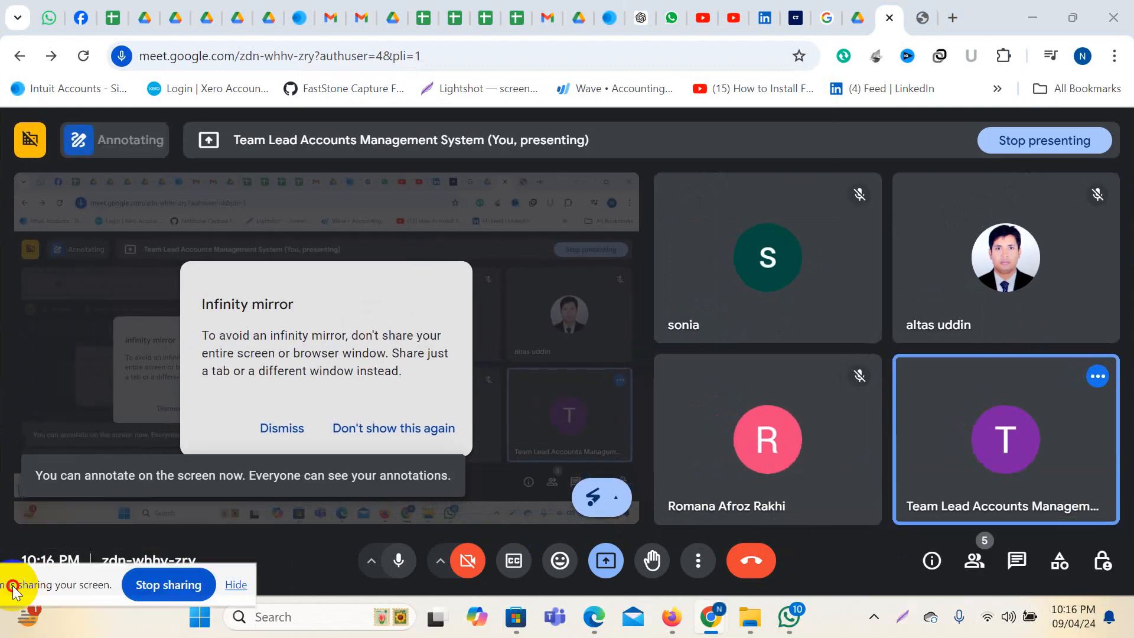
Dismiss the Infinity mirror warning so Google Meet shows the shared screen.
{"action": "left_click", "coordinate": [286, 429]}
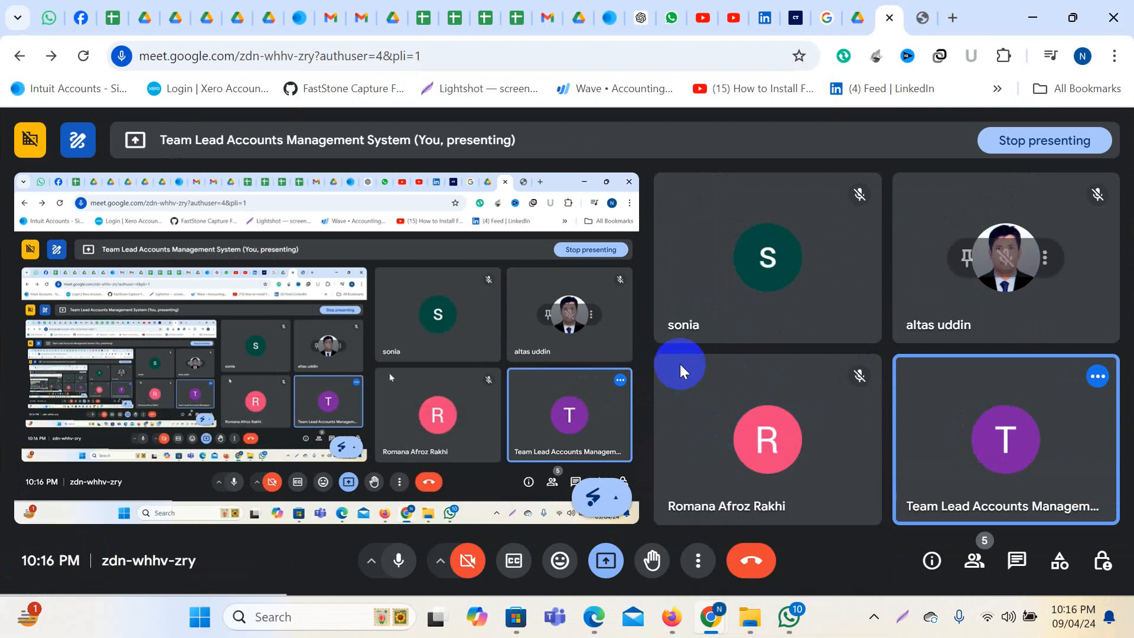
Use the gear menu's Switch company to move QuickBooks to Super Care Pharmacy-UK.
{"action": "left_click", "coordinate": [669, 507]}
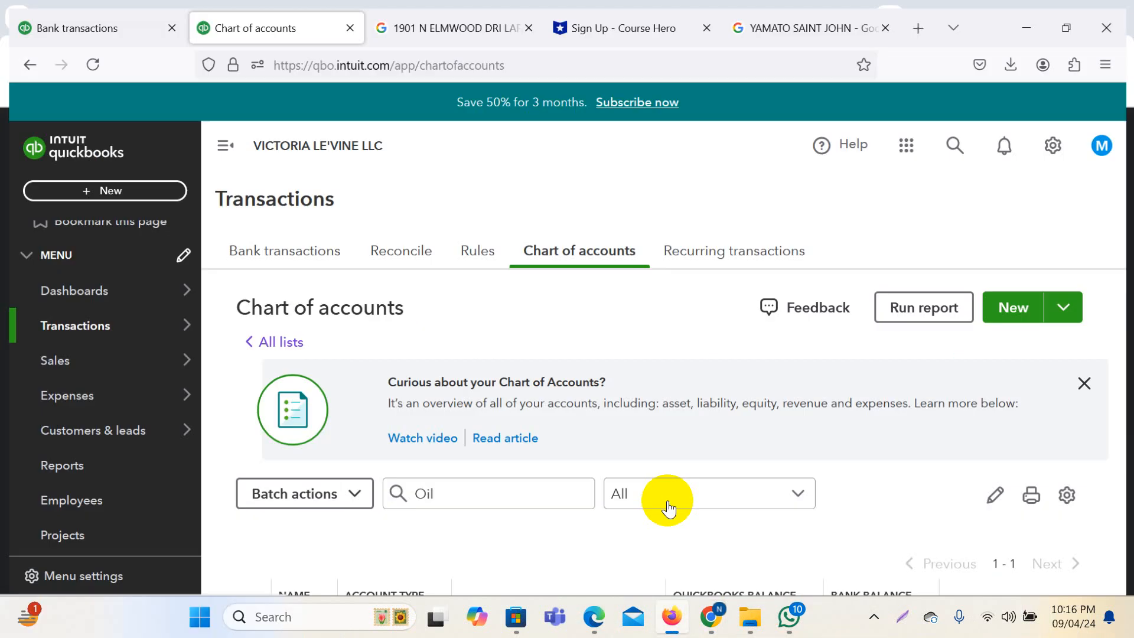
{"action": "left_click", "coordinate": [1109, 137]}
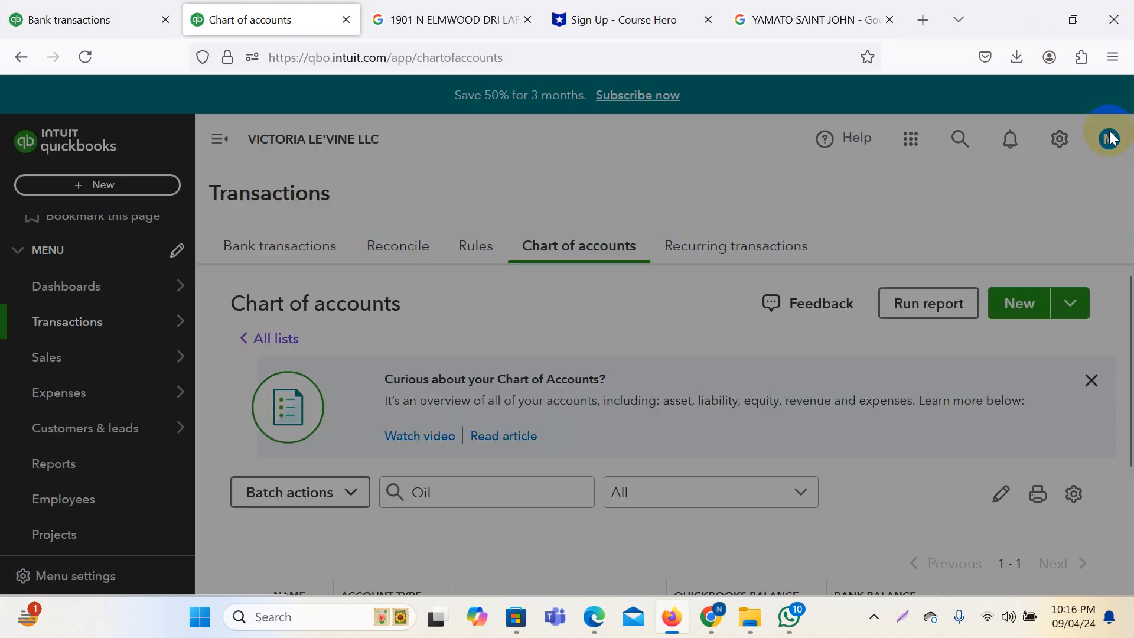
{"action": "left_click", "coordinate": [954, 233]}
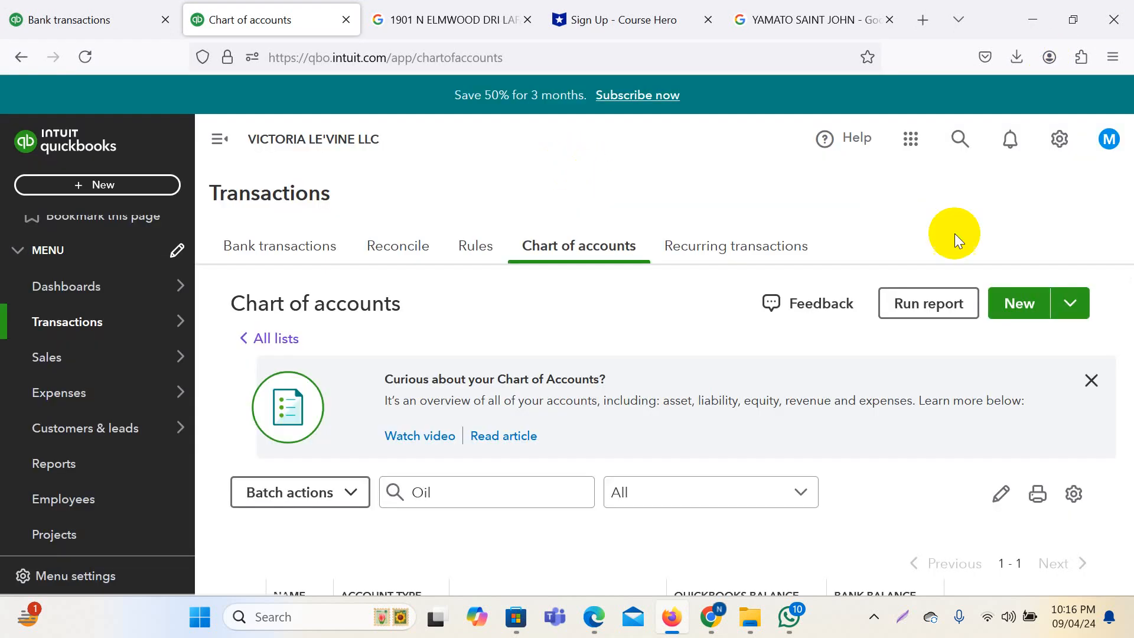
{"action": "left_click", "coordinate": [1060, 139]}
{"action": "left_click", "coordinate": [957, 338]}
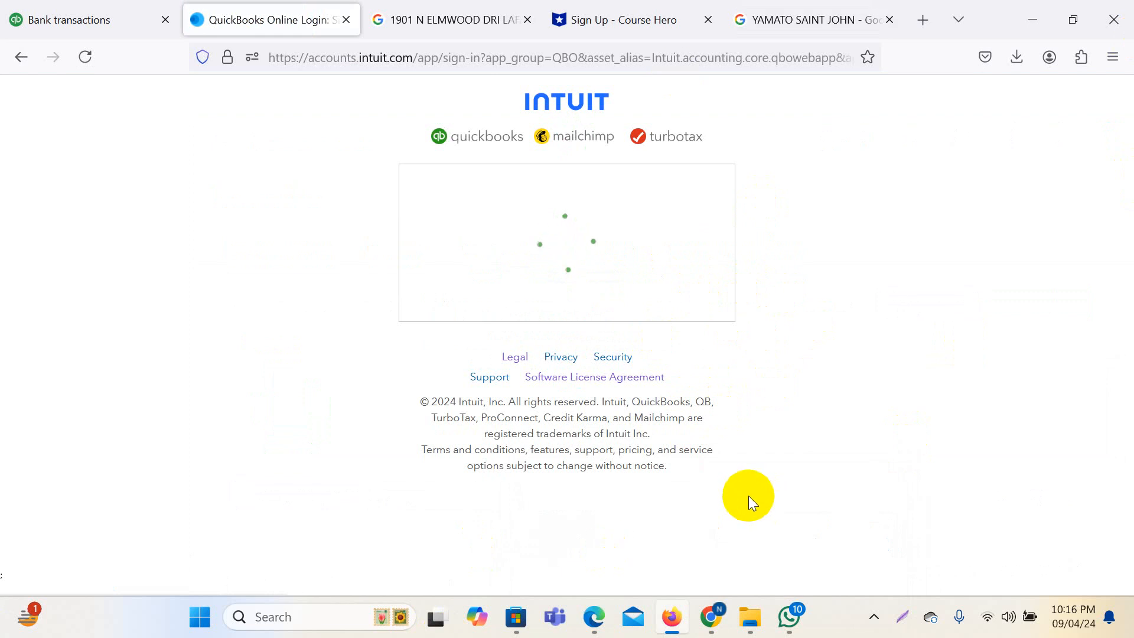
{"action": "scroll", "coordinate": [644, 438], "scroll_direction": "down", "scroll_amount": 8}
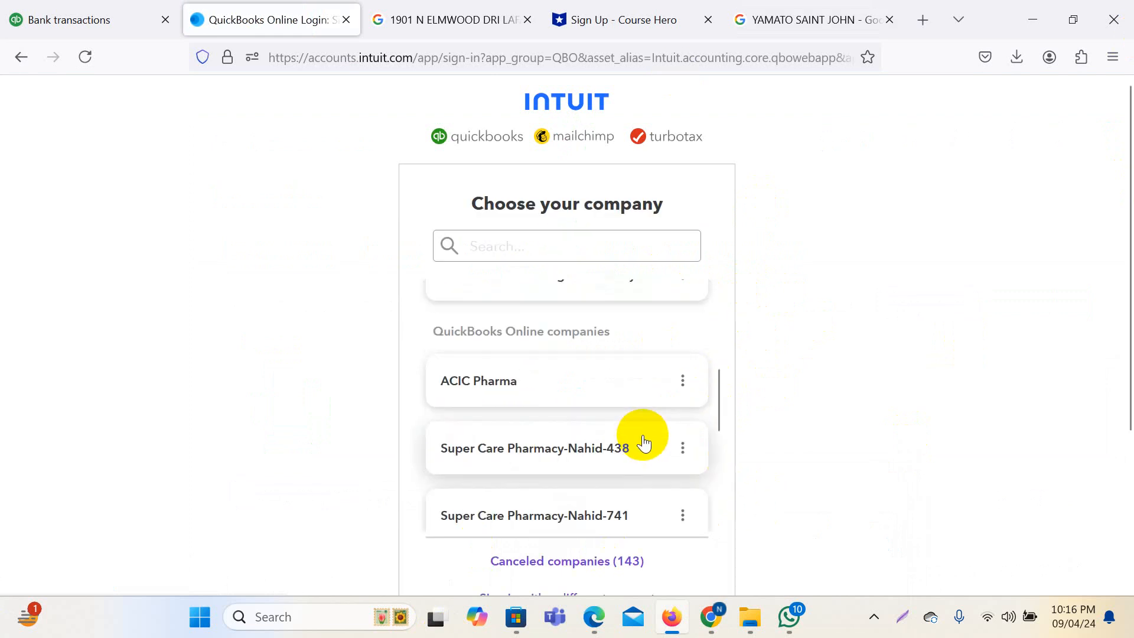
{"action": "scroll", "coordinate": [641, 437], "scroll_direction": "down", "scroll_amount": 2}
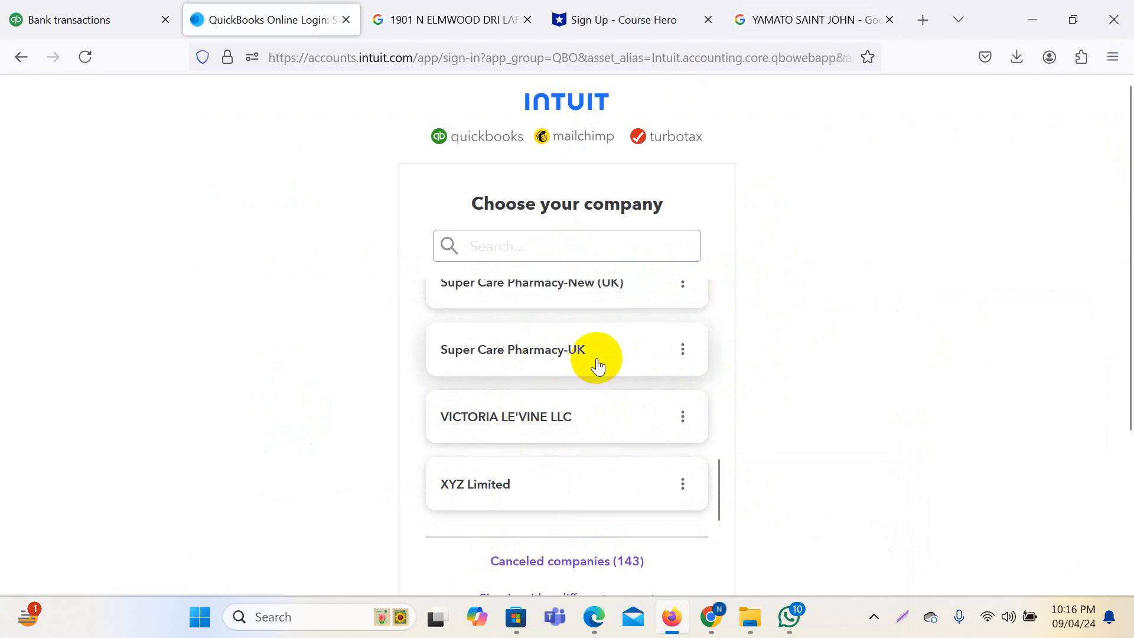
{"action": "scroll", "coordinate": [591, 363], "scroll_direction": "up", "scroll_amount": 2}
{"action": "left_click", "coordinate": [514, 437]}
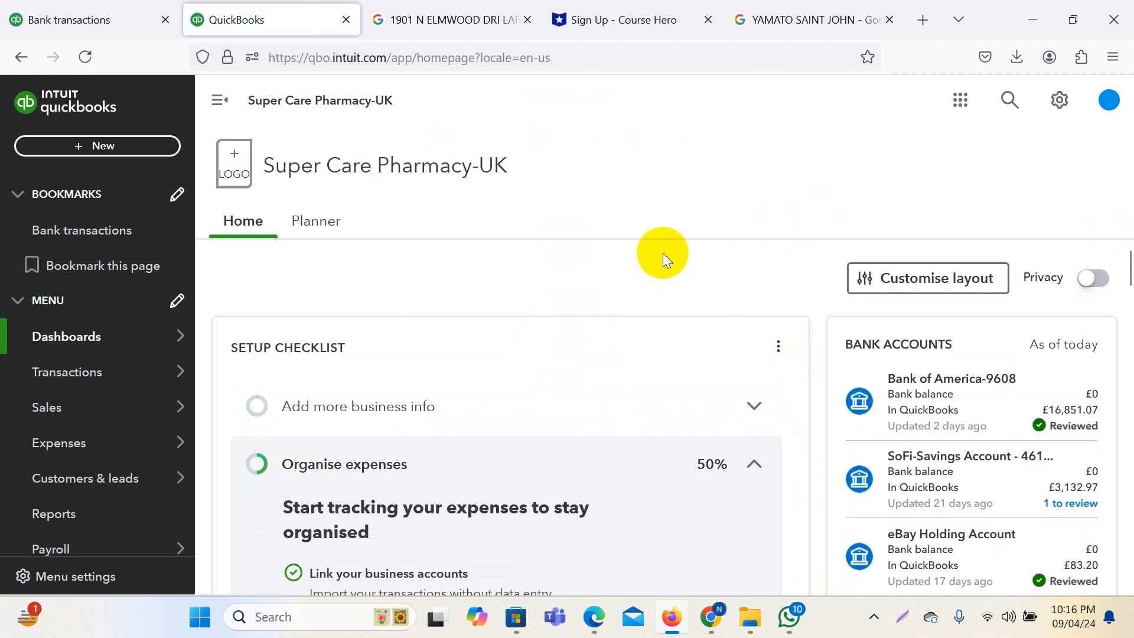
Open Account and settings for Super Care Pharmacy-UK from the gear menu.
{"action": "scroll", "coordinate": [86, 484], "scroll_direction": "down", "scroll_amount": 2}
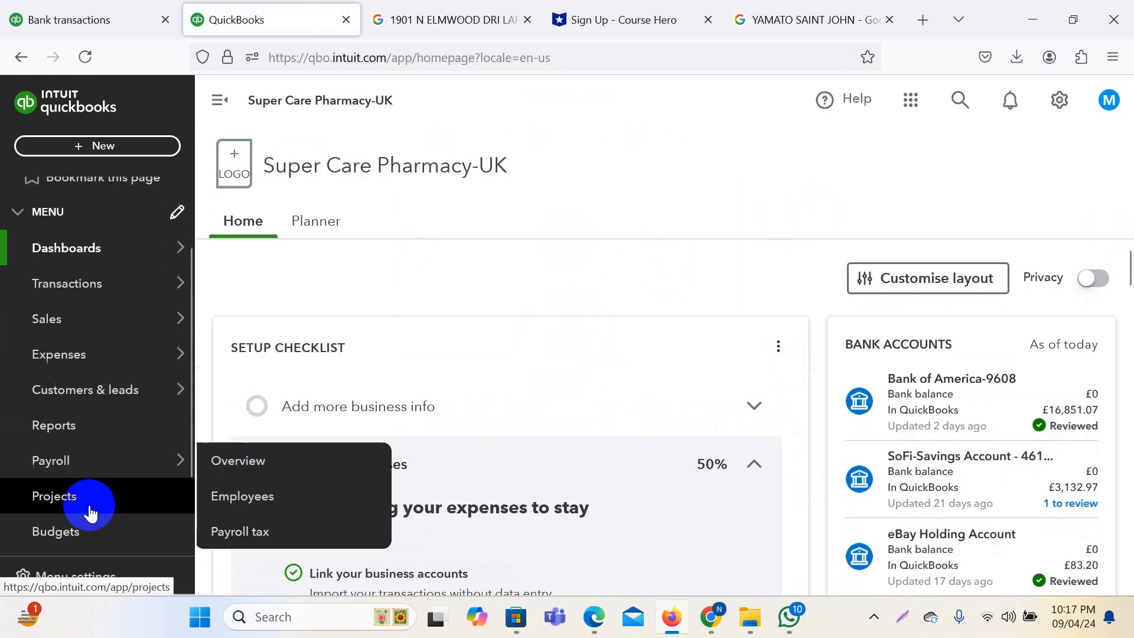
{"action": "scroll", "coordinate": [95, 461], "scroll_direction": "up", "scroll_amount": 2}
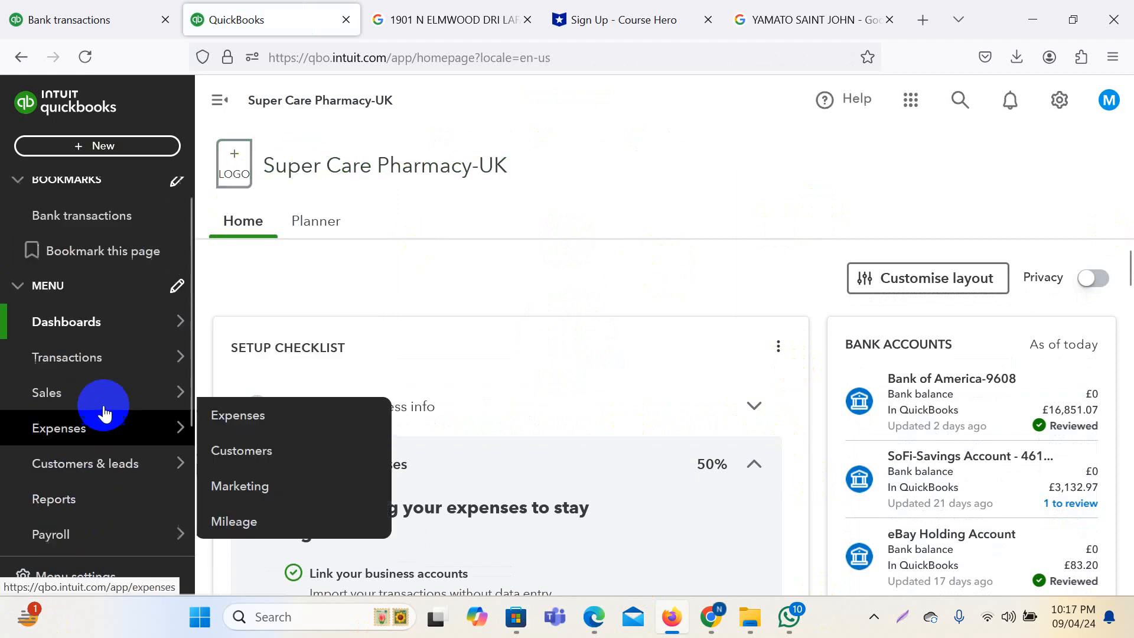
{"action": "left_click", "coordinate": [1062, 98]}
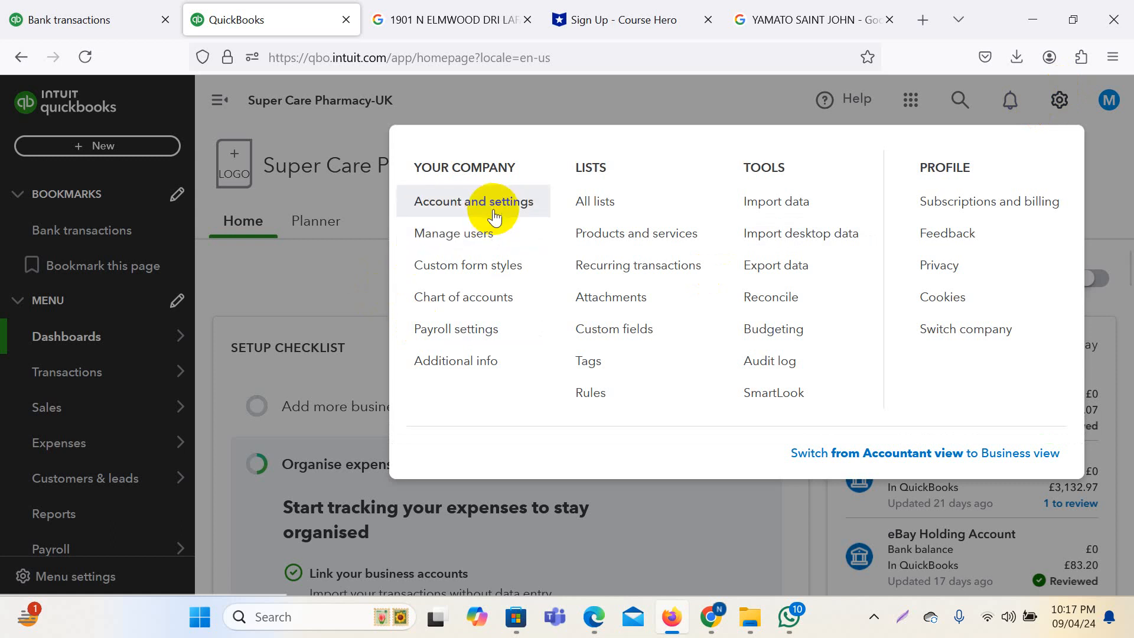
{"action": "left_click", "coordinate": [449, 201]}
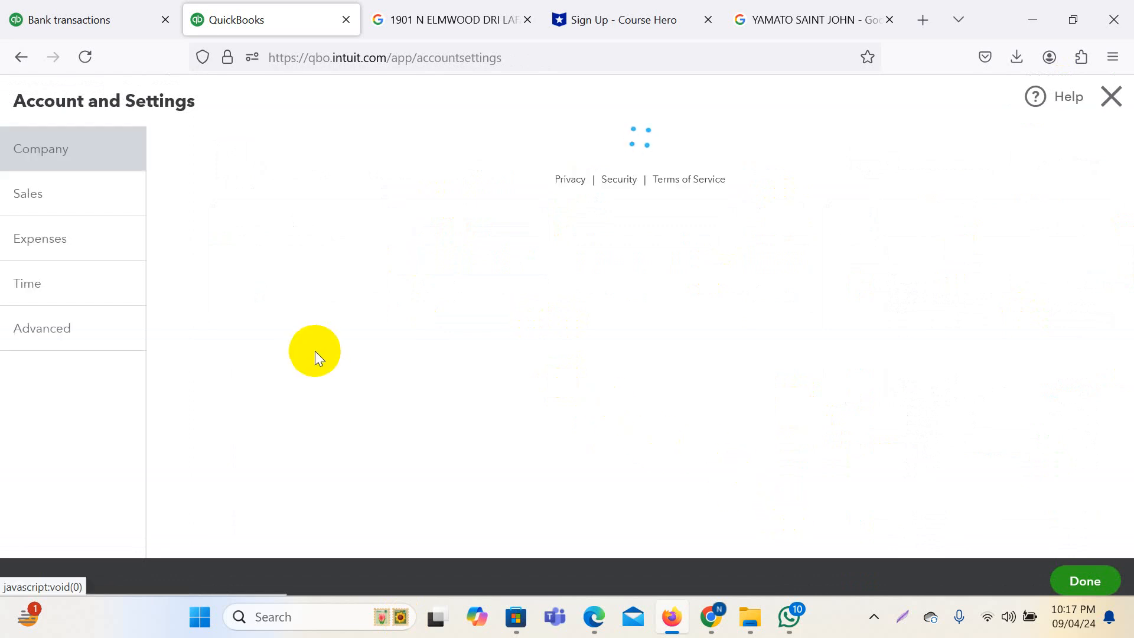
Review Advanced settings and box Making Tax Digital's HMRC connection, currently Off, on a screenshot.
{"action": "left_click", "coordinate": [46, 199]}
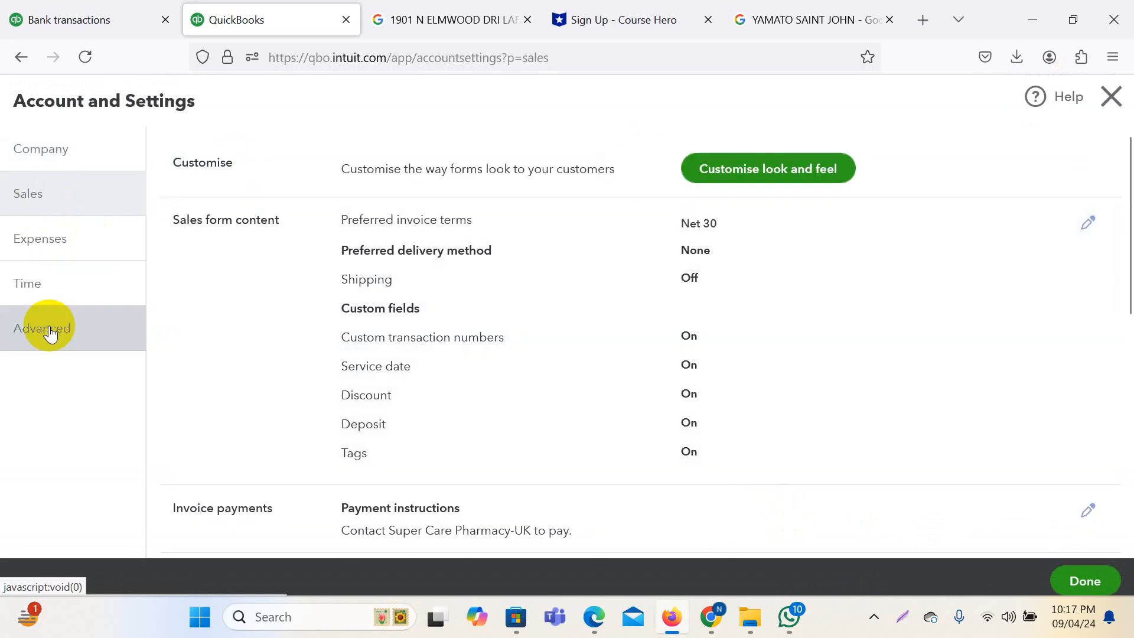
{"action": "left_click", "coordinate": [46, 329]}
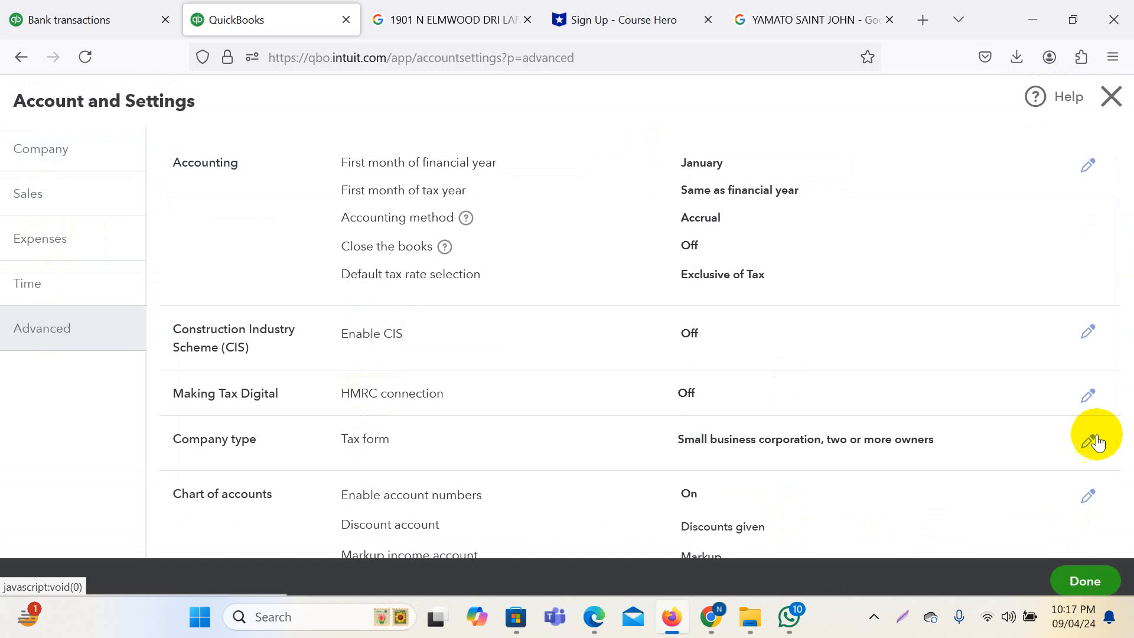
{"action": "scroll", "coordinate": [874, 422], "scroll_direction": "down", "scroll_amount": 2}
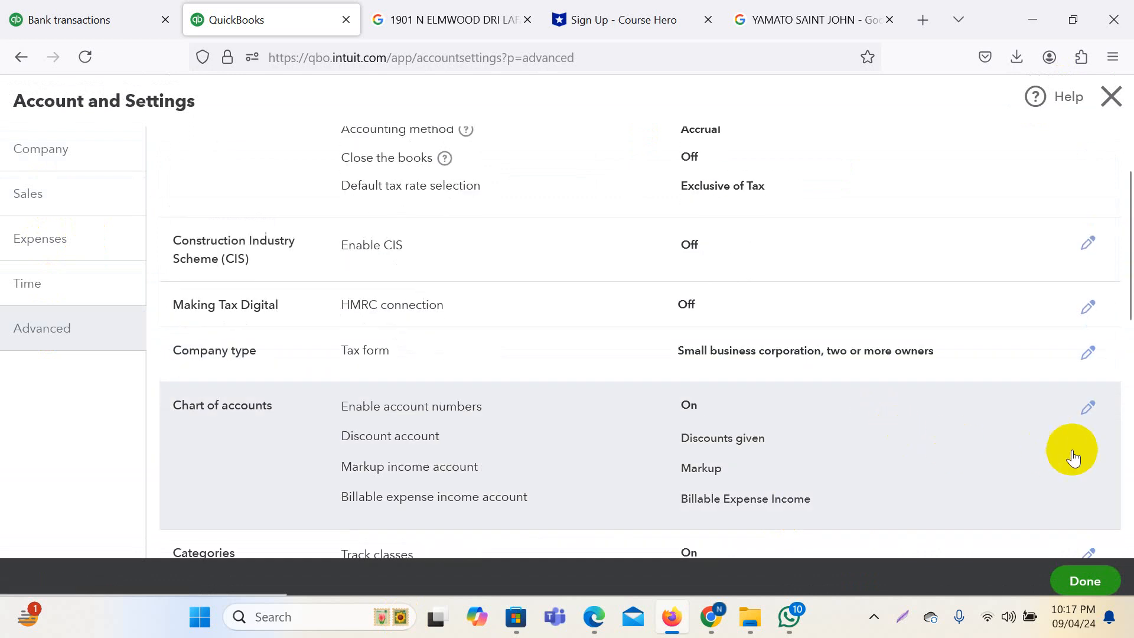
{"action": "key", "text": "Print"}
{"action": "left_click_drag", "start_coordinate": [2, 2], "coordinate": [1133, 613]}
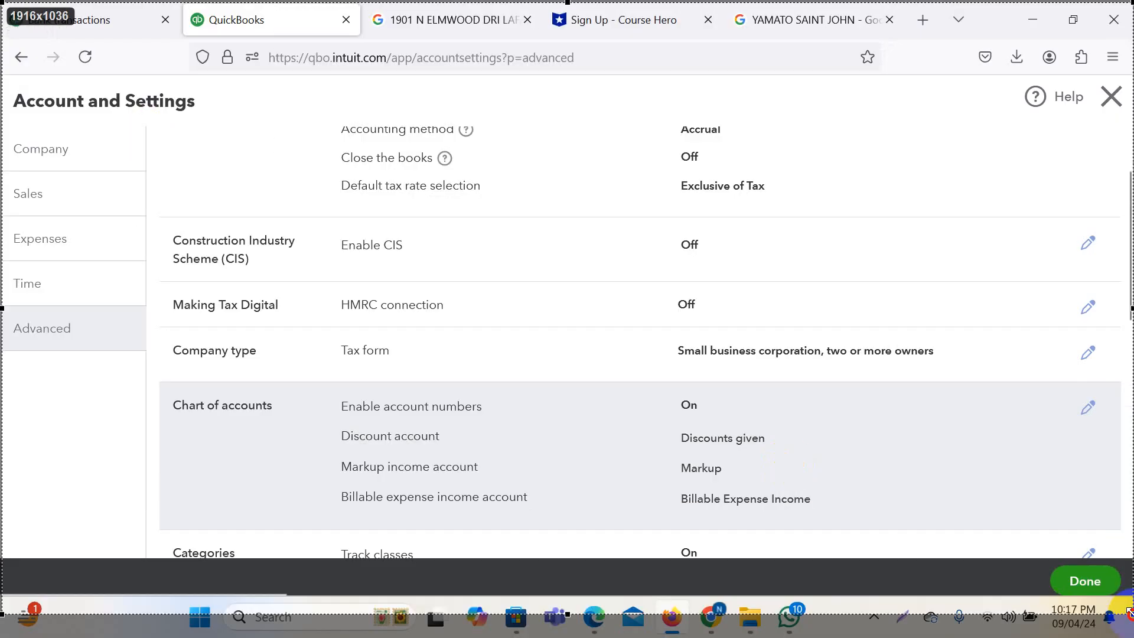
{"action": "left_click", "coordinate": [868, 477]}
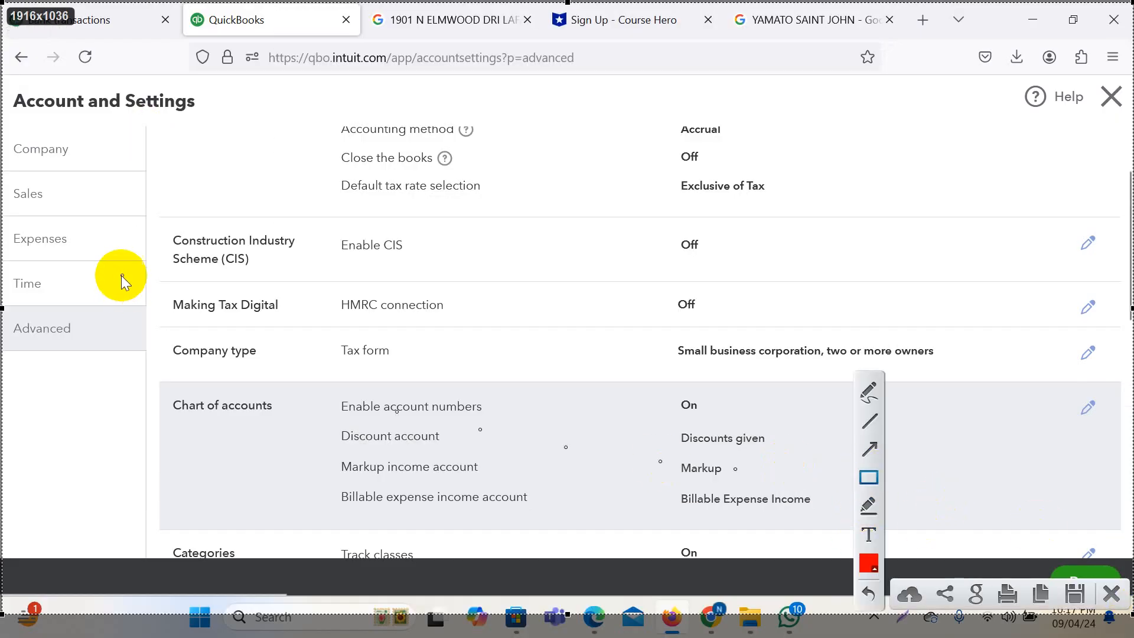
{"action": "mouse_move", "coordinate": [160, 288]}
{"action": "left_mouse_down"}
{"action": "mouse_move", "coordinate": [302, 318]}
{"action": "mouse_move", "coordinate": [505, 326]}
{"action": "left_mouse_up"}
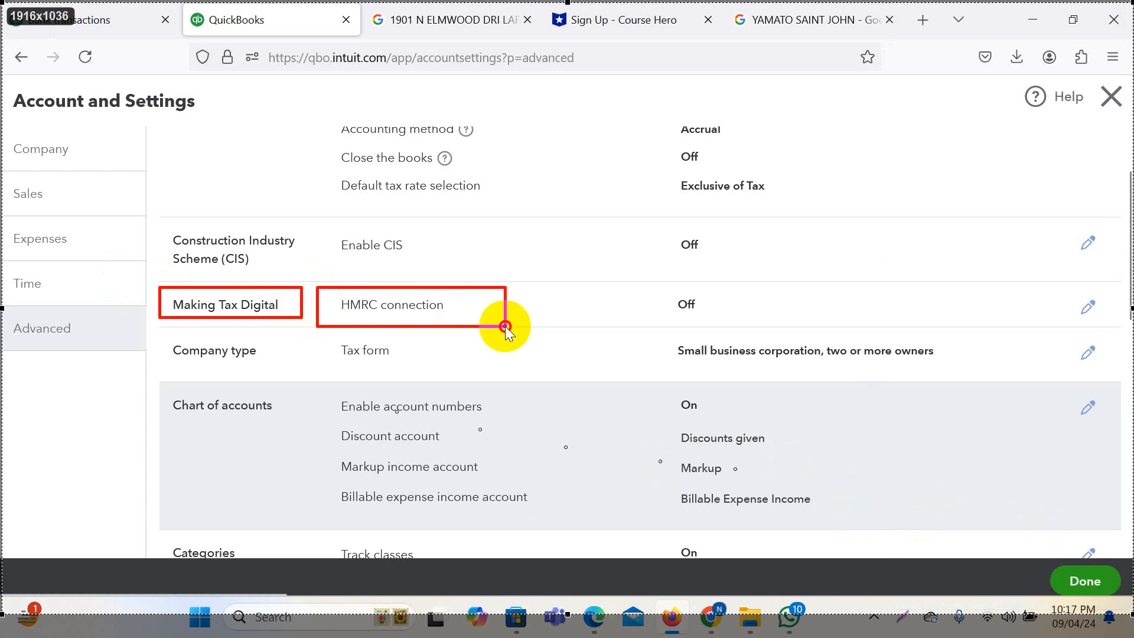
{"action": "left_click_drag", "start_coordinate": [651, 279], "coordinate": [760, 318]}
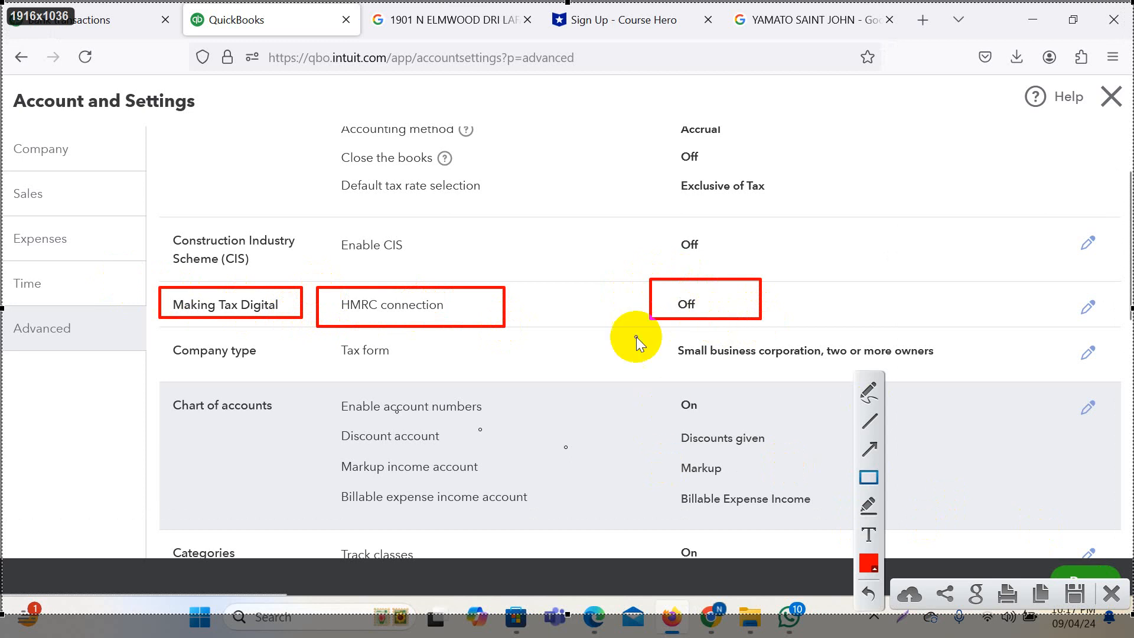
{"action": "left_click", "coordinate": [1109, 597]}
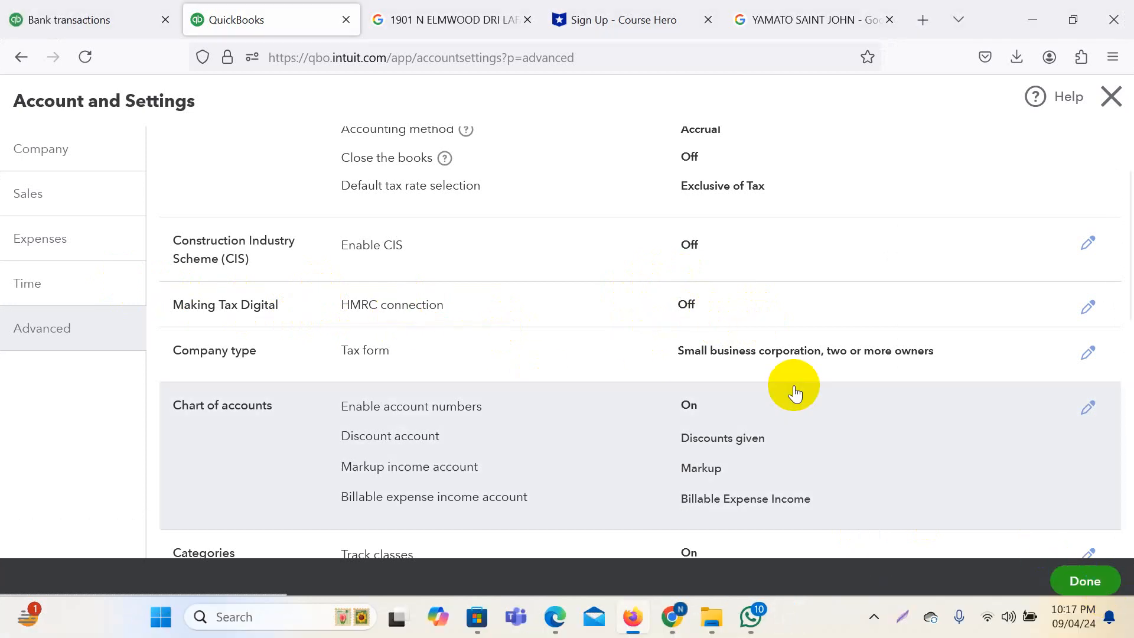
Edit the Making Tax Digital setting and begin connecting QuickBooks to HMRC.
{"action": "left_click", "coordinate": [1086, 304]}
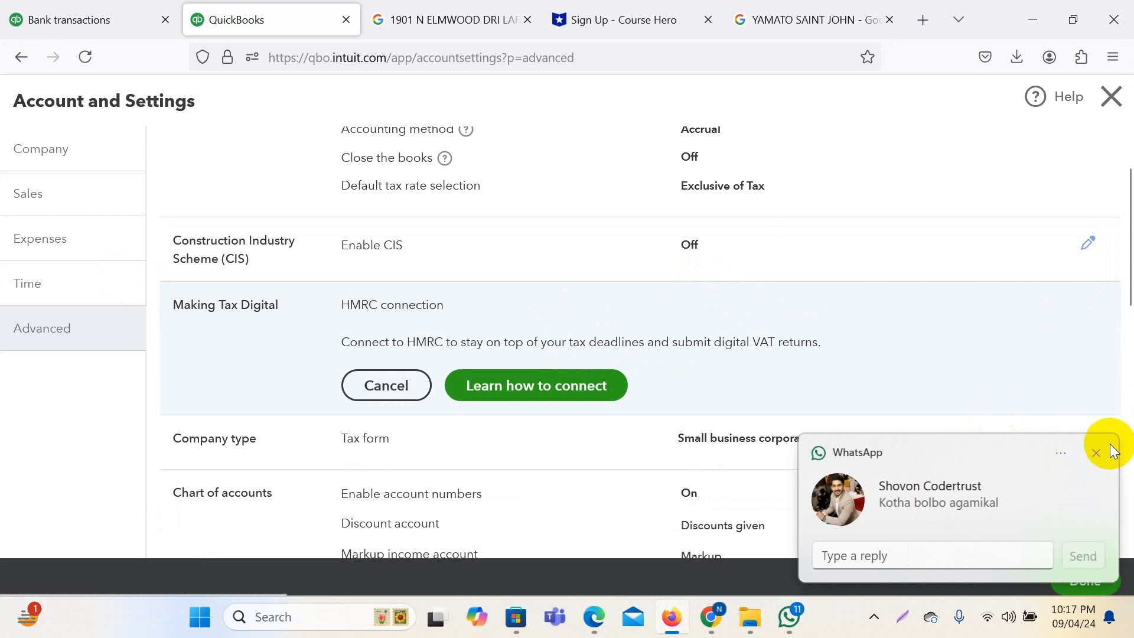
{"action": "left_click", "coordinate": [1096, 453]}
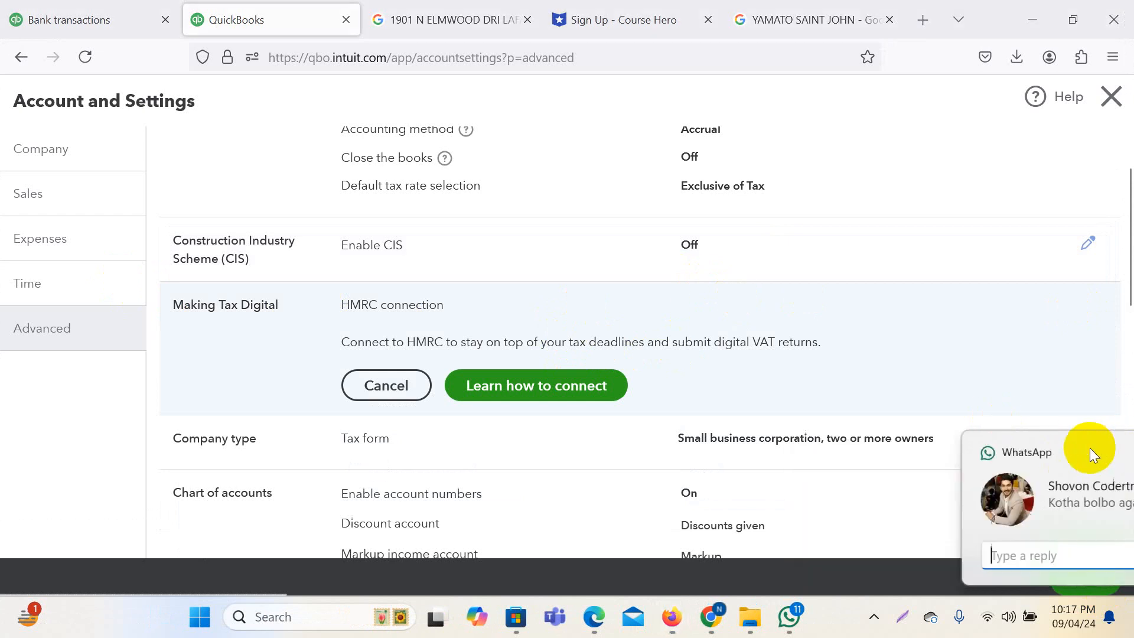
{"action": "scroll", "coordinate": [223, 355], "scroll_direction": "up", "scroll_amount": 1}
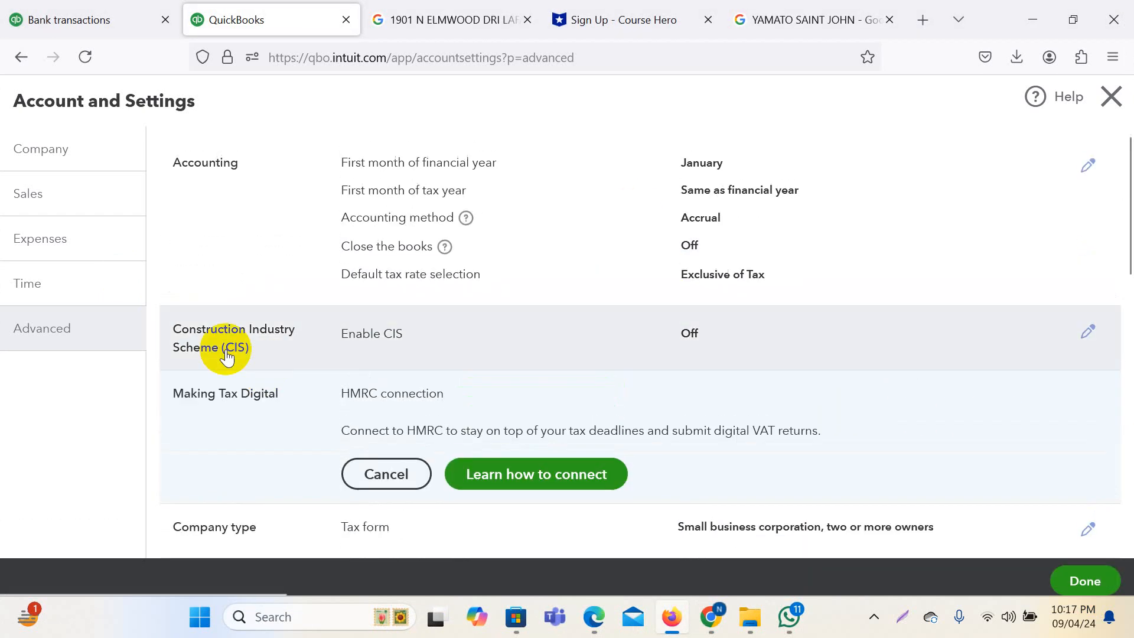
{"action": "scroll", "coordinate": [212, 384], "scroll_direction": "down", "scroll_amount": 1}
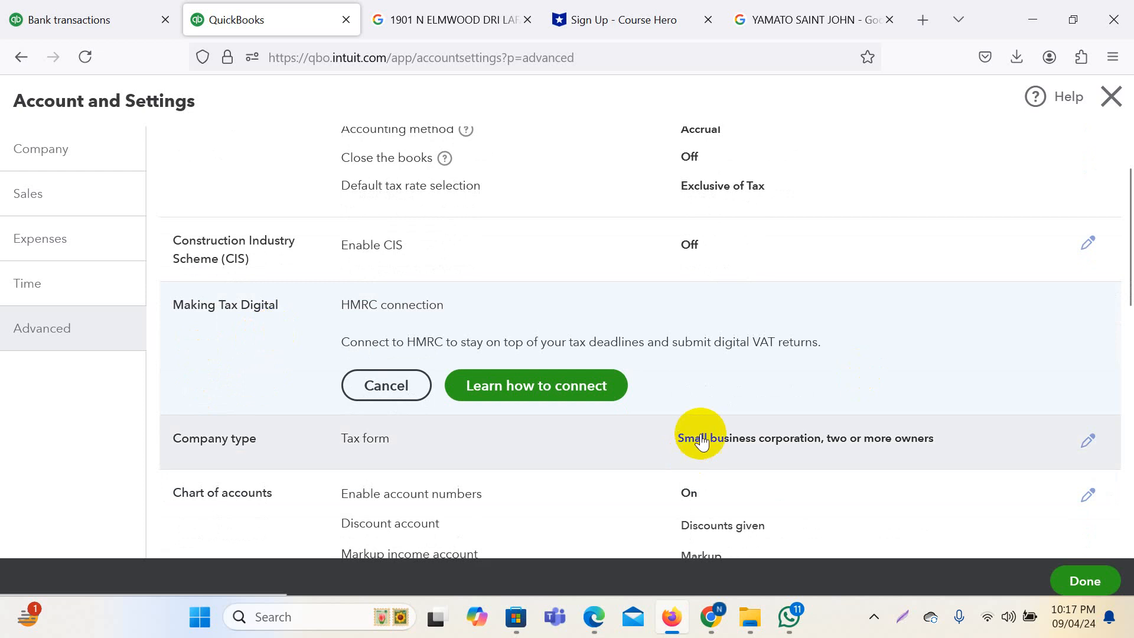
{"action": "left_click", "coordinate": [489, 402]}
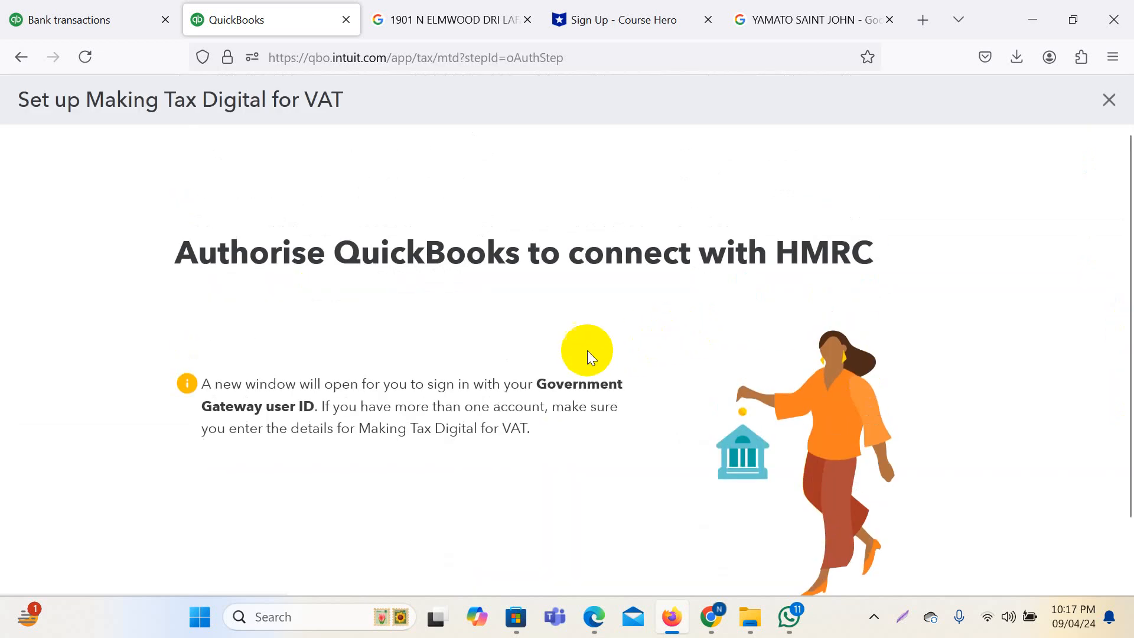
{"action": "scroll", "coordinate": [587, 350], "scroll_direction": "down", "scroll_amount": 1}
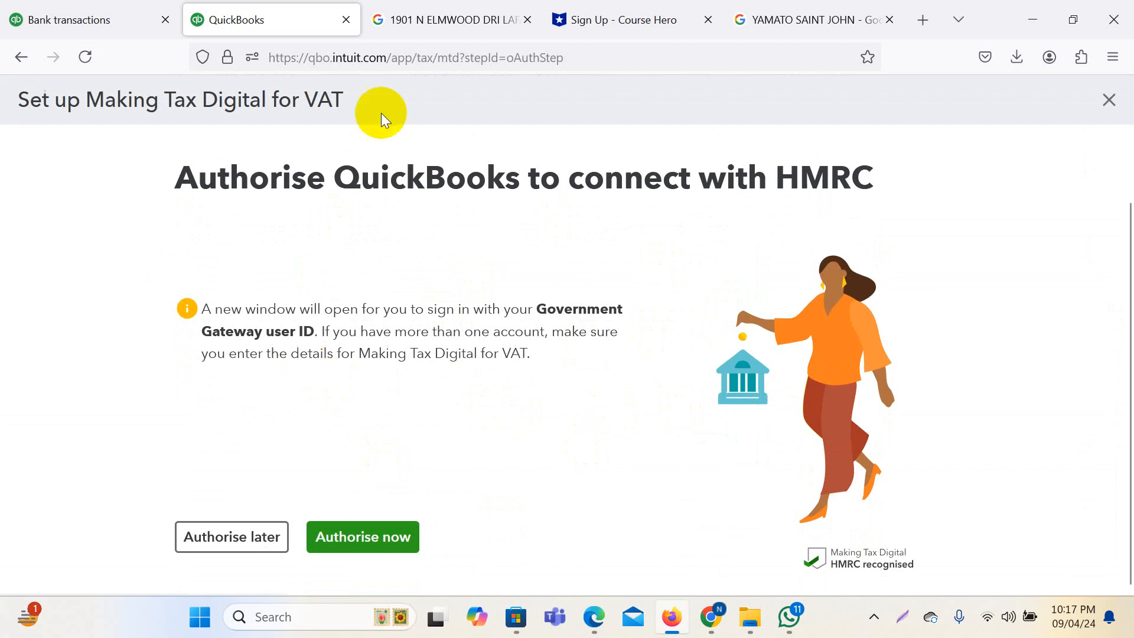
{"action": "left_click_drag", "start_coordinate": [332, 180], "coordinate": [530, 187]}
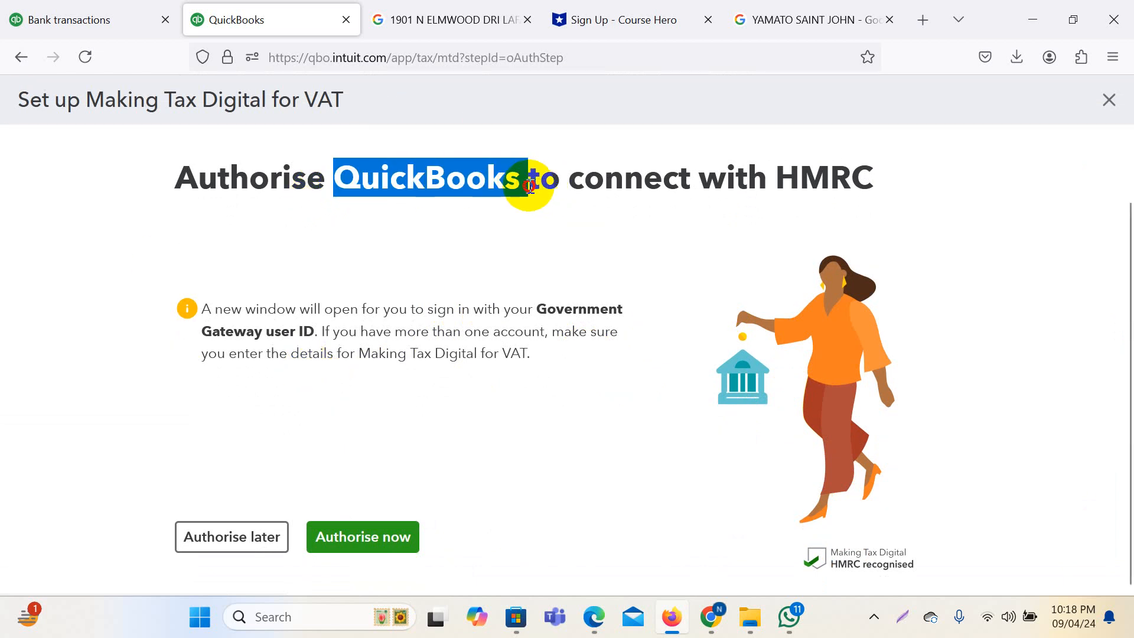
{"action": "left_click_drag", "start_coordinate": [775, 179], "coordinate": [864, 181]}
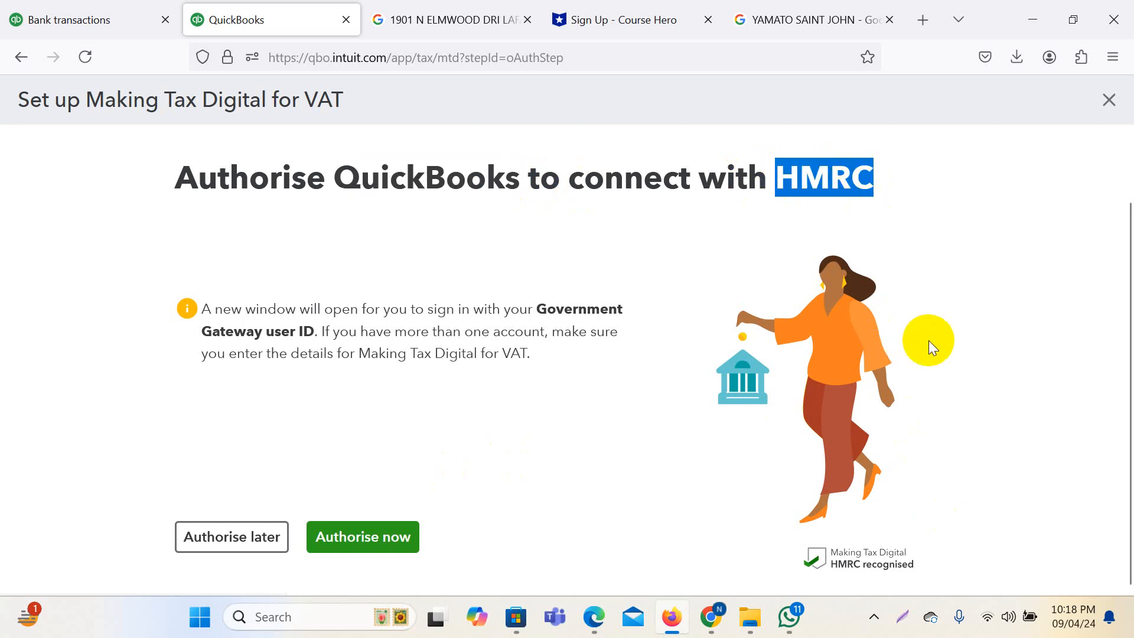
{"action": "key", "text": "Print"}
{"action": "mouse_move", "coordinate": [1, 53]}
{"action": "left_mouse_down"}
{"action": "mouse_move", "coordinate": [1053, 521]}
{"action": "mouse_move", "coordinate": [1126, 623]}
{"action": "left_mouse_up"}
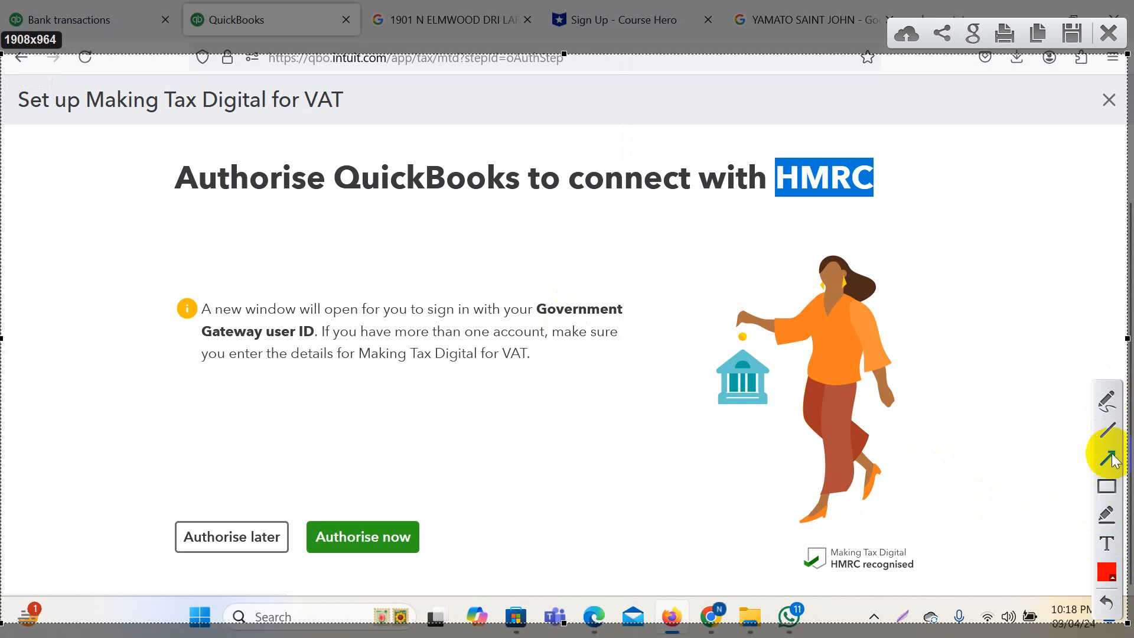
{"action": "left_click", "coordinate": [1106, 402]}
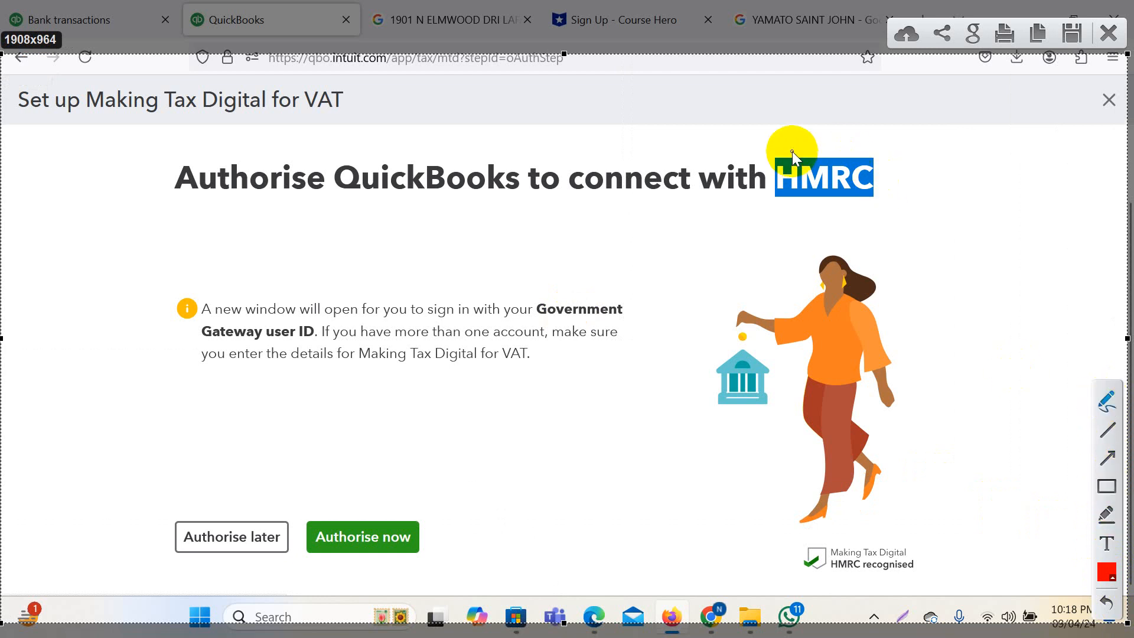
{"action": "left_click_drag", "start_coordinate": [790, 144], "coordinate": [861, 114]}
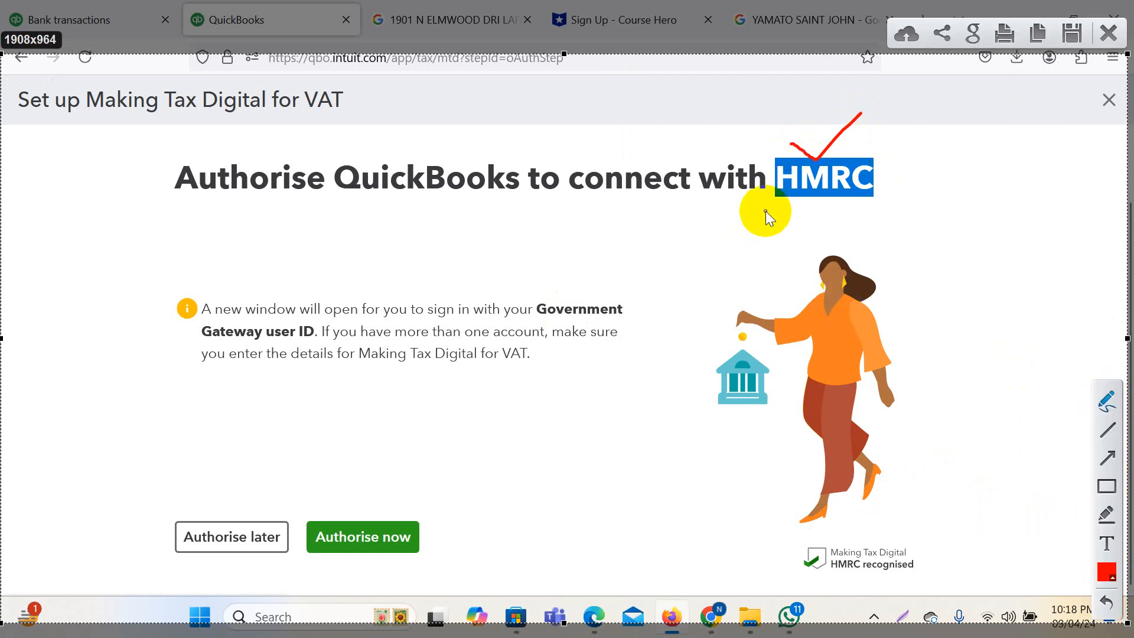
{"action": "left_click_drag", "start_coordinate": [770, 203], "coordinate": [907, 204]}
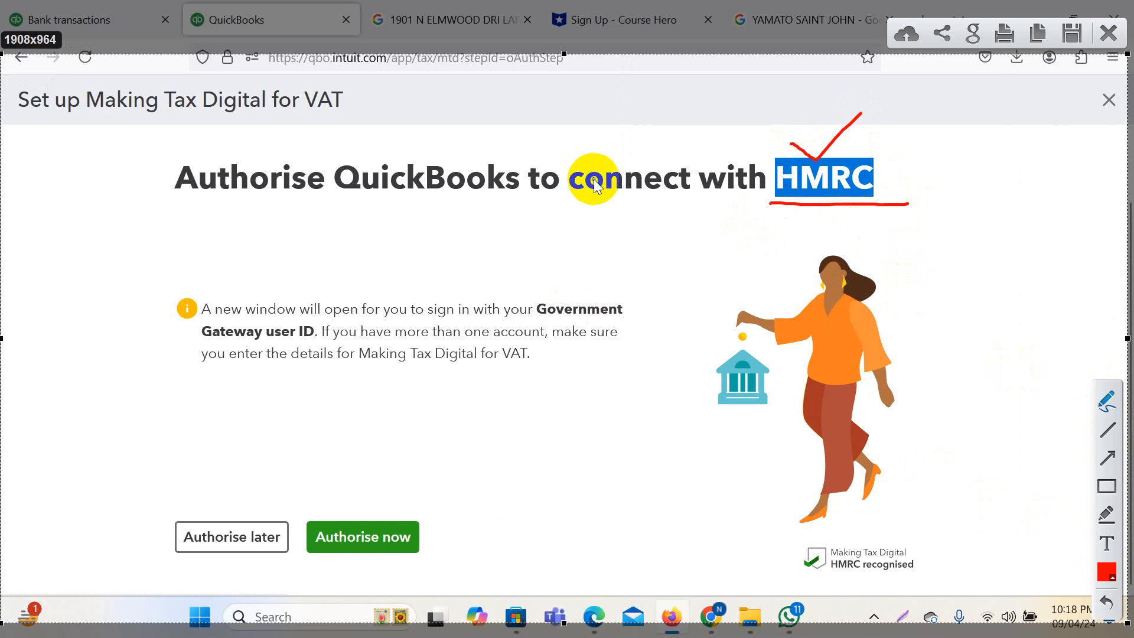
{"action": "mouse_move", "coordinate": [322, 151]}
{"action": "left_mouse_down"}
{"action": "mouse_move", "coordinate": [349, 188]}
{"action": "mouse_move", "coordinate": [520, 181]}
{"action": "mouse_move", "coordinate": [469, 157]}
{"action": "left_mouse_up"}
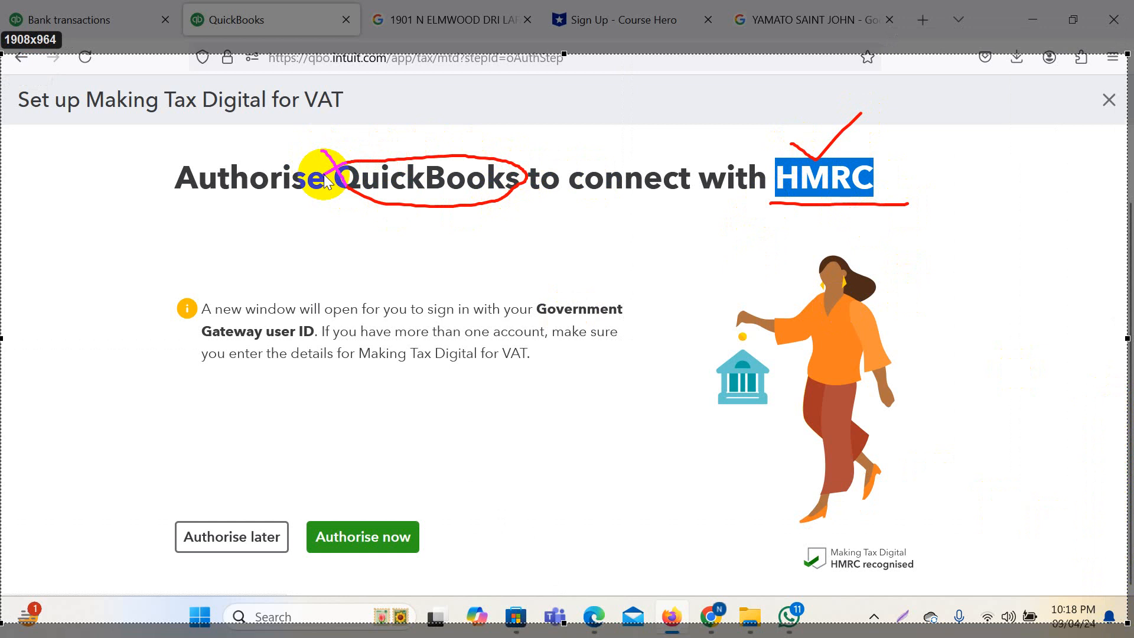
{"action": "left_click_drag", "start_coordinate": [326, 179], "coordinate": [328, 180]}
{"action": "mouse_move", "coordinate": [555, 160]}
{"action": "left_mouse_down"}
{"action": "mouse_move", "coordinate": [645, 153]}
{"action": "mouse_move", "coordinate": [639, 214]}
{"action": "left_mouse_up"}
{"action": "left_click_drag", "start_coordinate": [569, 198], "coordinate": [559, 154]}
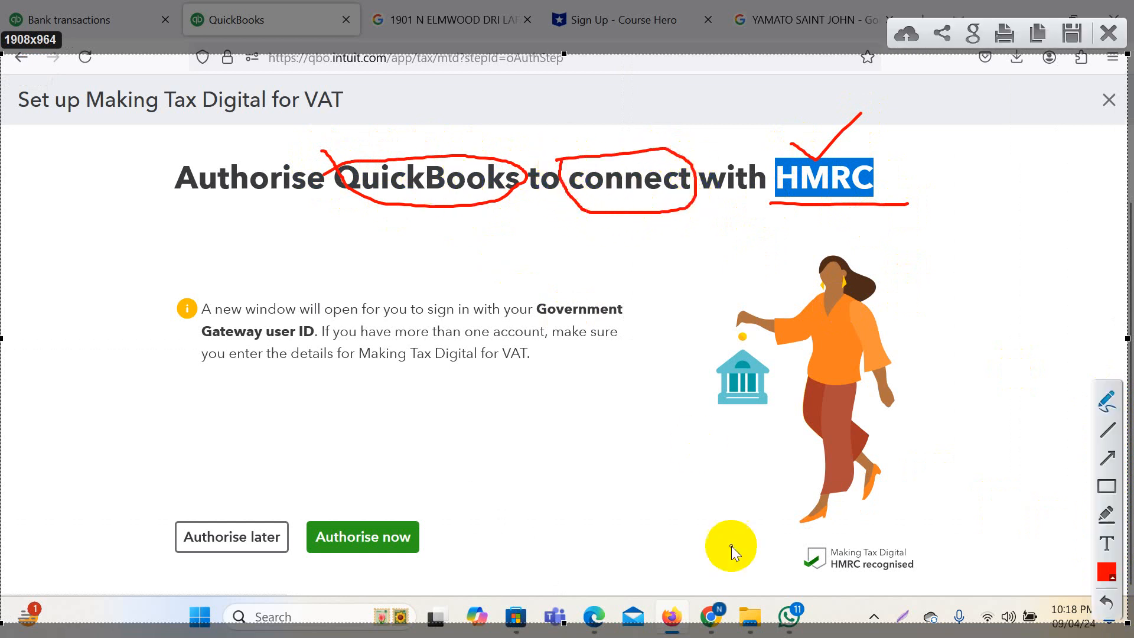
{"action": "left_click", "coordinate": [1109, 34]}
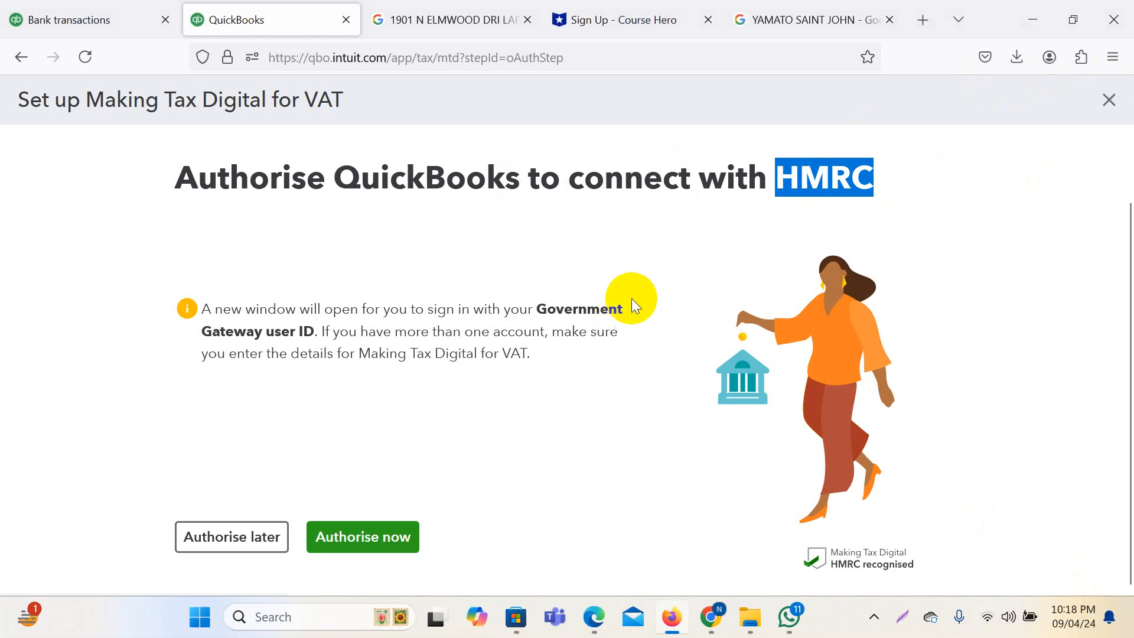
{"action": "left_click", "coordinate": [651, 242]}
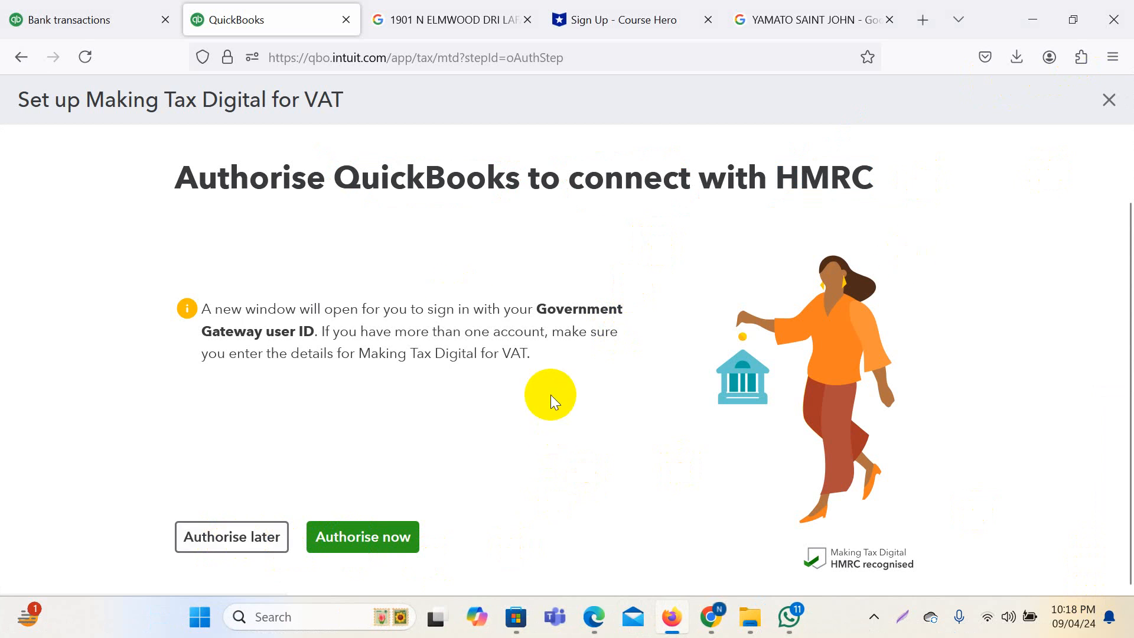
Start authorising QuickBooks with HMRC and highlight 'QuickBooks' and 'HMRC' in the heading.
{"action": "left_click", "coordinate": [354, 539]}
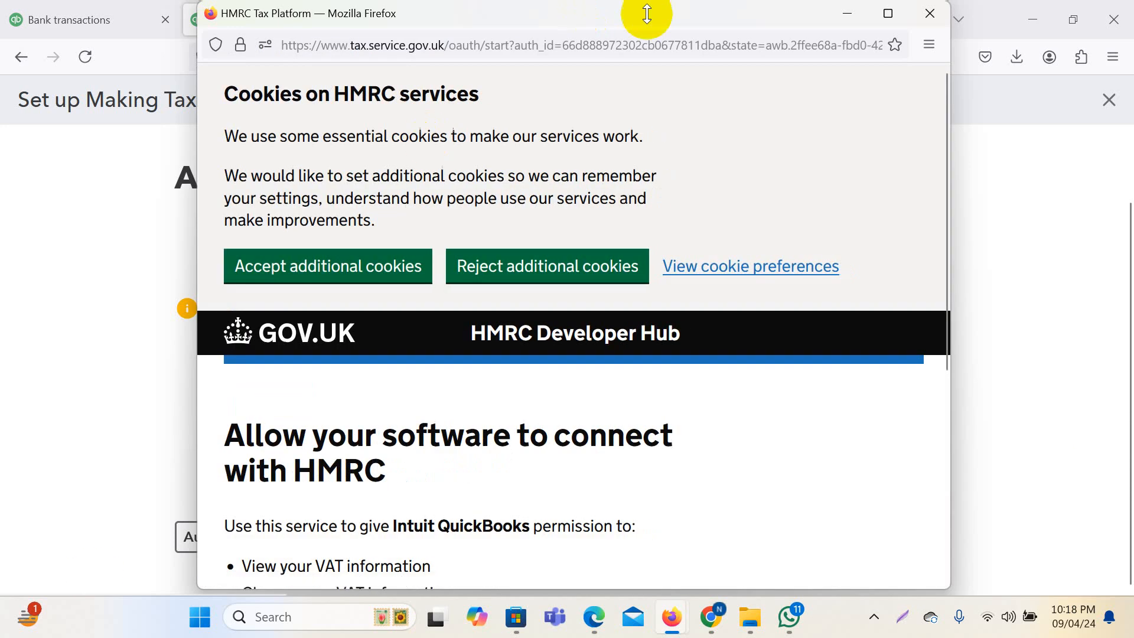
{"action": "left_click_drag", "start_coordinate": [603, 9], "coordinate": [730, 247]}
{"action": "scroll", "coordinate": [625, 372], "scroll_direction": "down", "scroll_amount": 3}
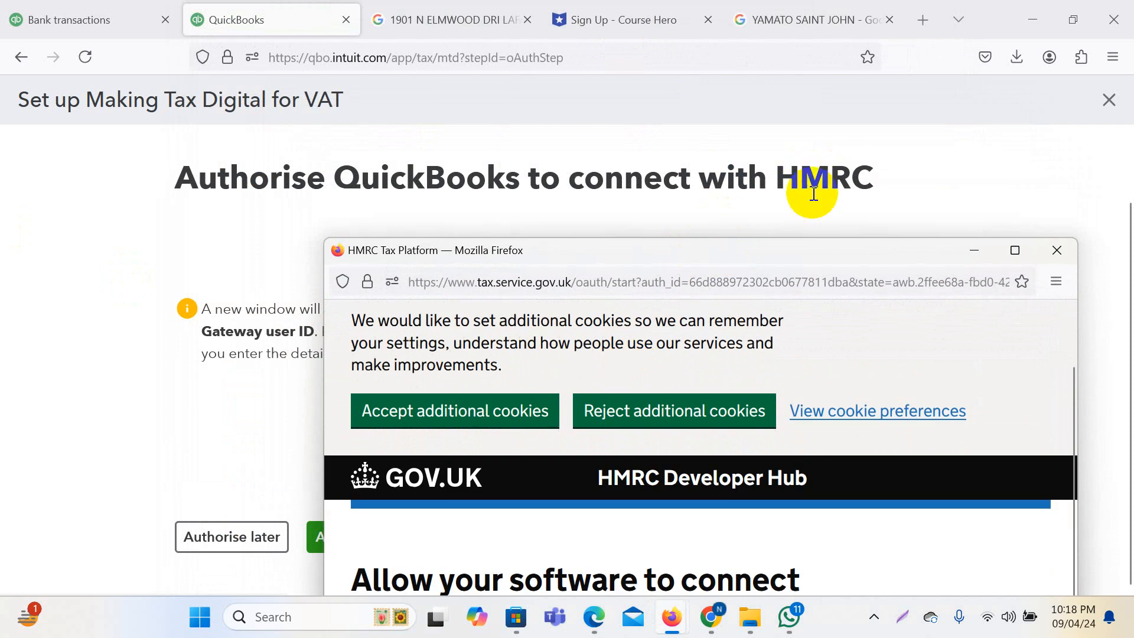
{"action": "left_click_drag", "start_coordinate": [780, 177], "coordinate": [855, 178]}
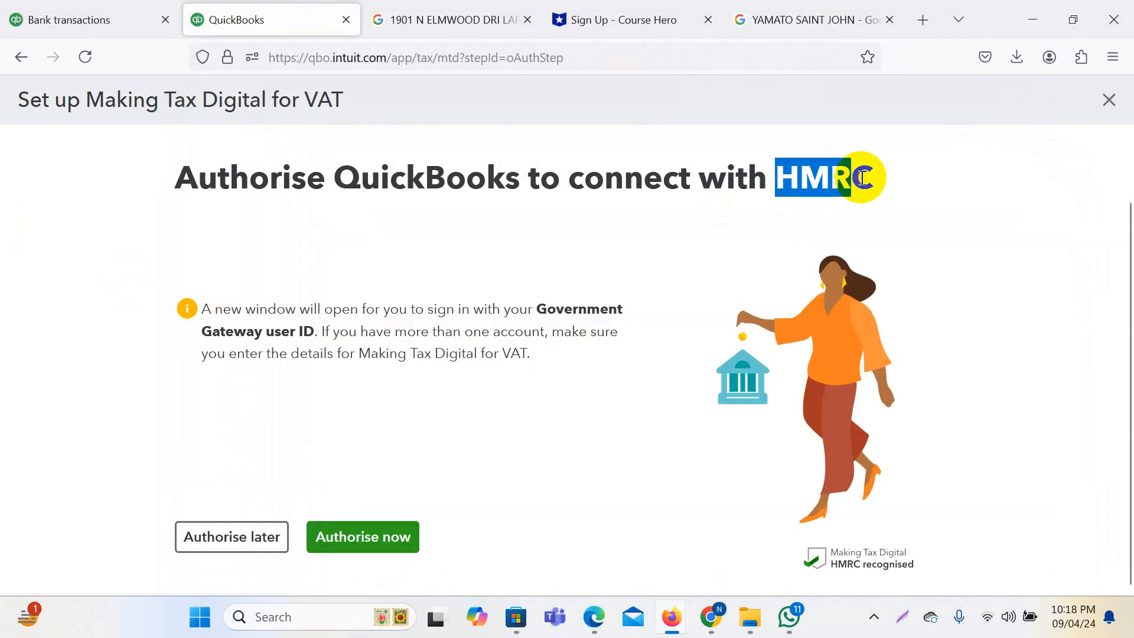
{"action": "left_click_drag", "start_coordinate": [335, 179], "coordinate": [510, 190]}
{"action": "left_click", "coordinate": [392, 183]}
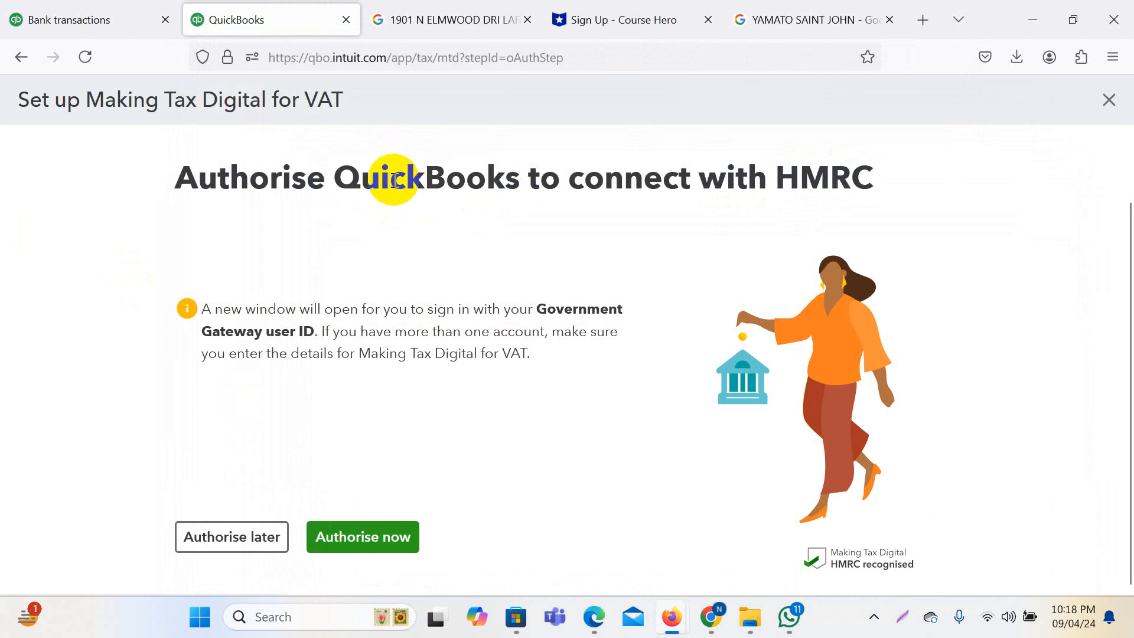
{"action": "left_click_drag", "start_coordinate": [324, 183], "coordinate": [513, 193]}
{"action": "left_click_drag", "start_coordinate": [784, 172], "coordinate": [881, 178]}
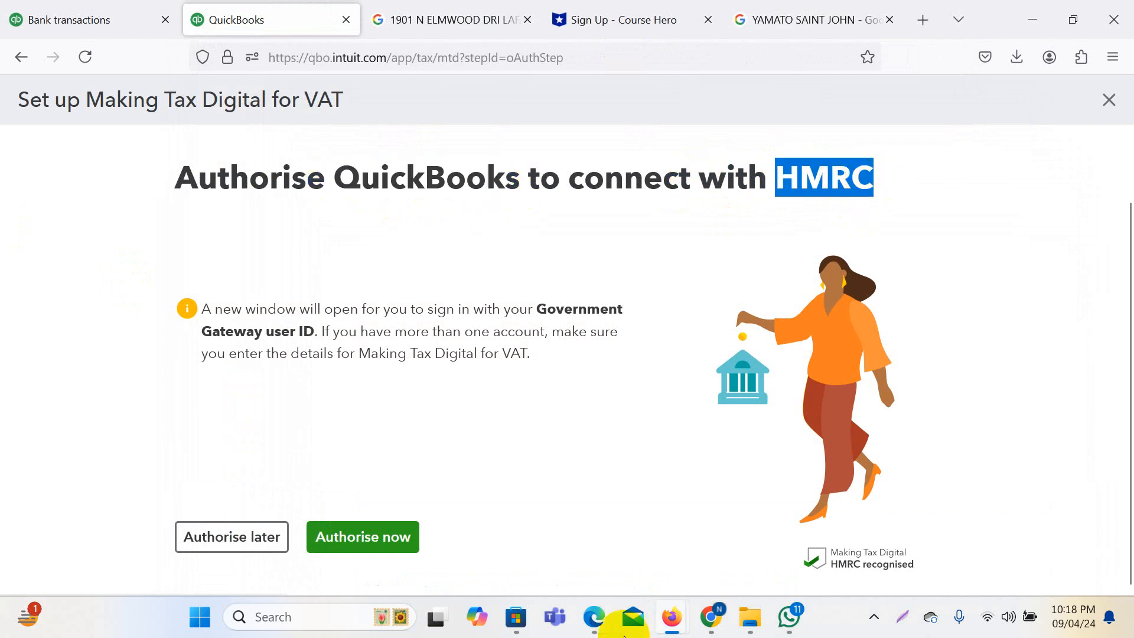
Maximise the HMRC window and continue past the permission pages to Government Gateway sign-in.
{"action": "left_click", "coordinate": [367, 536]}
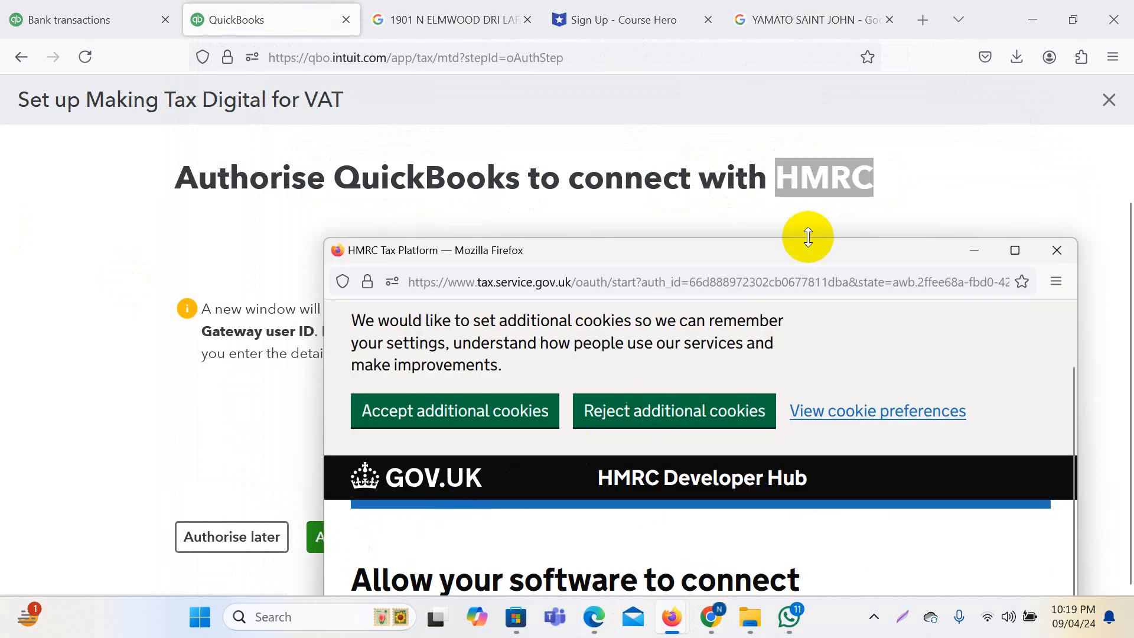
{"action": "left_click_drag", "start_coordinate": [759, 253], "coordinate": [642, 11]}
{"action": "scroll", "coordinate": [322, 431], "scroll_direction": "down", "scroll_amount": 1}
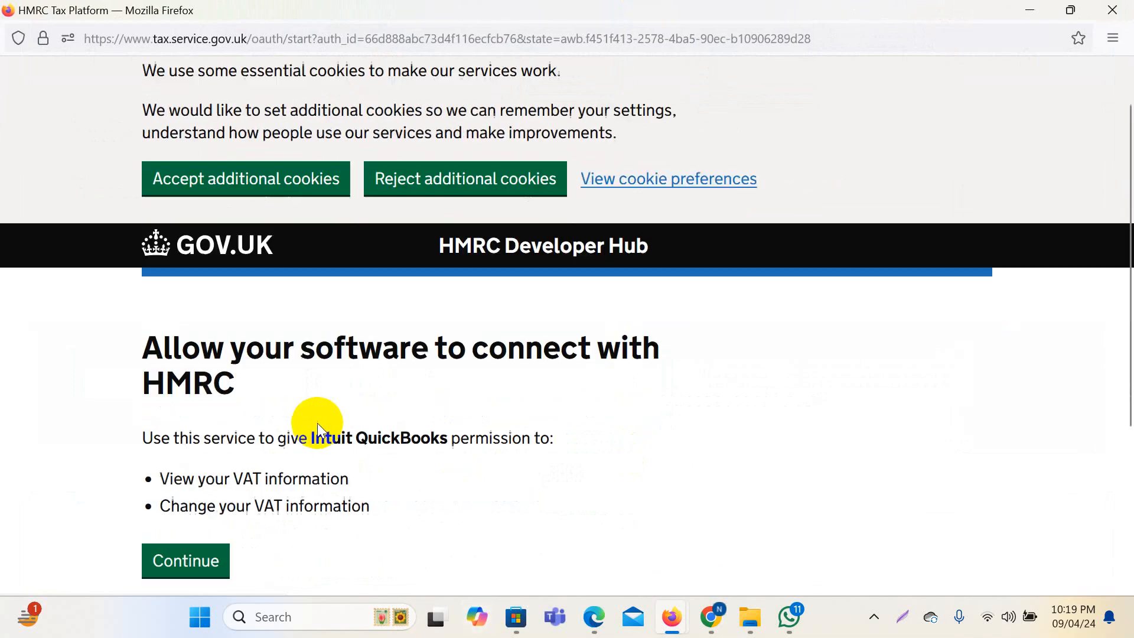
{"action": "scroll", "coordinate": [354, 425], "scroll_direction": "down", "scroll_amount": 3}
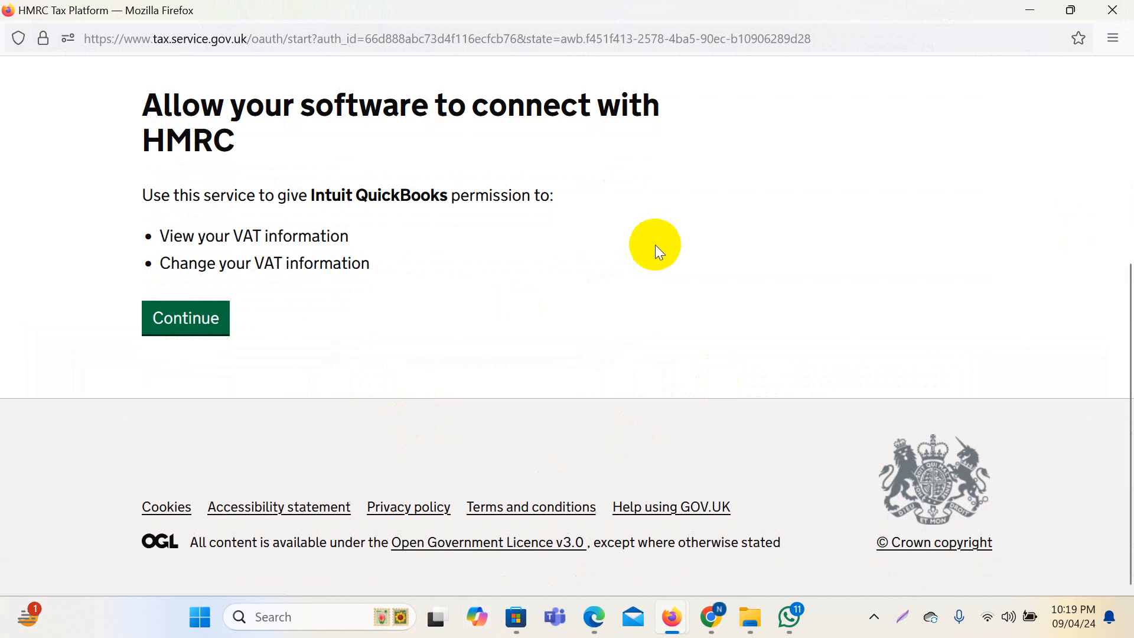
{"action": "scroll", "coordinate": [638, 260], "scroll_direction": "up", "scroll_amount": 3}
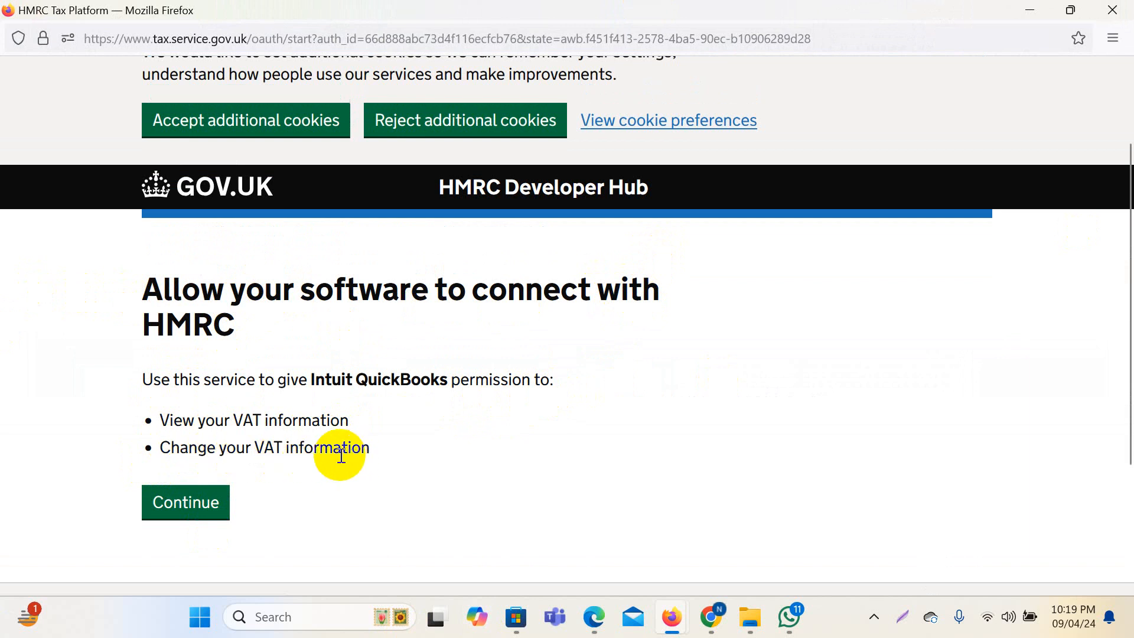
{"action": "left_click", "coordinate": [194, 508]}
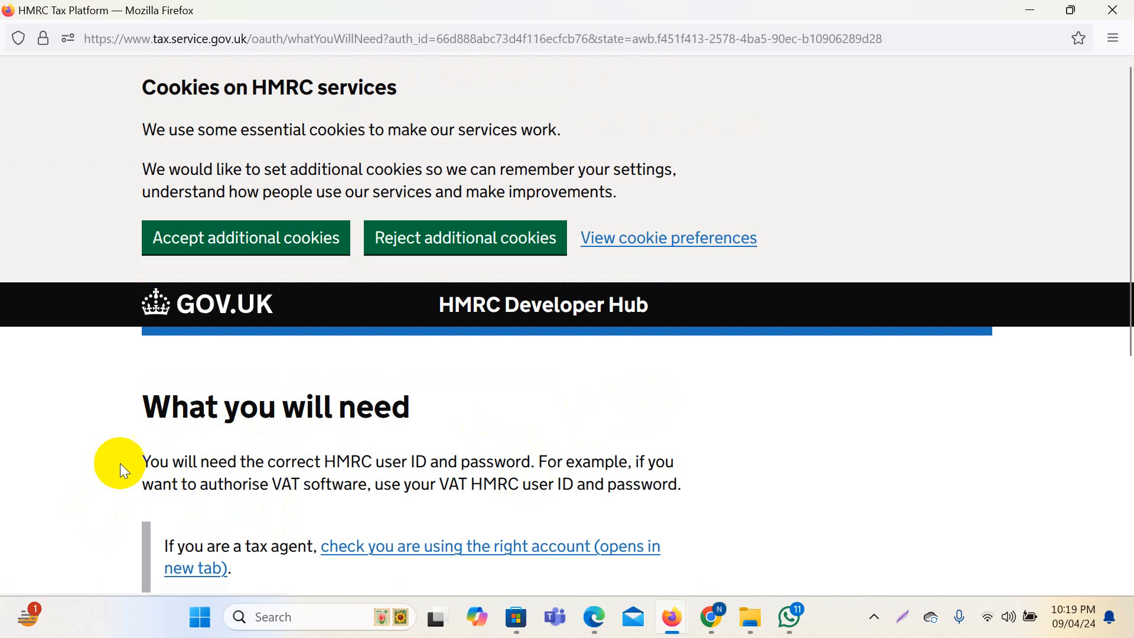
{"action": "scroll", "coordinate": [501, 437], "scroll_direction": "down", "scroll_amount": 6}
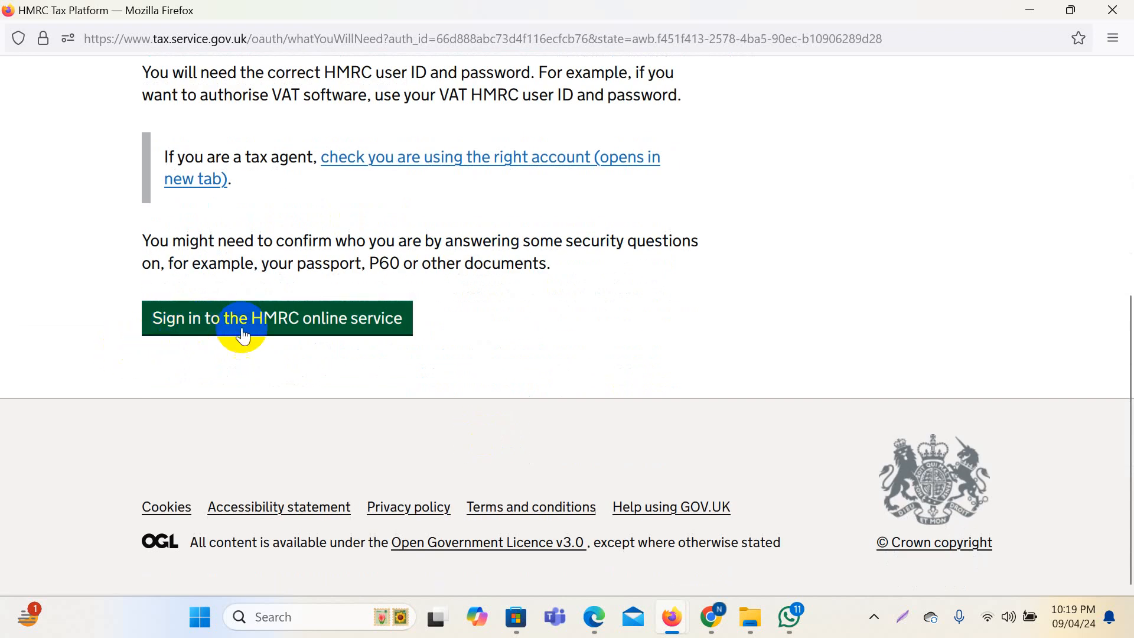
{"action": "left_click", "coordinate": [247, 328]}
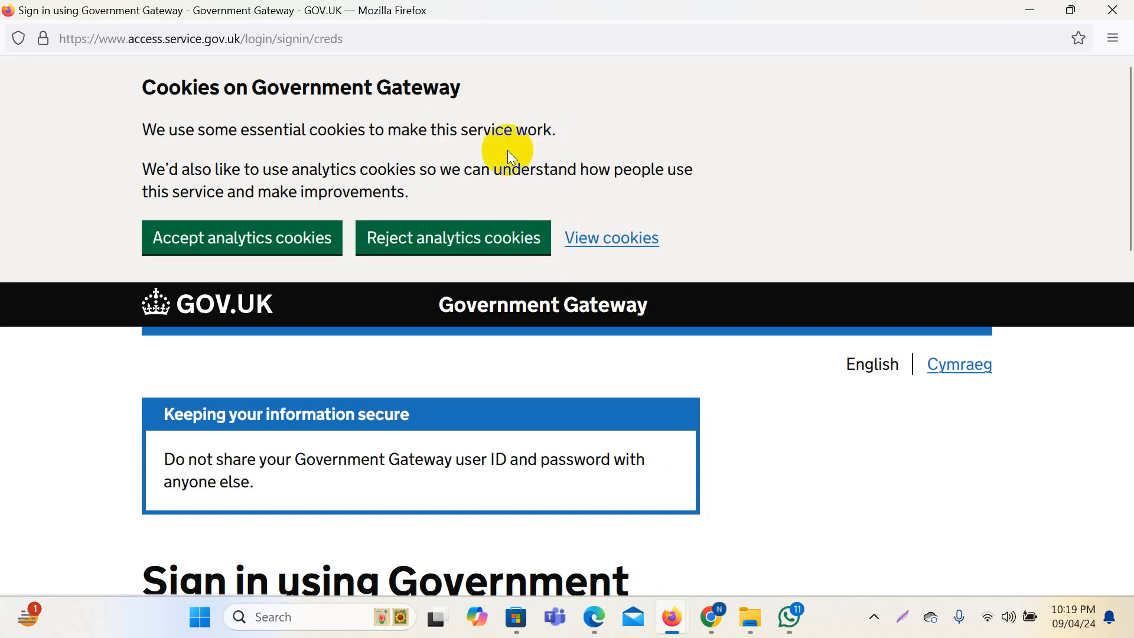
Reject analytics cookies on the Government Gateway page.
{"action": "scroll", "coordinate": [508, 150], "scroll_direction": "down", "scroll_amount": 5}
{"action": "scroll", "coordinate": [506, 150], "scroll_direction": "up", "scroll_amount": 3}
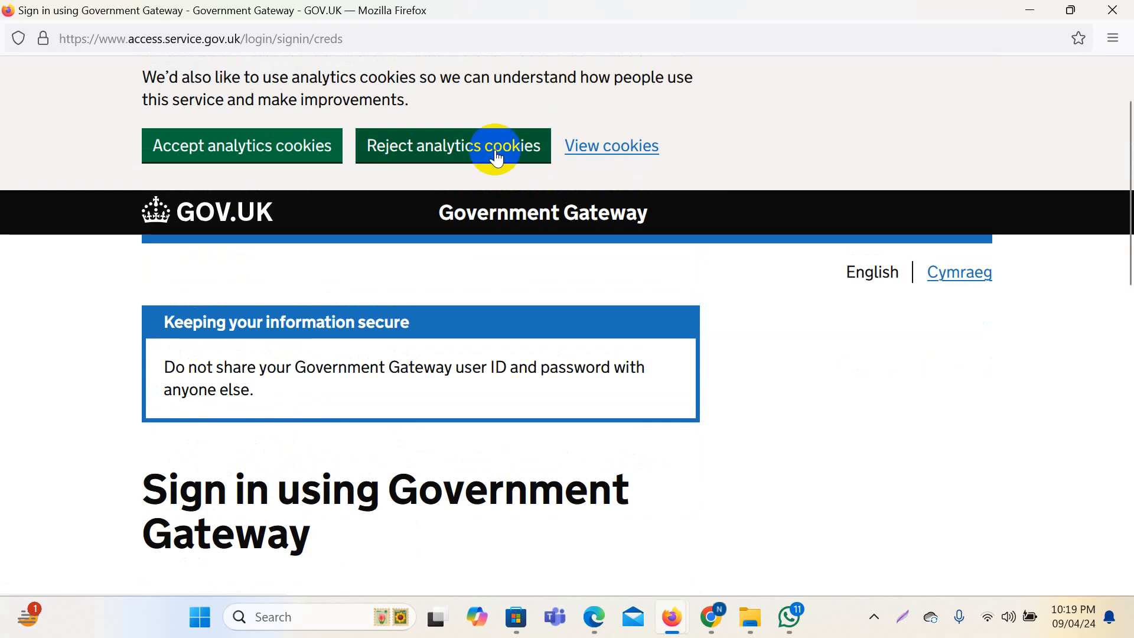
{"action": "left_click", "coordinate": [496, 155]}
{"action": "scroll", "coordinate": [292, 205], "scroll_direction": "down", "scroll_amount": 4}
{"action": "scroll", "coordinate": [471, 363], "scroll_direction": "up", "scroll_amount": 9}
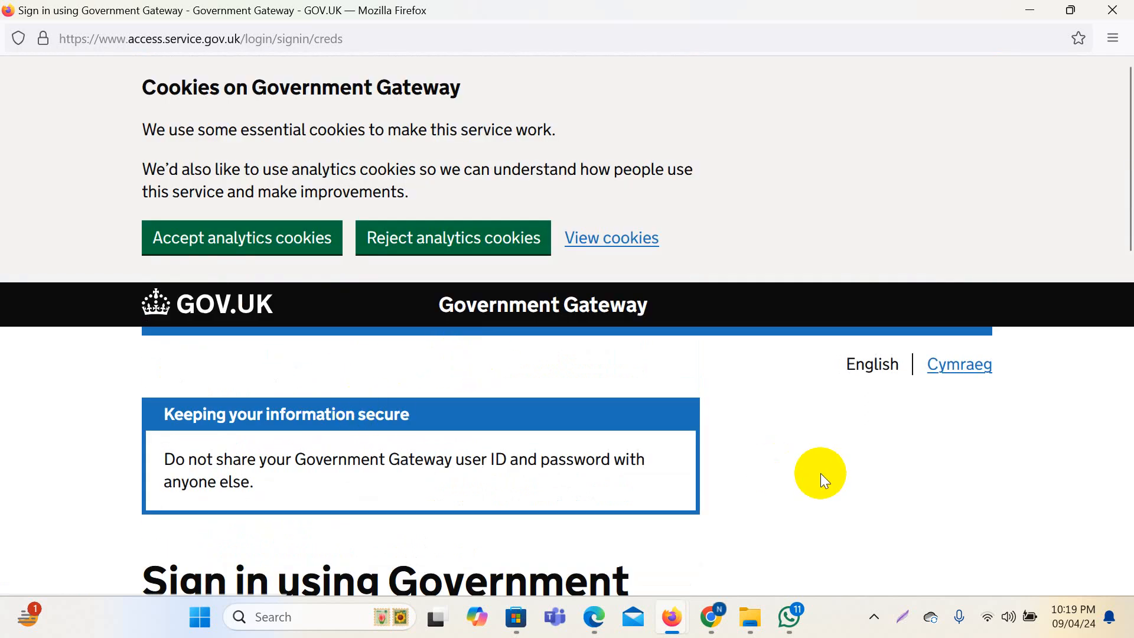
{"action": "scroll", "coordinate": [820, 474], "scroll_direction": "down", "scroll_amount": 5}
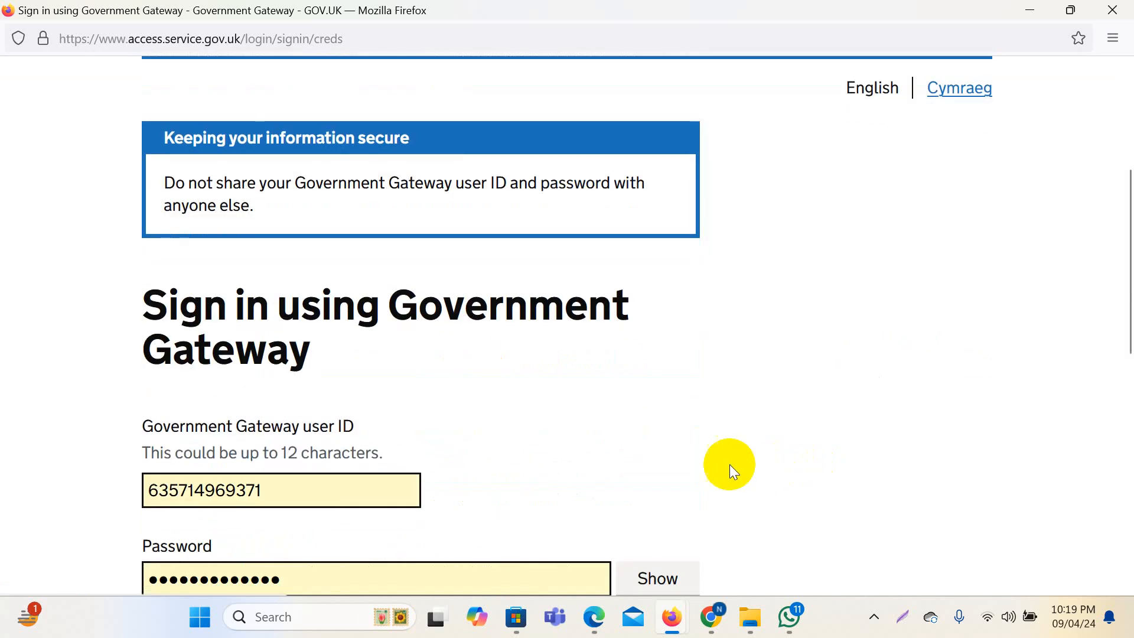
Enter the Government Gateway user ID and password and sign in.
{"action": "left_click", "coordinate": [299, 490]}
{"action": "left_click_drag", "start_coordinate": [271, 499], "coordinate": [101, 489]}
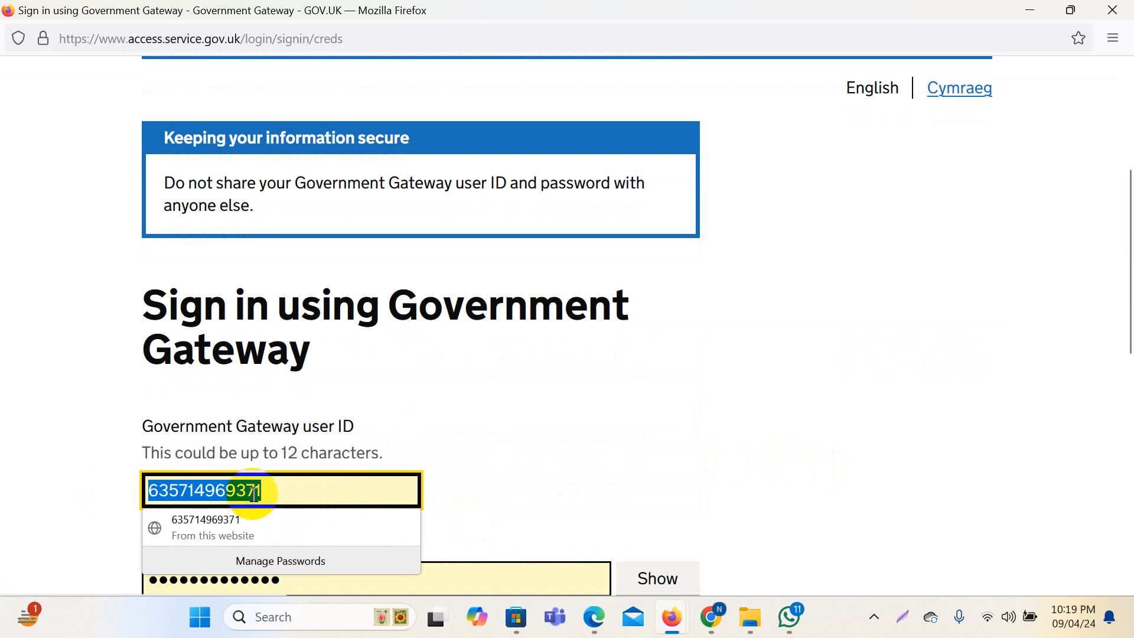
{"action": "scroll", "coordinate": [263, 489], "scroll_direction": "down", "scroll_amount": 8}
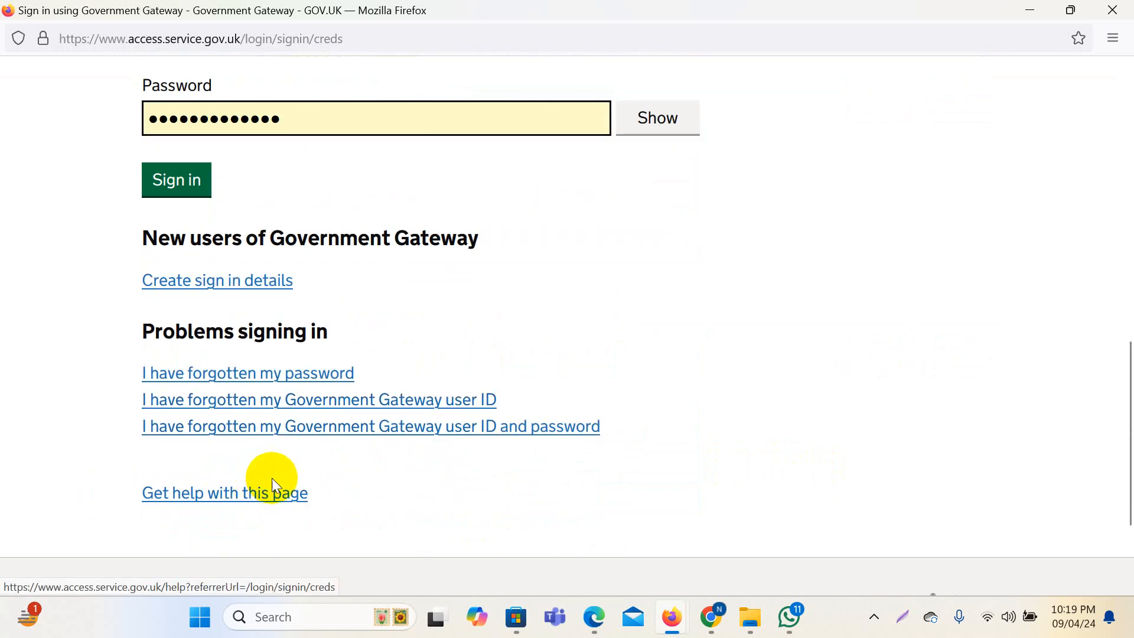
{"action": "left_click", "coordinate": [300, 118]}
{"action": "left_click", "coordinate": [180, 195]}
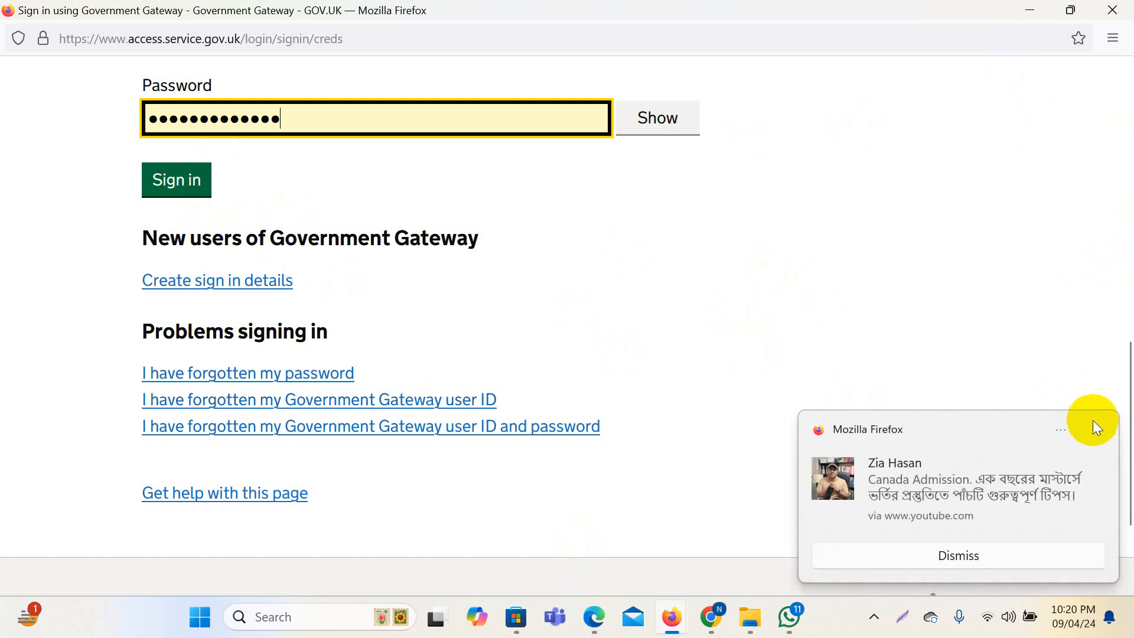
Dismiss the Firefox notification and close the sign-in popup to return to QuickBooks.
{"action": "left_click", "coordinate": [1096, 430]}
{"action": "scroll", "coordinate": [623, 301], "scroll_direction": "up", "scroll_amount": 4}
{"action": "scroll", "coordinate": [448, 303], "scroll_direction": "down", "scroll_amount": 7}
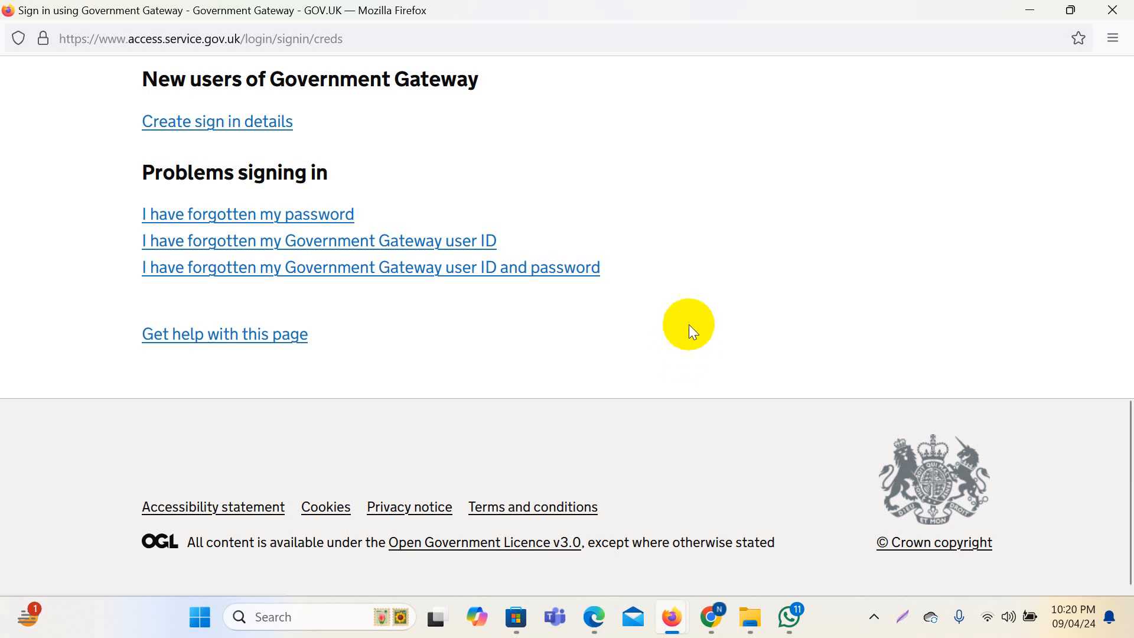
{"action": "scroll", "coordinate": [688, 331], "scroll_direction": "up", "scroll_amount": 15}
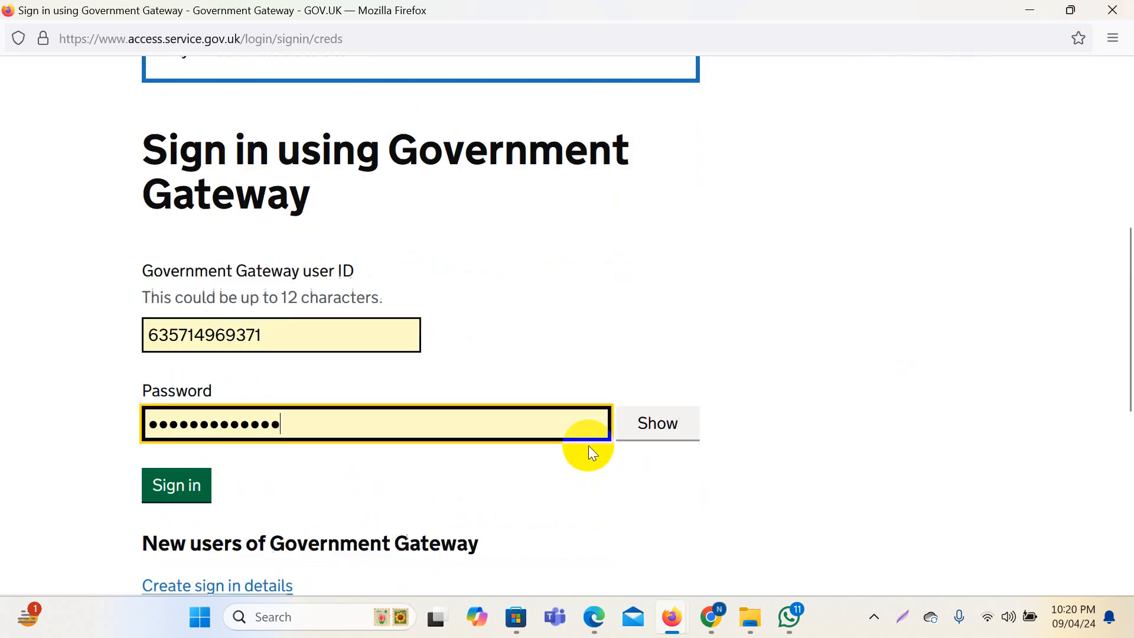
{"action": "scroll", "coordinate": [585, 451], "scroll_direction": "up", "scroll_amount": 5}
{"action": "left_click", "coordinate": [1113, 10]}
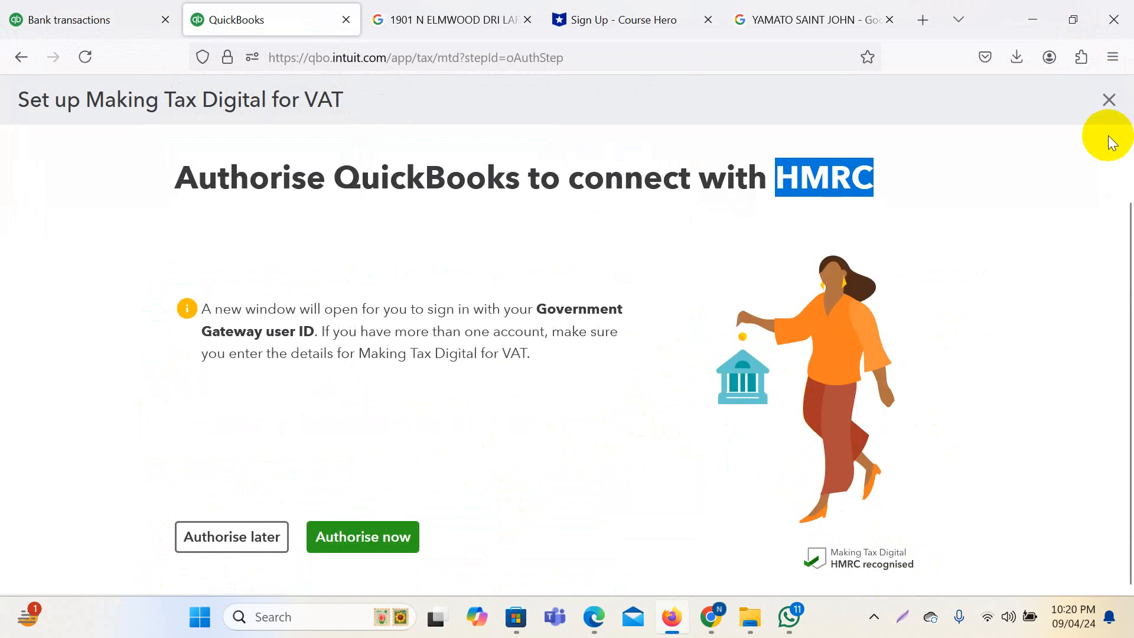
Close the Making Tax Digital setup to reach the Taxes VAT page.
{"action": "left_click", "coordinate": [1109, 100]}
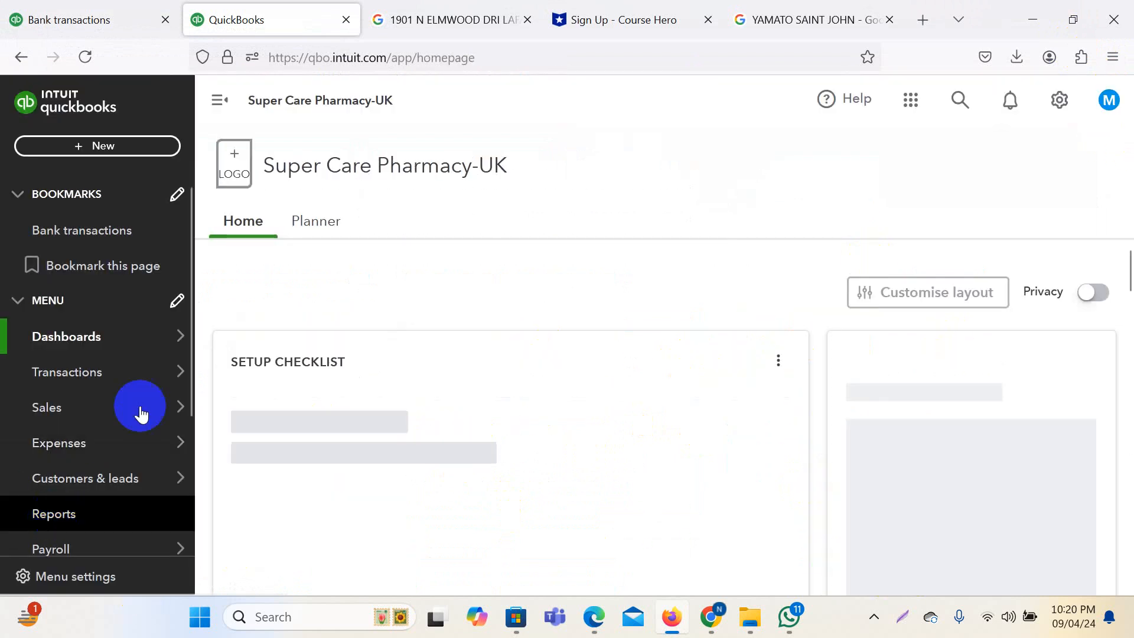
{"action": "scroll", "coordinate": [118, 461], "scroll_direction": "down", "scroll_amount": 3}
{"action": "scroll", "coordinate": [82, 455], "scroll_direction": "up", "scroll_amount": 3}
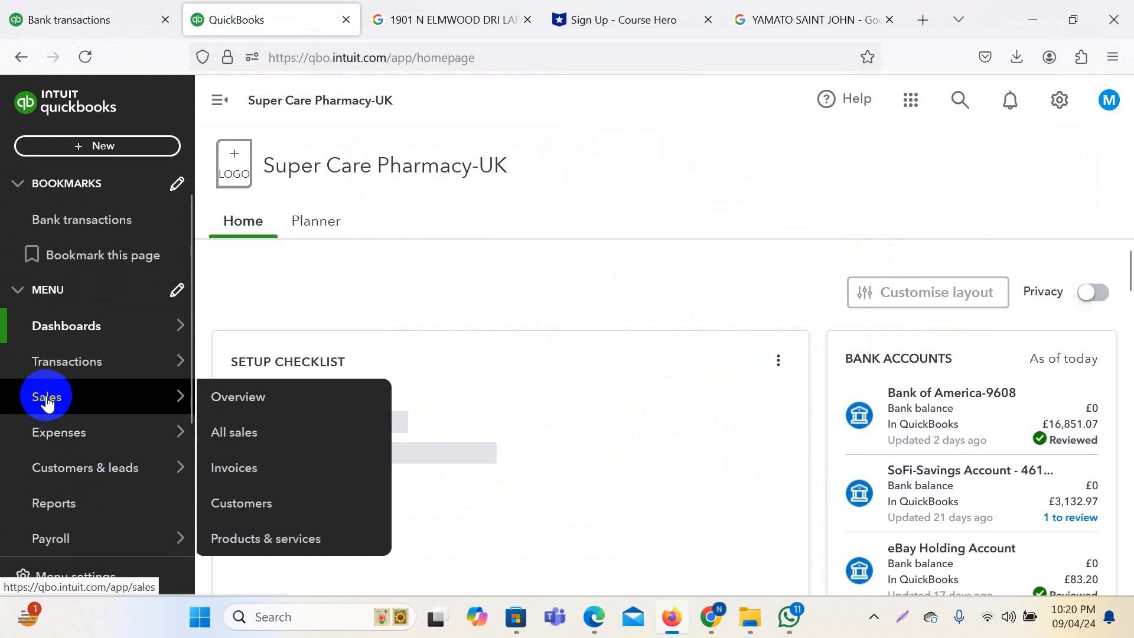
{"action": "scroll", "coordinate": [65, 437], "scroll_direction": "down", "scroll_amount": 3}
Highlight the 01/07–30/09/2023 period and £1,272.81 VAT collected, then scroll to the Returns table.
{"action": "mouse_move", "coordinate": [45, 466]}
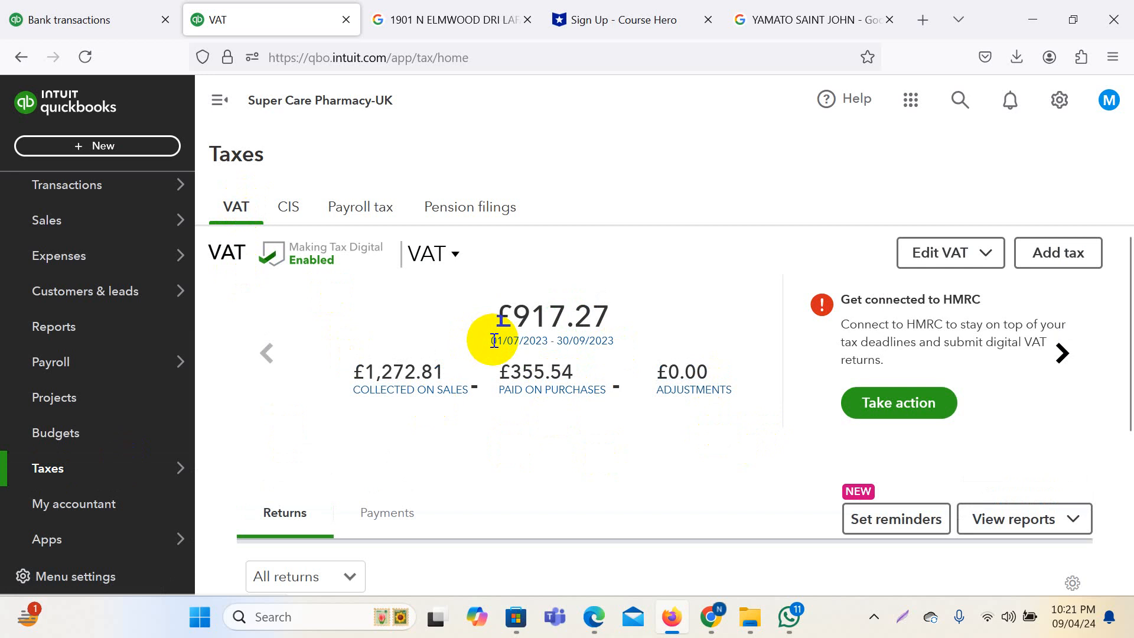
{"action": "left_click_drag", "start_coordinate": [490, 341], "coordinate": [618, 345]}
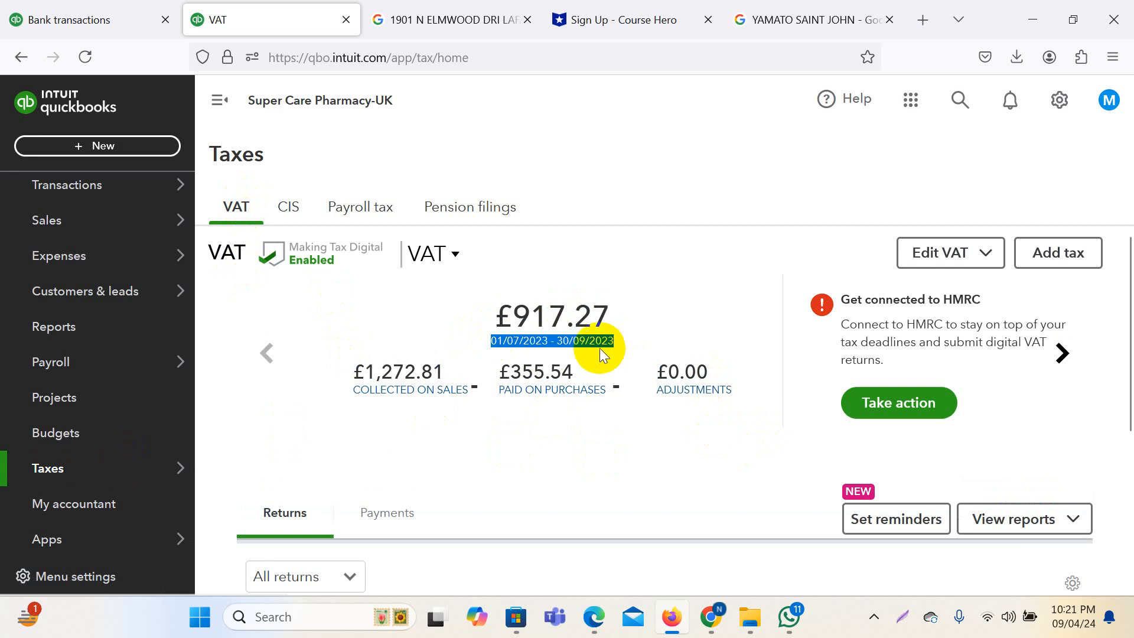
{"action": "left_click", "coordinate": [592, 344]}
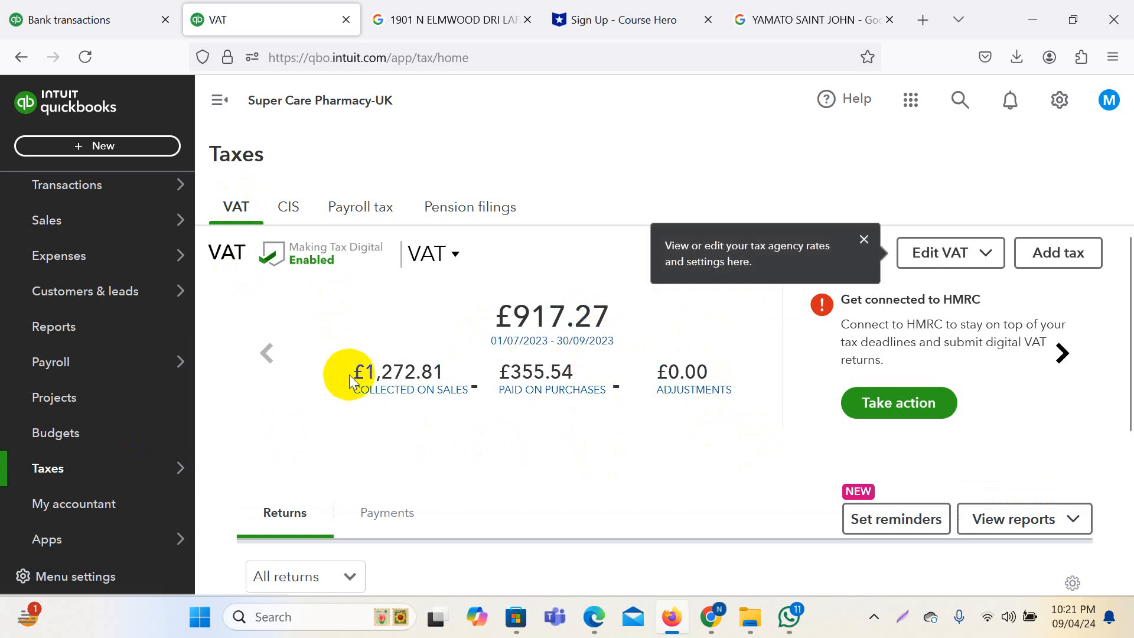
{"action": "left_click_drag", "start_coordinate": [366, 373], "coordinate": [580, 375]}
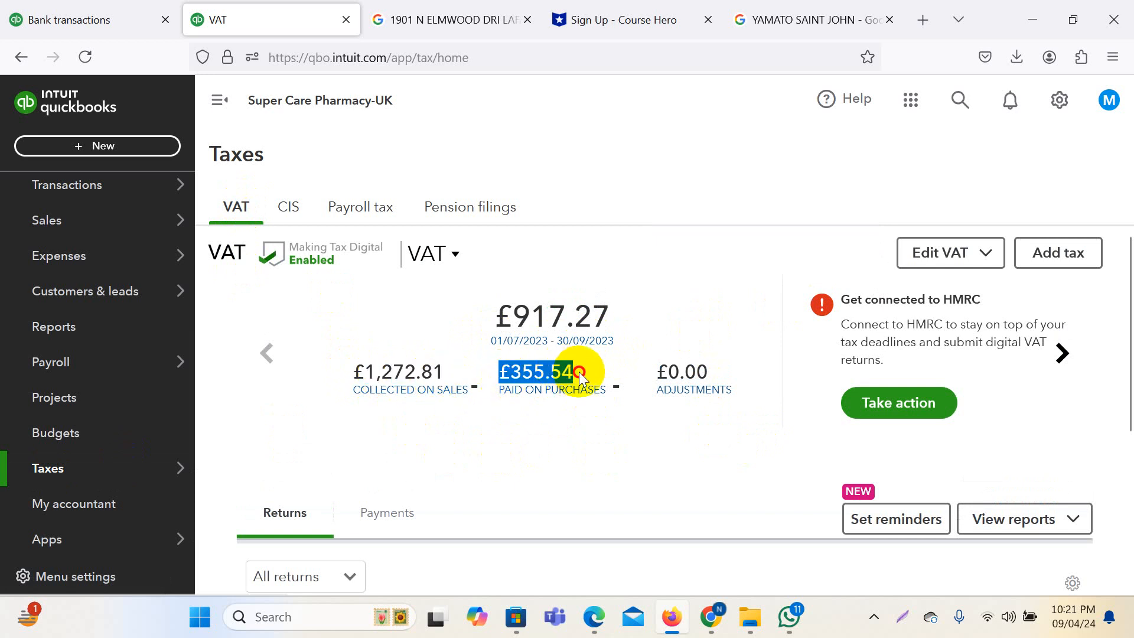
{"action": "left_click", "coordinate": [593, 466]}
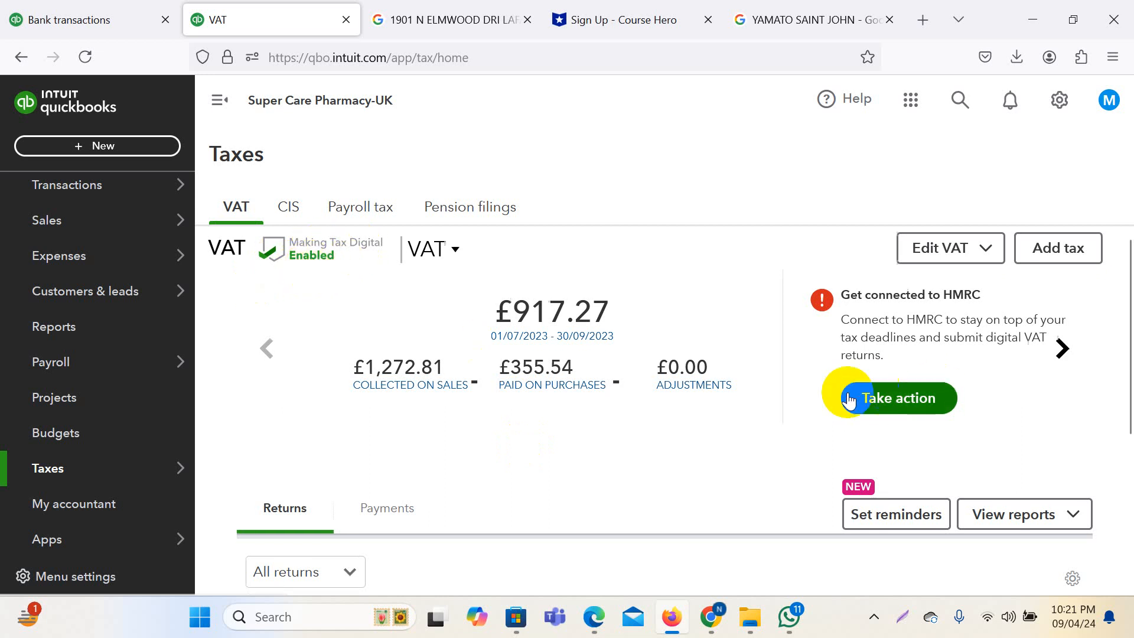
{"action": "scroll", "coordinate": [848, 398], "scroll_direction": "down", "scroll_amount": 4}
{"action": "scroll", "coordinate": [765, 496], "scroll_direction": "up", "scroll_amount": 4}
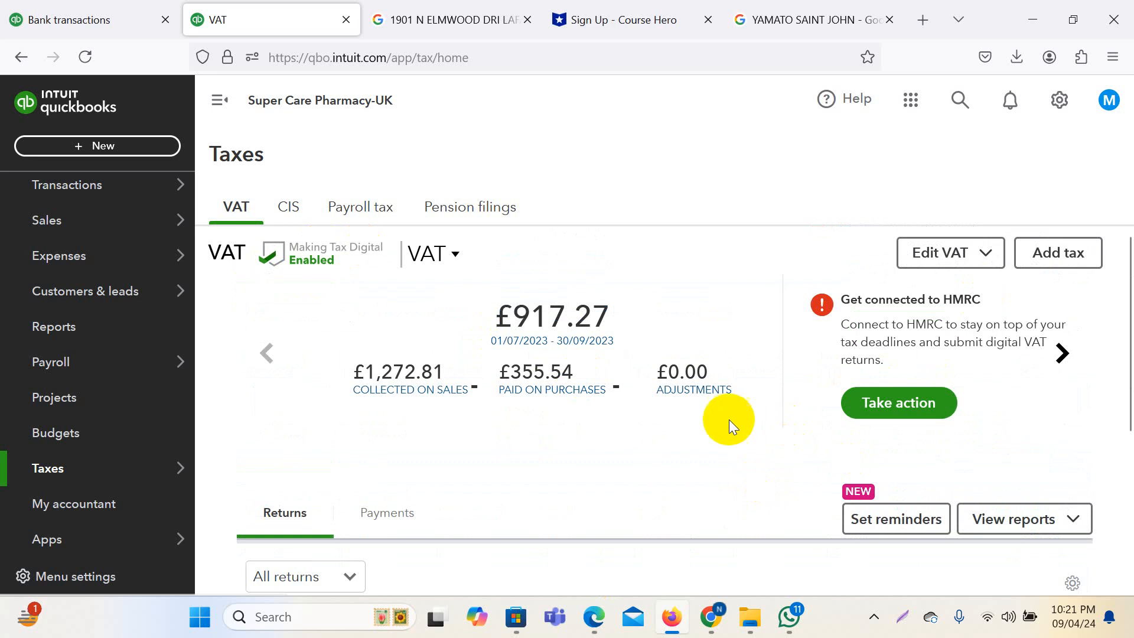
{"action": "scroll", "coordinate": [731, 418], "scroll_direction": "down", "scroll_amount": 3}
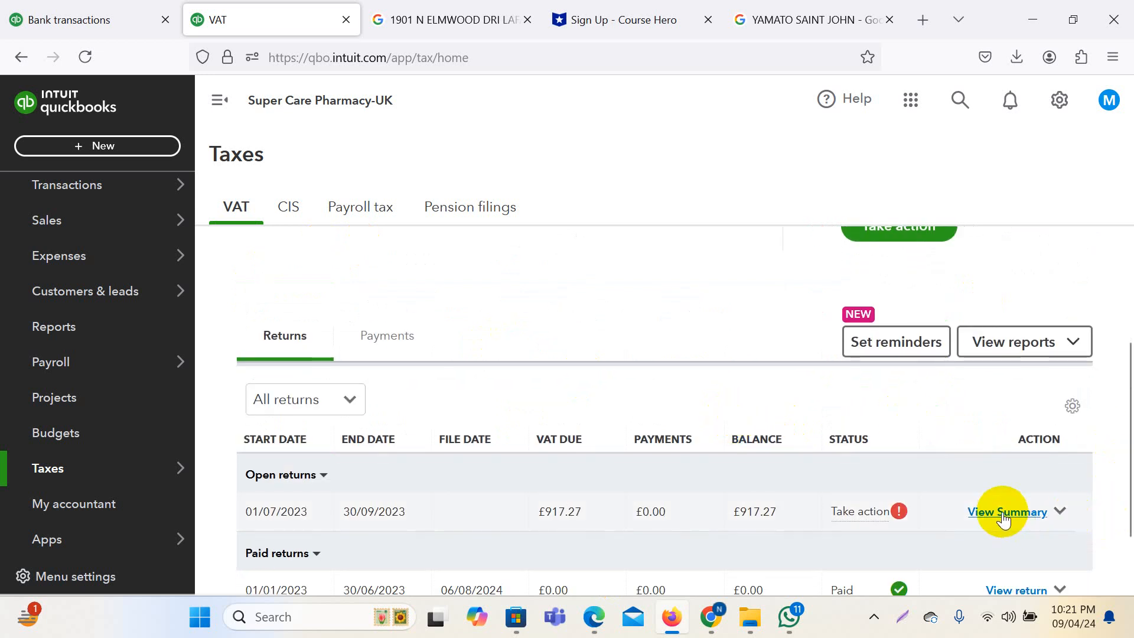
{"action": "scroll", "coordinate": [1008, 405], "scroll_direction": "up", "scroll_amount": 1}
{"action": "scroll", "coordinate": [1017, 398], "scroll_direction": "down", "scroll_amount": 3}
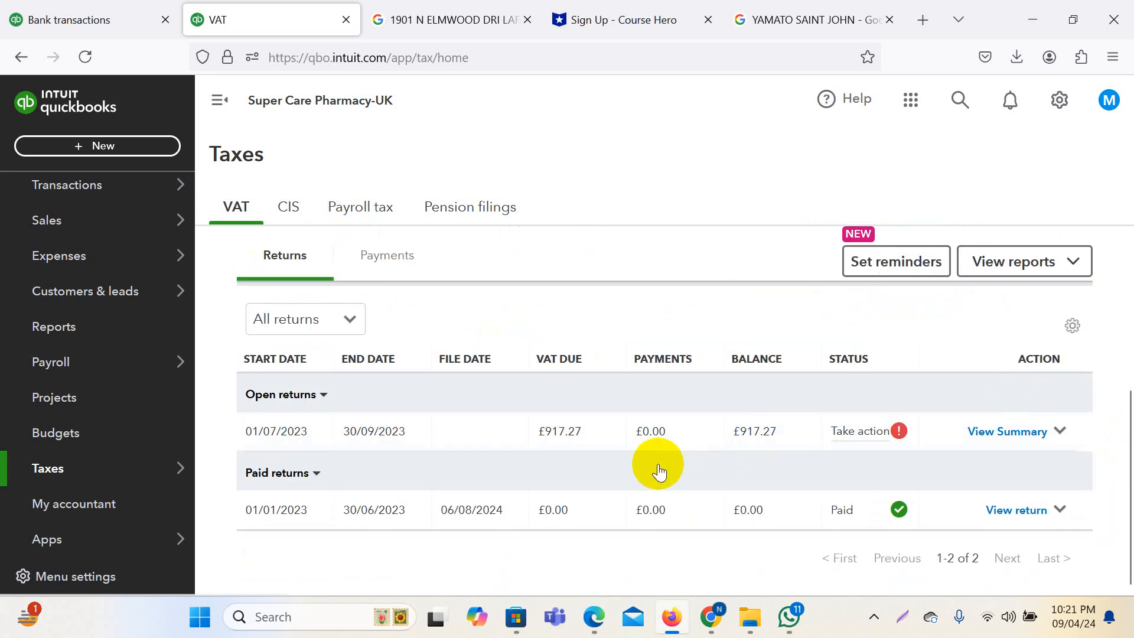
{"action": "scroll", "coordinate": [659, 470], "scroll_direction": "up", "scroll_amount": 2}
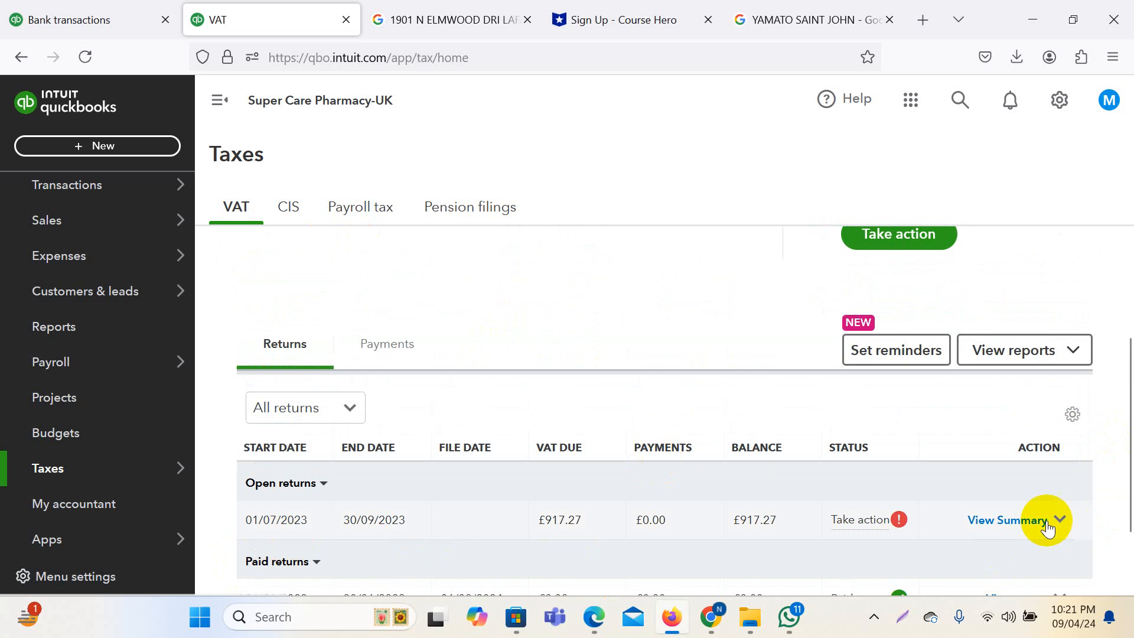
Open View Summary on the open return and scroll the VAT 100 report's Boxes 1–9.
{"action": "left_click", "coordinate": [1004, 524]}
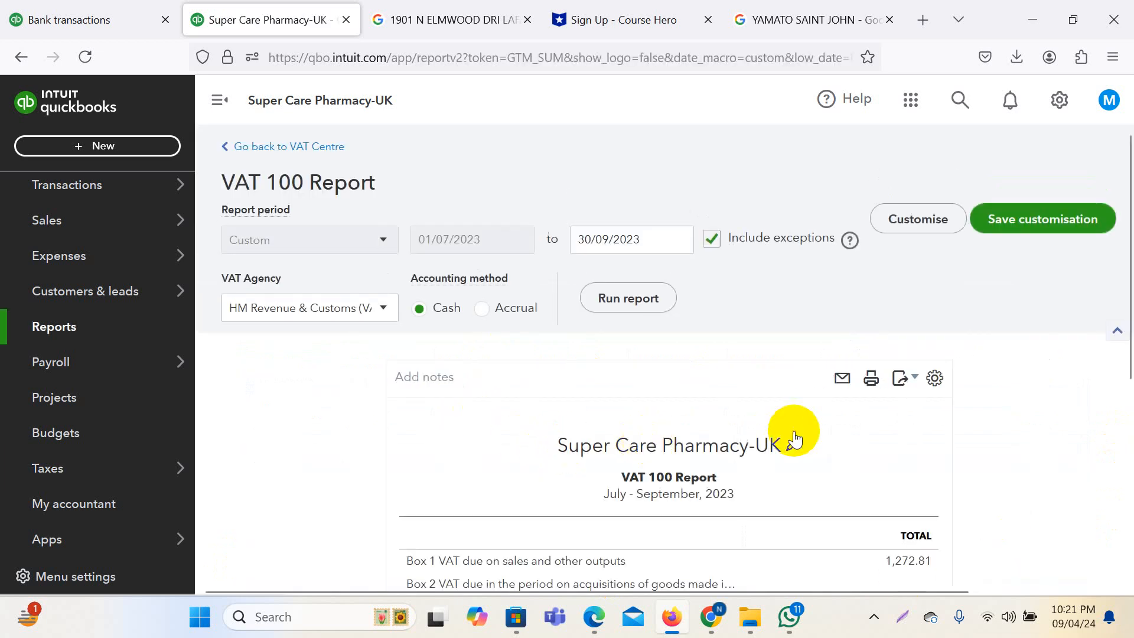
{"action": "scroll", "coordinate": [795, 437], "scroll_direction": "down", "scroll_amount": 5}
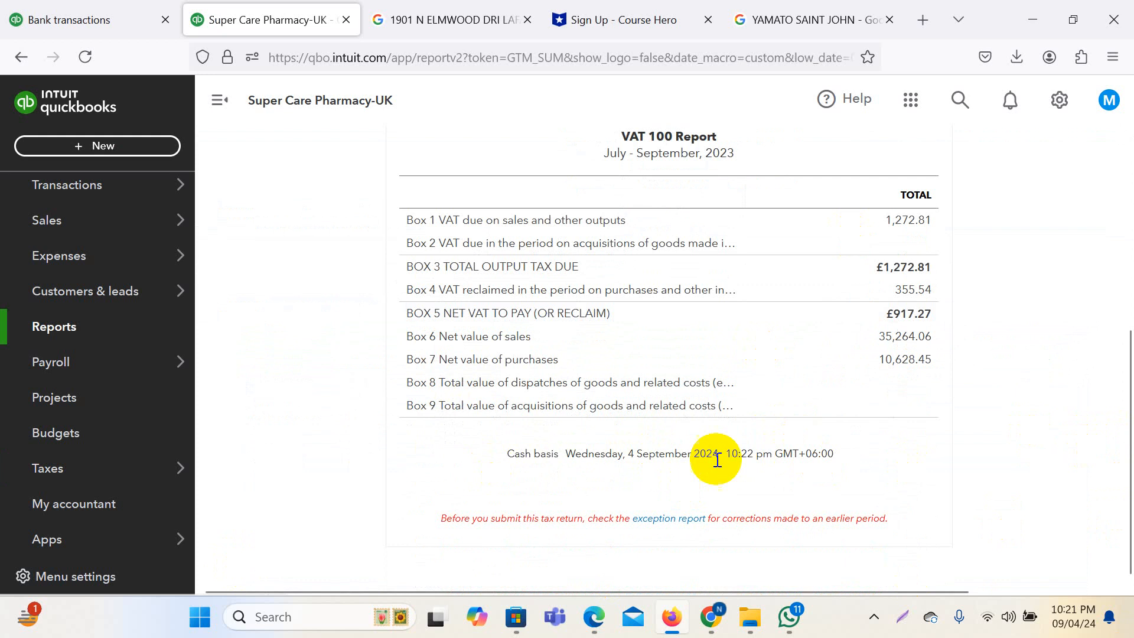
{"action": "scroll", "coordinate": [717, 460], "scroll_direction": "up", "scroll_amount": 3}
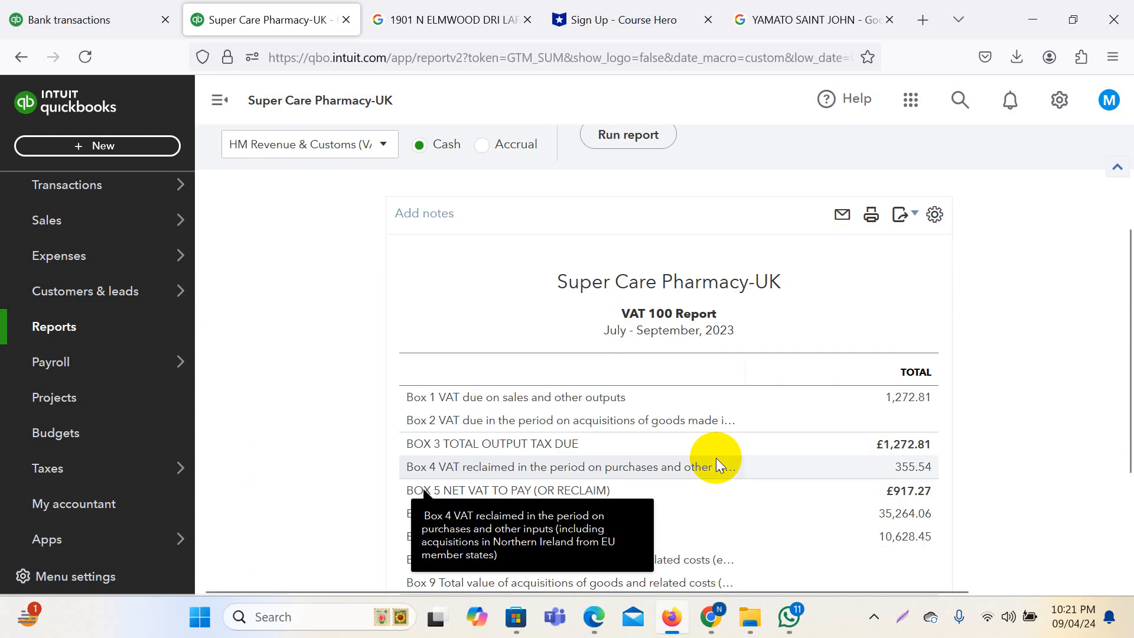
{"action": "scroll", "coordinate": [800, 337], "scroll_direction": "up", "scroll_amount": 3}
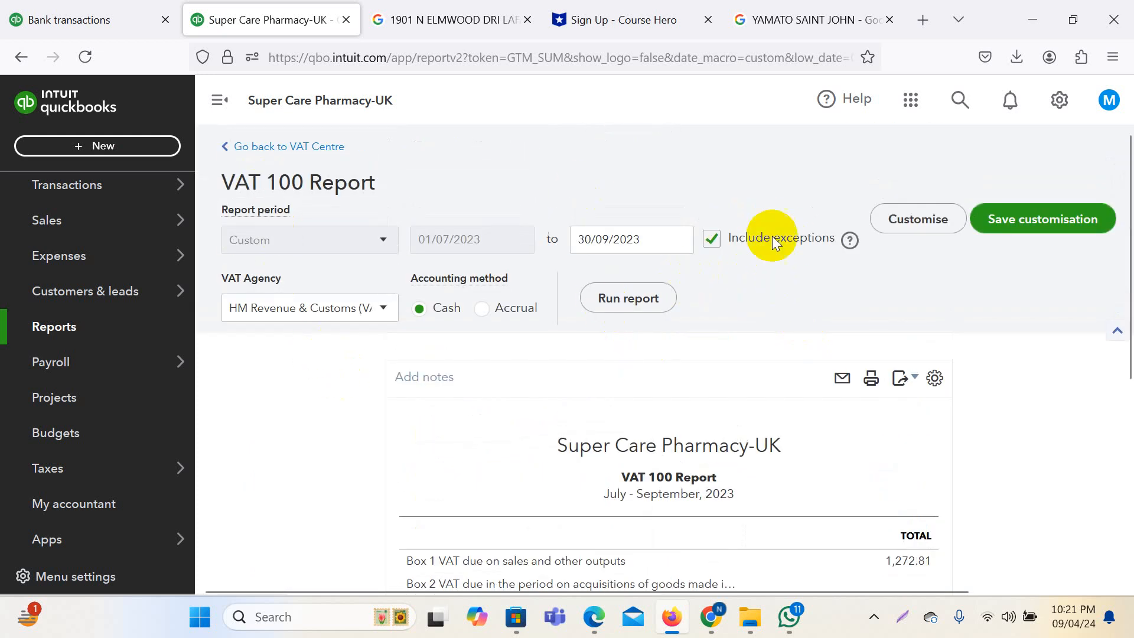
Pick Super Care Pharmacy-New (UK) from the gear menu's company chooser.
{"action": "left_click", "coordinate": [1063, 97]}
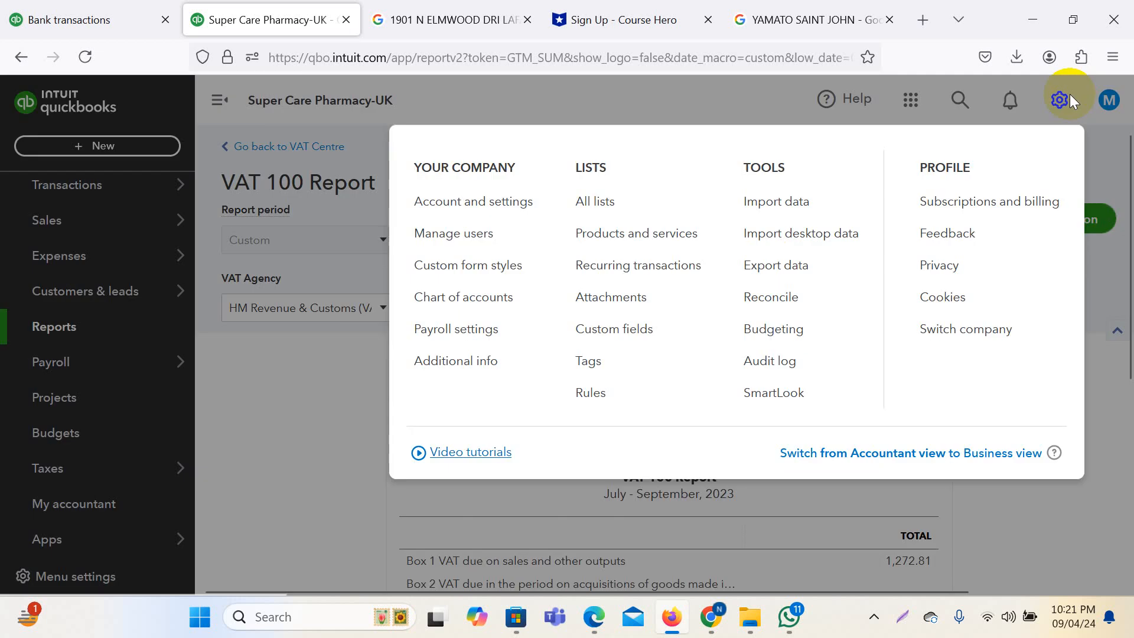
{"action": "left_click", "coordinate": [1016, 345]}
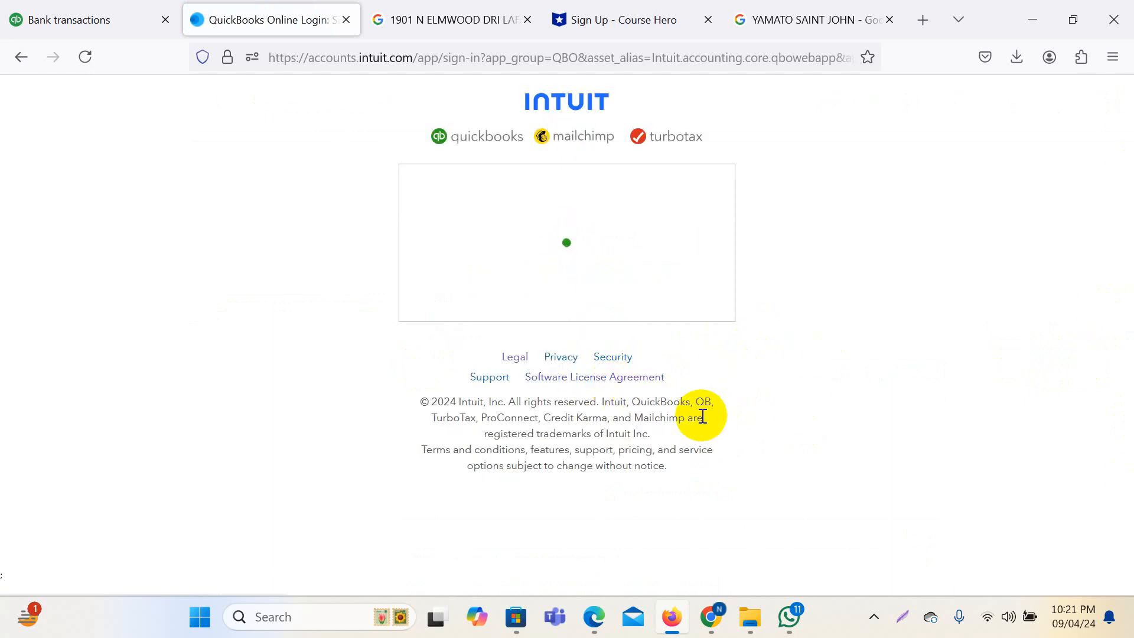
{"action": "scroll", "coordinate": [625, 419], "scroll_direction": "down", "scroll_amount": 10}
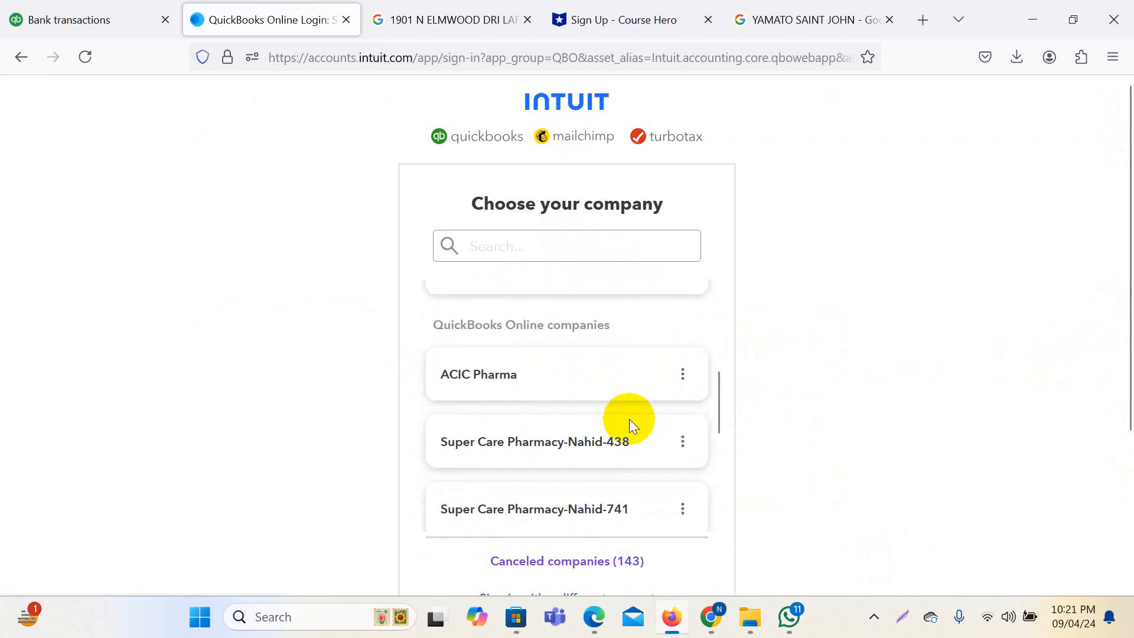
{"action": "scroll", "coordinate": [531, 449], "scroll_direction": "up", "scroll_amount": 1}
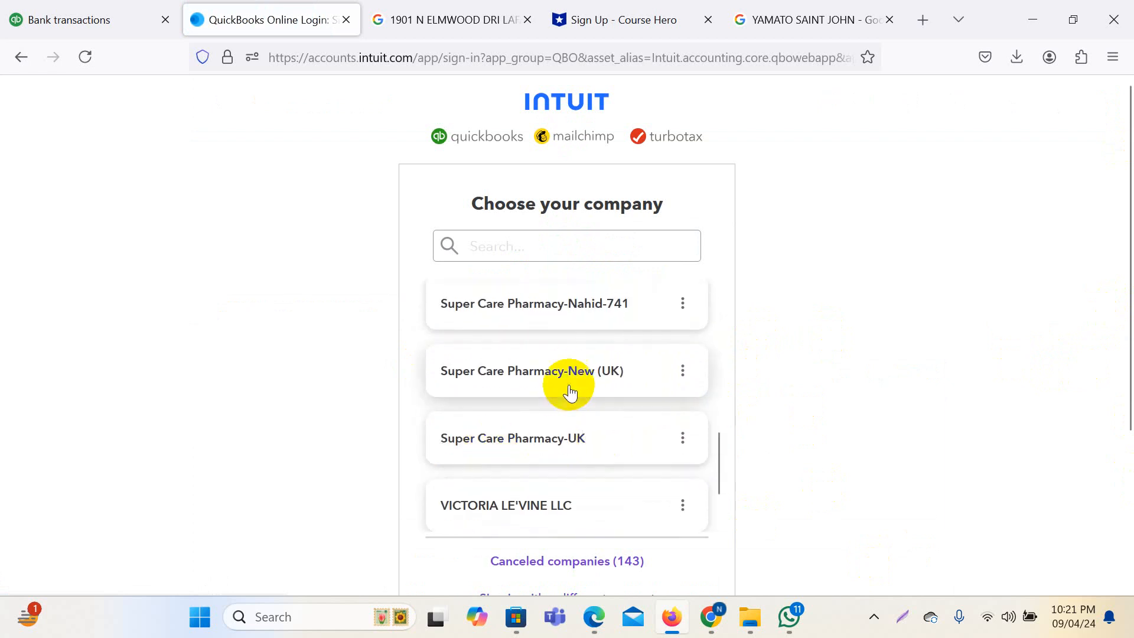
{"action": "left_click", "coordinate": [566, 384]}
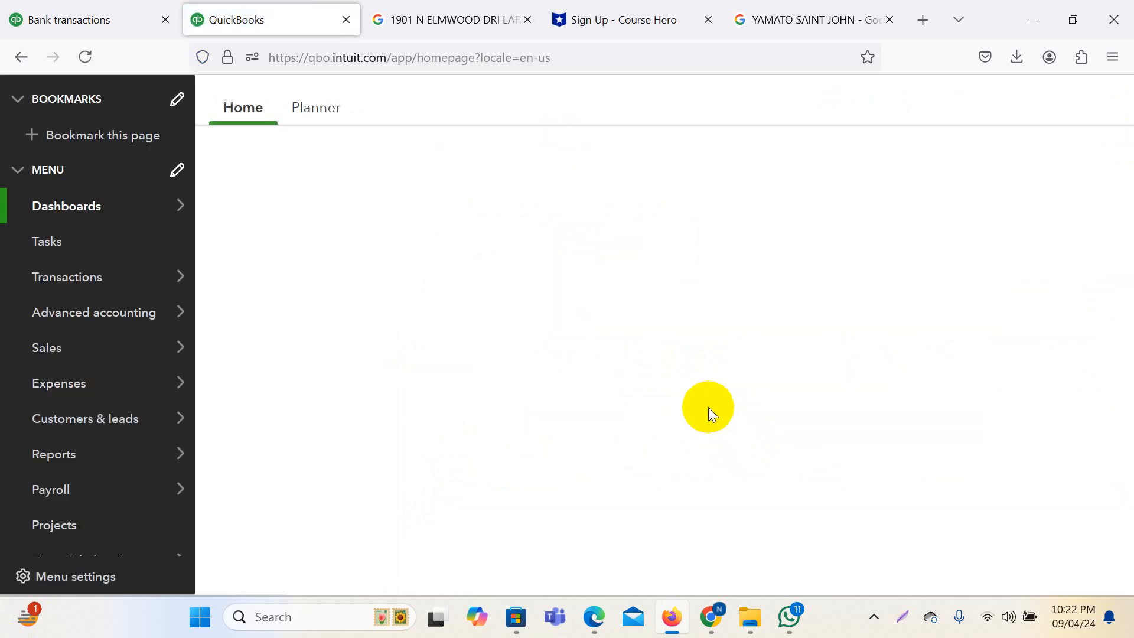
Go to Taxes and view the VAT tab for Super Care Pharmacy-New (UK).
{"action": "scroll", "coordinate": [88, 461], "scroll_direction": "down", "scroll_amount": 3}
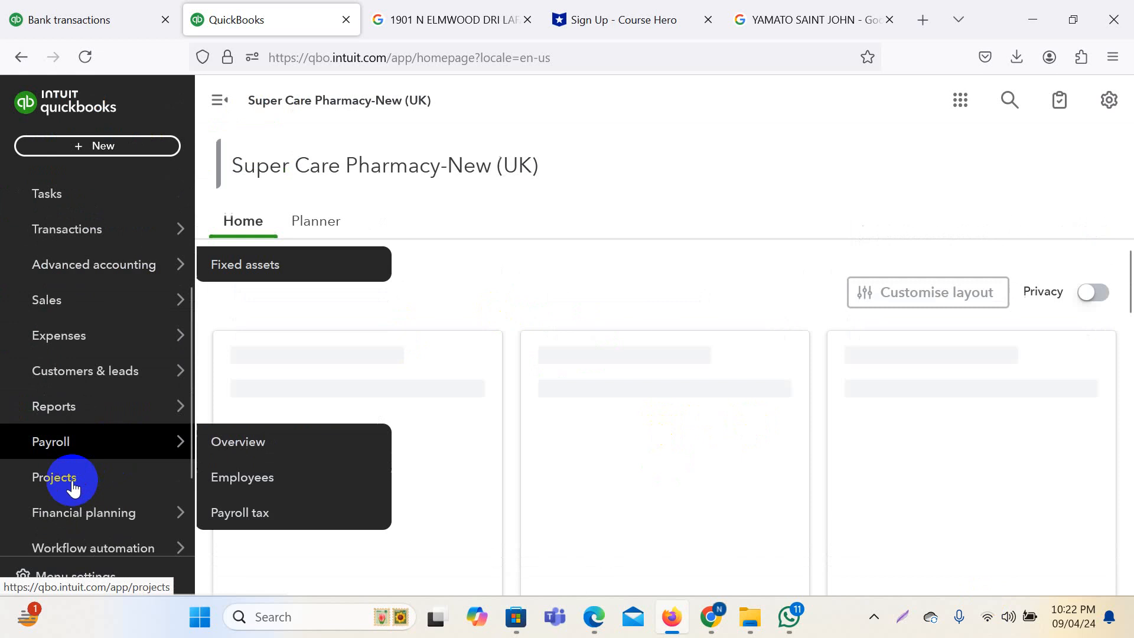
{"action": "scroll", "coordinate": [83, 430], "scroll_direction": "down", "scroll_amount": 2}
{"action": "left_click", "coordinate": [23, 470]}
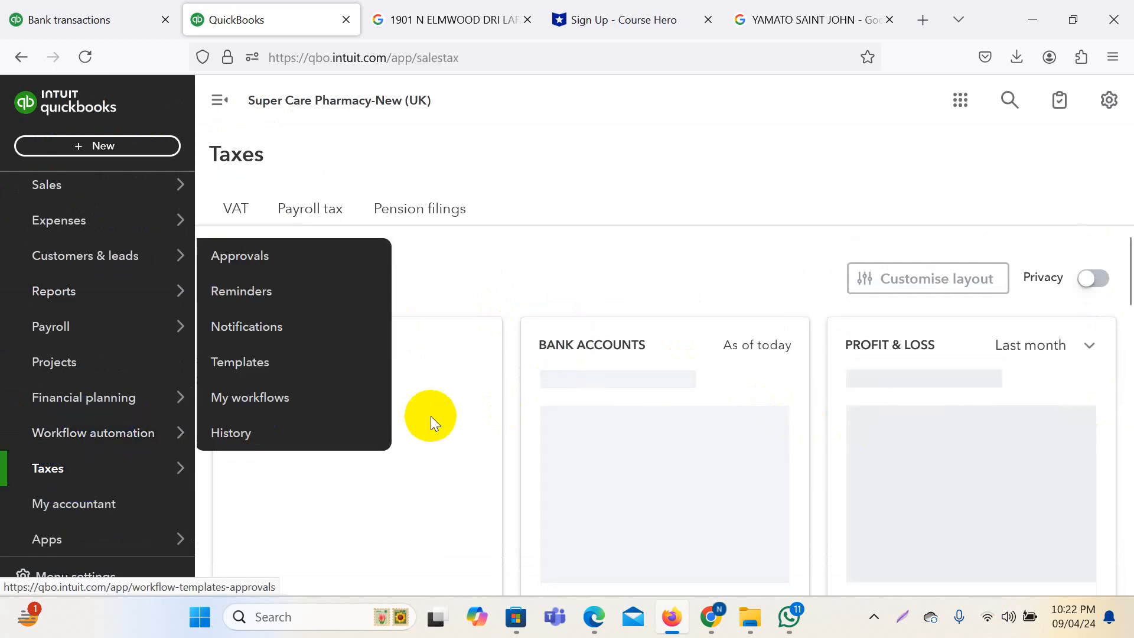
{"action": "left_click", "coordinate": [233, 214]}
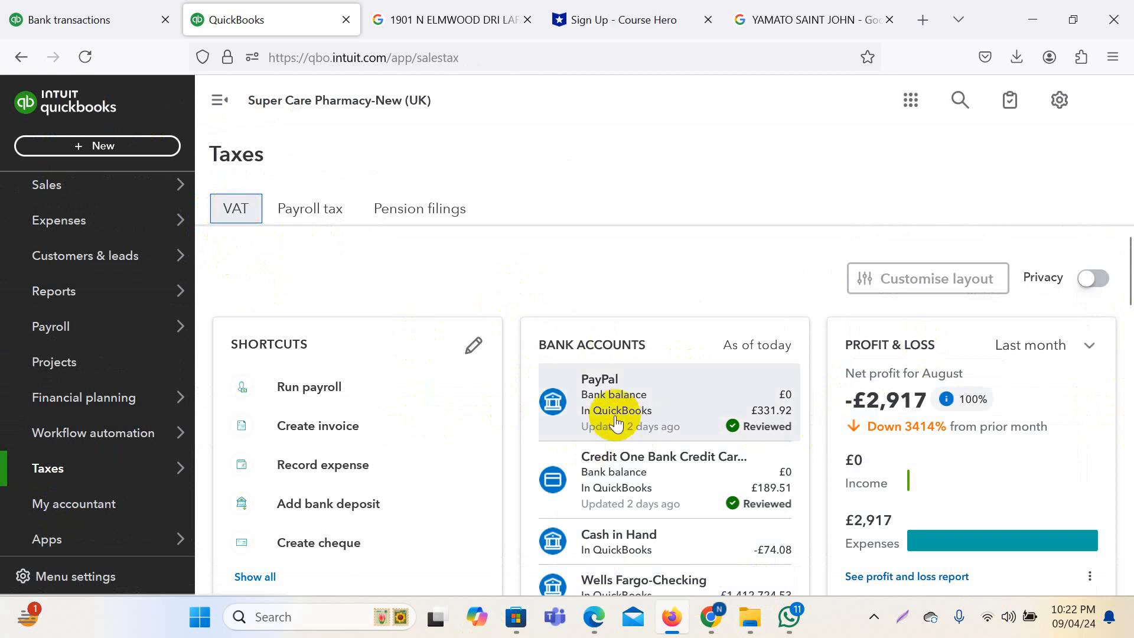
{"action": "scroll", "coordinate": [644, 407], "scroll_direction": "down", "scroll_amount": 10}
{"action": "scroll", "coordinate": [629, 414], "scroll_direction": "up", "scroll_amount": 10}
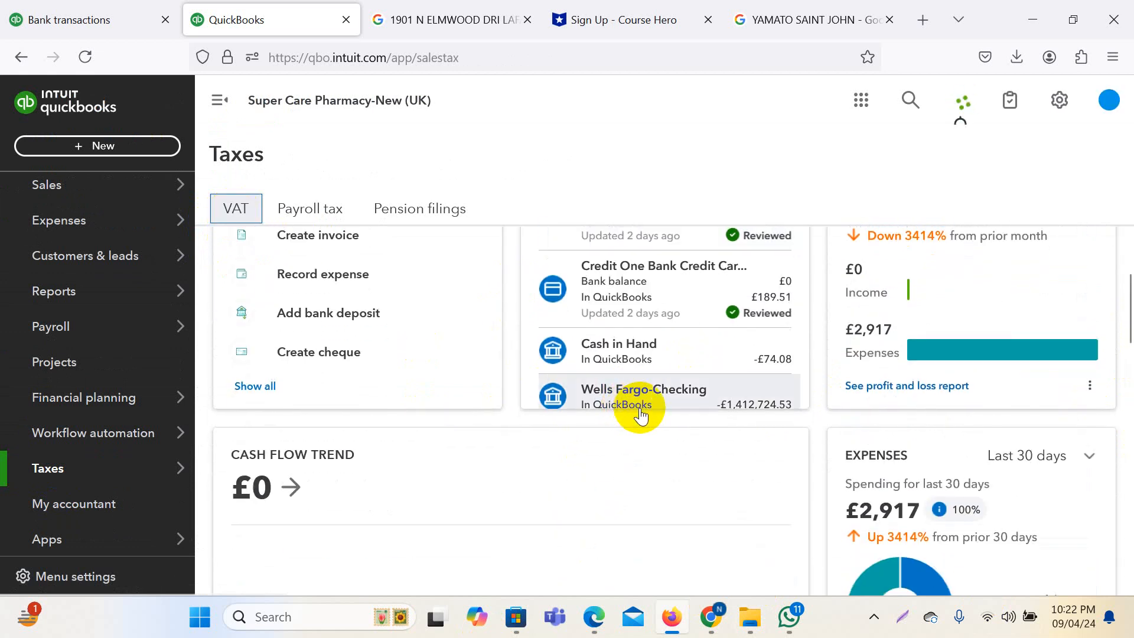
Switch the Taxes area to the Payroll tax page via the tax areas list.
{"action": "left_click", "coordinate": [91, 524]}
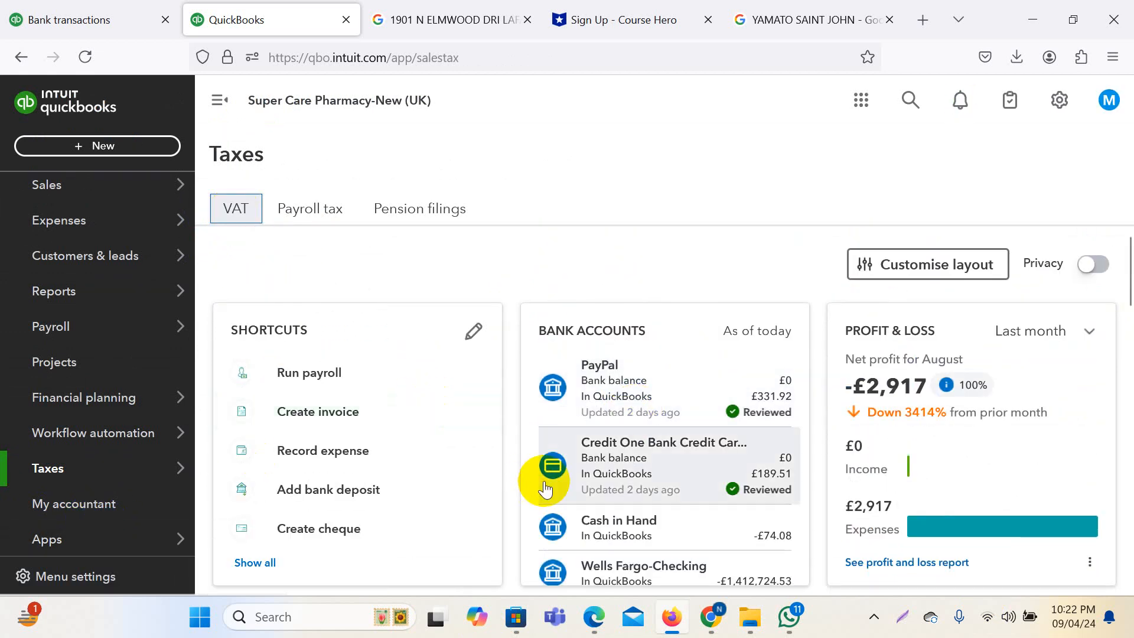
{"action": "scroll", "coordinate": [541, 481], "scroll_direction": "down", "scroll_amount": 5}
{"action": "scroll", "coordinate": [544, 481], "scroll_direction": "down", "scroll_amount": 5}
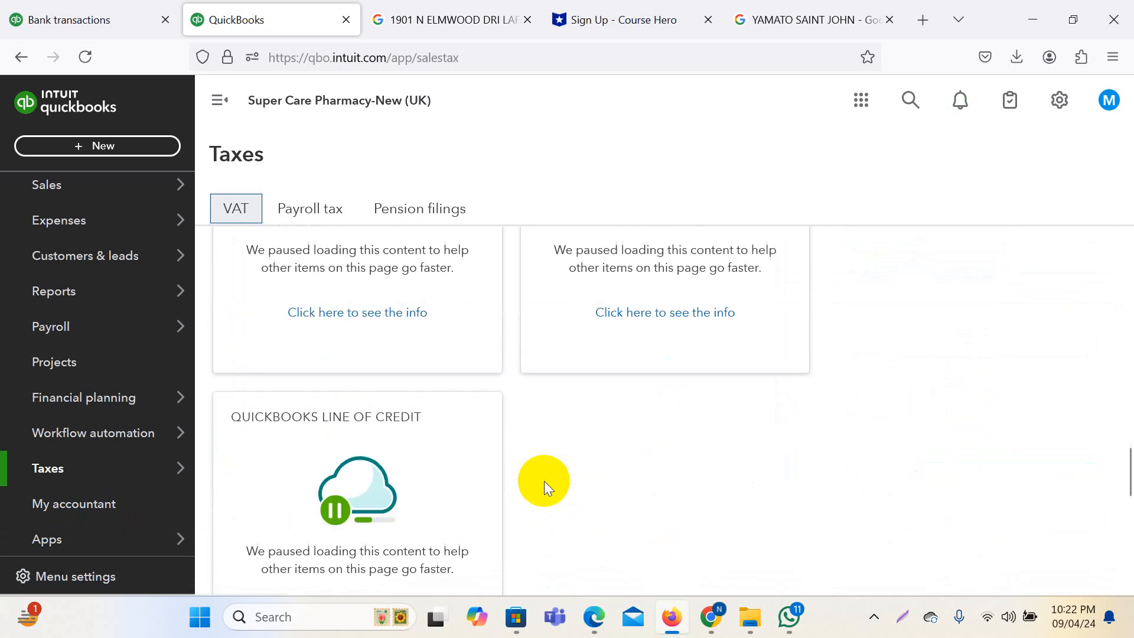
{"action": "left_click", "coordinate": [88, 478]}
{"action": "scroll", "coordinate": [532, 392], "scroll_direction": "up", "scroll_amount": 8}
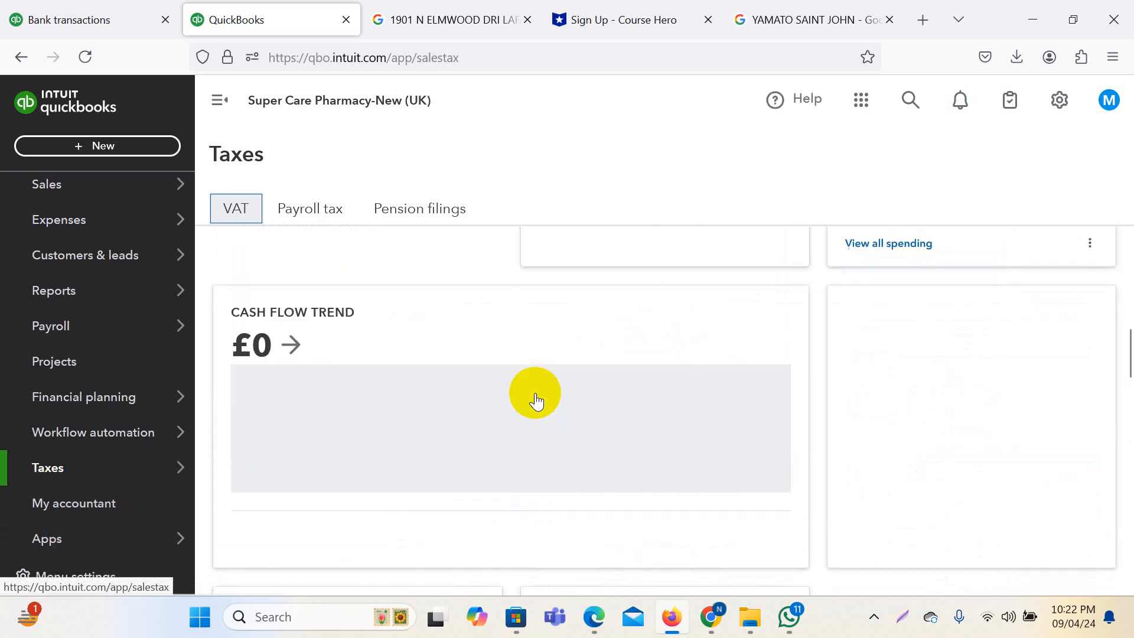
{"action": "scroll", "coordinate": [530, 392], "scroll_direction": "up", "scroll_amount": 3}
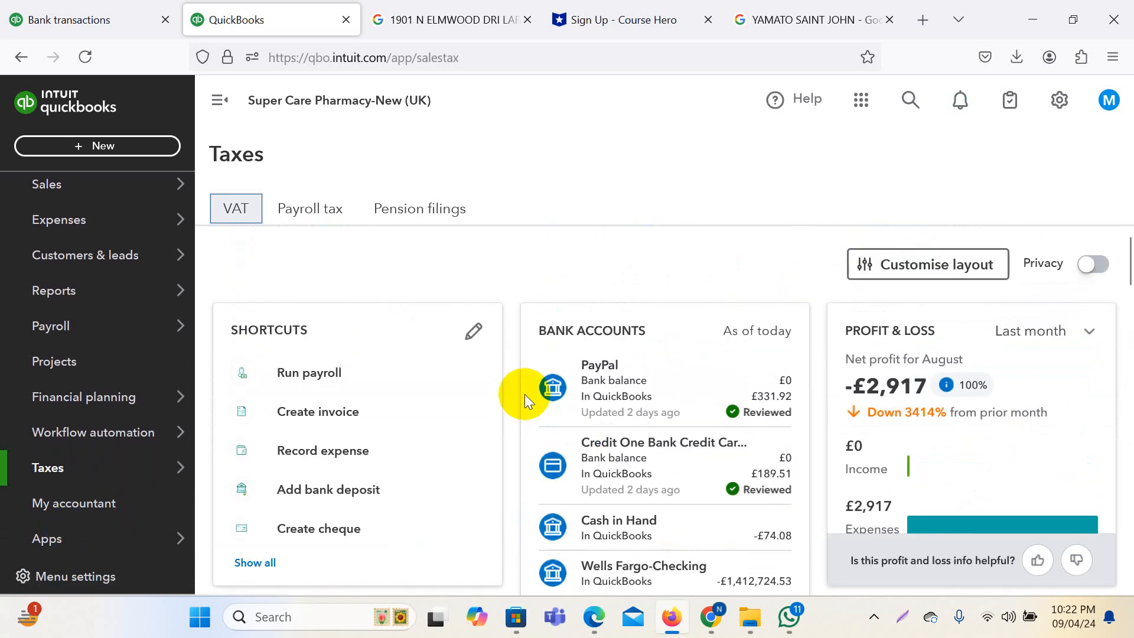
{"action": "left_click", "coordinate": [312, 208]}
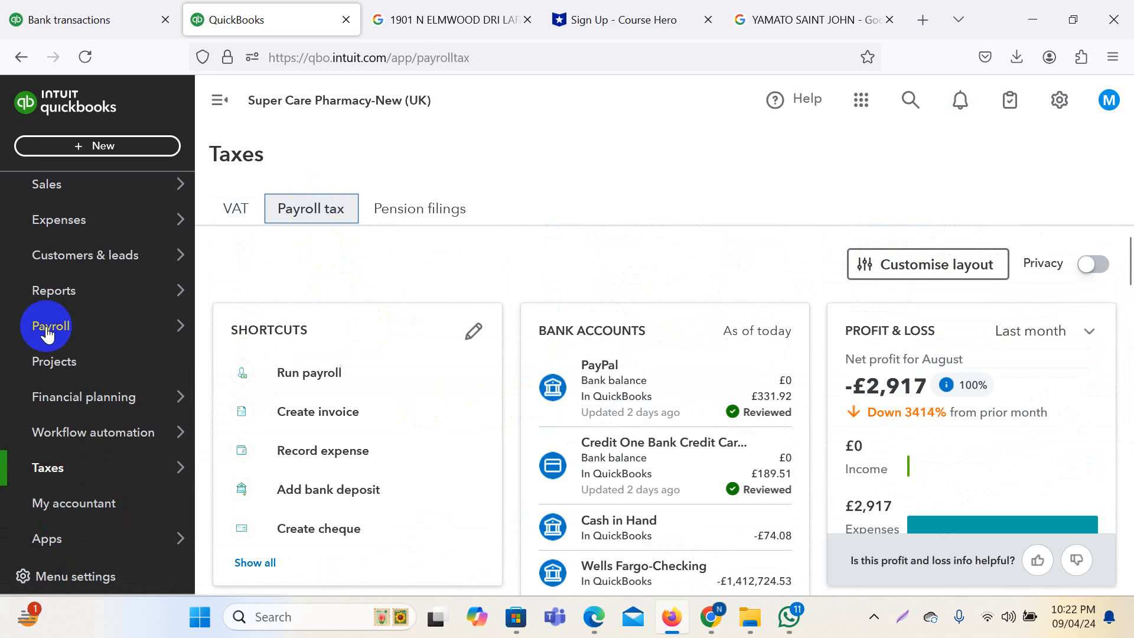
Go to the Taxes VAT page and start the VAT setup.
{"action": "left_click", "coordinate": [53, 481]}
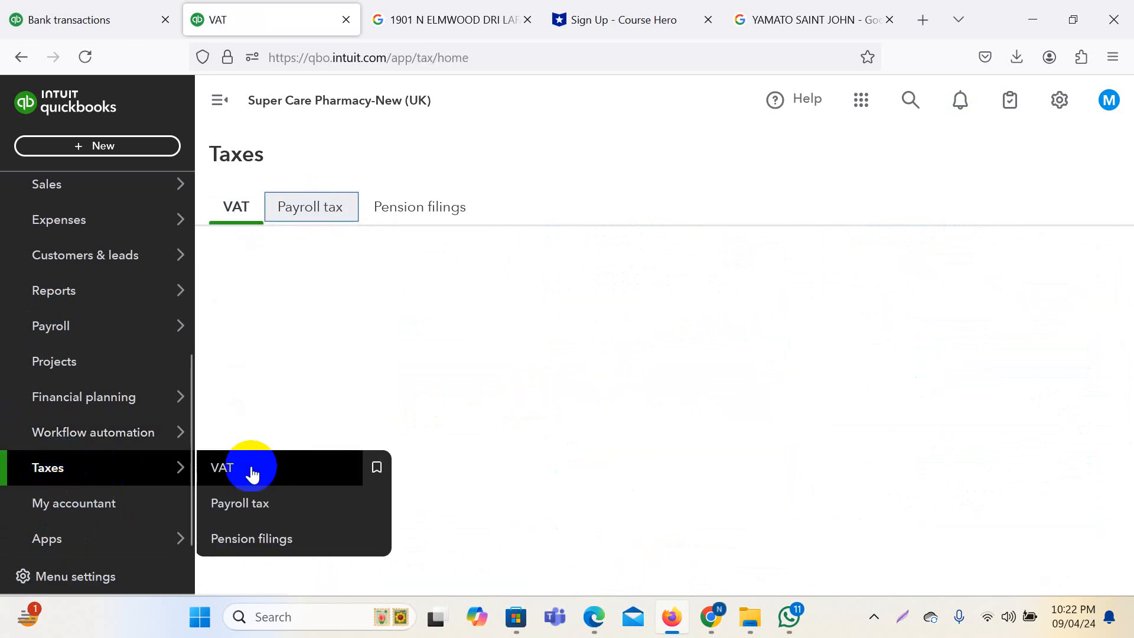
{"action": "left_click", "coordinate": [221, 471]}
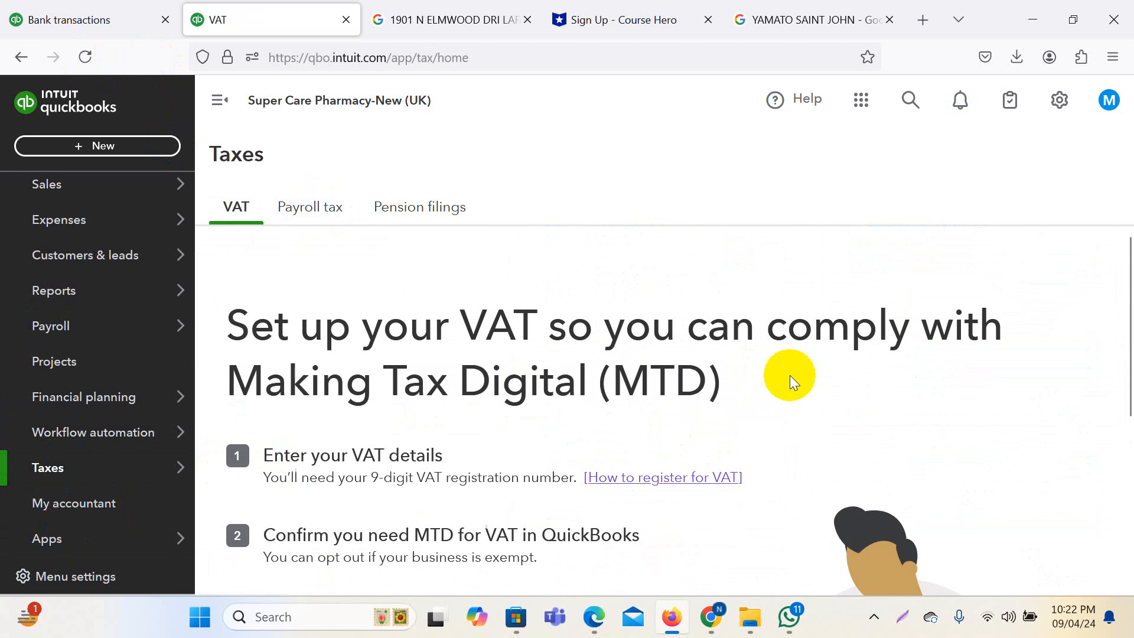
{"action": "scroll", "coordinate": [790, 390], "scroll_direction": "down", "scroll_amount": 5}
{"action": "scroll", "coordinate": [688, 496], "scroll_direction": "up", "scroll_amount": 4}
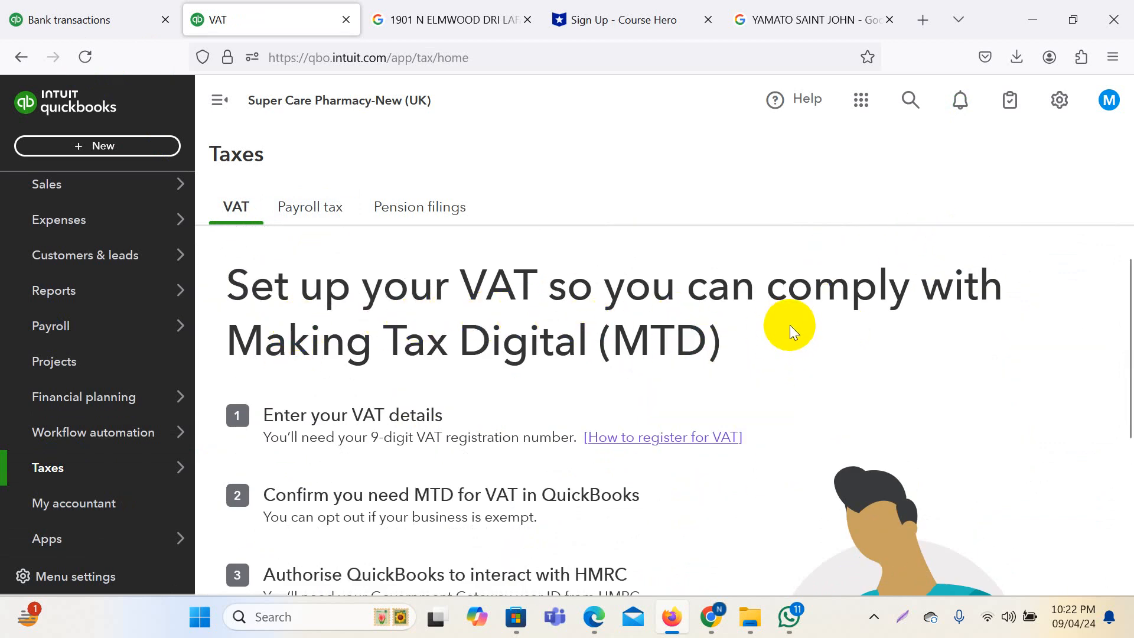
{"action": "scroll", "coordinate": [791, 330], "scroll_direction": "down", "scroll_amount": 3}
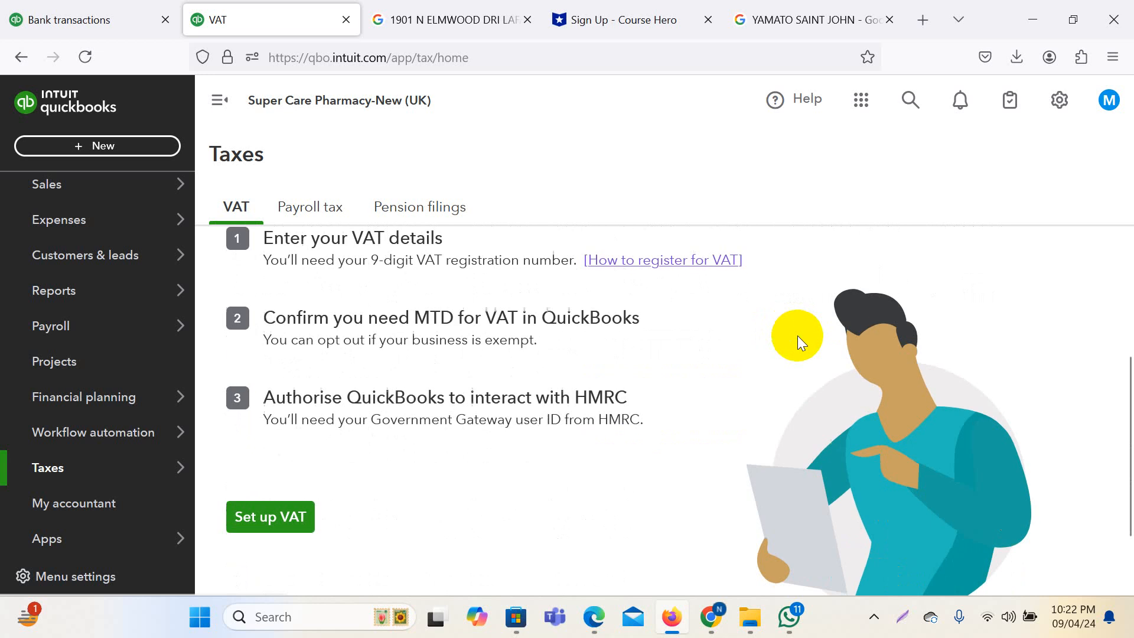
{"action": "left_click", "coordinate": [242, 520]}
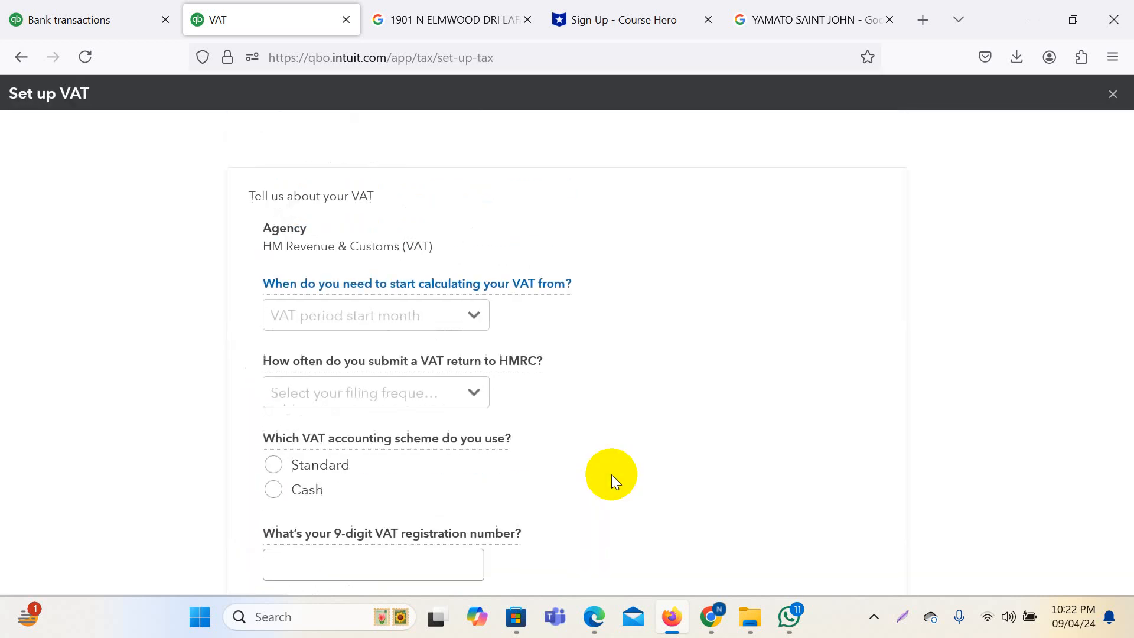
{"action": "scroll", "coordinate": [611, 473], "scroll_direction": "down", "scroll_amount": 2}
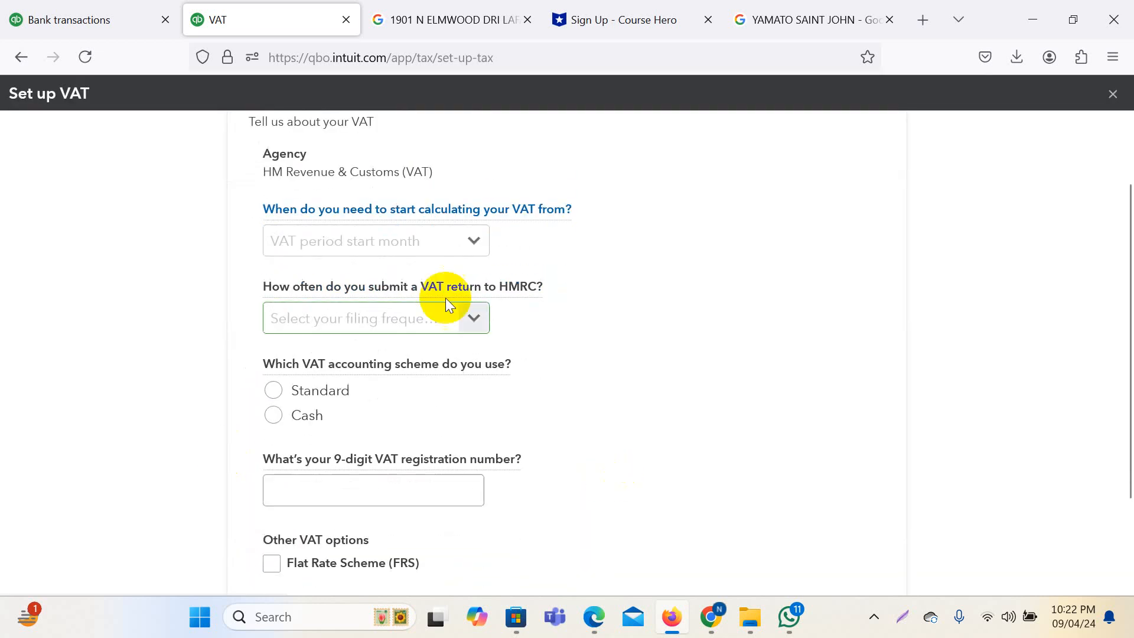
{"action": "left_click", "coordinate": [875, 616]}
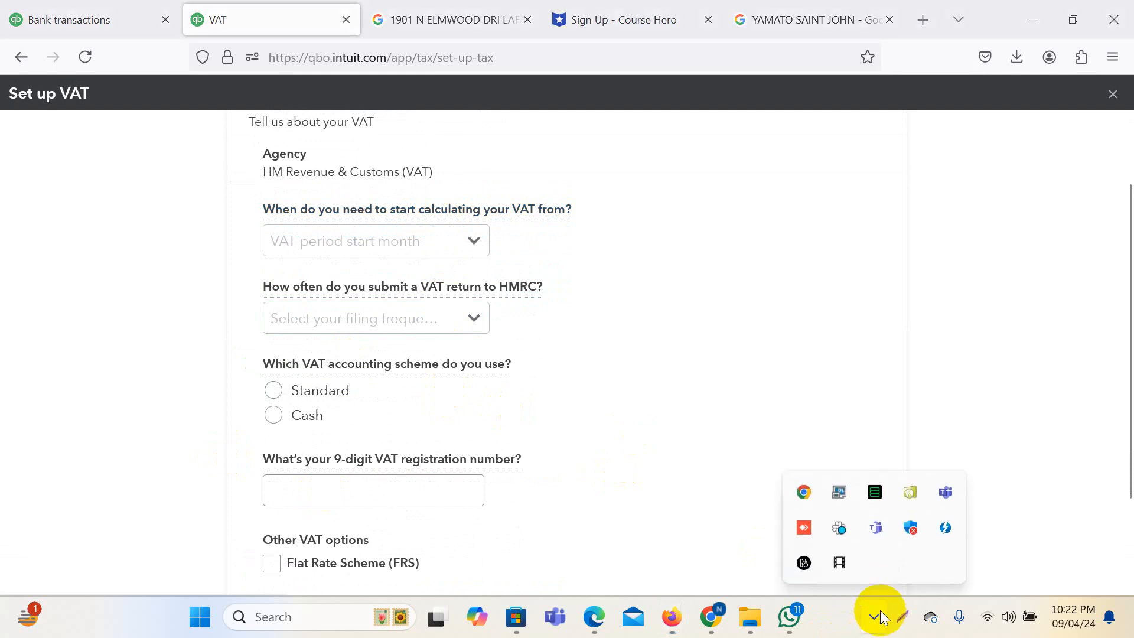
{"action": "scroll", "coordinate": [401, 316], "scroll_direction": "up", "scroll_amount": 1}
{"action": "scroll", "coordinate": [402, 316], "scroll_direction": "up", "scroll_amount": 1}
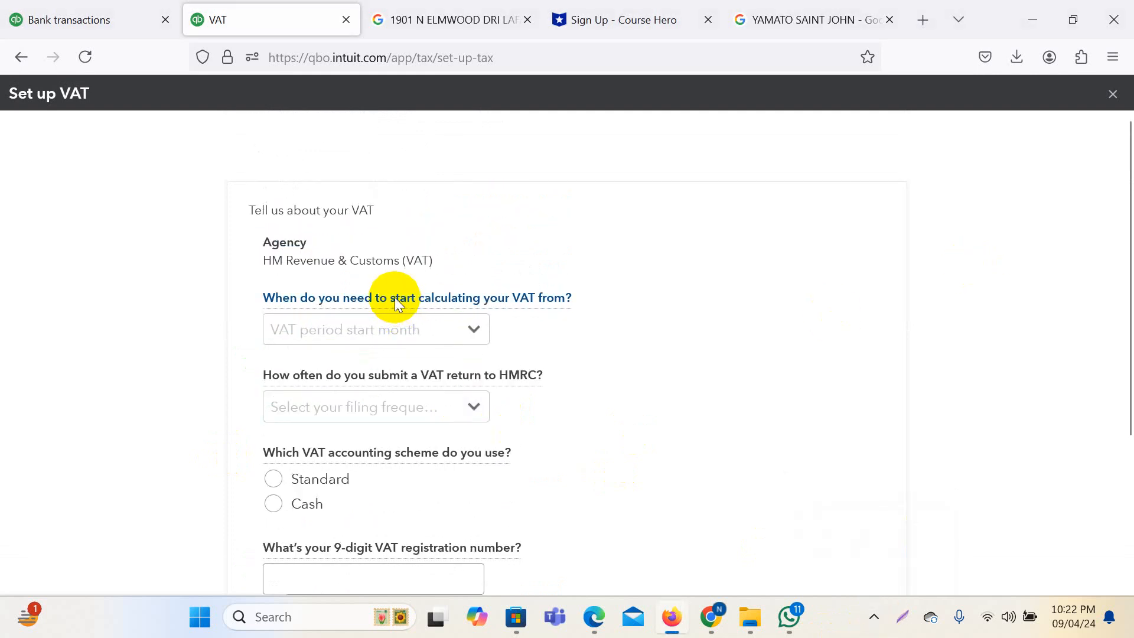
{"action": "scroll", "coordinate": [370, 330], "scroll_direction": "down", "scroll_amount": 3}
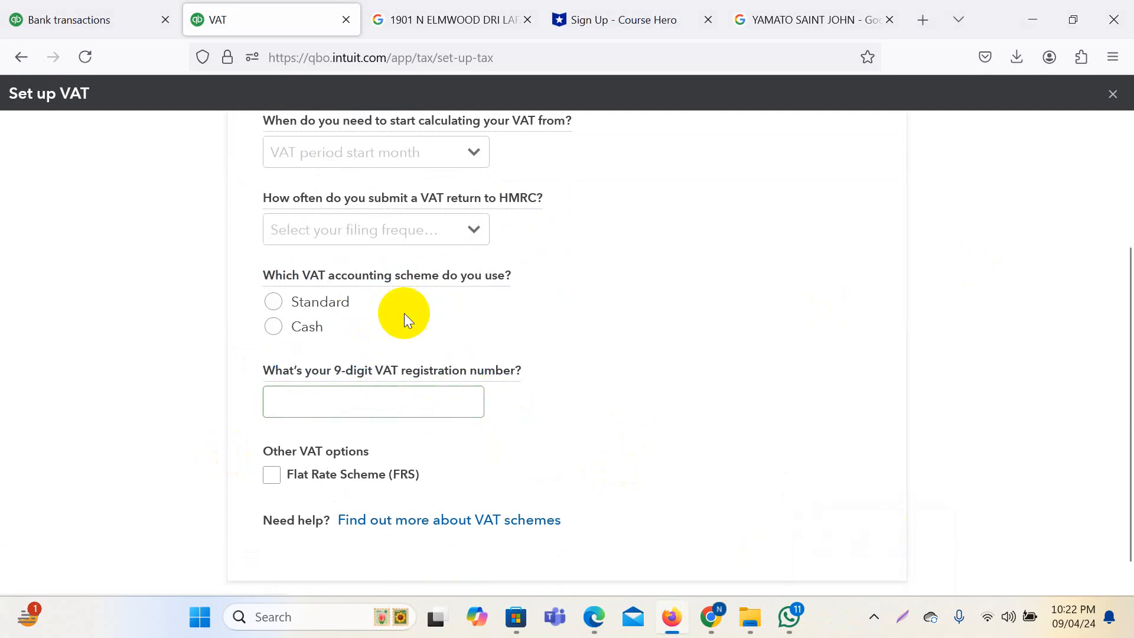
{"action": "scroll", "coordinate": [283, 428], "scroll_direction": "up", "scroll_amount": 3}
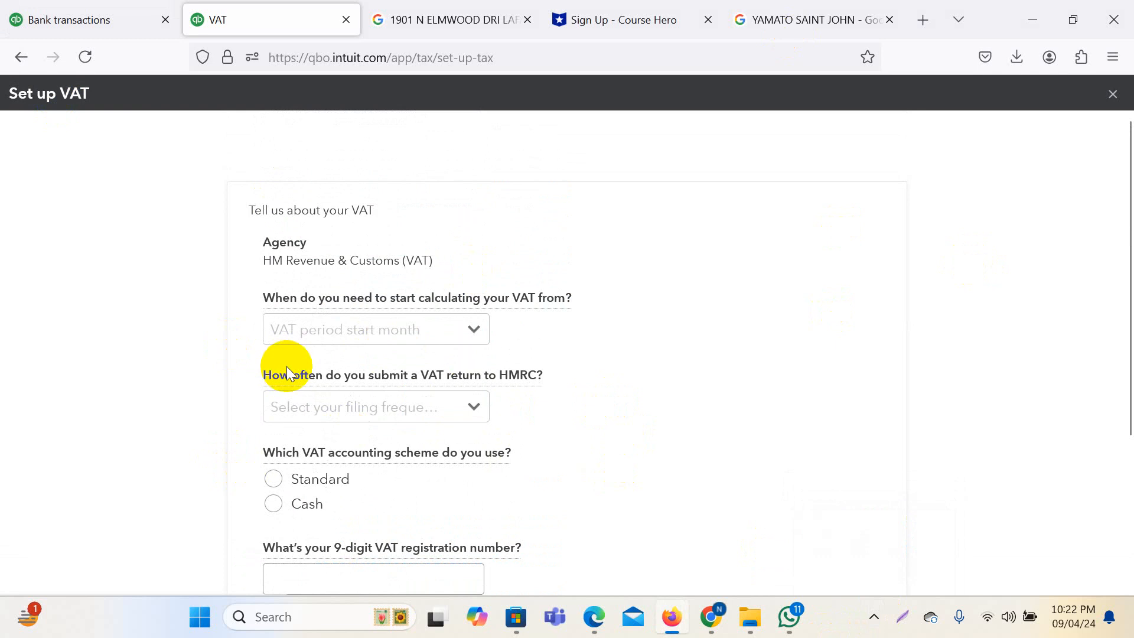
{"action": "scroll", "coordinate": [374, 321], "scroll_direction": "down", "scroll_amount": 2}
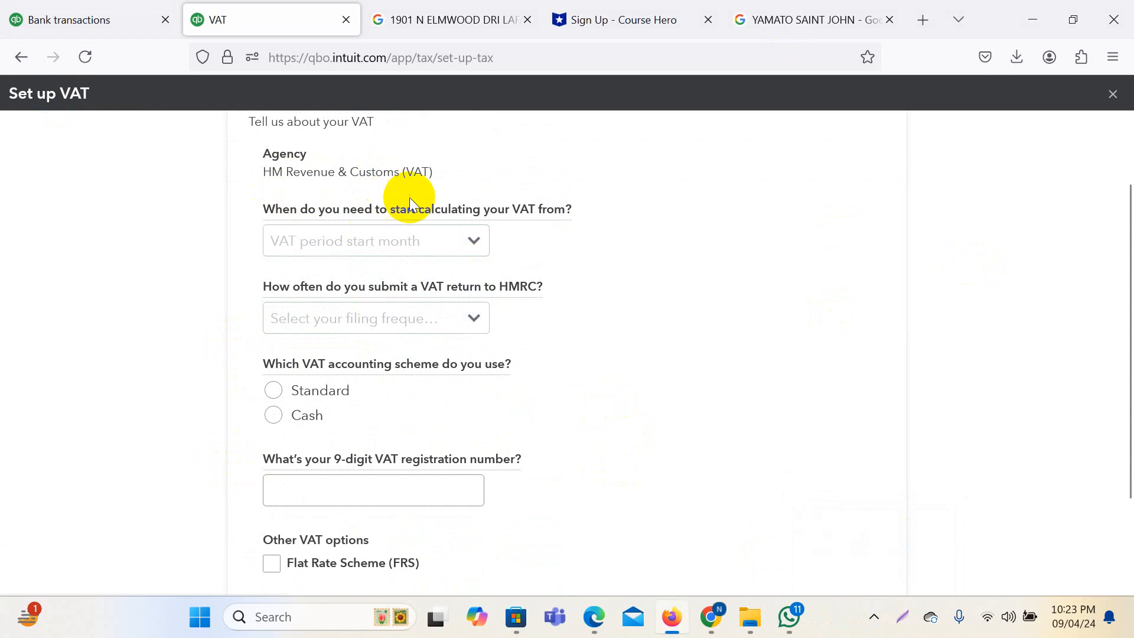
Set VAT from January, filed quarterly under the Cash scheme, with the company's VAT registration number.
{"action": "left_click", "coordinate": [473, 246]}
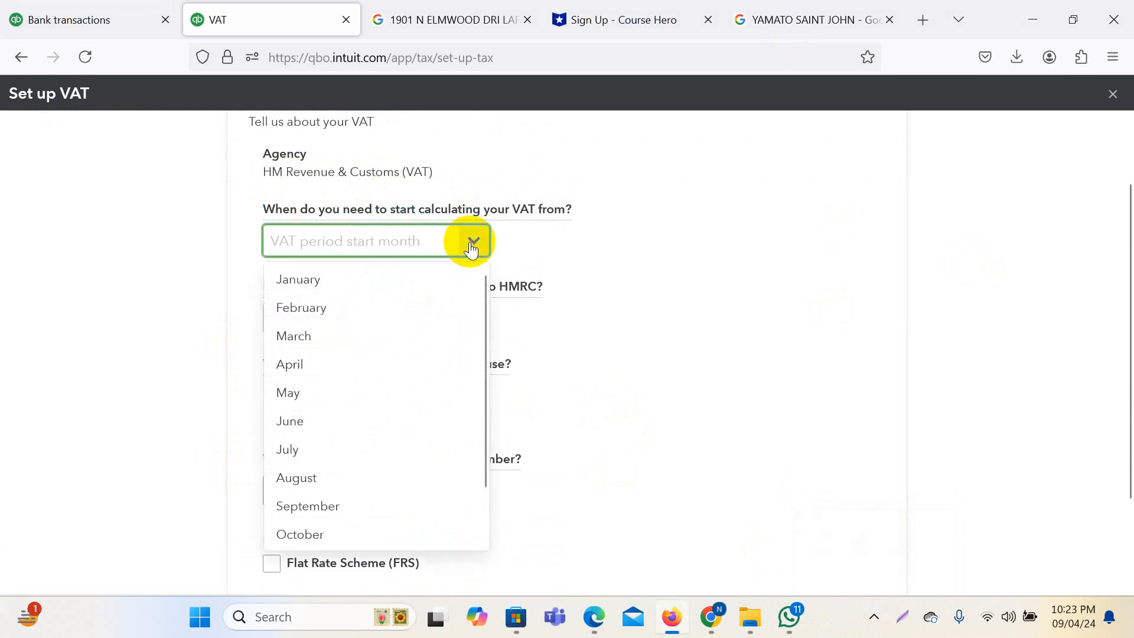
{"action": "left_click", "coordinate": [340, 294]}
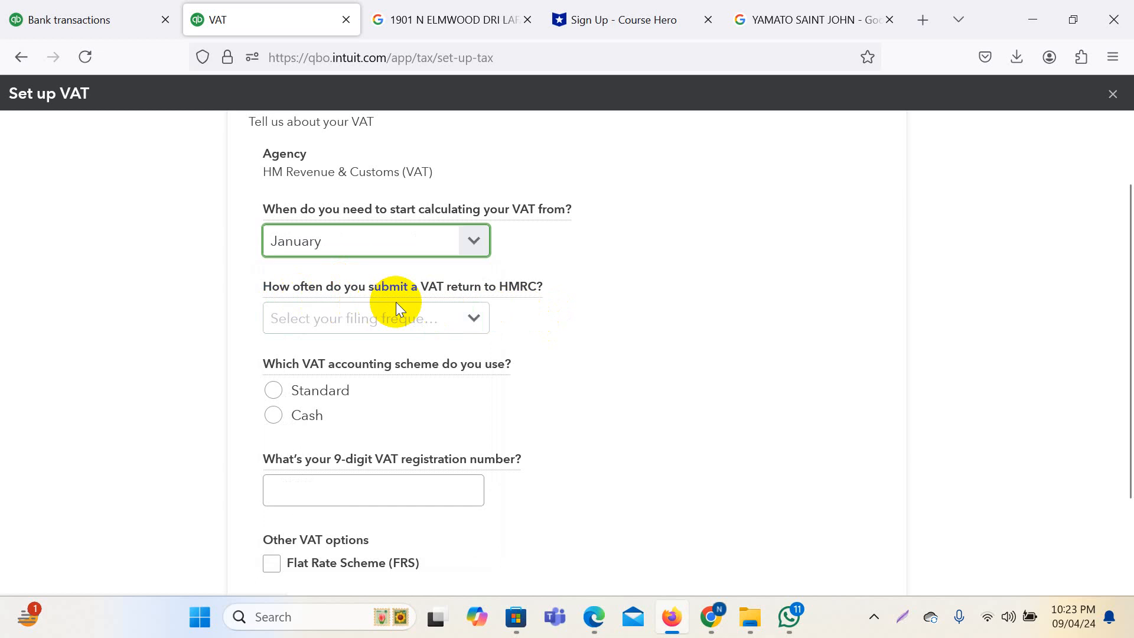
{"action": "left_click", "coordinate": [473, 321]}
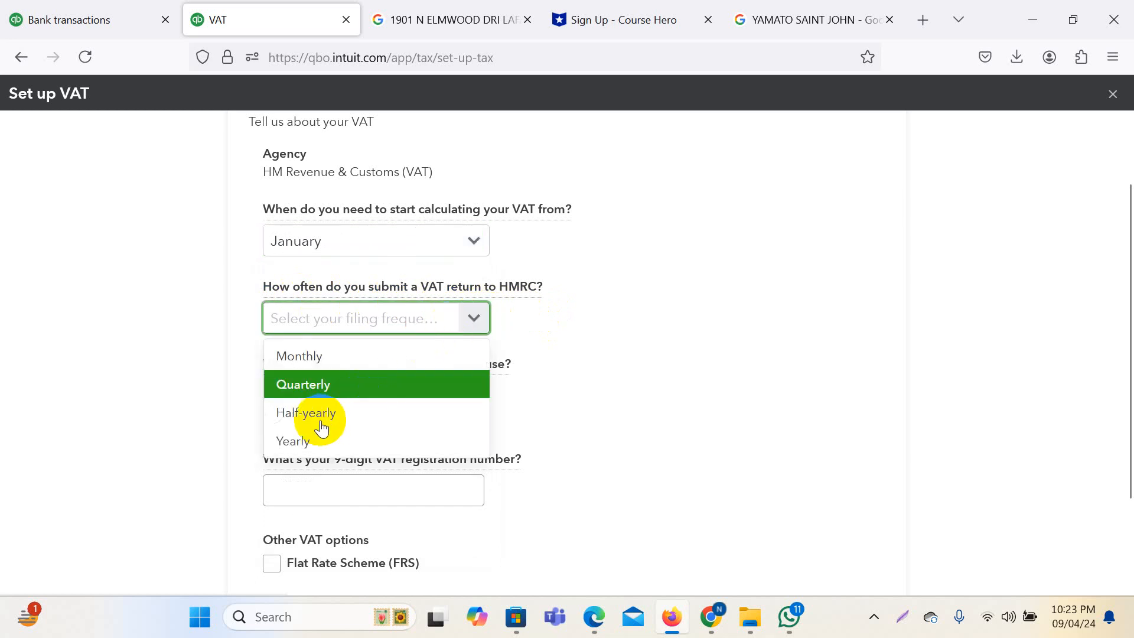
{"action": "left_click", "coordinate": [309, 384]}
{"action": "scroll", "coordinate": [582, 358], "scroll_direction": "down", "scroll_amount": 2}
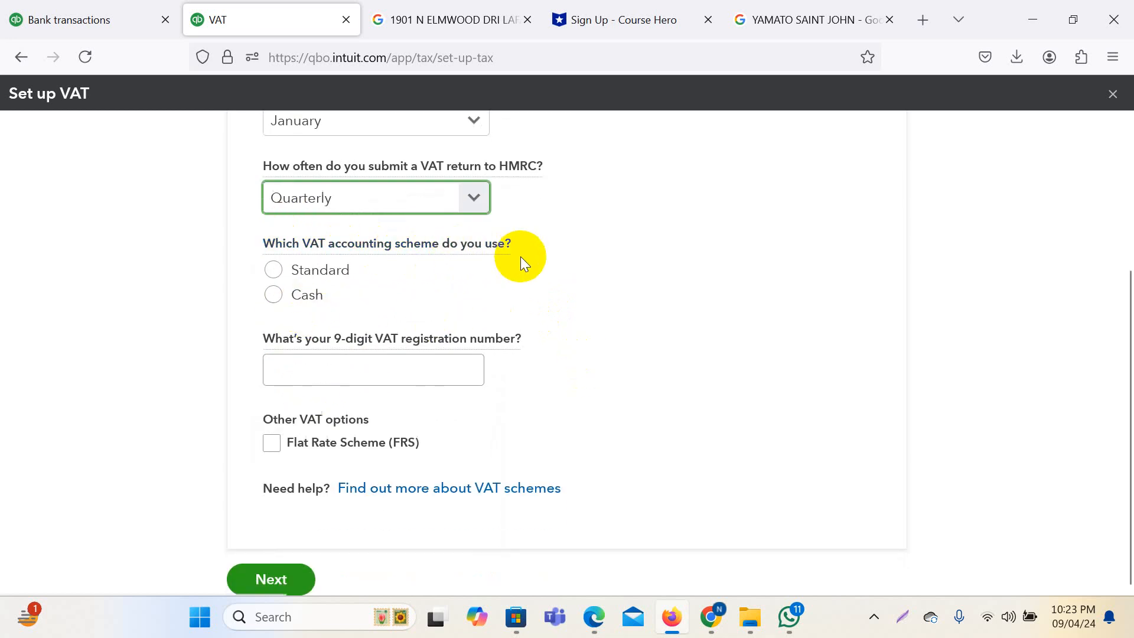
{"action": "left_click", "coordinate": [273, 295]}
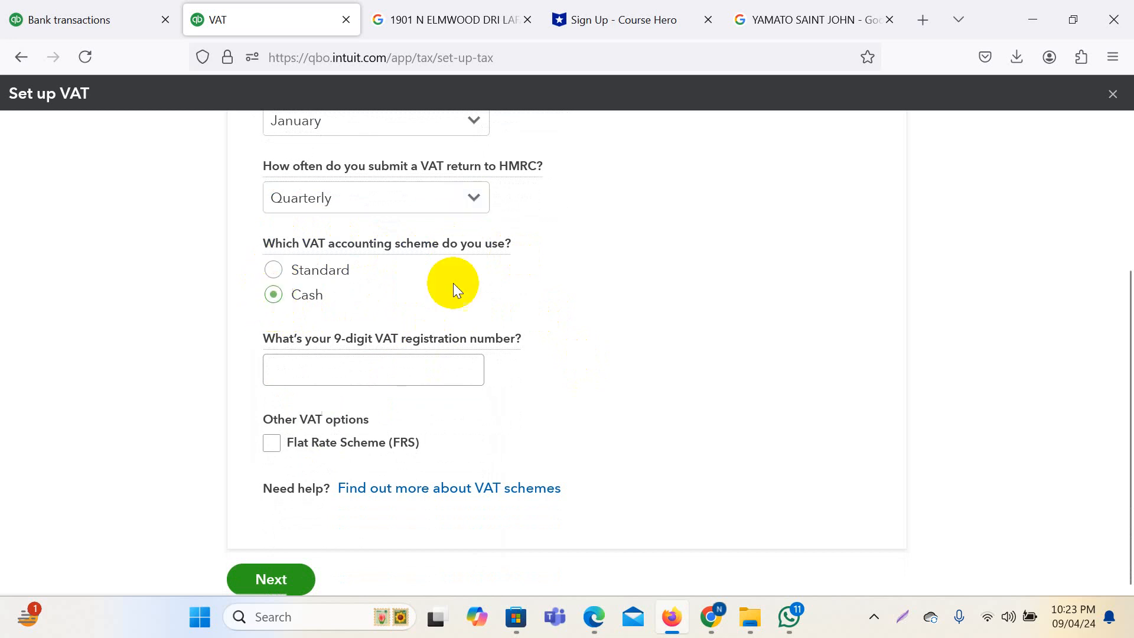
{"action": "left_click", "coordinate": [333, 370]}
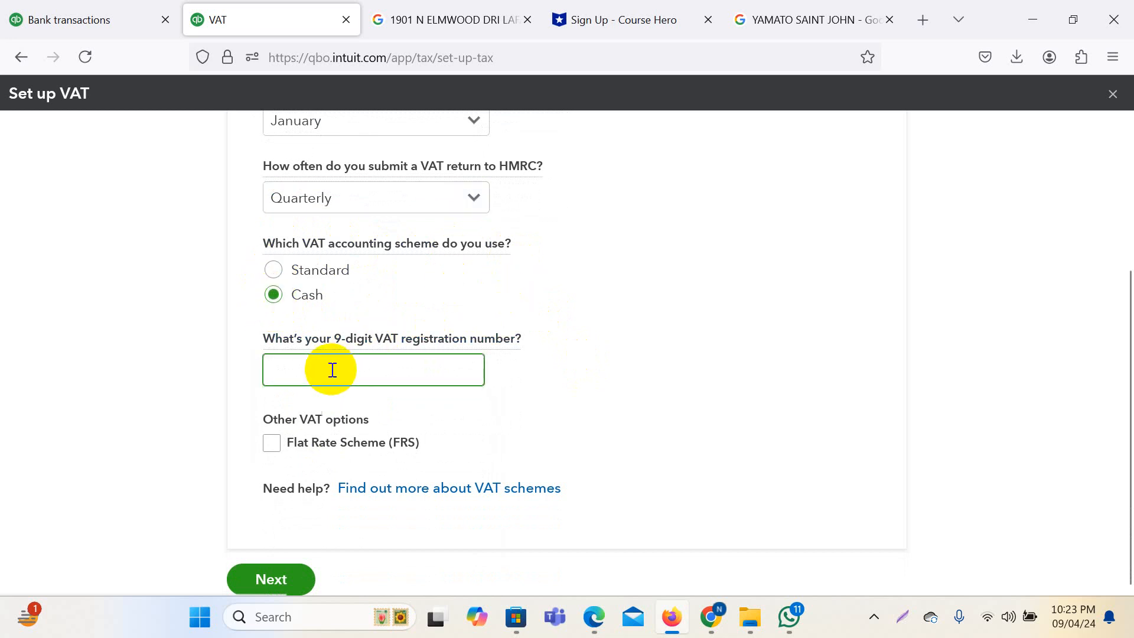
{"action": "type", "text": "123456789"}
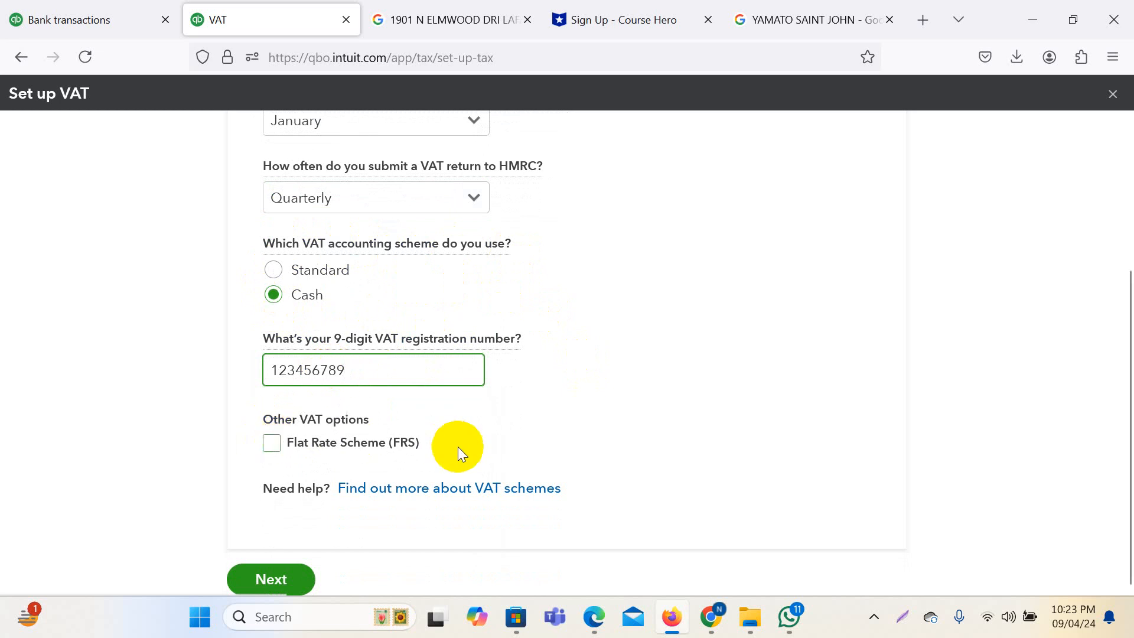
{"action": "left_click", "coordinate": [270, 582]}
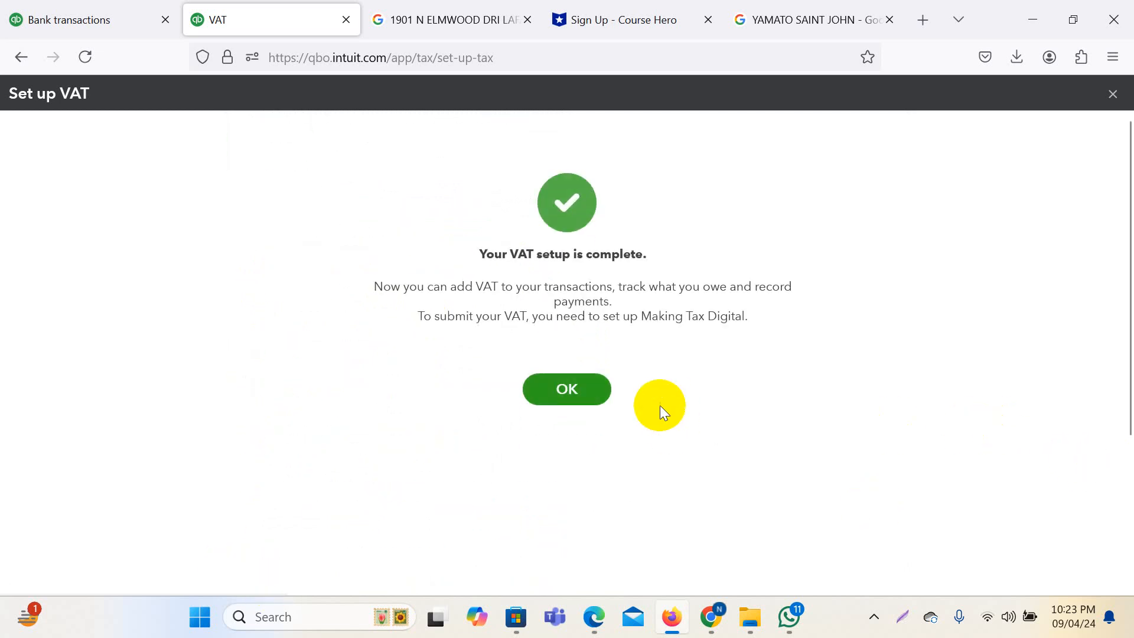
Start Making Tax Digital setup but defer HMRC authorisation with Authorise later and Skip.
{"action": "left_click", "coordinate": [576, 455]}
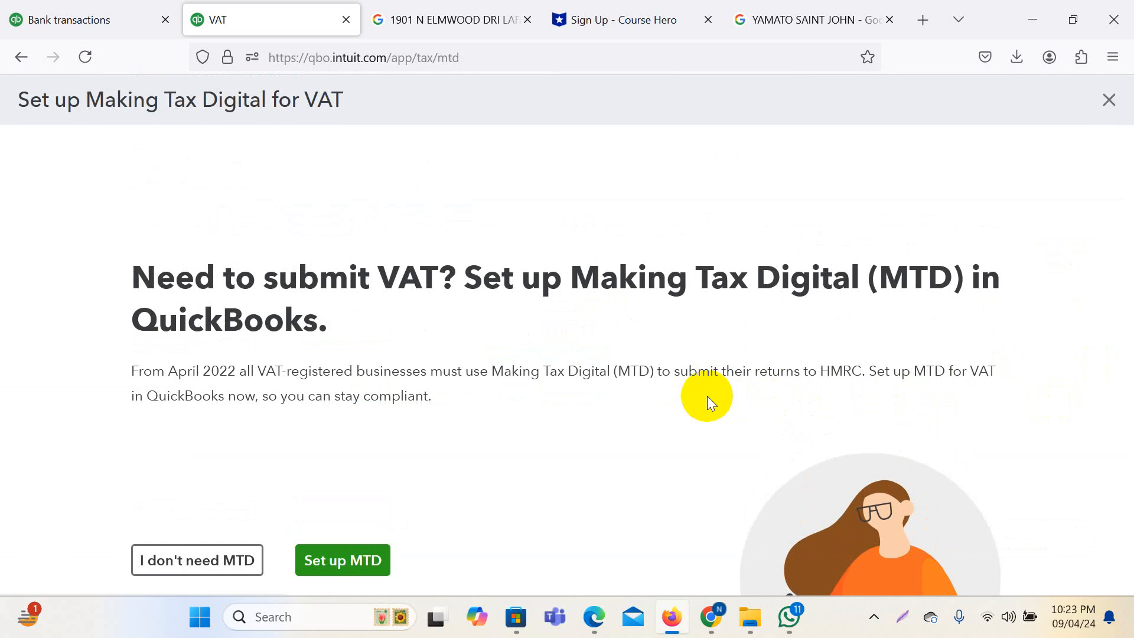
{"action": "scroll", "coordinate": [688, 392], "scroll_direction": "down", "scroll_amount": 3}
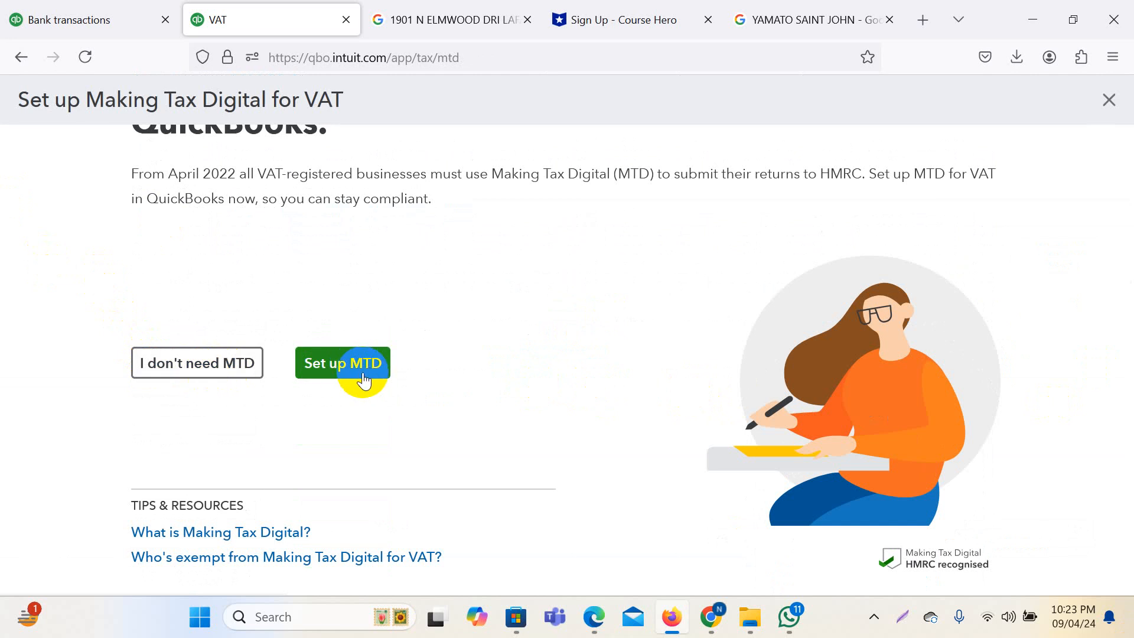
{"action": "left_click", "coordinate": [342, 372]}
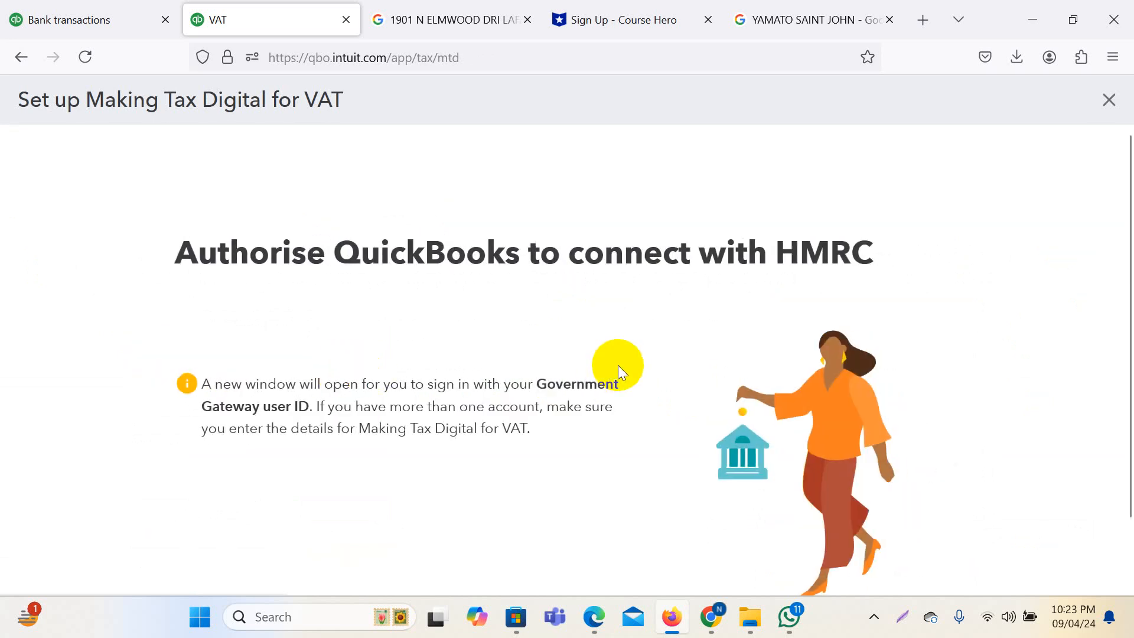
{"action": "left_click", "coordinate": [379, 541]}
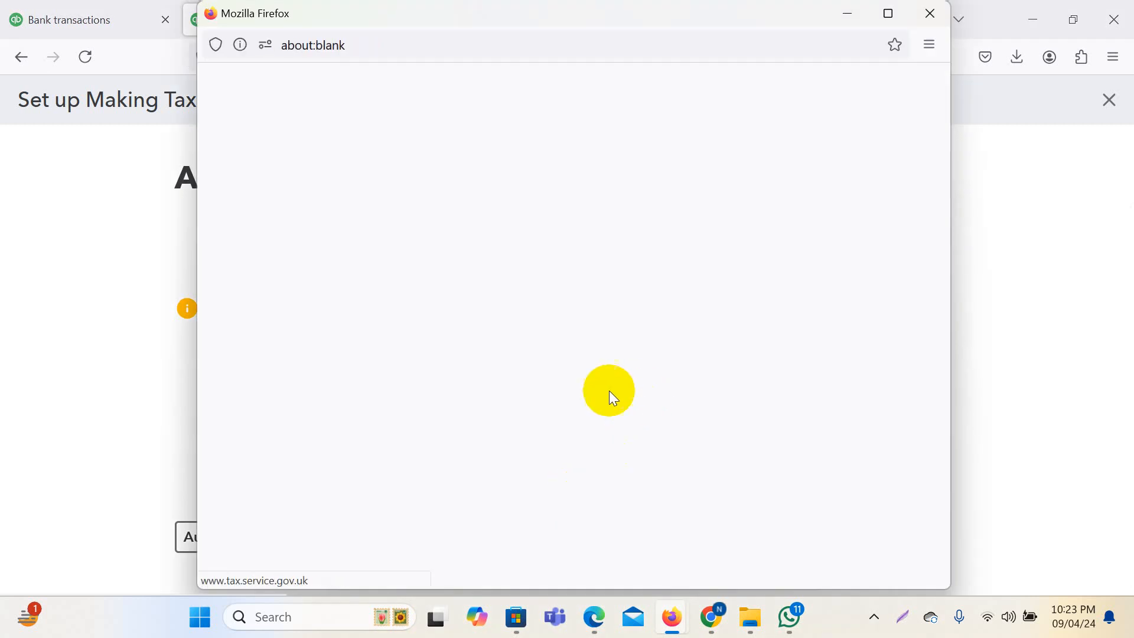
{"action": "scroll", "coordinate": [630, 392], "scroll_direction": "down", "scroll_amount": 3}
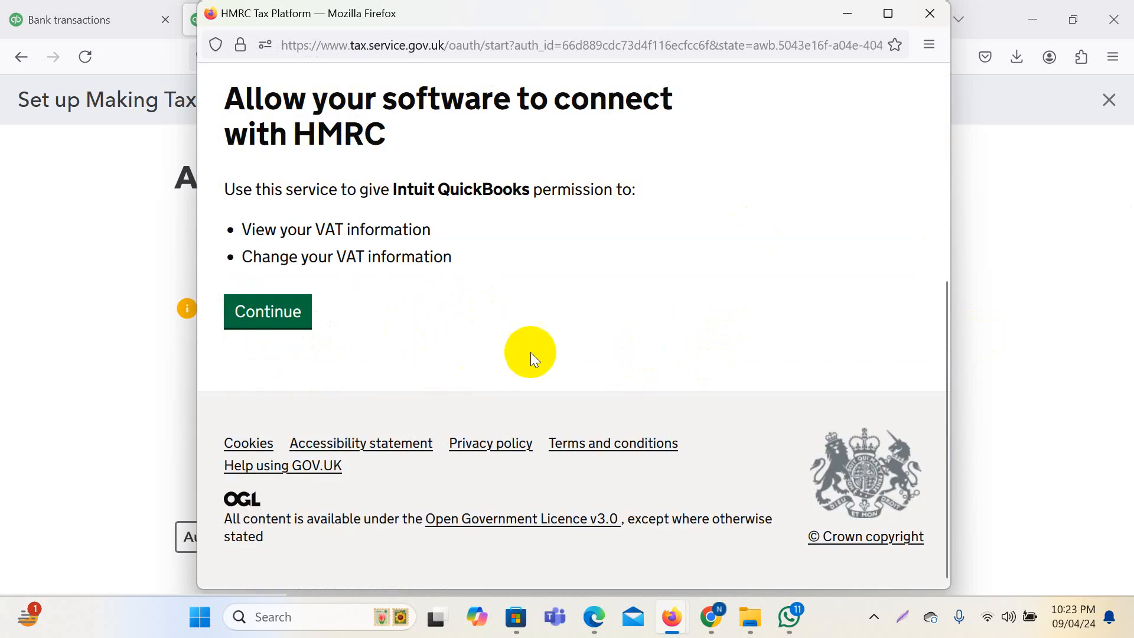
{"action": "scroll", "coordinate": [531, 352], "scroll_direction": "up", "scroll_amount": 5}
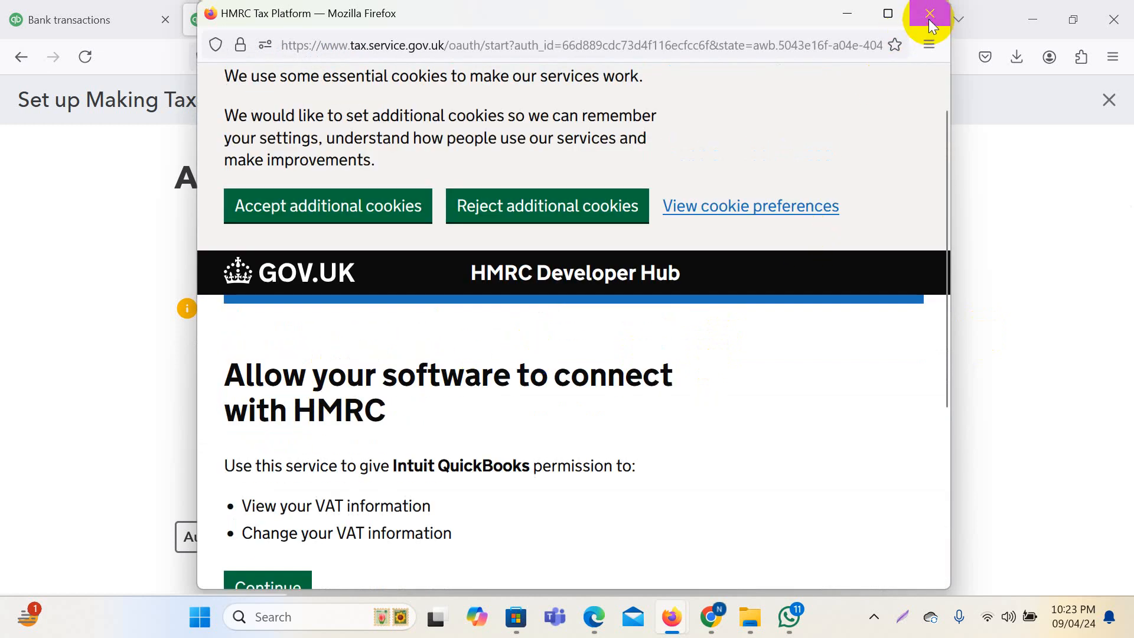
{"action": "left_click", "coordinate": [929, 15]}
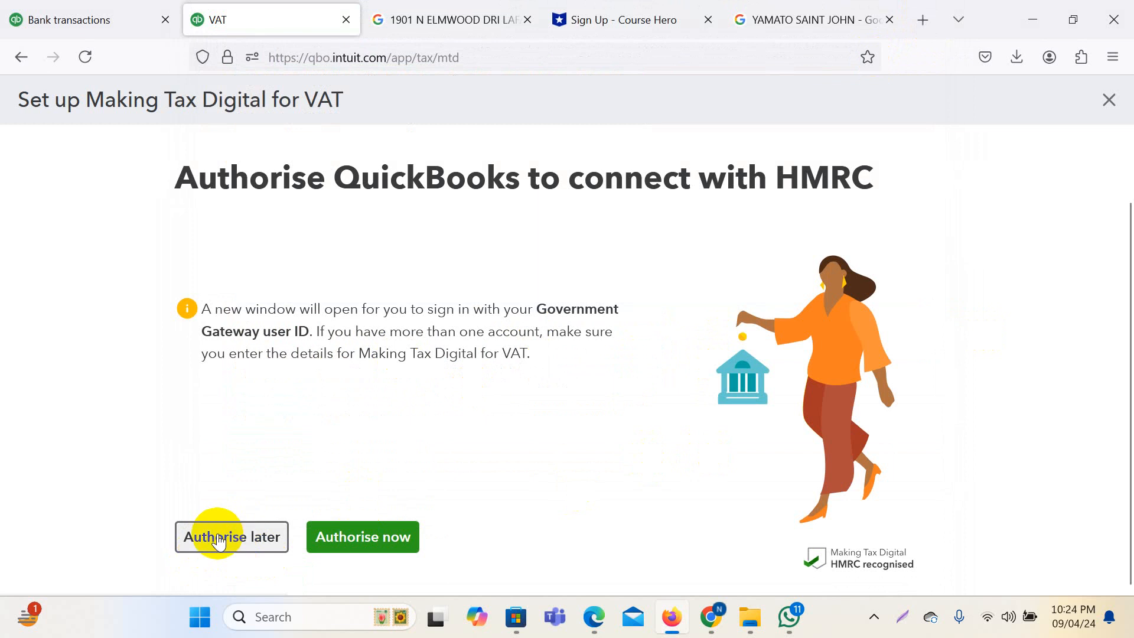
{"action": "left_click", "coordinate": [218, 538]}
{"action": "left_click", "coordinate": [573, 413]}
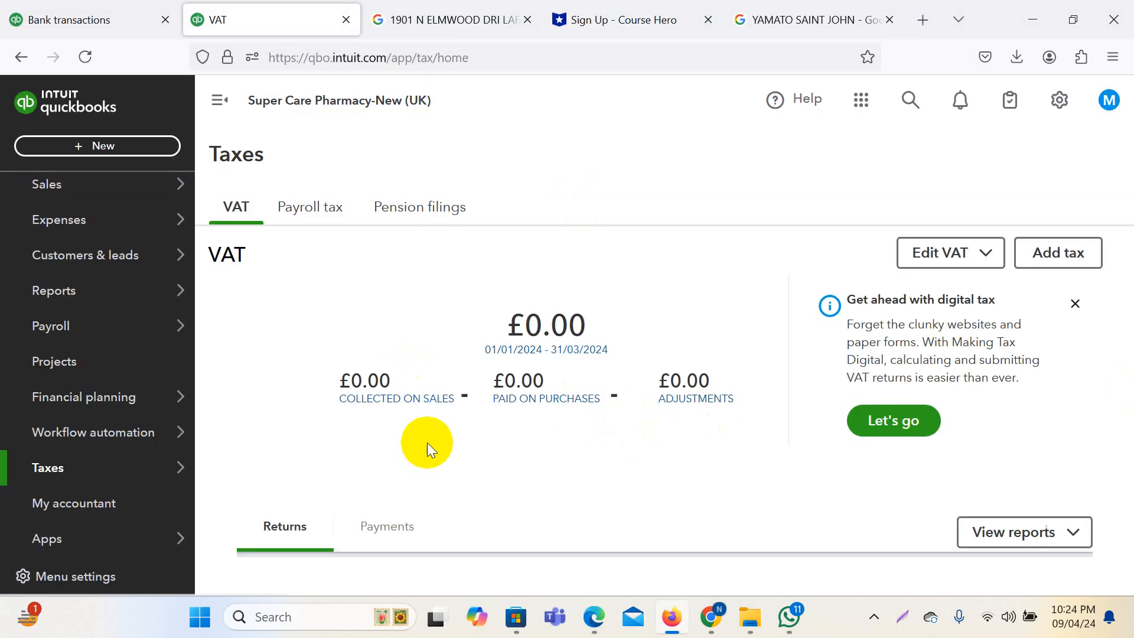
Review the open 01/01/2024–31/03/2024 VAT return on the VAT overview.
{"action": "scroll", "coordinate": [637, 440], "scroll_direction": "down", "scroll_amount": 3}
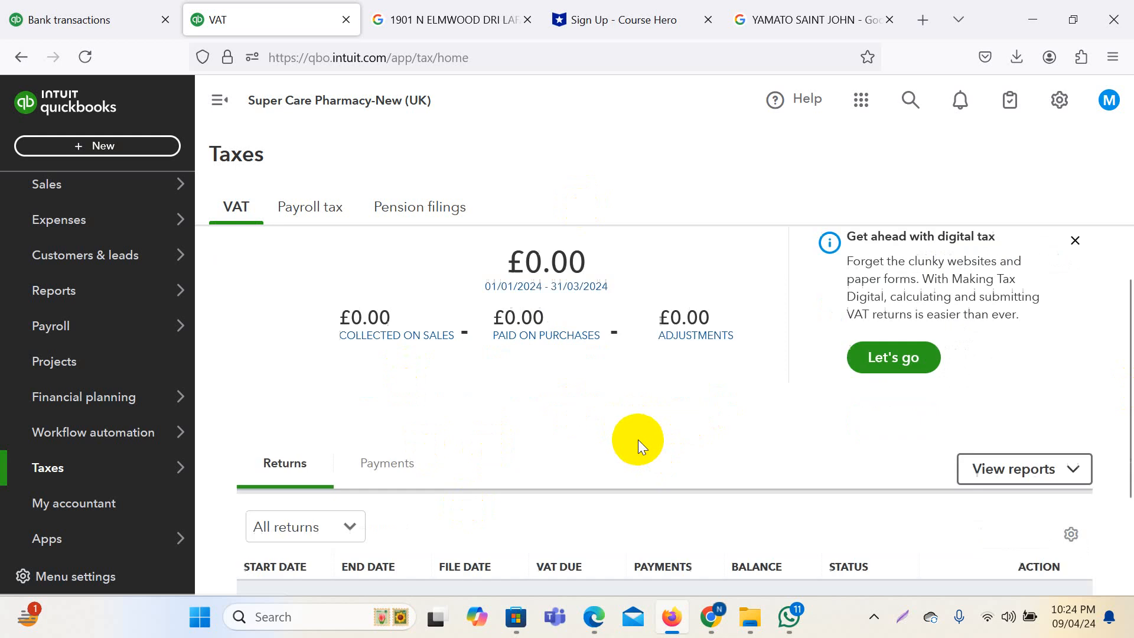
{"action": "scroll", "coordinate": [637, 440], "scroll_direction": "up", "scroll_amount": 3}
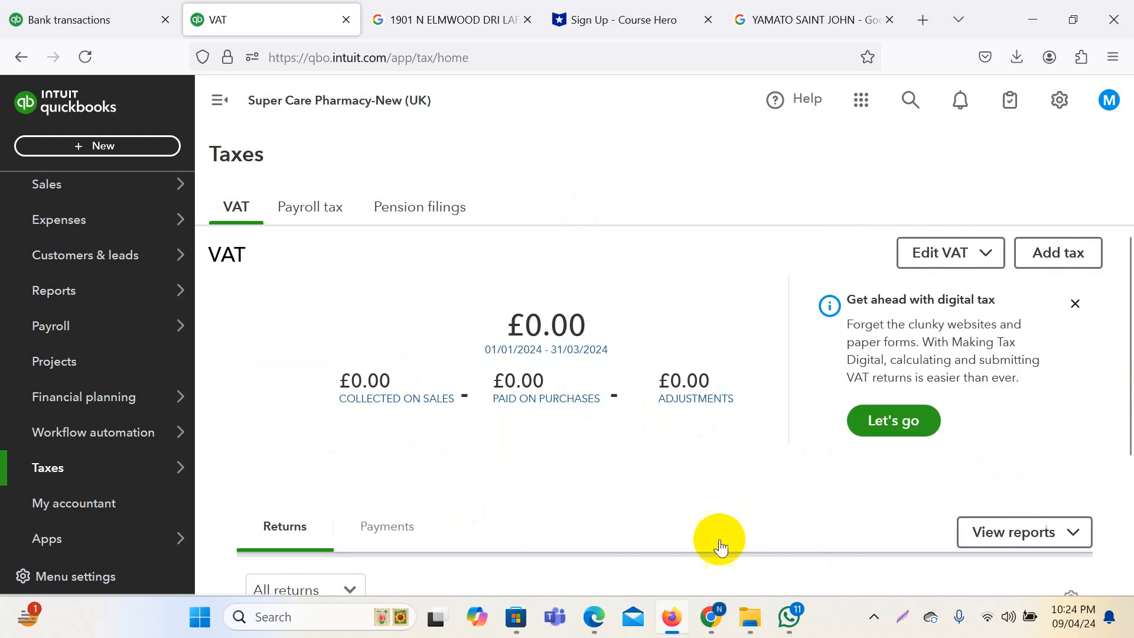
{"action": "left_click_drag", "start_coordinate": [496, 350], "coordinate": [600, 350]}
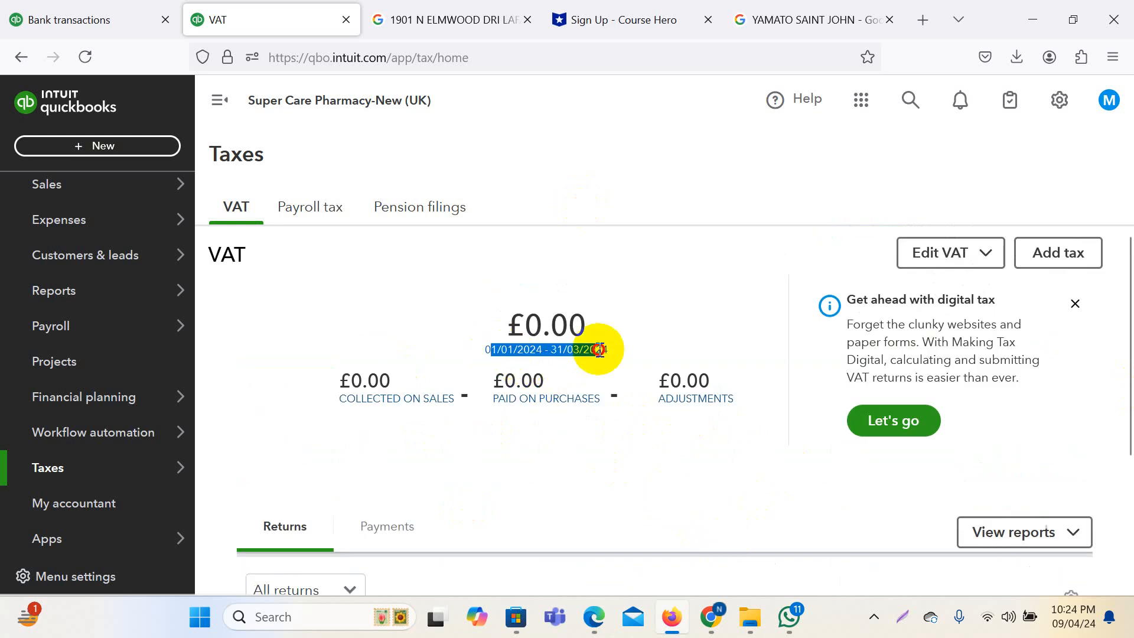
{"action": "scroll", "coordinate": [654, 484], "scroll_direction": "down", "scroll_amount": 3}
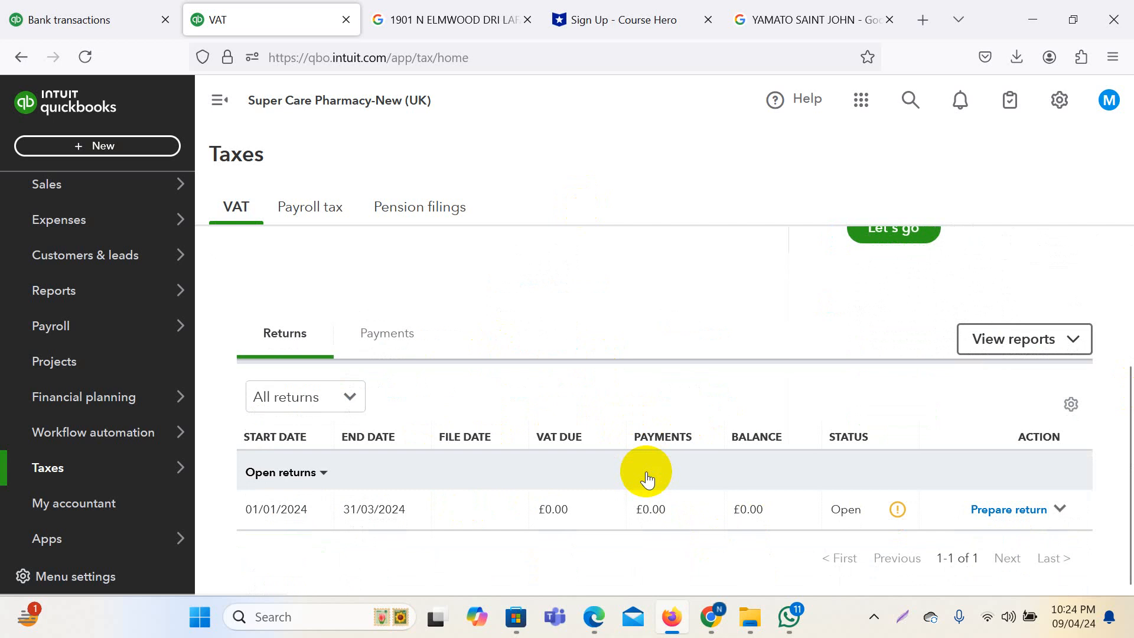
{"action": "scroll", "coordinate": [647, 476], "scroll_direction": "up", "scroll_amount": 3}
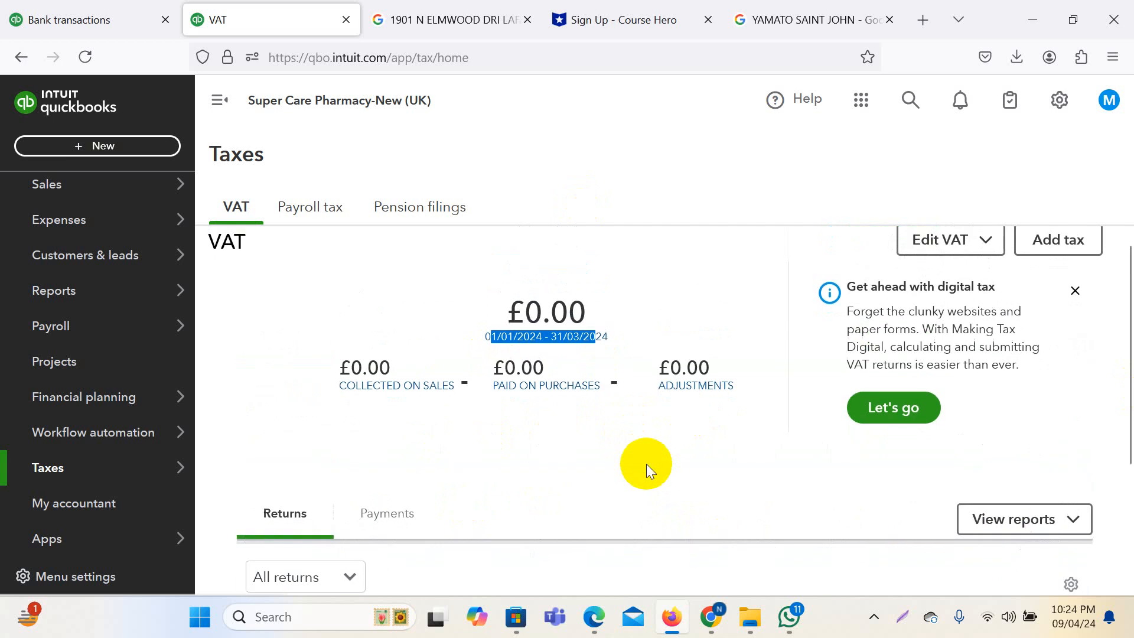
Start a sales receipt for new customer ABC Pharma dated 11/01/2024.
{"action": "left_click", "coordinate": [107, 147]}
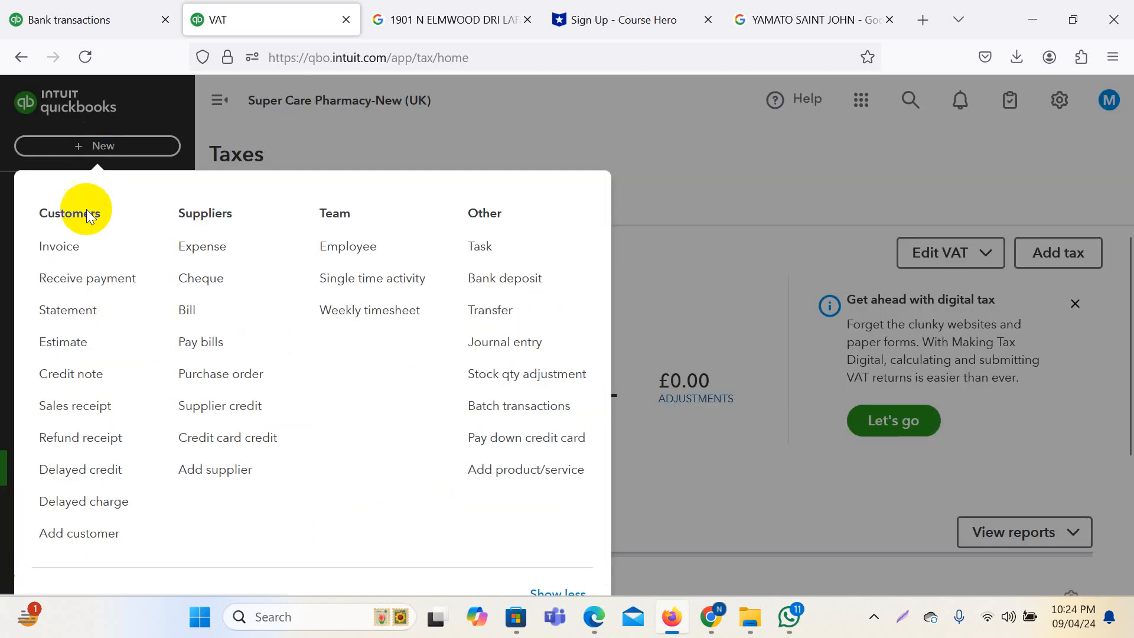
{"action": "left_click", "coordinate": [83, 407]}
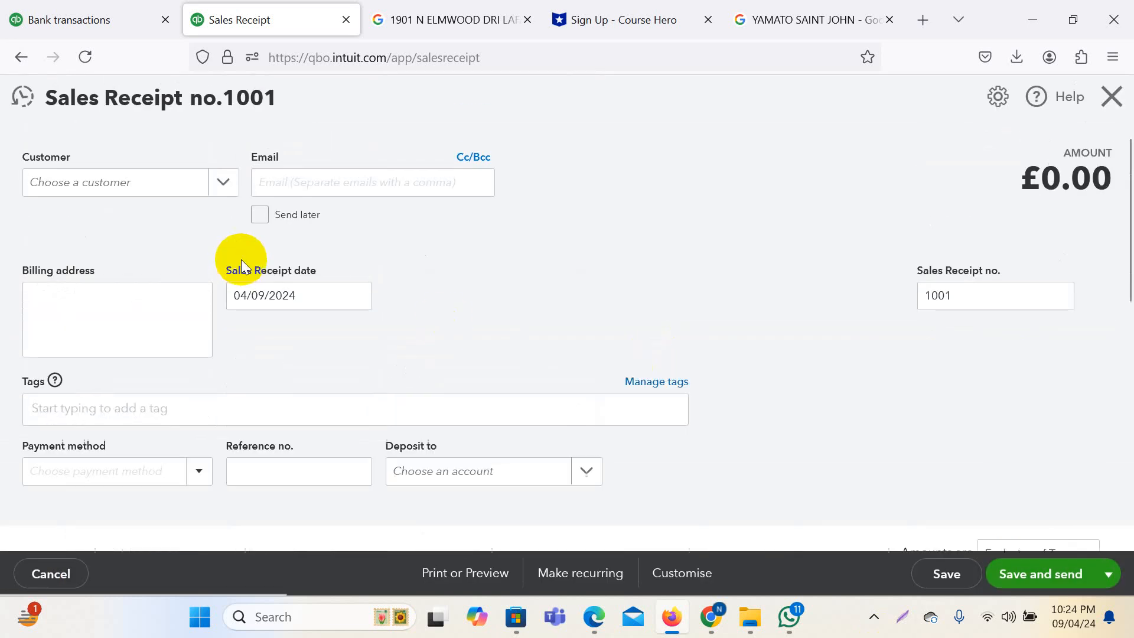
{"action": "left_click", "coordinate": [225, 185]}
{"action": "left_click", "coordinate": [109, 223]}
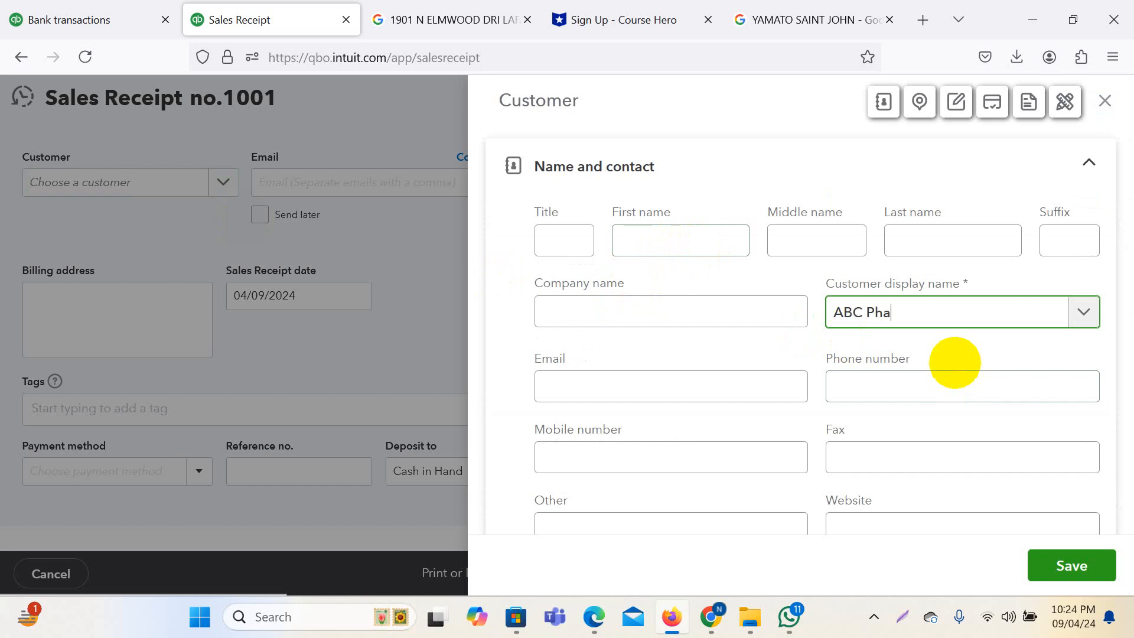
{"action": "left_click", "coordinate": [1058, 564]}
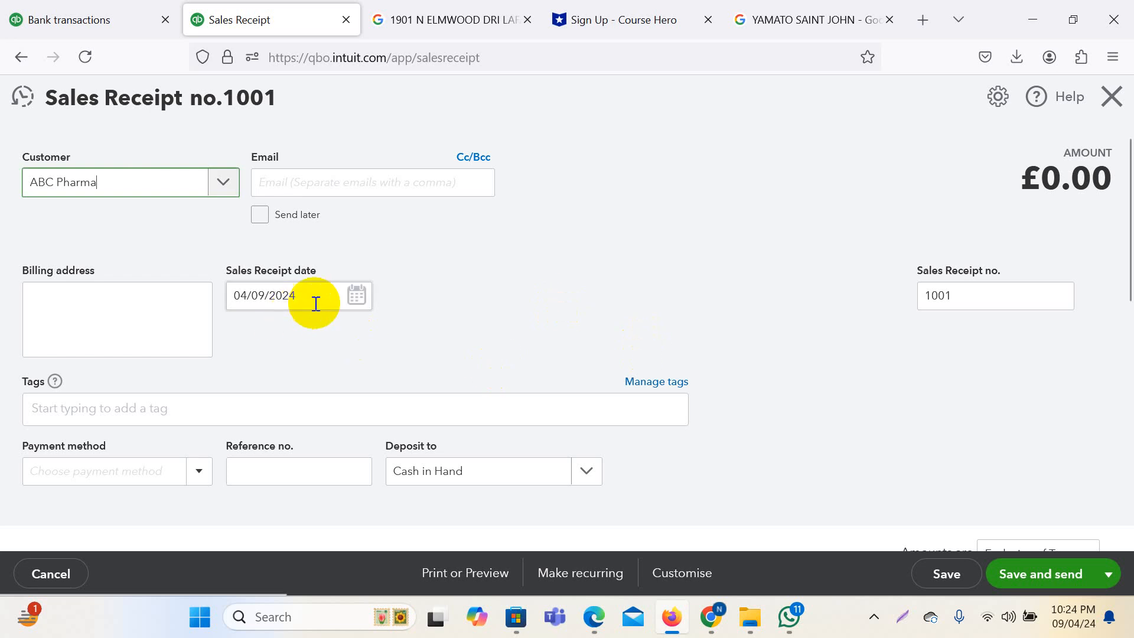
{"action": "left_click", "coordinate": [357, 295]}
{"action": "left_click", "coordinate": [307, 343]}
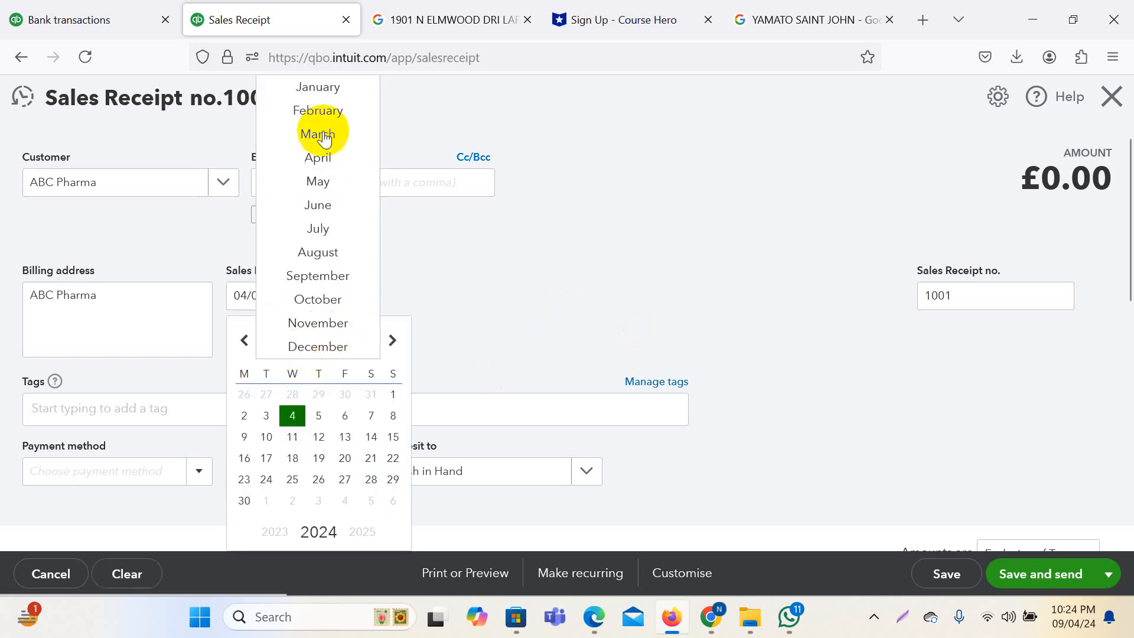
{"action": "left_click", "coordinate": [317, 83]}
{"action": "left_click", "coordinate": [318, 415]}
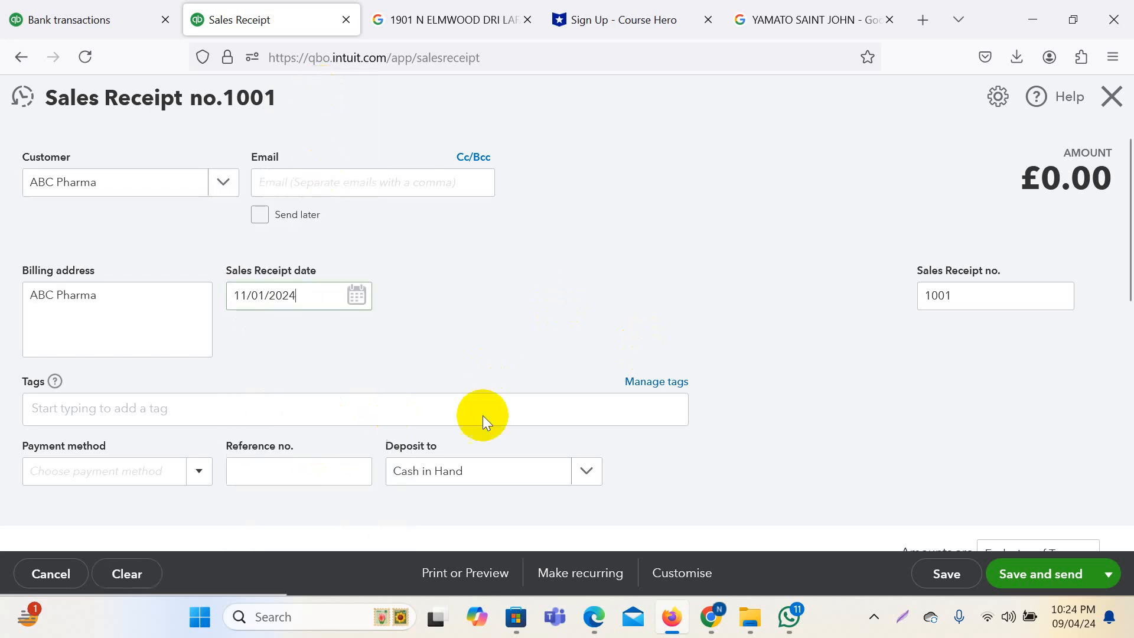
{"action": "scroll", "coordinate": [509, 416], "scroll_direction": "down", "scroll_amount": 3}
{"action": "scroll", "coordinate": [281, 417], "scroll_direction": "down", "scroll_amount": 3}
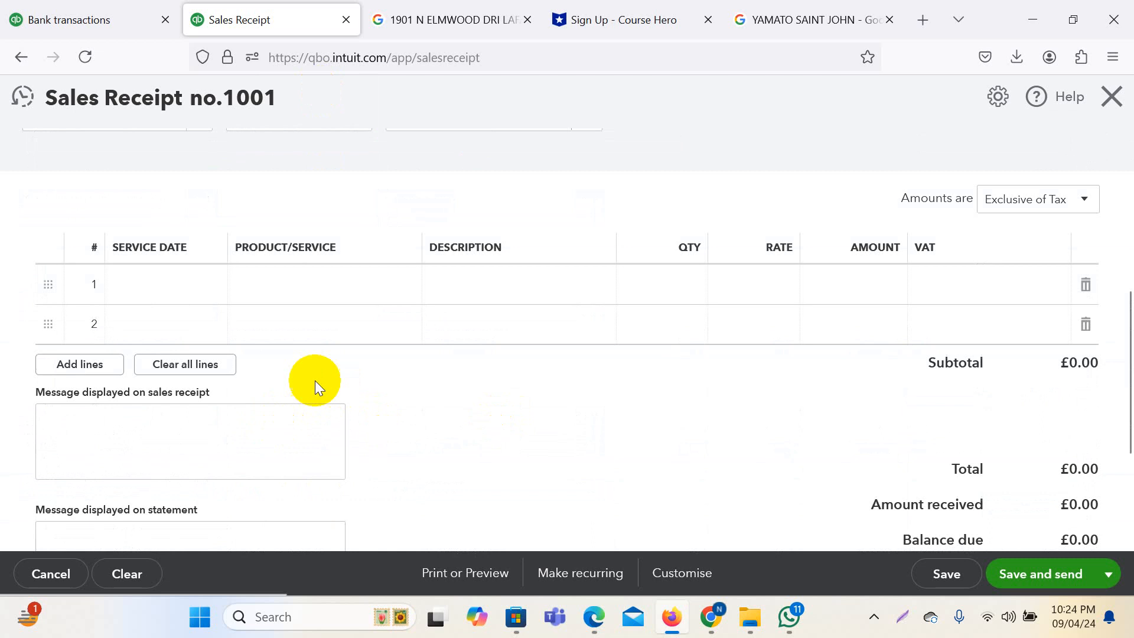
Add a line of 12 Services at 500 with 20.0% S VAT, then save and close.
{"action": "left_click", "coordinate": [255, 286]}
{"action": "left_click", "coordinate": [394, 286]}
{"action": "left_click", "coordinate": [264, 402]}
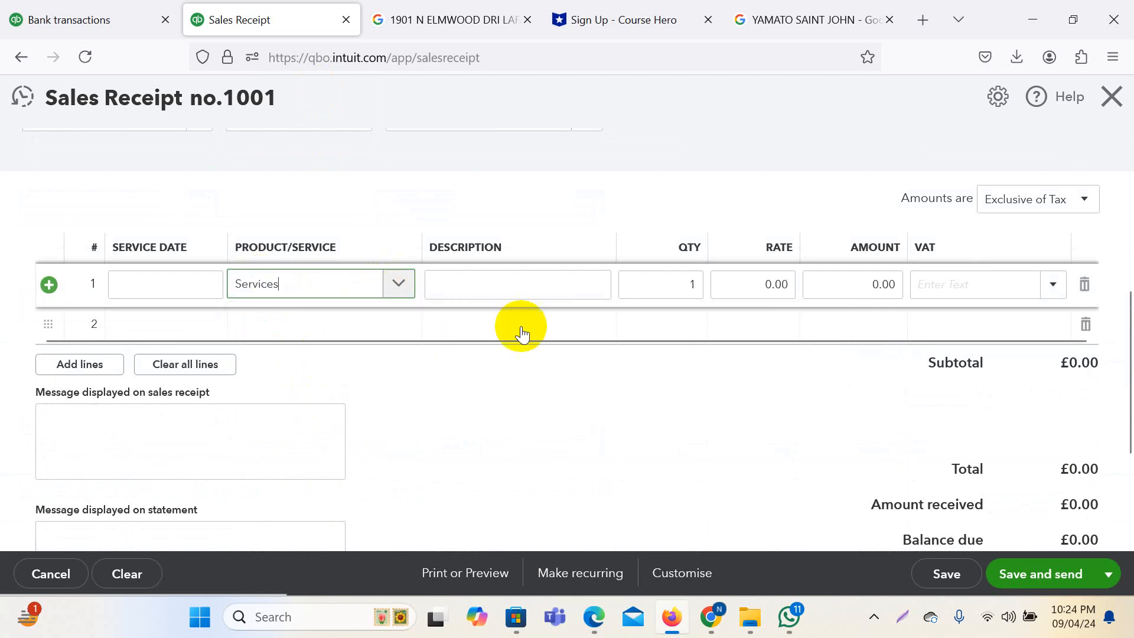
{"action": "left_click", "coordinate": [650, 286]}
{"action": "type", "text": "12"}
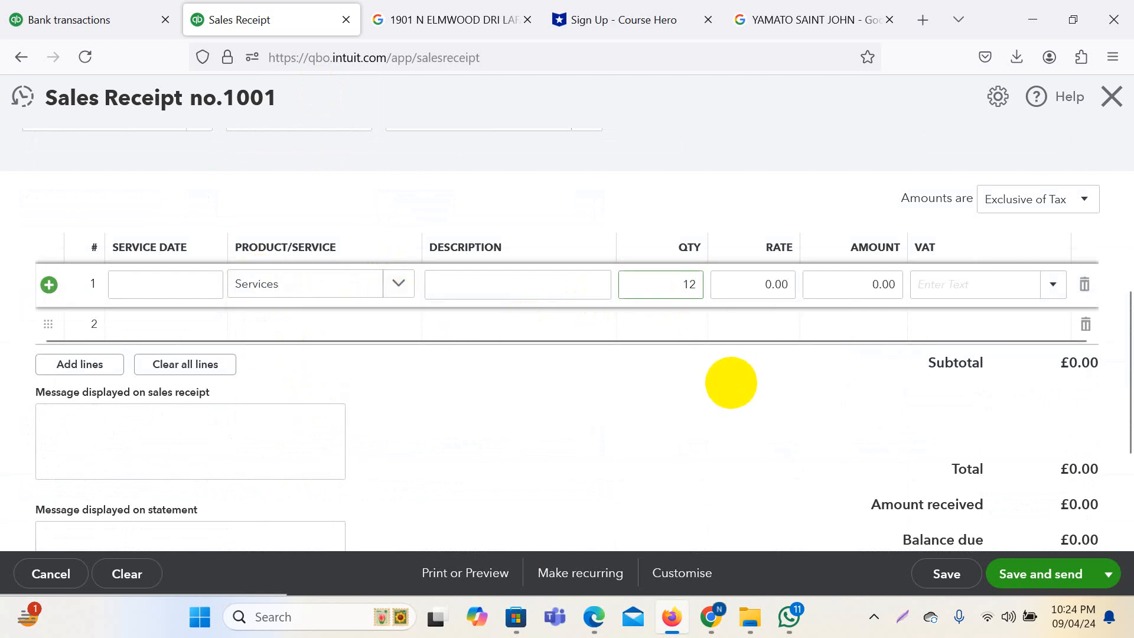
{"action": "left_click", "coordinate": [789, 286]}
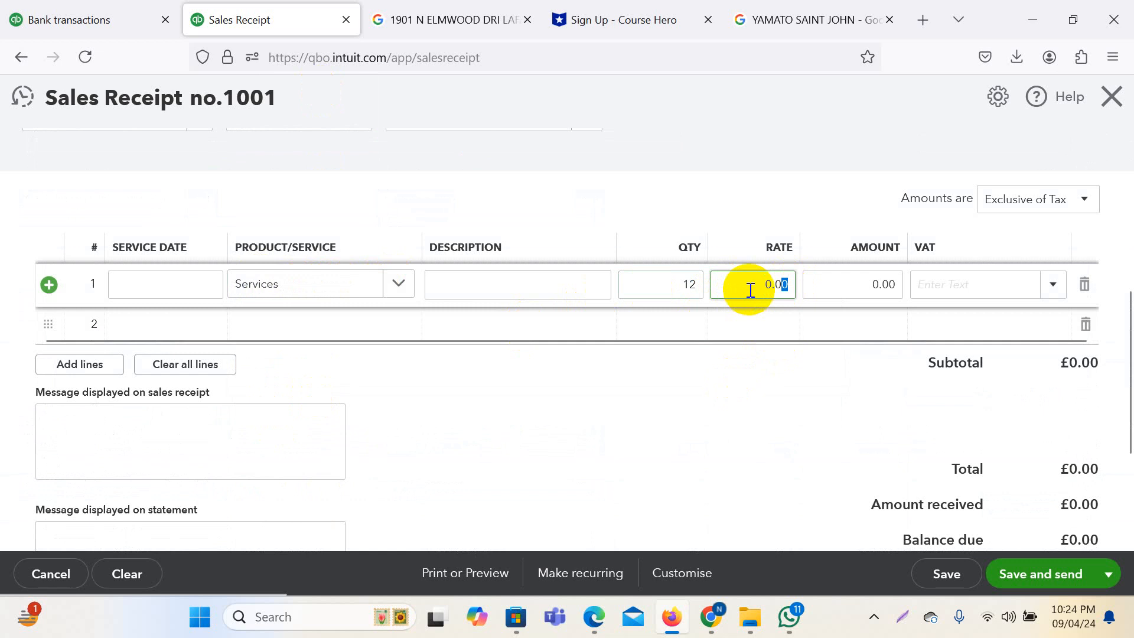
{"action": "double_click", "coordinate": [789, 288]}
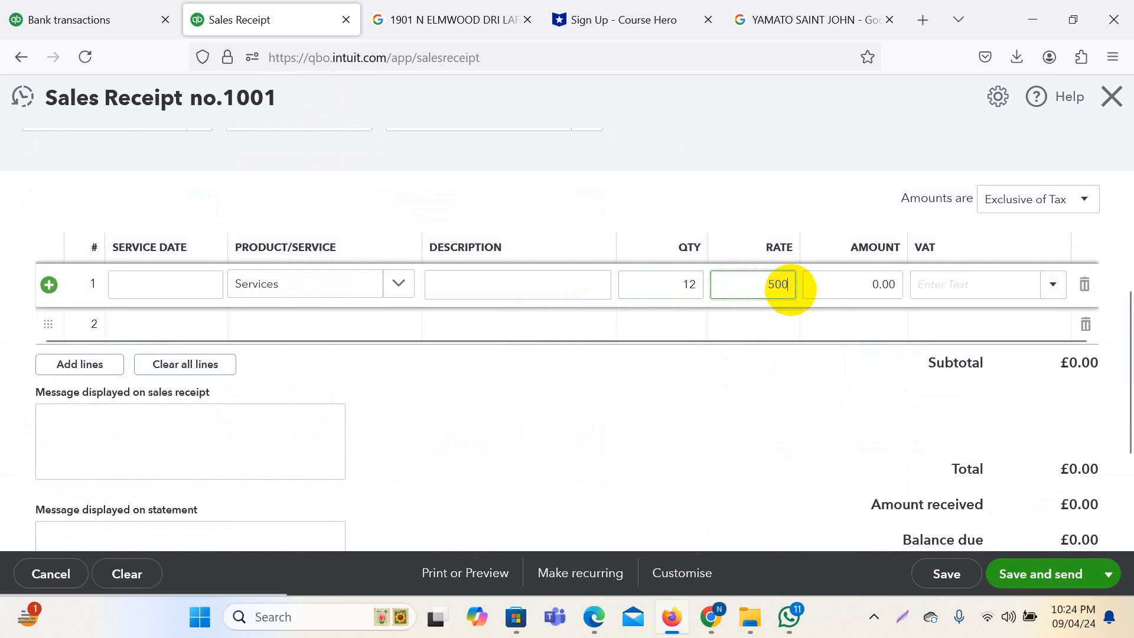
{"action": "left_click", "coordinate": [791, 430]}
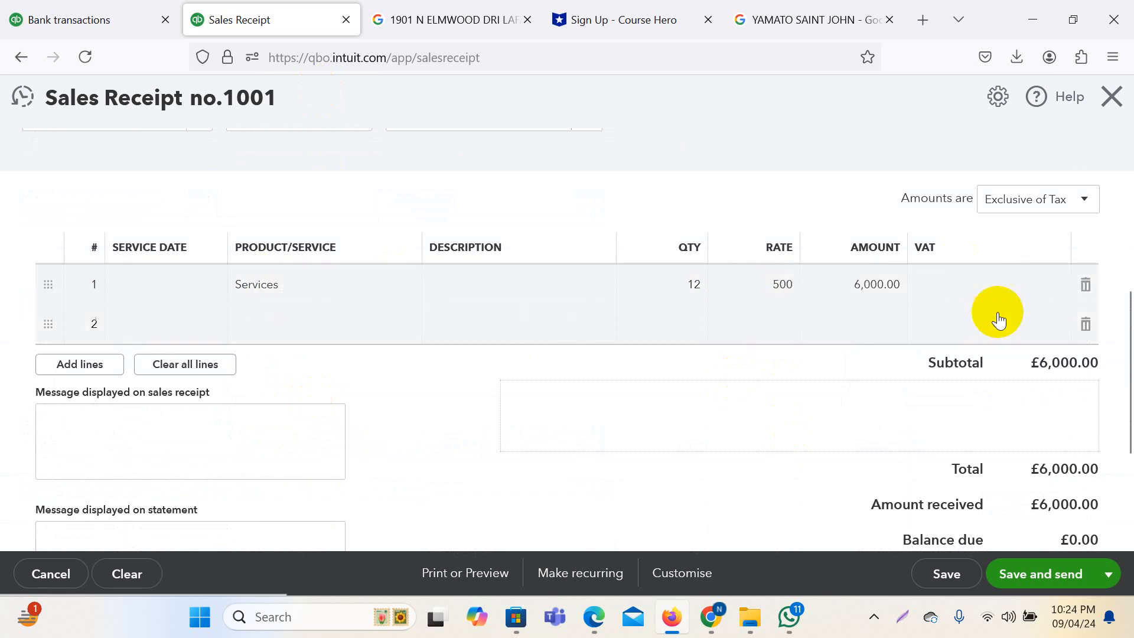
{"action": "left_click", "coordinate": [1058, 288]}
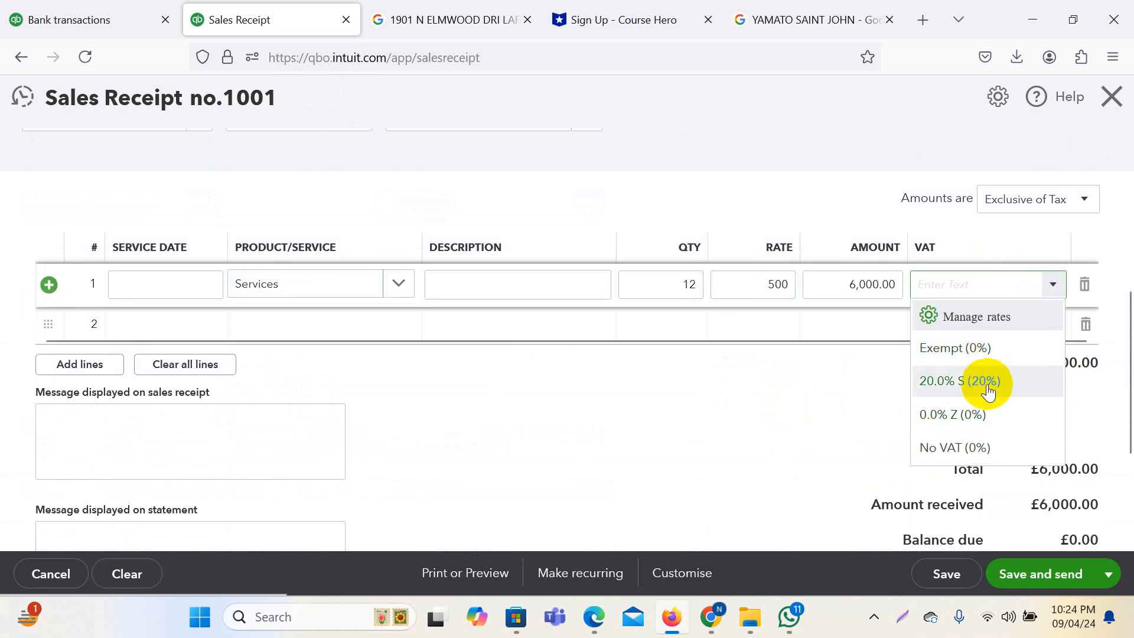
{"action": "left_click", "coordinate": [981, 380]}
{"action": "scroll", "coordinate": [849, 434], "scroll_direction": "down", "scroll_amount": 3}
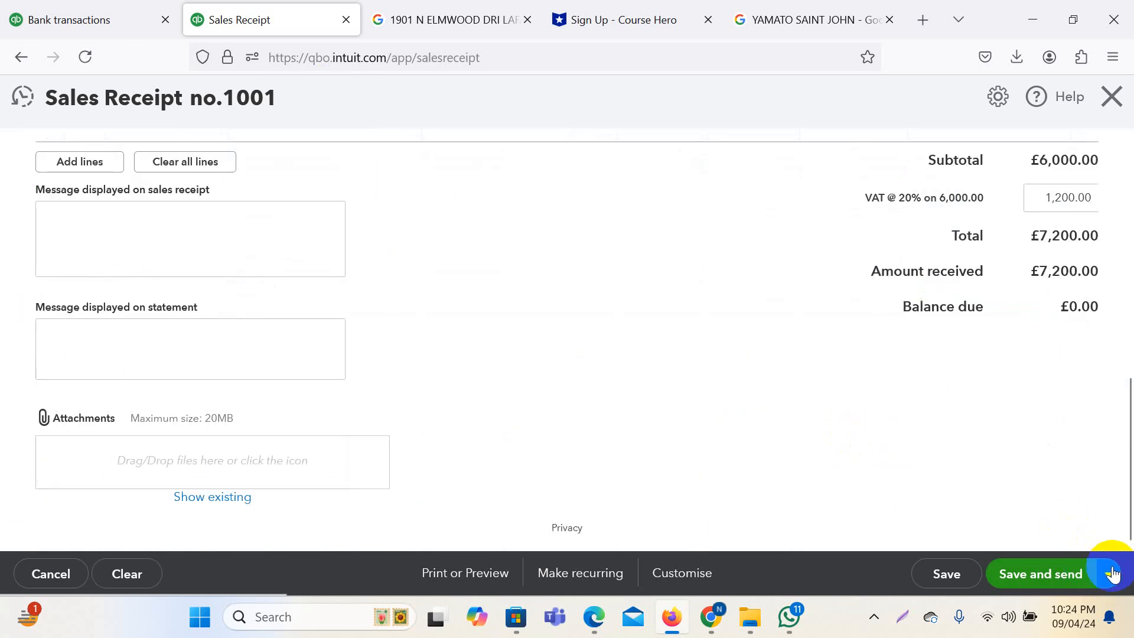
{"action": "left_click", "coordinate": [1108, 573]}
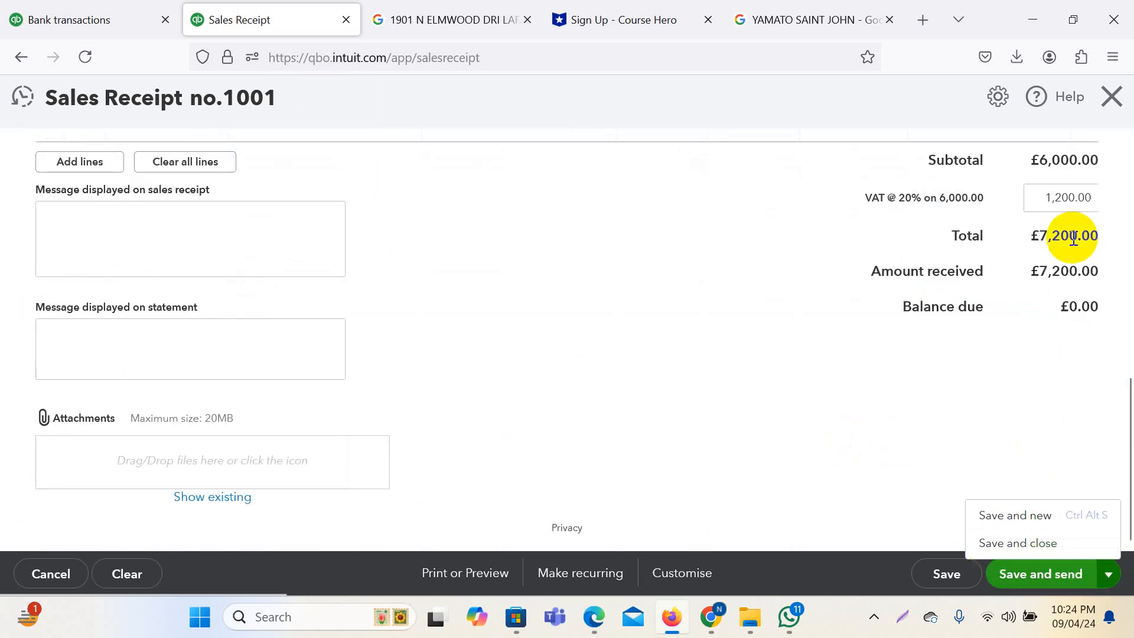
{"action": "left_click", "coordinate": [997, 556]}
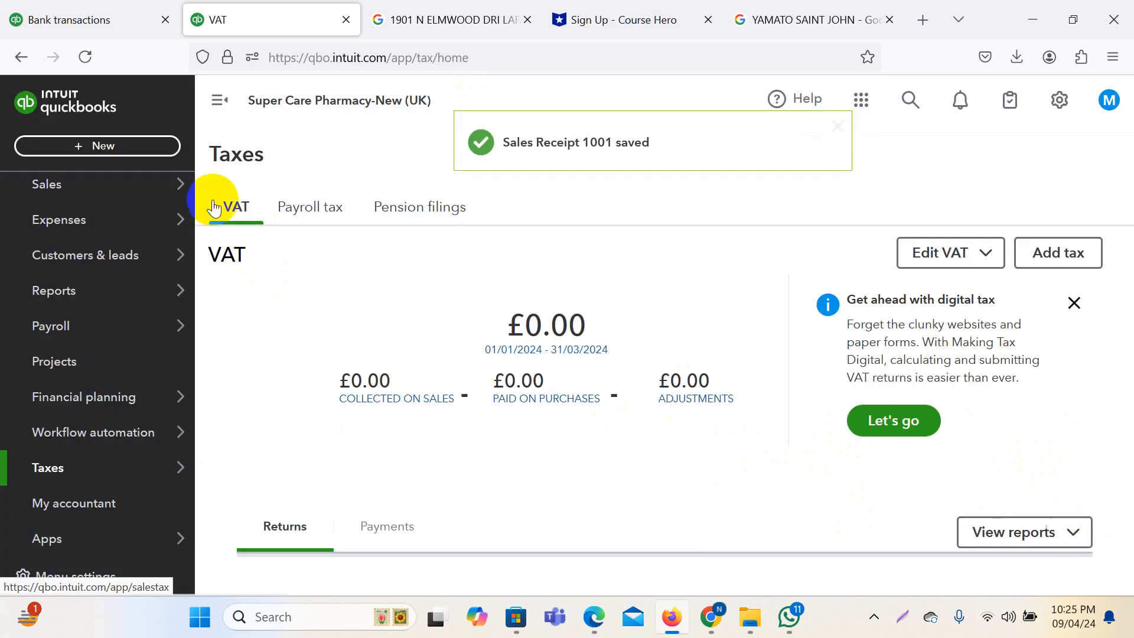
Start a new invoice, set browser zoom to 90%, and dismiss the card fees promotion.
{"action": "left_click", "coordinate": [101, 147]}
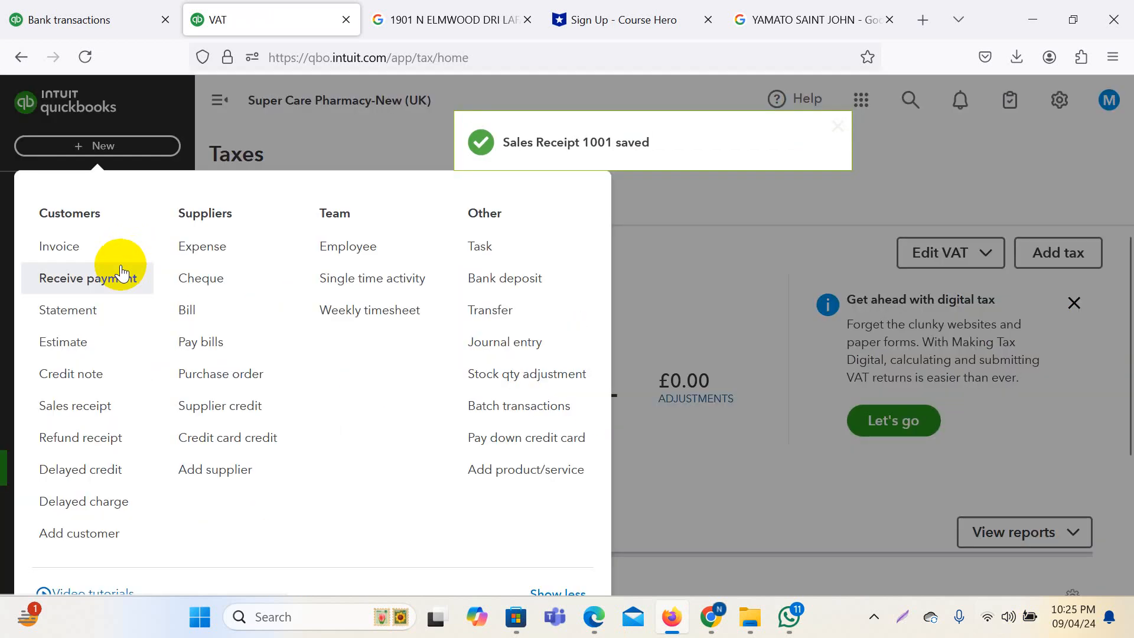
{"action": "left_click", "coordinate": [71, 246]}
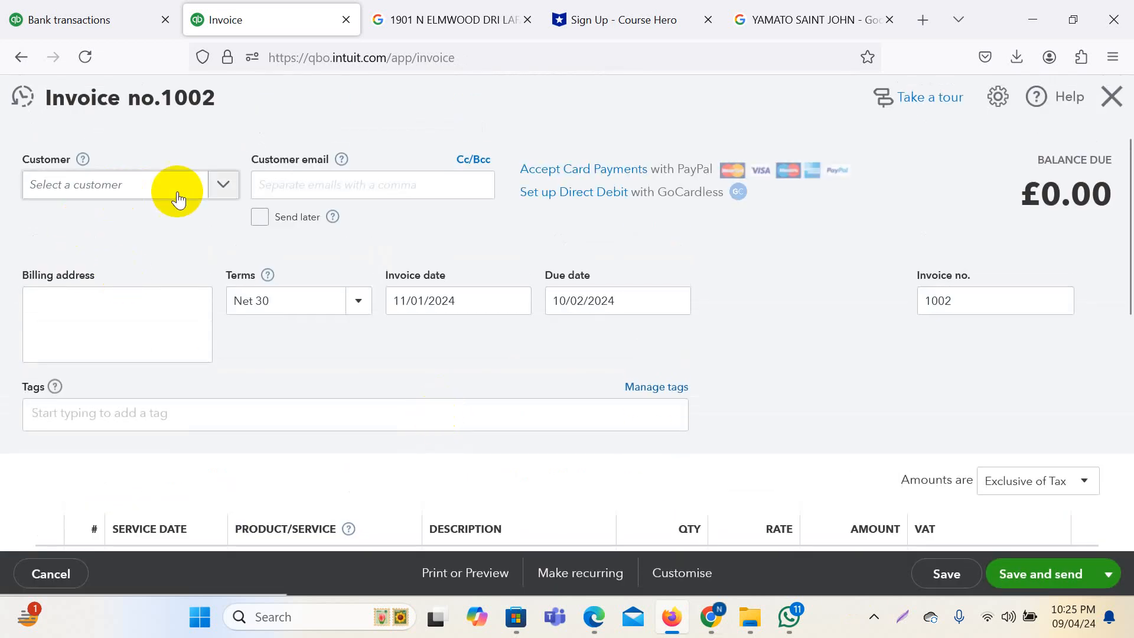
{"action": "left_click", "coordinate": [220, 182]}
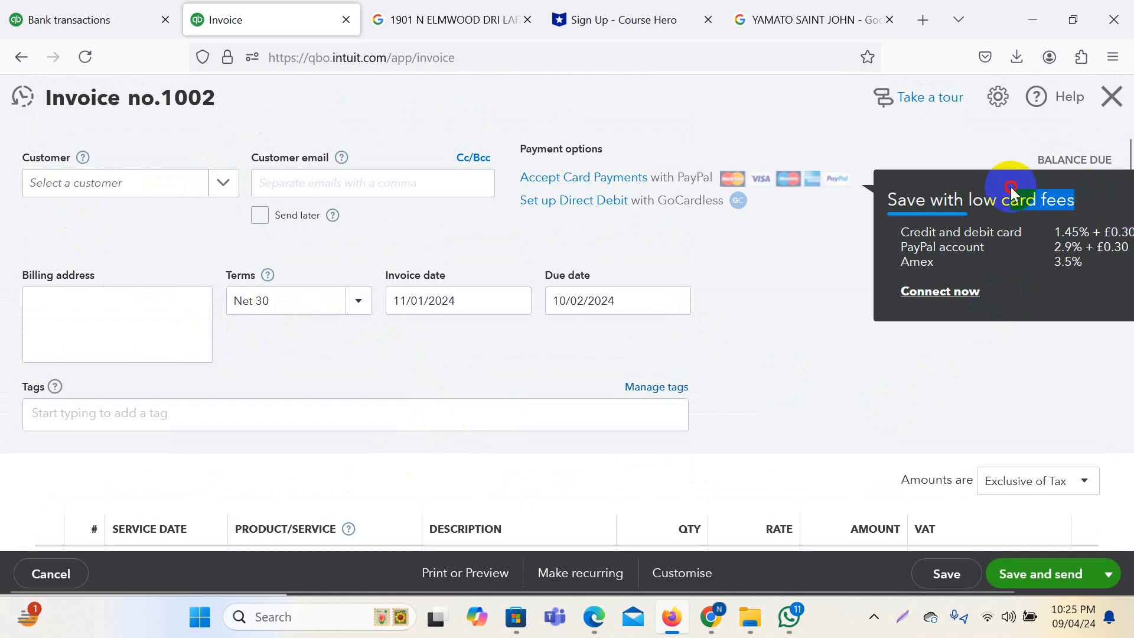
{"action": "left_click", "coordinate": [1112, 57]}
{"action": "left_click", "coordinate": [1016, 481]}
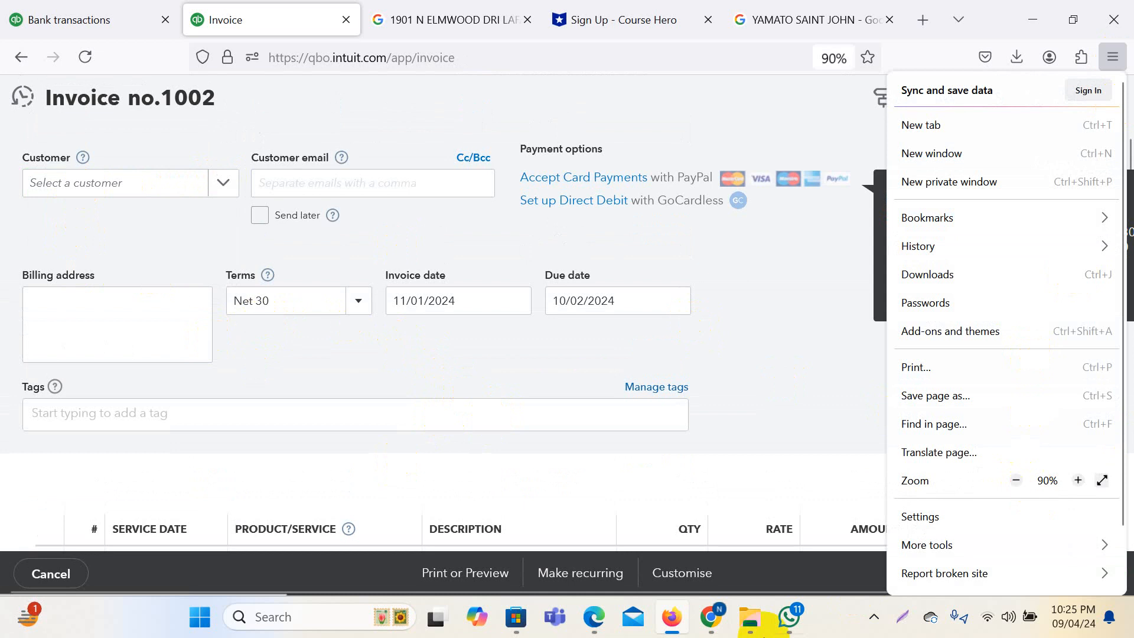
{"action": "left_click", "coordinate": [735, 261]}
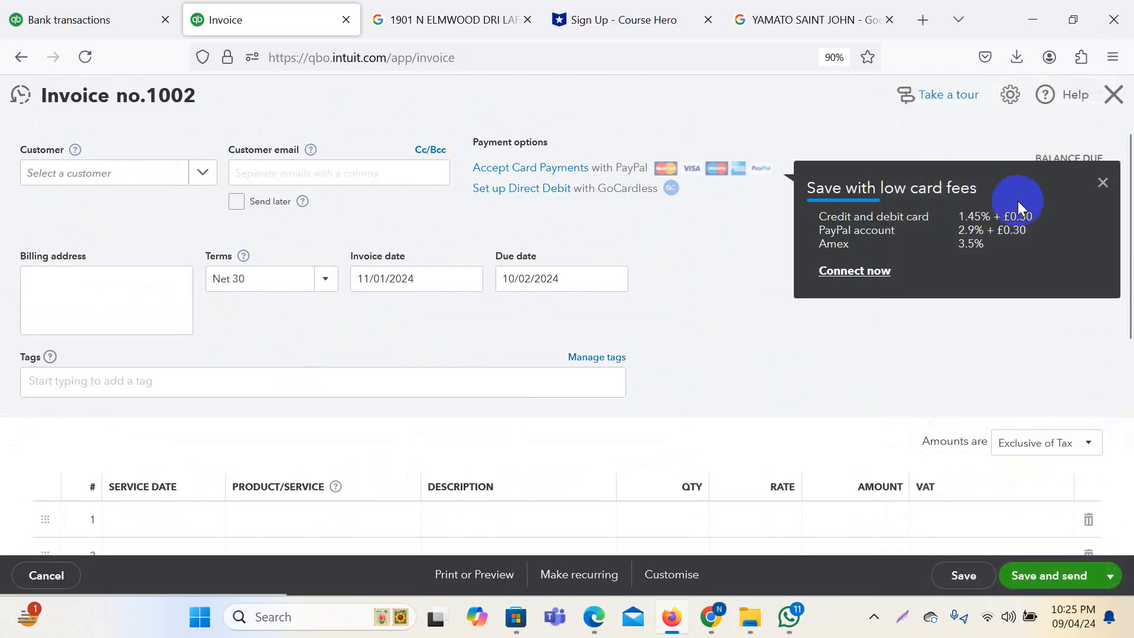
{"action": "left_click", "coordinate": [1102, 184]}
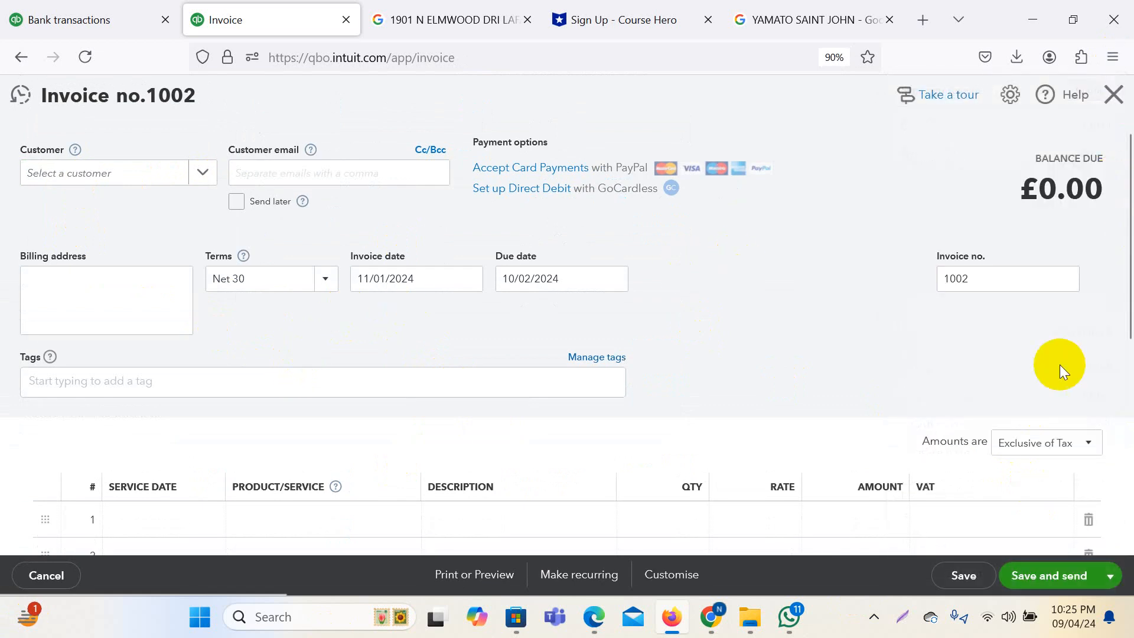
Date the invoice 14/01/2024 and add XY Pharma as a new customer.
{"action": "left_click", "coordinate": [469, 278]}
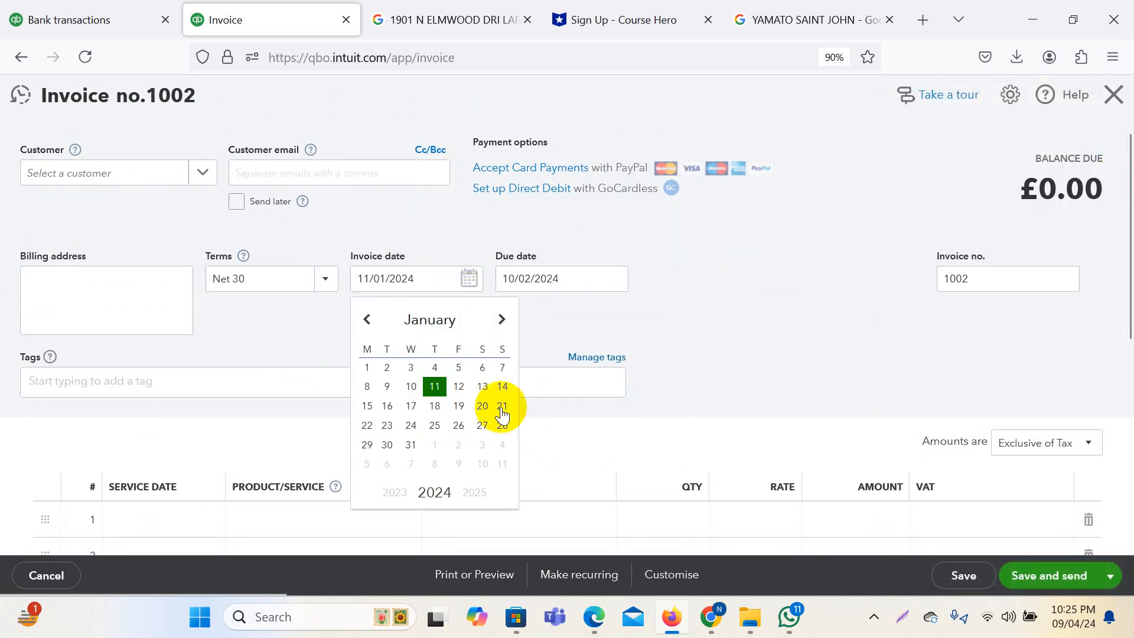
{"action": "left_click", "coordinate": [502, 386]}
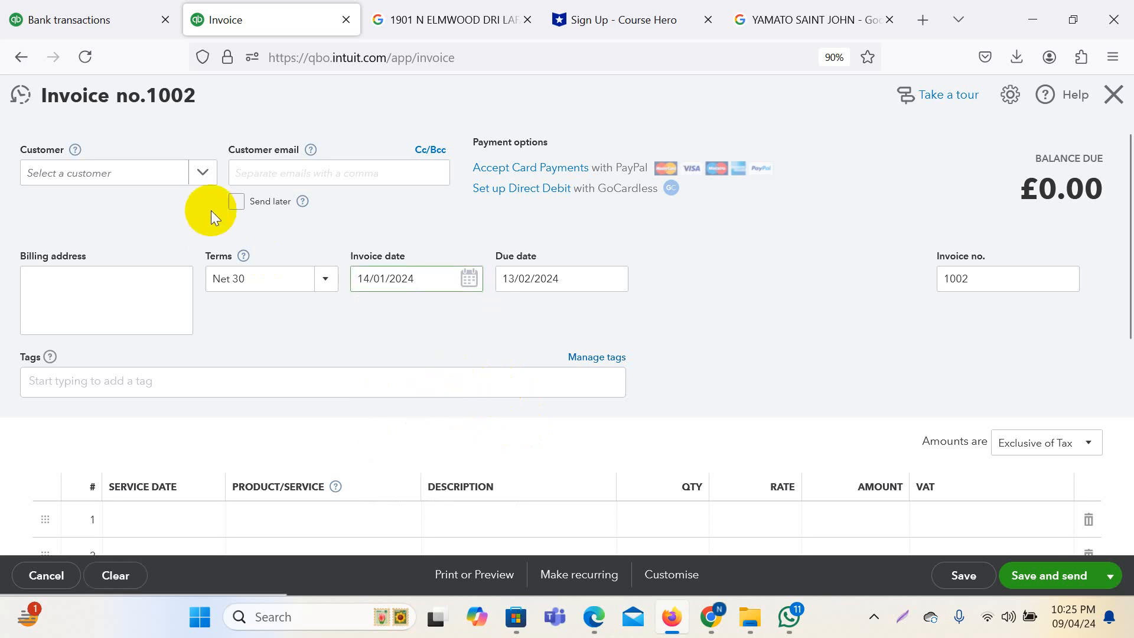
{"action": "left_click", "coordinate": [202, 172]}
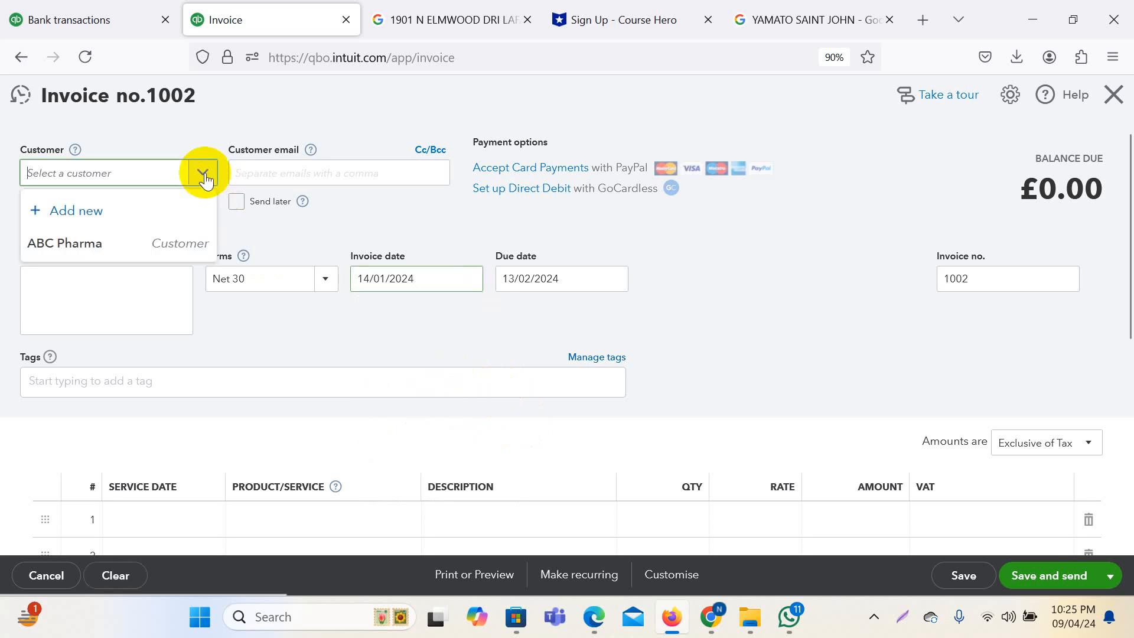
{"action": "left_click", "coordinate": [96, 211]}
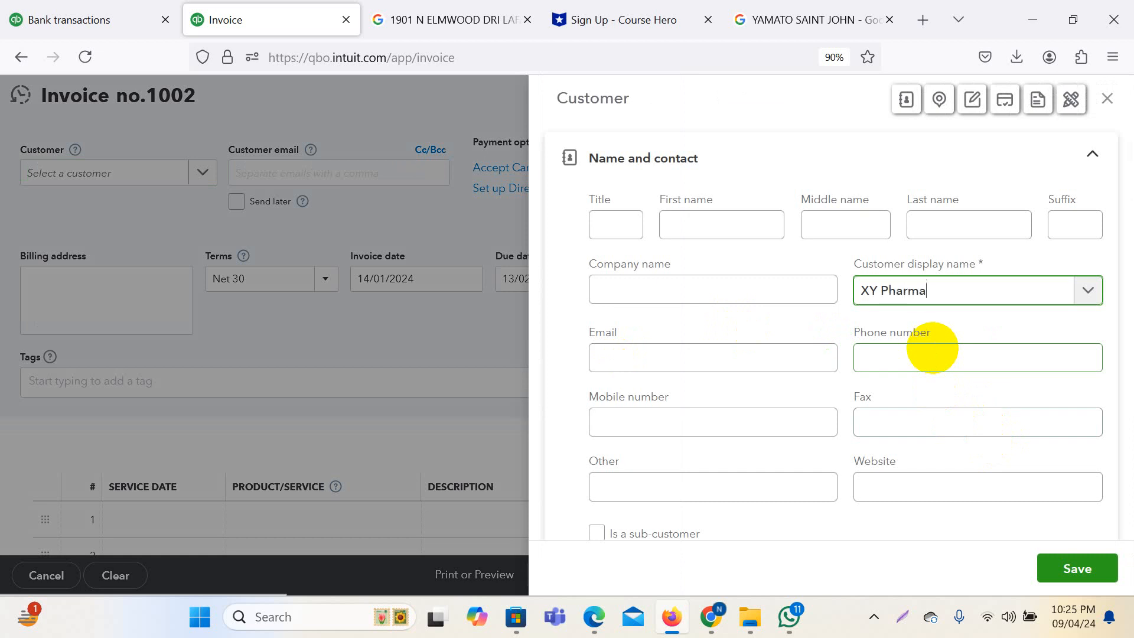
{"action": "left_click", "coordinate": [1076, 568]}
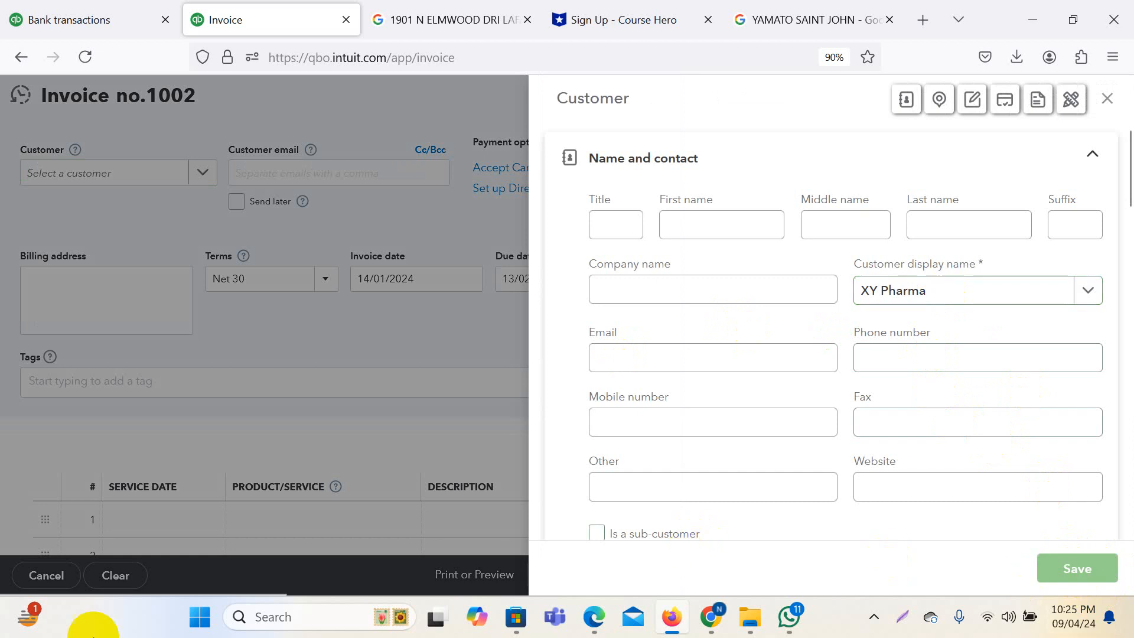
Add a line of 10 Services at 300 with 20.0% S VAT.
{"action": "scroll", "coordinate": [513, 373], "scroll_direction": "down", "scroll_amount": 5}
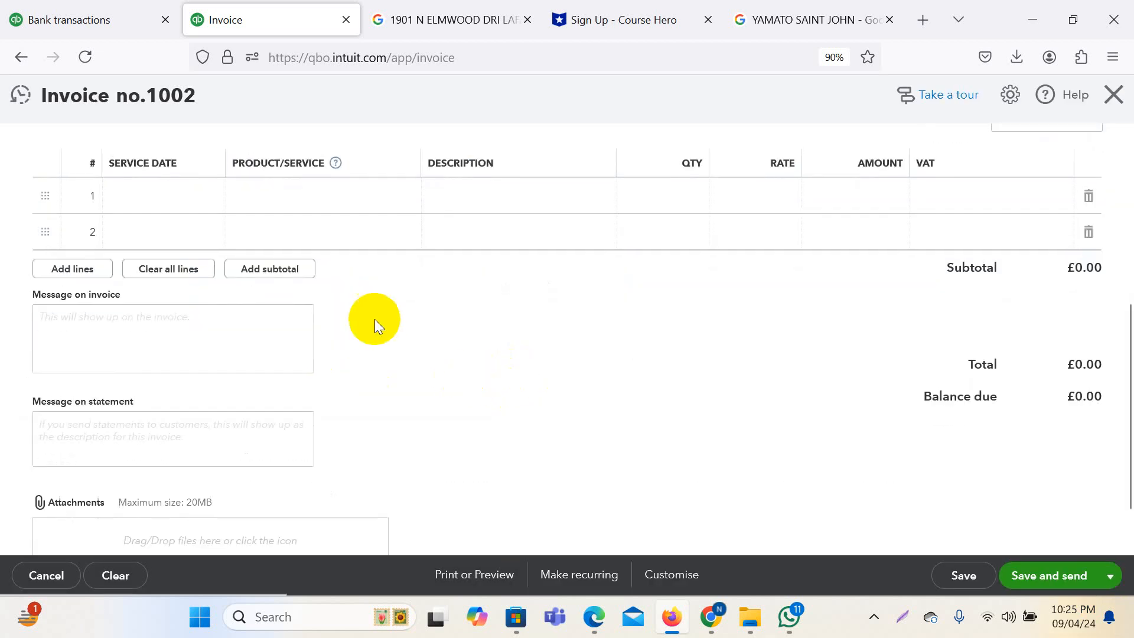
{"action": "scroll", "coordinate": [375, 319], "scroll_direction": "up", "scroll_amount": 3}
{"action": "left_click", "coordinate": [289, 356]}
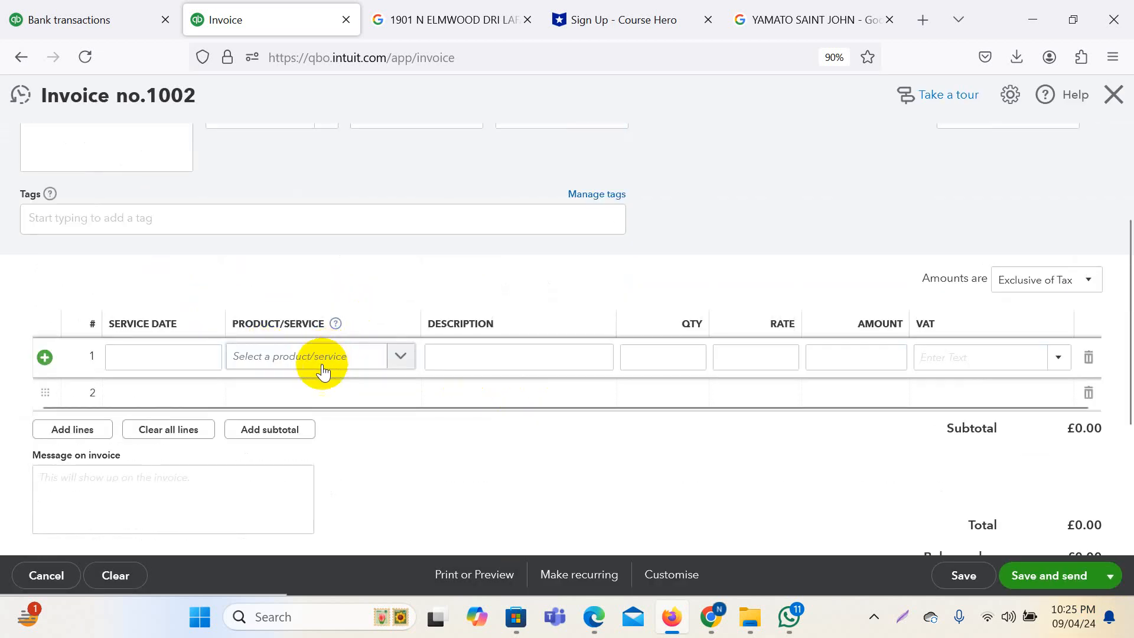
{"action": "left_click", "coordinate": [399, 357]}
{"action": "left_click", "coordinate": [266, 463]}
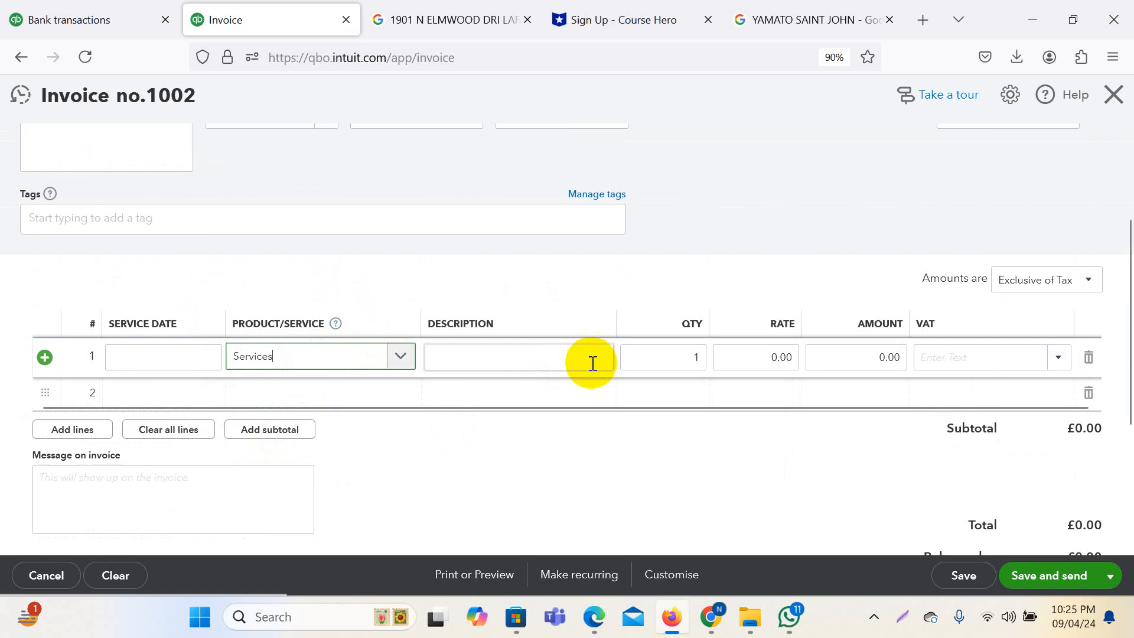
{"action": "left_click", "coordinate": [684, 357]}
{"action": "type", "text": "10"}
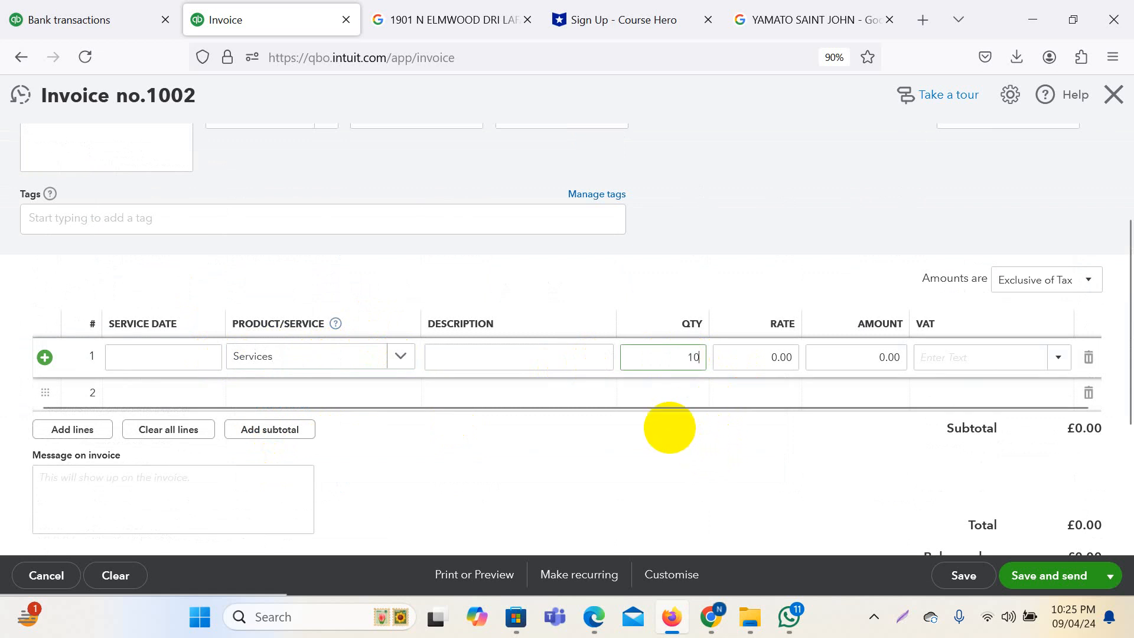
{"action": "left_click", "coordinate": [755, 357]}
{"action": "type", "text": "3"}
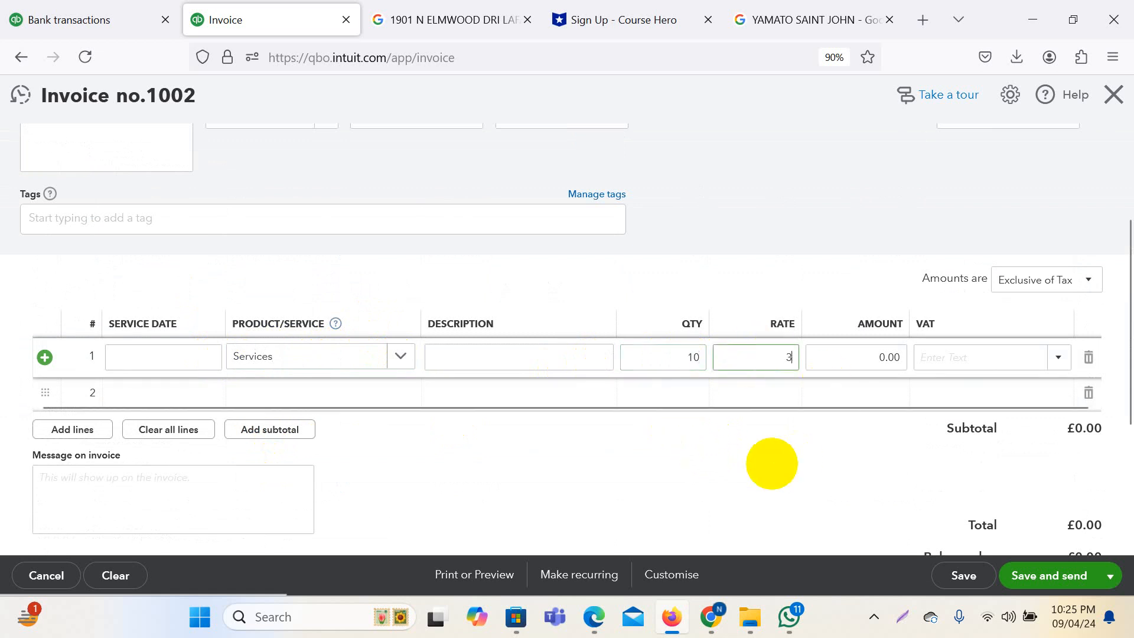
{"action": "type", "text": "00"}
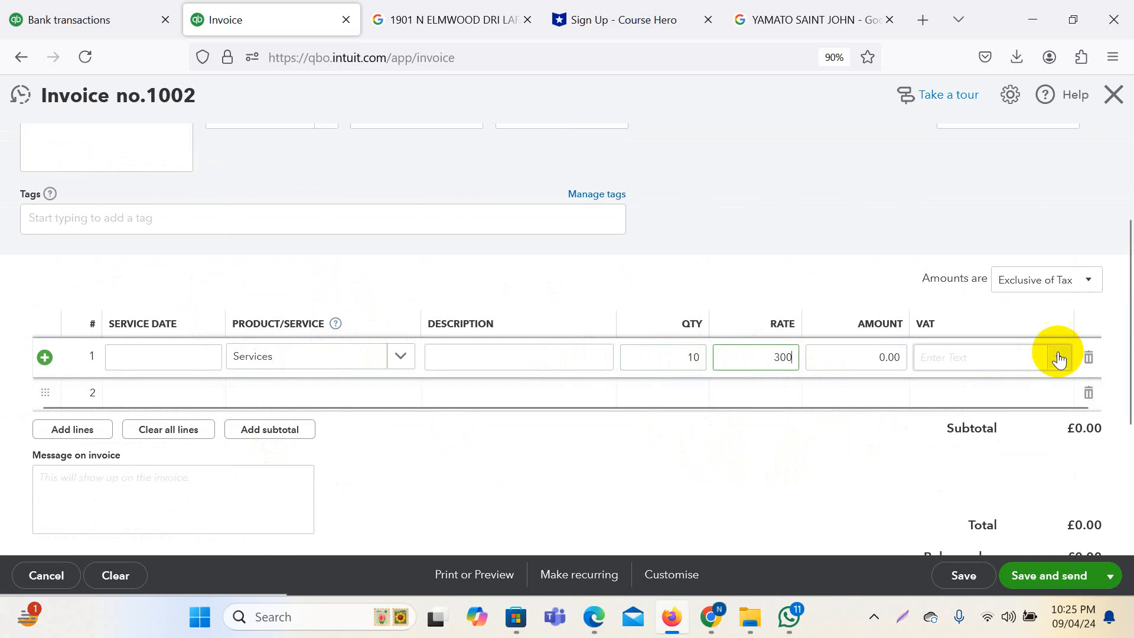
{"action": "left_click", "coordinate": [1059, 356]}
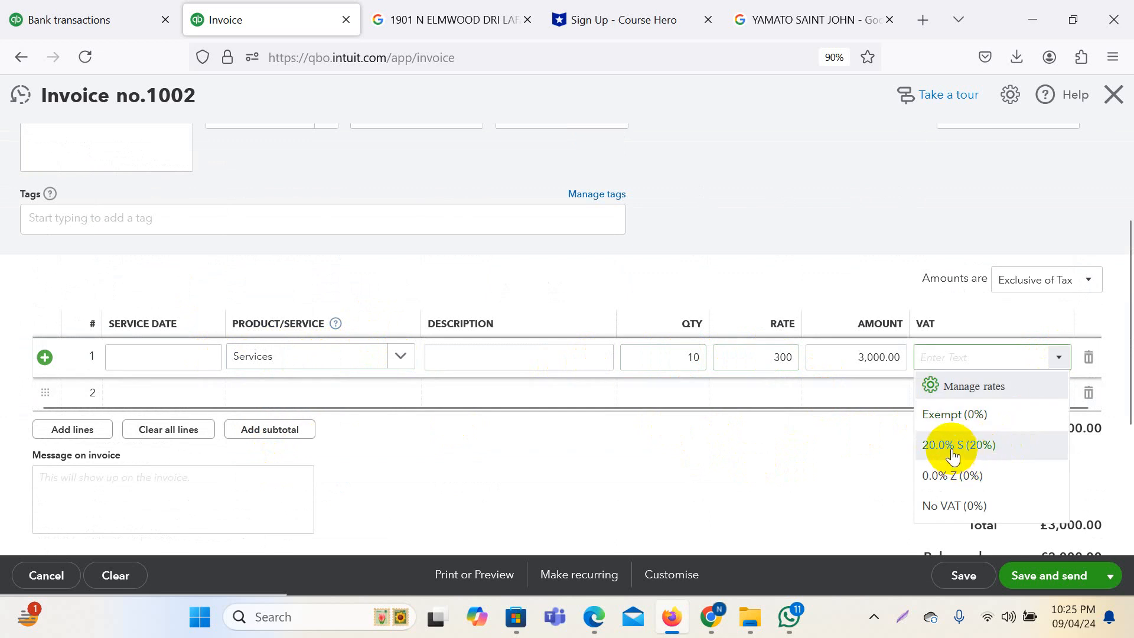
{"action": "left_click", "coordinate": [953, 454]}
{"action": "left_click", "coordinate": [789, 467]}
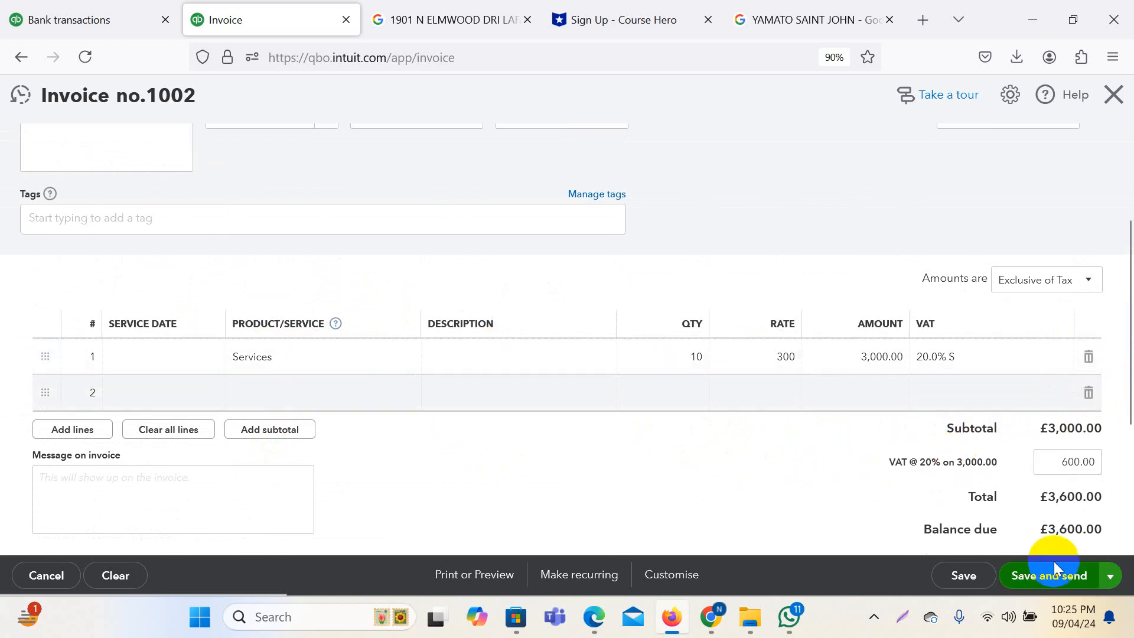
Save and close invoice 1002.
{"action": "scroll", "coordinate": [499, 319], "scroll_direction": "up", "scroll_amount": 3}
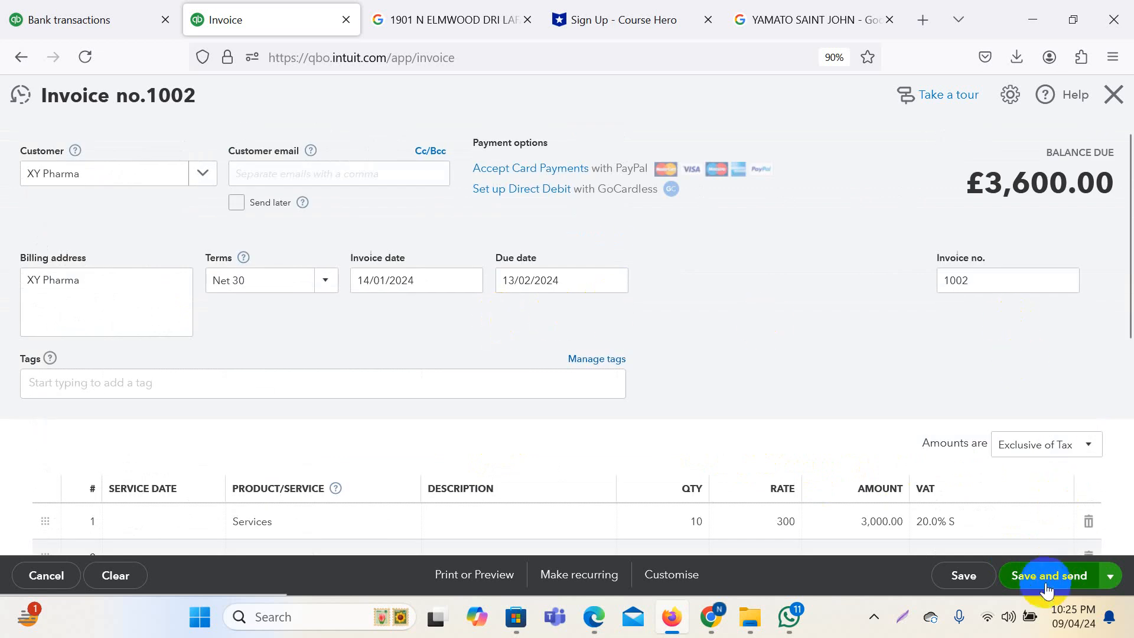
{"action": "left_click", "coordinate": [1110, 576]}
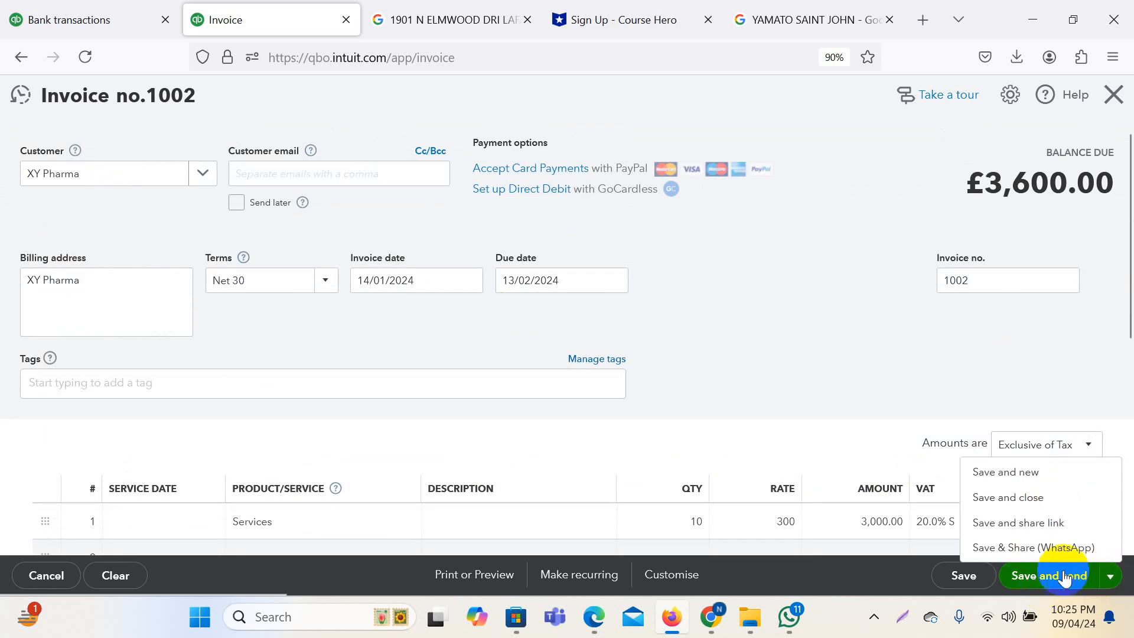
{"action": "left_click", "coordinate": [1008, 499]}
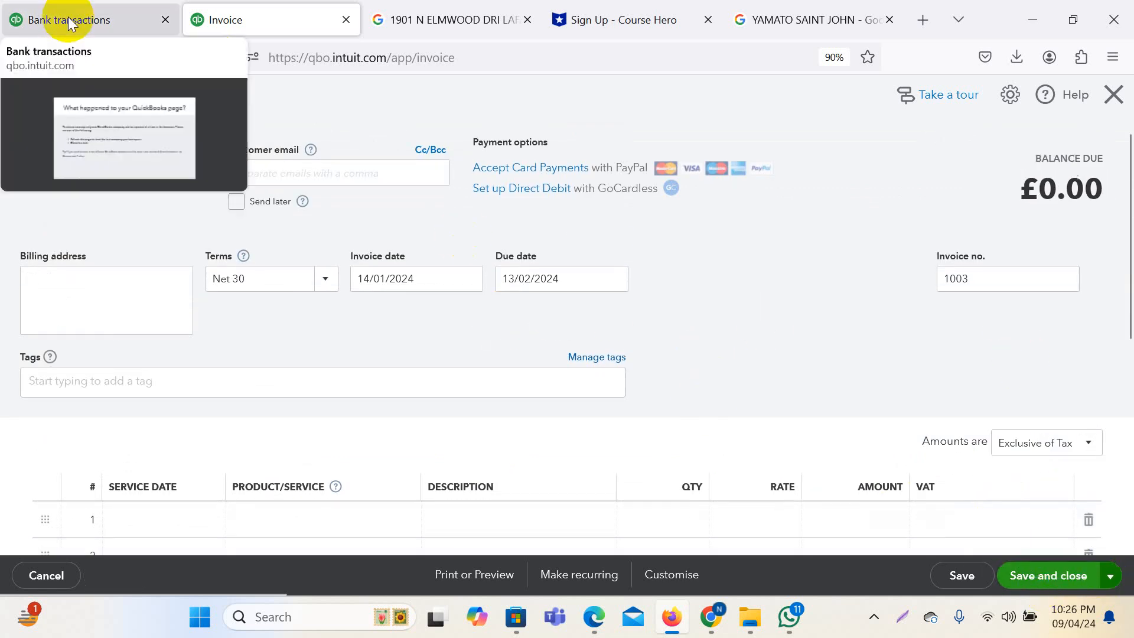
Return to the QuickBooks tab, close the stale Bank transactions tab, and reload the VAT page.
{"action": "left_click", "coordinate": [62, 20]}
{"action": "left_click", "coordinate": [204, 19]}
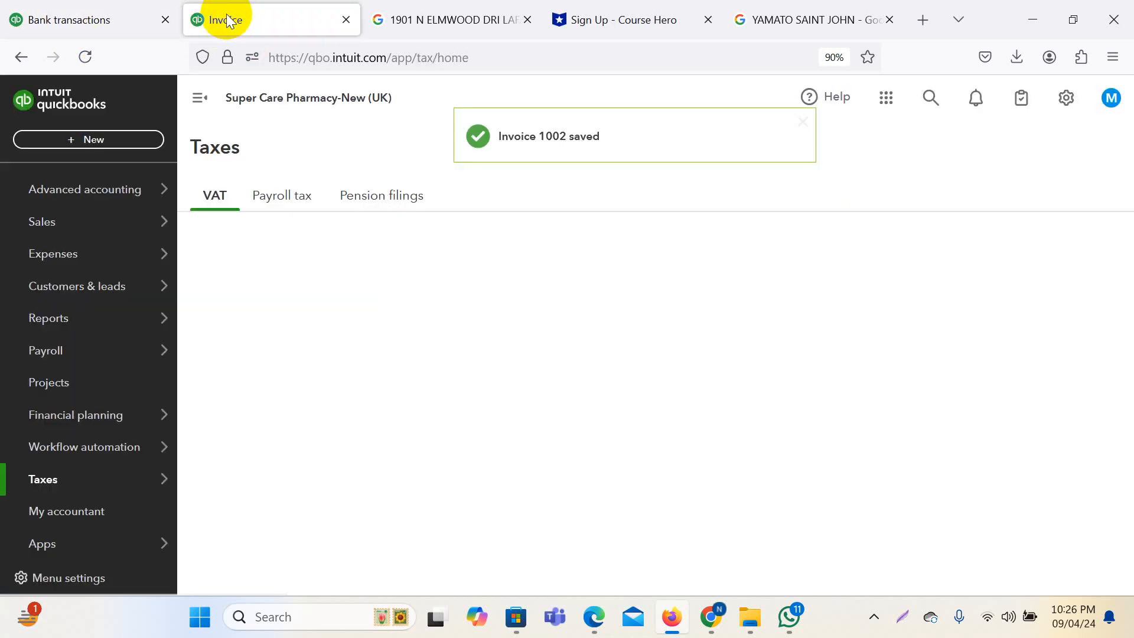
{"action": "left_click", "coordinate": [166, 20]}
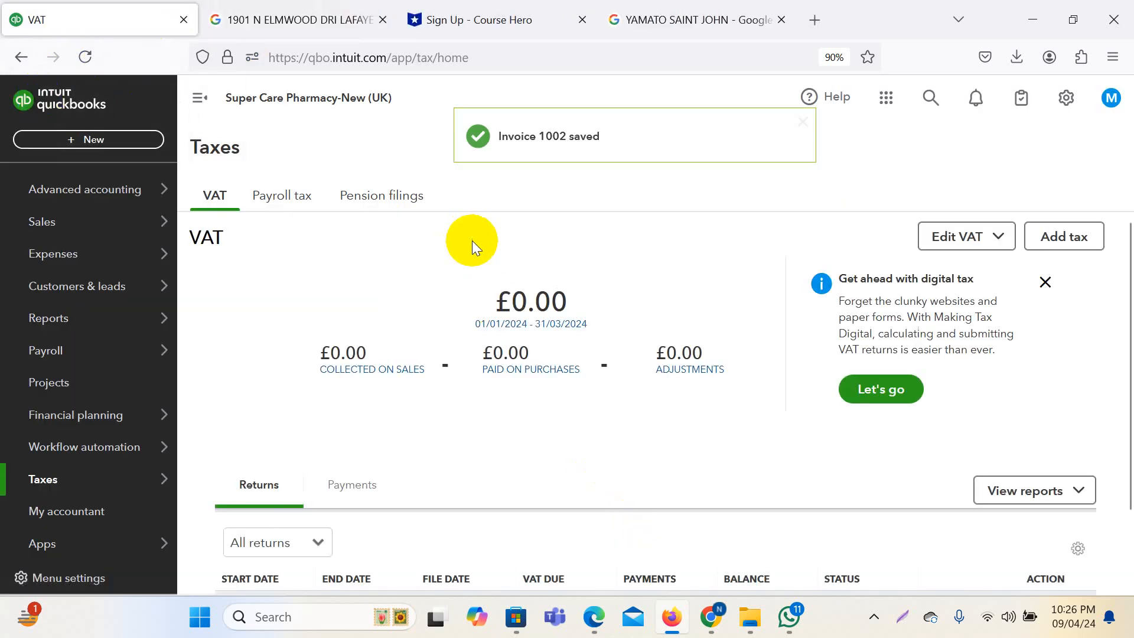
{"action": "left_click", "coordinate": [85, 57]}
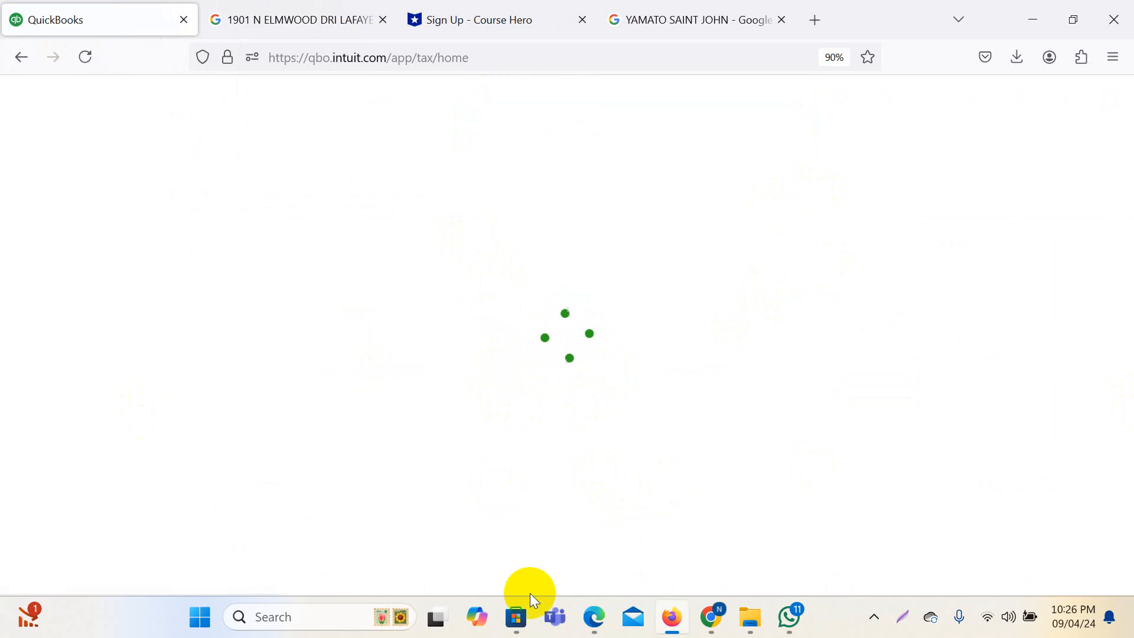
Close the remaining unrelated tabs and check the £1,200.00 VAT collected on sales.
{"action": "left_click", "coordinate": [382, 21]}
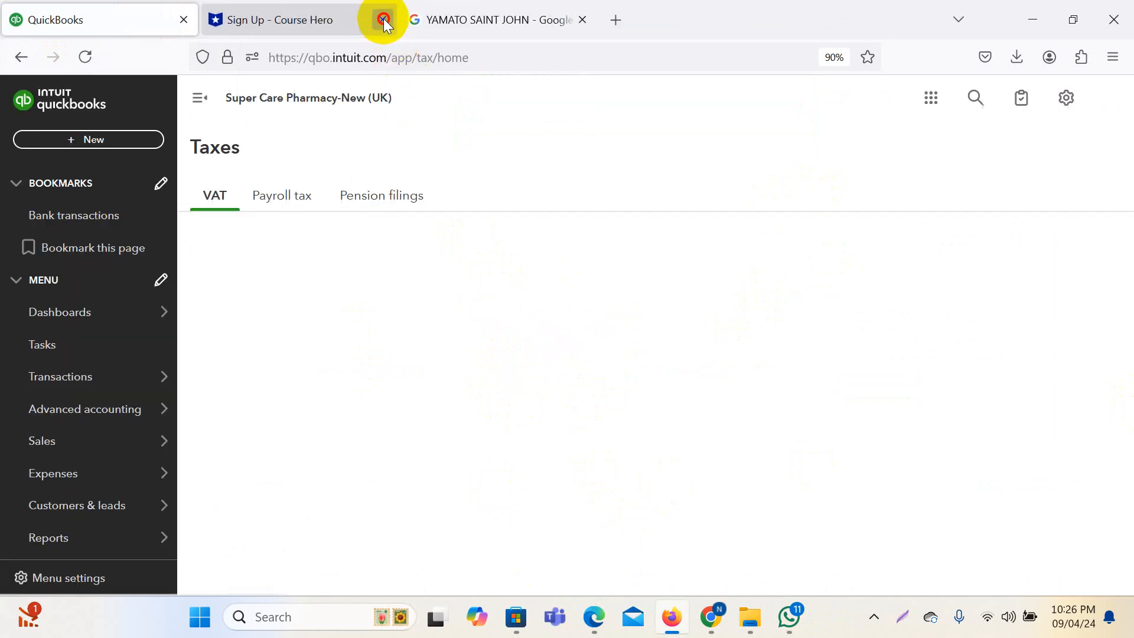
{"action": "left_click", "coordinate": [382, 20]}
{"action": "left_click", "coordinate": [415, 22]}
{"action": "left_click", "coordinate": [382, 20]}
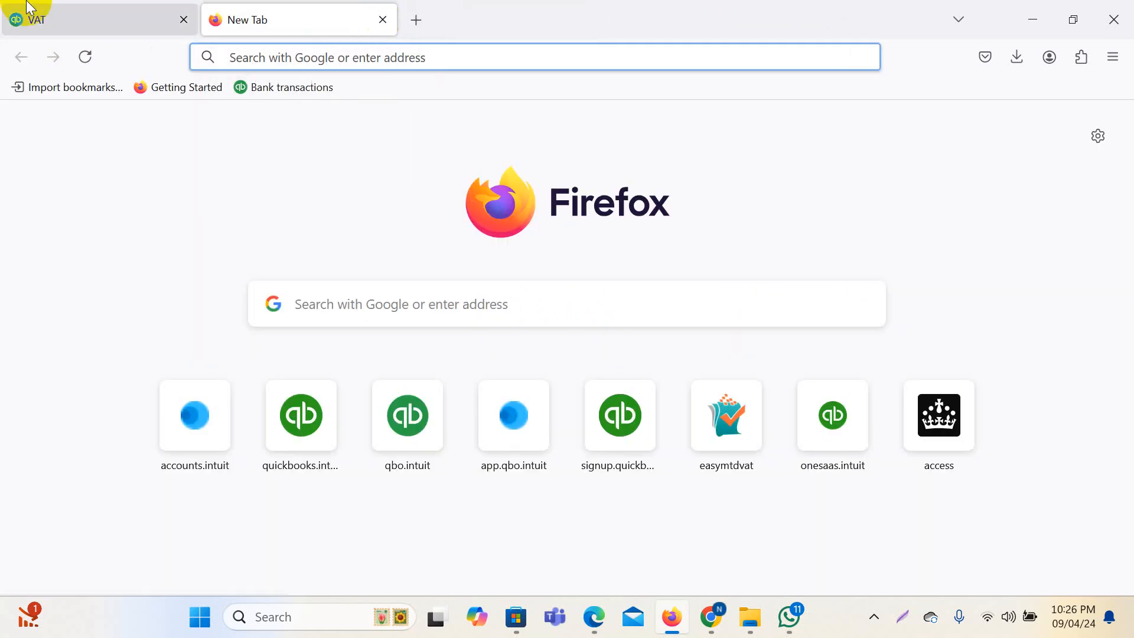
{"action": "left_click", "coordinate": [133, 19]}
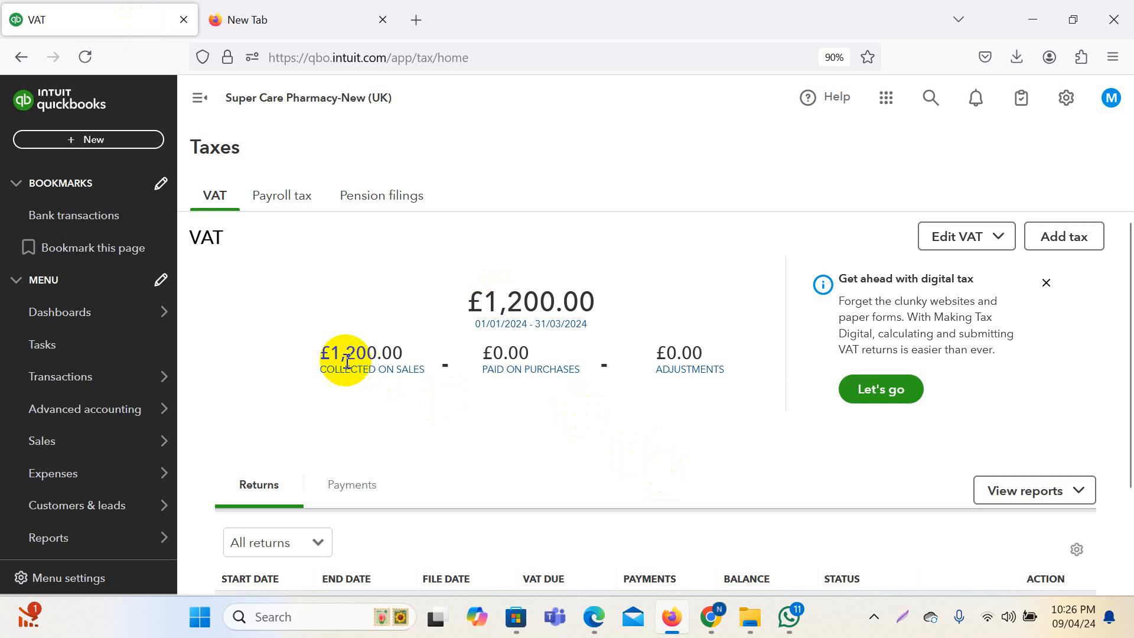
{"action": "left_click_drag", "start_coordinate": [321, 348], "coordinate": [558, 501]}
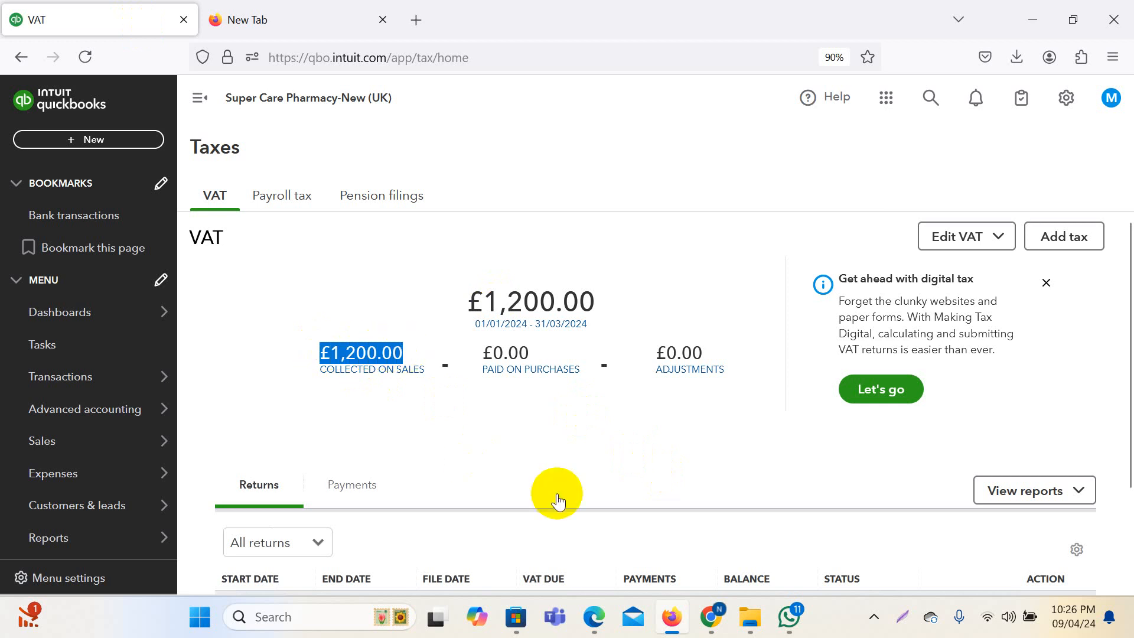
{"action": "left_click", "coordinate": [222, 320]}
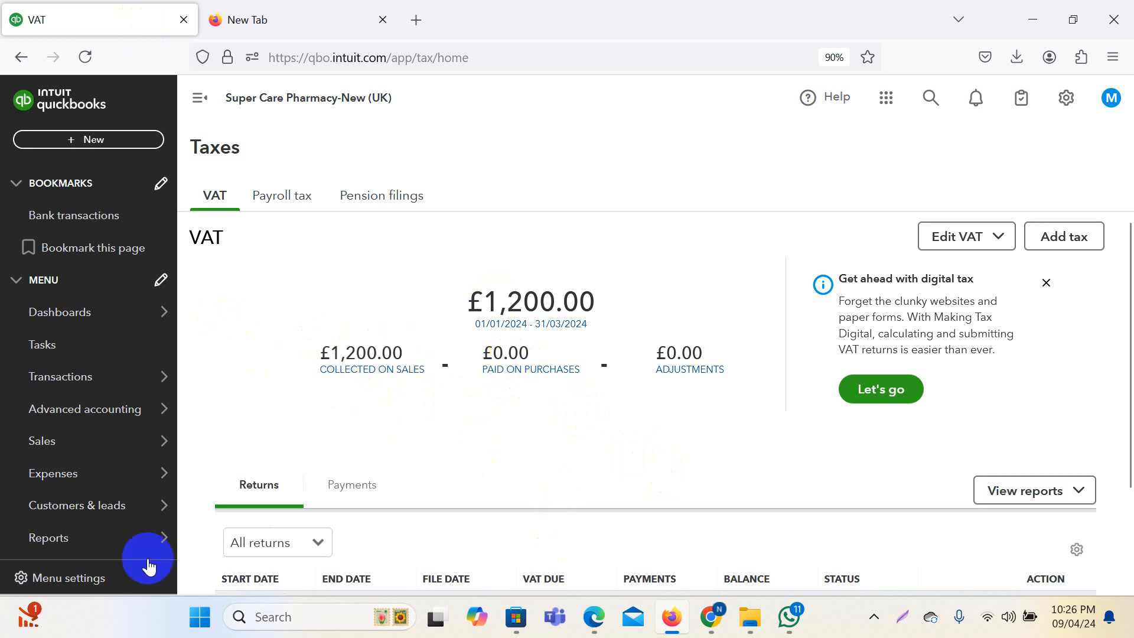
{"action": "left_click", "coordinate": [102, 141]}
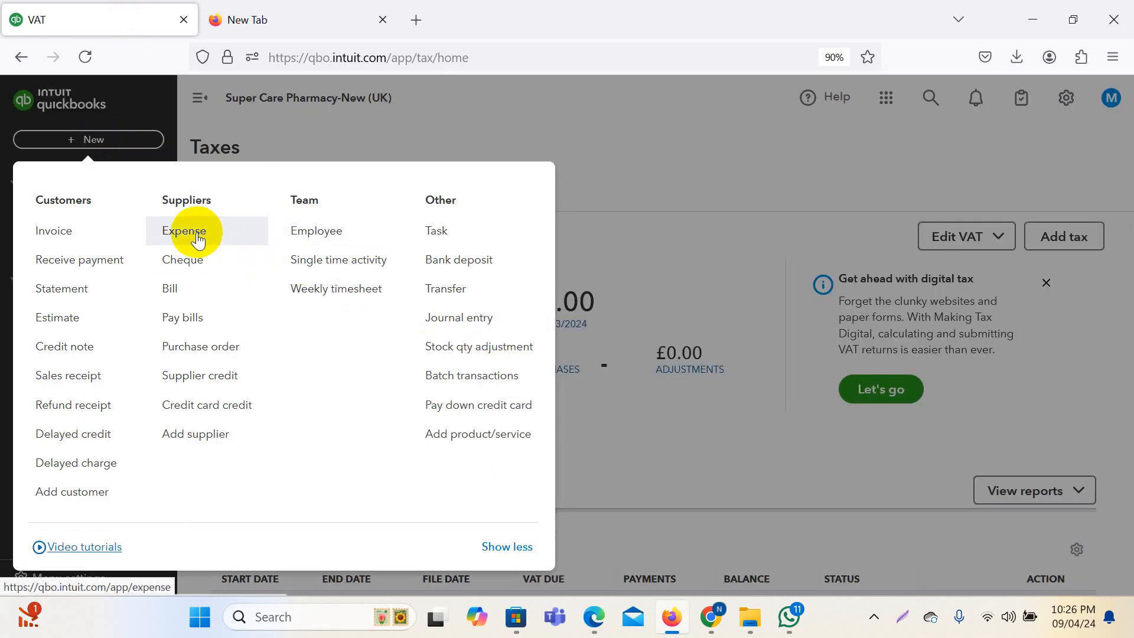
Start an expense to payee Linkdein with the line category Advertising.
{"action": "left_click", "coordinate": [198, 239]}
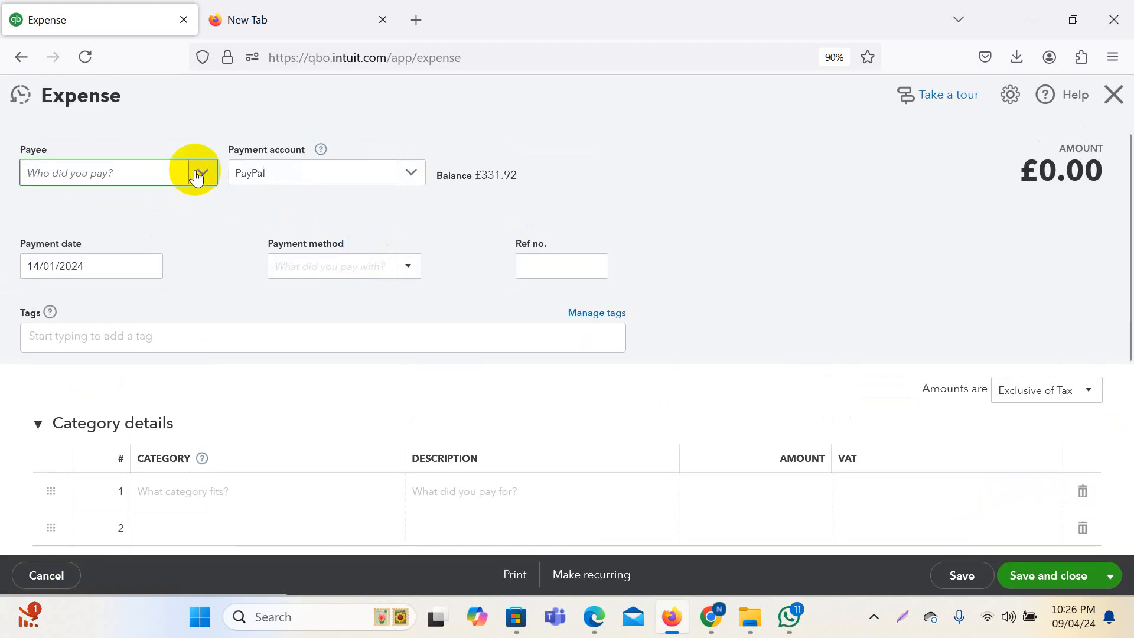
{"action": "left_click", "coordinate": [197, 175]}
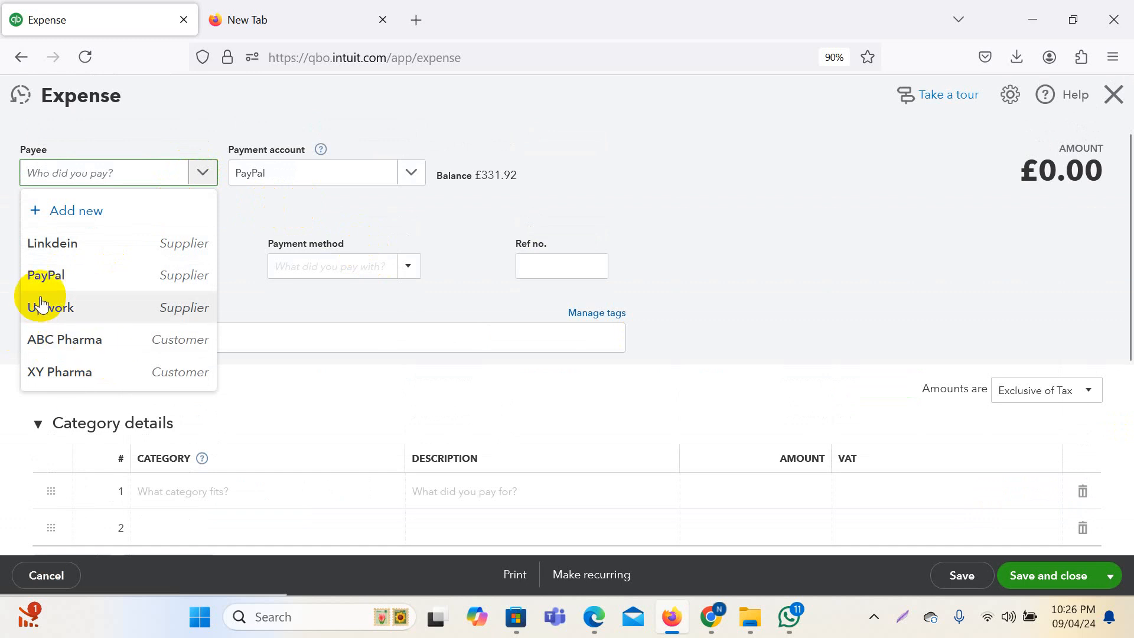
{"action": "left_click", "coordinate": [74, 245]}
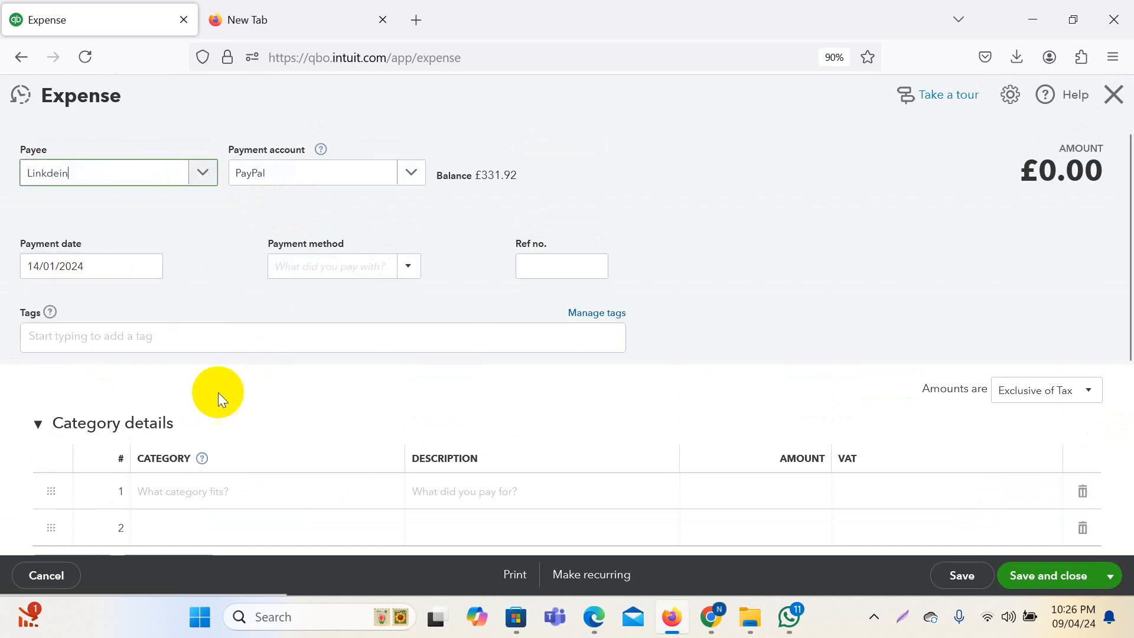
{"action": "scroll", "coordinate": [220, 392], "scroll_direction": "down", "scroll_amount": 3}
{"action": "left_click", "coordinate": [238, 334]}
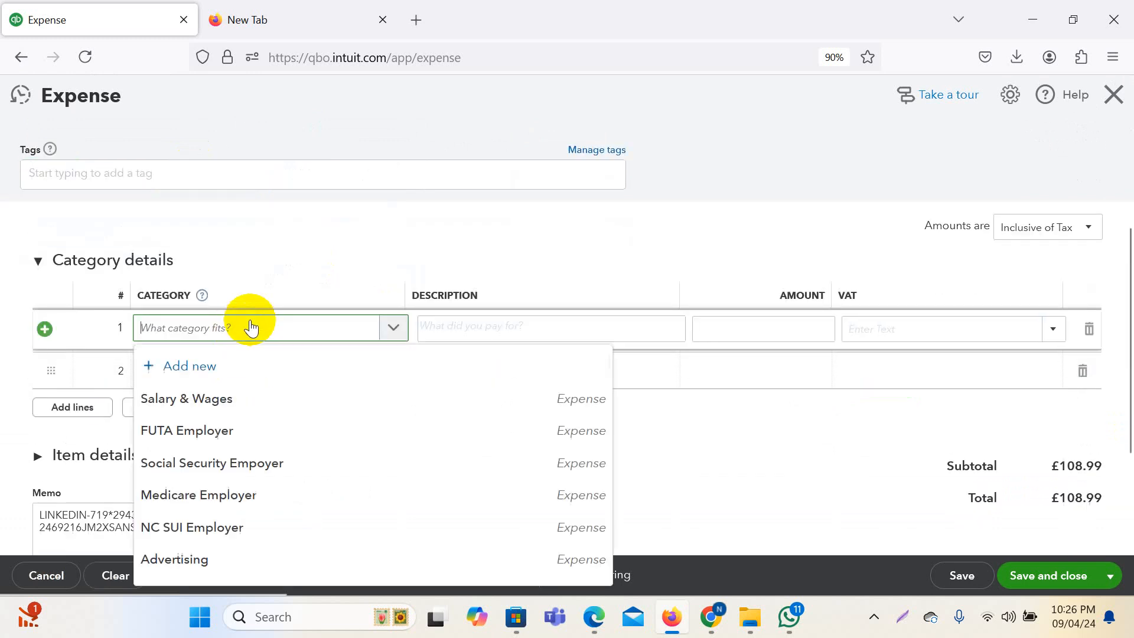
{"action": "type", "text": "Mark"}
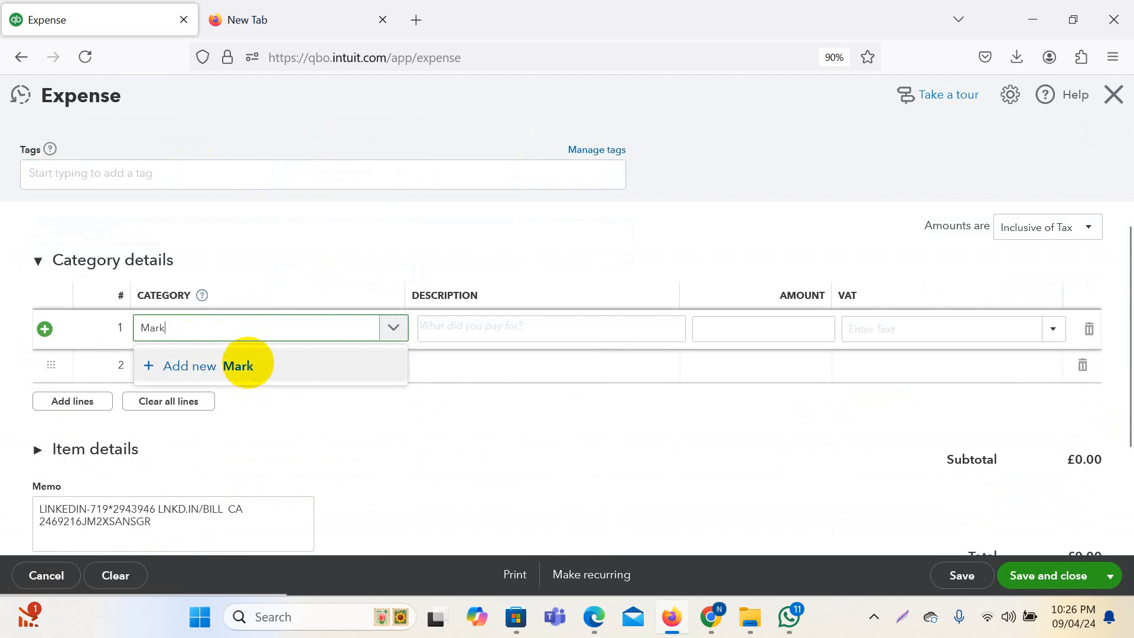
{"action": "type", "text": "eAdver"}
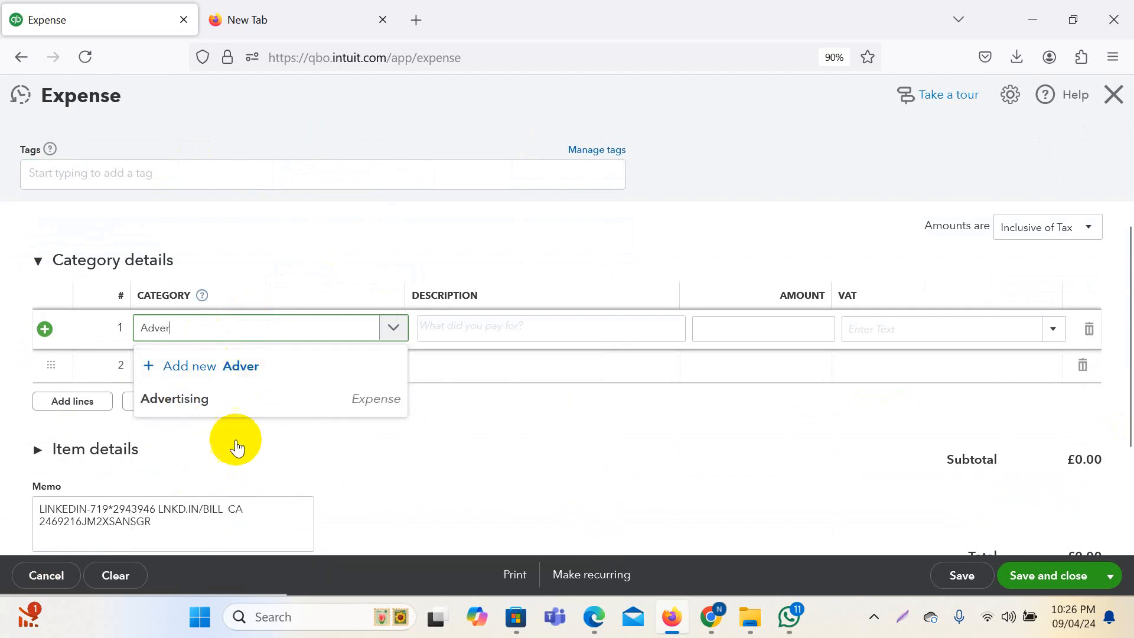
{"action": "left_click", "coordinate": [260, 398]}
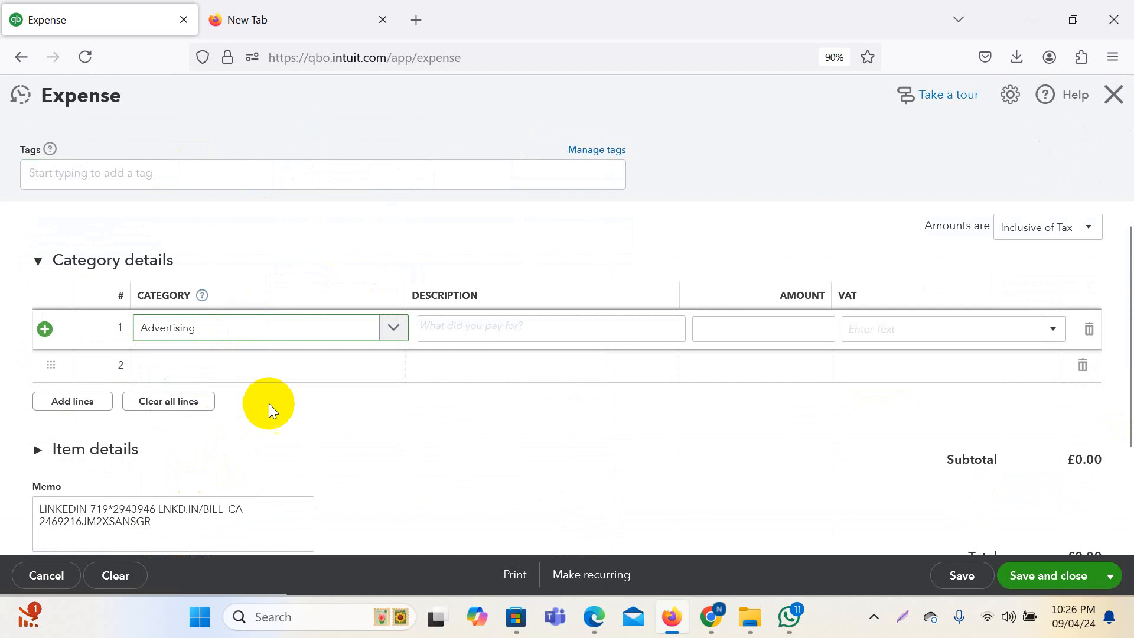
Enter the £1,400.00 amount with 20.0% S VAT (£233.33).
{"action": "left_click", "coordinate": [779, 324]}
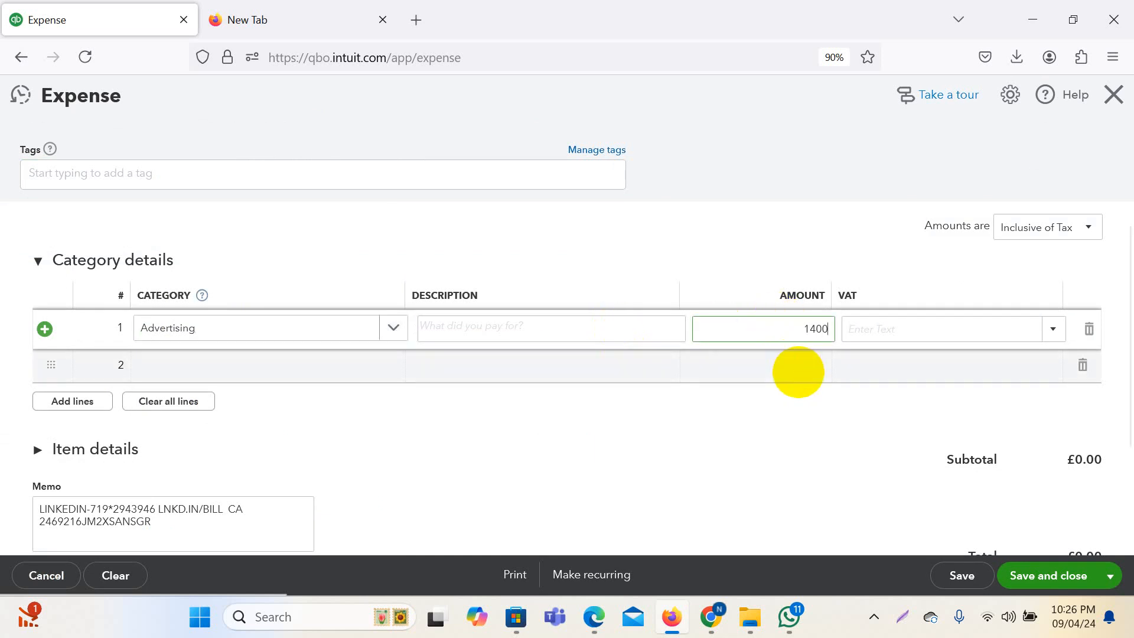
{"action": "left_click", "coordinate": [1051, 333]}
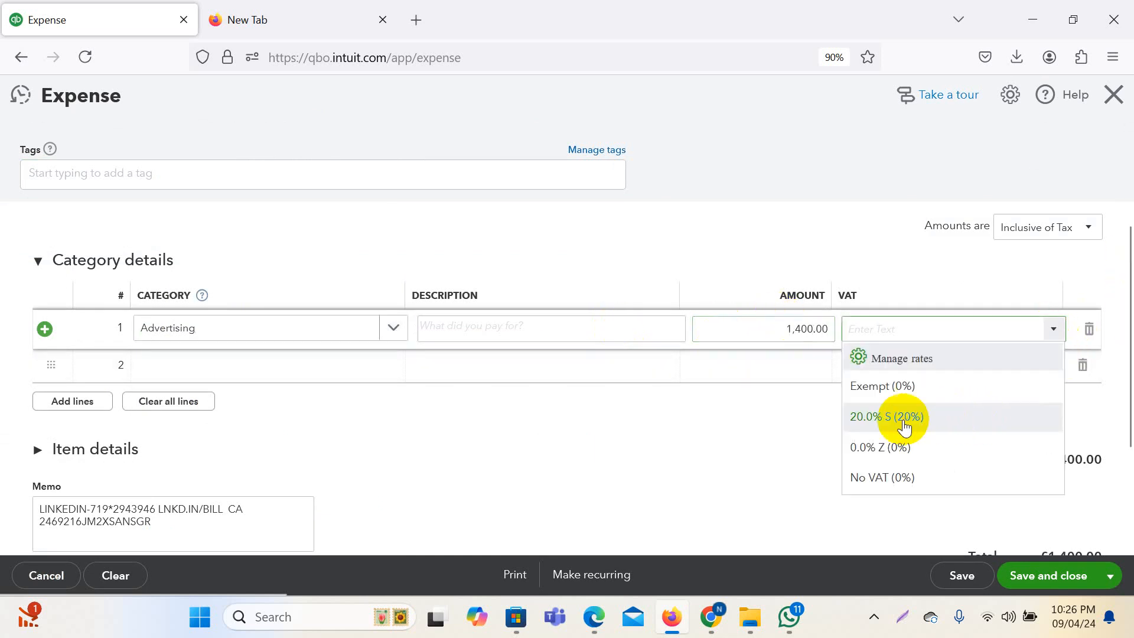
{"action": "left_click", "coordinate": [884, 425]}
{"action": "left_click", "coordinate": [737, 455]}
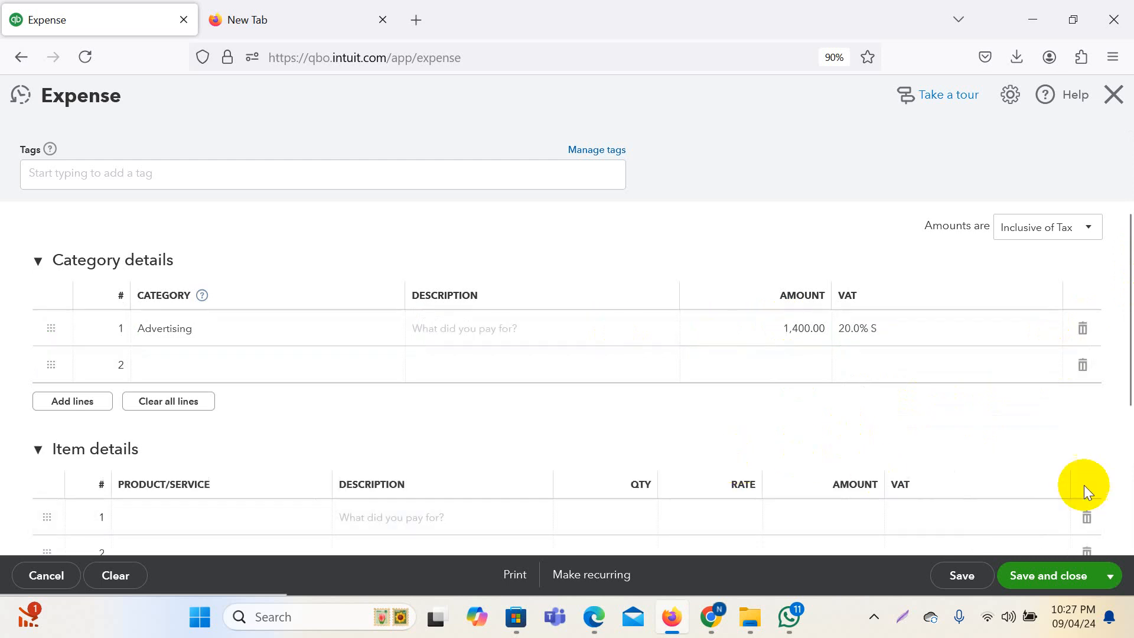
{"action": "scroll", "coordinate": [987, 440], "scroll_direction": "down", "scroll_amount": 5}
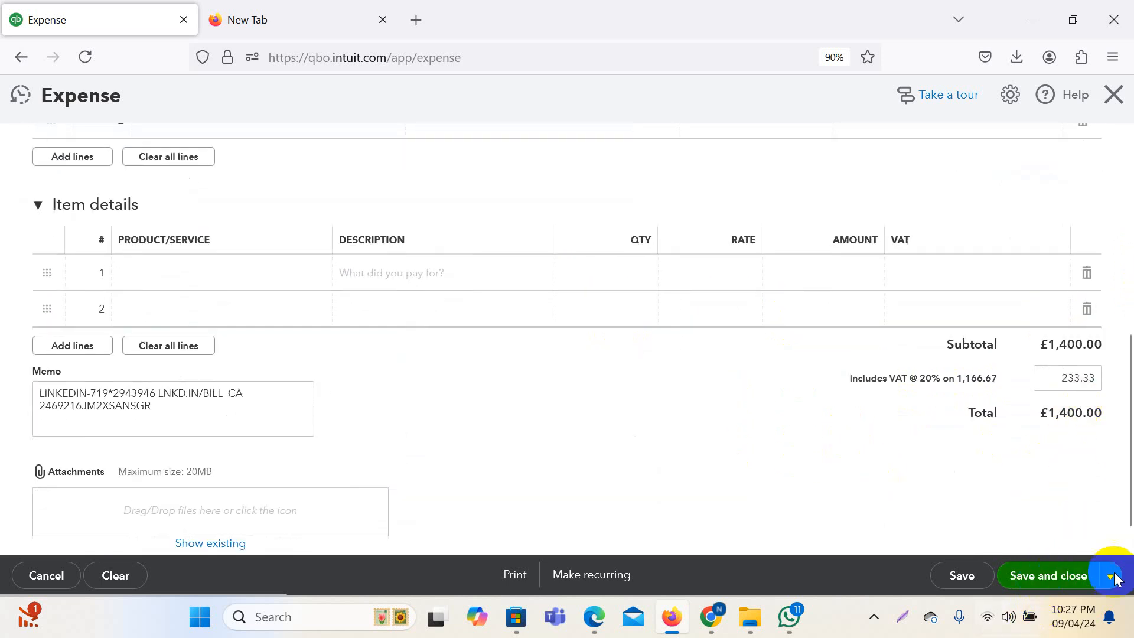
{"action": "scroll", "coordinate": [564, 438], "scroll_direction": "up", "scroll_amount": 5}
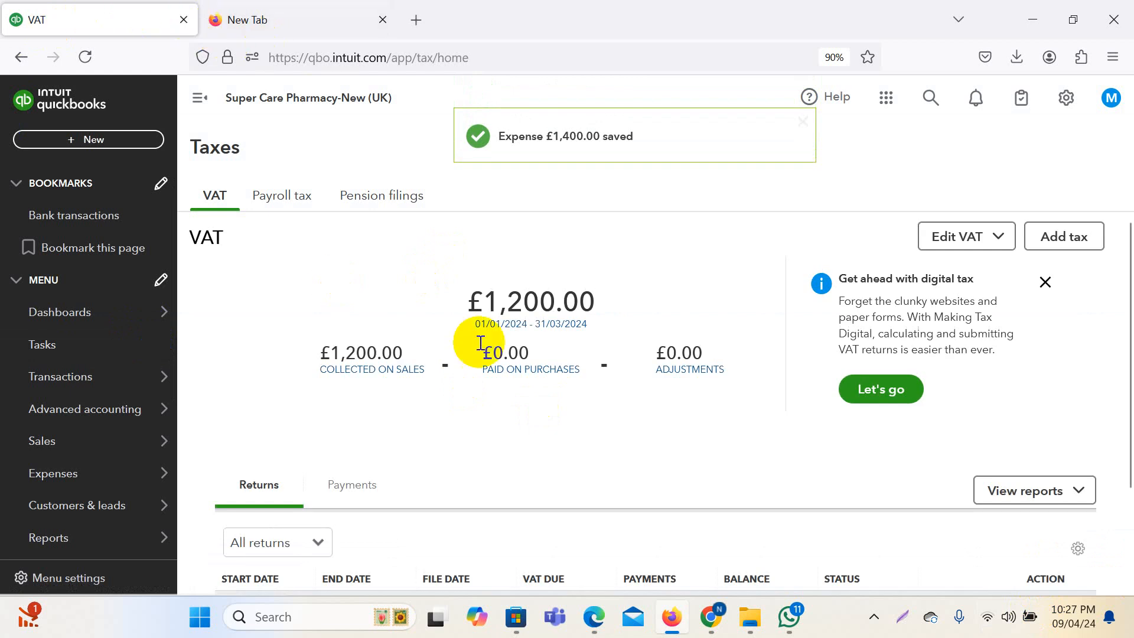
Reload the VAT page and check the 01/01/2024–31/03/2024 return now at £966.67.
{"action": "left_click", "coordinate": [85, 58]}
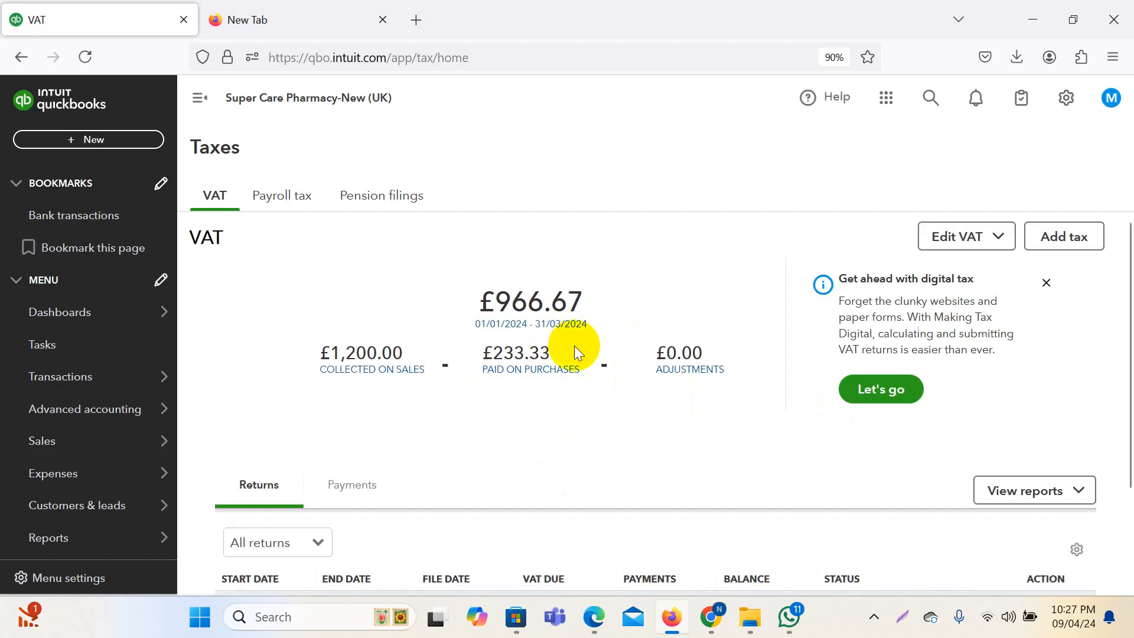
{"action": "left_click_drag", "start_coordinate": [471, 323], "coordinate": [609, 320]}
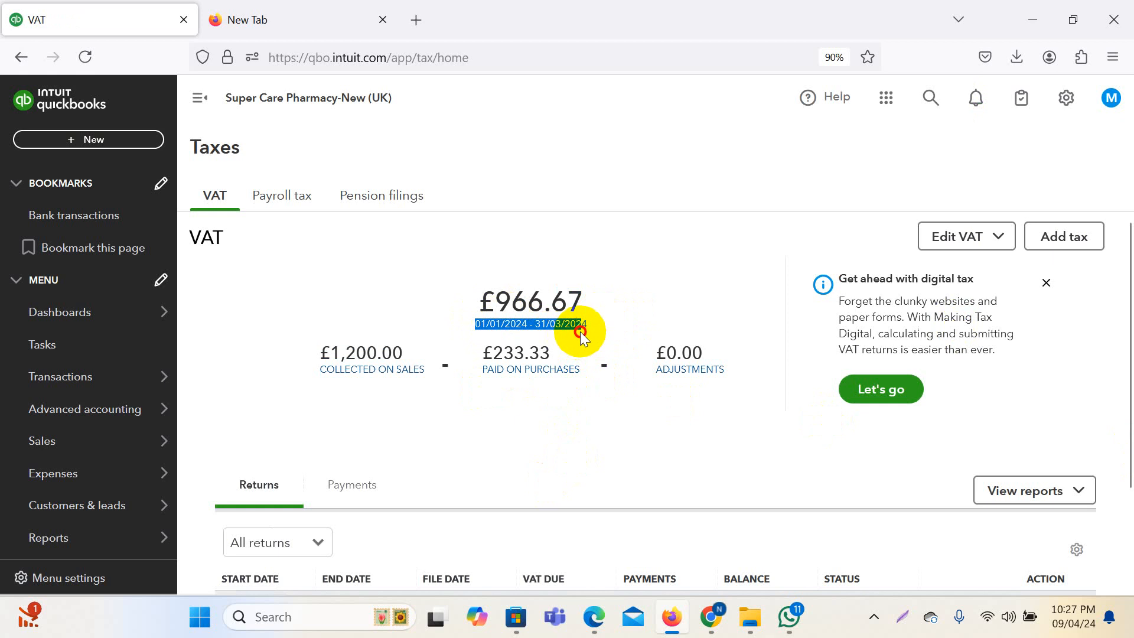
{"action": "left_click", "coordinate": [582, 438]}
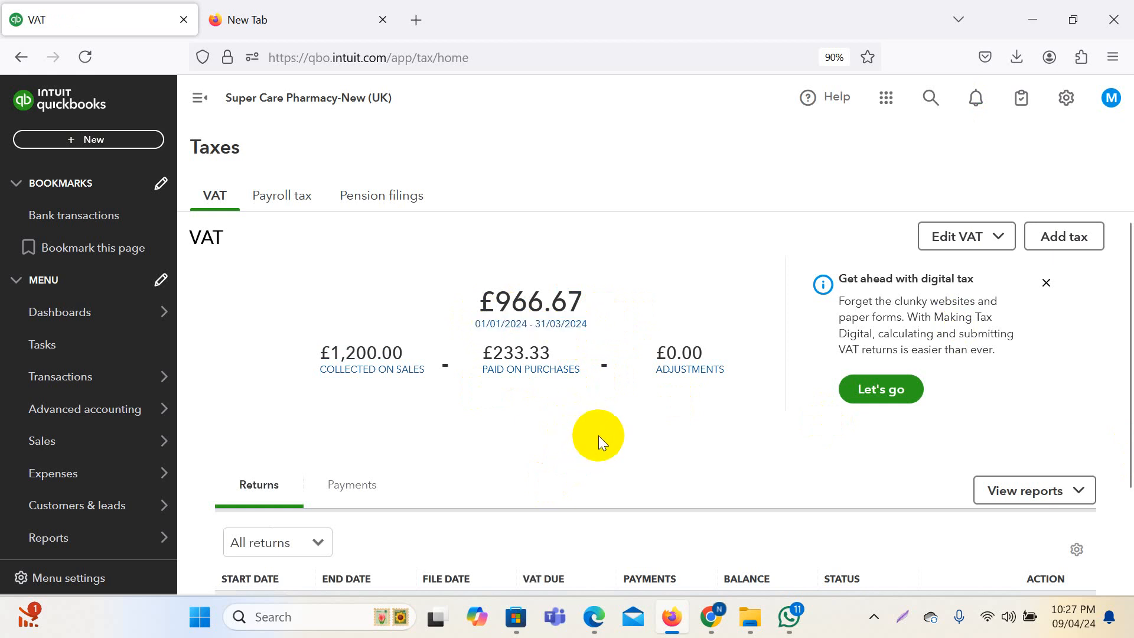
{"action": "scroll", "coordinate": [598, 437], "scroll_direction": "down", "scroll_amount": 2}
{"action": "scroll", "coordinate": [608, 443], "scroll_direction": "up", "scroll_amount": 2}
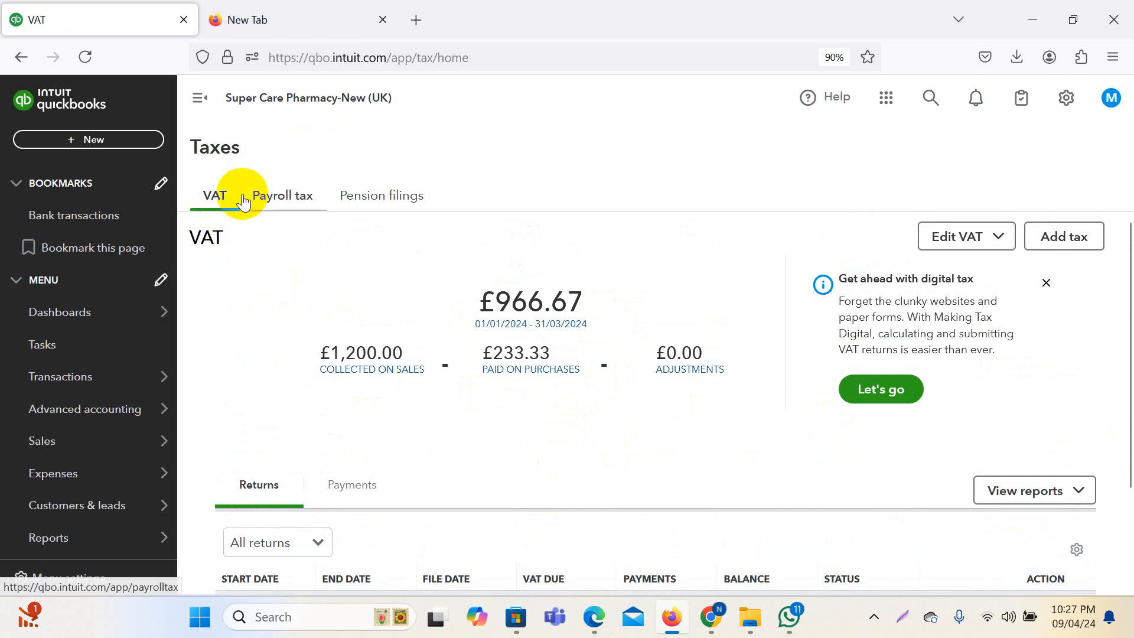
{"action": "scroll", "coordinate": [689, 380], "scroll_direction": "down", "scroll_amount": 2}
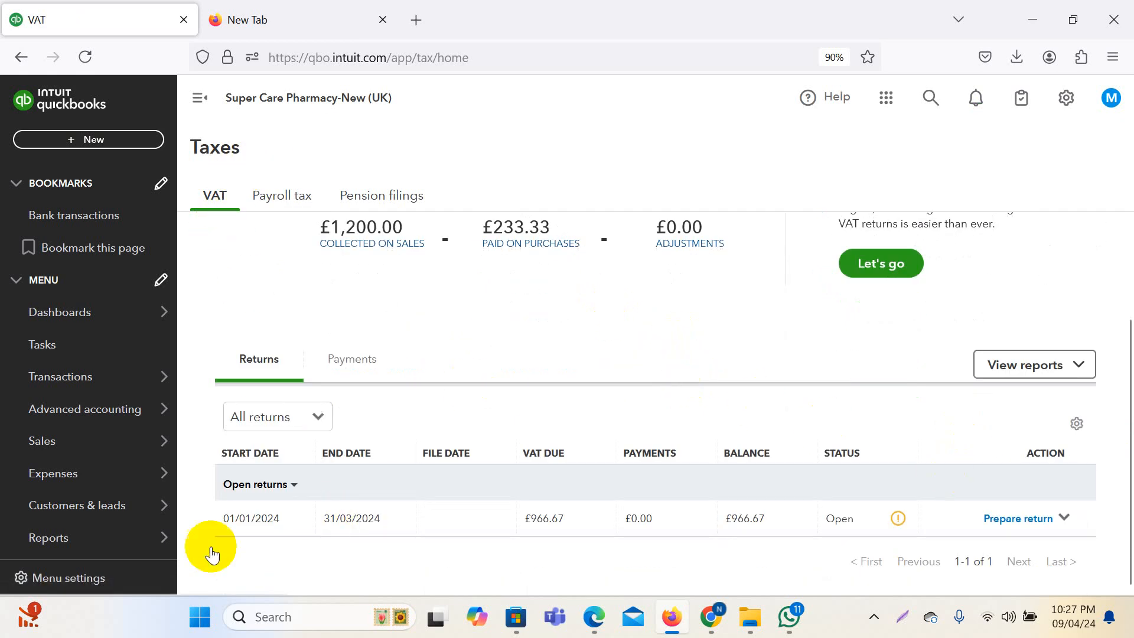
{"action": "scroll", "coordinate": [614, 388], "scroll_direction": "up", "scroll_amount": 2}
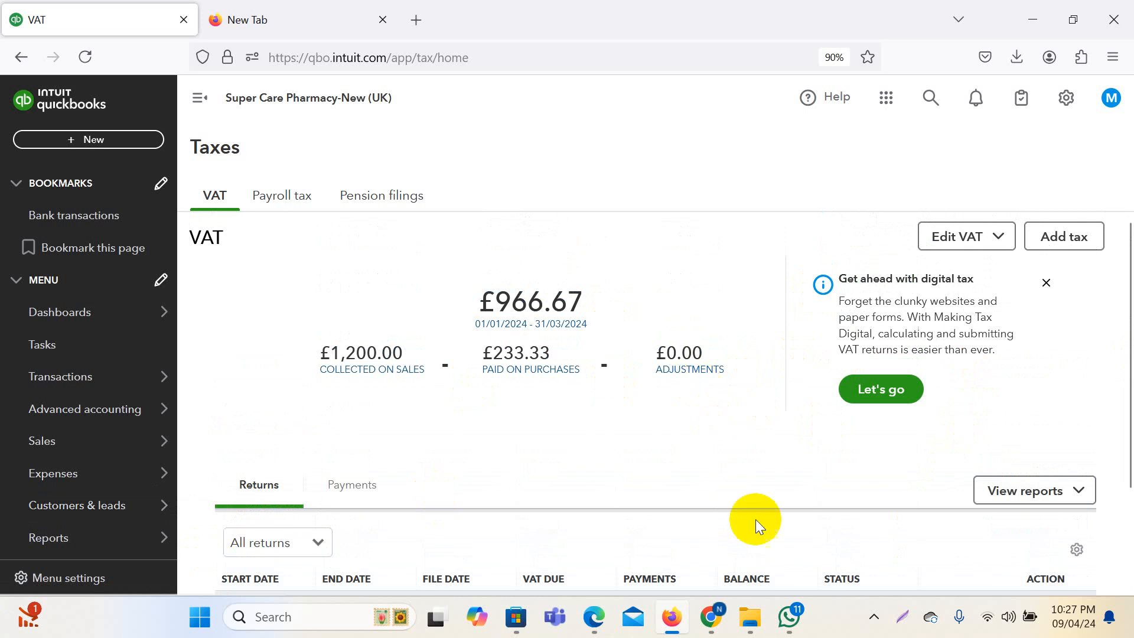
Duplicate the VAT page into a new browser tab and switch to it.
{"action": "right_click", "coordinate": [117, 19]}
{"action": "left_click", "coordinate": [157, 151]}
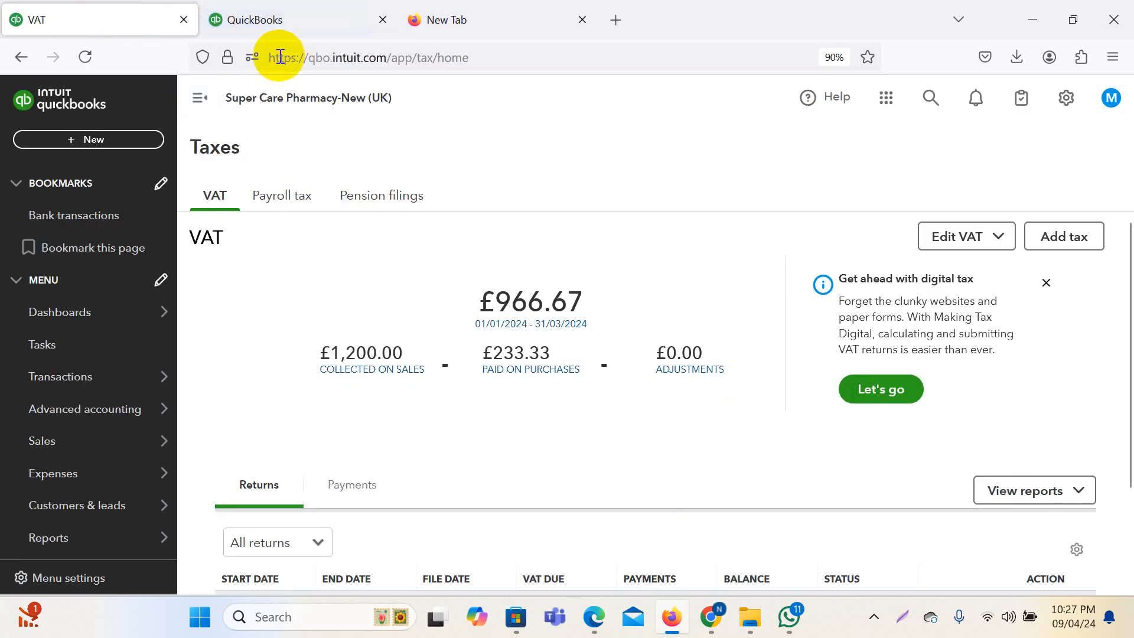
{"action": "left_click", "coordinate": [281, 18]}
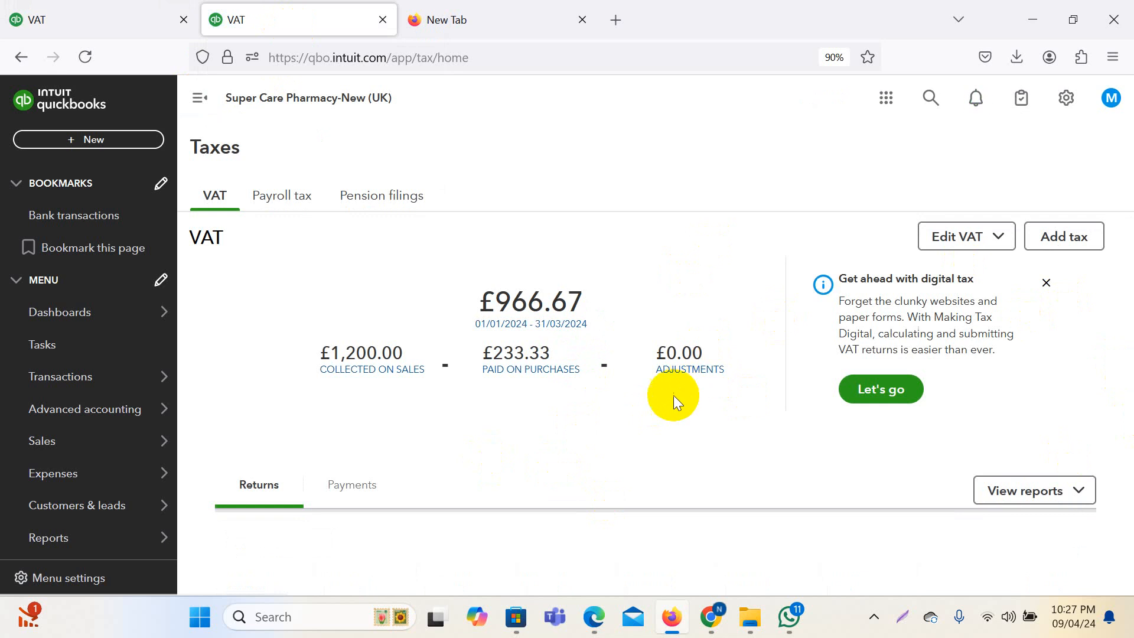
{"action": "scroll", "coordinate": [74, 472], "scroll_direction": "down", "scroll_amount": 2}
Go to Reports and restore the browser zoom to 100%.
{"action": "left_click", "coordinate": [55, 458]}
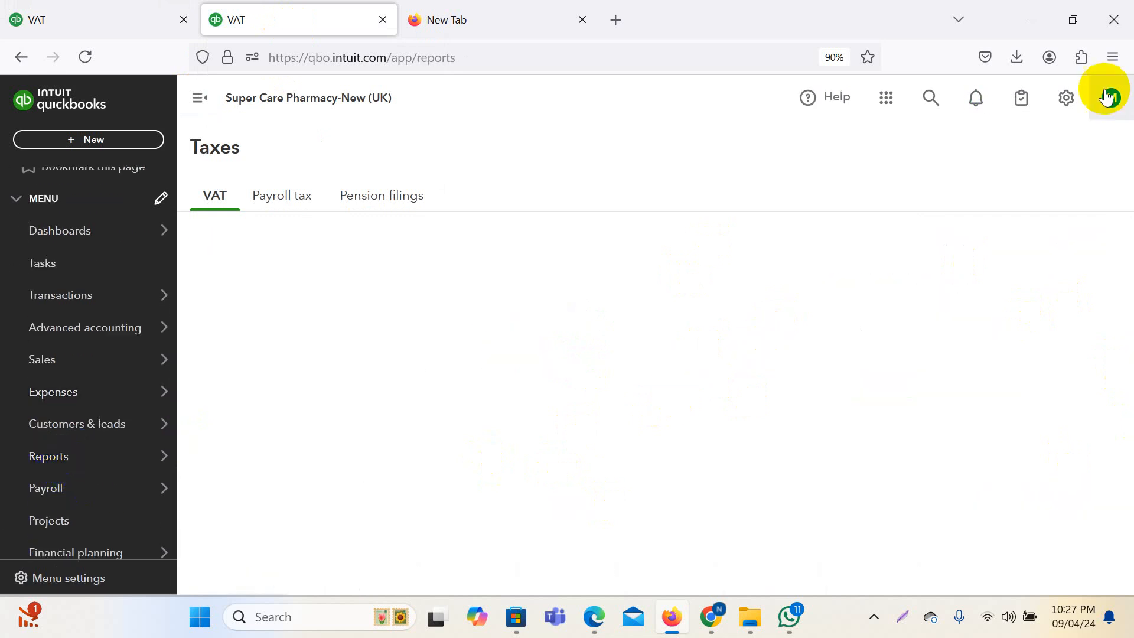
{"action": "left_click", "coordinate": [1114, 57]}
{"action": "left_click", "coordinate": [1078, 480]}
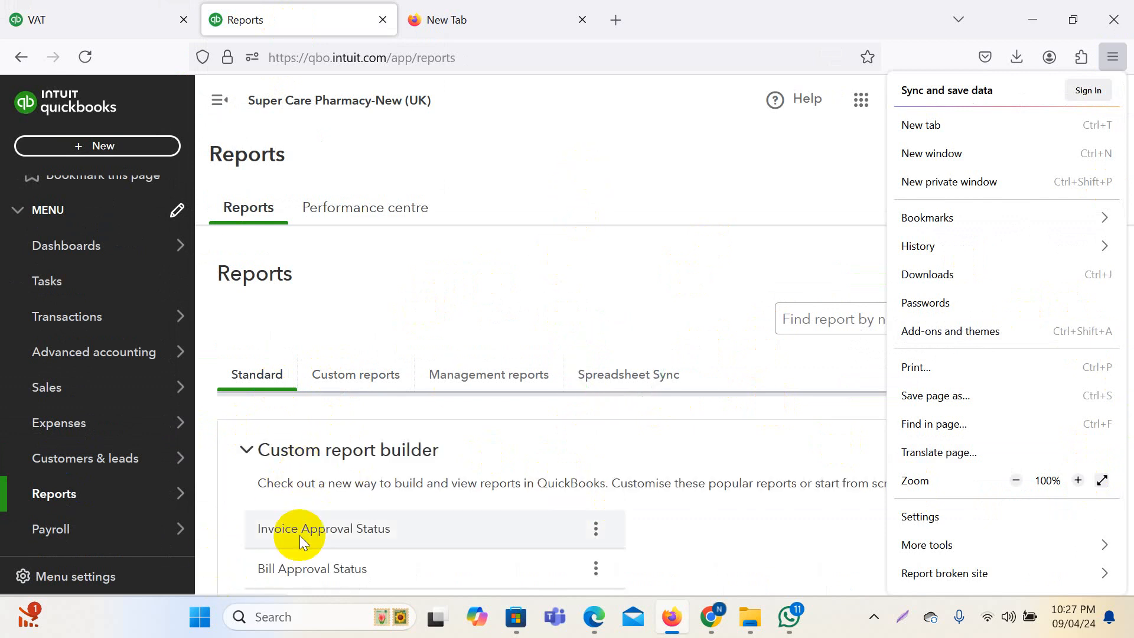
{"action": "scroll", "coordinate": [346, 498], "scroll_direction": "down", "scroll_amount": 5}
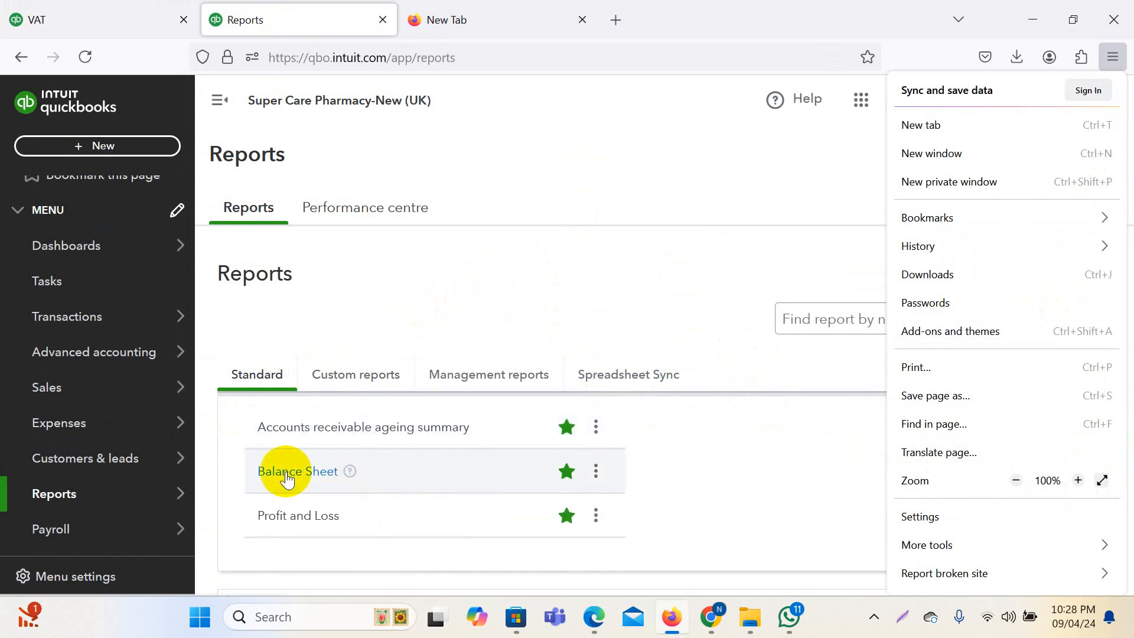
Run the Balance Sheet report for All Dates.
{"action": "left_click", "coordinate": [283, 499]}
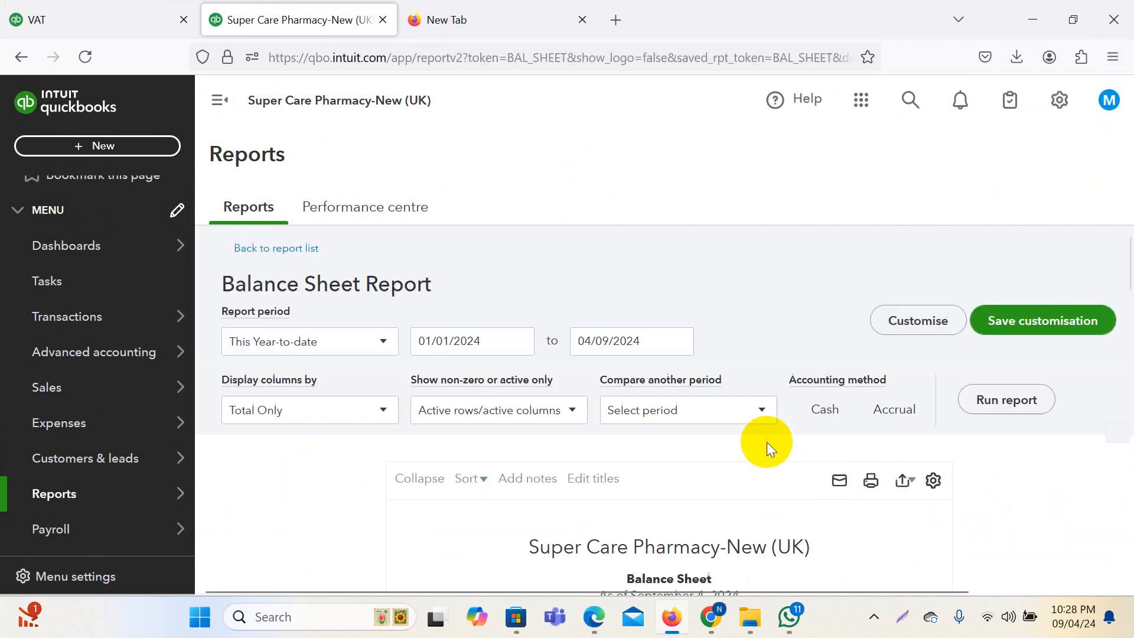
{"action": "left_click", "coordinate": [372, 346]}
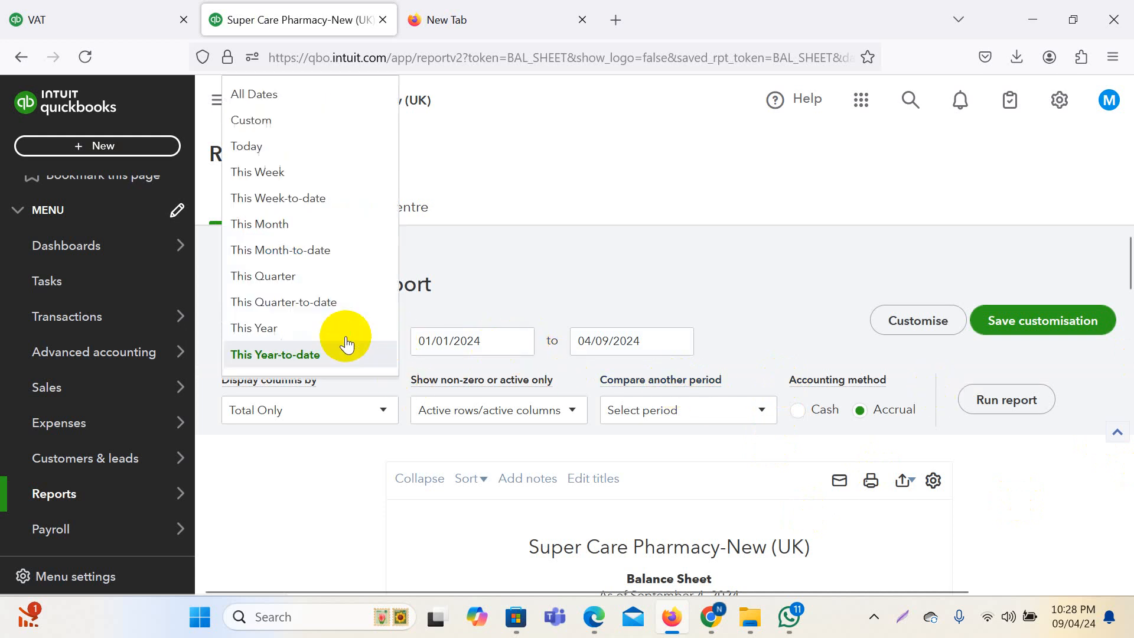
{"action": "left_click", "coordinate": [274, 98]}
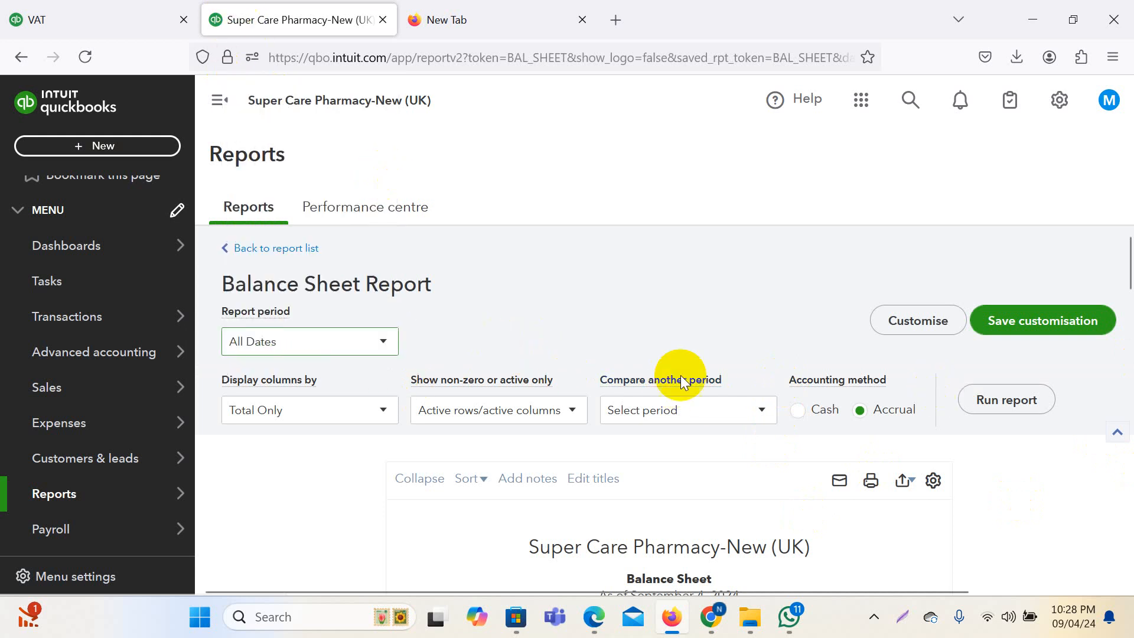
{"action": "left_click", "coordinate": [1010, 399]}
{"action": "scroll", "coordinate": [962, 462], "scroll_direction": "down", "scroll_amount": 6}
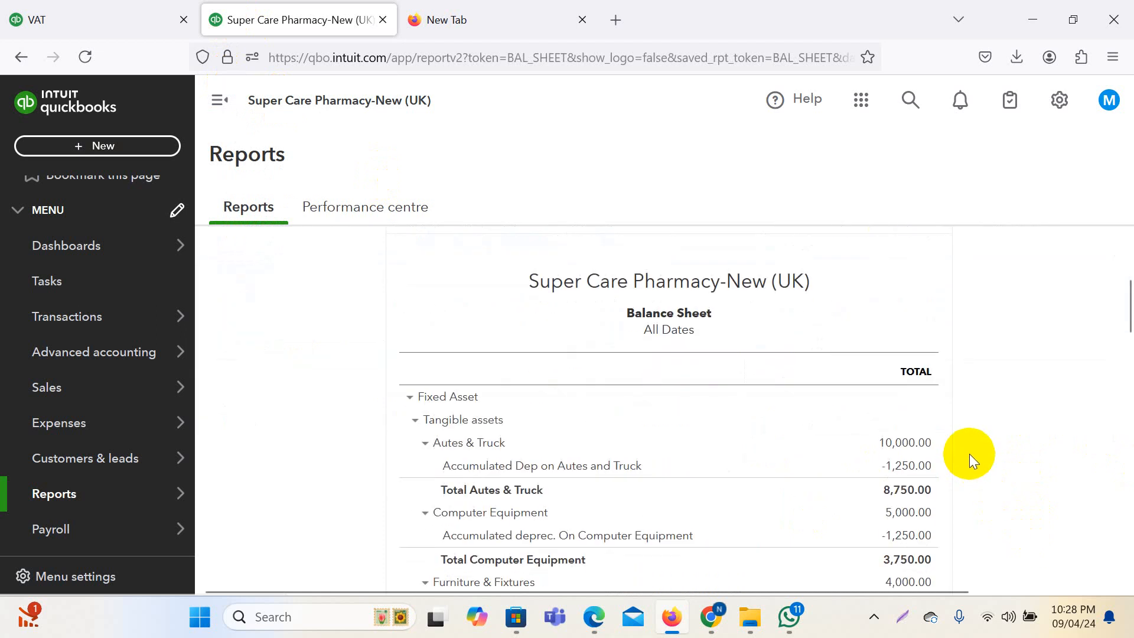
{"action": "scroll", "coordinate": [972, 450], "scroll_direction": "down", "scroll_amount": 20}
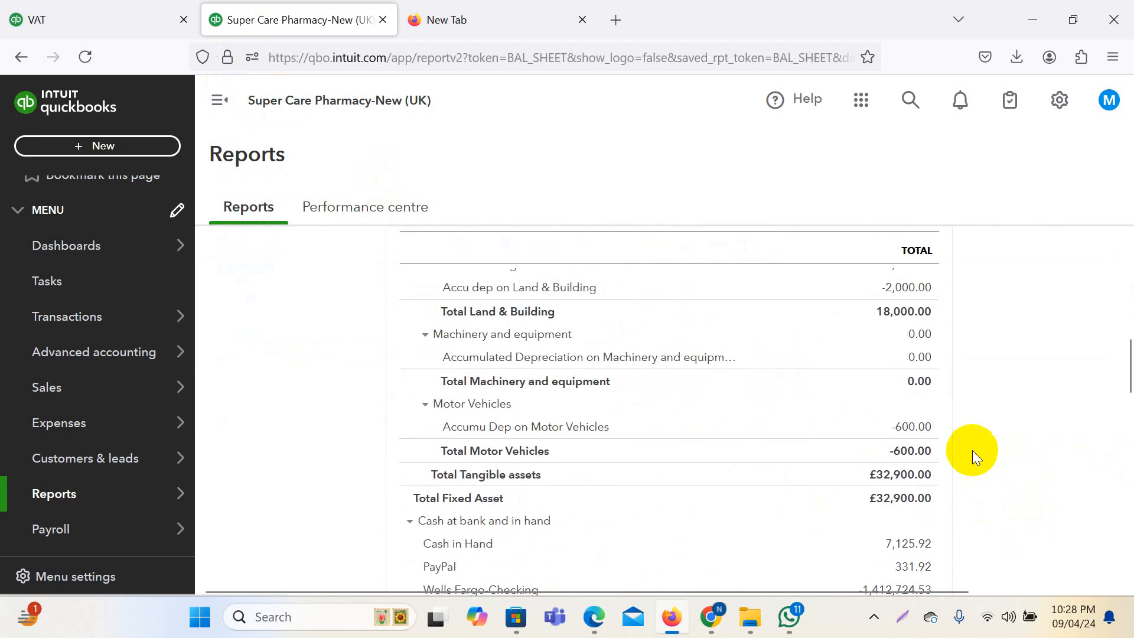
{"action": "scroll", "coordinate": [973, 451], "scroll_direction": "down", "scroll_amount": 5}
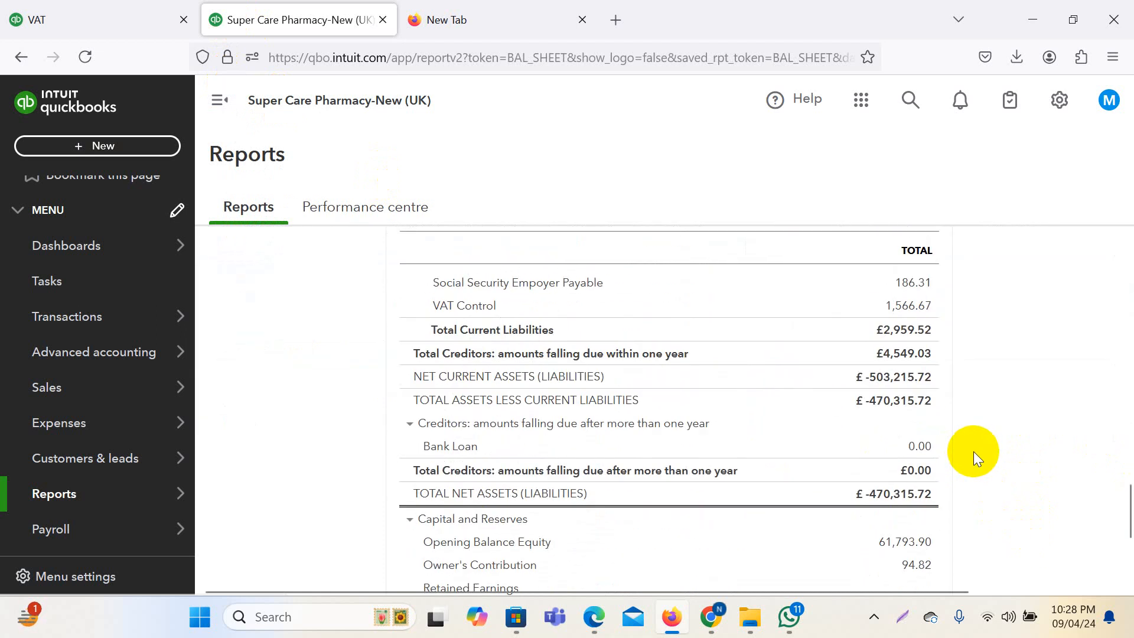
{"action": "scroll", "coordinate": [731, 462], "scroll_direction": "up", "scroll_amount": 3}
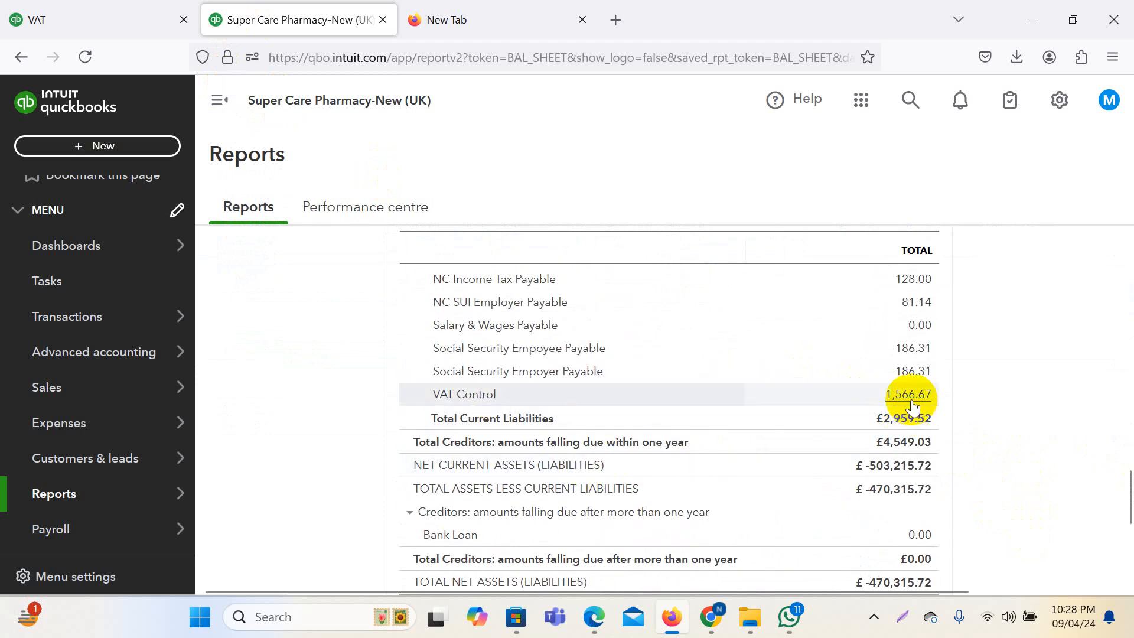
Compare the 966.67 VAT due, then drill into the 1,566.67 VAT Control balance.
{"action": "left_click", "coordinate": [114, 23]}
{"action": "left_click_drag", "start_coordinate": [517, 328], "coordinate": [610, 328]}
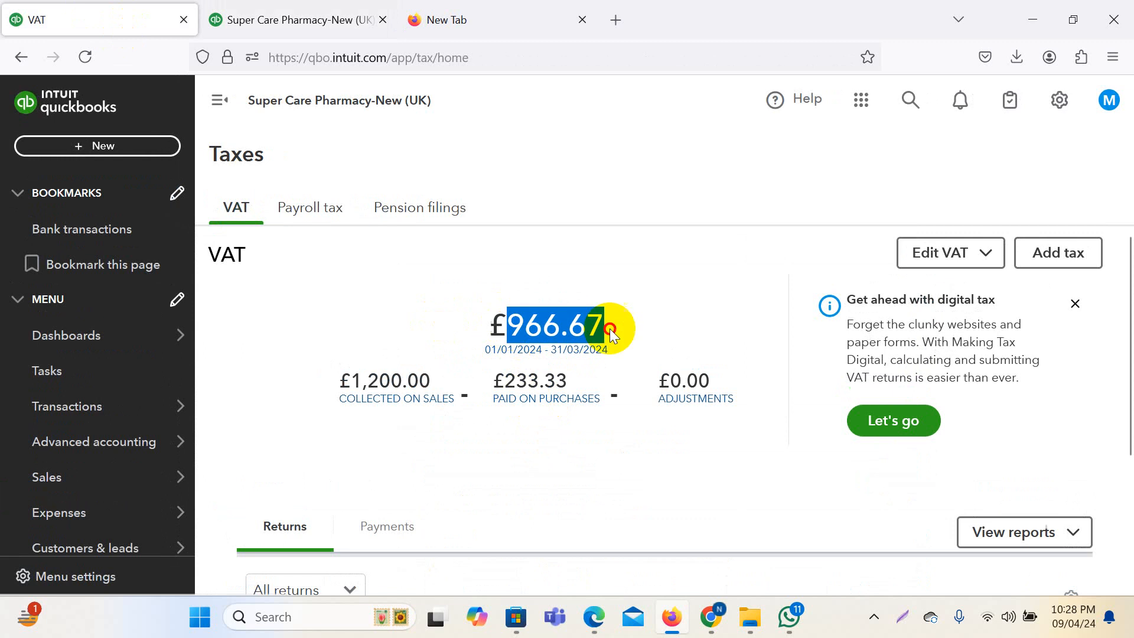
{"action": "left_click", "coordinate": [295, 17]}
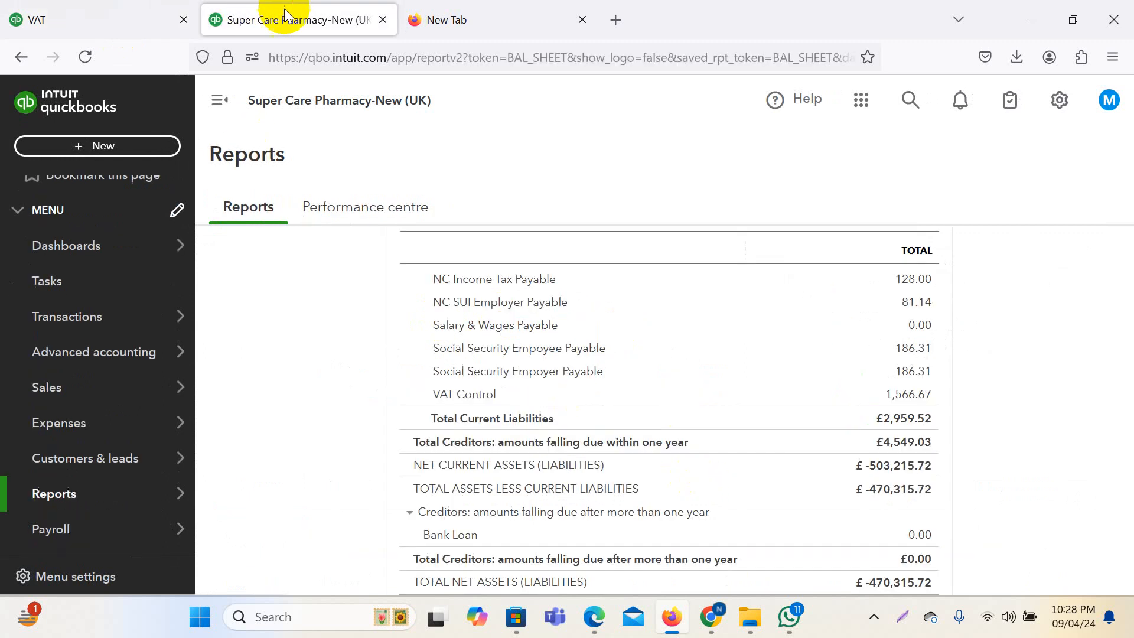
{"action": "left_click", "coordinate": [904, 397]}
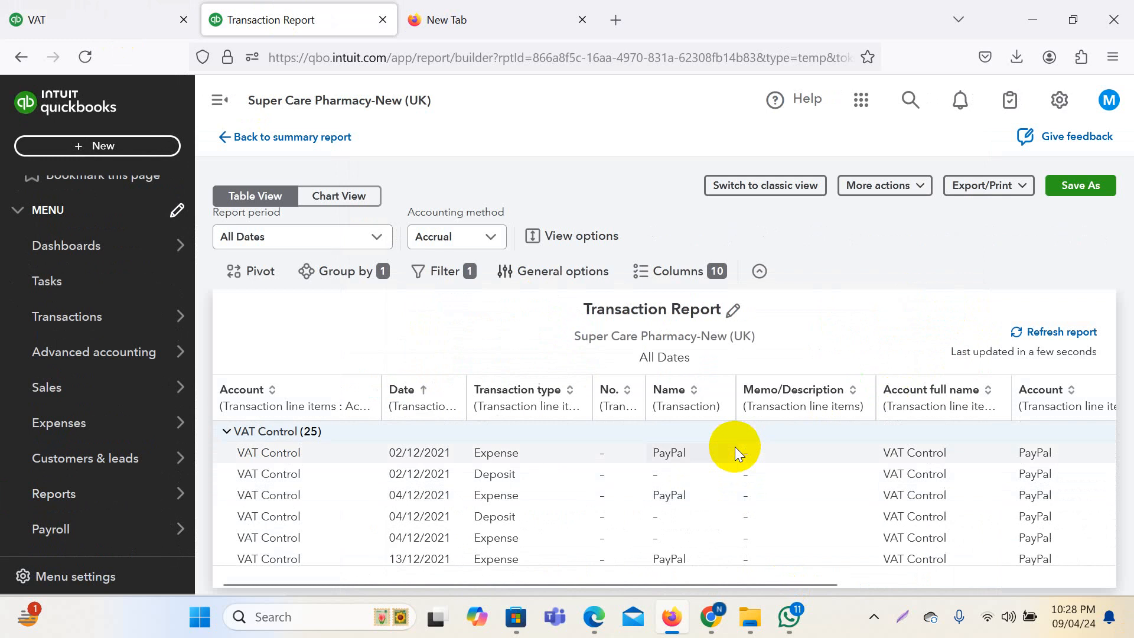
{"action": "left_click_drag", "start_coordinate": [785, 583], "coordinate": [653, 563]}
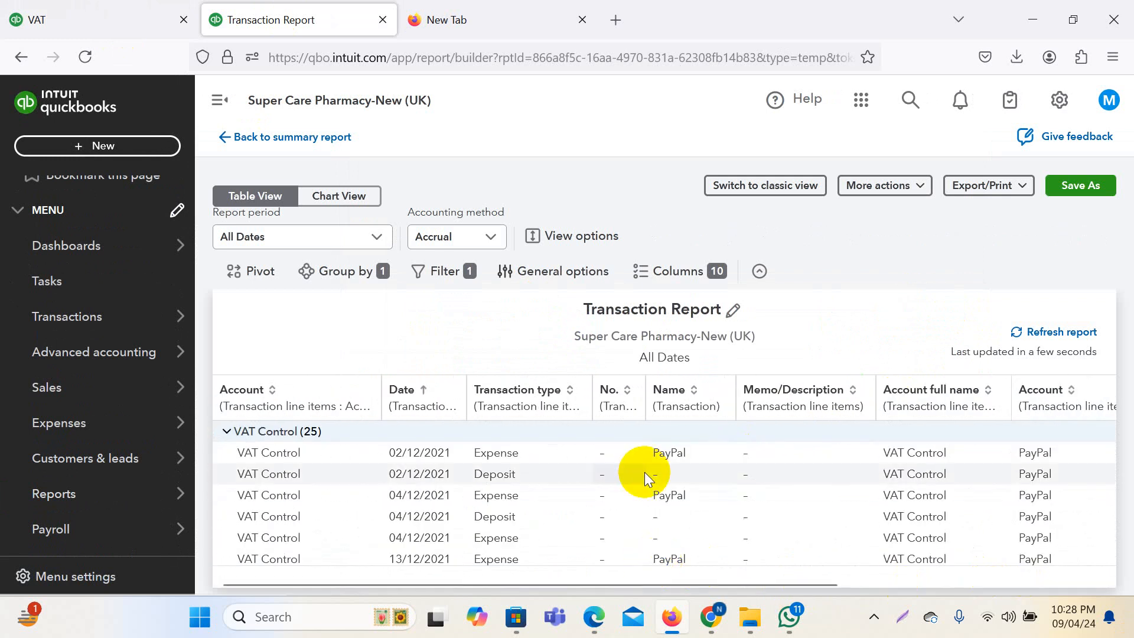
{"action": "scroll", "coordinate": [644, 473], "scroll_direction": "down", "scroll_amount": 10}
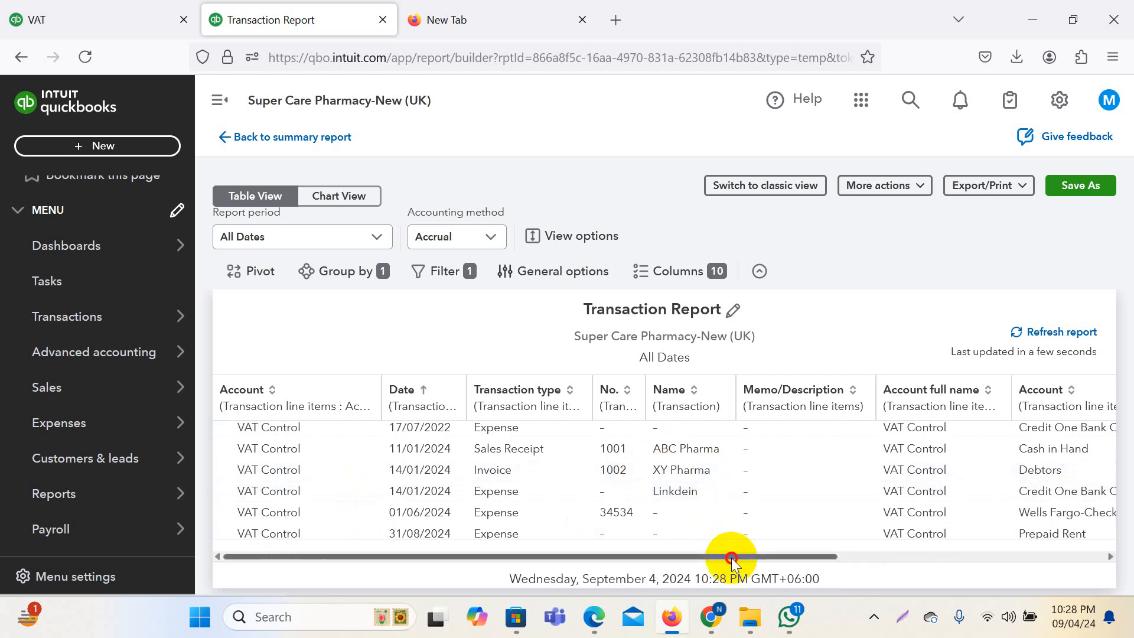
{"action": "left_click_drag", "start_coordinate": [733, 555], "coordinate": [1020, 555]}
{"action": "scroll", "coordinate": [1033, 471], "scroll_direction": "down", "scroll_amount": 1}
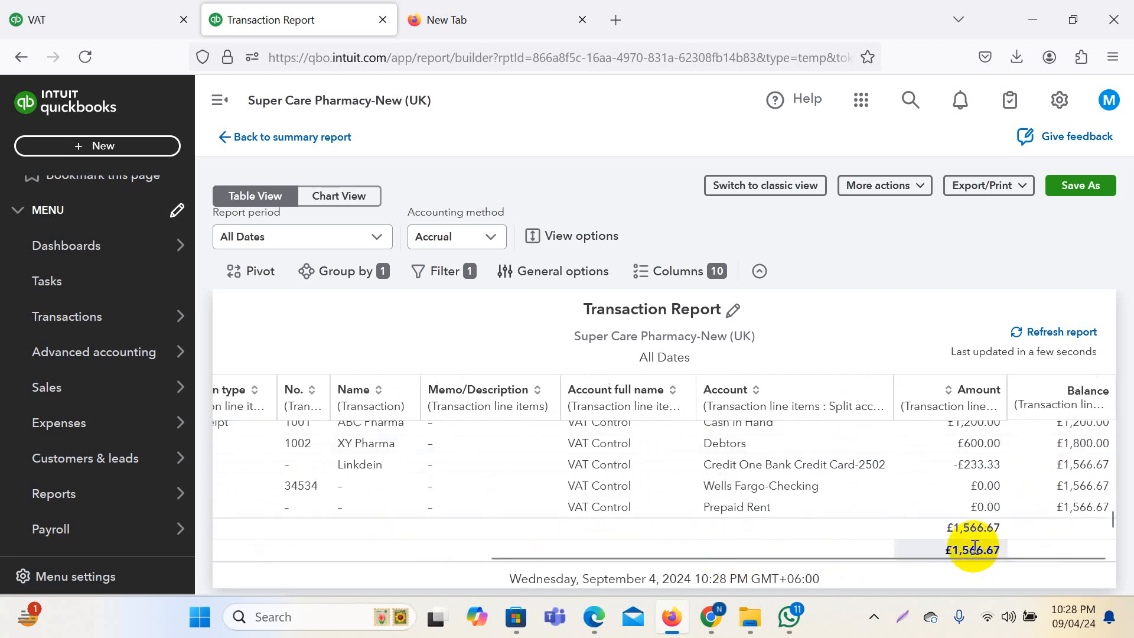
{"action": "scroll", "coordinate": [974, 490], "scroll_direction": "up", "scroll_amount": 3}
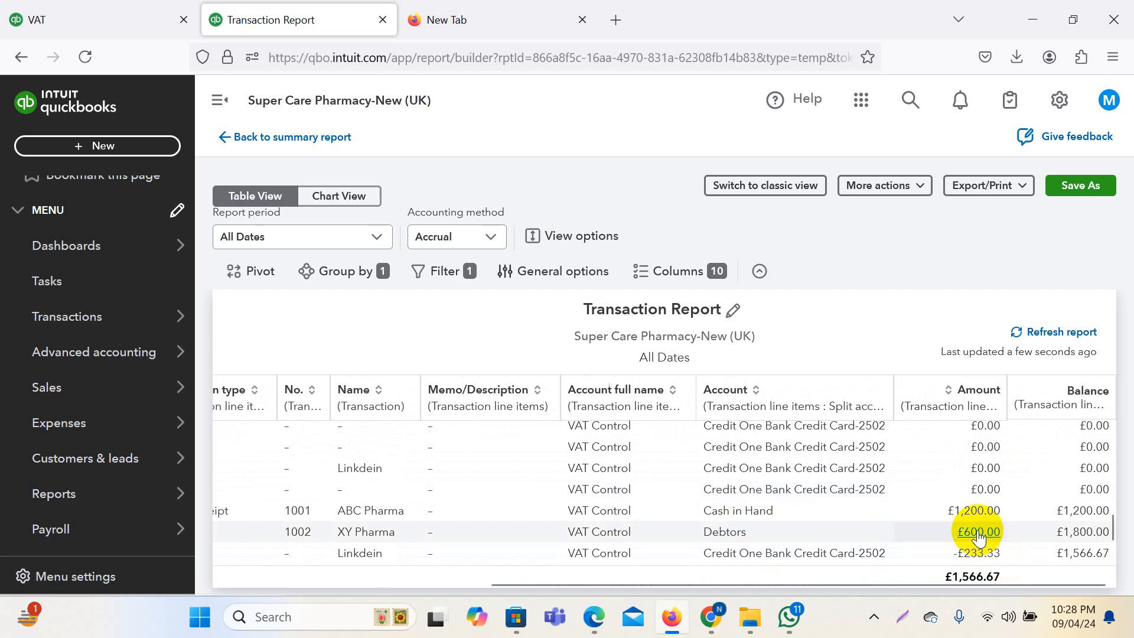
{"action": "scroll", "coordinate": [271, 435], "scroll_direction": "up", "scroll_amount": 5}
{"action": "scroll", "coordinate": [152, 412], "scroll_direction": "up", "scroll_amount": 2}
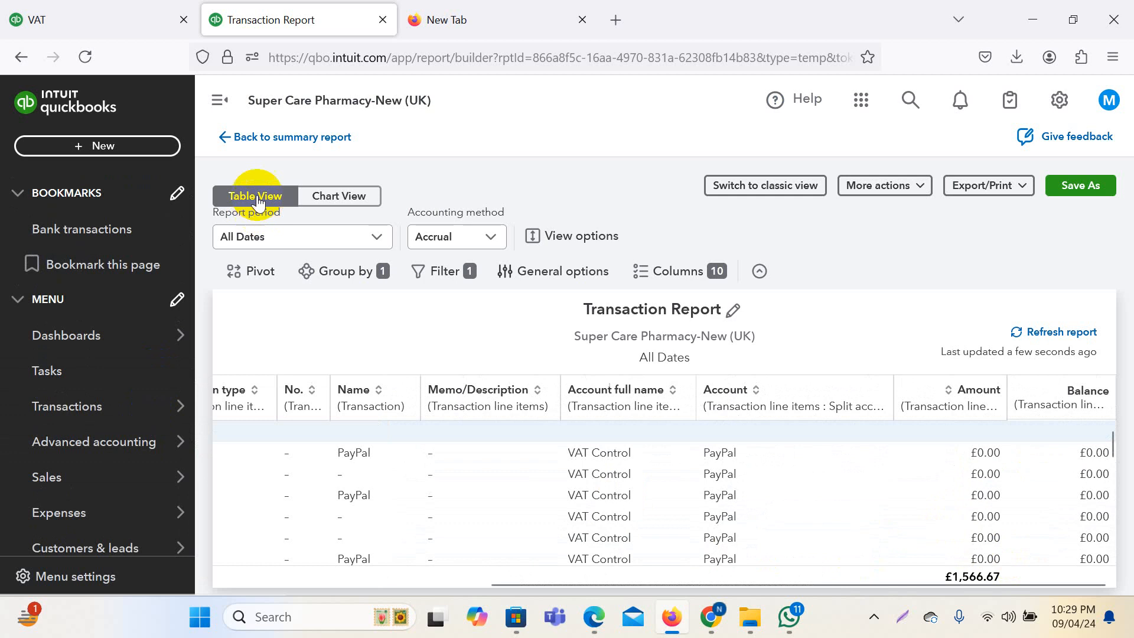
Go back from the VAT Control transactions to the Balance Sheet, then to the report list.
{"action": "left_click", "coordinate": [249, 139]}
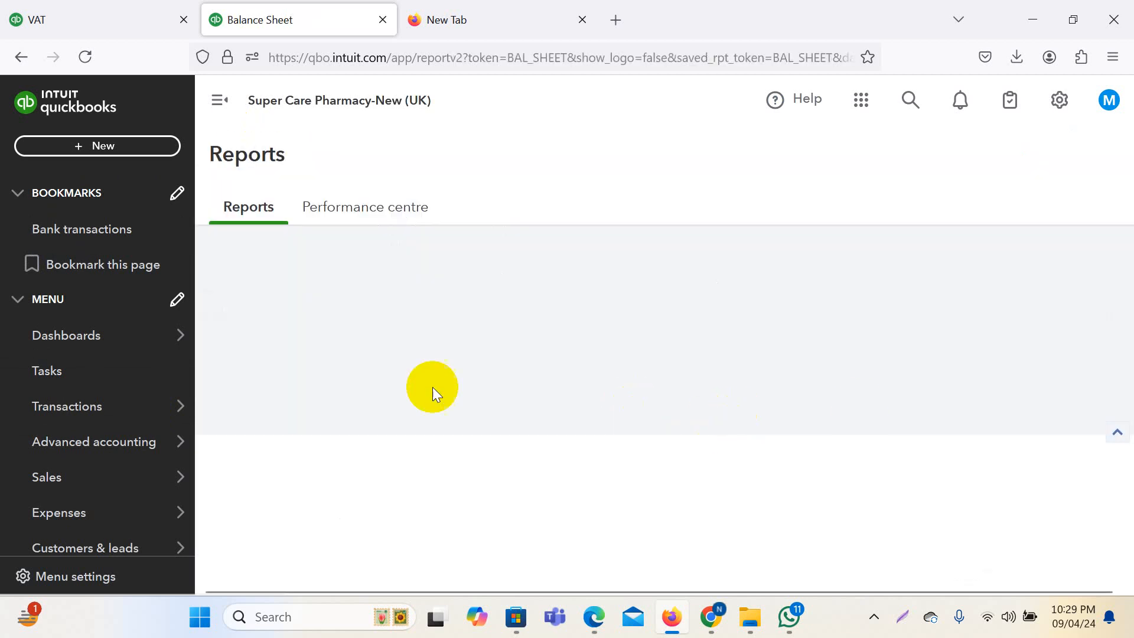
{"action": "scroll", "coordinate": [414, 425], "scroll_direction": "down", "scroll_amount": 10}
{"action": "scroll", "coordinate": [422, 423], "scroll_direction": "up", "scroll_amount": 6}
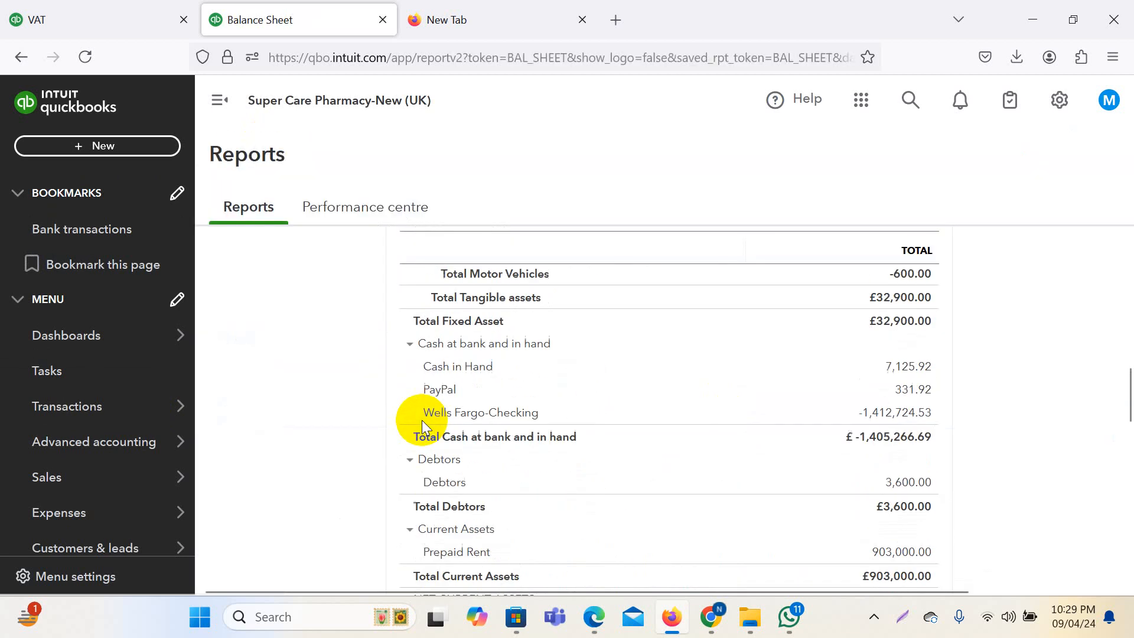
{"action": "scroll", "coordinate": [422, 424], "scroll_direction": "up", "scroll_amount": 4}
{"action": "scroll", "coordinate": [423, 423], "scroll_direction": "down", "scroll_amount": 3}
{"action": "scroll", "coordinate": [354, 355], "scroll_direction": "up", "scroll_amount": 10}
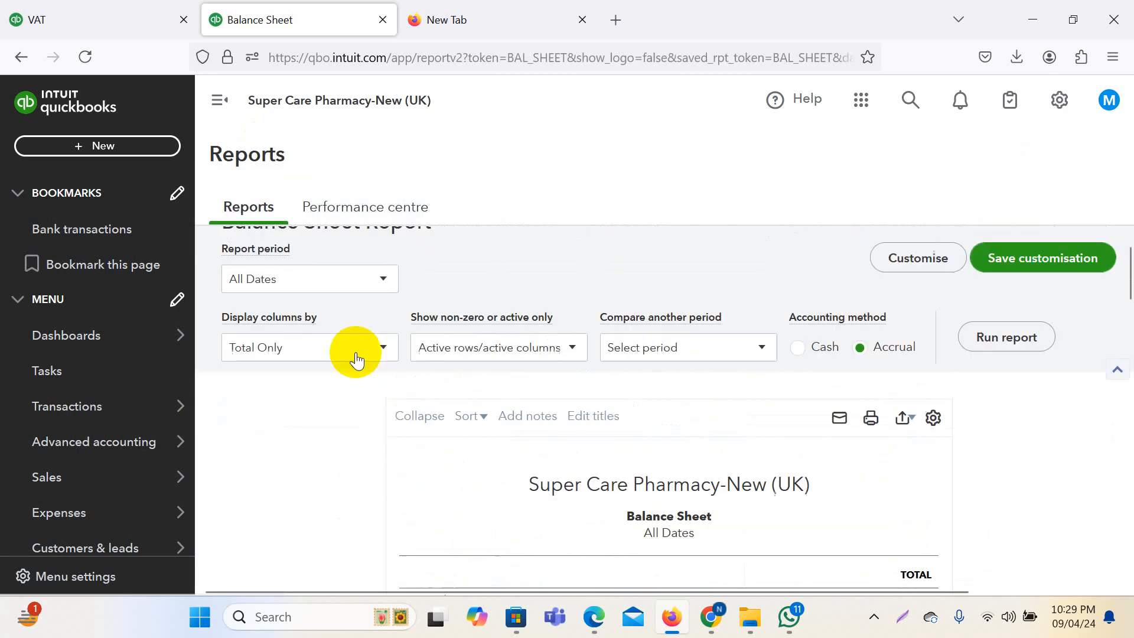
{"action": "left_click", "coordinate": [271, 250]}
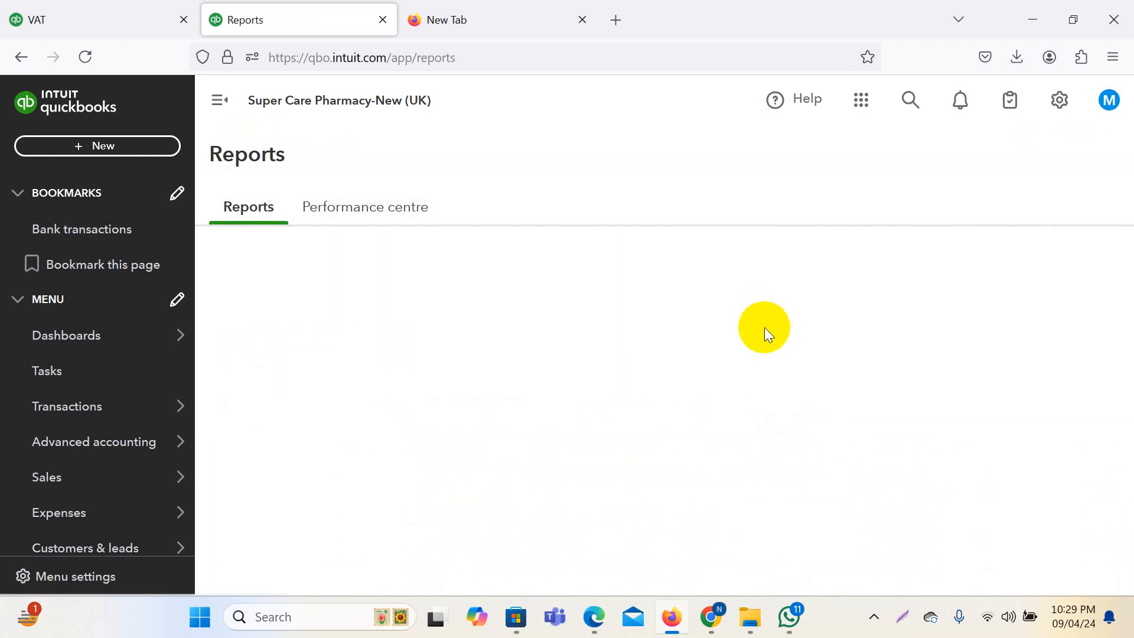
Search the reports for 'VAT' and open the VAT Liability Report.
{"action": "left_click", "coordinate": [816, 319]}
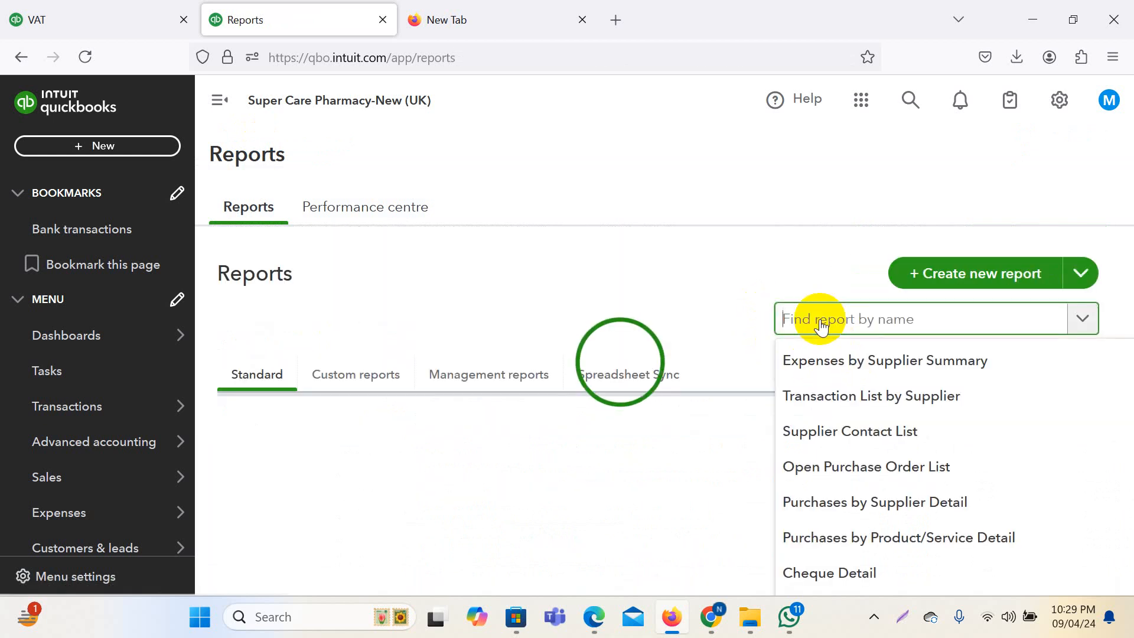
{"action": "type", "text": "VAT"}
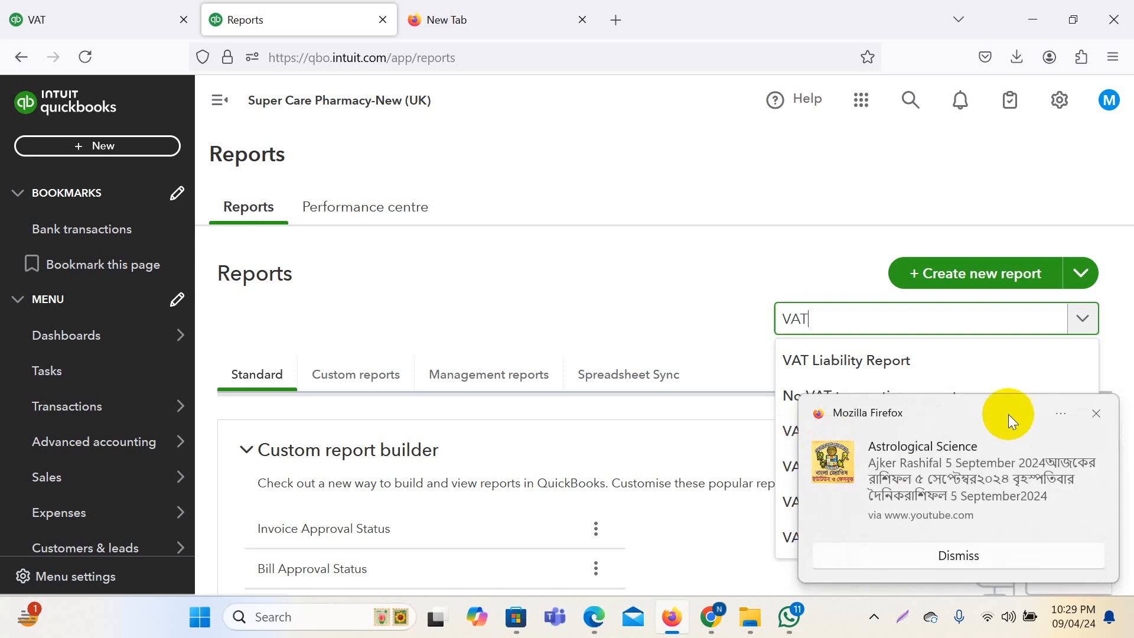
{"action": "left_click", "coordinate": [1109, 412]}
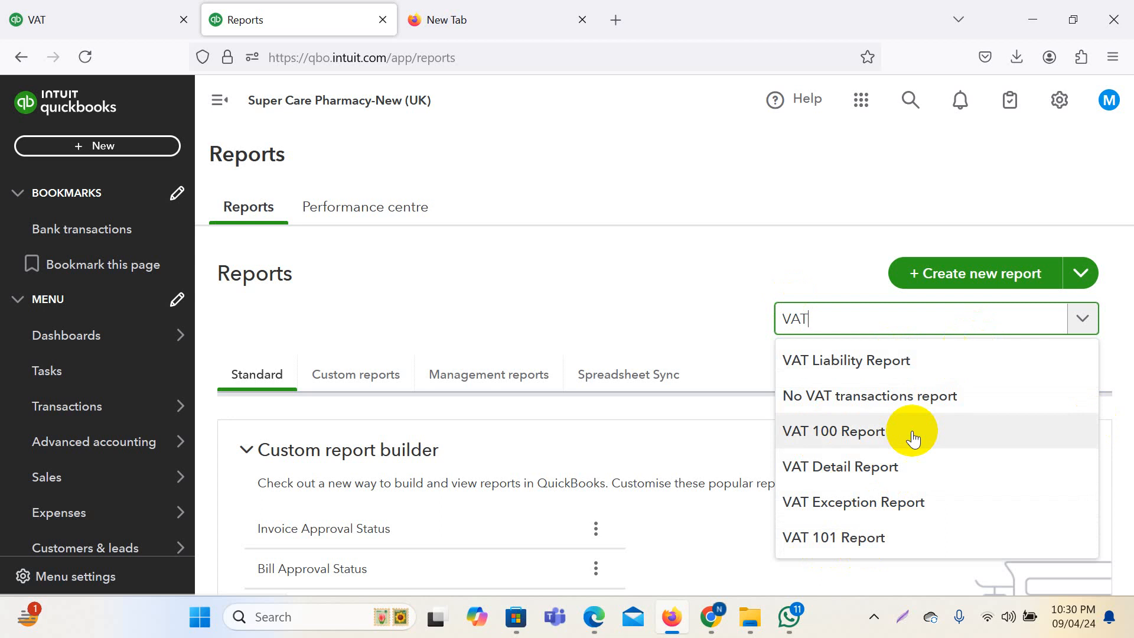
{"action": "left_click", "coordinate": [833, 365]}
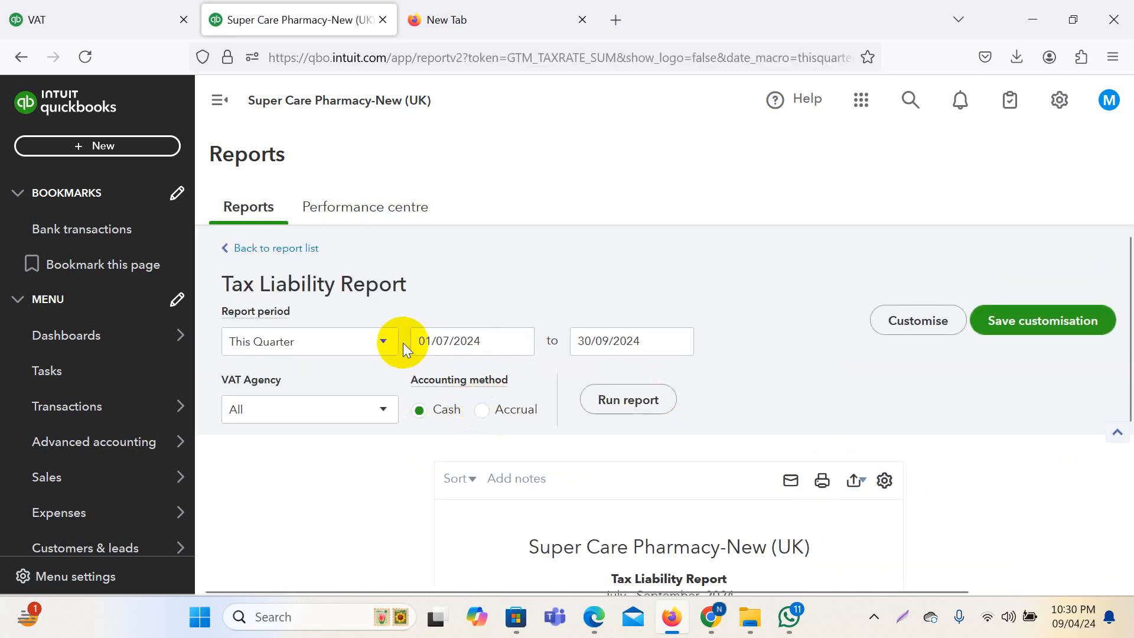
Switch the Tax Liability Report period to Custom with start date 01/01/2024.
{"action": "left_click", "coordinate": [385, 341]}
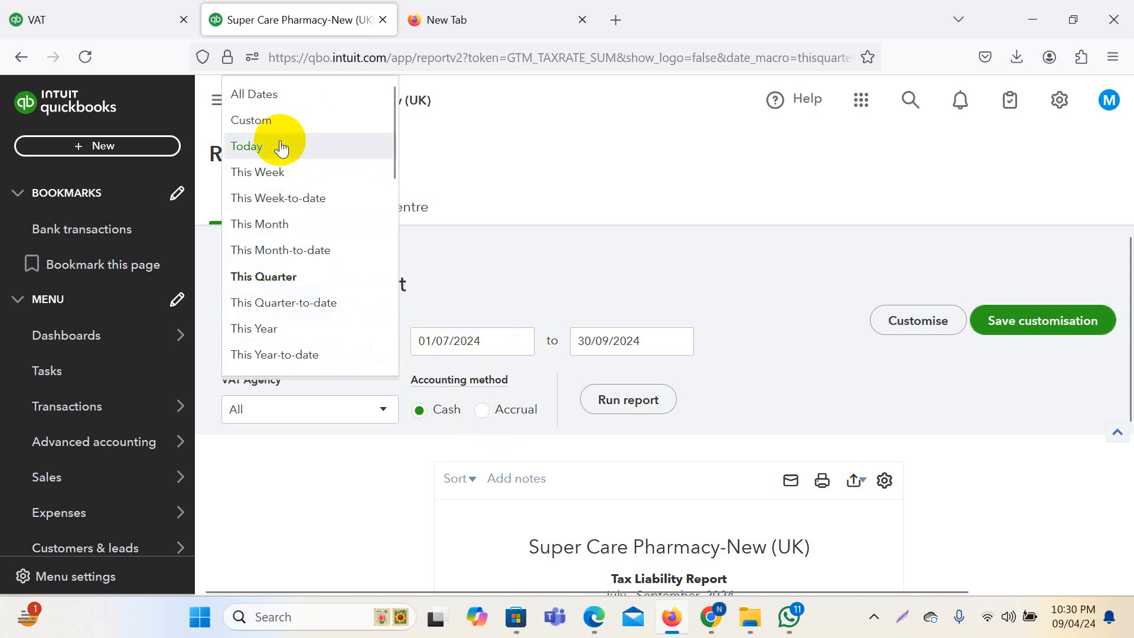
{"action": "scroll", "coordinate": [295, 332], "scroll_direction": "down", "scroll_amount": 3}
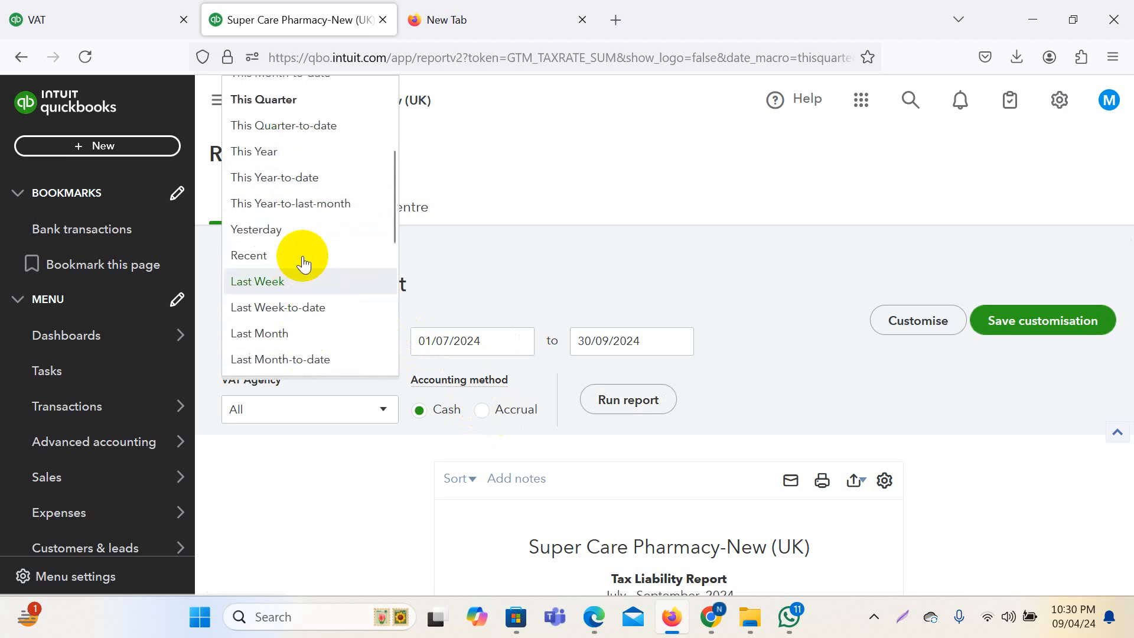
{"action": "scroll", "coordinate": [309, 283], "scroll_direction": "down", "scroll_amount": 5}
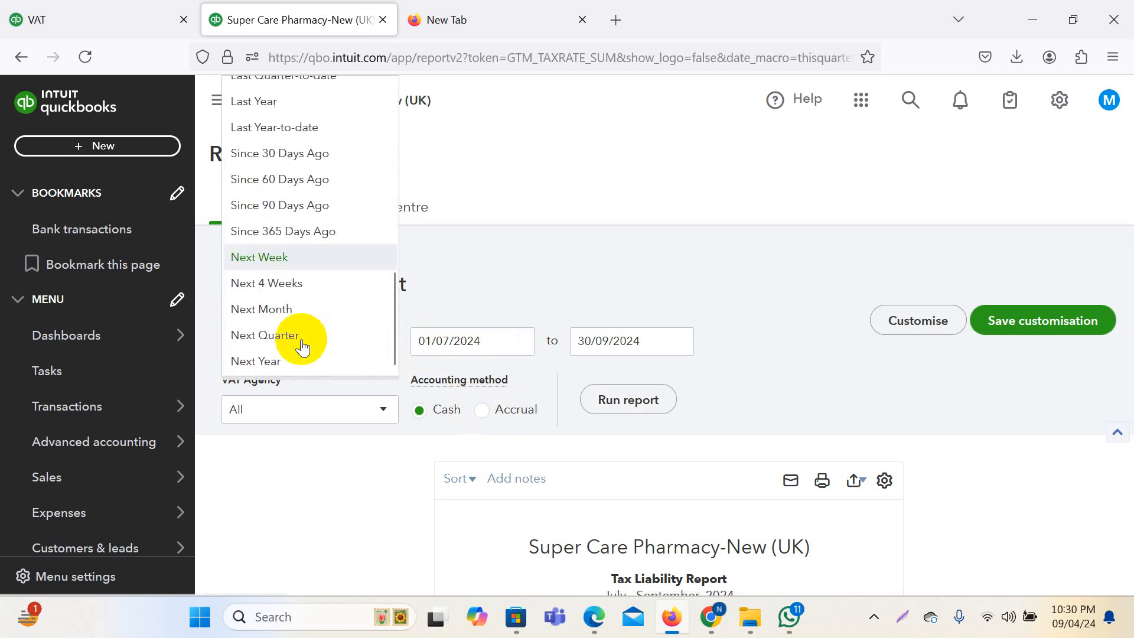
{"action": "scroll", "coordinate": [321, 275], "scroll_direction": "up", "scroll_amount": 8}
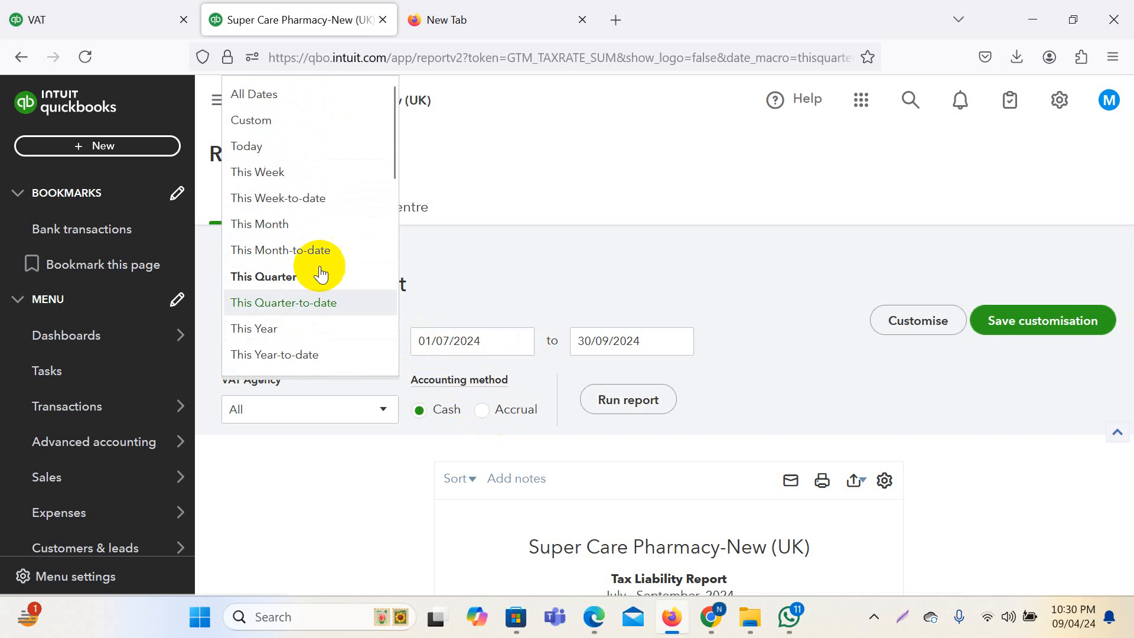
{"action": "left_click", "coordinate": [276, 118]}
{"action": "left_click", "coordinate": [524, 347]}
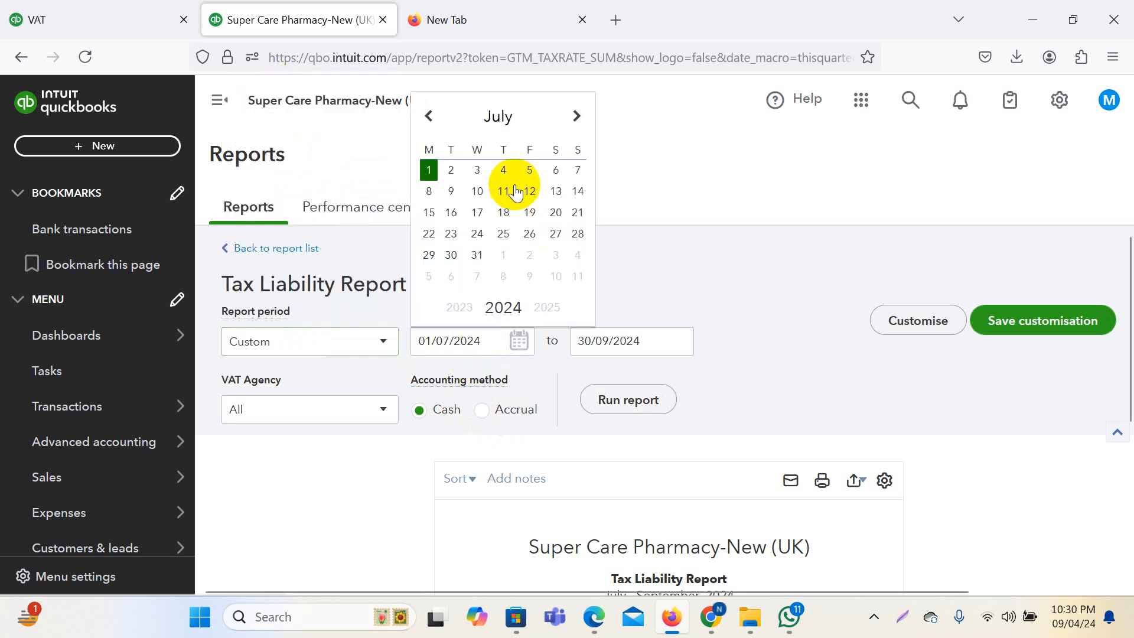
{"action": "left_click", "coordinate": [430, 117]}
{"action": "left_click", "coordinate": [430, 117]}
{"action": "left_click", "coordinate": [430, 117]}
{"action": "left_click", "coordinate": [430, 117]}
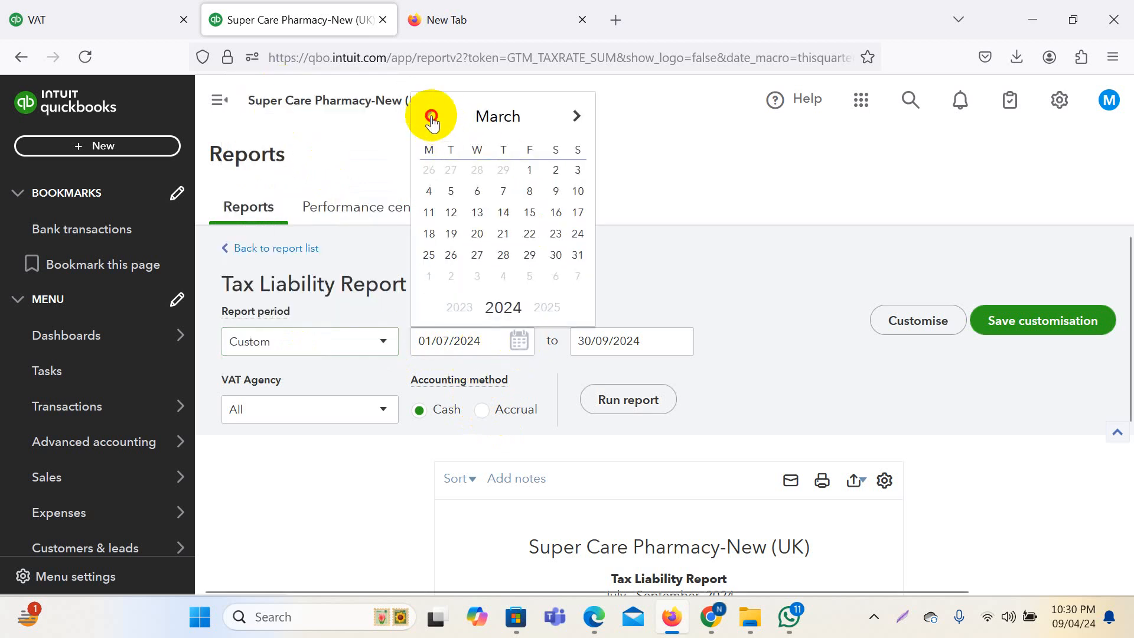
{"action": "left_click", "coordinate": [430, 117]}
{"action": "left_click", "coordinate": [430, 117]}
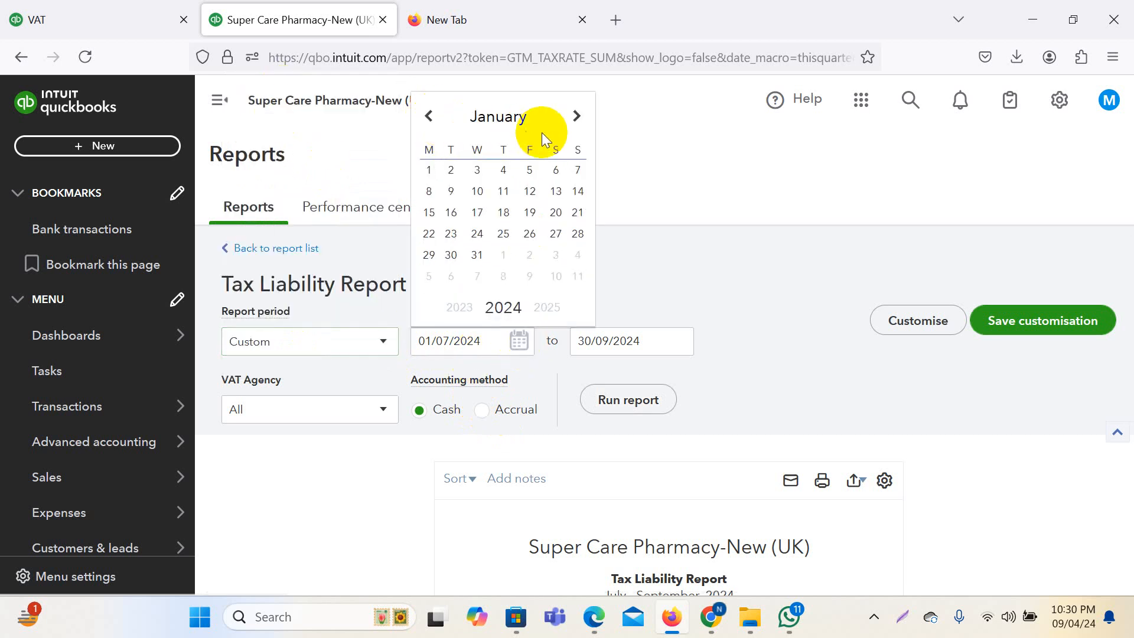
{"action": "left_click", "coordinate": [429, 170]}
Set the end date to 31/03/2024 and run the report.
{"action": "left_click", "coordinate": [680, 341]}
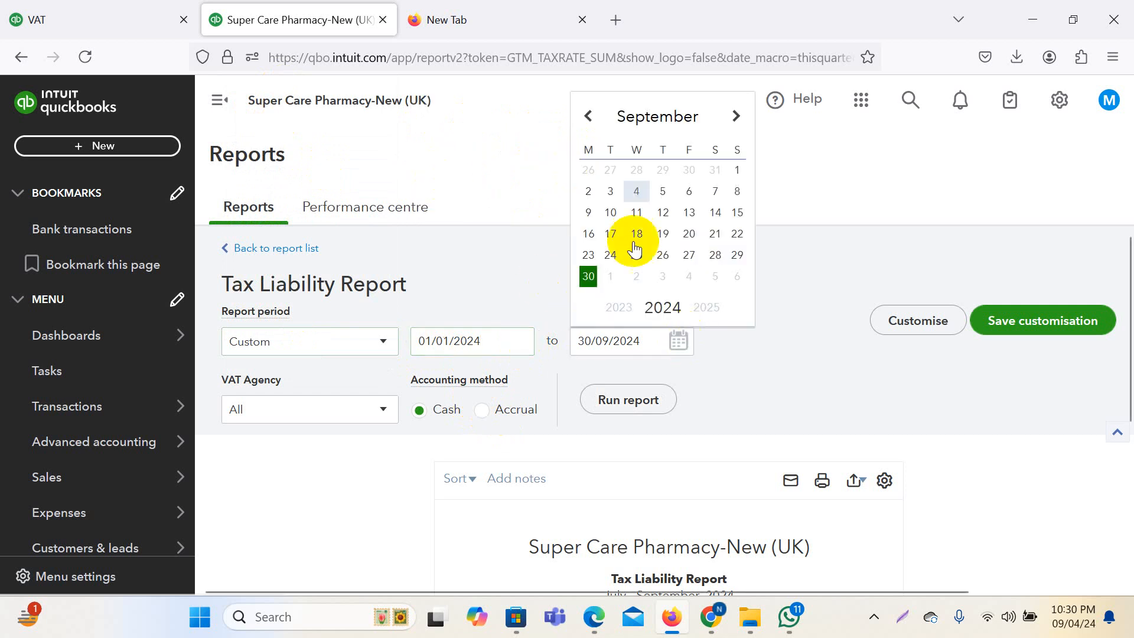
{"action": "left_click", "coordinate": [583, 116]}
{"action": "left_click", "coordinate": [584, 116]}
{"action": "left_click", "coordinate": [584, 116]}
{"action": "left_click", "coordinate": [583, 117]}
{"action": "left_click", "coordinate": [583, 116]}
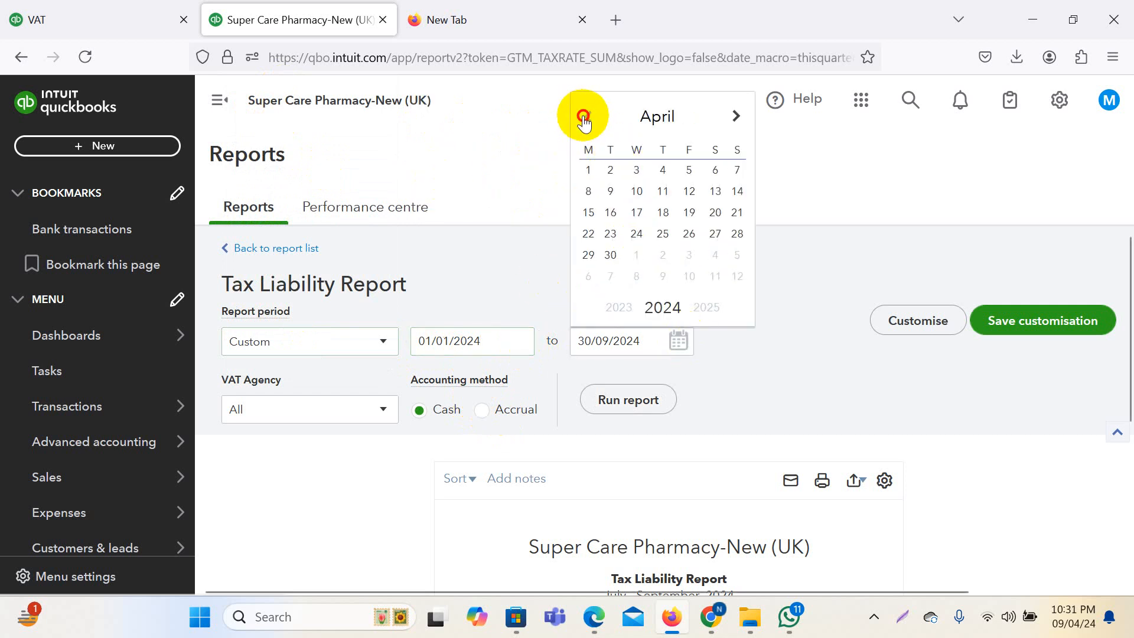
{"action": "left_click", "coordinate": [584, 116]}
{"action": "left_click", "coordinate": [738, 259]}
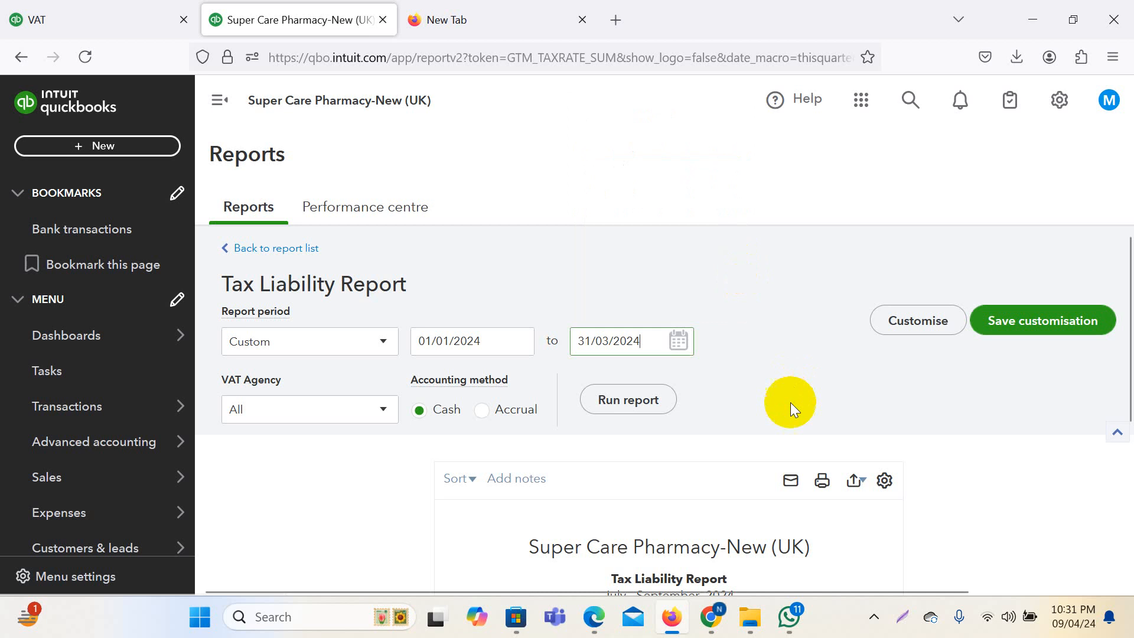
{"action": "left_click", "coordinate": [631, 398]}
Review the £1,200.00 sales VAT and £233.33 purchase VAT, then go back to the report list.
{"action": "scroll", "coordinate": [827, 385], "scroll_direction": "down", "scroll_amount": 5}
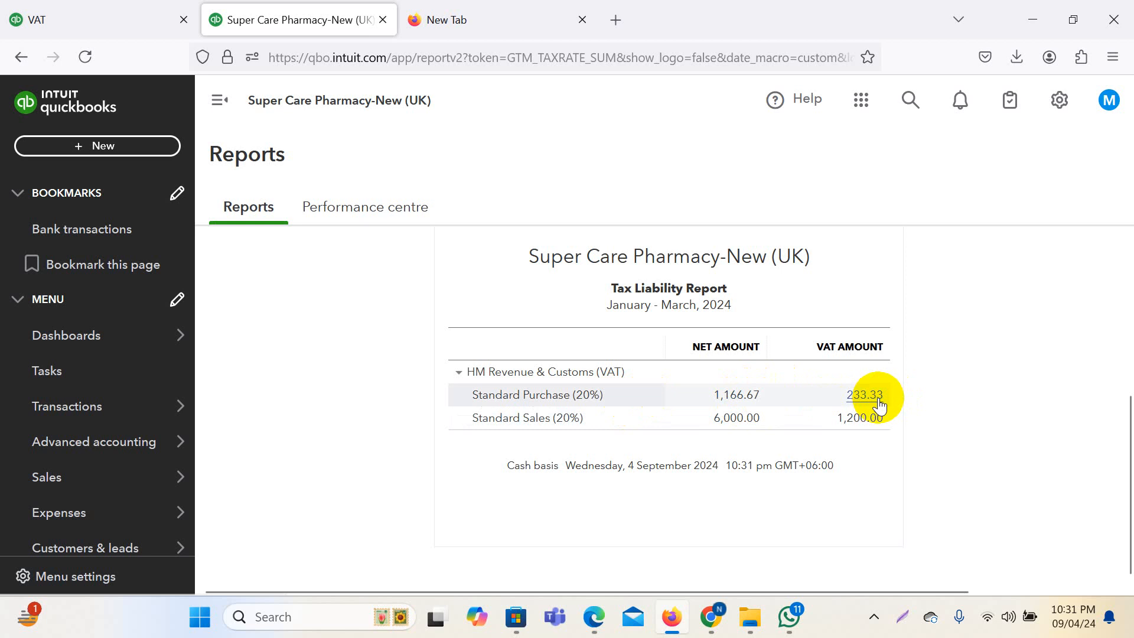
{"action": "scroll", "coordinate": [703, 375], "scroll_direction": "up", "scroll_amount": 5}
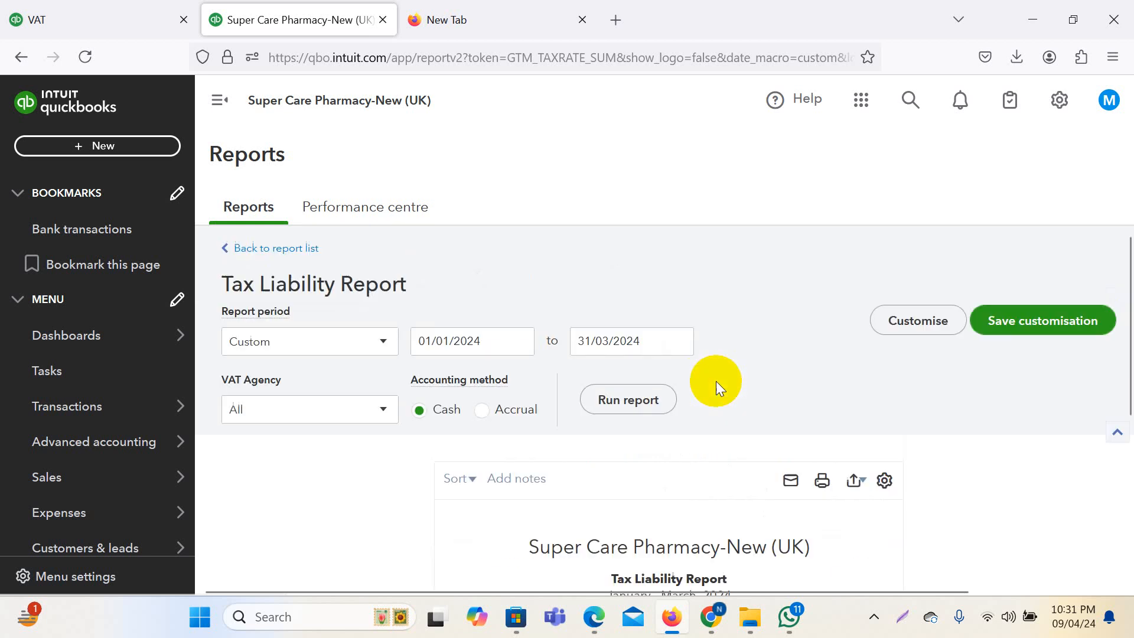
{"action": "left_click", "coordinate": [288, 263]}
Search 'VAT' and open the VAT 100 Report, scrolling through its July–September 2024 boxes.
{"action": "left_click", "coordinate": [1094, 410]}
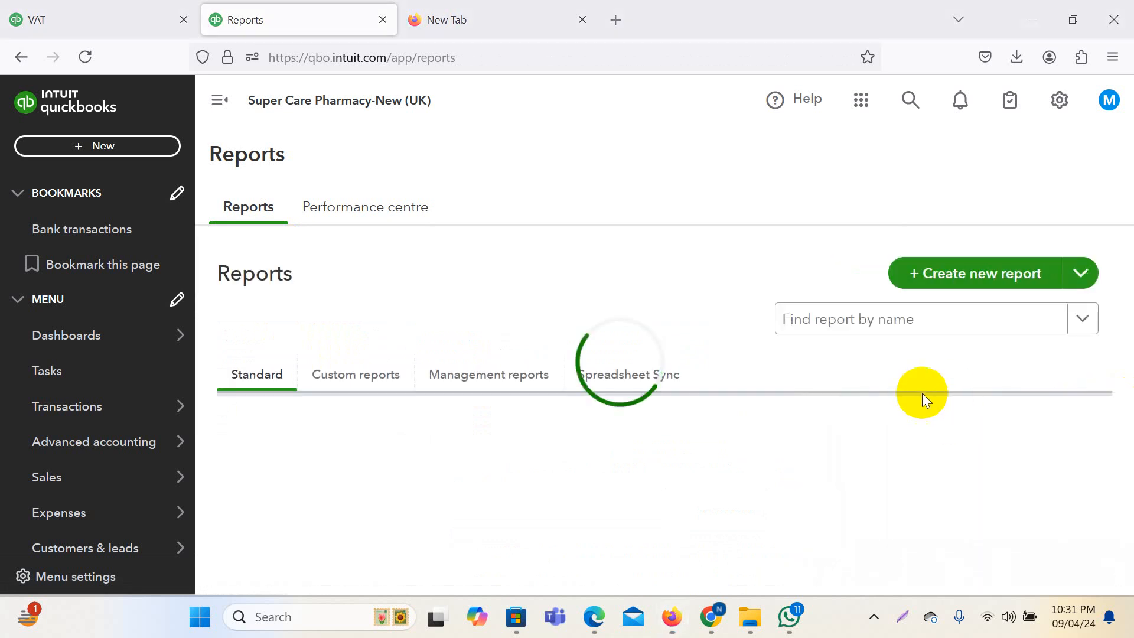
{"action": "left_click", "coordinate": [814, 323]}
{"action": "type", "text": "VAt"}
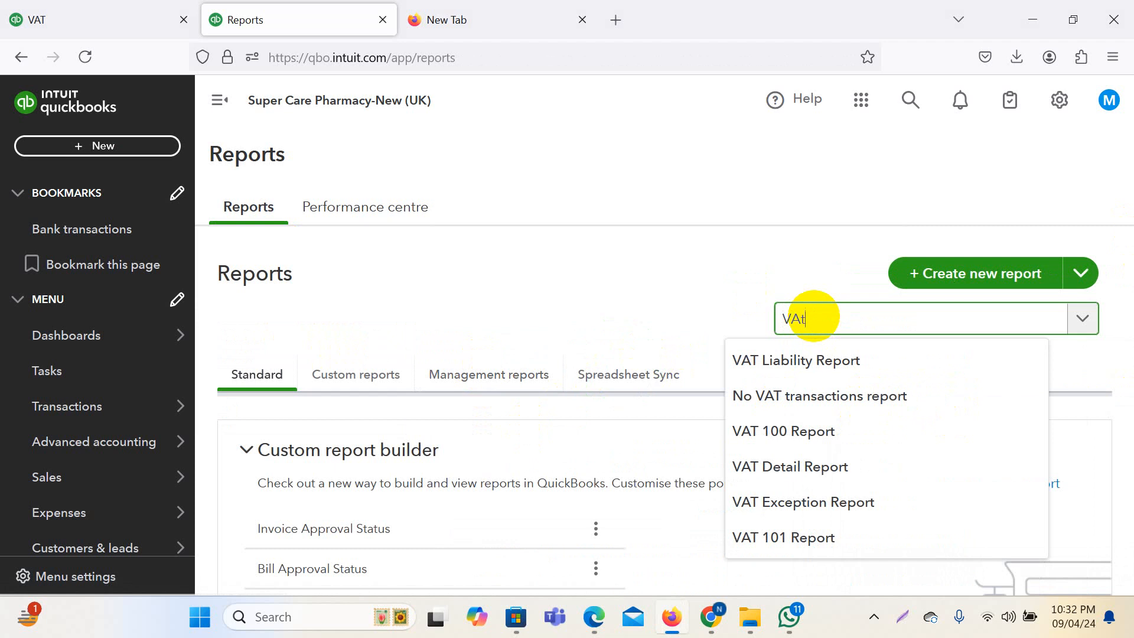
{"action": "key", "text": "BackSpace"}
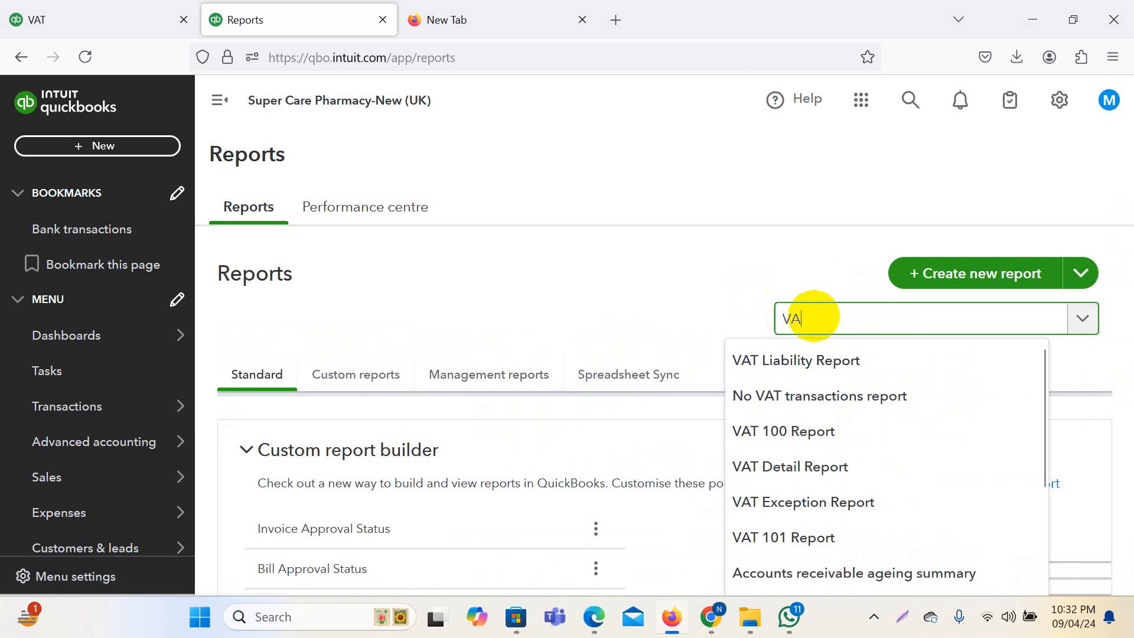
{"action": "type", "text": "T"}
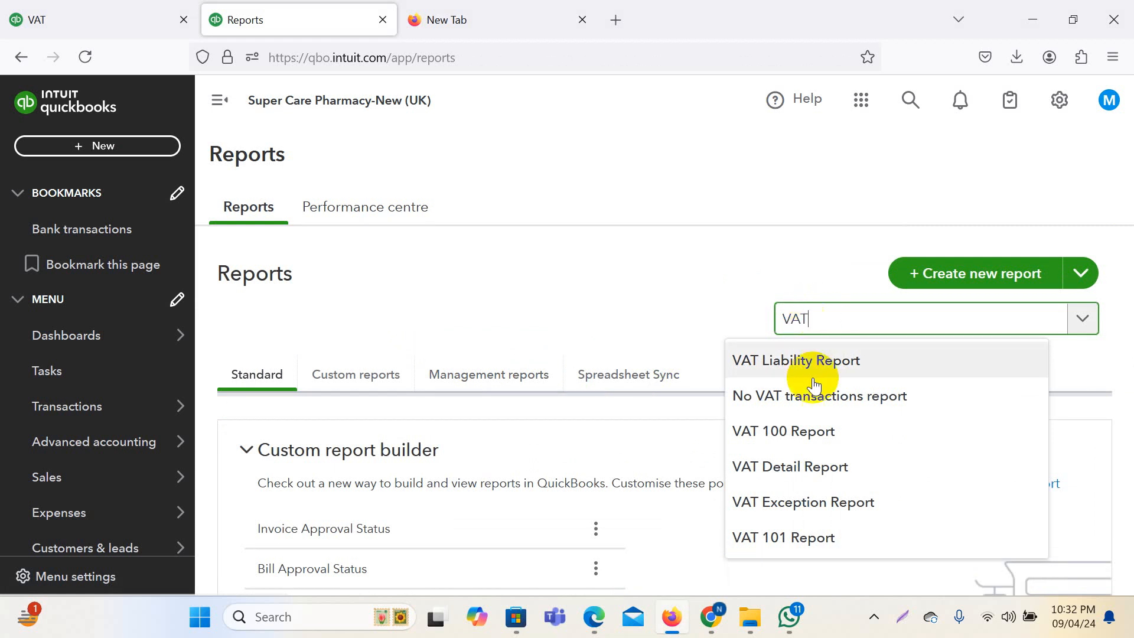
{"action": "left_click", "coordinate": [798, 430]}
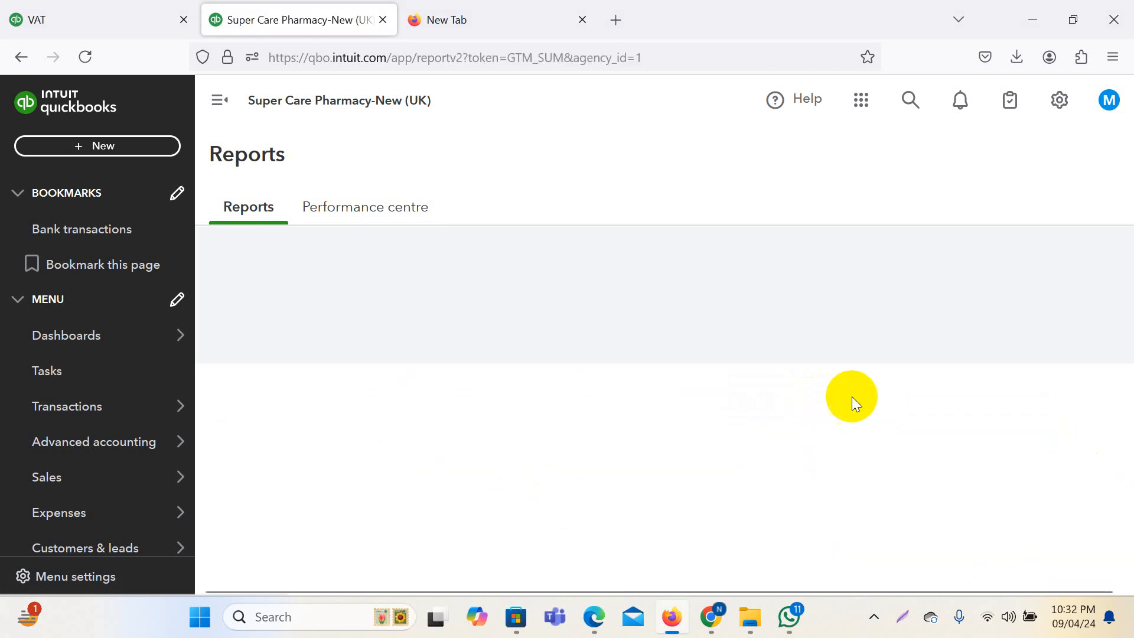
{"action": "scroll", "coordinate": [749, 442], "scroll_direction": "down", "scroll_amount": 10}
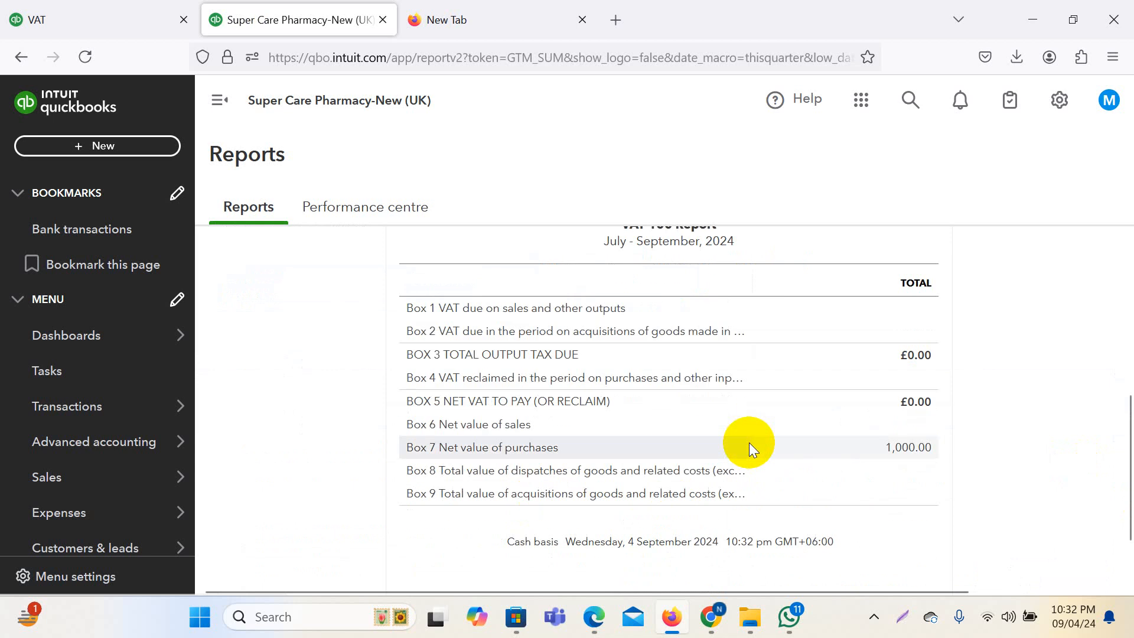
{"action": "scroll", "coordinate": [874, 448], "scroll_direction": "up", "scroll_amount": 2}
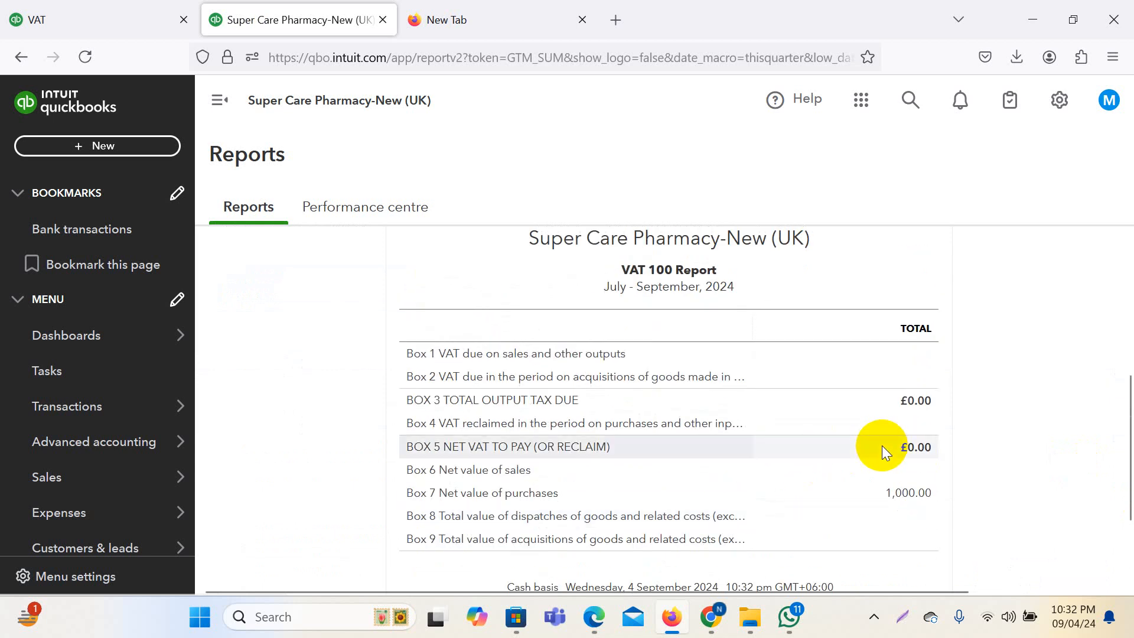
{"action": "scroll", "coordinate": [877, 445], "scroll_direction": "up", "scroll_amount": 2}
{"action": "scroll", "coordinate": [772, 444], "scroll_direction": "up", "scroll_amount": 3}
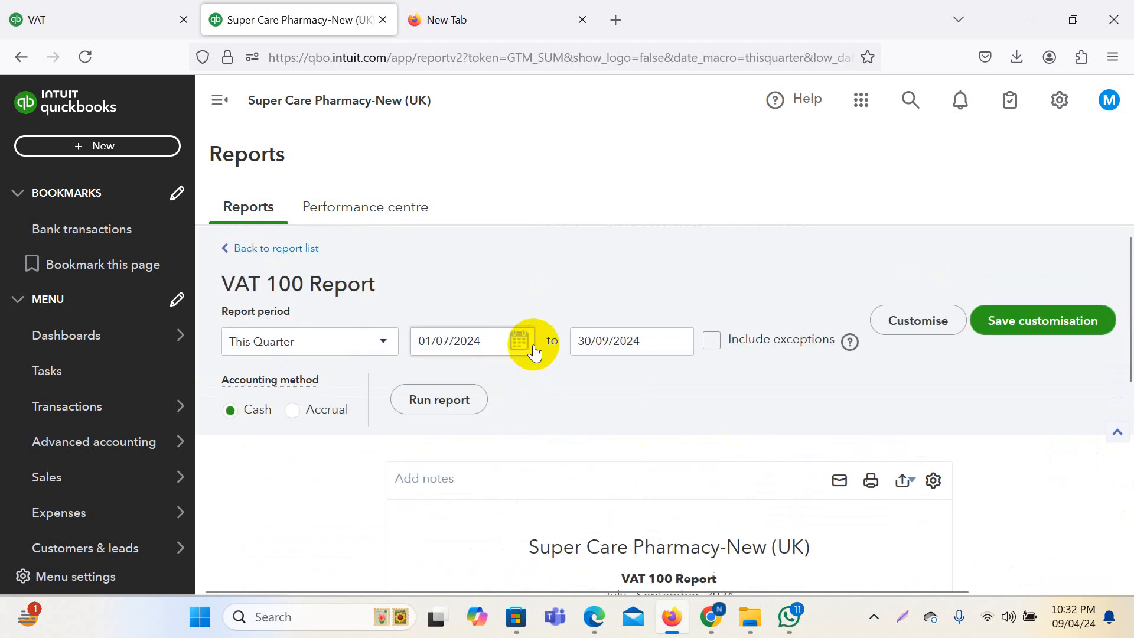
Set the VAT 100 Report start date to 01/01/2024.
{"action": "left_click", "coordinate": [519, 340]}
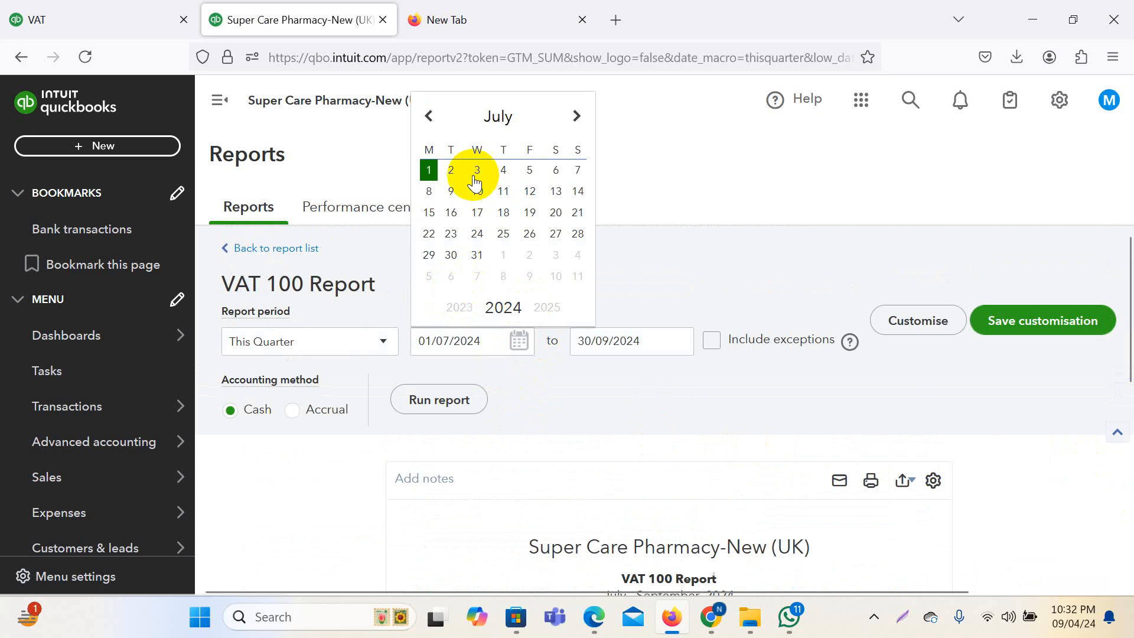
{"action": "double_click", "coordinate": [429, 116]}
{"action": "left_click", "coordinate": [430, 116]}
{"action": "double_click", "coordinate": [429, 117]}
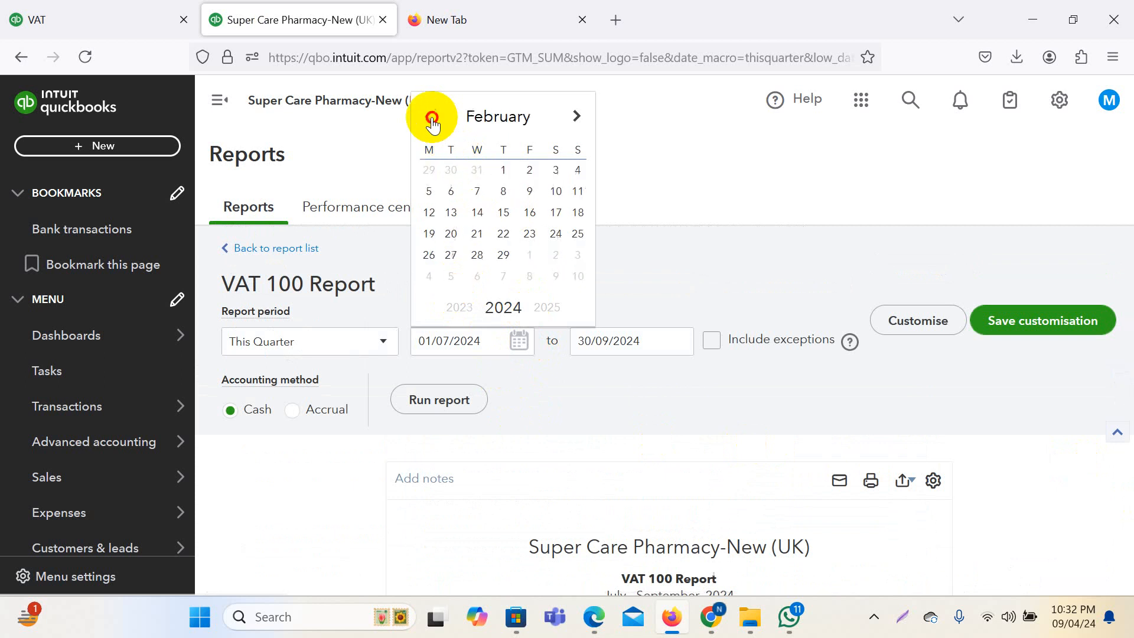
{"action": "left_click", "coordinate": [430, 116]}
{"action": "left_click", "coordinate": [429, 170]}
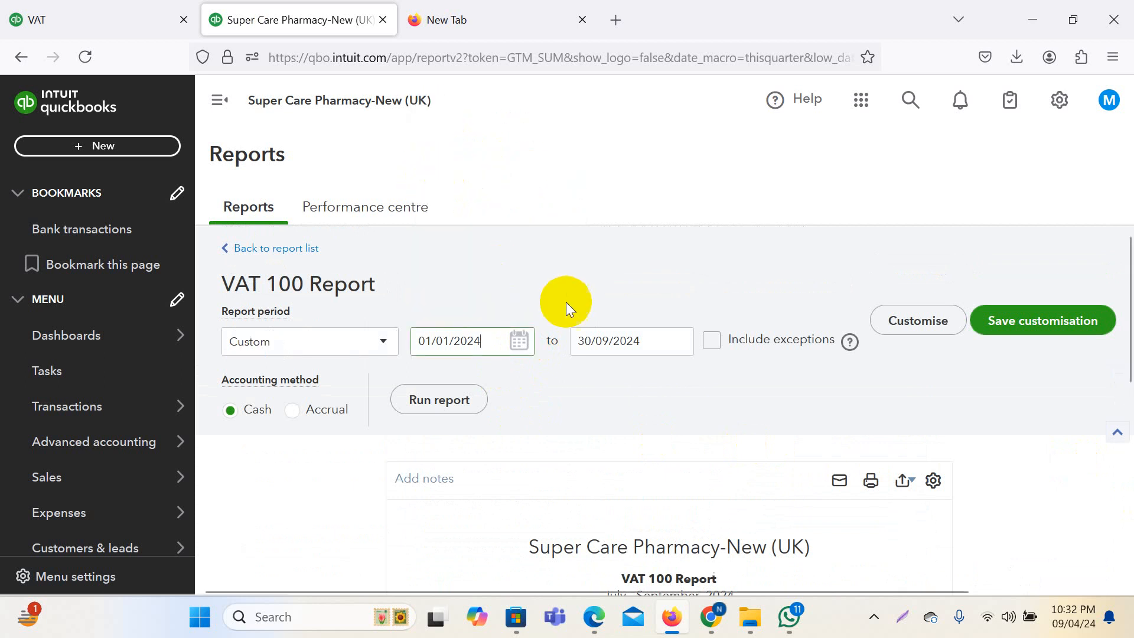
Set the end date to 31/03/2024 and run the report, showing £966.67 net VAT.
{"action": "left_click", "coordinate": [679, 341]}
{"action": "double_click", "coordinate": [589, 118]}
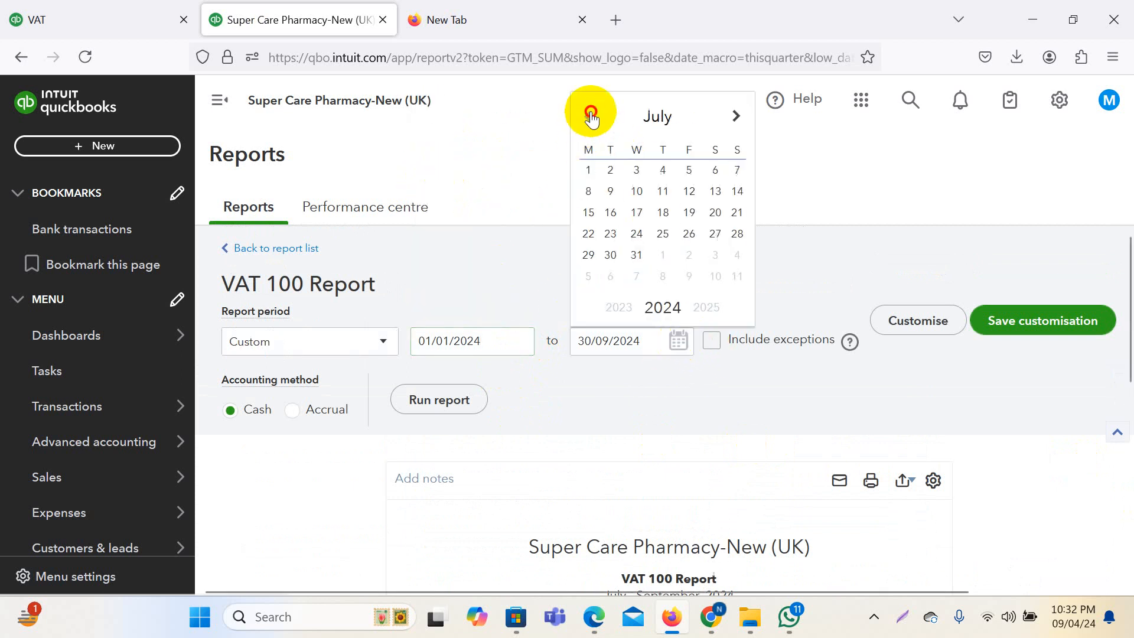
{"action": "double_click", "coordinate": [589, 118]}
{"action": "left_click", "coordinate": [591, 118]}
{"action": "left_click", "coordinate": [591, 117]}
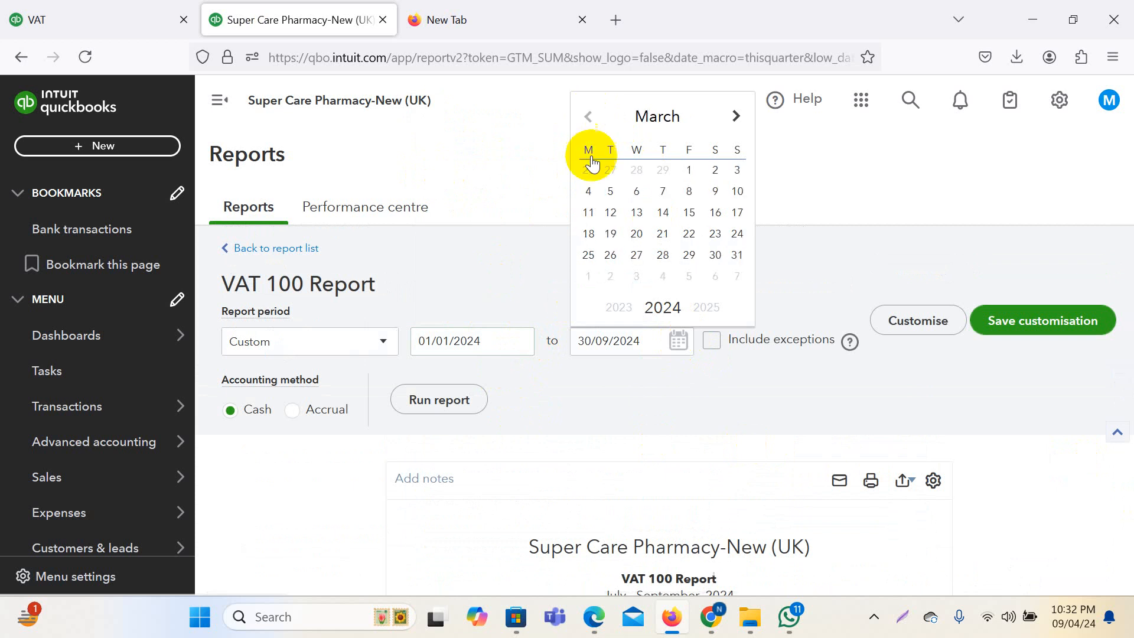
{"action": "left_click", "coordinate": [738, 255]}
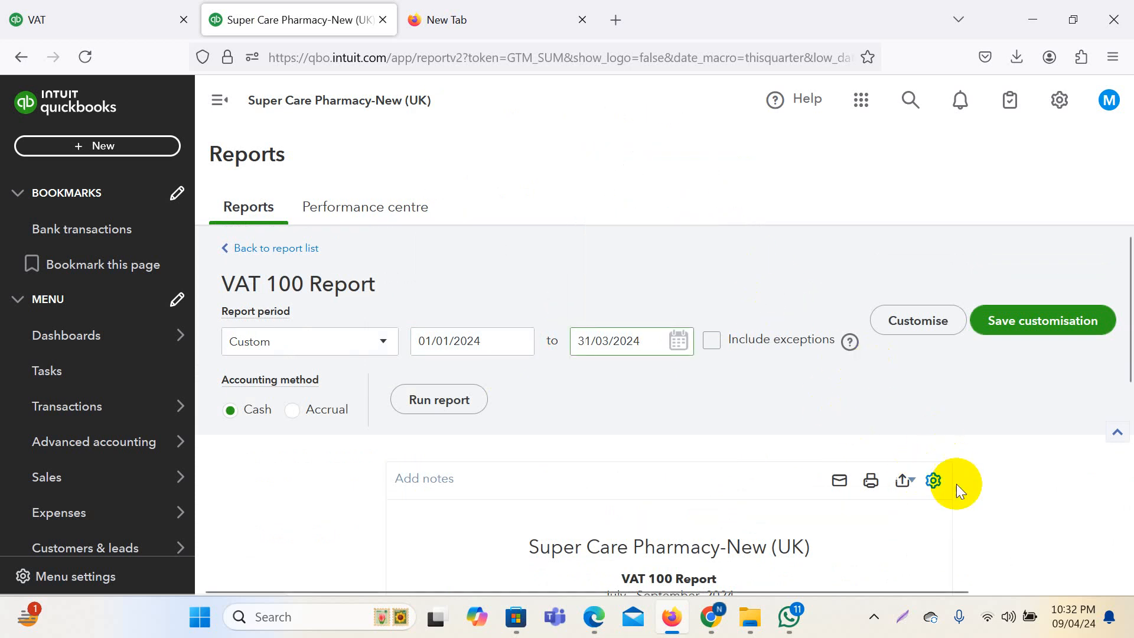
{"action": "scroll", "coordinate": [979, 430], "scroll_direction": "down", "scroll_amount": 3}
{"action": "scroll", "coordinate": [978, 426], "scroll_direction": "up", "scroll_amount": 3}
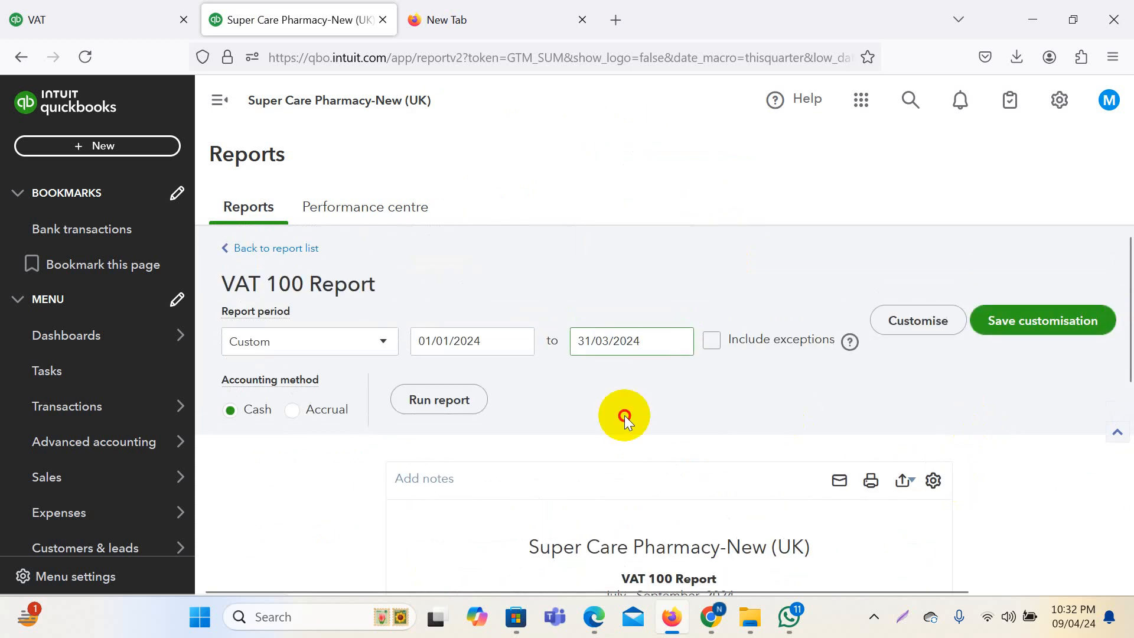
{"action": "left_click", "coordinate": [444, 400]}
Scroll through the January–March VAT 100 figures, then go back to the report list.
{"action": "scroll", "coordinate": [718, 441], "scroll_direction": "down", "scroll_amount": 5}
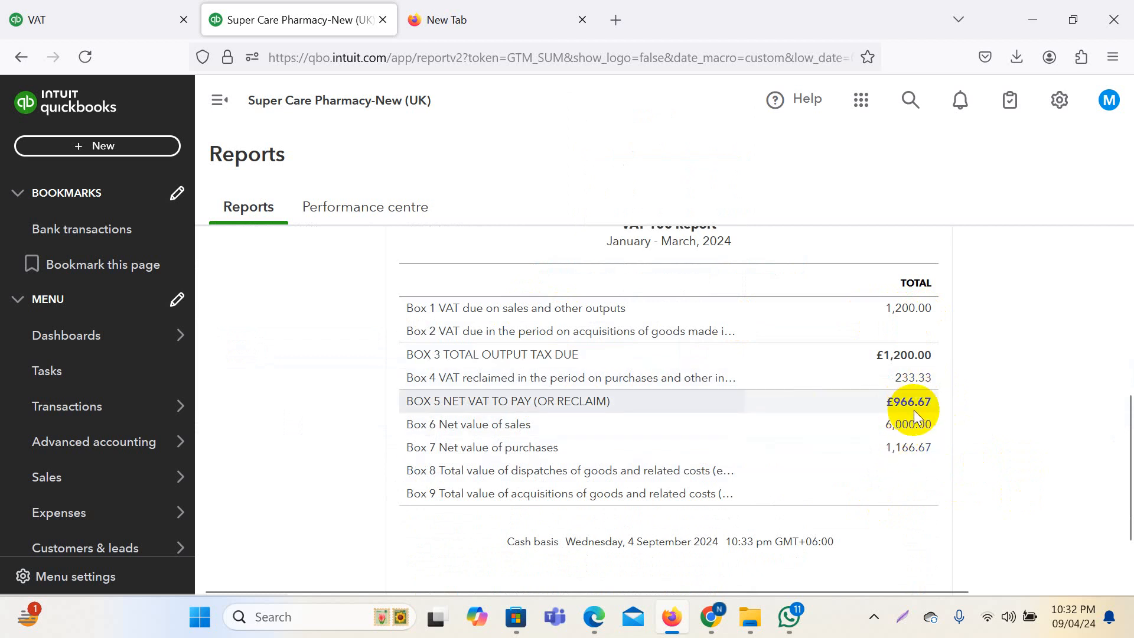
{"action": "scroll", "coordinate": [923, 408], "scroll_direction": "down", "scroll_amount": 2}
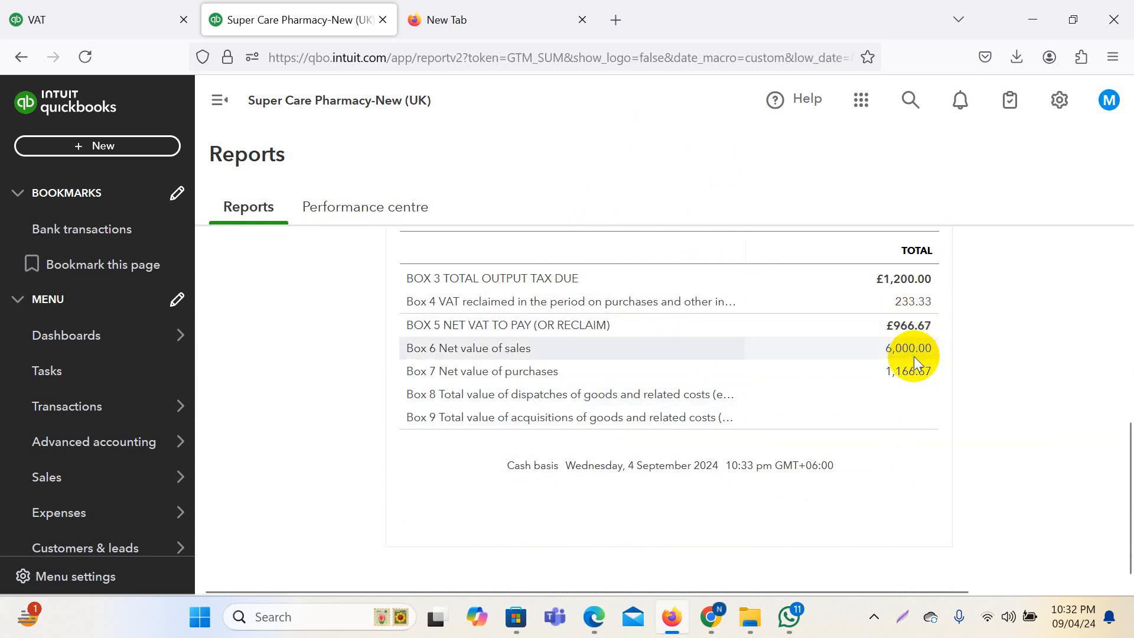
{"action": "scroll", "coordinate": [904, 383], "scroll_direction": "up", "scroll_amount": 10}
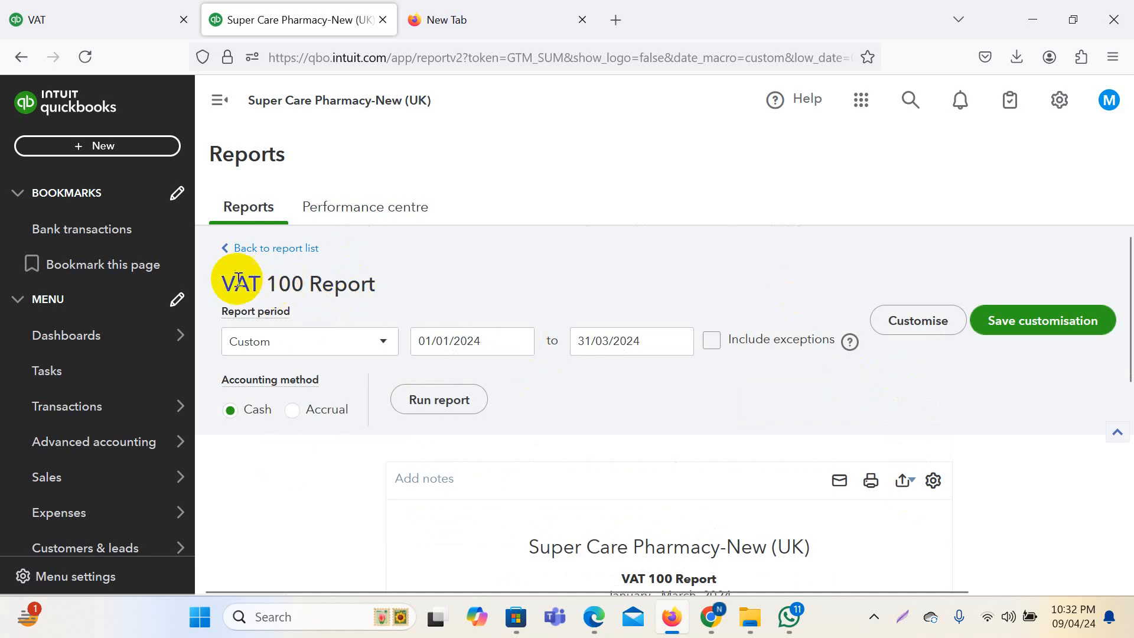
{"action": "left_click_drag", "start_coordinate": [234, 284], "coordinate": [388, 291]}
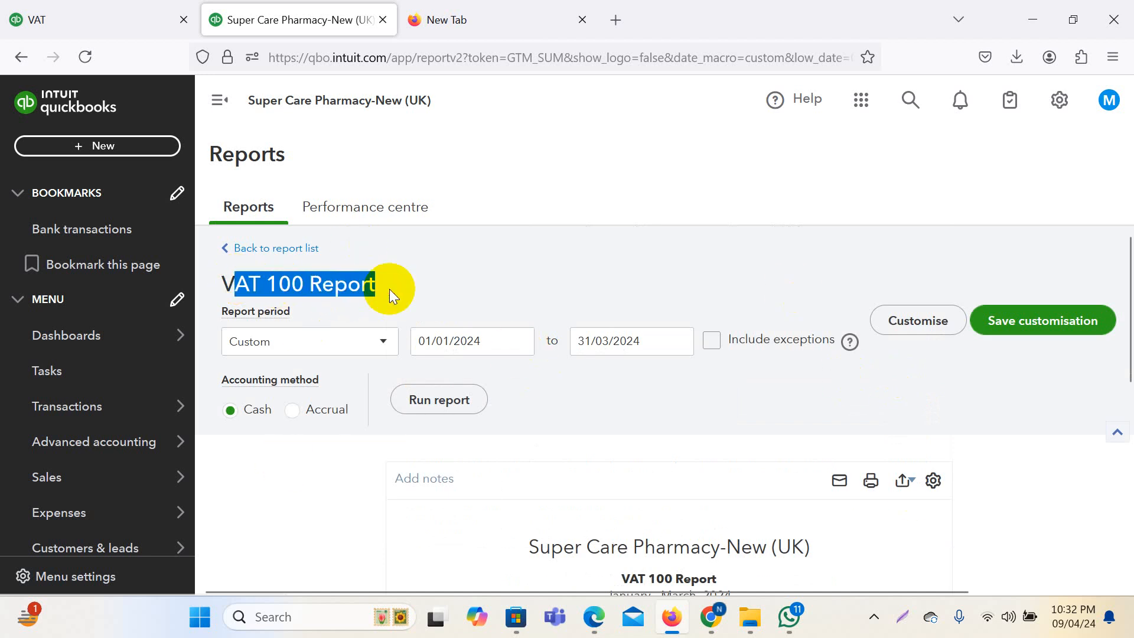
{"action": "left_click", "coordinate": [278, 247]}
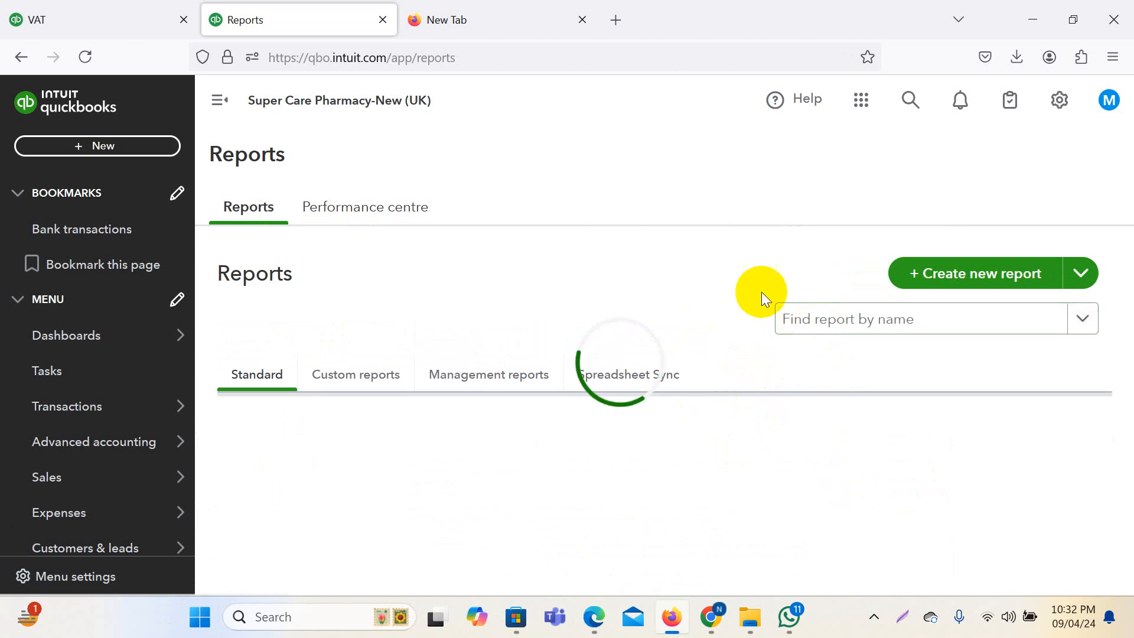
Search 'VAT', open the VAT Detail Report and set its period to Custom.
{"action": "left_click", "coordinate": [788, 320]}
{"action": "type", "text": "VAT"}
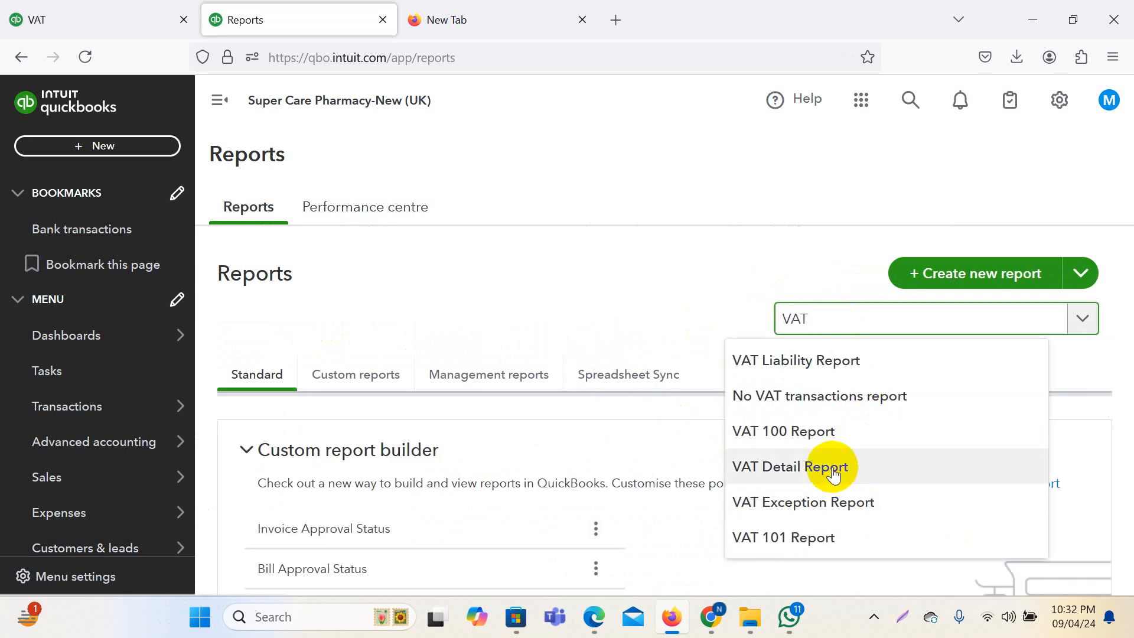
{"action": "left_click", "coordinate": [787, 477]}
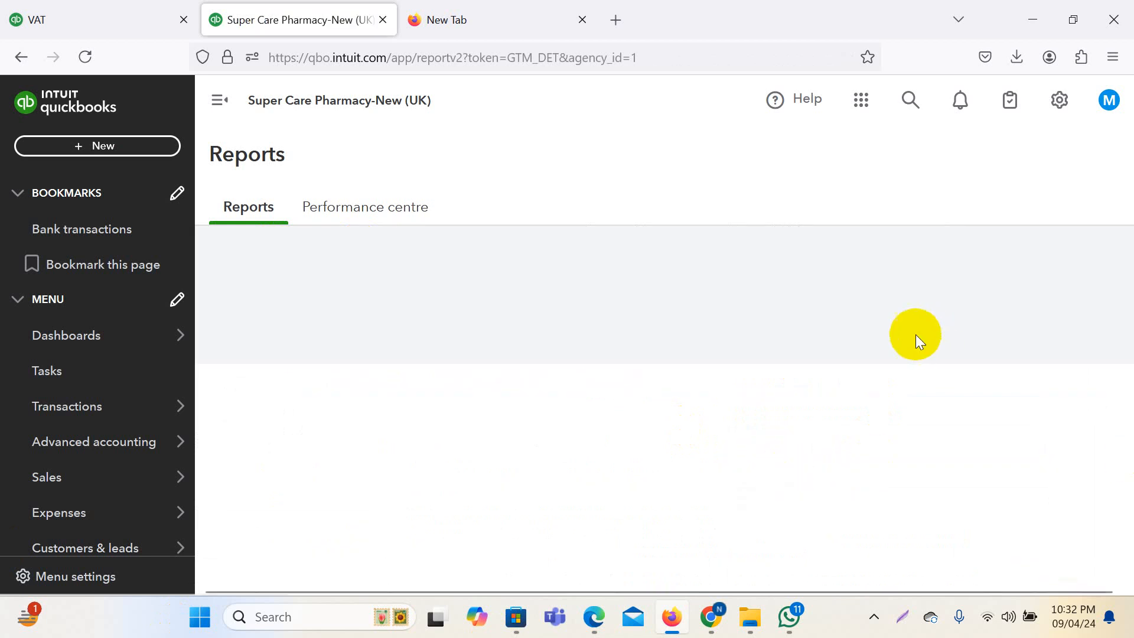
{"action": "left_click", "coordinate": [387, 343]}
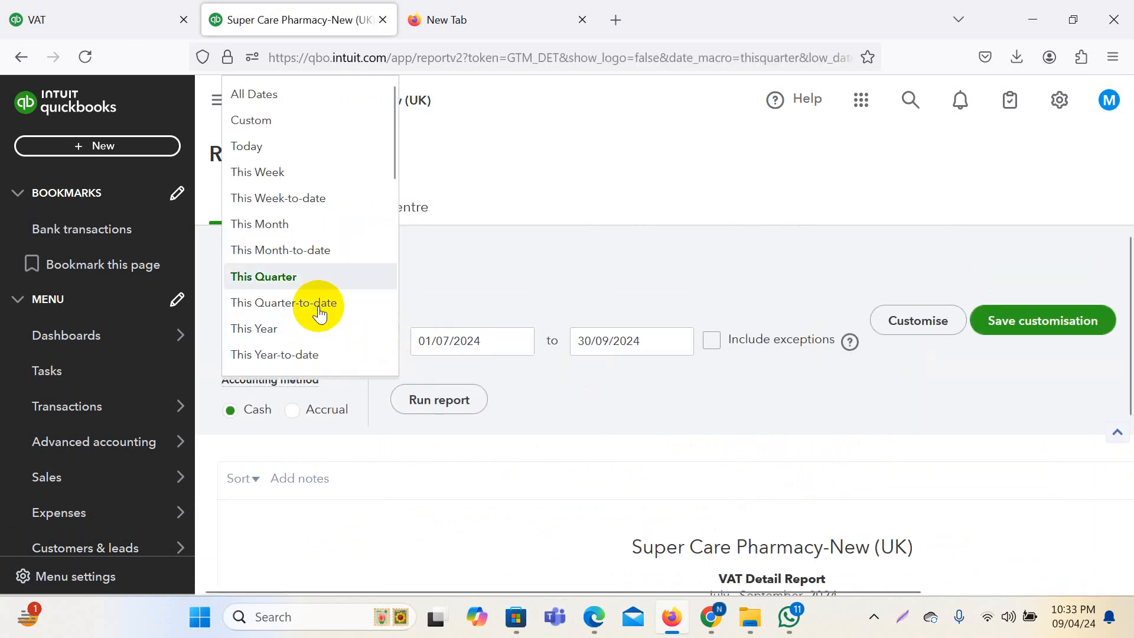
{"action": "left_click", "coordinate": [288, 126]}
Set the start date to 01/01/2024.
{"action": "left_click", "coordinate": [519, 344]}
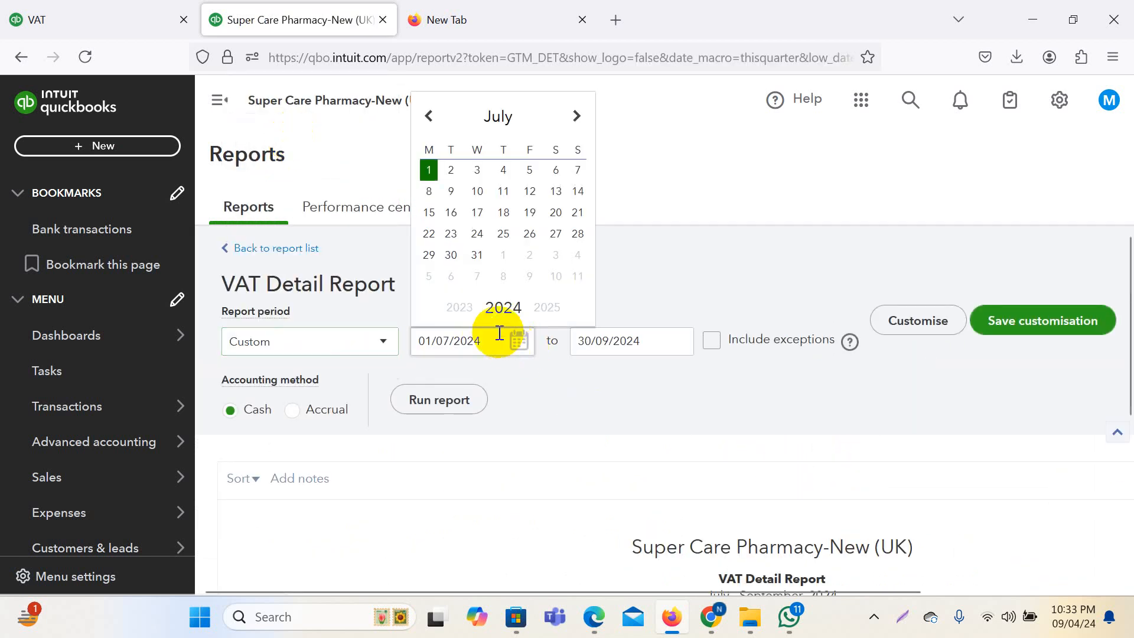
{"action": "left_click", "coordinate": [429, 117]}
{"action": "left_click", "coordinate": [429, 116]}
{"action": "left_click", "coordinate": [429, 117]}
{"action": "left_click", "coordinate": [429, 116]}
{"action": "left_click", "coordinate": [429, 116]}
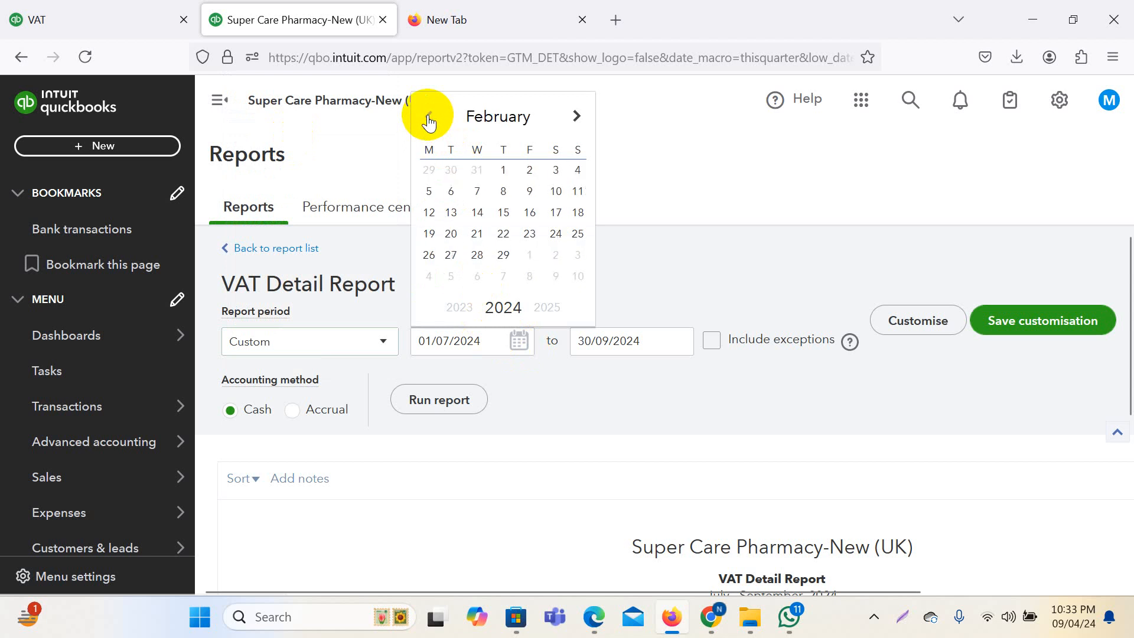
{"action": "left_click", "coordinate": [429, 116]}
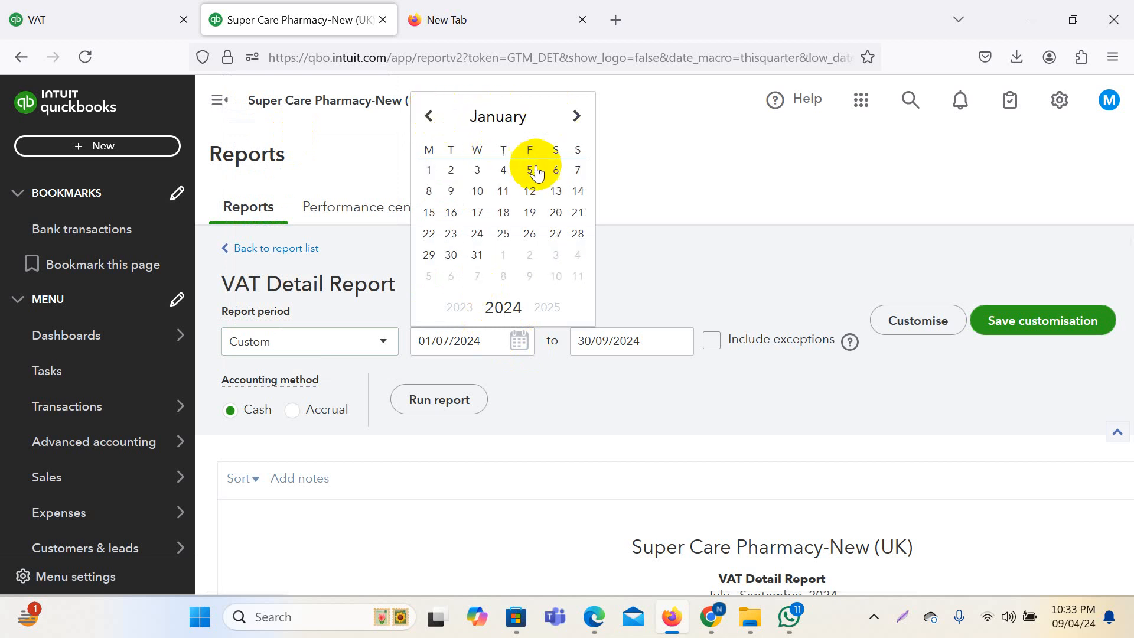
{"action": "left_click", "coordinate": [431, 171]}
Set the end date to 31/03/2024 and run the report.
{"action": "left_click", "coordinate": [671, 333]}
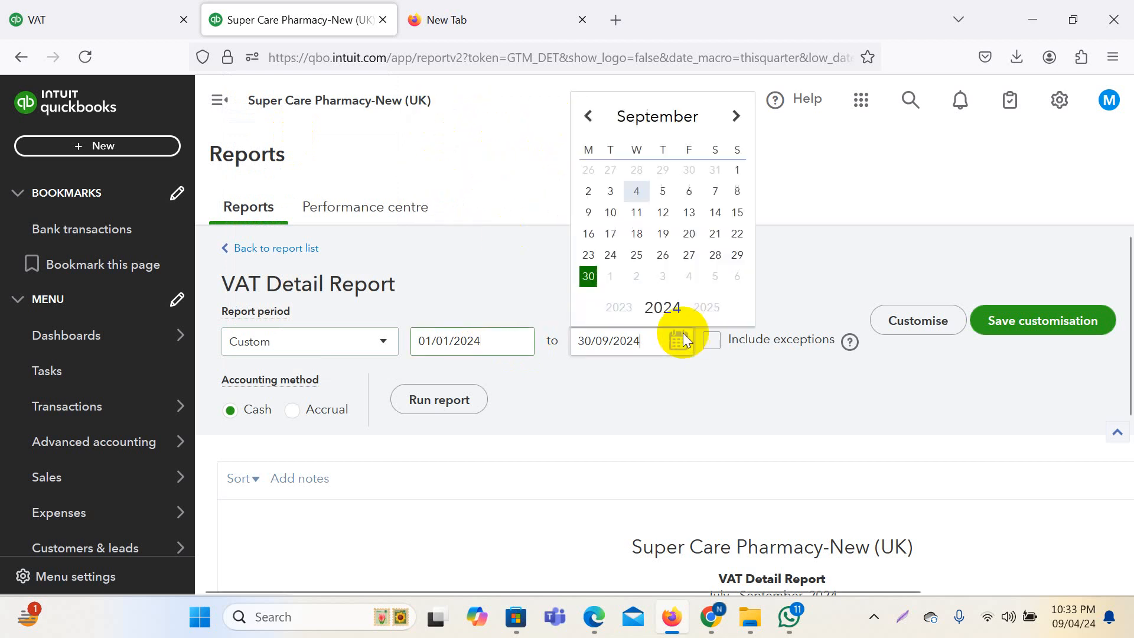
{"action": "left_click", "coordinate": [588, 116]}
{"action": "left_click", "coordinate": [588, 117]}
{"action": "left_click", "coordinate": [588, 116]}
{"action": "left_click", "coordinate": [589, 116]}
{"action": "left_click", "coordinate": [588, 116]}
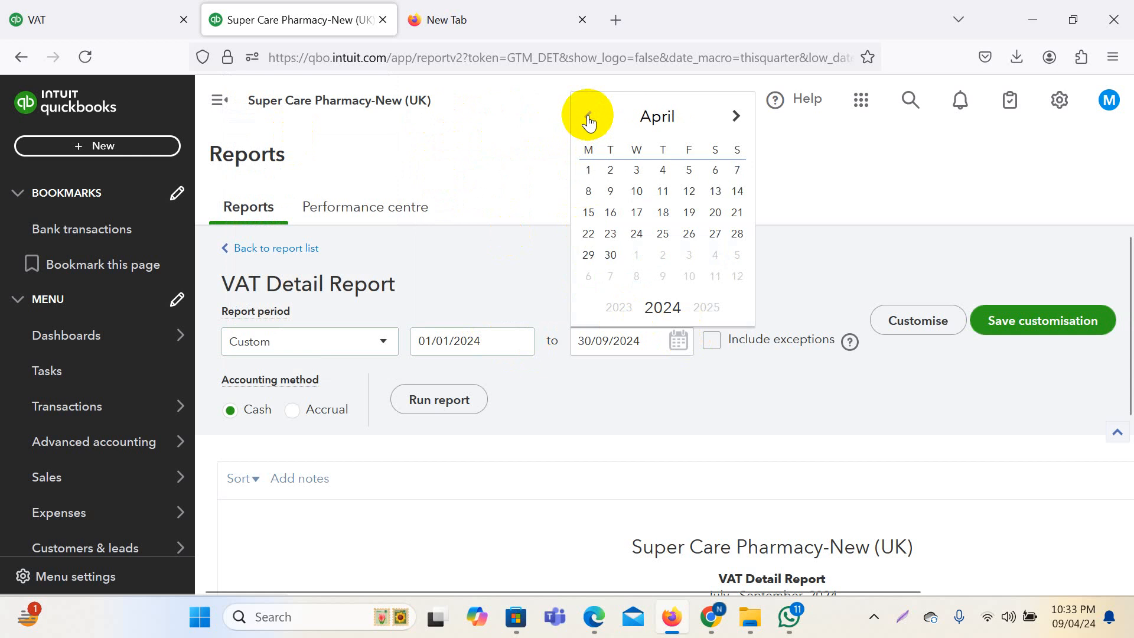
{"action": "left_click", "coordinate": [588, 117]}
{"action": "left_click", "coordinate": [733, 258]}
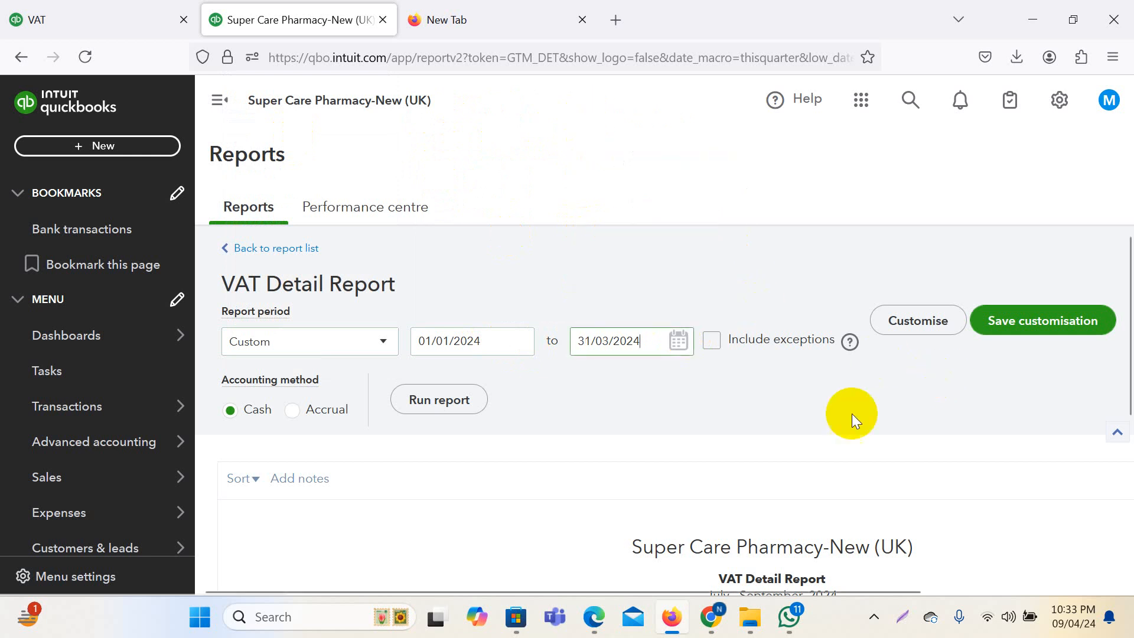
{"action": "left_click", "coordinate": [441, 398]}
{"action": "scroll", "coordinate": [951, 398], "scroll_direction": "down", "scroll_amount": 5}
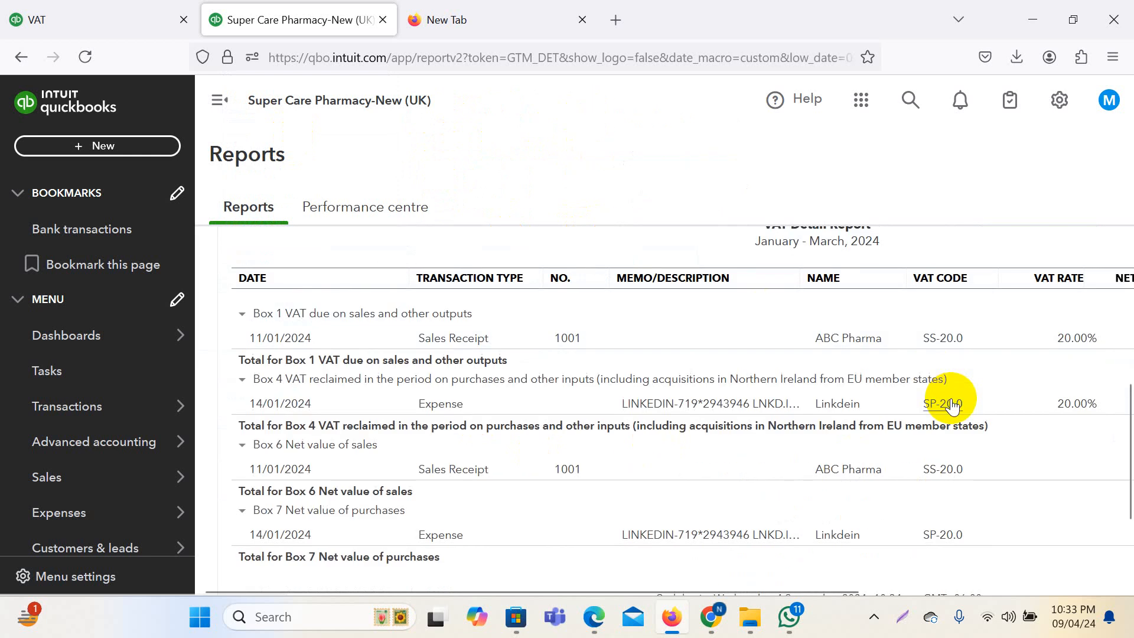
{"action": "scroll", "coordinate": [880, 440], "scroll_direction": "down", "scroll_amount": 2}
{"action": "scroll", "coordinate": [774, 438], "scroll_direction": "up", "scroll_amount": 4}
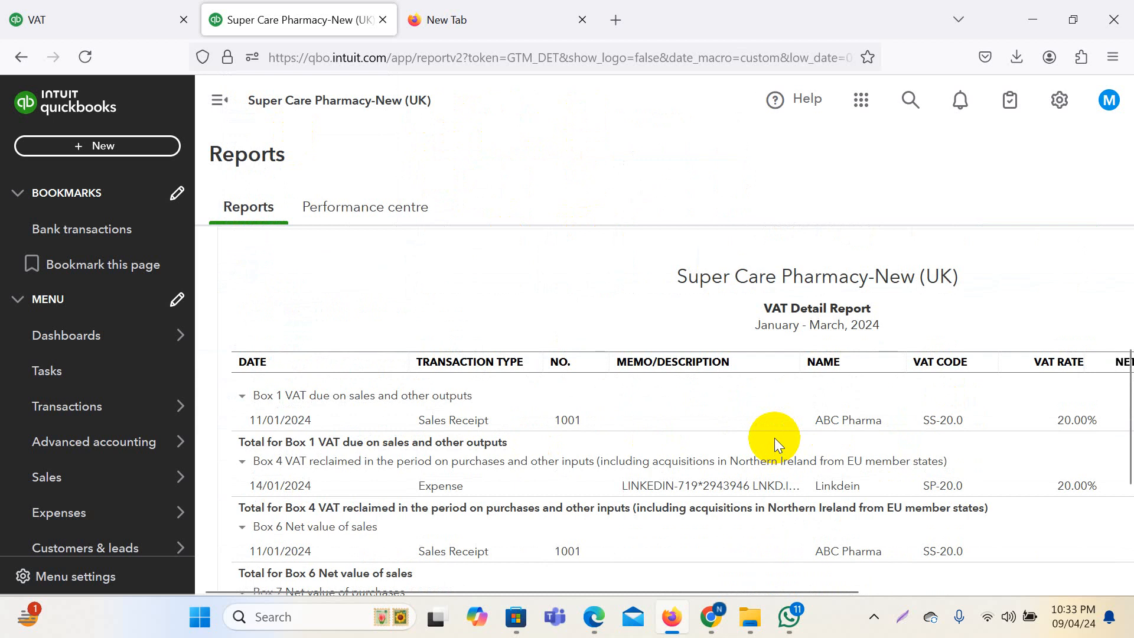
{"action": "scroll", "coordinate": [570, 350], "scroll_direction": "down", "scroll_amount": 4}
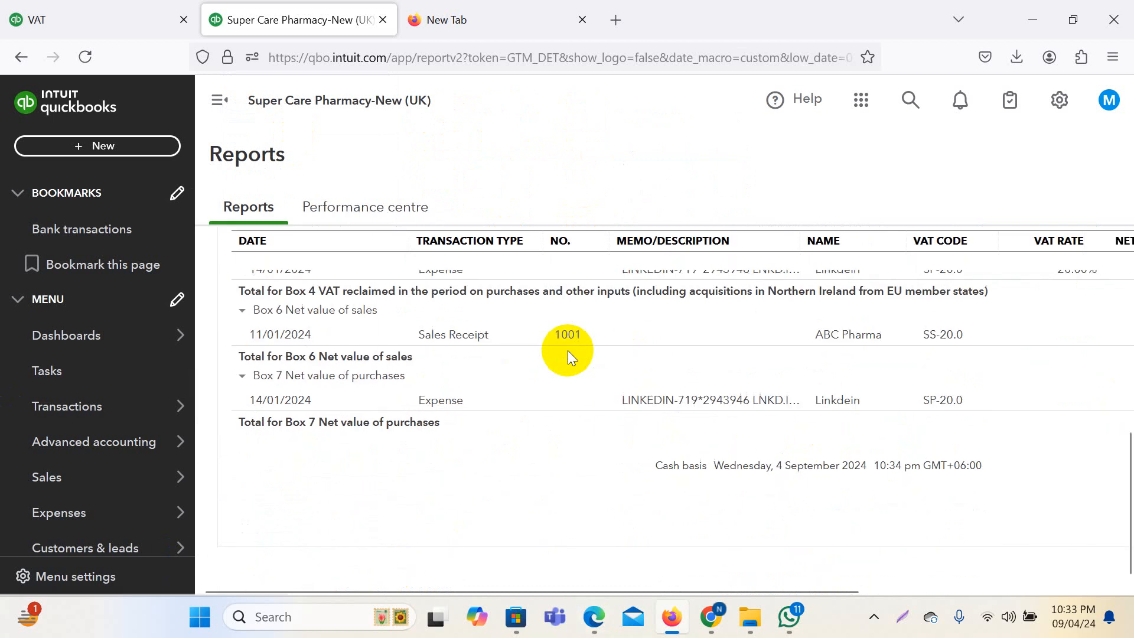
{"action": "scroll", "coordinate": [614, 338], "scroll_direction": "up", "scroll_amount": 2}
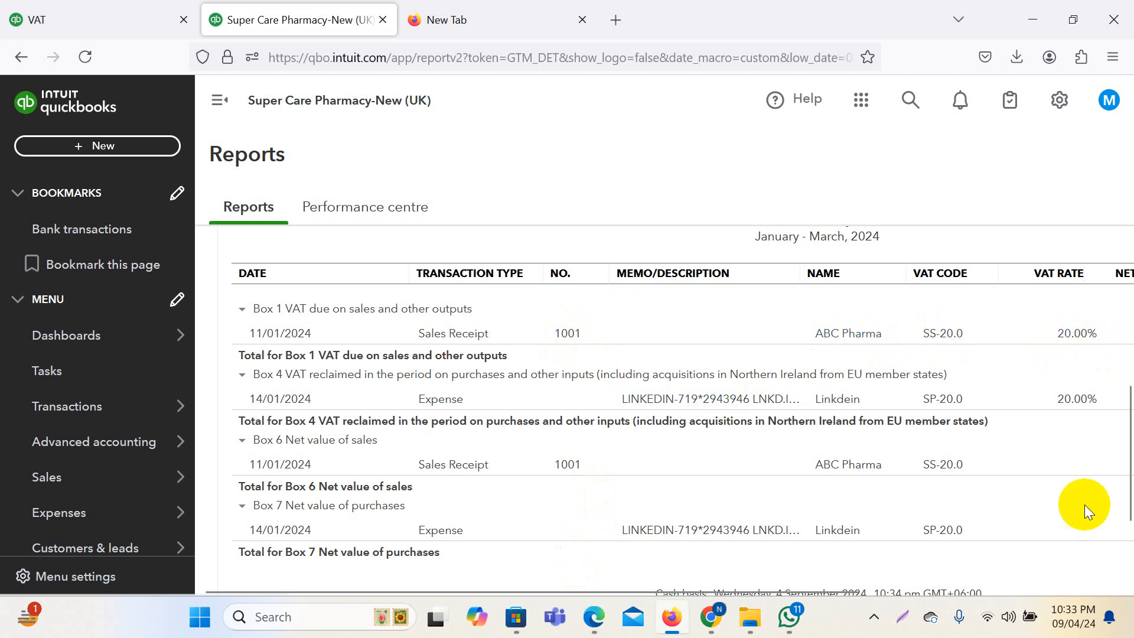
{"action": "scroll", "coordinate": [1058, 554], "scroll_direction": "right", "scroll_amount": 6}
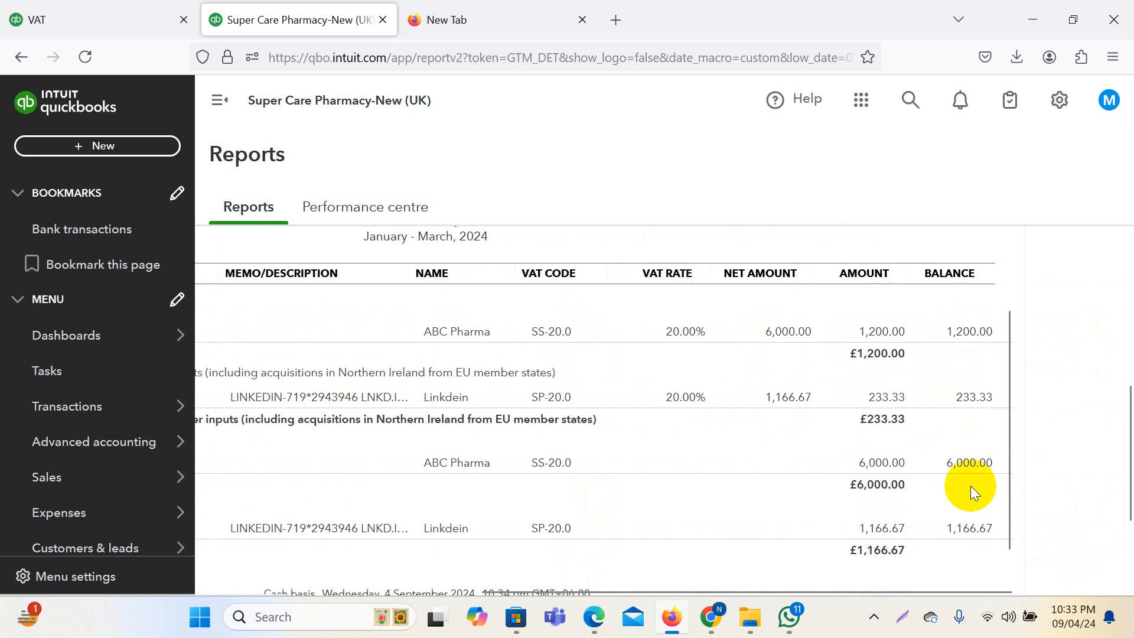
{"action": "scroll", "coordinate": [971, 485], "scroll_direction": "down", "scroll_amount": 2}
{"action": "left_click_drag", "start_coordinate": [889, 601], "coordinate": [1069, 553]}
{"action": "scroll", "coordinate": [1065, 547], "scroll_direction": "up", "scroll_amount": 5}
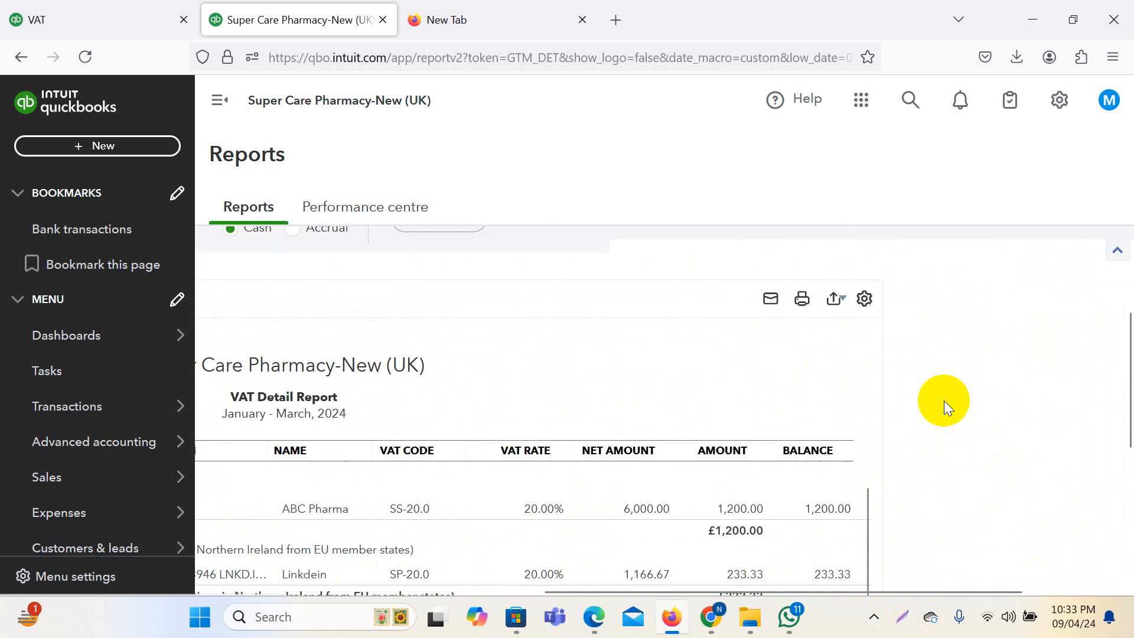
{"action": "left_click", "coordinate": [843, 301]}
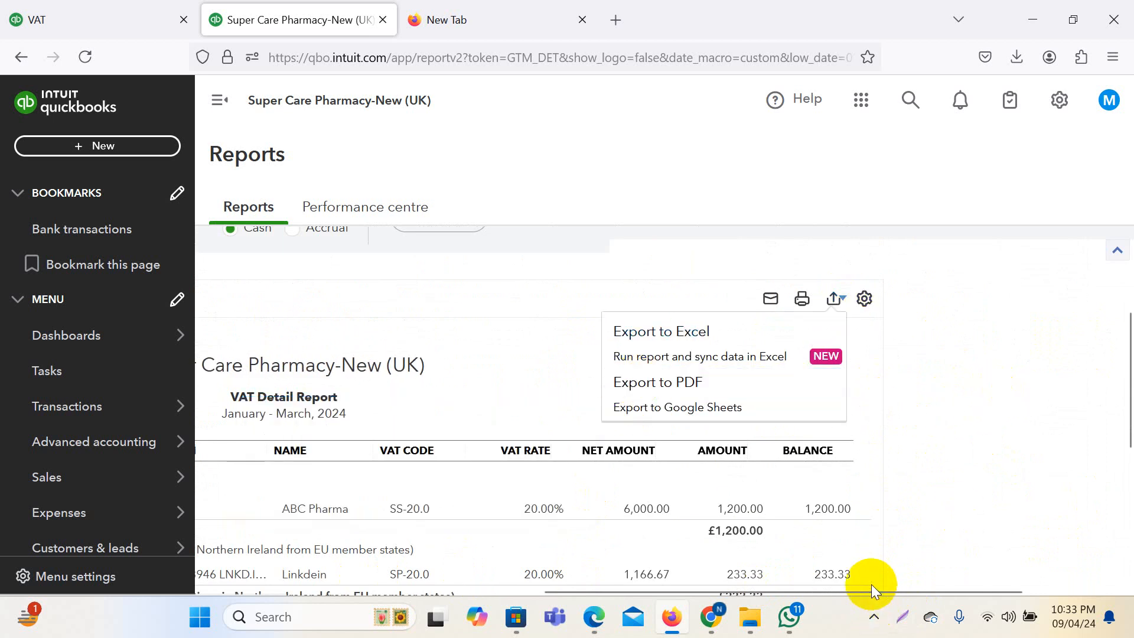
{"action": "left_click_drag", "start_coordinate": [855, 591], "coordinate": [309, 547]}
{"action": "scroll", "coordinate": [531, 356], "scroll_direction": "up", "scroll_amount": 3}
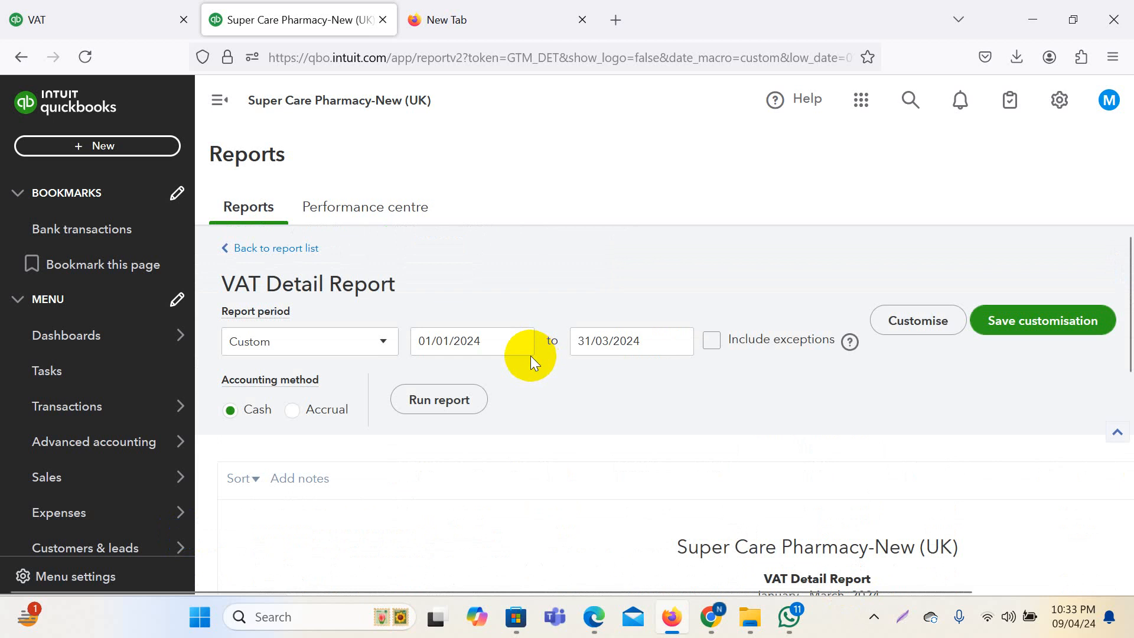
Return to the report list and search the reports for 'VAT'.
{"action": "left_click", "coordinate": [284, 251]}
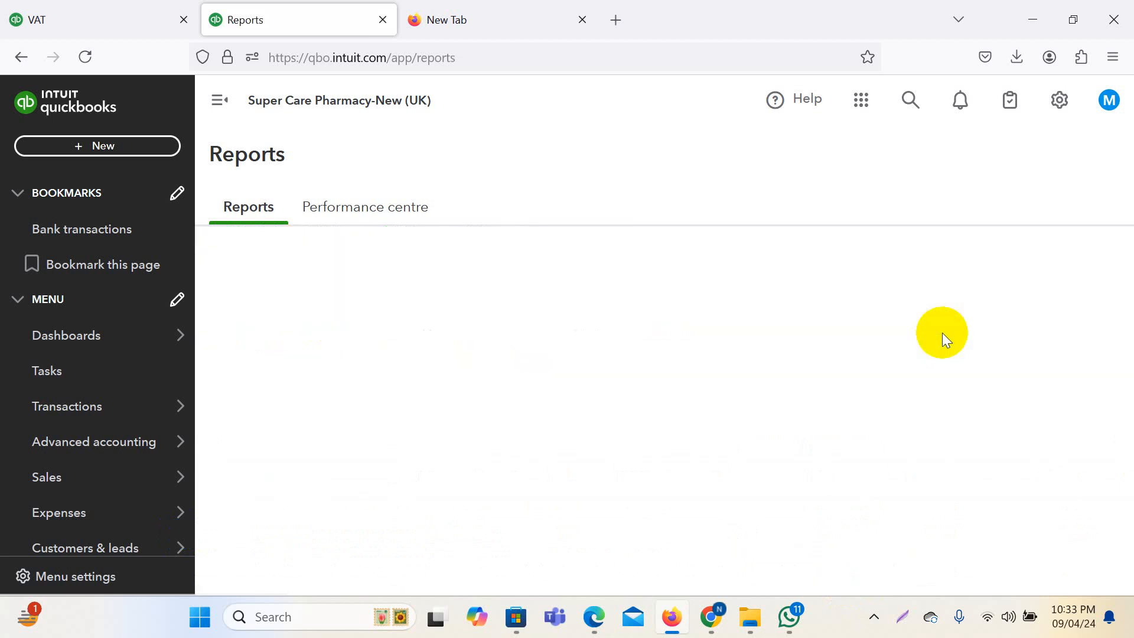
{"action": "left_click", "coordinate": [861, 321]}
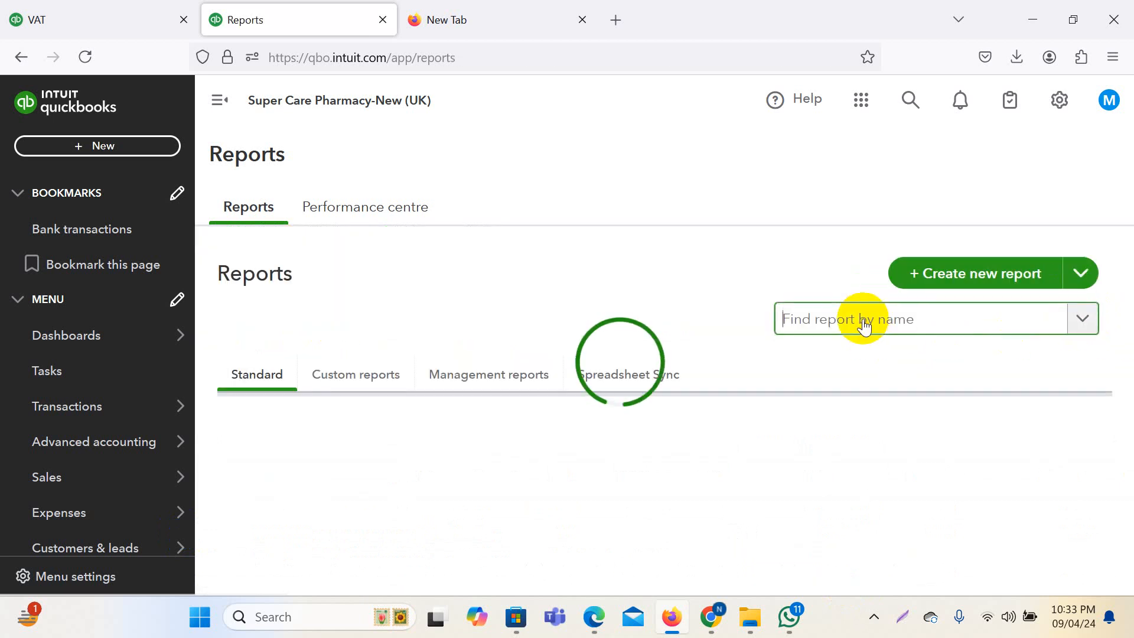
{"action": "type", "text": "VAT"}
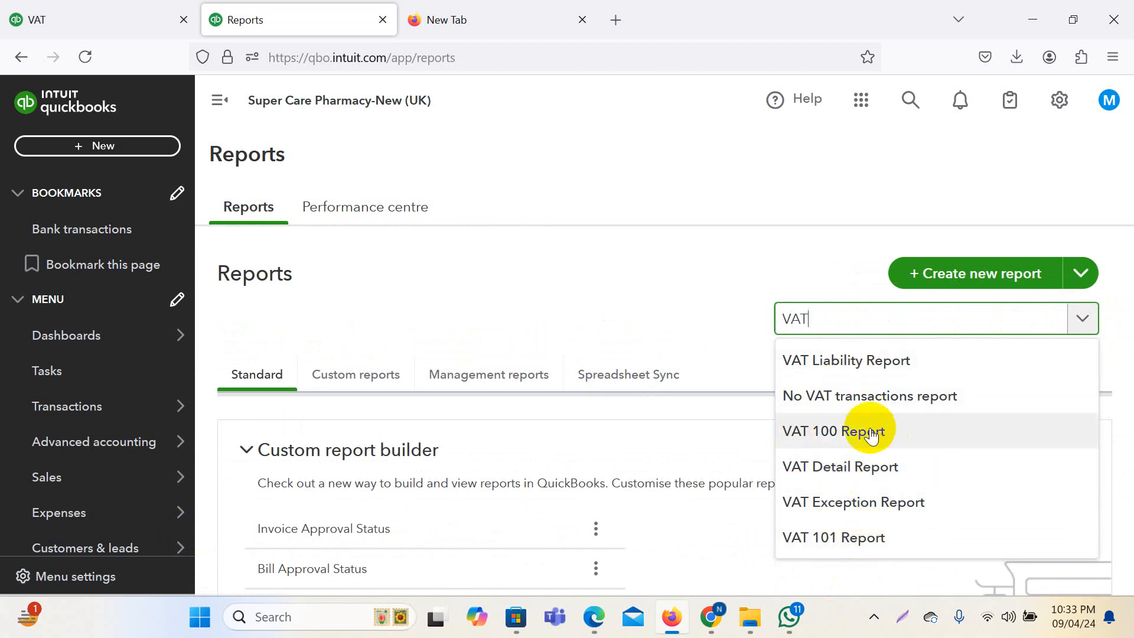
Switch to the VAT overview tab showing the £966.67 return for January–March 2024.
{"action": "left_click", "coordinate": [83, 31]}
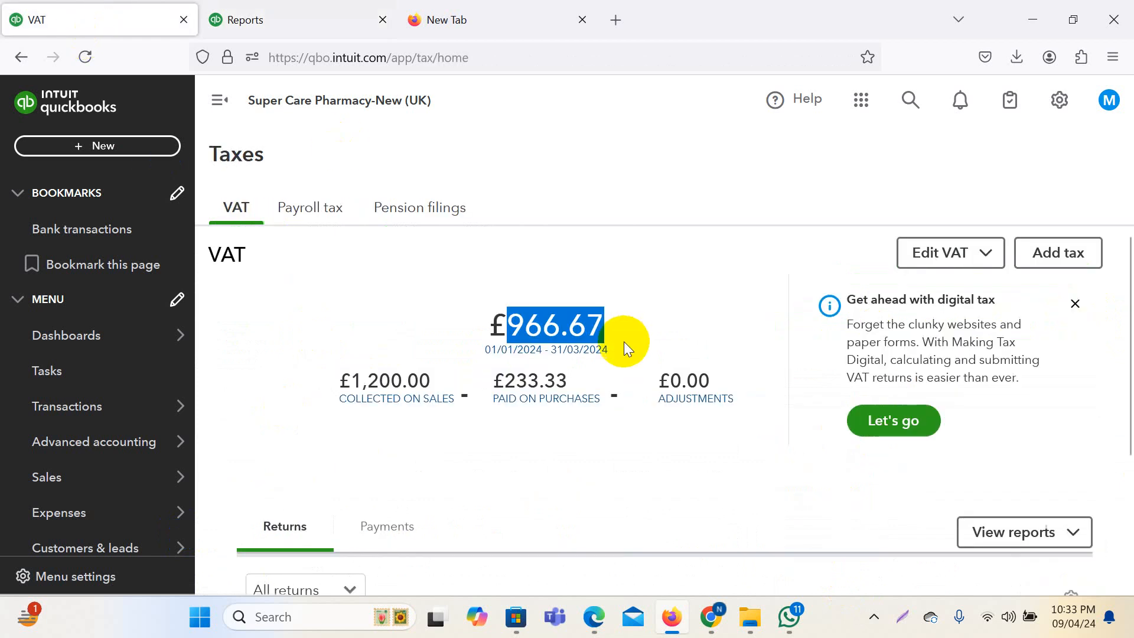
{"action": "left_click", "coordinate": [600, 481]}
{"action": "scroll", "coordinate": [599, 479], "scroll_direction": "down", "scroll_amount": 3}
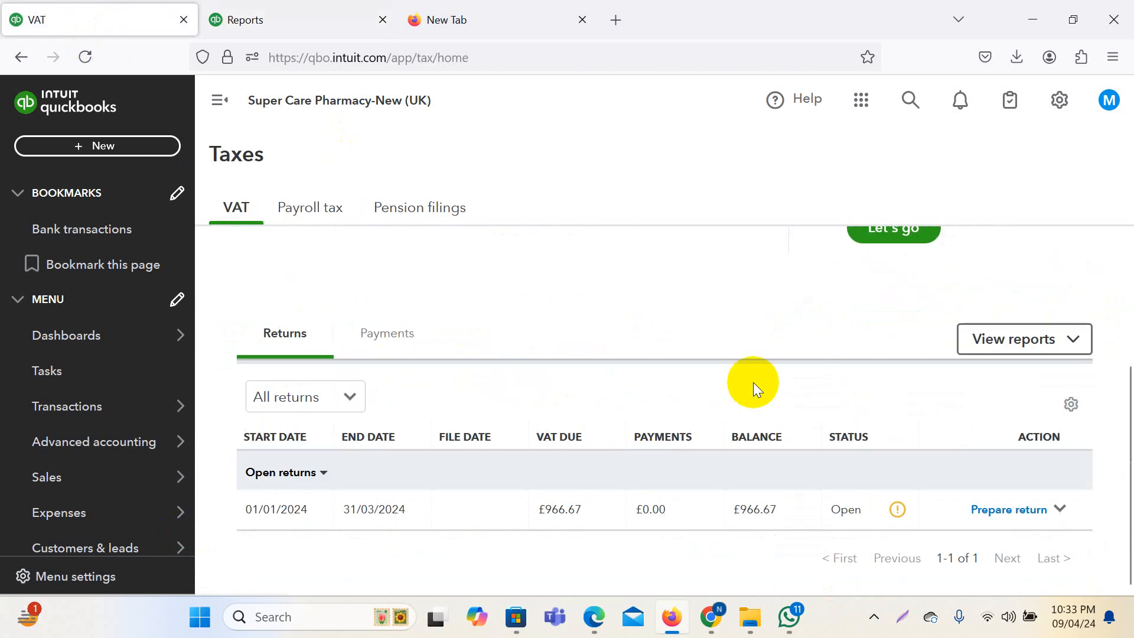
{"action": "scroll", "coordinate": [753, 382], "scroll_direction": "up", "scroll_amount": 3}
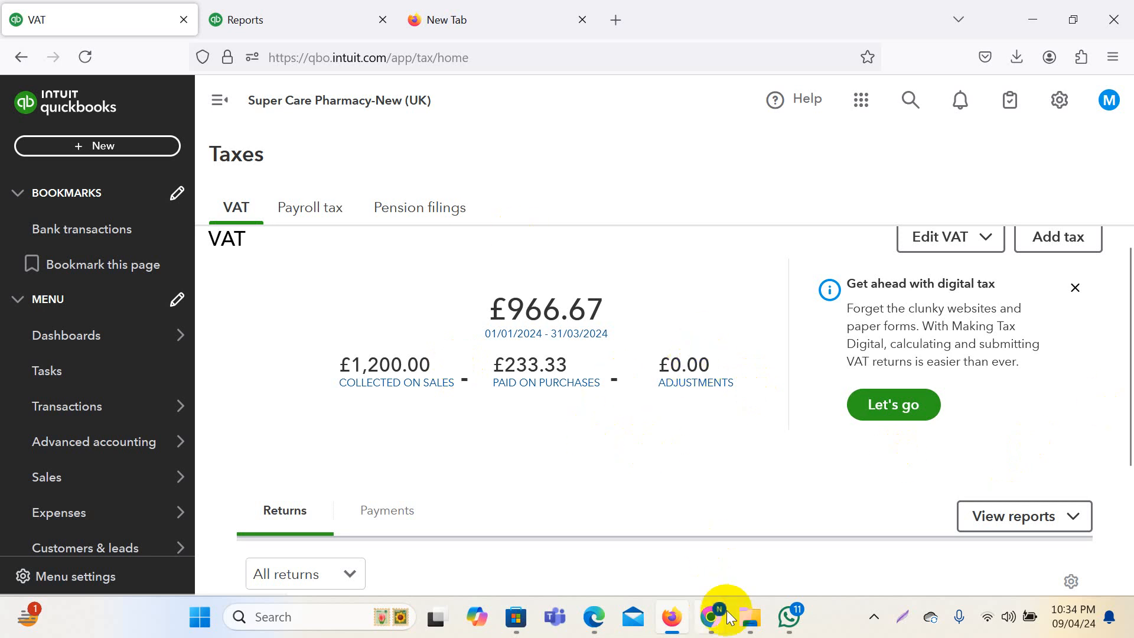
In File Explorer, go to drive D: and open the Backup-Old PC-04 April folder.
{"action": "mouse_move", "coordinate": [750, 617]}
{"action": "left_click", "coordinate": [661, 548]}
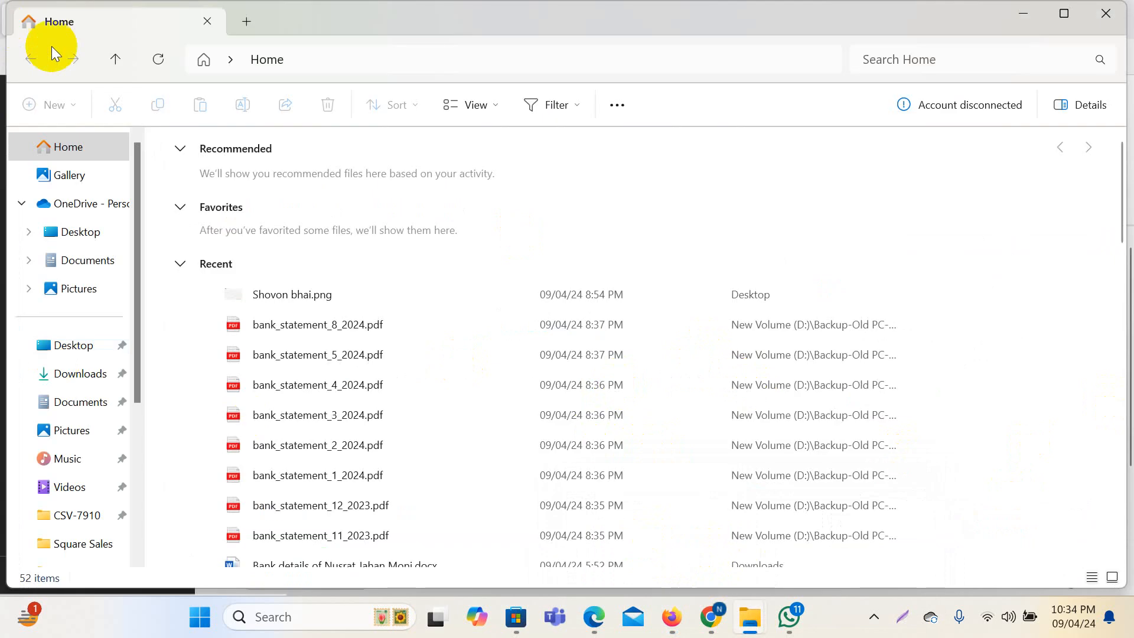
{"action": "left_click", "coordinate": [112, 59]}
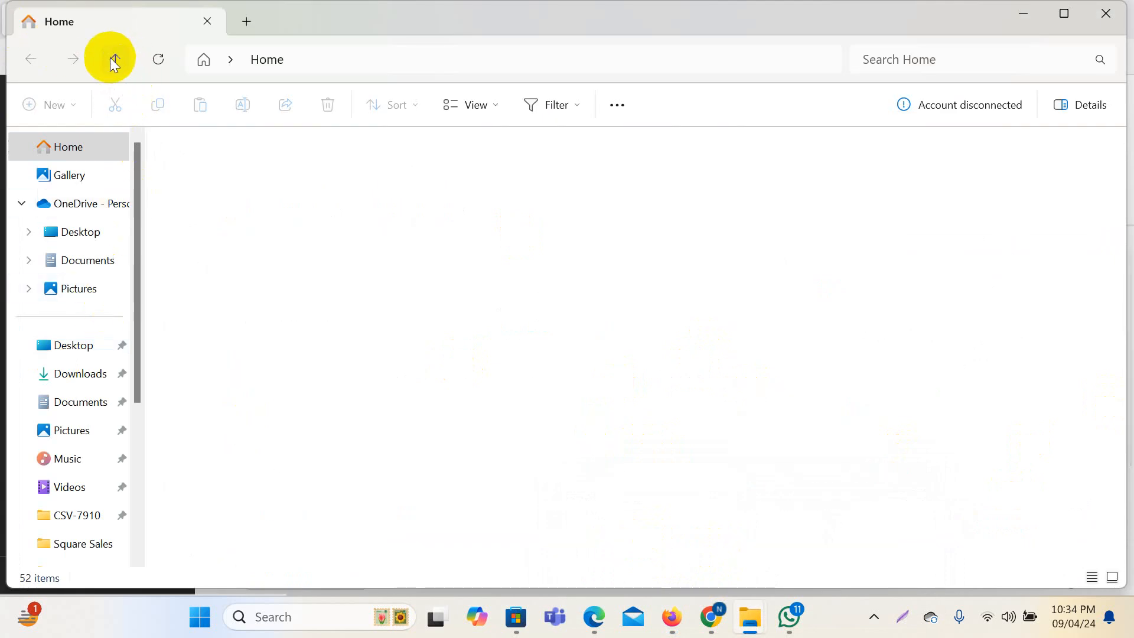
{"action": "scroll", "coordinate": [83, 465], "scroll_direction": "down", "scroll_amount": 3}
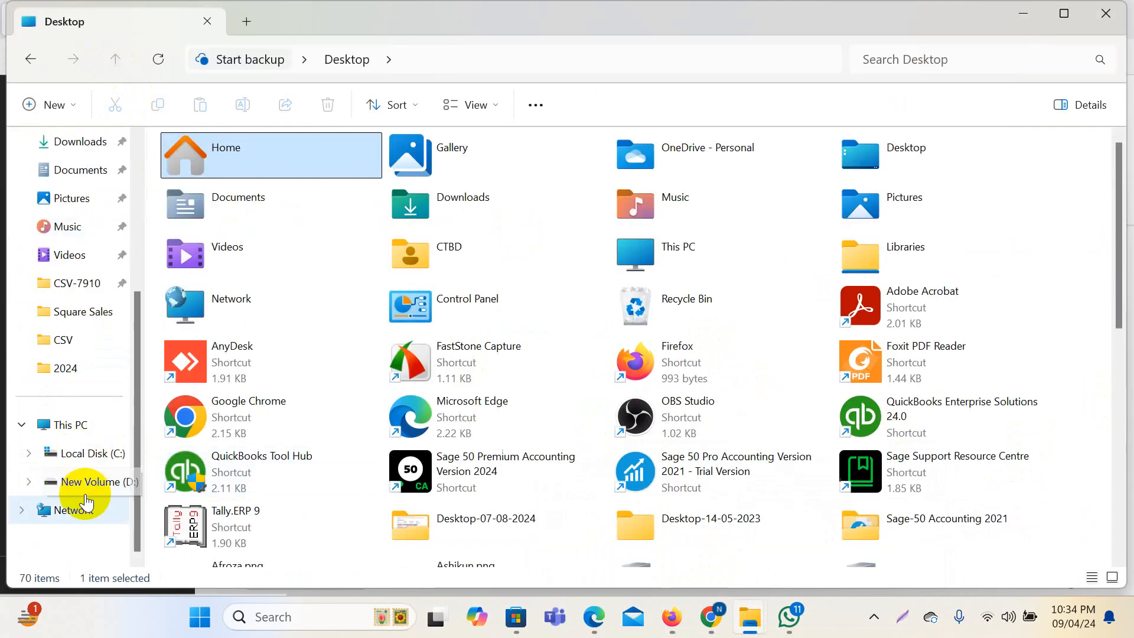
{"action": "left_click", "coordinate": [83, 487]}
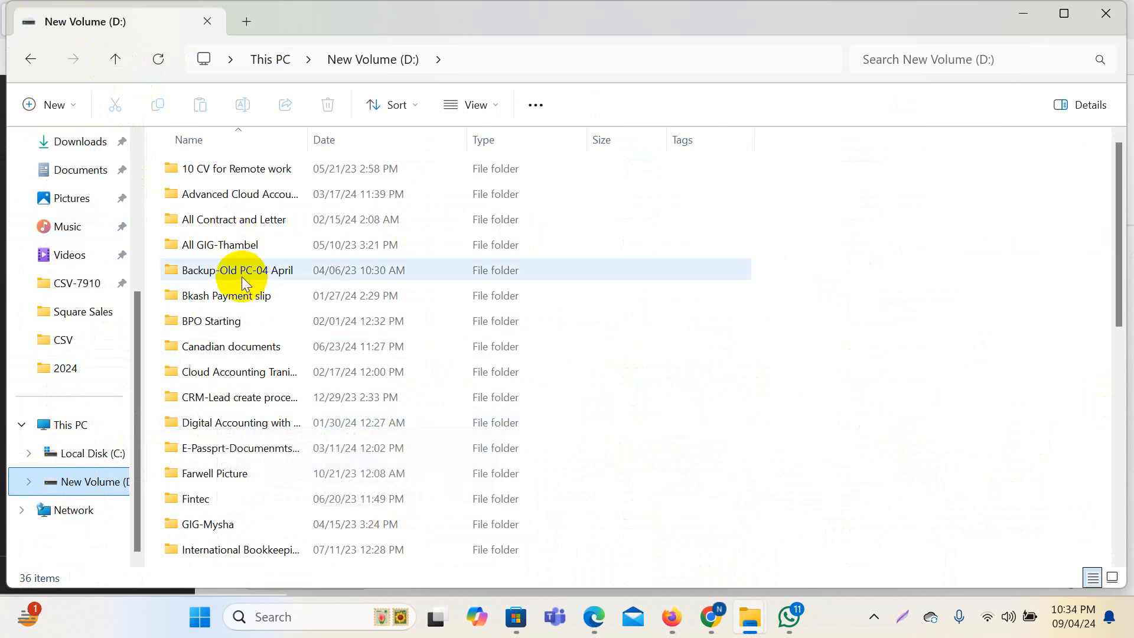
{"action": "scroll", "coordinate": [245, 283], "scroll_direction": "down", "scroll_amount": 3}
{"action": "scroll", "coordinate": [257, 309], "scroll_direction": "up", "scroll_amount": 3}
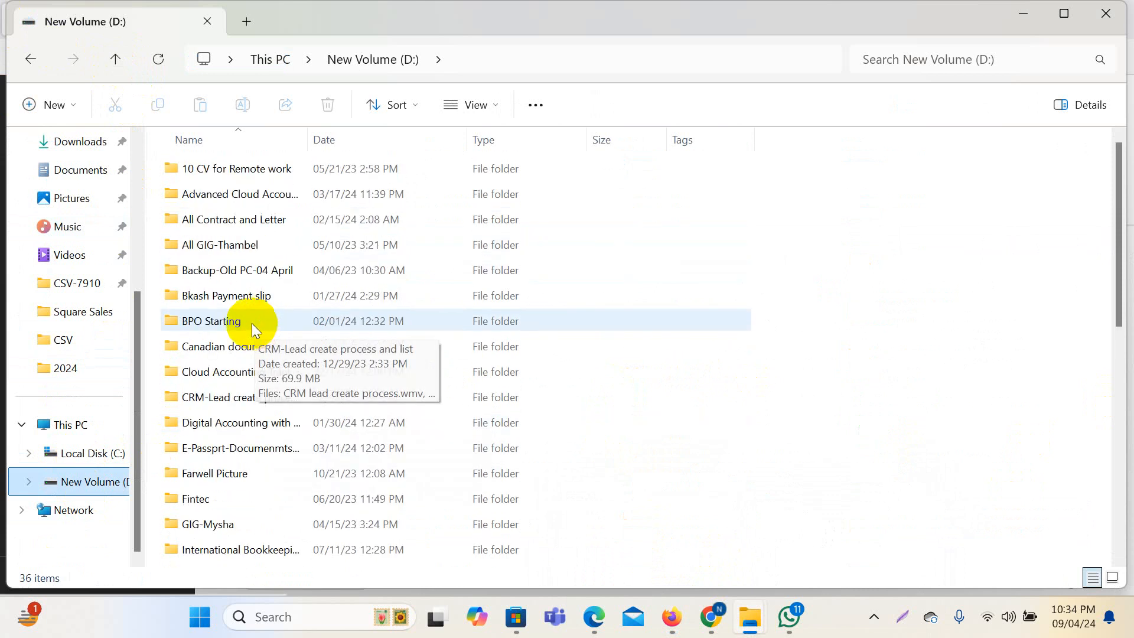
{"action": "double_click", "coordinate": [230, 275]}
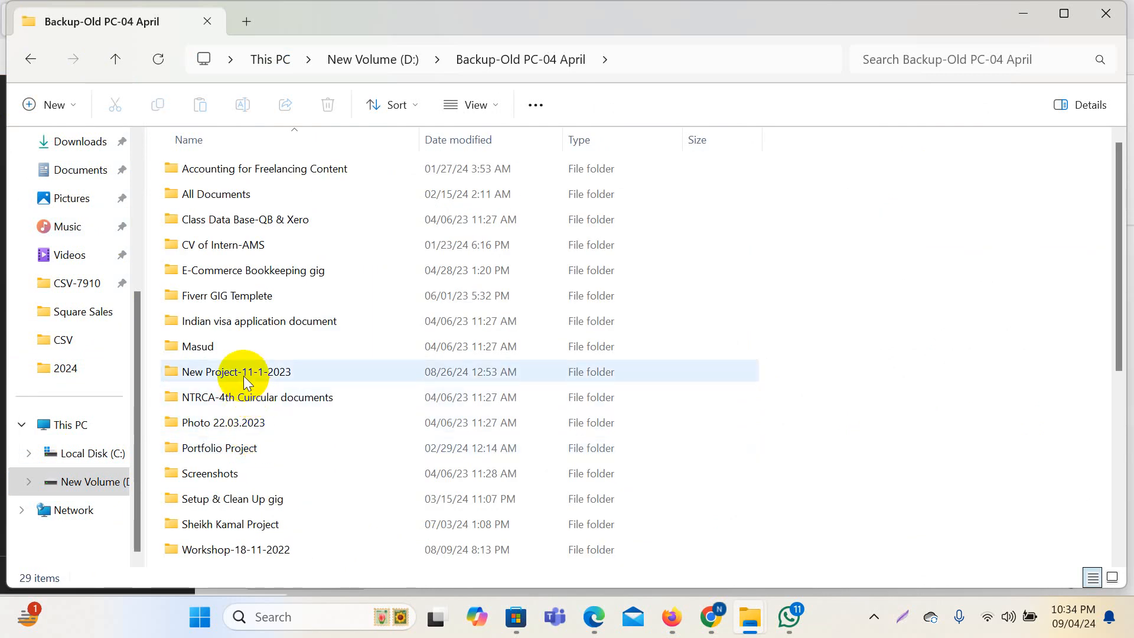
Open New Project-11-1-2023 > Project-74 > Buyer Submit return > Buyer Submit document-2024 > Previous year-2022.
{"action": "left_click", "coordinate": [246, 377]}
{"action": "left_click", "coordinate": [192, 472]}
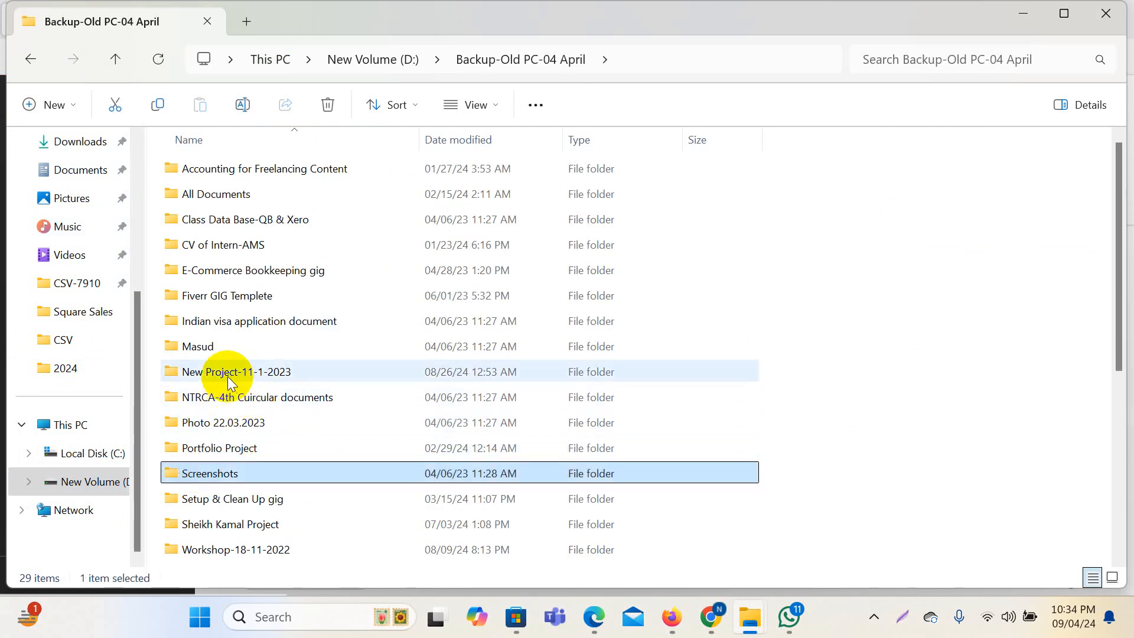
{"action": "double_click", "coordinate": [234, 372]}
{"action": "scroll", "coordinate": [327, 441], "scroll_direction": "down", "scroll_amount": 10}
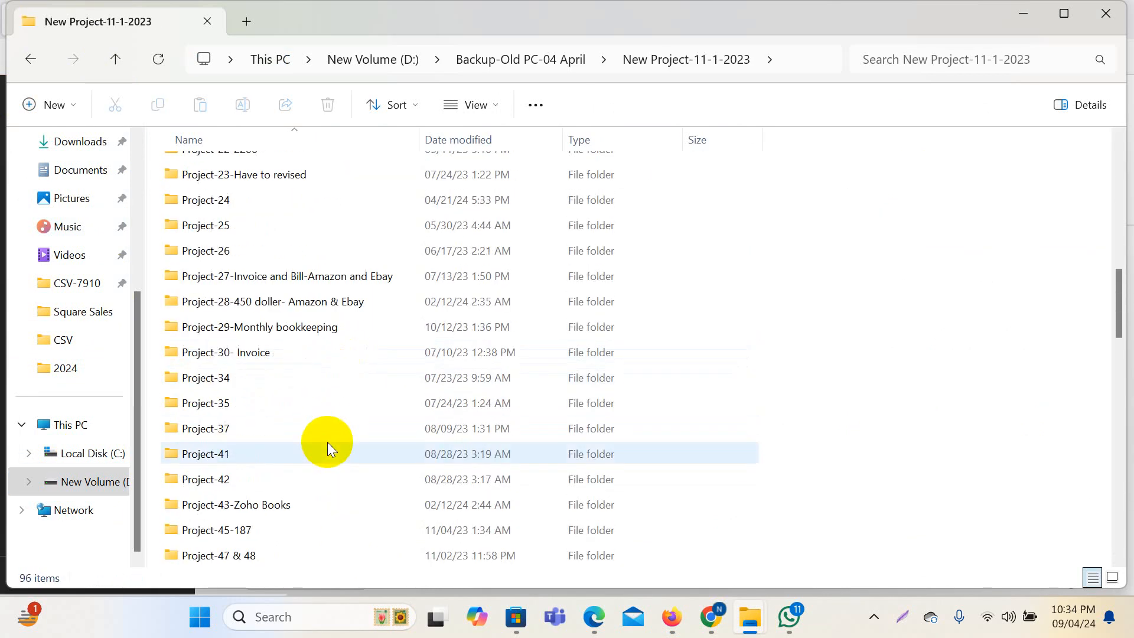
{"action": "scroll", "coordinate": [398, 396], "scroll_direction": "down", "scroll_amount": 8}
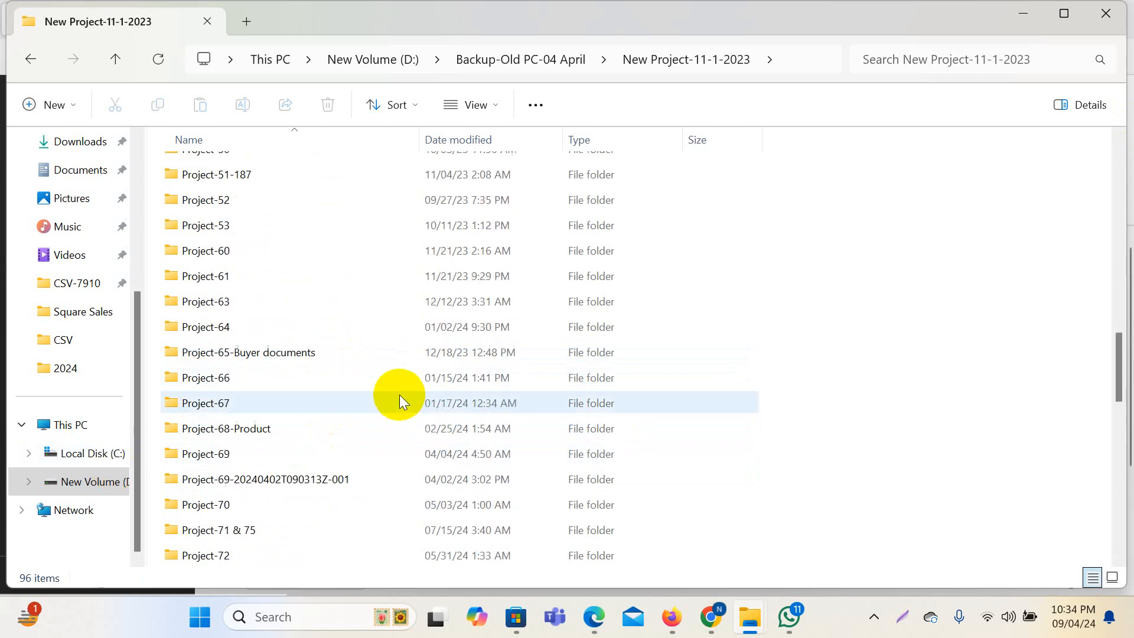
{"action": "double_click", "coordinate": [243, 454]}
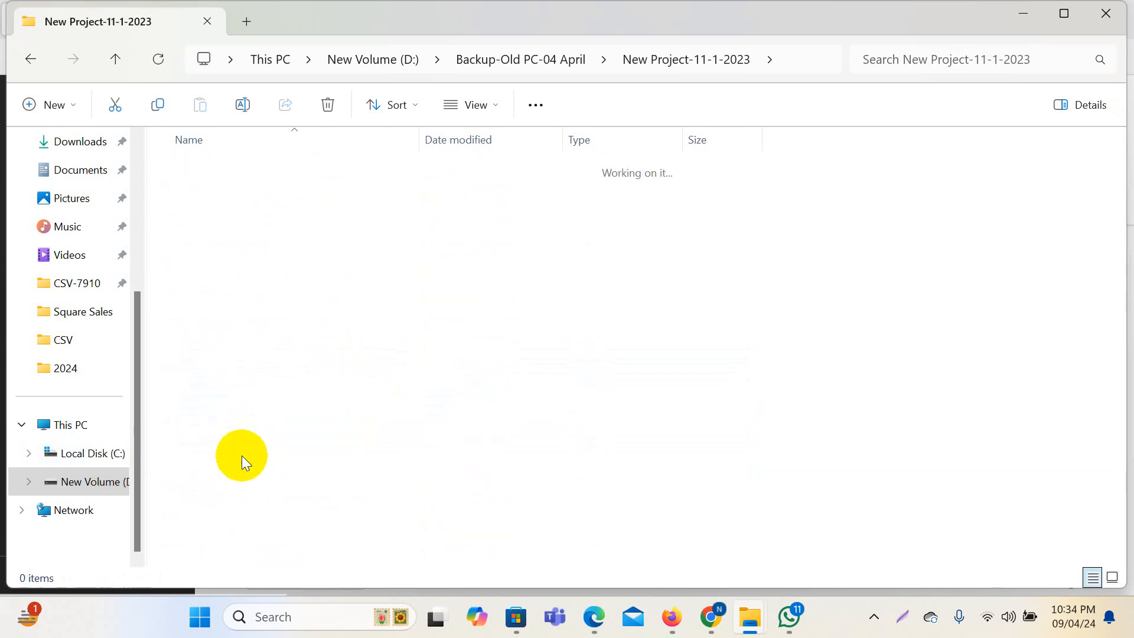
{"action": "double_click", "coordinate": [219, 167]}
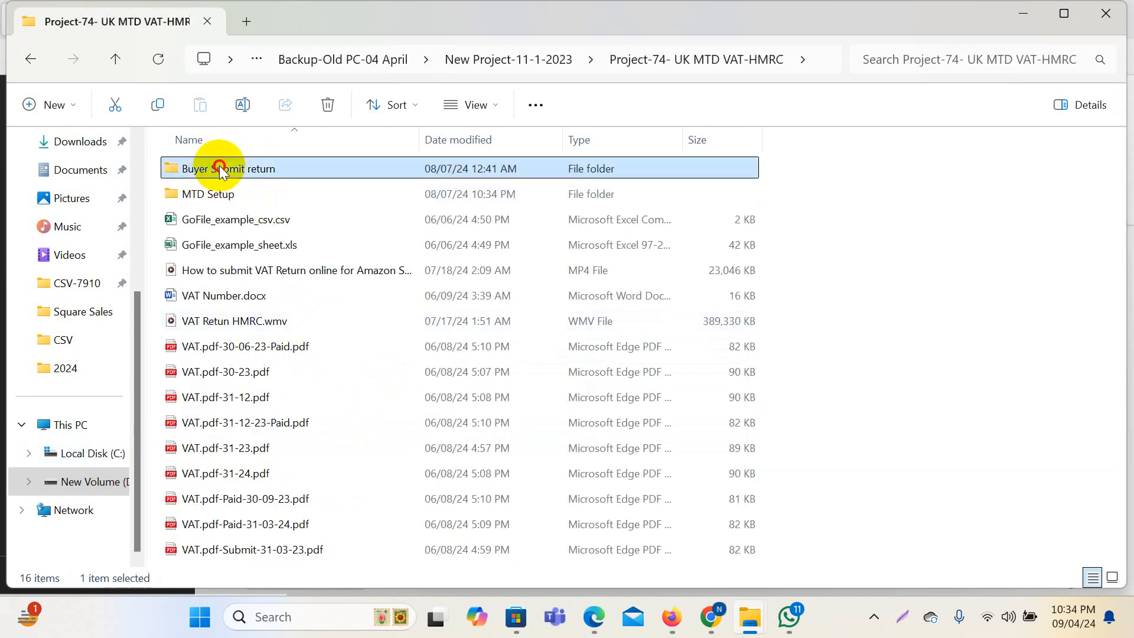
{"action": "double_click", "coordinate": [230, 168]}
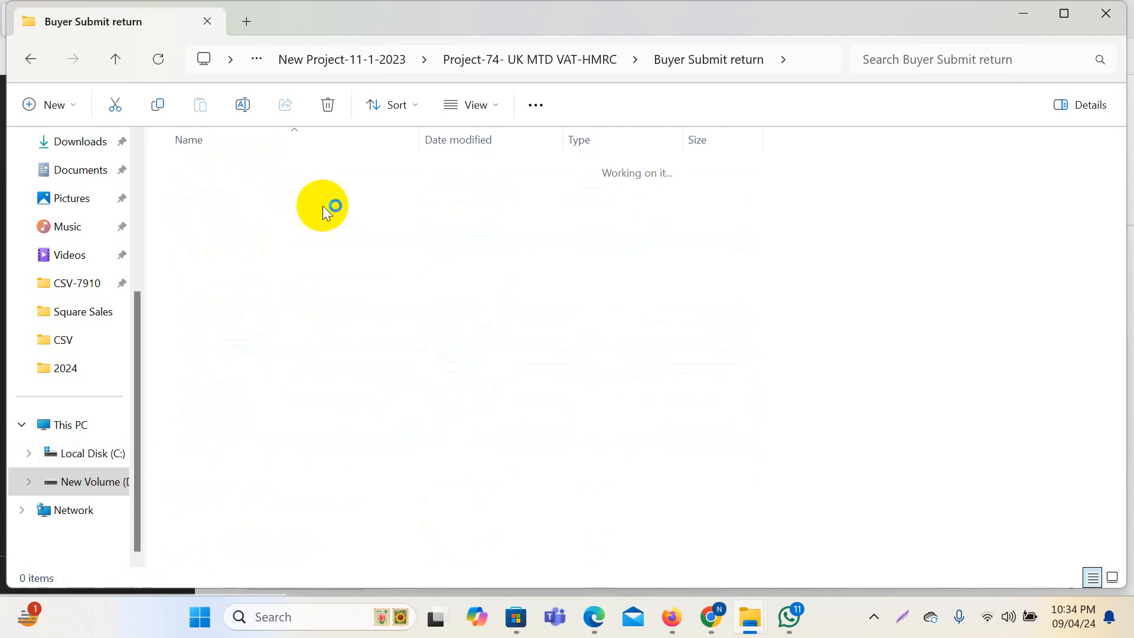
{"action": "double_click", "coordinate": [243, 174]}
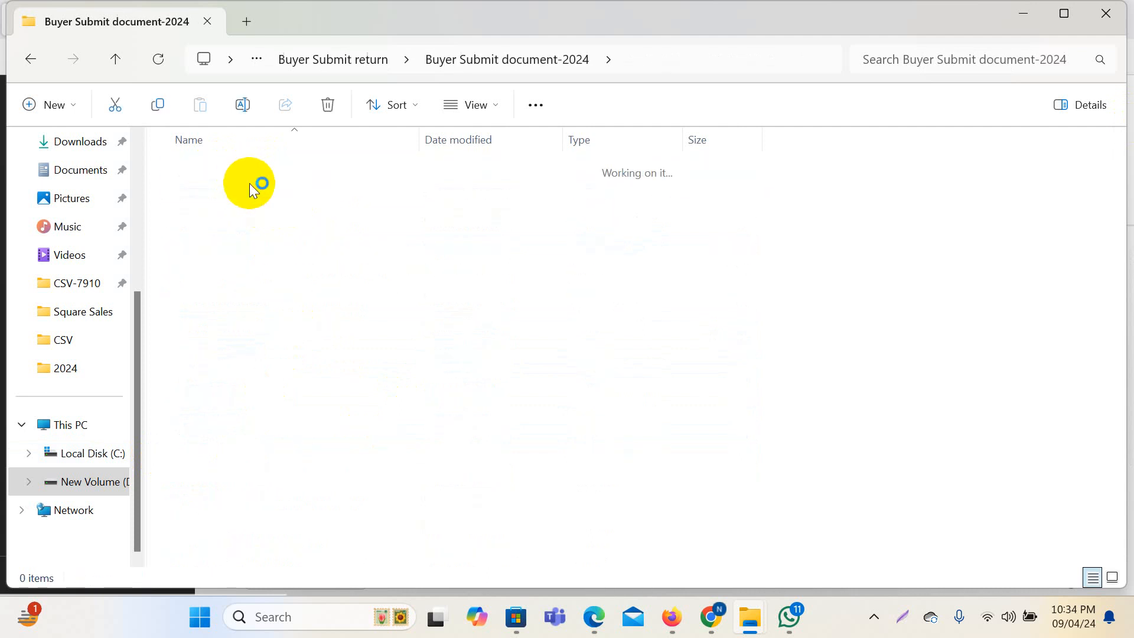
View the April to June 2022 submitted return PDF, then return to Buyer Submit document-2024.
{"action": "double_click", "coordinate": [252, 171]}
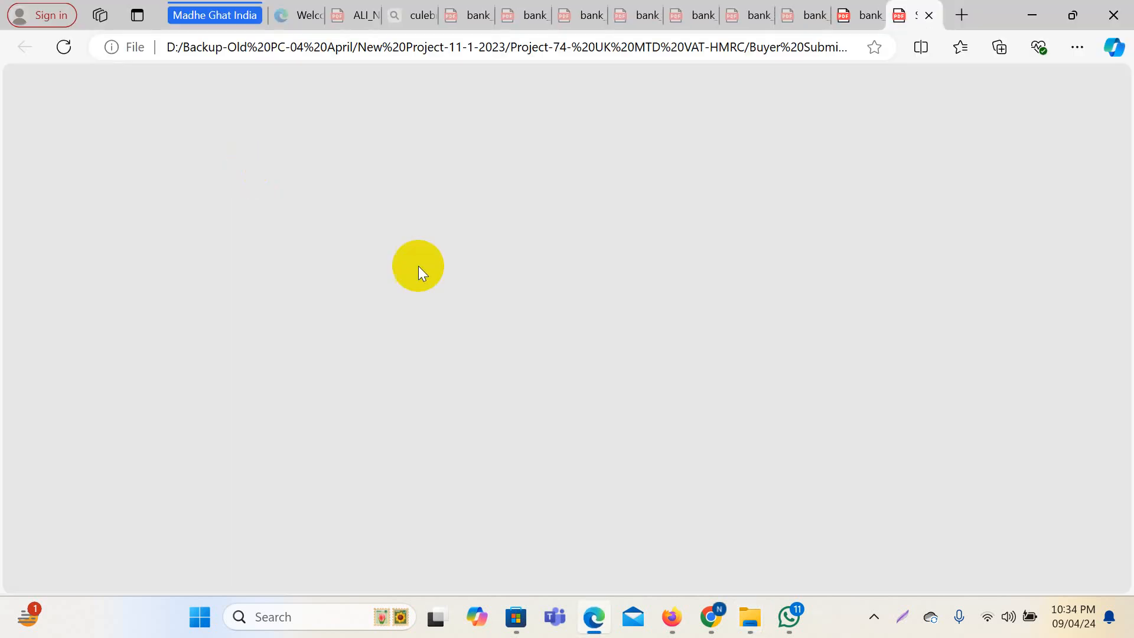
{"action": "scroll", "coordinate": [525, 376], "scroll_direction": "down", "scroll_amount": 5}
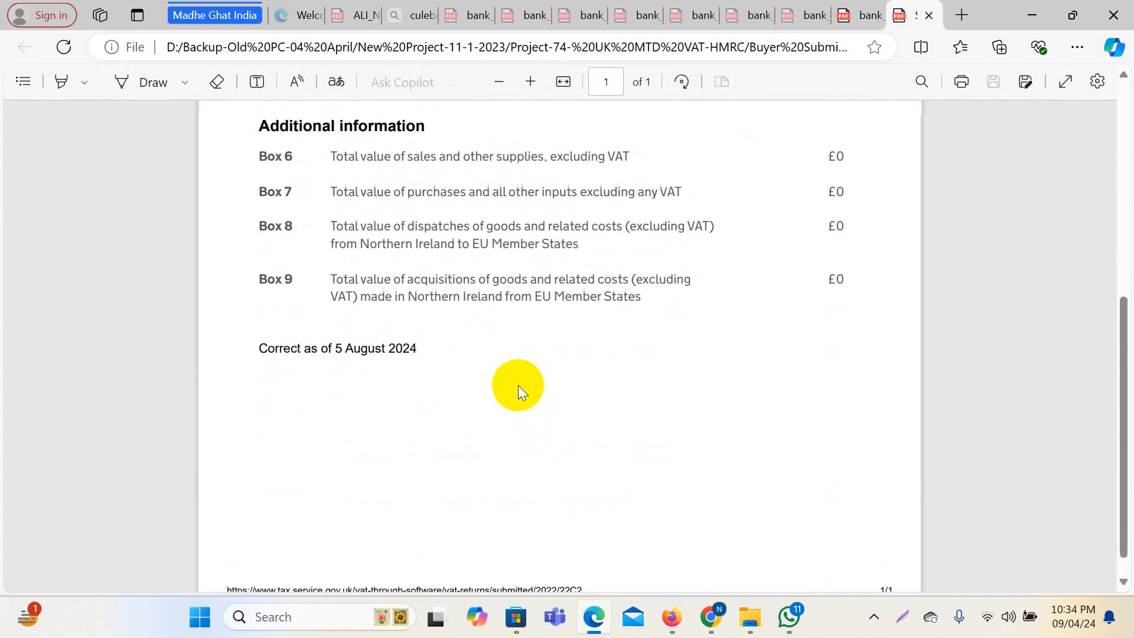
{"action": "scroll", "coordinate": [518, 385], "scroll_direction": "up", "scroll_amount": 8}
{"action": "left_click", "coordinate": [1033, 14]}
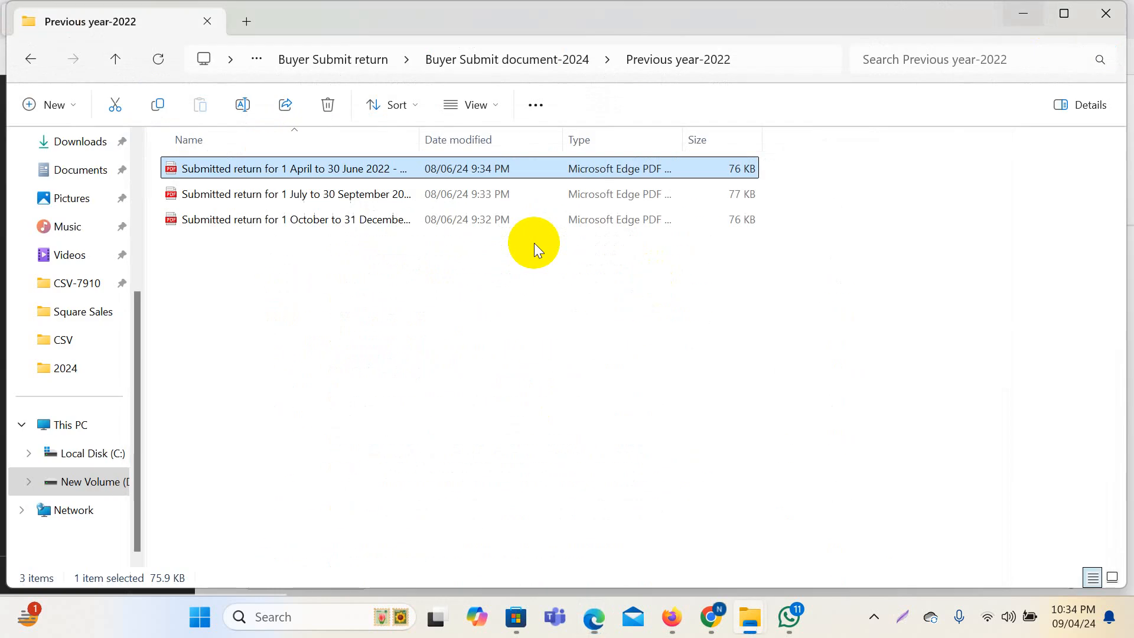
{"action": "left_click", "coordinate": [115, 59]}
Open the Year-2023-2024 folder and view the April–June 2023 submitted return PDF.
{"action": "double_click", "coordinate": [260, 196]}
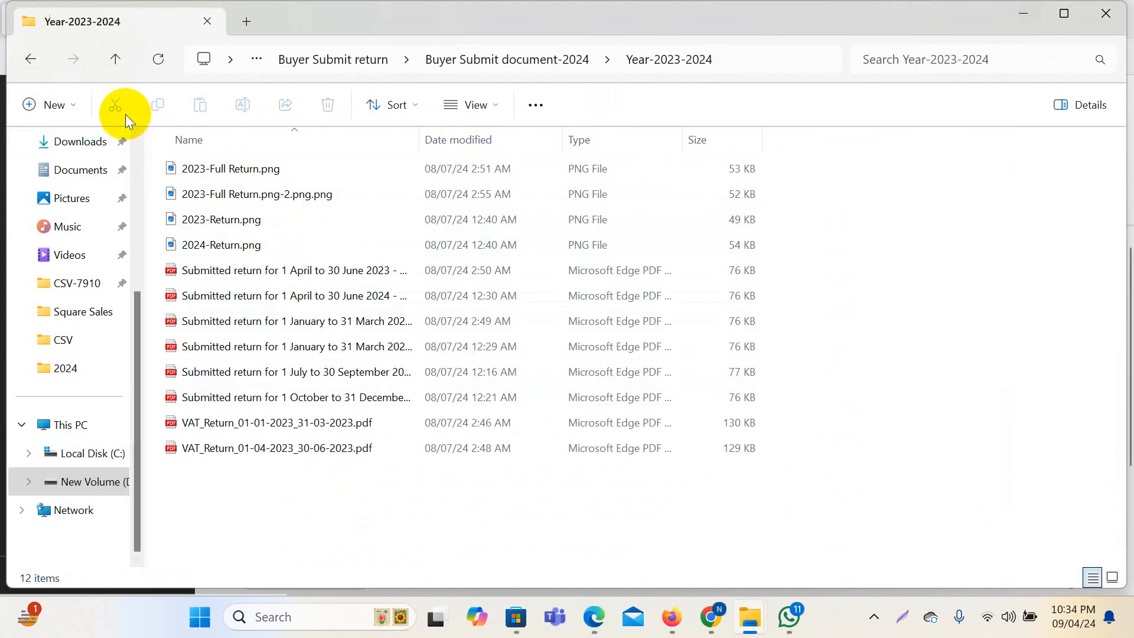
{"action": "left_click", "coordinate": [116, 60]}
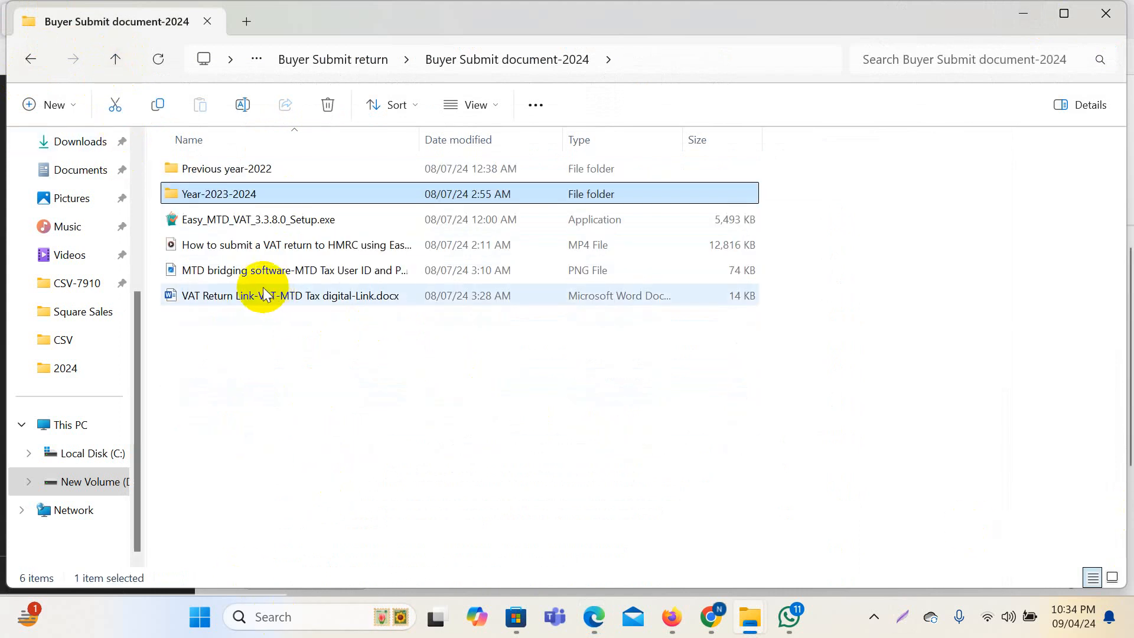
{"action": "double_click", "coordinate": [249, 195]}
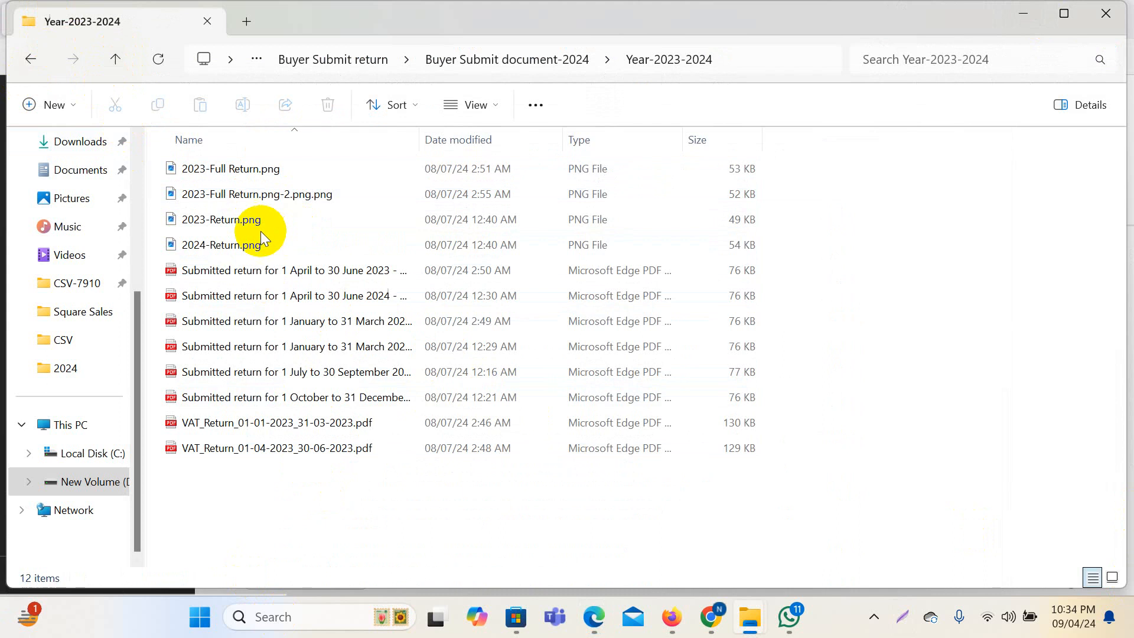
{"action": "double_click", "coordinate": [283, 275]}
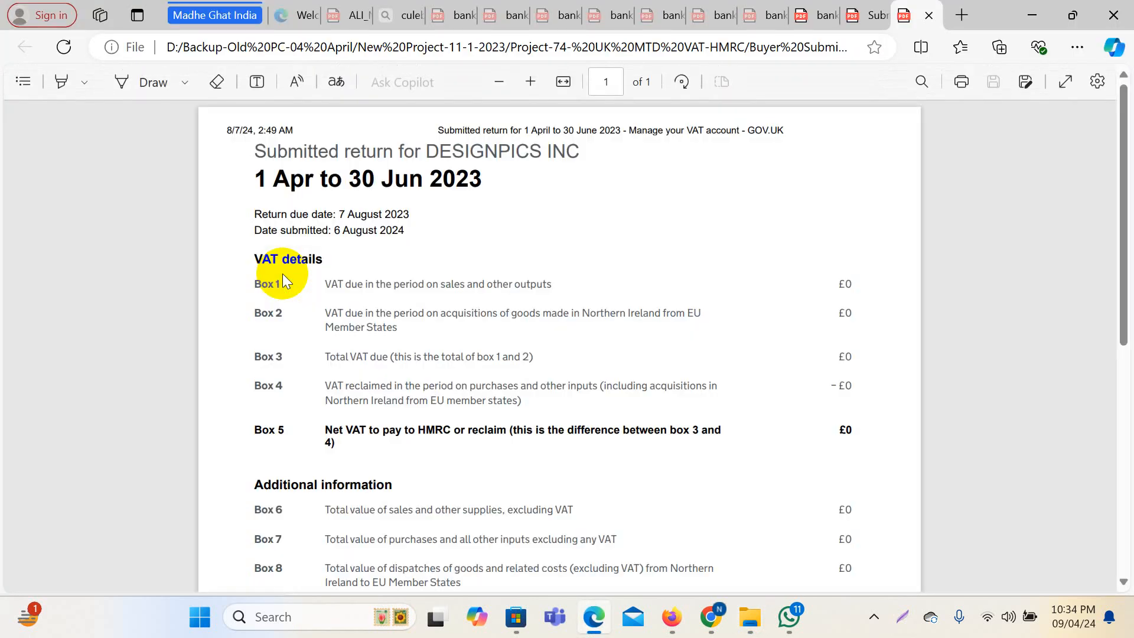
Minimize Edge and open 2023-Full Return.png in Photos.
{"action": "left_click", "coordinate": [1031, 14]}
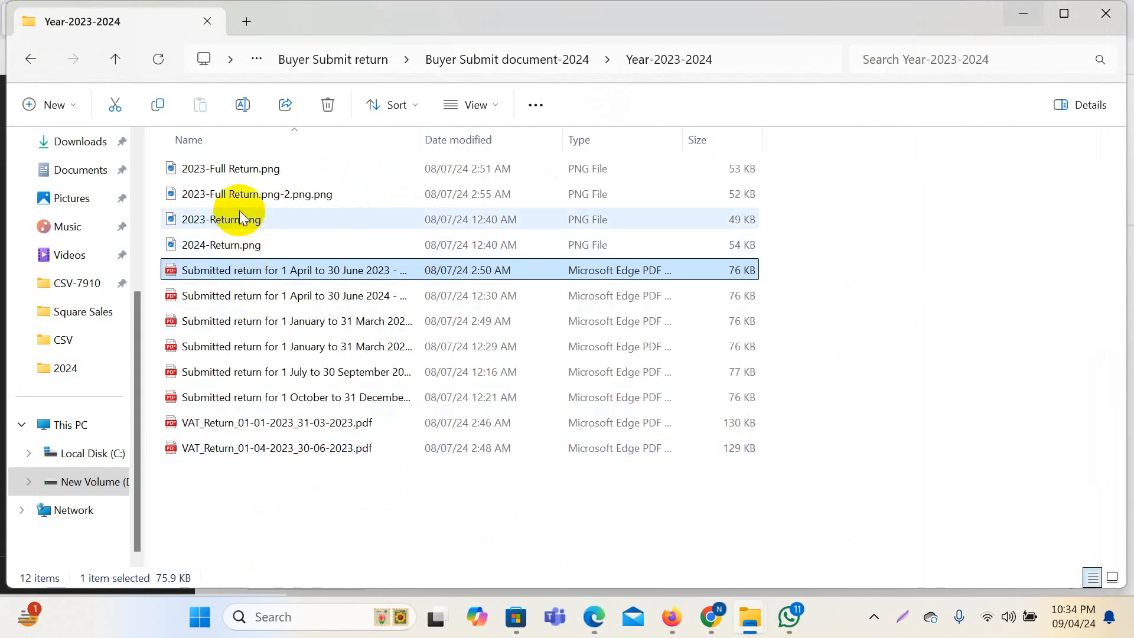
{"action": "left_click", "coordinate": [250, 170]}
{"action": "double_click", "coordinate": [249, 168]}
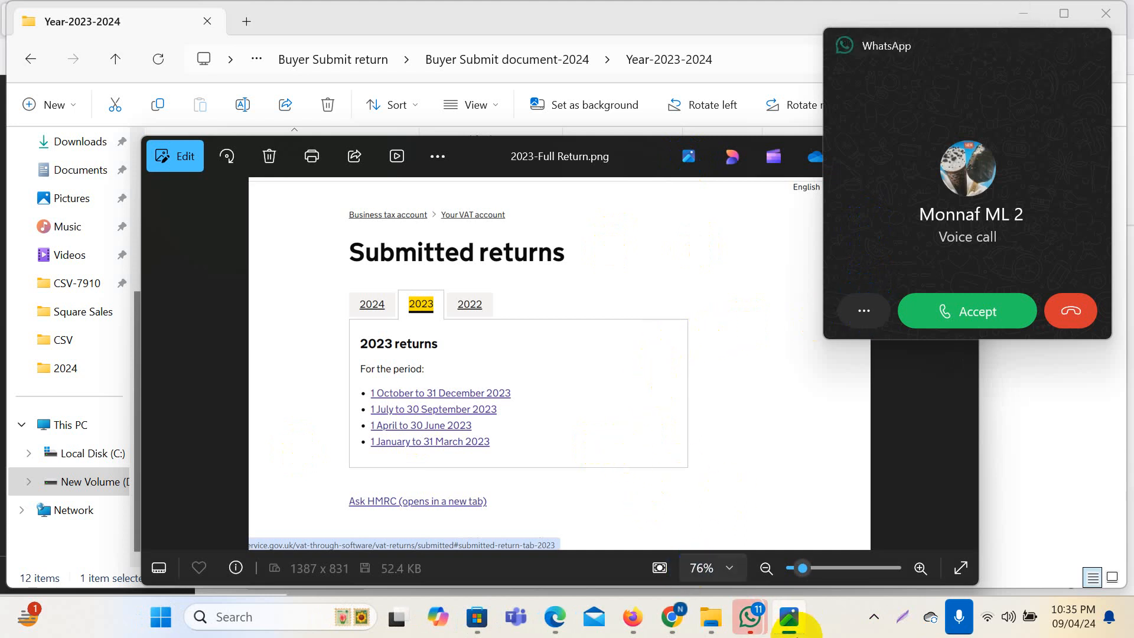
Bring the Google Meet call forward and mute the microphone.
{"action": "mouse_move", "coordinate": [750, 623]}
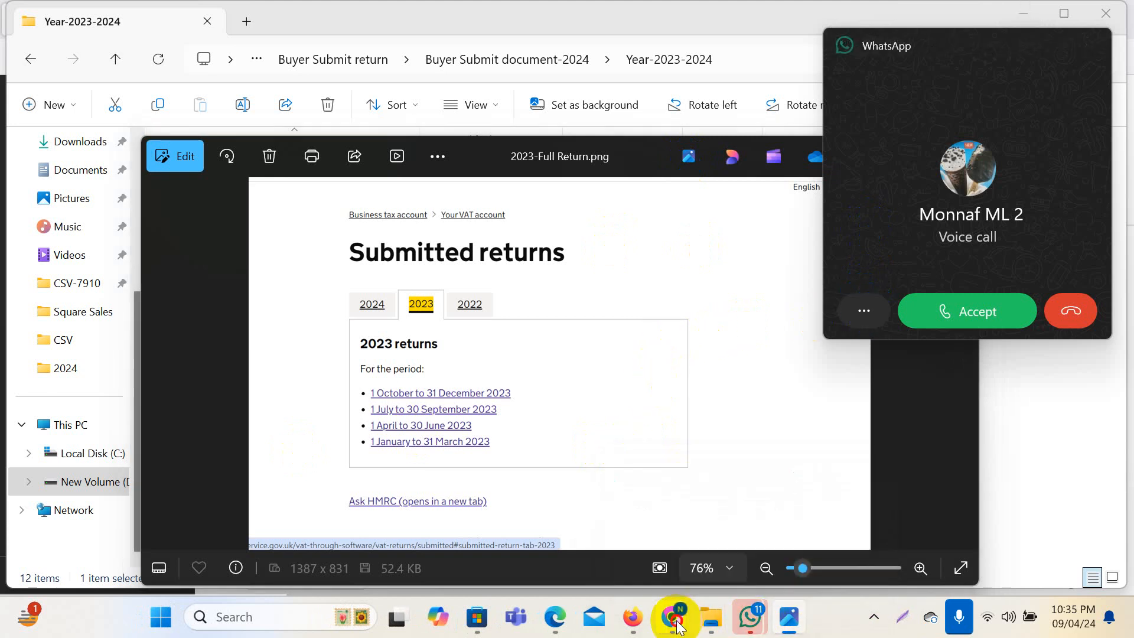
{"action": "mouse_move", "coordinate": [671, 616]}
{"action": "left_click", "coordinate": [605, 555]}
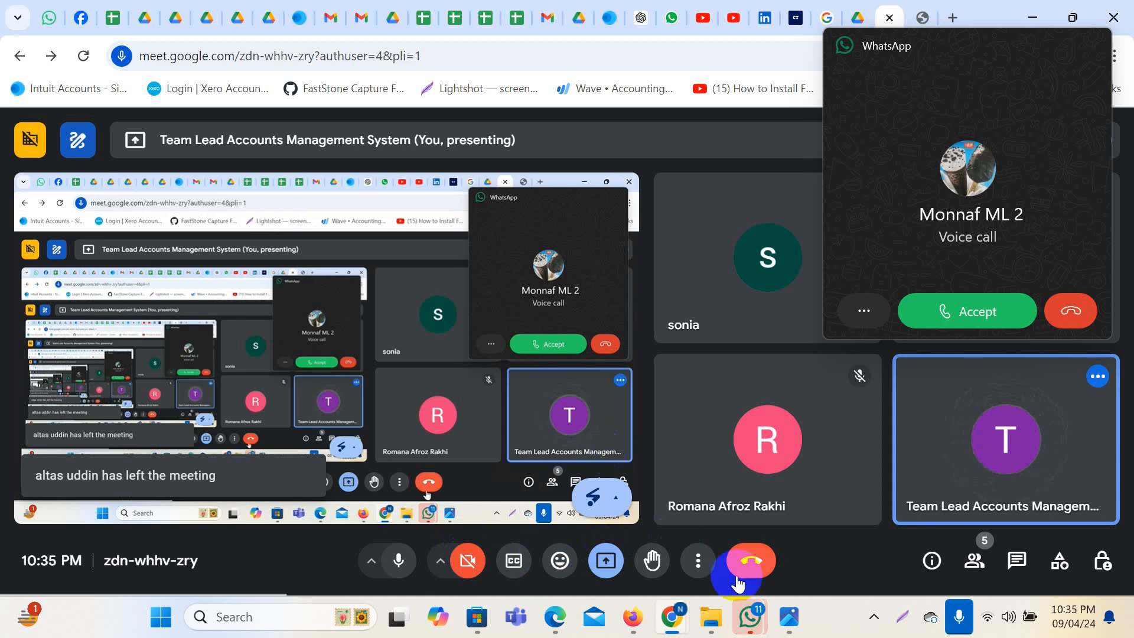
{"action": "left_click", "coordinate": [399, 569]}
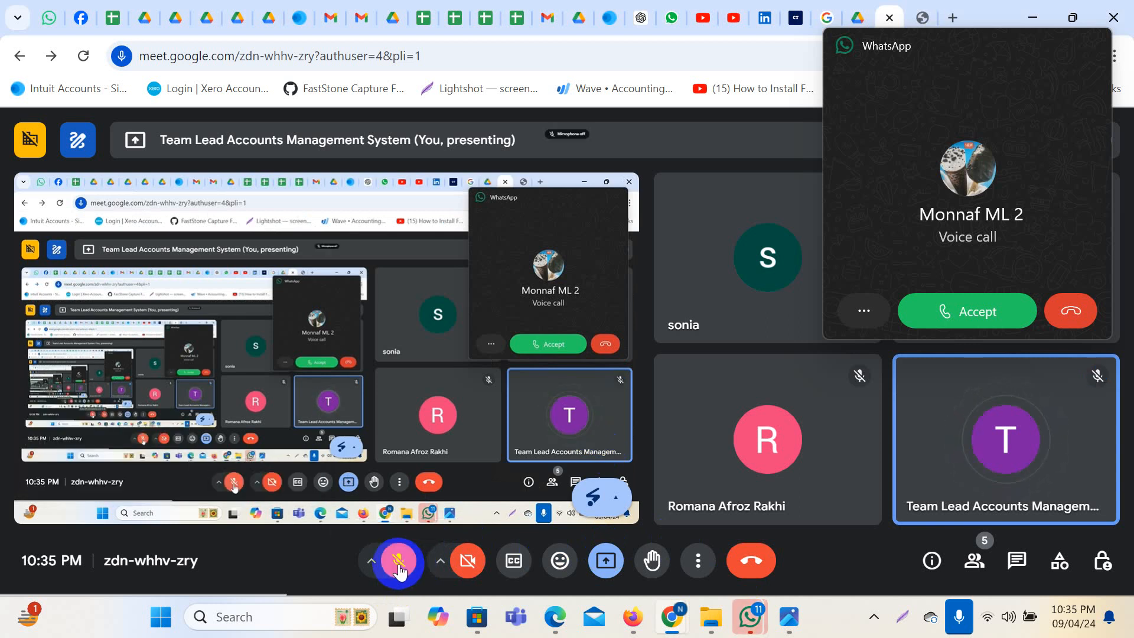
Check WhatsApp chats from the system tray, then minimize it.
{"action": "left_click", "coordinate": [874, 617]}
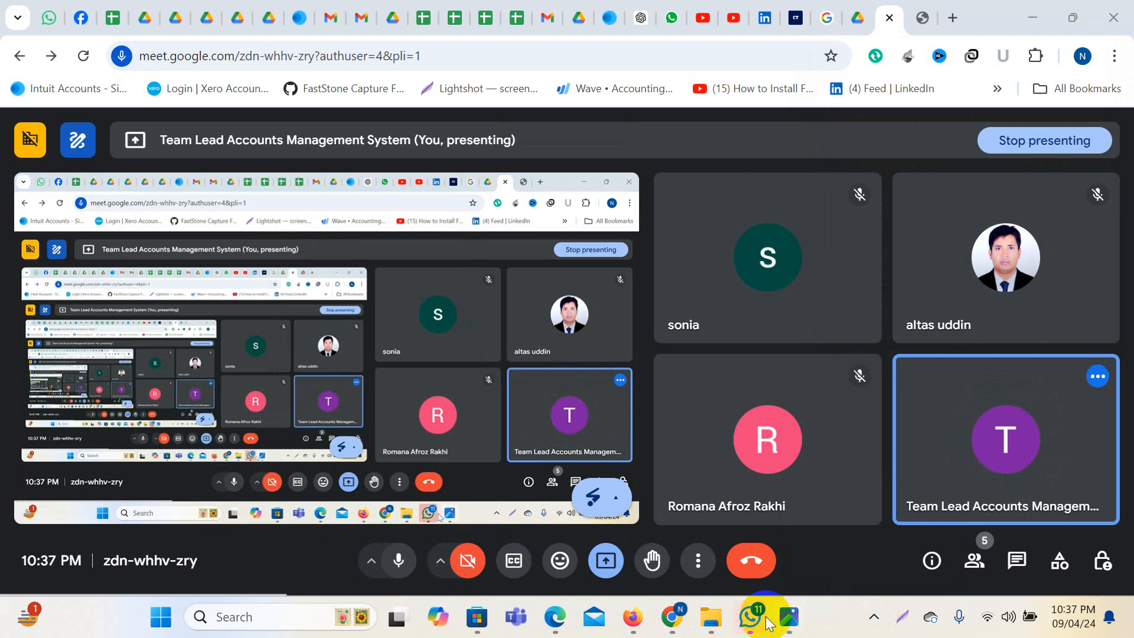
{"action": "left_click", "coordinate": [753, 614]}
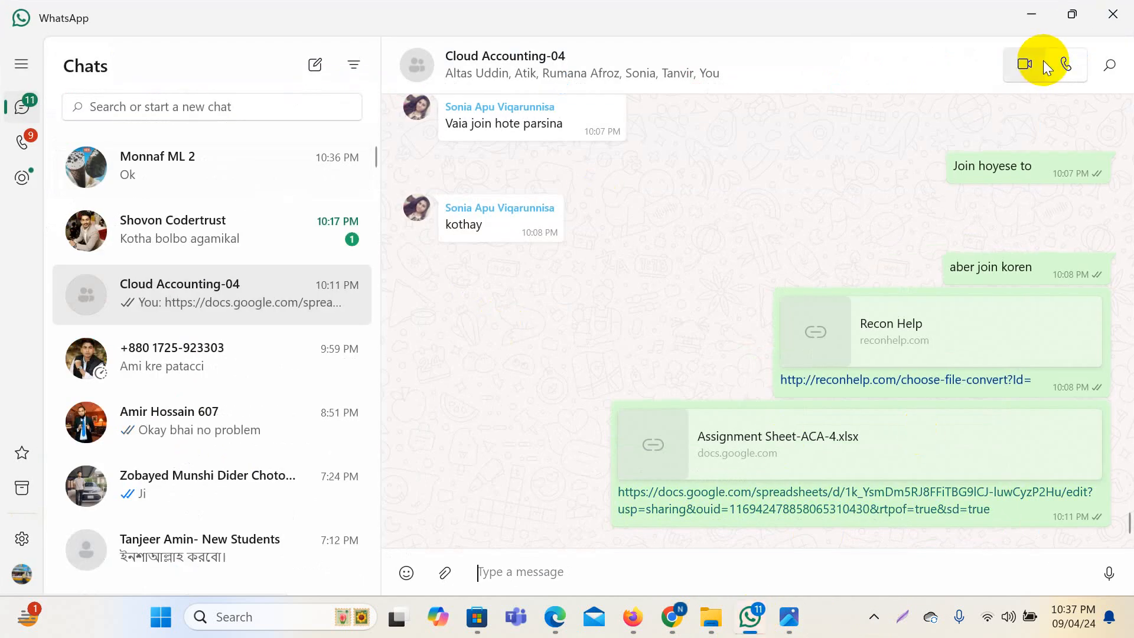
{"action": "left_click", "coordinate": [1031, 13]}
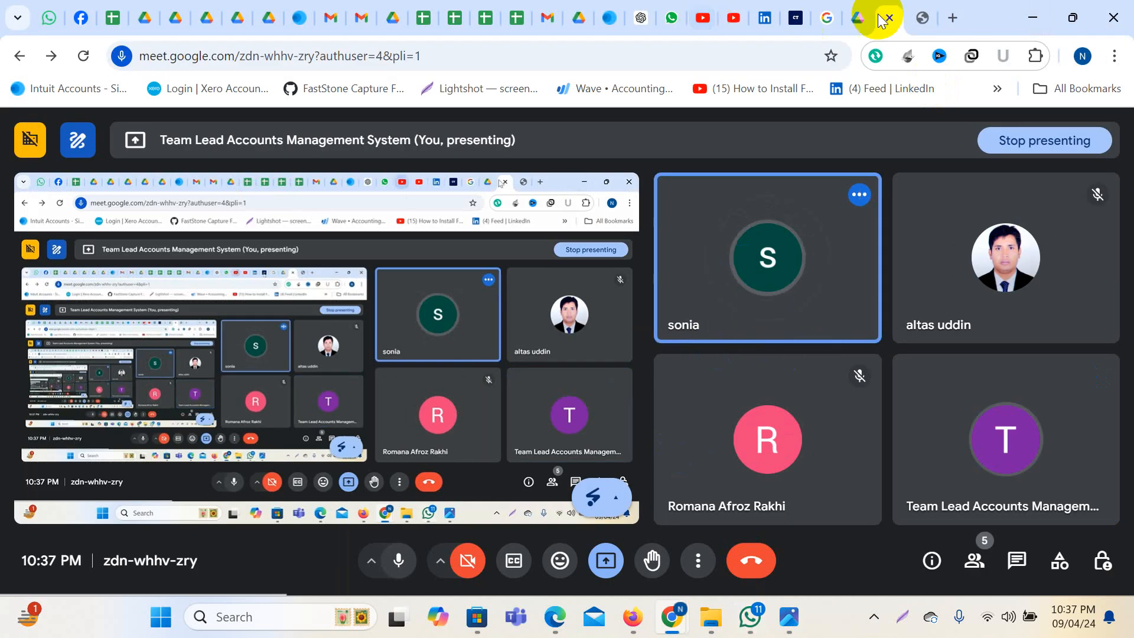
Return to the QuickBooks VAT page with the 2023-Full Return image on top.
{"action": "mouse_move", "coordinate": [630, 618]}
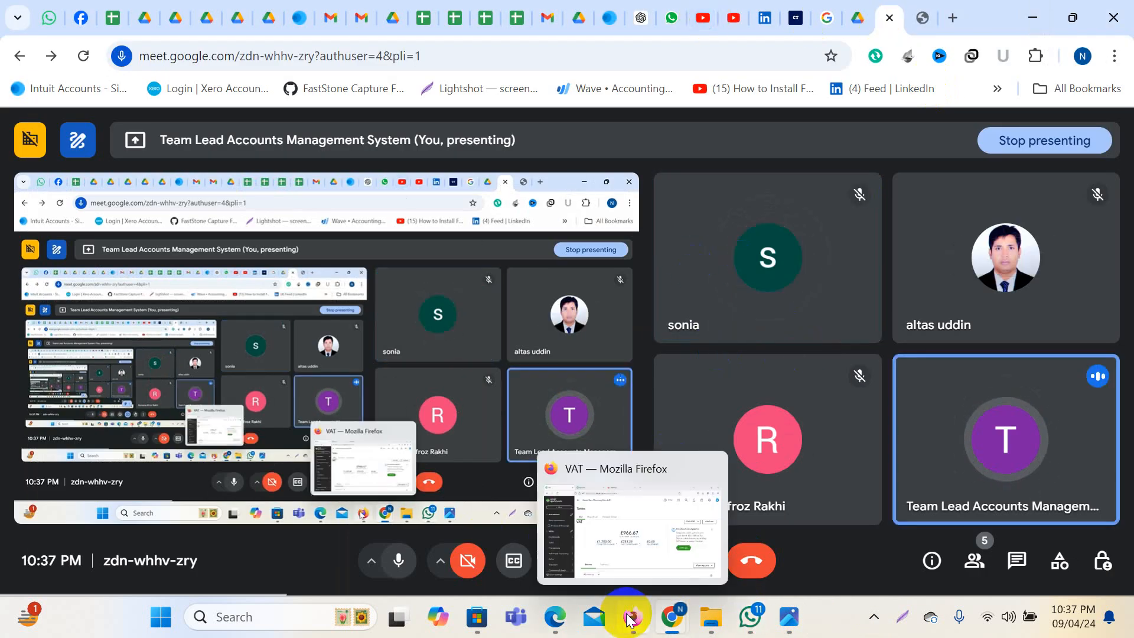
{"action": "left_click", "coordinate": [602, 539]}
{"action": "left_click", "coordinate": [791, 617]}
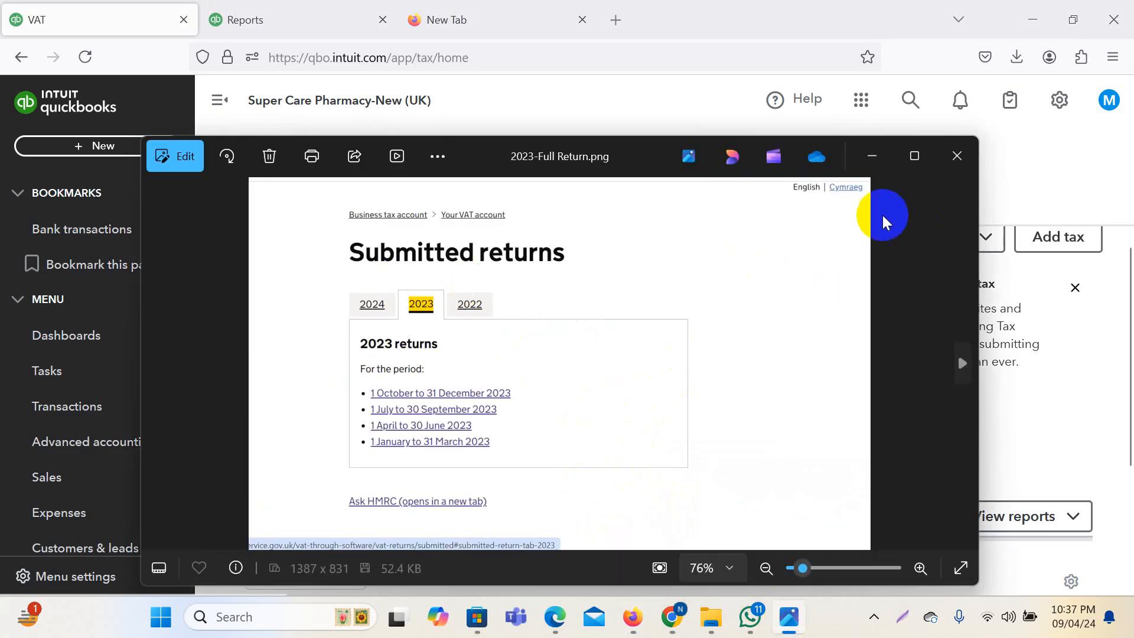
Minimize the returns image and review the open £966.67 return for 01/01/2024–31/03/2024.
{"action": "left_click", "coordinate": [871, 156]}
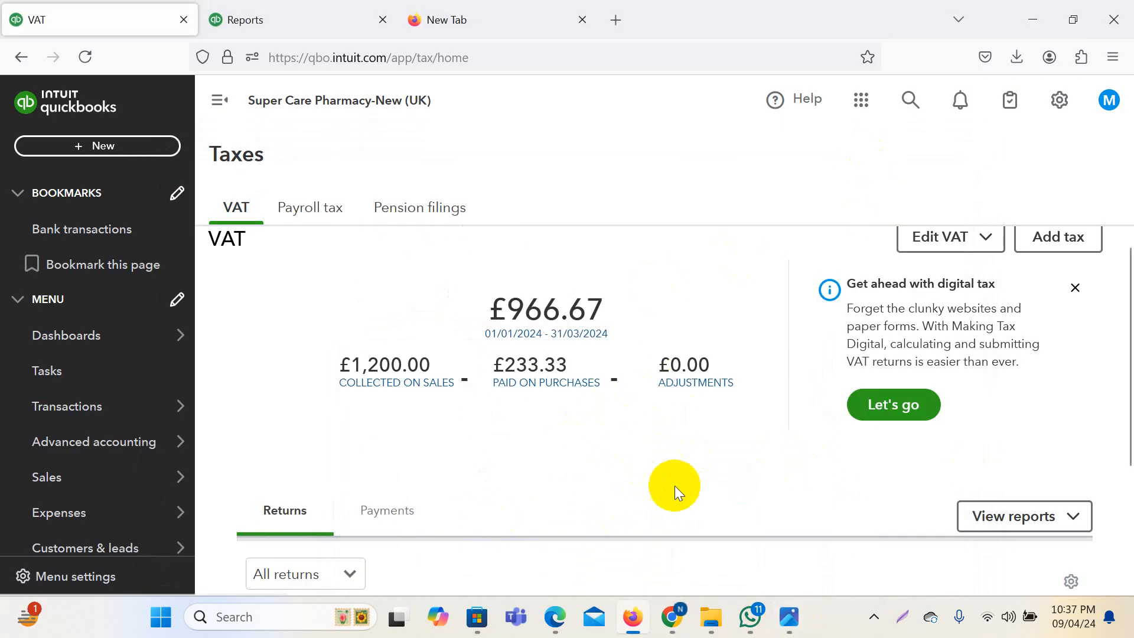
{"action": "scroll", "coordinate": [674, 485], "scroll_direction": "down", "scroll_amount": 3}
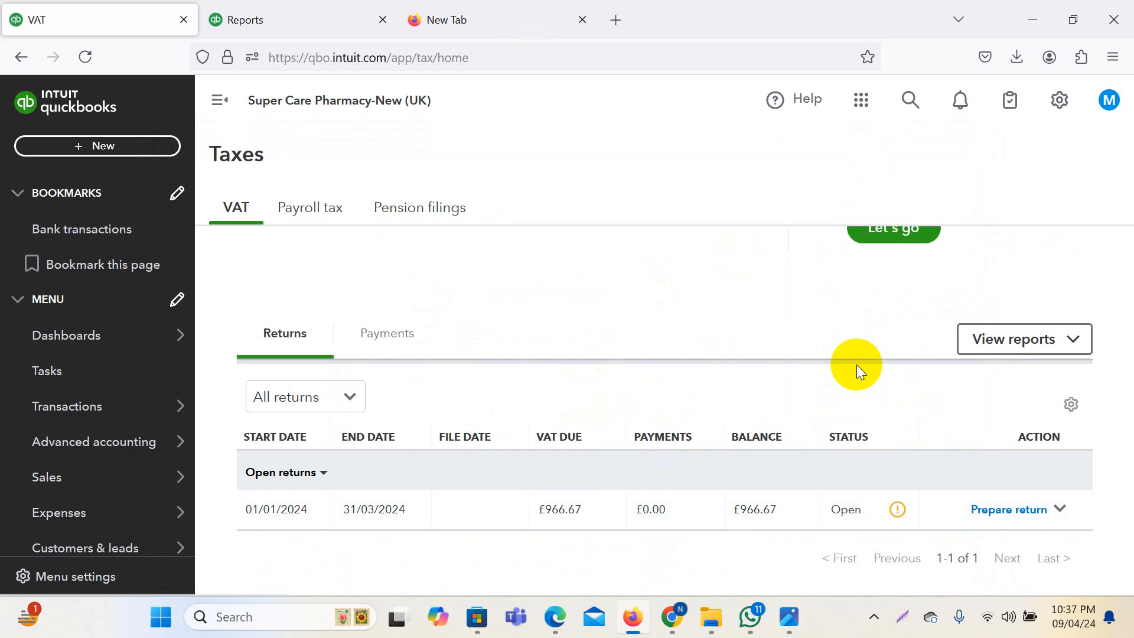
{"action": "scroll", "coordinate": [804, 315], "scroll_direction": "up", "scroll_amount": 3}
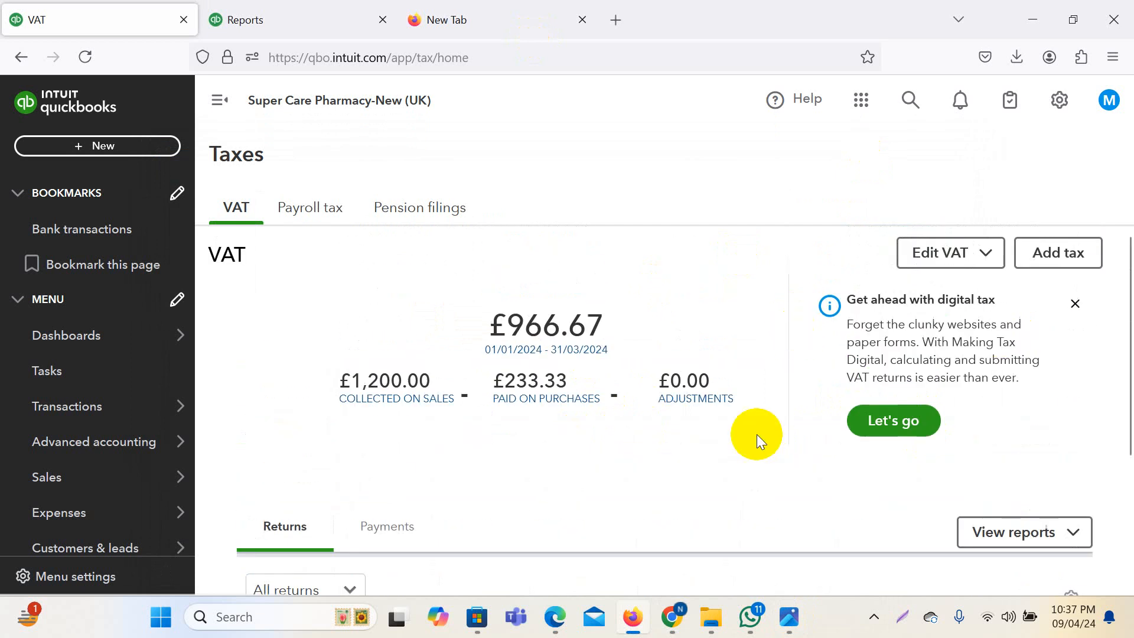
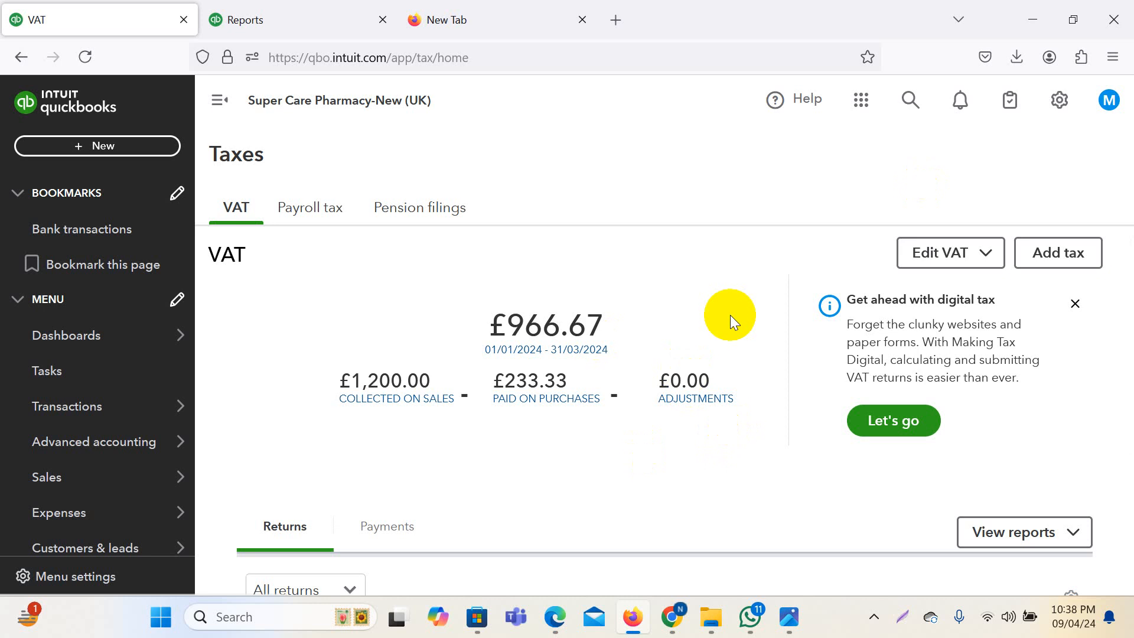
Scroll down to the Returns table listing the open £966.67 return for 01/01/2024–31/03/2024.
{"action": "scroll", "coordinate": [739, 356], "scroll_direction": "down", "scroll_amount": 3}
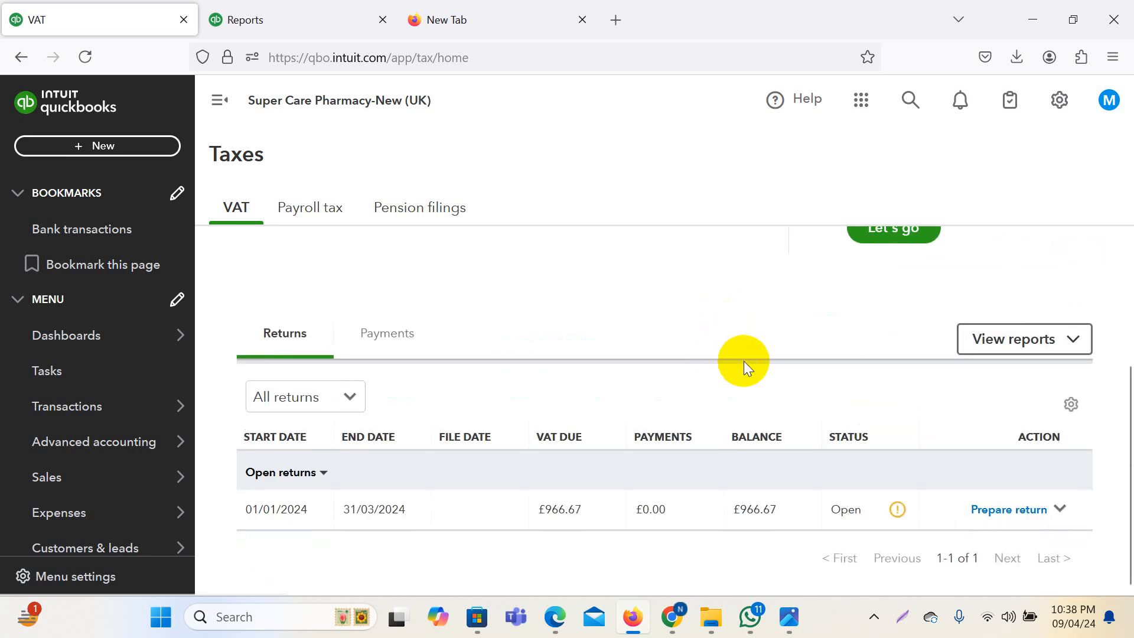
Open the Q1 2024 VAT return form and look over its Box 1–9 figures.
{"action": "left_click", "coordinate": [1007, 512]}
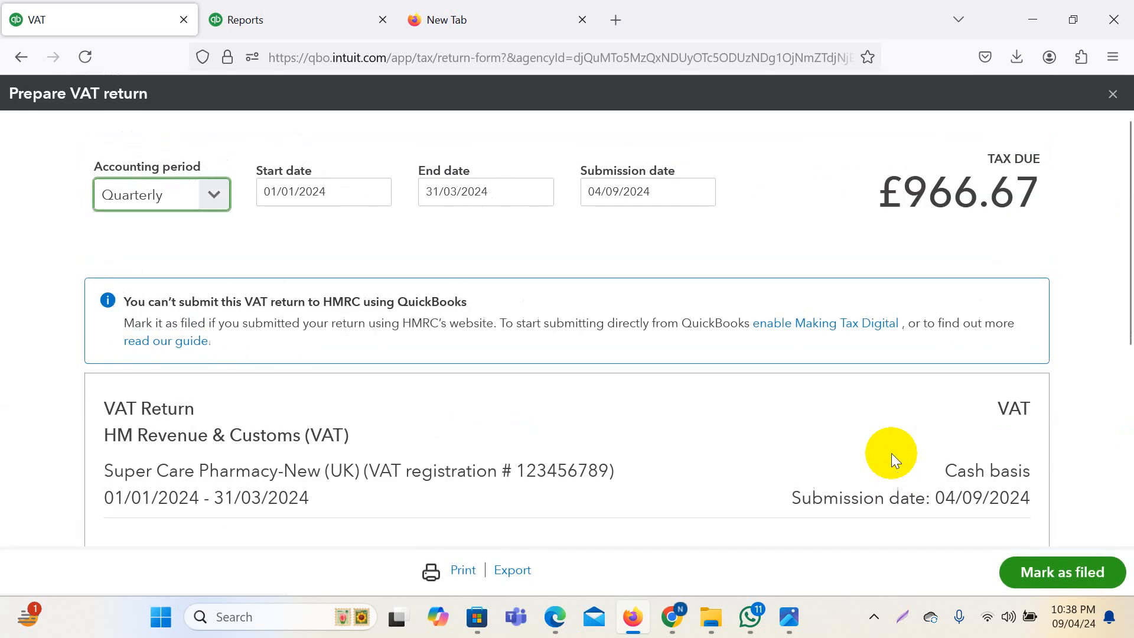
{"action": "scroll", "coordinate": [760, 416], "scroll_direction": "down", "scroll_amount": 5}
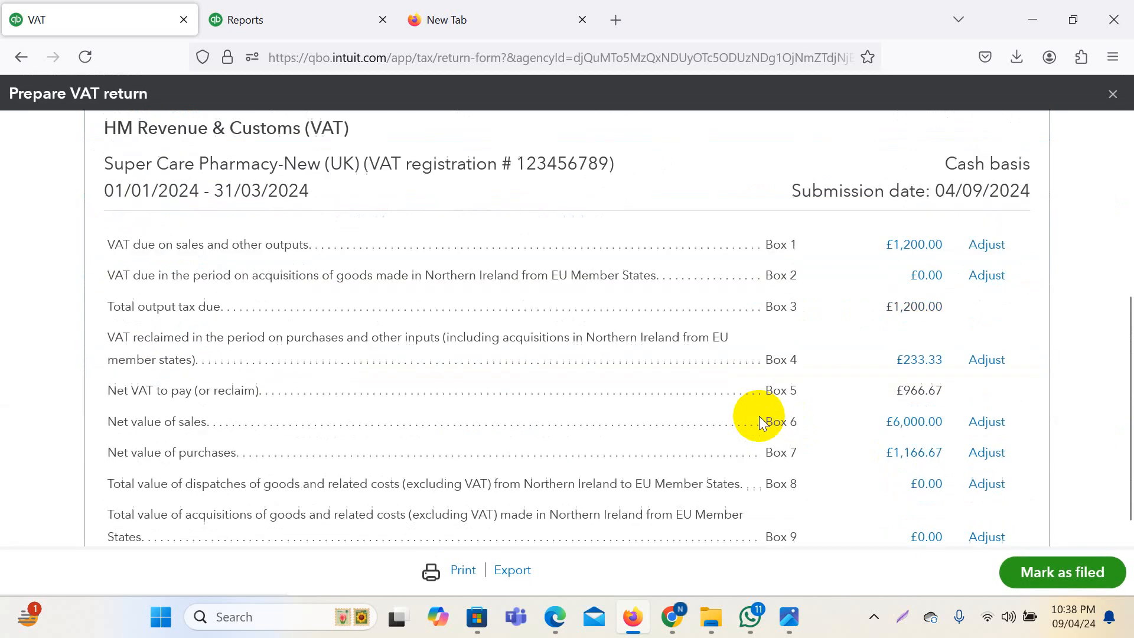
{"action": "scroll", "coordinate": [592, 358], "scroll_direction": "up", "scroll_amount": 3}
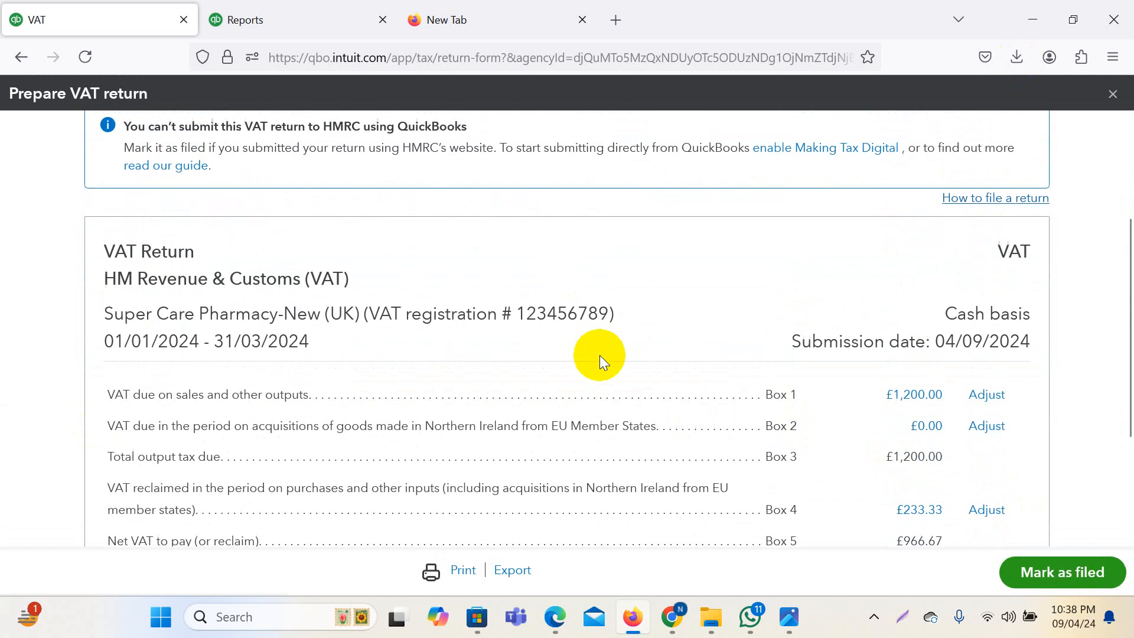
{"action": "scroll", "coordinate": [597, 357], "scroll_direction": "down", "scroll_amount": 3}
Preview the return for printing, cancel the preview, and start a screen capture.
{"action": "left_click", "coordinate": [462, 571]}
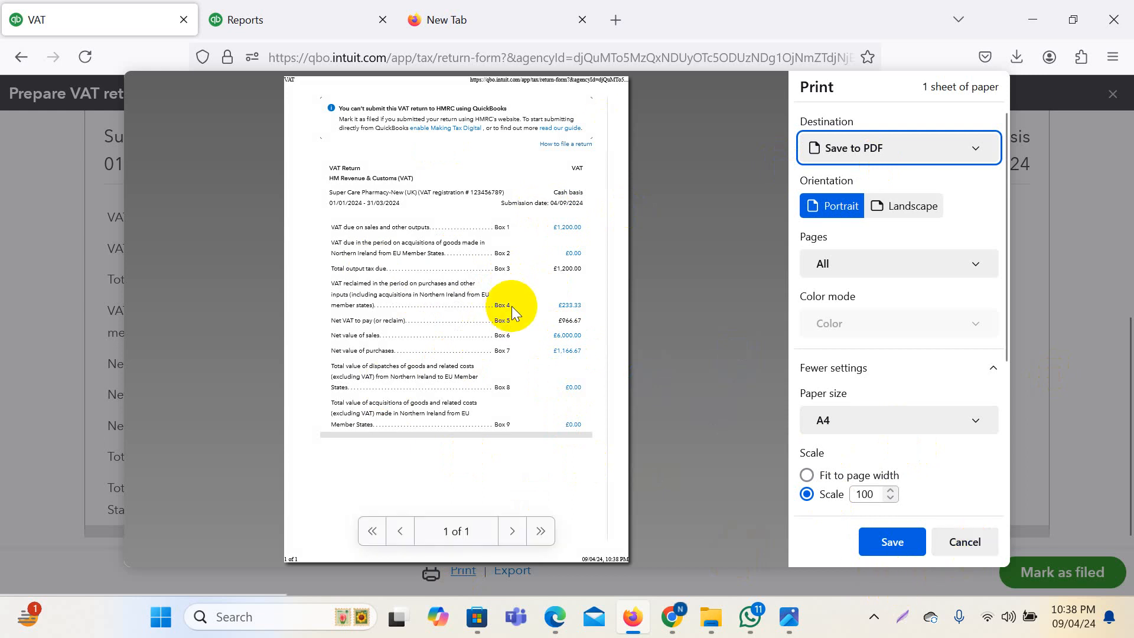
{"action": "left_click", "coordinate": [966, 544]}
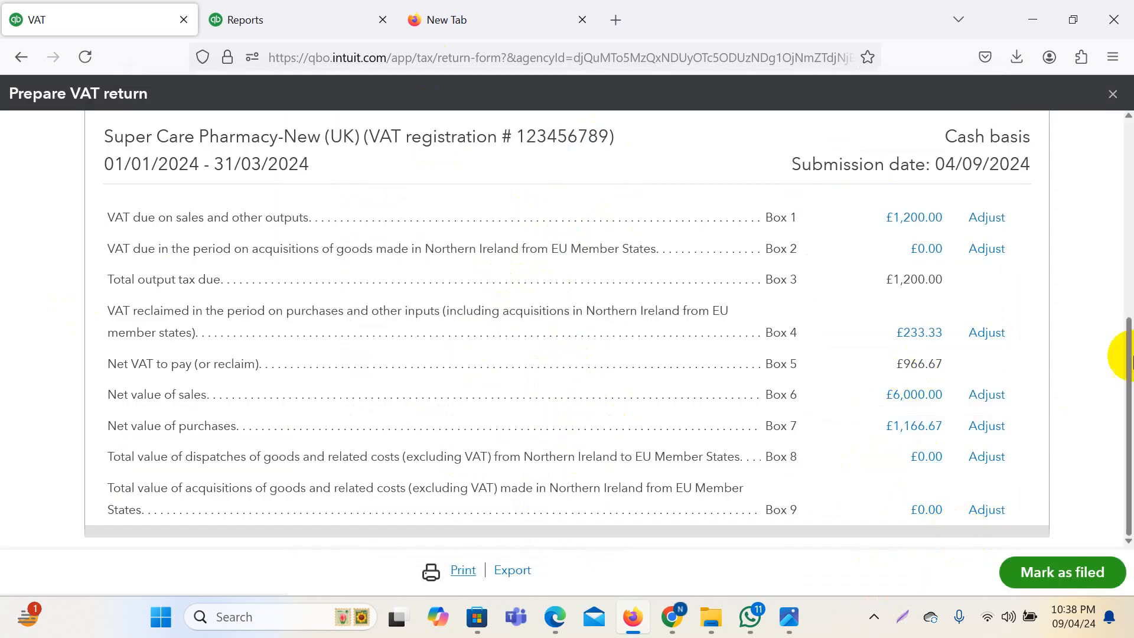
{"action": "key", "text": "Print"}
Outline the header's VAT number, period dates, Cash basis and 04/09/2024 submission date, then discard the capture.
{"action": "left_click_drag", "start_coordinate": [0, 1], "coordinate": [1131, 637]}
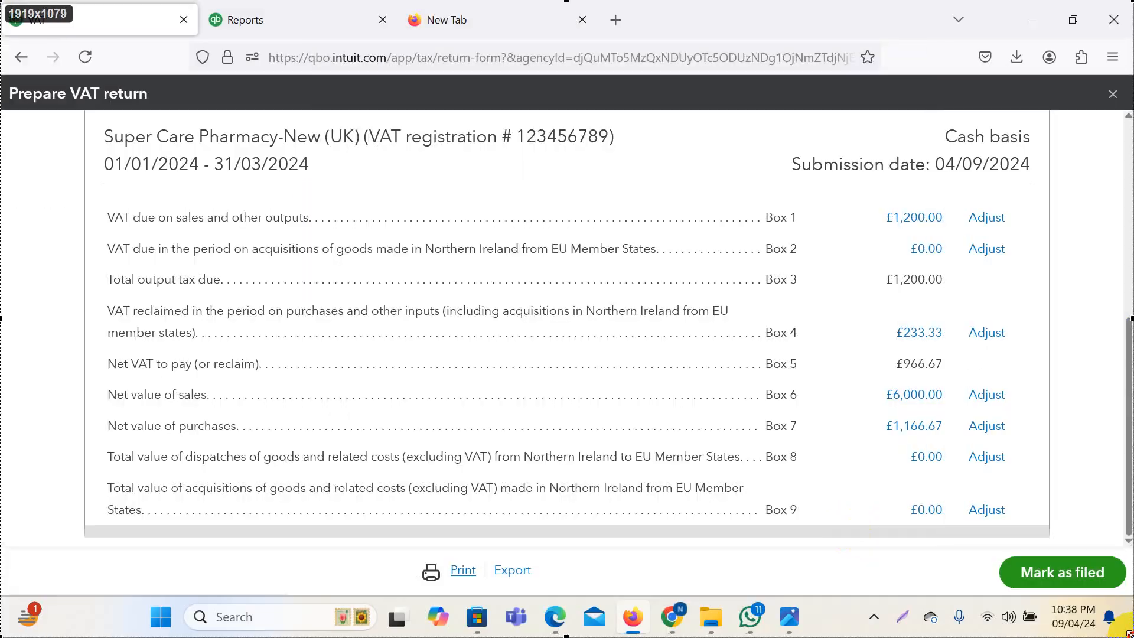
{"action": "left_click", "coordinate": [868, 500]}
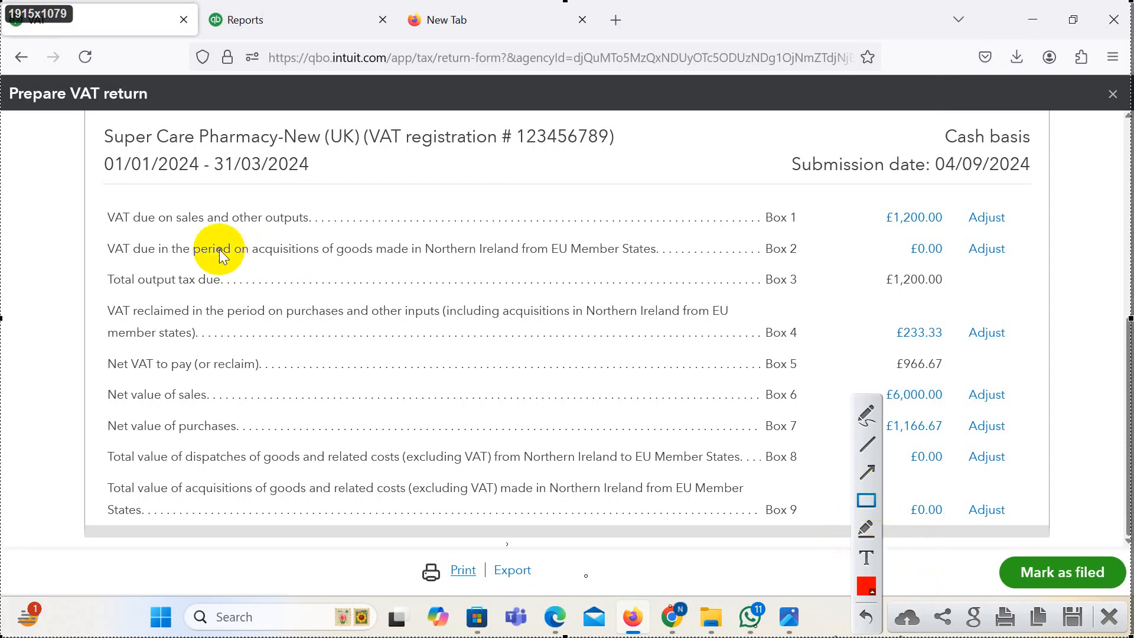
{"action": "left_click_drag", "start_coordinate": [93, 120], "coordinate": [640, 151]}
{"action": "left_click_drag", "start_coordinate": [507, 115], "coordinate": [630, 152]}
{"action": "left_click_drag", "start_coordinate": [84, 147], "coordinate": [318, 183]}
{"action": "left_click_drag", "start_coordinate": [934, 122], "coordinate": [1046, 149]}
{"action": "mouse_move", "coordinate": [784, 147]}
{"action": "left_mouse_down"}
{"action": "mouse_move", "coordinate": [918, 180]}
{"action": "mouse_move", "coordinate": [1054, 181]}
{"action": "left_mouse_up"}
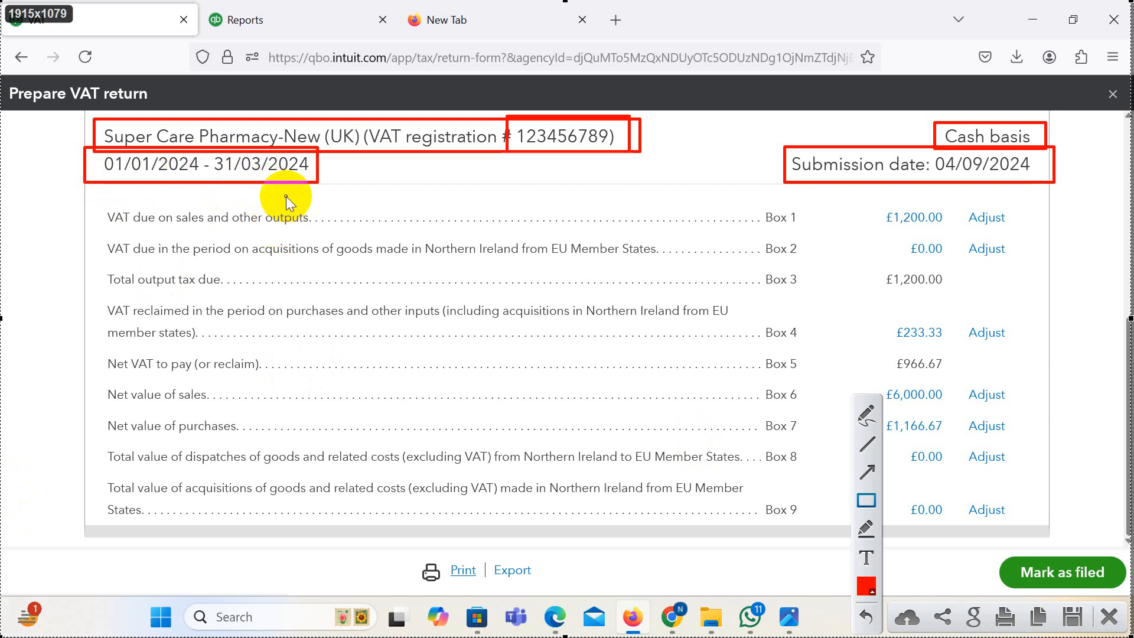
{"action": "left_click", "coordinate": [1108, 616]}
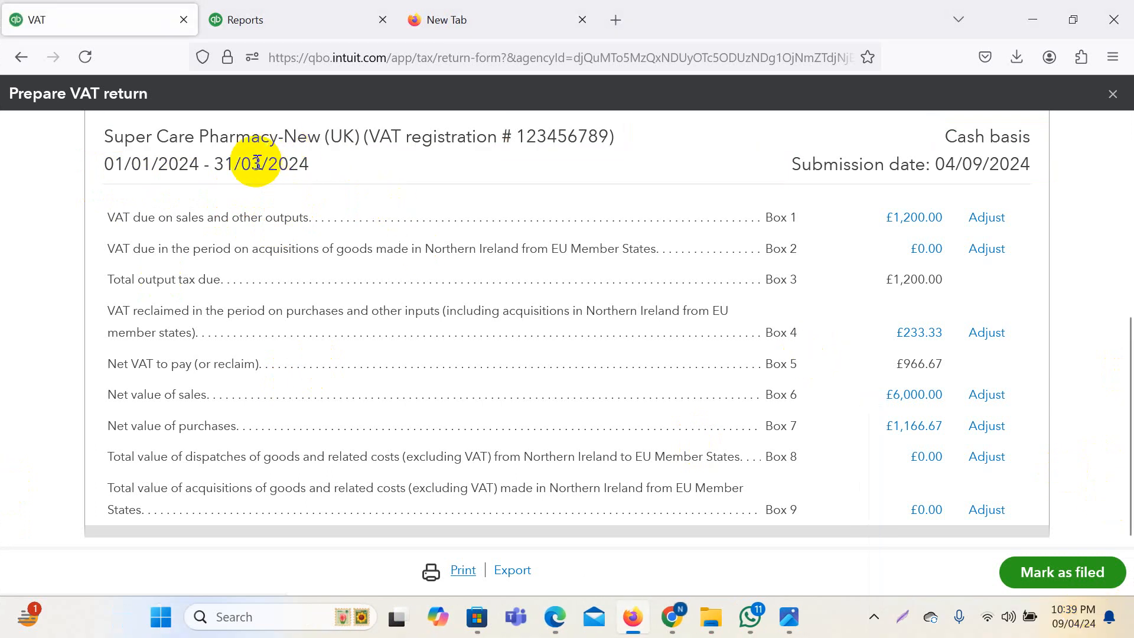
Select and clear the 31/03/2024 date text, scroll the return, and start a new capture.
{"action": "left_click_drag", "start_coordinate": [253, 166], "coordinate": [332, 170]}
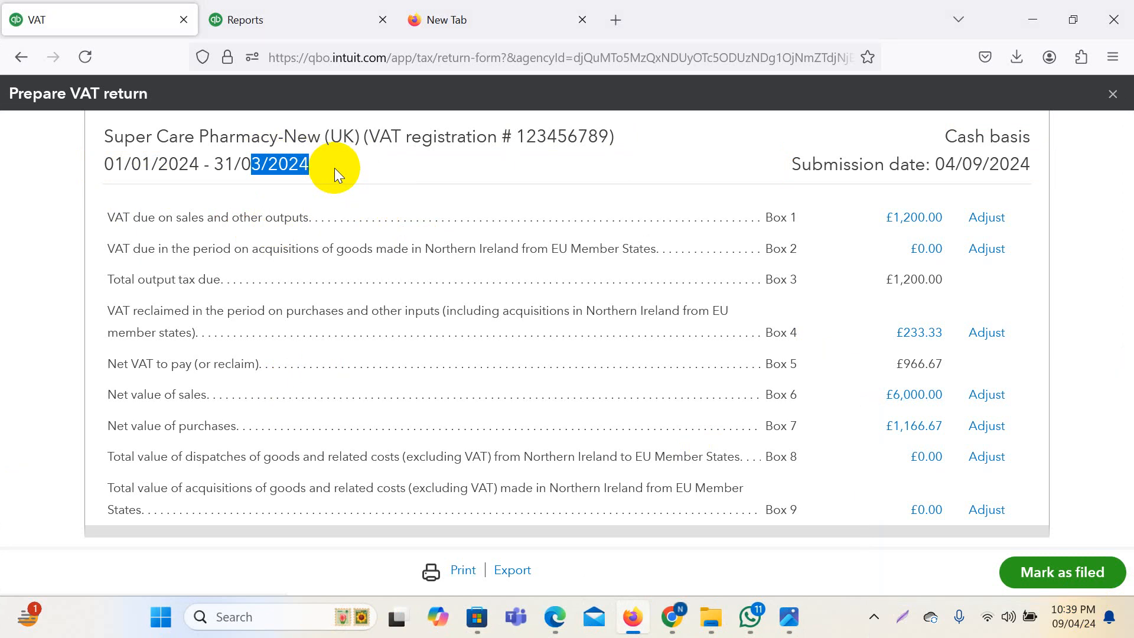
{"action": "left_click", "coordinate": [51, 184]}
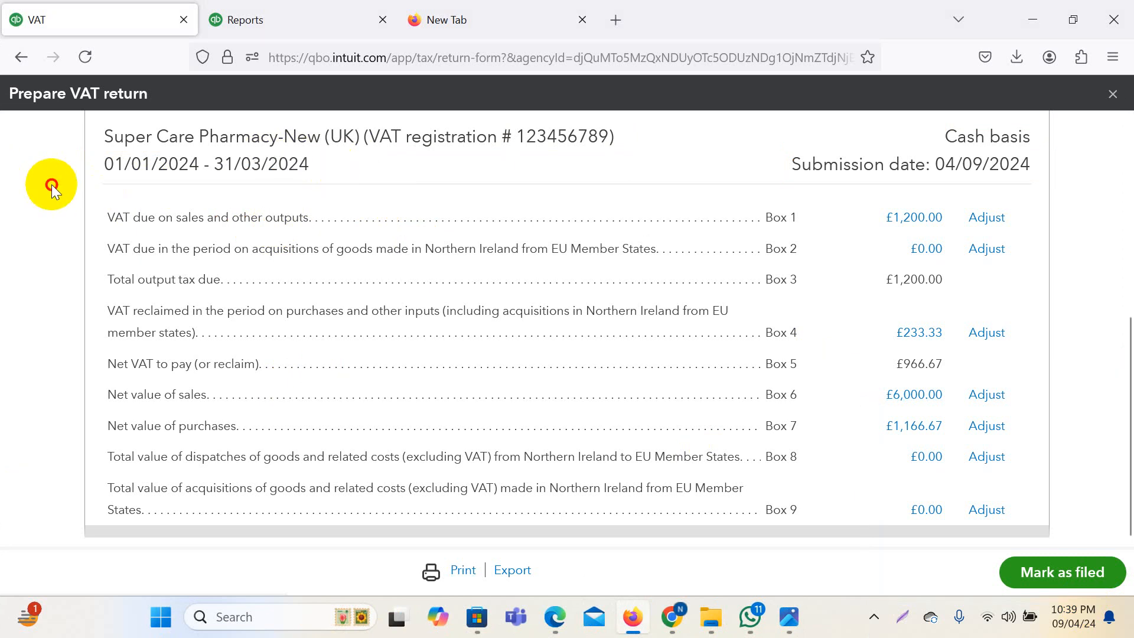
{"action": "scroll", "coordinate": [552, 379], "scroll_direction": "up", "scroll_amount": 4}
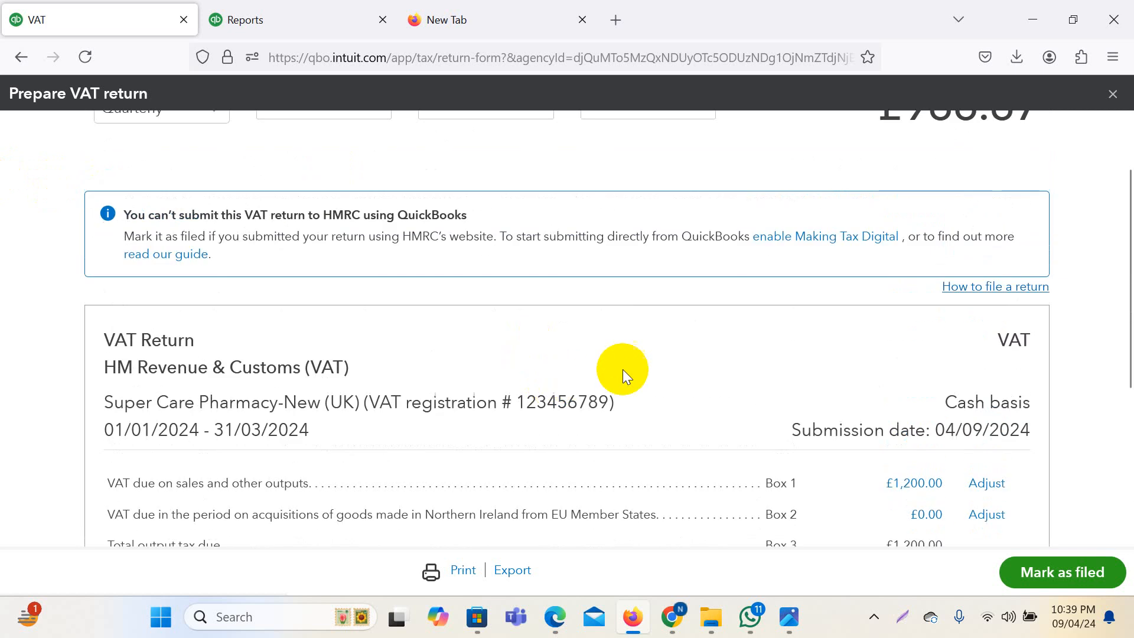
{"action": "scroll", "coordinate": [620, 372], "scroll_direction": "down", "scroll_amount": 2}
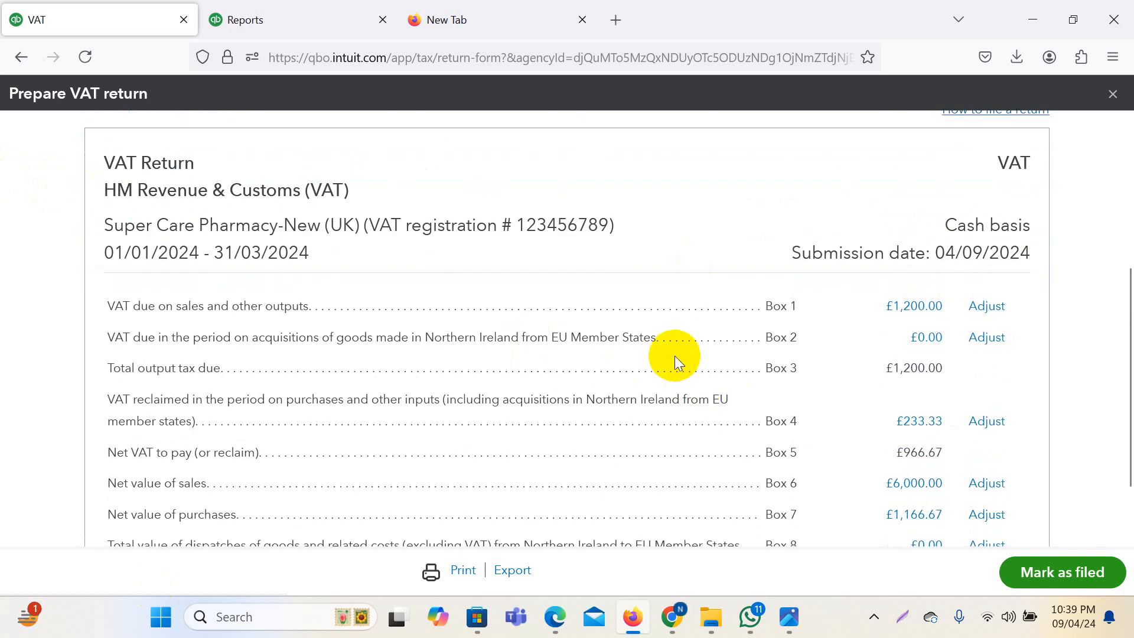
{"action": "scroll", "coordinate": [675, 356], "scroll_direction": "down", "scroll_amount": 3}
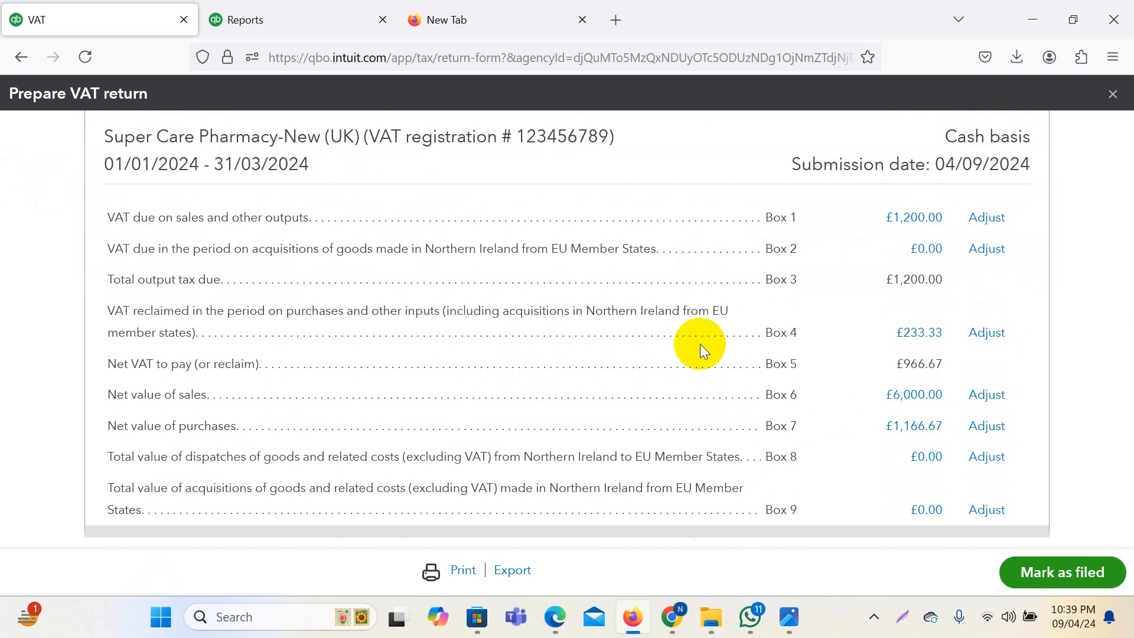
{"action": "key", "text": "Print"}
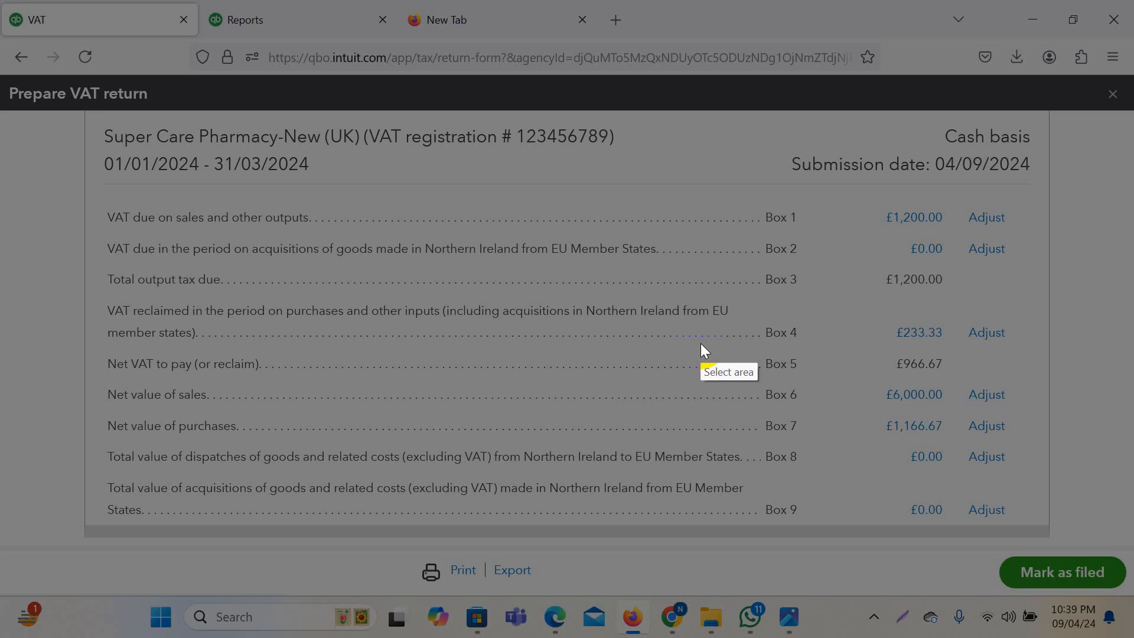
Capture the screen and outline Box 1 and Box 2 labels, descriptions and amounts (£1,200.00, £0.00).
{"action": "left_click_drag", "start_coordinate": [1, 0], "coordinate": [1129, 606]}
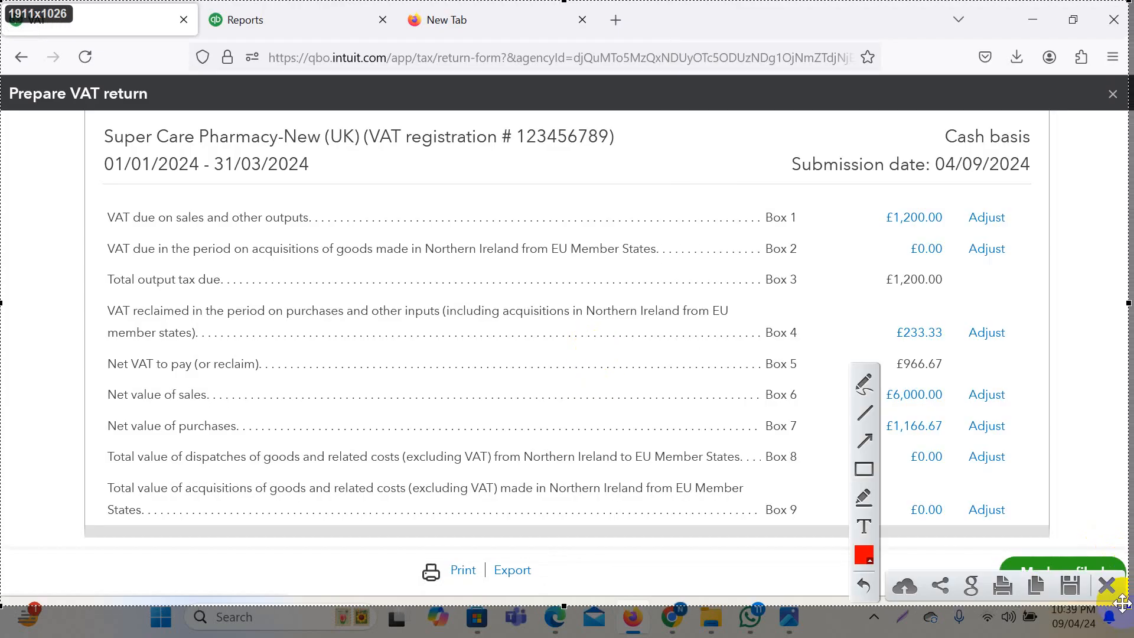
{"action": "left_click", "coordinate": [864, 468]}
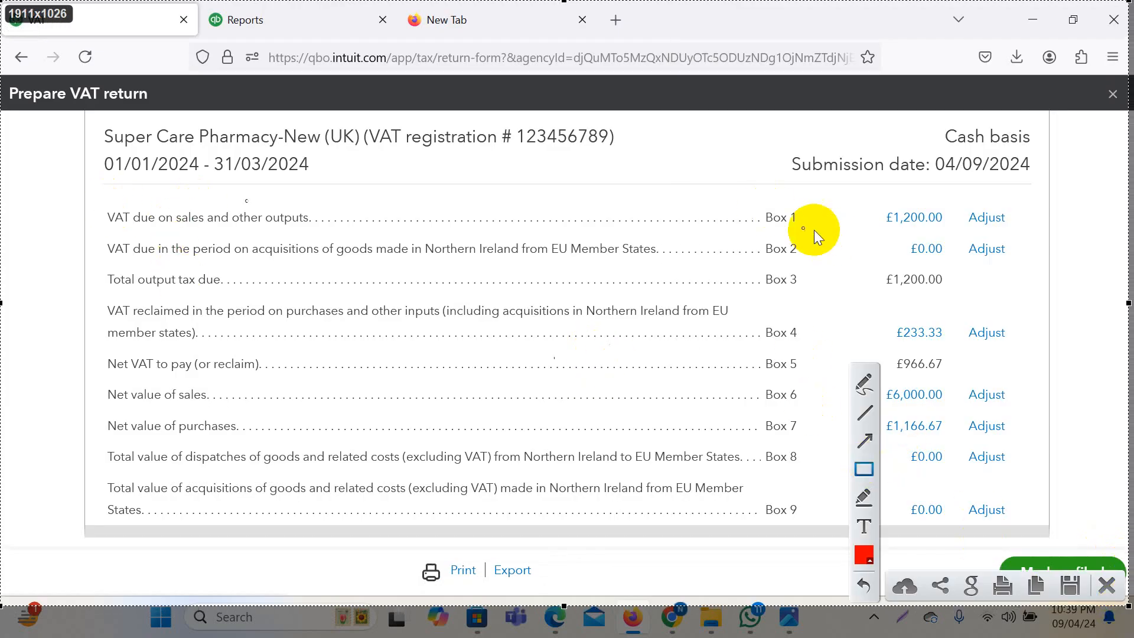
{"action": "left_click_drag", "start_coordinate": [739, 196], "coordinate": [813, 530]}
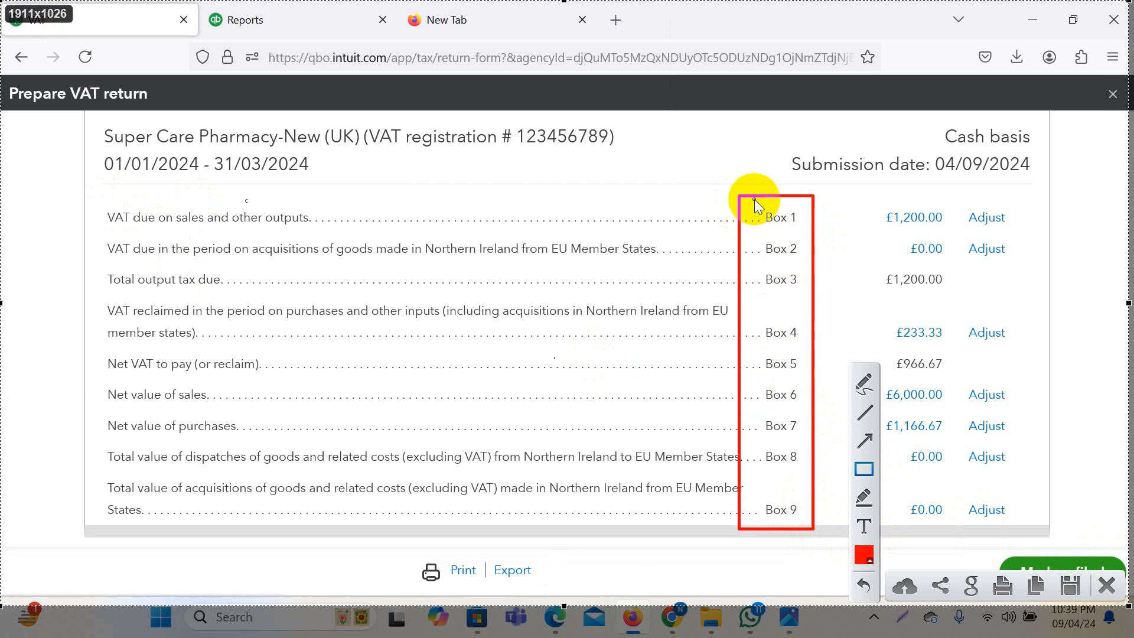
{"action": "left_click_drag", "start_coordinate": [752, 198], "coordinate": [813, 232]}
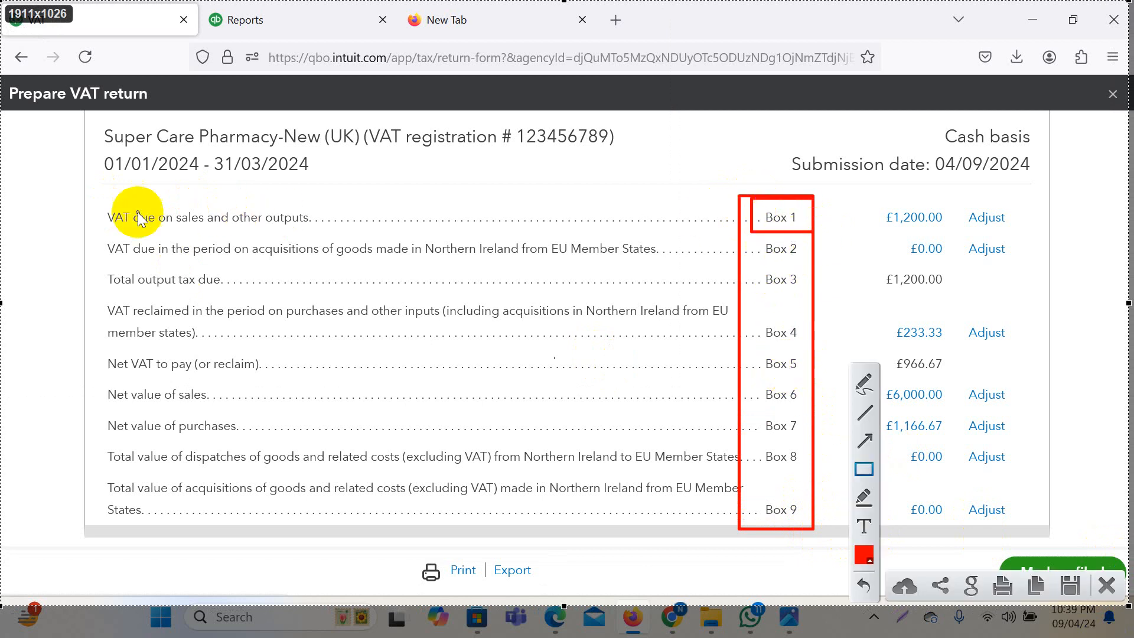
{"action": "left_click_drag", "start_coordinate": [96, 201], "coordinate": [331, 232]}
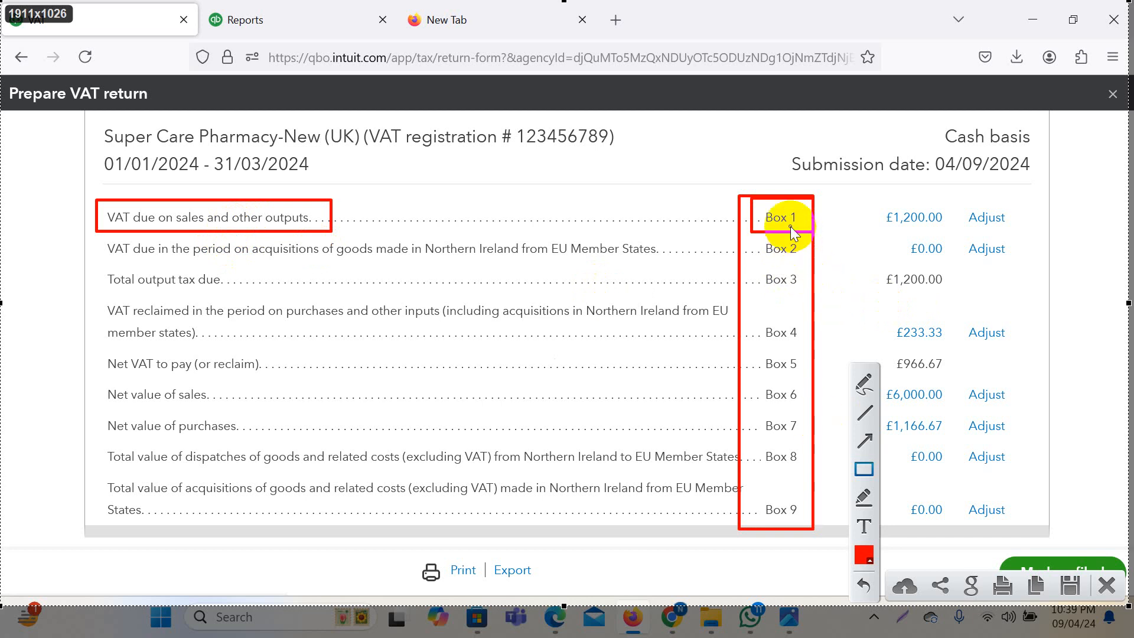
{"action": "left_click_drag", "start_coordinate": [863, 204], "coordinate": [955, 230]}
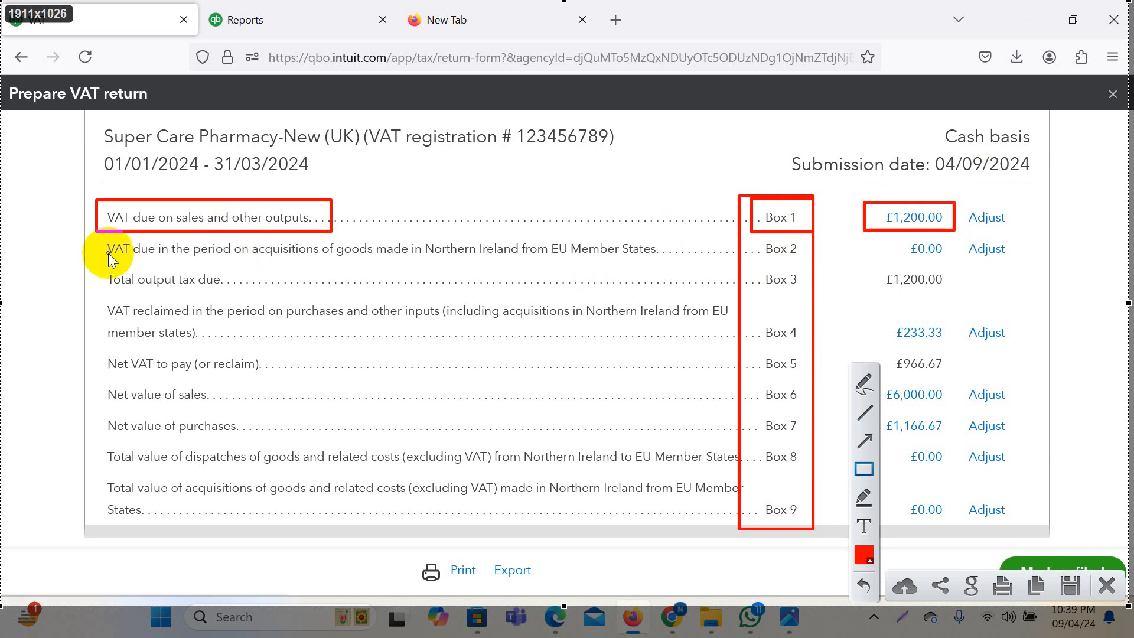
{"action": "mouse_move", "coordinate": [98, 230]}
{"action": "left_mouse_down"}
{"action": "mouse_move", "coordinate": [666, 248]}
{"action": "mouse_move", "coordinate": [677, 266]}
{"action": "left_mouse_up"}
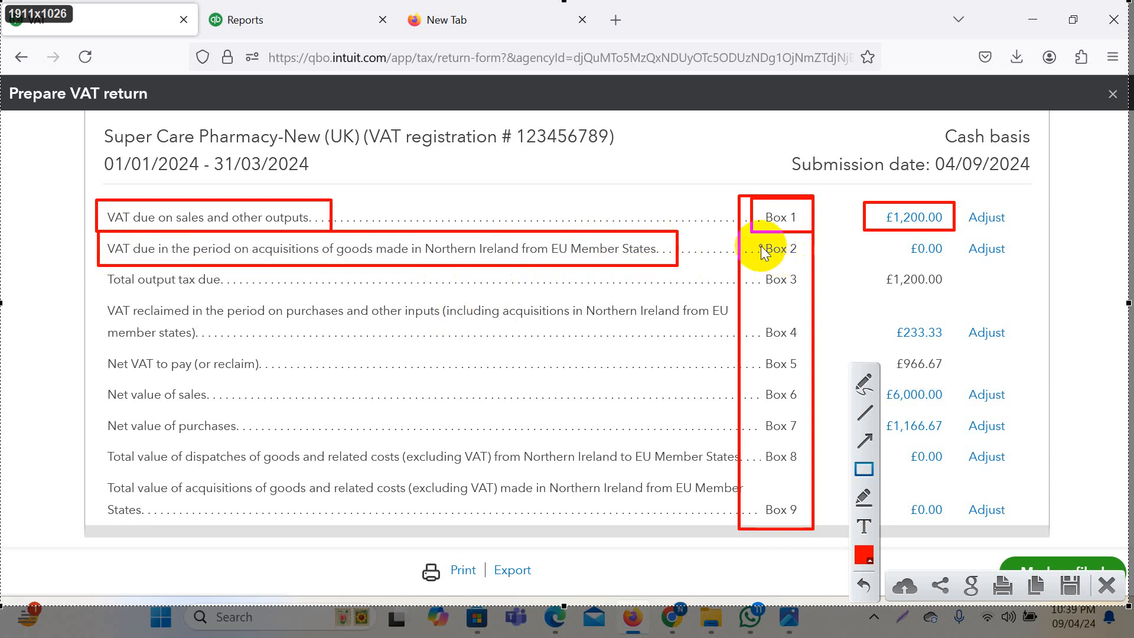
{"action": "left_click_drag", "start_coordinate": [749, 233], "coordinate": [816, 259]}
{"action": "left_click_drag", "start_coordinate": [893, 235], "coordinate": [947, 260]}
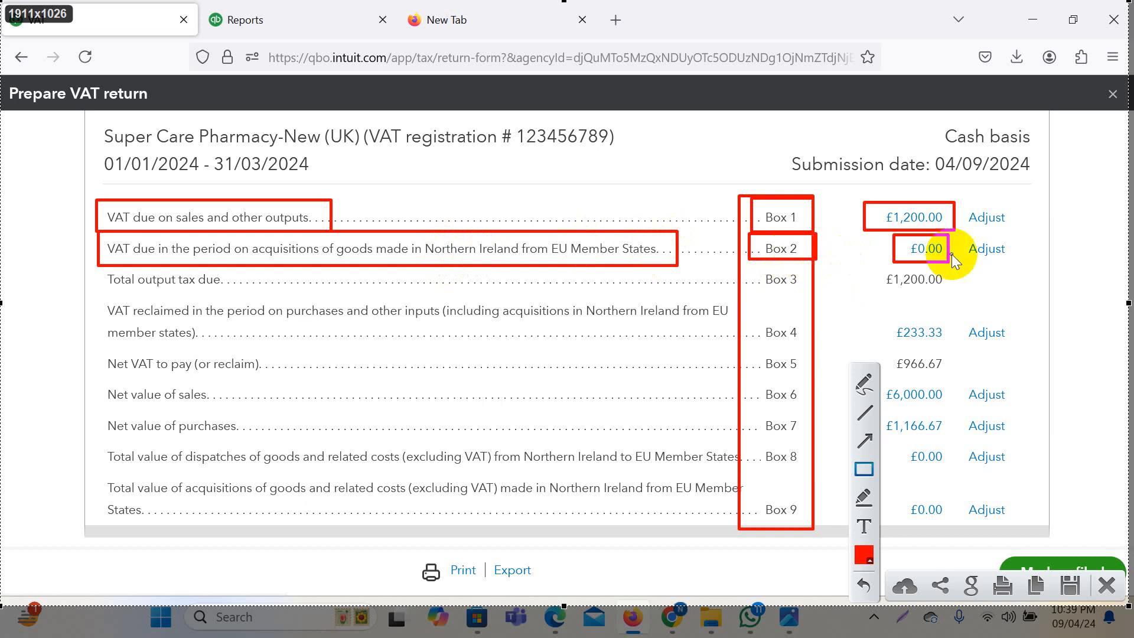
{"action": "left_click_drag", "start_coordinate": [952, 254], "coordinate": [932, 250]}
Outline Boxes 3–5 labels, descriptions and amounts: £1,200.00, £233.33 and £966.67.
{"action": "left_click_drag", "start_coordinate": [98, 267], "coordinate": [237, 291]}
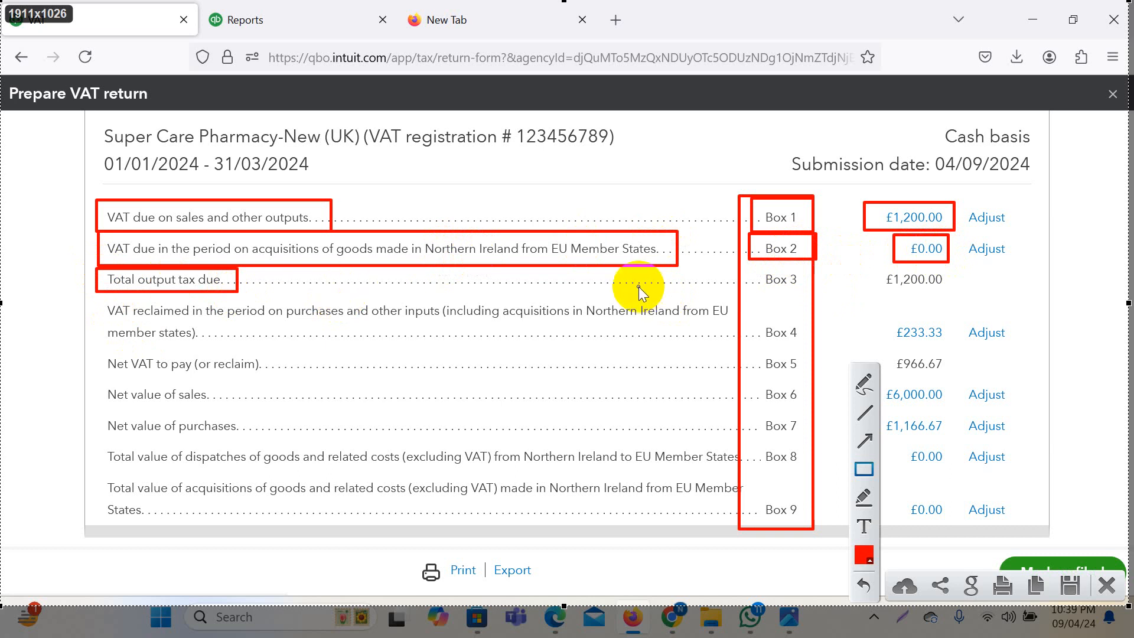
{"action": "left_click_drag", "start_coordinate": [739, 282], "coordinate": [810, 290]}
{"action": "left_click_drag", "start_coordinate": [877, 268], "coordinate": [969, 289]}
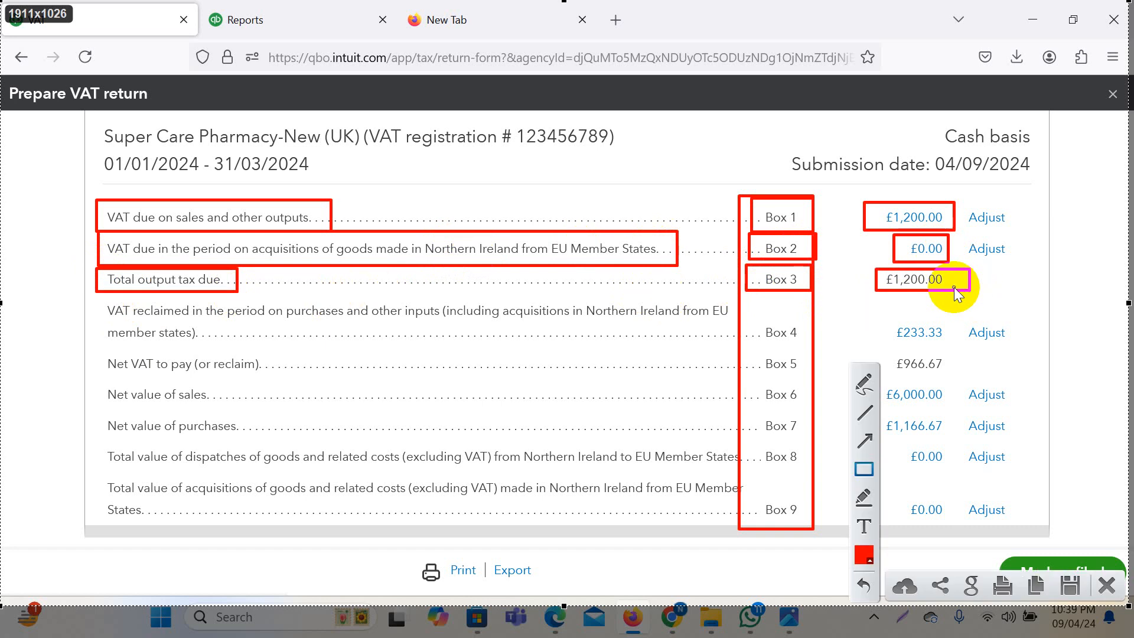
{"action": "mouse_move", "coordinate": [97, 299]}
{"action": "left_mouse_down"}
{"action": "mouse_move", "coordinate": [288, 344]}
{"action": "mouse_move", "coordinate": [749, 329]}
{"action": "mouse_move", "coordinate": [732, 328]}
{"action": "mouse_move", "coordinate": [745, 343]}
{"action": "mouse_move", "coordinate": [806, 345]}
{"action": "left_mouse_up"}
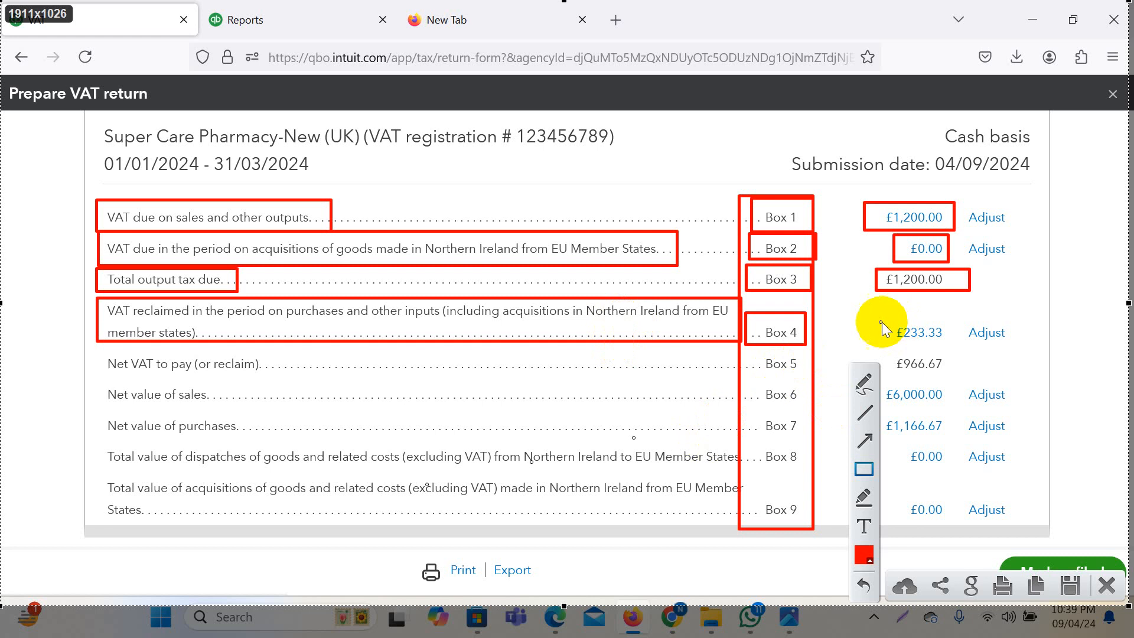
{"action": "left_click_drag", "start_coordinate": [877, 322], "coordinate": [961, 346]}
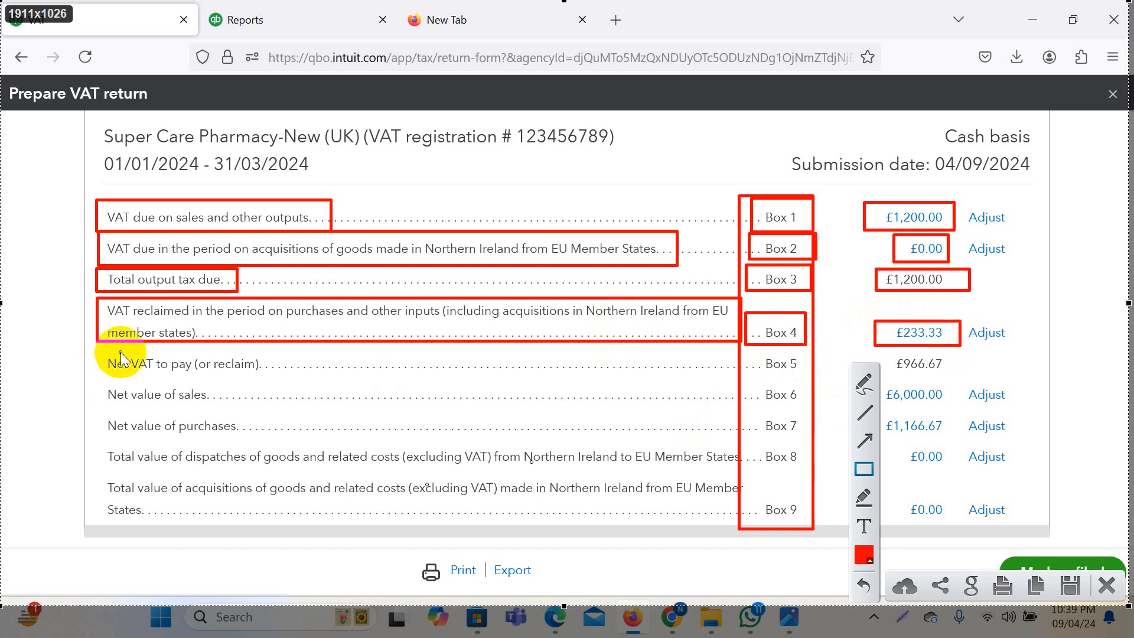
{"action": "left_click_drag", "start_coordinate": [94, 352], "coordinate": [285, 379]}
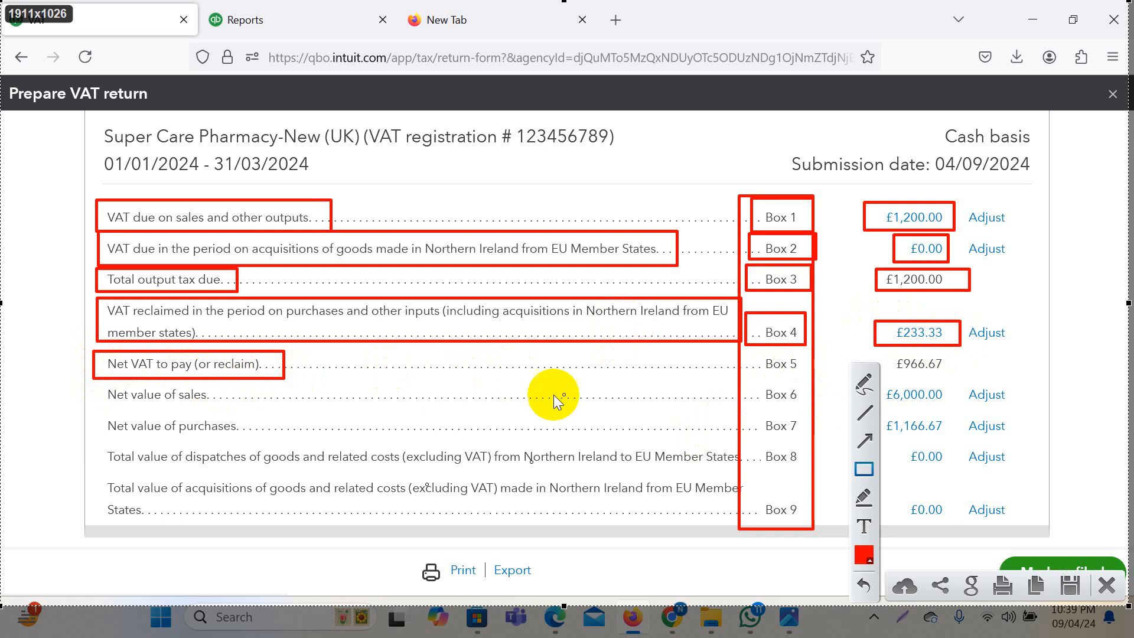
{"action": "left_click_drag", "start_coordinate": [746, 352], "coordinate": [812, 376]}
{"action": "left_click_drag", "start_coordinate": [882, 351], "coordinate": [957, 377]}
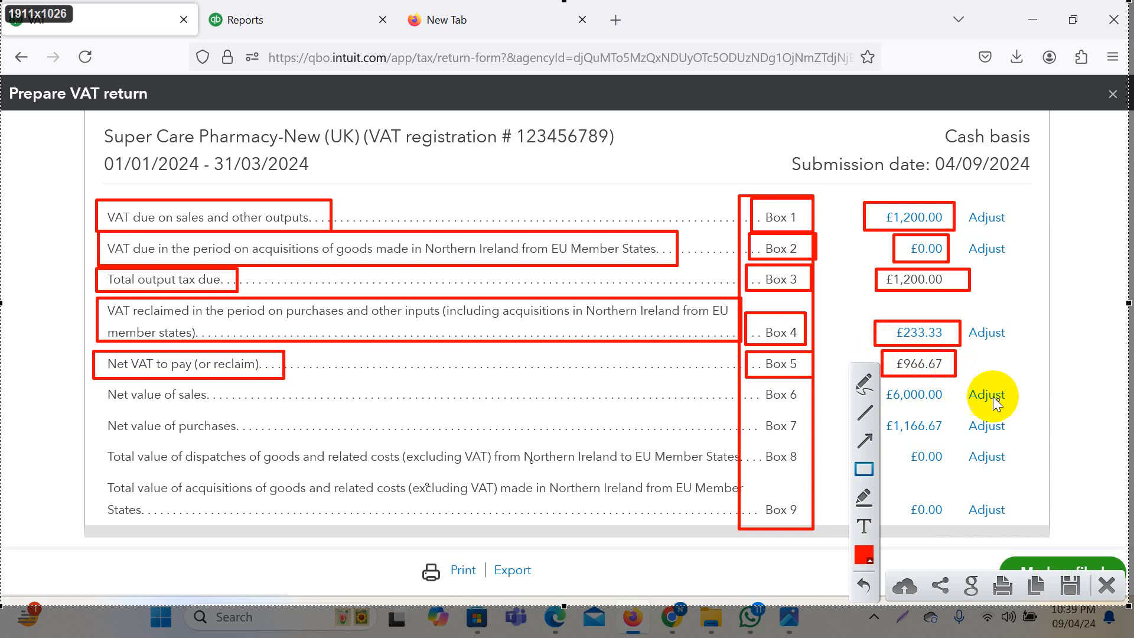
{"action": "left_click", "coordinate": [864, 383]}
{"action": "mouse_move", "coordinate": [969, 281]}
{"action": "left_mouse_down"}
{"action": "mouse_move", "coordinate": [1000, 289]}
{"action": "mouse_move", "coordinate": [958, 323]}
{"action": "mouse_move", "coordinate": [977, 359]}
{"action": "left_mouse_up"}
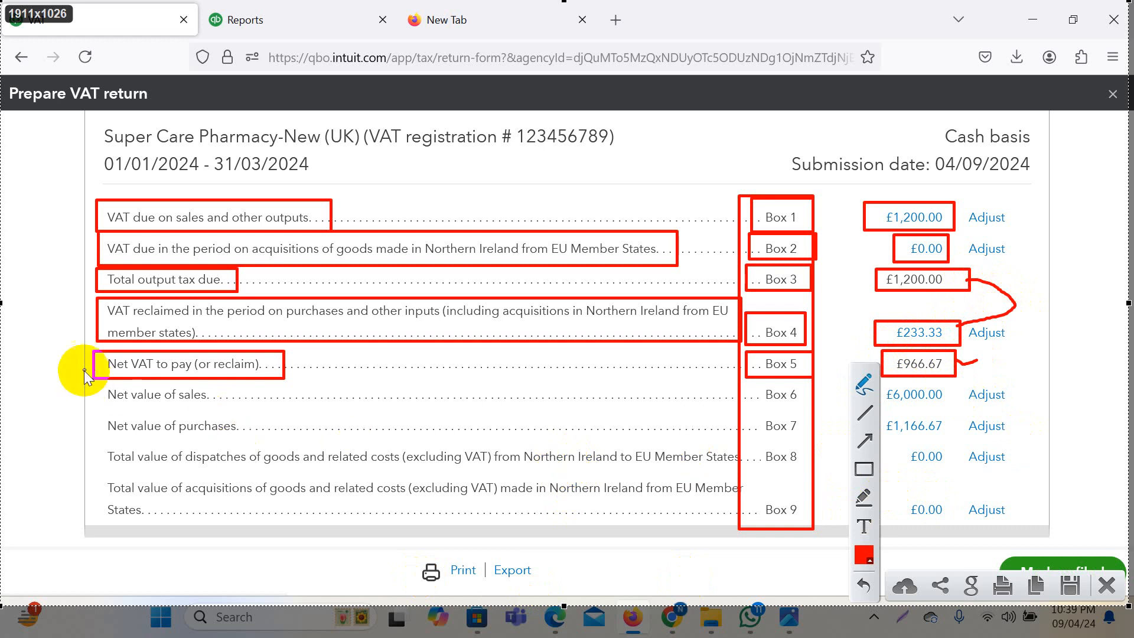
{"action": "mouse_move", "coordinate": [752, 392]}
{"action": "left_mouse_down"}
{"action": "mouse_move", "coordinate": [777, 379]}
{"action": "mouse_move", "coordinate": [804, 393]}
{"action": "mouse_move", "coordinate": [785, 412]}
{"action": "mouse_move", "coordinate": [755, 399]}
{"action": "left_mouse_up"}
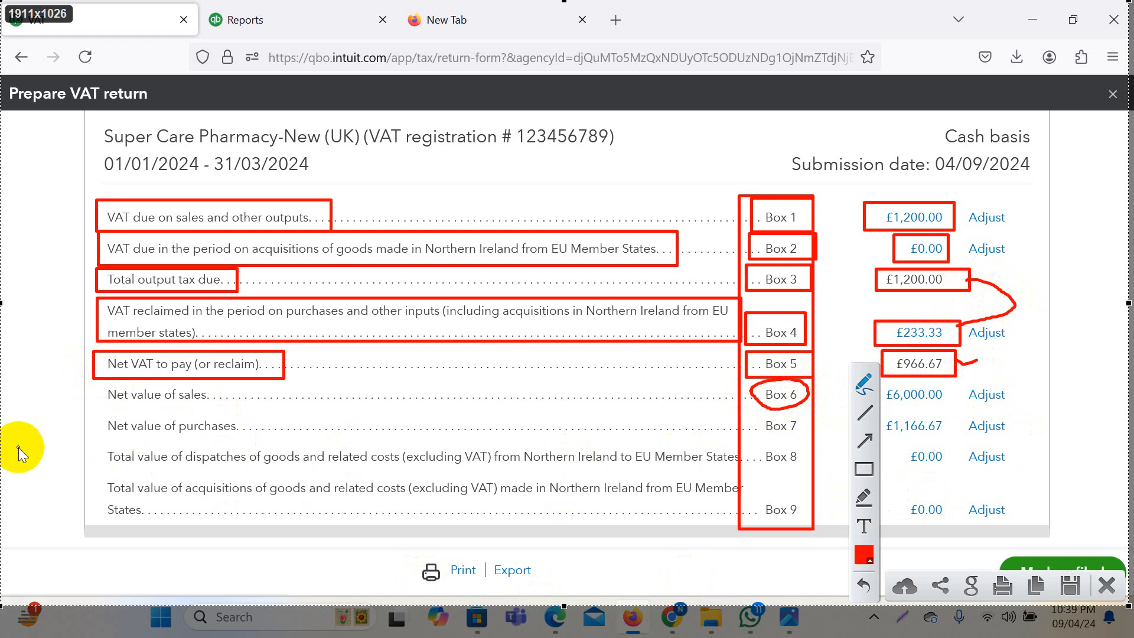
{"action": "mouse_move", "coordinate": [108, 376]}
{"action": "left_mouse_down"}
{"action": "mouse_move", "coordinate": [99, 390]}
{"action": "mouse_move", "coordinate": [242, 391]}
{"action": "mouse_move", "coordinate": [177, 410]}
{"action": "mouse_move", "coordinate": [109, 409]}
{"action": "mouse_move", "coordinate": [93, 393]}
{"action": "left_mouse_up"}
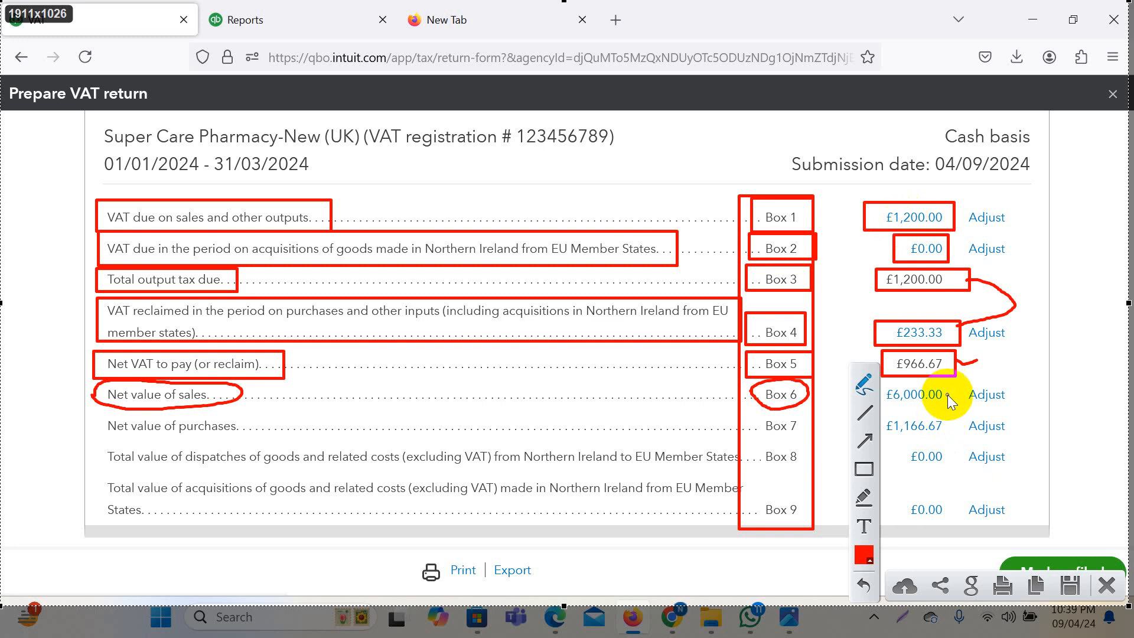
{"action": "left_click_drag", "start_coordinate": [946, 390], "coordinate": [998, 372]}
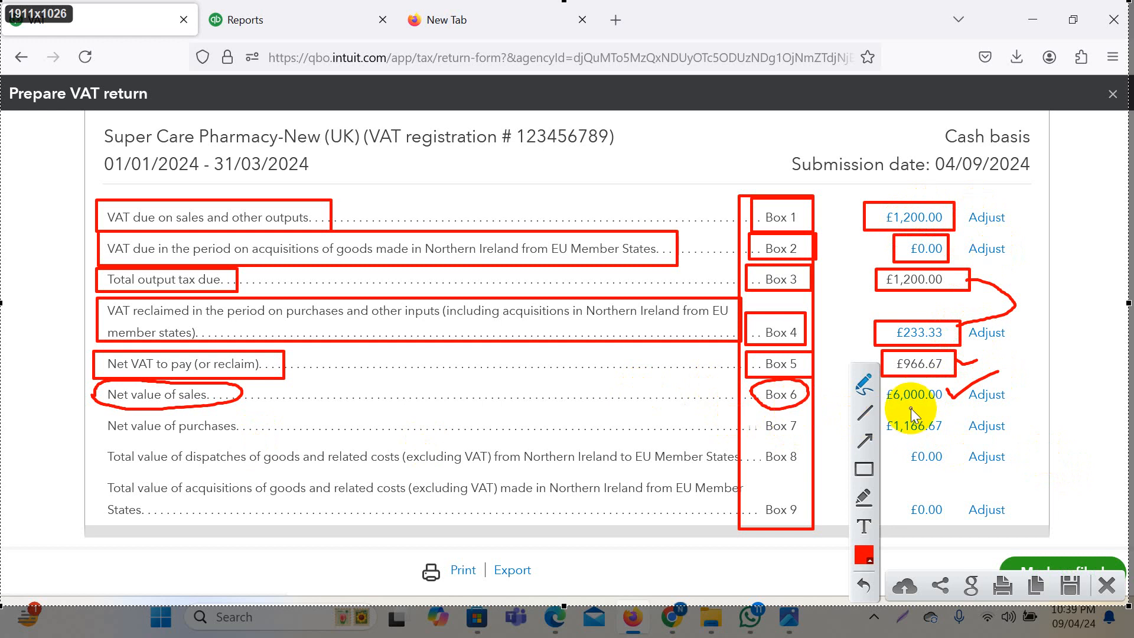
{"action": "left_click", "coordinate": [96, 420]}
{"action": "mouse_move", "coordinate": [95, 421]}
{"action": "left_mouse_down"}
{"action": "mouse_move", "coordinate": [195, 415]}
{"action": "mouse_move", "coordinate": [242, 431]}
{"action": "mouse_move", "coordinate": [112, 442]}
{"action": "mouse_move", "coordinate": [89, 431]}
{"action": "left_mouse_up"}
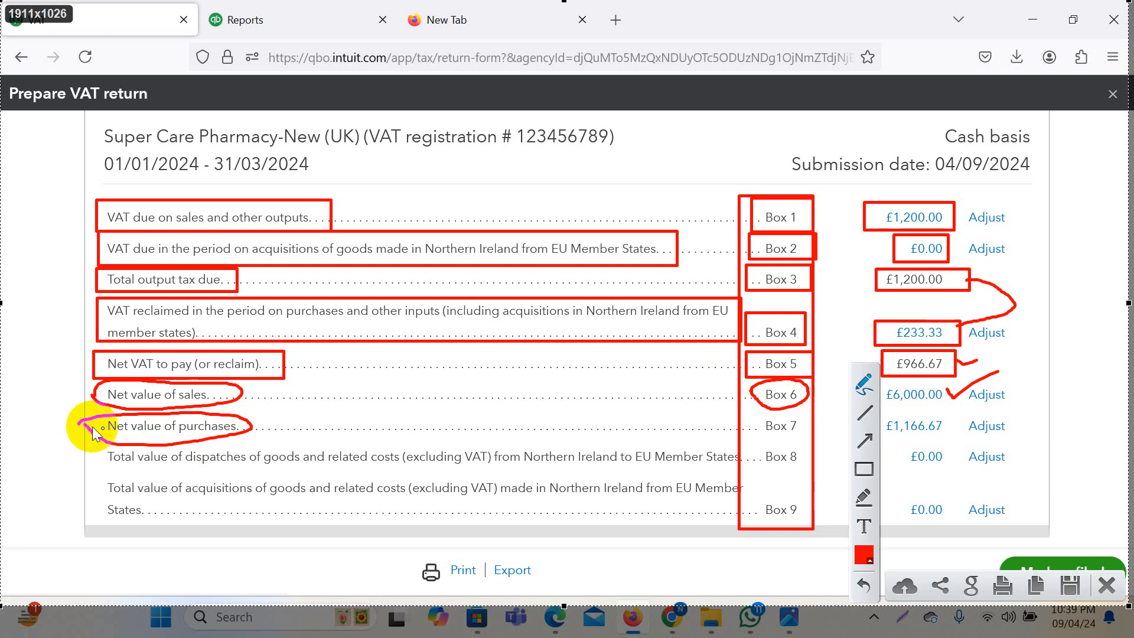
{"action": "mouse_move", "coordinate": [743, 420]}
{"action": "left_mouse_down"}
{"action": "mouse_move", "coordinate": [762, 413]}
{"action": "mouse_move", "coordinate": [804, 431]}
{"action": "mouse_move", "coordinate": [749, 431]}
{"action": "left_mouse_up"}
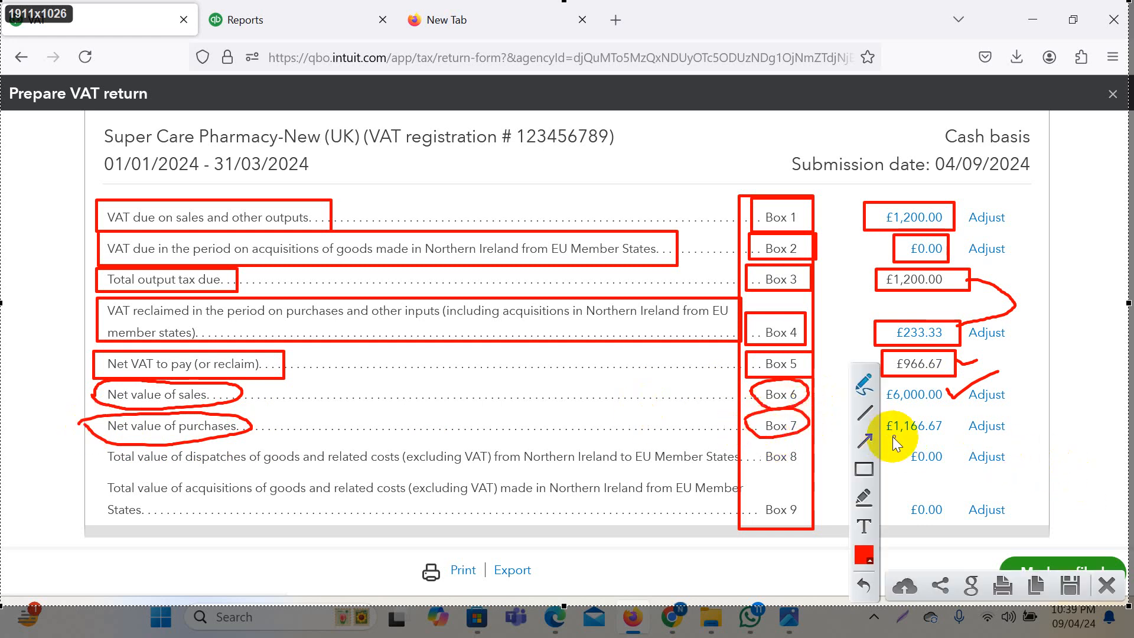
{"action": "left_click_drag", "start_coordinate": [942, 438], "coordinate": [961, 405]}
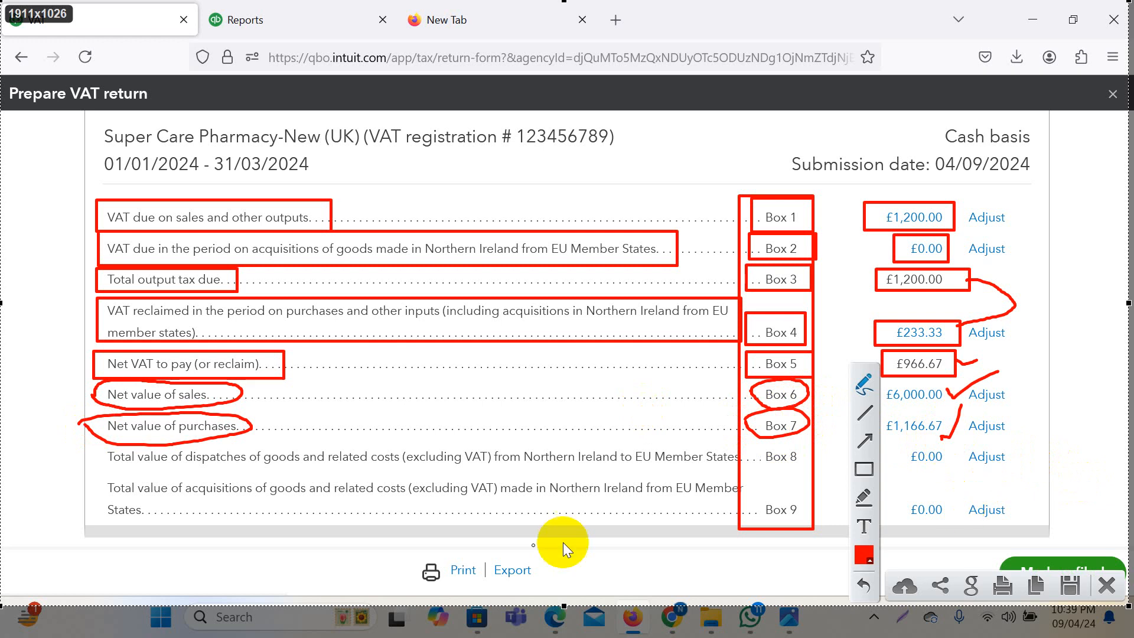
{"action": "mouse_move", "coordinate": [94, 457]}
{"action": "left_mouse_down"}
{"action": "mouse_move", "coordinate": [114, 440]}
{"action": "mouse_move", "coordinate": [728, 438]}
{"action": "mouse_move", "coordinate": [739, 469]}
{"action": "mouse_move", "coordinate": [118, 472]}
{"action": "mouse_move", "coordinate": [92, 453]}
{"action": "left_mouse_up"}
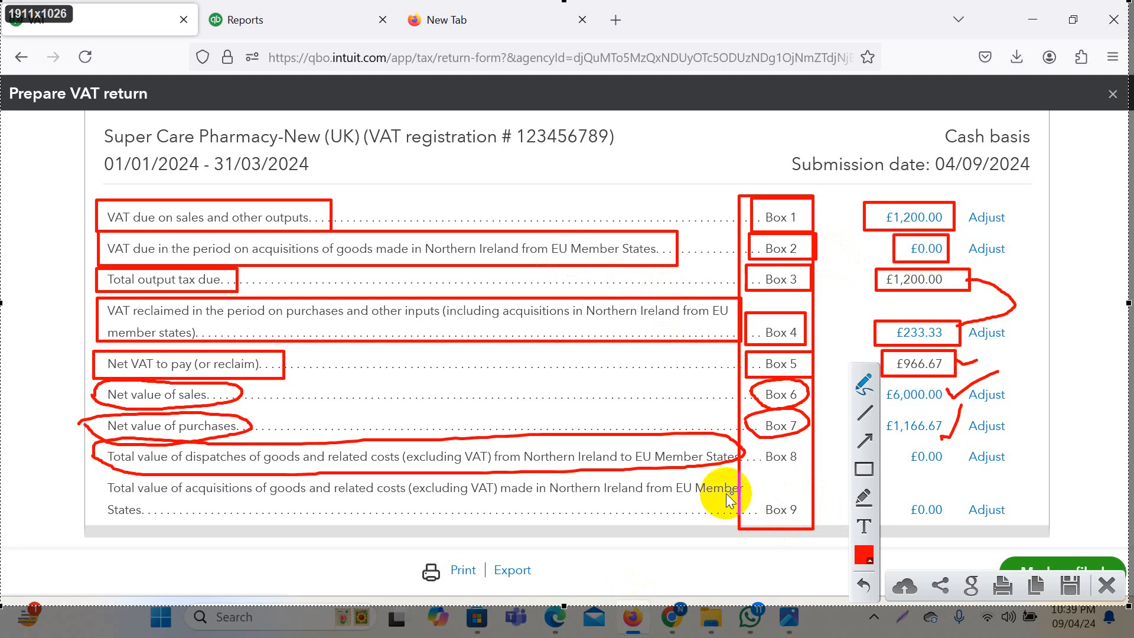
{"action": "mouse_move", "coordinate": [765, 475]}
{"action": "left_mouse_down"}
{"action": "mouse_move", "coordinate": [767, 443]}
{"action": "mouse_move", "coordinate": [799, 458]}
{"action": "mouse_move", "coordinate": [762, 472]}
{"action": "left_mouse_up"}
{"action": "left_click_drag", "start_coordinate": [756, 523], "coordinate": [809, 497]}
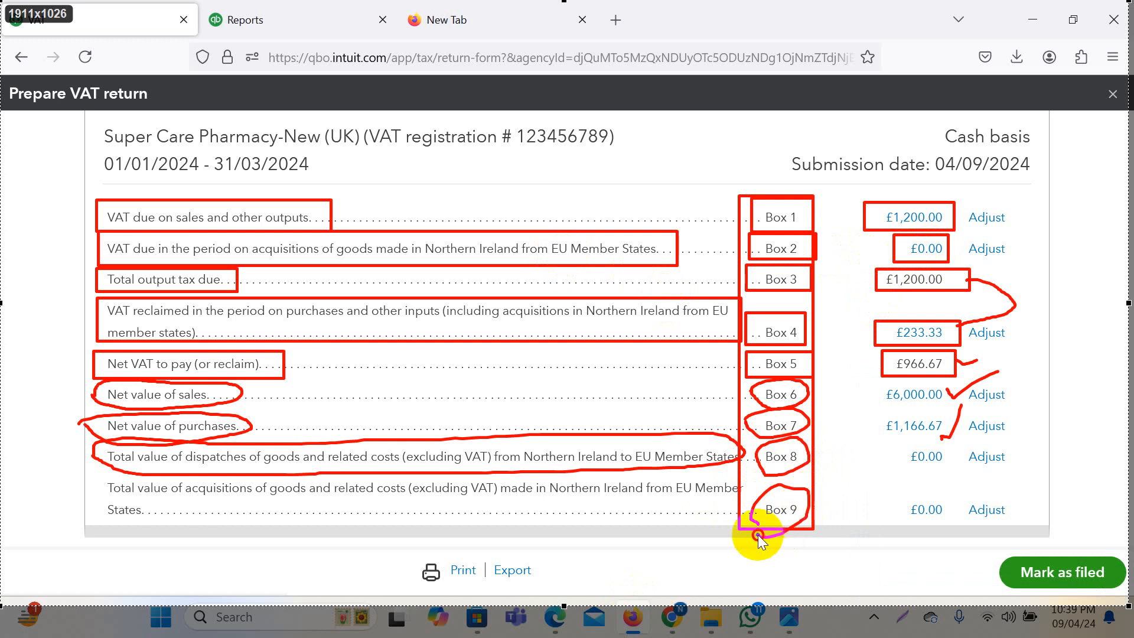
{"action": "left_click_drag", "start_coordinate": [757, 534], "coordinate": [759, 536]}
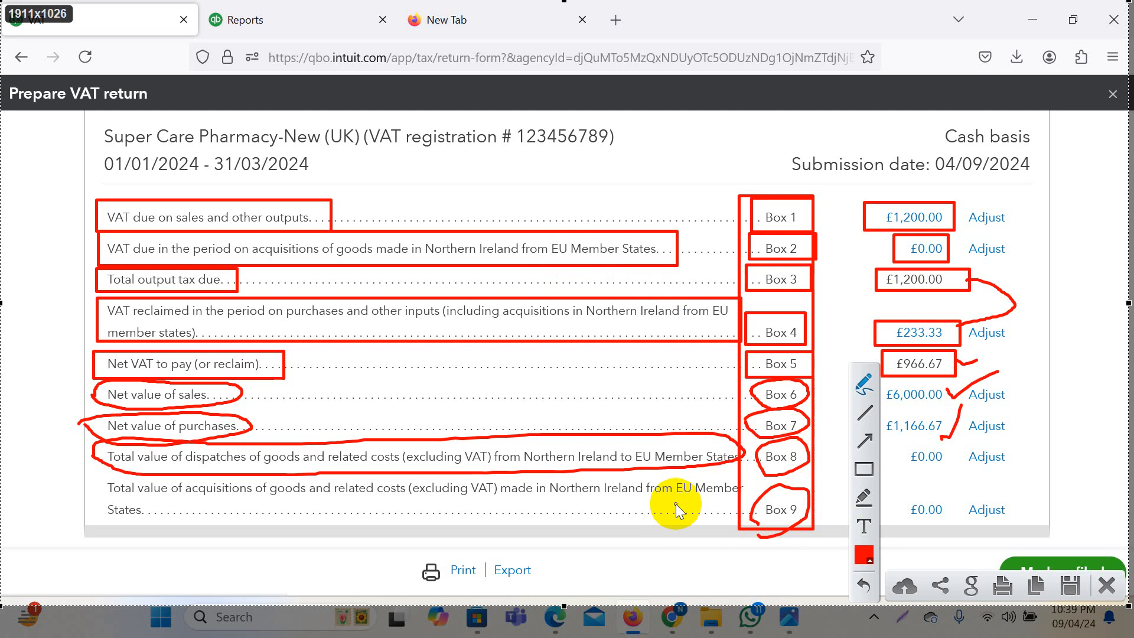
{"action": "mouse_move", "coordinate": [920, 523]}
{"action": "left_mouse_down"}
{"action": "mouse_move", "coordinate": [889, 499]}
{"action": "mouse_move", "coordinate": [937, 522]}
{"action": "left_mouse_up"}
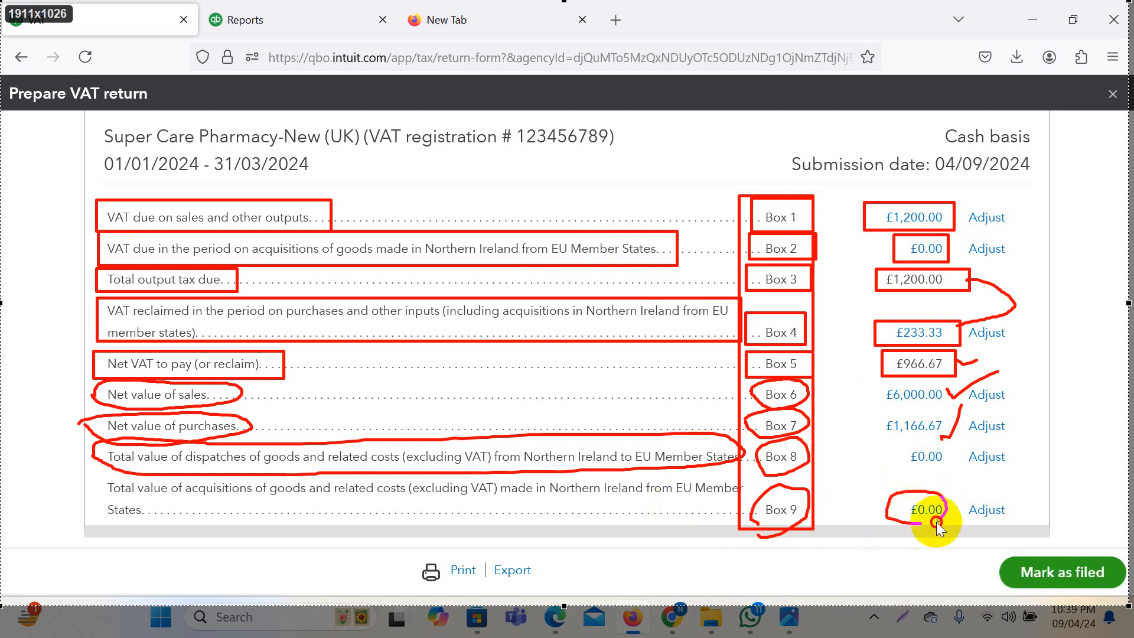
{"action": "mouse_move", "coordinate": [915, 473]}
{"action": "left_mouse_down"}
{"action": "mouse_move", "coordinate": [927, 440]}
{"action": "mouse_move", "coordinate": [939, 455]}
{"action": "left_mouse_up"}
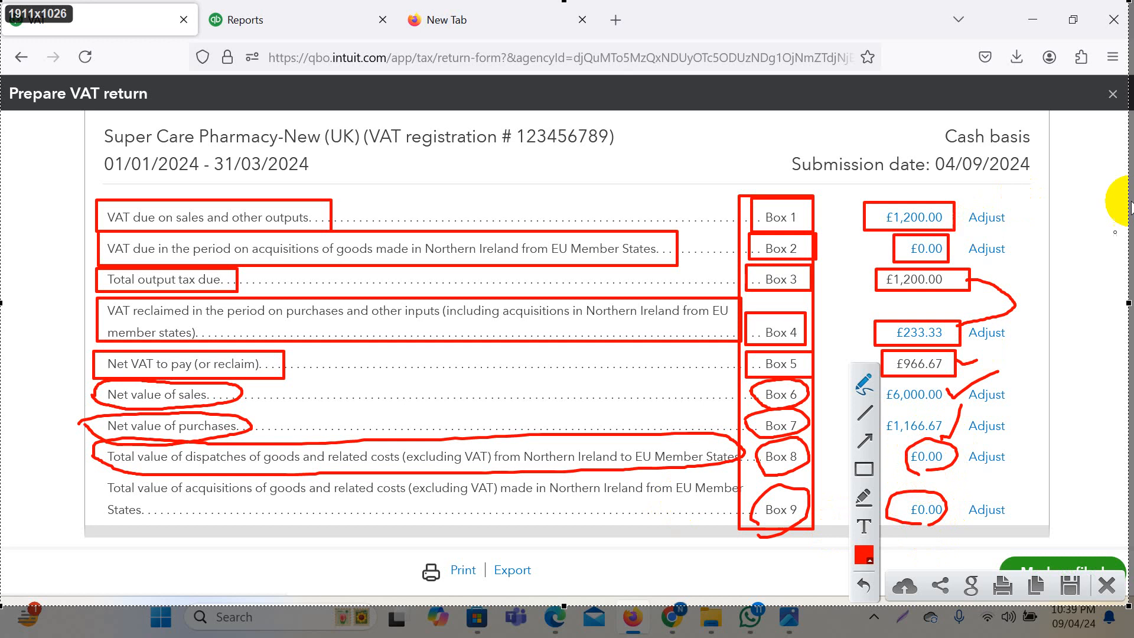
{"action": "left_click", "coordinate": [1104, 587]}
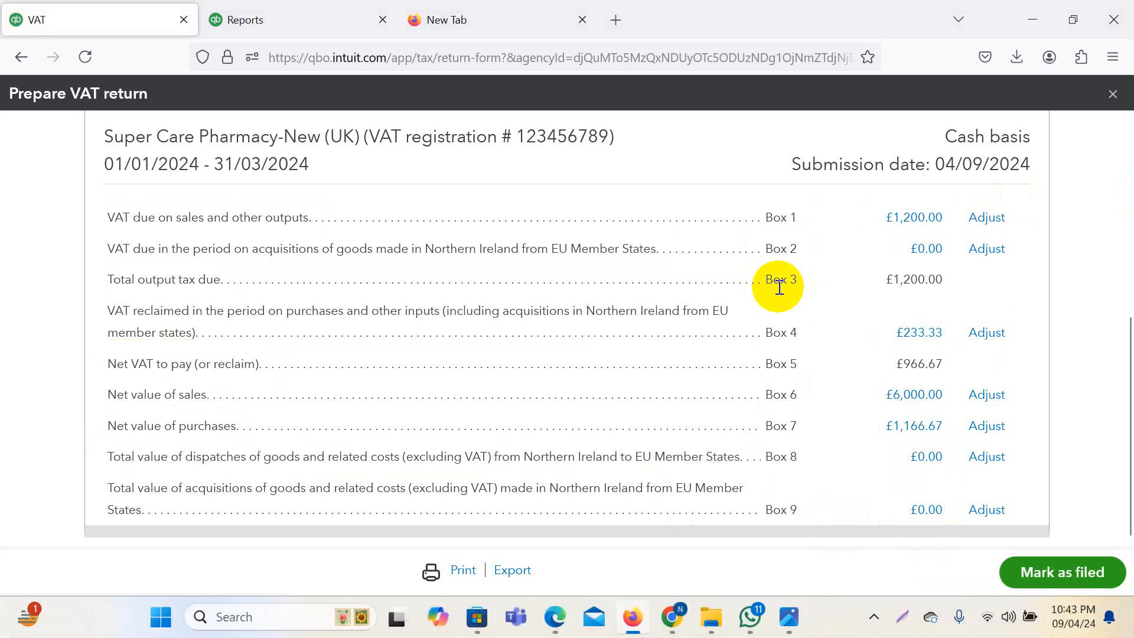
Mark the Q1 2024 VAT return as filed, continue past All done?, and choose Pay later.
{"action": "left_click", "coordinate": [1048, 572]}
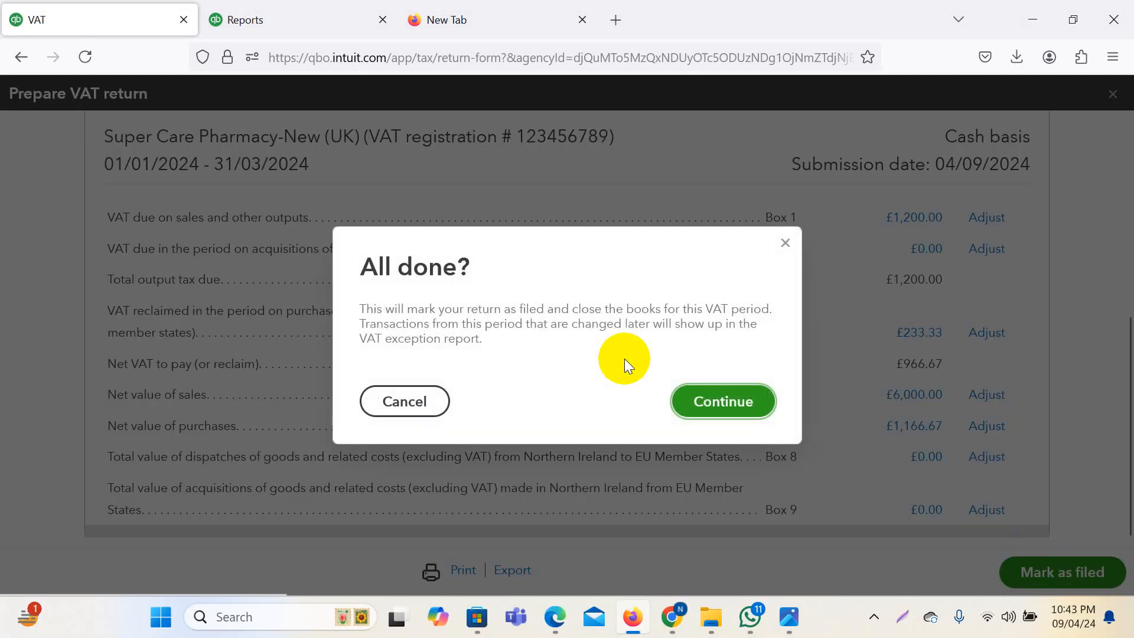
{"action": "left_click", "coordinate": [722, 405]}
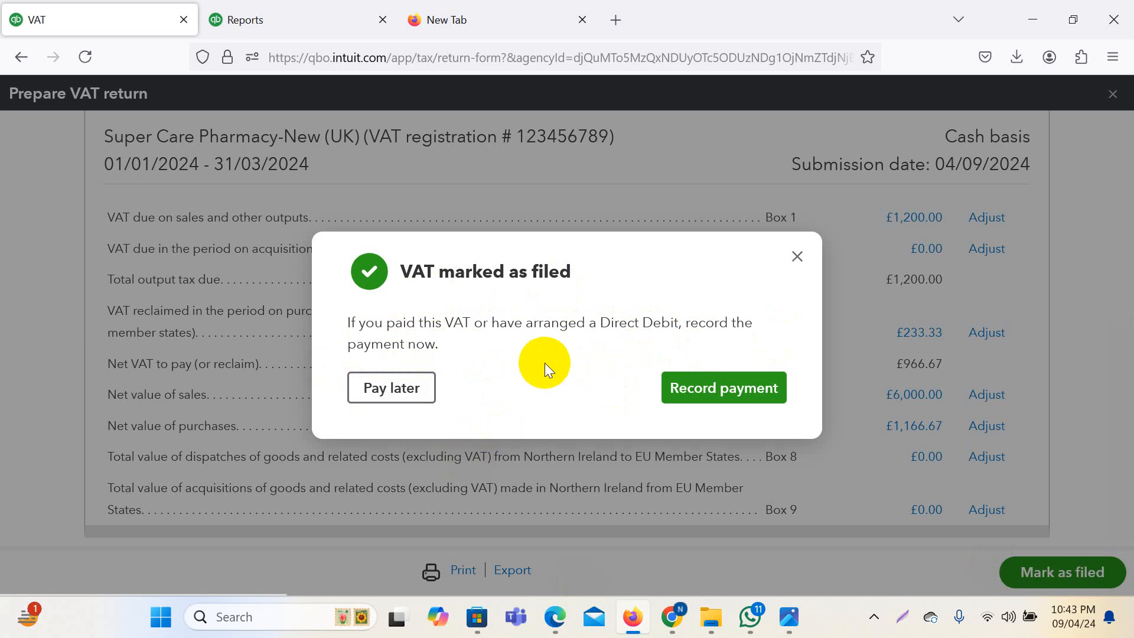
{"action": "left_click", "coordinate": [734, 403]}
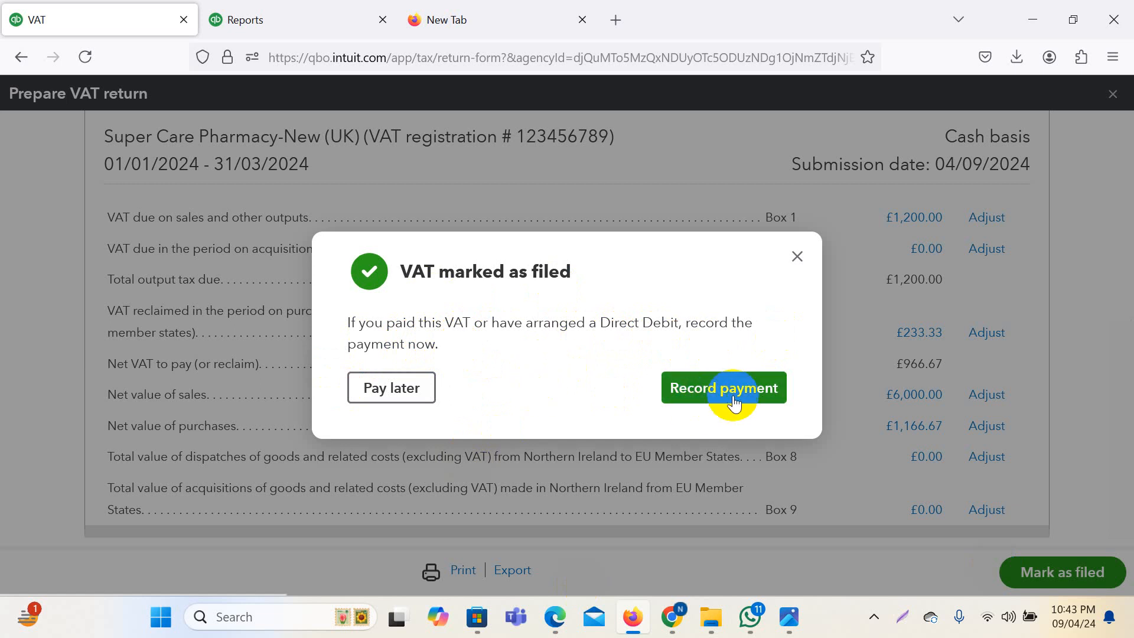
{"action": "left_click", "coordinate": [379, 396]}
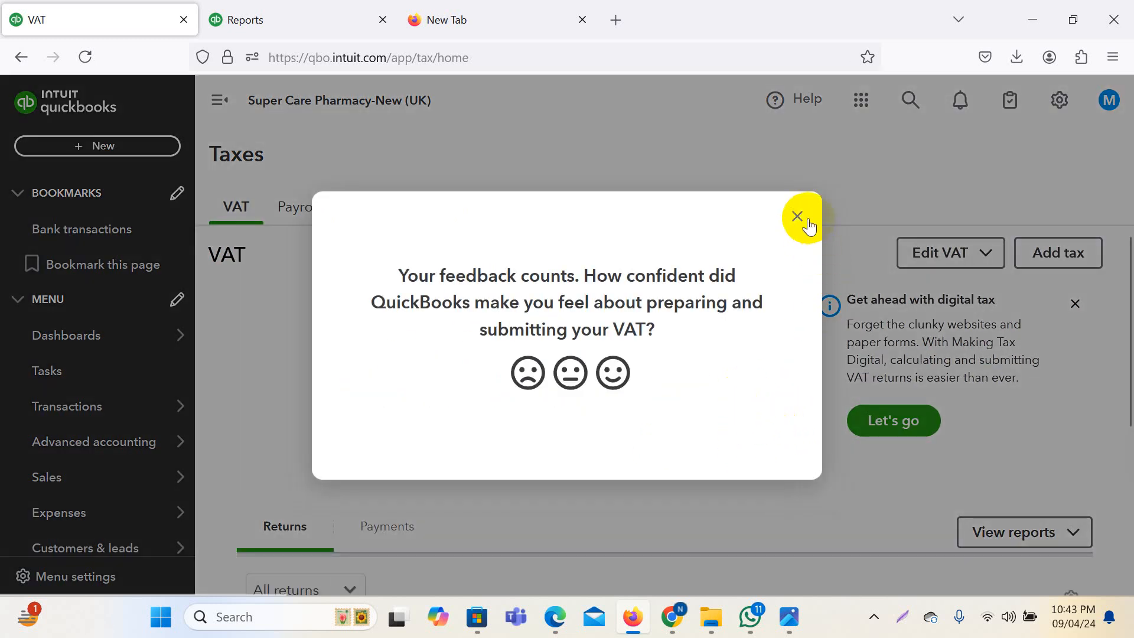
Dismiss the feedback prompt, then open and close the Record payment form without saving.
{"action": "left_click", "coordinate": [807, 220]}
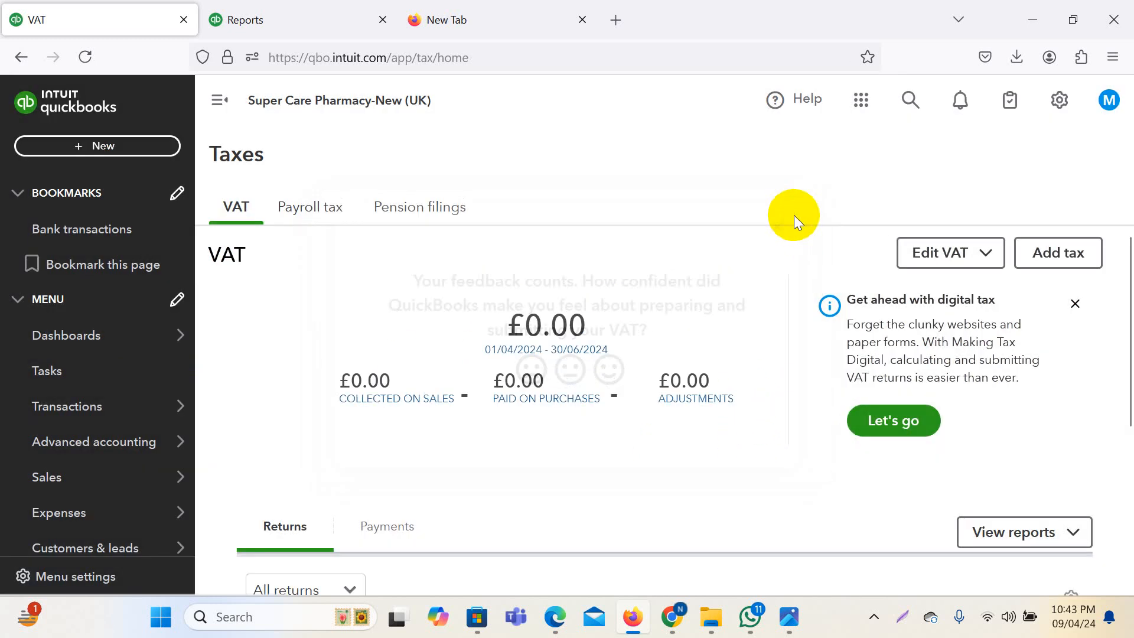
{"action": "scroll", "coordinate": [619, 448], "scroll_direction": "down", "scroll_amount": 5}
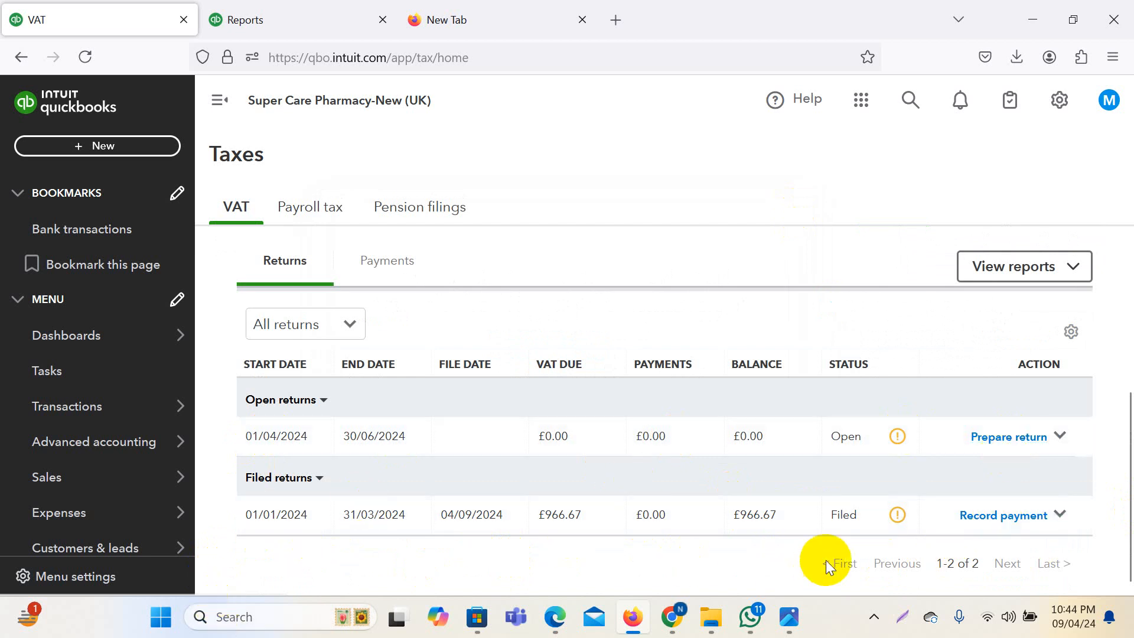
{"action": "left_click", "coordinate": [1001, 523]}
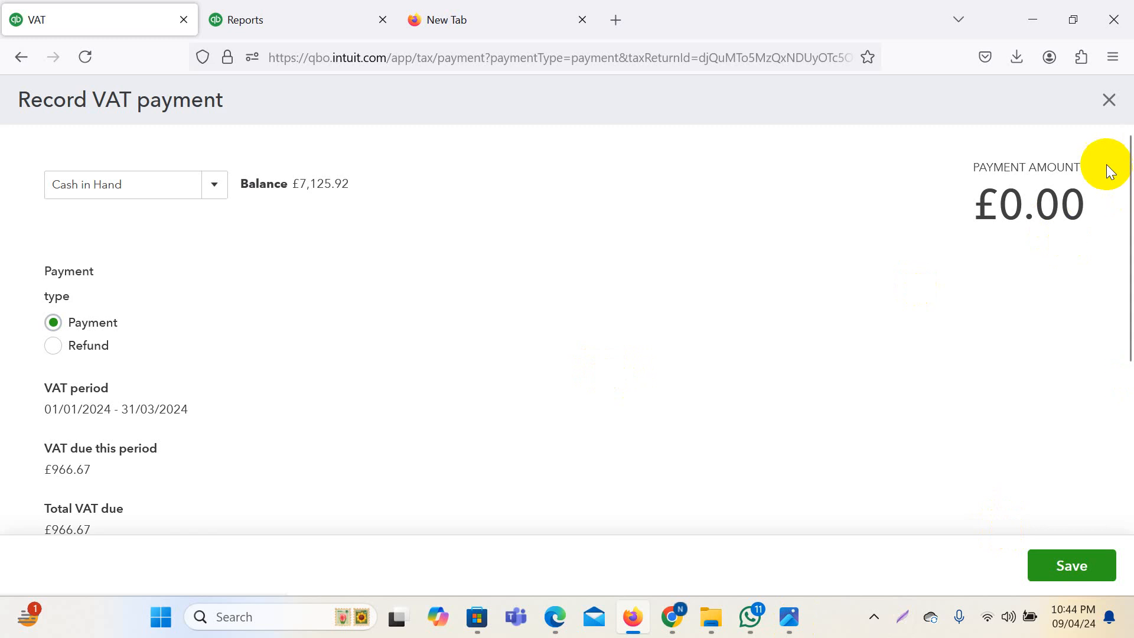
{"action": "left_click", "coordinate": [1108, 100]}
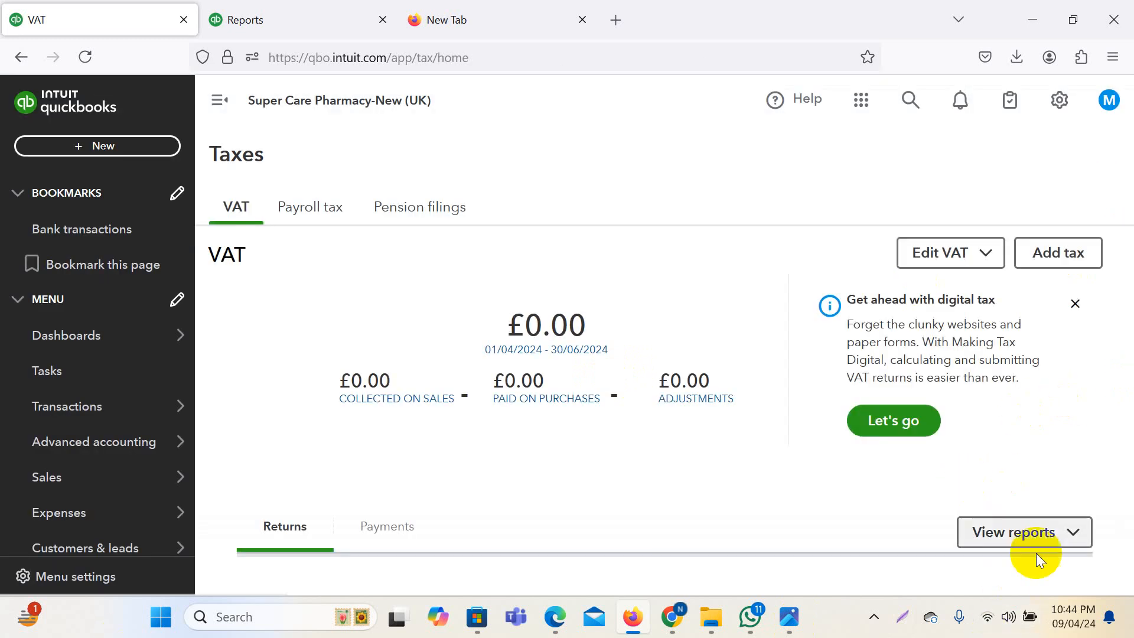
Show more actions for the filed January–March 2024 return and open its VAT payment form.
{"action": "scroll", "coordinate": [1055, 515], "scroll_direction": "down", "scroll_amount": 3}
{"action": "scroll", "coordinate": [1102, 519], "scroll_direction": "down", "scroll_amount": 2}
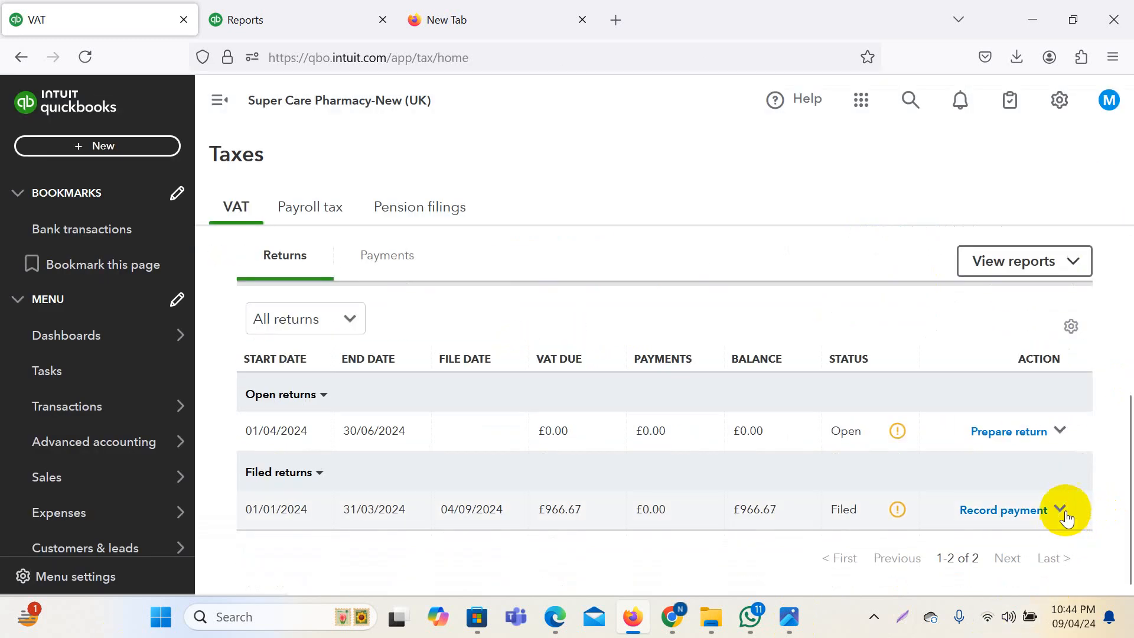
{"action": "left_click", "coordinate": [1059, 509]}
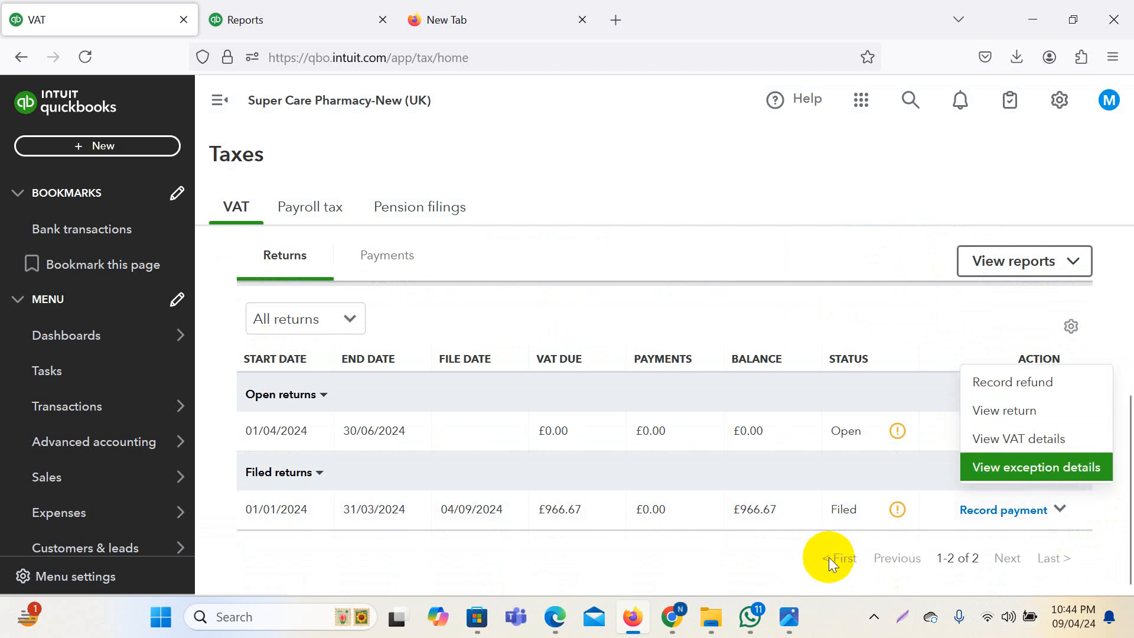
{"action": "left_click", "coordinate": [1008, 513]}
Set the VAT payment to come from Wells Fargo-Checking, keeping it as a payment, not a refund.
{"action": "left_click", "coordinate": [1008, 512]}
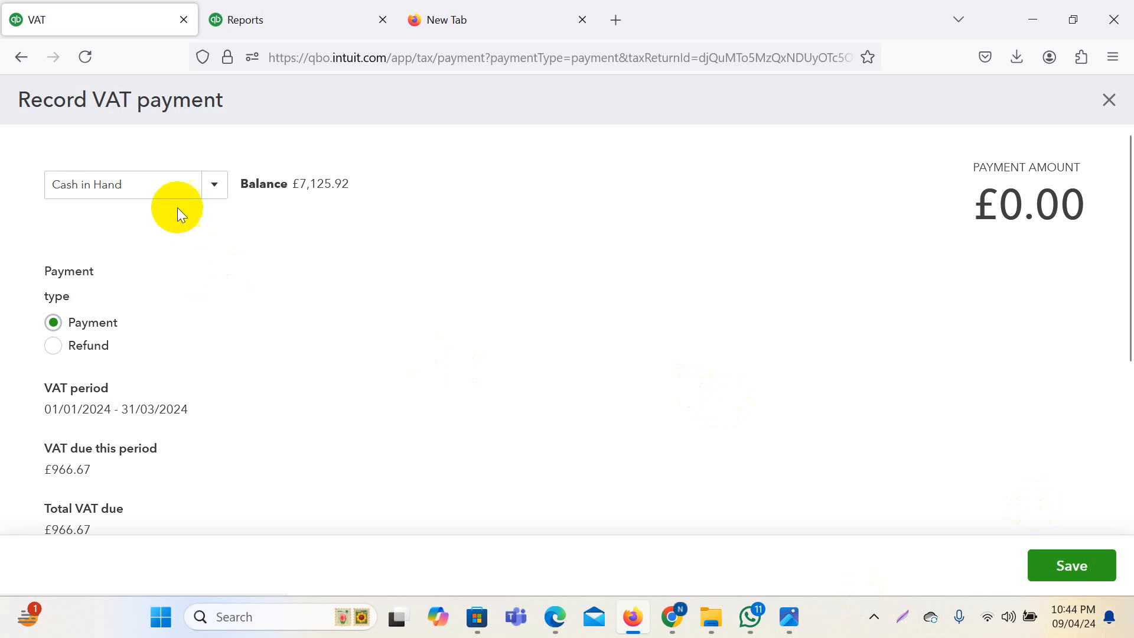
{"action": "left_click", "coordinate": [215, 184]}
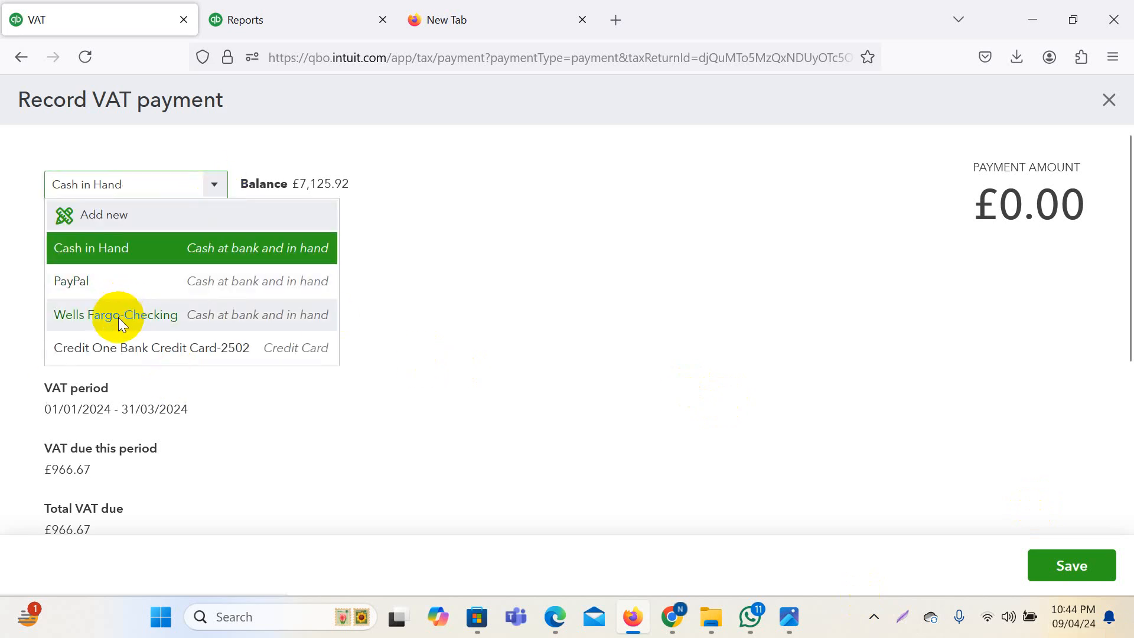
{"action": "left_click", "coordinate": [124, 314]}
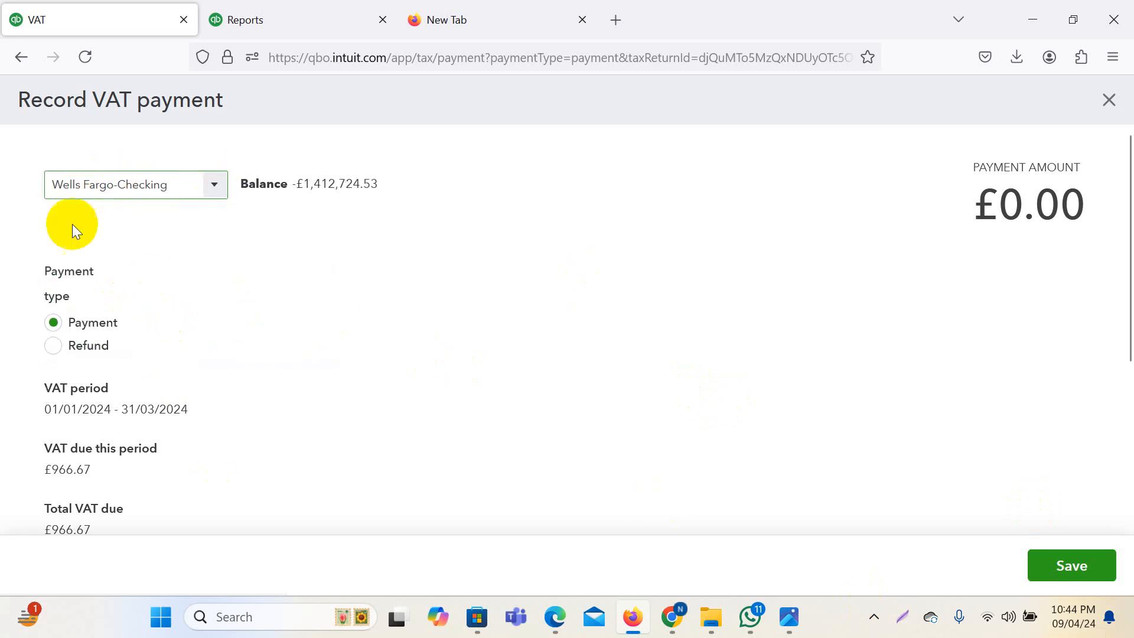
{"action": "scroll", "coordinate": [116, 203], "scroll_direction": "down", "scroll_amount": 2}
{"action": "scroll", "coordinate": [148, 209], "scroll_direction": "up", "scroll_amount": 2}
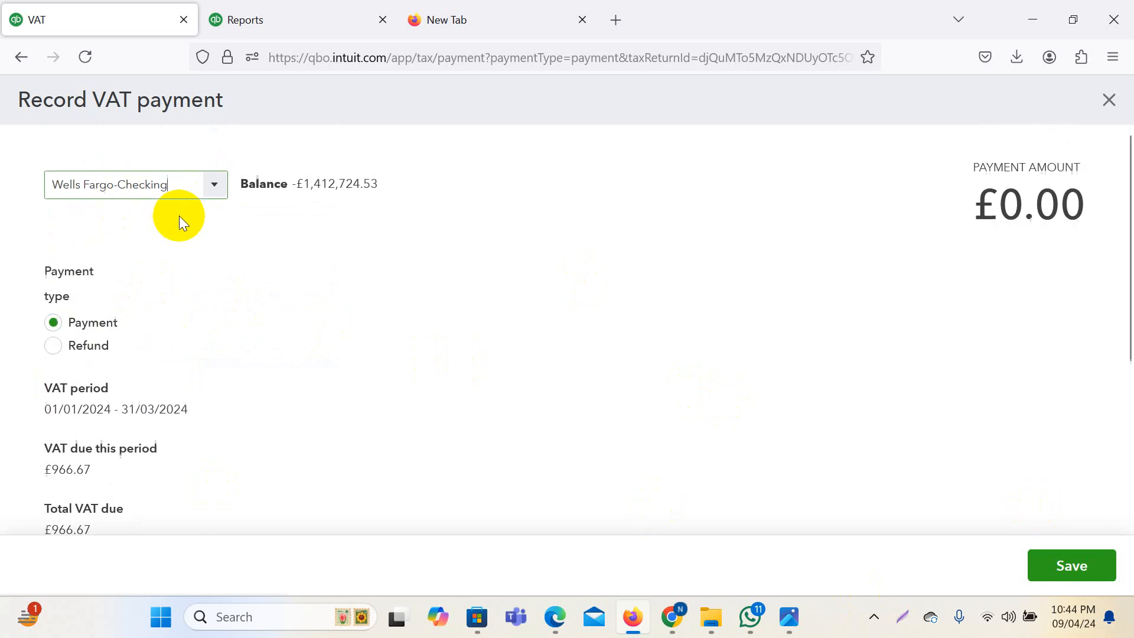
{"action": "left_click_drag", "start_coordinate": [298, 183], "coordinate": [392, 185]}
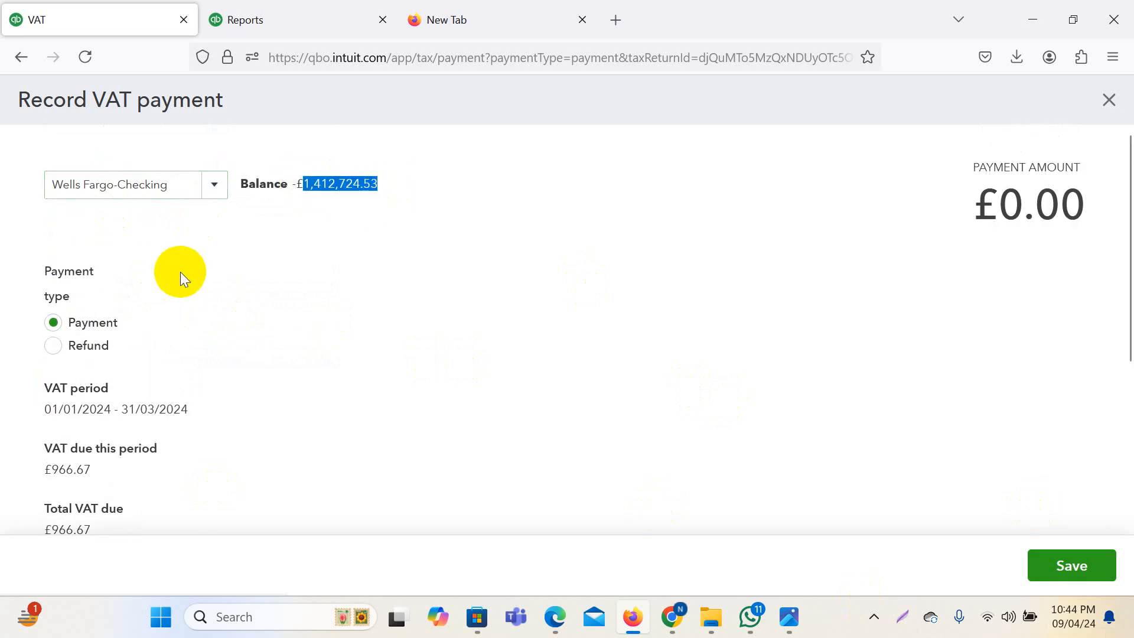
{"action": "scroll", "coordinate": [78, 244], "scroll_direction": "down", "scroll_amount": 2}
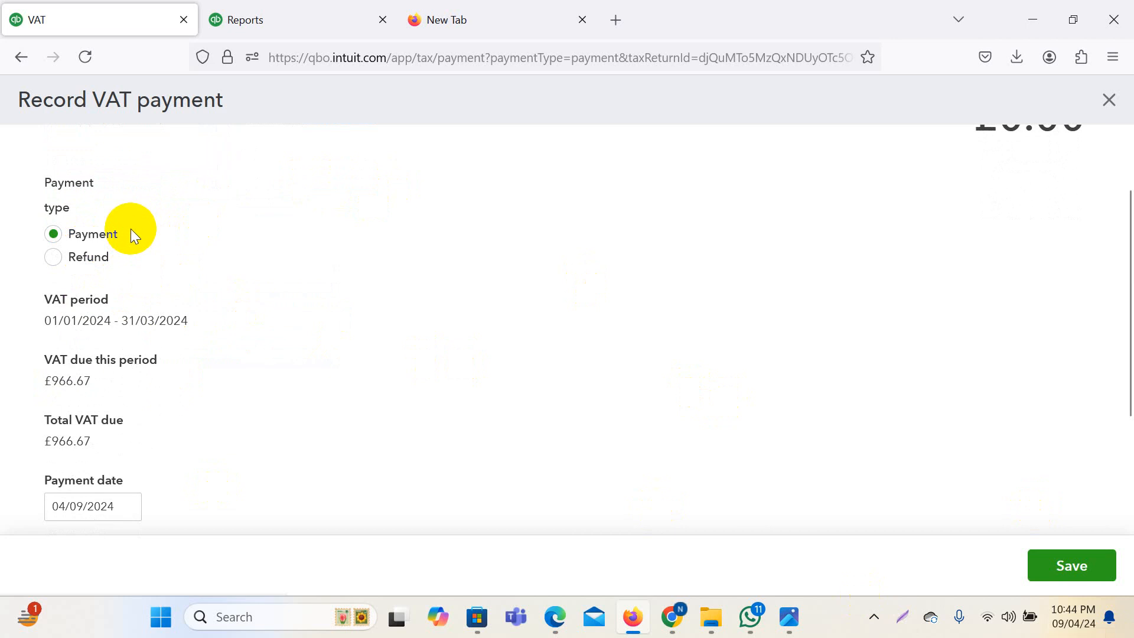
{"action": "left_click", "coordinate": [88, 265]}
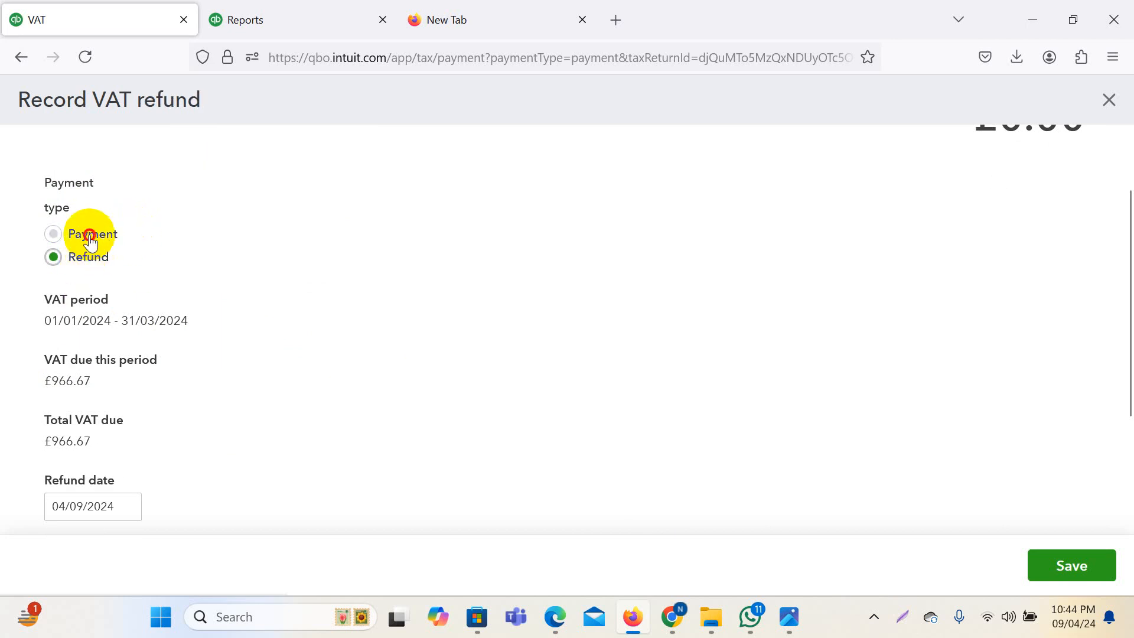
{"action": "left_click", "coordinate": [91, 243]}
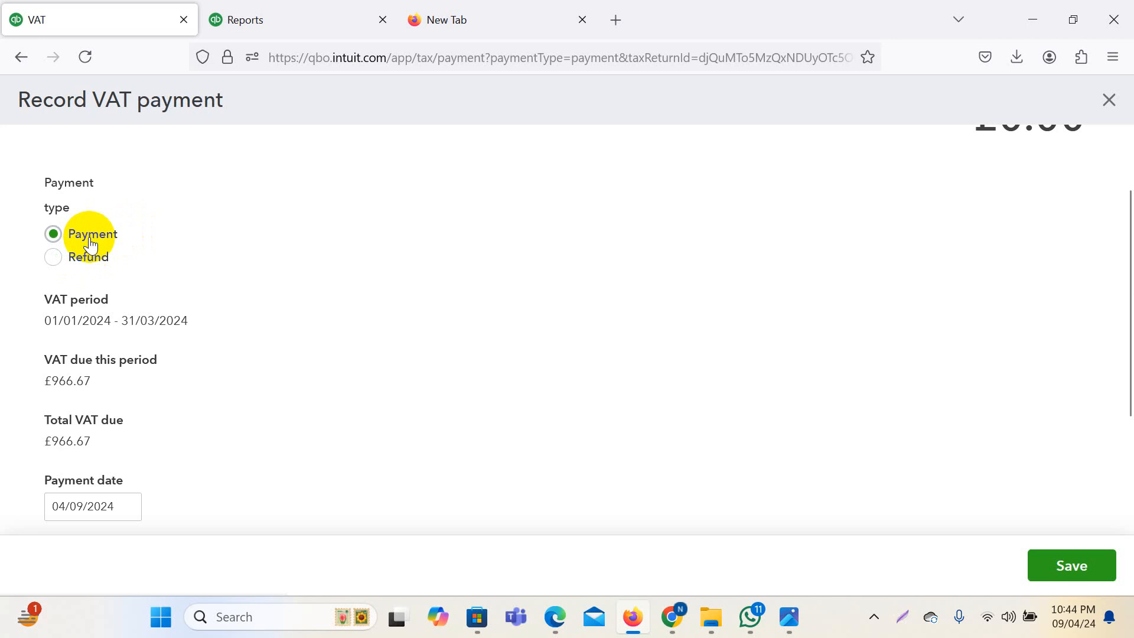
{"action": "left_click", "coordinate": [86, 255]}
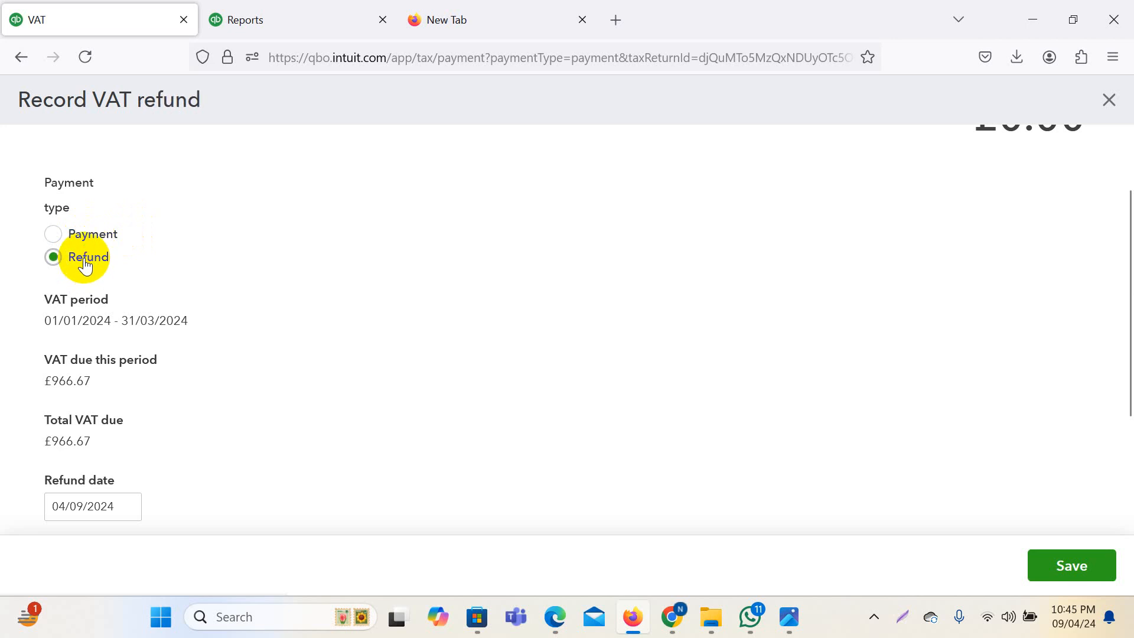
{"action": "left_click", "coordinate": [72, 234]}
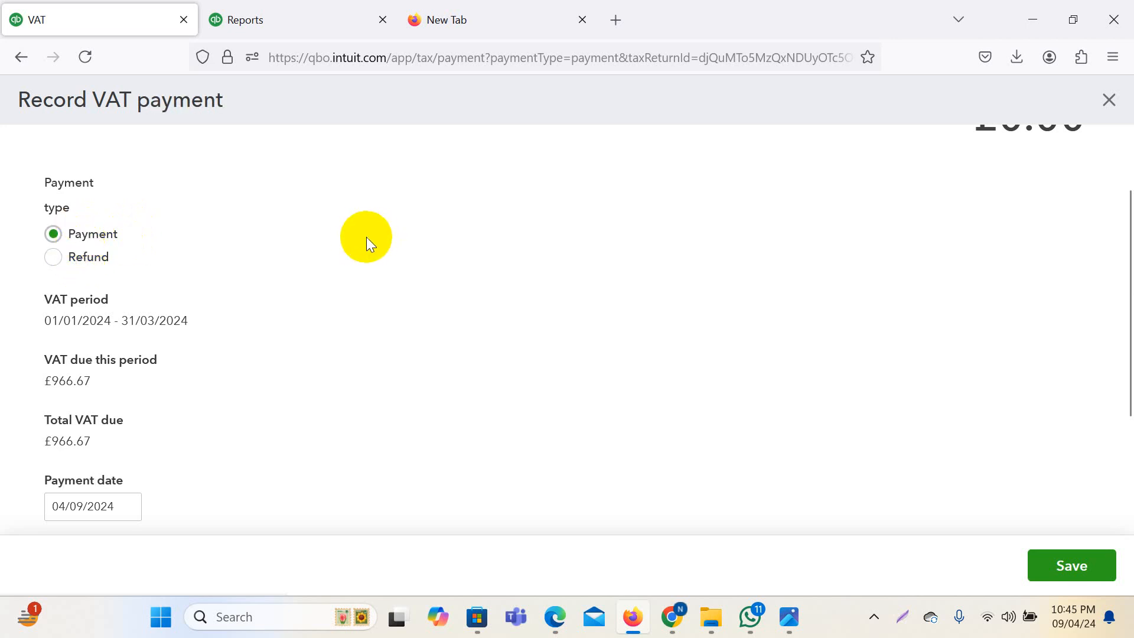
{"action": "scroll", "coordinate": [355, 236], "scroll_direction": "down", "scroll_amount": 2}
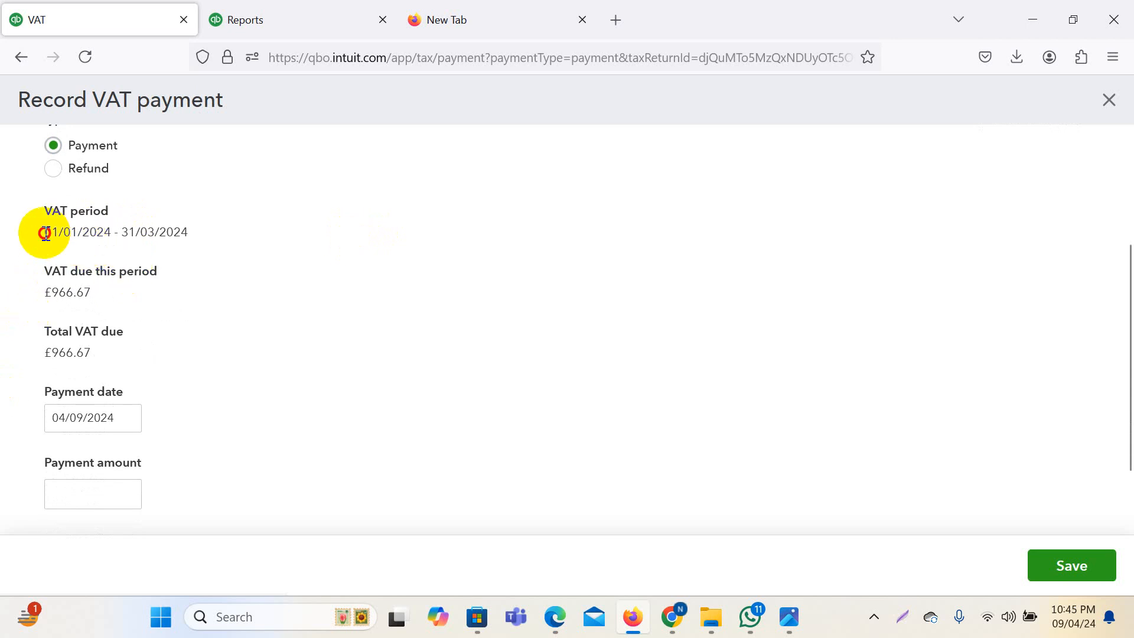
Date the payment 08/05/2024, enter 966.67 as the amount, and save it.
{"action": "left_click_drag", "start_coordinate": [44, 232], "coordinate": [147, 269]}
{"action": "left_click_drag", "start_coordinate": [47, 293], "coordinate": [105, 293]}
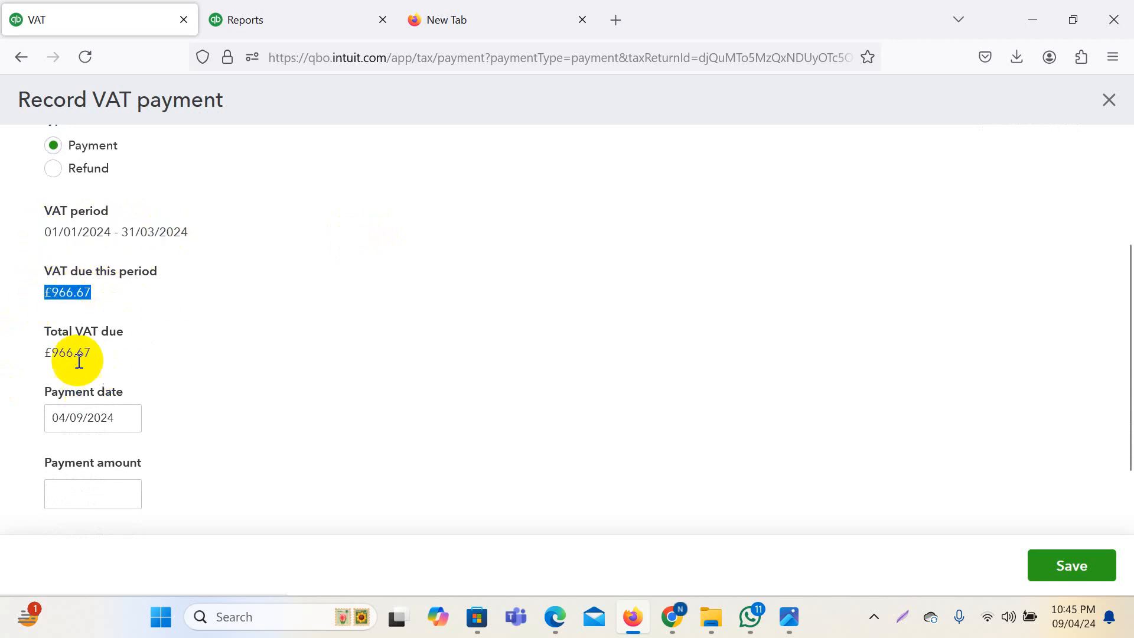
{"action": "left_click", "coordinate": [116, 412]}
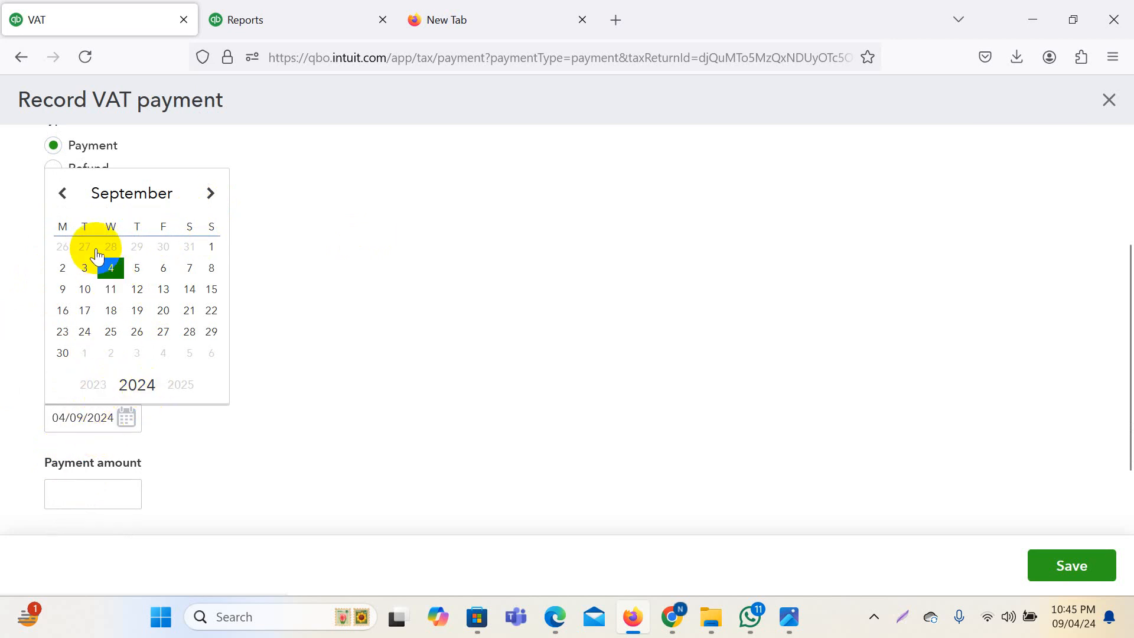
{"action": "left_click", "coordinate": [64, 196]}
{"action": "left_click", "coordinate": [64, 196]}
{"action": "left_click", "coordinate": [63, 196]}
{"action": "left_click", "coordinate": [63, 196]}
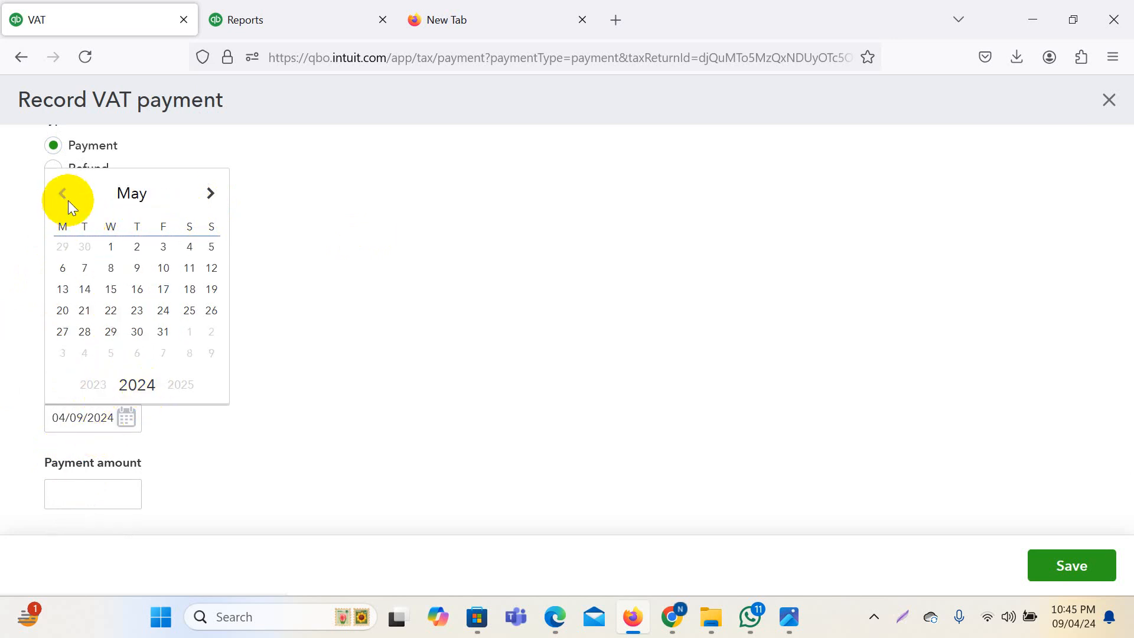
{"action": "left_click", "coordinate": [111, 268]}
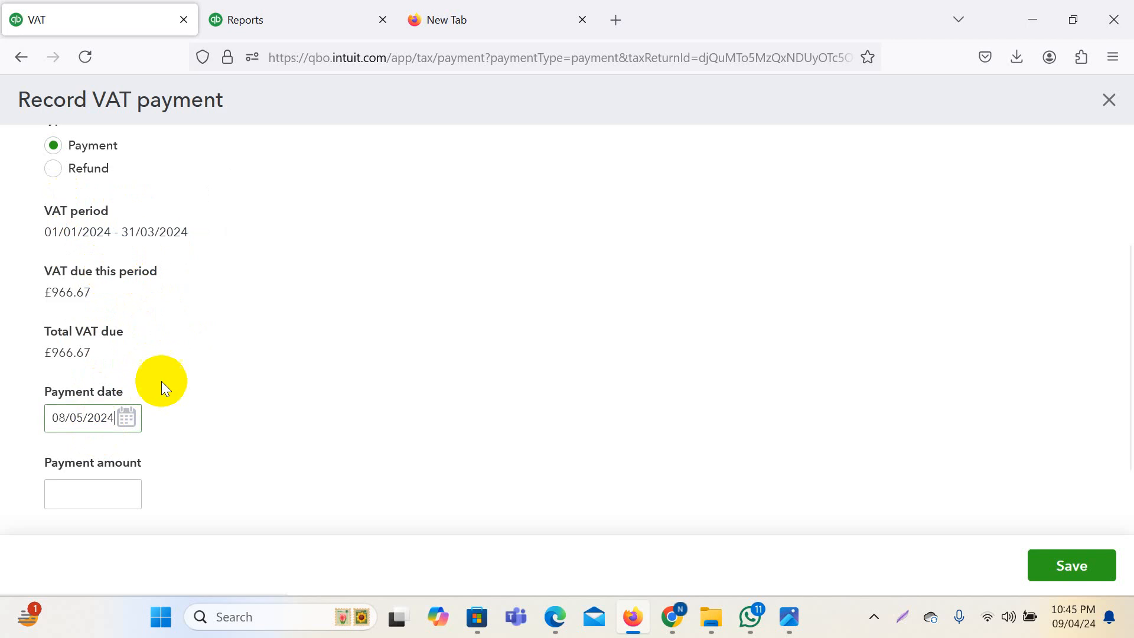
{"action": "left_click", "coordinate": [106, 493]}
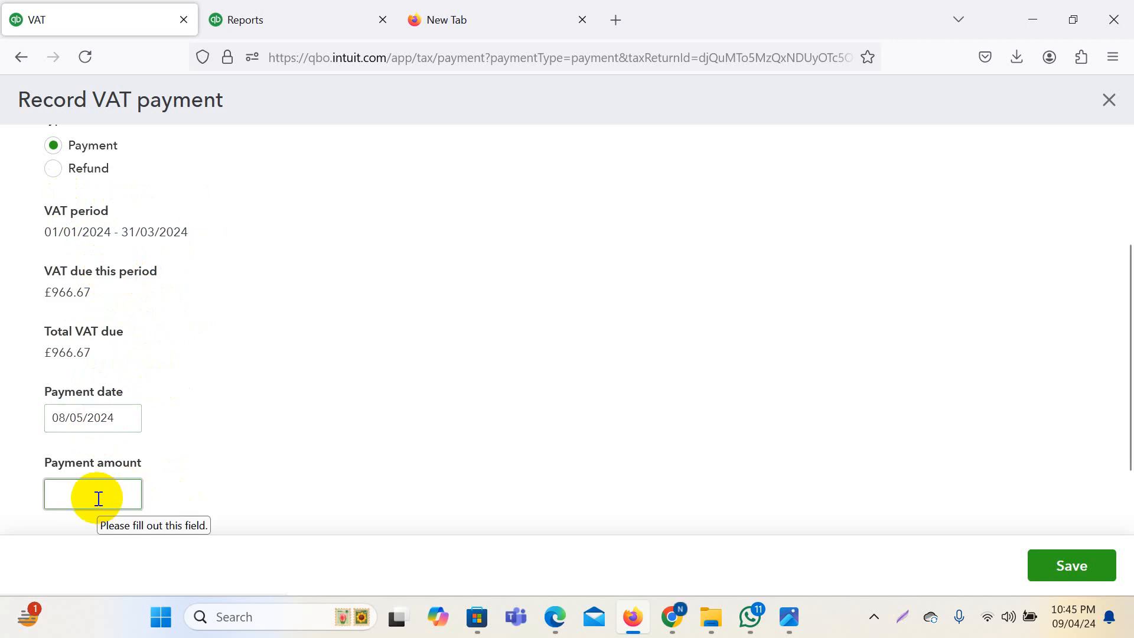
{"action": "type", "text": "966"}
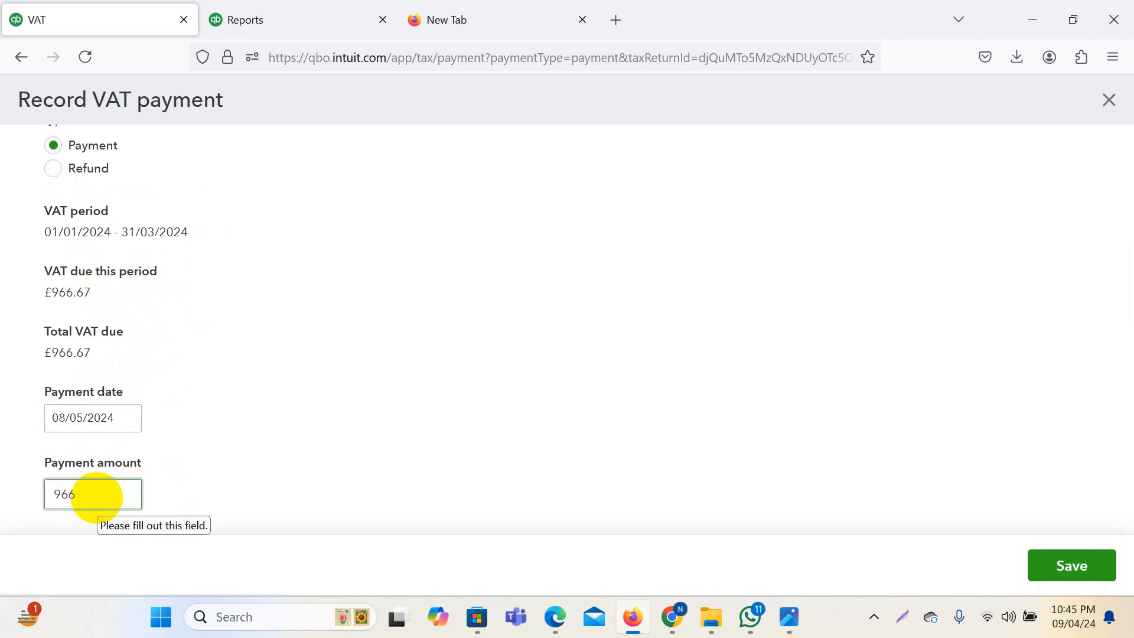
{"action": "type", "text": ".67"}
{"action": "scroll", "coordinate": [313, 354], "scroll_direction": "down", "scroll_amount": 2}
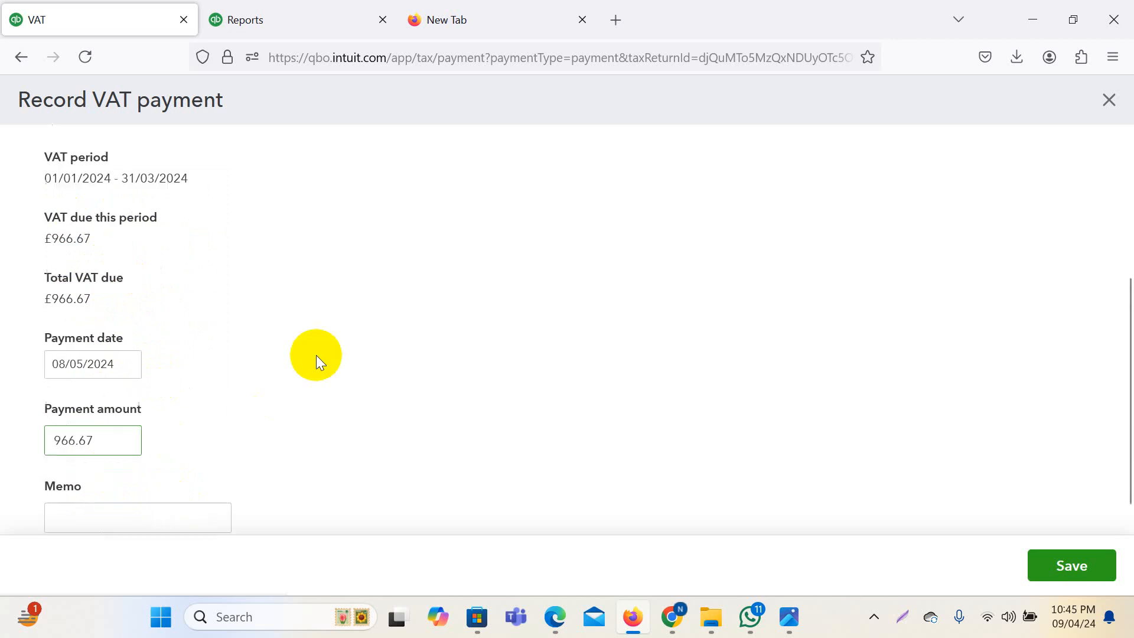
{"action": "left_click", "coordinate": [116, 483]}
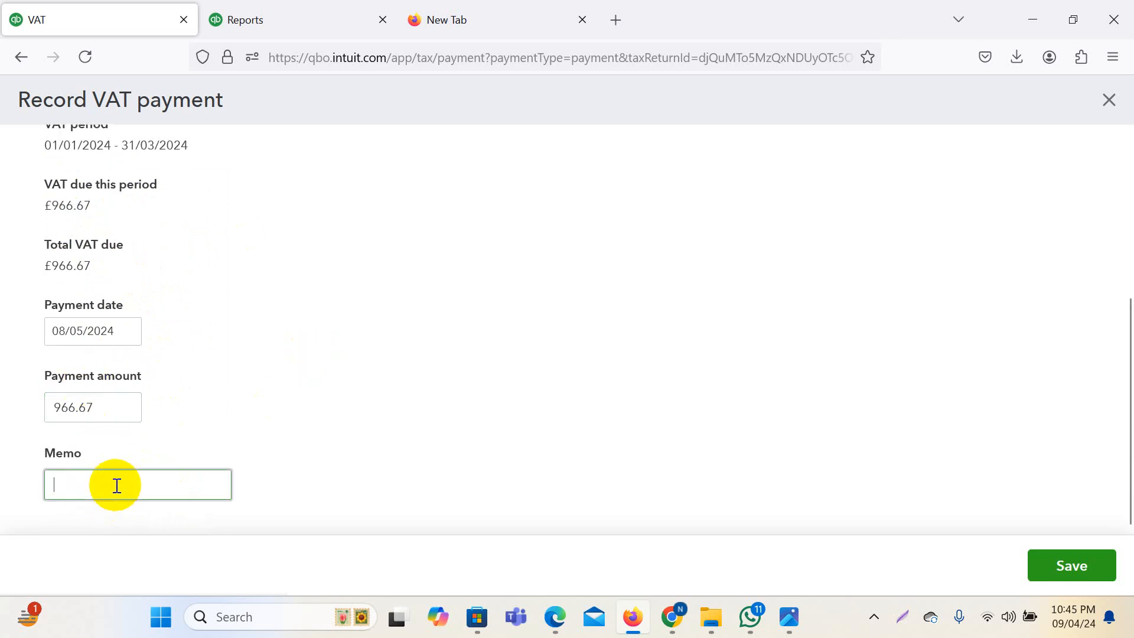
{"action": "left_click", "coordinate": [1072, 568]}
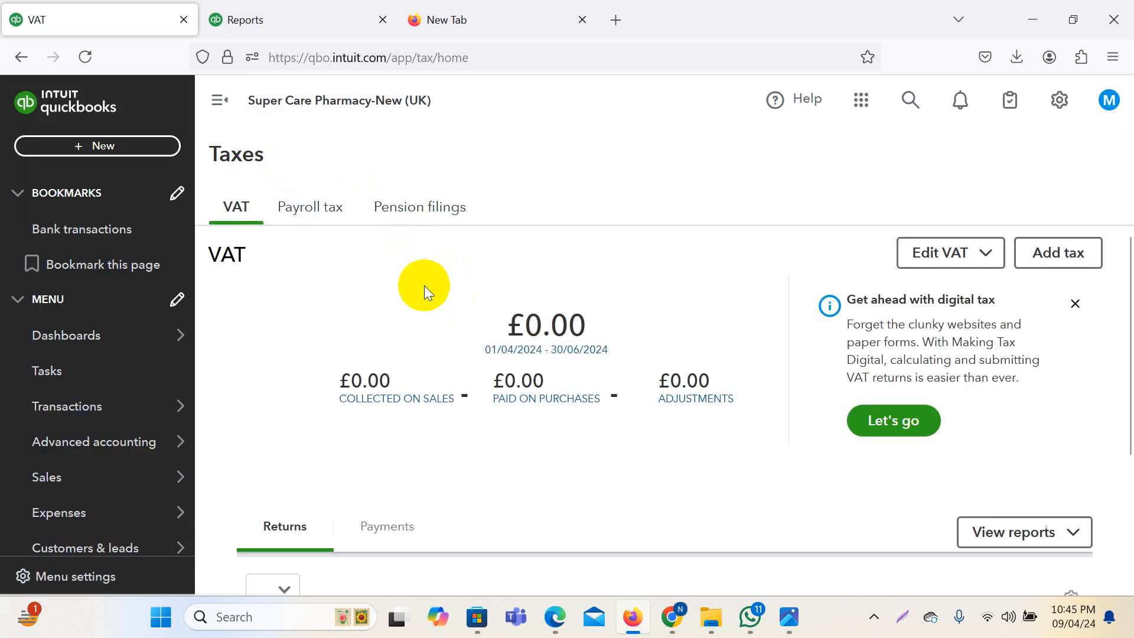
{"action": "scroll", "coordinate": [607, 396], "scroll_direction": "down", "scroll_amount": 5}
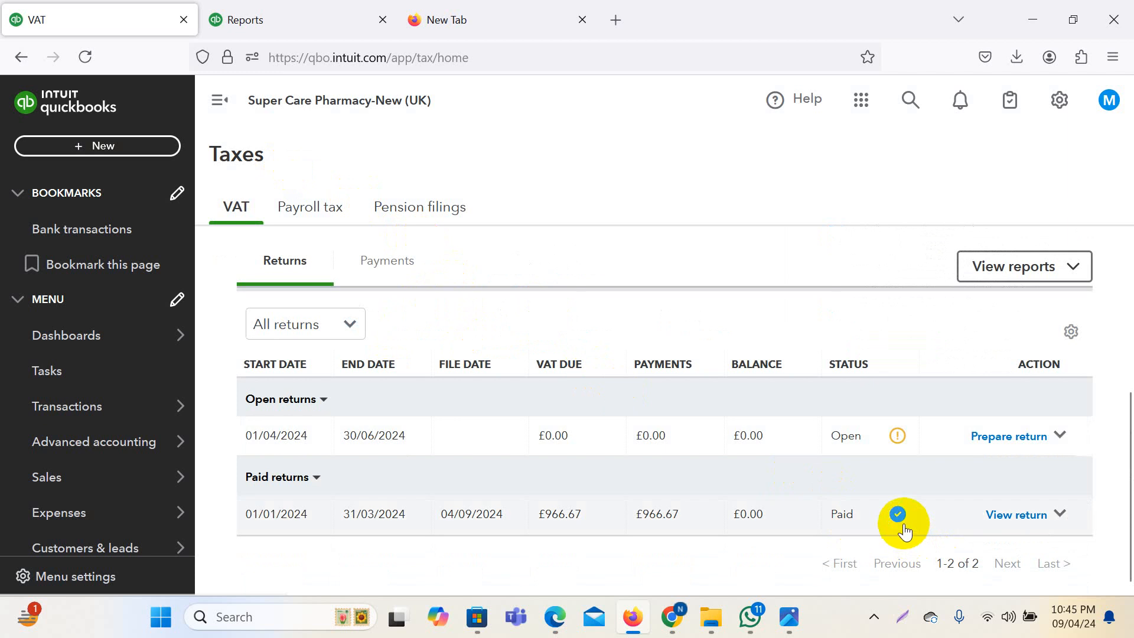
{"action": "mouse_move", "coordinate": [792, 619]}
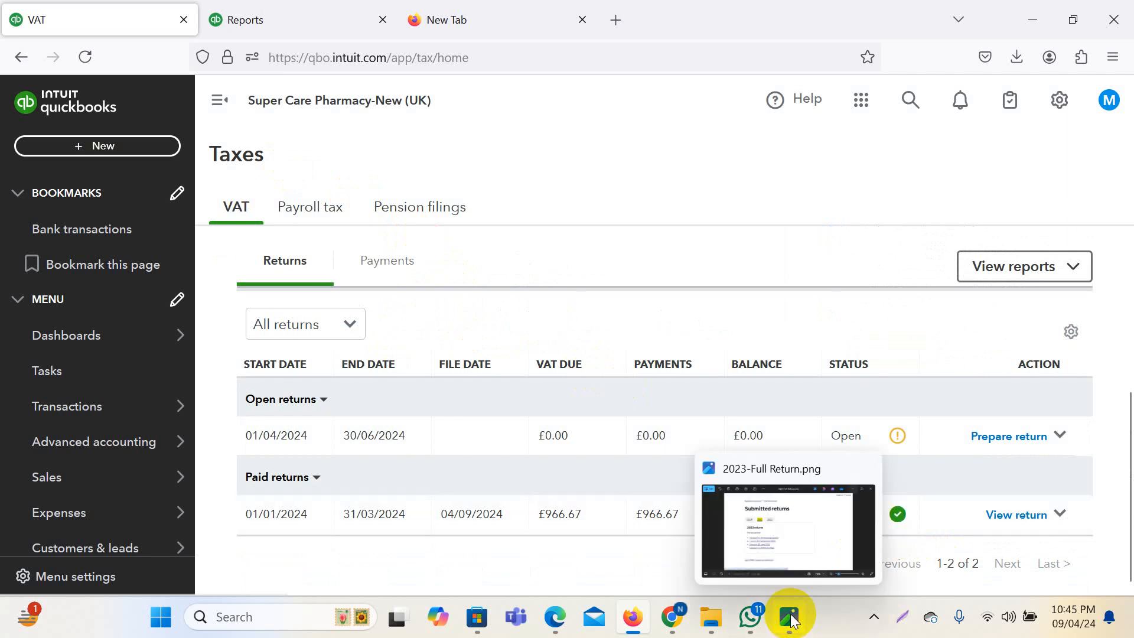
{"action": "left_click", "coordinate": [804, 541]}
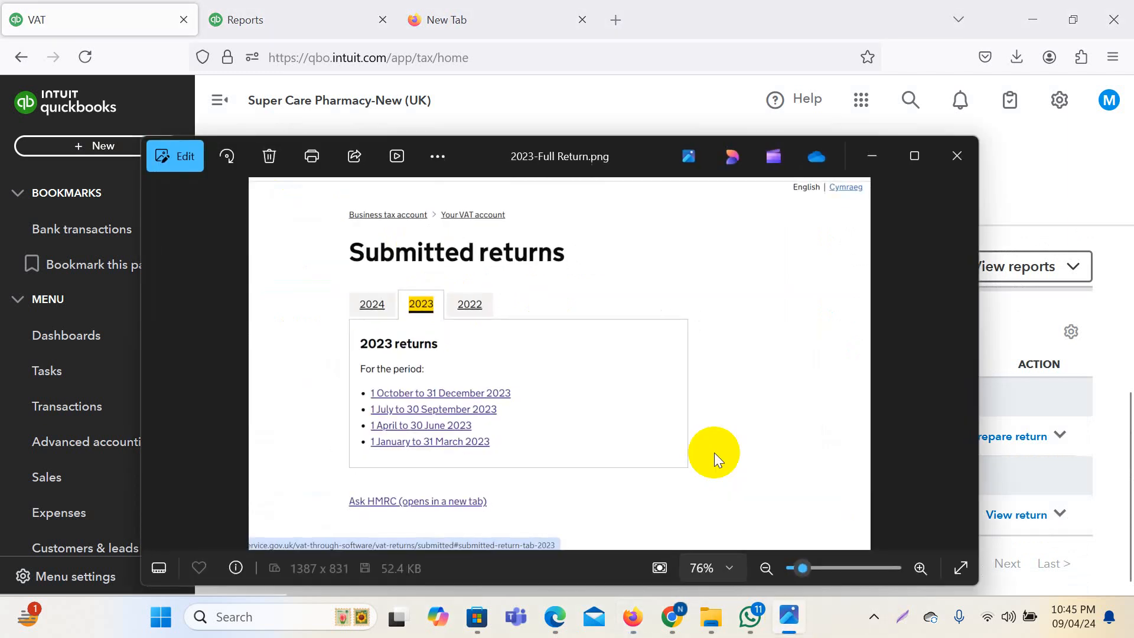
{"action": "left_click", "coordinate": [914, 156]}
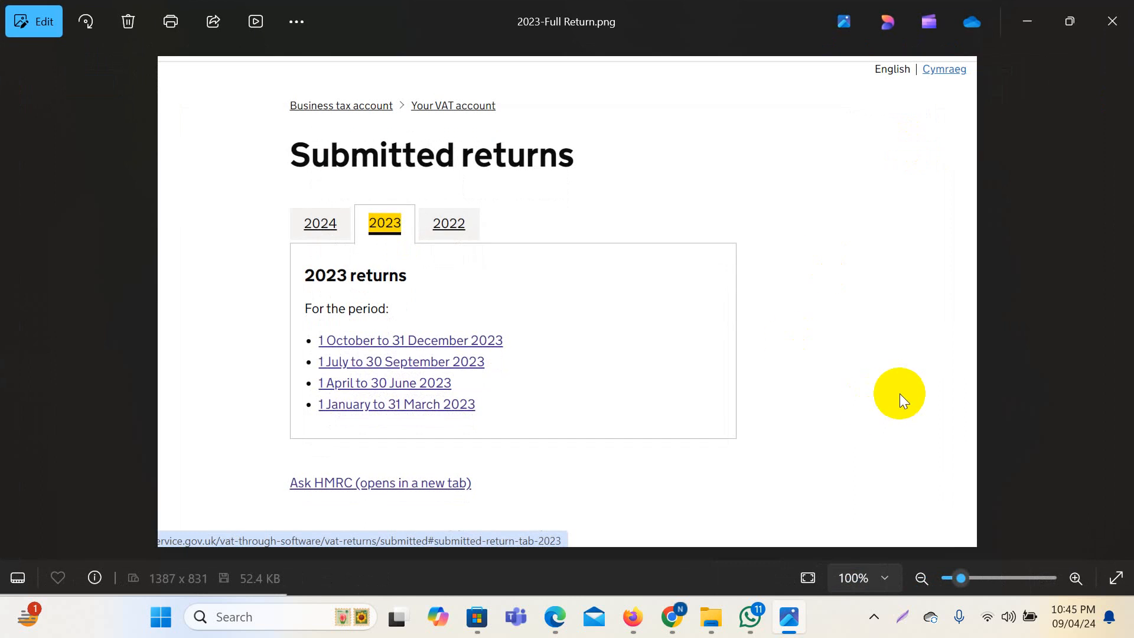
{"action": "key", "text": "super+shift+s"}
{"action": "left_click_drag", "start_coordinate": [3, 2], "coordinate": [1015, 579]}
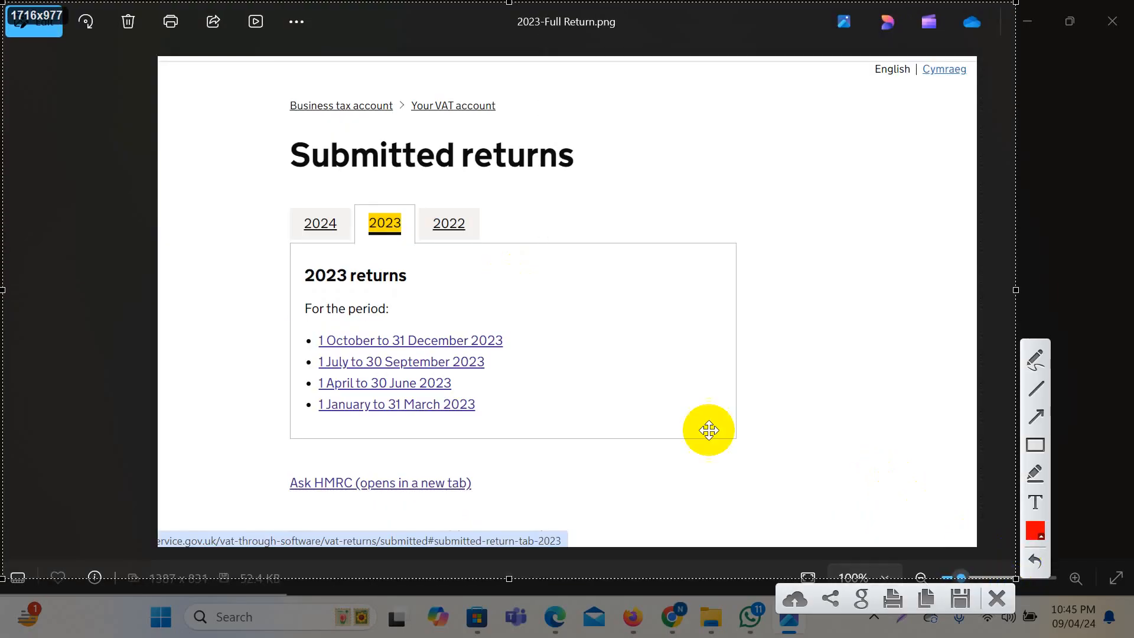
{"action": "left_click", "coordinate": [1031, 444]}
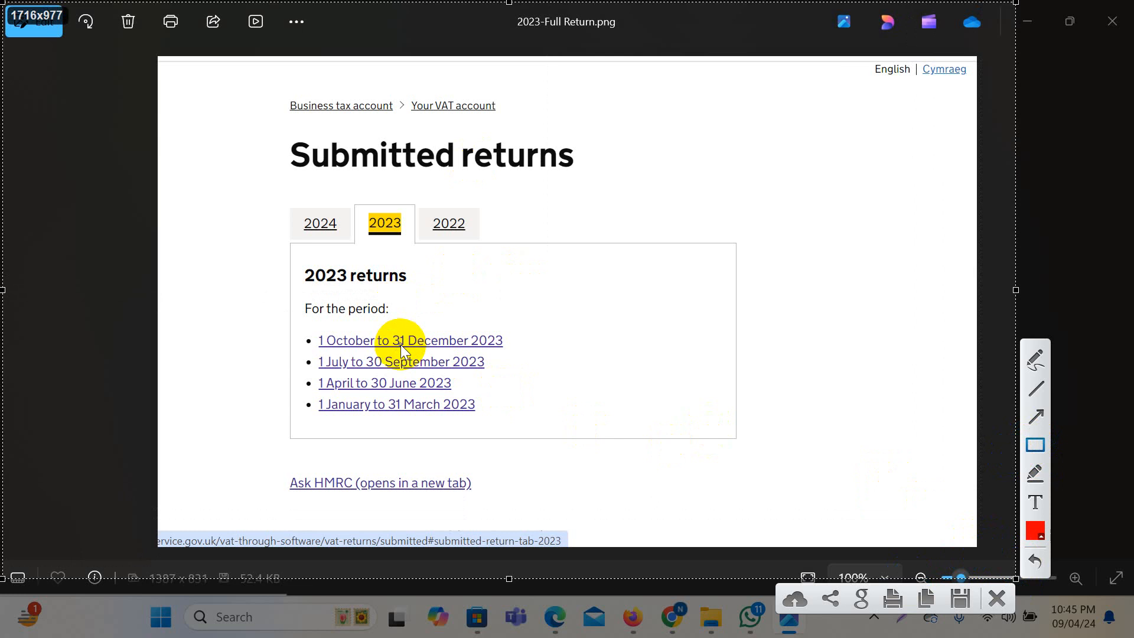
{"action": "left_click_drag", "start_coordinate": [295, 262], "coordinate": [434, 292]}
{"action": "left_click_drag", "start_coordinate": [294, 324], "coordinate": [545, 354]}
{"action": "left_click_drag", "start_coordinate": [275, 355], "coordinate": [516, 374]}
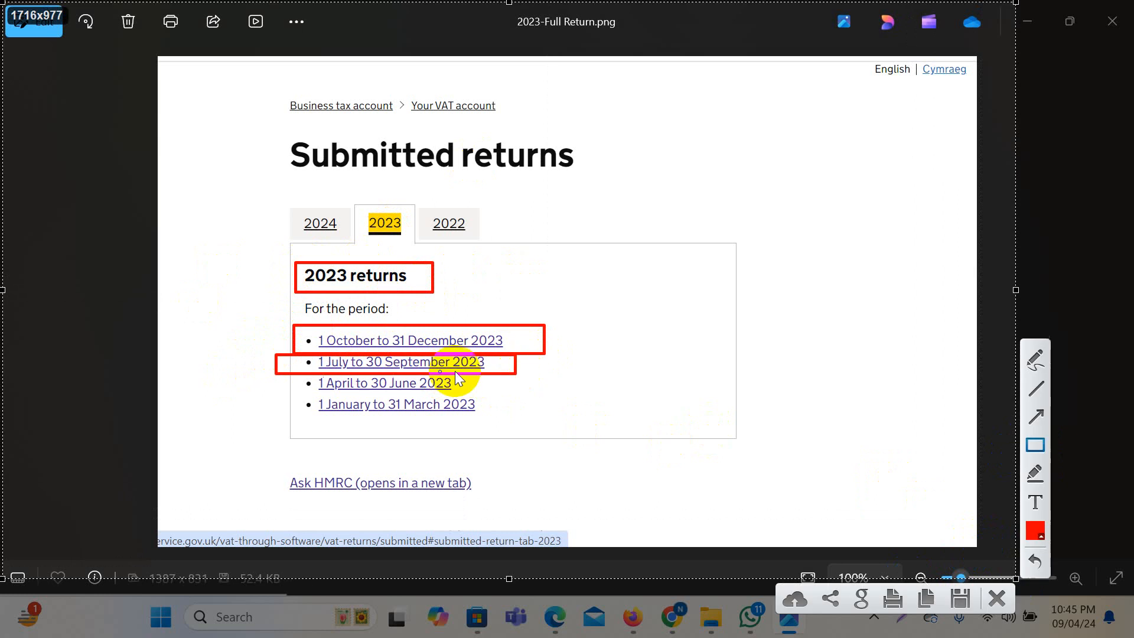
{"action": "left_click_drag", "start_coordinate": [286, 375], "coordinate": [485, 395]}
{"action": "left_click_drag", "start_coordinate": [280, 396], "coordinate": [494, 425]}
{"action": "left_click", "coordinate": [1013, 598]}
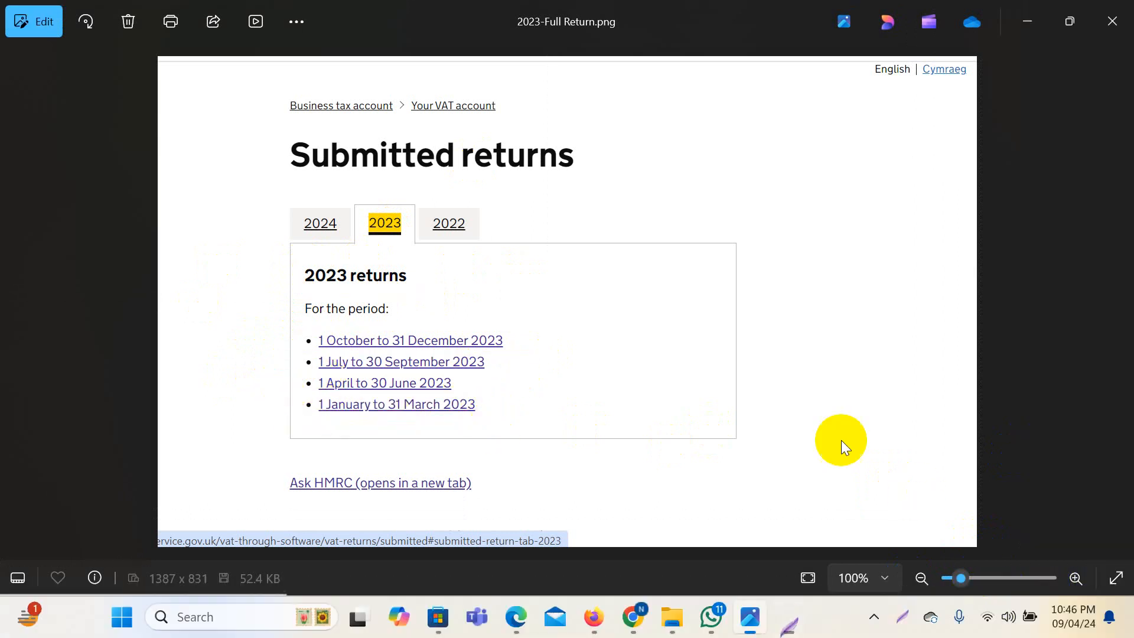
{"action": "key", "text": "Right"}
{"action": "key", "text": "Right"}
{"action": "key", "text": "Right"}
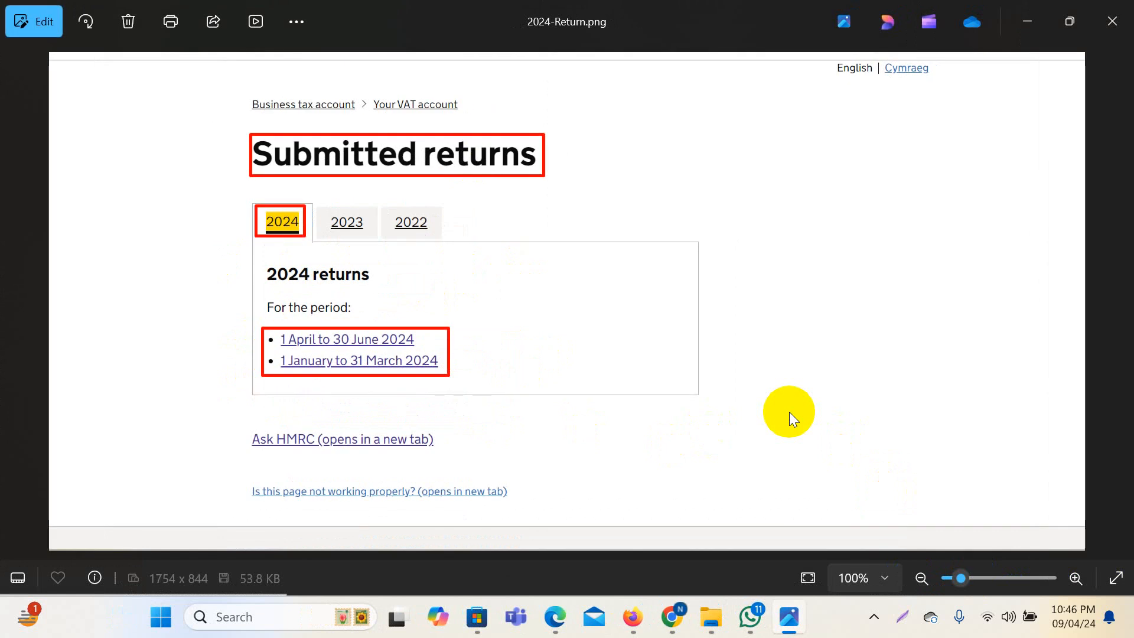
{"action": "key", "text": "Left"}
{"action": "key", "text": "Left"}
{"action": "key", "text": "Left"}
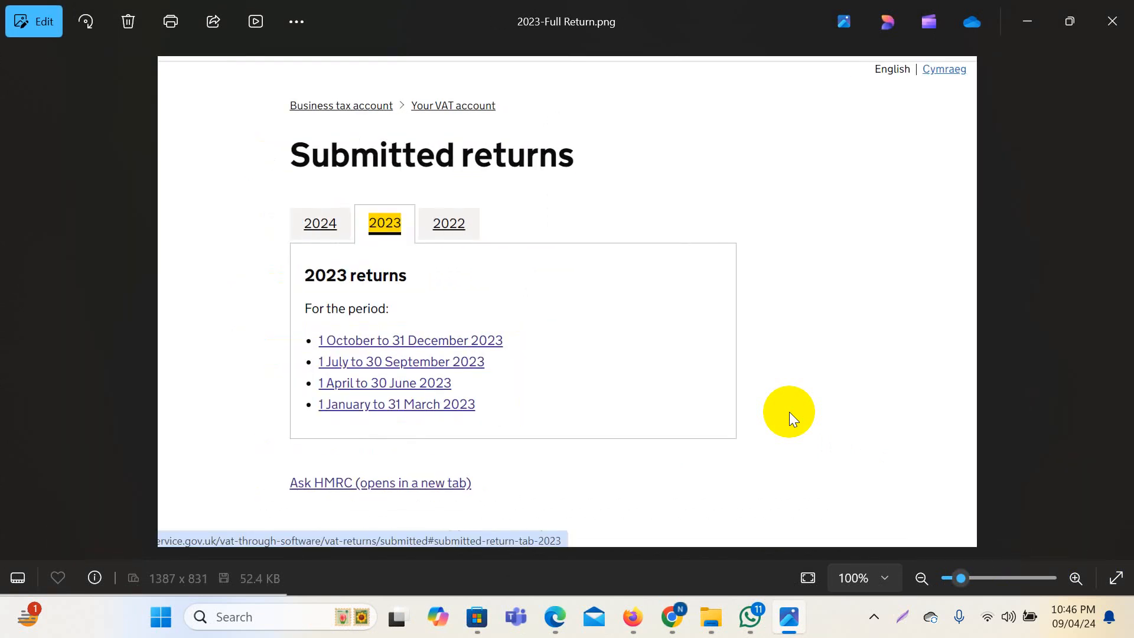
{"action": "key", "text": "Right"}
{"action": "key", "text": "Right"}
{"action": "key", "text": "Right"}
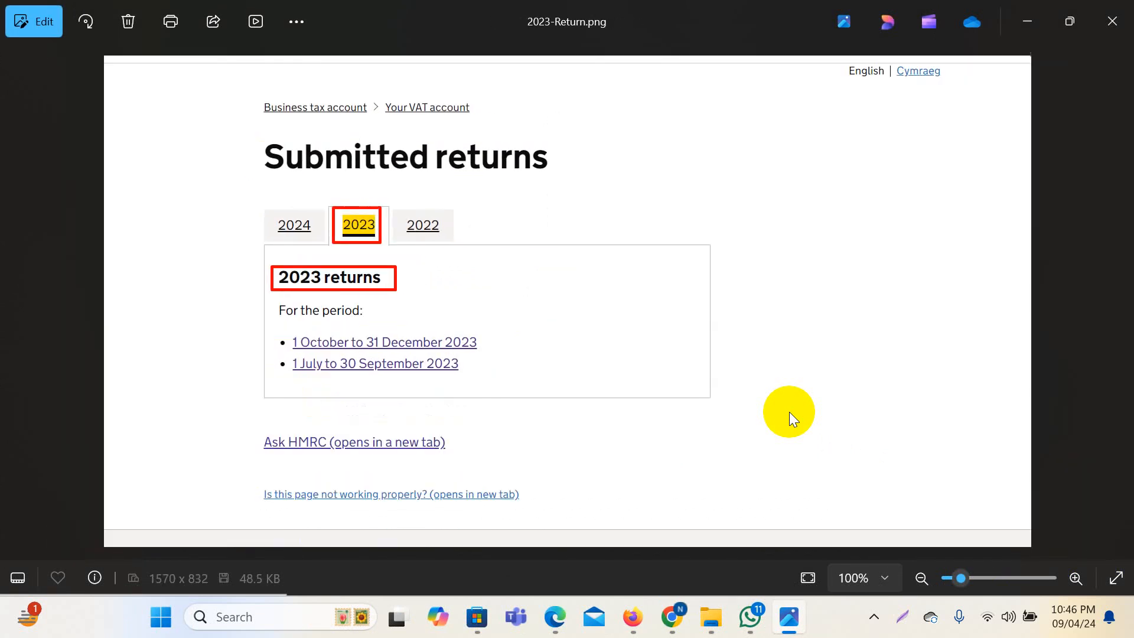
{"action": "key", "text": "Right"}
{"action": "key", "text": "Left"}
{"action": "key", "text": "Left"}
{"action": "key", "text": "Left"}
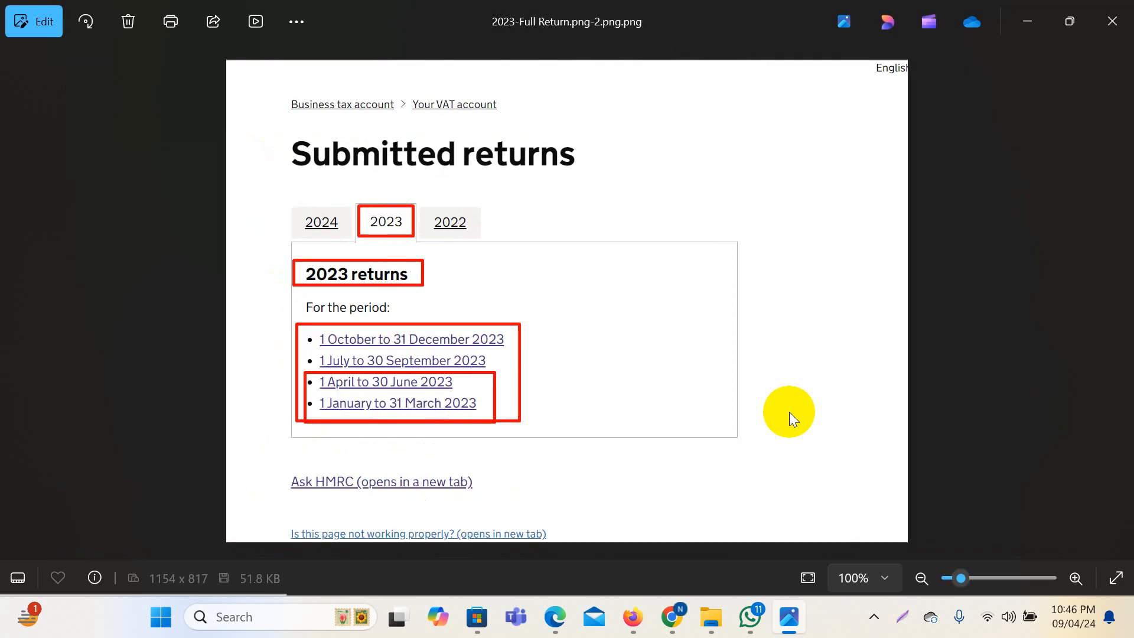
{"action": "key", "text": "Left"}
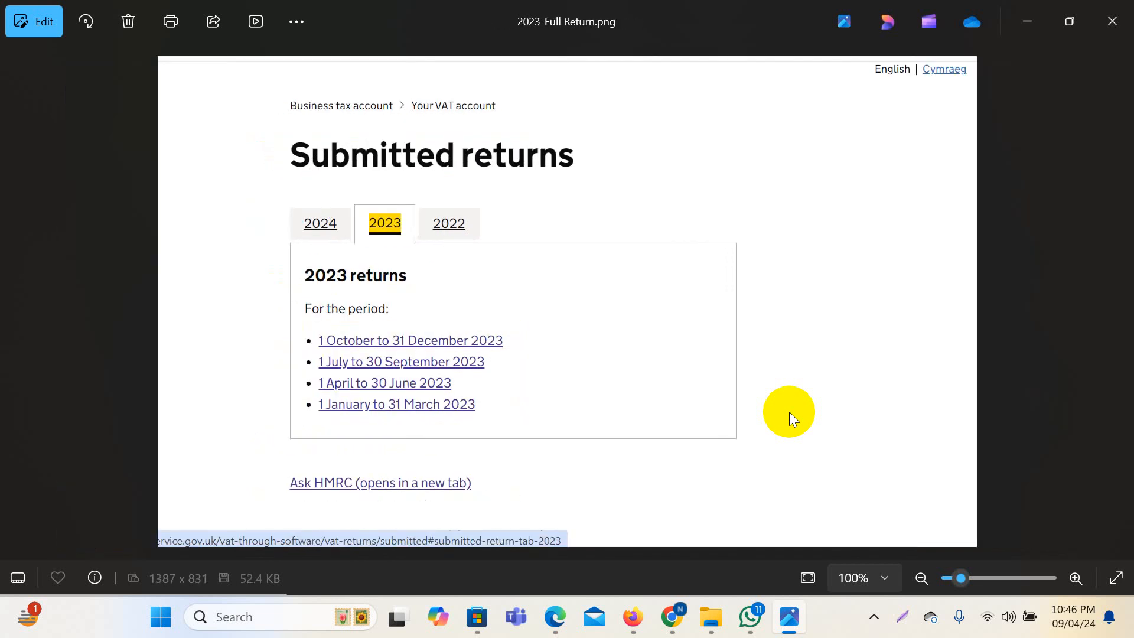
{"action": "key", "text": "Right"}
{"action": "key", "text": "Right"}
{"action": "key", "text": "Right"}
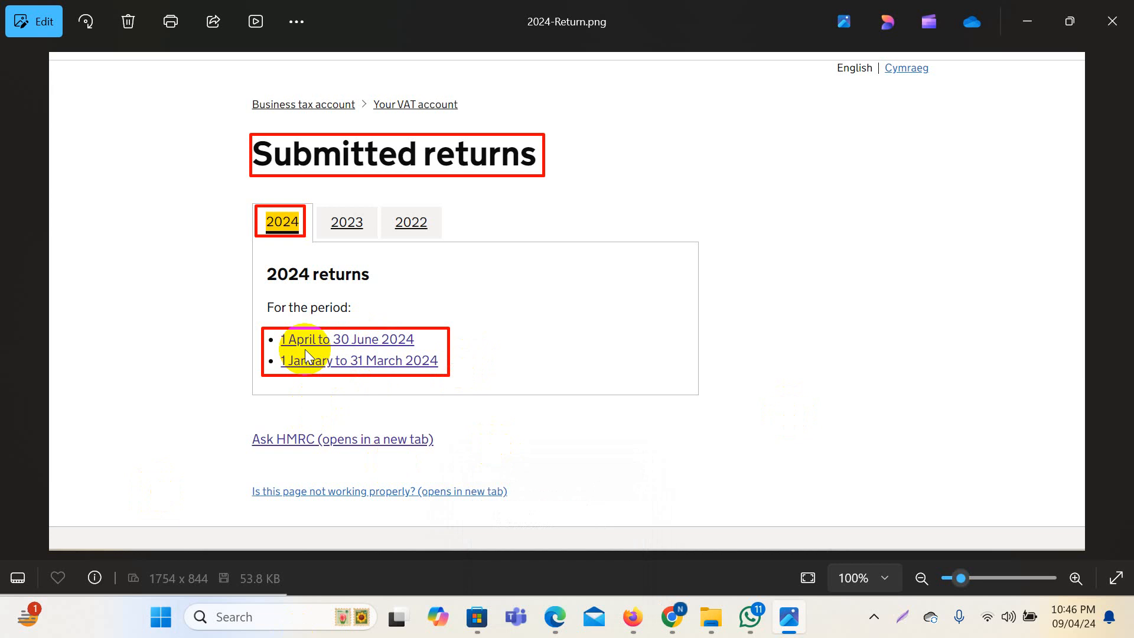
{"action": "left_click", "coordinate": [1028, 21]}
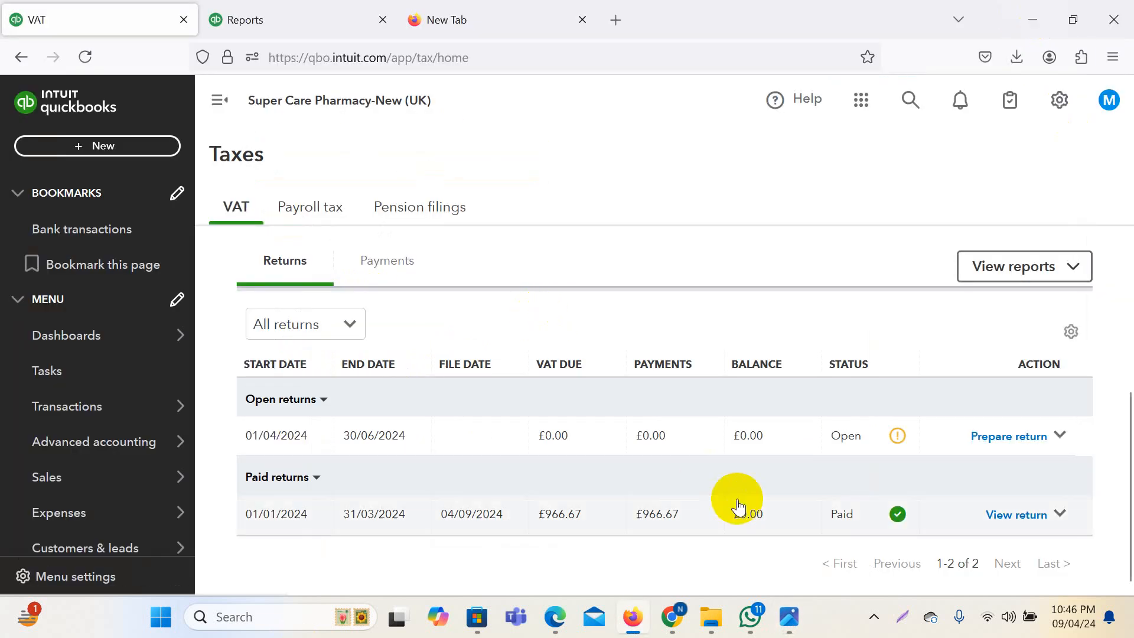
Go from Year-2023-2024 up to Buyer Submit return, open Payment Process to HMRC, and view 1.png.
{"action": "mouse_move", "coordinate": [706, 609]}
{"action": "left_click", "coordinate": [646, 552]}
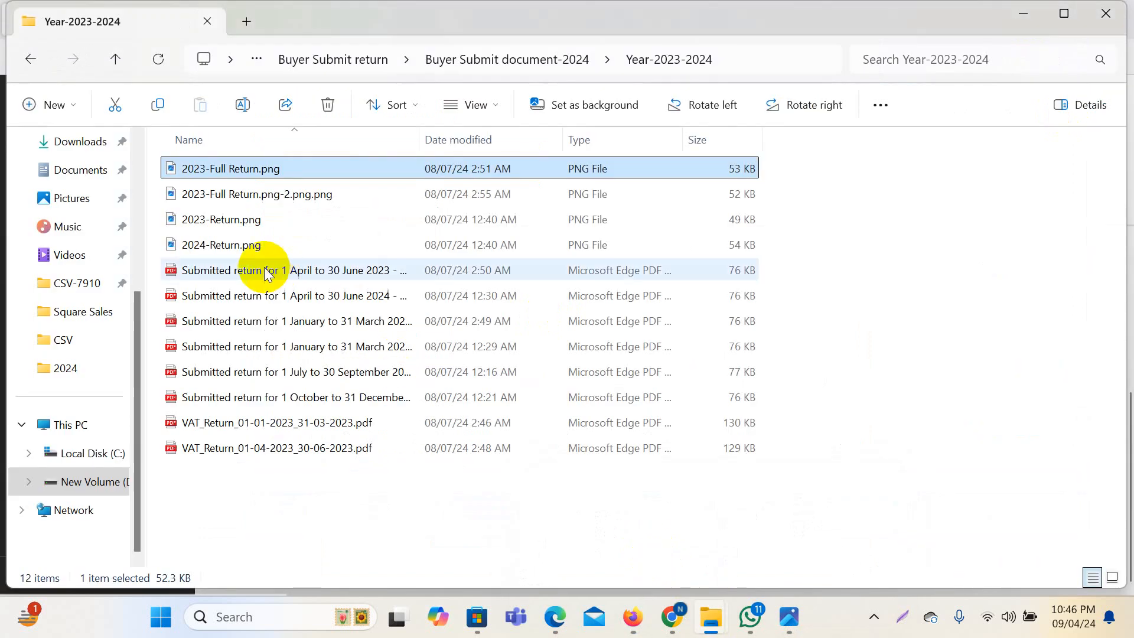
{"action": "left_click", "coordinate": [116, 71]}
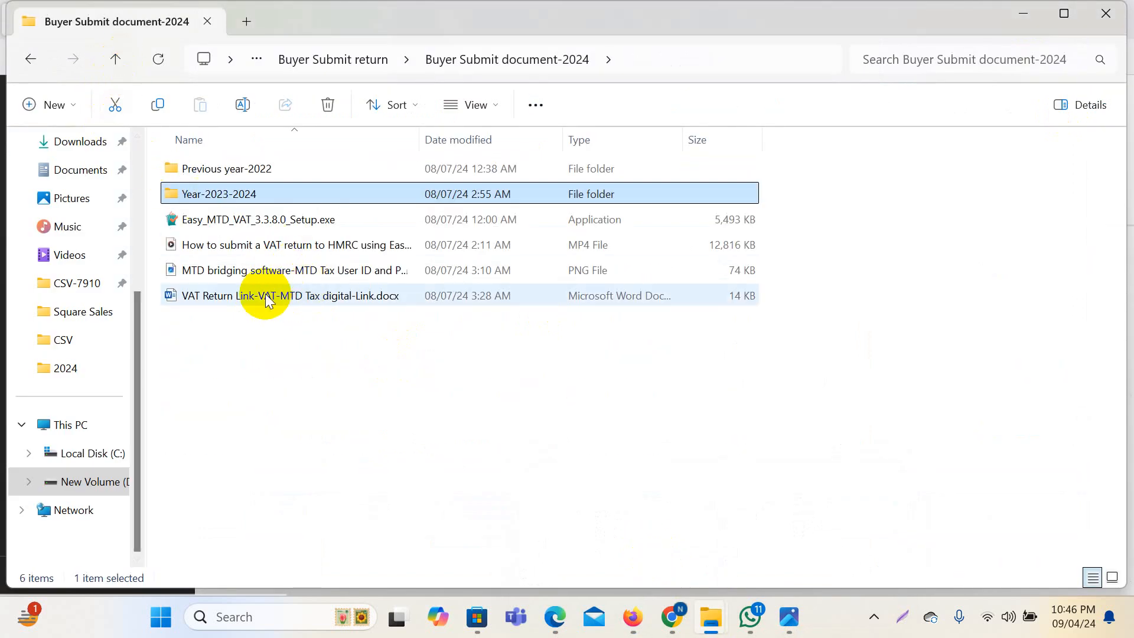
{"action": "left_click", "coordinate": [114, 59]}
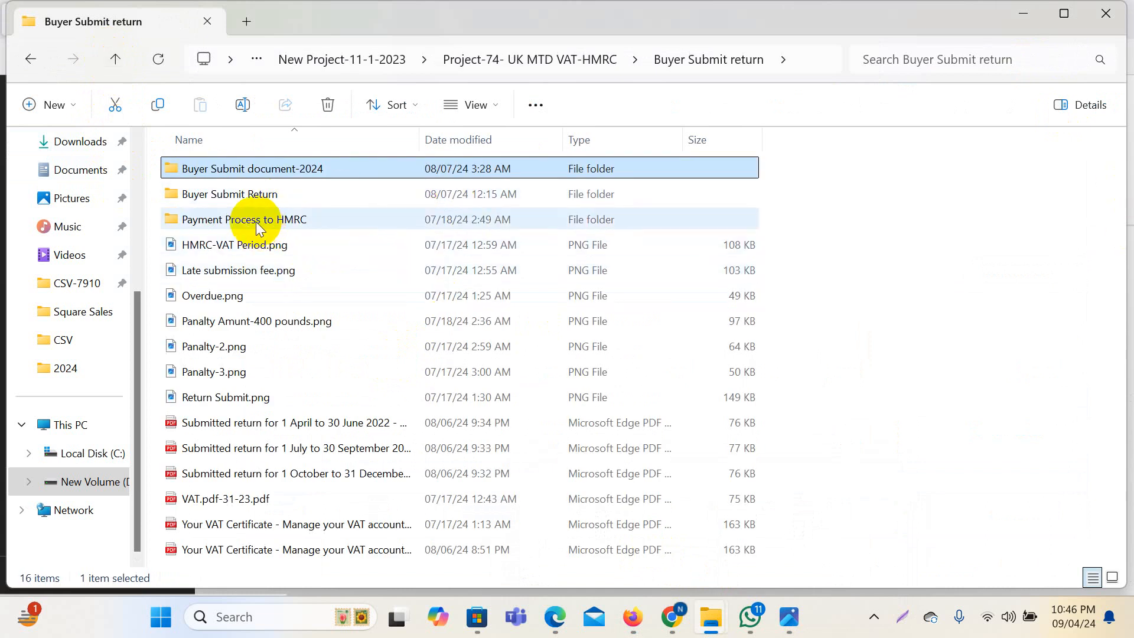
{"action": "double_click", "coordinate": [242, 197]}
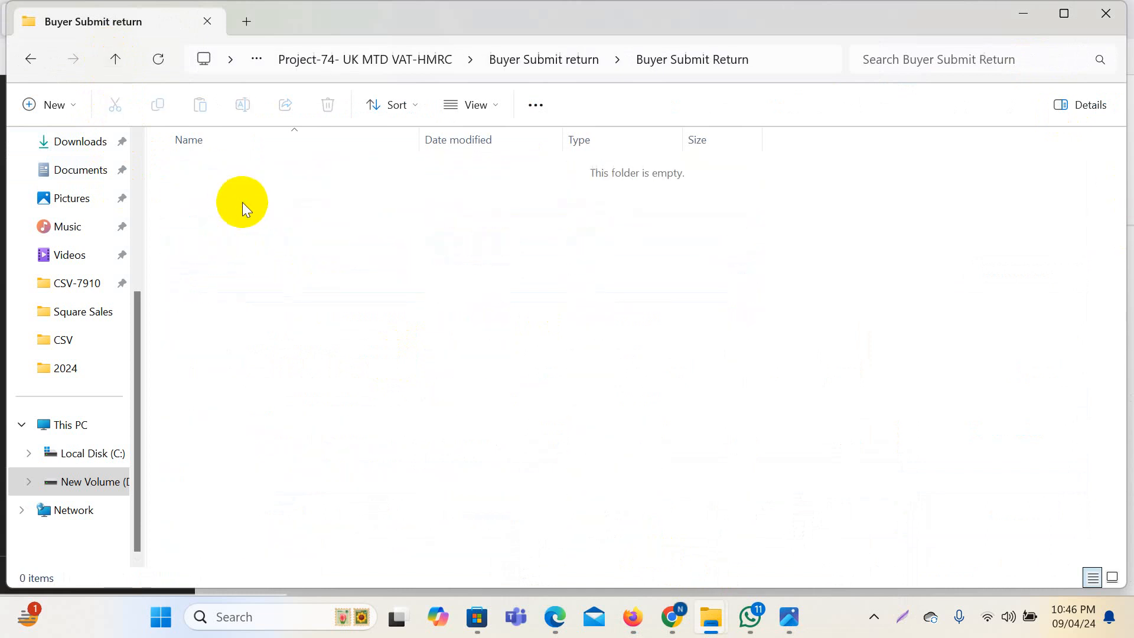
{"action": "left_click", "coordinate": [114, 58]}
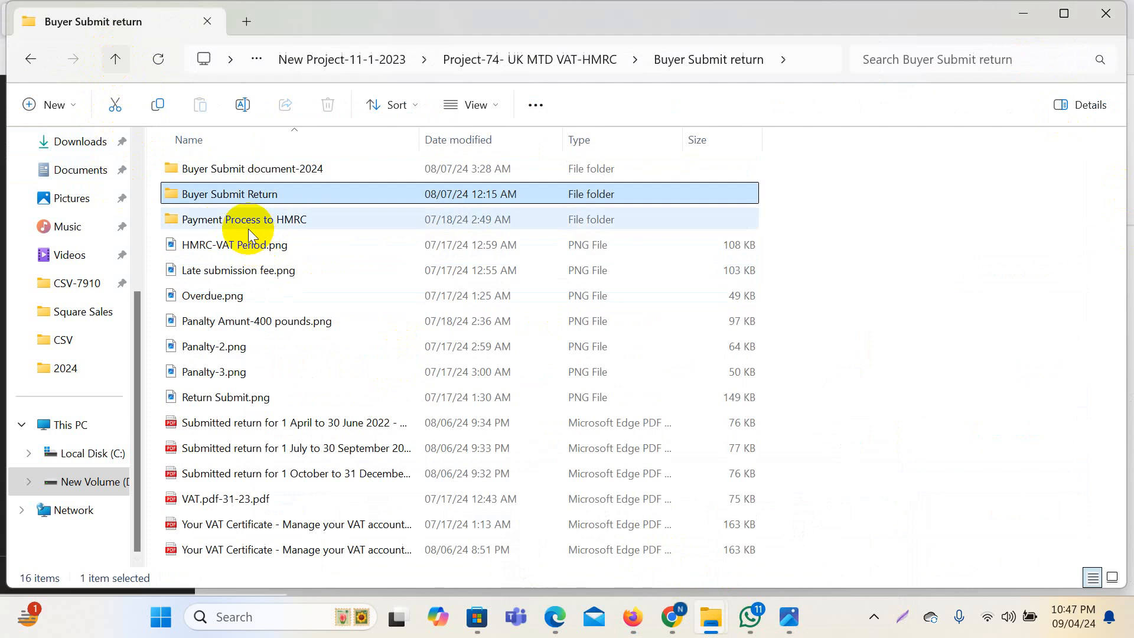
{"action": "double_click", "coordinate": [248, 227]}
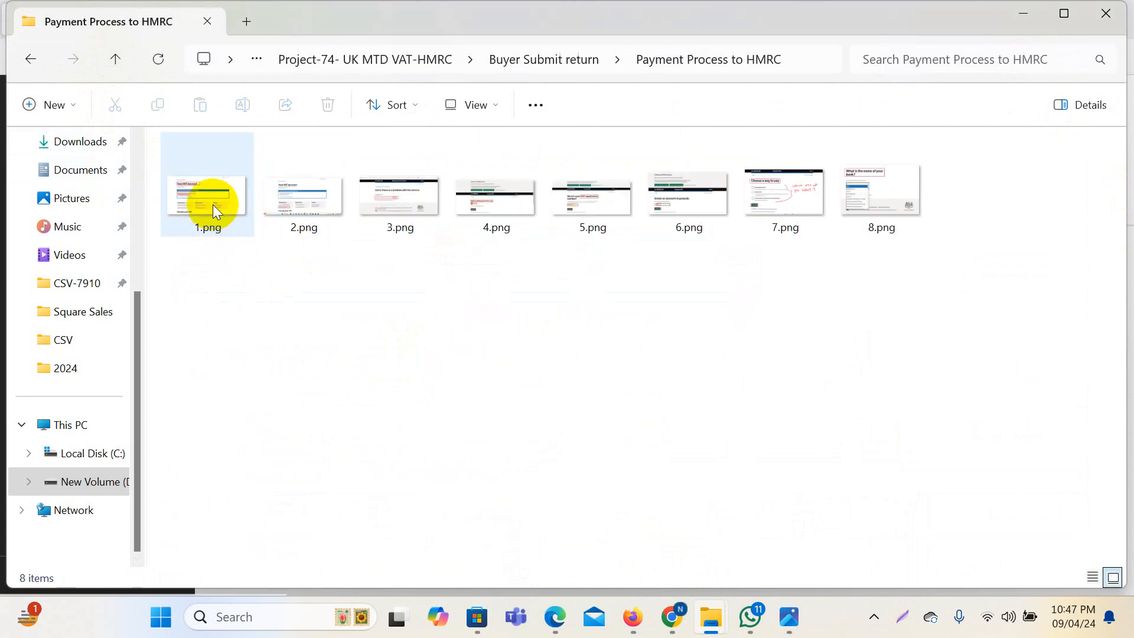
{"action": "double_click", "coordinate": [213, 204]}
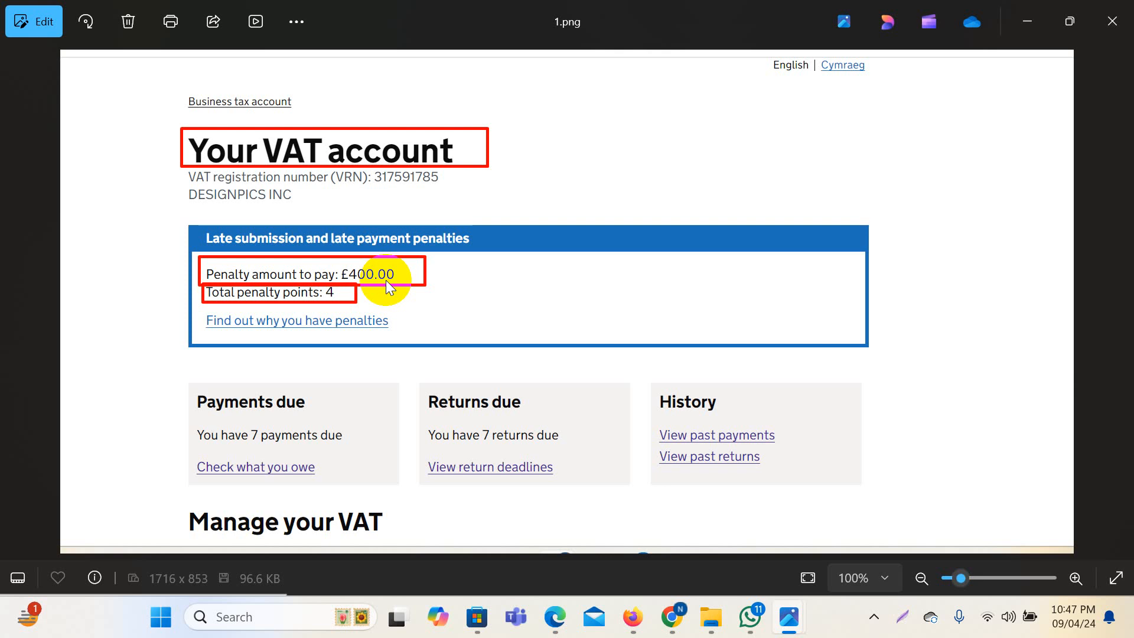
Step through screenshots 2.png to 8.png, ending at the bank name step, then switch back to QuickBooks.
{"action": "key", "text": "Right"}
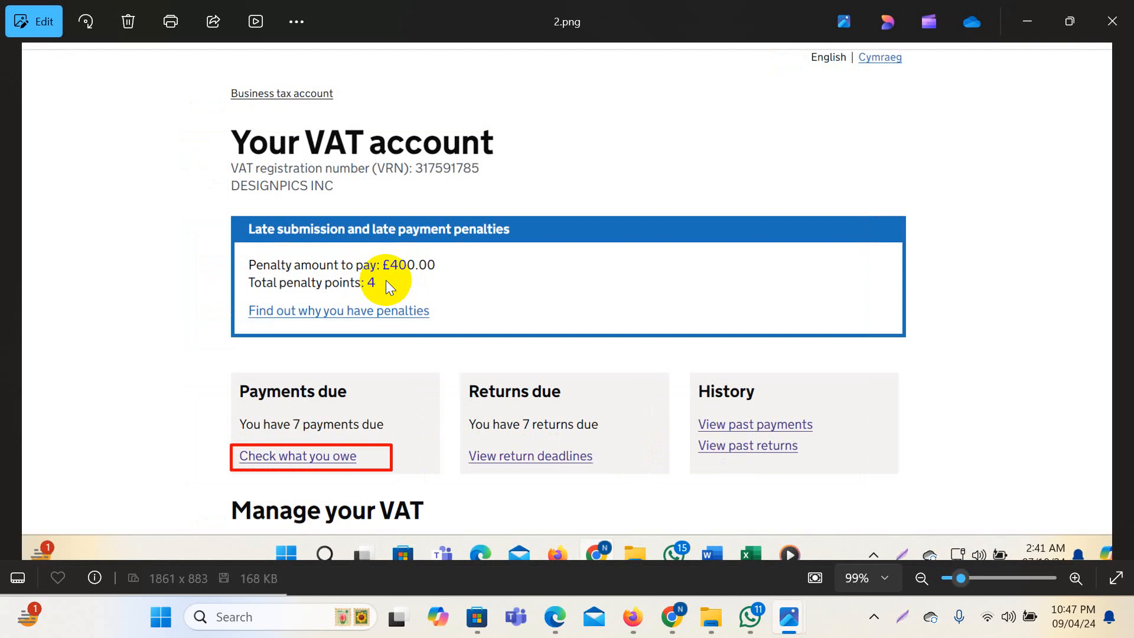
{"action": "key", "text": "Right"}
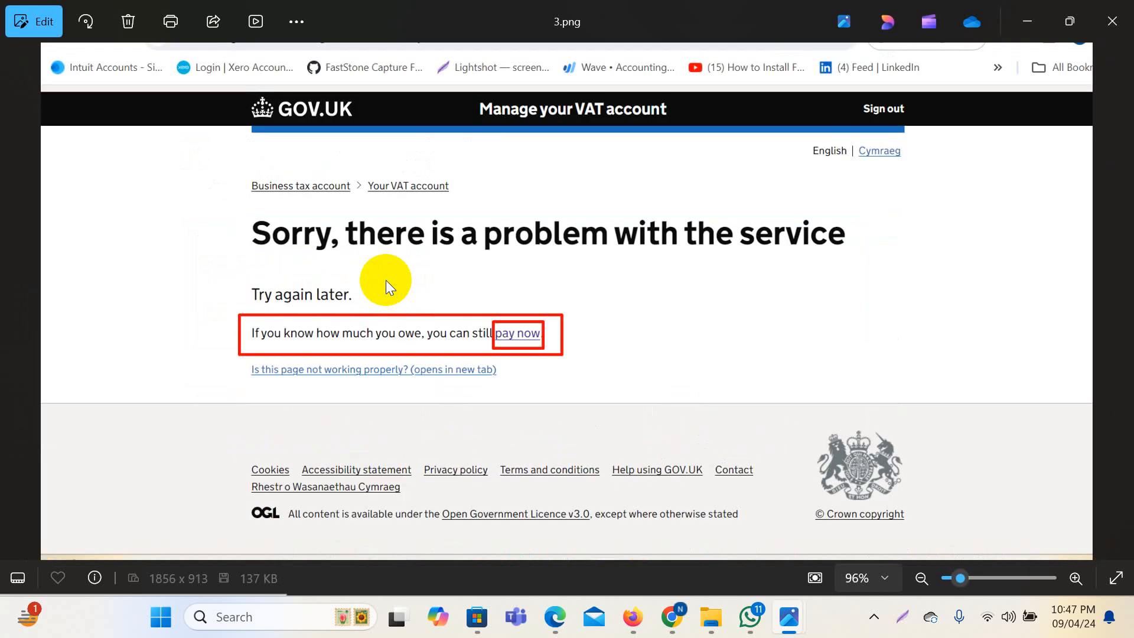
{"action": "key", "text": "Right"}
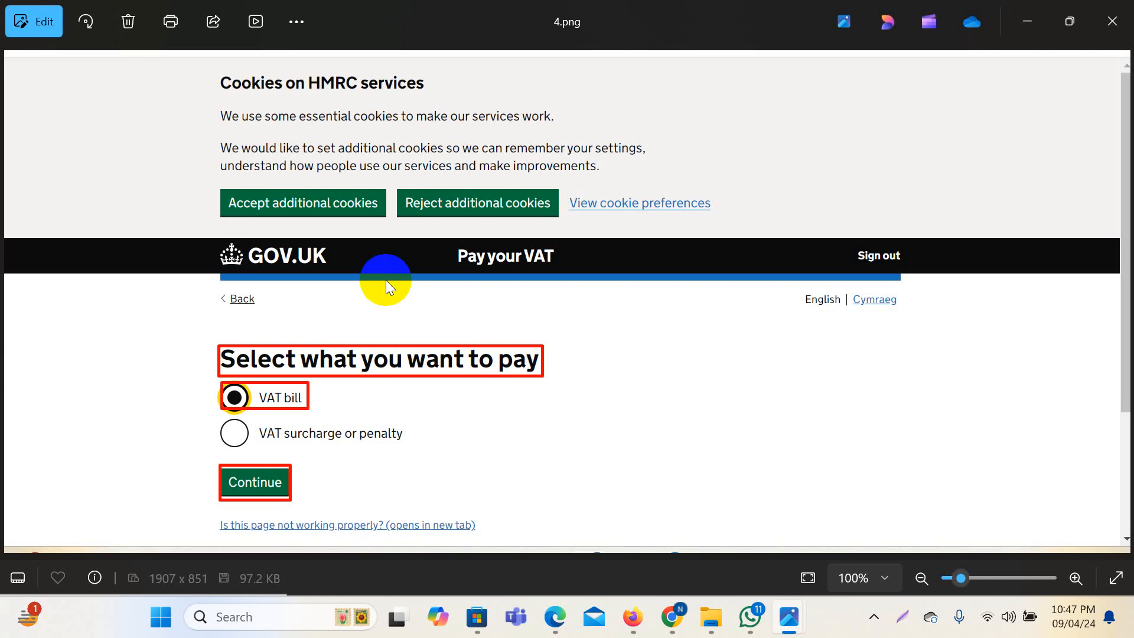
{"action": "key", "text": "Right"}
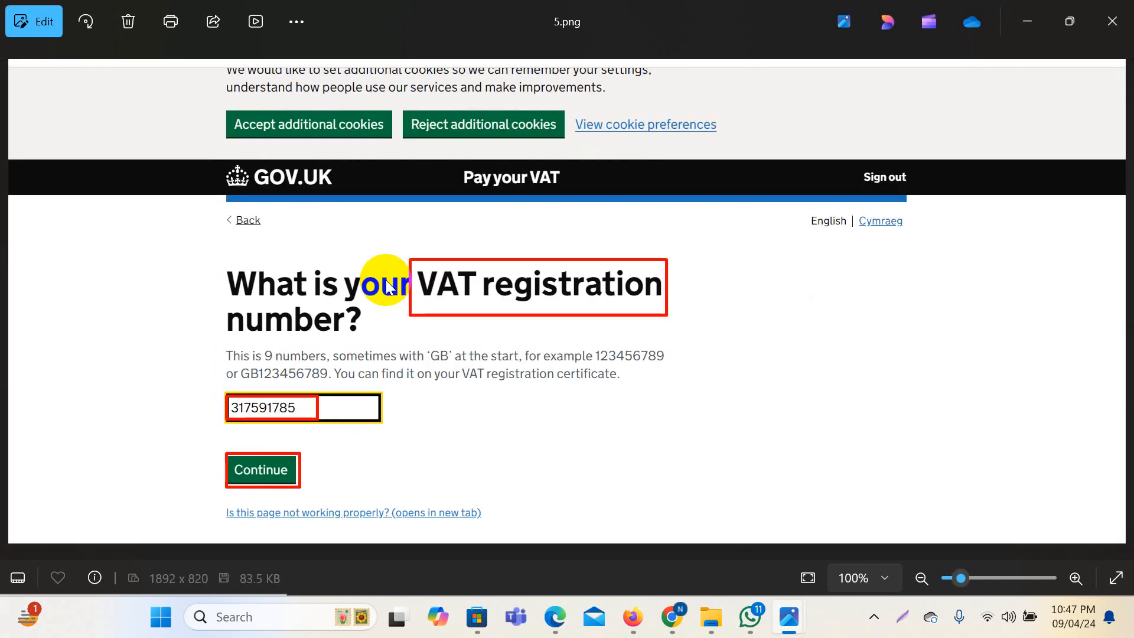
{"action": "key", "text": "Right"}
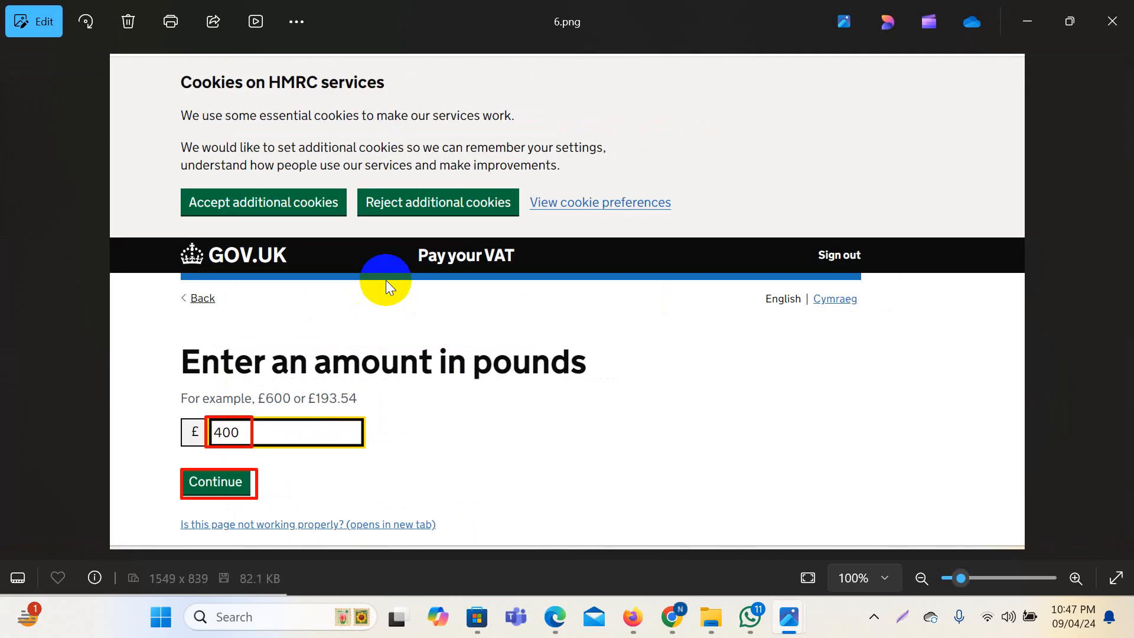
{"action": "key", "text": "Right"}
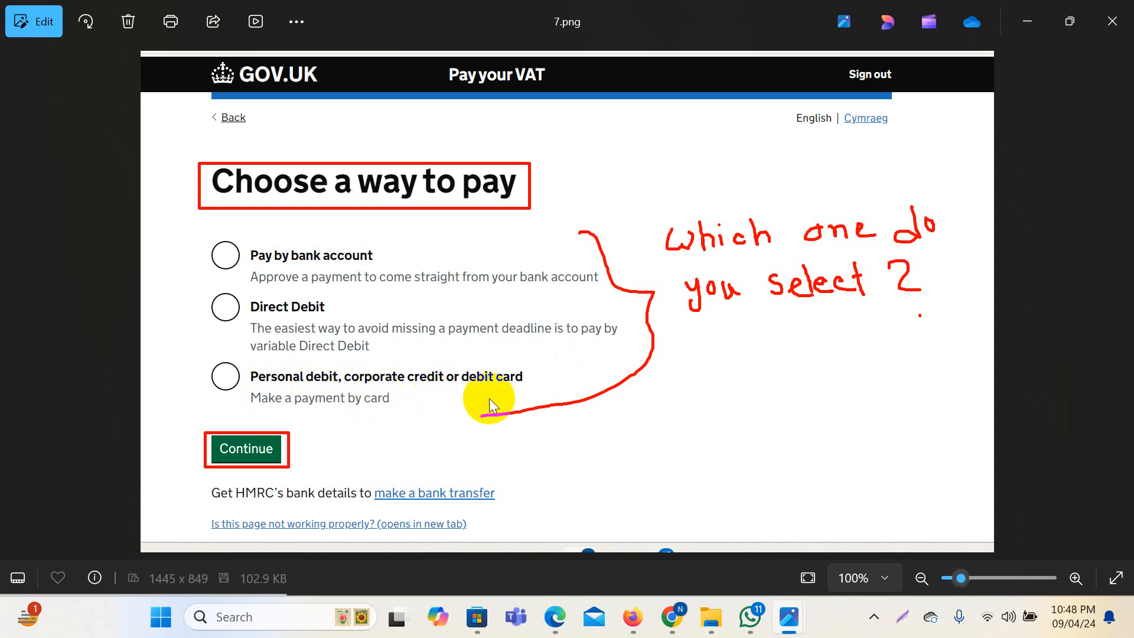
{"action": "key", "text": "Right"}
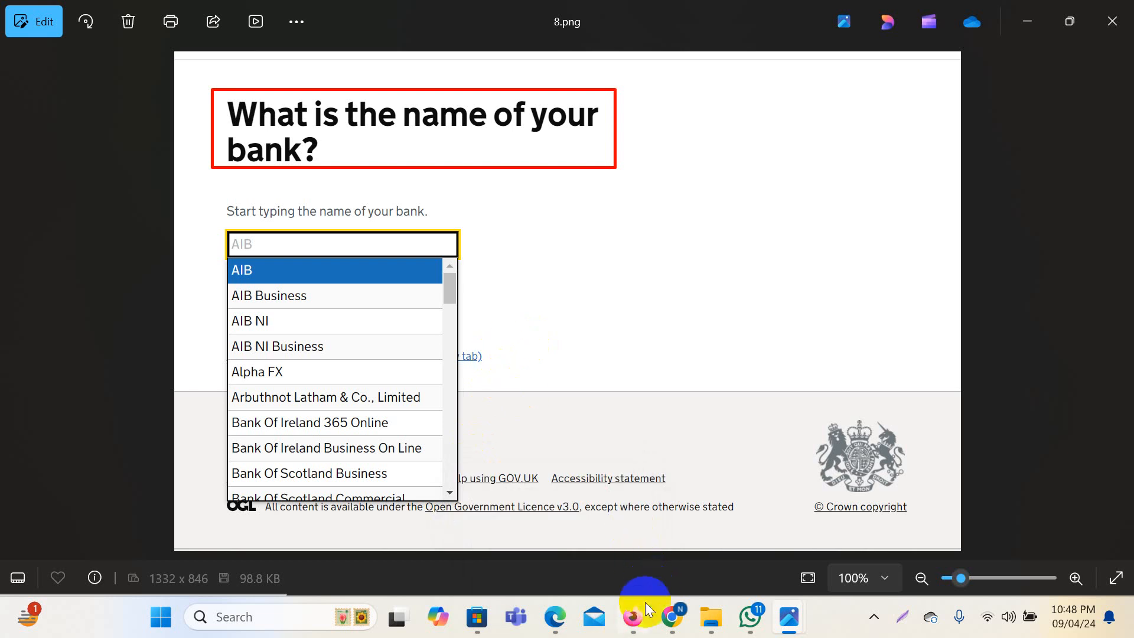
{"action": "left_click", "coordinate": [590, 519]}
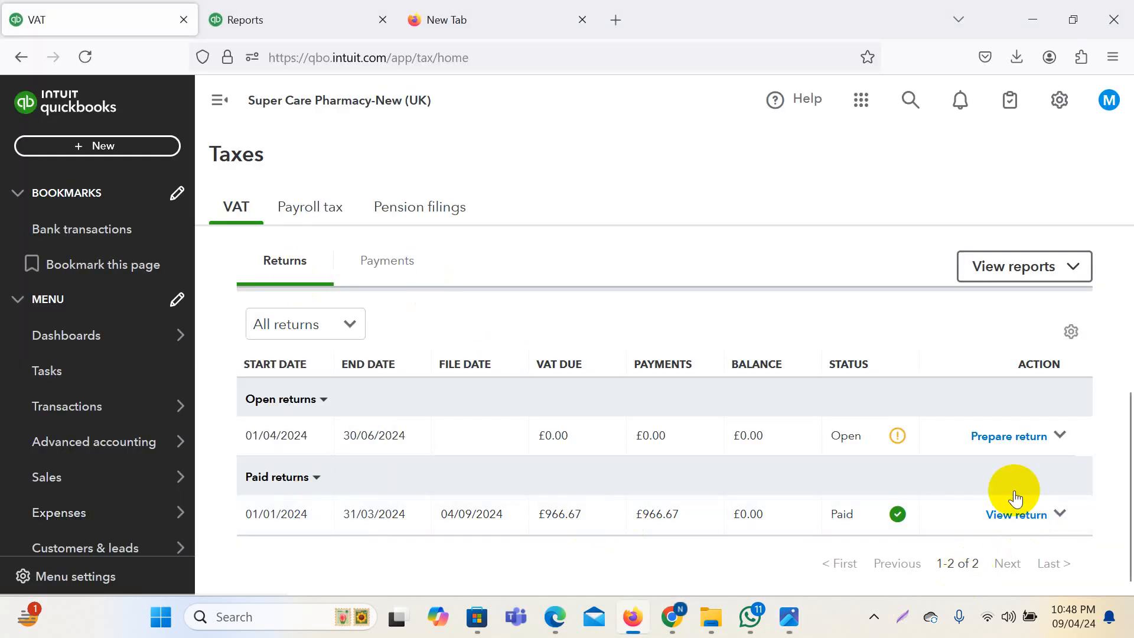
{"action": "left_click", "coordinate": [1060, 515]}
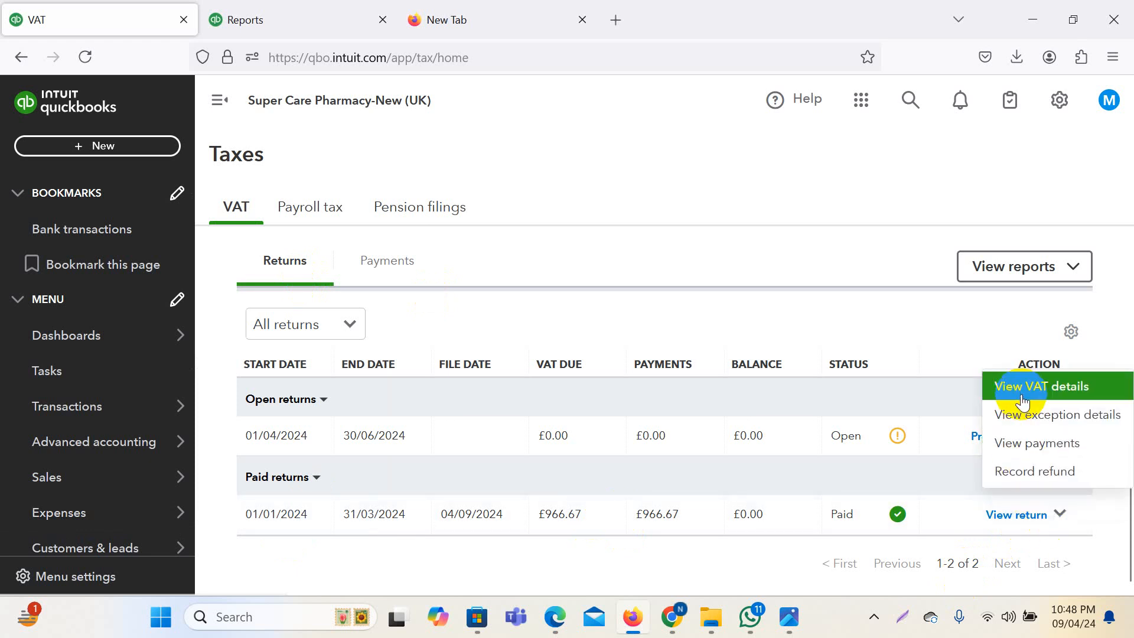
{"action": "left_click", "coordinate": [1010, 515]}
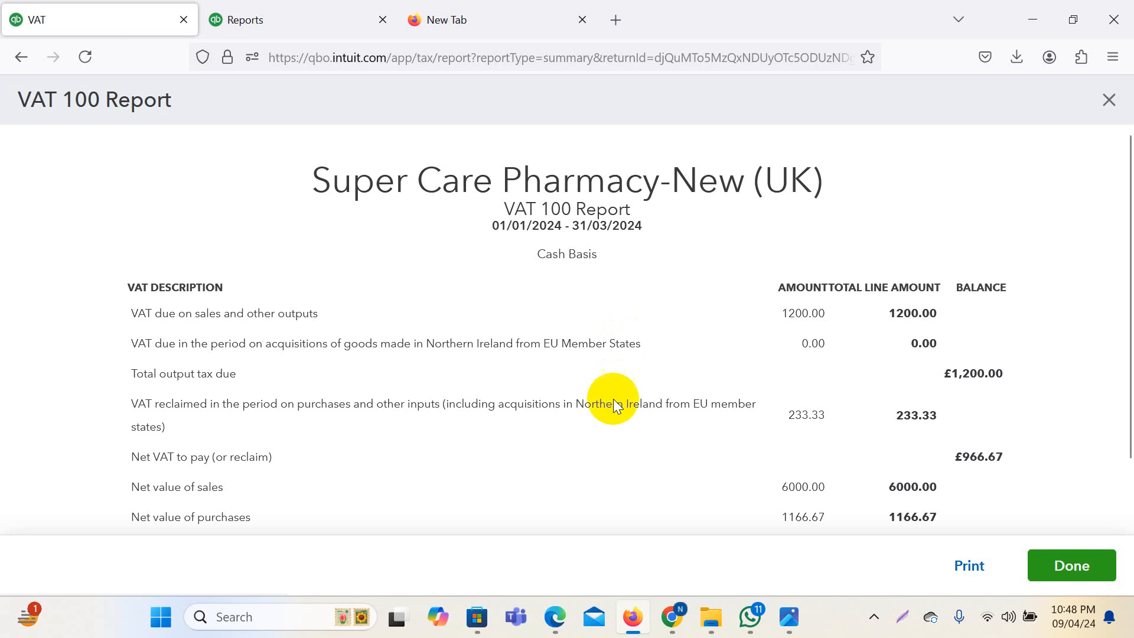
{"action": "scroll", "coordinate": [614, 405], "scroll_direction": "down", "scroll_amount": 2}
{"action": "scroll", "coordinate": [527, 248], "scroll_direction": "up", "scroll_amount": 2}
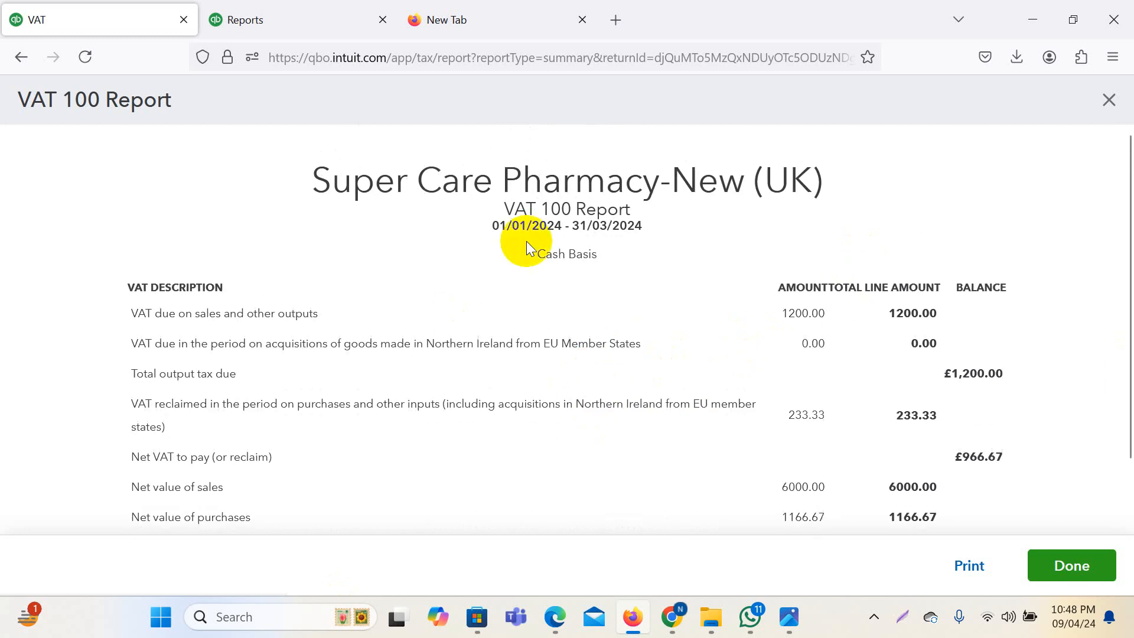
{"action": "scroll", "coordinate": [637, 393], "scroll_direction": "down", "scroll_amount": 2}
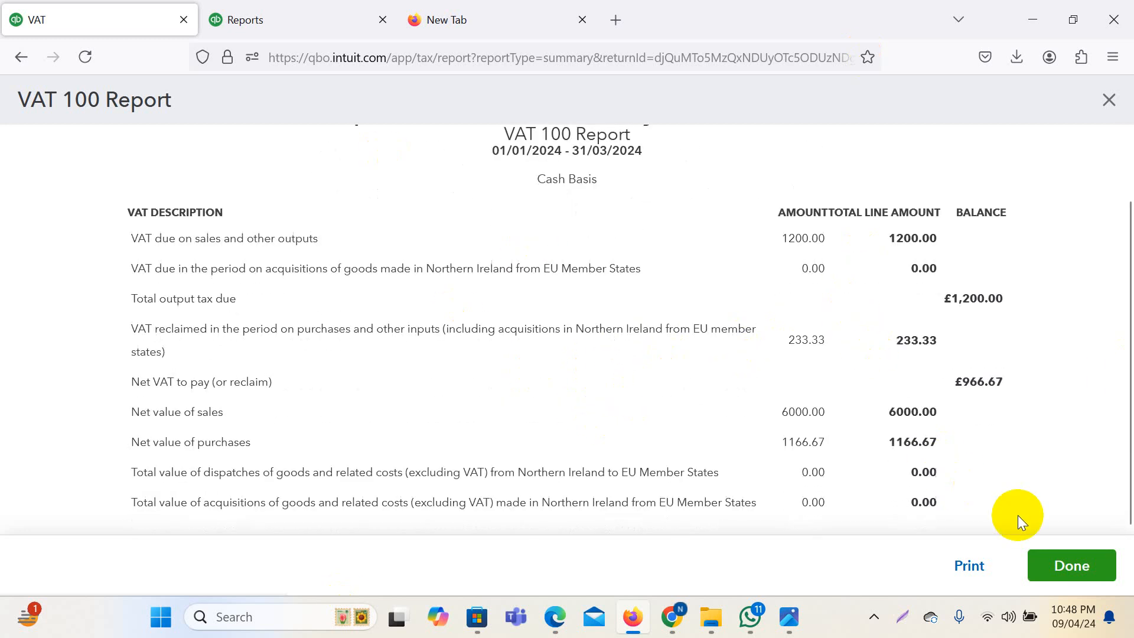
{"action": "left_click", "coordinate": [969, 565]}
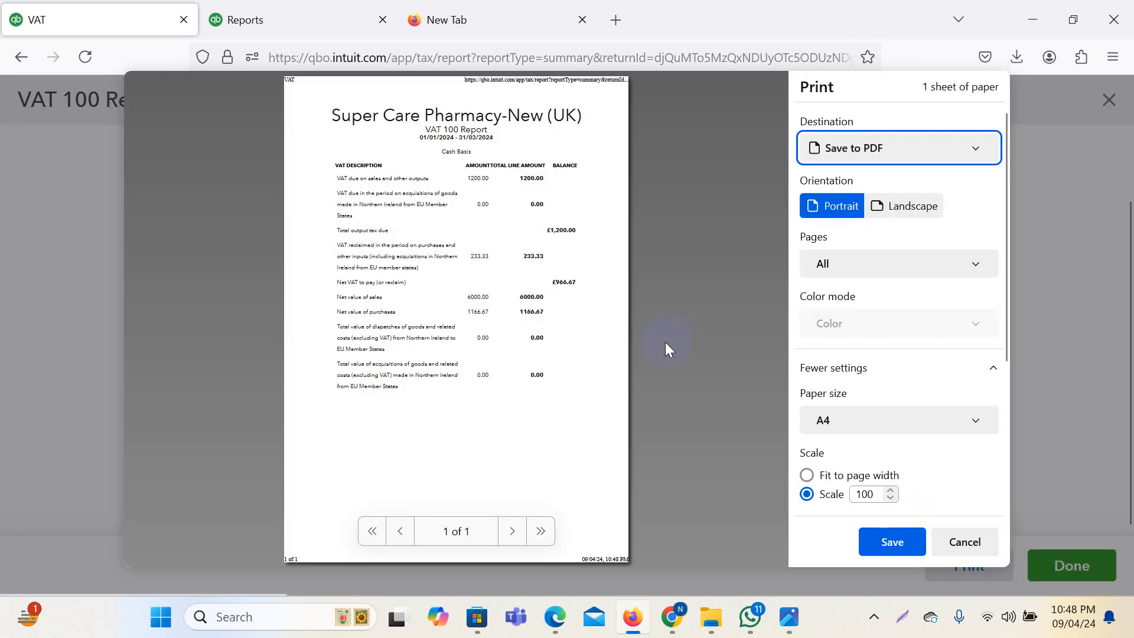
{"action": "left_click", "coordinate": [959, 541]}
{"action": "scroll", "coordinate": [606, 369], "scroll_direction": "up", "scroll_amount": 2}
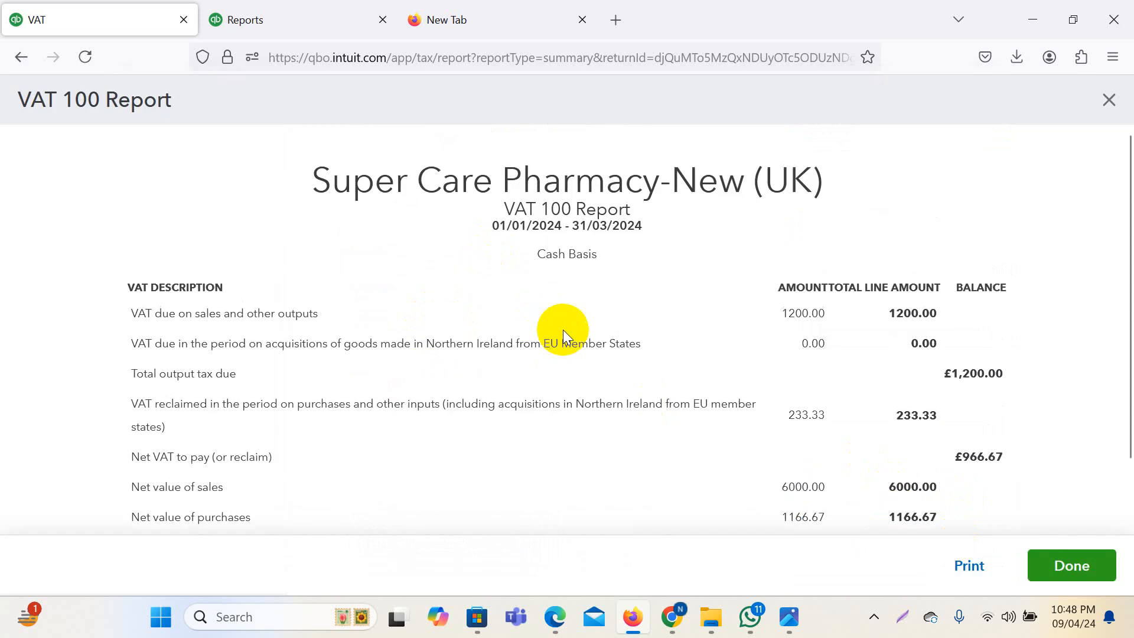
{"action": "left_click", "coordinate": [1109, 100]}
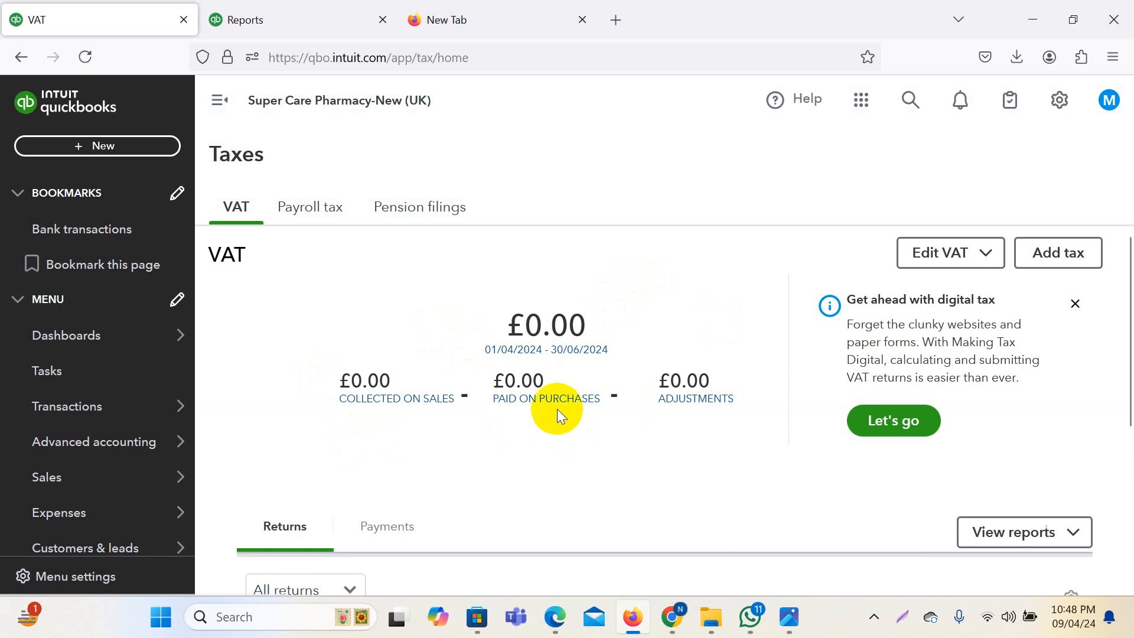
{"action": "left_click_drag", "start_coordinate": [481, 343], "coordinate": [643, 339]}
{"action": "left_click_drag", "start_coordinate": [490, 350], "coordinate": [640, 355]}
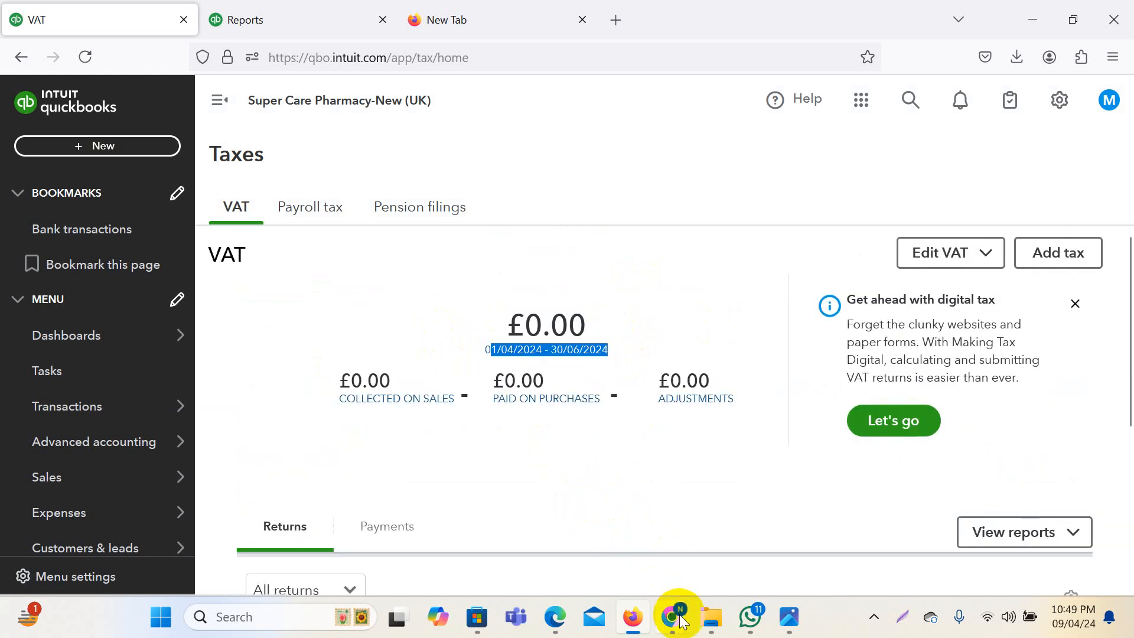
{"action": "mouse_move", "coordinate": [672, 616]}
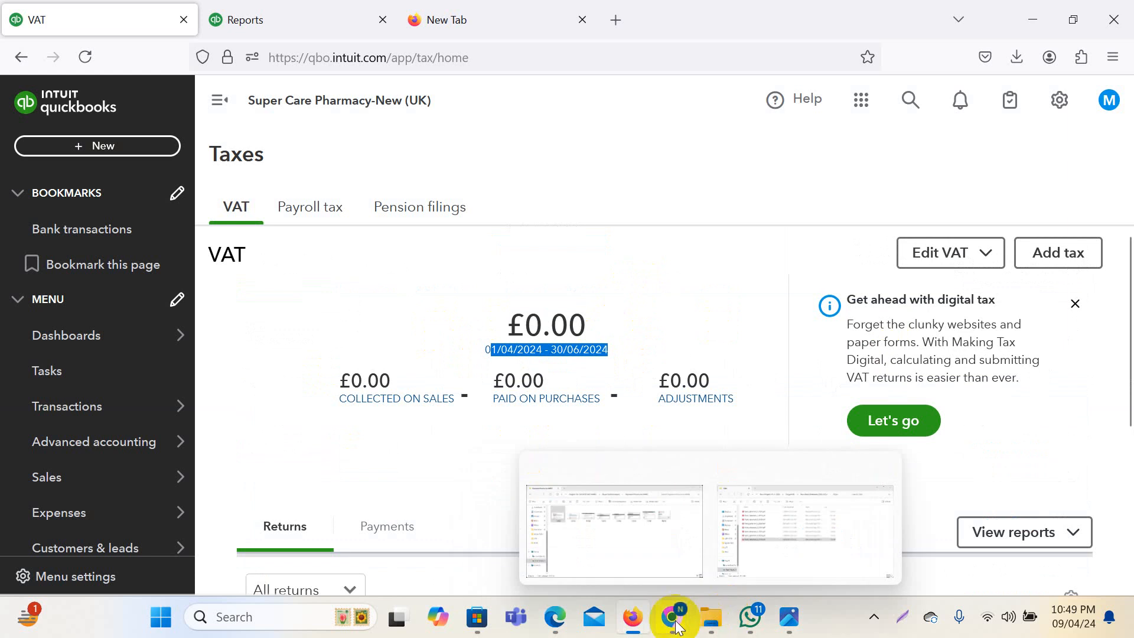
In a new Chrome tab, search 'hmrc' and open the GOV.UK sign-in result in another tab.
{"action": "left_click", "coordinate": [633, 530]}
{"action": "left_click", "coordinate": [953, 17]}
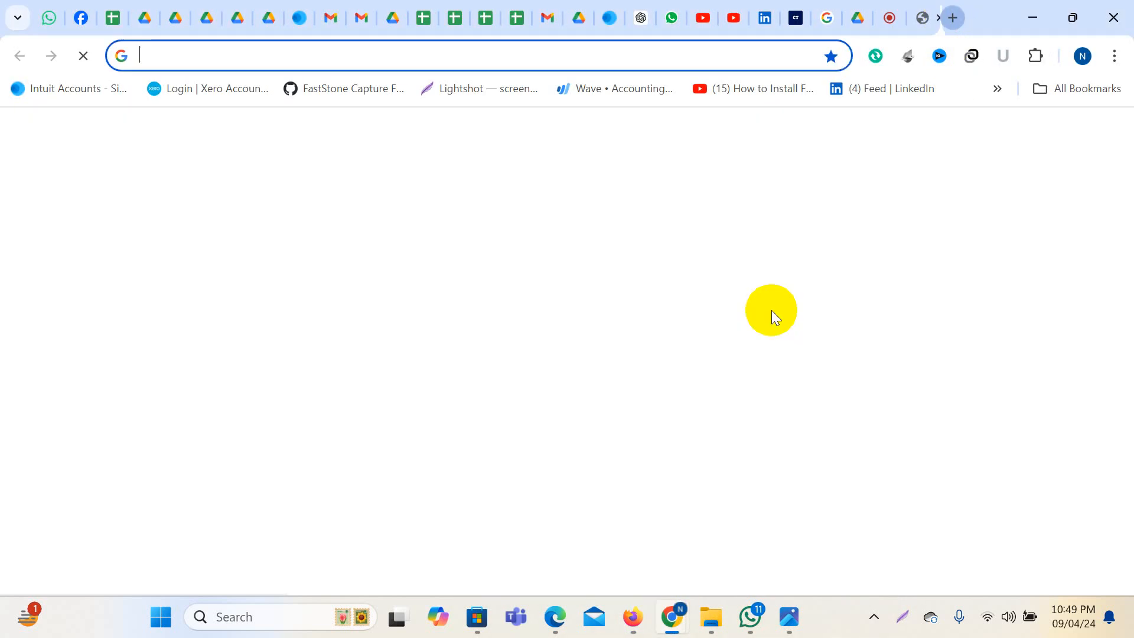
{"action": "type", "text": "hm"}
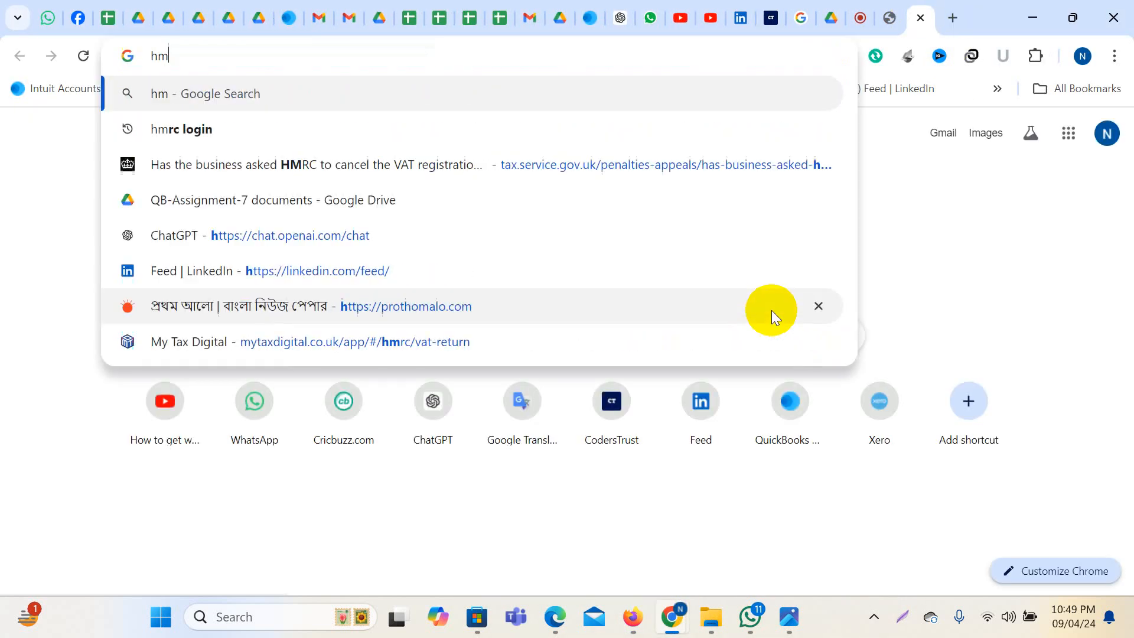
{"action": "type", "text": "rc"}
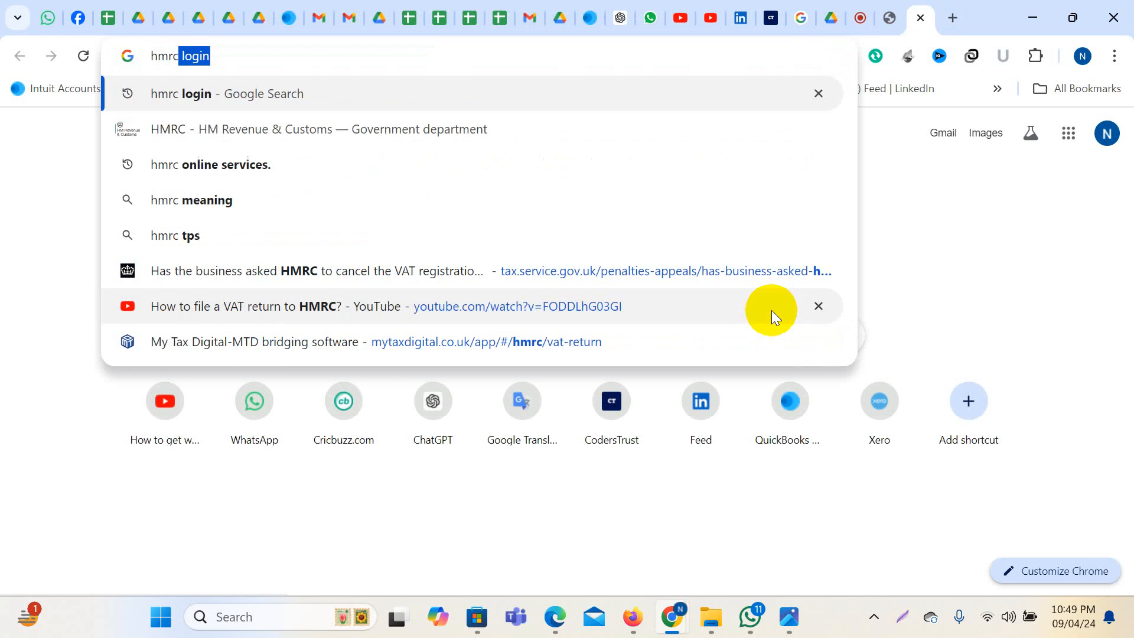
{"action": "key", "text": "Return"}
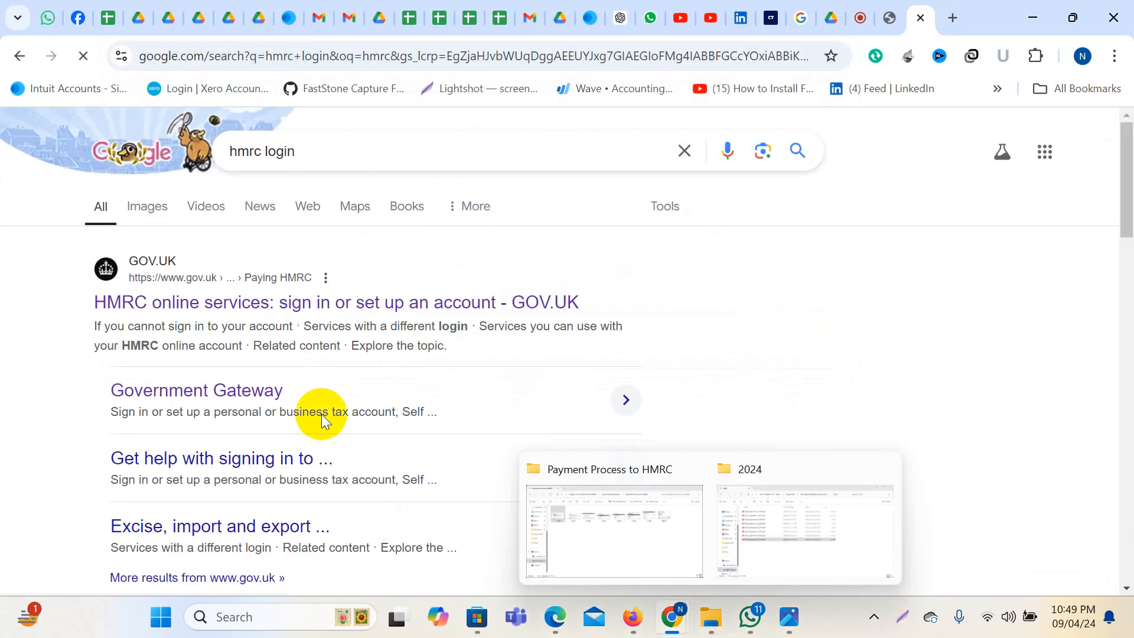
{"action": "right_click", "coordinate": [229, 307]}
{"action": "left_click", "coordinate": [283, 320]}
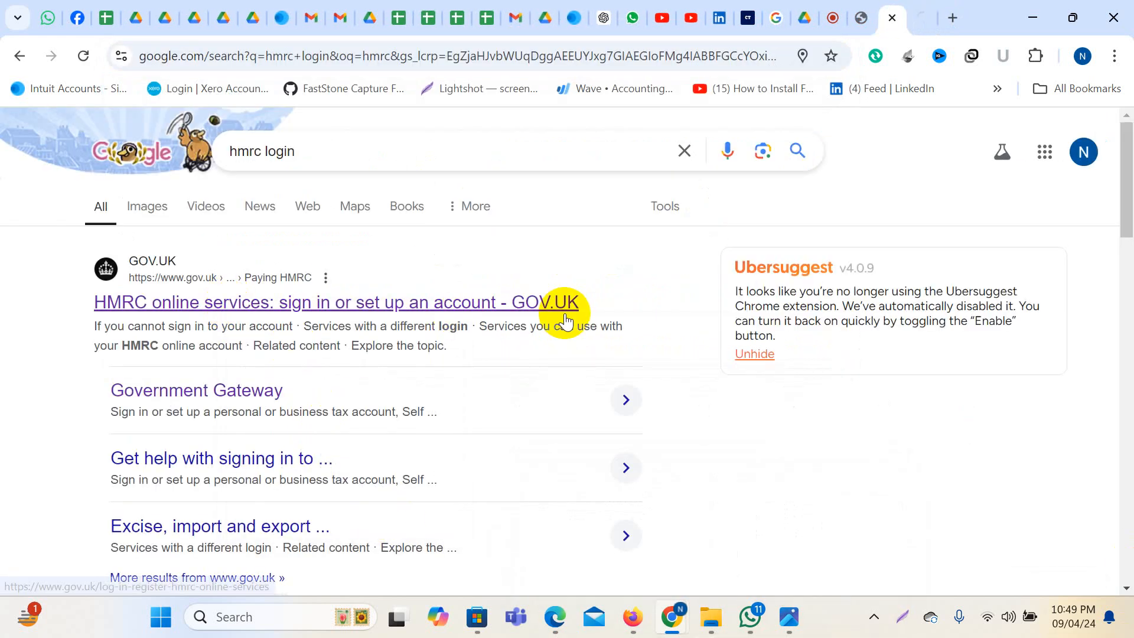
{"action": "left_click", "coordinate": [922, 17]}
Go to the HMRC online services Government Gateway sign-in page, then return to QuickBooks in Firefox.
{"action": "scroll", "coordinate": [663, 445], "scroll_direction": "down", "scroll_amount": 7}
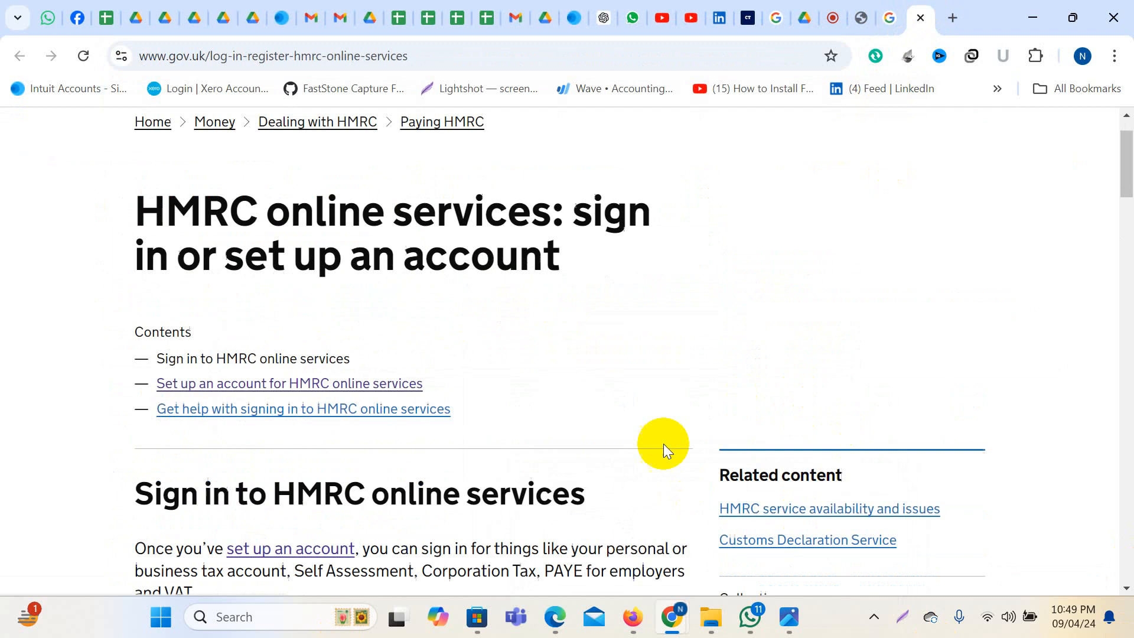
{"action": "left_click", "coordinate": [213, 354]}
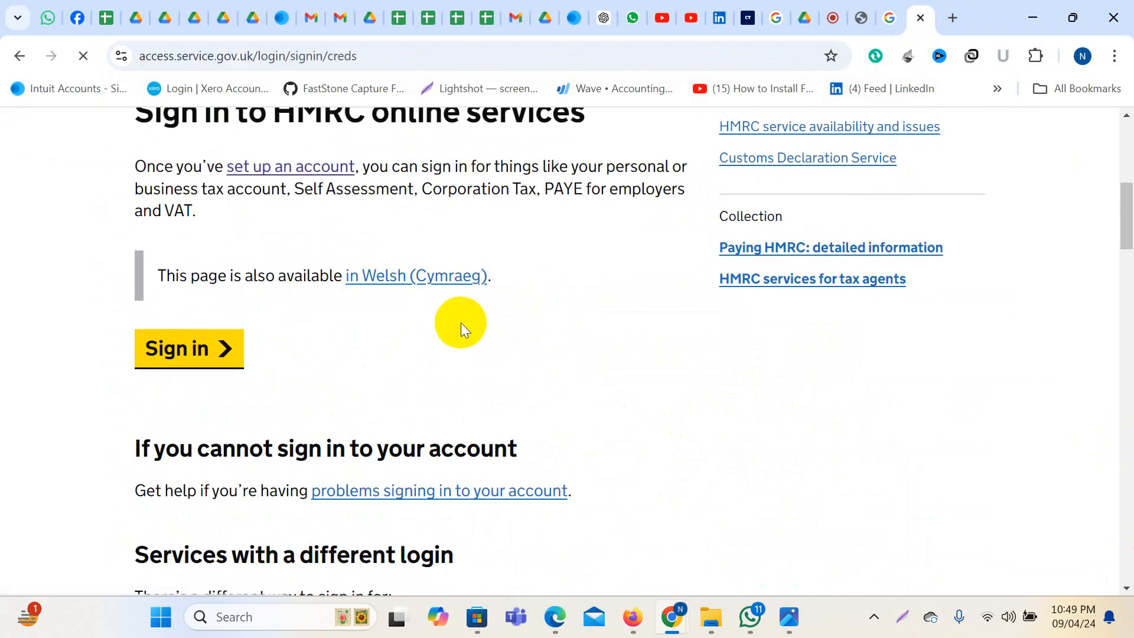
{"action": "scroll", "coordinate": [475, 413], "scroll_direction": "down", "scroll_amount": 6}
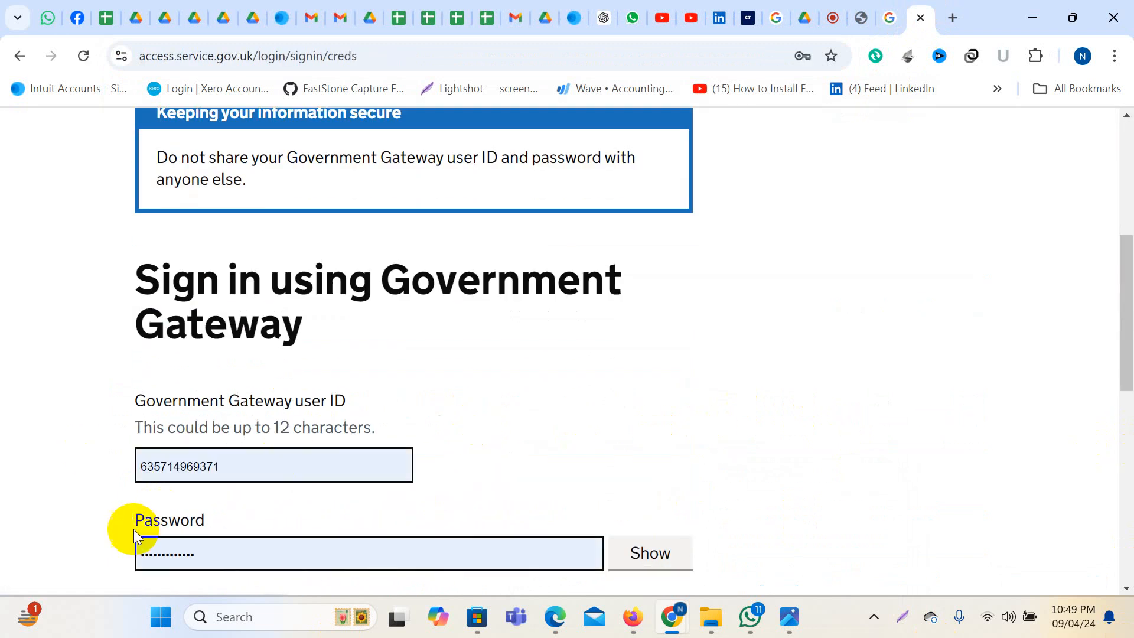
{"action": "scroll", "coordinate": [284, 467], "scroll_direction": "down", "scroll_amount": 7}
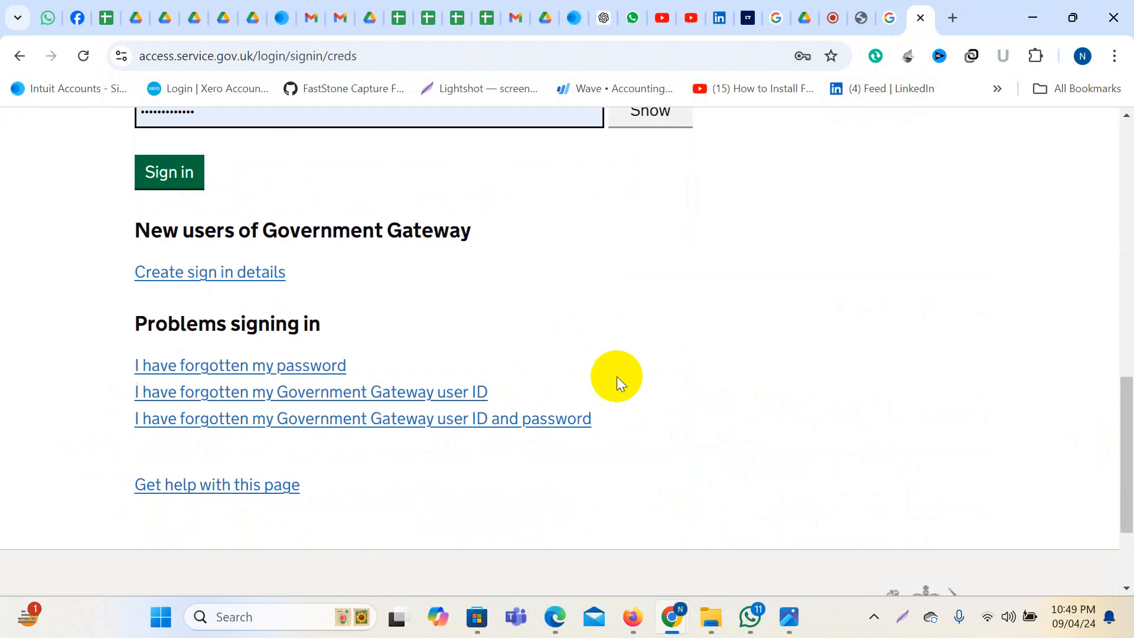
{"action": "scroll", "coordinate": [615, 376], "scroll_direction": "up", "scroll_amount": 3}
{"action": "scroll", "coordinate": [594, 355], "scroll_direction": "down", "scroll_amount": 6}
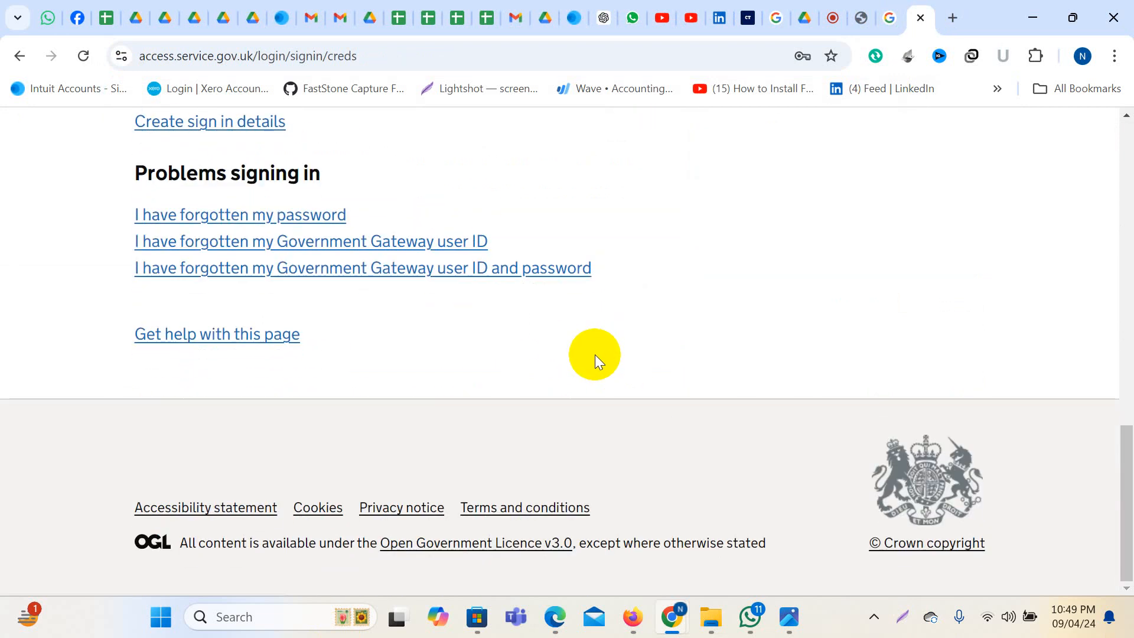
{"action": "scroll", "coordinate": [776, 341], "scroll_direction": "up", "scroll_amount": 3}
{"action": "scroll", "coordinate": [776, 338], "scroll_direction": "down", "scroll_amount": 3}
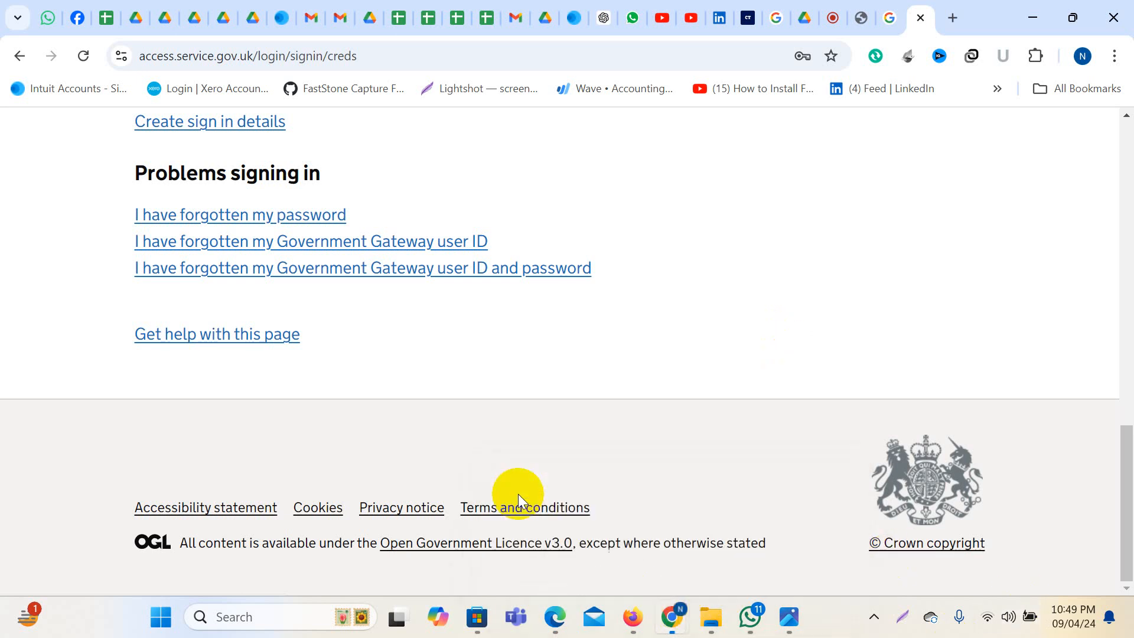
{"action": "scroll", "coordinate": [678, 339], "scroll_direction": "up", "scroll_amount": 10}
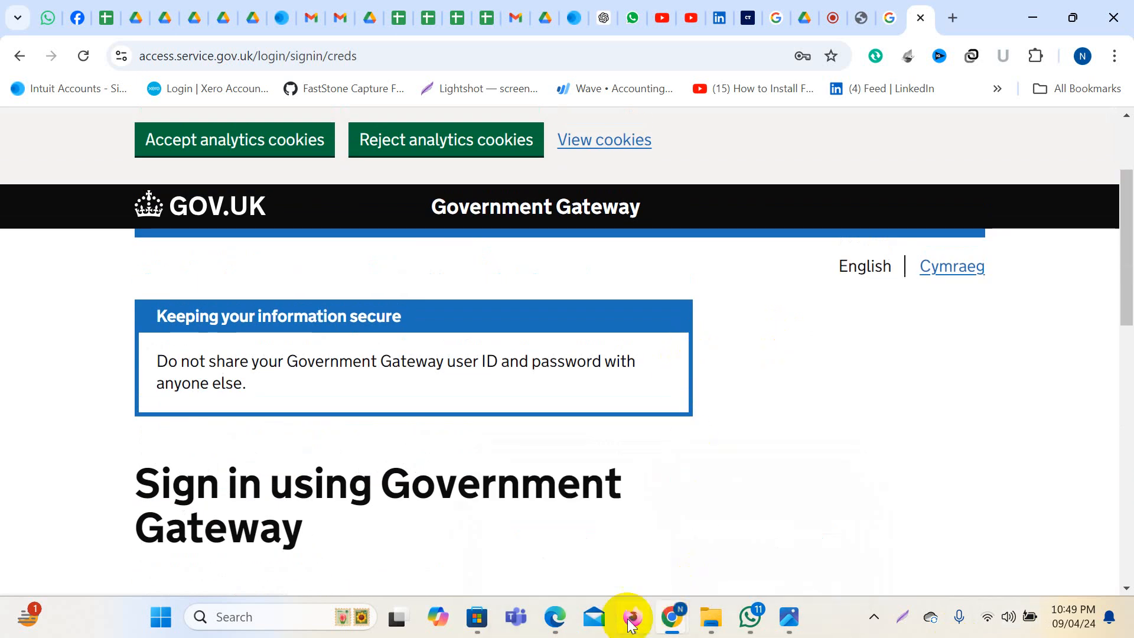
{"action": "left_click", "coordinate": [630, 623]}
{"action": "left_click", "coordinate": [510, 499]}
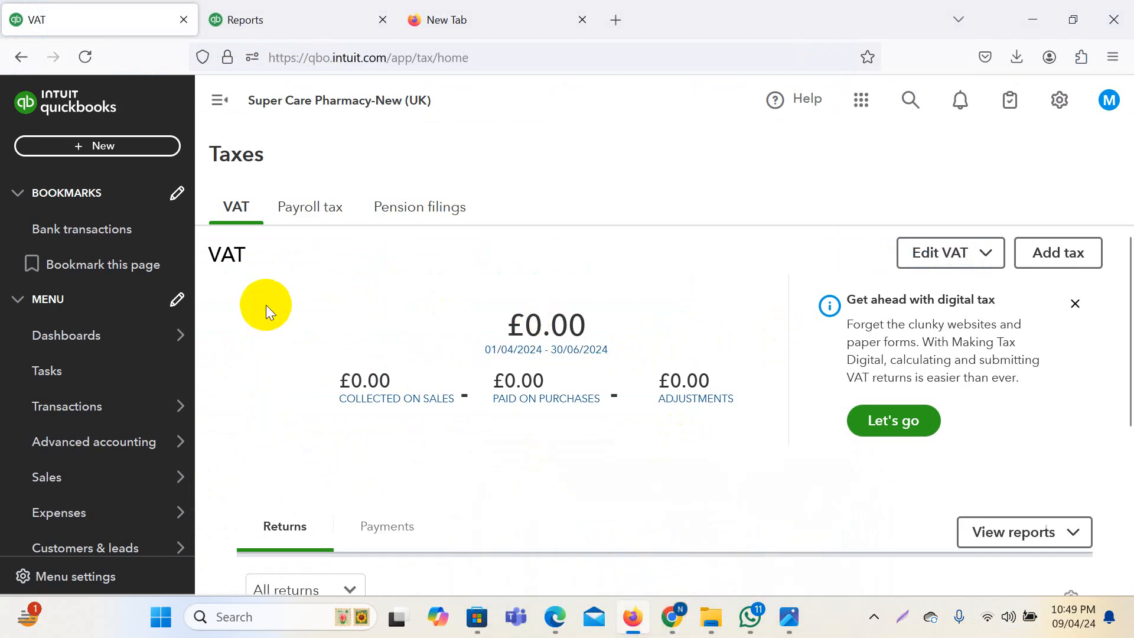
{"action": "scroll", "coordinate": [426, 319], "scroll_direction": "down", "scroll_amount": 3}
{"action": "scroll", "coordinate": [561, 419], "scroll_direction": "up", "scroll_amount": 3}
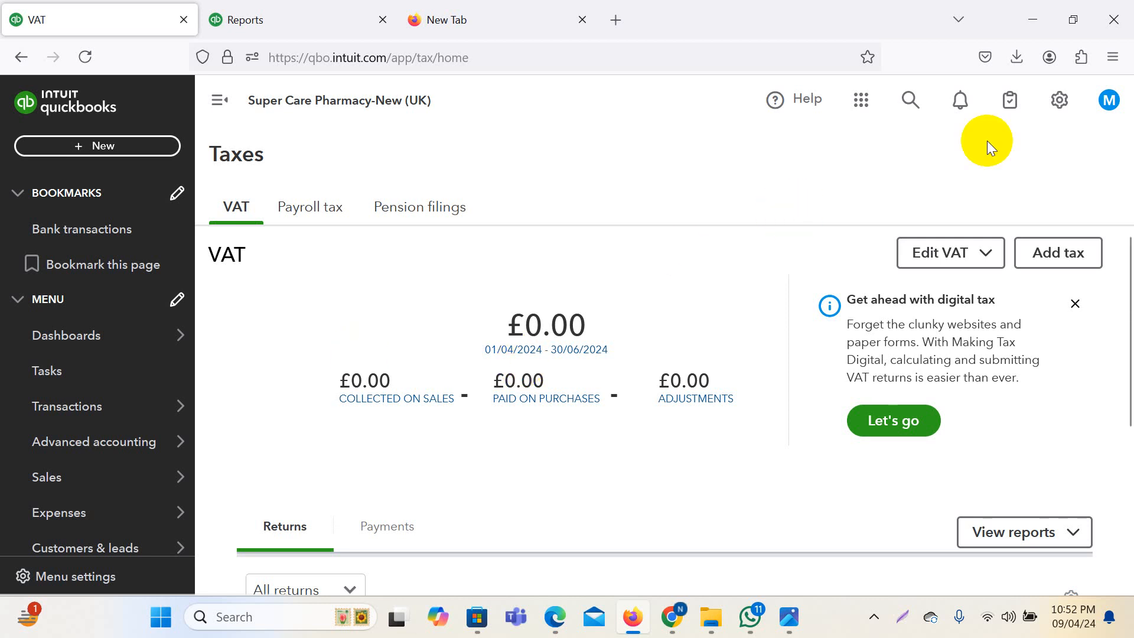
From the gear menu, open Export data and review the reports and lists to be exported.
{"action": "left_click", "coordinate": [1060, 98]}
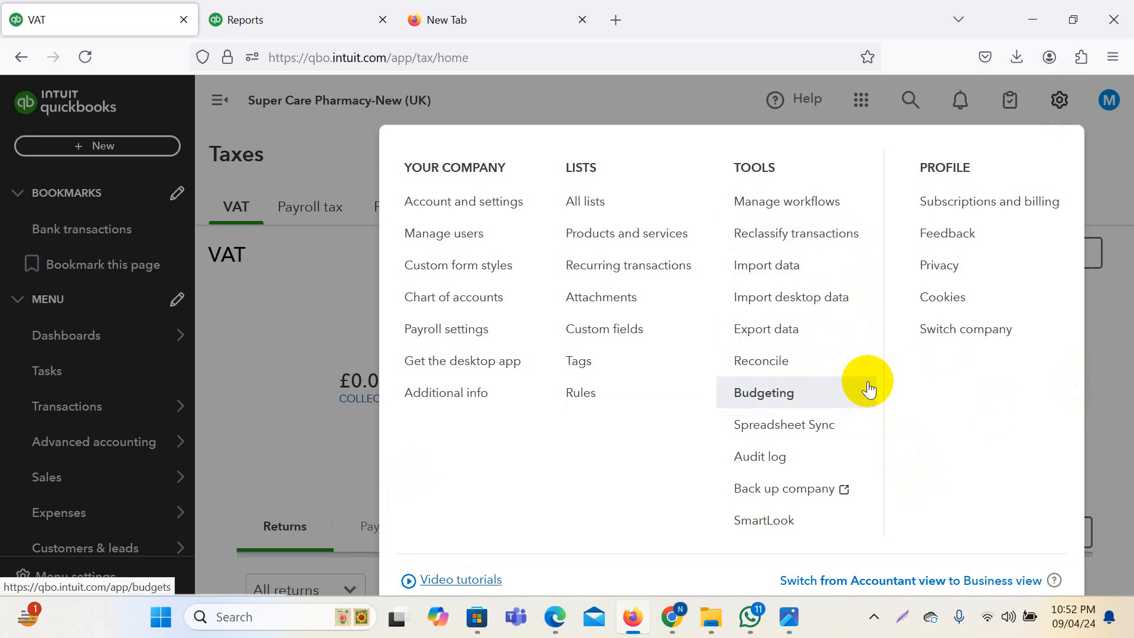
{"action": "left_click", "coordinate": [781, 332]}
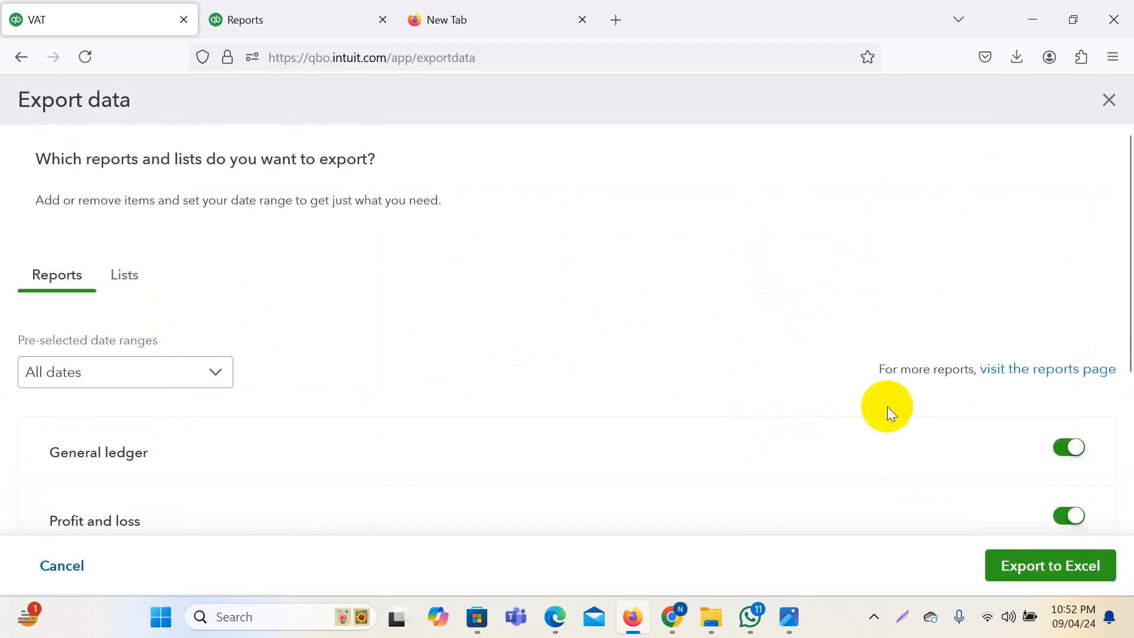
{"action": "scroll", "coordinate": [887, 408], "scroll_direction": "down", "scroll_amount": 4}
{"action": "scroll", "coordinate": [693, 433], "scroll_direction": "up", "scroll_amount": 3}
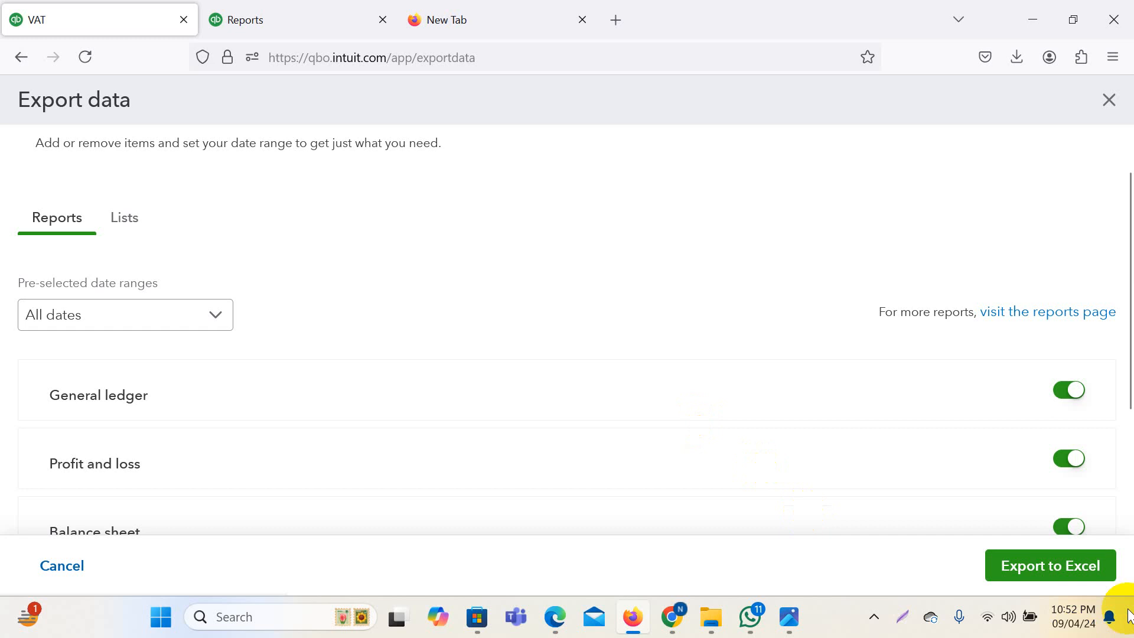
{"action": "scroll", "coordinate": [189, 295], "scroll_direction": "up", "scroll_amount": 1}
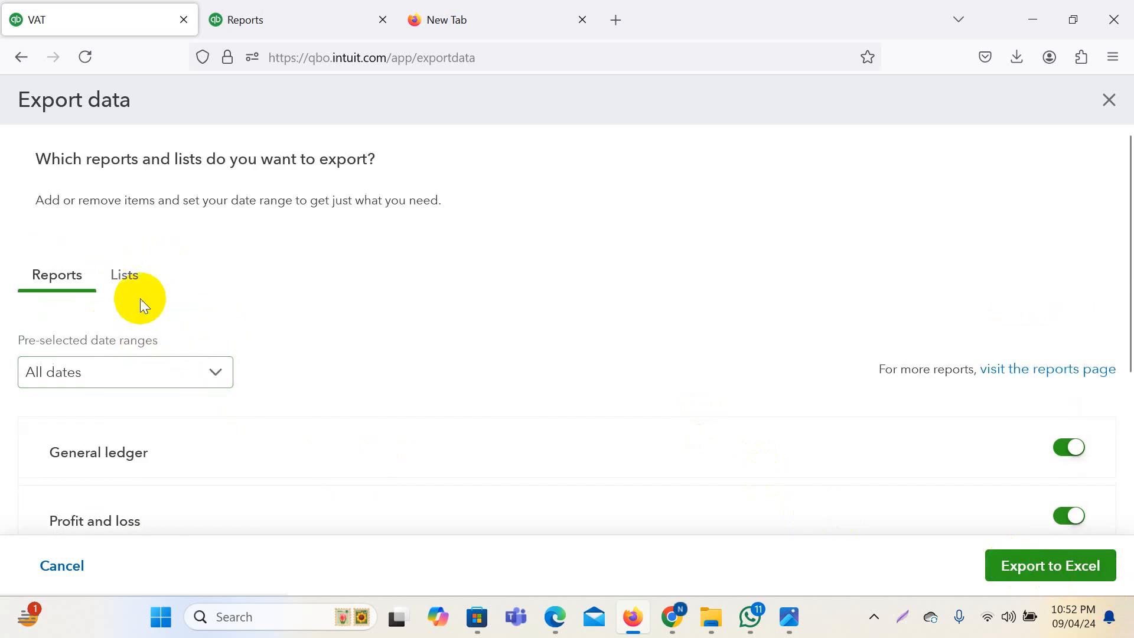
{"action": "scroll", "coordinate": [236, 372], "scroll_direction": "down", "scroll_amount": 2}
{"action": "scroll", "coordinate": [160, 384], "scroll_direction": "down", "scroll_amount": 2}
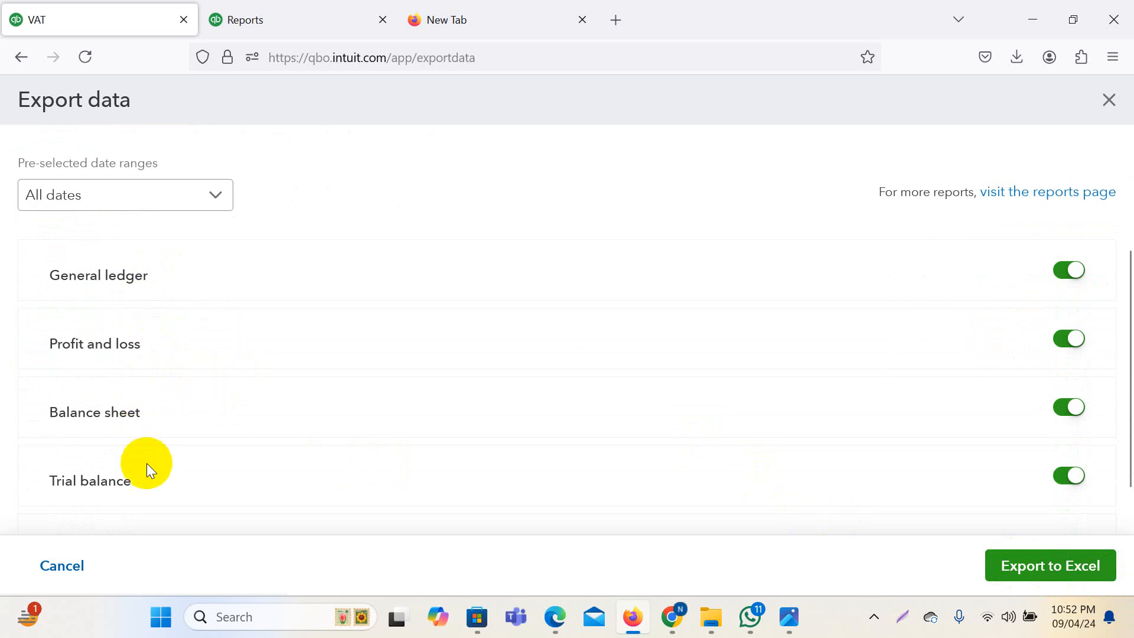
{"action": "scroll", "coordinate": [146, 463], "scroll_direction": "down", "scroll_amount": 1}
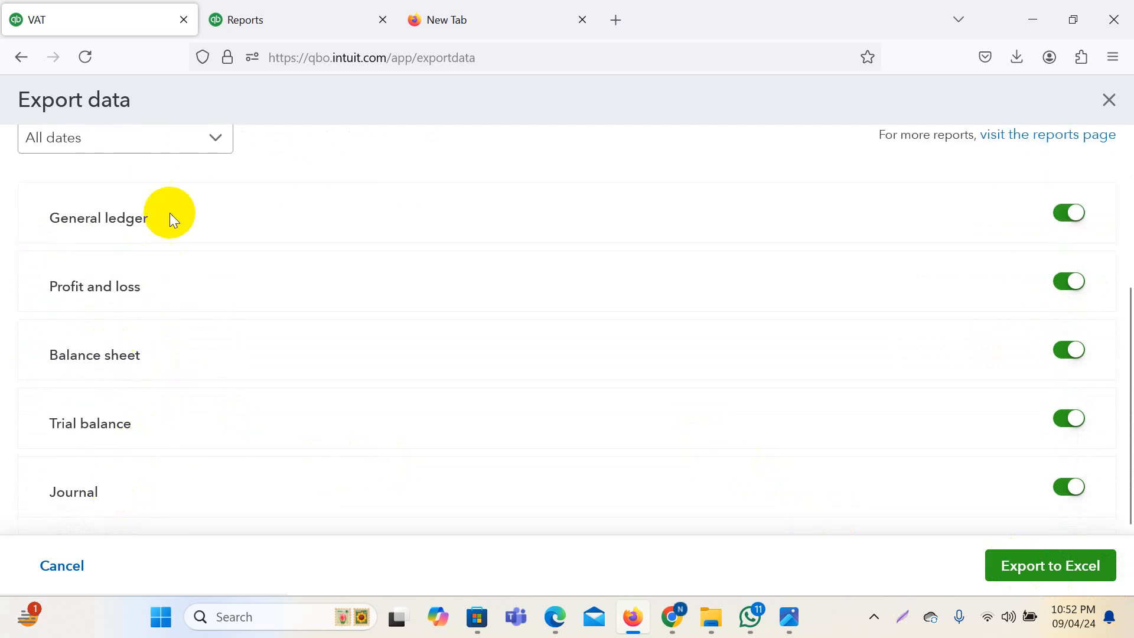
{"action": "scroll", "coordinate": [121, 398], "scroll_direction": "up", "scroll_amount": 1}
{"action": "scroll", "coordinate": [124, 405], "scroll_direction": "up", "scroll_amount": 3}
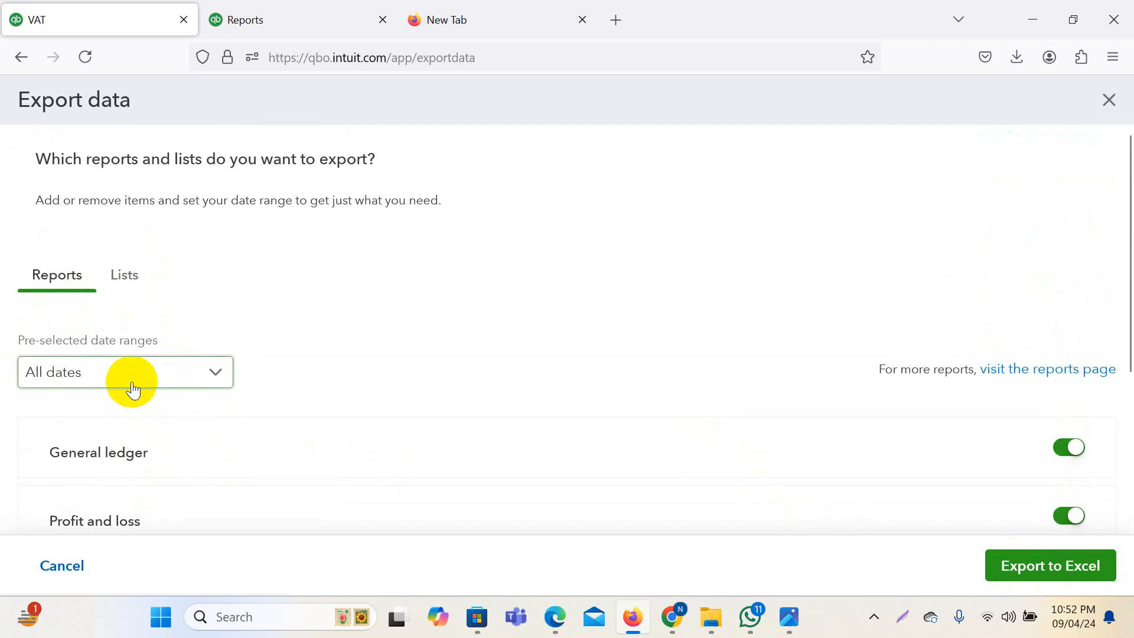
{"action": "left_click", "coordinate": [130, 286]}
{"action": "scroll", "coordinate": [312, 410], "scroll_direction": "down", "scroll_amount": 1}
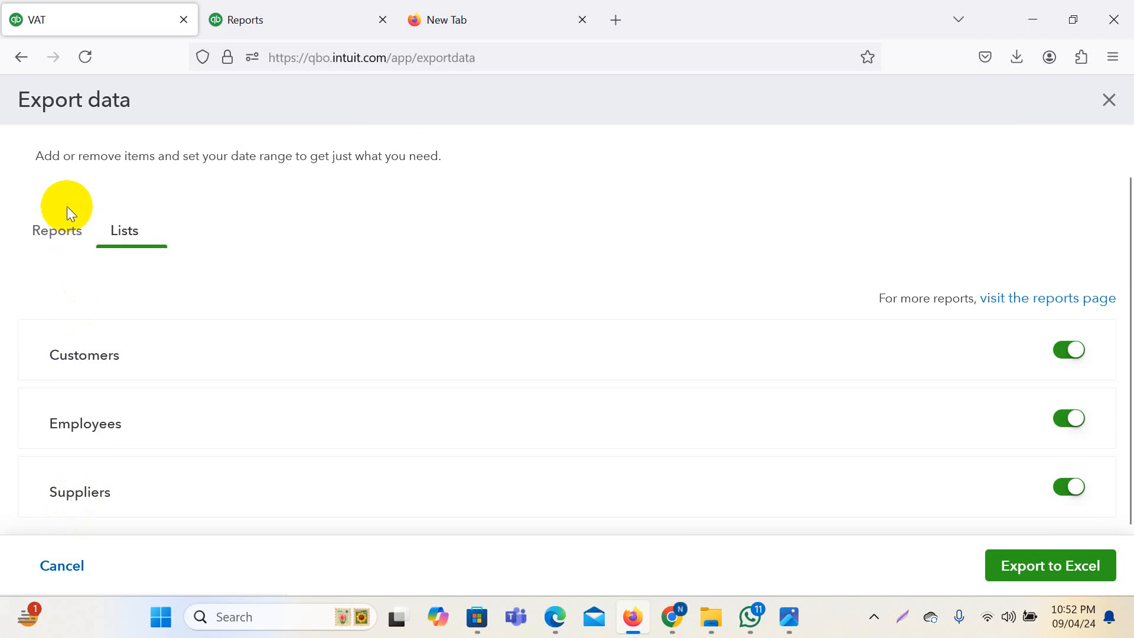
{"action": "left_click", "coordinate": [57, 226]}
{"action": "scroll", "coordinate": [225, 375], "scroll_direction": "down", "scroll_amount": 3}
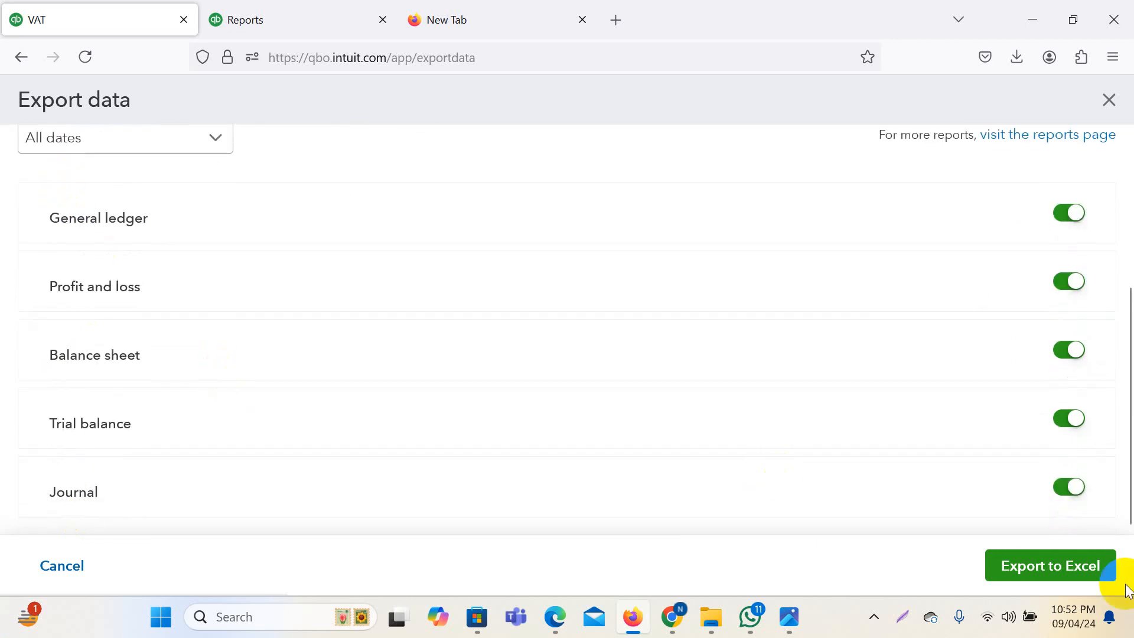
Export to Excel, check the eight files in the downloaded zip, and dismiss the confirmation.
{"action": "left_click", "coordinate": [1039, 567]}
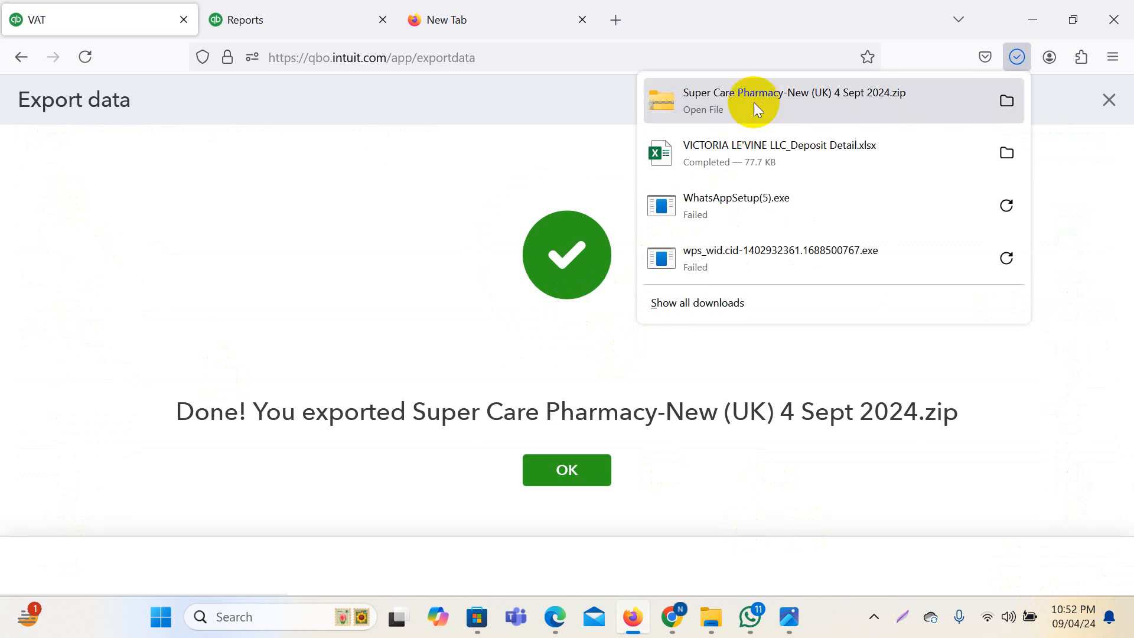
{"action": "left_click", "coordinate": [755, 96]}
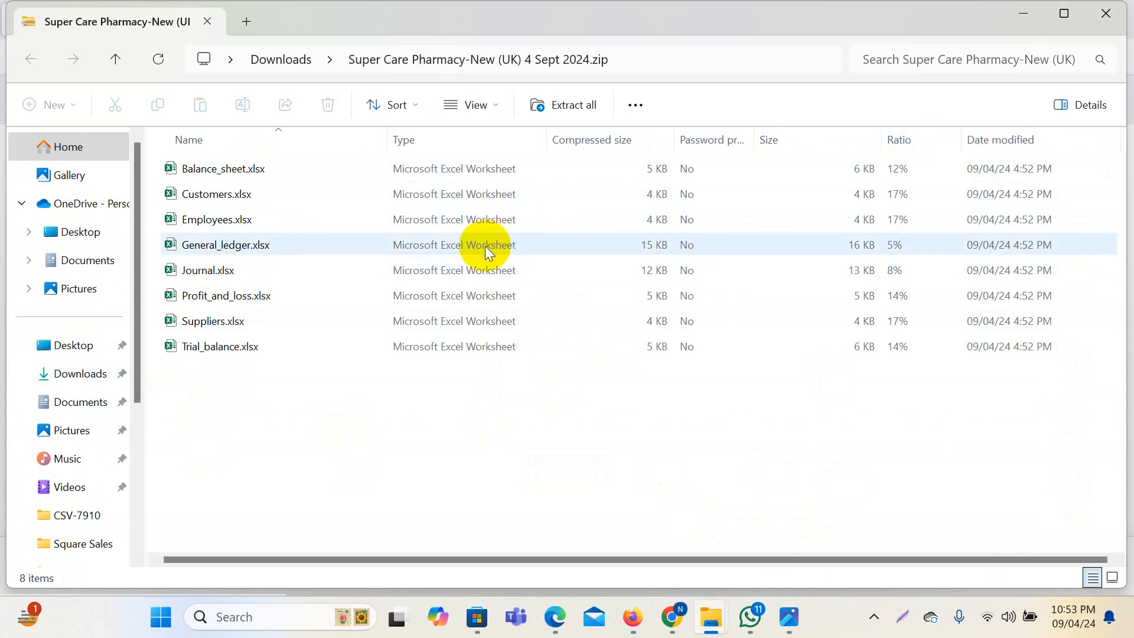
{"action": "left_click", "coordinate": [1024, 13]}
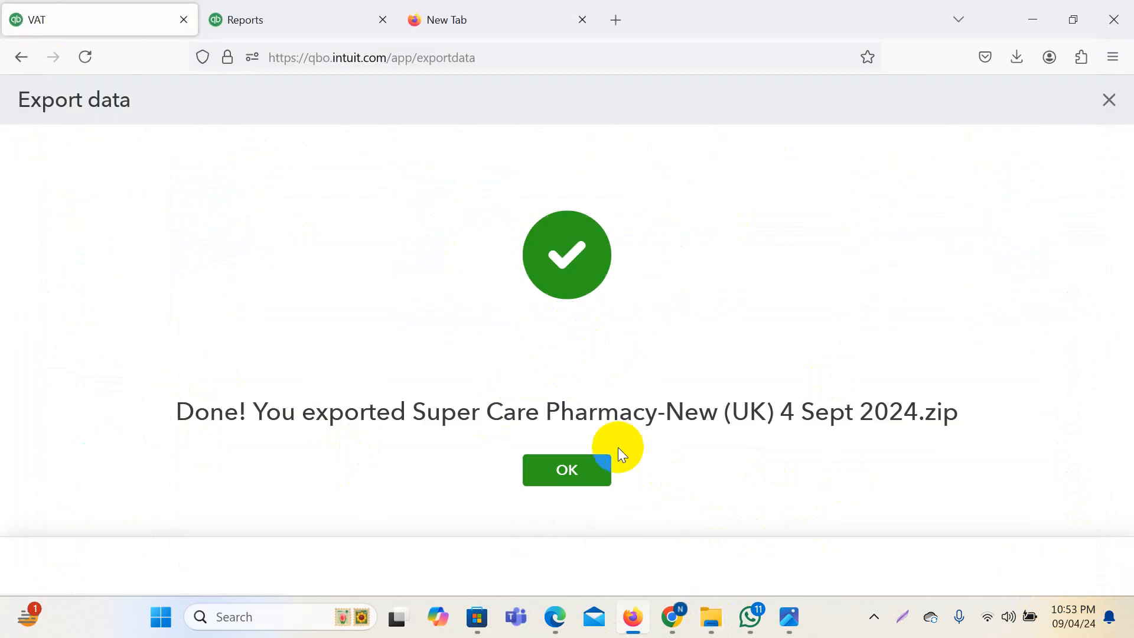
{"action": "left_click", "coordinate": [570, 471]}
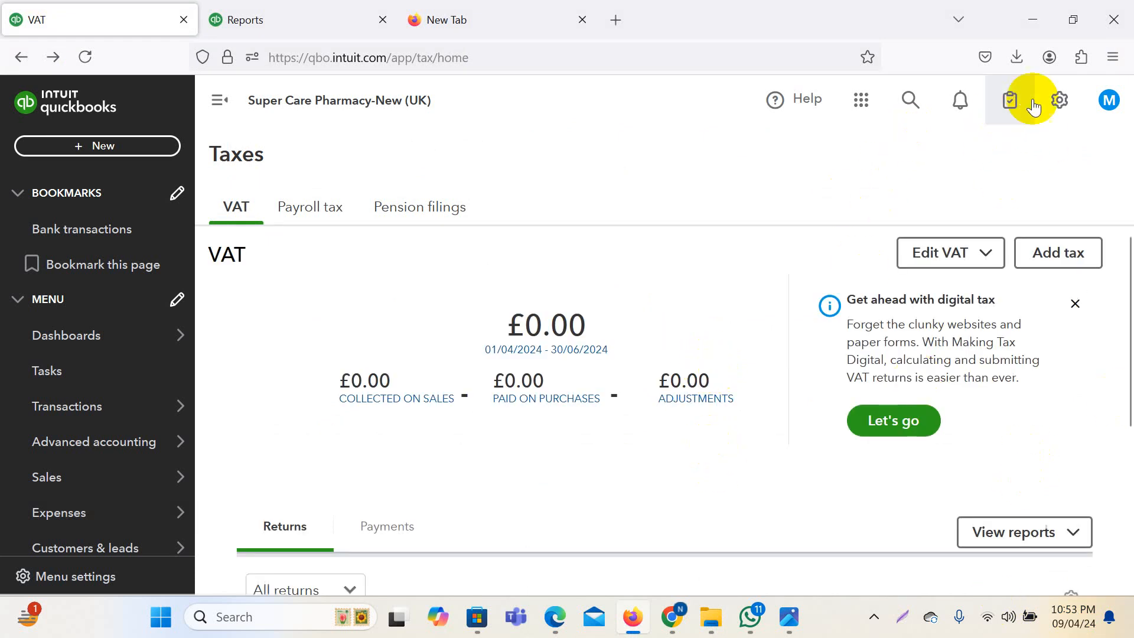
Open the Audit log from the gear menu and view its User filter list without changing it.
{"action": "left_click", "coordinate": [1061, 98]}
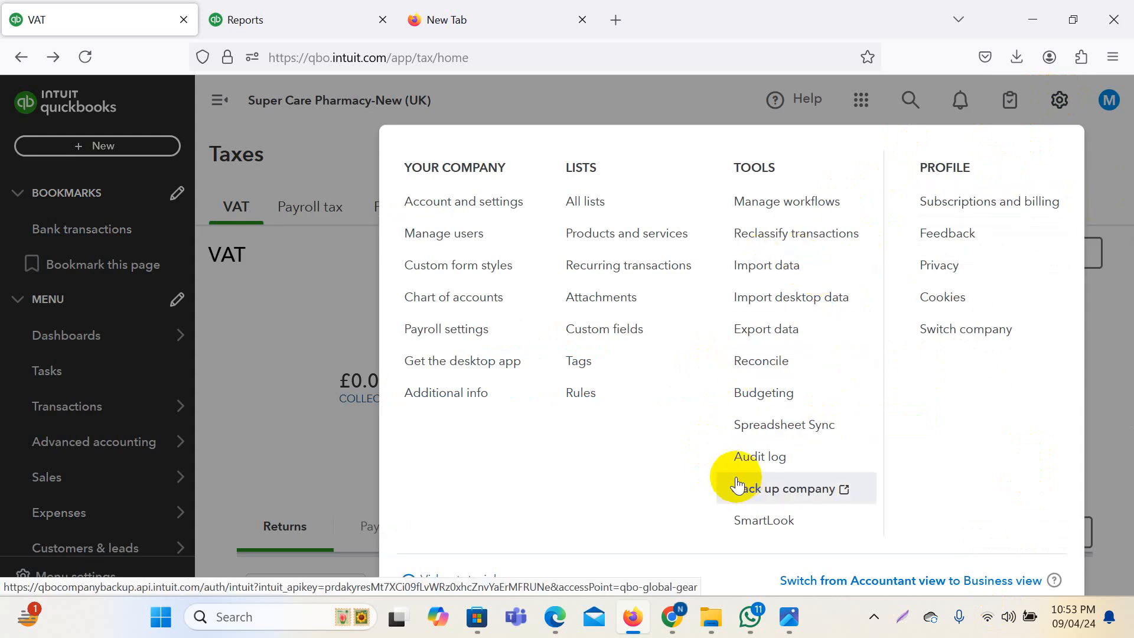
{"action": "left_click", "coordinate": [760, 462]}
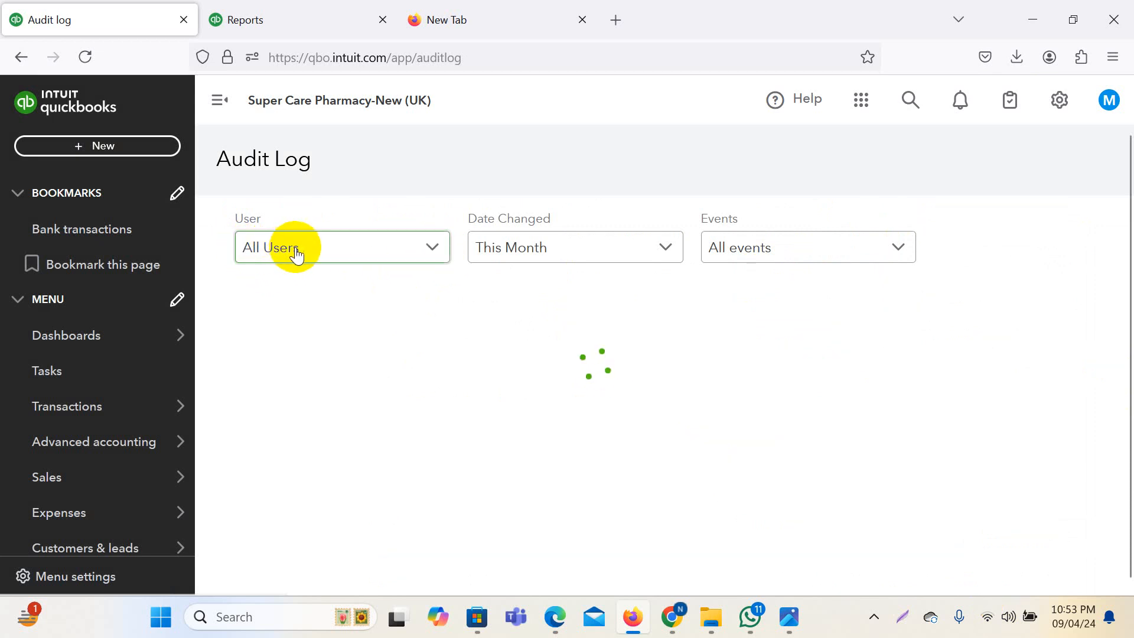
{"action": "left_click", "coordinate": [433, 246]}
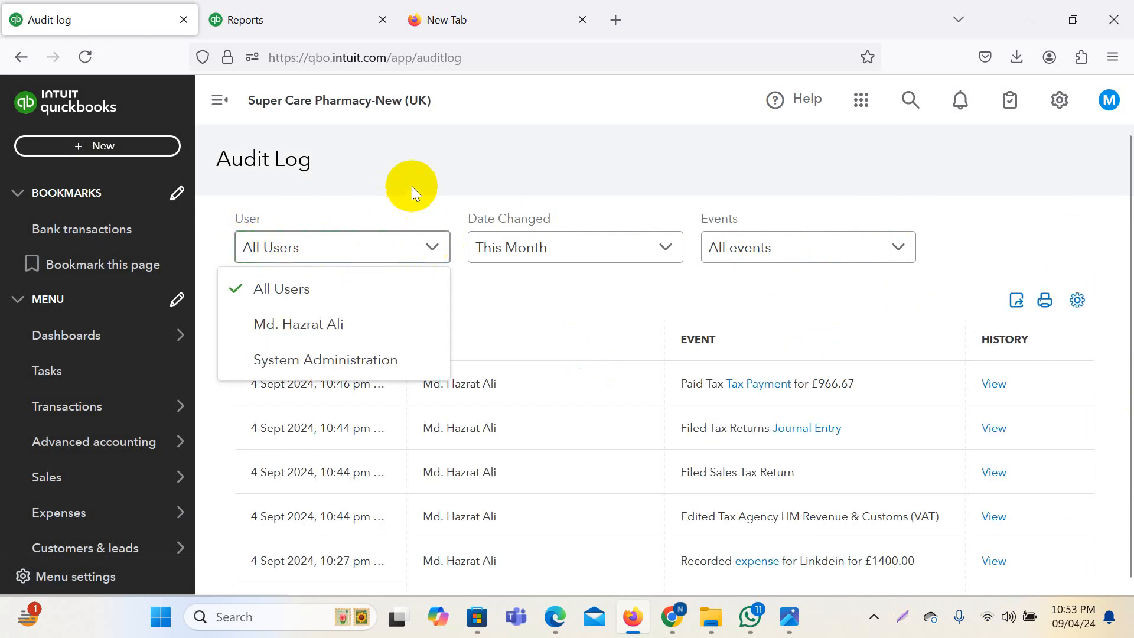
{"action": "left_click", "coordinate": [208, 184]}
Scroll through this month's audit entries, up to the £966.67 tax payment and filed VAT return.
{"action": "scroll", "coordinate": [331, 295], "scroll_direction": "down", "scroll_amount": 3}
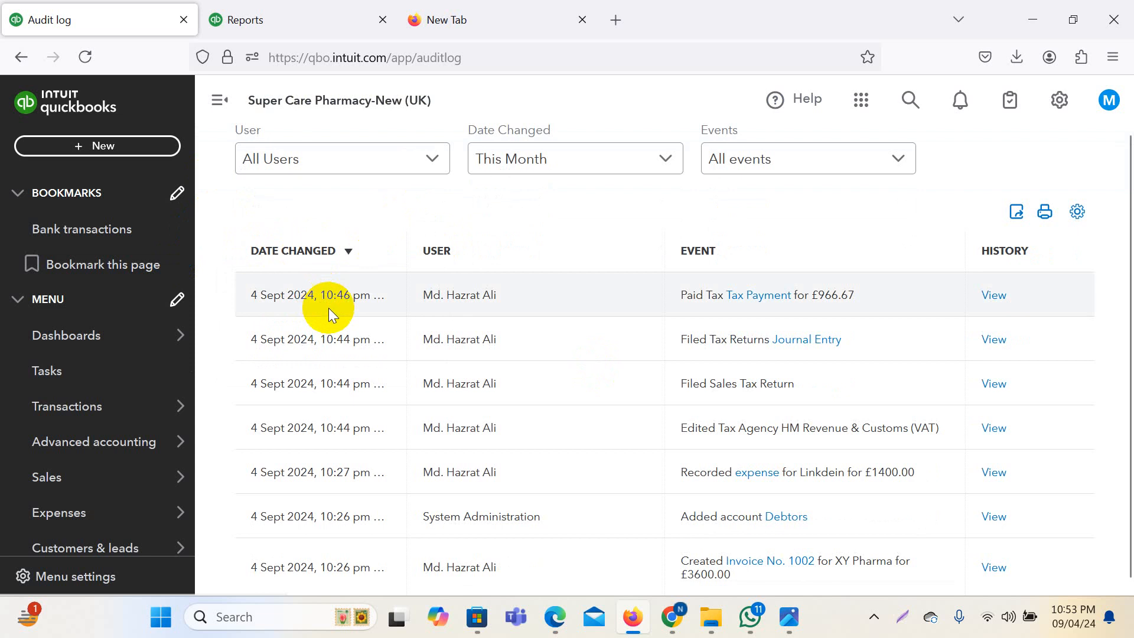
{"action": "scroll", "coordinate": [378, 277], "scroll_direction": "up", "scroll_amount": 1}
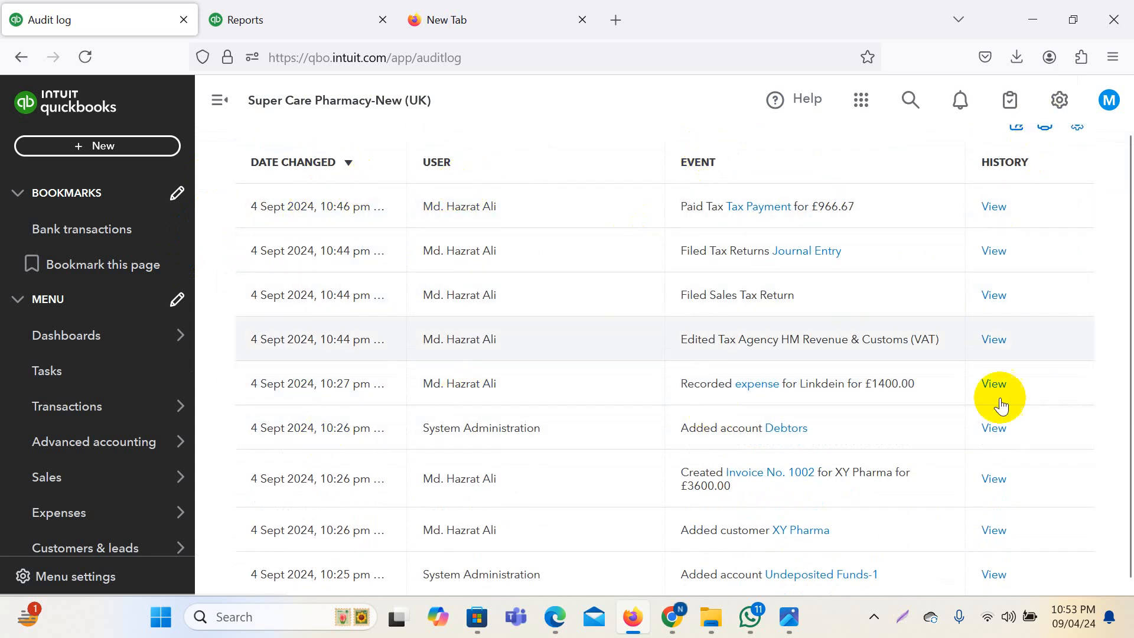
{"action": "scroll", "coordinate": [378, 360], "scroll_direction": "up", "scroll_amount": 3}
{"action": "scroll", "coordinate": [308, 314], "scroll_direction": "down", "scroll_amount": 2}
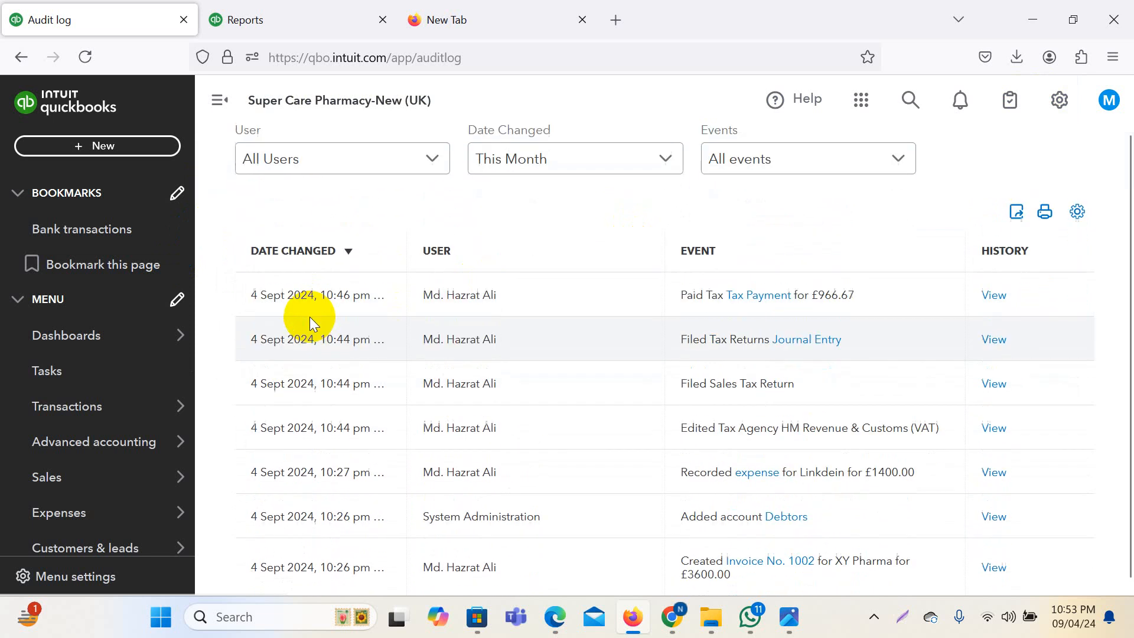
{"action": "scroll", "coordinate": [485, 437], "scroll_direction": "down", "scroll_amount": 2}
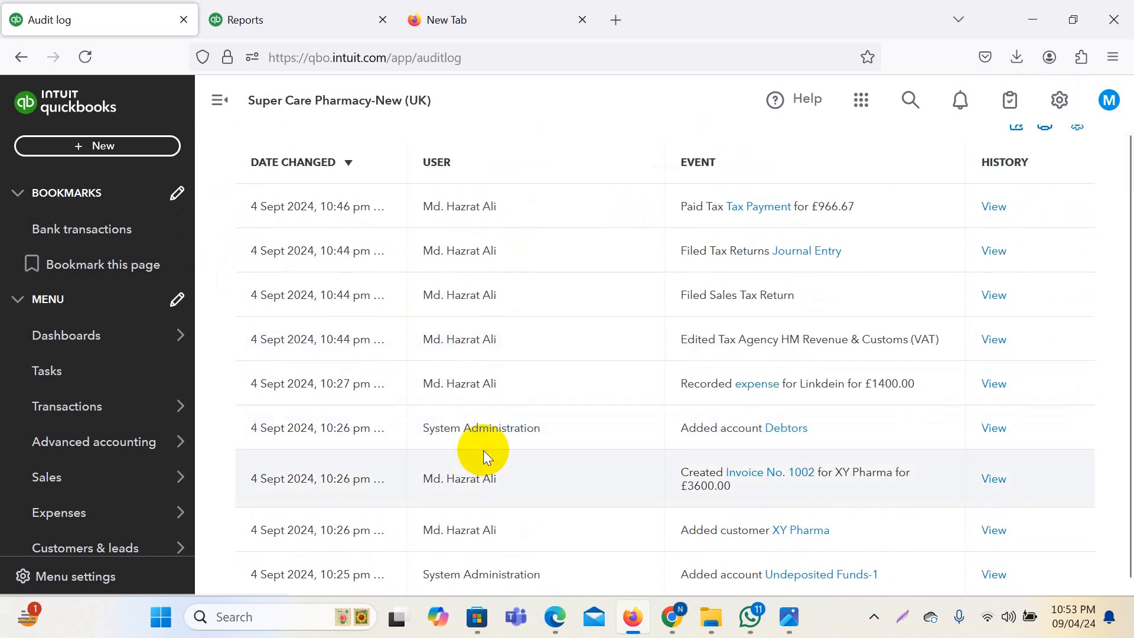
{"action": "scroll", "coordinate": [807, 284], "scroll_direction": "up", "scroll_amount": 3}
{"action": "scroll", "coordinate": [797, 384], "scroll_direction": "down", "scroll_amount": 3}
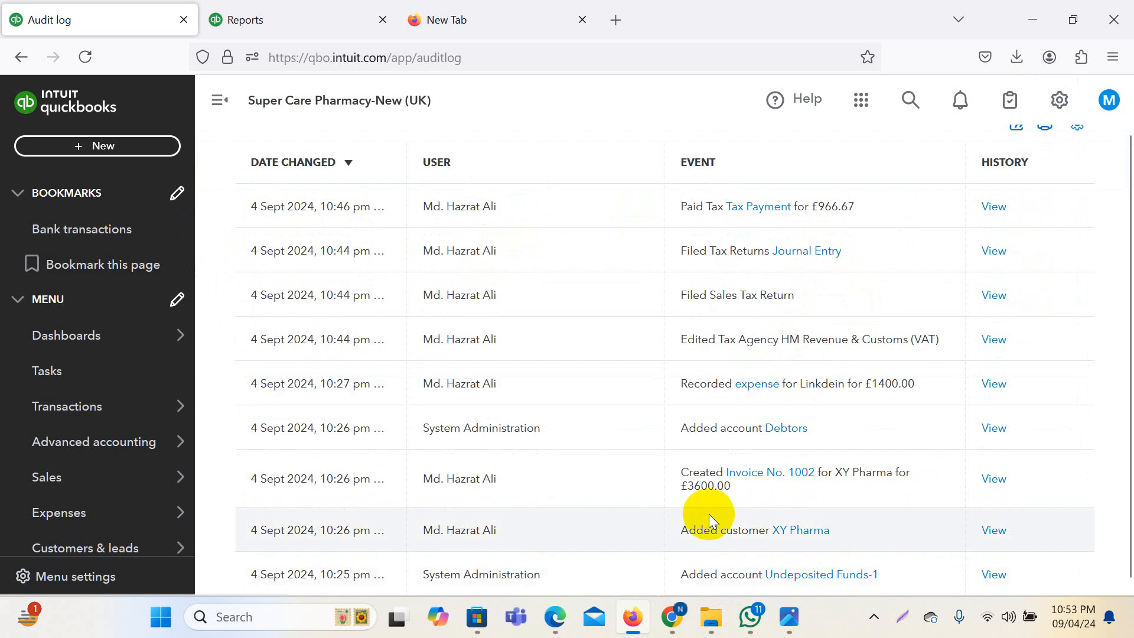
{"action": "scroll", "coordinate": [789, 452], "scroll_direction": "down", "scroll_amount": 2}
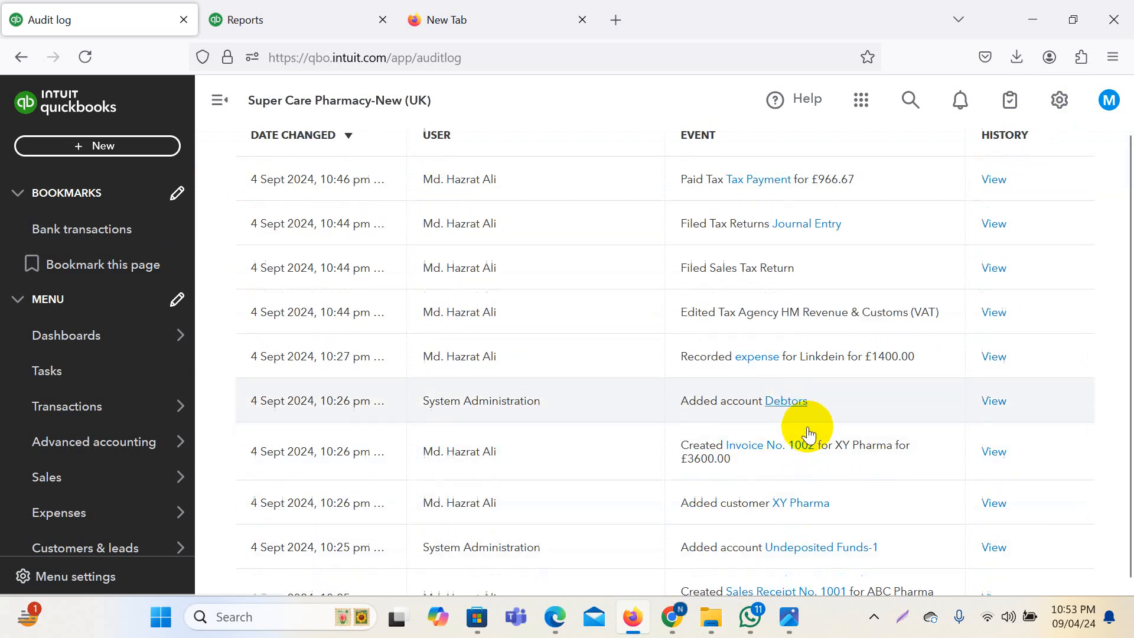
{"action": "scroll", "coordinate": [807, 426], "scroll_direction": "down", "scroll_amount": 4}
{"action": "scroll", "coordinate": [807, 426], "scroll_direction": "down", "scroll_amount": 3}
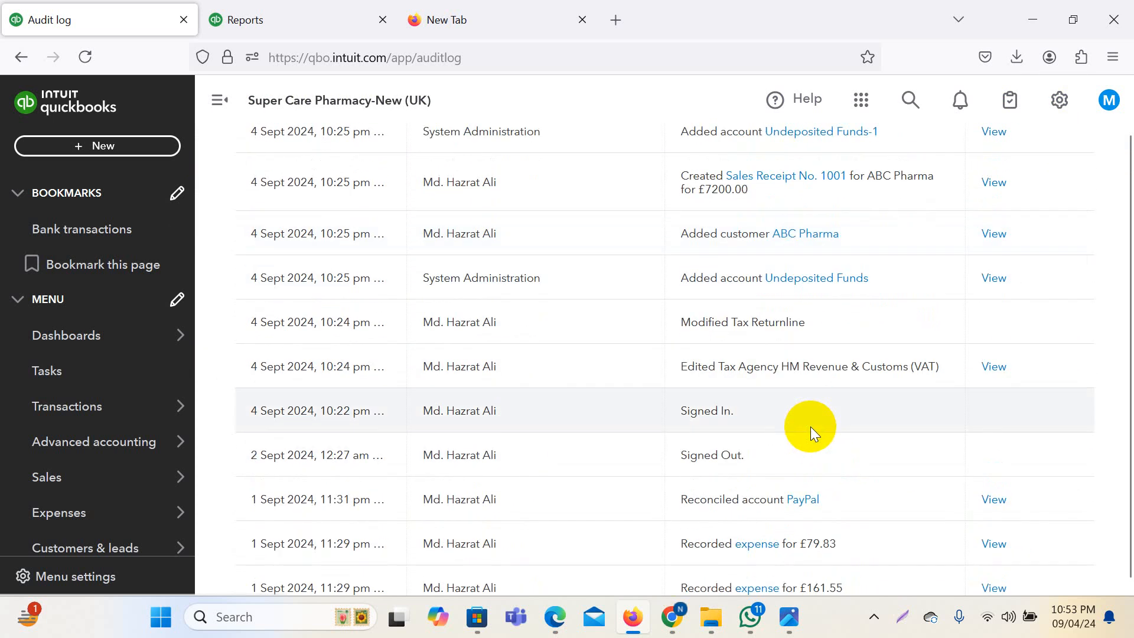
{"action": "scroll", "coordinate": [811, 426], "scroll_direction": "up", "scroll_amount": 3}
{"action": "scroll", "coordinate": [818, 491], "scroll_direction": "down", "scroll_amount": 5}
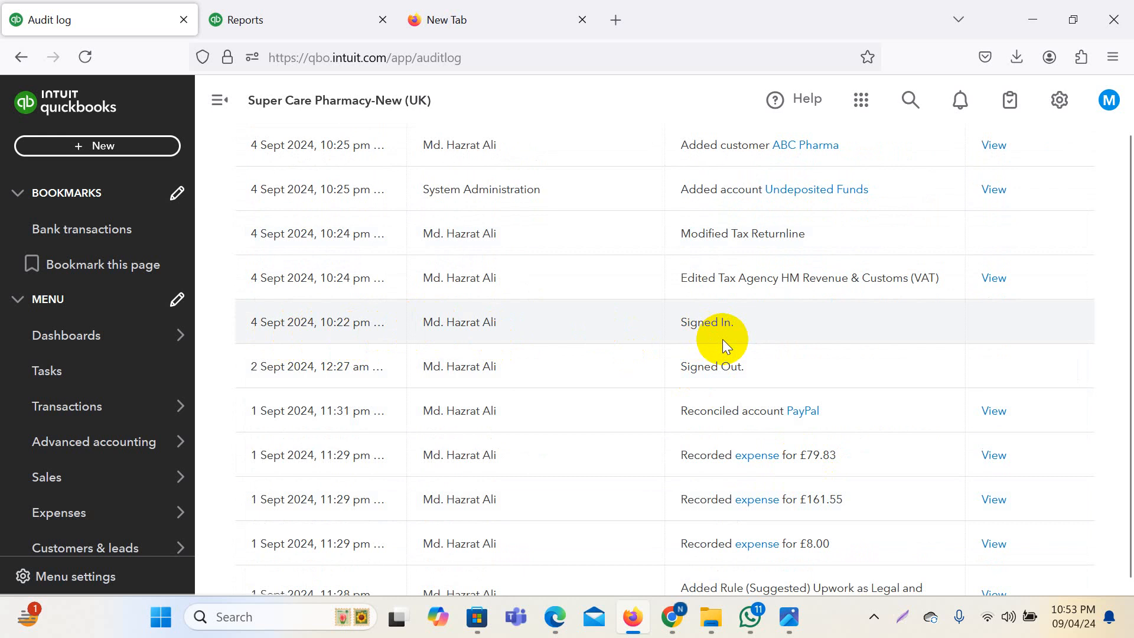
{"action": "scroll", "coordinate": [847, 396], "scroll_direction": "up", "scroll_amount": 2}
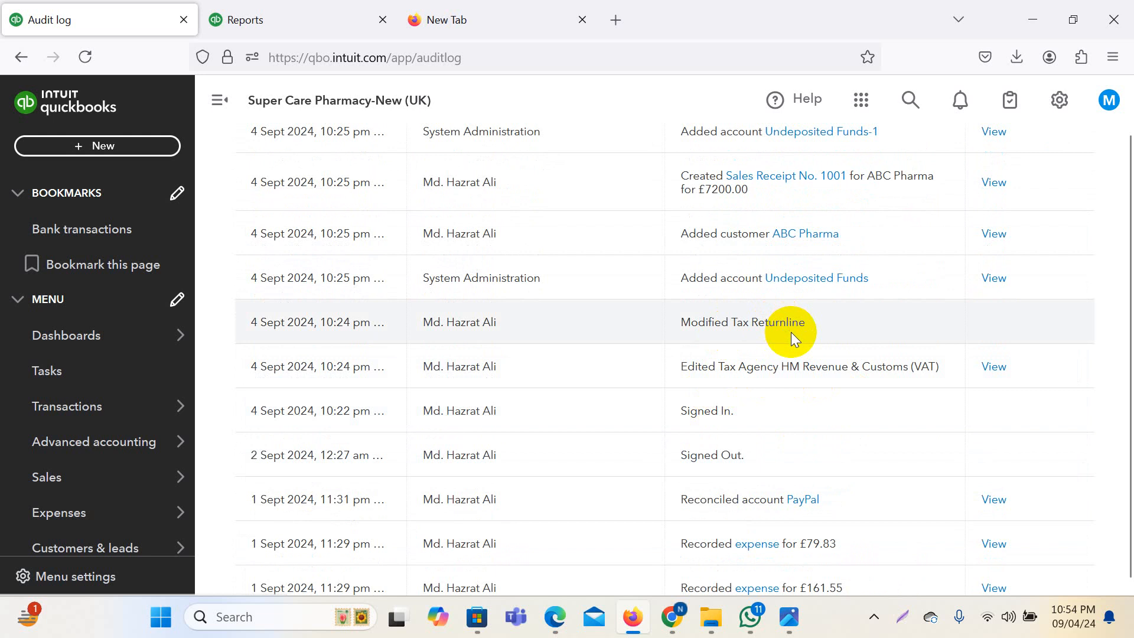
{"action": "scroll", "coordinate": [799, 330], "scroll_direction": "up", "scroll_amount": 2}
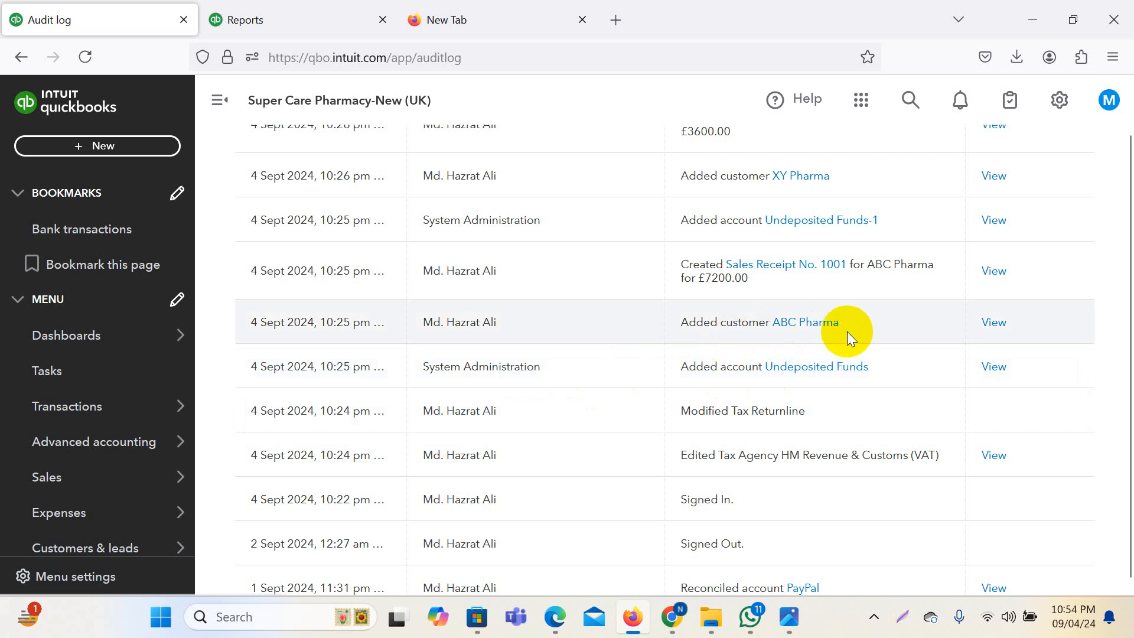
{"action": "scroll", "coordinate": [846, 332], "scroll_direction": "up", "scroll_amount": 2}
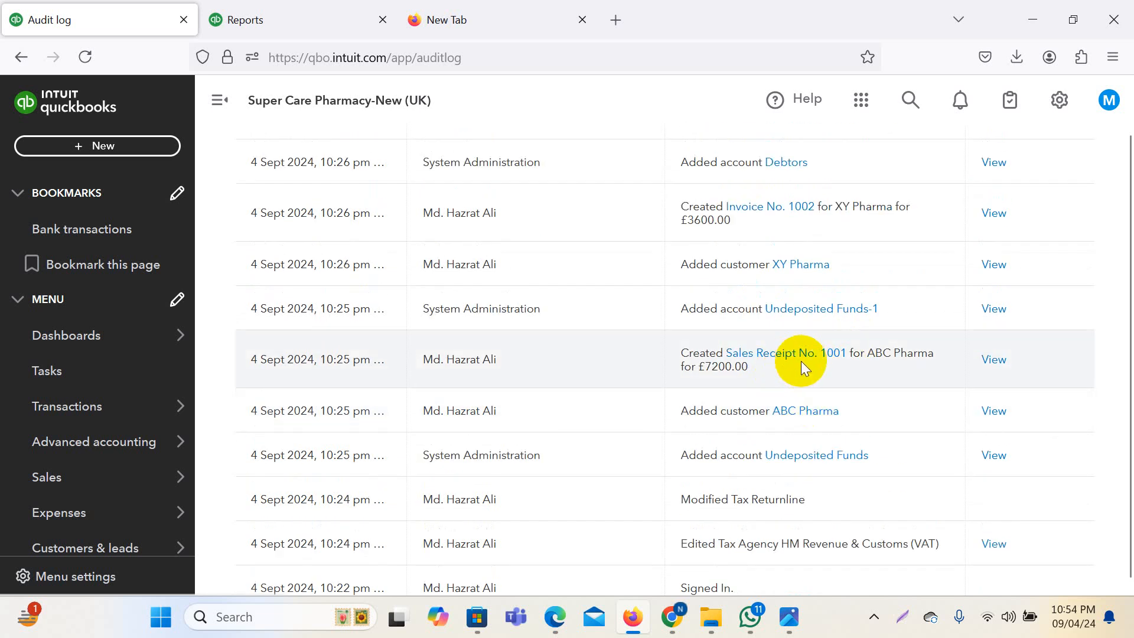
{"action": "scroll", "coordinate": [812, 354], "scroll_direction": "up", "scroll_amount": 2}
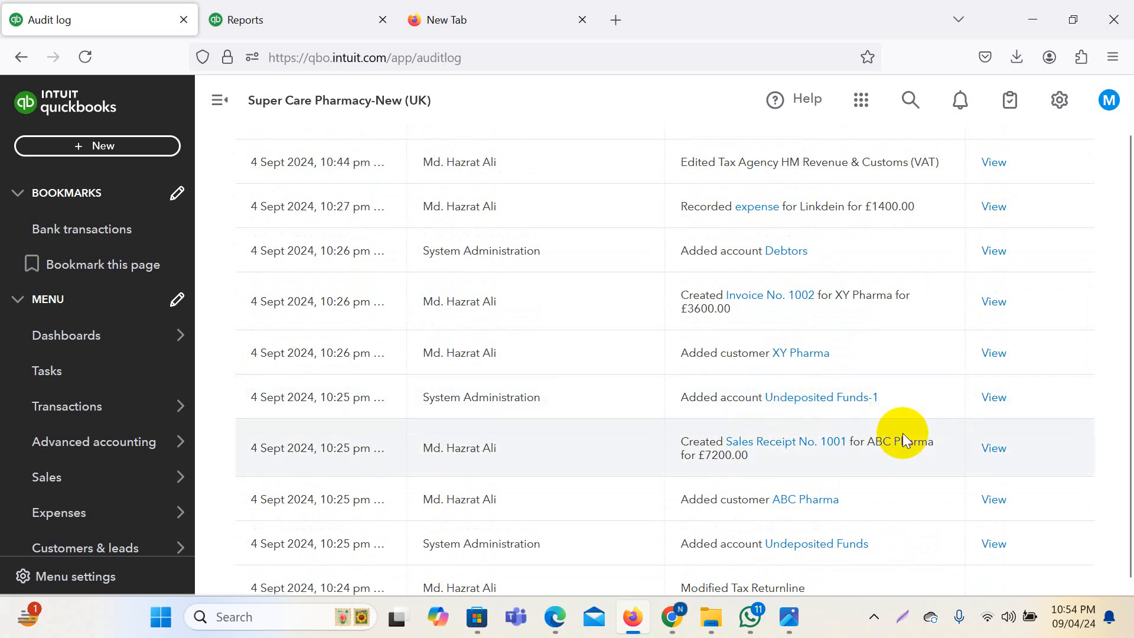
{"action": "scroll", "coordinate": [902, 436], "scroll_direction": "up", "scroll_amount": 2}
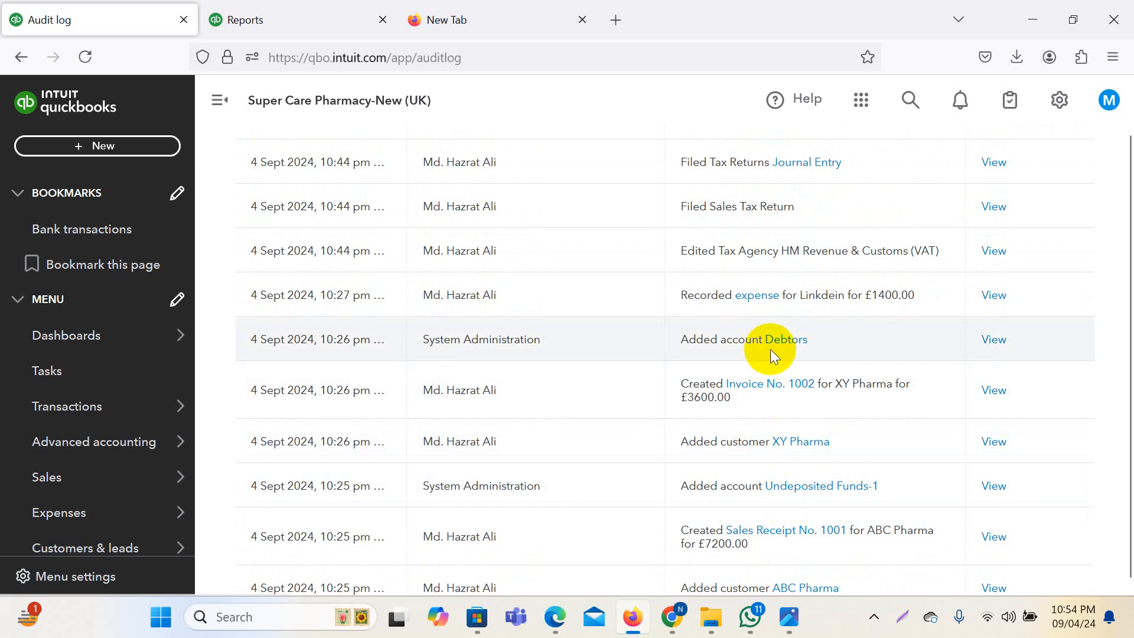
{"action": "scroll", "coordinate": [789, 384], "scroll_direction": "up", "scroll_amount": 2}
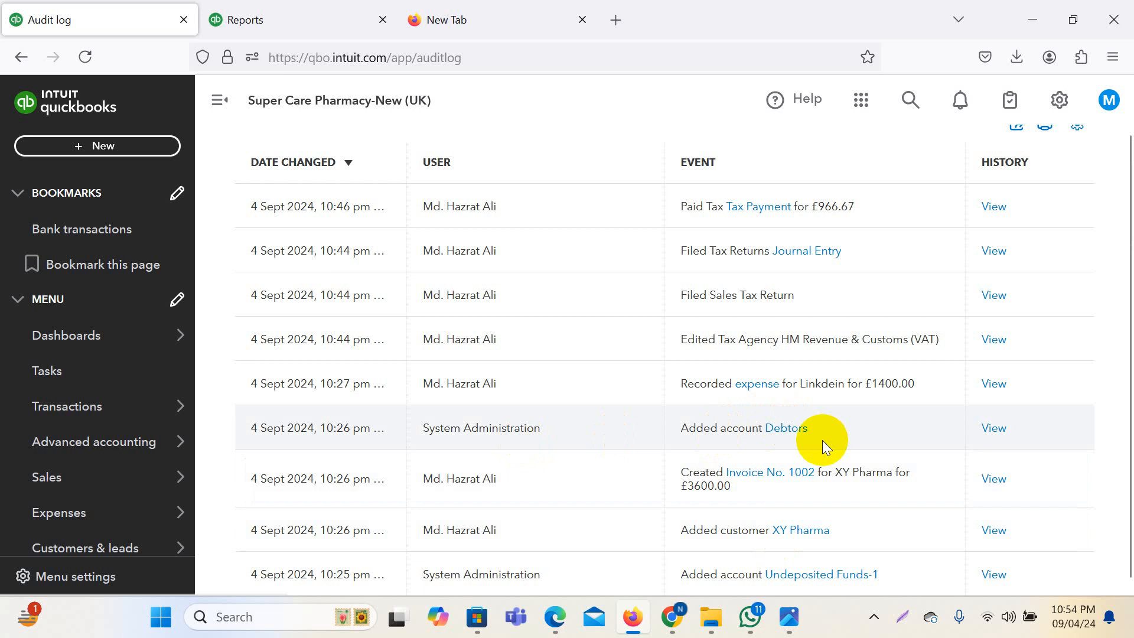
{"action": "scroll", "coordinate": [821, 440], "scroll_direction": "up", "scroll_amount": 2}
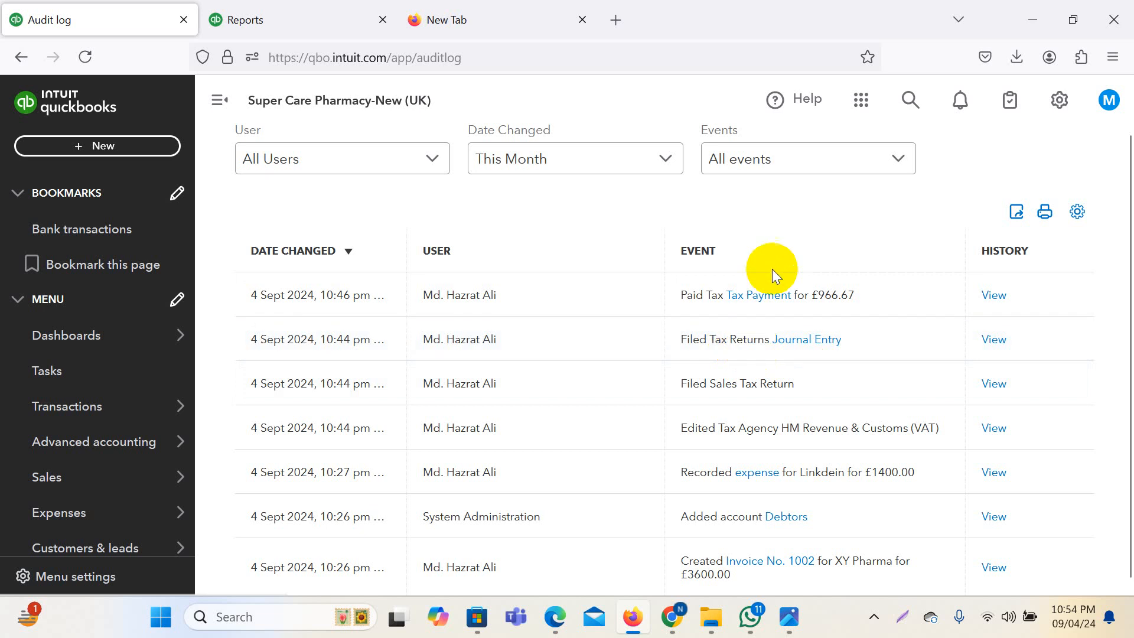
{"action": "scroll", "coordinate": [824, 308], "scroll_direction": "up", "scroll_amount": 2}
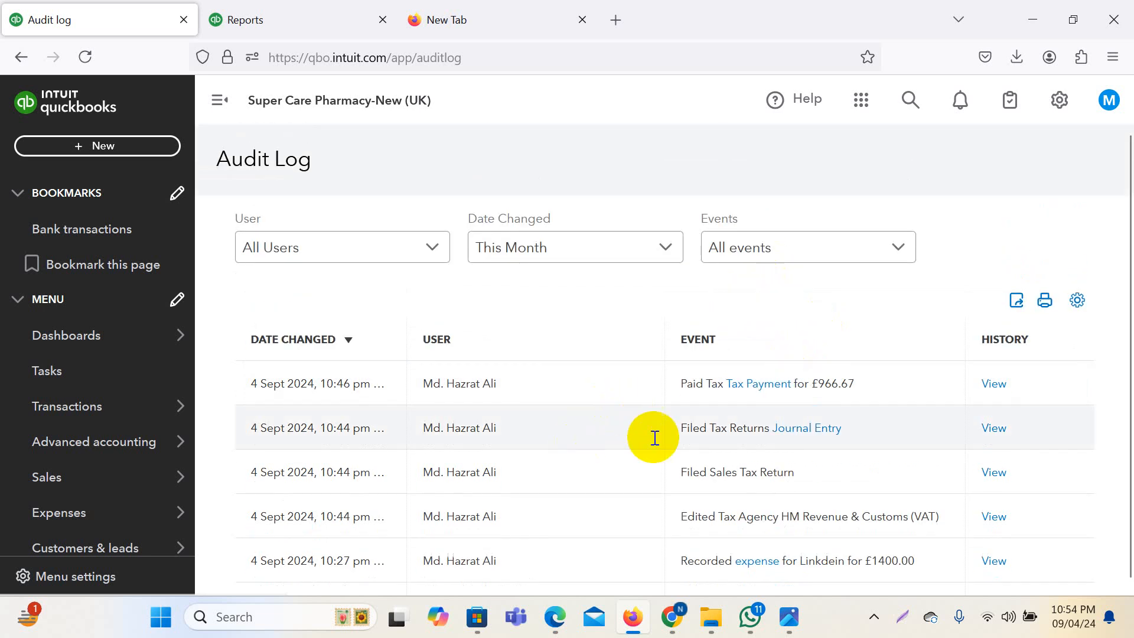
{"action": "scroll", "coordinate": [805, 405], "scroll_direction": "down", "scroll_amount": 5}
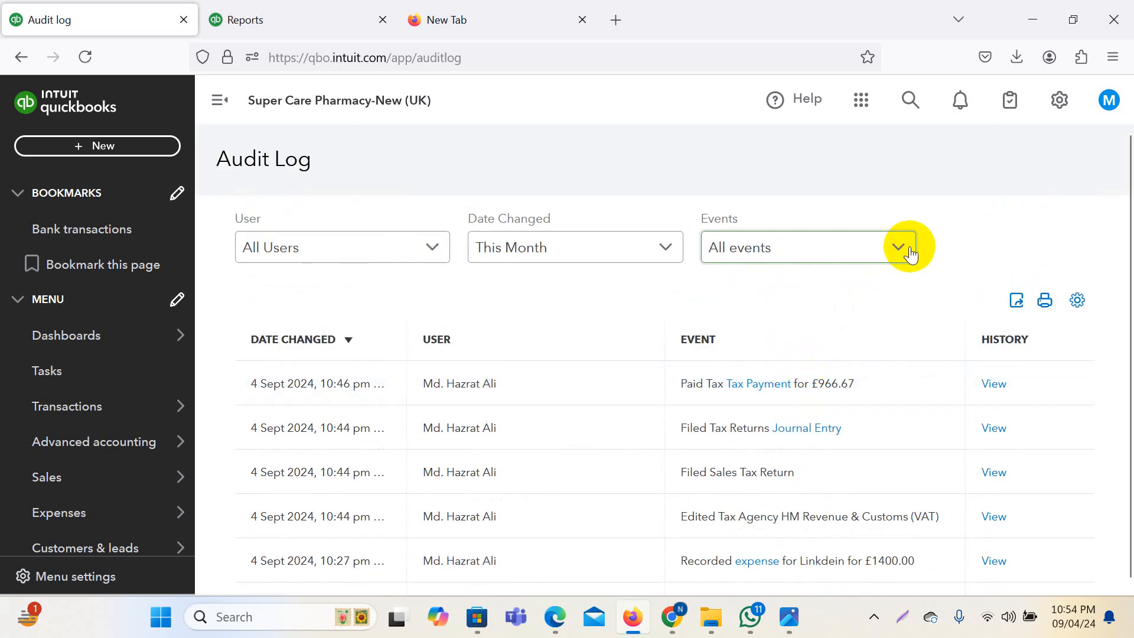
{"action": "left_click", "coordinate": [904, 249]}
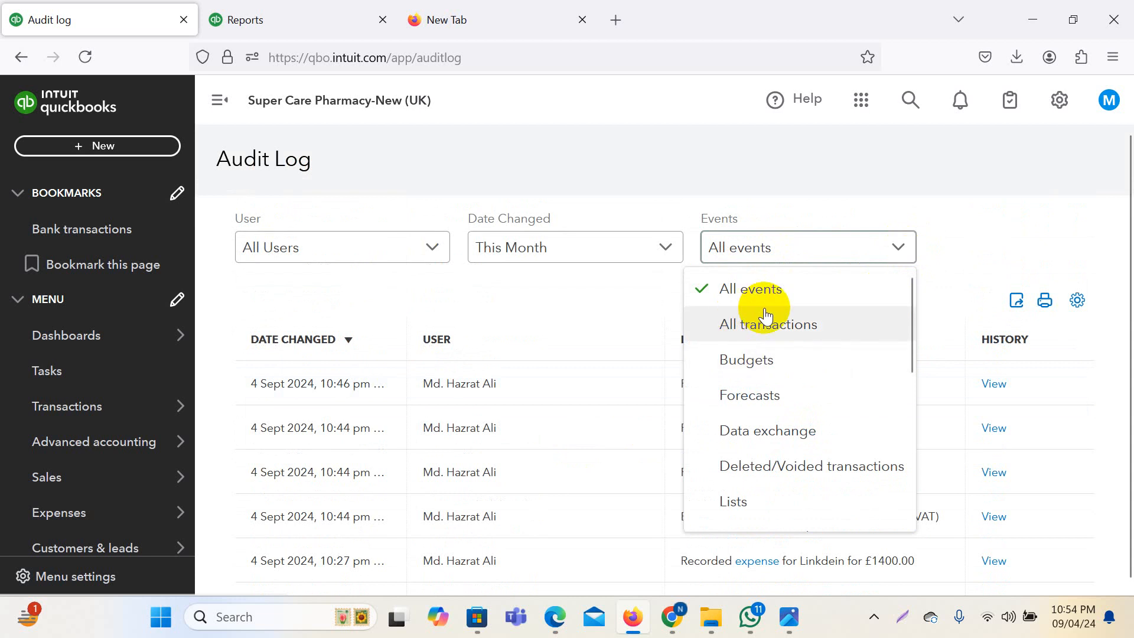
{"action": "scroll", "coordinate": [770, 322], "scroll_direction": "down", "scroll_amount": 3}
{"action": "scroll", "coordinate": [777, 443], "scroll_direction": "down", "scroll_amount": 4}
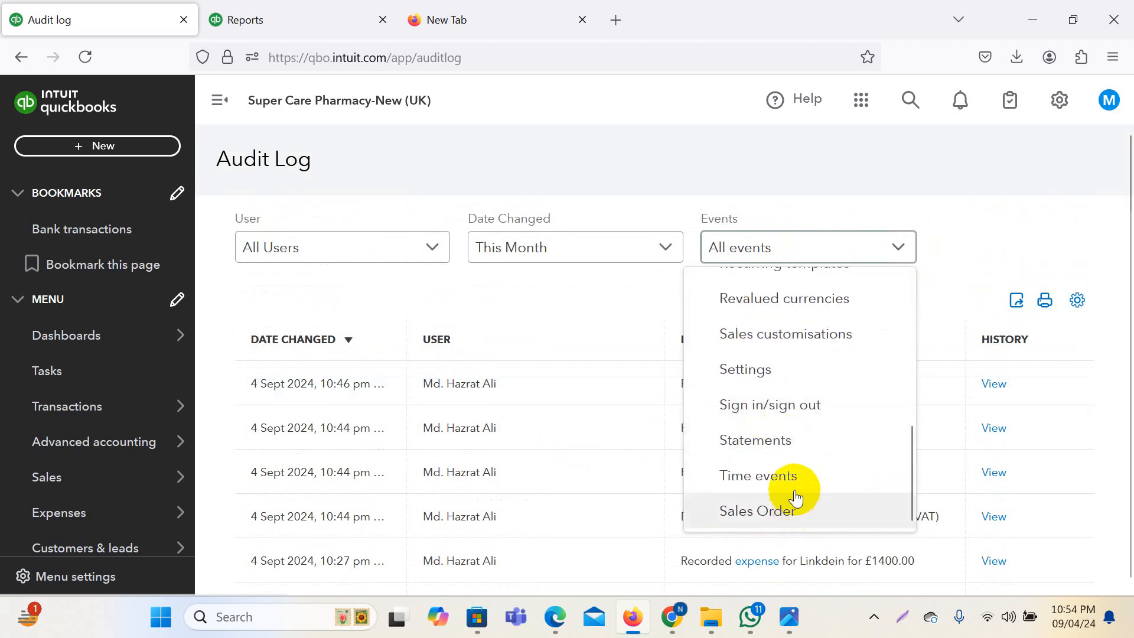
{"action": "scroll", "coordinate": [800, 496], "scroll_direction": "up", "scroll_amount": 5}
{"action": "scroll", "coordinate": [796, 365], "scroll_direction": "down", "scroll_amount": 3}
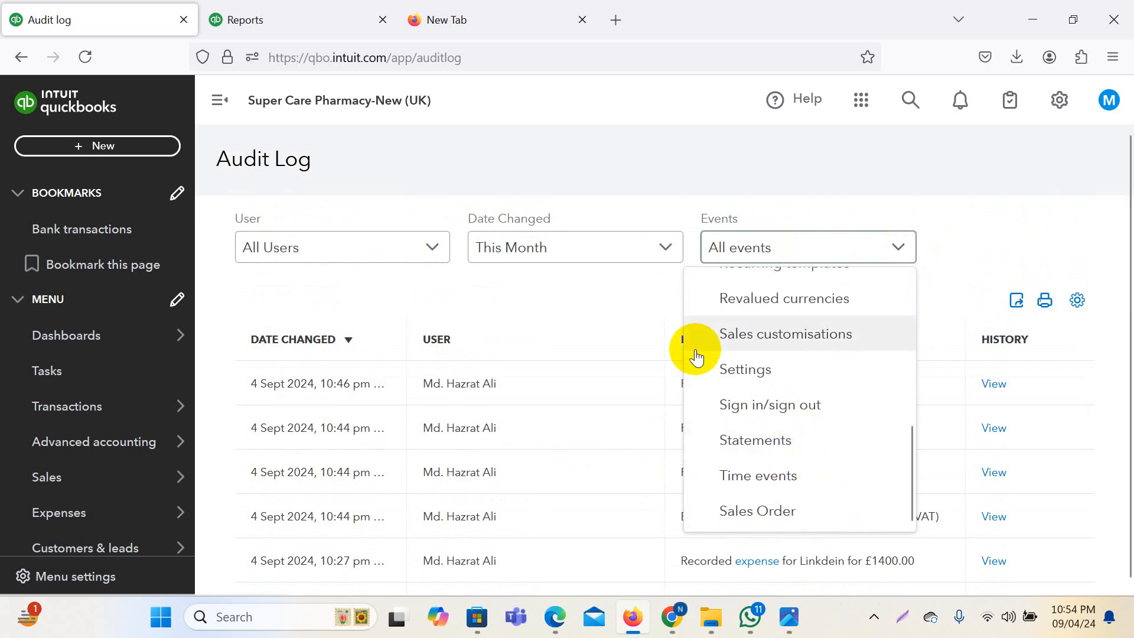
{"action": "scroll", "coordinate": [784, 361], "scroll_direction": "up", "scroll_amount": 3}
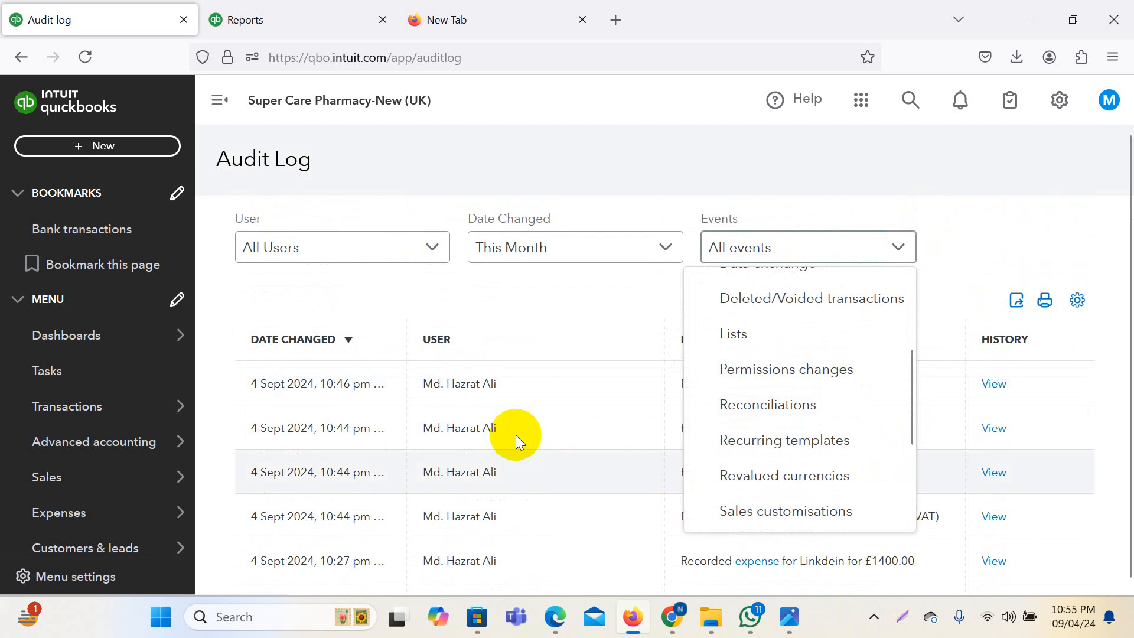
{"action": "left_click", "coordinate": [962, 206]}
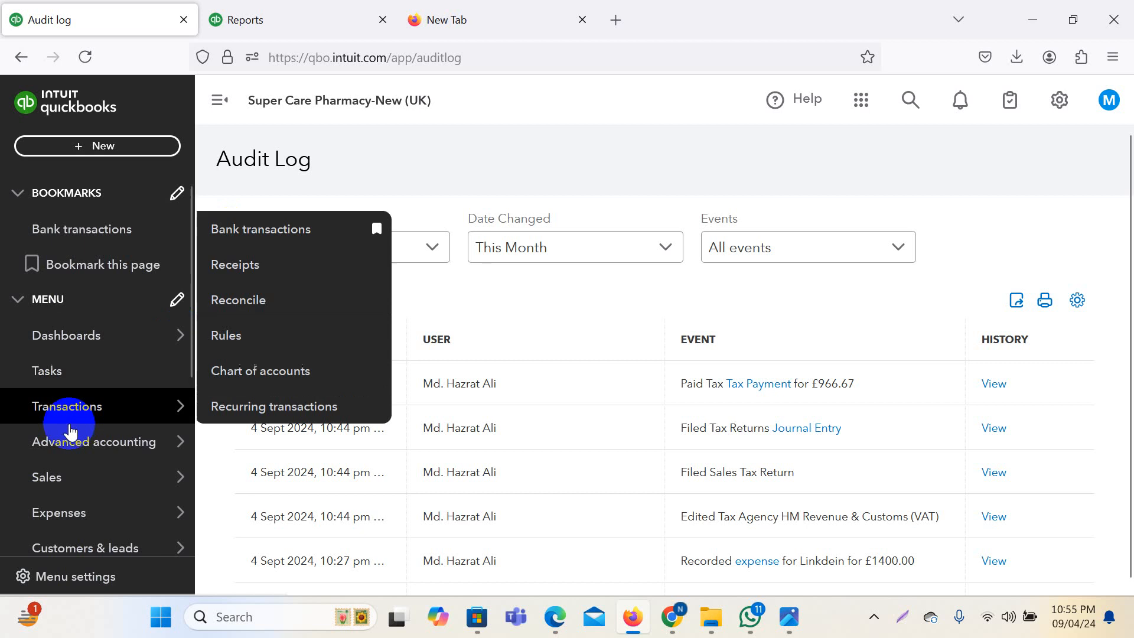
Leave the audit log for the company's Home dashboard.
{"action": "scroll", "coordinate": [89, 437], "scroll_direction": "down", "scroll_amount": 5}
{"action": "left_click", "coordinate": [99, 461]}
{"action": "scroll", "coordinate": [88, 414], "scroll_direction": "up", "scroll_amount": 5}
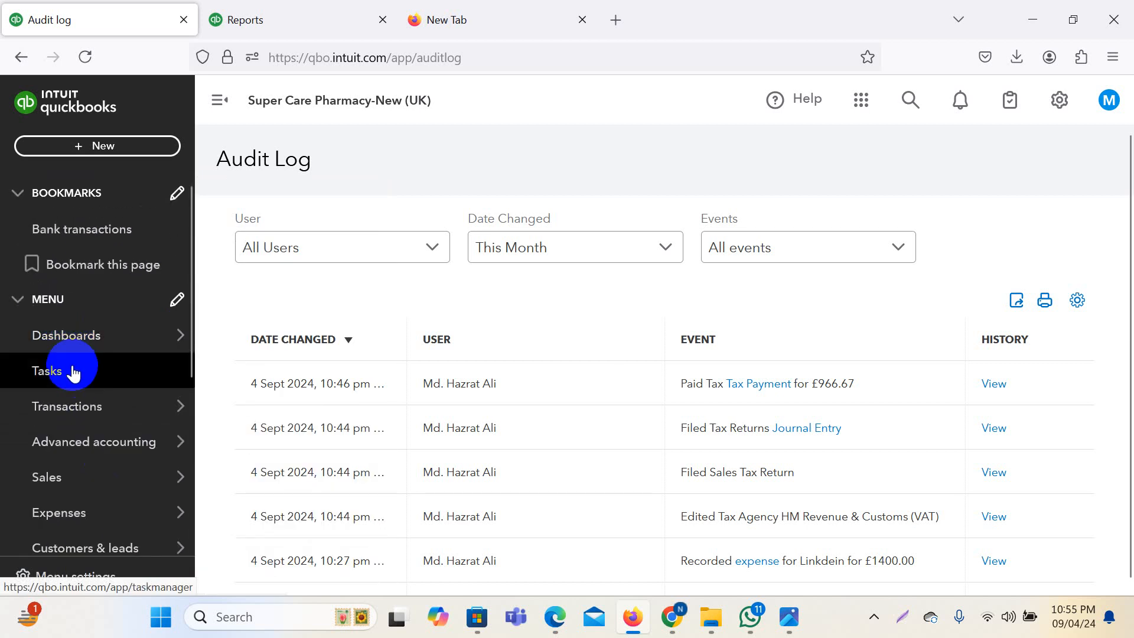
{"action": "left_click", "coordinate": [68, 348]}
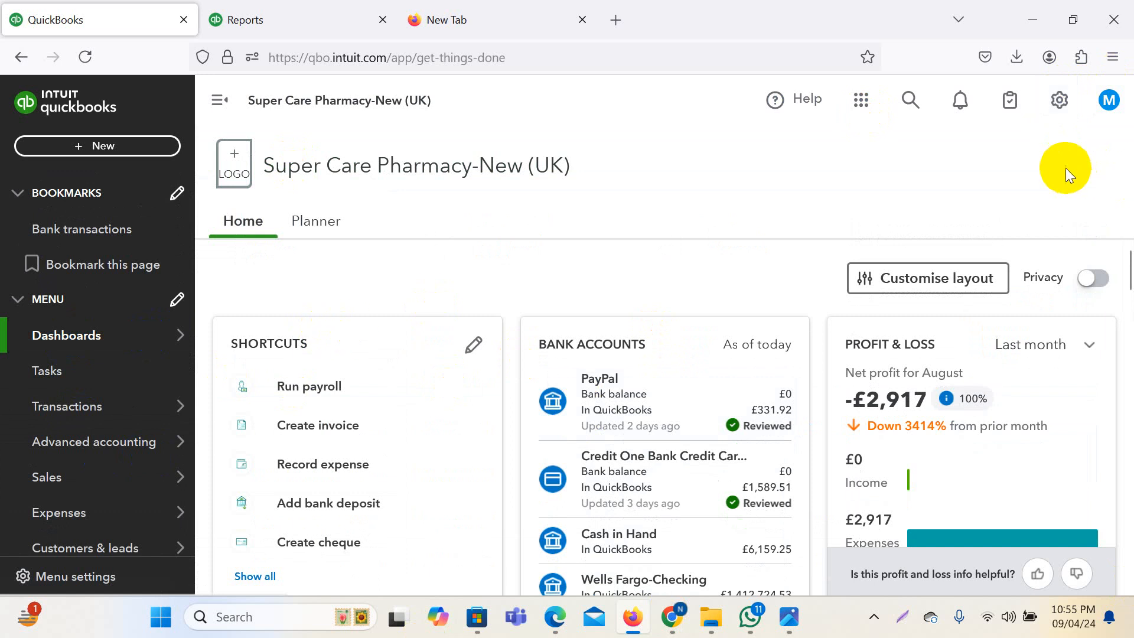
Look over the gear menu and profile panel, then choose Switch company.
{"action": "left_click", "coordinate": [1060, 100]}
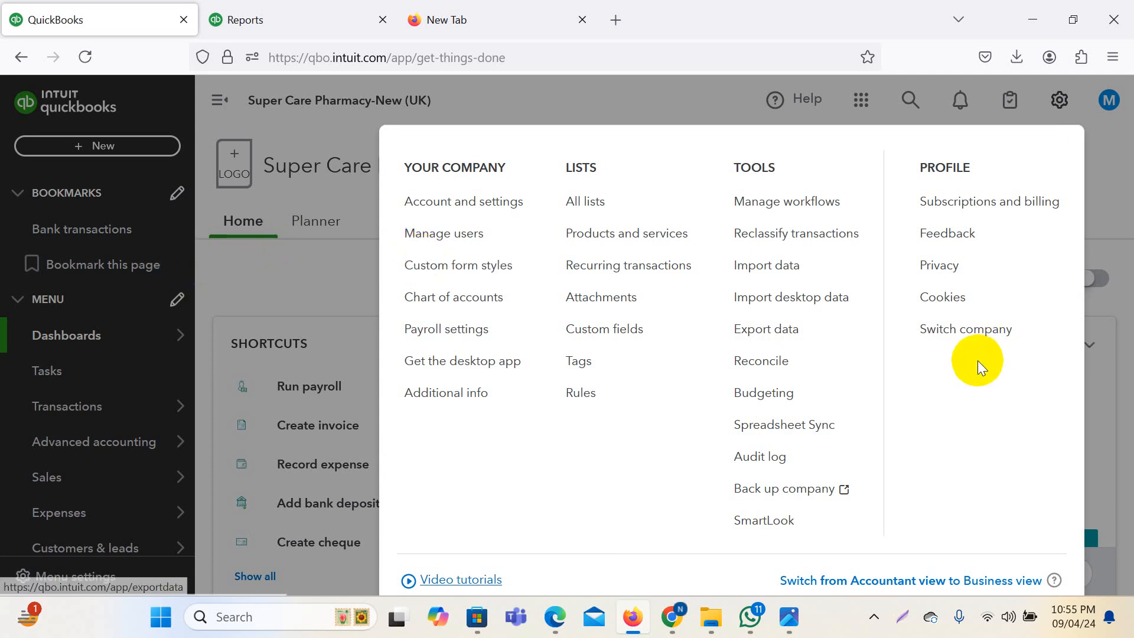
{"action": "left_click", "coordinate": [1101, 111]}
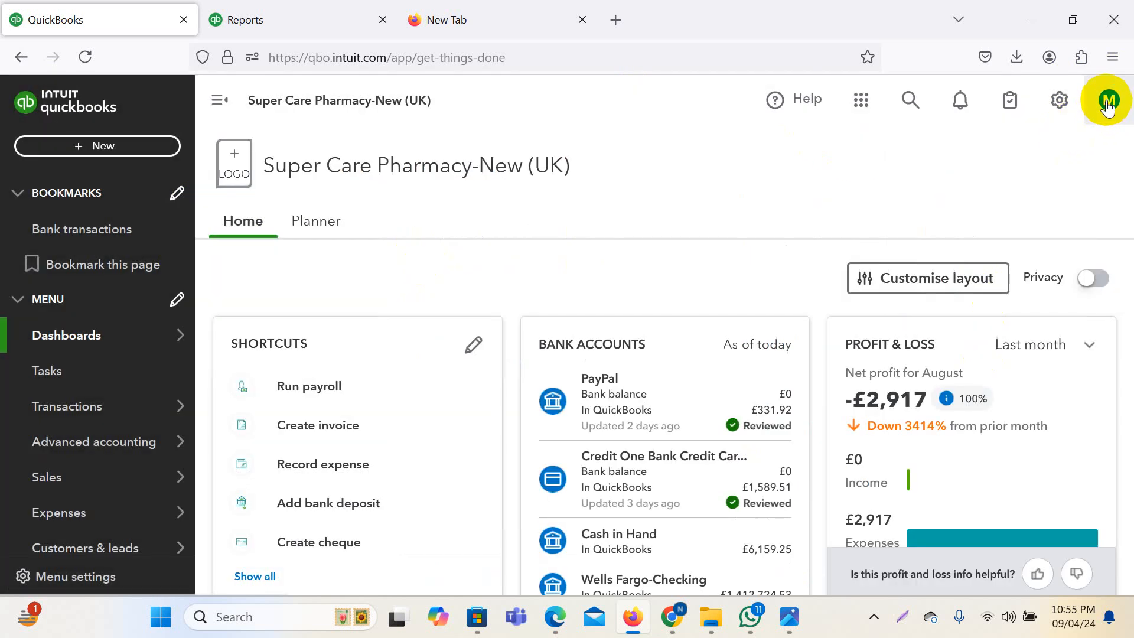
{"action": "left_click", "coordinate": [1107, 103]}
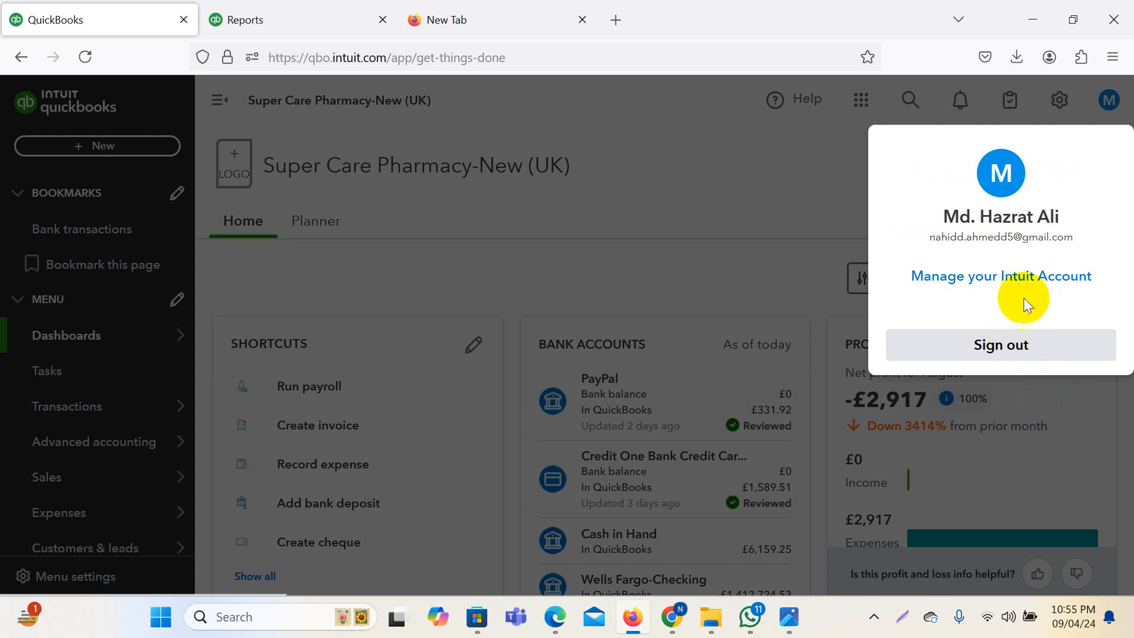
{"action": "left_click", "coordinate": [721, 201]}
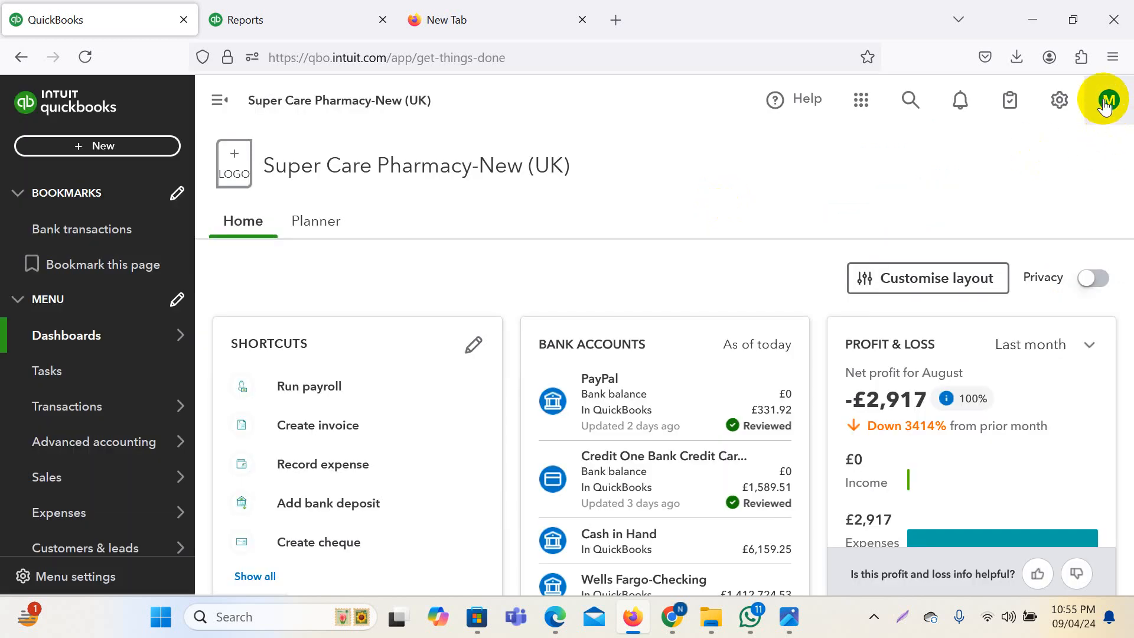
{"action": "left_click", "coordinate": [1108, 100]}
{"action": "left_click", "coordinate": [999, 356]}
{"action": "left_click", "coordinate": [707, 126]}
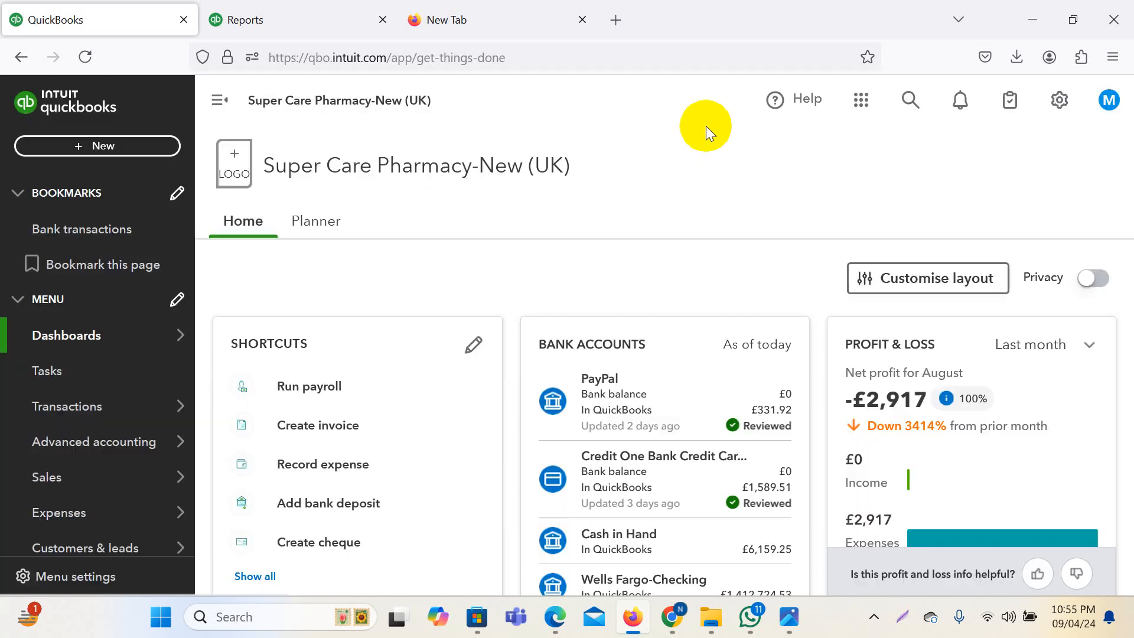
{"action": "left_click", "coordinate": [1060, 100]}
{"action": "left_click", "coordinate": [955, 331]}
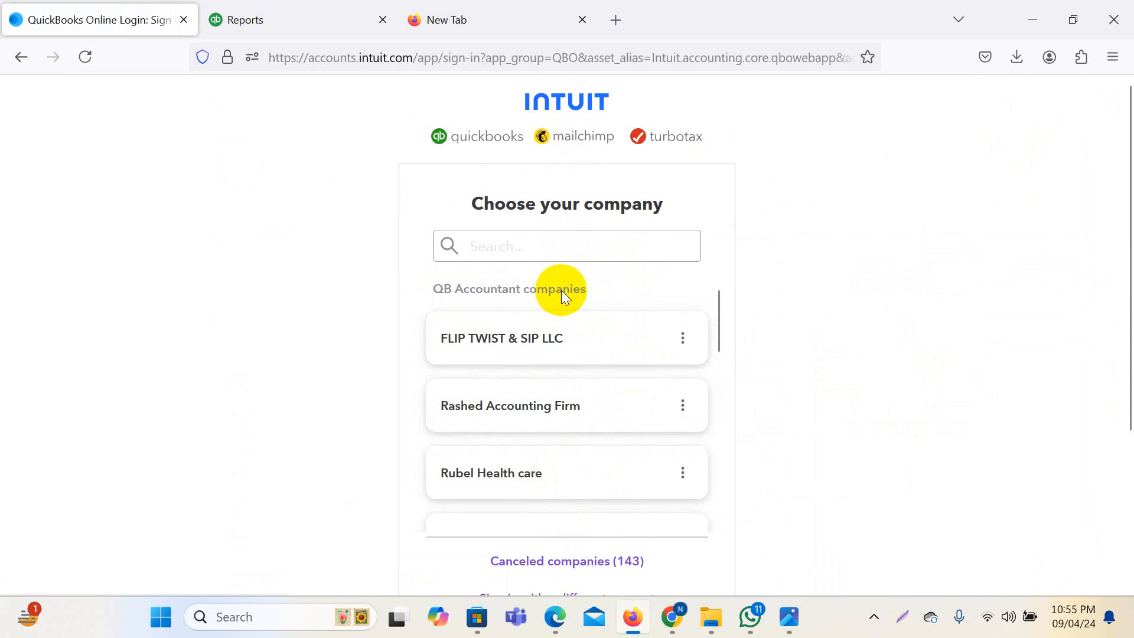
Open FLIP TWIST & SIP LLC and wait for its Clients page showing the Payroll view.
{"action": "left_click", "coordinate": [467, 350]}
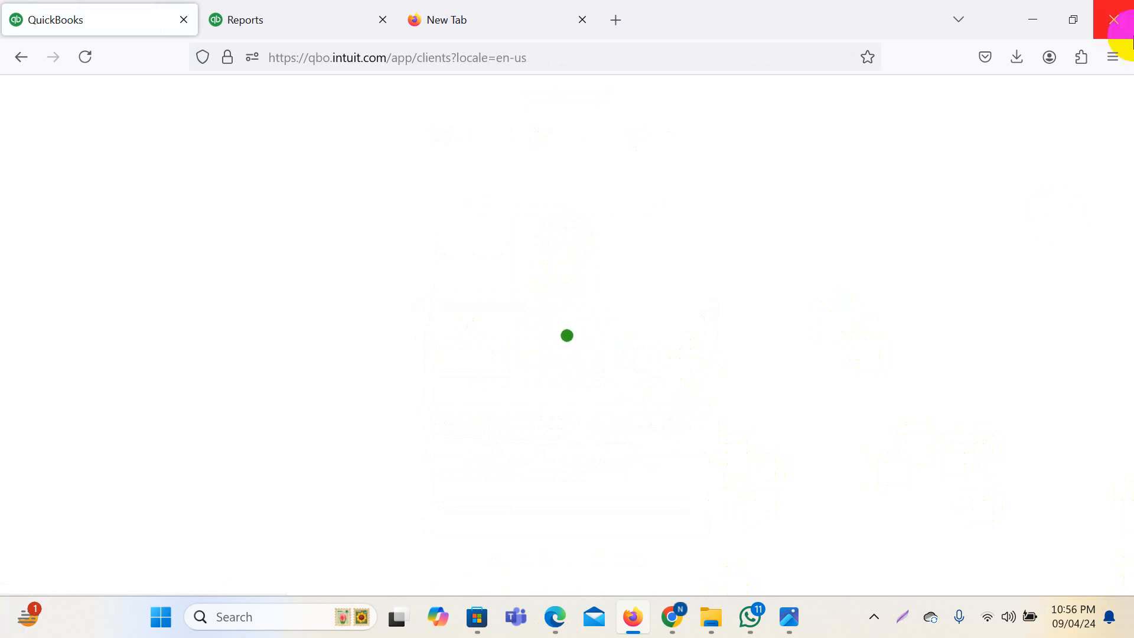
{"action": "left_click", "coordinate": [876, 618]}
{"action": "left_click", "coordinate": [877, 618]}
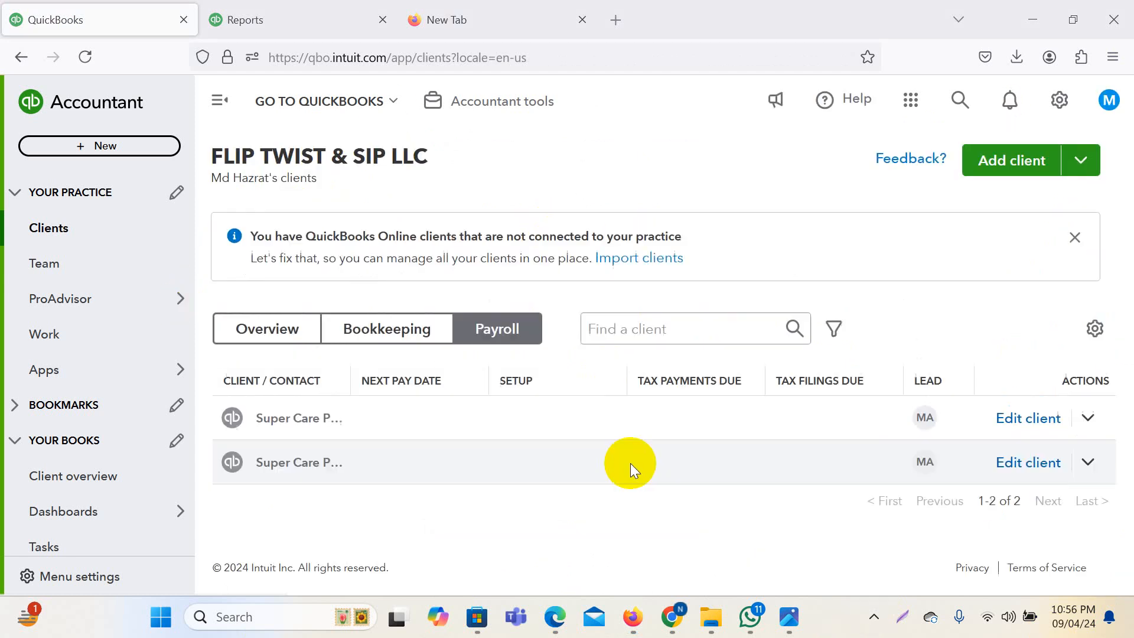
{"action": "mouse_move", "coordinate": [640, 627]}
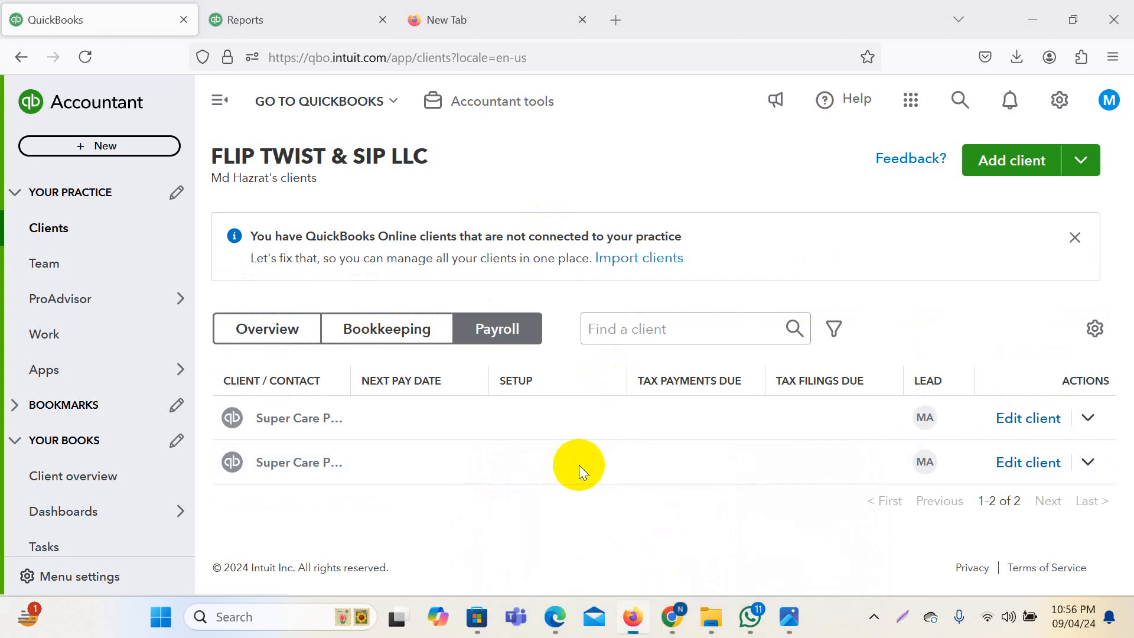
In Chrome's Facebook tab, search '700' and open the CTG-700 group page.
{"action": "mouse_move", "coordinate": [674, 616]}
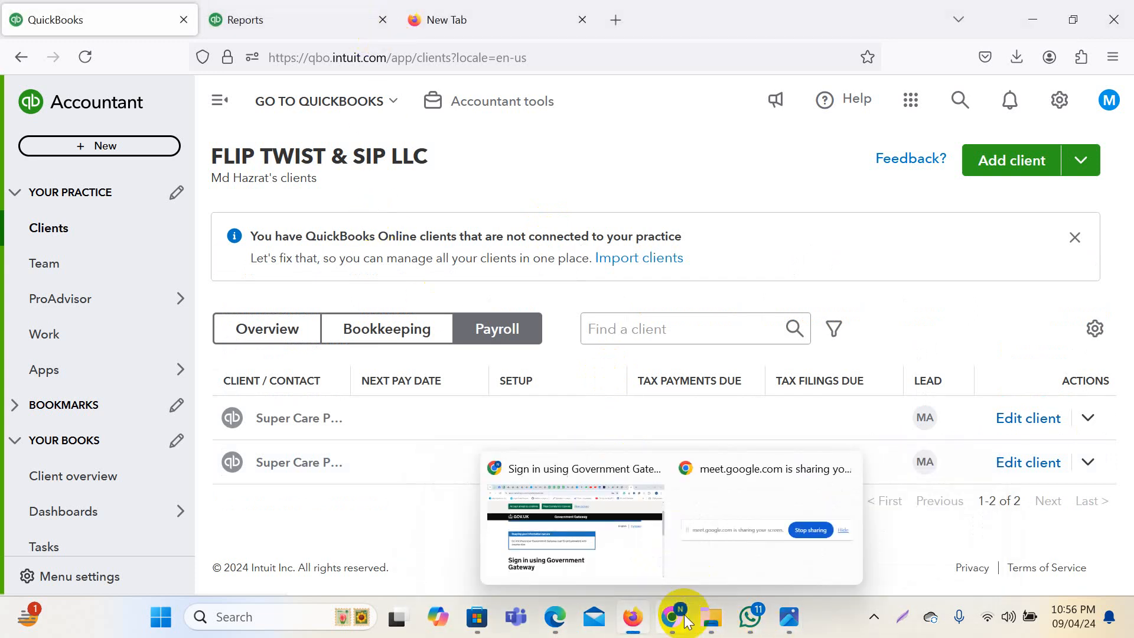
{"action": "left_click", "coordinate": [537, 529]}
{"action": "left_click", "coordinate": [86, 17]}
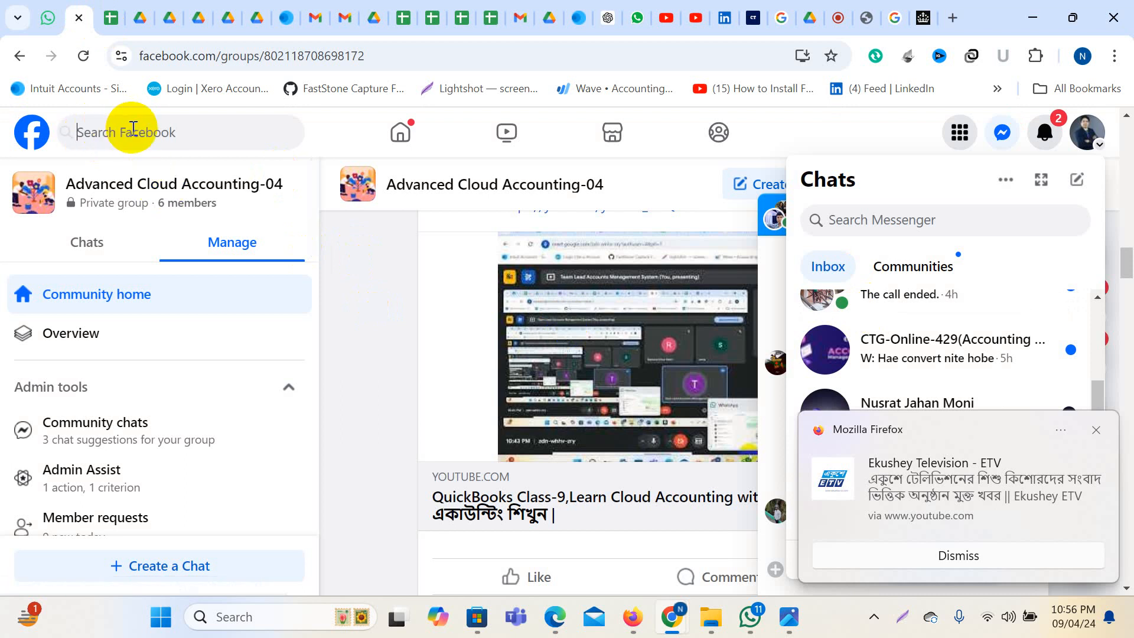
{"action": "left_click", "coordinate": [132, 130]}
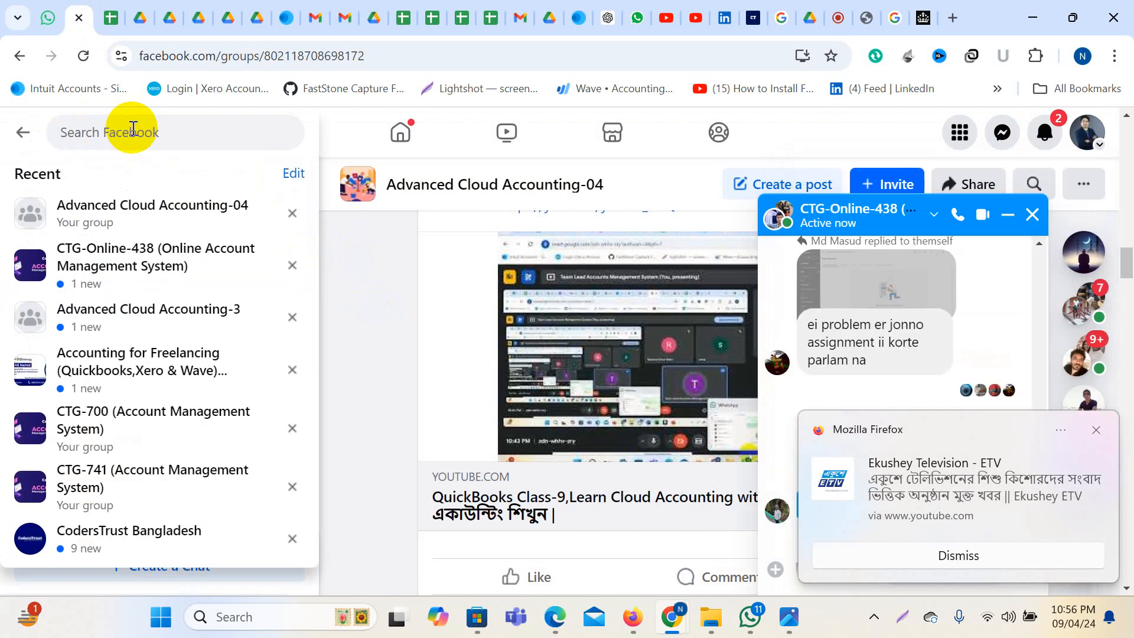
{"action": "type", "text": "6"}
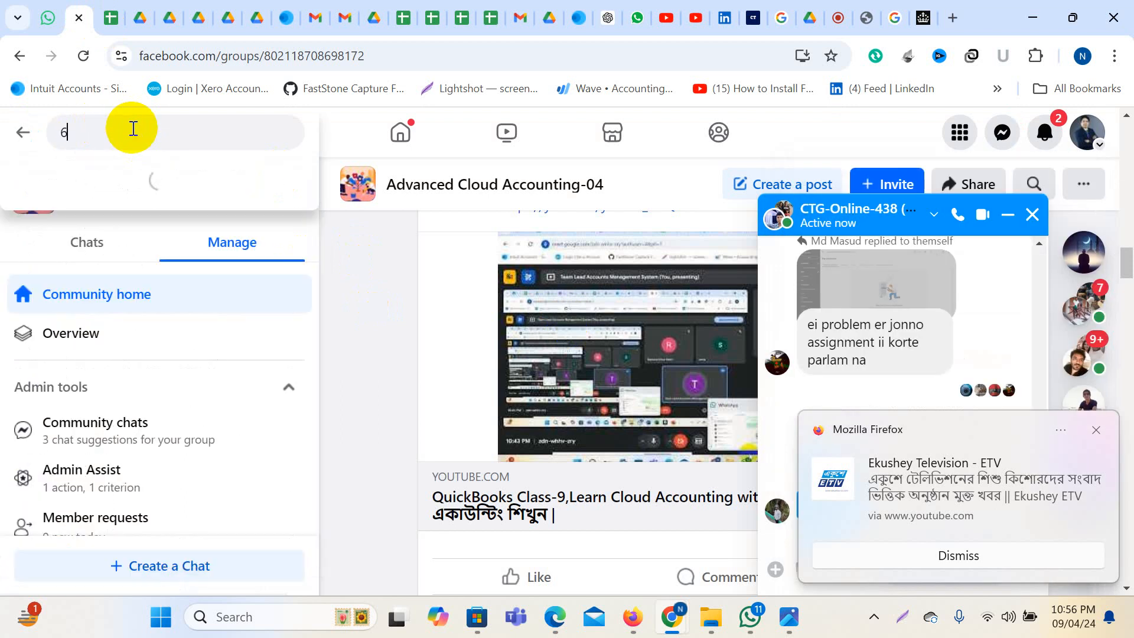
{"action": "key", "text": "BackSpace"}
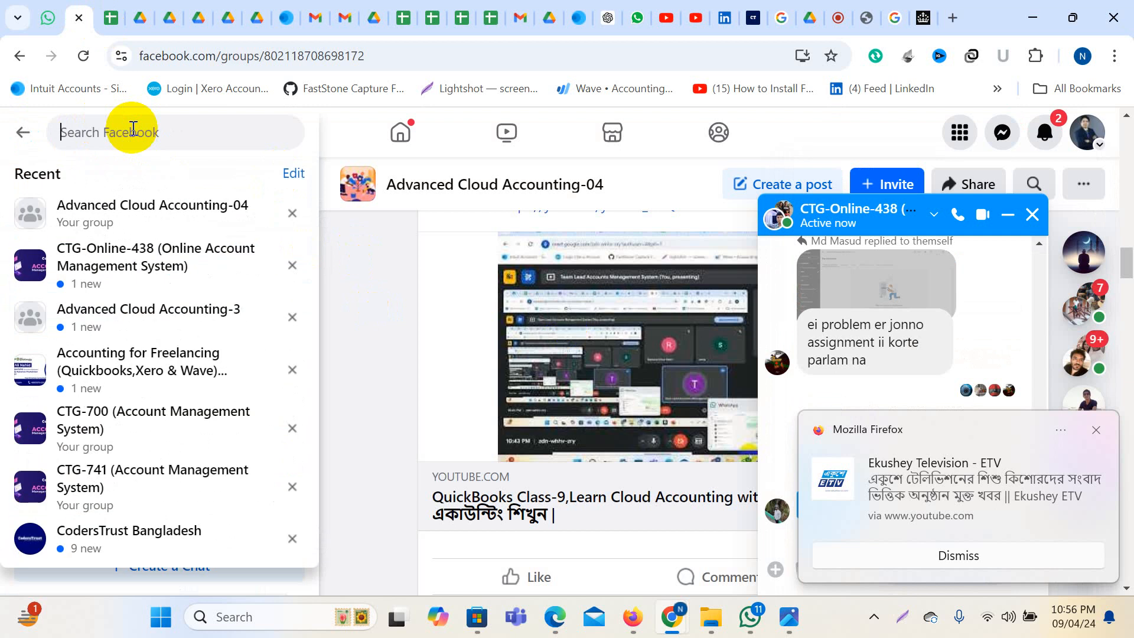
{"action": "type", "text": "7"}
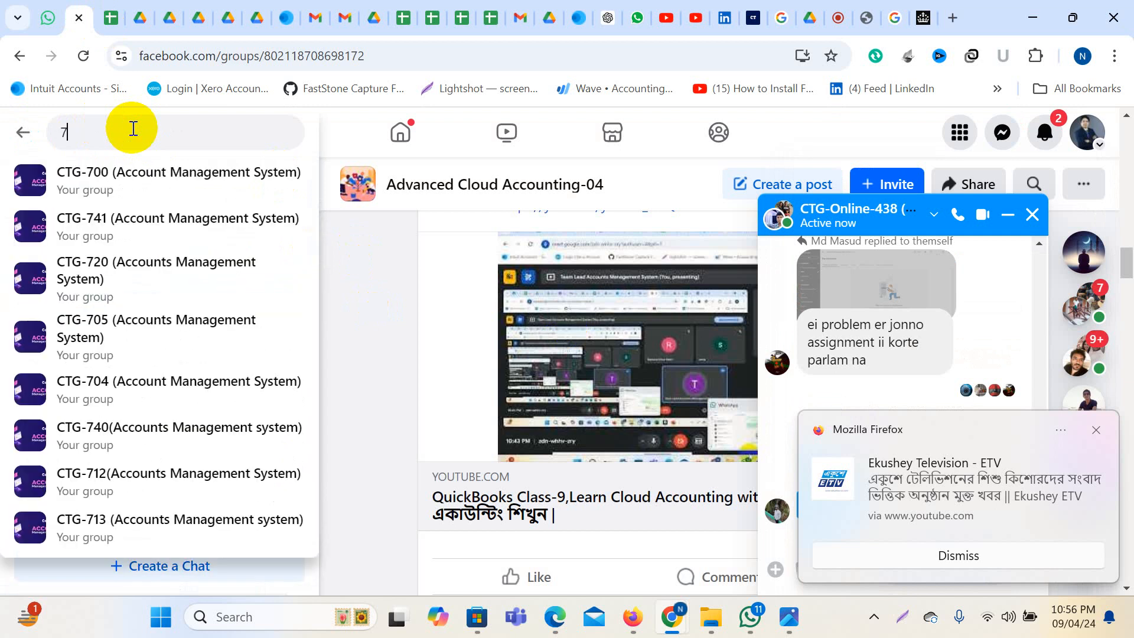
{"action": "type", "text": "00"}
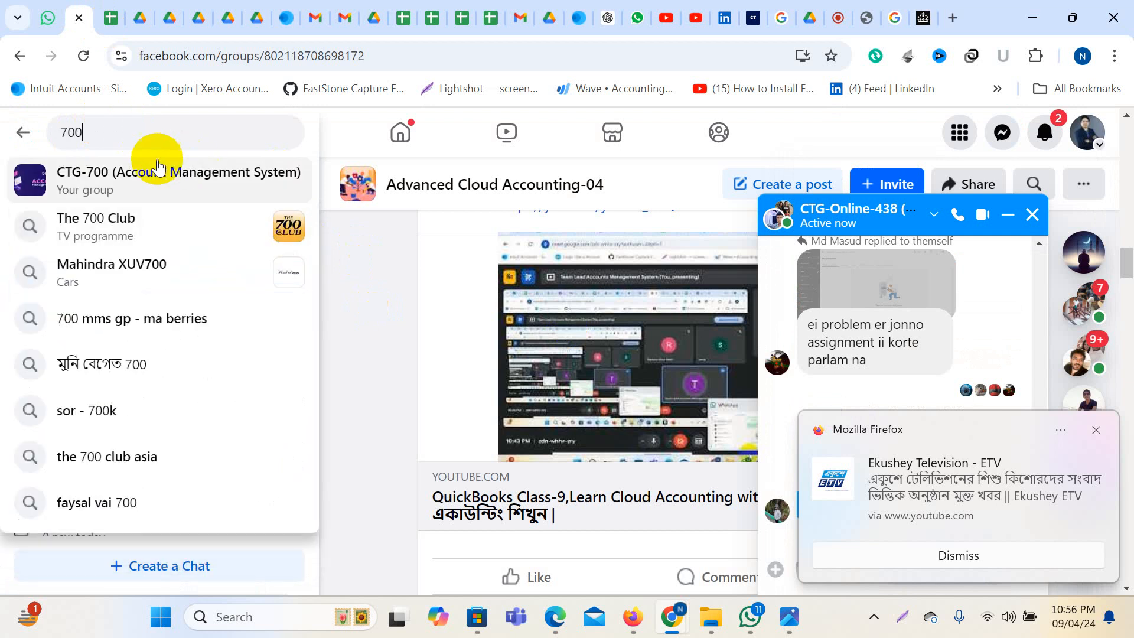
{"action": "key", "text": "Escape"}
{"action": "left_click", "coordinate": [102, 172]}
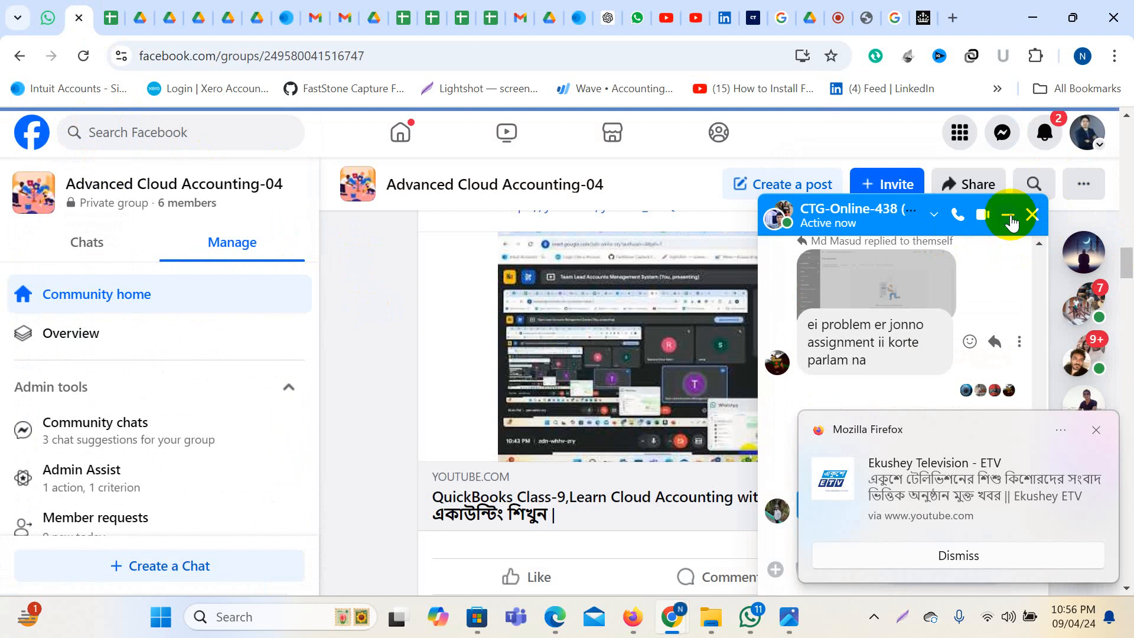
Scroll the group feed to the 6 June links post and open the USA Accountant Link.
{"action": "left_click", "coordinate": [1008, 215]}
{"action": "left_click", "coordinate": [1096, 430]}
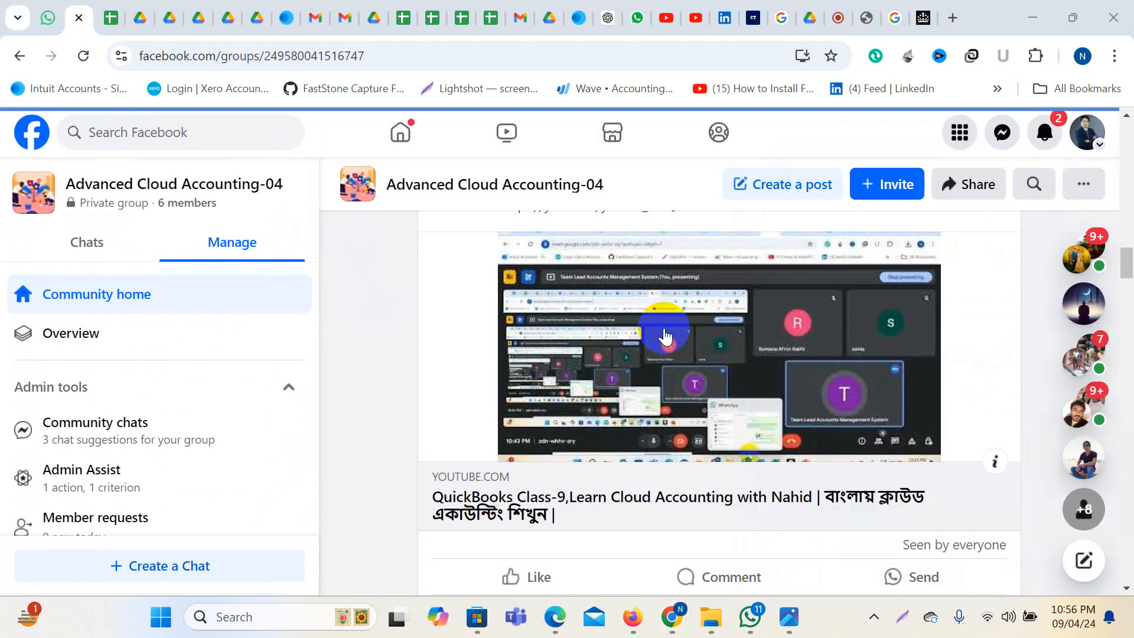
{"action": "scroll", "coordinate": [731, 344], "scroll_direction": "down", "scroll_amount": 13}
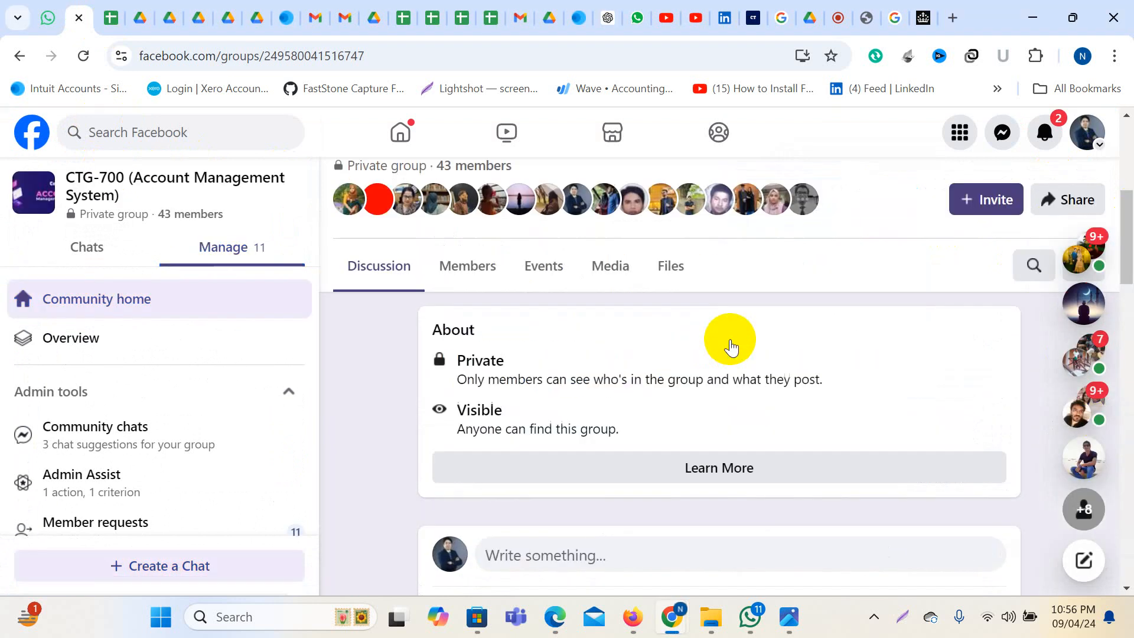
{"action": "scroll", "coordinate": [732, 345], "scroll_direction": "down", "scroll_amount": 12}
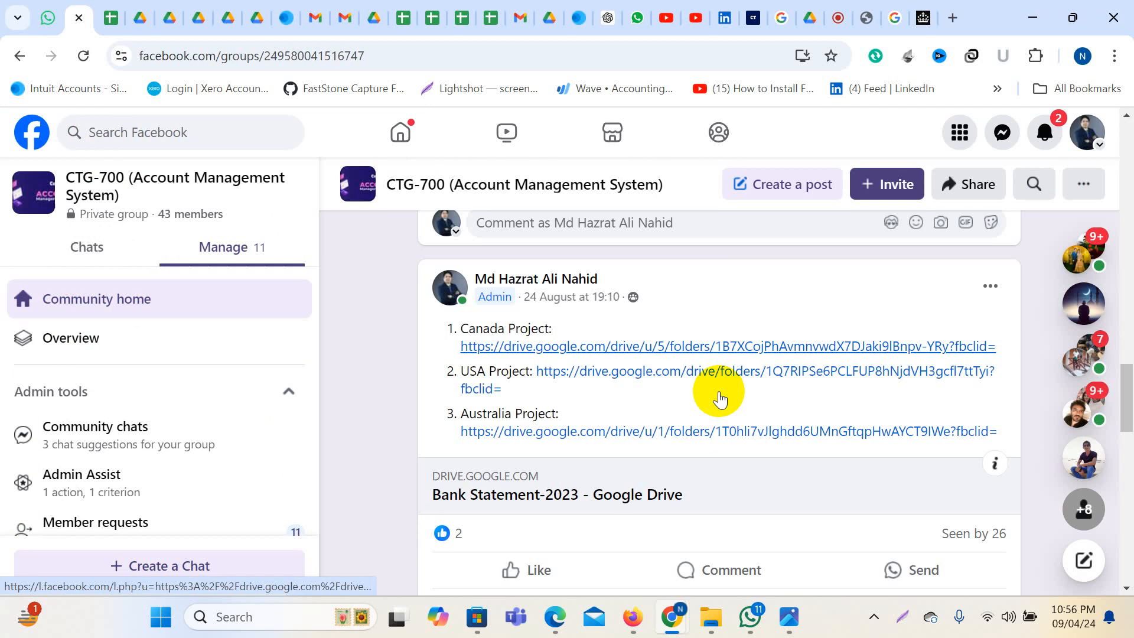
{"action": "scroll", "coordinate": [719, 394], "scroll_direction": "up", "scroll_amount": 2}
{"action": "scroll", "coordinate": [722, 392], "scroll_direction": "down", "scroll_amount": 10}
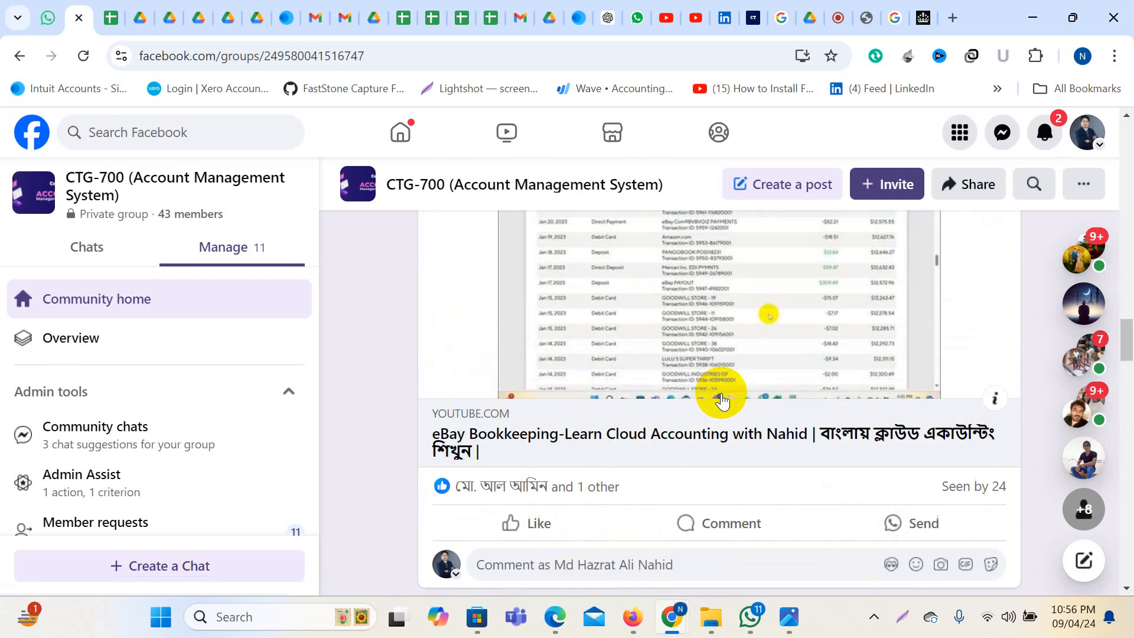
{"action": "scroll", "coordinate": [721, 399], "scroll_direction": "down", "scroll_amount": 10}
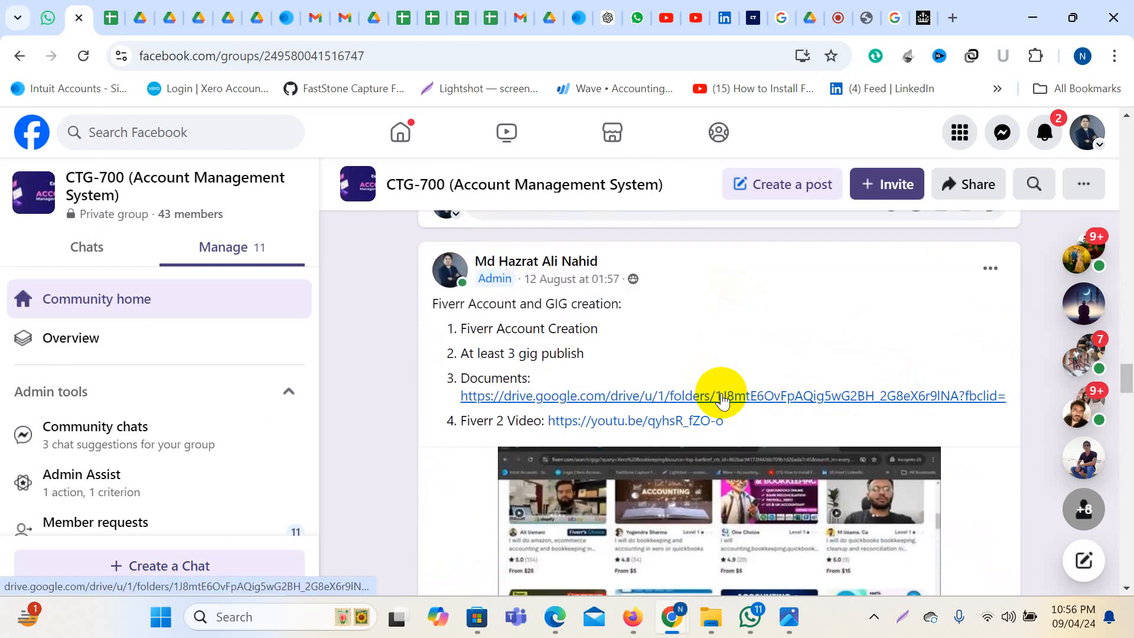
{"action": "scroll", "coordinate": [723, 400], "scroll_direction": "down", "scroll_amount": 10}
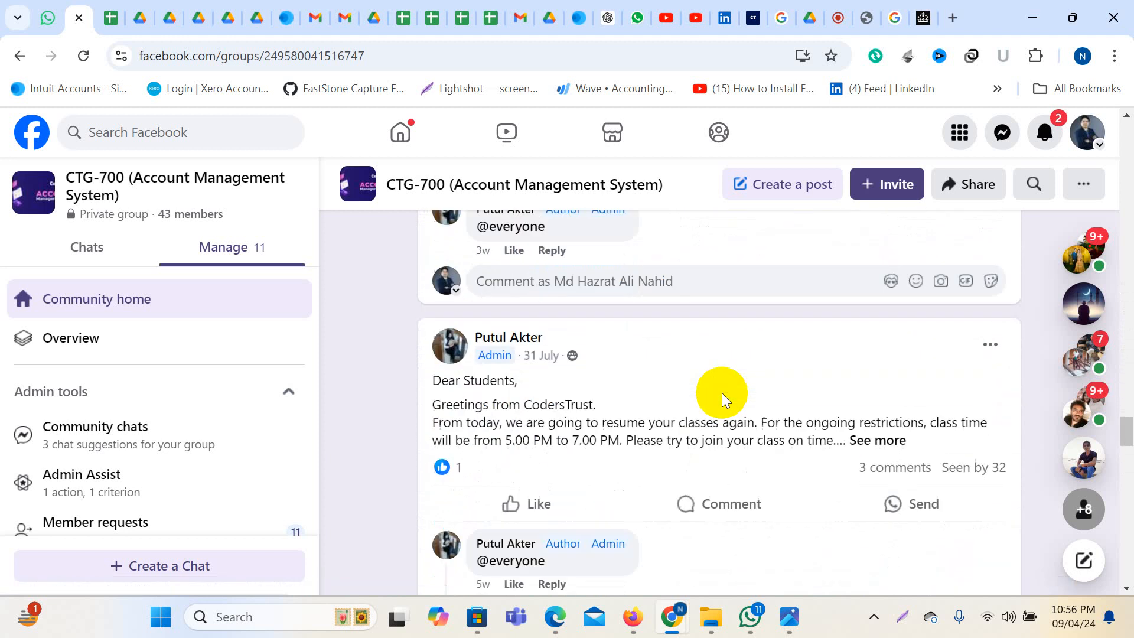
{"action": "scroll", "coordinate": [722, 400], "scroll_direction": "down", "scroll_amount": 5}
{"action": "scroll", "coordinate": [524, 497], "scroll_direction": "down", "scroll_amount": 5}
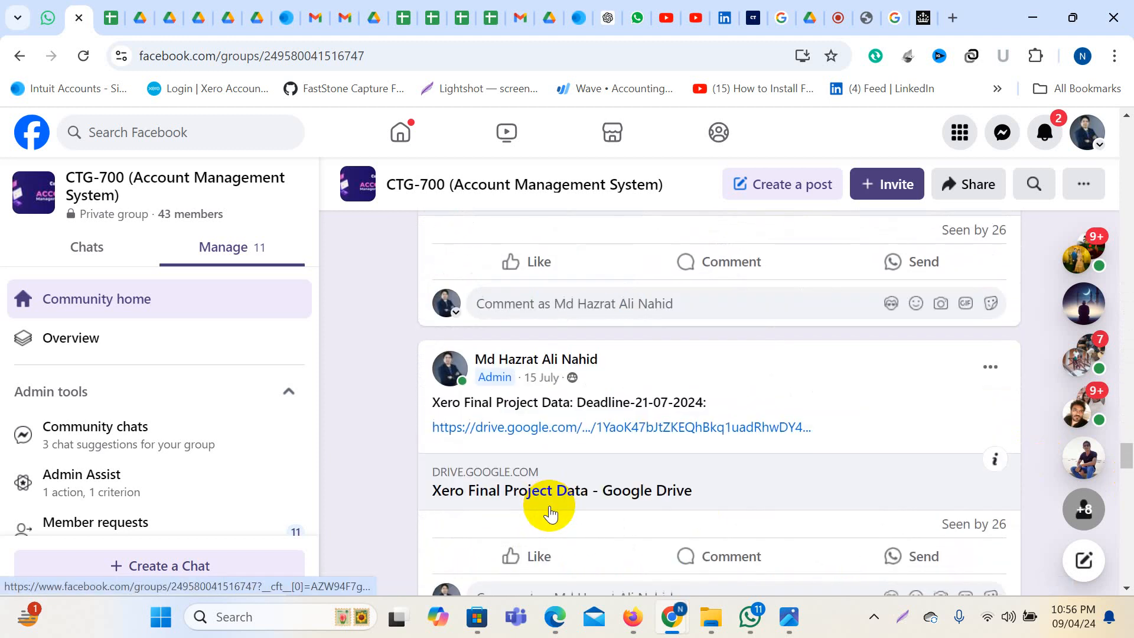
{"action": "scroll", "coordinate": [552, 492], "scroll_direction": "down", "scroll_amount": 10}
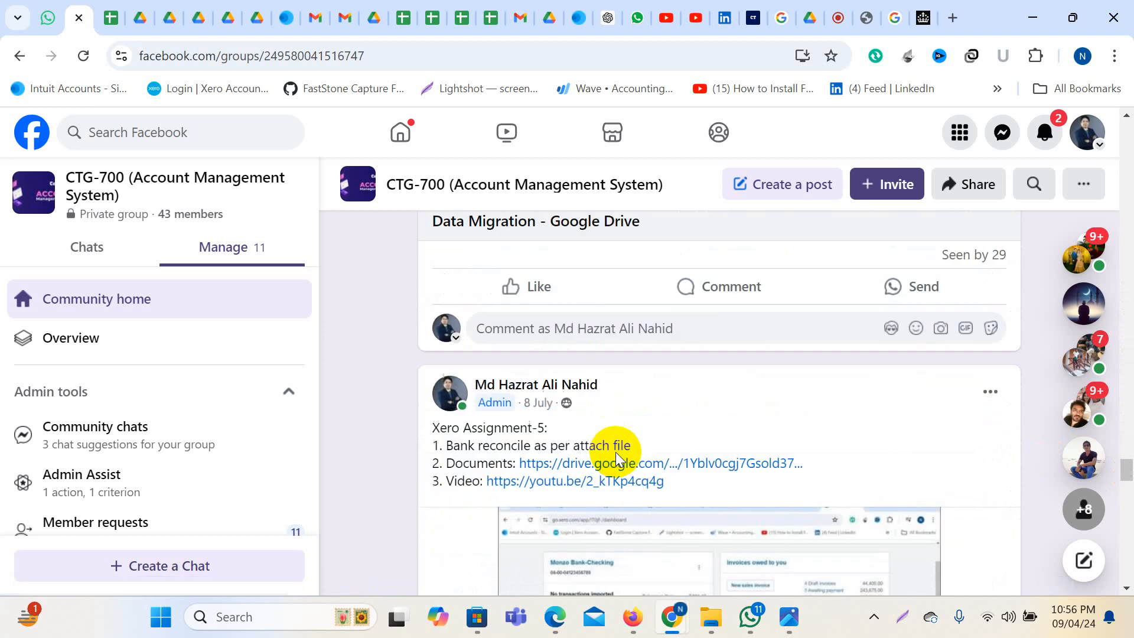
{"action": "scroll", "coordinate": [616, 452], "scroll_direction": "down", "scroll_amount": 10}
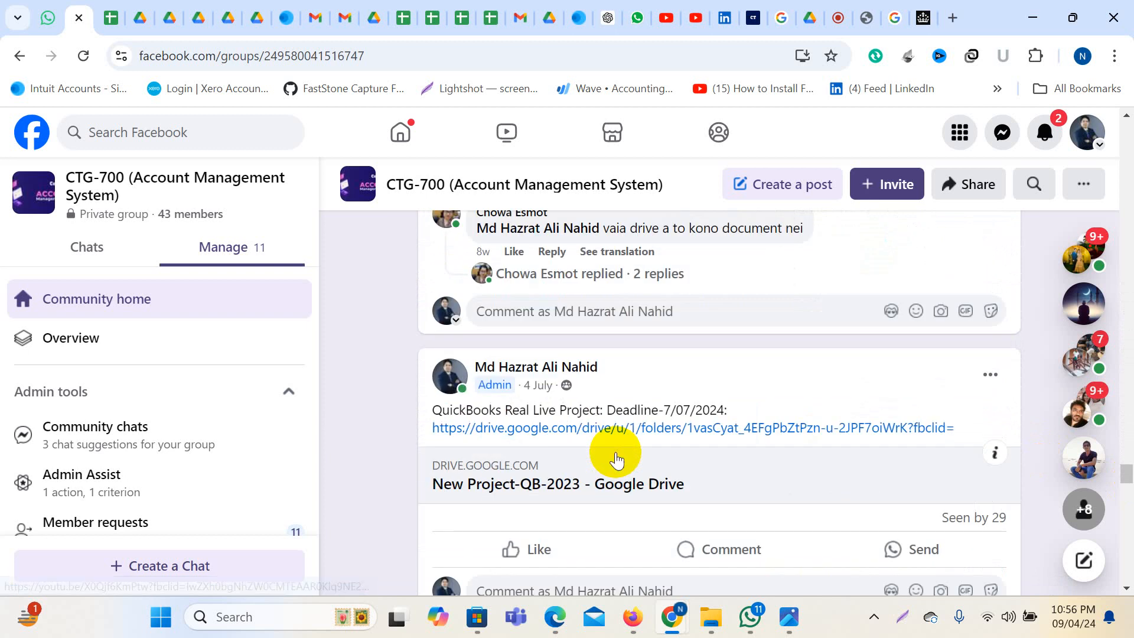
{"action": "scroll", "coordinate": [616, 452], "scroll_direction": "down", "scroll_amount": 10}
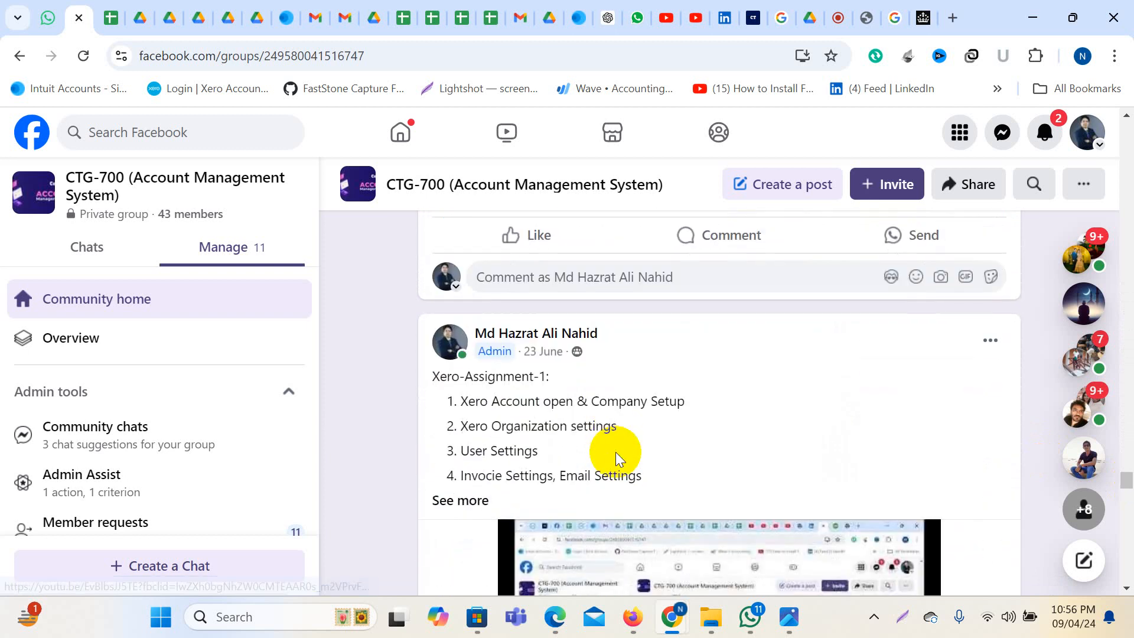
{"action": "scroll", "coordinate": [616, 457], "scroll_direction": "down", "scroll_amount": 6}
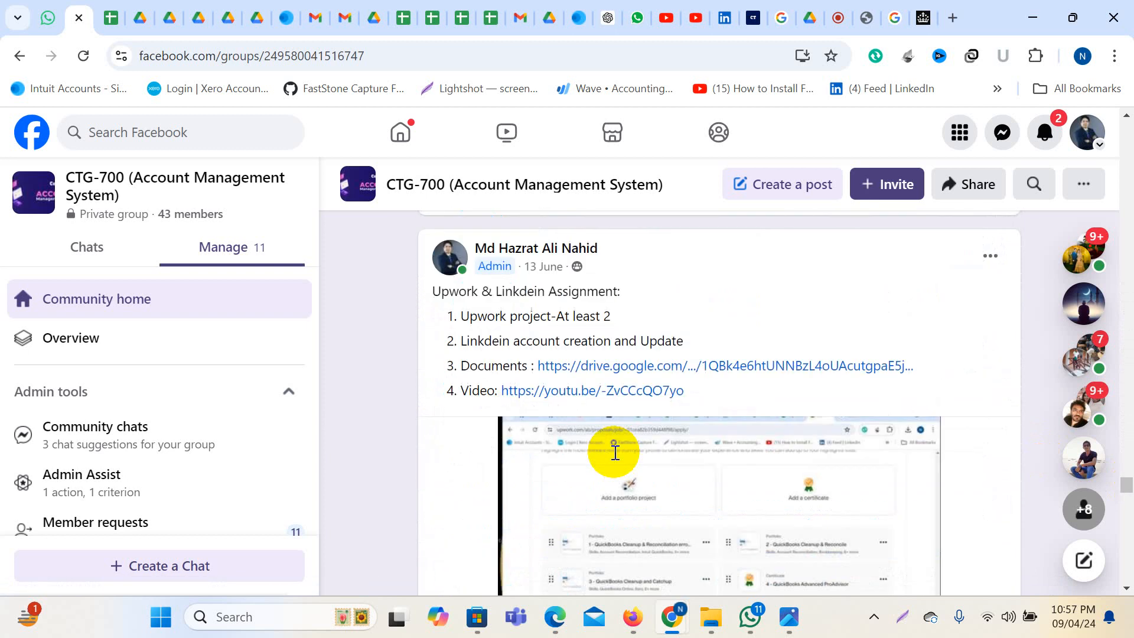
{"action": "scroll", "coordinate": [615, 459], "scroll_direction": "down", "scroll_amount": 8}
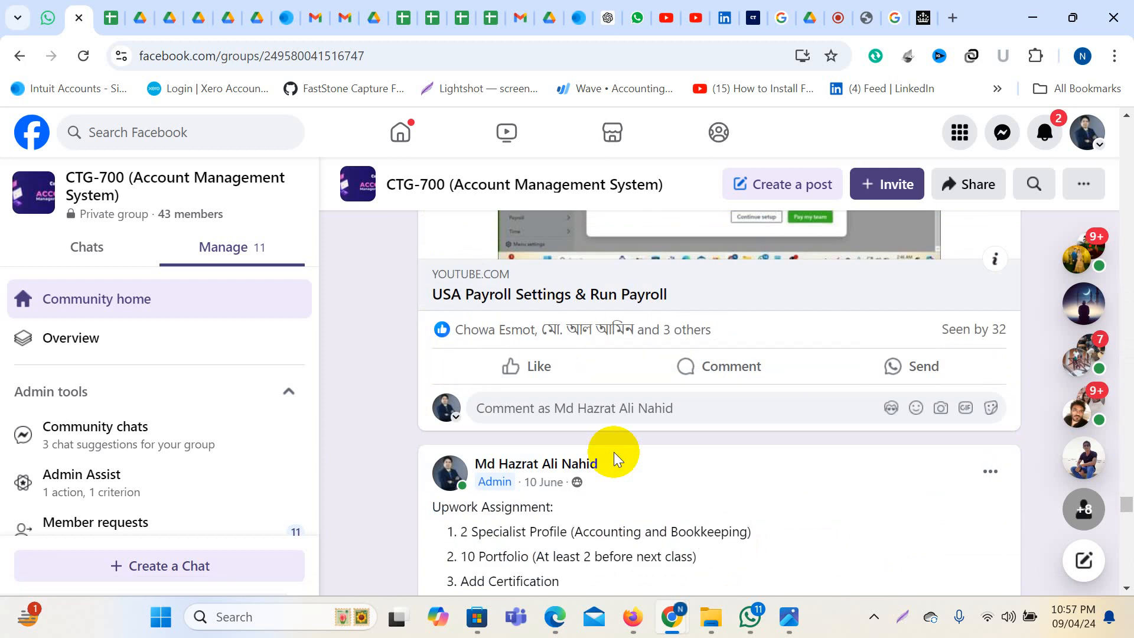
{"action": "scroll", "coordinate": [646, 455], "scroll_direction": "down", "scroll_amount": 5}
{"action": "scroll", "coordinate": [620, 451], "scroll_direction": "down", "scroll_amount": 8}
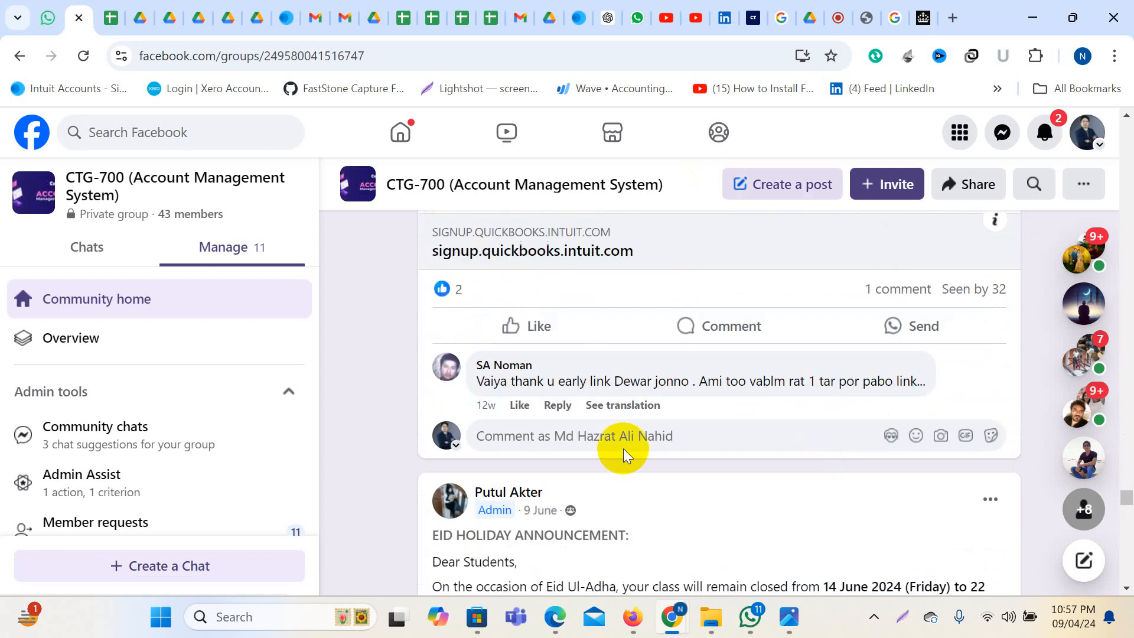
{"action": "scroll", "coordinate": [672, 417], "scroll_direction": "down", "scroll_amount": 10}
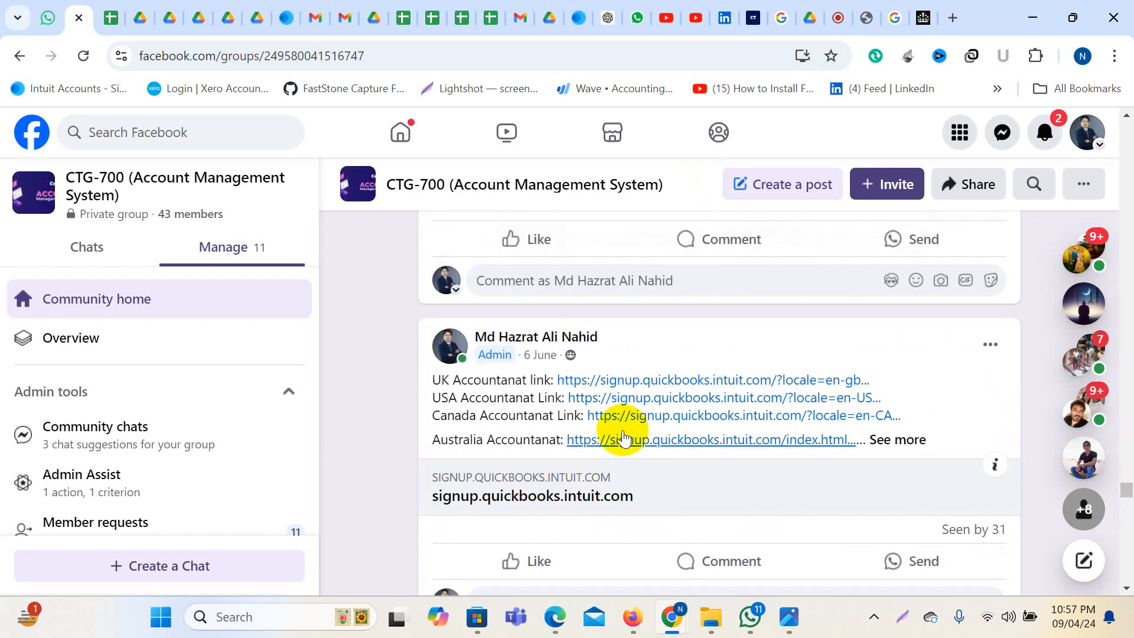
{"action": "left_click", "coordinate": [641, 401]}
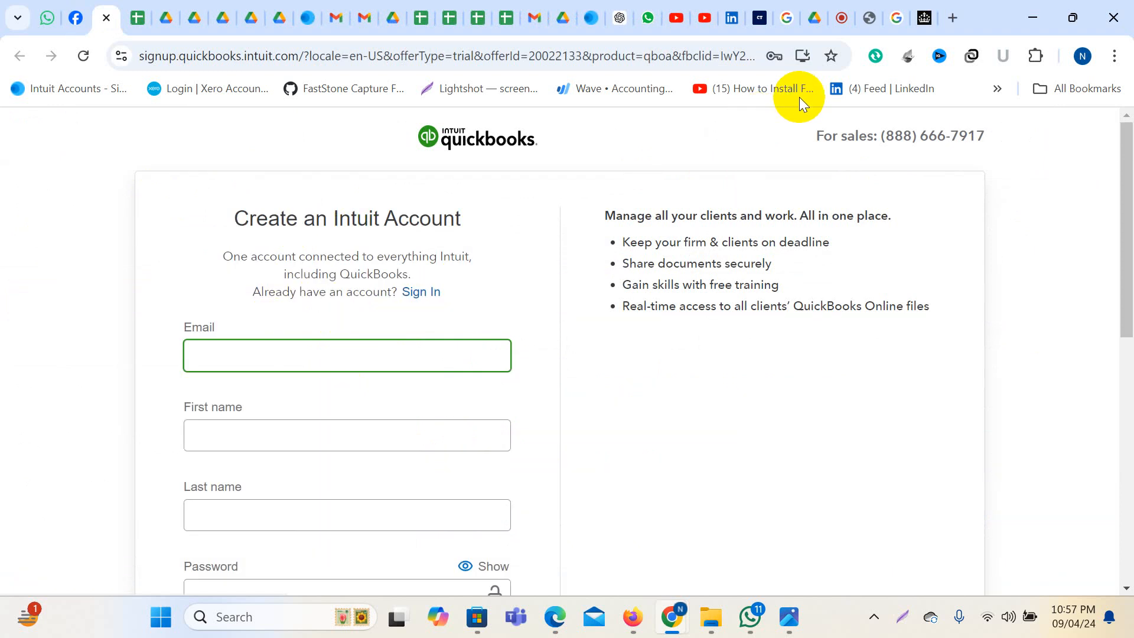
In a new tab, search 'intuit for education' and open its Create an Intuit Account form.
{"action": "left_click", "coordinate": [955, 13]}
{"action": "type", "text": "r"}
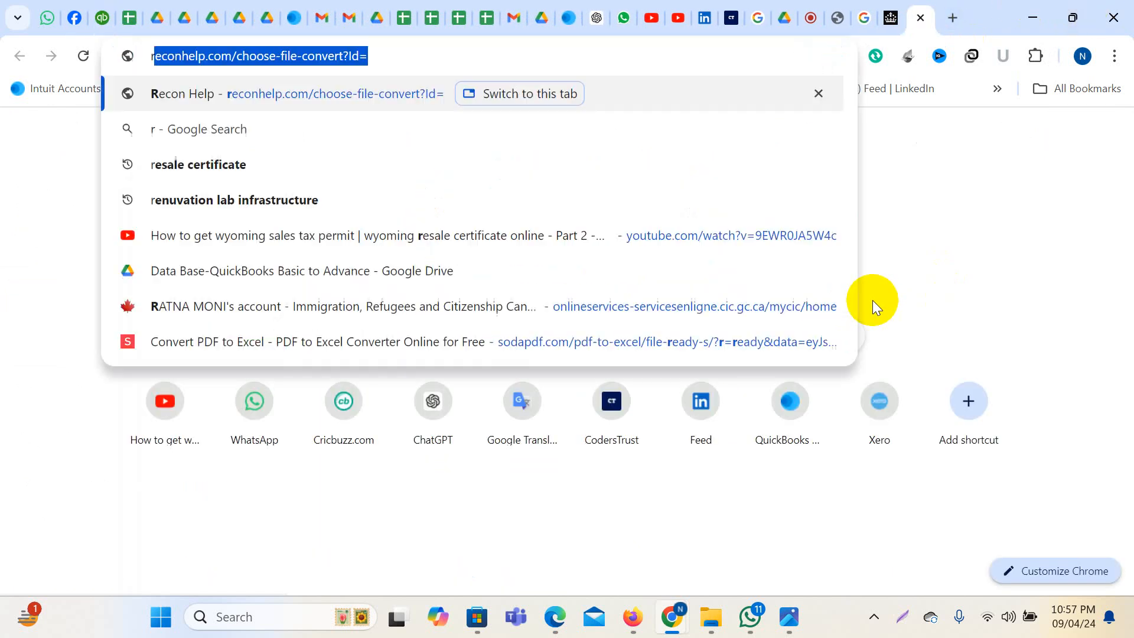
{"action": "type", "text": "e"}
{"action": "key", "text": "BackSpace"}
{"action": "key", "text": "BackSpace"}
{"action": "key", "text": "BackSpace"}
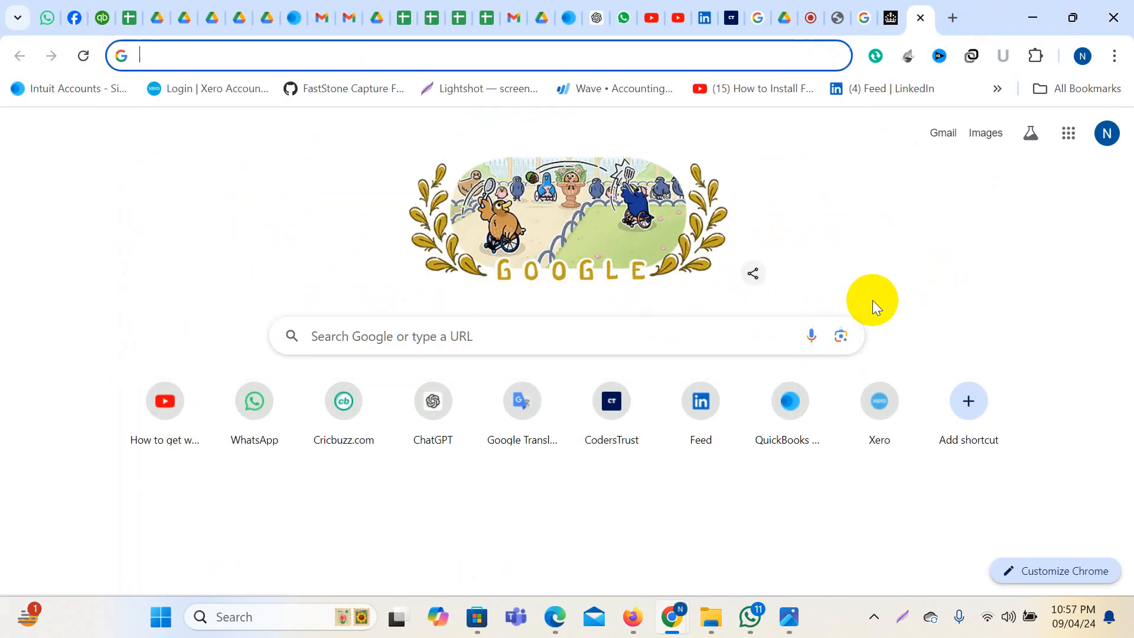
{"action": "type", "text": "in"}
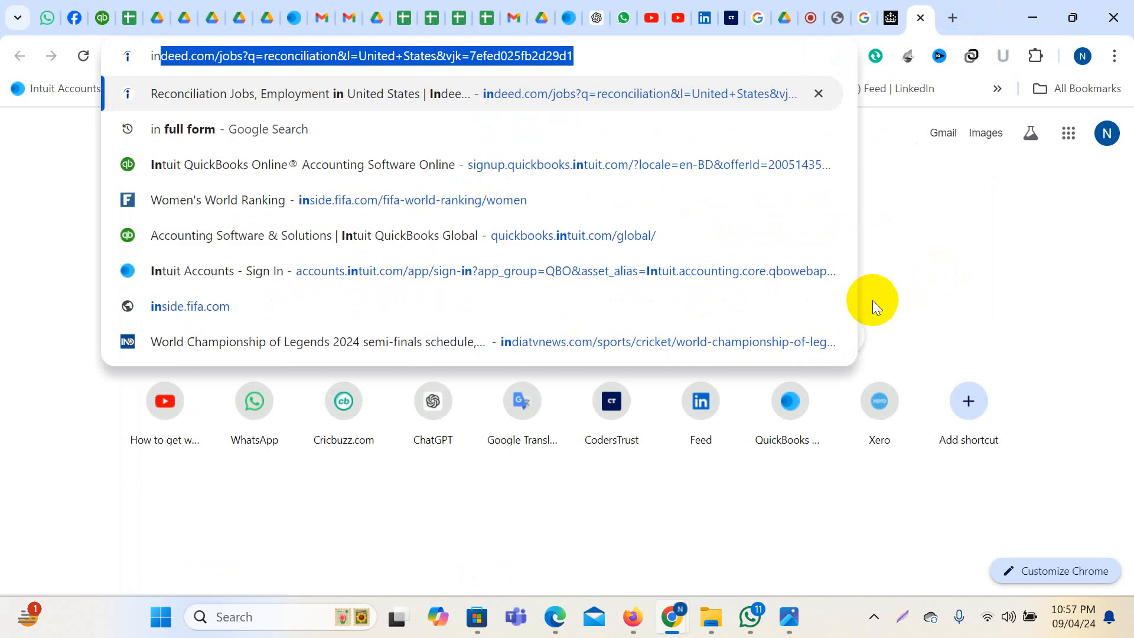
{"action": "type", "text": "tui"}
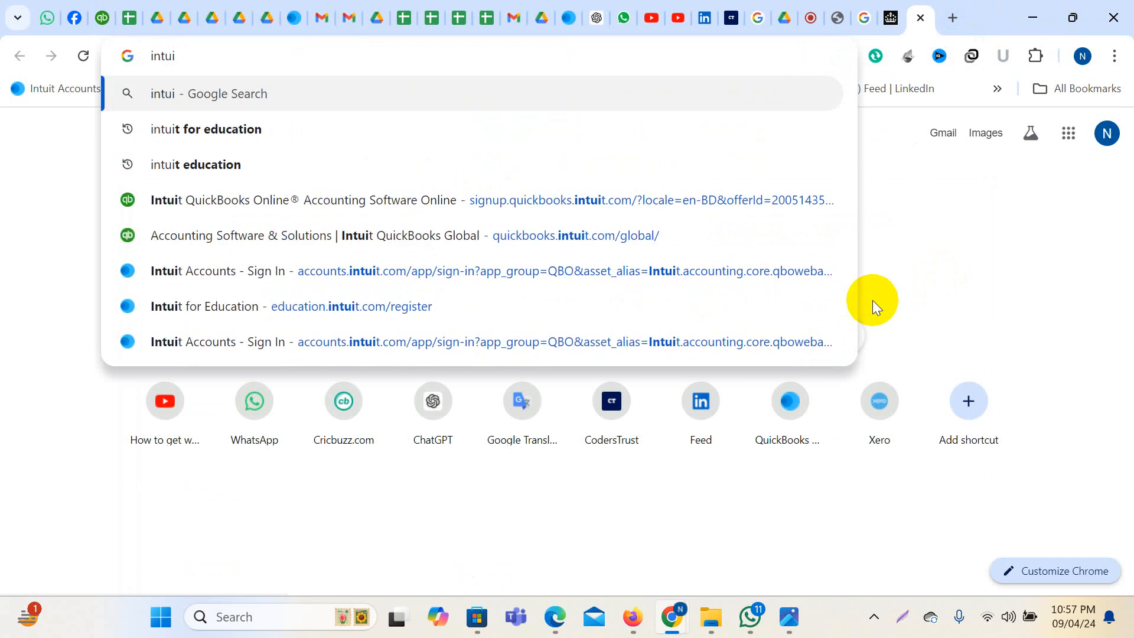
{"action": "left_click", "coordinate": [223, 129]}
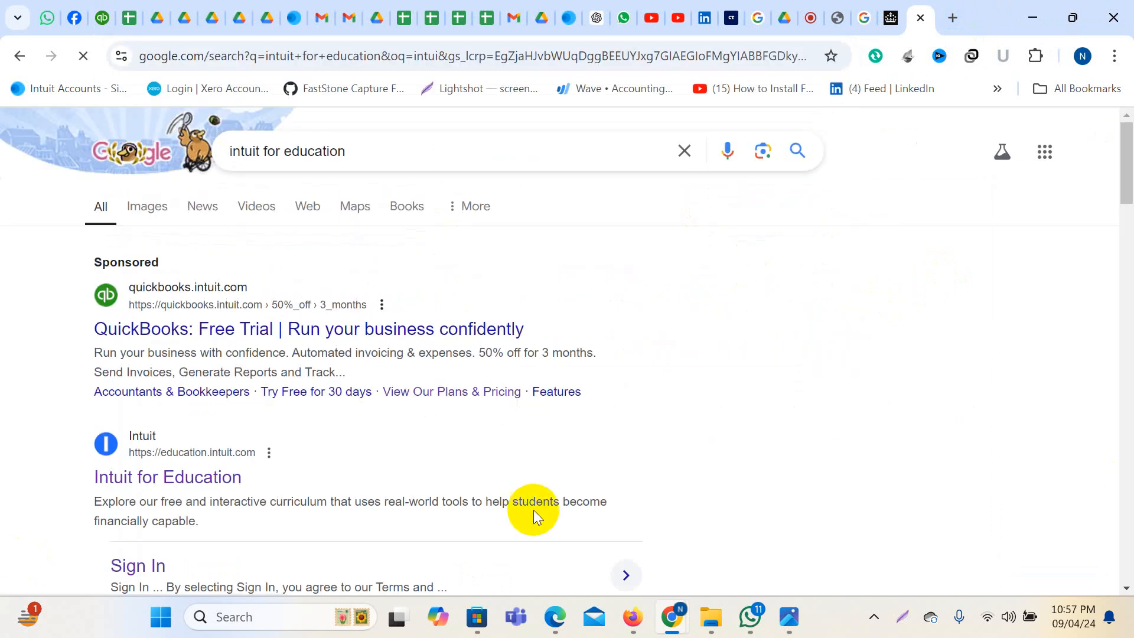
{"action": "scroll", "coordinate": [261, 466], "scroll_direction": "down", "scroll_amount": 1}
{"action": "scroll", "coordinate": [261, 465], "scroll_direction": "down", "scroll_amount": 3}
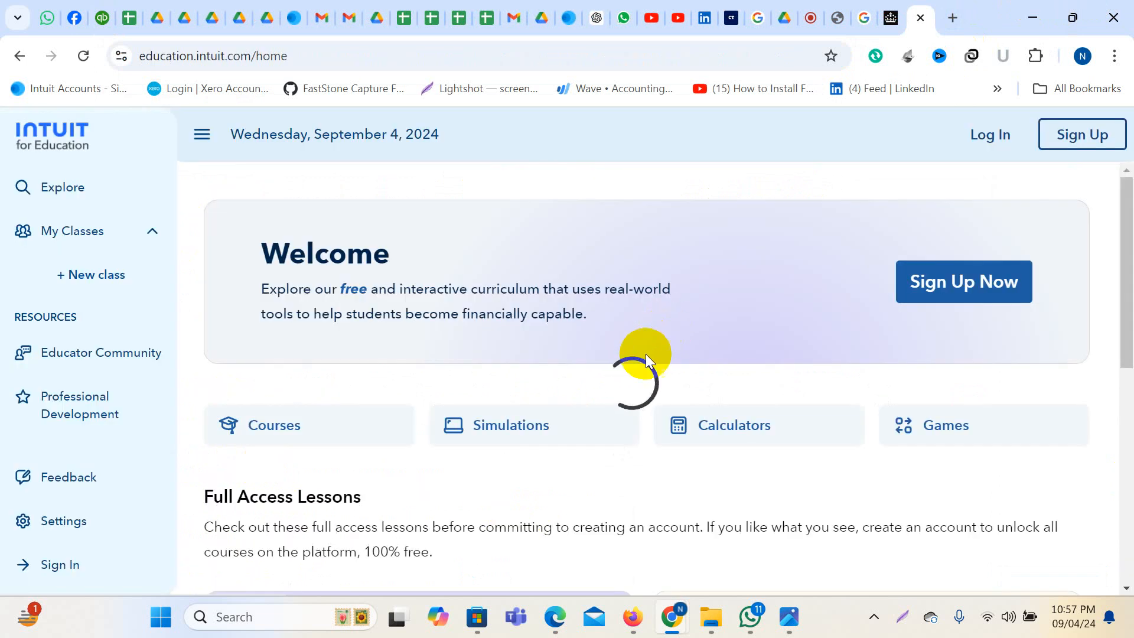
{"action": "scroll", "coordinate": [628, 353], "scroll_direction": "down", "scroll_amount": 3}
{"action": "scroll", "coordinate": [628, 353], "scroll_direction": "up", "scroll_amount": 3}
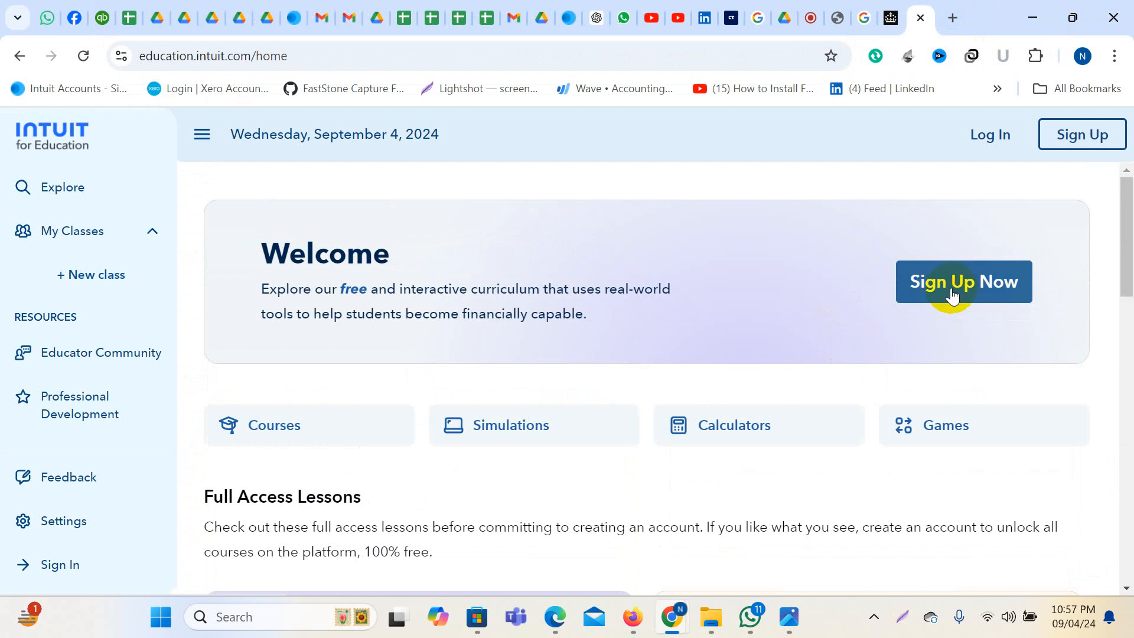
{"action": "left_click", "coordinate": [950, 287]}
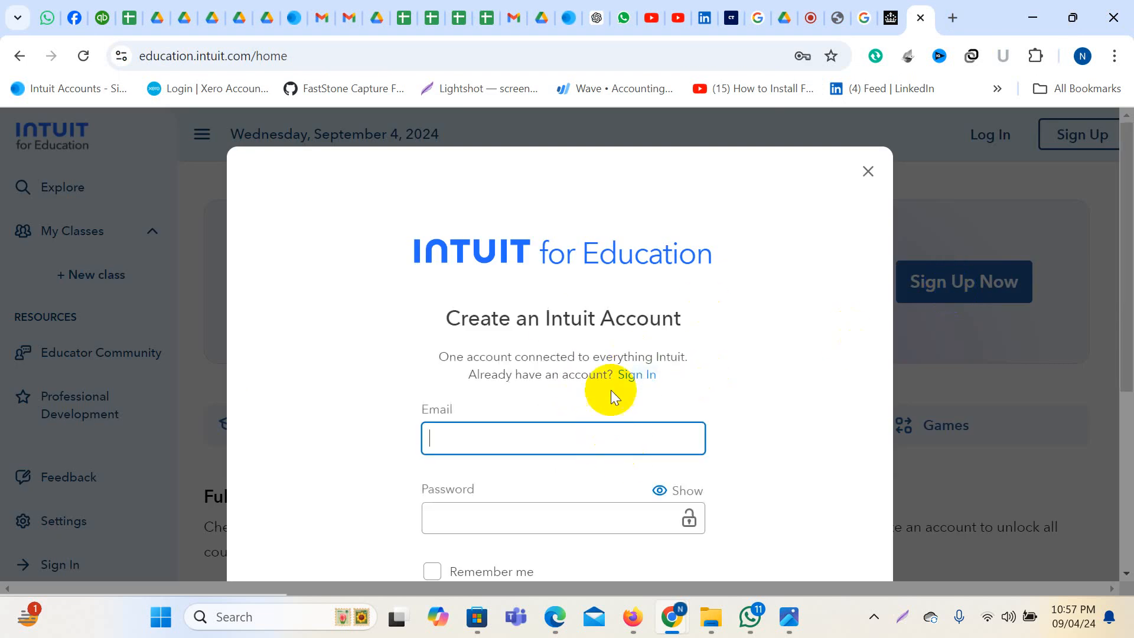
{"action": "scroll", "coordinate": [585, 407], "scroll_direction": "down", "scroll_amount": 3}
{"action": "scroll", "coordinate": [504, 354], "scroll_direction": "up", "scroll_amount": 3}
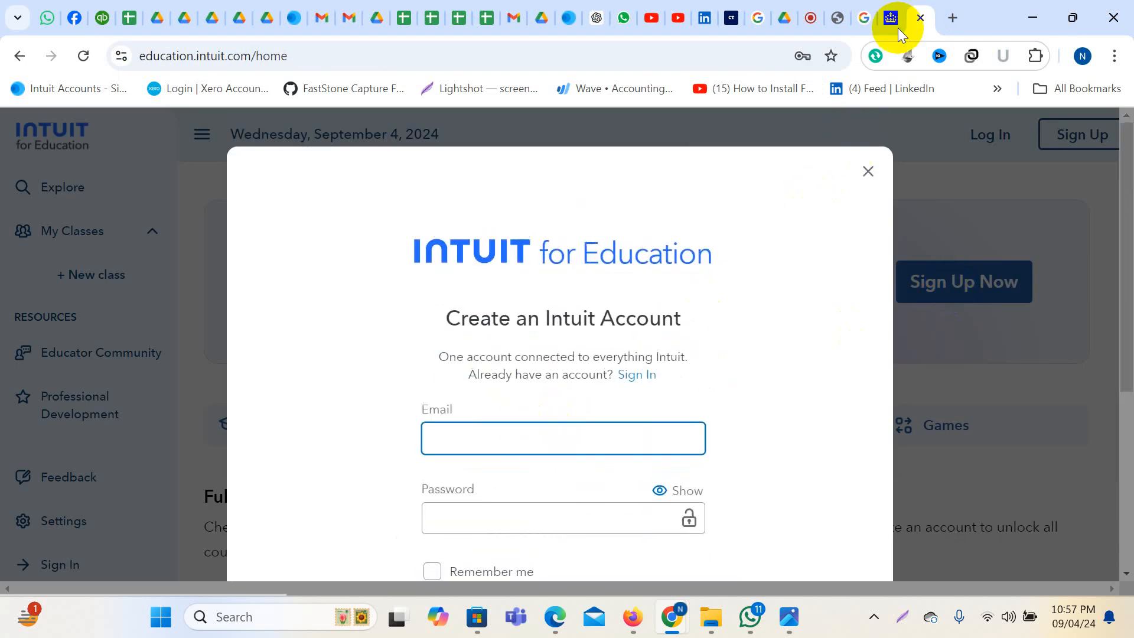
Copy the QuickBooks Accountant sign-up page's address from the address bar, then bring WhatsApp forward.
{"action": "left_click", "coordinate": [890, 17]}
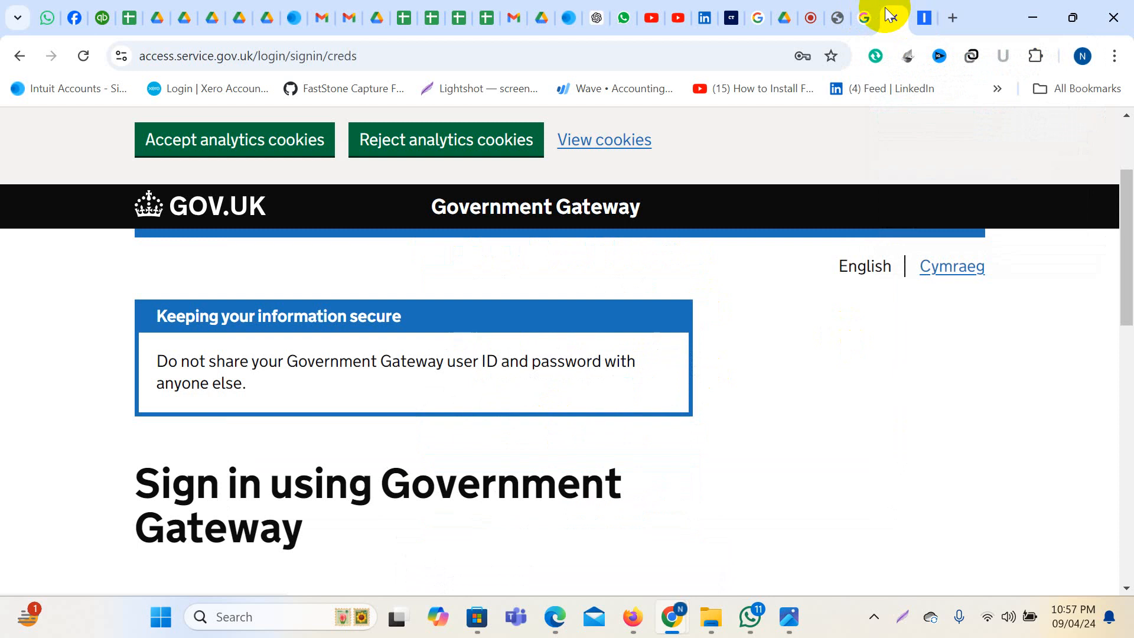
{"action": "left_click", "coordinate": [98, 16]}
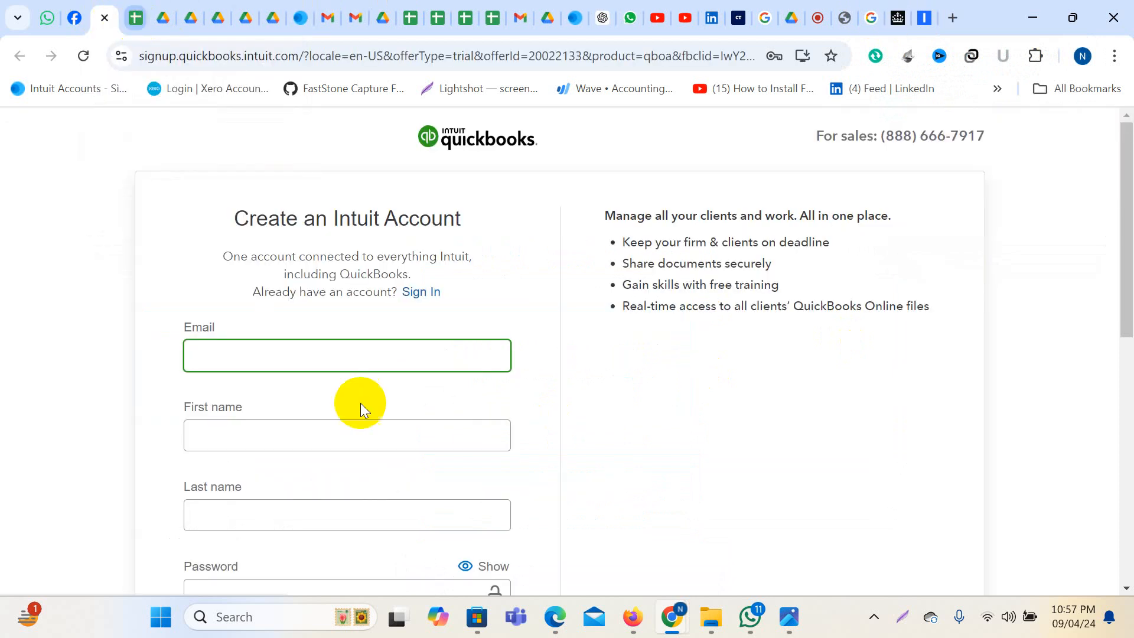
{"action": "scroll", "coordinate": [590, 431], "scroll_direction": "down", "scroll_amount": 3}
{"action": "scroll", "coordinate": [653, 433], "scroll_direction": "down", "scroll_amount": 5}
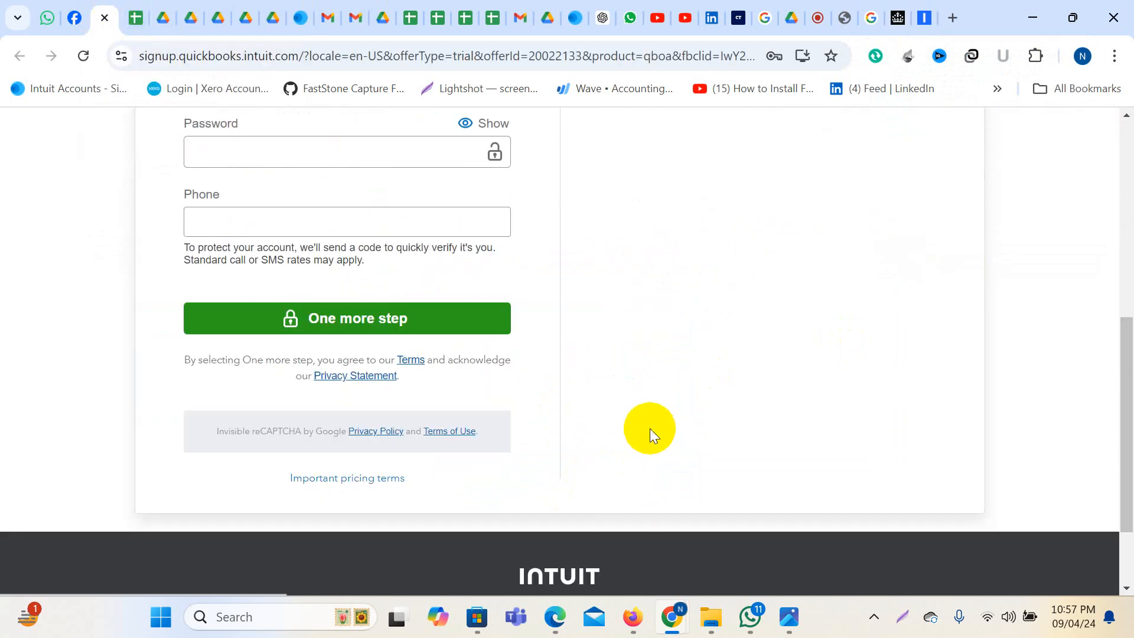
{"action": "scroll", "coordinate": [642, 428], "scroll_direction": "up", "scroll_amount": 6}
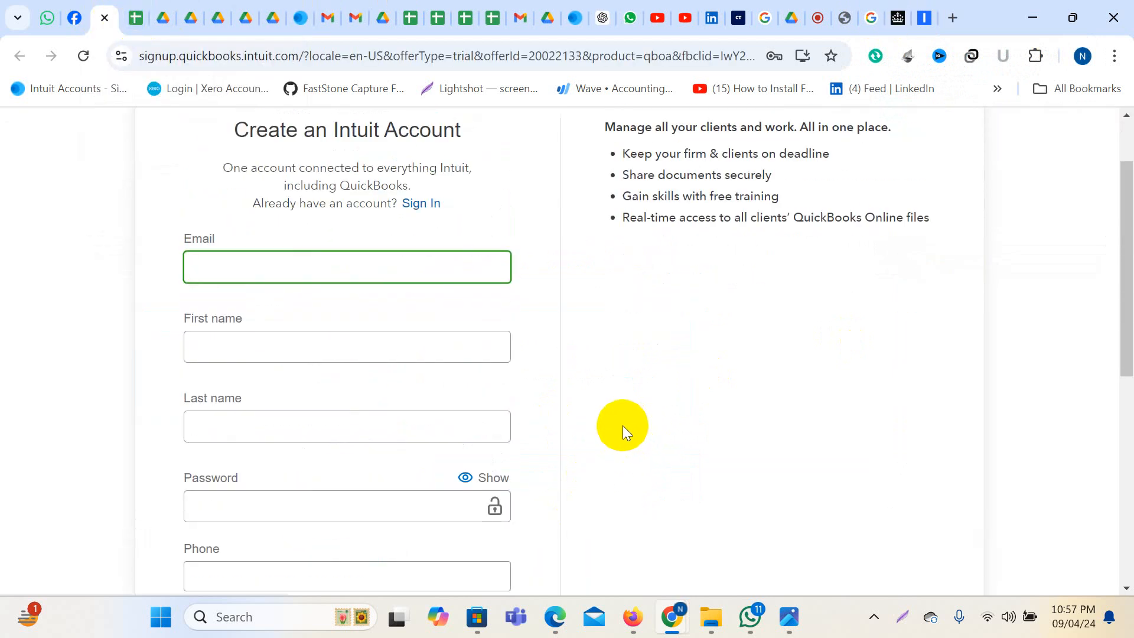
{"action": "left_click", "coordinate": [75, 16]}
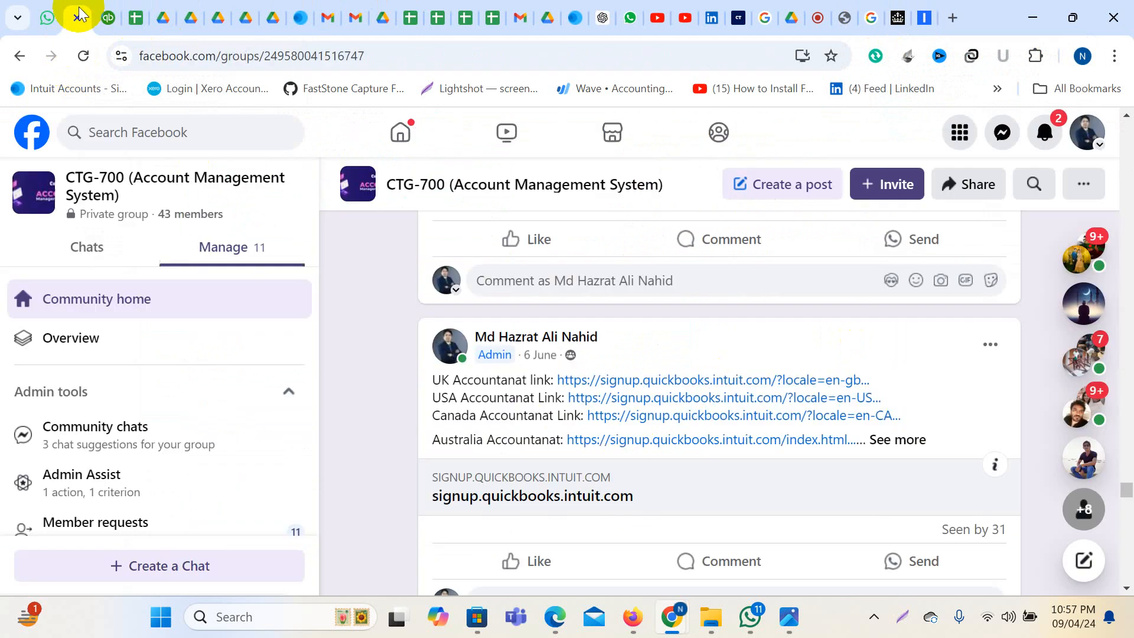
{"action": "left_click", "coordinate": [109, 17]}
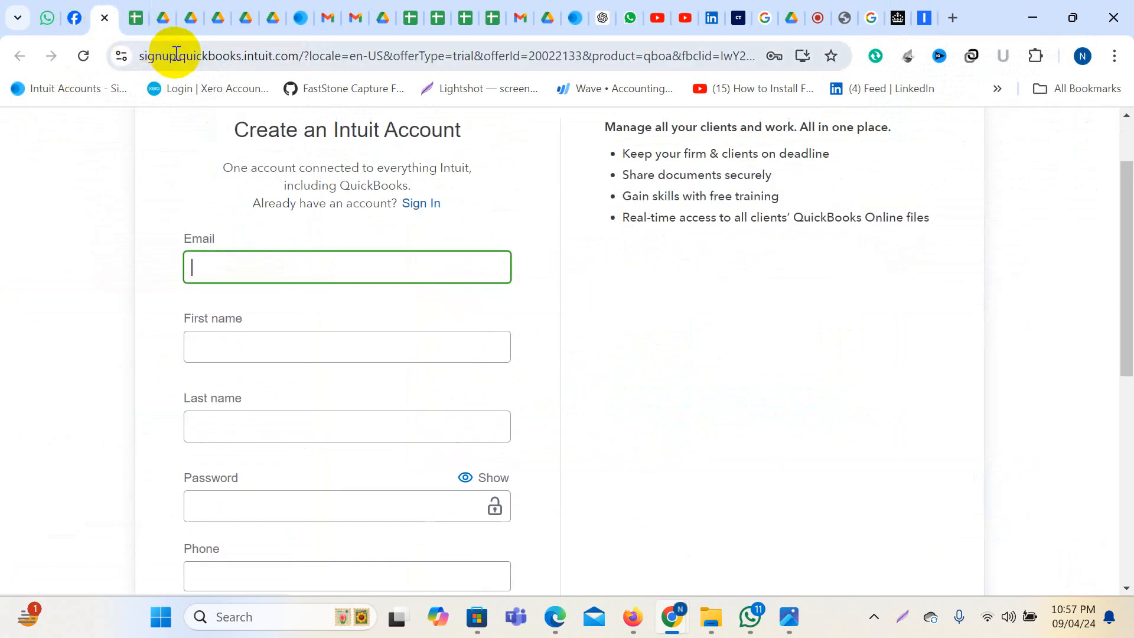
{"action": "right_click", "coordinate": [176, 54]}
{"action": "left_click", "coordinate": [256, 215]}
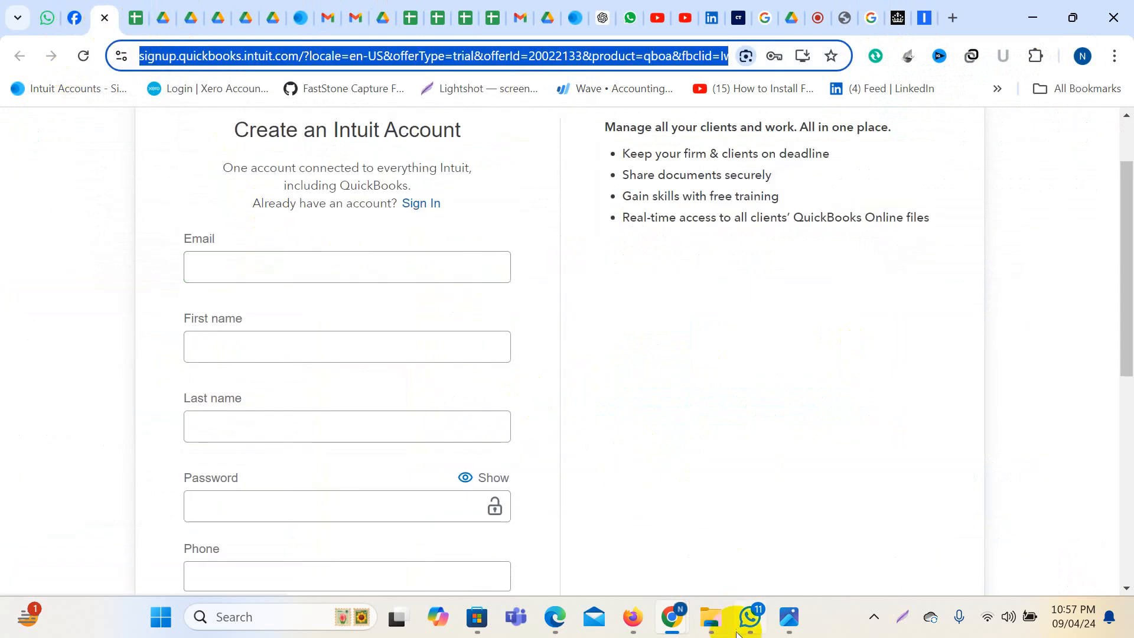
{"action": "left_click", "coordinate": [804, 523]}
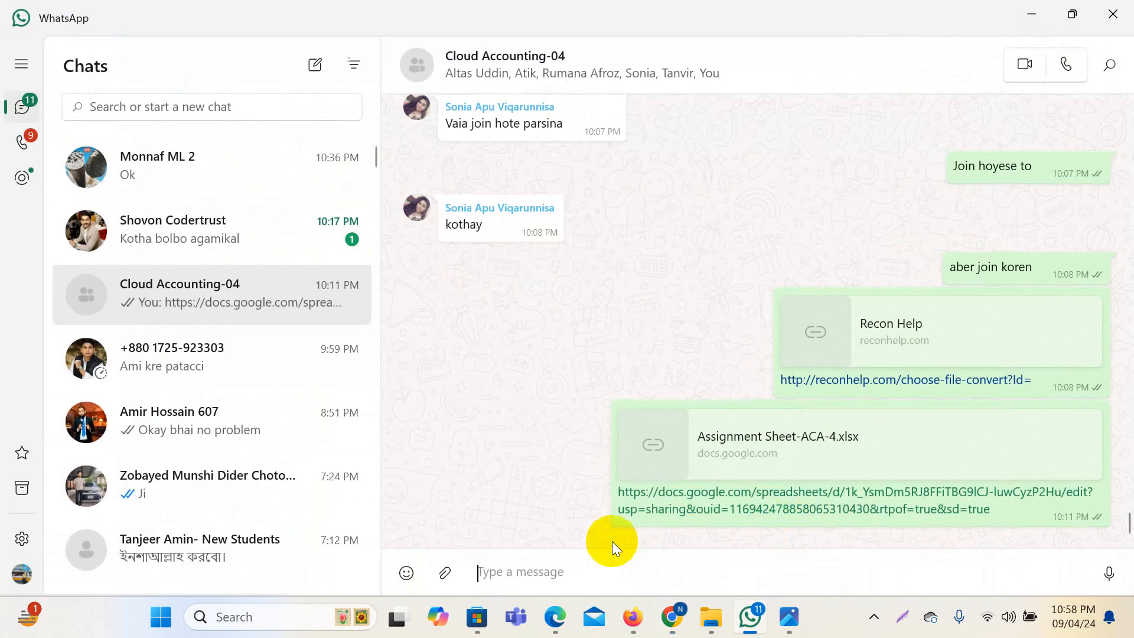
Paste and send the sign-up link in the Cloud Accounting-04 chat, then return to Chrome.
{"action": "left_click", "coordinate": [551, 561]}
{"action": "key", "text": "ctrl+v"}
{"action": "key", "text": "Return"}
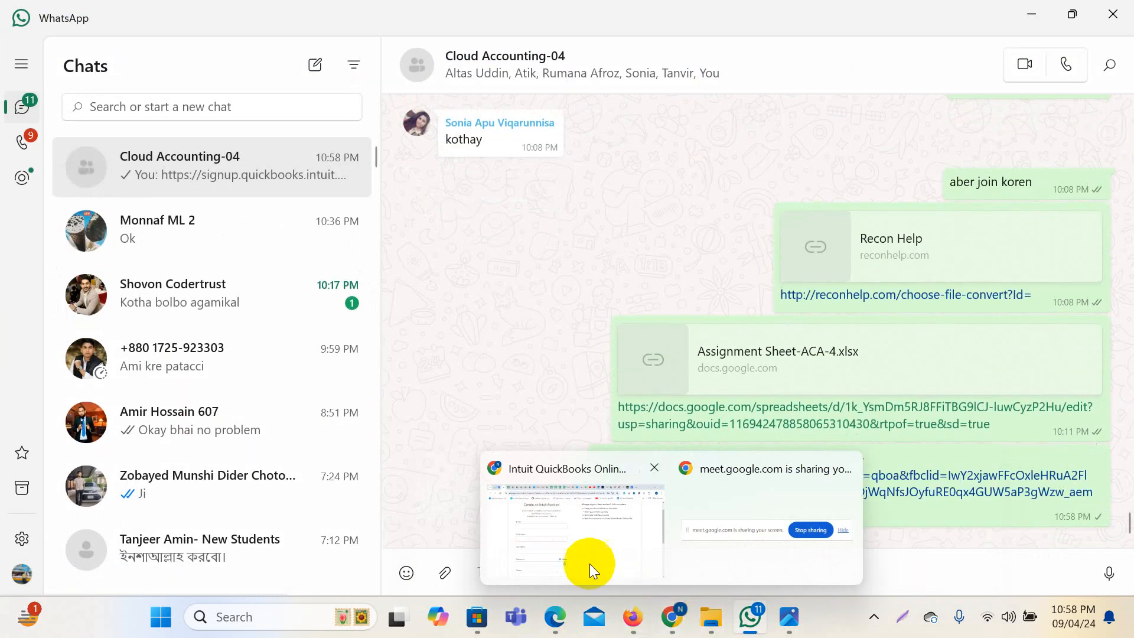
{"action": "left_click", "coordinate": [589, 563]}
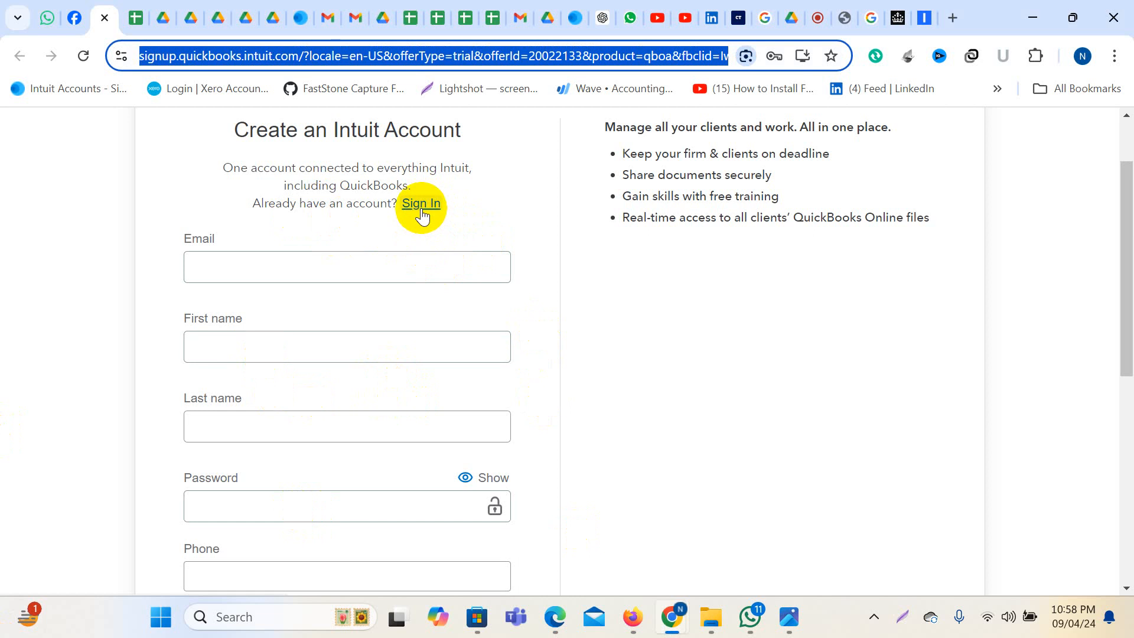
Bring the 'QuickBooks — Mozilla Firefox' window with the FLIP TWIST & SIP LLC client list forward.
{"action": "mouse_move", "coordinate": [632, 616]}
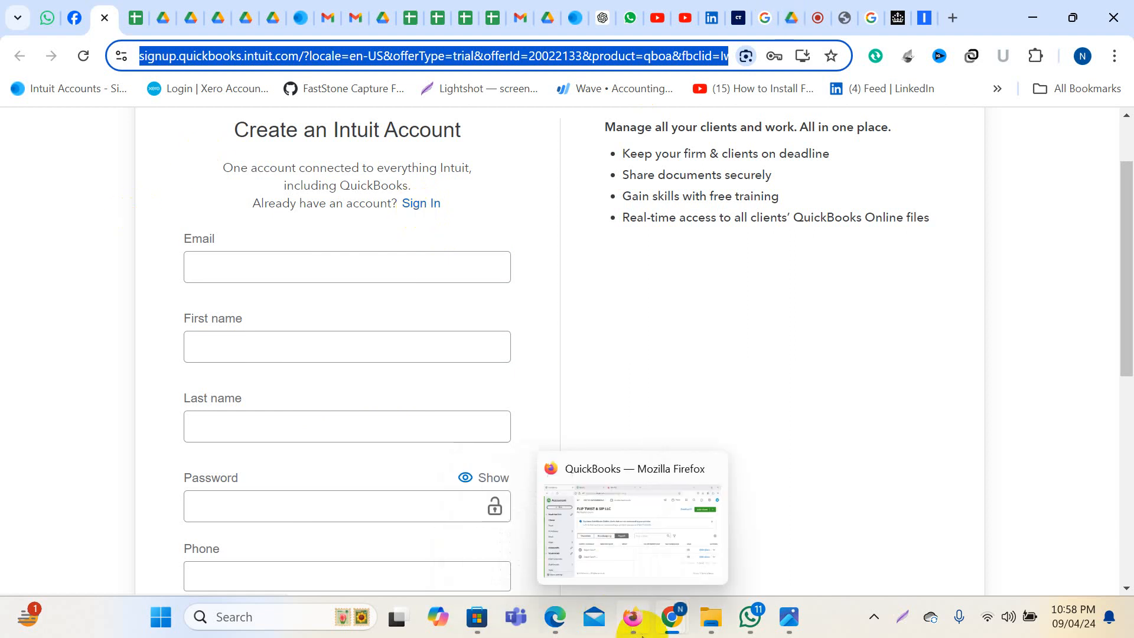
{"action": "left_click", "coordinate": [635, 534]}
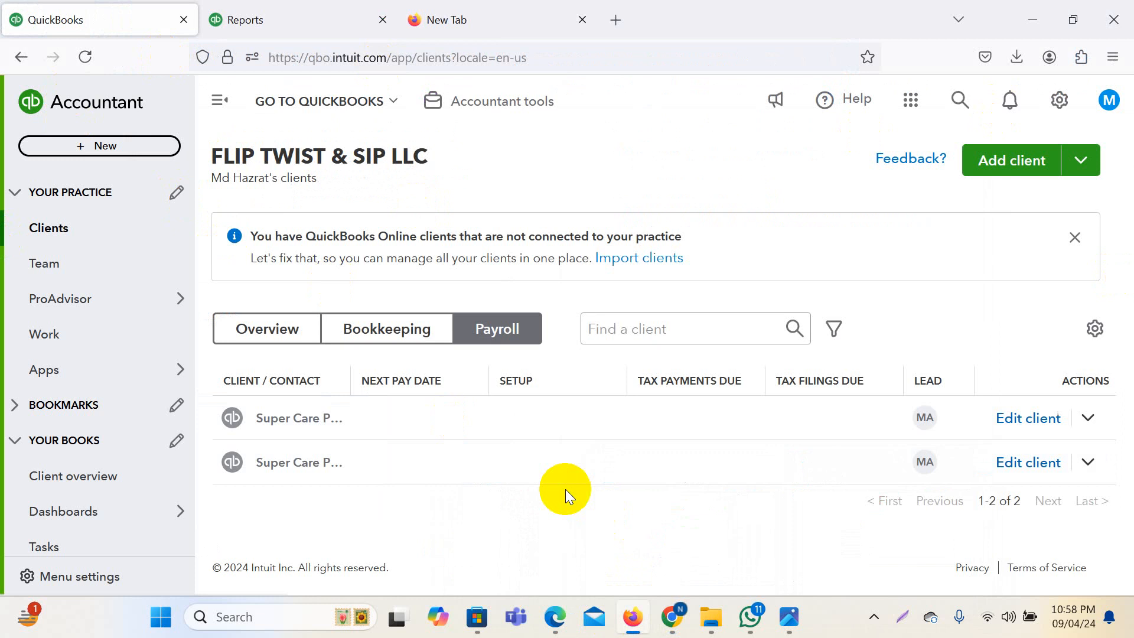
Go to Payroll from the sidebar, check the Employees tab, then open the Overview tab.
{"action": "scroll", "coordinate": [112, 277], "scroll_direction": "down", "scroll_amount": 6}
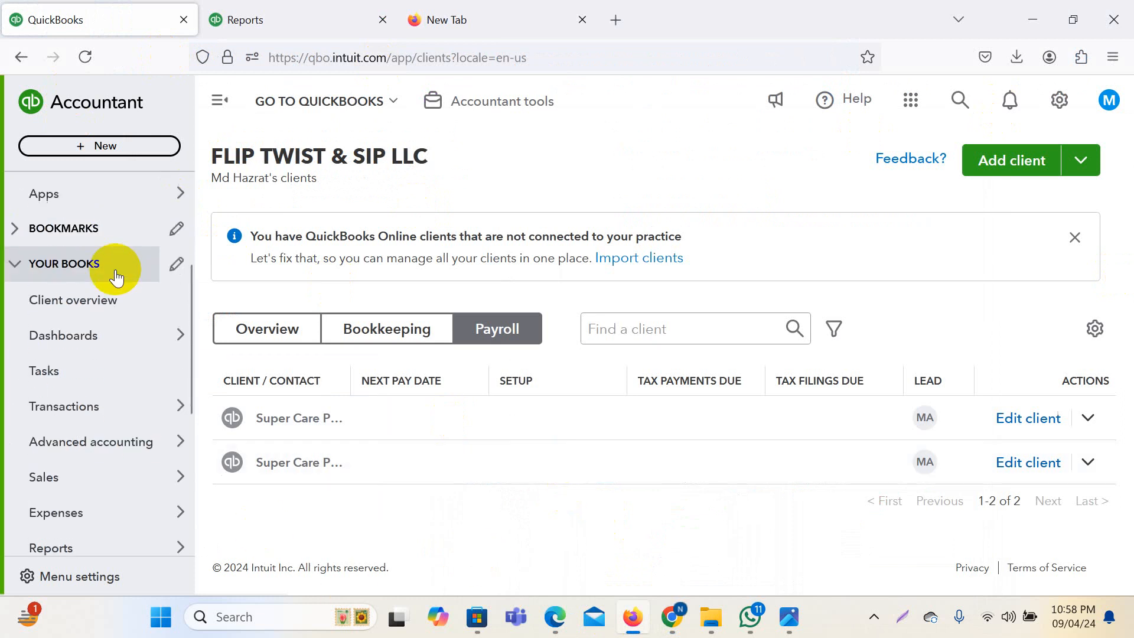
{"action": "mouse_move", "coordinate": [111, 413]}
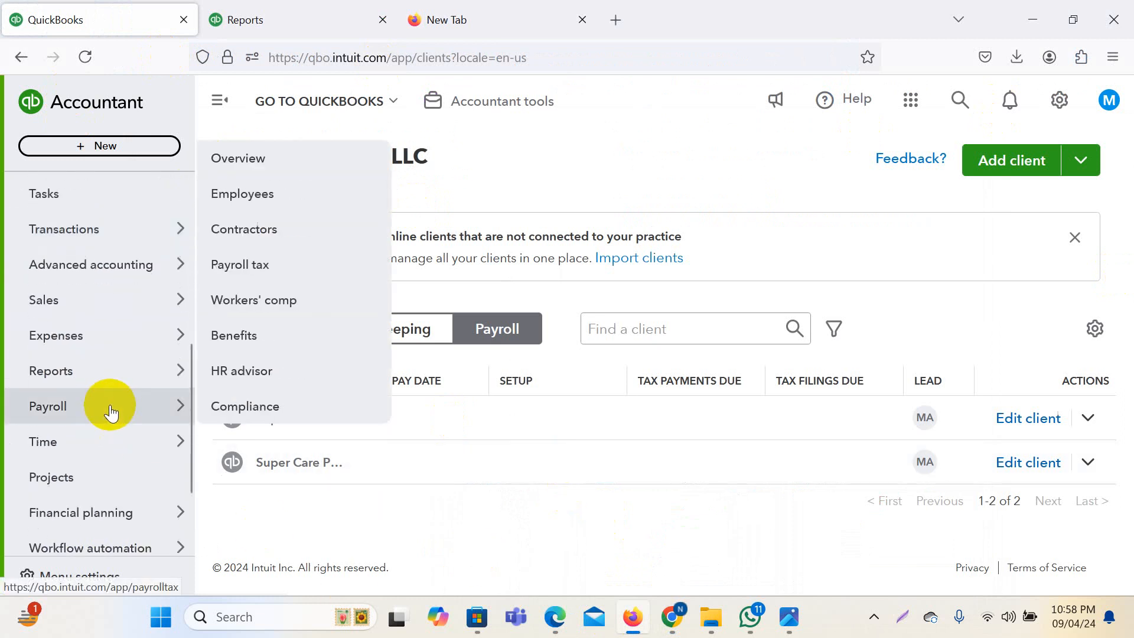
{"action": "left_click", "coordinate": [61, 409]}
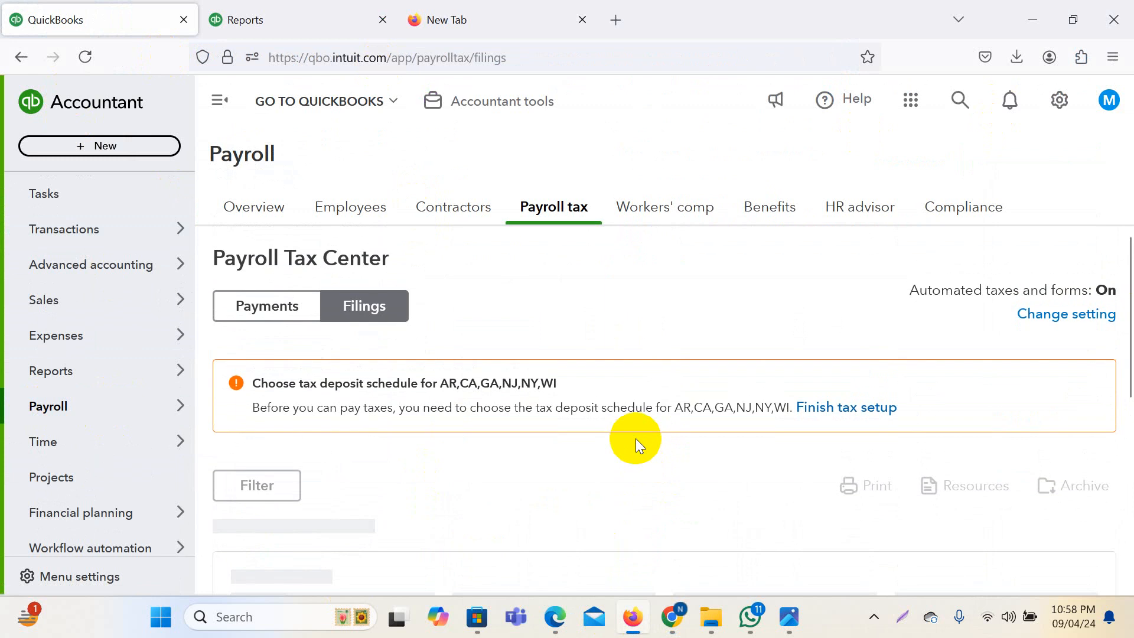
{"action": "left_click", "coordinate": [359, 217]}
{"action": "left_click", "coordinate": [247, 215]}
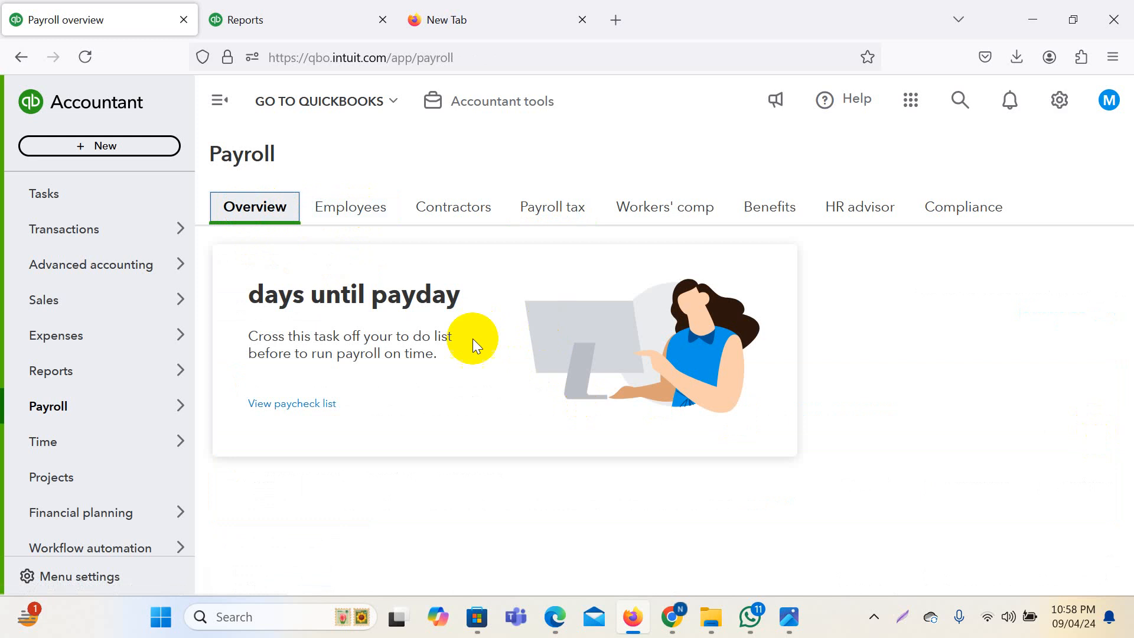
{"action": "left_click", "coordinate": [349, 216]}
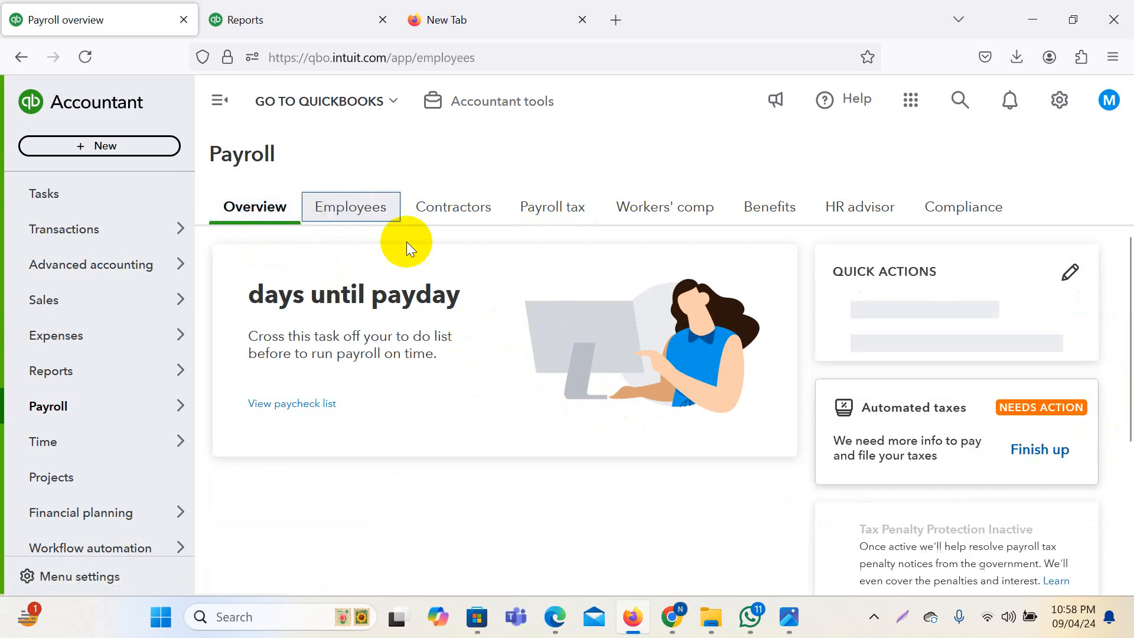
{"action": "left_click", "coordinate": [342, 221]}
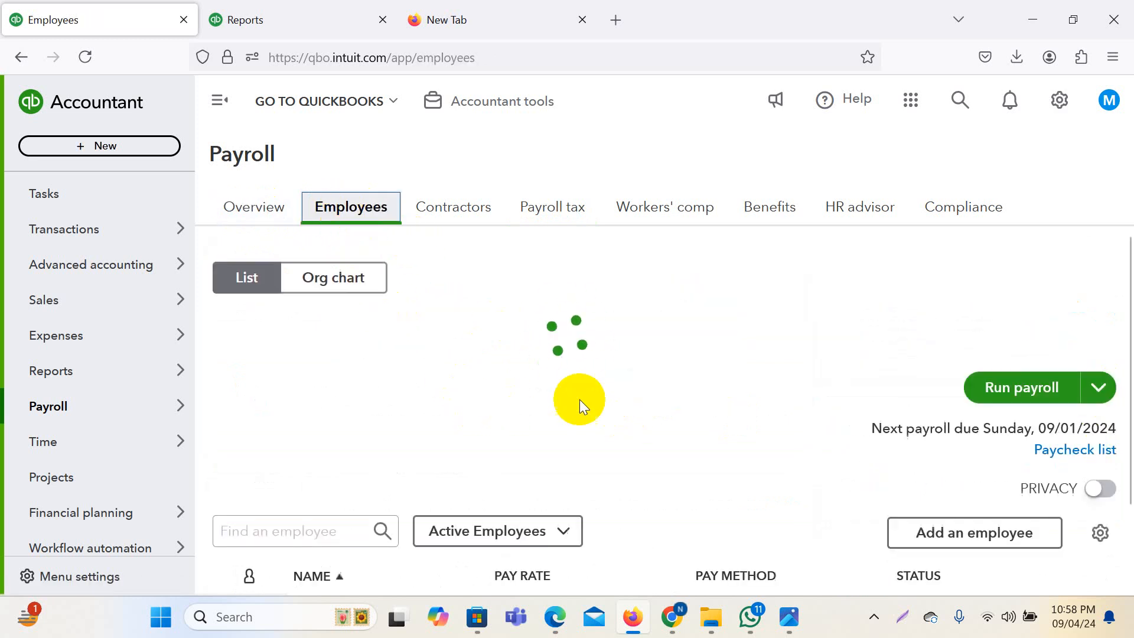
{"action": "scroll", "coordinate": [578, 394], "scroll_direction": "down", "scroll_amount": 5}
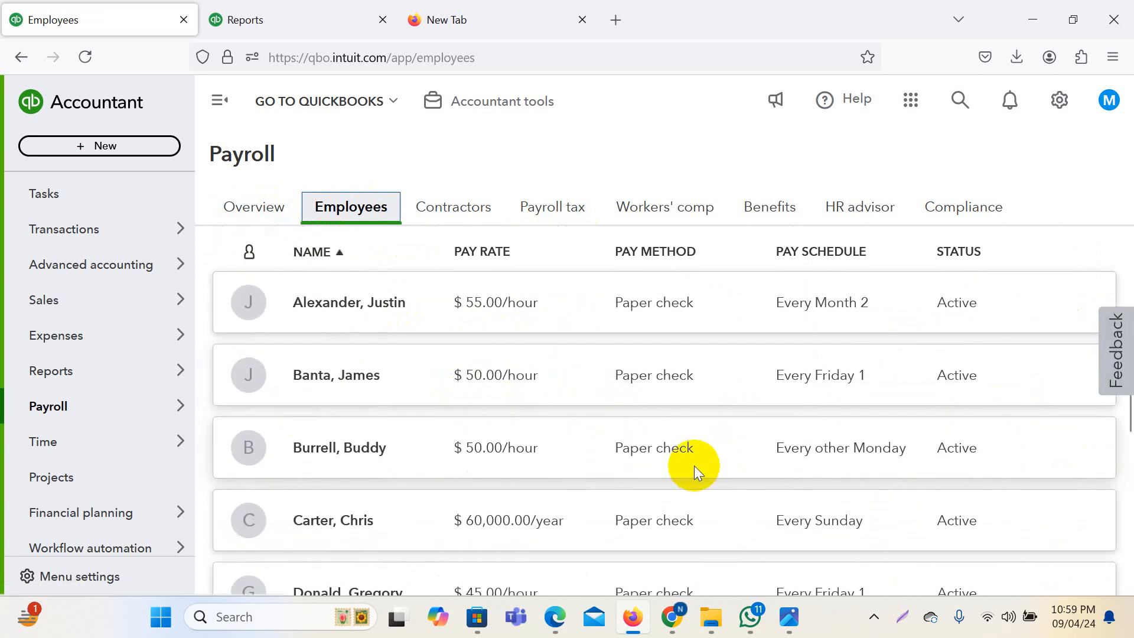
{"action": "scroll", "coordinate": [693, 466], "scroll_direction": "up", "scroll_amount": 5}
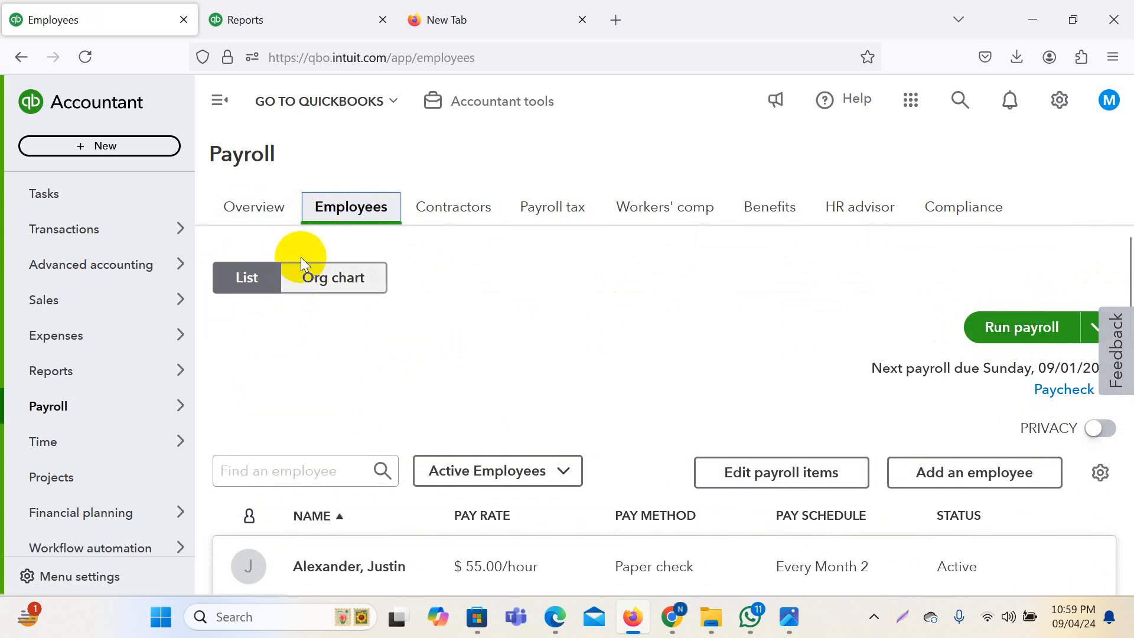
{"action": "left_click", "coordinate": [239, 220]}
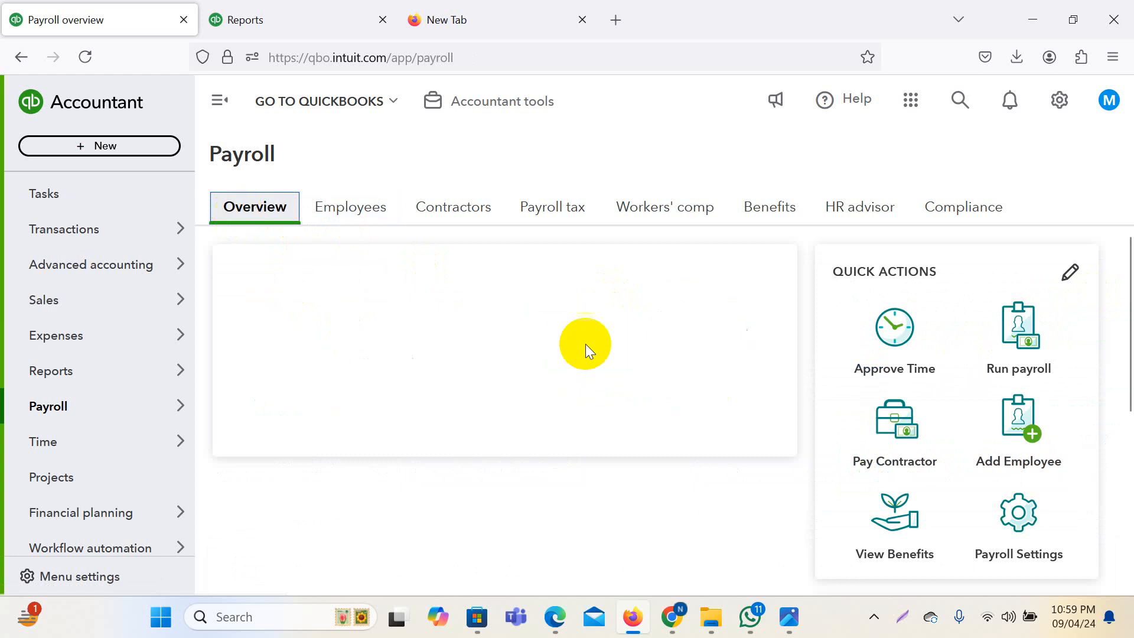
Scroll through the payroll Overview To Do list and tax Setup Tasks.
{"action": "scroll", "coordinate": [566, 461], "scroll_direction": "down", "scroll_amount": 15}
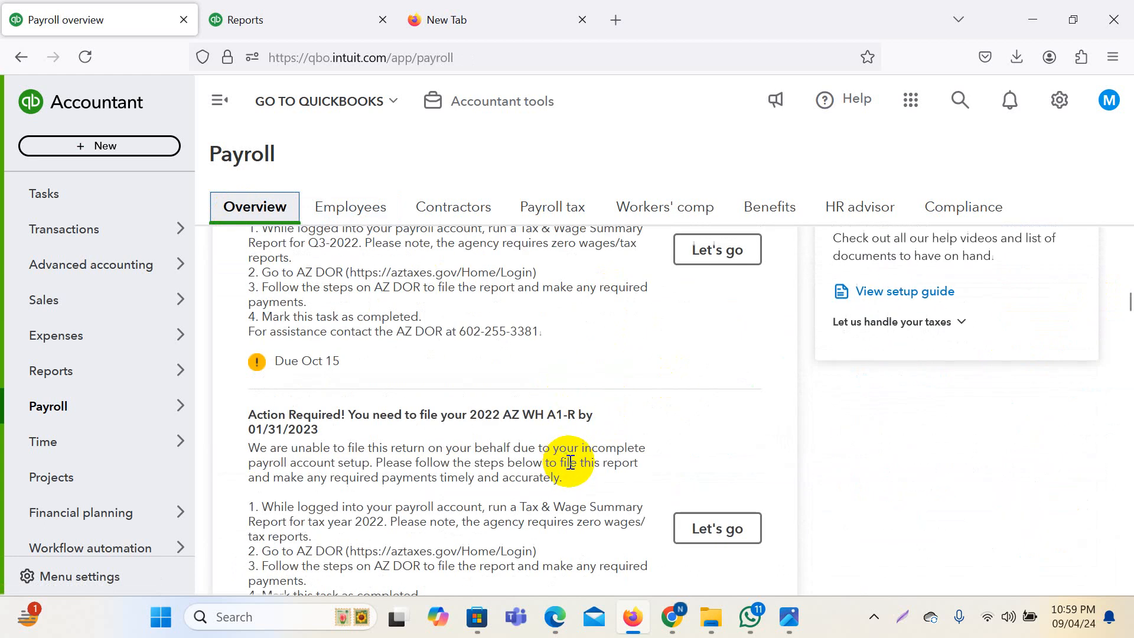
{"action": "scroll", "coordinate": [568, 461], "scroll_direction": "up", "scroll_amount": 8}
{"action": "scroll", "coordinate": [645, 453], "scroll_direction": "up", "scroll_amount": 10}
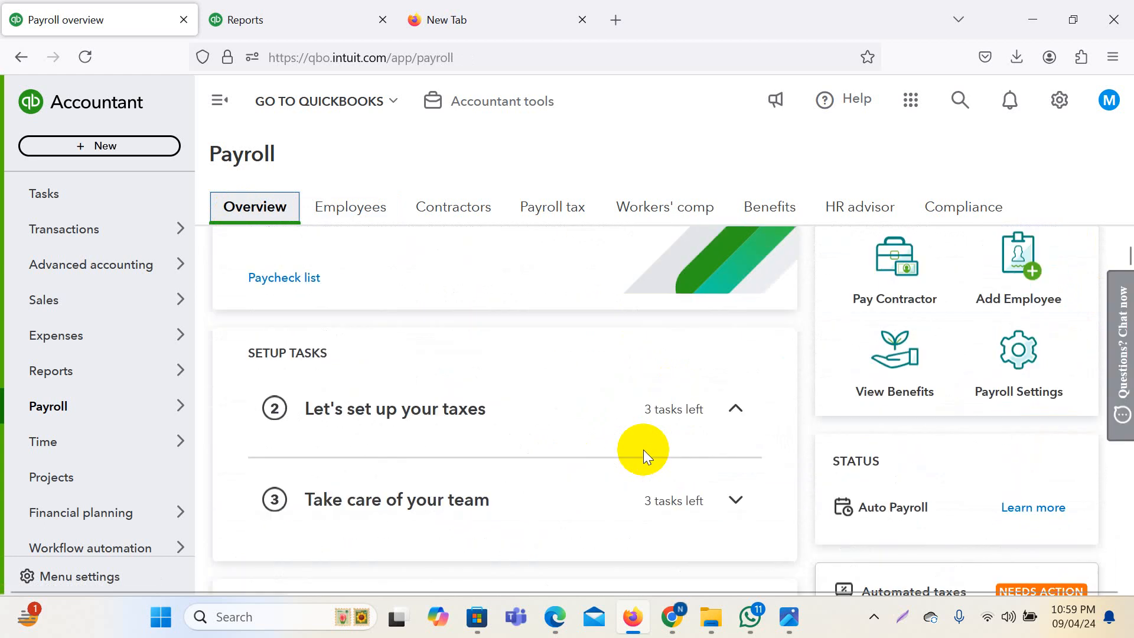
{"action": "scroll", "coordinate": [643, 449], "scroll_direction": "down", "scroll_amount": 10}
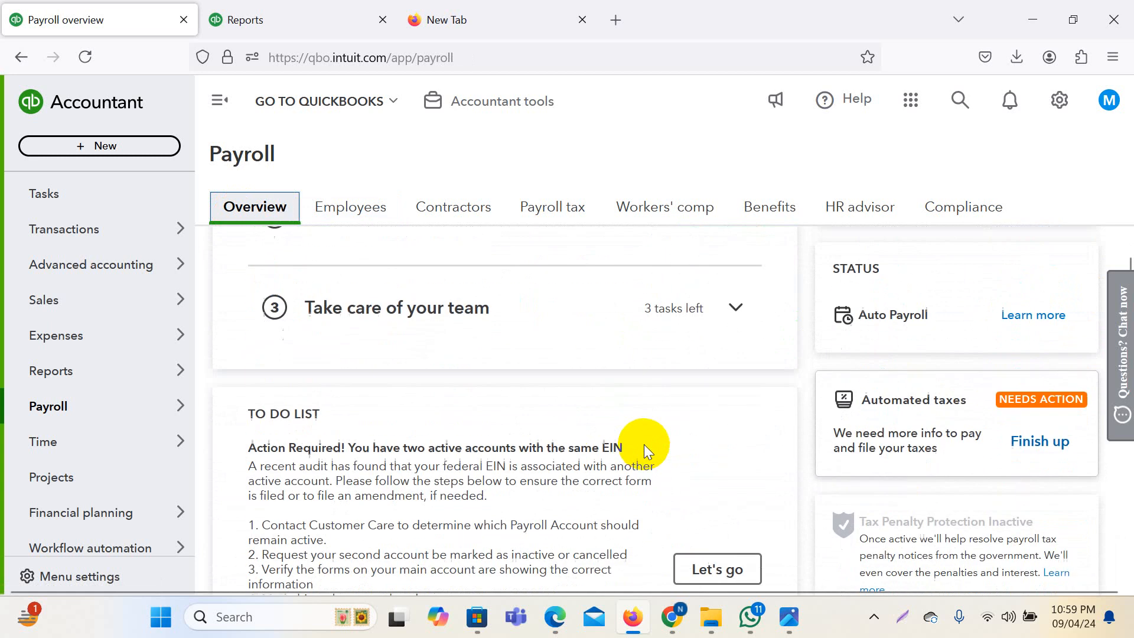
{"action": "scroll", "coordinate": [644, 443], "scroll_direction": "down", "scroll_amount": 12}
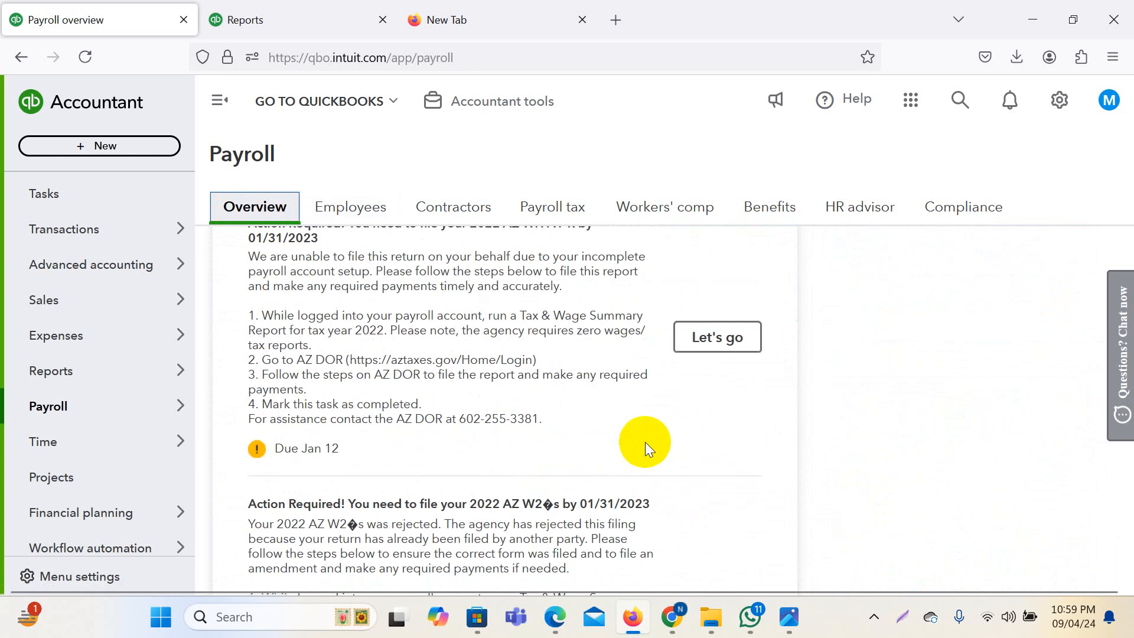
{"action": "scroll", "coordinate": [645, 441], "scroll_direction": "down", "scroll_amount": 15}
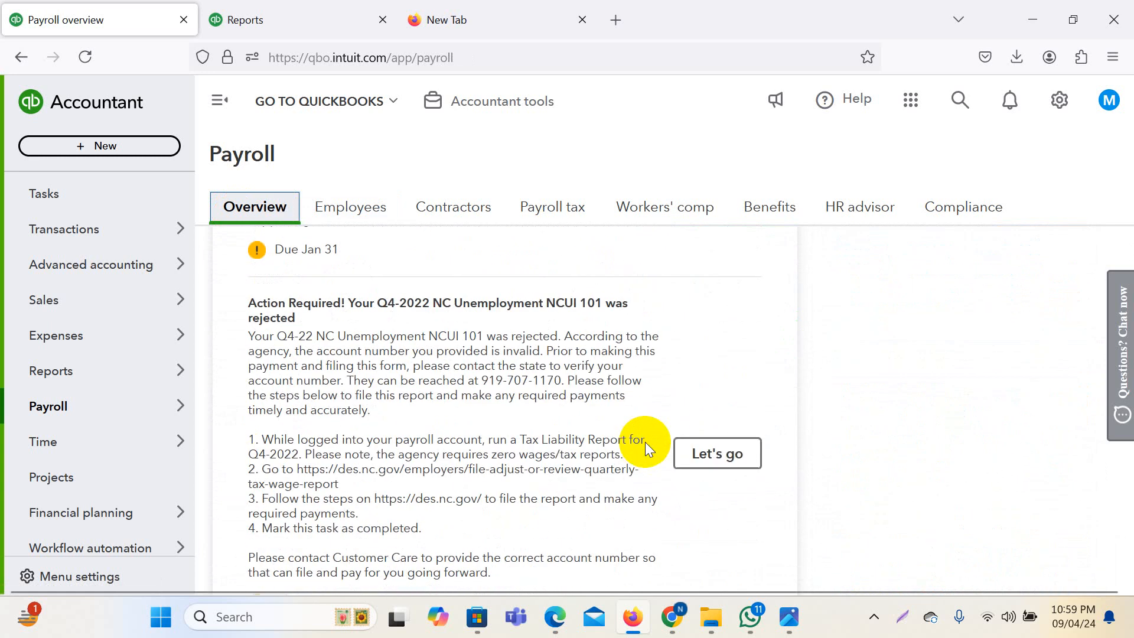
{"action": "scroll", "coordinate": [645, 441], "scroll_direction": "down", "scroll_amount": 5}
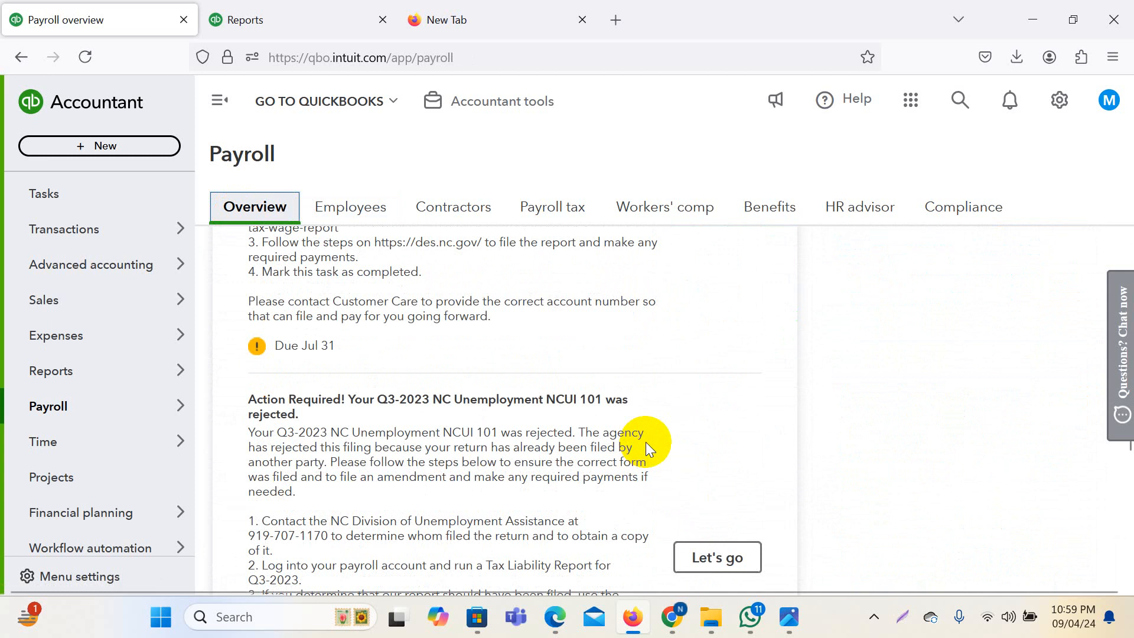
{"action": "scroll", "coordinate": [625, 437], "scroll_direction": "up", "scroll_amount": 12}
{"action": "scroll", "coordinate": [621, 436], "scroll_direction": "up", "scroll_amount": 20}
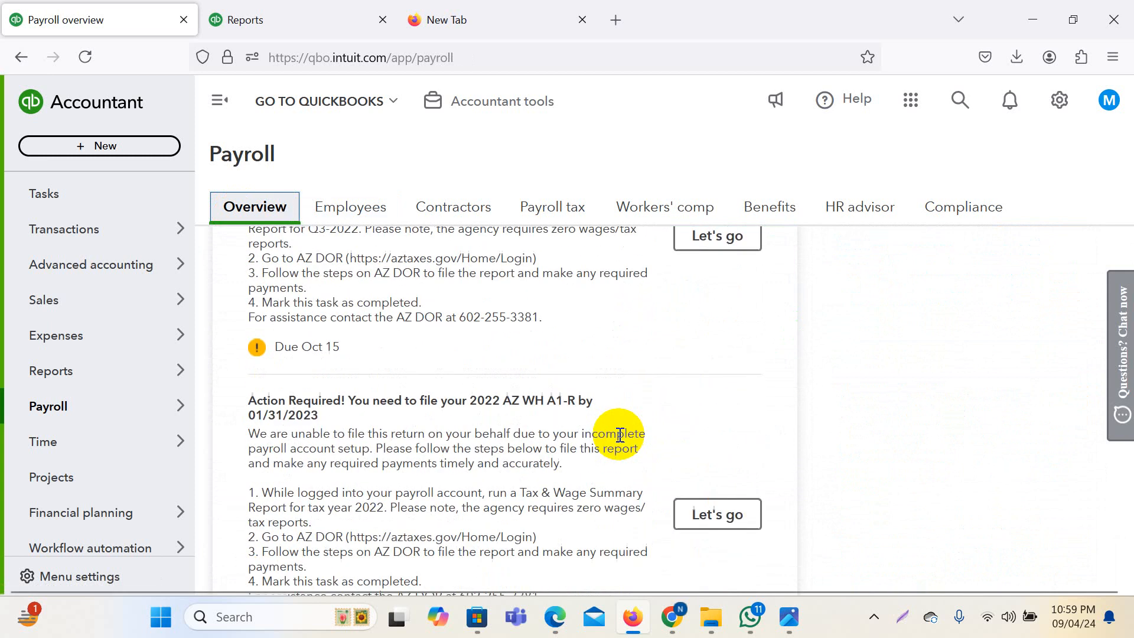
{"action": "scroll", "coordinate": [619, 434], "scroll_direction": "up", "scroll_amount": 4}
Finish reviewing the overview and bring up the payroll Employees list.
{"action": "scroll", "coordinate": [614, 435], "scroll_direction": "down", "scroll_amount": 7}
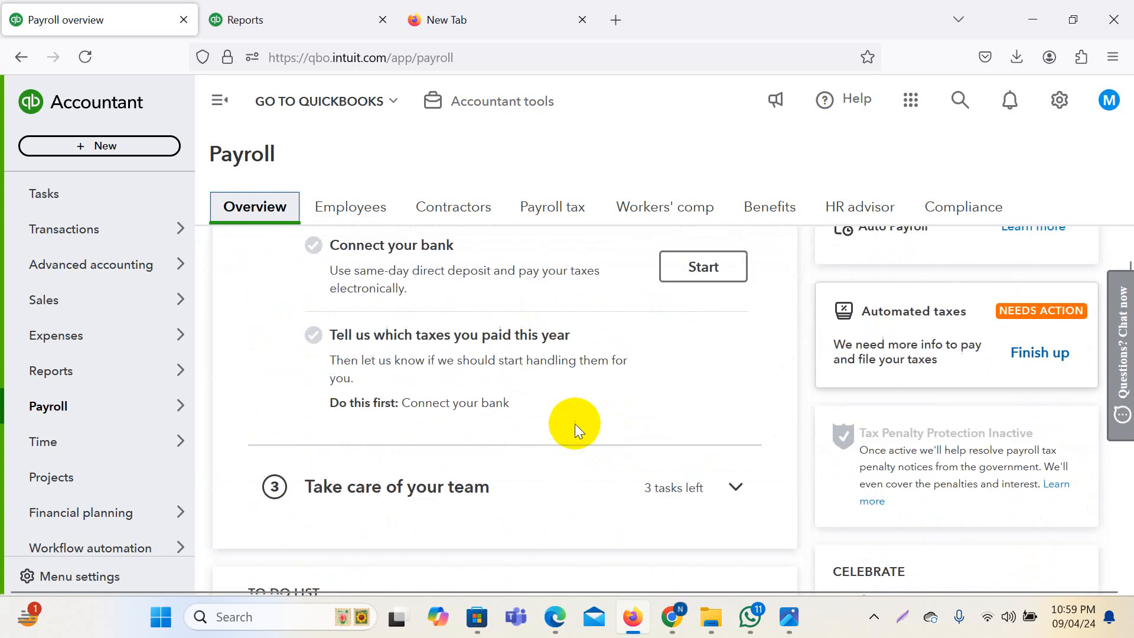
{"action": "scroll", "coordinate": [573, 426], "scroll_direction": "up", "scroll_amount": 4}
{"action": "scroll", "coordinate": [610, 413], "scroll_direction": "down", "scroll_amount": 1}
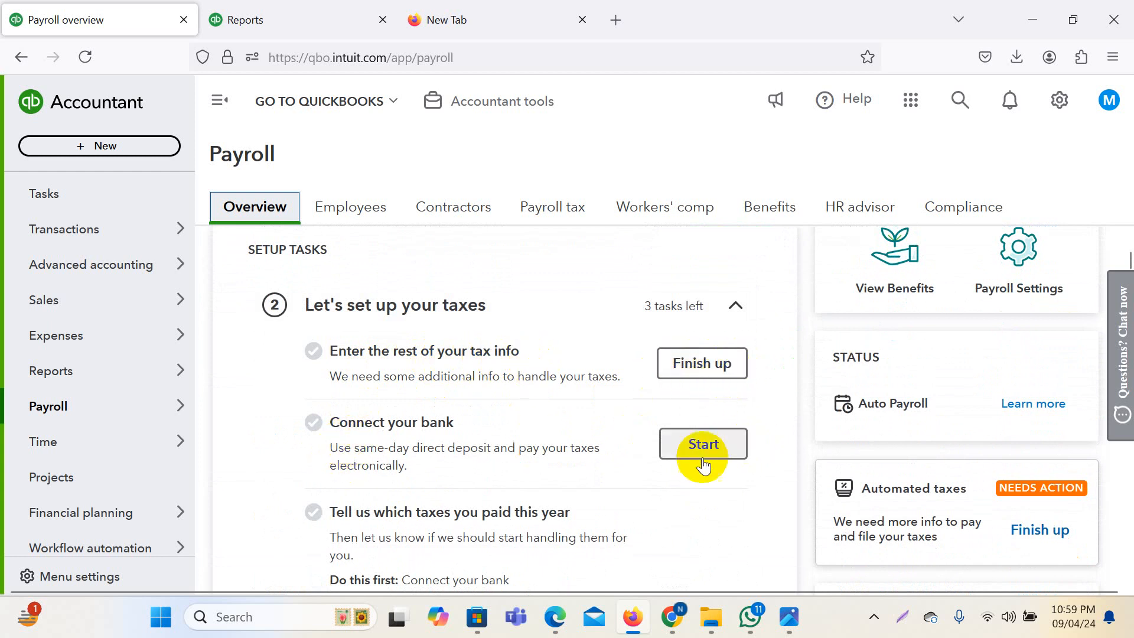
{"action": "scroll", "coordinate": [738, 452], "scroll_direction": "up", "scroll_amount": 2}
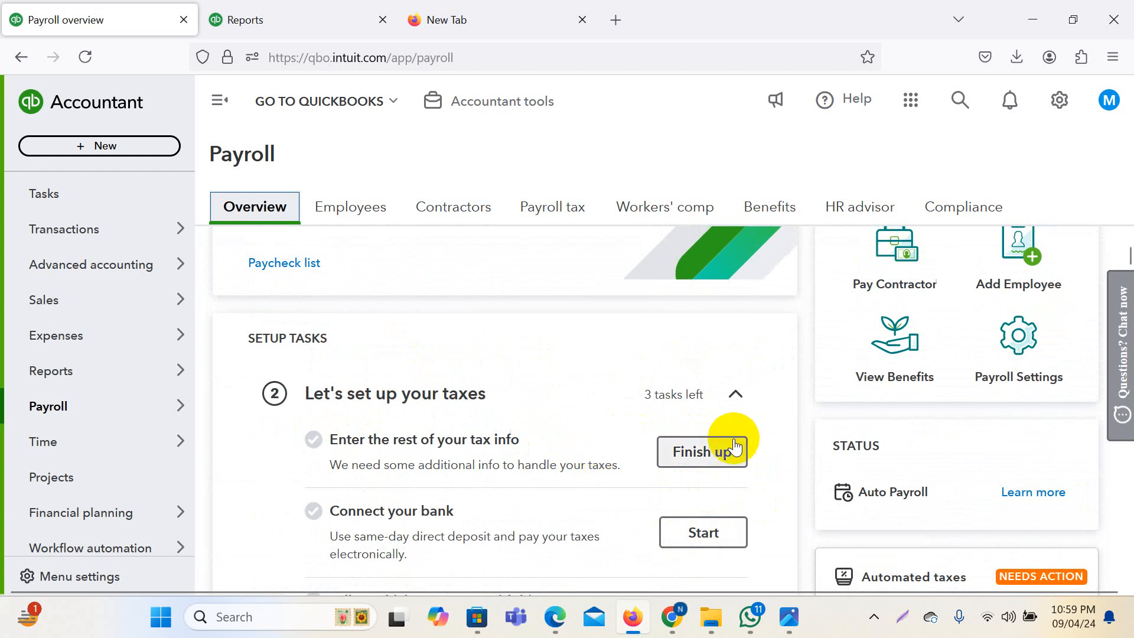
{"action": "scroll", "coordinate": [735, 447], "scroll_direction": "down", "scroll_amount": 2}
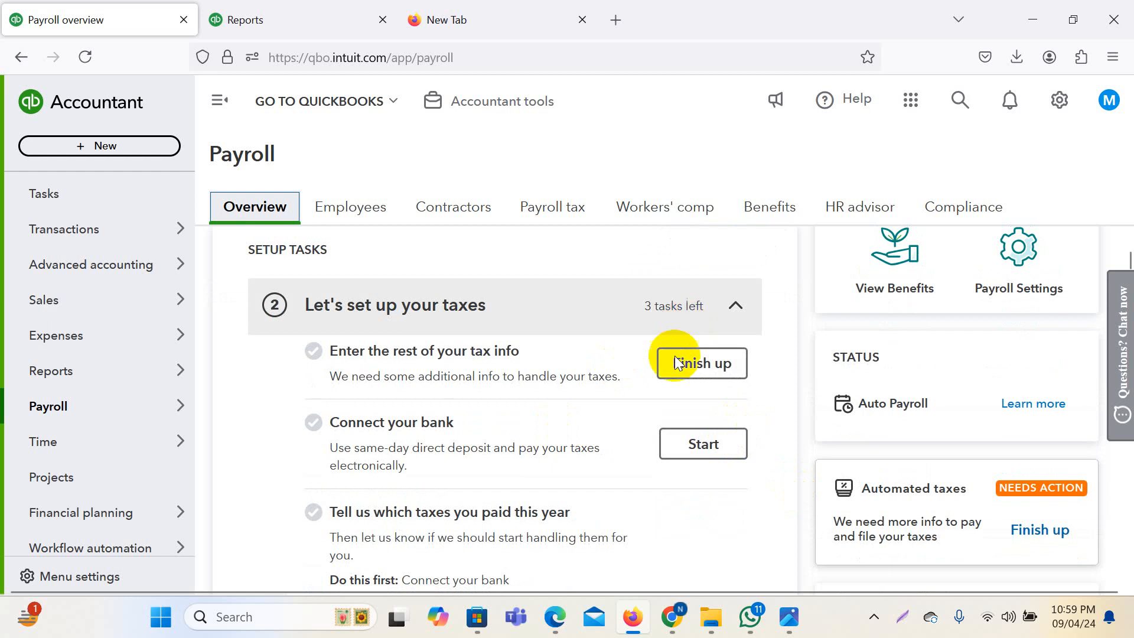
{"action": "left_click", "coordinate": [358, 211]}
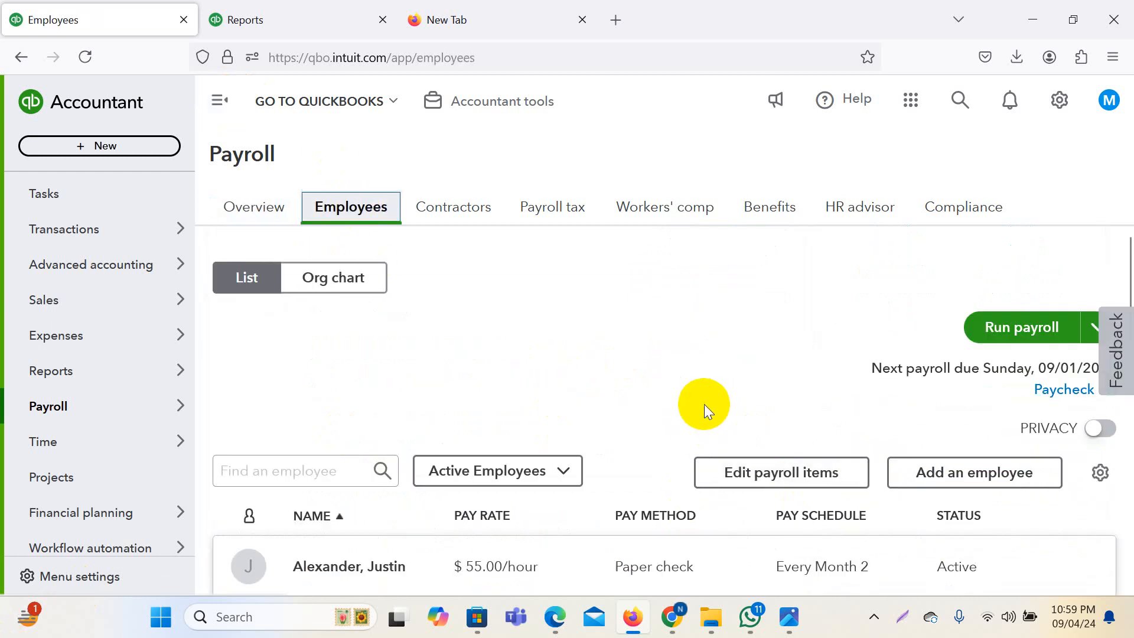
Scroll the Employees list down to its last row, then bring the blank New Tab to front.
{"action": "scroll", "coordinate": [678, 570], "scroll_direction": "down", "scroll_amount": 3}
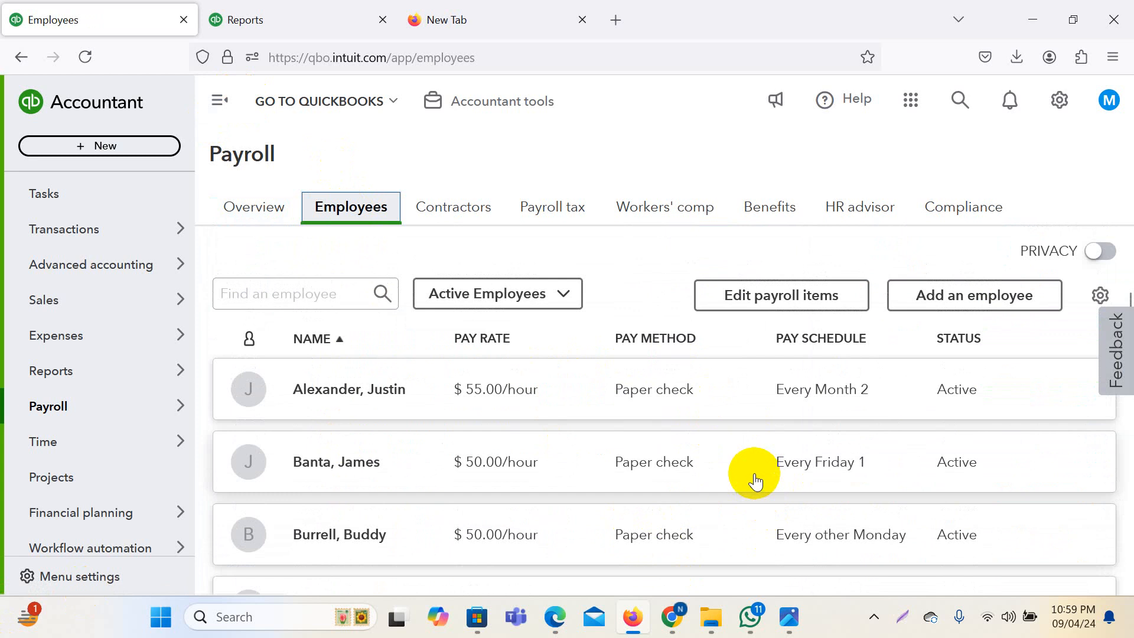
{"action": "scroll", "coordinate": [768, 448], "scroll_direction": "up", "scroll_amount": 3}
{"action": "scroll", "coordinate": [998, 364], "scroll_direction": "down", "scroll_amount": 2}
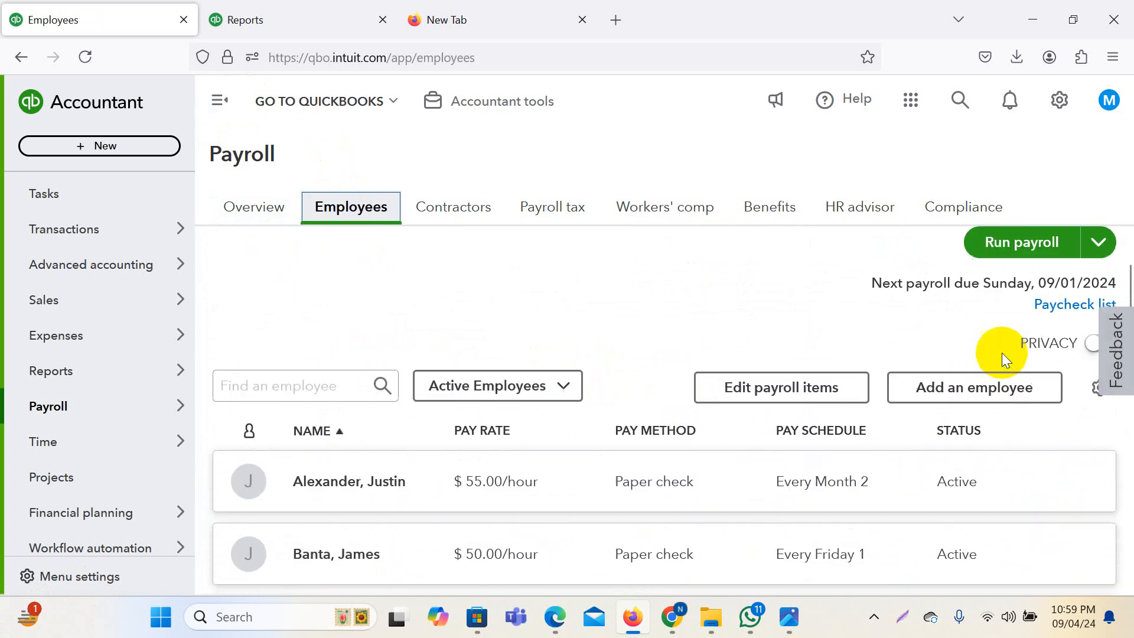
{"action": "left_click", "coordinate": [1017, 247]}
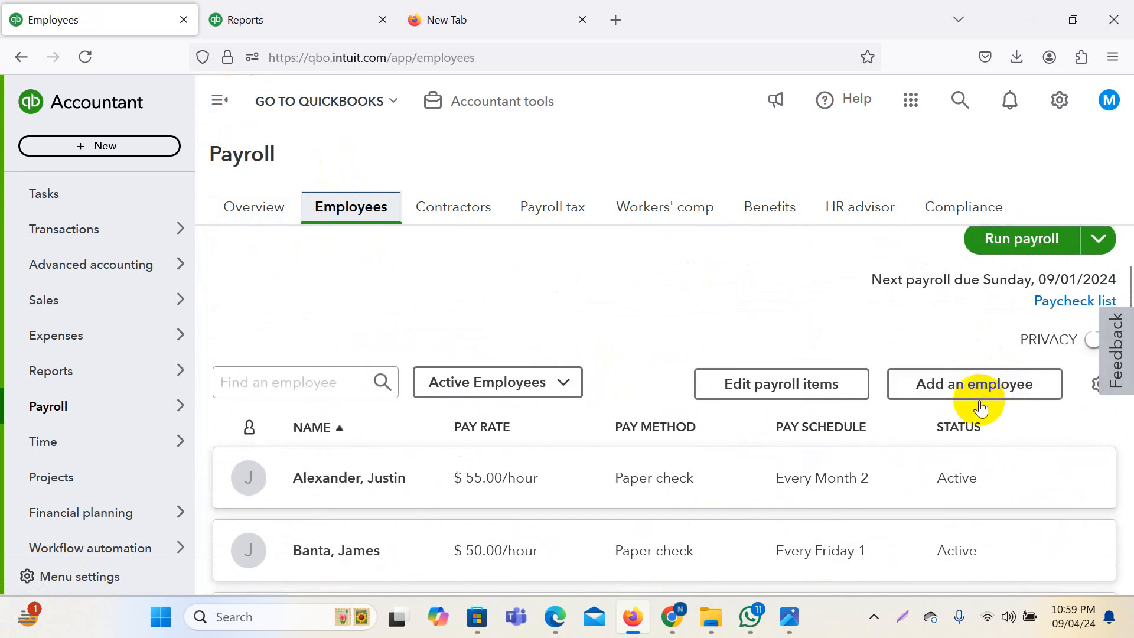
{"action": "scroll", "coordinate": [520, 470], "scroll_direction": "down", "scroll_amount": 6}
{"action": "scroll", "coordinate": [664, 354], "scroll_direction": "down", "scroll_amount": 10}
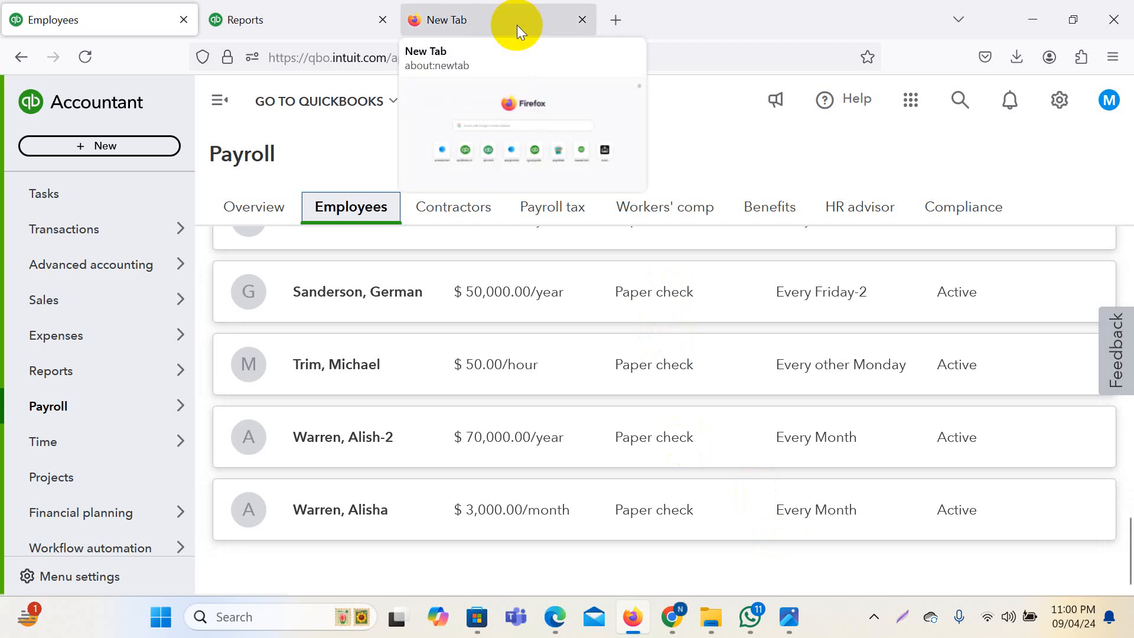
{"action": "left_click", "coordinate": [496, 18]}
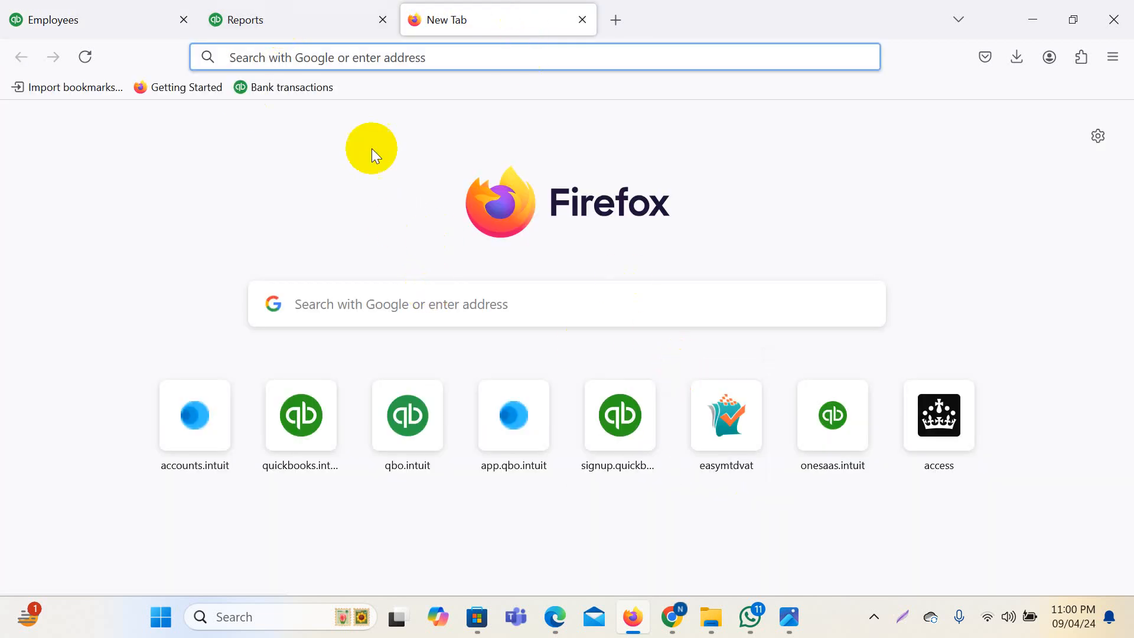
Open Fake Name Generator in a new browser tab via a 'usa' search.
{"action": "left_click", "coordinate": [614, 22]}
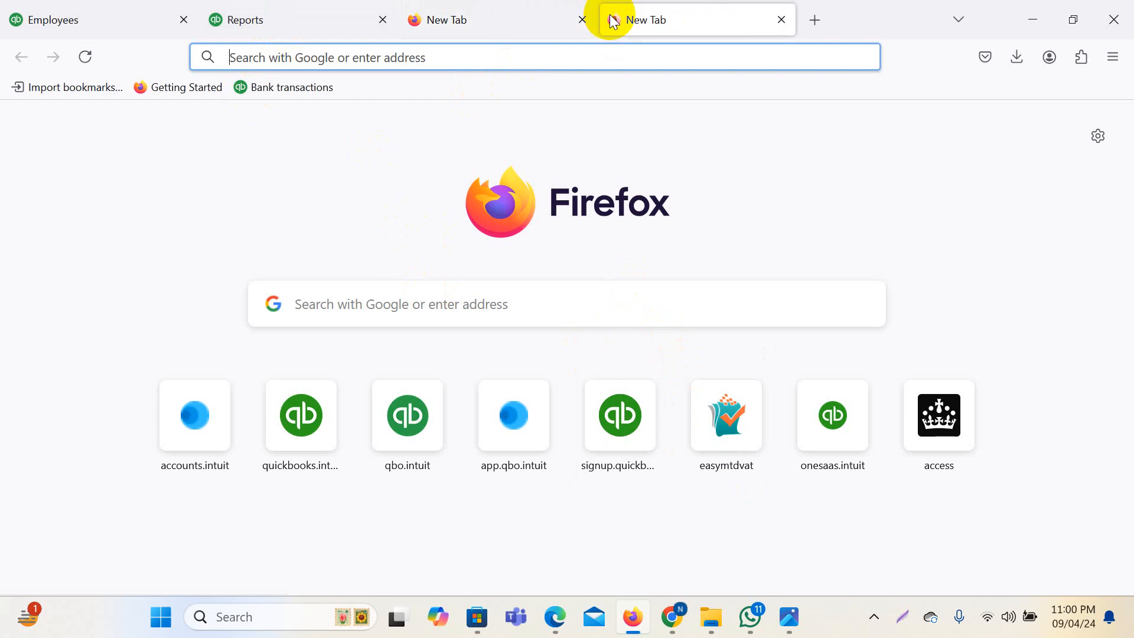
{"action": "left_click", "coordinate": [348, 59]}
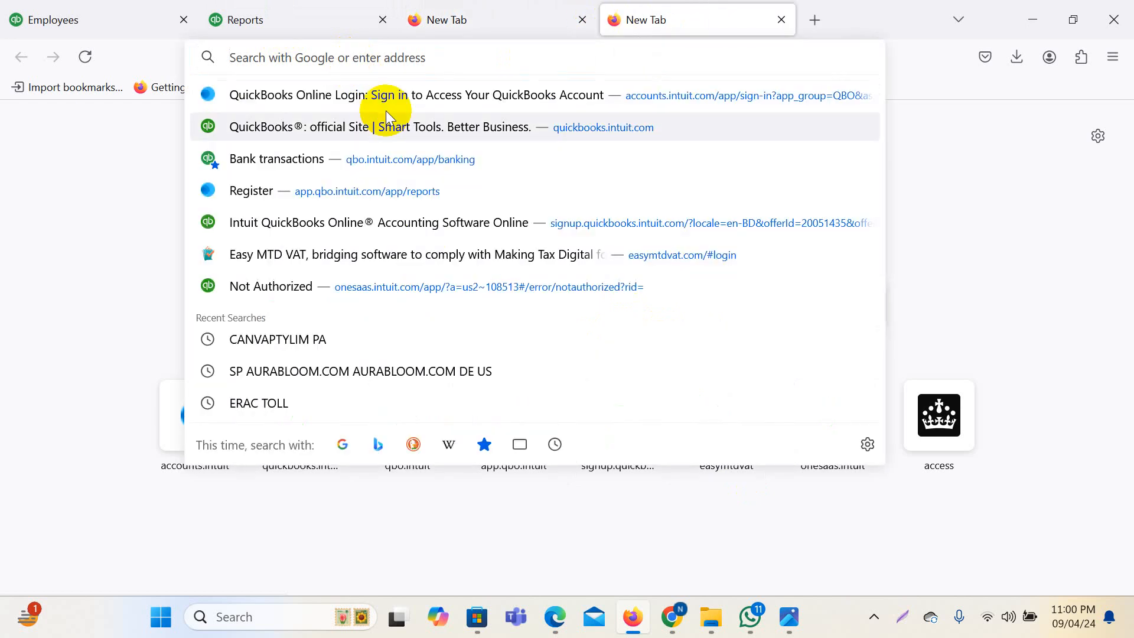
{"action": "type", "text": "usa"}
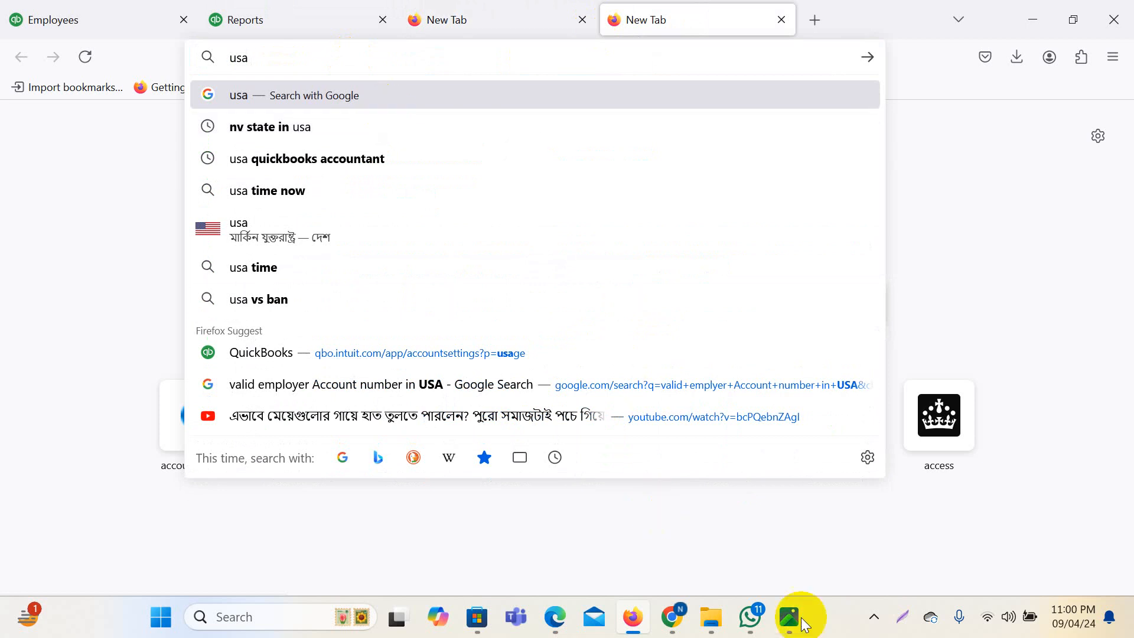
{"action": "left_click", "coordinate": [874, 617]}
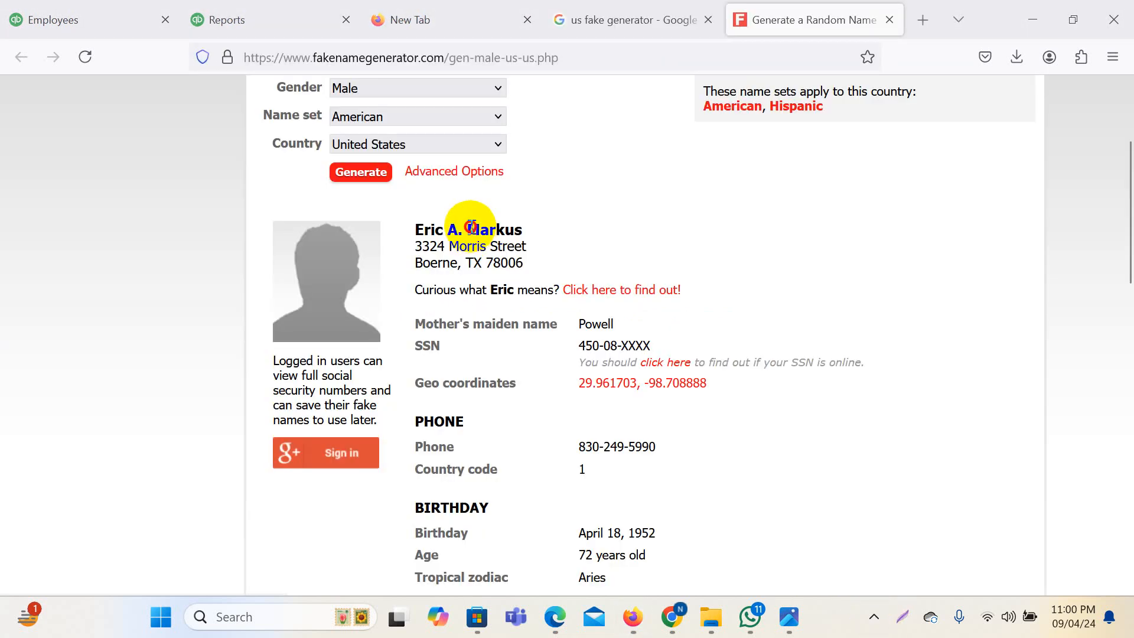
Copy the generated person's full name and return to the QuickBooks Employees tab.
{"action": "left_click_drag", "start_coordinate": [471, 227], "coordinate": [541, 232]}
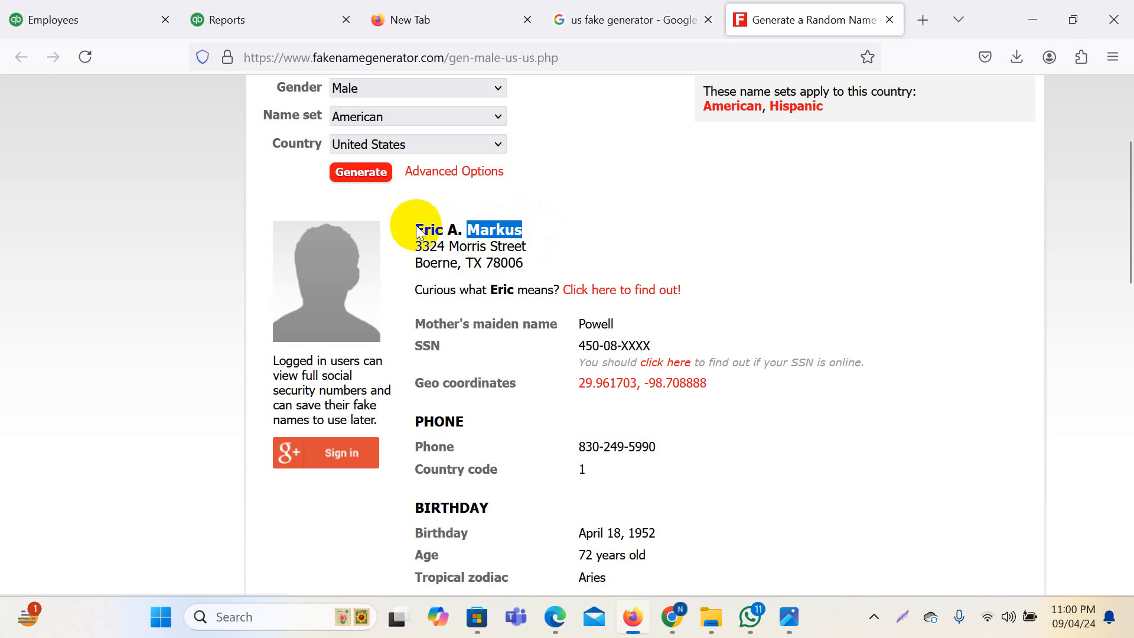
{"action": "left_click_drag", "start_coordinate": [406, 227], "coordinate": [539, 229]}
{"action": "right_click", "coordinate": [492, 231]}
{"action": "left_click", "coordinate": [532, 246]}
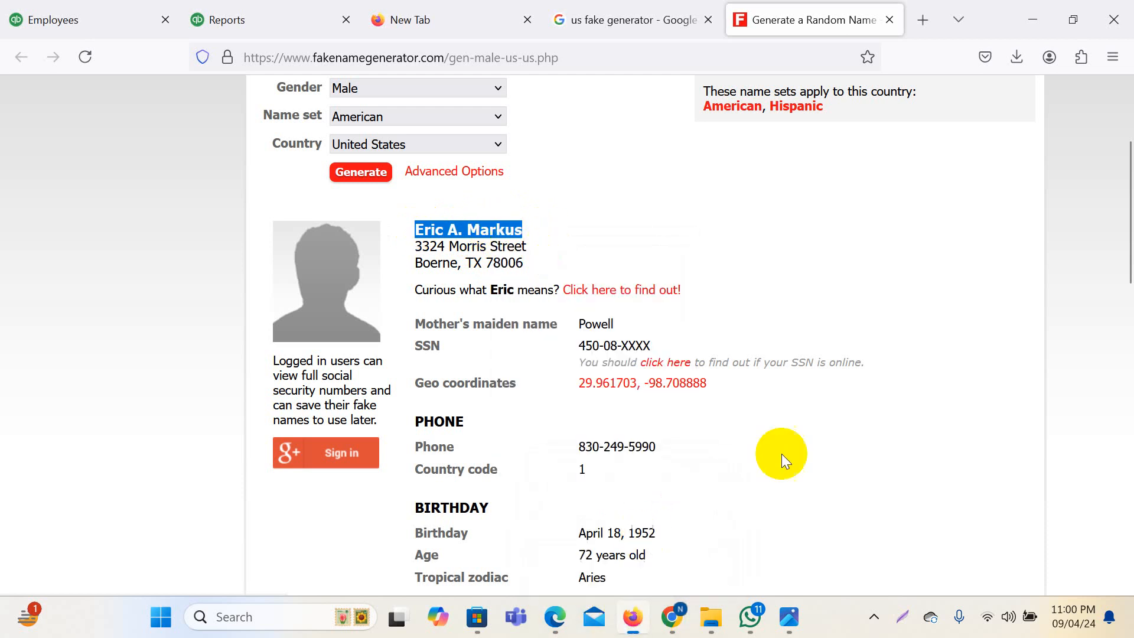
{"action": "scroll", "coordinate": [552, 292], "scroll_direction": "up", "scroll_amount": 3}
{"action": "left_click", "coordinate": [194, 8]}
{"action": "left_click", "coordinate": [102, 10]}
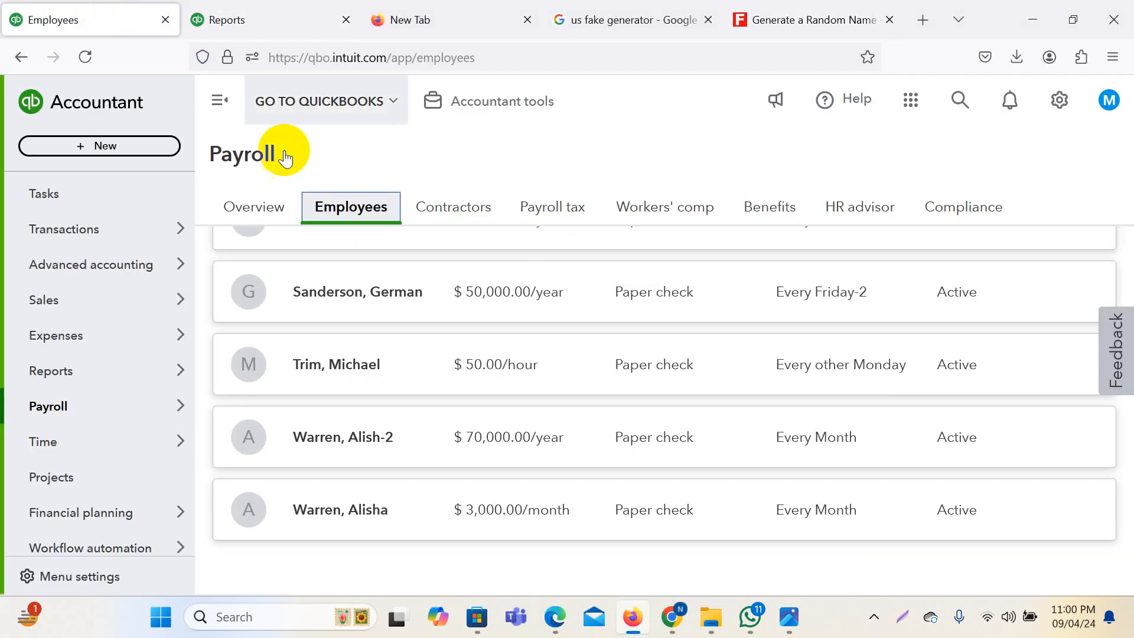
Glance at the employee status filter, then choose Add an employee to open the new team member form.
{"action": "scroll", "coordinate": [862, 360], "scroll_direction": "up", "scroll_amount": 10}
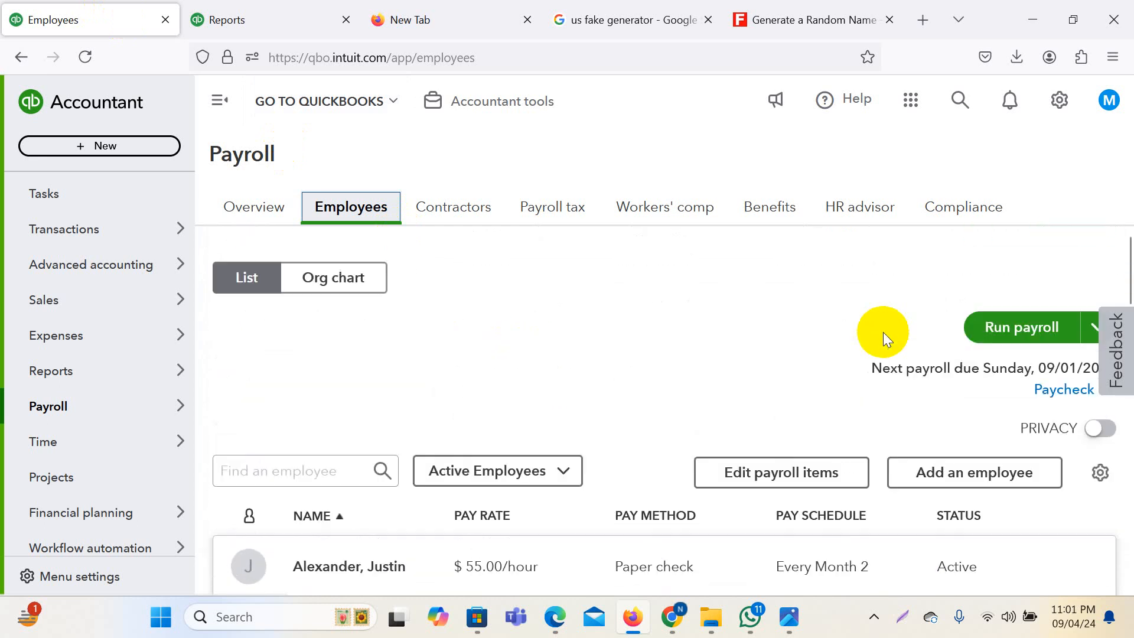
{"action": "scroll", "coordinate": [649, 390], "scroll_direction": "down", "scroll_amount": 2}
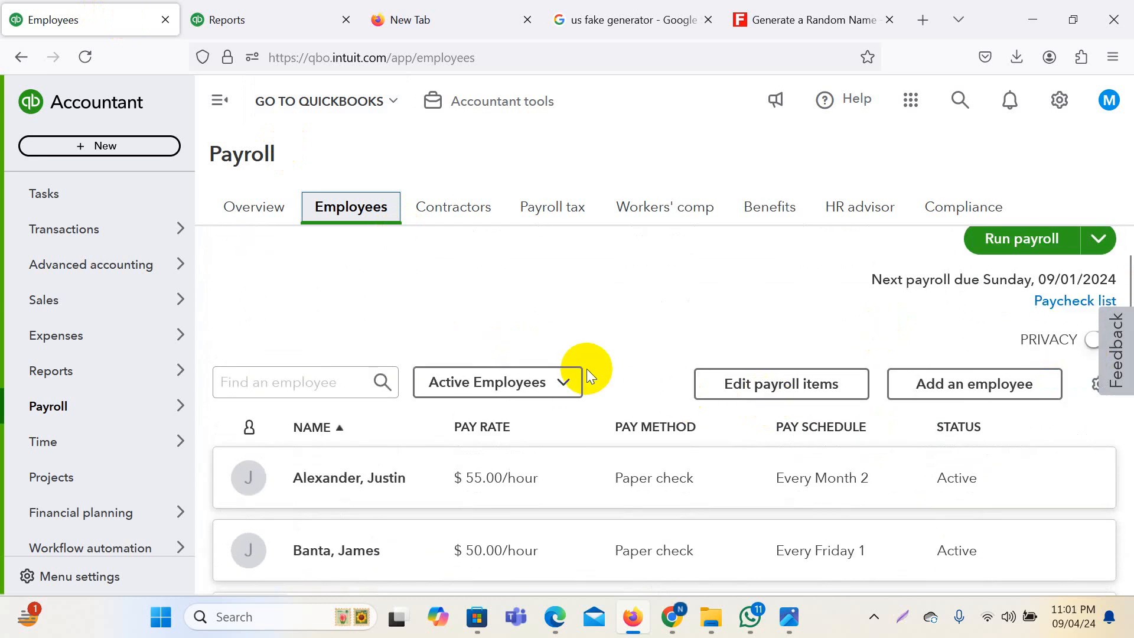
{"action": "left_click", "coordinate": [564, 383]}
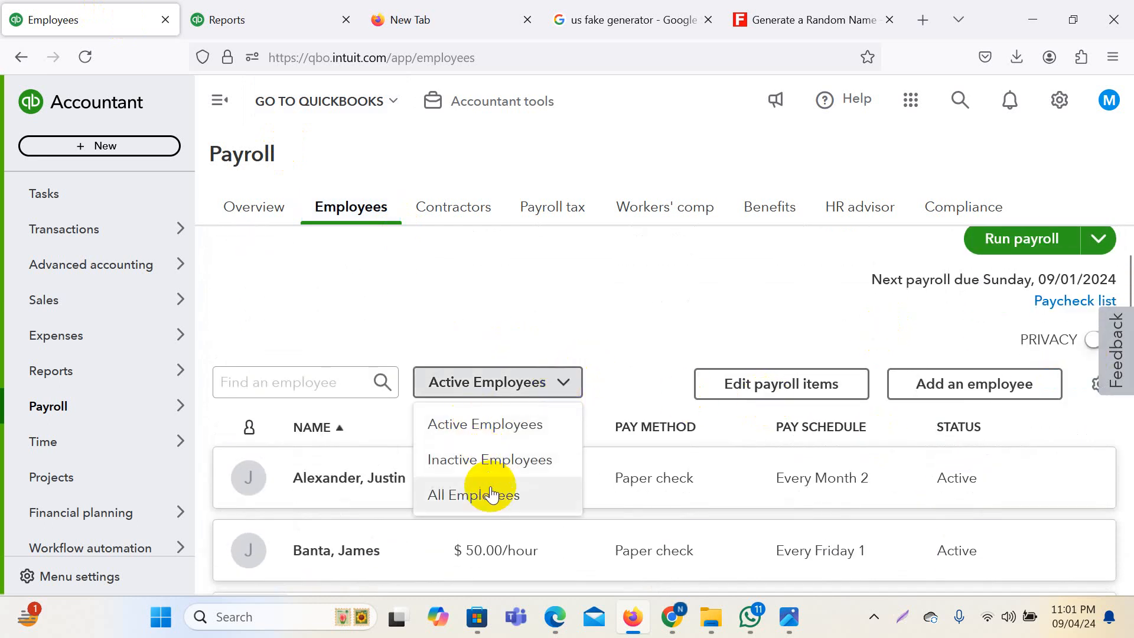
{"action": "left_click", "coordinate": [807, 313]}
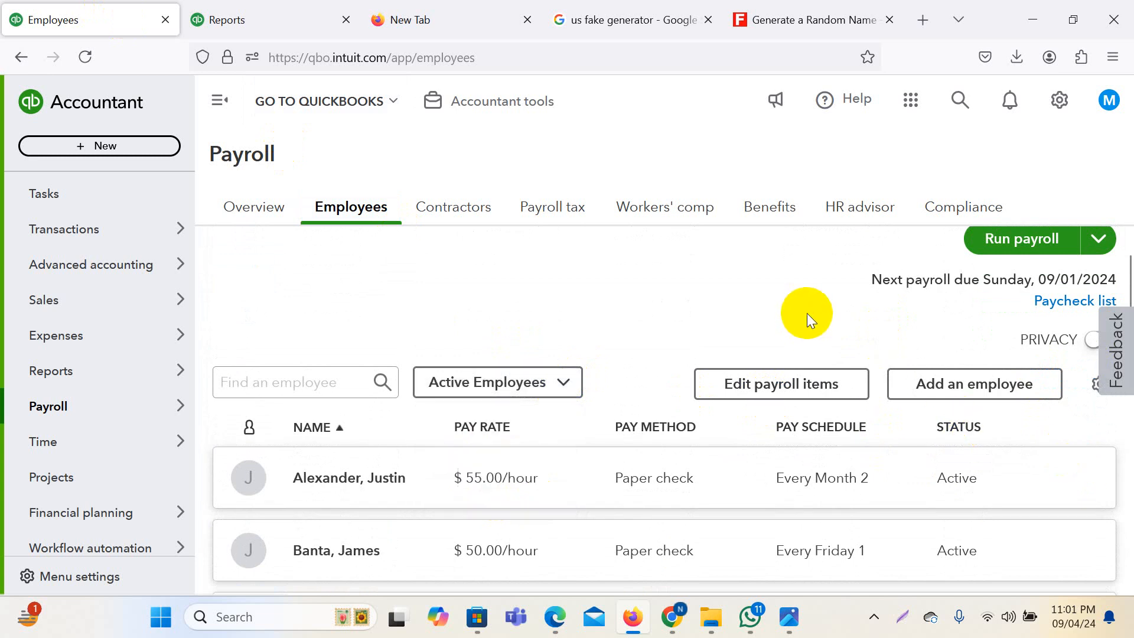
{"action": "left_click", "coordinate": [998, 393]}
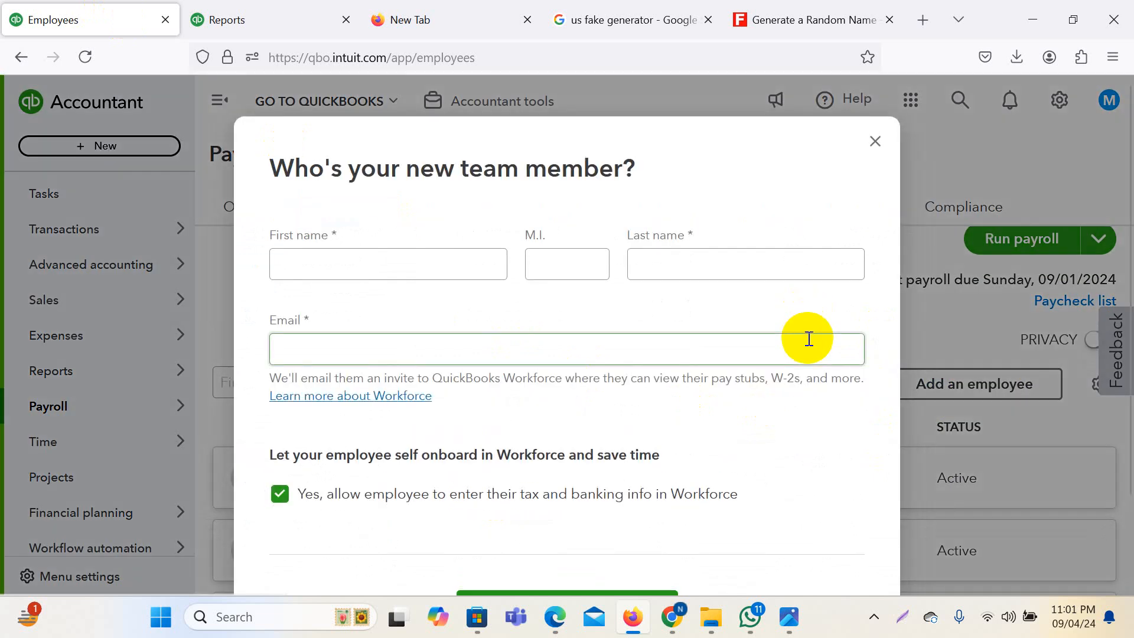
Paste the generated full name into First name and move the surname into Last name.
{"action": "left_click", "coordinate": [379, 270]}
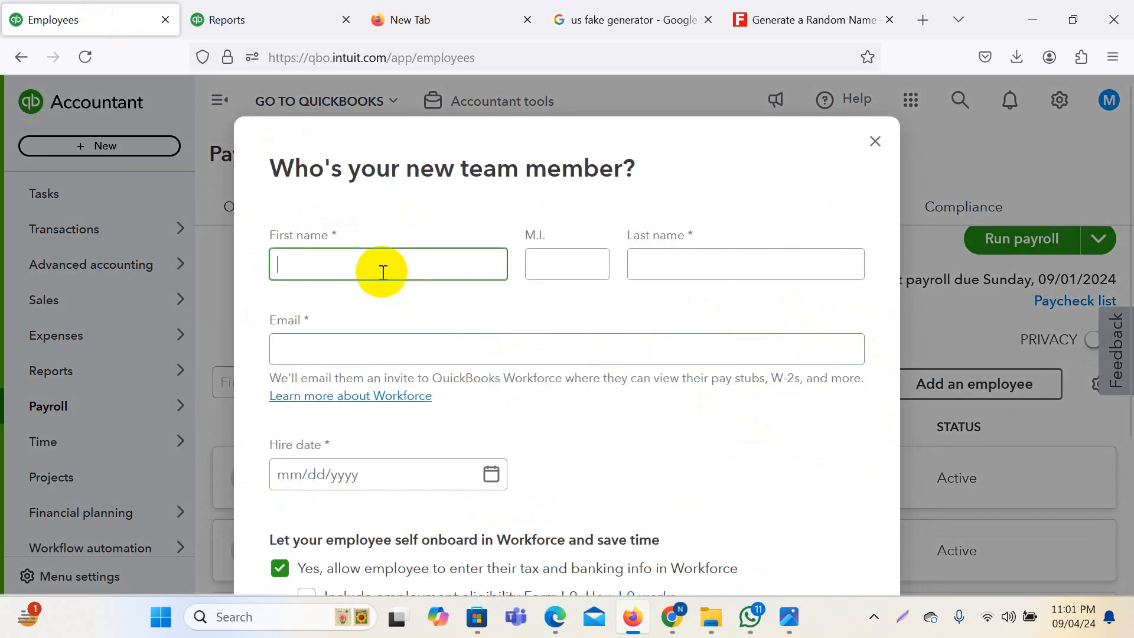
{"action": "right_click", "coordinate": [384, 272]}
{"action": "left_click", "coordinate": [432, 402]}
{"action": "double_click", "coordinate": [325, 265]}
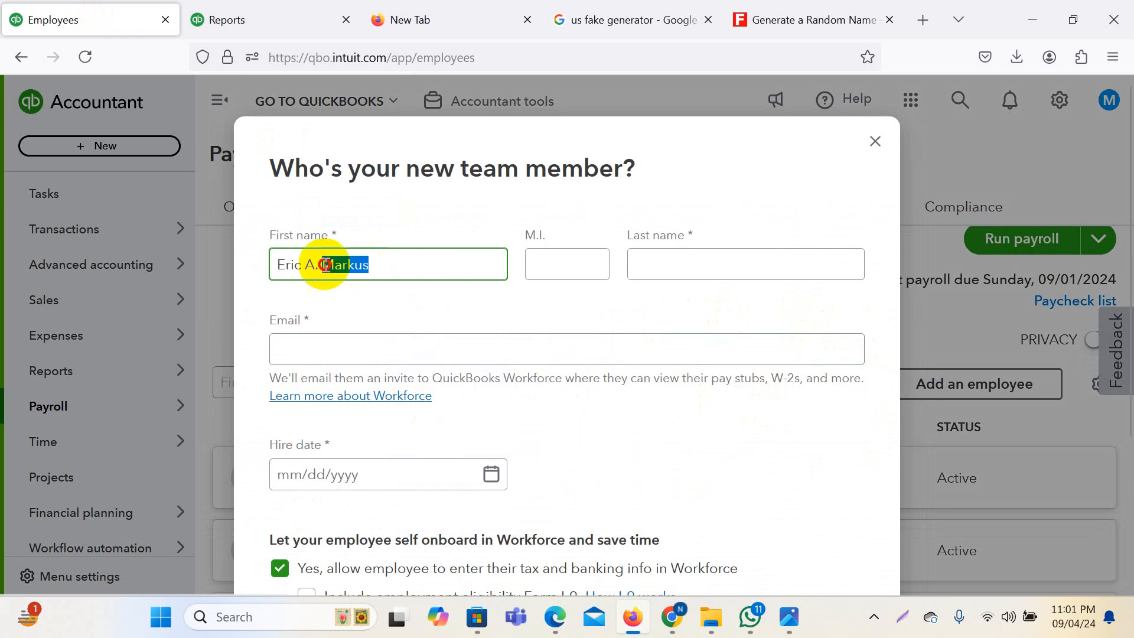
{"action": "right_click", "coordinate": [328, 265]}
{"action": "left_click", "coordinate": [380, 343]}
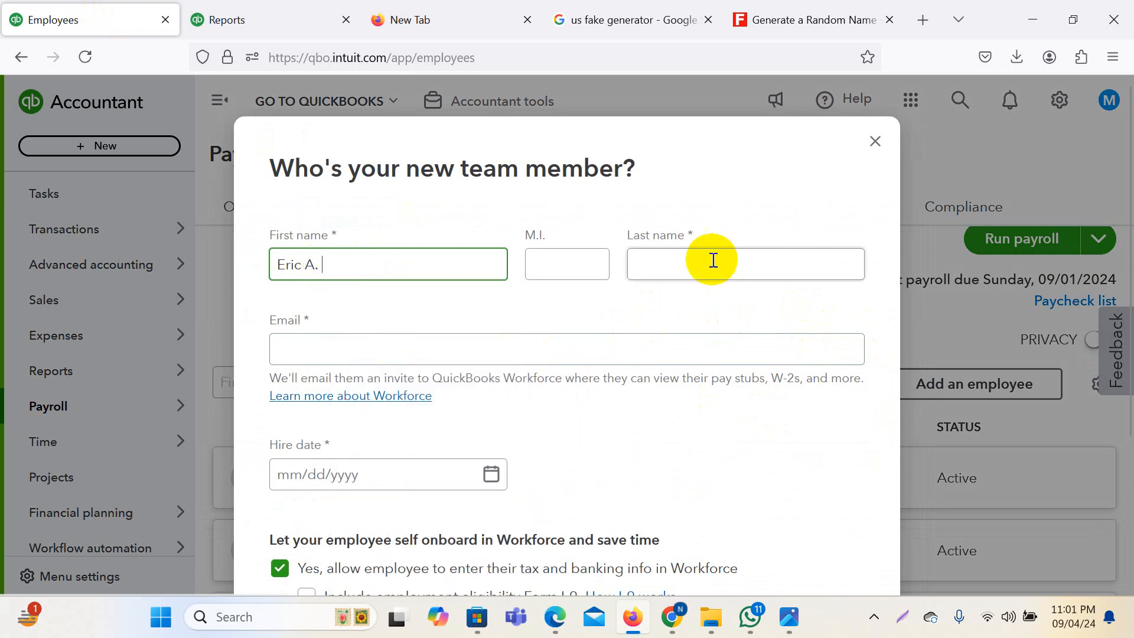
{"action": "right_click", "coordinate": [645, 265]}
{"action": "left_click", "coordinate": [742, 397]}
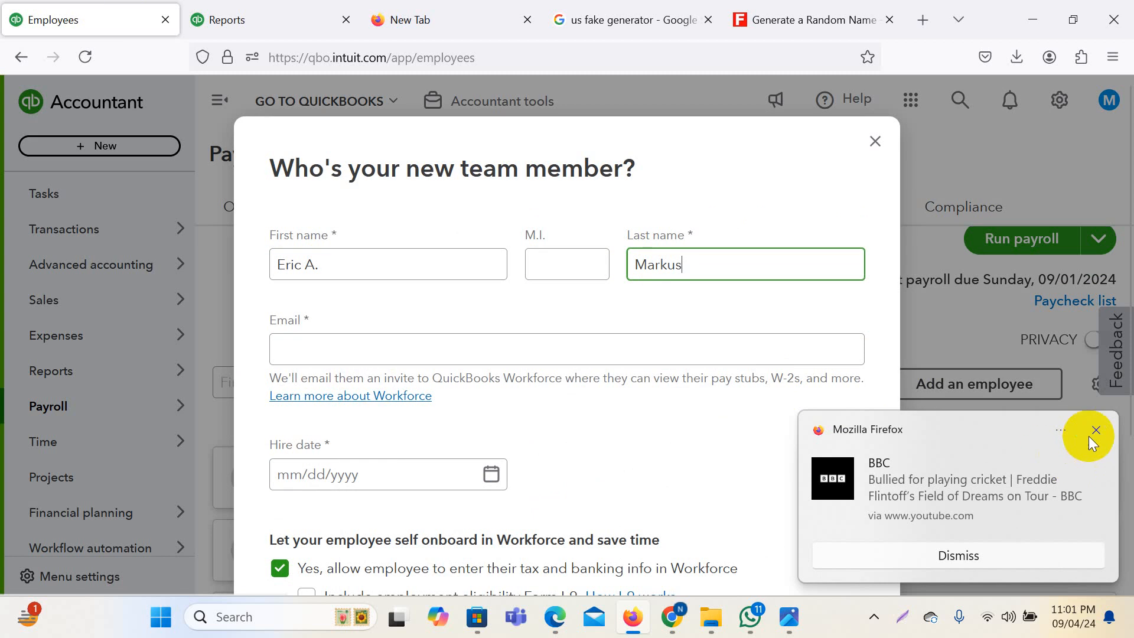
Enter the middle initial, tidy the first name, then switch to the Fake Name Generator tab.
{"action": "left_click", "coordinate": [1093, 433]}
{"action": "left_click", "coordinate": [582, 275]}
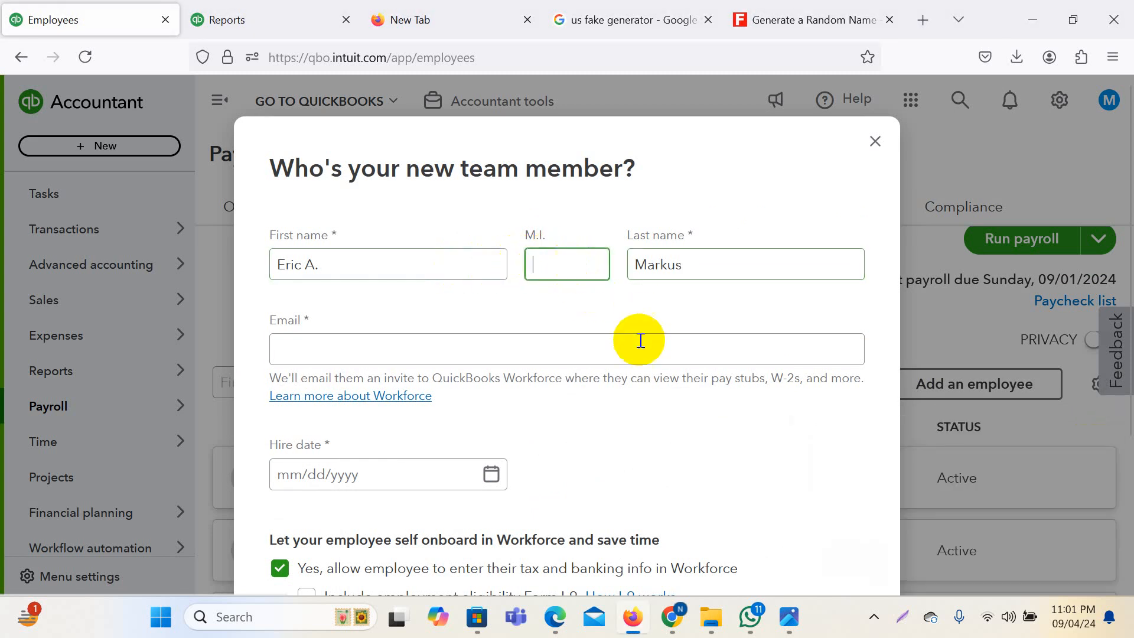
{"action": "type", "text": "A"}
{"action": "left_click", "coordinate": [354, 268]}
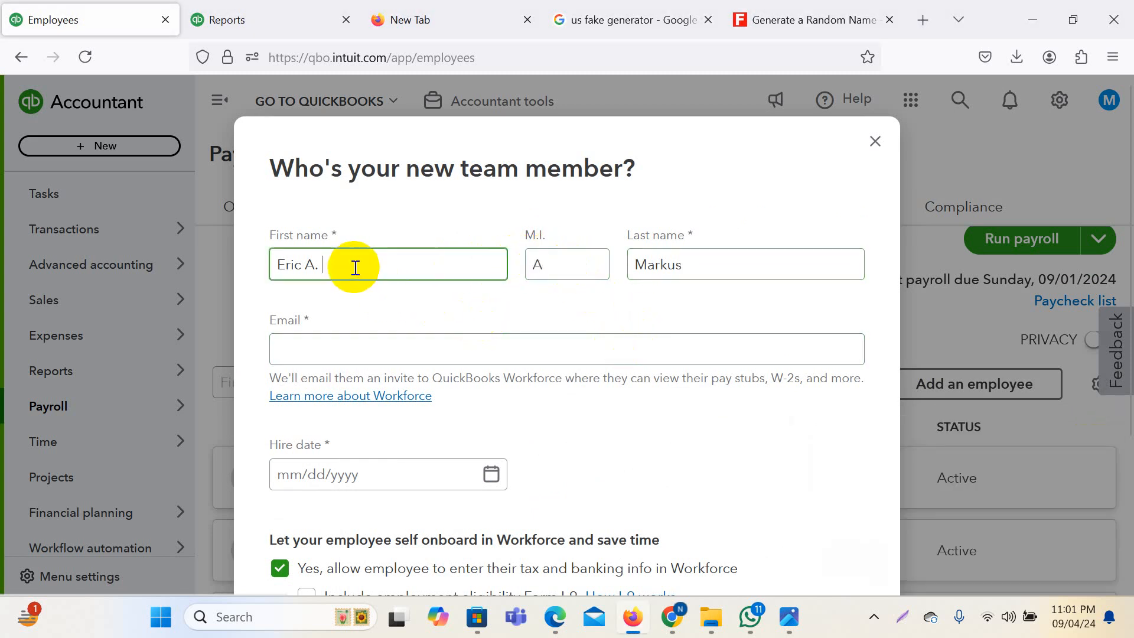
{"action": "left_click", "coordinate": [283, 348]}
{"action": "mouse_move", "coordinate": [789, 616]}
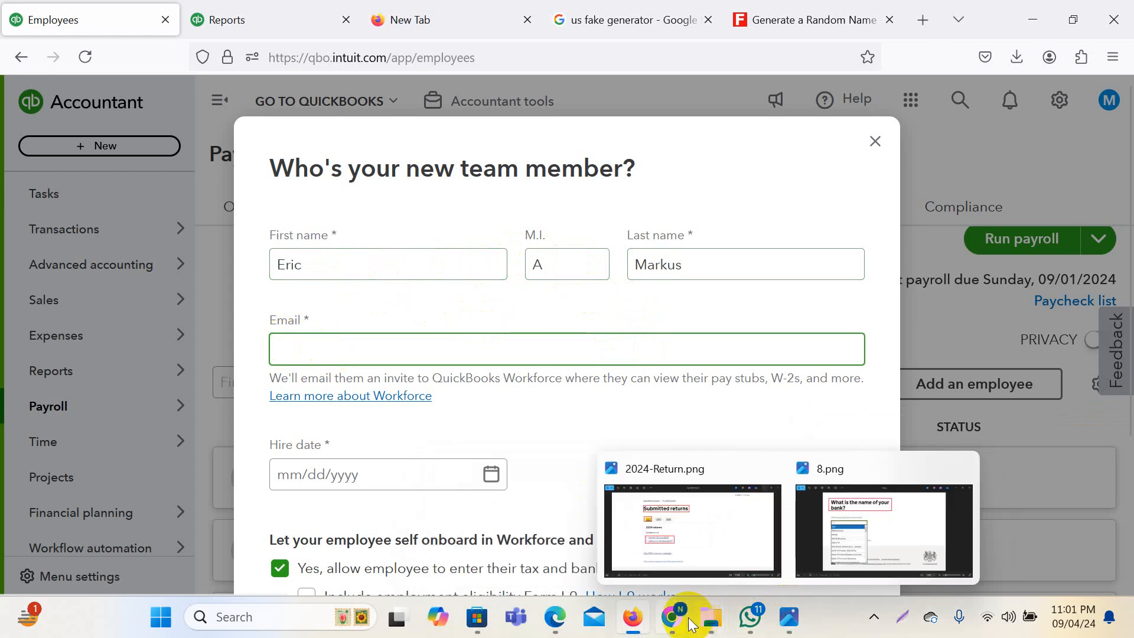
{"action": "mouse_move", "coordinate": [633, 618]}
{"action": "left_click", "coordinate": [667, 533]}
{"action": "left_click", "coordinate": [807, 19]}
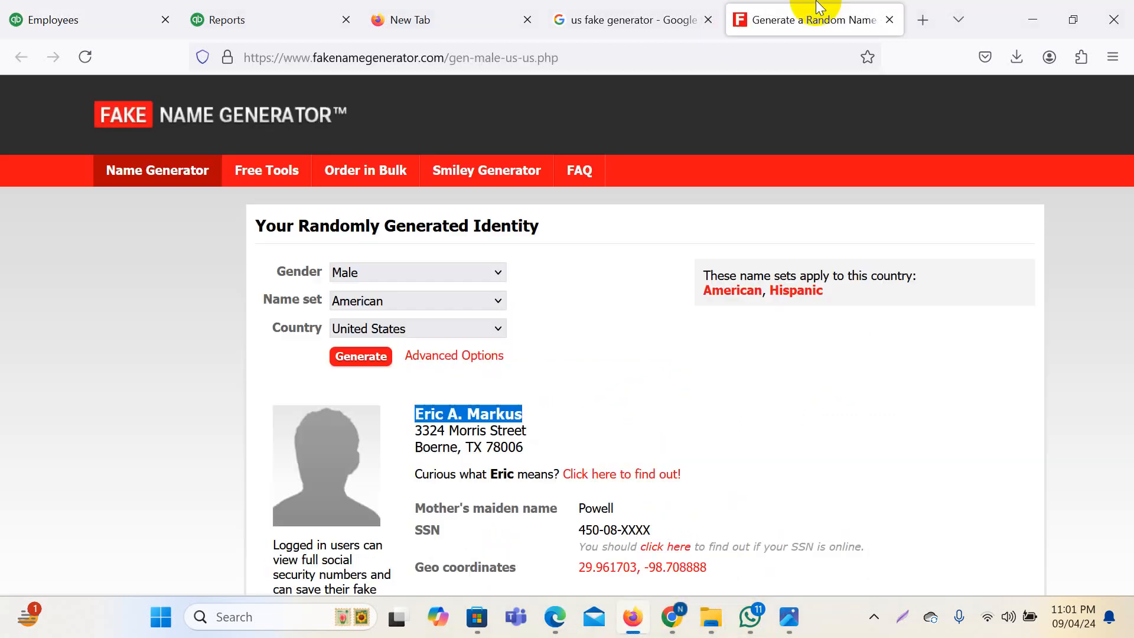
Copy the generated identity's email address from the Online section and return to the QuickBooks form.
{"action": "scroll", "coordinate": [655, 396], "scroll_direction": "down", "scroll_amount": 3}
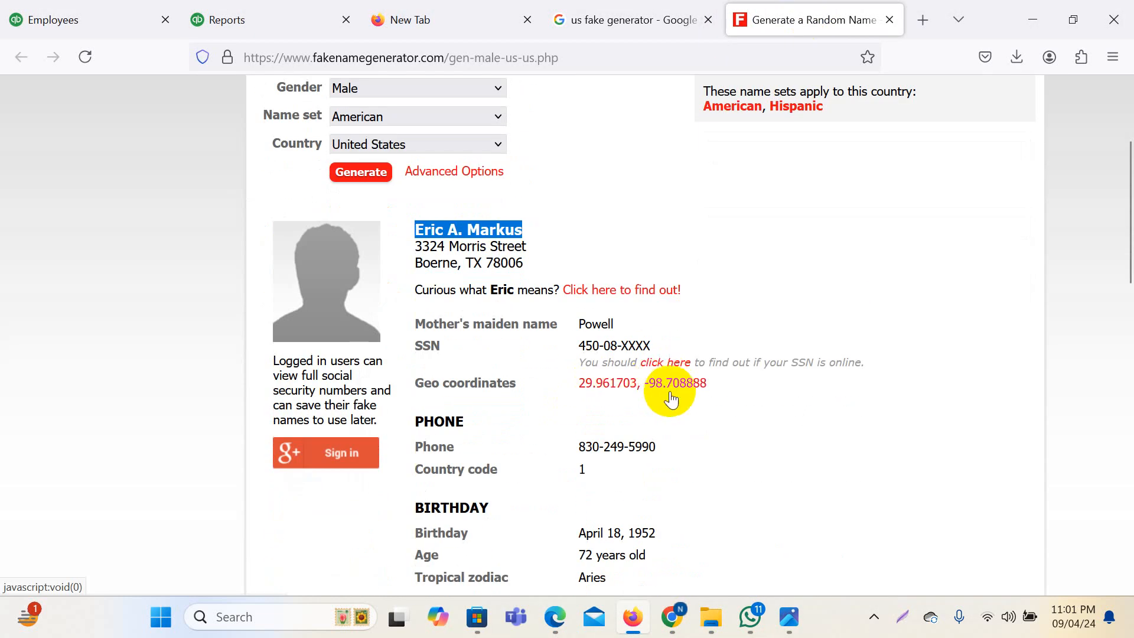
{"action": "scroll", "coordinate": [721, 406], "scroll_direction": "down", "scroll_amount": 5}
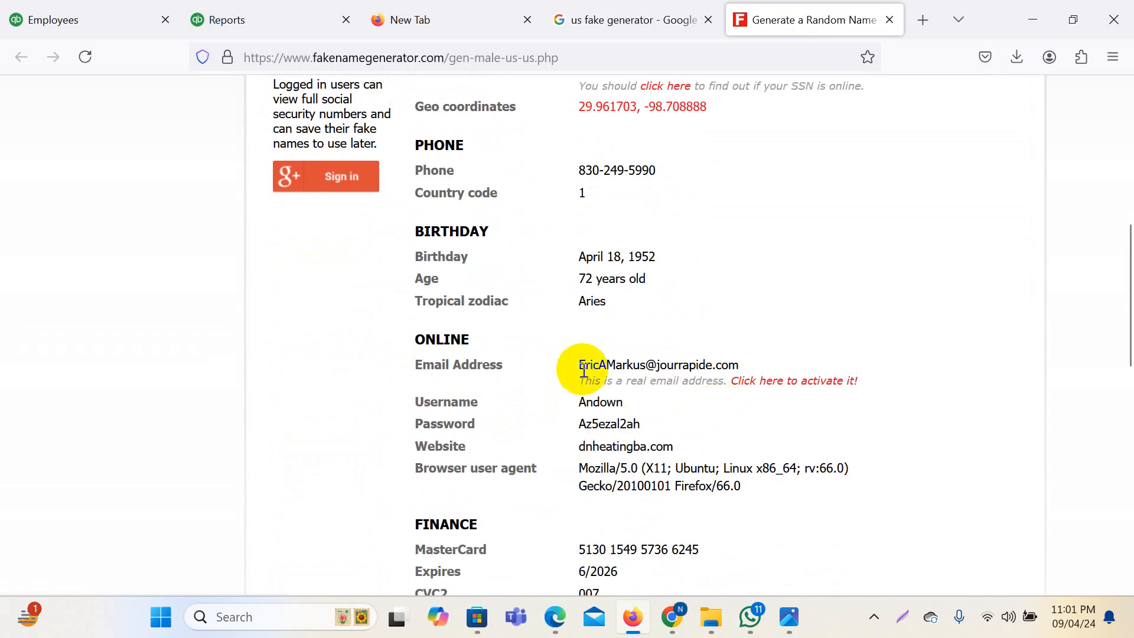
{"action": "left_click_drag", "start_coordinate": [580, 364], "coordinate": [738, 366]}
{"action": "right_click", "coordinate": [702, 377]}
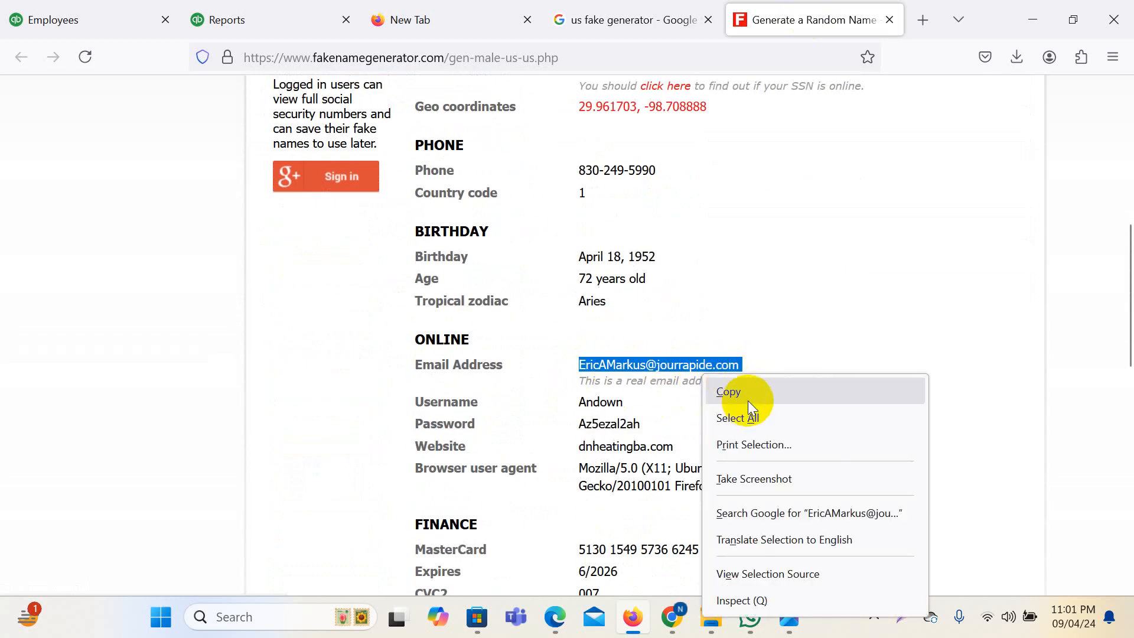
{"action": "left_click", "coordinate": [730, 393]}
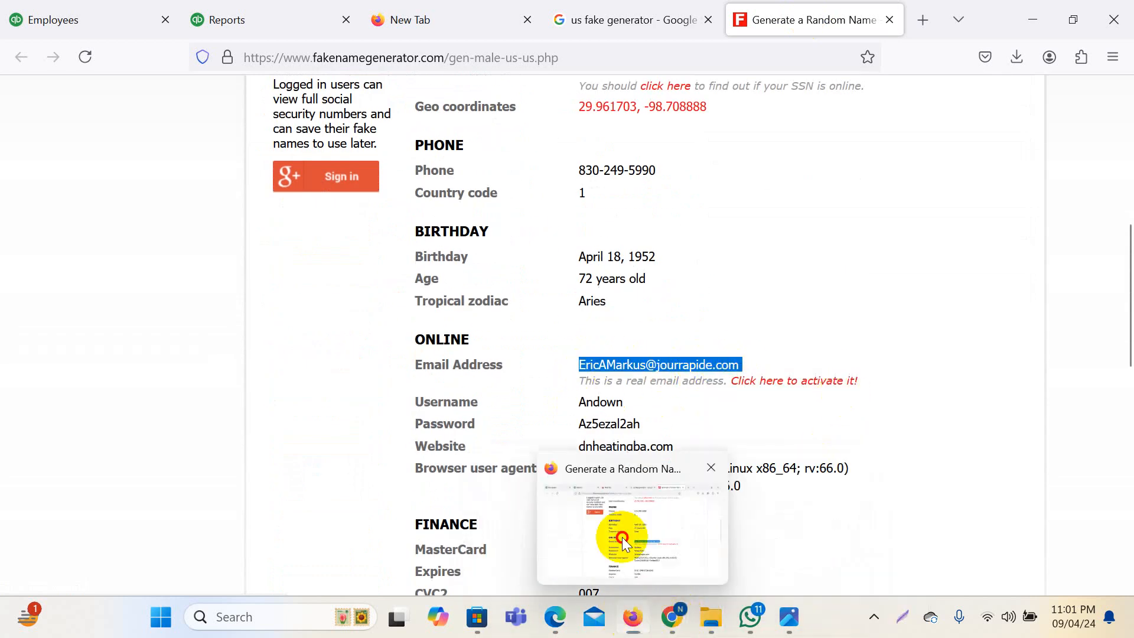
{"action": "left_click", "coordinate": [215, 16]}
{"action": "left_click", "coordinate": [142, 12]}
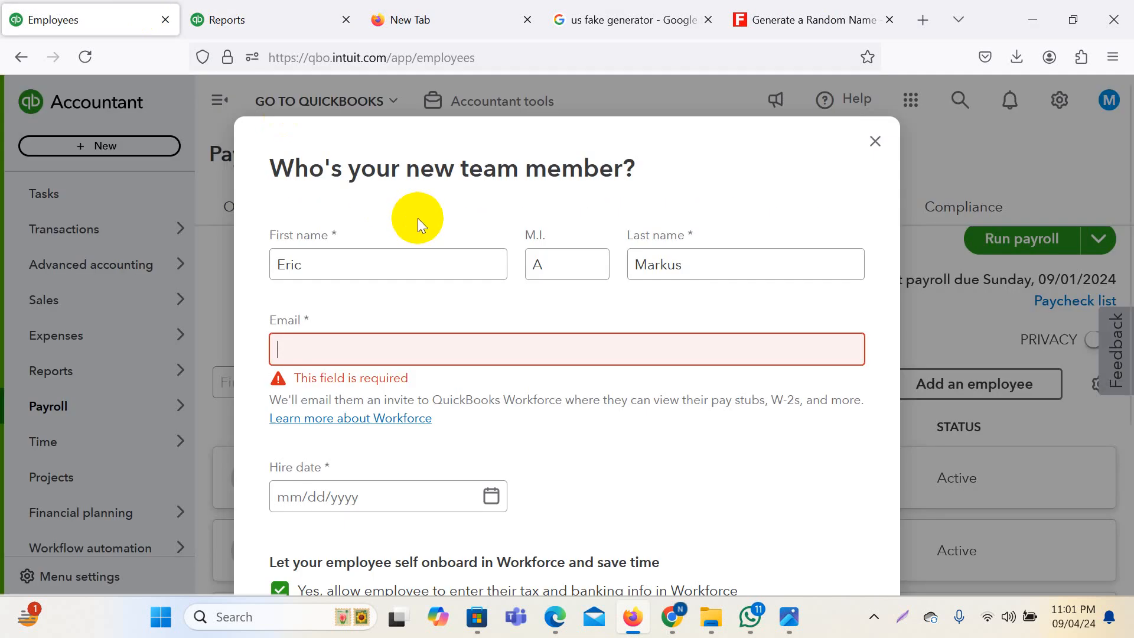
Close the Reports tab and paste the copied email address into the Email field.
{"action": "left_click", "coordinate": [346, 19]}
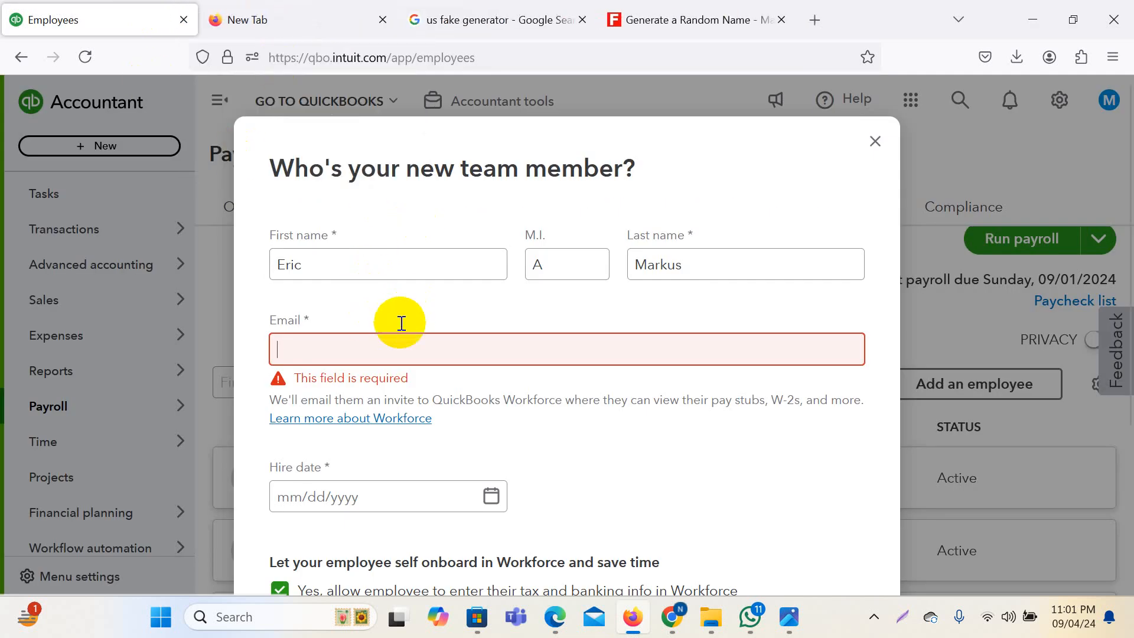
{"action": "left_click", "coordinate": [396, 362]}
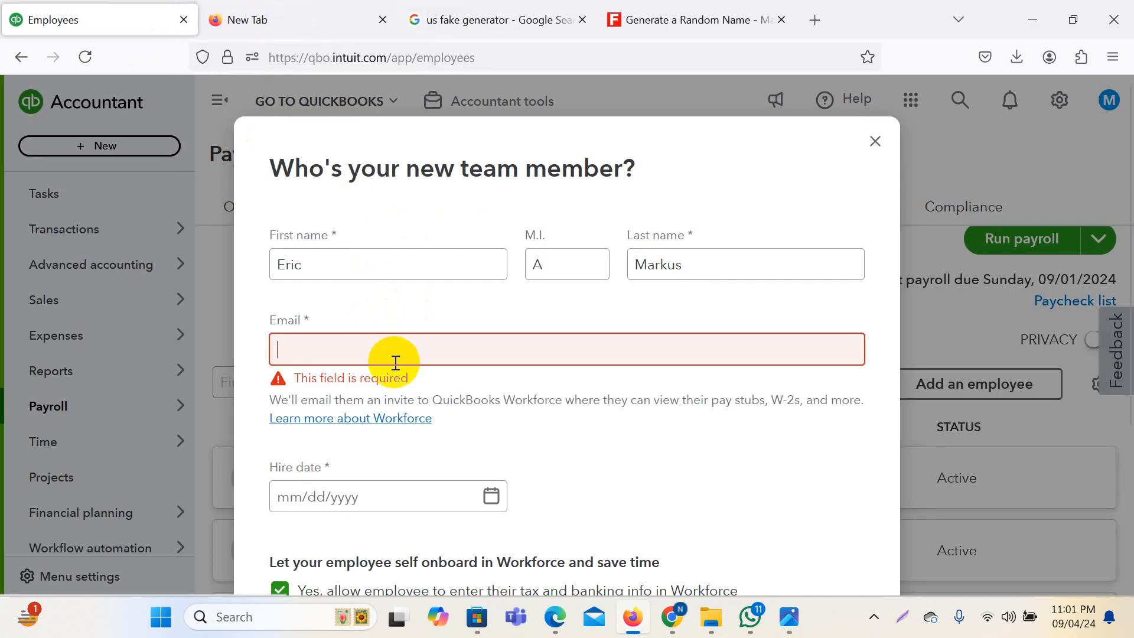
{"action": "left_click", "coordinate": [430, 448]}
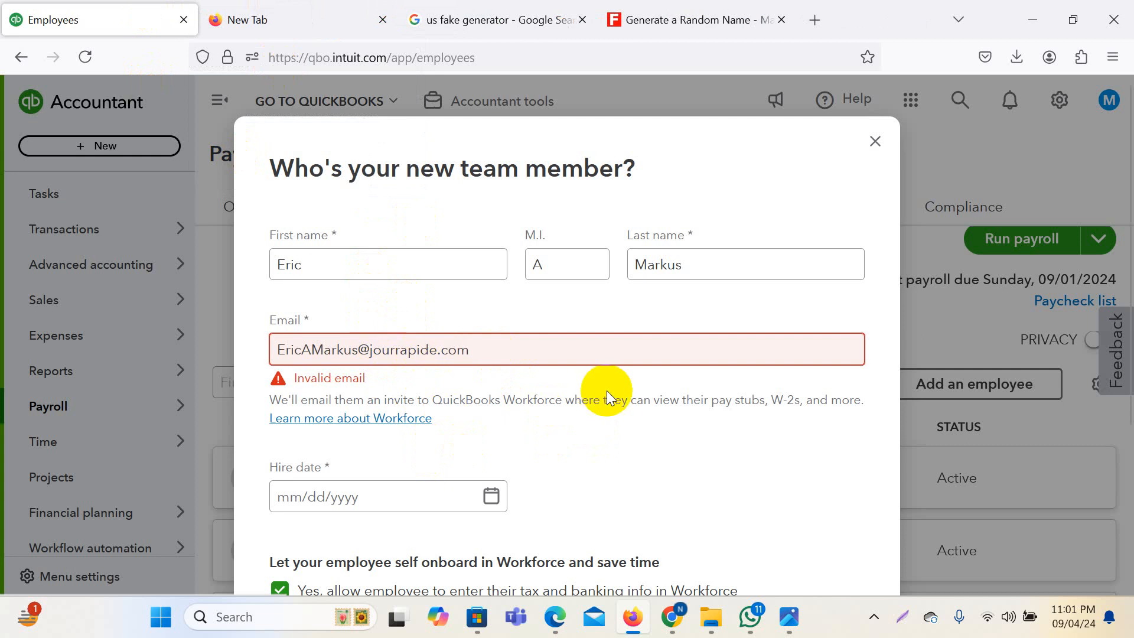
{"action": "left_click", "coordinate": [566, 424]}
{"action": "scroll", "coordinate": [540, 416], "scroll_direction": "down", "scroll_amount": 3}
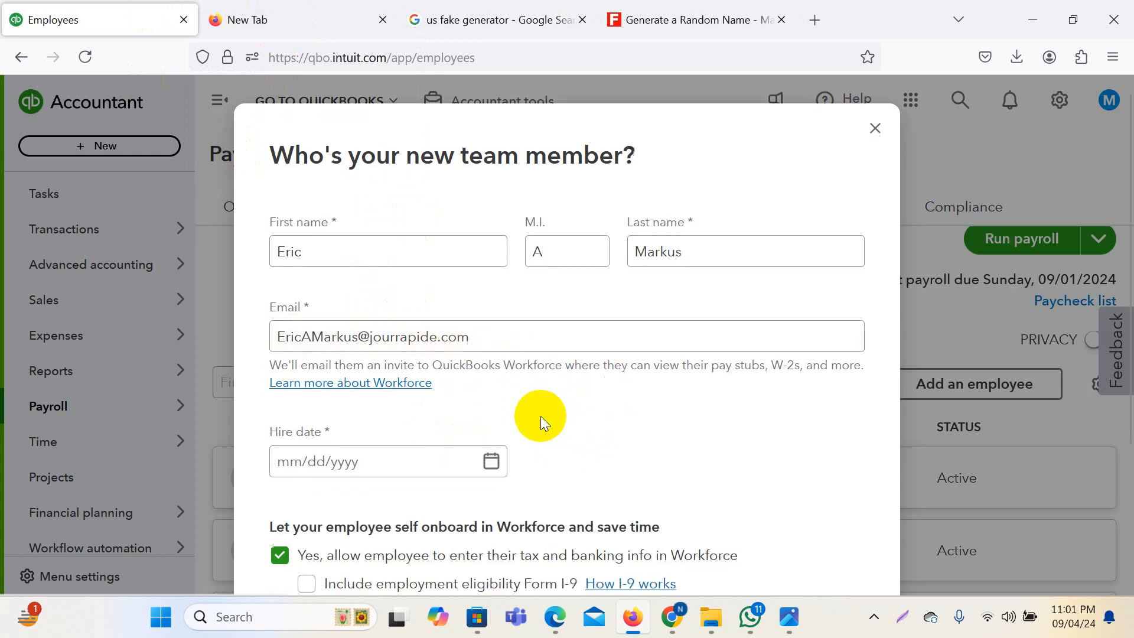
{"action": "scroll", "coordinate": [490, 243], "scroll_direction": "up", "scroll_amount": 2}
{"action": "left_click", "coordinate": [574, 254]}
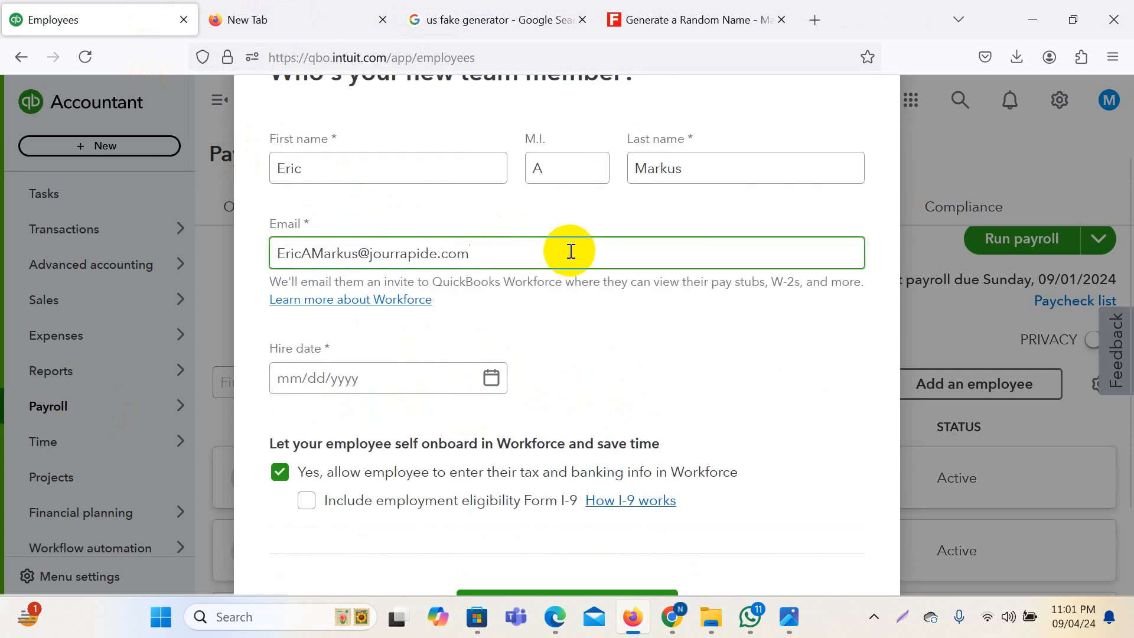
{"action": "scroll", "coordinate": [456, 321], "scroll_direction": "down", "scroll_amount": 2}
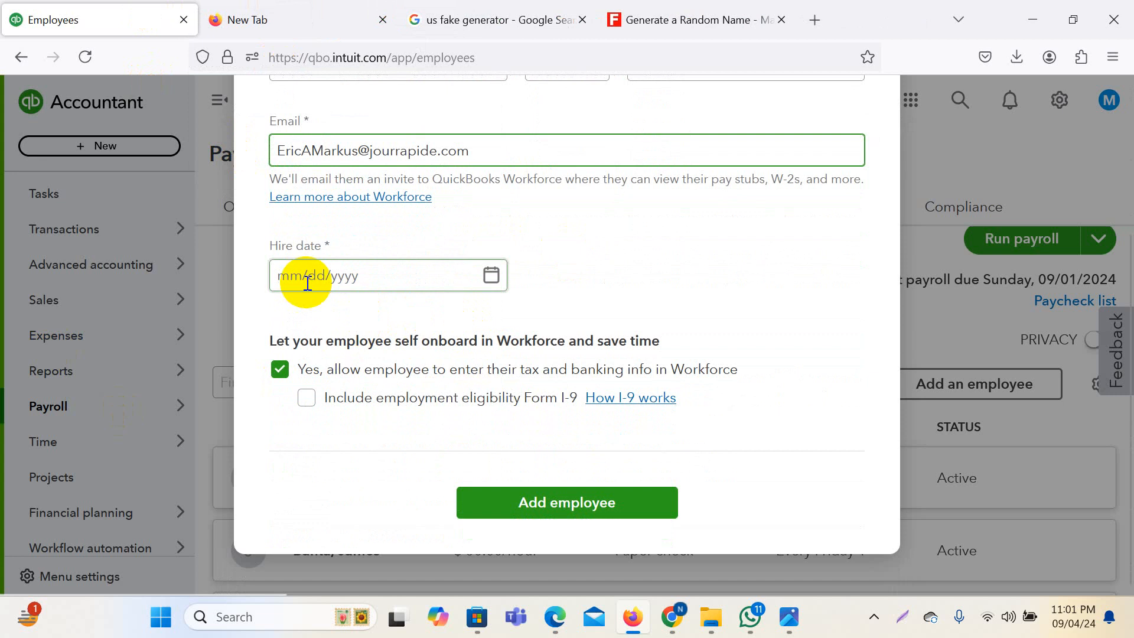
Set the hire date to 08/01/2024 and submit the new employee.
{"action": "left_click", "coordinate": [498, 283]}
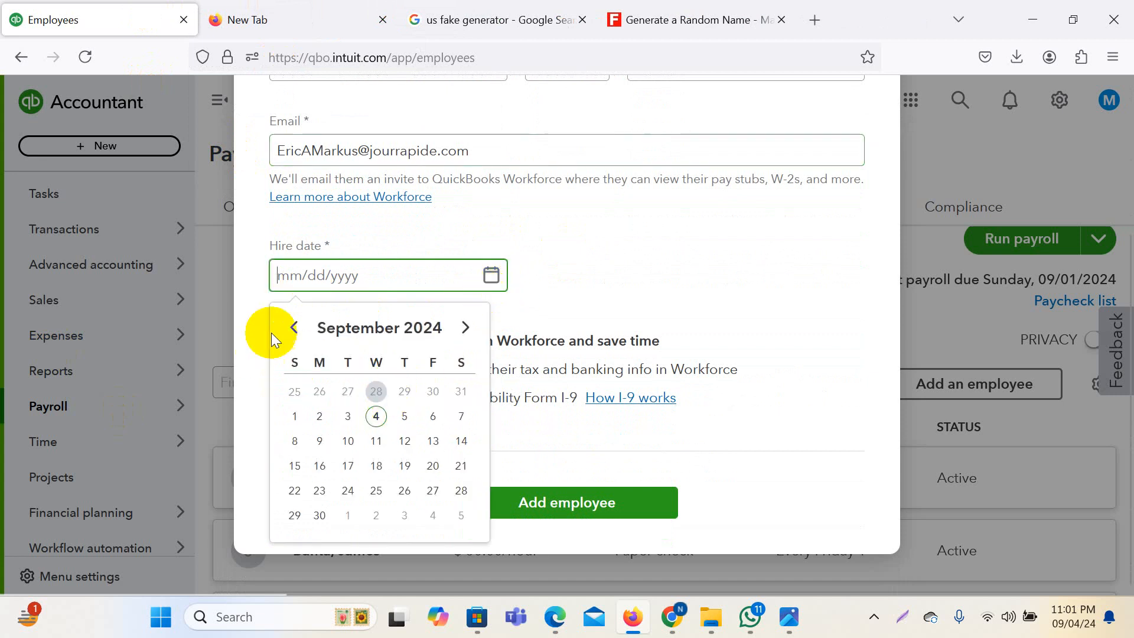
{"action": "left_click", "coordinate": [292, 326]}
{"action": "left_click", "coordinate": [404, 392]}
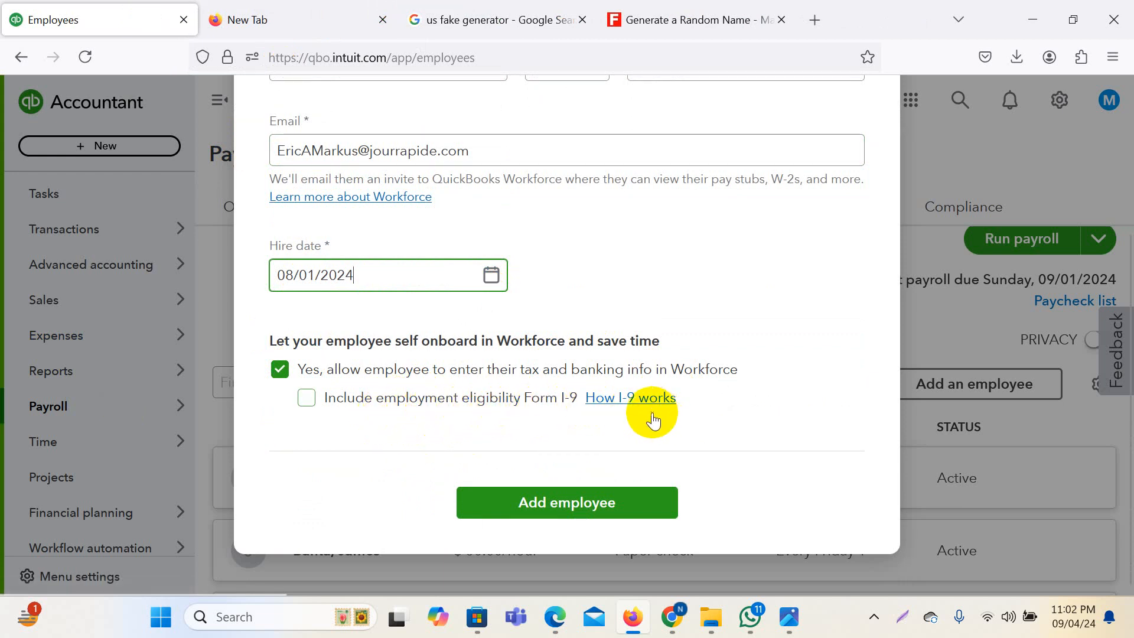
{"action": "left_click", "coordinate": [576, 512]}
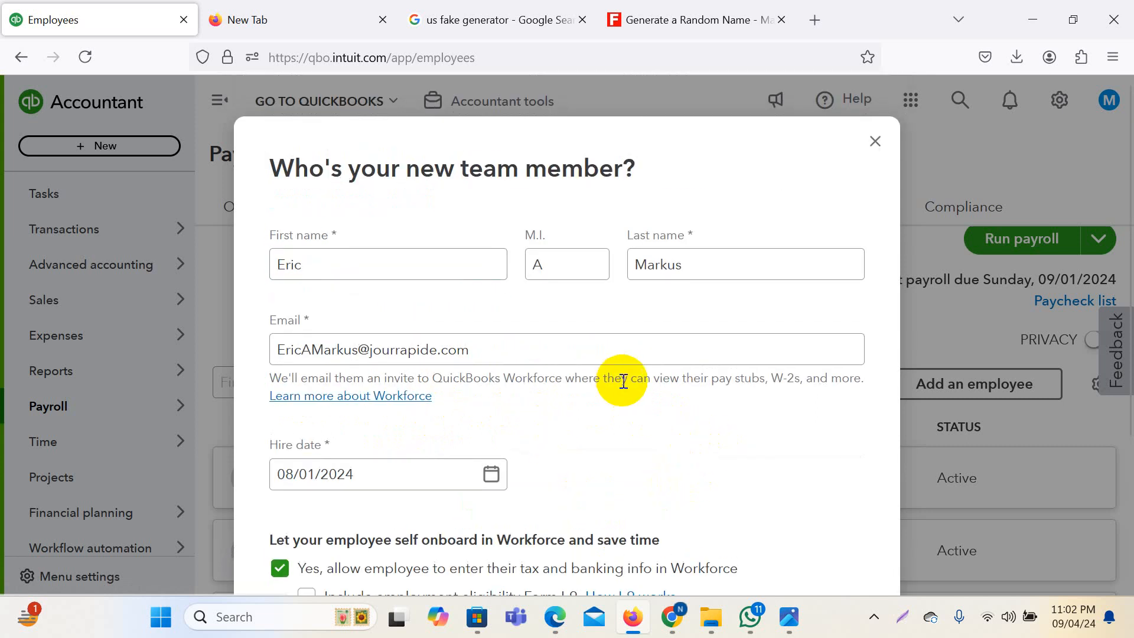
{"action": "scroll", "coordinate": [618, 365], "scroll_direction": "down", "scroll_amount": 3}
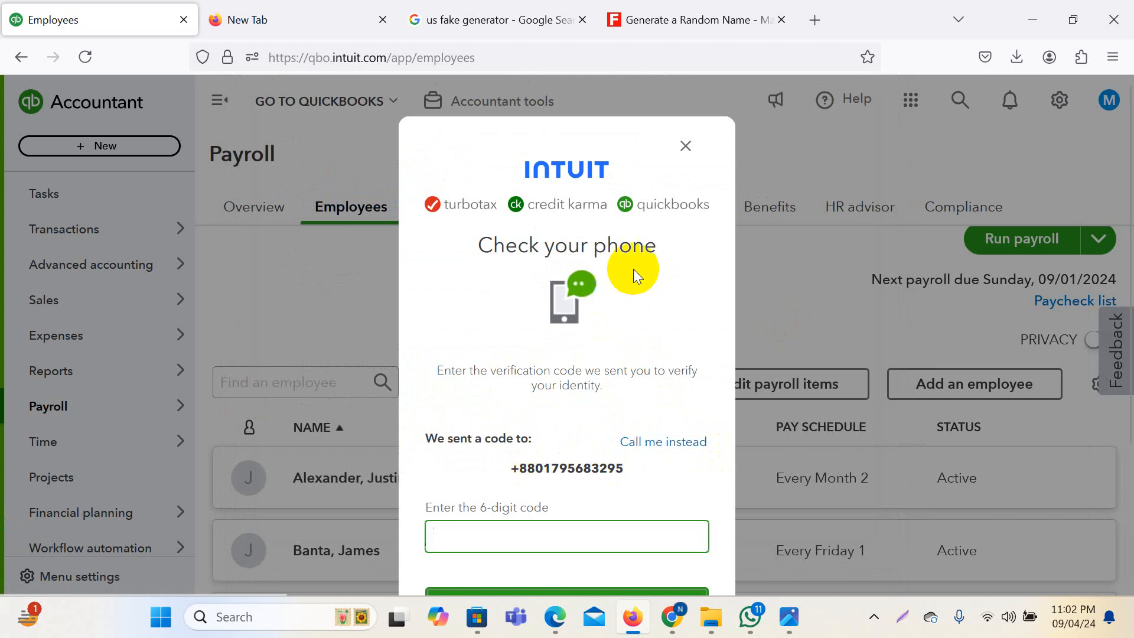
{"action": "scroll", "coordinate": [629, 269], "scroll_direction": "down", "scroll_amount": 3}
{"action": "left_click_drag", "start_coordinate": [519, 293], "coordinate": [616, 299]}
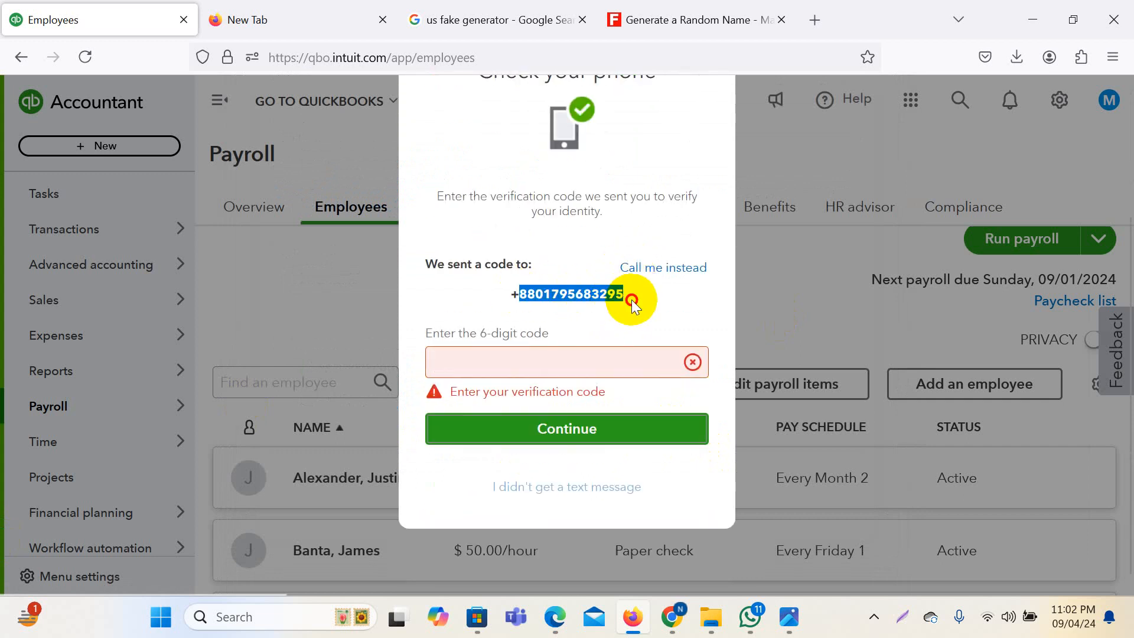
{"action": "left_click", "coordinate": [583, 299]}
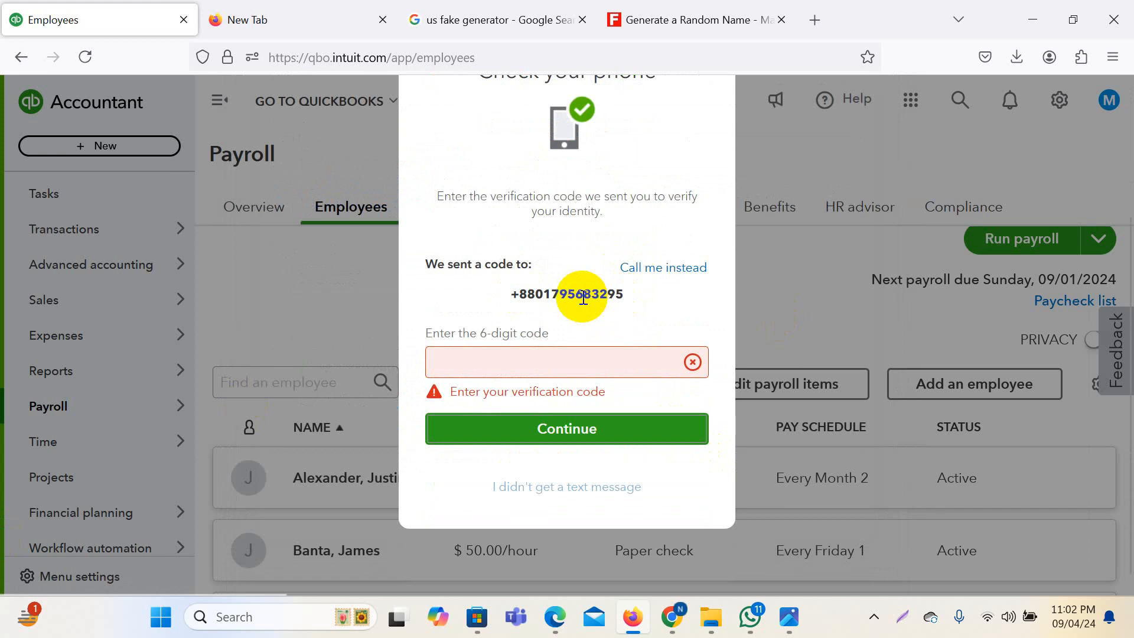
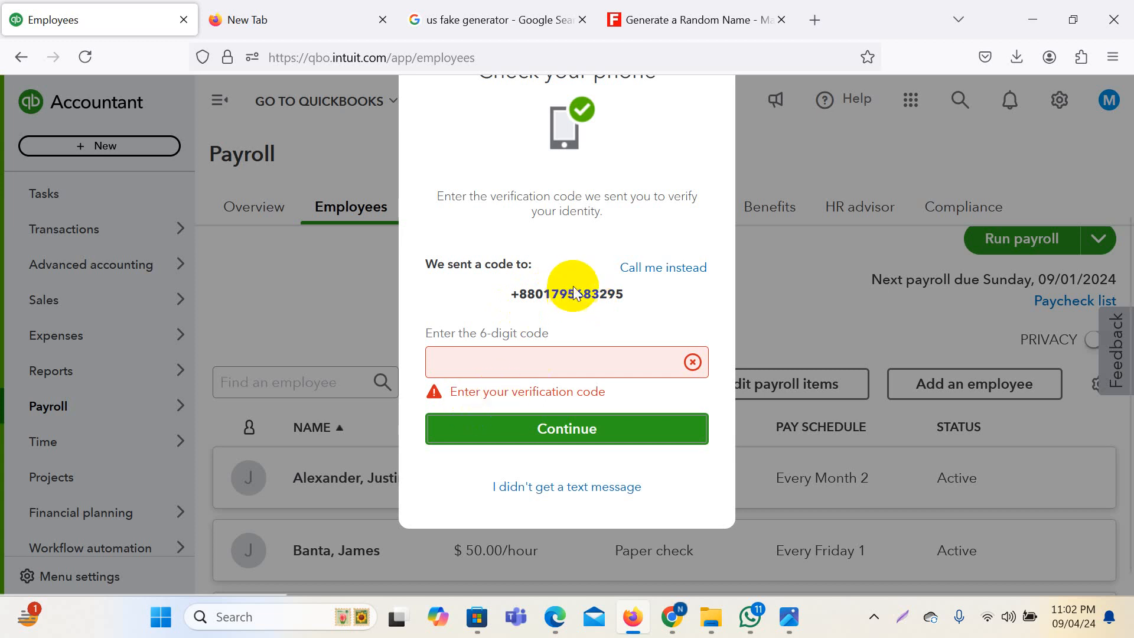
Enter the six-digit code from the text message and submit it to verify identity.
{"action": "left_click_drag", "start_coordinate": [535, 289], "coordinate": [646, 293]}
{"action": "left_click", "coordinate": [483, 368]}
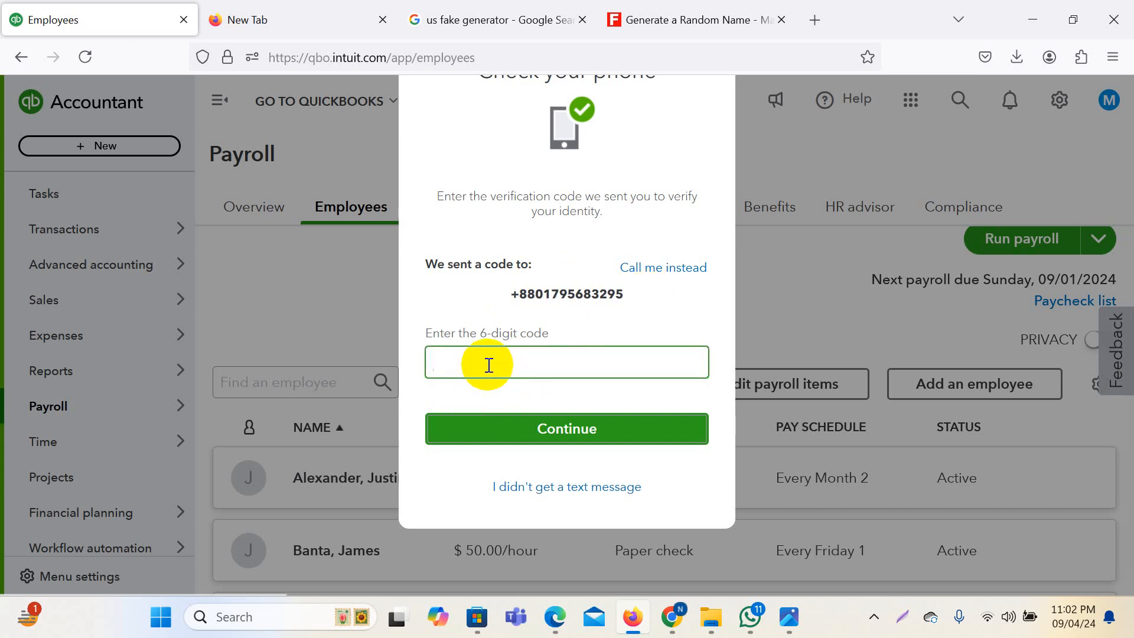
{"action": "left_click", "coordinate": [578, 440]}
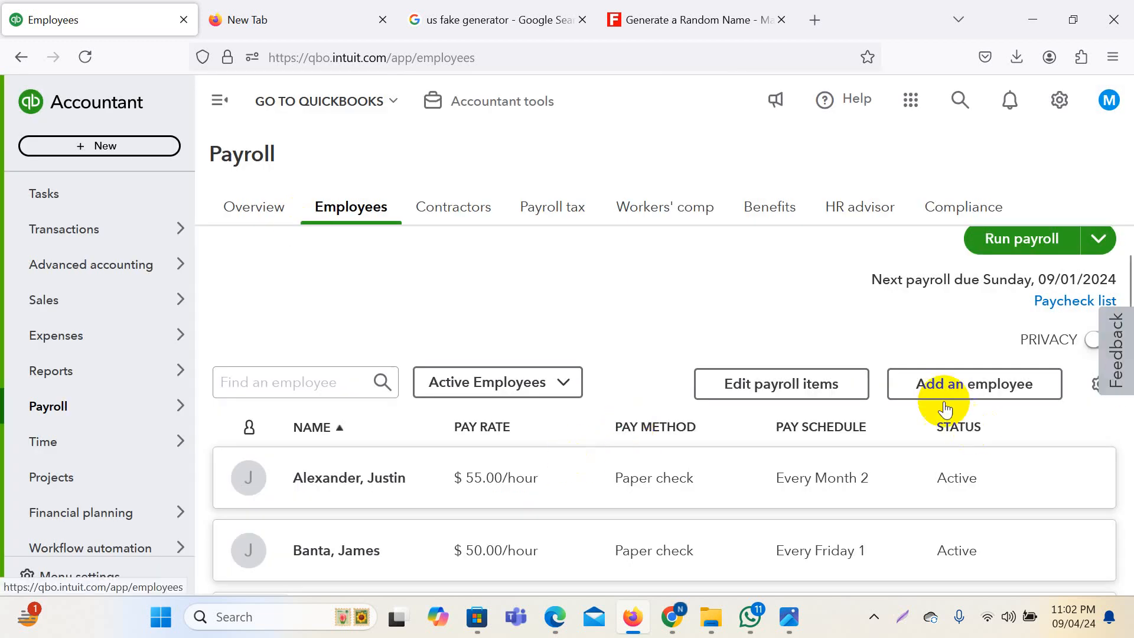
Add the new employee and review the profile showing name, e-mail and self-setup on.
{"action": "left_click", "coordinate": [945, 406]}
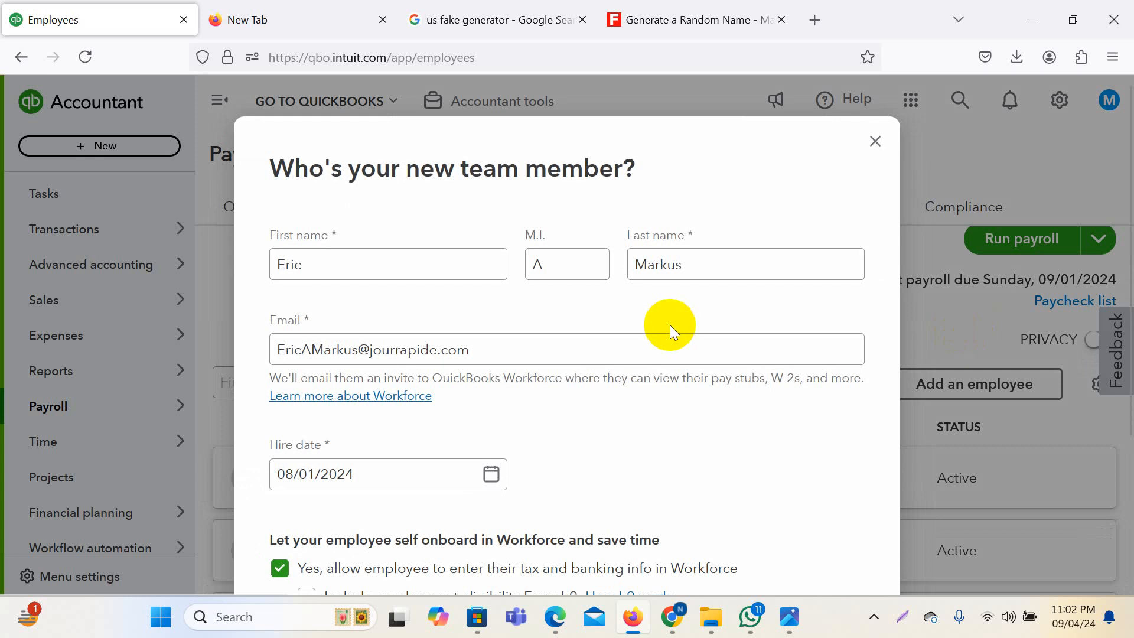
{"action": "scroll", "coordinate": [625, 388], "scroll_direction": "down", "scroll_amount": 3}
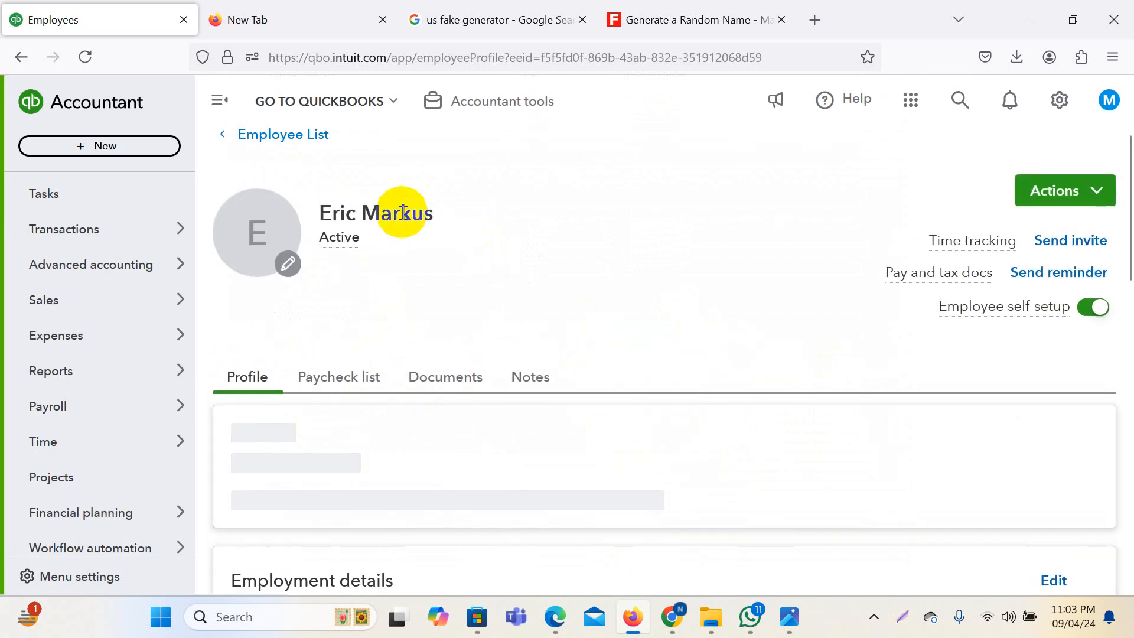
{"action": "scroll", "coordinate": [644, 354], "scroll_direction": "down", "scroll_amount": 3}
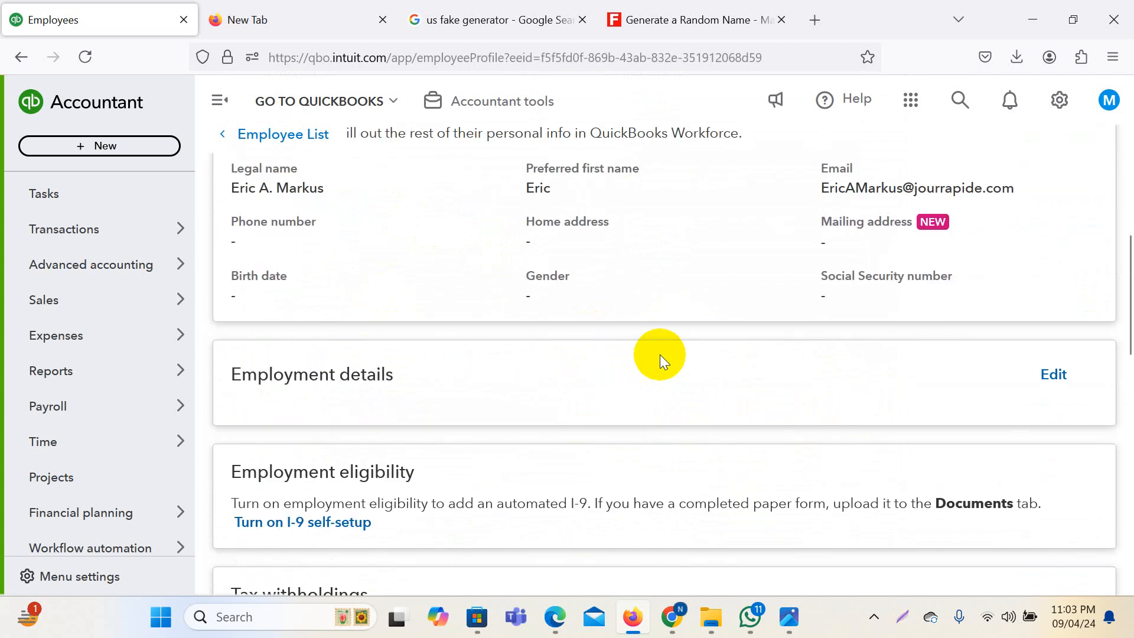
{"action": "scroll", "coordinate": [660, 354], "scroll_direction": "up", "scroll_amount": 5}
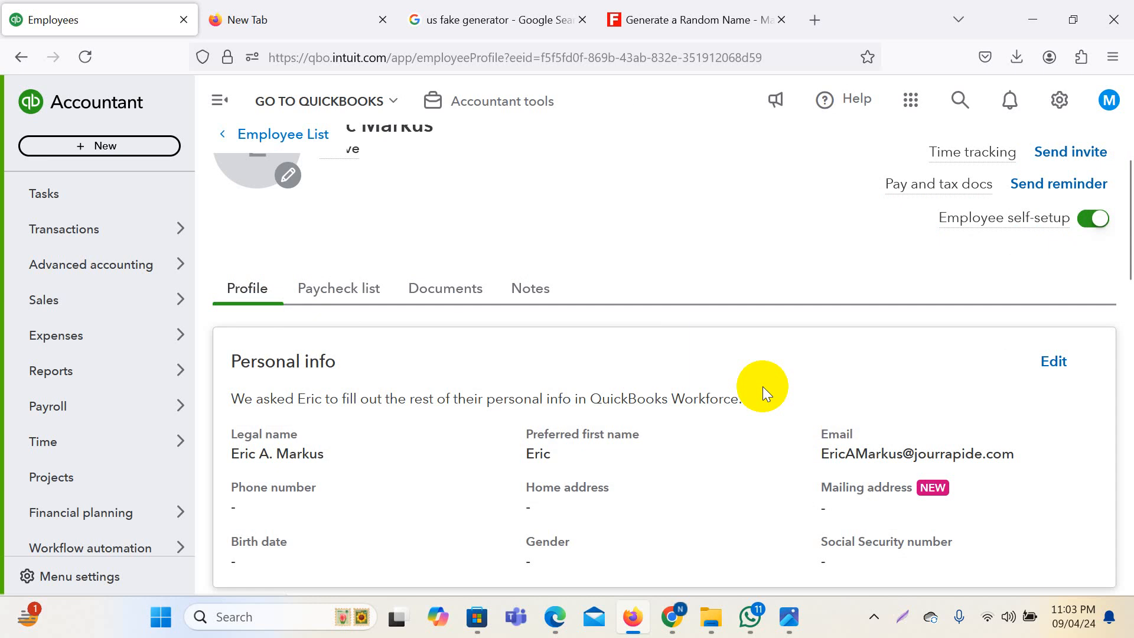
{"action": "scroll", "coordinate": [597, 360], "scroll_direction": "up", "scroll_amount": 2}
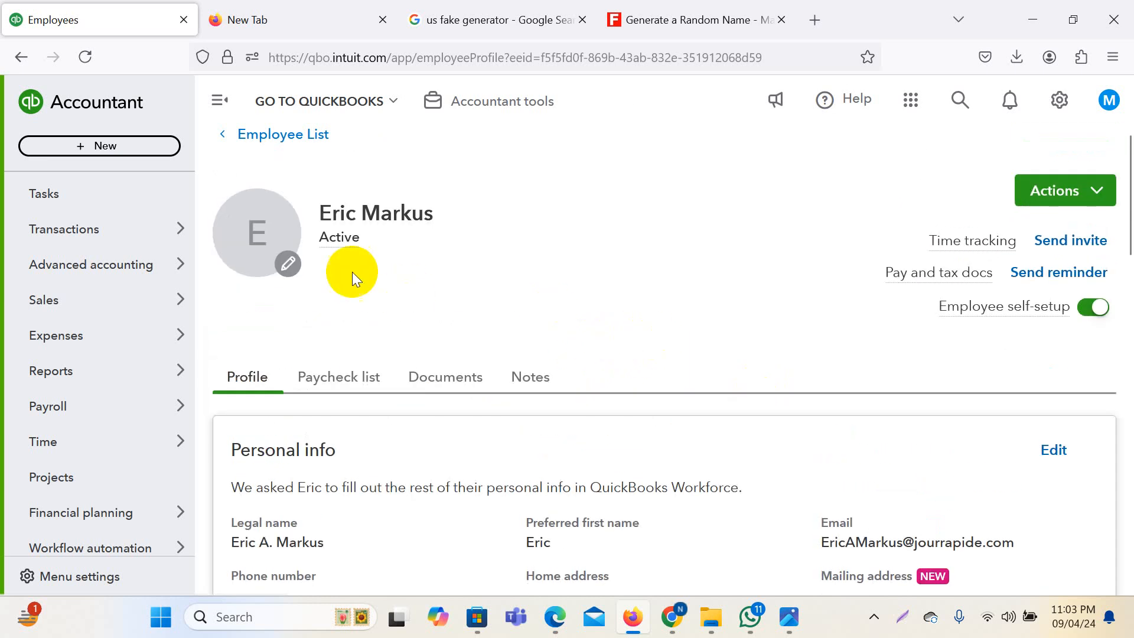
{"action": "left_click", "coordinate": [296, 134]}
{"action": "scroll", "coordinate": [529, 405], "scroll_direction": "down", "scroll_amount": 6}
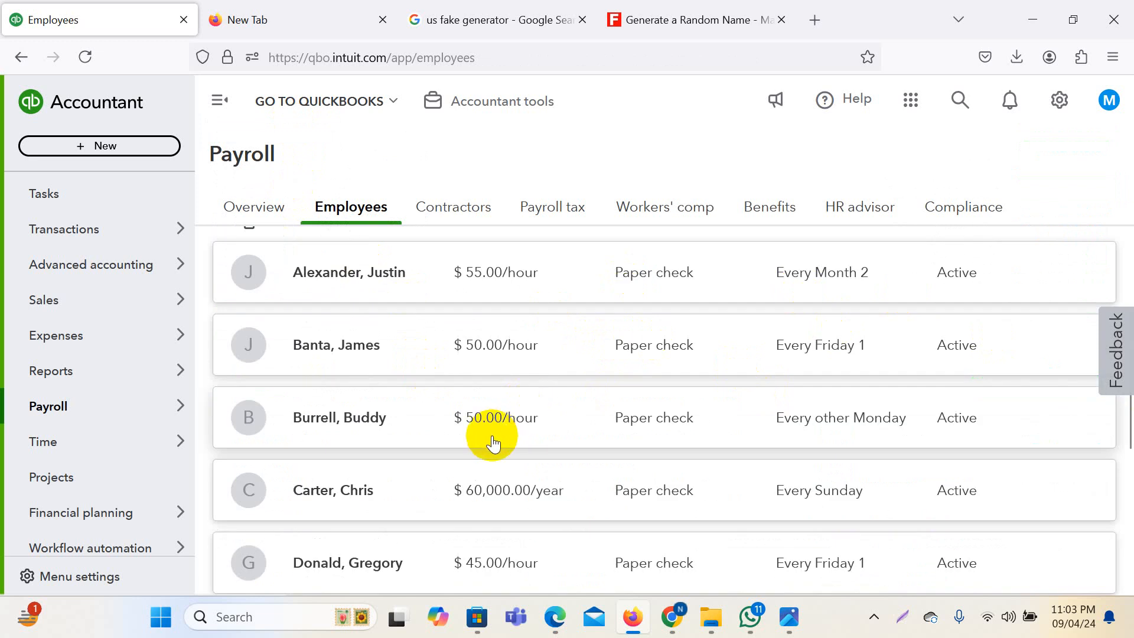
{"action": "scroll", "coordinate": [440, 446], "scroll_direction": "down", "scroll_amount": 3}
{"action": "scroll", "coordinate": [440, 446], "scroll_direction": "down", "scroll_amount": 7}
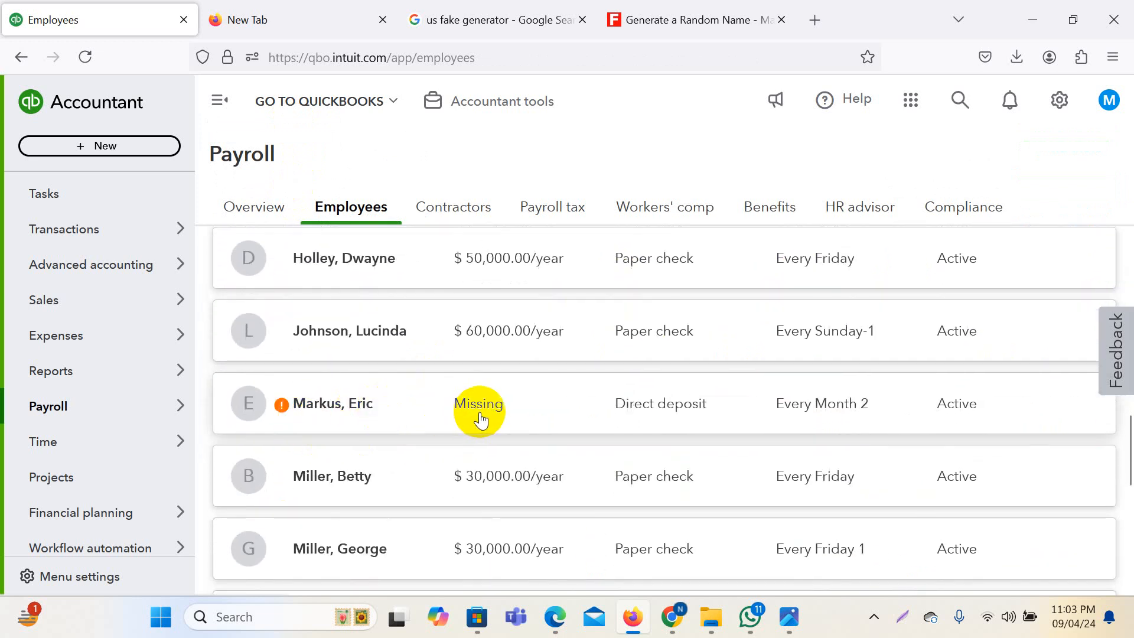
{"action": "mouse_move", "coordinate": [288, 415]}
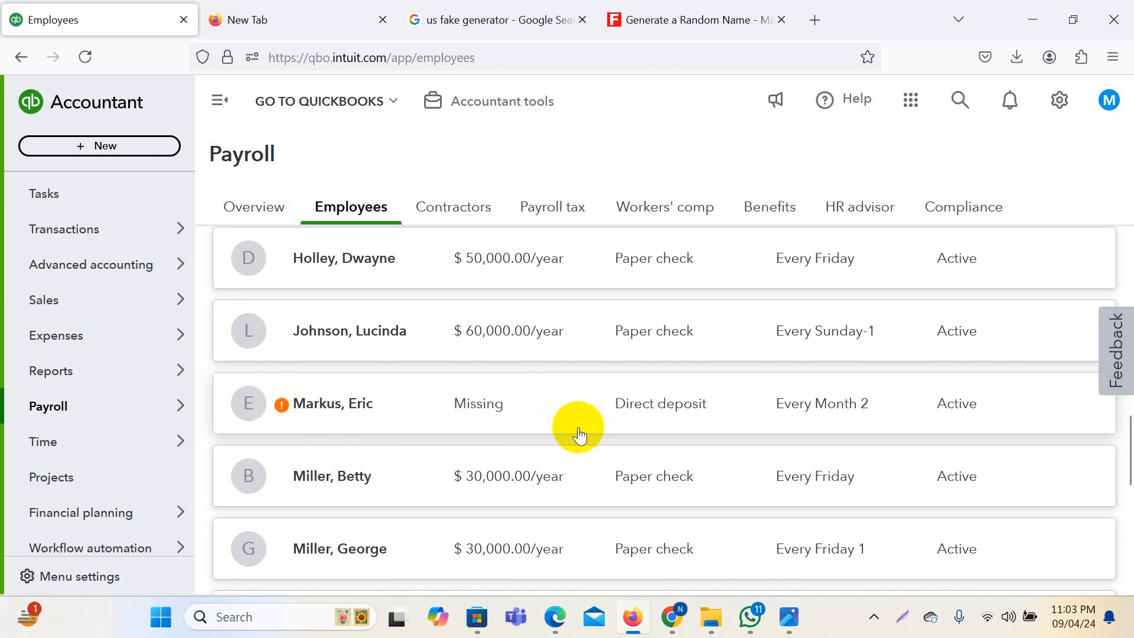
{"action": "left_click", "coordinate": [331, 404]}
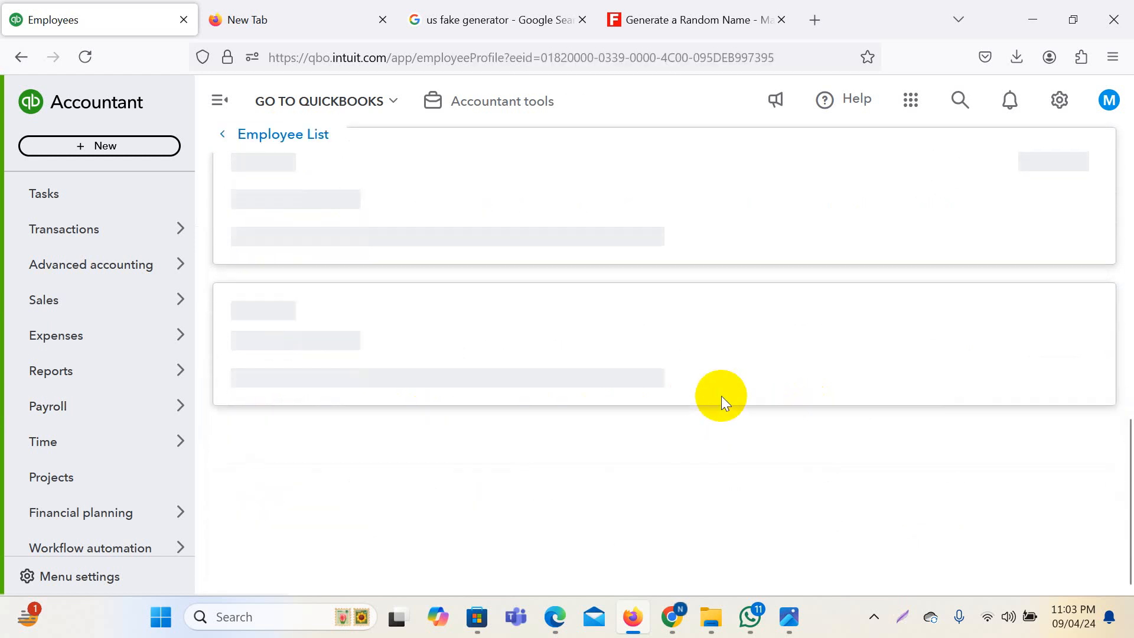
{"action": "scroll", "coordinate": [724, 391], "scroll_direction": "up", "scroll_amount": 10}
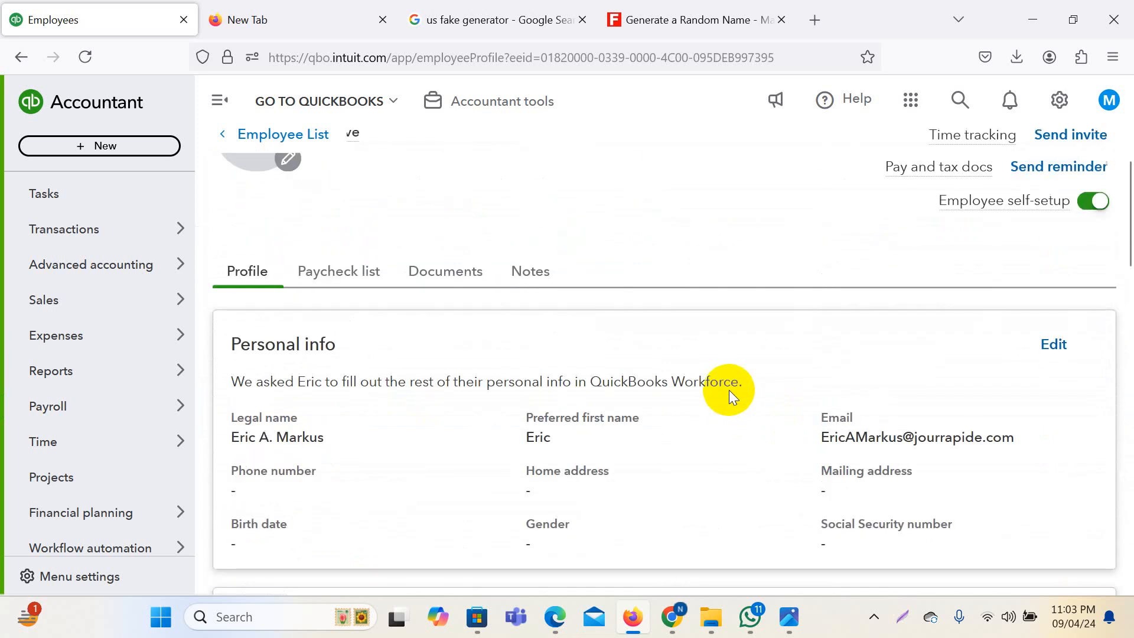
{"action": "scroll", "coordinate": [696, 384], "scroll_direction": "down", "scroll_amount": 3}
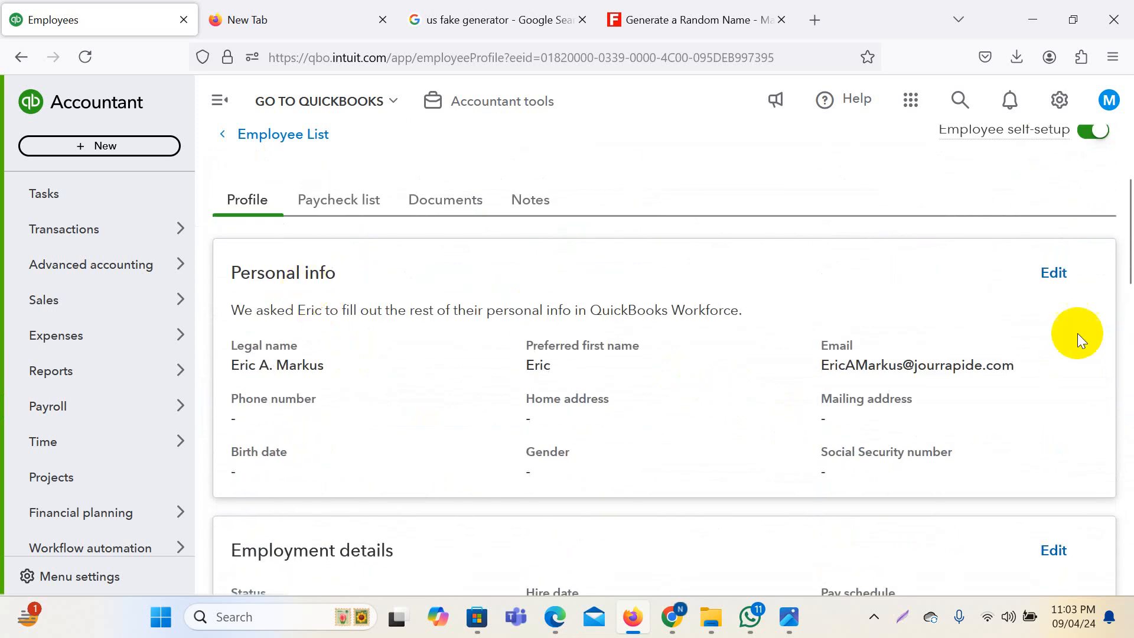
Open the employee's personal info for editing and look over the phone number fields.
{"action": "left_click", "coordinate": [1052, 271]}
{"action": "scroll", "coordinate": [375, 381], "scroll_direction": "down", "scroll_amount": 3}
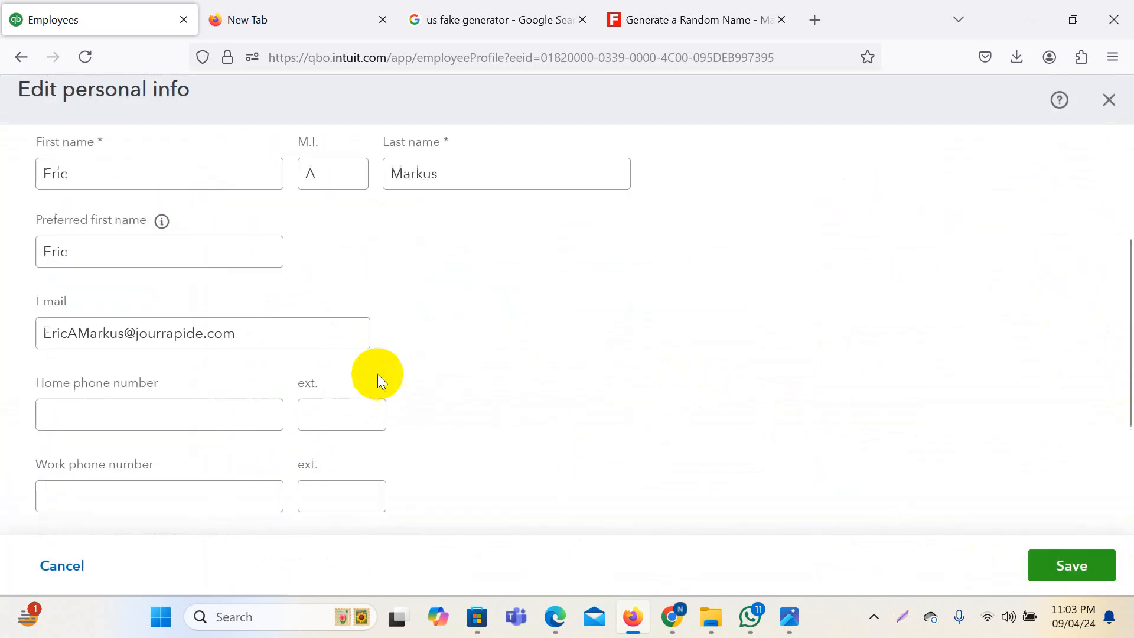
{"action": "scroll", "coordinate": [425, 372], "scroll_direction": "down", "scroll_amount": 3}
{"action": "scroll", "coordinate": [425, 372], "scroll_direction": "up", "scroll_amount": 3}
{"action": "scroll", "coordinate": [425, 372], "scroll_direction": "down", "scroll_amount": 3}
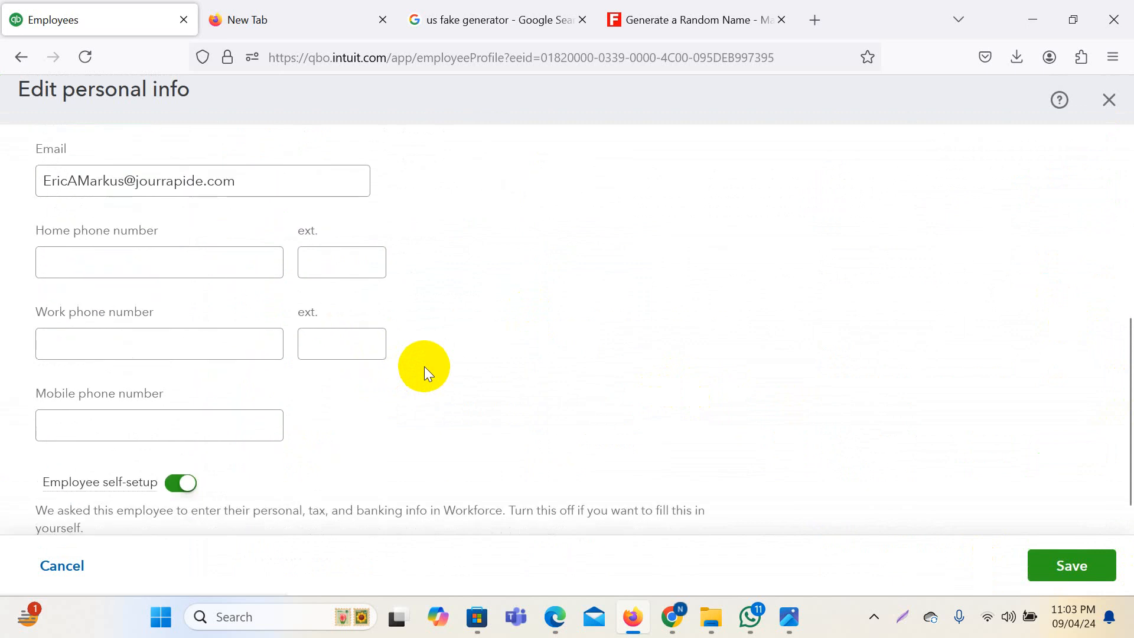
{"action": "left_click", "coordinate": [101, 255]}
{"action": "left_click", "coordinate": [260, 349]}
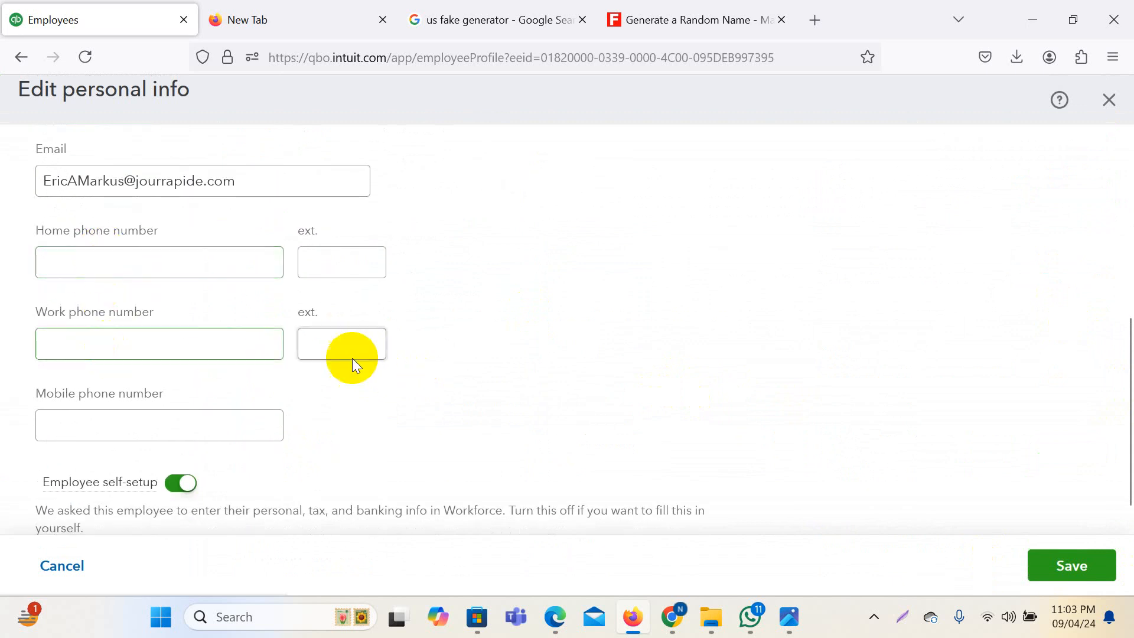
{"action": "scroll", "coordinate": [352, 358], "scroll_direction": "down", "scroll_amount": 1}
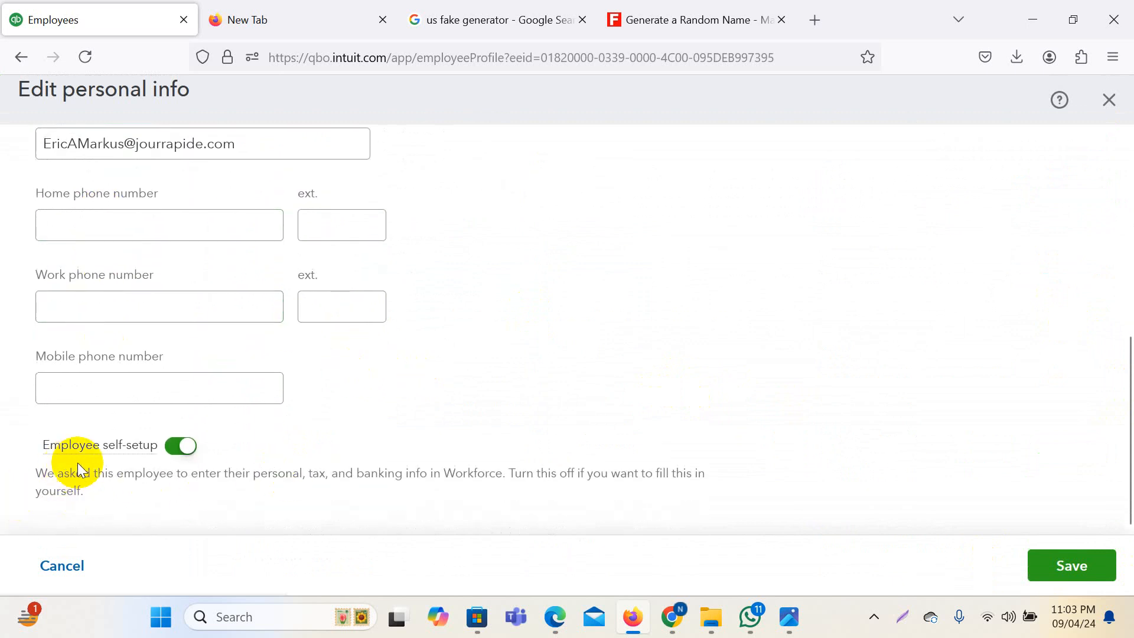
Turn off Employee self-setup and confirm stopping it, exposing the address, birth date and gender fields.
{"action": "left_click", "coordinate": [187, 449]}
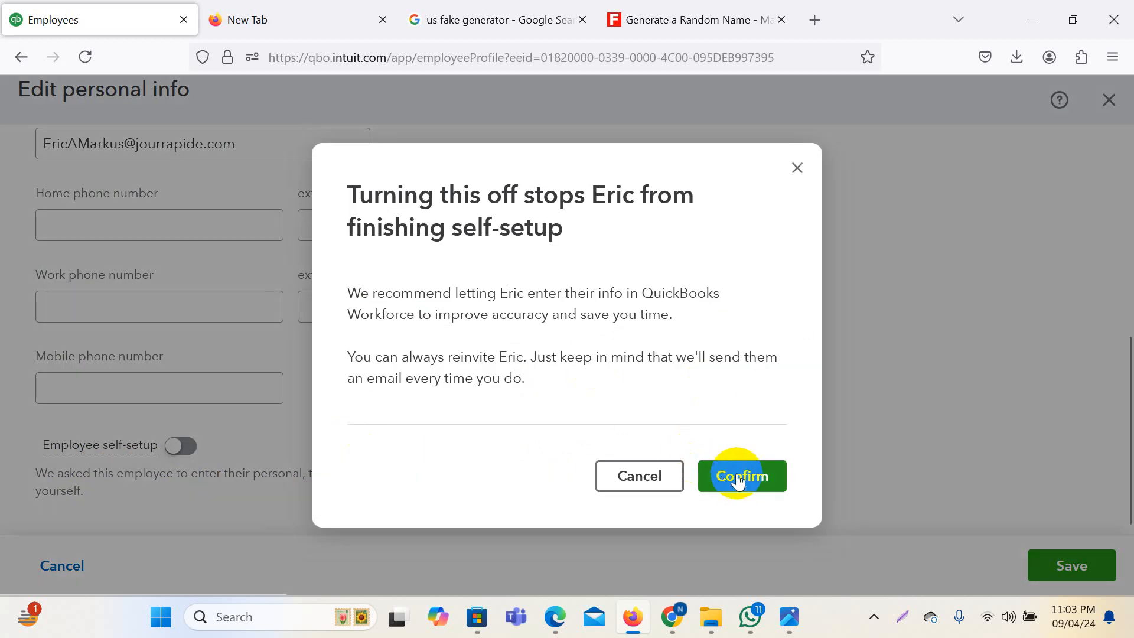
{"action": "left_click", "coordinate": [739, 476]}
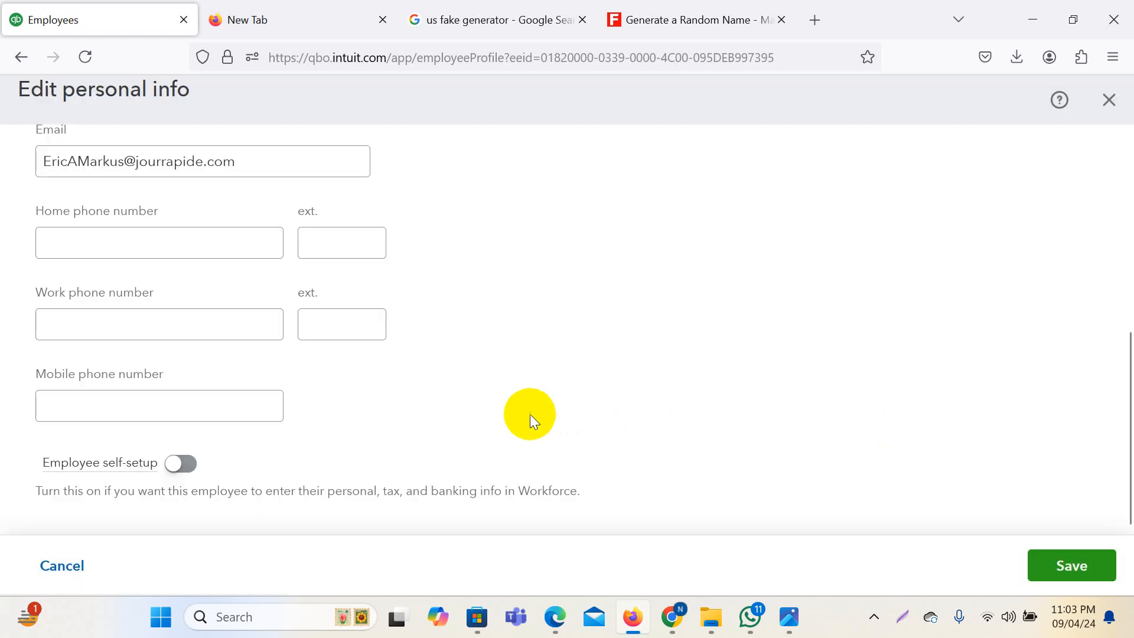
{"action": "scroll", "coordinate": [356, 447], "scroll_direction": "down", "scroll_amount": 5}
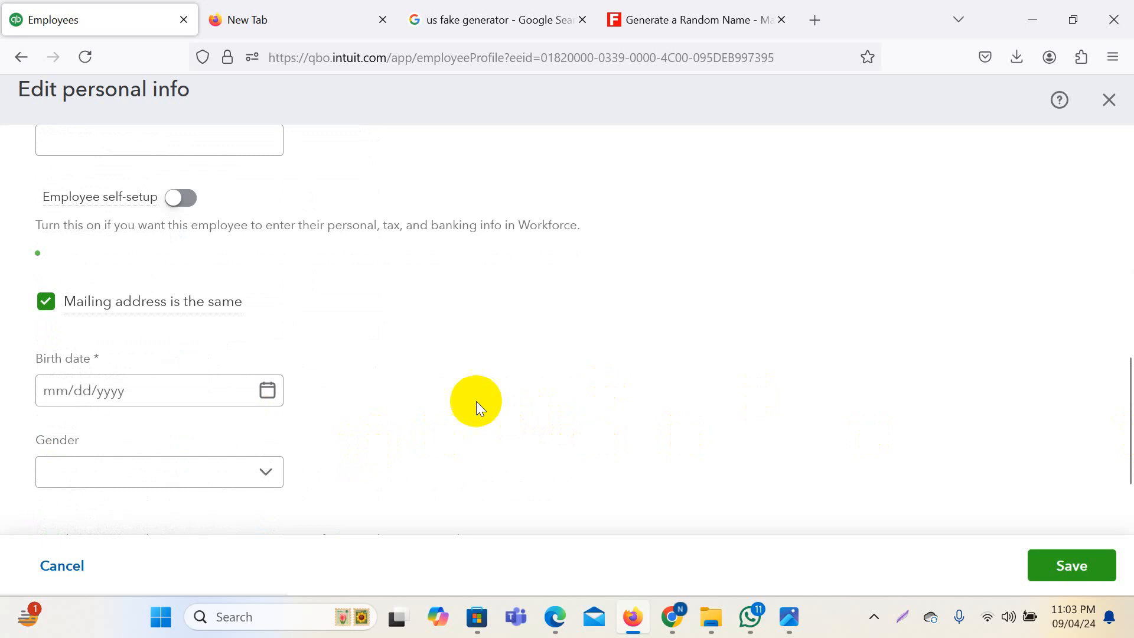
{"action": "scroll", "coordinate": [473, 403], "scroll_direction": "up", "scroll_amount": 10}
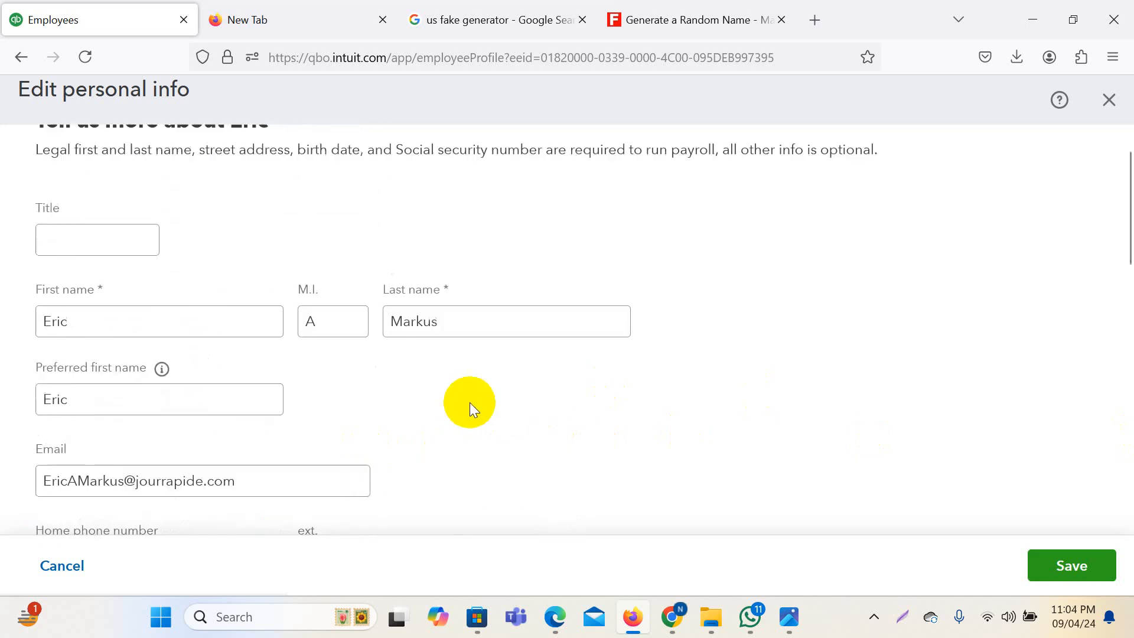
{"action": "scroll", "coordinate": [469, 403], "scroll_direction": "down", "scroll_amount": 6}
Close the leftover reconciliation help, hmrc search, Government Gateway and Intuit sign-up tabs in Chrome.
{"action": "mouse_move", "coordinate": [658, 625]}
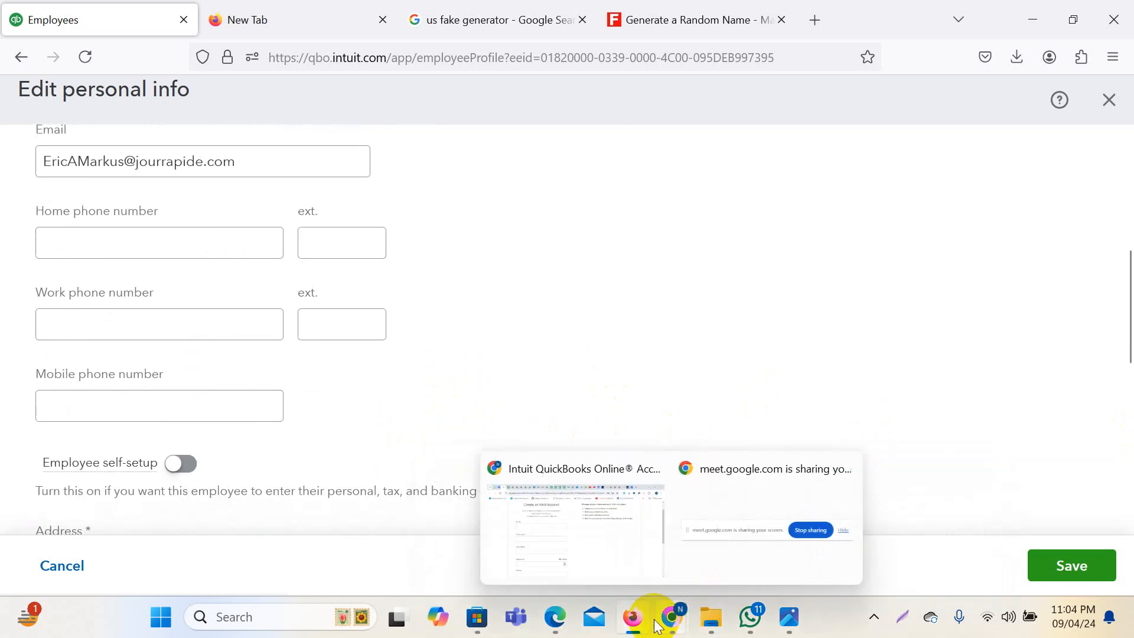
{"action": "left_click", "coordinate": [618, 530]}
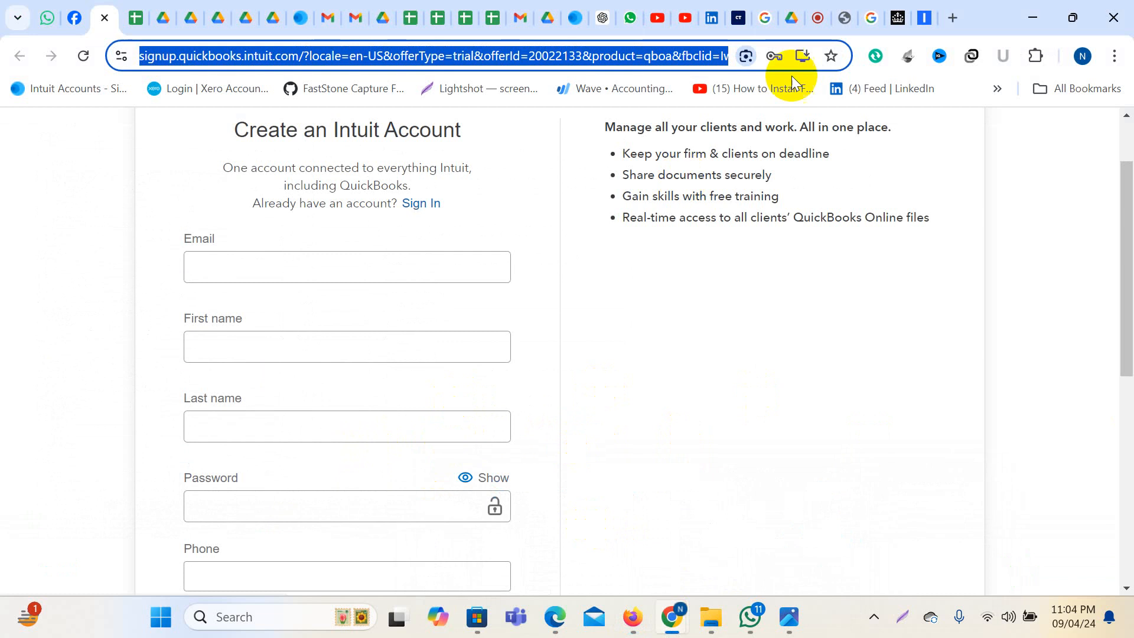
{"action": "left_click", "coordinate": [920, 17]}
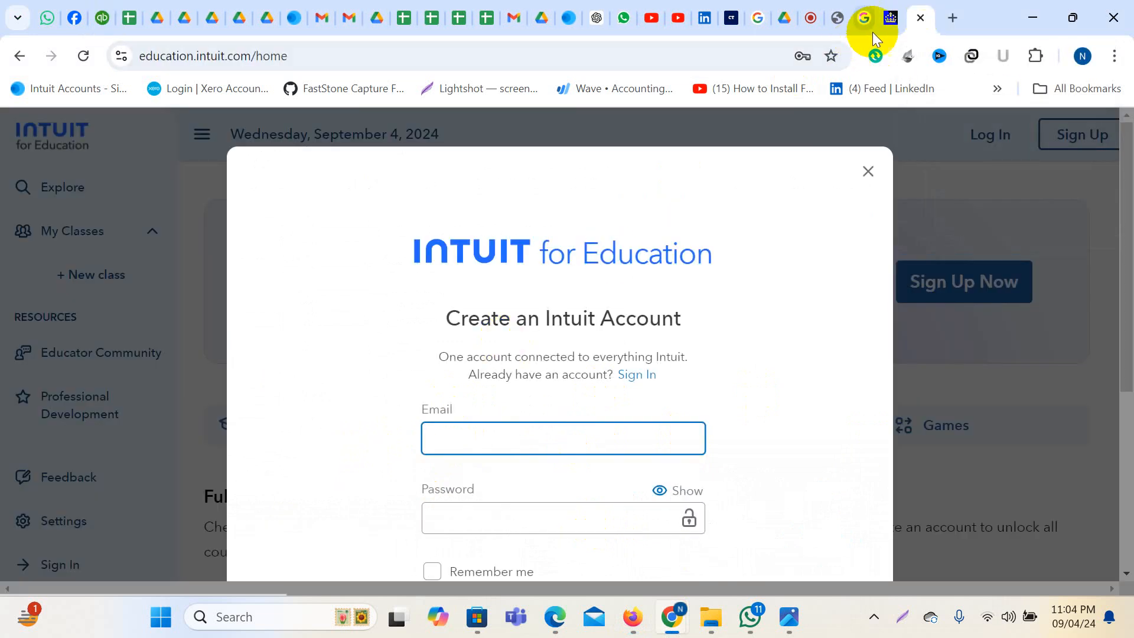
{"action": "left_click", "coordinate": [890, 17]}
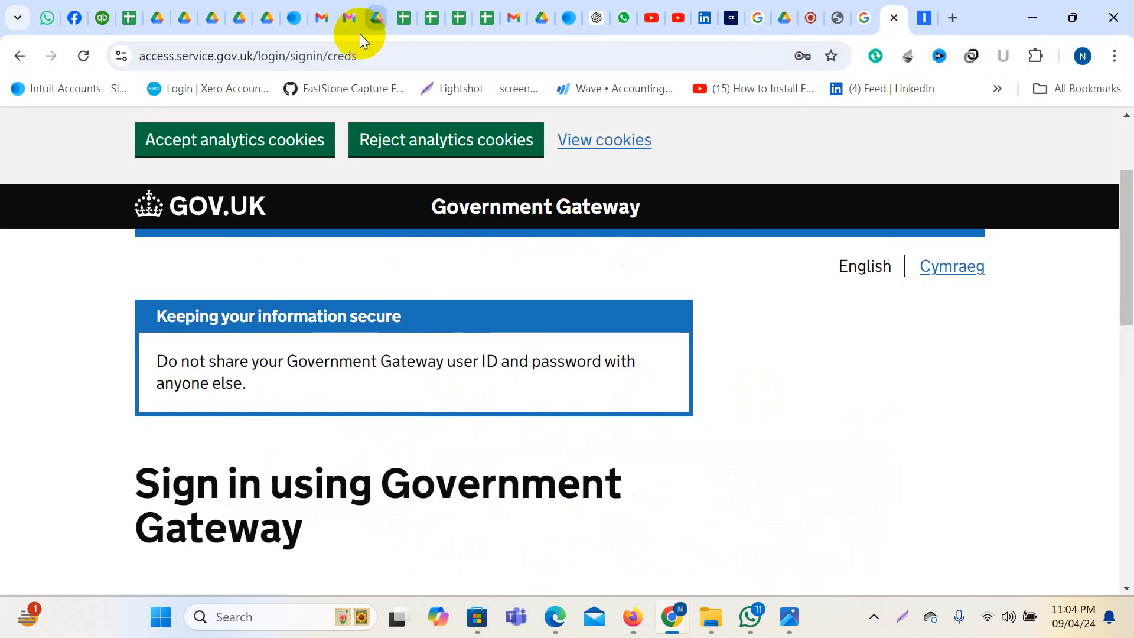
{"action": "left_click", "coordinate": [866, 18]}
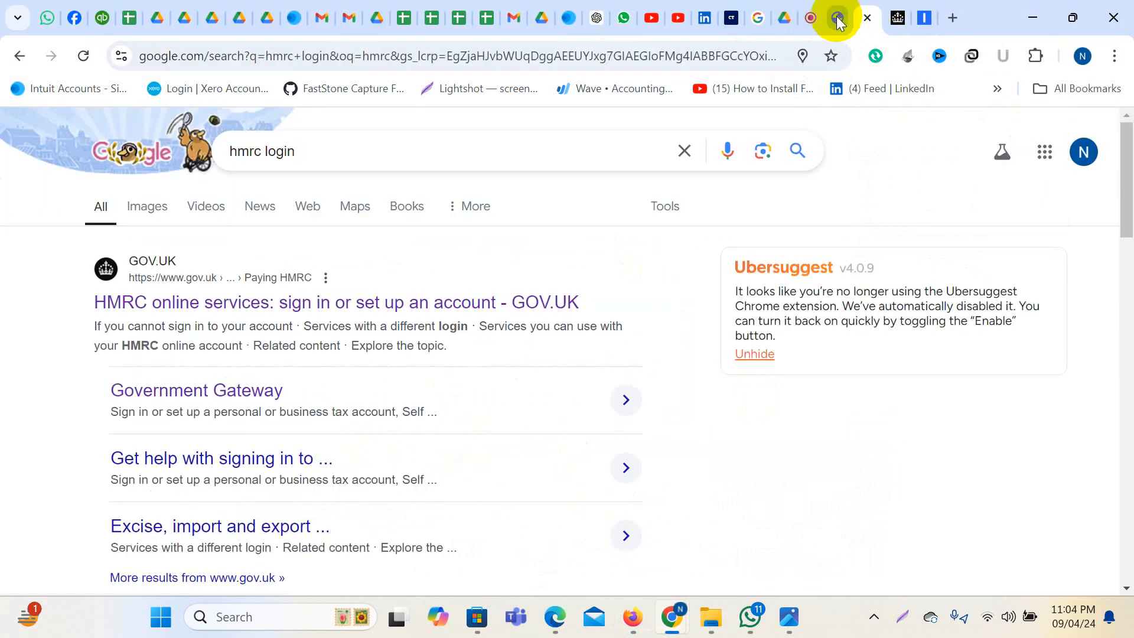
{"action": "left_click", "coordinate": [839, 21]}
{"action": "left_click", "coordinate": [840, 19]}
{"action": "left_click", "coordinate": [840, 18]}
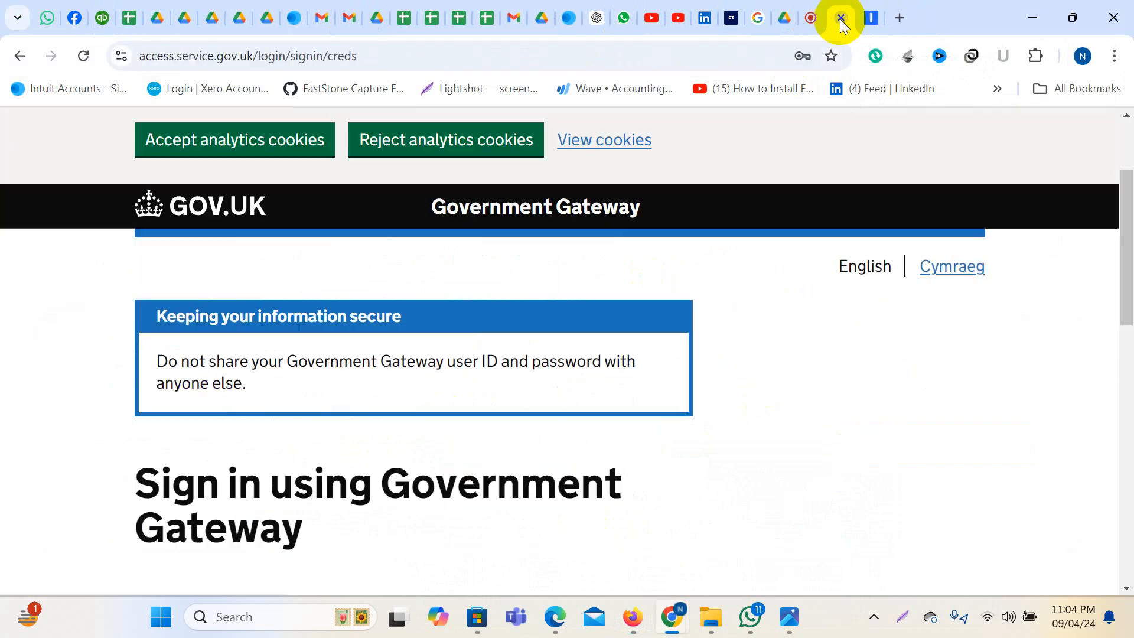
{"action": "left_click", "coordinate": [840, 19]}
{"action": "left_click", "coordinate": [842, 20]}
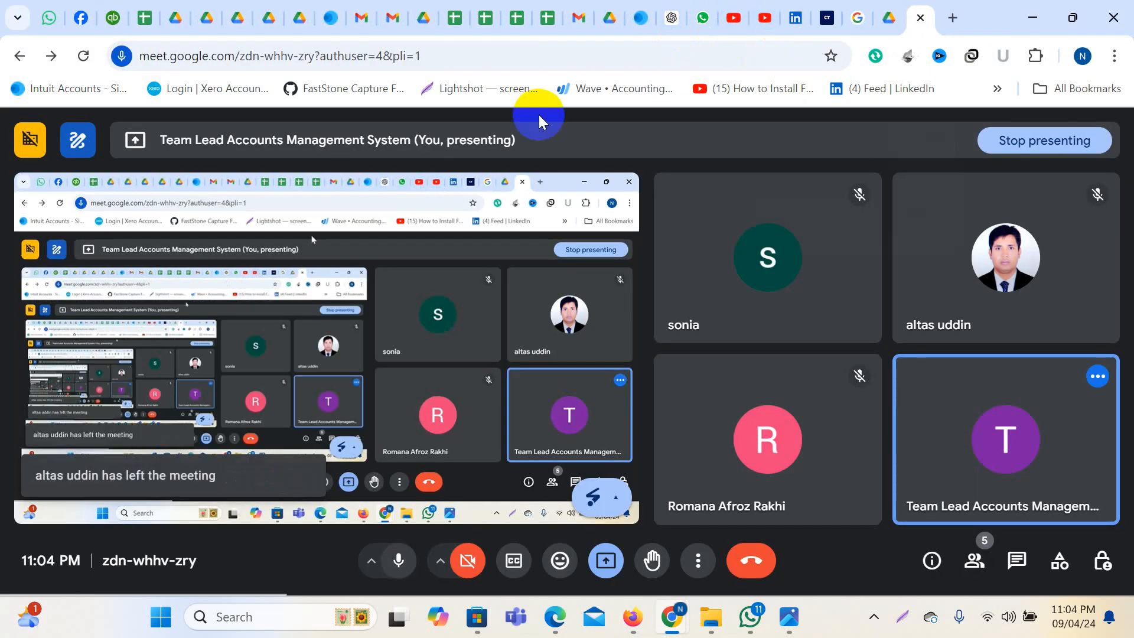
Check the Gmail inbox, then return to the QuickBooks employee form.
{"action": "left_click", "coordinate": [358, 17]}
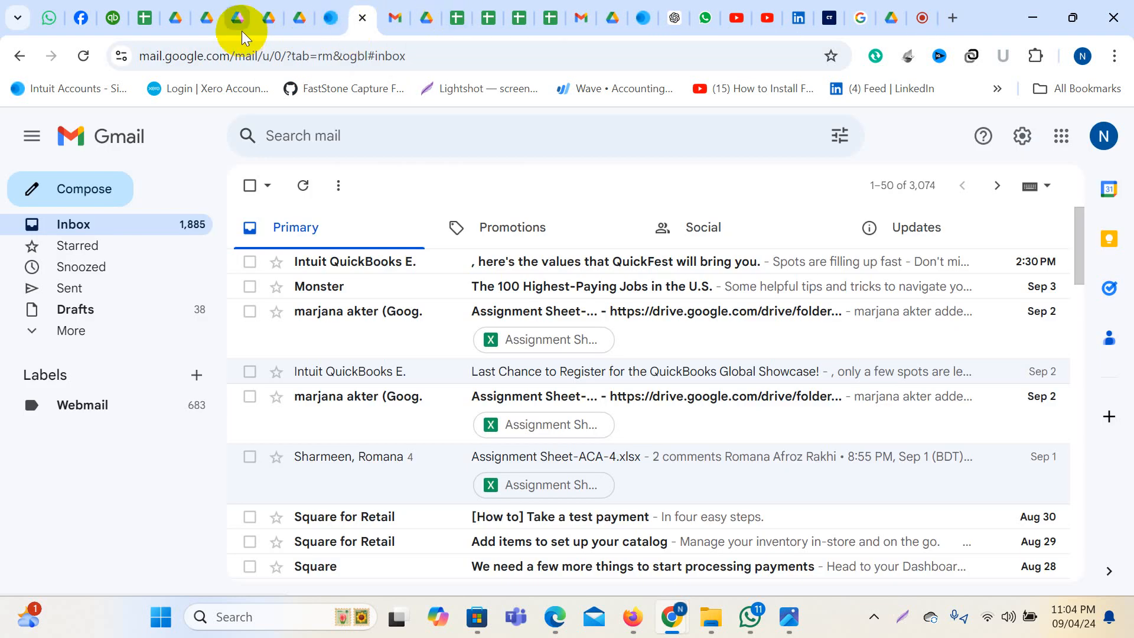
{"action": "mouse_move", "coordinate": [687, 627]}
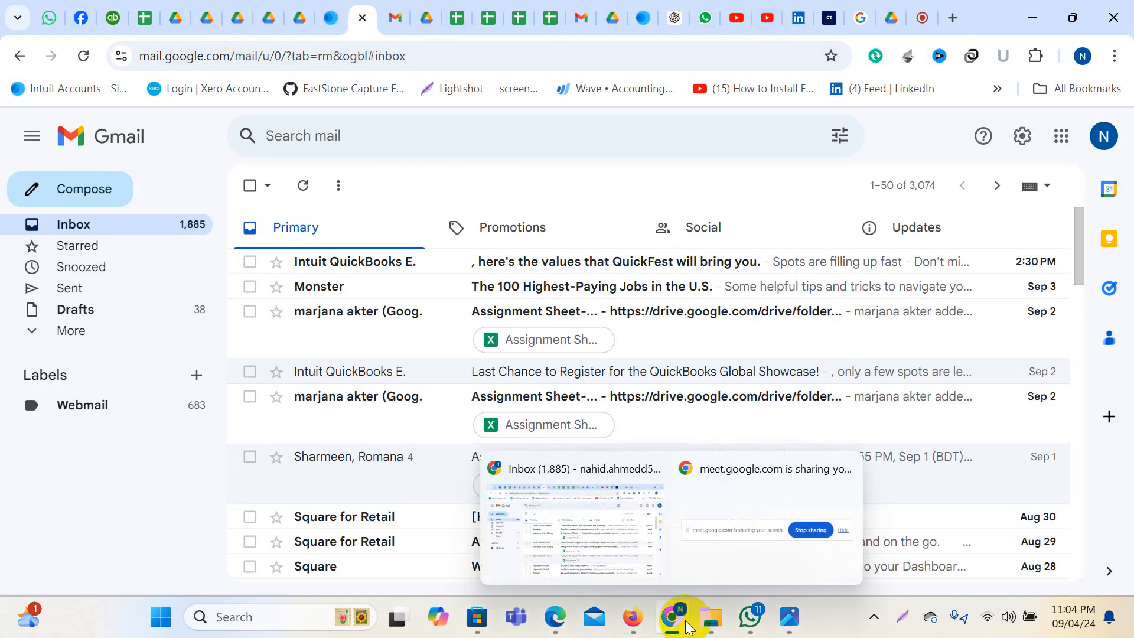
{"action": "left_click", "coordinate": [629, 535]}
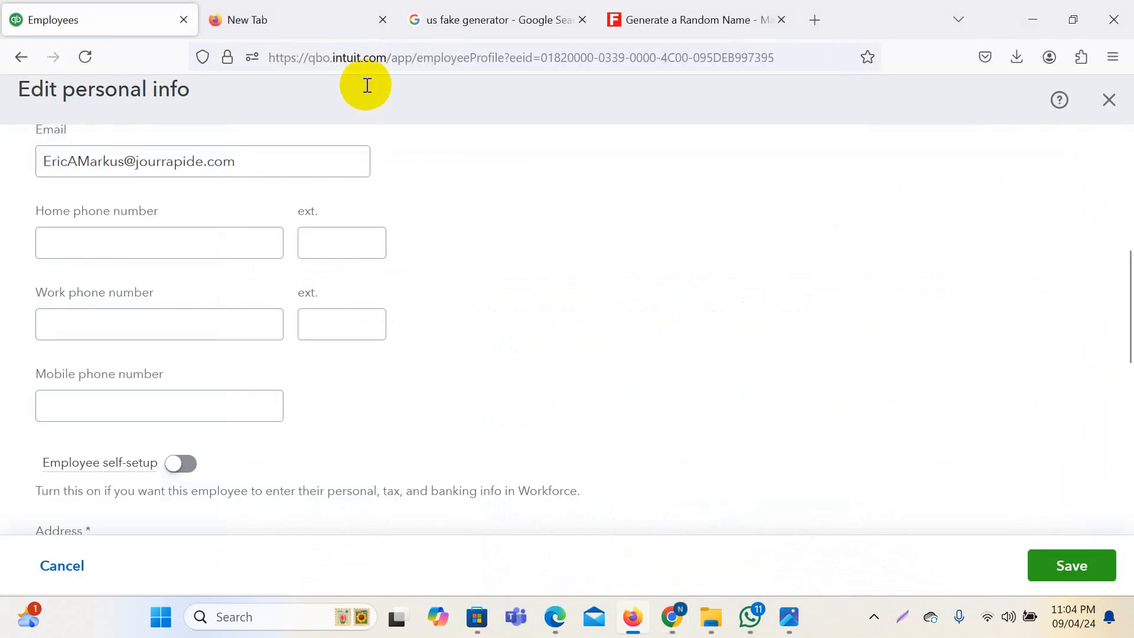
Copy the generated phone number and enter it as the home phone with extension 1.
{"action": "left_click", "coordinate": [679, 19]}
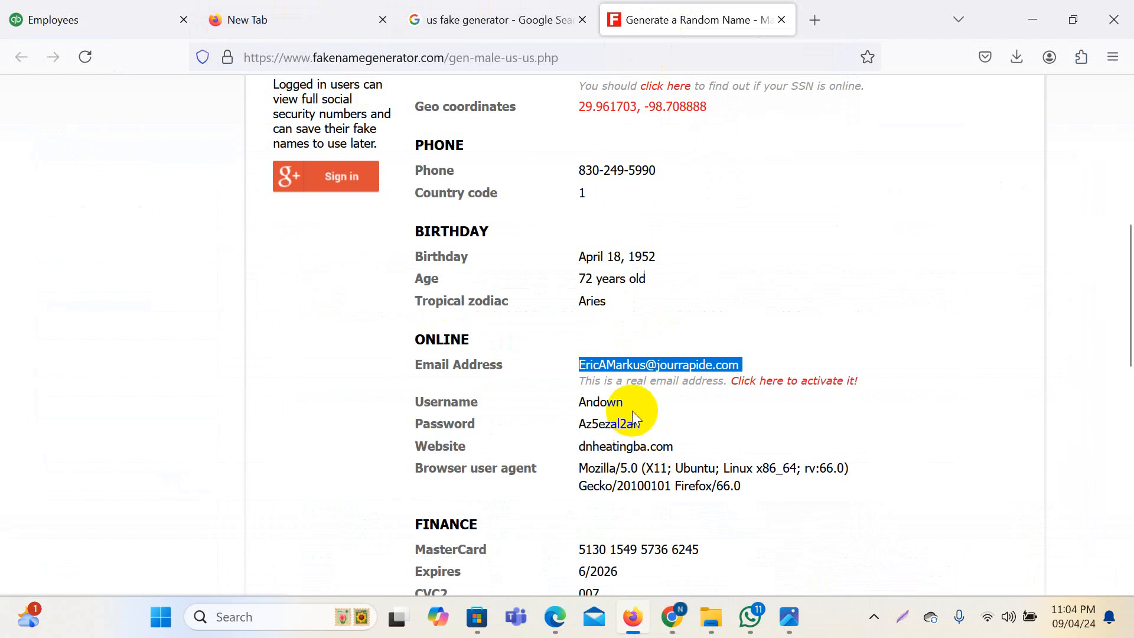
{"action": "left_click_drag", "start_coordinate": [578, 171], "coordinate": [659, 173]}
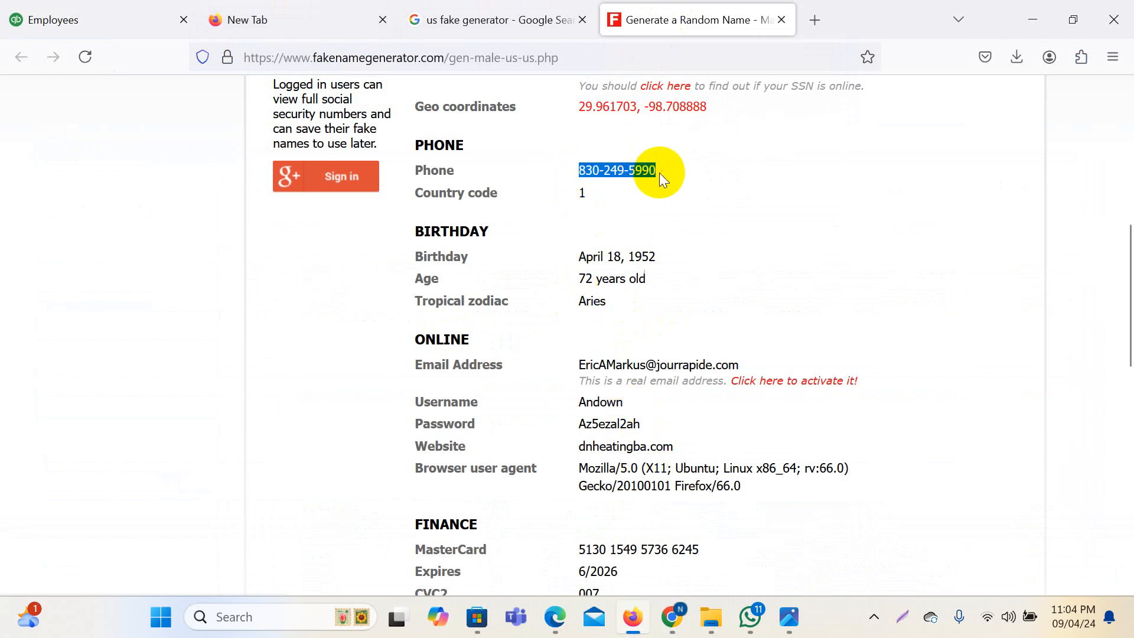
{"action": "key", "text": "ctrl+c"}
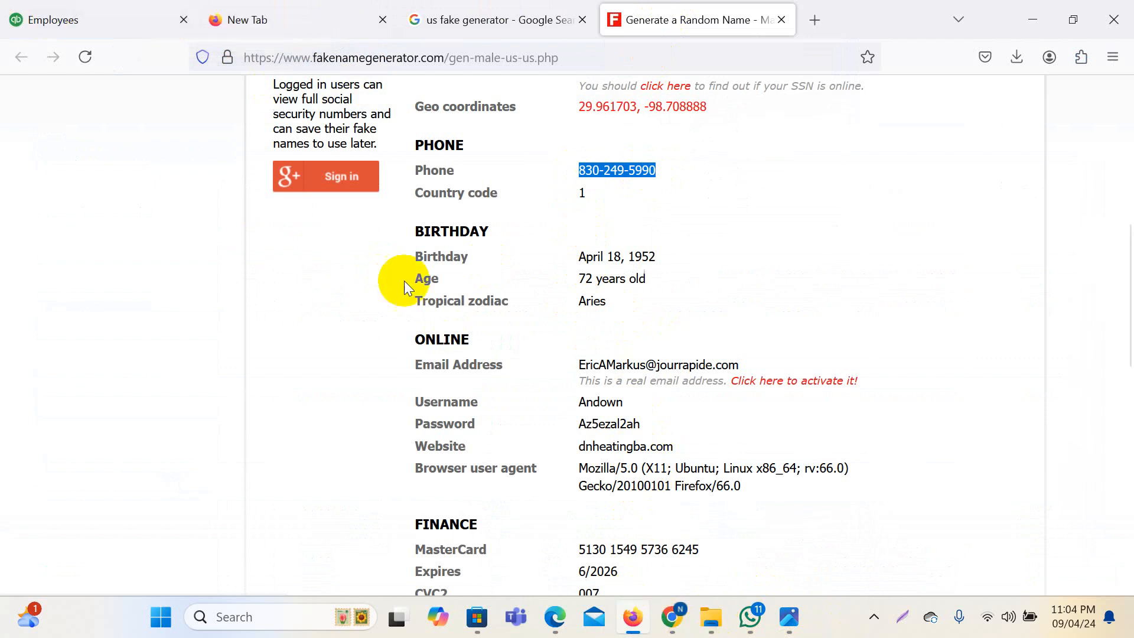
{"action": "left_click", "coordinate": [101, 24]}
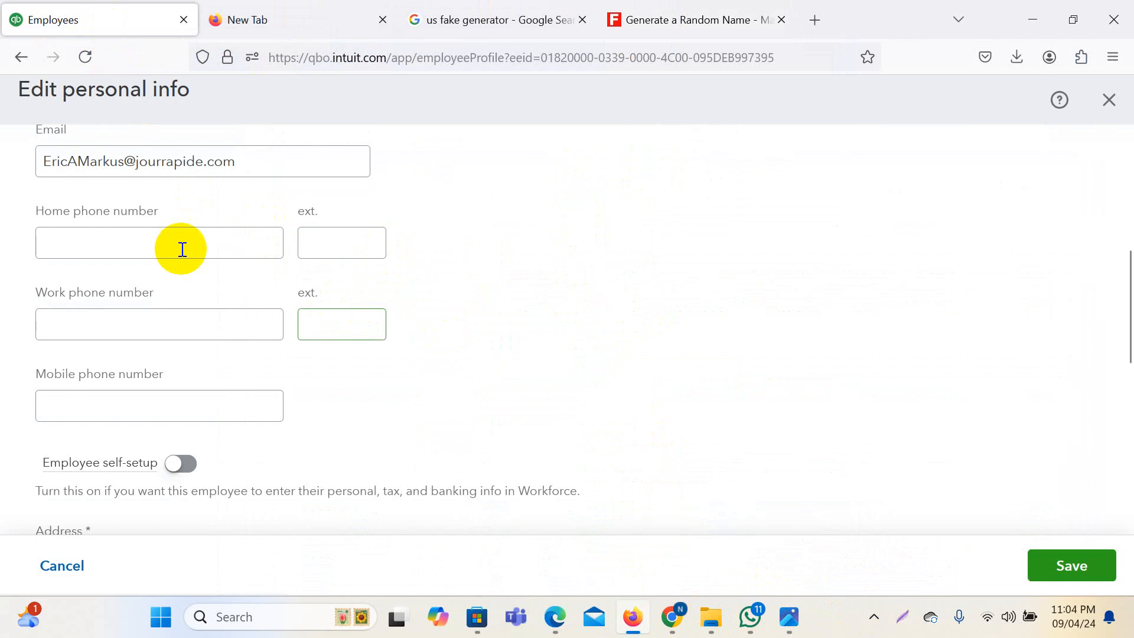
{"action": "left_click", "coordinate": [174, 243]}
{"action": "key", "text": "ctrl+v"}
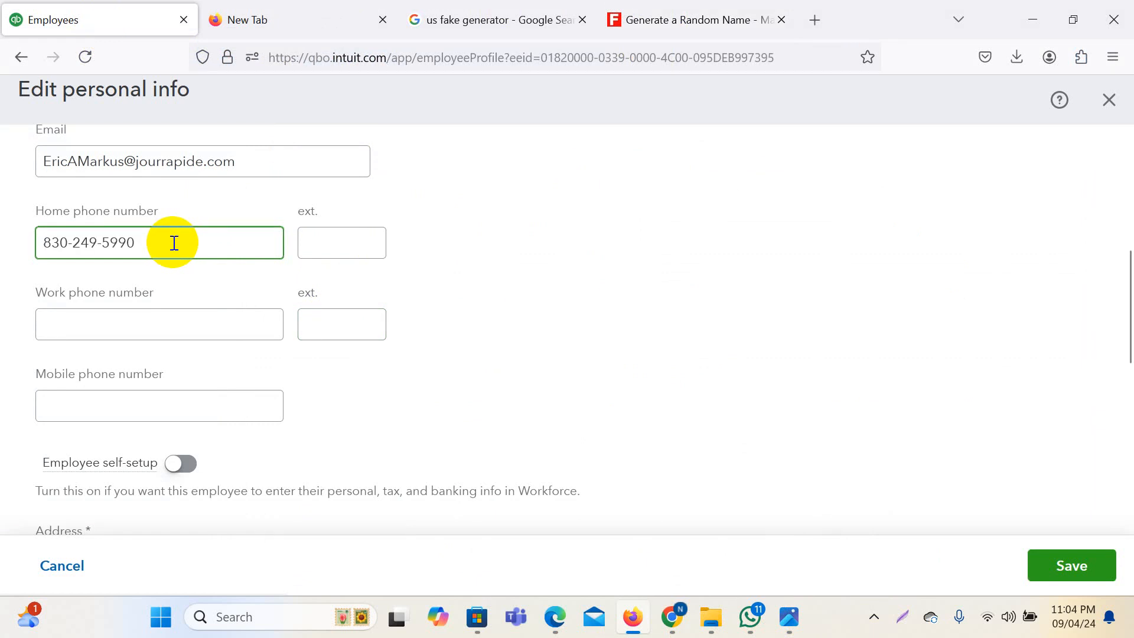
{"action": "left_click", "coordinate": [324, 243]}
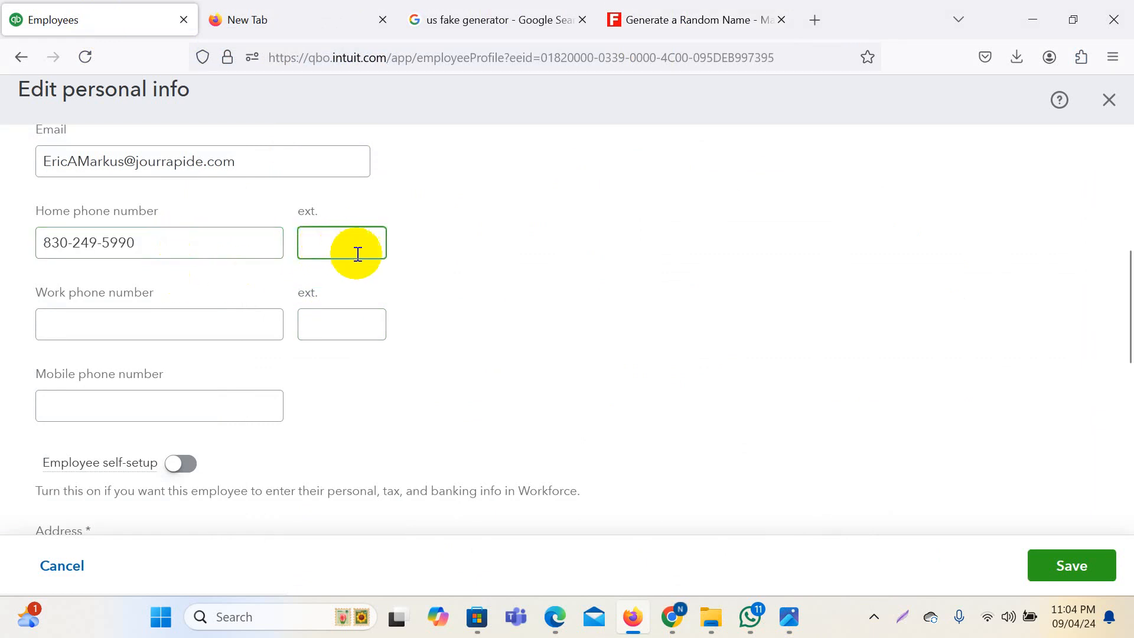
{"action": "type", "text": "1"}
{"action": "left_click", "coordinate": [183, 325]}
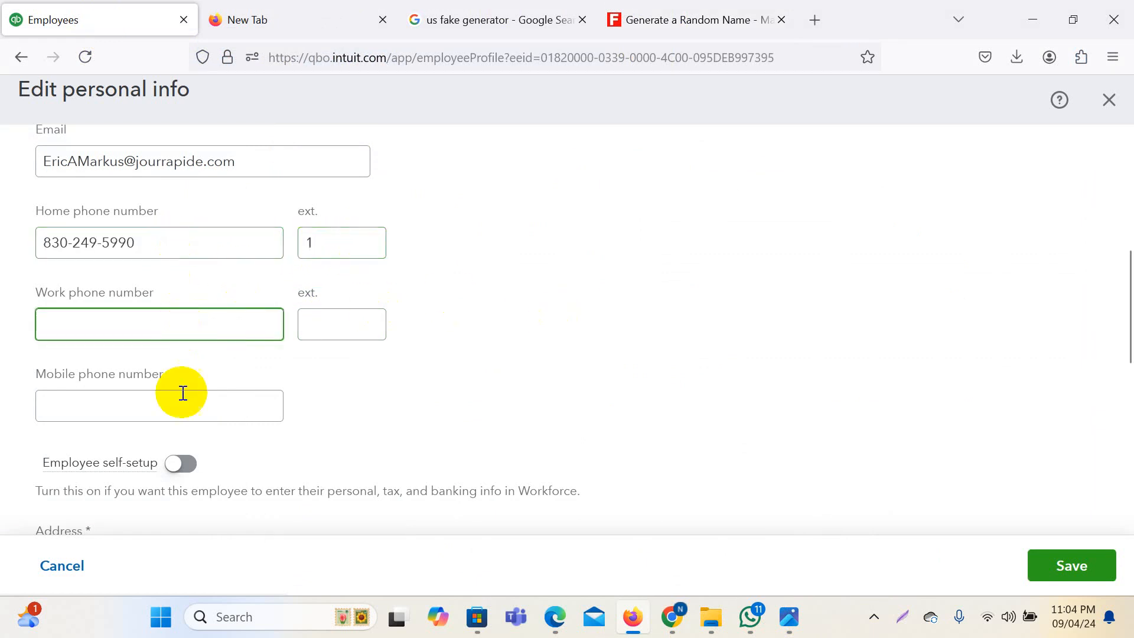
{"action": "scroll", "coordinate": [236, 394], "scroll_direction": "down", "scroll_amount": 5}
Copy the generated street address from the fake profile and paste it into the Address field.
{"action": "left_click", "coordinate": [84, 283]}
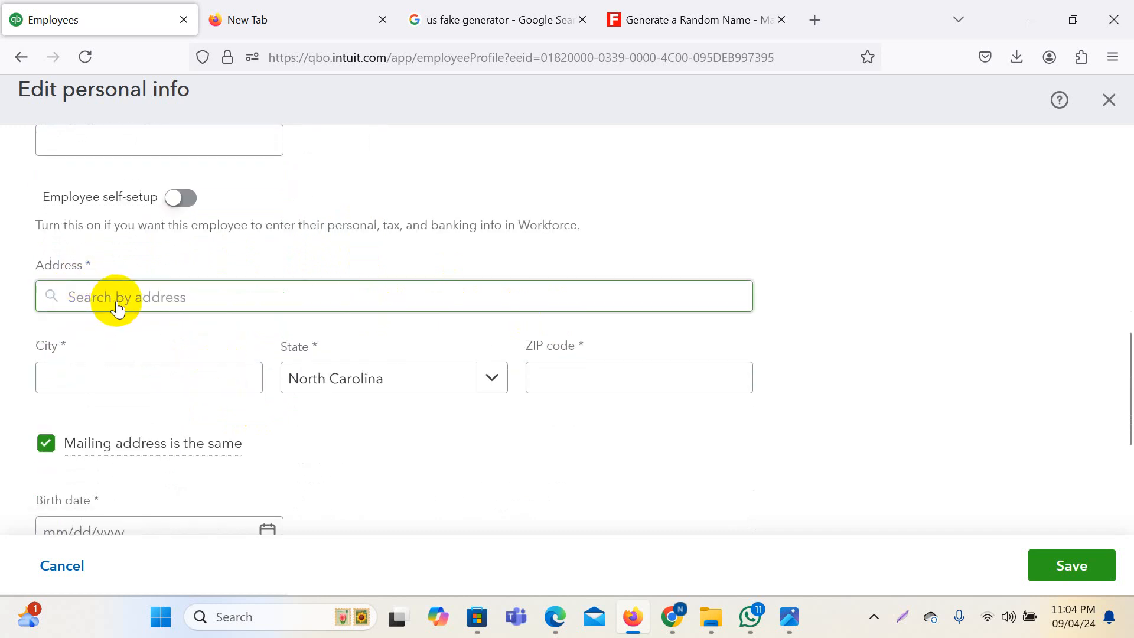
{"action": "left_click", "coordinate": [643, 627]}
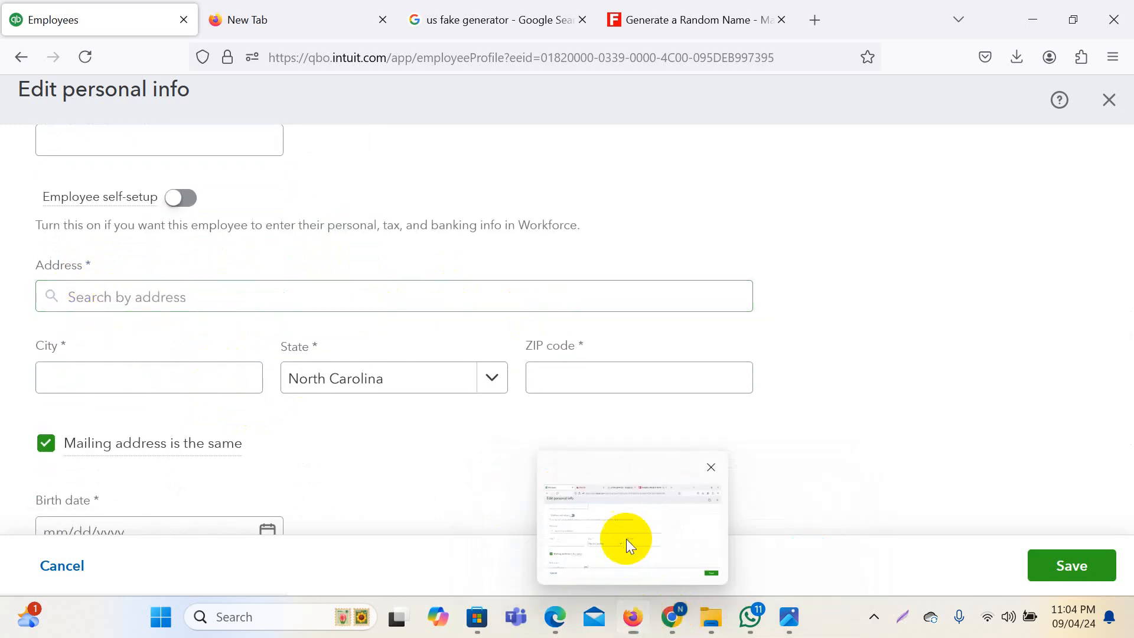
{"action": "left_click", "coordinate": [712, 24]}
{"action": "scroll", "coordinate": [652, 324], "scroll_direction": "up", "scroll_amount": 1}
{"action": "scroll", "coordinate": [652, 323], "scroll_direction": "up", "scroll_amount": 3}
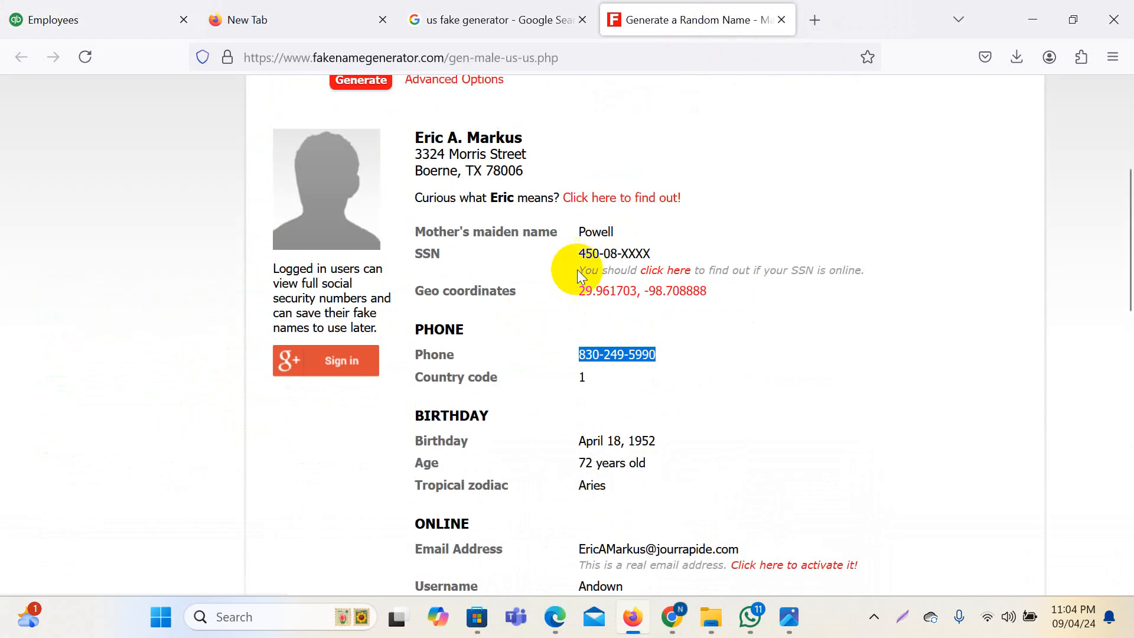
{"action": "left_click_drag", "start_coordinate": [415, 157], "coordinate": [524, 171]}
{"action": "right_click", "coordinate": [499, 172]}
{"action": "left_click", "coordinate": [530, 188]}
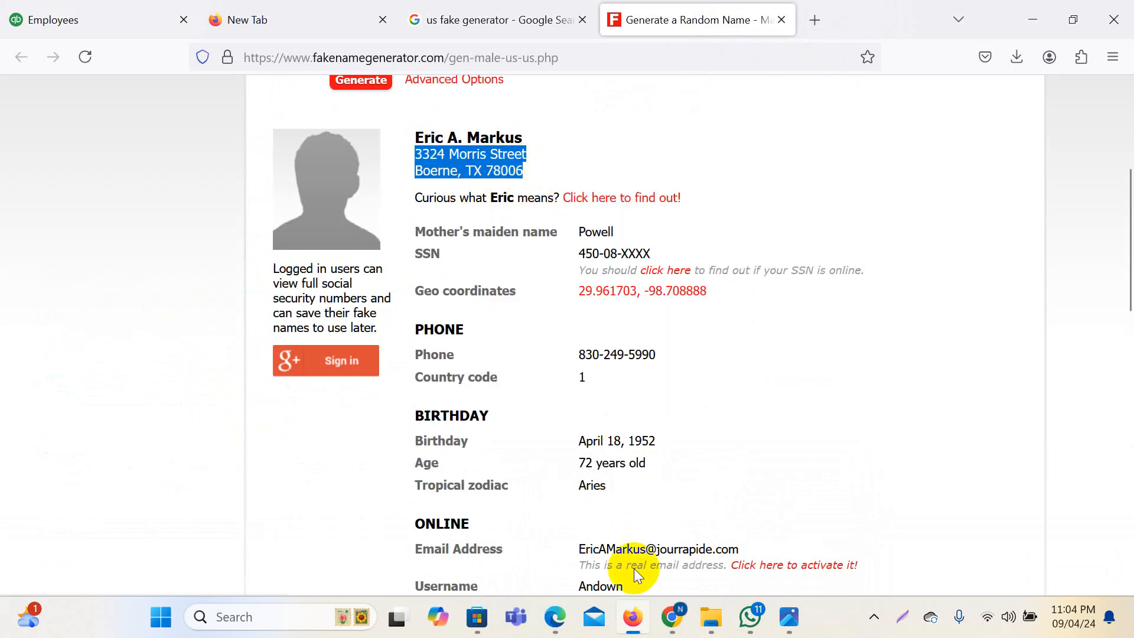
{"action": "left_click", "coordinate": [47, 8]}
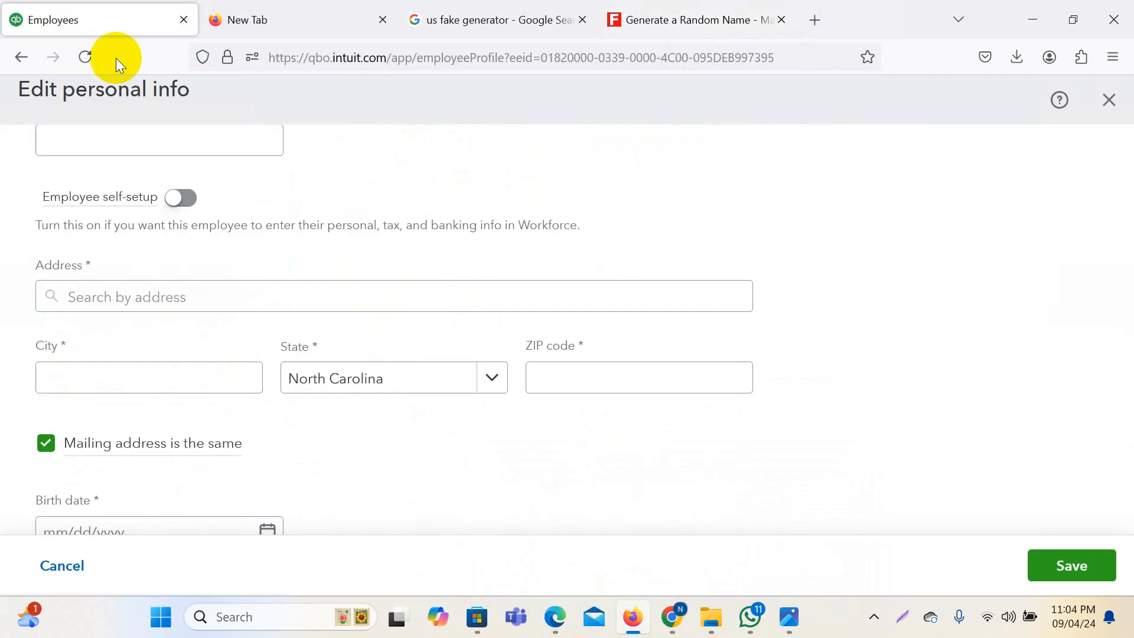
{"action": "left_click", "coordinate": [158, 298]}
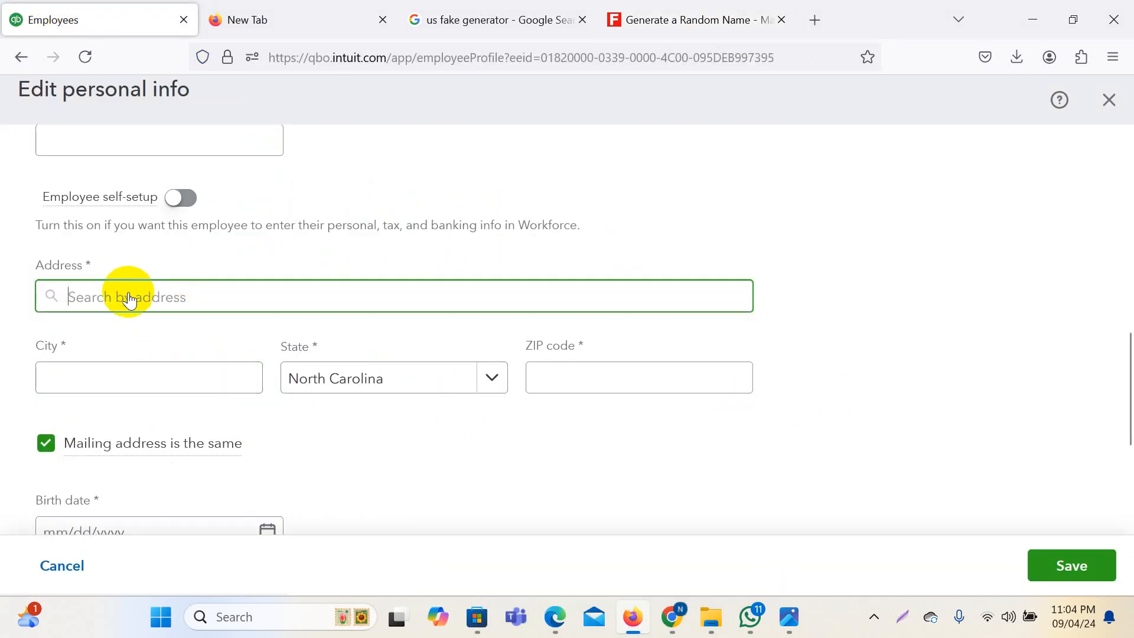
{"action": "key", "text": "ctrl+v"}
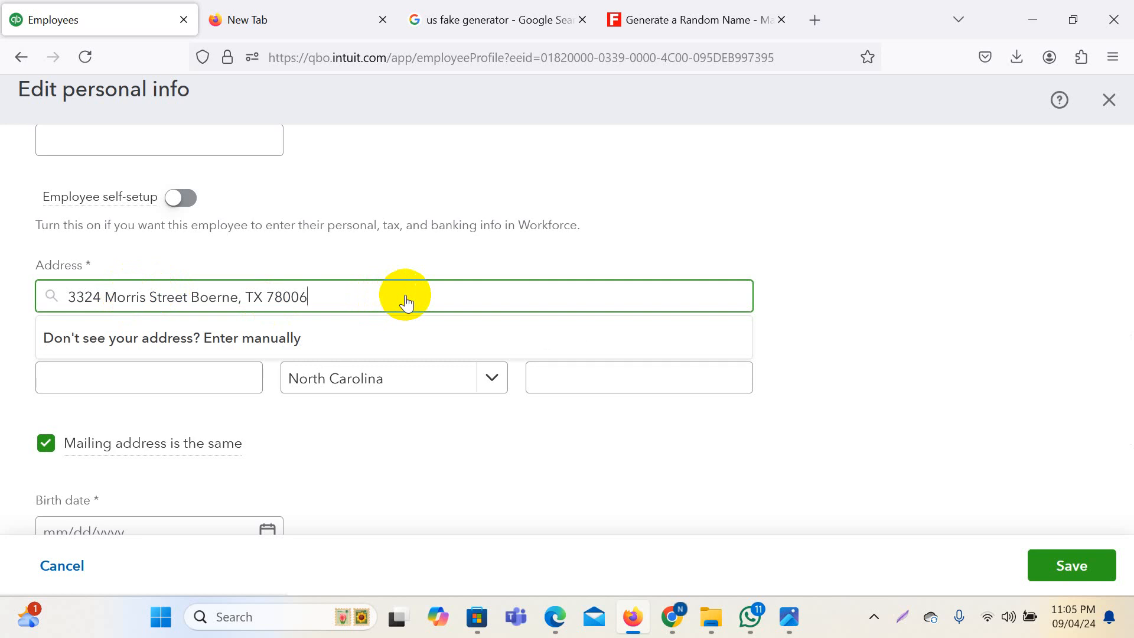
Trim the pasted address back toward the street name to get matching suggestions.
{"action": "scroll", "coordinate": [399, 292], "scroll_direction": "down", "scroll_amount": 2}
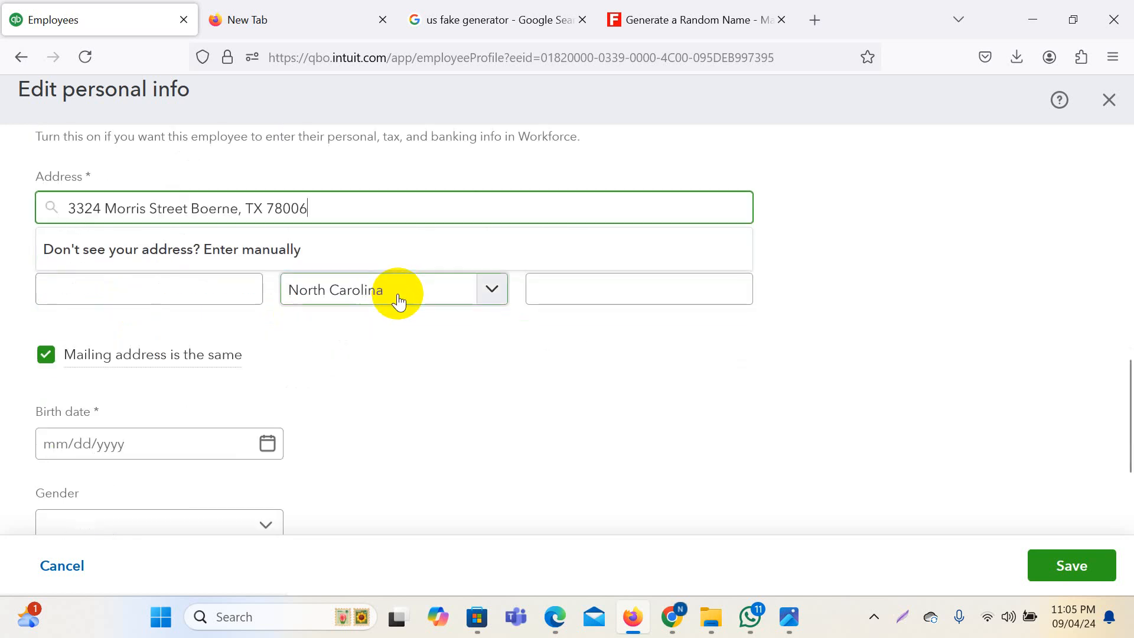
{"action": "left_click", "coordinate": [70, 201]}
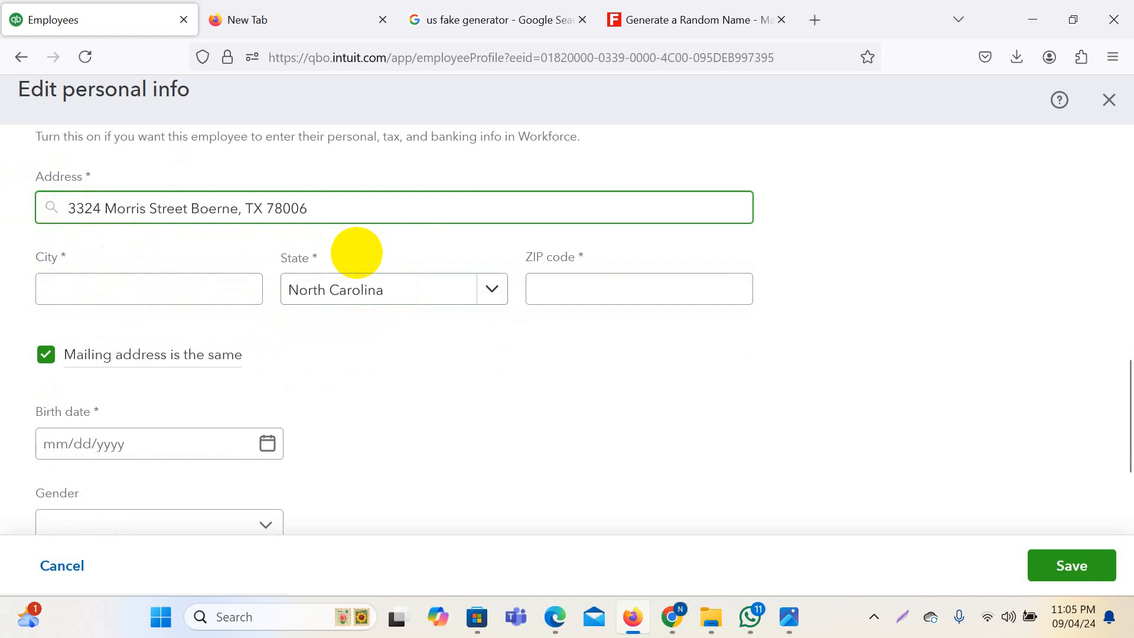
{"action": "key", "text": "Right"}
{"action": "key", "text": "Right"}
{"action": "key", "text": "Right"}
{"action": "key", "text": "Right"}
{"action": "key", "text": "BackSpace"}
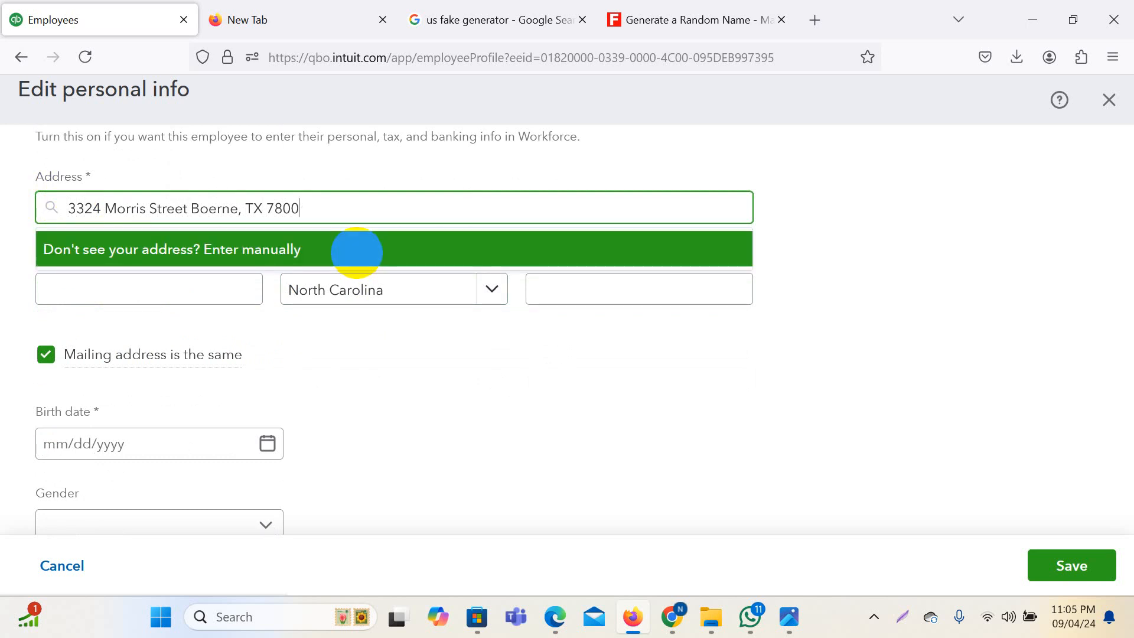
{"action": "key", "text": "BackSpace"}
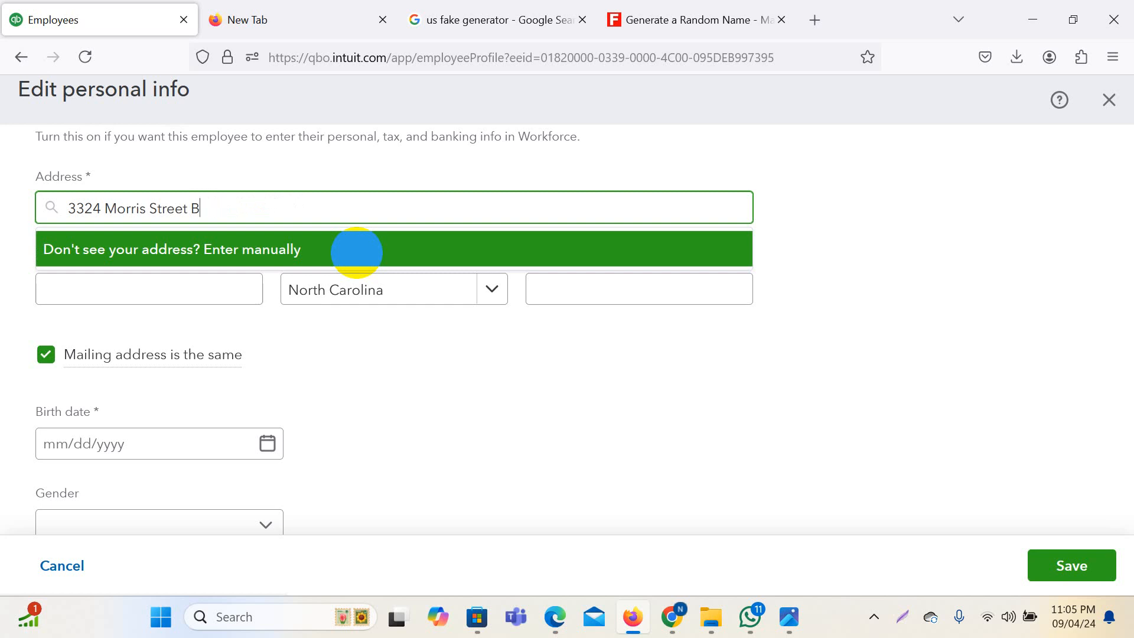
{"action": "key", "text": "BackSpace"}
{"action": "key", "text": "BackSpace"}
{"action": "key", "text": "BackSpace"}
{"action": "key", "text": "BackSpace"}
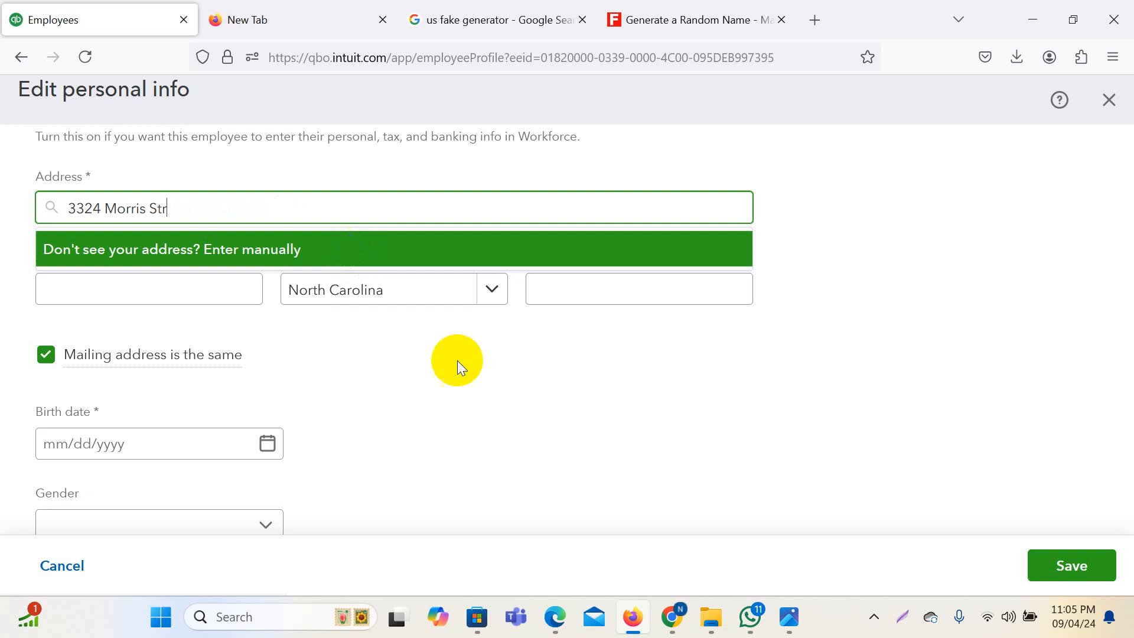
{"action": "scroll", "coordinate": [3, 213], "scroll_direction": "down", "scroll_amount": 1}
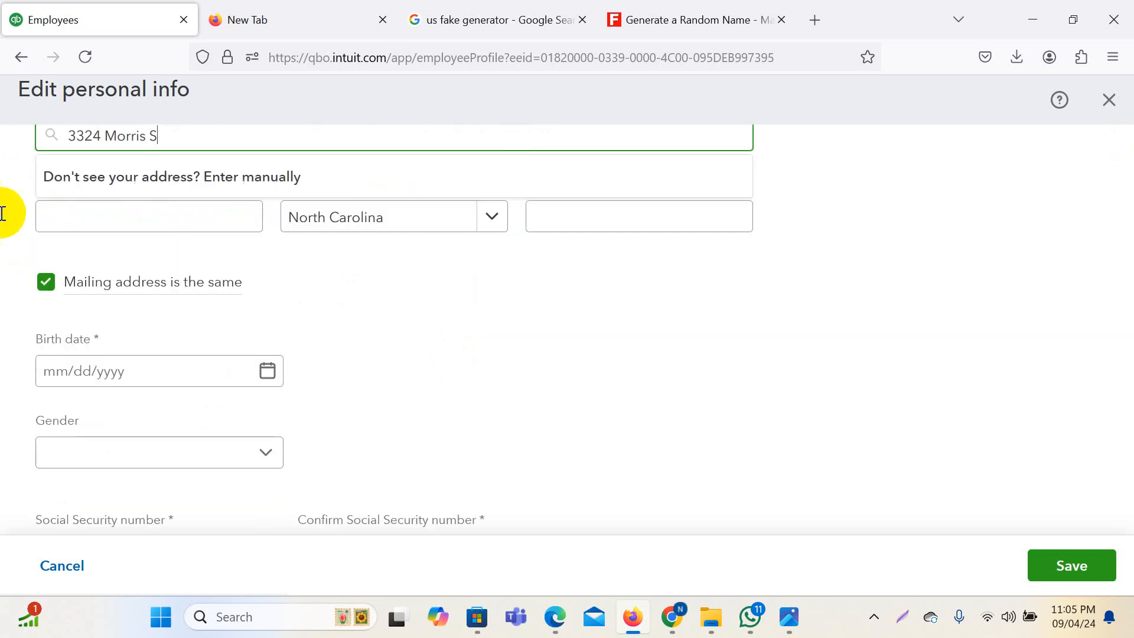
{"action": "scroll", "coordinate": [158, 286], "scroll_direction": "up", "scroll_amount": 3}
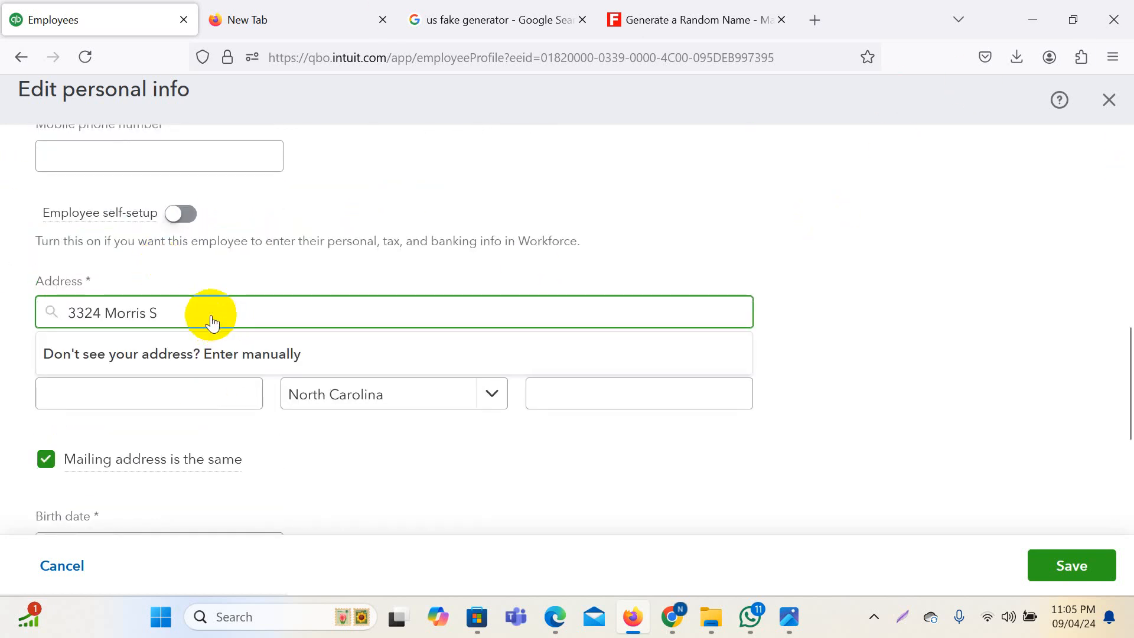
{"action": "left_click", "coordinate": [196, 314]}
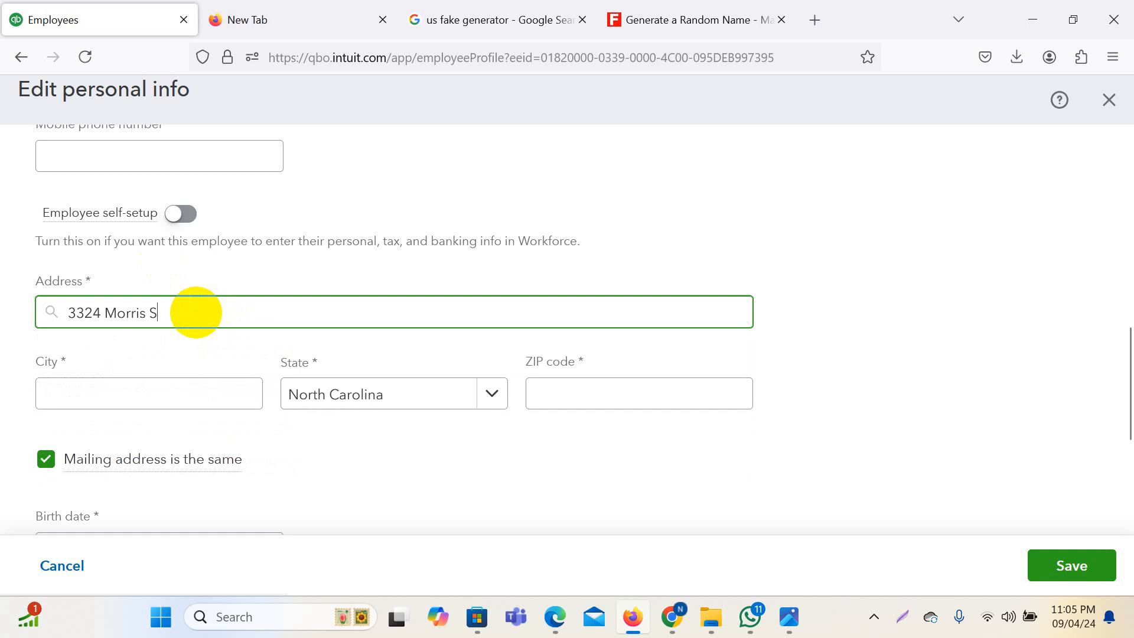
{"action": "key", "text": "BackSpace"}
{"action": "key", "text": "BackSpace"}
{"action": "key", "text": "BackSpace"}
{"action": "key", "text": "BackSpace"}
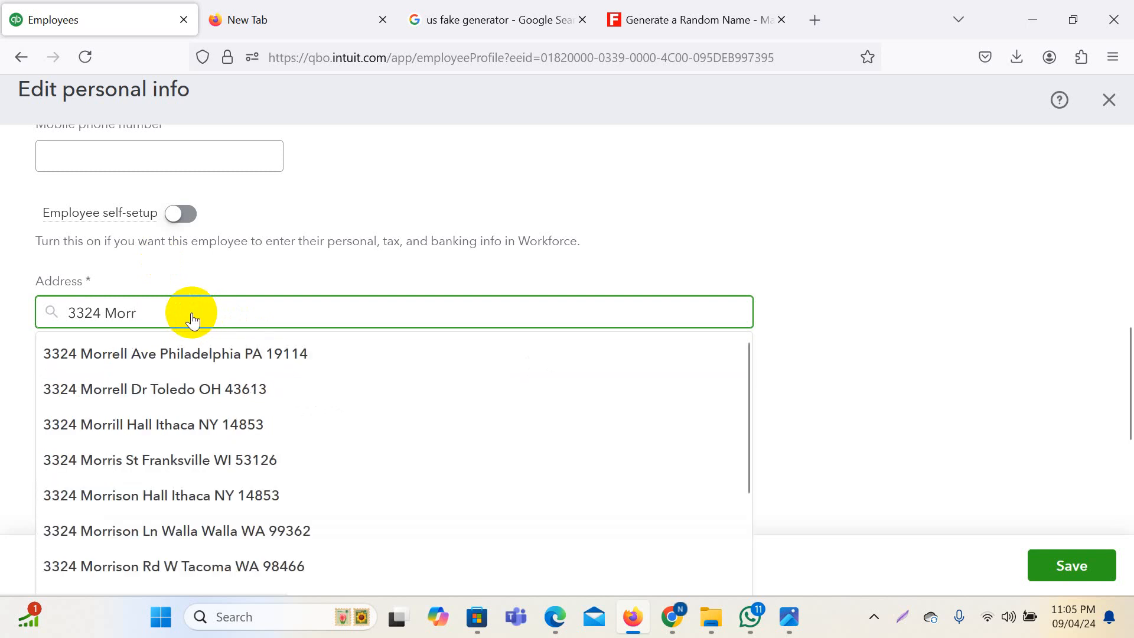
{"action": "scroll", "coordinate": [236, 319], "scroll_direction": "down", "scroll_amount": 3}
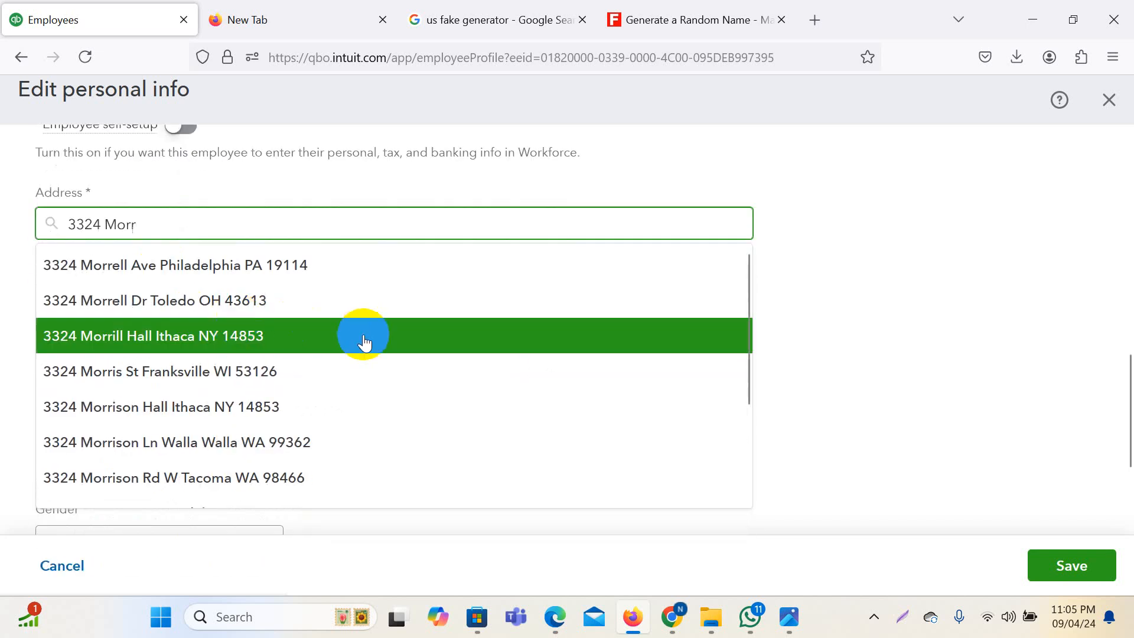
{"action": "scroll", "coordinate": [367, 333], "scroll_direction": "down", "scroll_amount": 3}
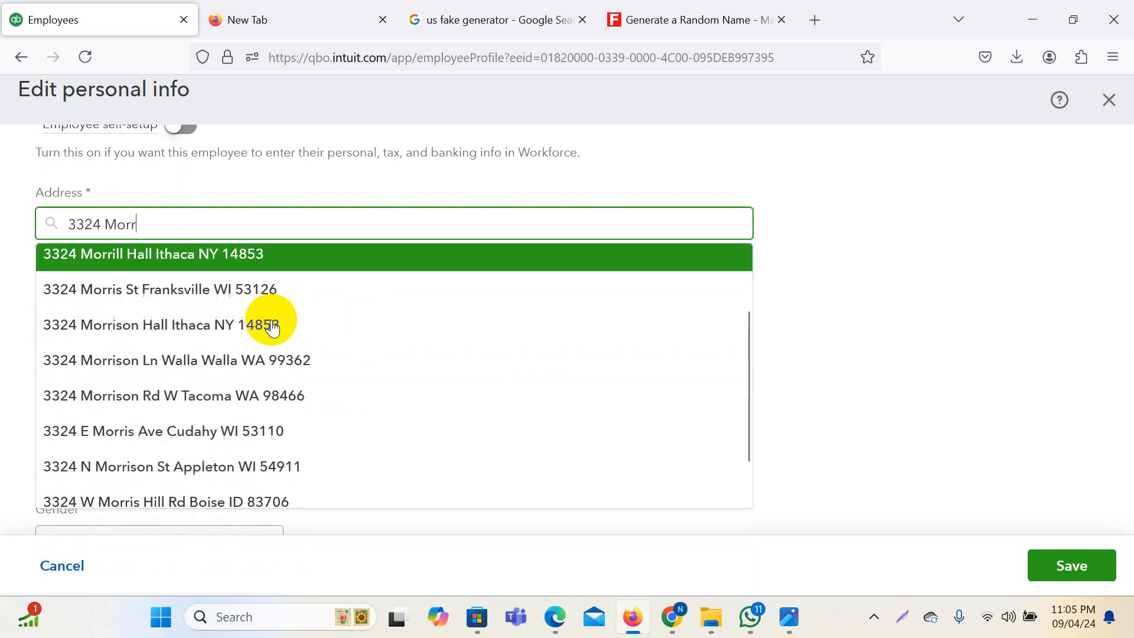
{"action": "scroll", "coordinate": [321, 395], "scroll_direction": "down", "scroll_amount": 1}
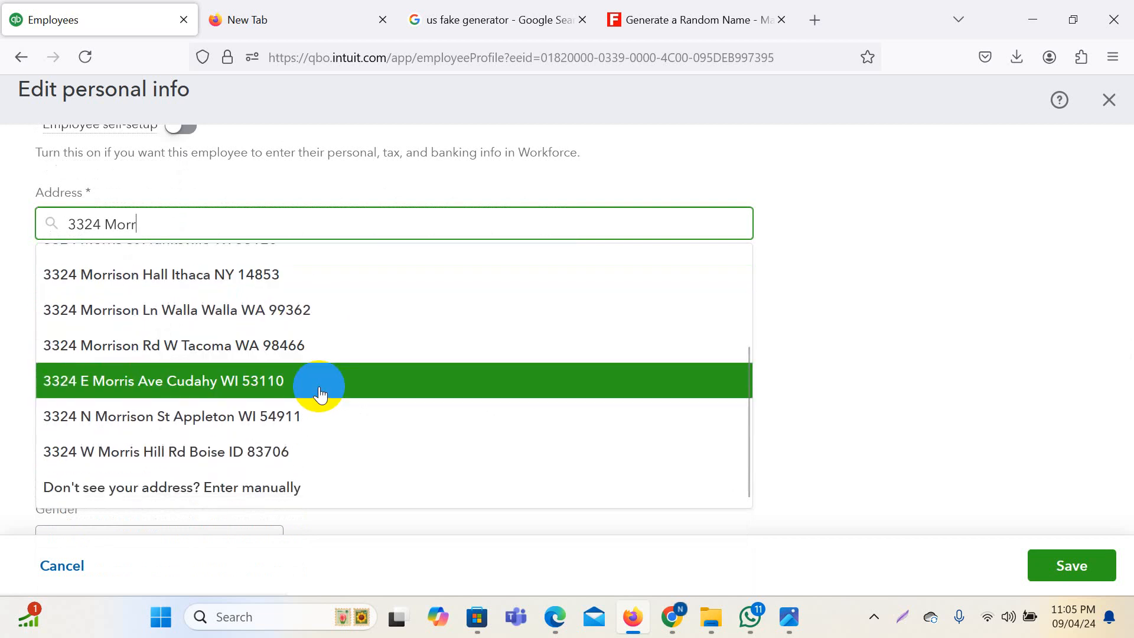
{"action": "scroll", "coordinate": [321, 394], "scroll_direction": "up", "scroll_amount": 3}
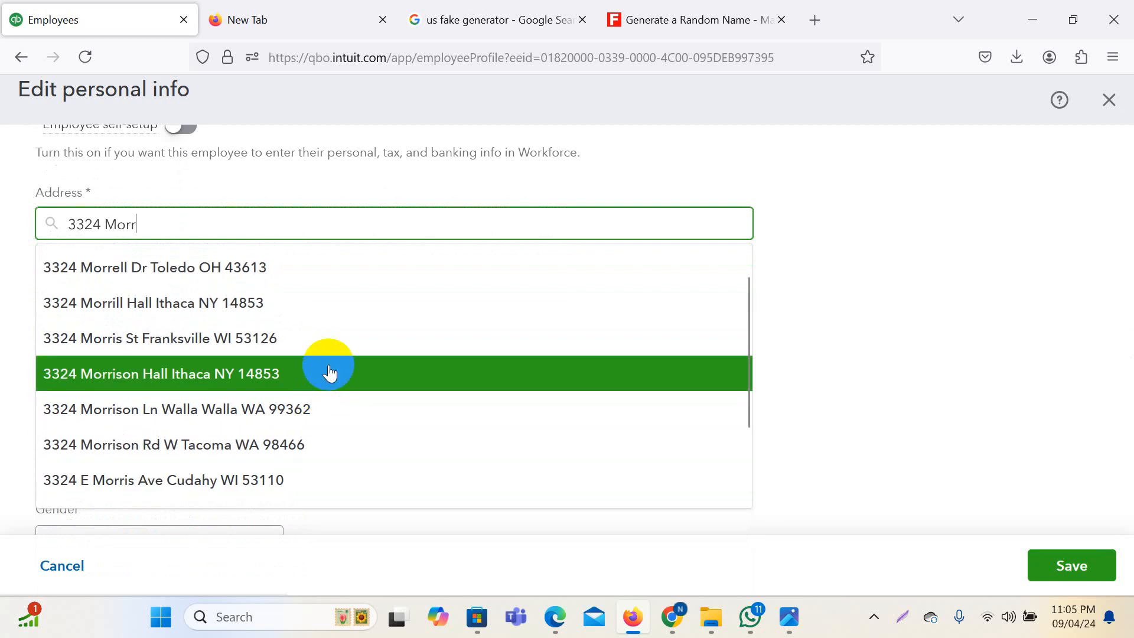
{"action": "scroll", "coordinate": [330, 372], "scroll_direction": "up", "scroll_amount": 1}
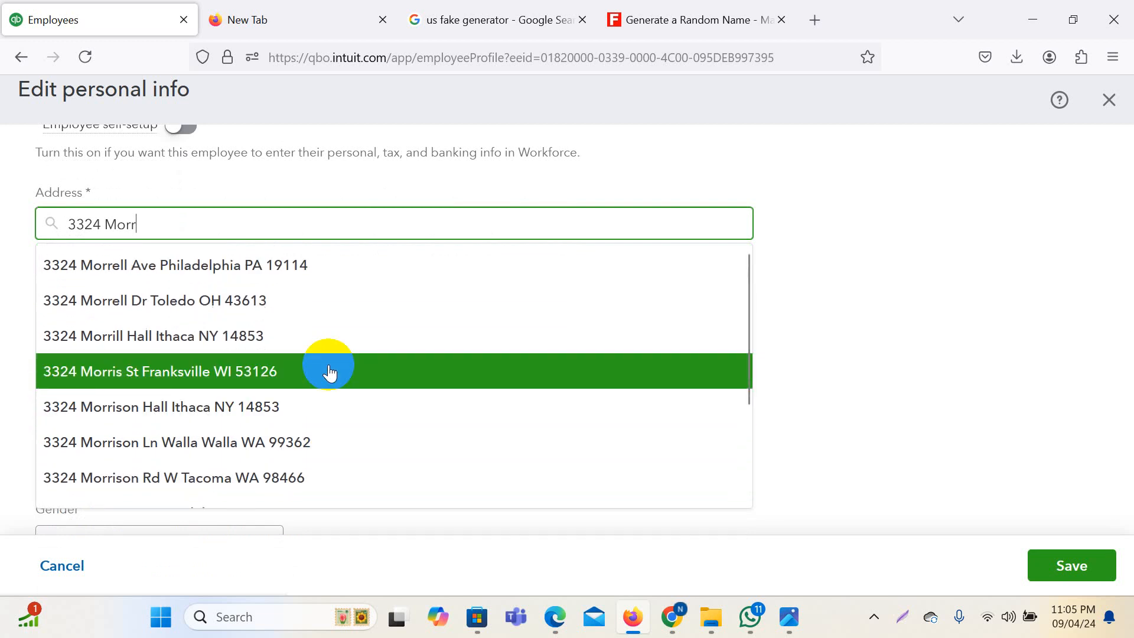
Recheck the generated address and scroll the suggestions down to the manual-entry option.
{"action": "mouse_move", "coordinate": [645, 625]}
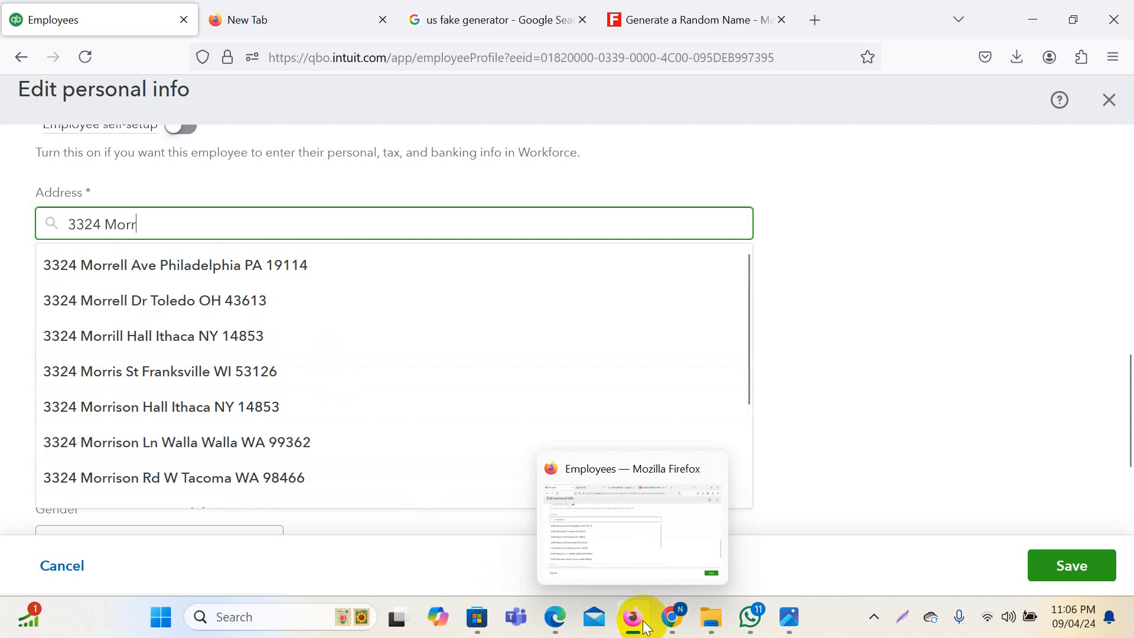
{"action": "left_click", "coordinate": [712, 13]}
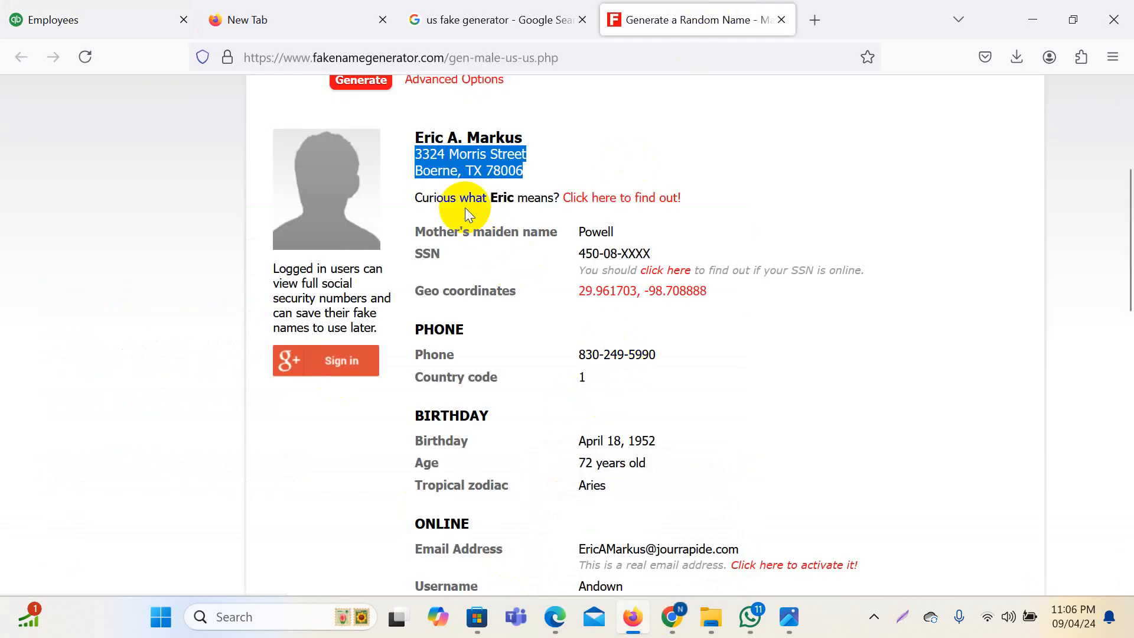
{"action": "left_click", "coordinate": [37, 13]}
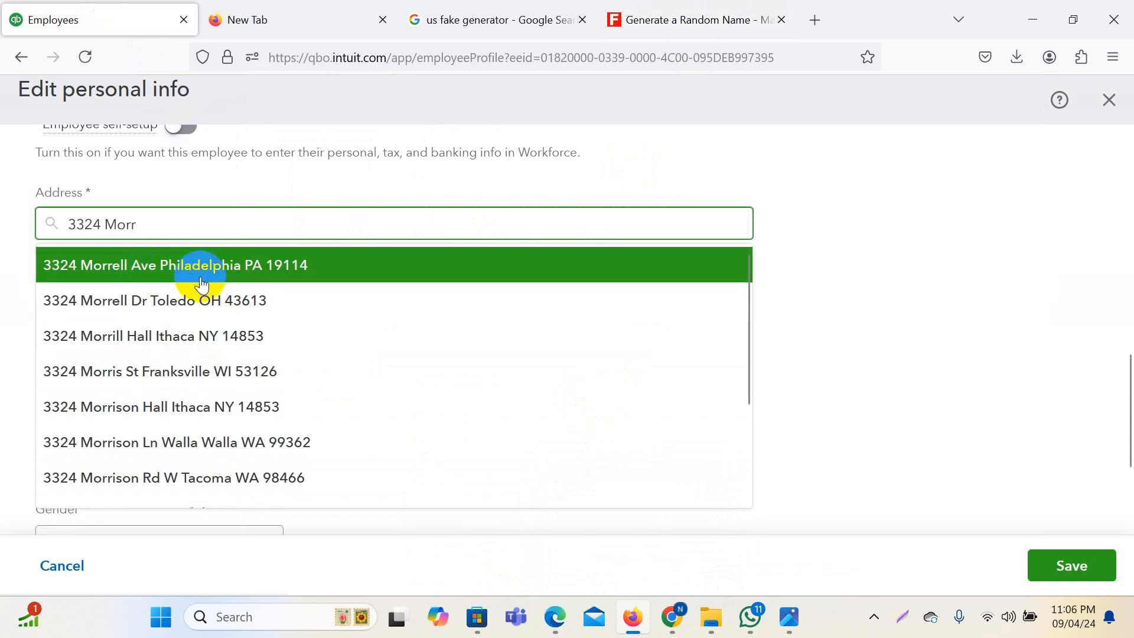
{"action": "scroll", "coordinate": [200, 328], "scroll_direction": "down", "scroll_amount": 3}
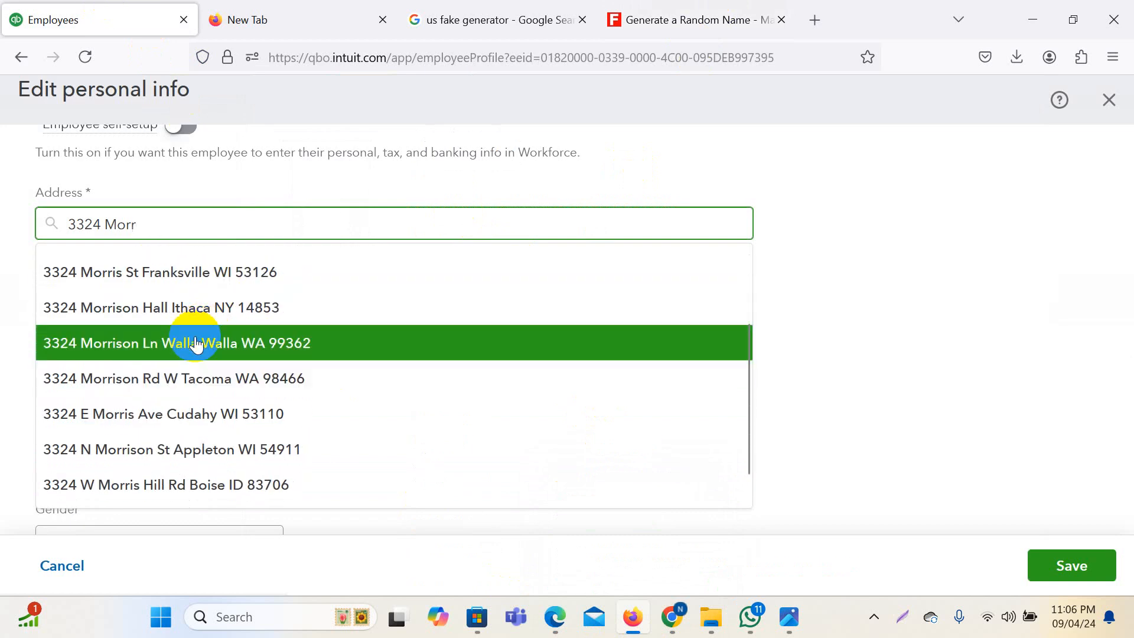
{"action": "scroll", "coordinate": [208, 378], "scroll_direction": "down", "scroll_amount": 1}
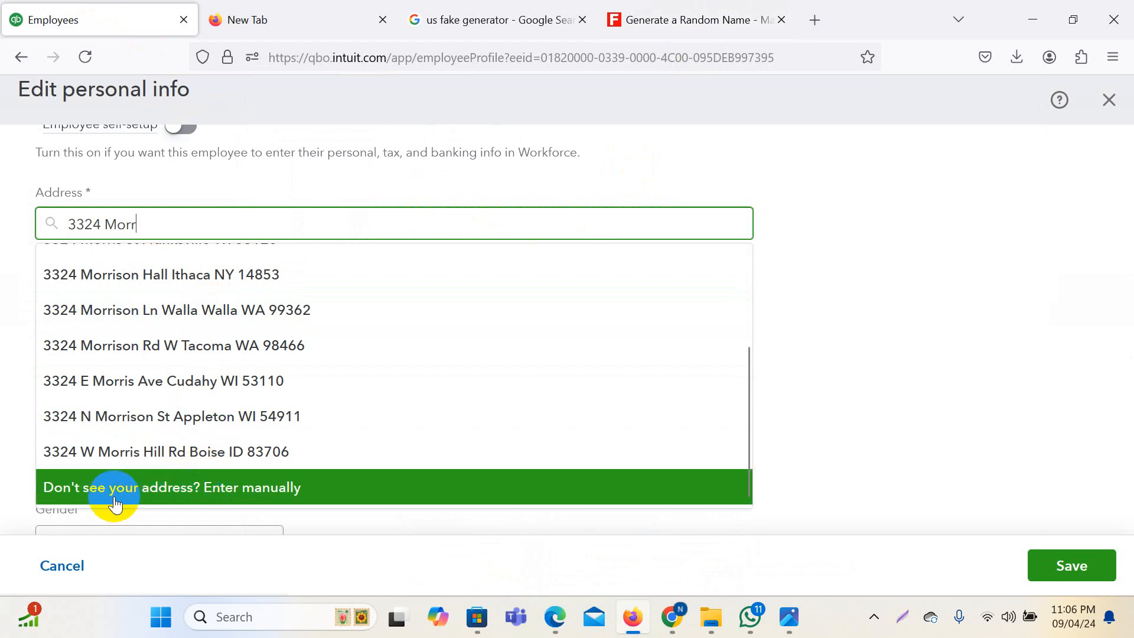
Switch to manual address entry, paste the full address, and move its ZIP into the ZIP code field.
{"action": "left_click", "coordinate": [259, 495]}
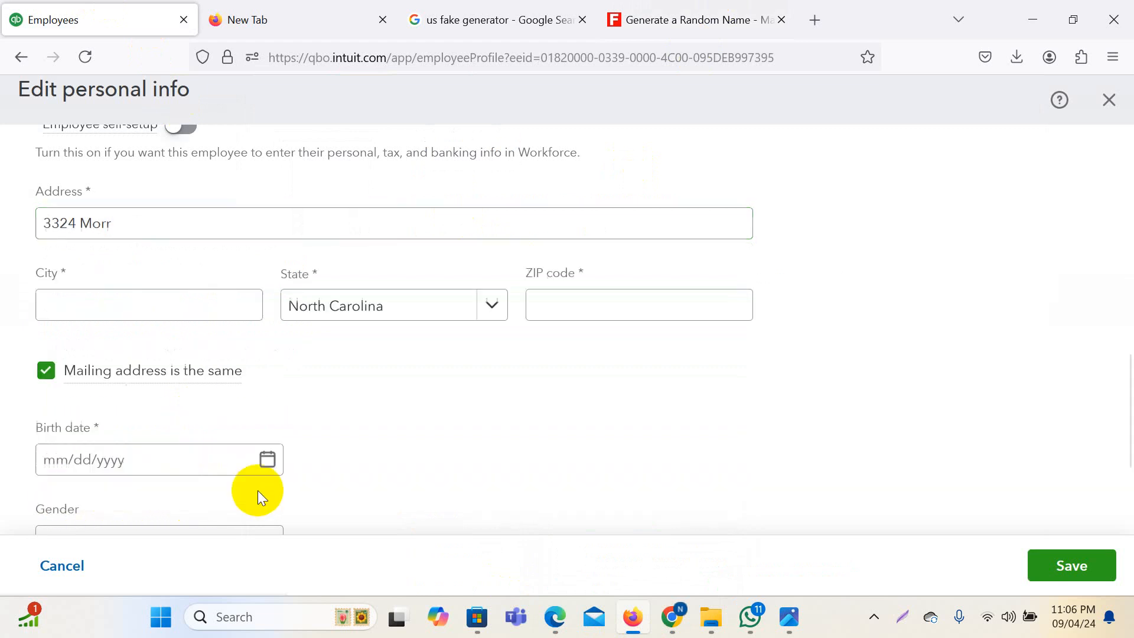
{"action": "left_click", "coordinate": [212, 226]}
{"action": "left_click_drag", "start_coordinate": [212, 226], "coordinate": [37, 224]}
{"action": "right_click", "coordinate": [95, 226]}
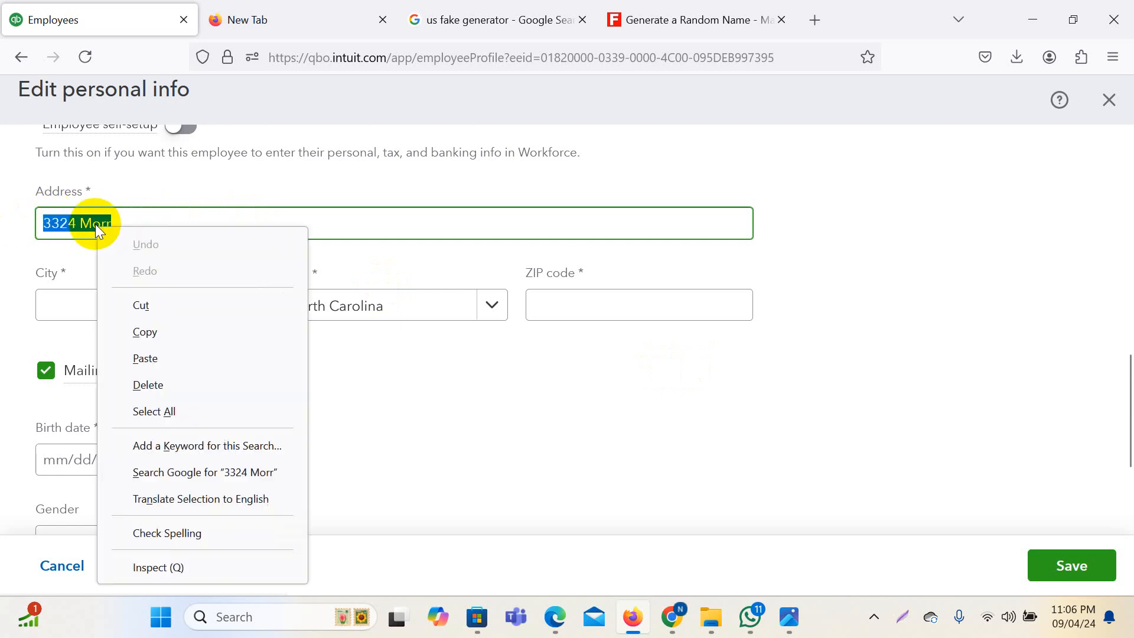
{"action": "left_click", "coordinate": [164, 368]}
{"action": "double_click", "coordinate": [242, 224]}
{"action": "key", "text": "super+c"}
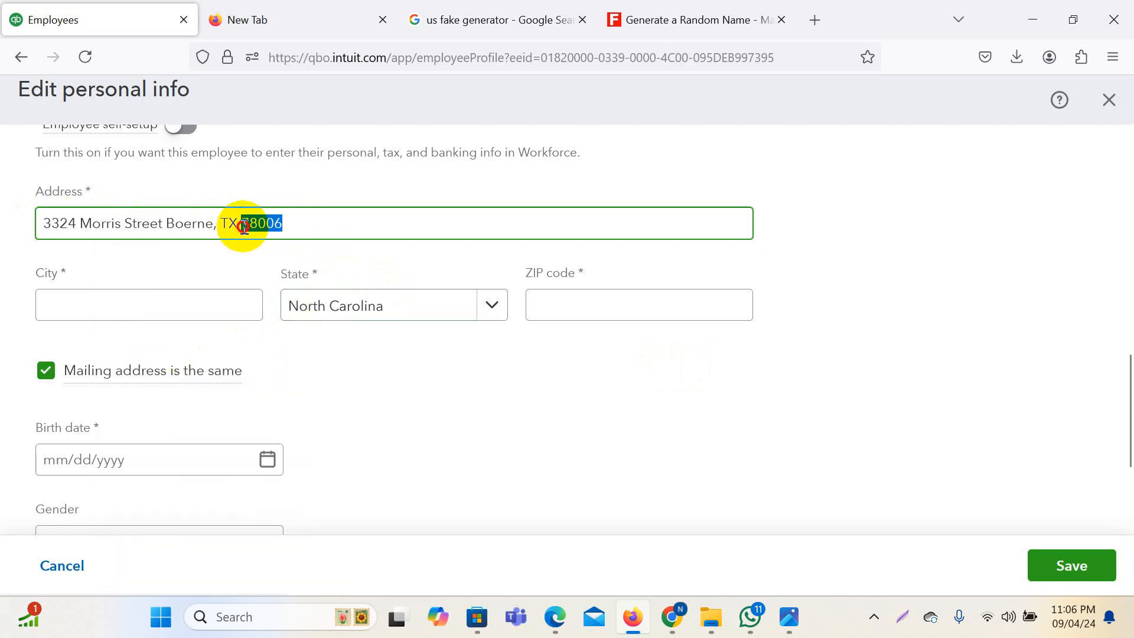
{"action": "right_click", "coordinate": [250, 224]}
{"action": "left_click", "coordinate": [297, 304]}
{"action": "left_click", "coordinate": [577, 299]}
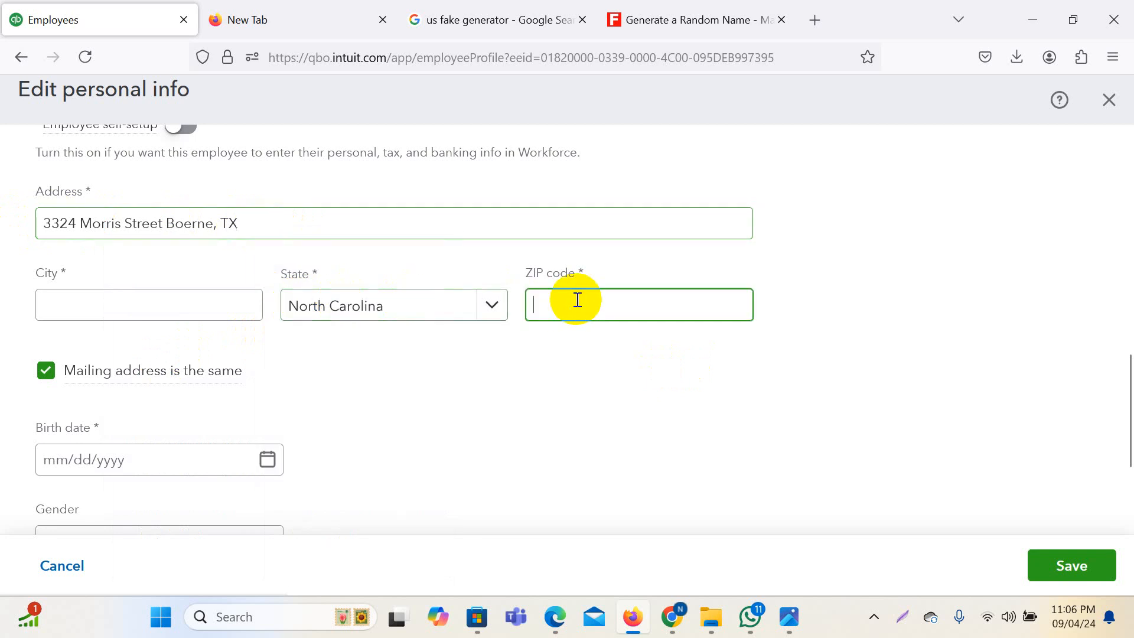
{"action": "right_click", "coordinate": [575, 306]}
{"action": "left_click", "coordinate": [654, 438]}
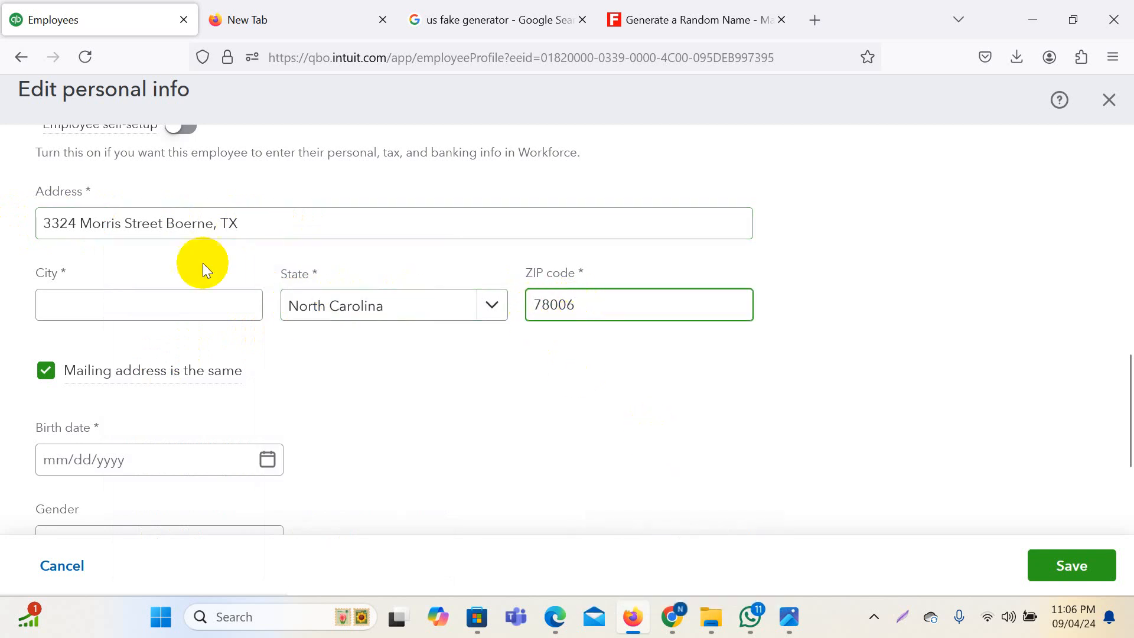
Cut the state abbreviation from the address line and set State to Texas.
{"action": "left_click", "coordinate": [253, 222]}
{"action": "double_click", "coordinate": [228, 222]}
{"action": "key", "text": "ctrl+c"}
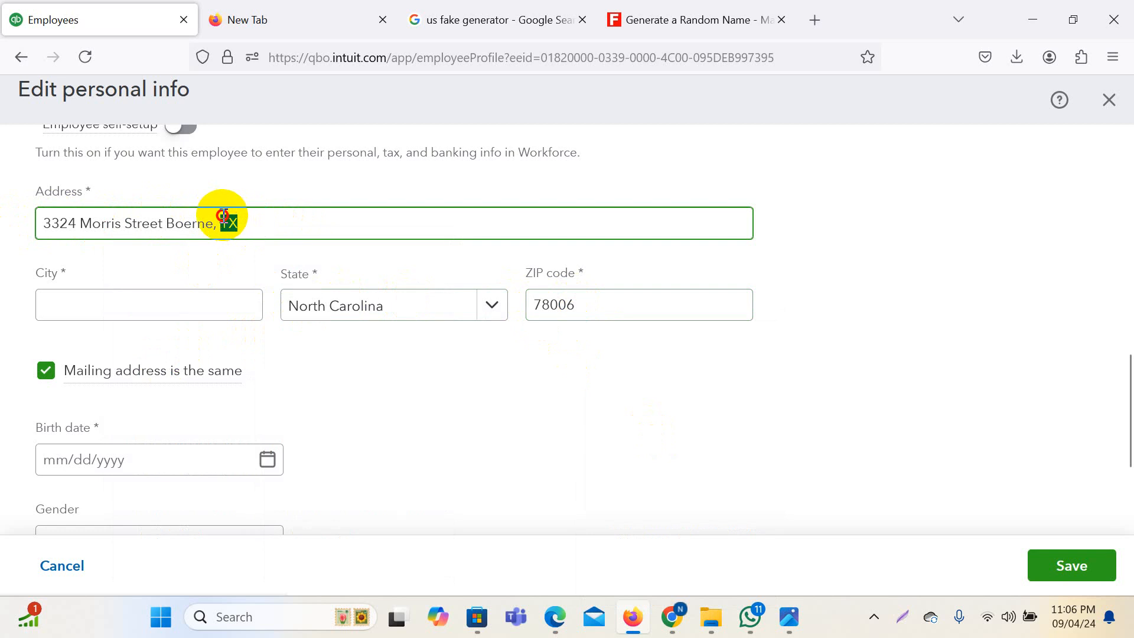
{"action": "right_click", "coordinate": [227, 220]}
{"action": "left_click", "coordinate": [360, 310]}
{"action": "left_click", "coordinate": [393, 303]}
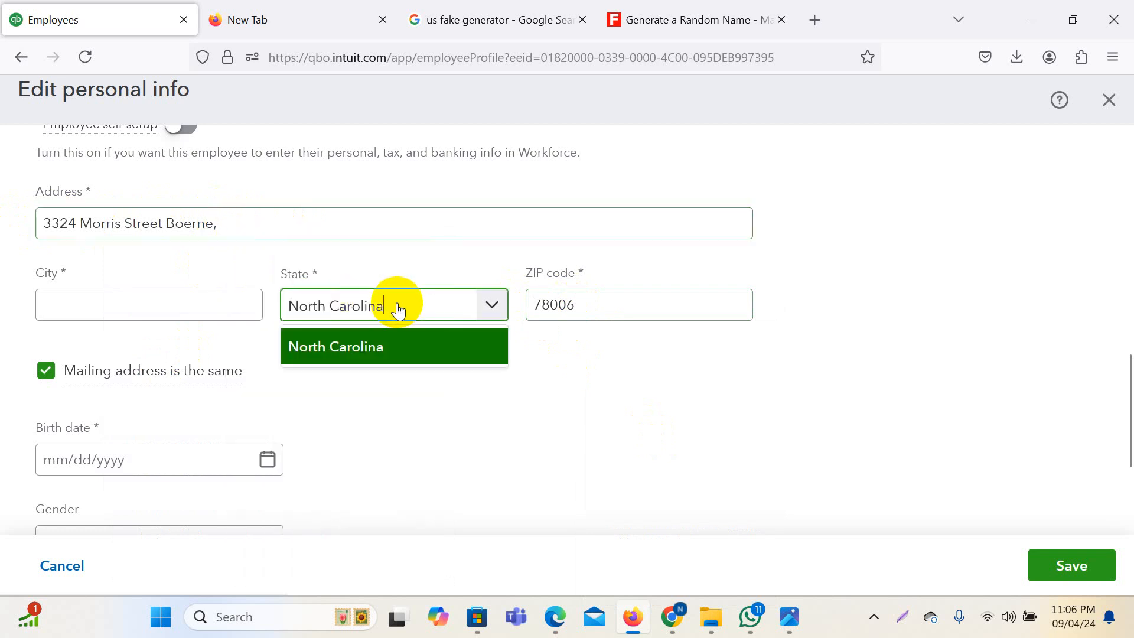
{"action": "left_click", "coordinate": [390, 307]}
{"action": "left_click", "coordinate": [404, 333]}
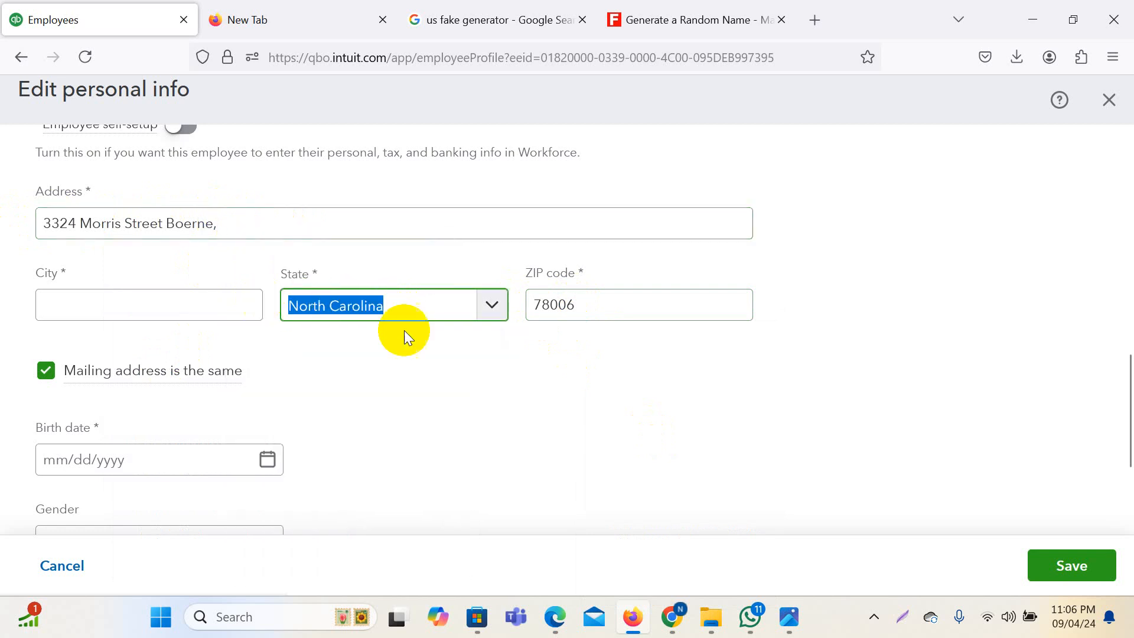
{"action": "key", "text": "ctrl+v"}
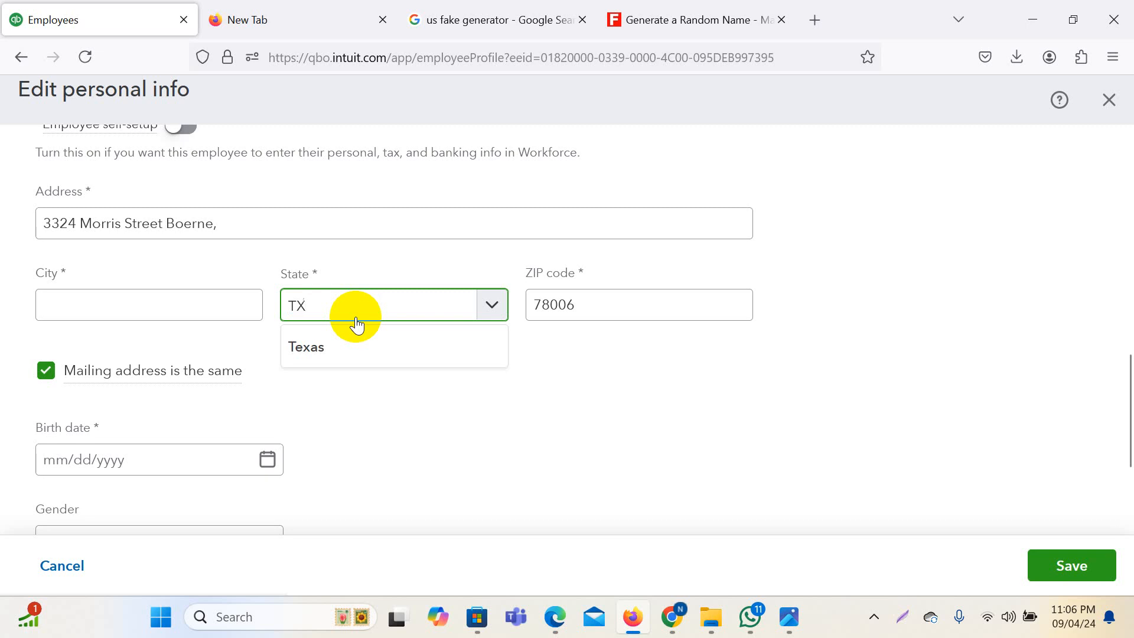
{"action": "left_click", "coordinate": [349, 353]}
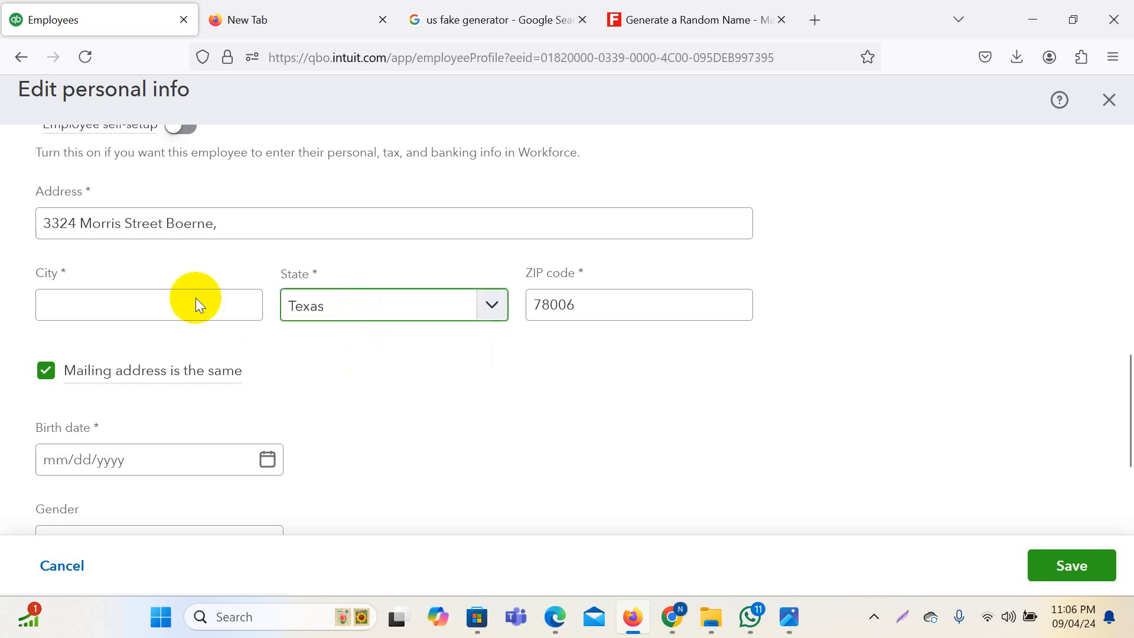
Move the city name into the City field, leaving only the street line in Address.
{"action": "left_click_drag", "start_coordinate": [166, 224], "coordinate": [192, 224]}
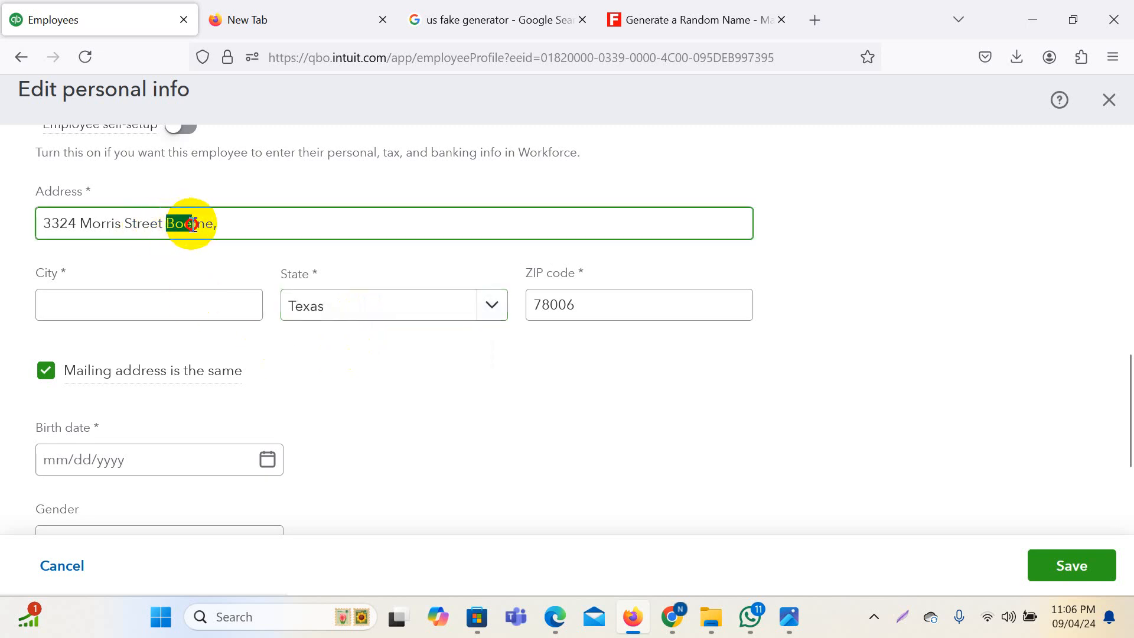
{"action": "left_click", "coordinate": [116, 304]}
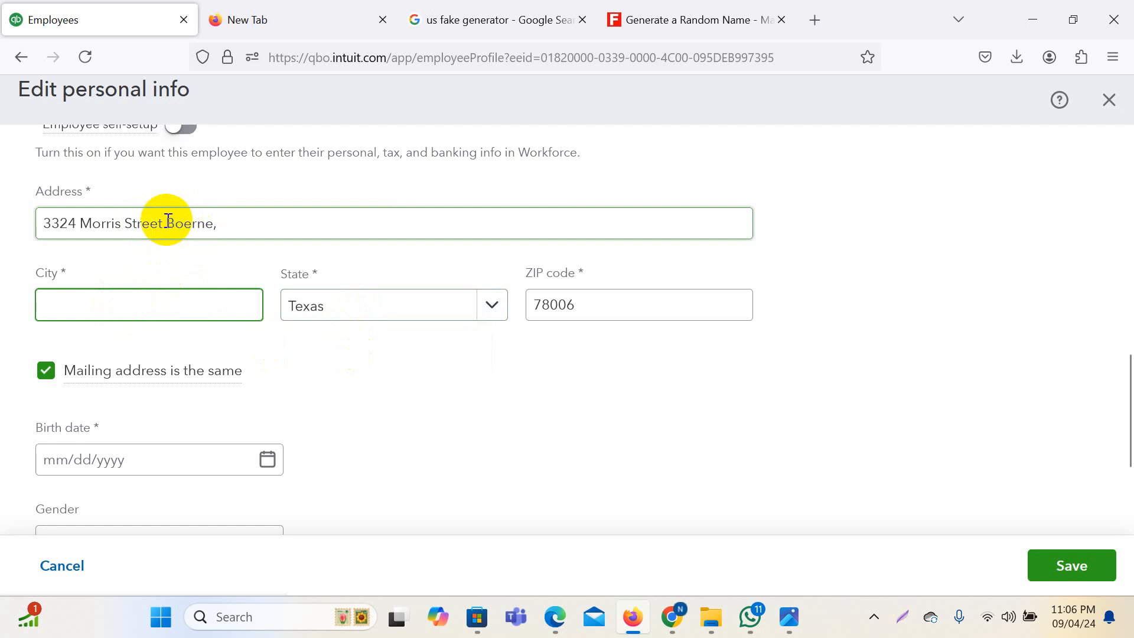
{"action": "left_click_drag", "start_coordinate": [168, 223], "coordinate": [211, 223]}
{"action": "right_click", "coordinate": [209, 224]}
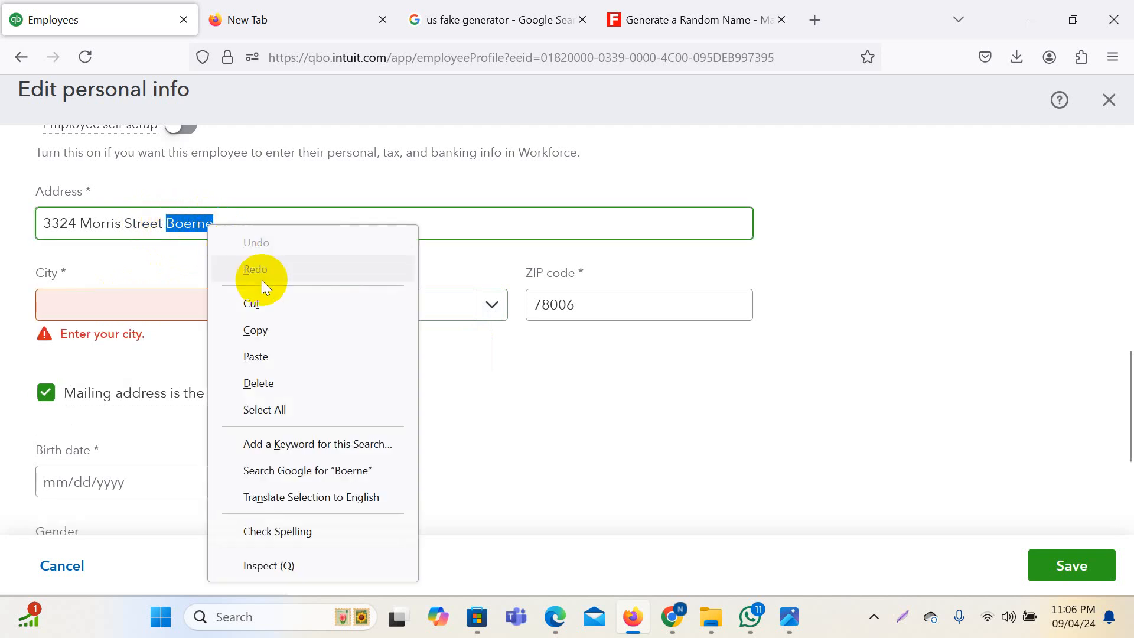
{"action": "left_click", "coordinate": [252, 303]}
{"action": "left_click", "coordinate": [98, 307]}
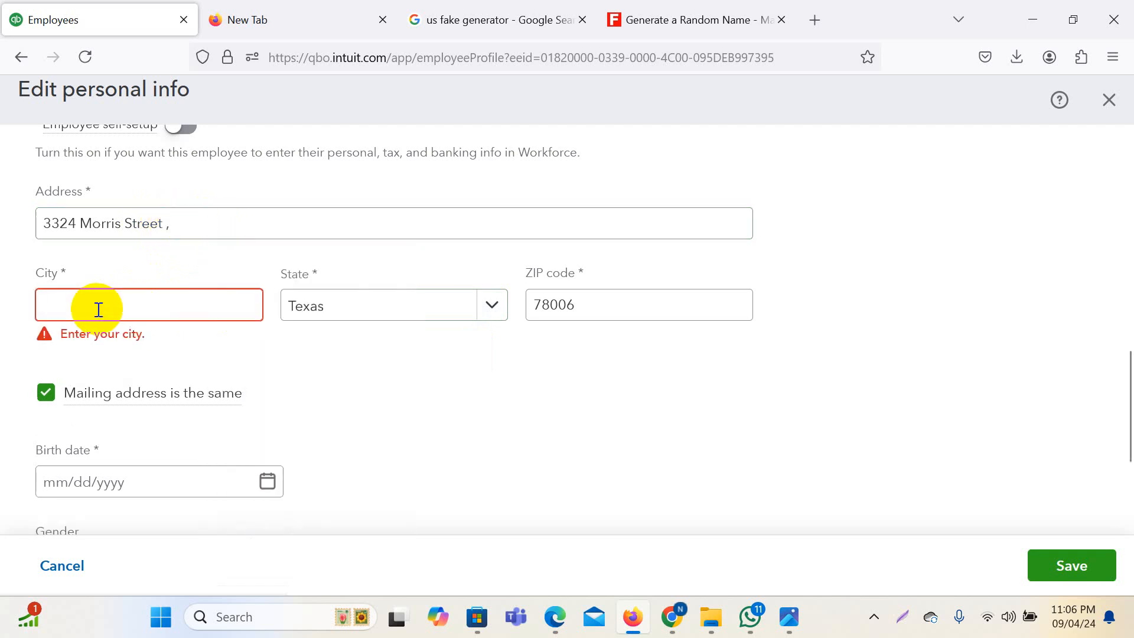
{"action": "key", "text": "ctrl+v"}
{"action": "left_click", "coordinate": [201, 226]}
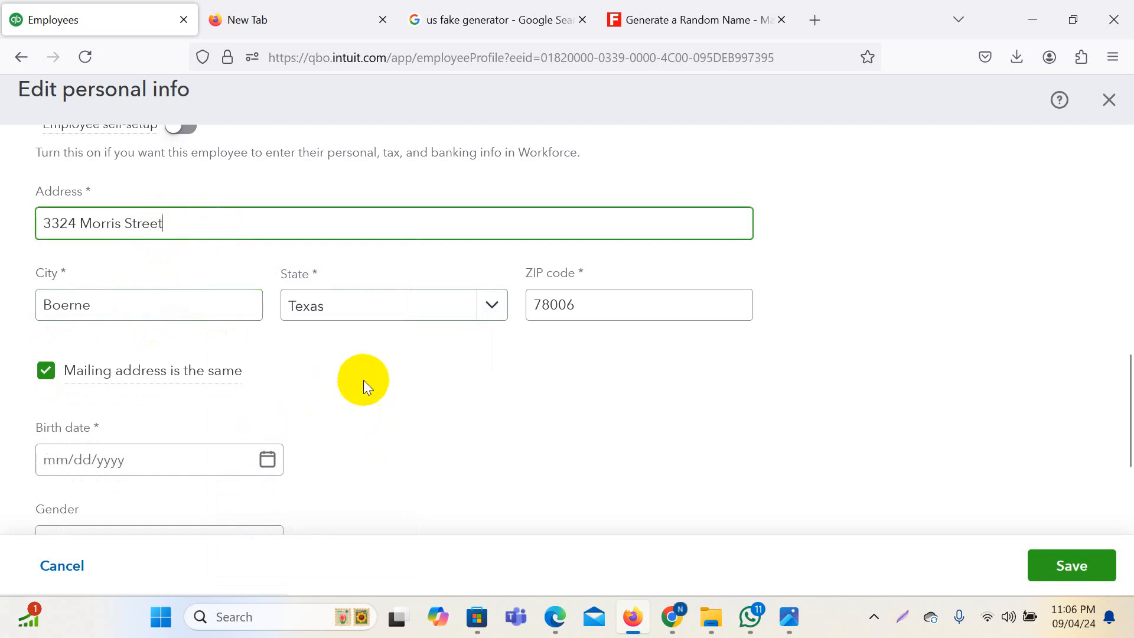
{"action": "scroll", "coordinate": [378, 373], "scroll_direction": "down", "scroll_amount": 3}
Enter birth date 10/23/1990, choose Male as gender, and dismiss the browser notification.
{"action": "left_click", "coordinate": [247, 276]}
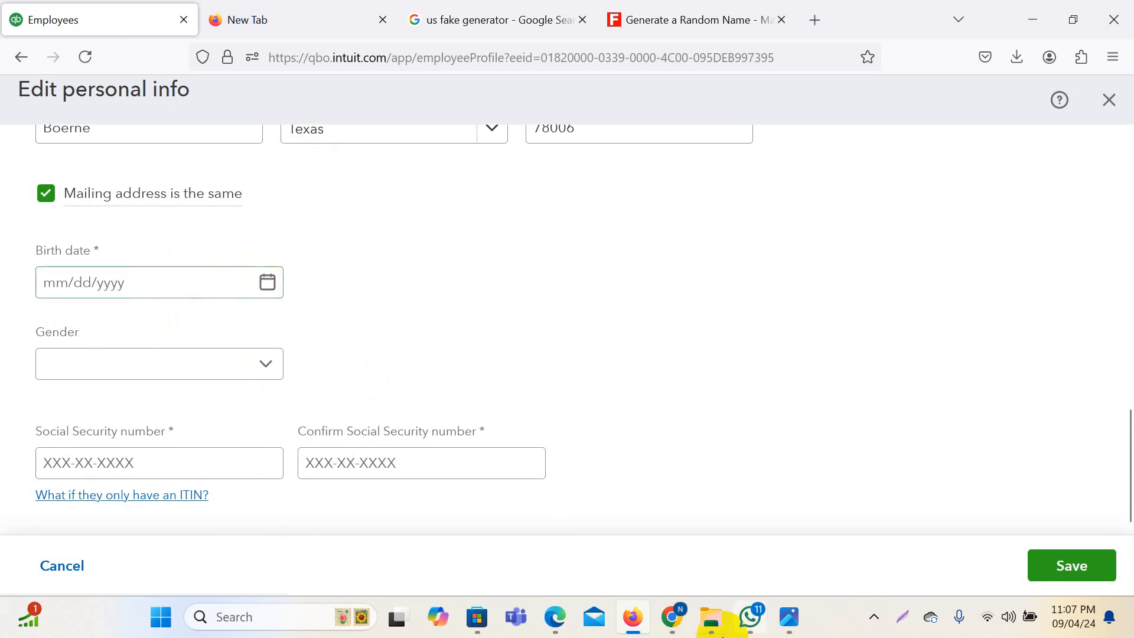
{"action": "left_click", "coordinate": [677, 7]}
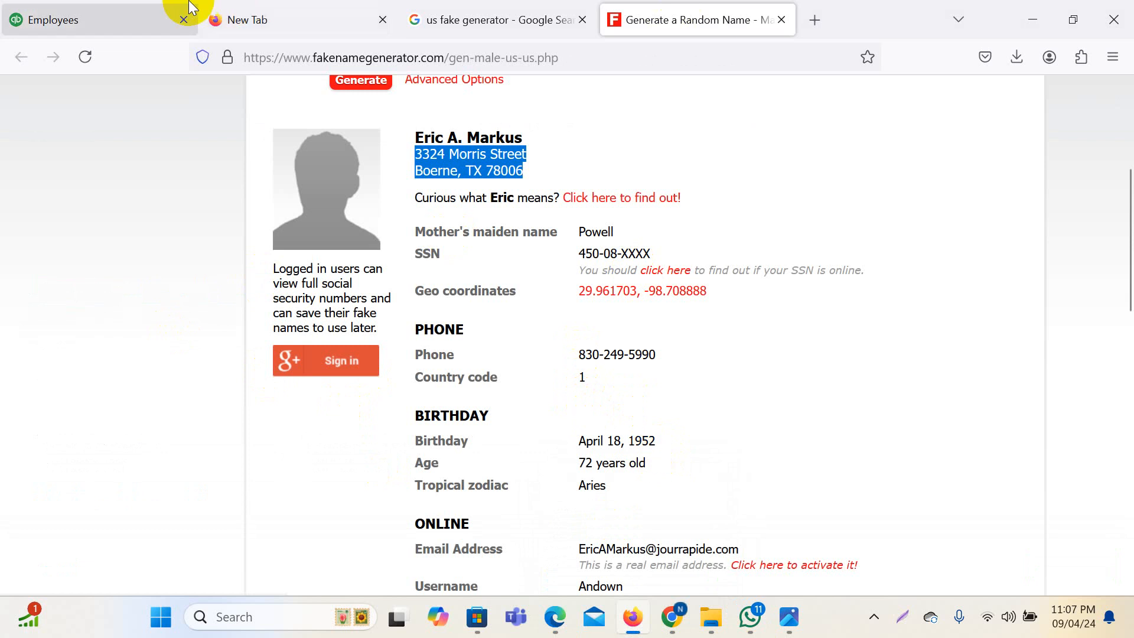
{"action": "left_click", "coordinate": [136, 18]}
{"action": "left_click", "coordinate": [200, 276]}
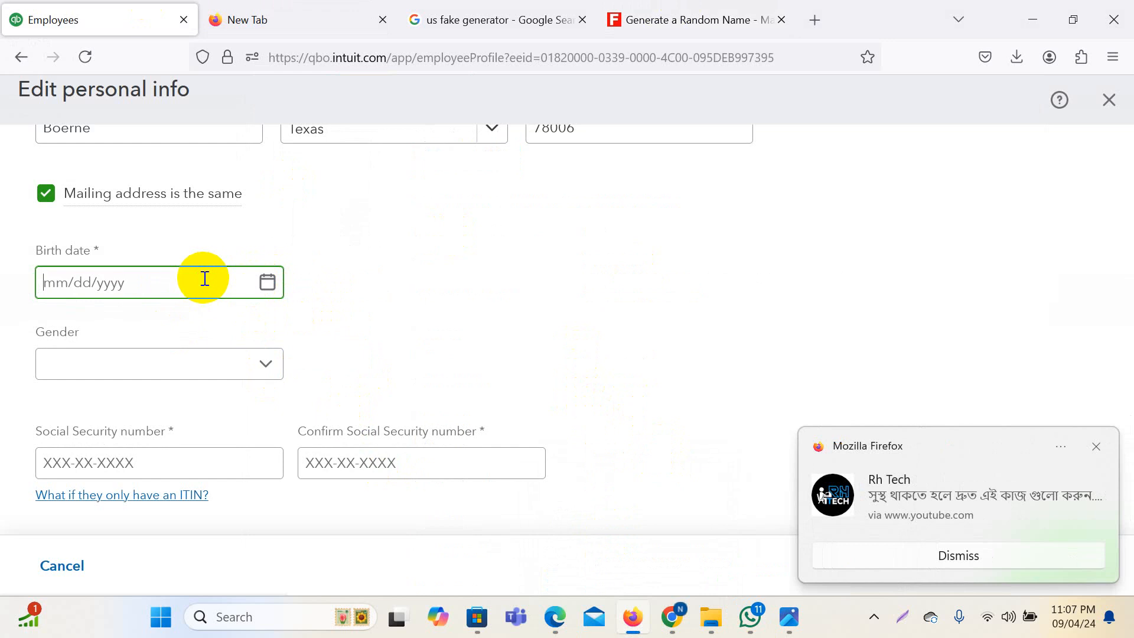
{"action": "type", "text": "10/23/1990"}
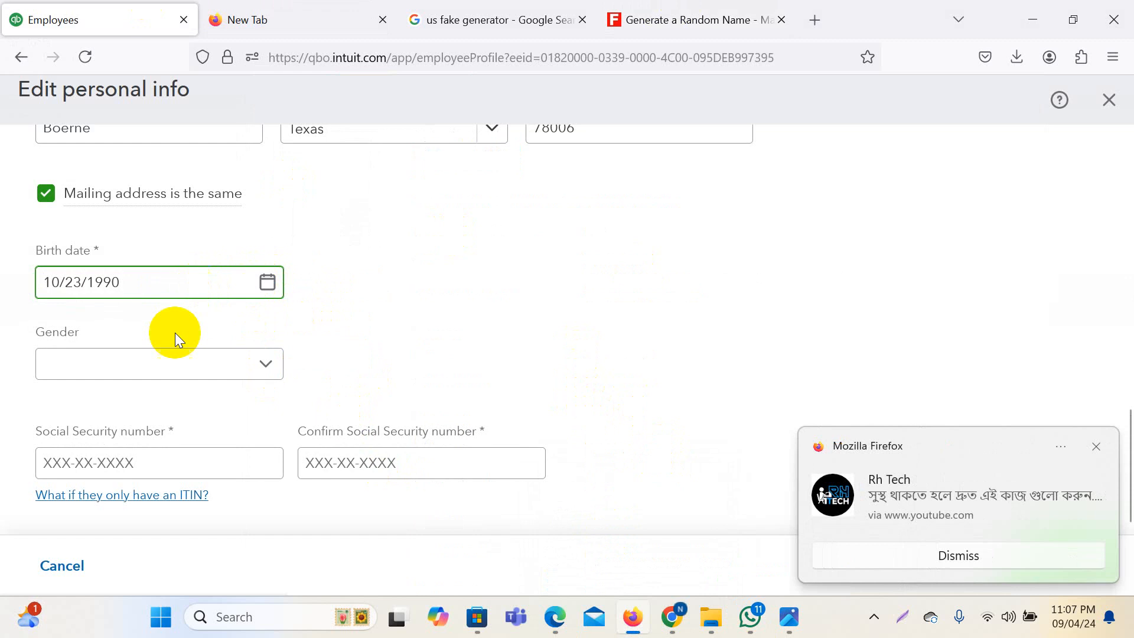
{"action": "left_click", "coordinate": [127, 365]}
{"action": "left_click", "coordinate": [118, 406]}
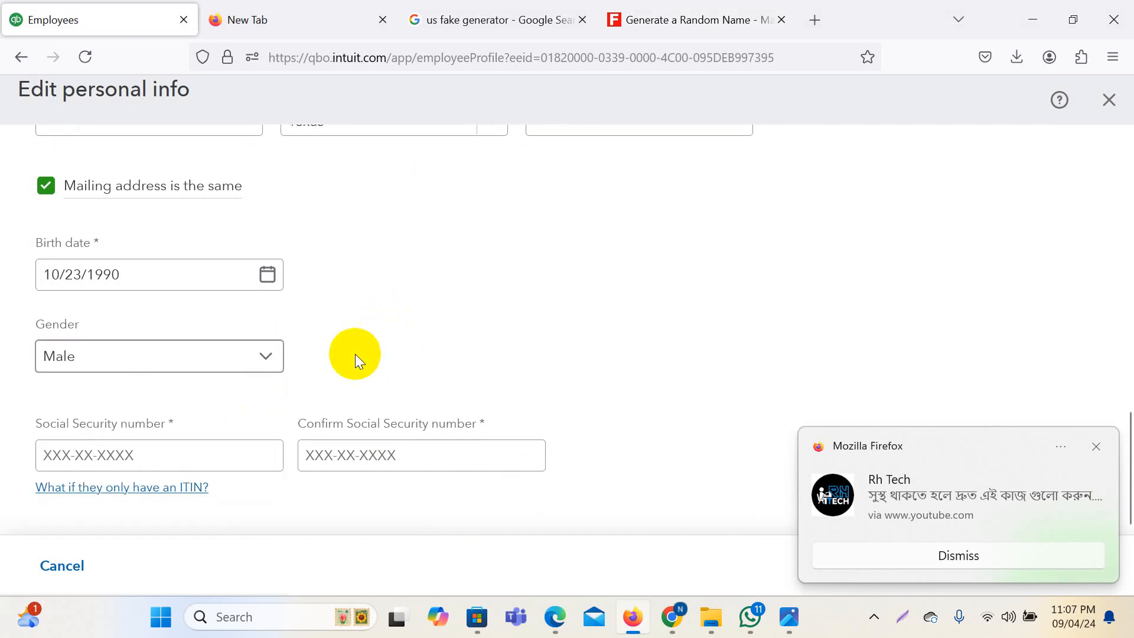
{"action": "left_click", "coordinate": [132, 458]}
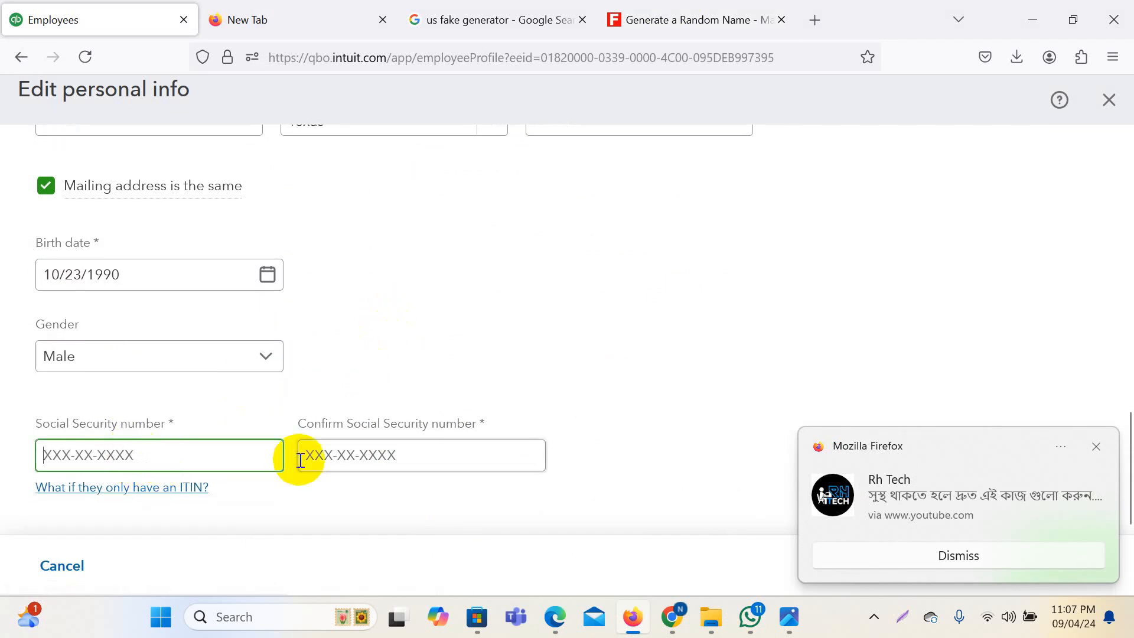
{"action": "left_click", "coordinate": [1096, 446]}
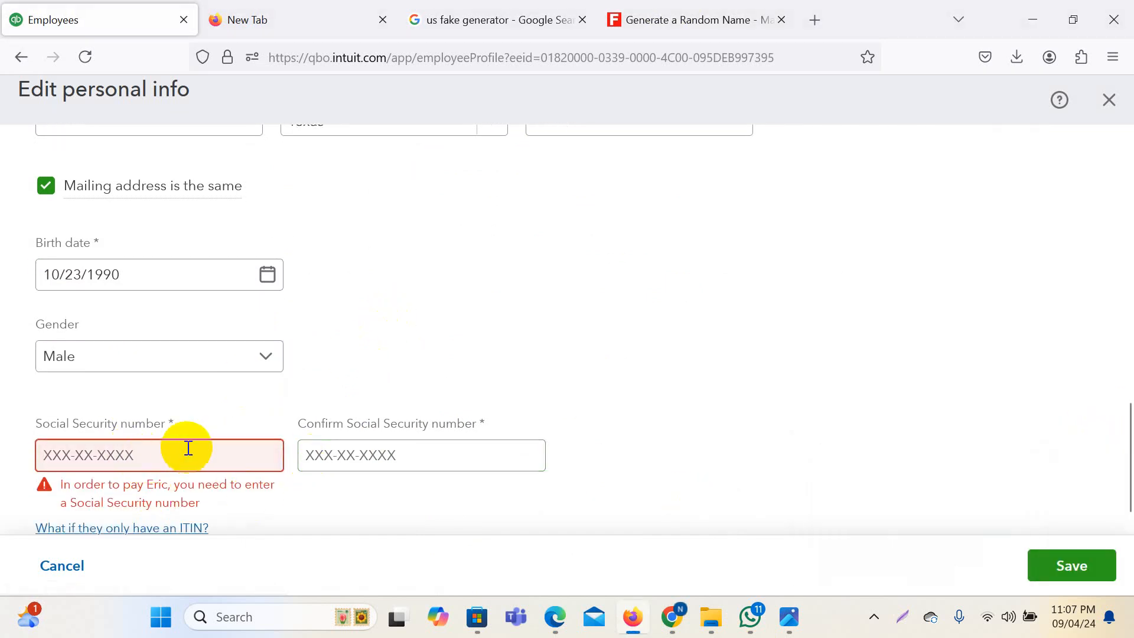
Copy the generated Social Security number from the fake profile page.
{"action": "mouse_move", "coordinate": [641, 627]}
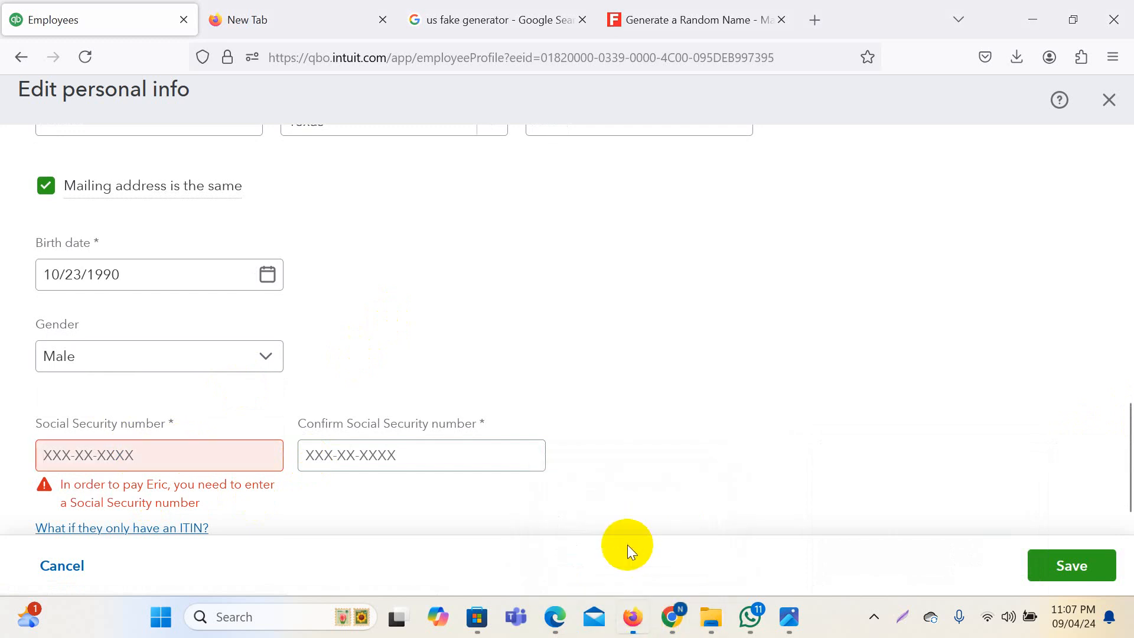
{"action": "left_click", "coordinate": [658, 9]}
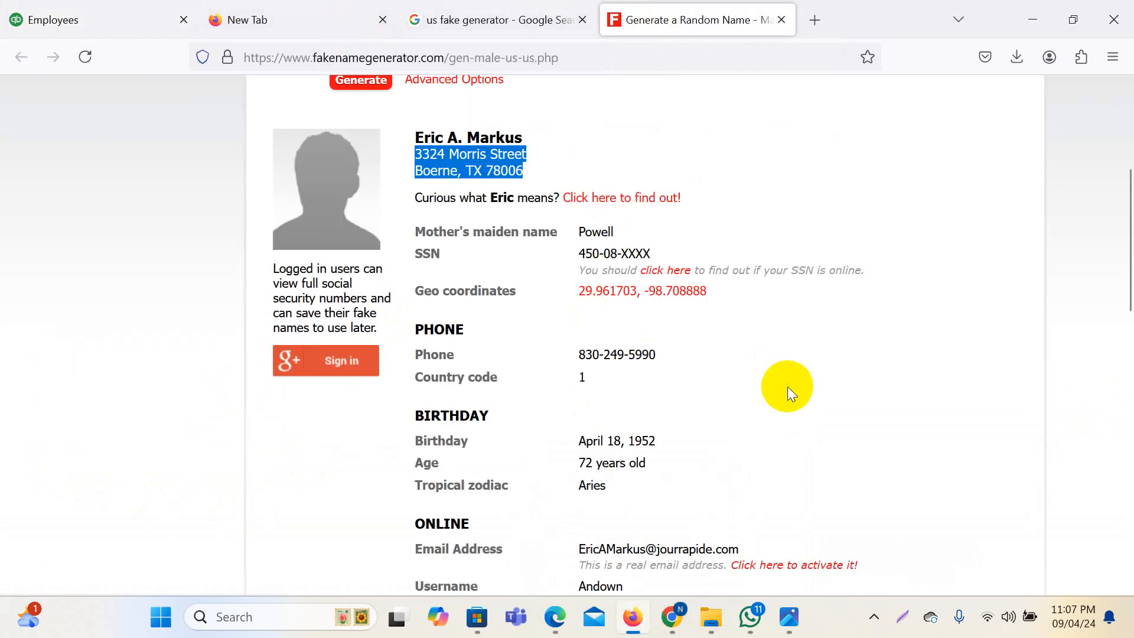
{"action": "scroll", "coordinate": [769, 401], "scroll_direction": "down", "scroll_amount": 3}
{"action": "scroll", "coordinate": [769, 401], "scroll_direction": "down", "scroll_amount": 4}
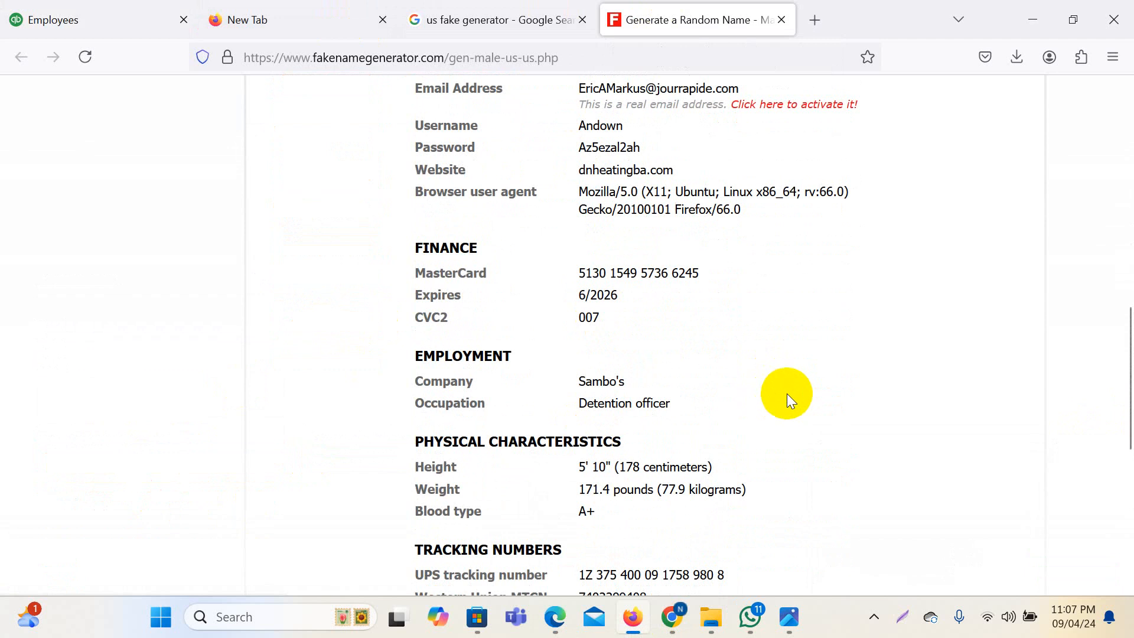
{"action": "scroll", "coordinate": [787, 393], "scroll_direction": "up", "scroll_amount": 7}
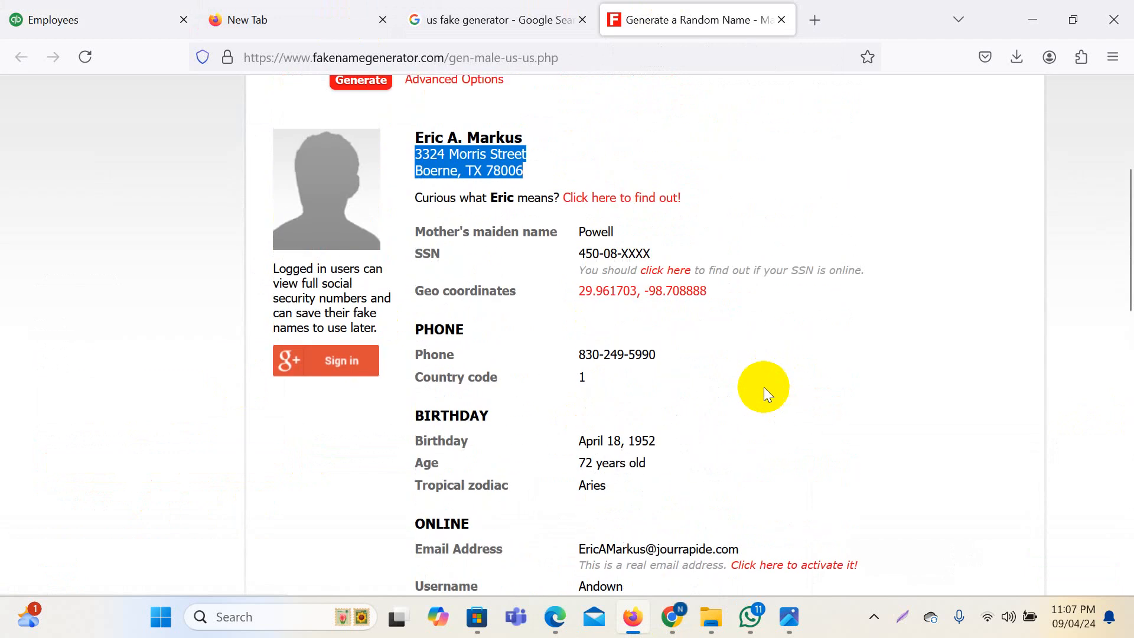
{"action": "left_click_drag", "start_coordinate": [578, 253], "coordinate": [618, 253]}
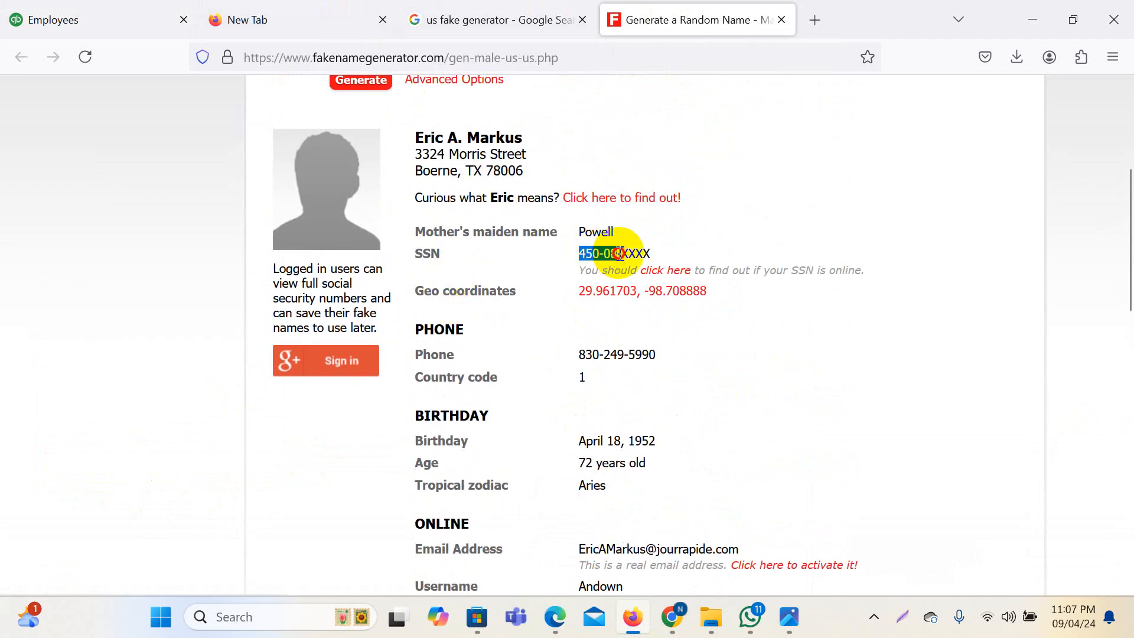
{"action": "right_click", "coordinate": [618, 253]}
{"action": "left_click", "coordinate": [656, 270]}
{"action": "mouse_move", "coordinate": [765, 632]}
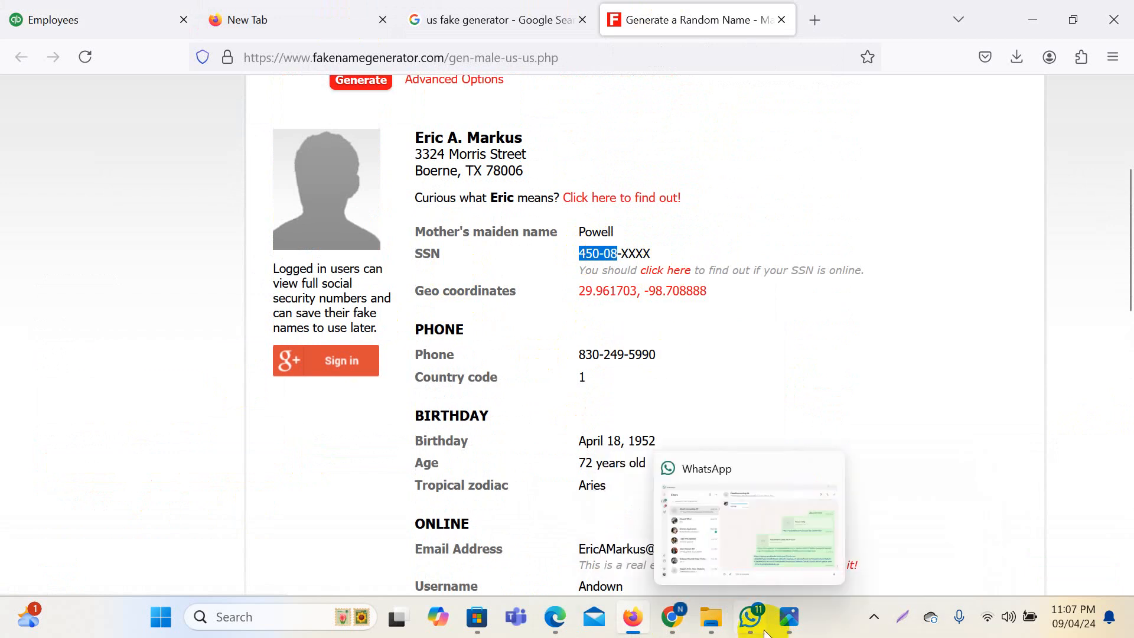
{"action": "mouse_move", "coordinate": [675, 620]}
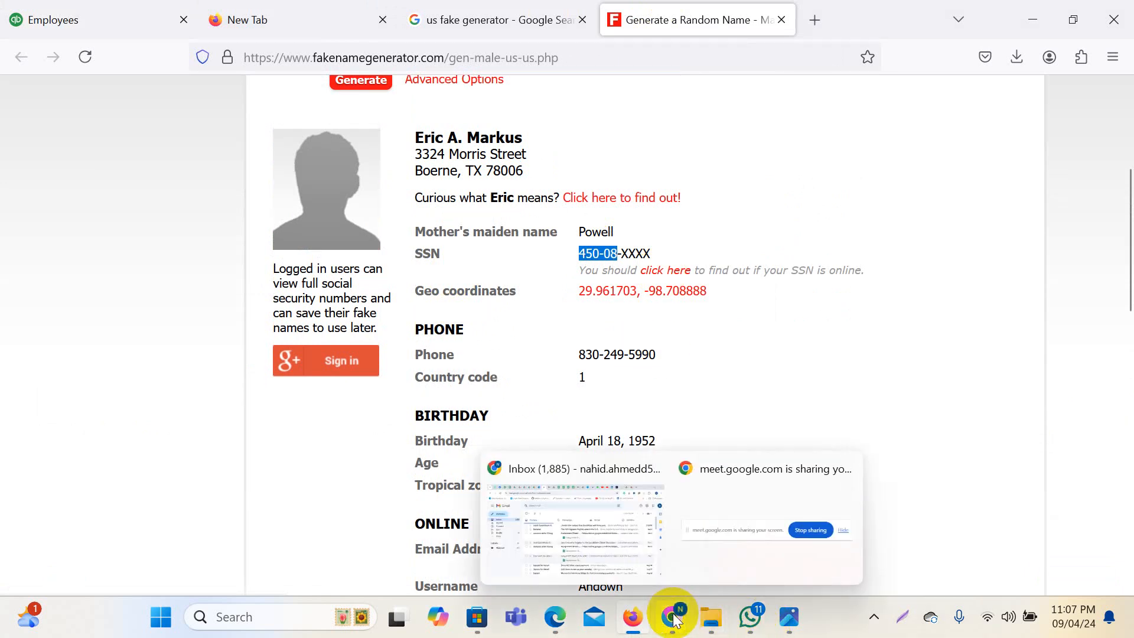
{"action": "mouse_move", "coordinate": [631, 618]}
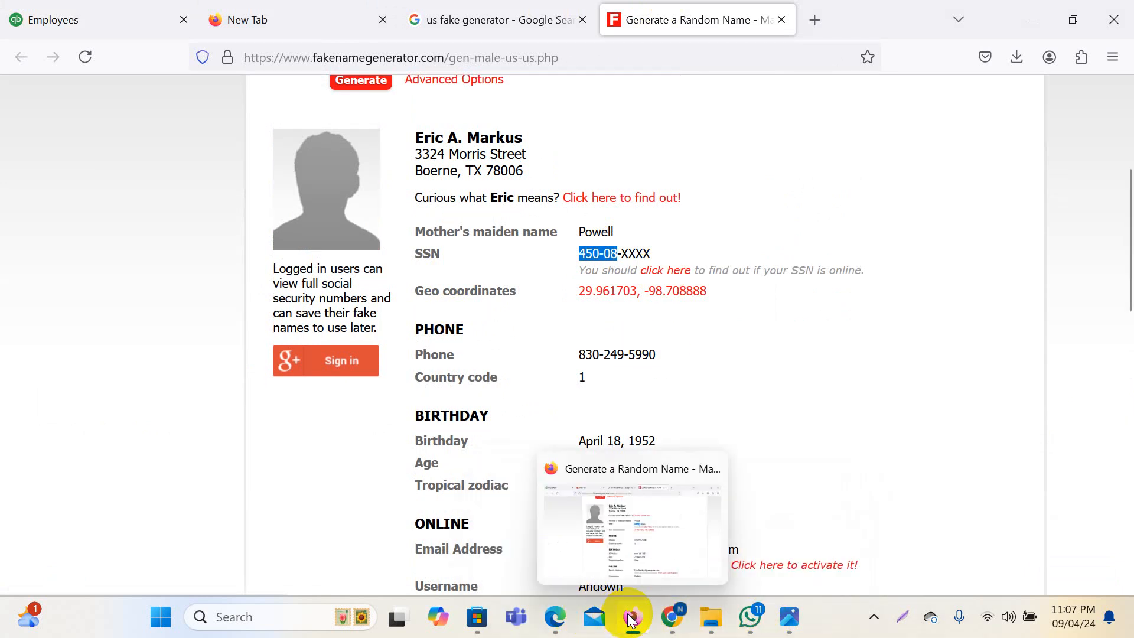
{"action": "left_click", "coordinate": [56, 15]}
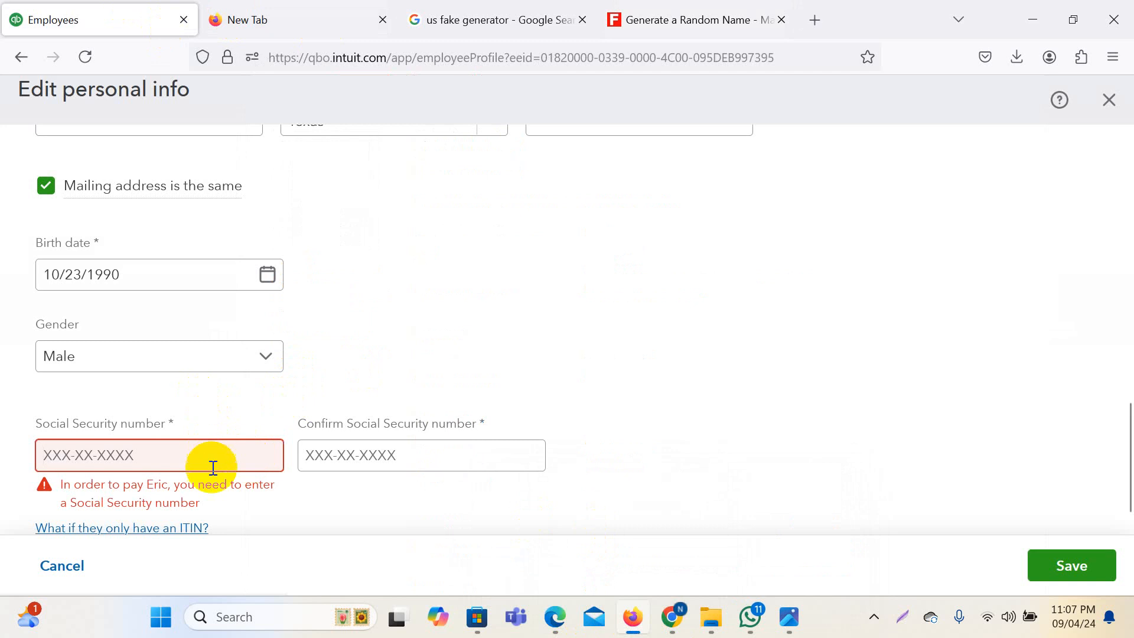
Enter the Social Security number in both the SSN and Confirm fields.
{"action": "left_click", "coordinate": [180, 465]}
{"action": "type", "text": "450"}
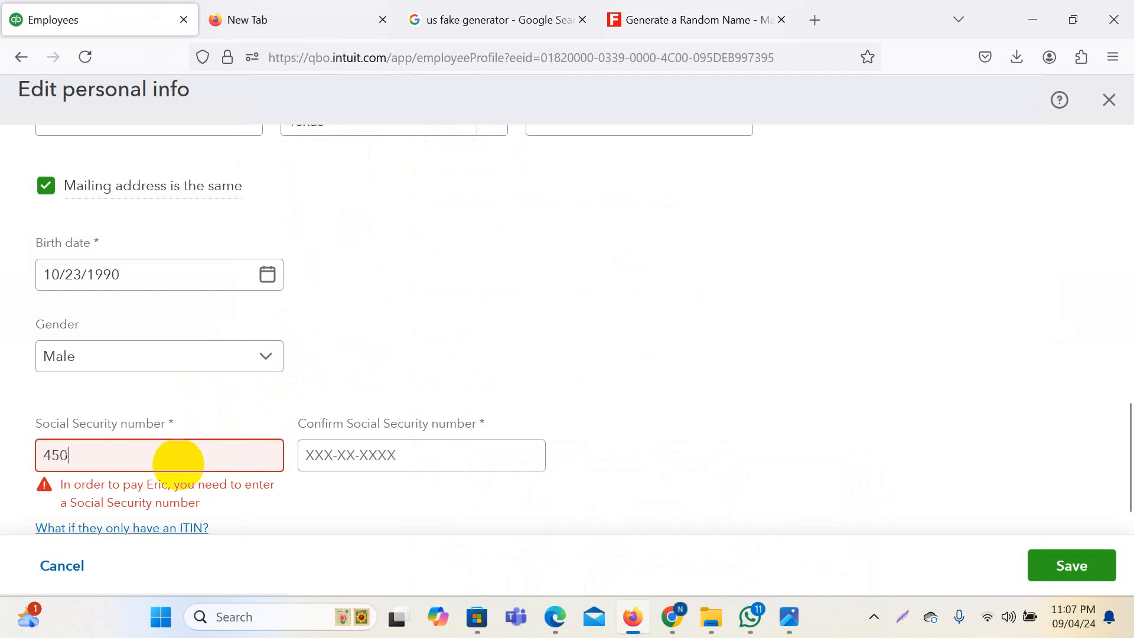
{"action": "type", "text": "-08-1234"}
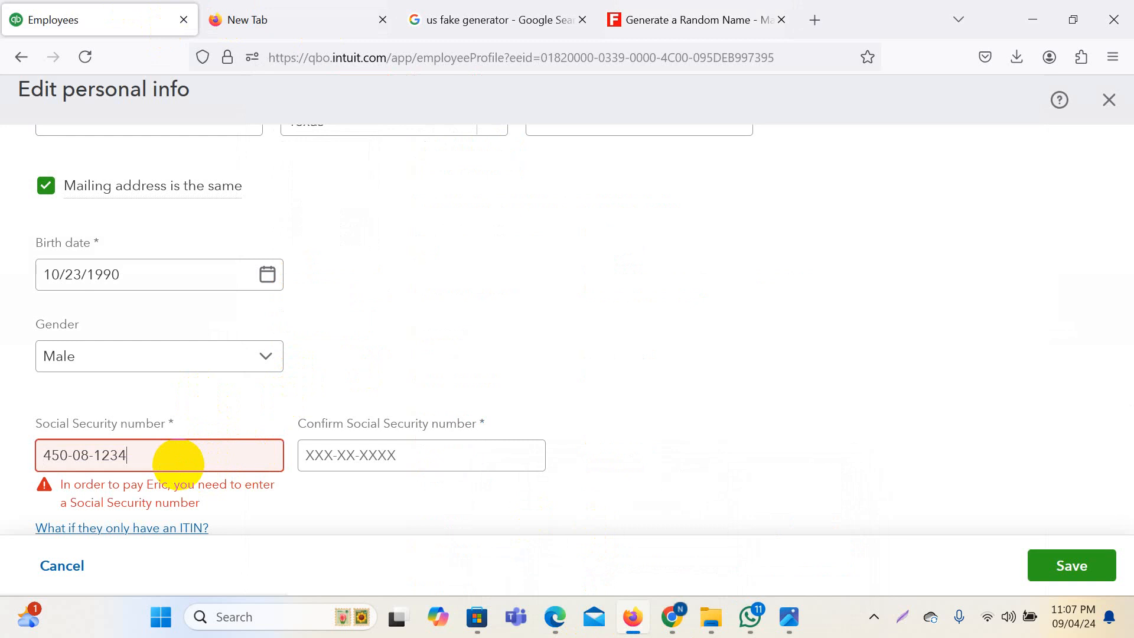
{"action": "left_click", "coordinate": [345, 461]}
{"action": "type", "text": "450-08-1234"}
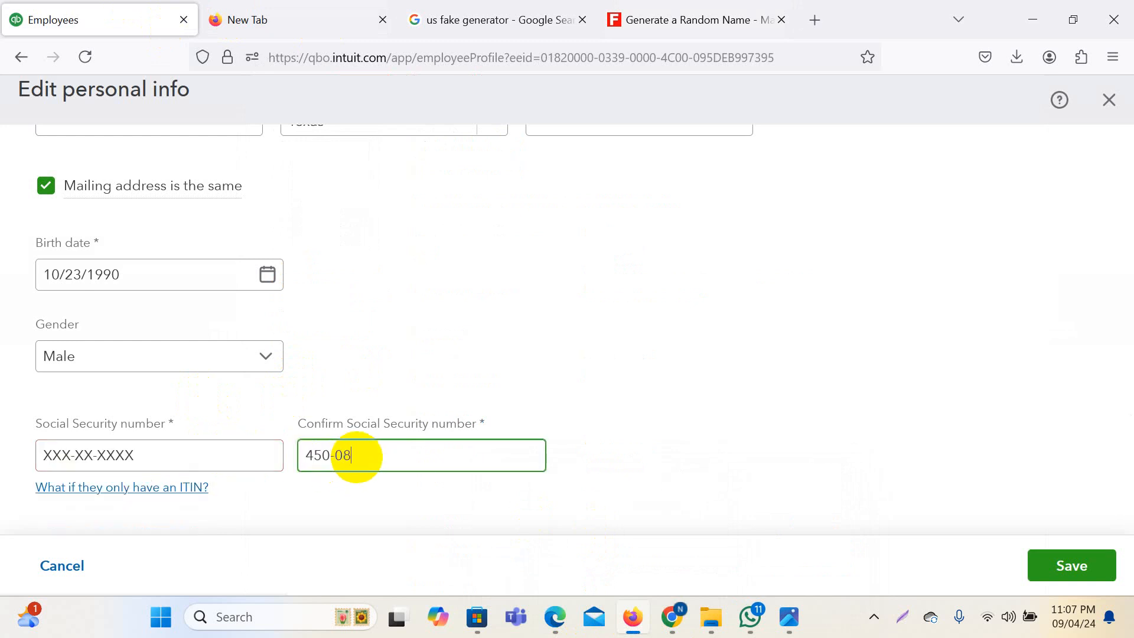
{"action": "left_click", "coordinate": [362, 537]}
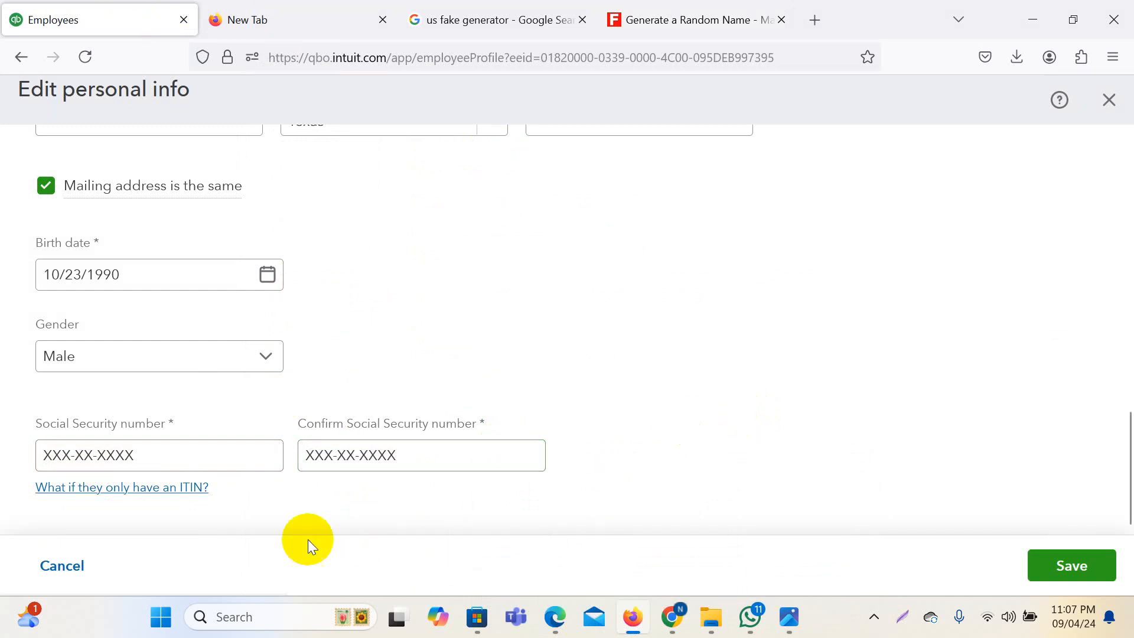
Save the personal info so the profile shows the address, birth date, gender and masked SSN.
{"action": "left_click", "coordinate": [1063, 565]}
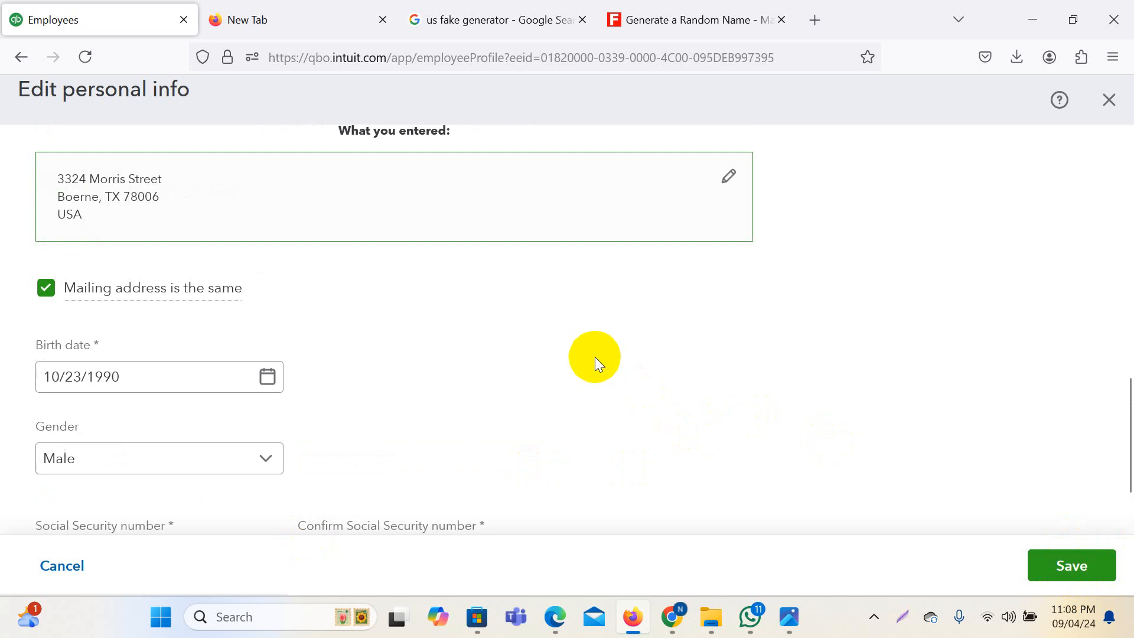
{"action": "scroll", "coordinate": [591, 355], "scroll_direction": "up", "scroll_amount": 10}
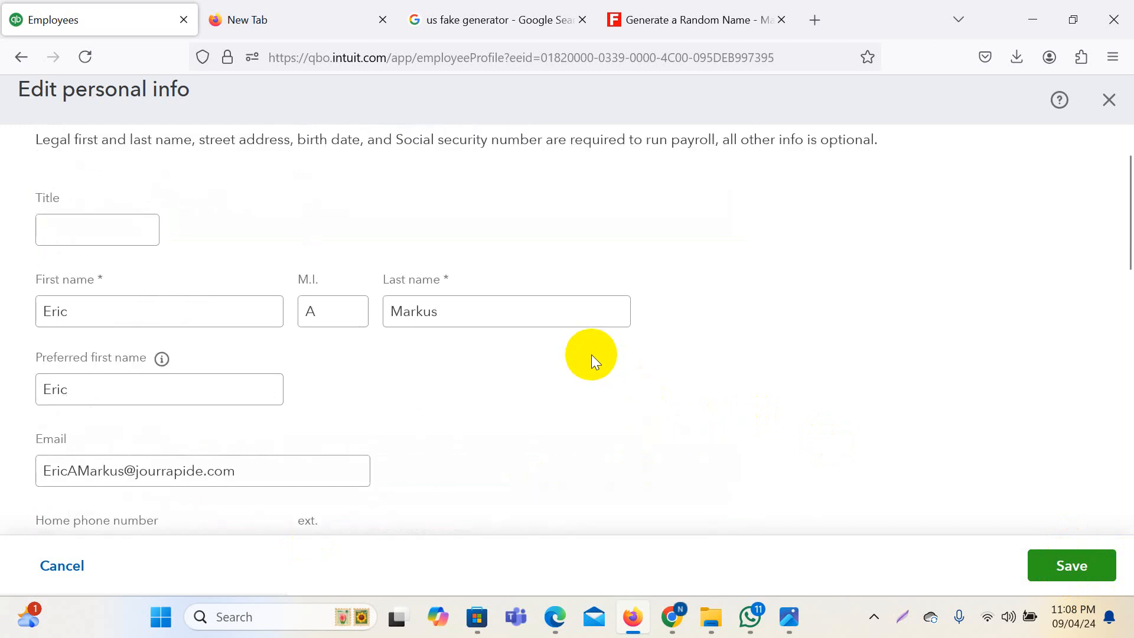
{"action": "scroll", "coordinate": [591, 355], "scroll_direction": "up", "scroll_amount": 1}
{"action": "scroll", "coordinate": [591, 354], "scroll_direction": "down", "scroll_amount": 5}
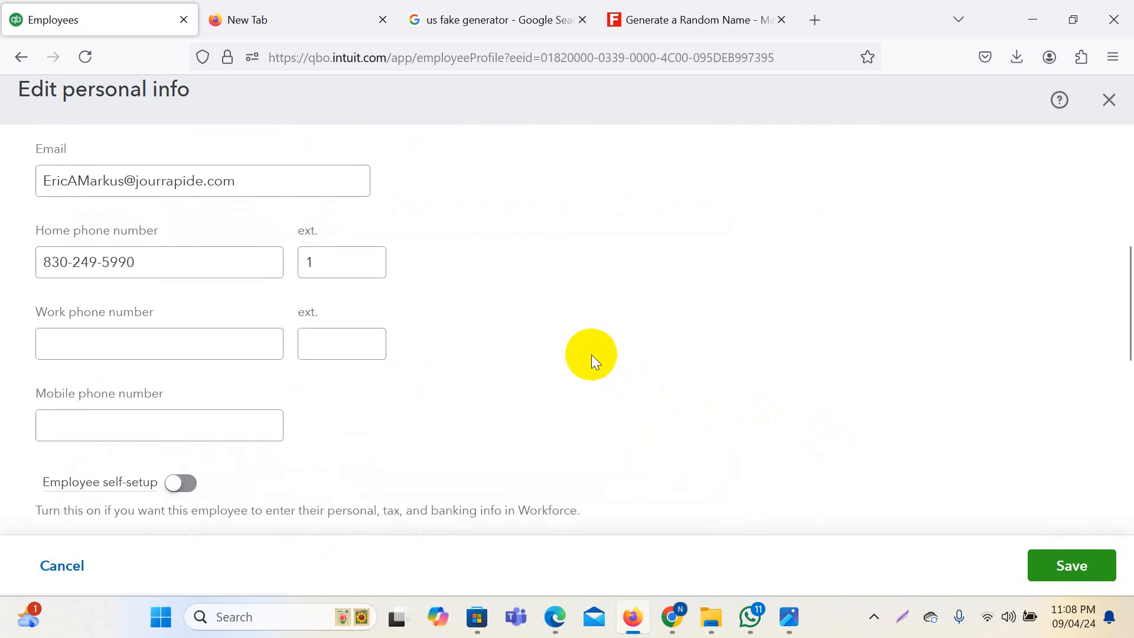
{"action": "scroll", "coordinate": [590, 354], "scroll_direction": "down", "scroll_amount": 4}
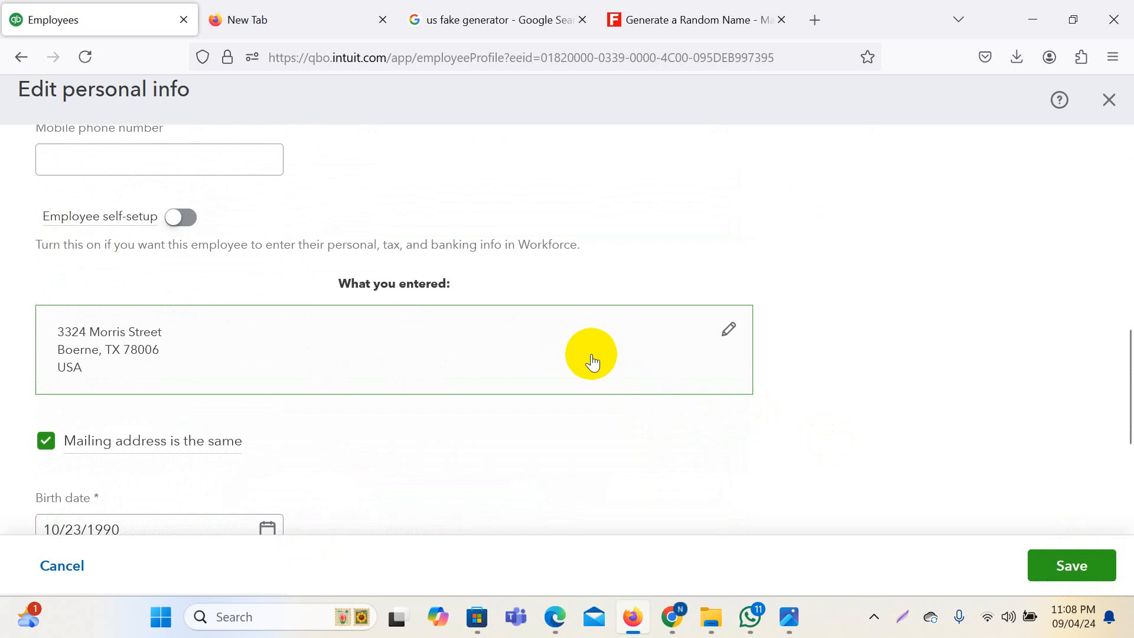
{"action": "scroll", "coordinate": [520, 375], "scroll_direction": "up", "scroll_amount": 10}
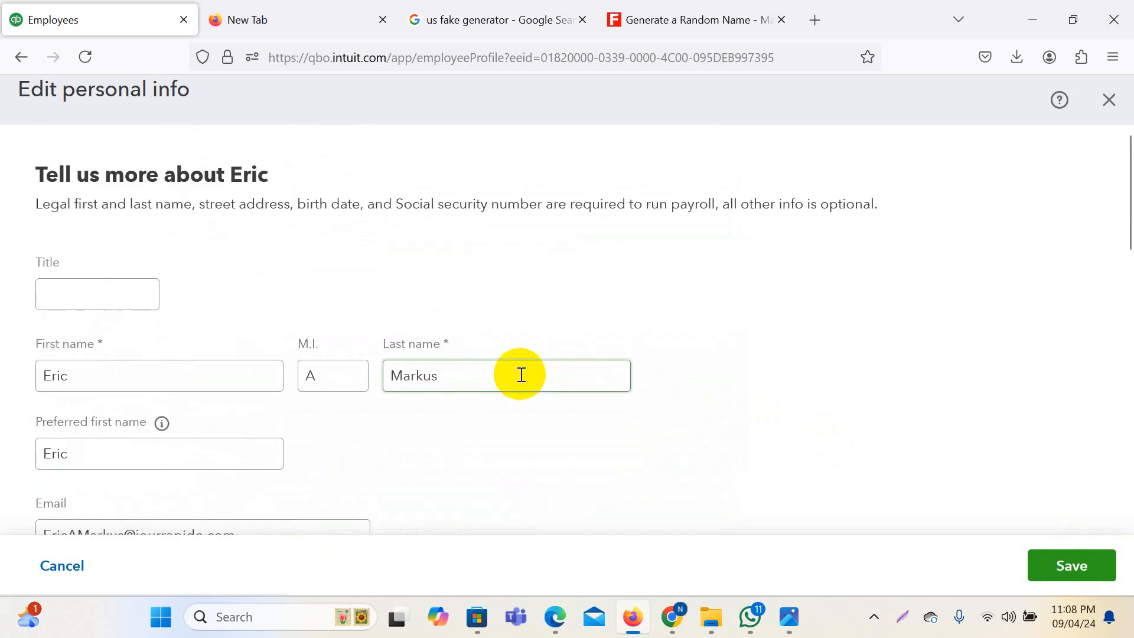
{"action": "scroll", "coordinate": [693, 384], "scroll_direction": "down", "scroll_amount": 10}
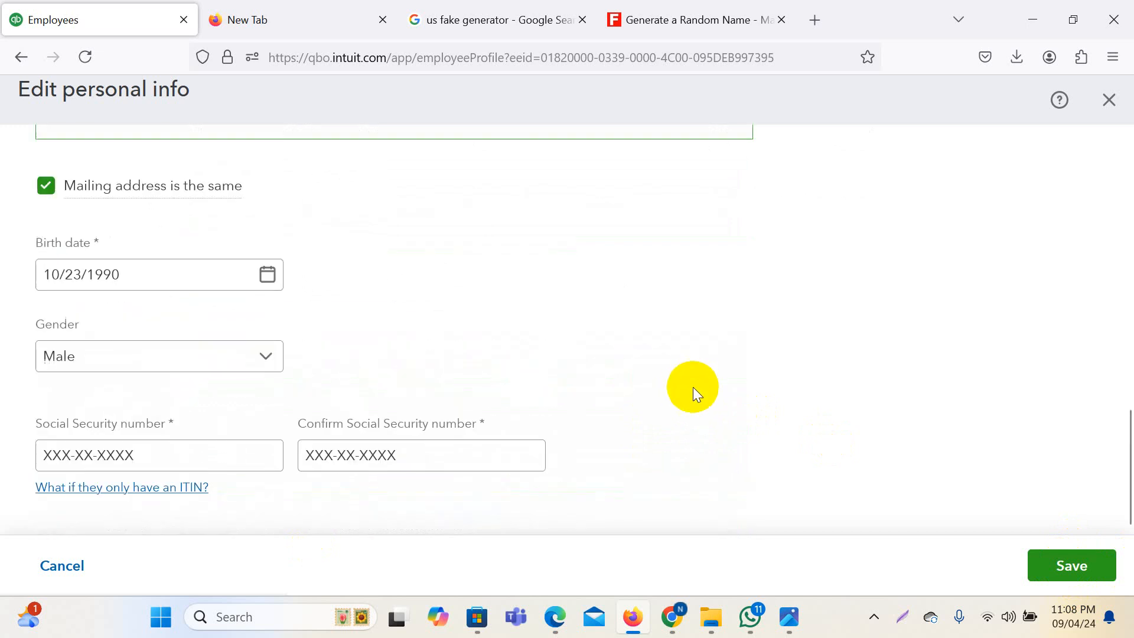
{"action": "left_click", "coordinate": [1088, 565]}
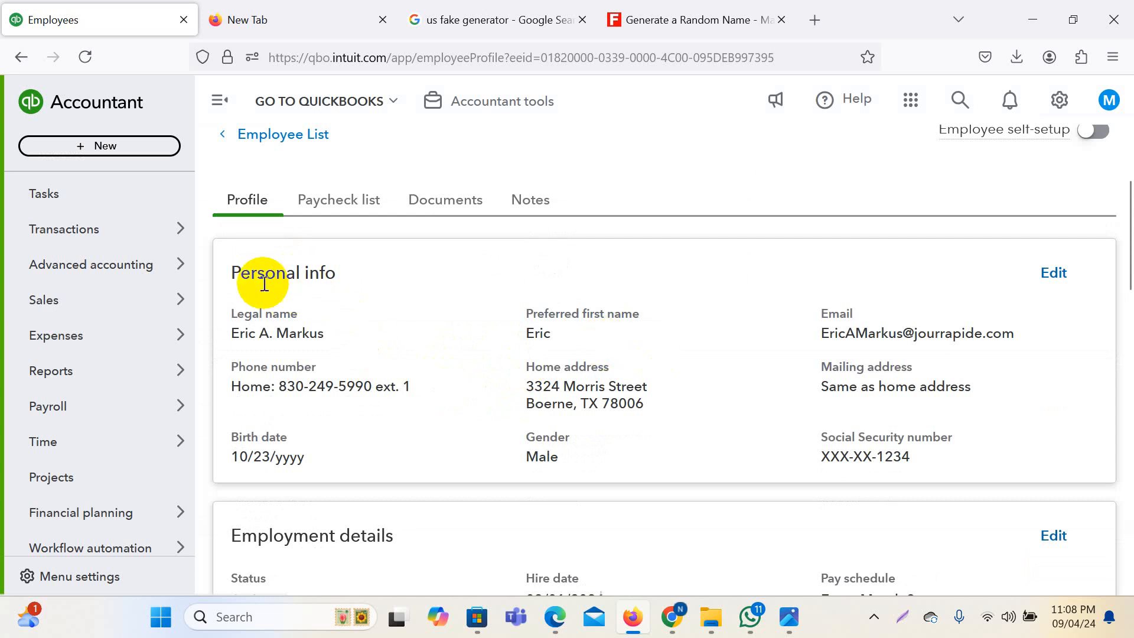
Open the employment details for editing and check the pay schedule list, keeping Every Month 2.
{"action": "scroll", "coordinate": [777, 407], "scroll_direction": "down", "scroll_amount": 2}
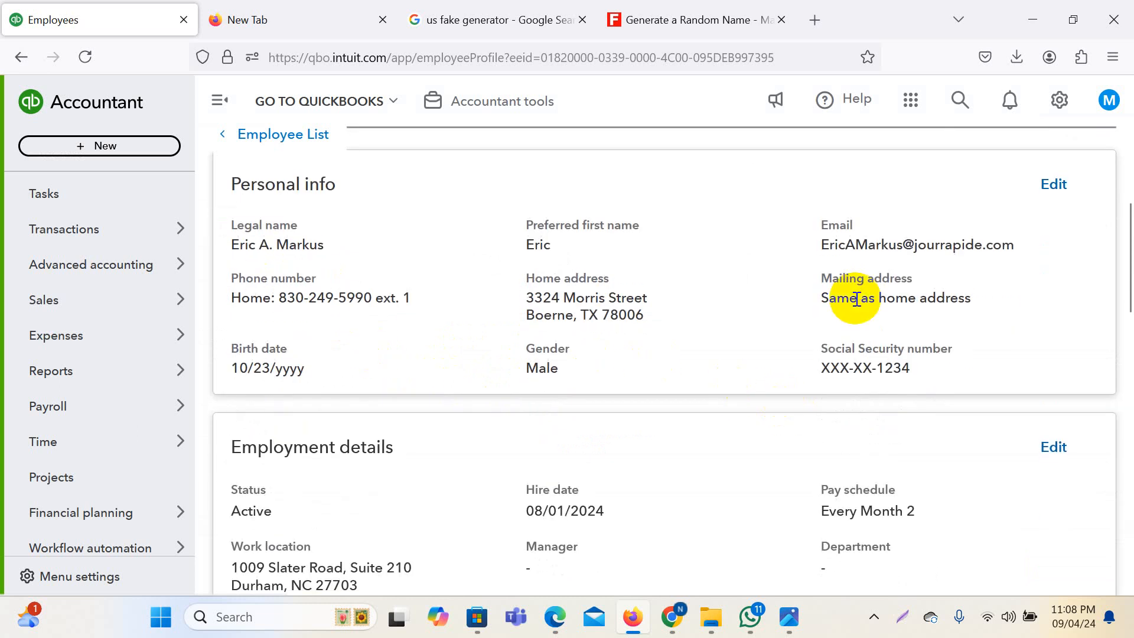
{"action": "scroll", "coordinate": [850, 299], "scroll_direction": "down", "scroll_amount": 2}
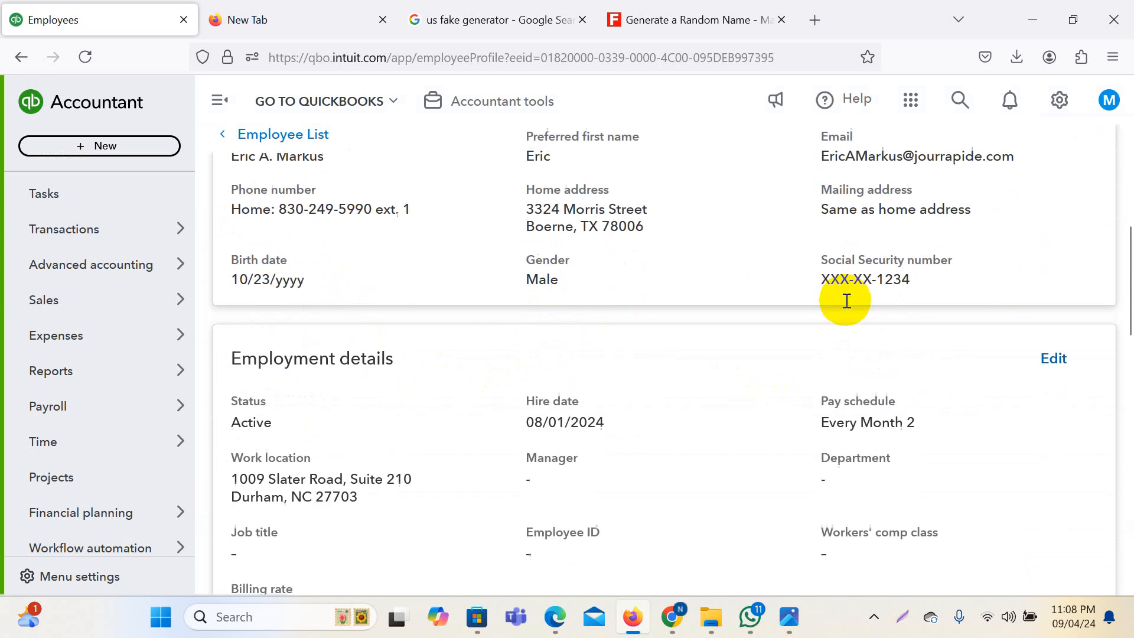
{"action": "left_click", "coordinate": [1052, 361]}
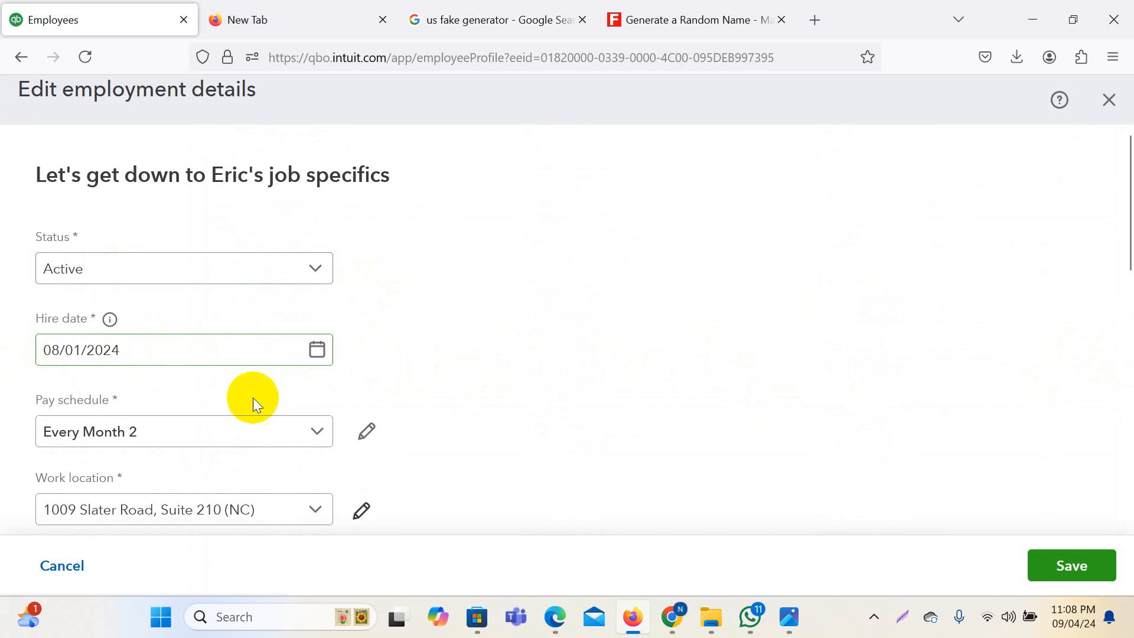
{"action": "scroll", "coordinate": [253, 398], "scroll_direction": "down", "scroll_amount": 2}
{"action": "left_click", "coordinate": [321, 345]}
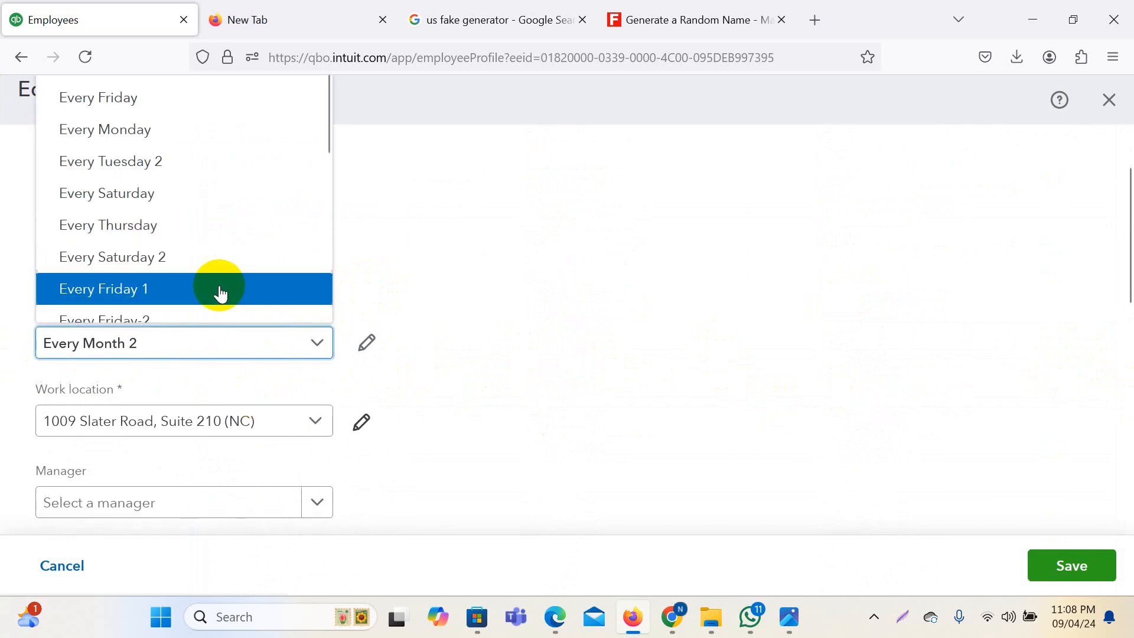
{"action": "scroll", "coordinate": [148, 178], "scroll_direction": "down", "scroll_amount": 4}
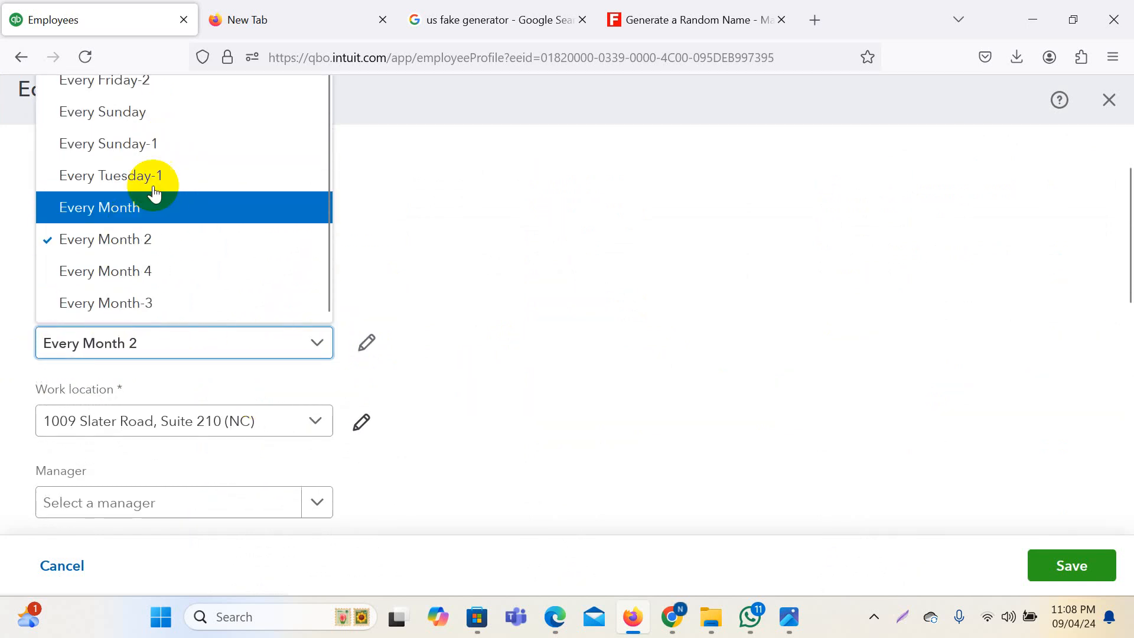
{"action": "scroll", "coordinate": [195, 232], "scroll_direction": "up", "scroll_amount": 5}
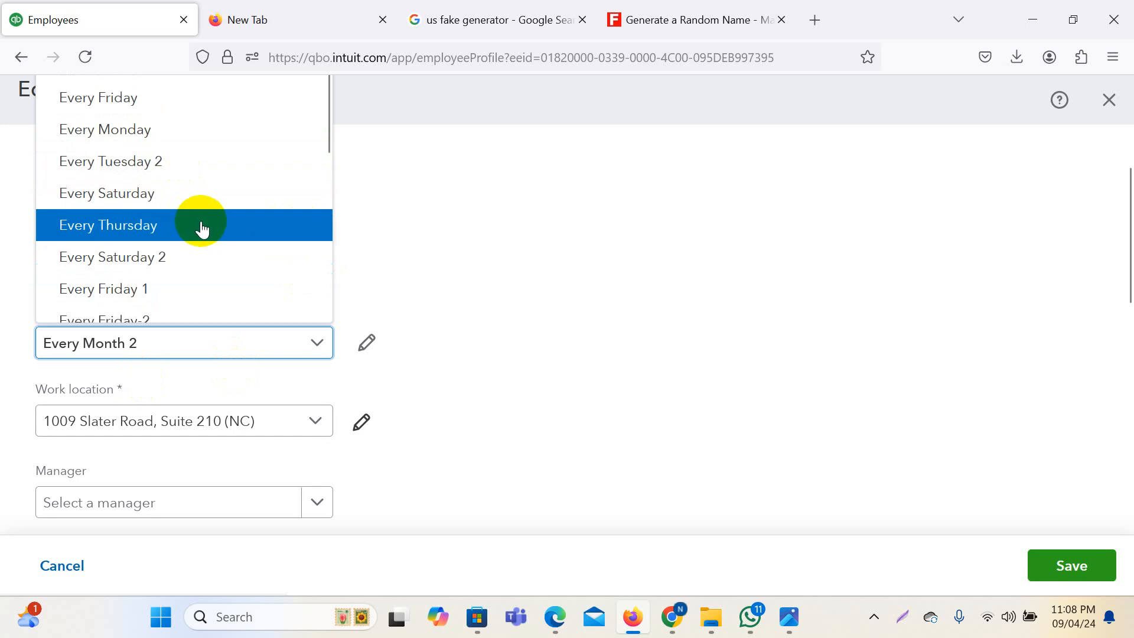
{"action": "left_click", "coordinate": [588, 238]}
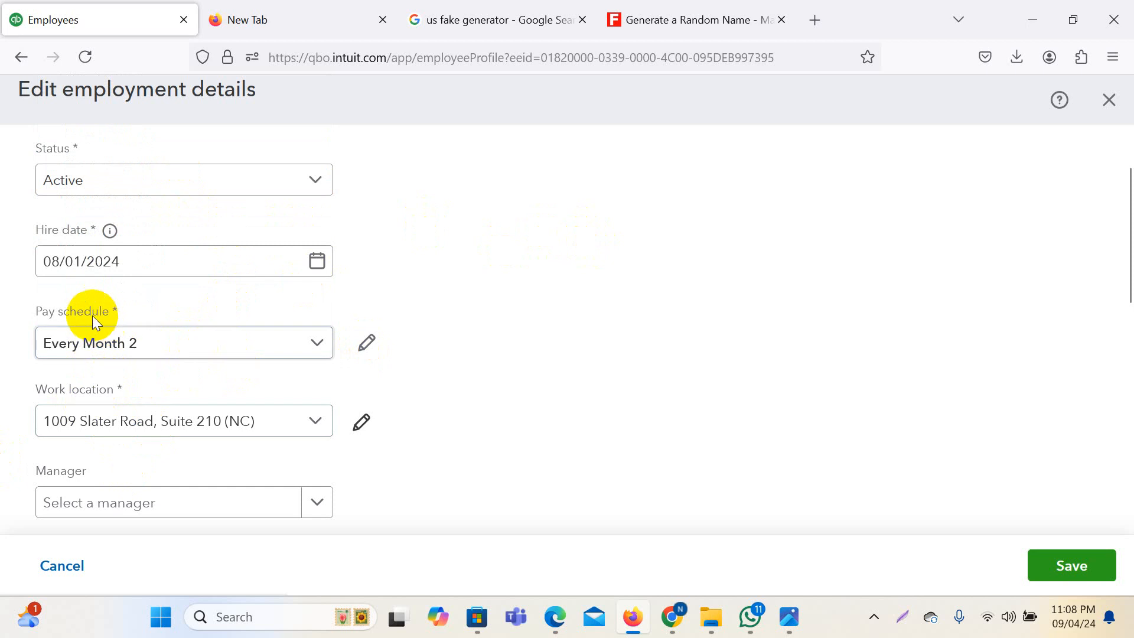
Edit the Every Month 2 schedule to pay every month with payday on the 7th.
{"action": "left_click", "coordinate": [364, 349]}
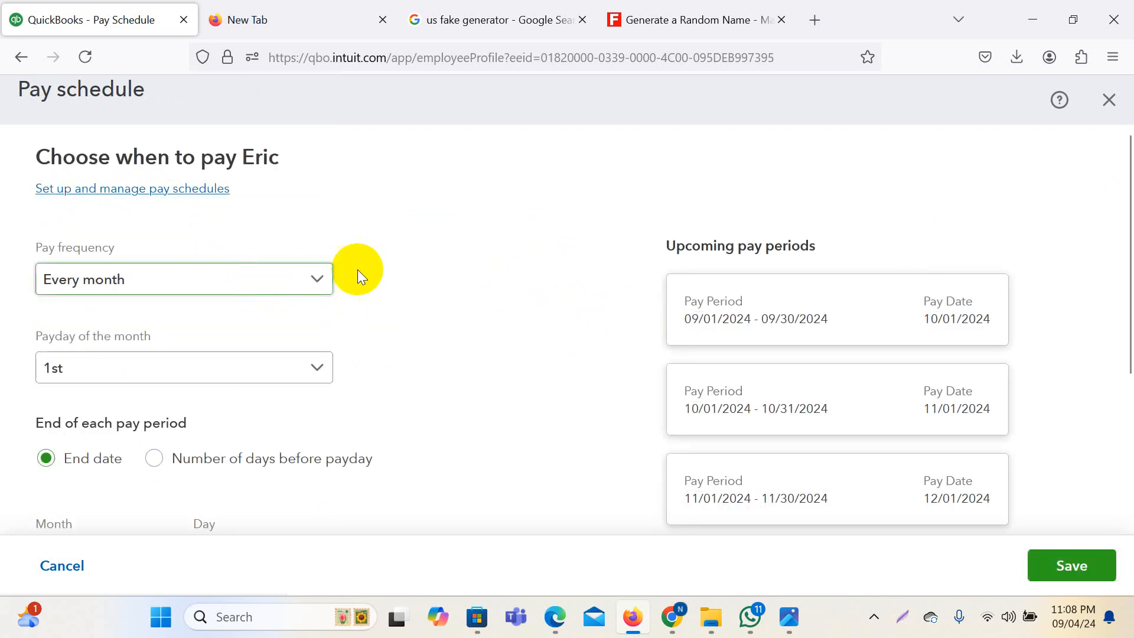
{"action": "scroll", "coordinate": [349, 257], "scroll_direction": "down", "scroll_amount": 3}
{"action": "scroll", "coordinate": [348, 256], "scroll_direction": "up", "scroll_amount": 3}
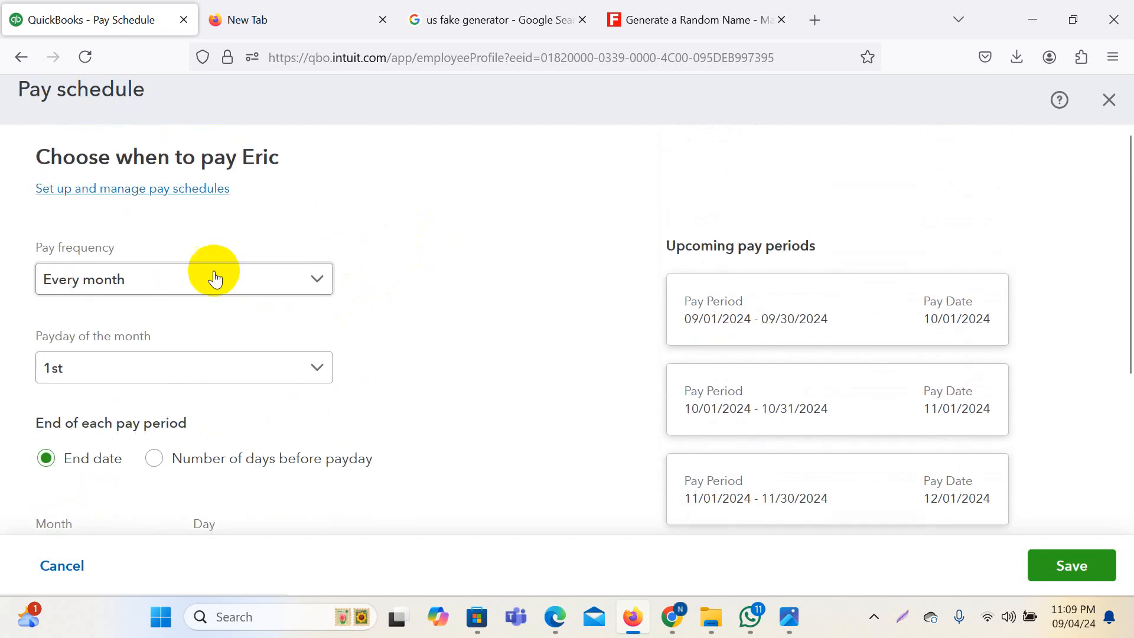
{"action": "left_click", "coordinate": [248, 286]}
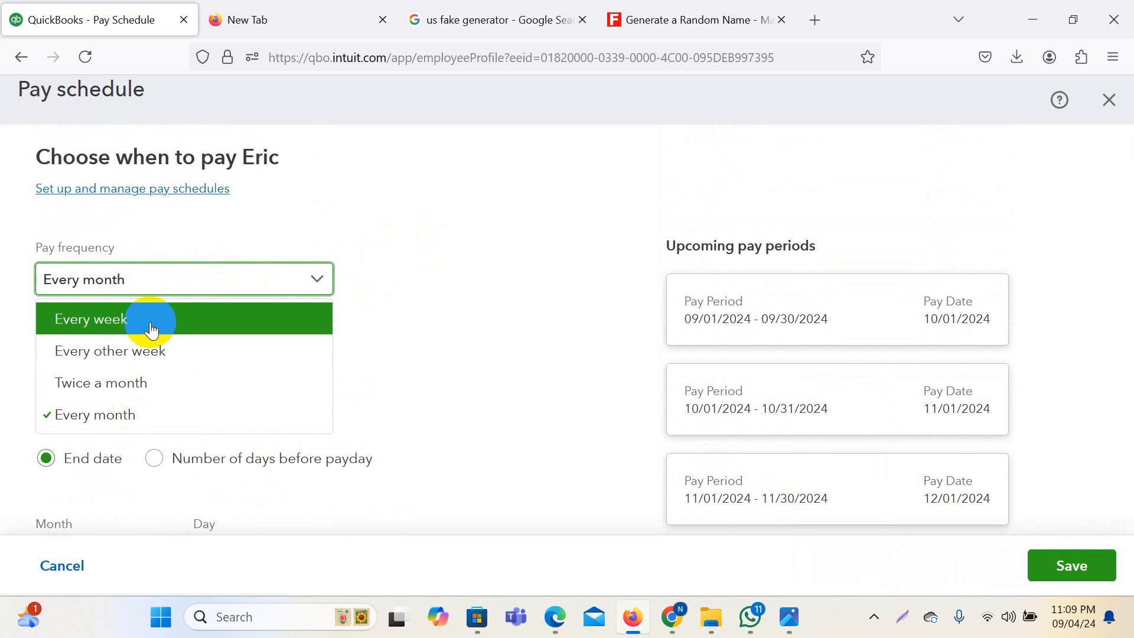
{"action": "left_click", "coordinate": [121, 415]}
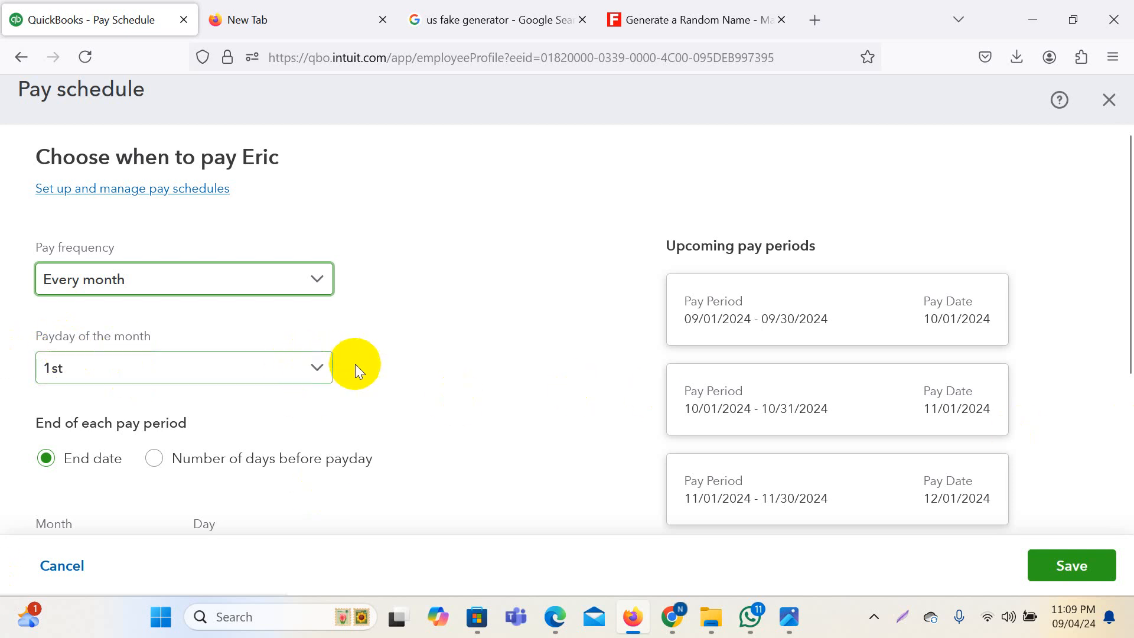
{"action": "left_click", "coordinate": [323, 378]}
{"action": "scroll", "coordinate": [218, 263], "scroll_direction": "down", "scroll_amount": 6}
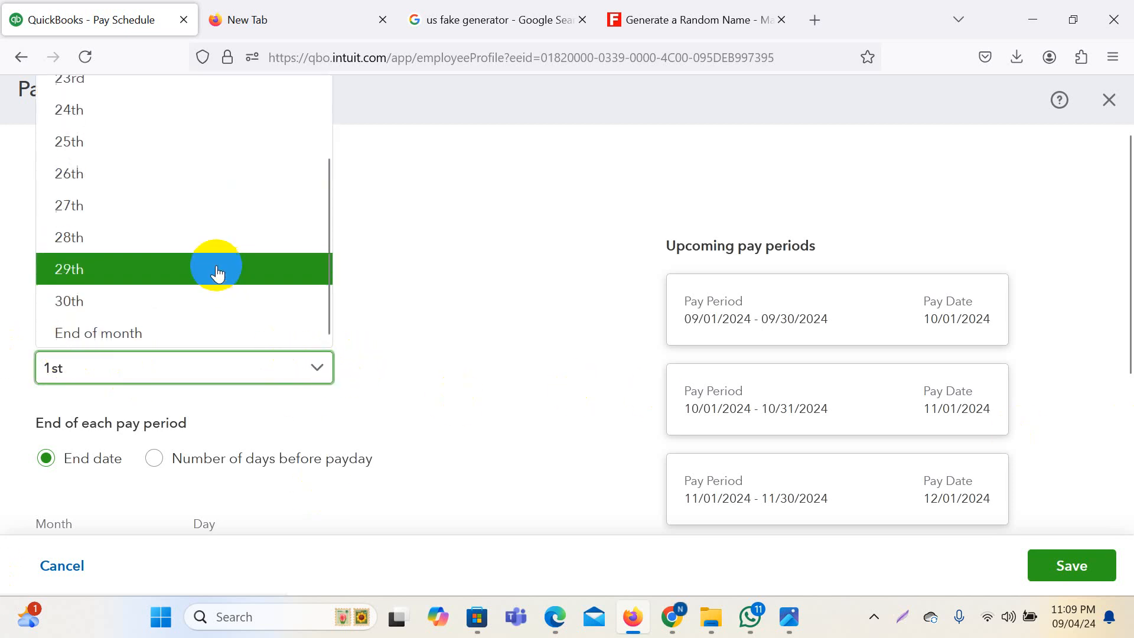
{"action": "scroll", "coordinate": [216, 276], "scroll_direction": "up", "scroll_amount": 6}
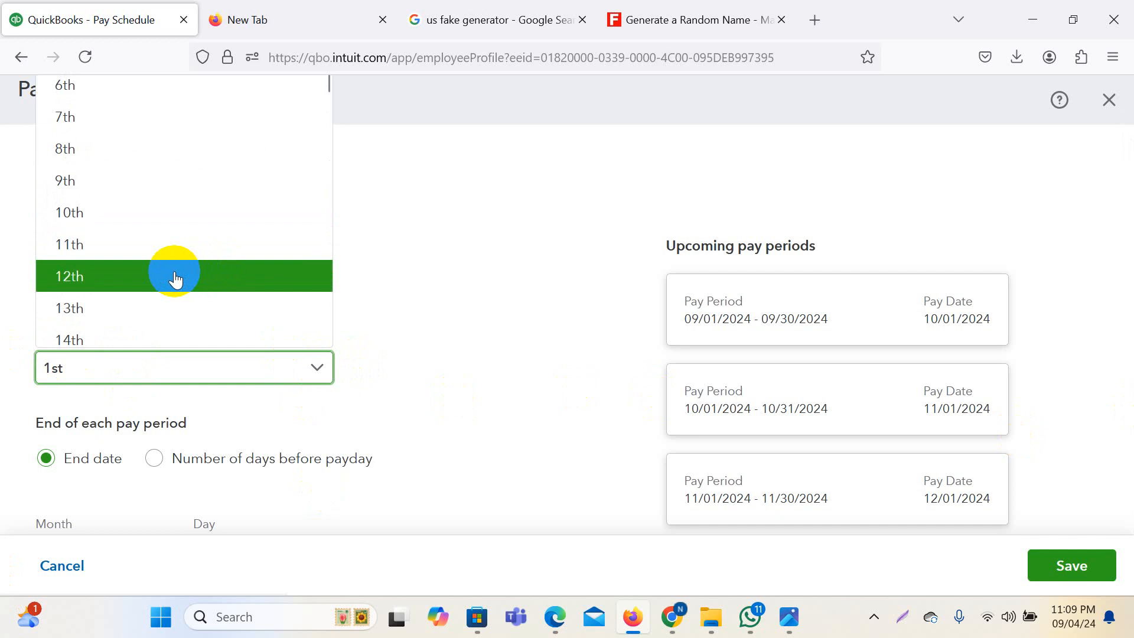
{"action": "left_click", "coordinate": [94, 117]}
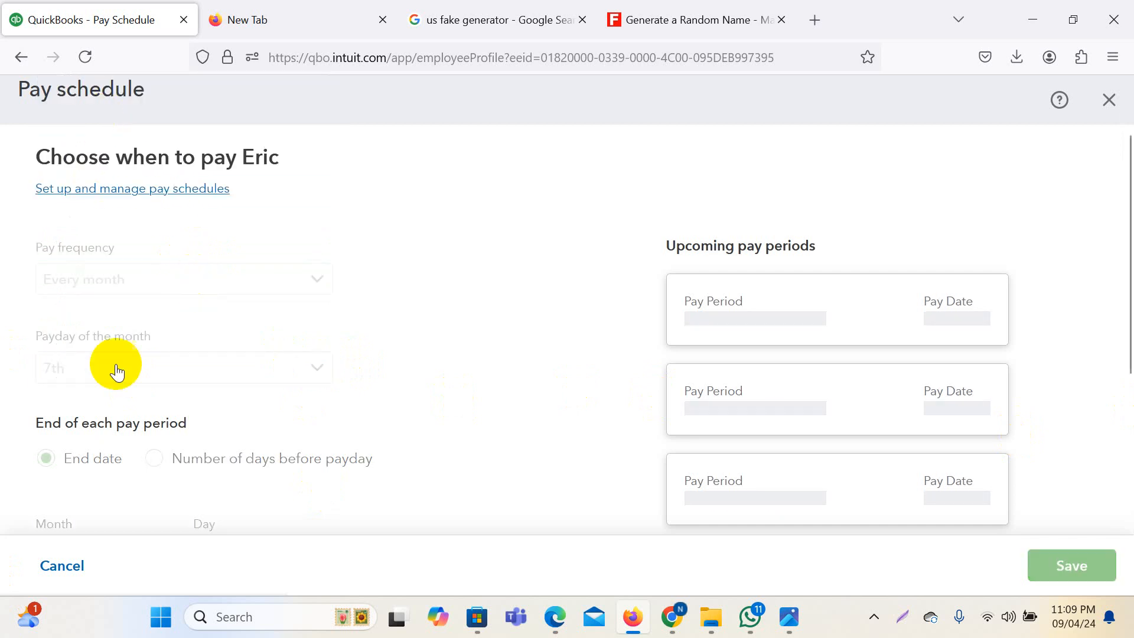
Keep pay periods ending at the End of month of the Previous month.
{"action": "scroll", "coordinate": [248, 301], "scroll_direction": "down", "scroll_amount": 3}
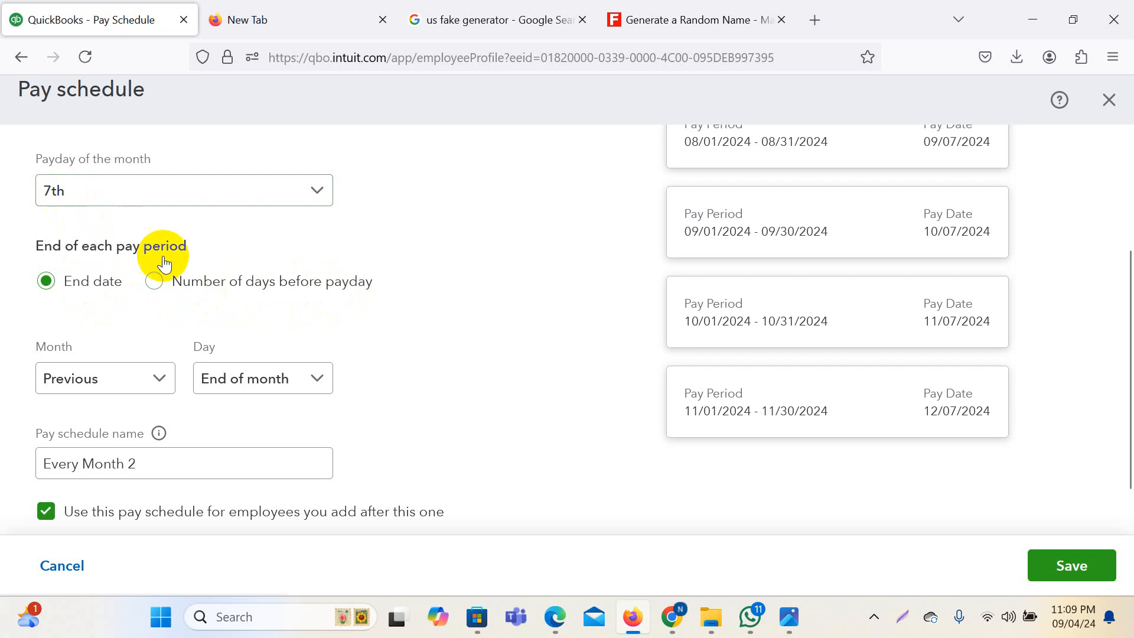
{"action": "scroll", "coordinate": [468, 286], "scroll_direction": "down", "scroll_amount": 1}
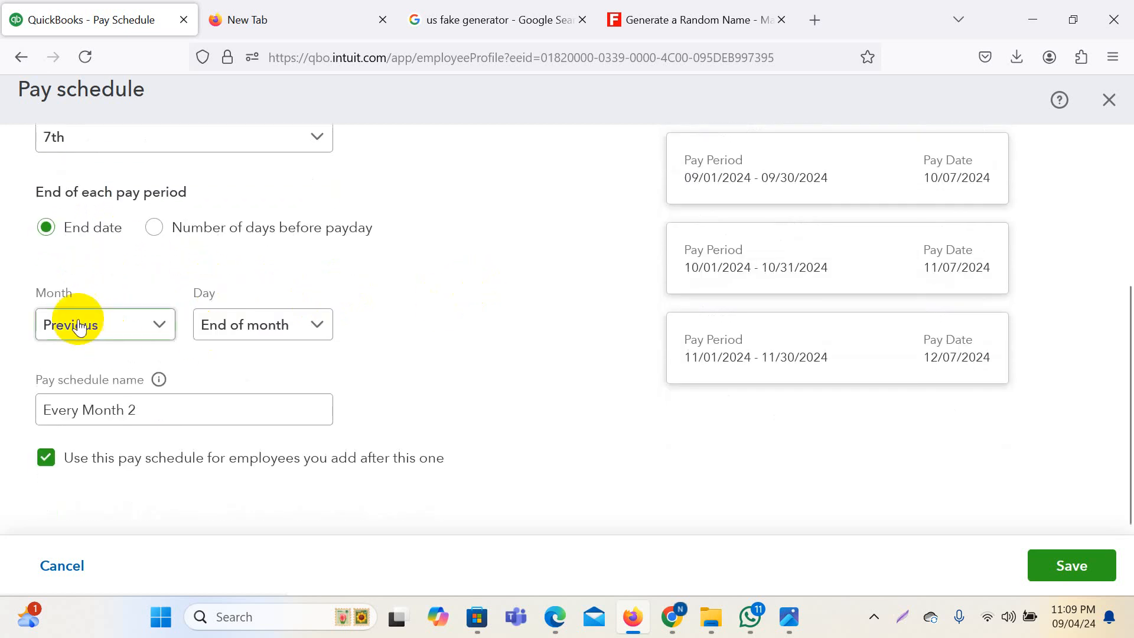
{"action": "left_click", "coordinate": [158, 328]}
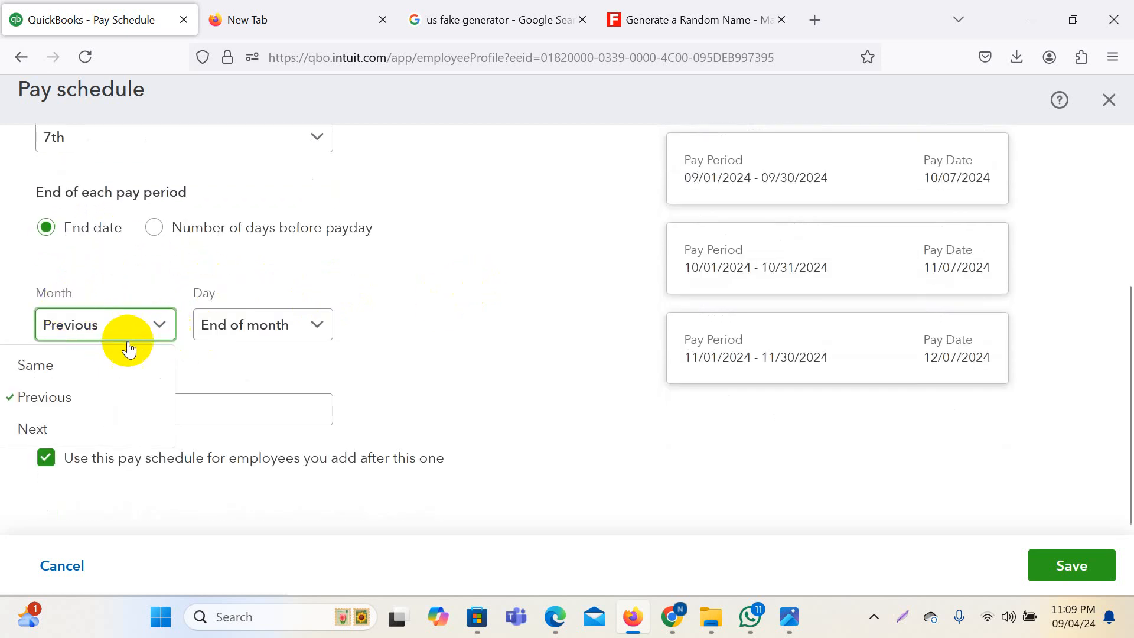
{"action": "left_click", "coordinate": [61, 413]}
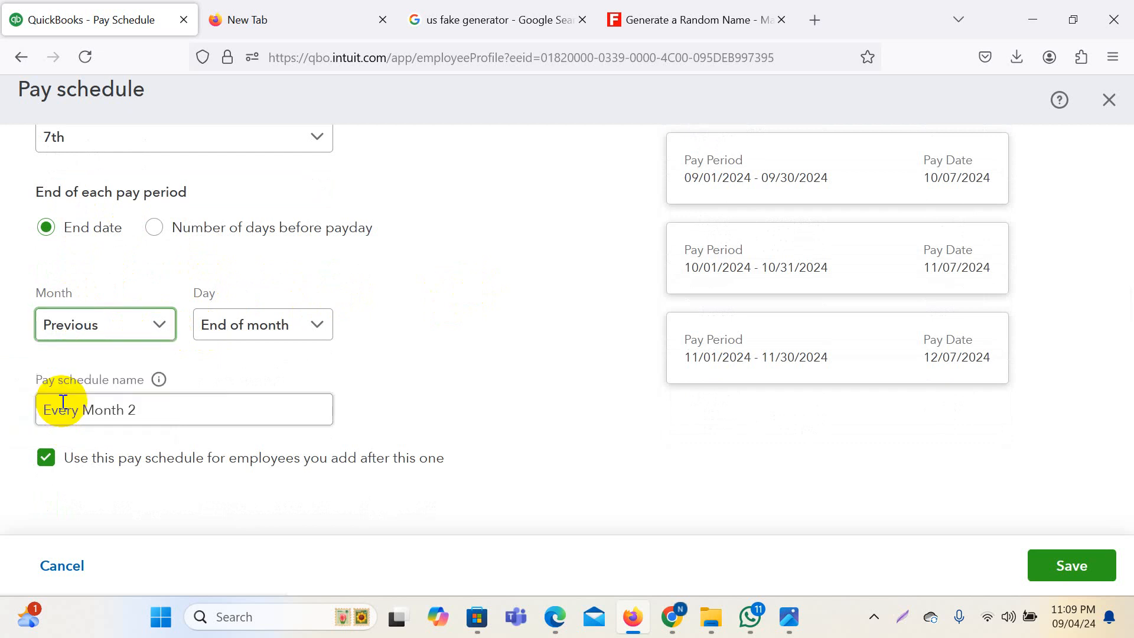
{"action": "left_click", "coordinate": [320, 331]}
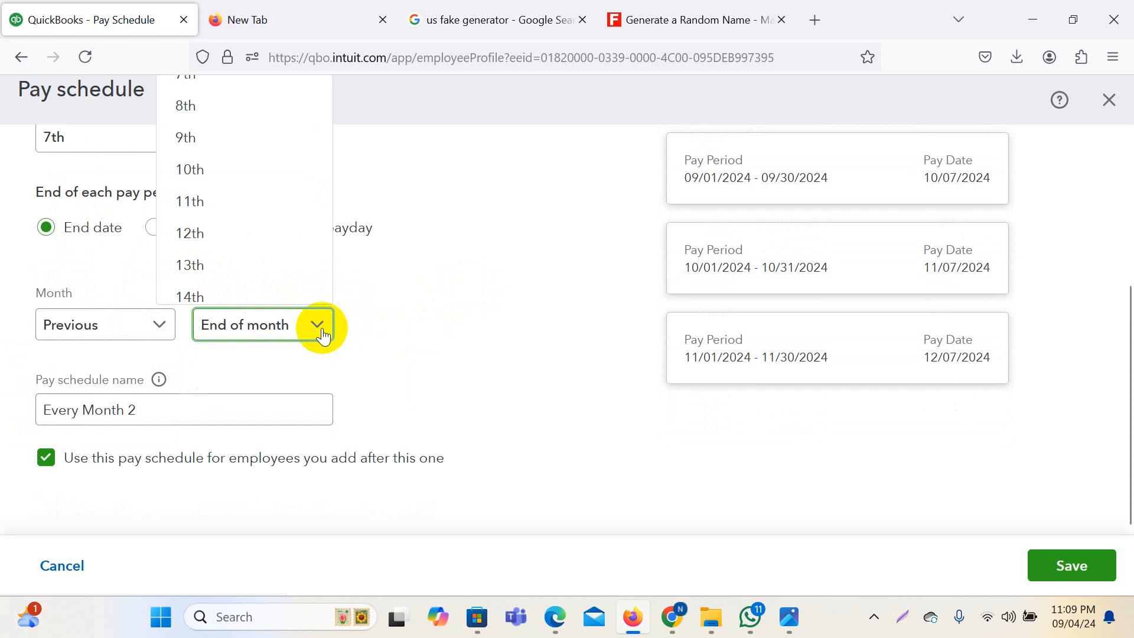
{"action": "scroll", "coordinate": [298, 254], "scroll_direction": "down", "scroll_amount": 5}
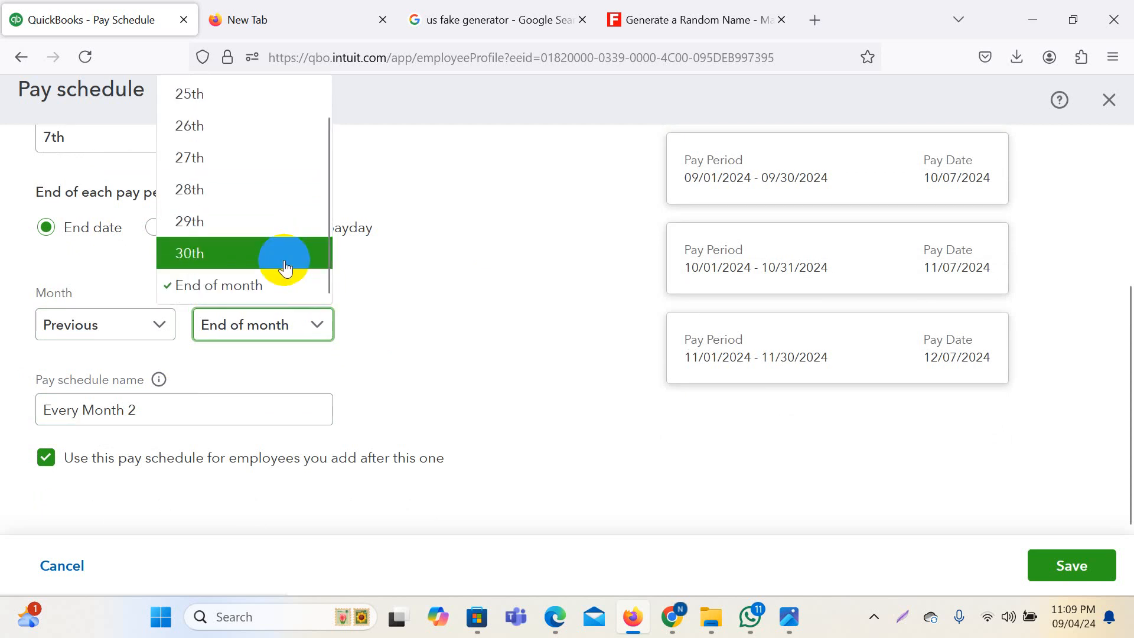
{"action": "left_click", "coordinate": [222, 285]}
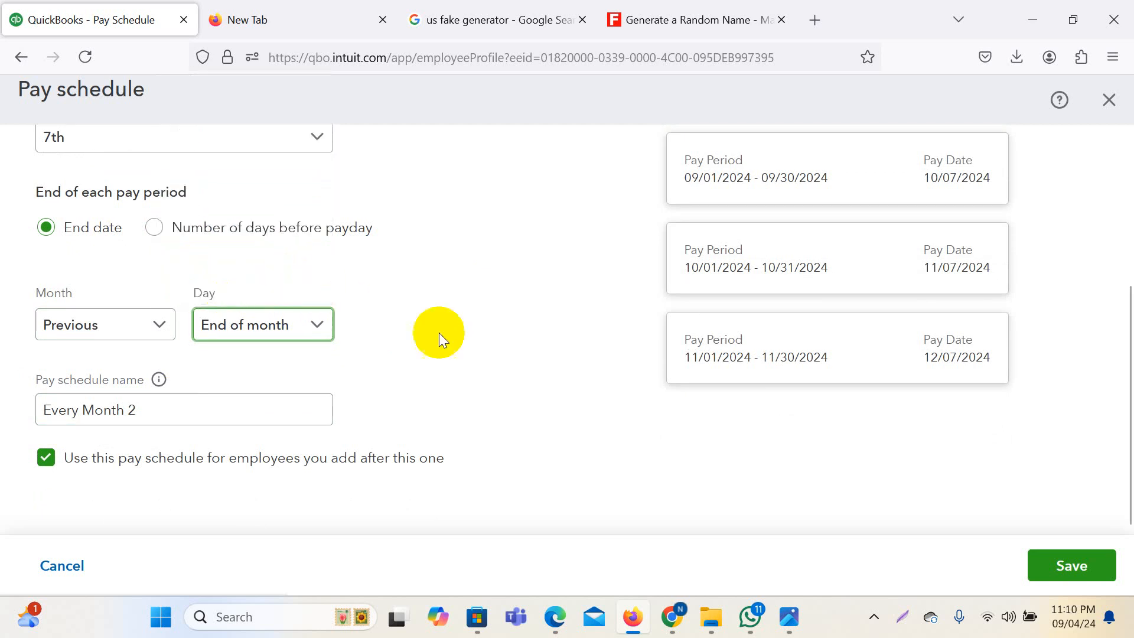
{"action": "left_click", "coordinate": [317, 325]}
{"action": "left_click", "coordinate": [490, 316]}
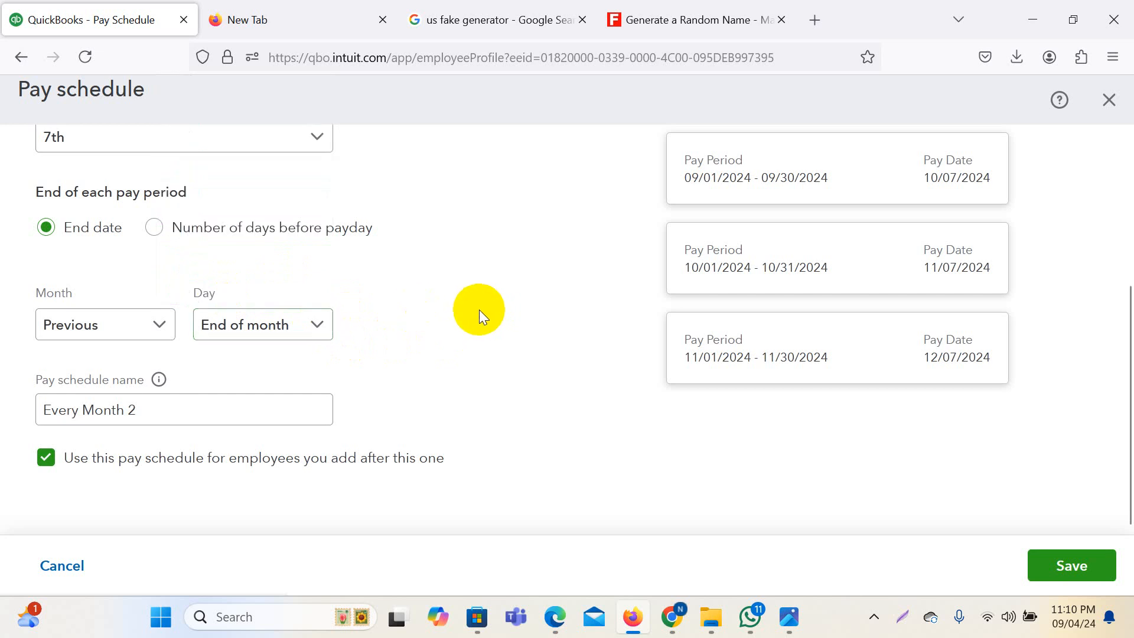
Rename the pay schedule from 'Every Month 2' to 'Every Month-4'.
{"action": "left_click_drag", "start_coordinate": [157, 406], "coordinate": [8, 463]}
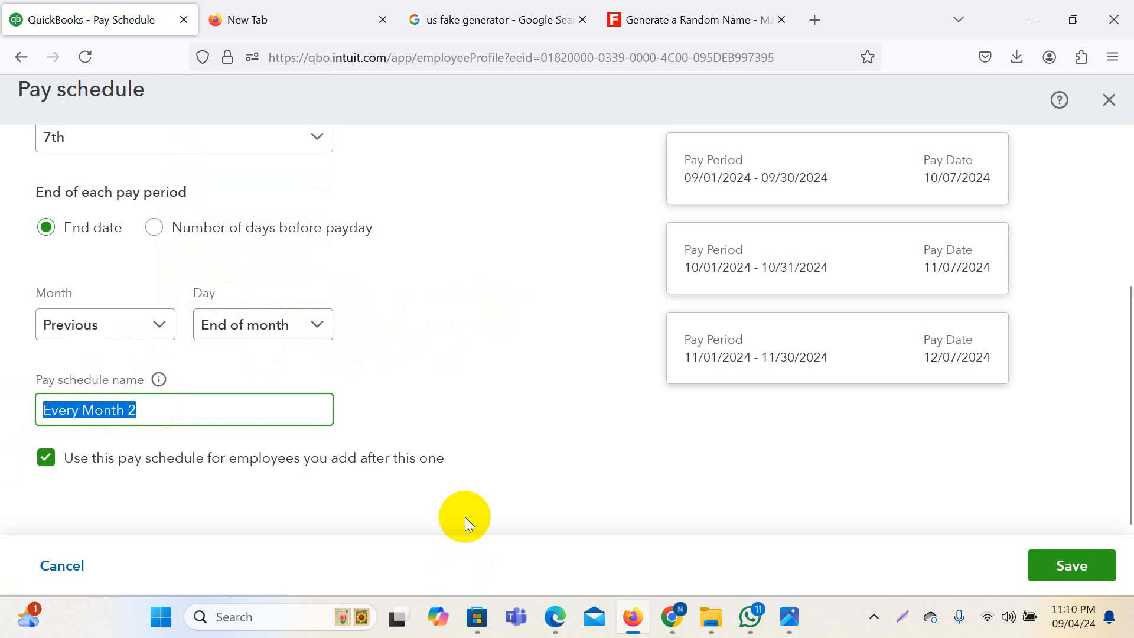
{"action": "left_click", "coordinate": [178, 408]}
{"action": "key", "text": "BackSpace"}
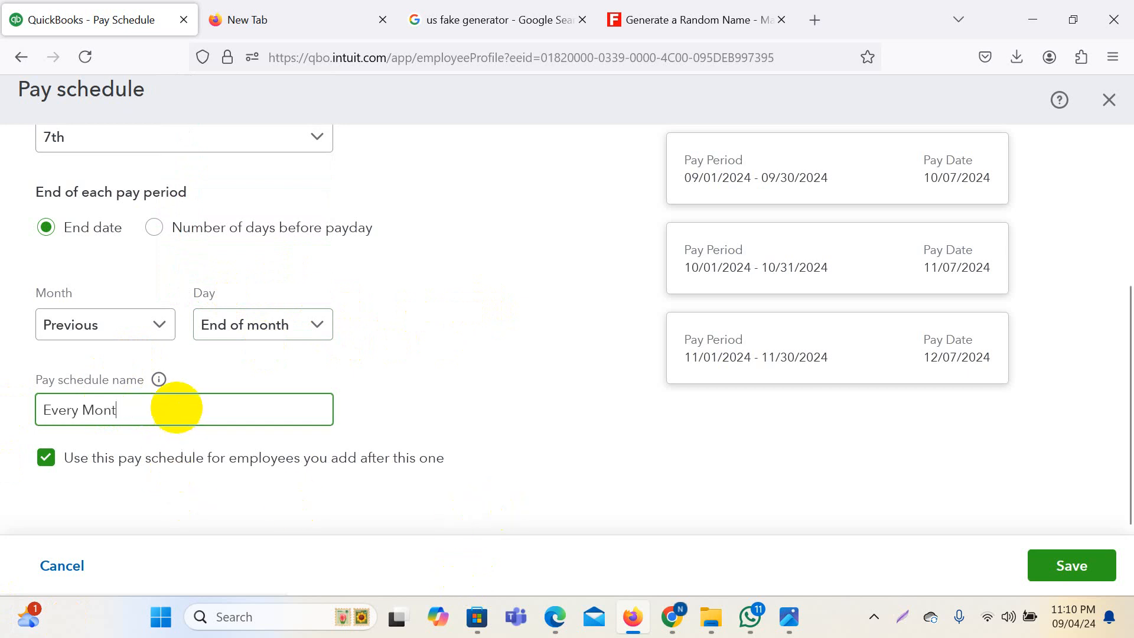
{"action": "type", "text": "h"}
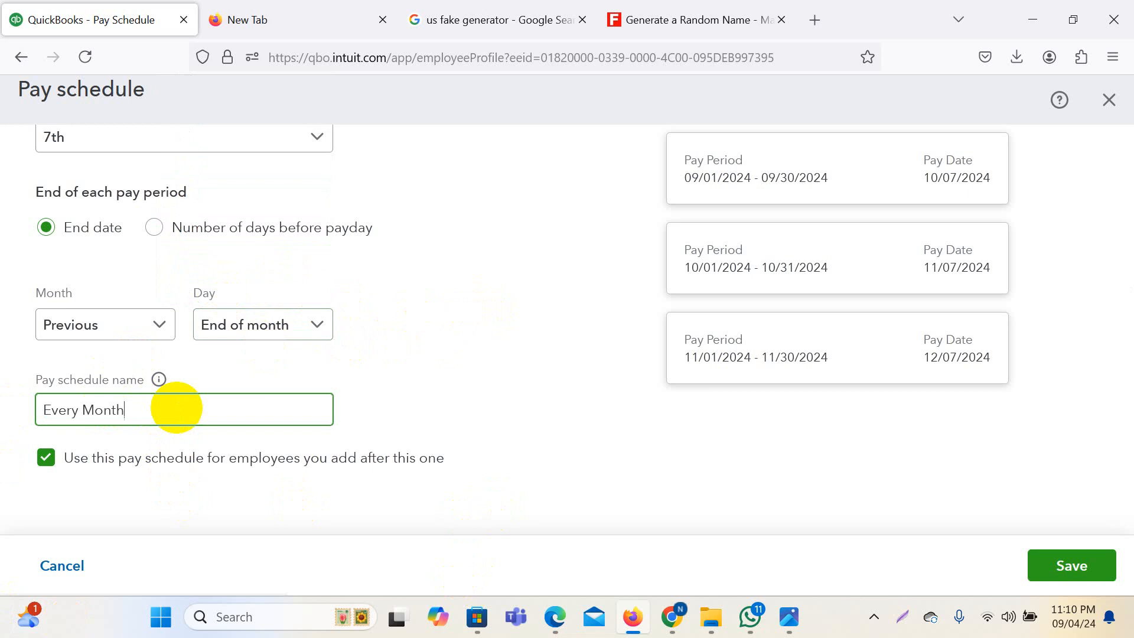
{"action": "type", "text": "-4"}
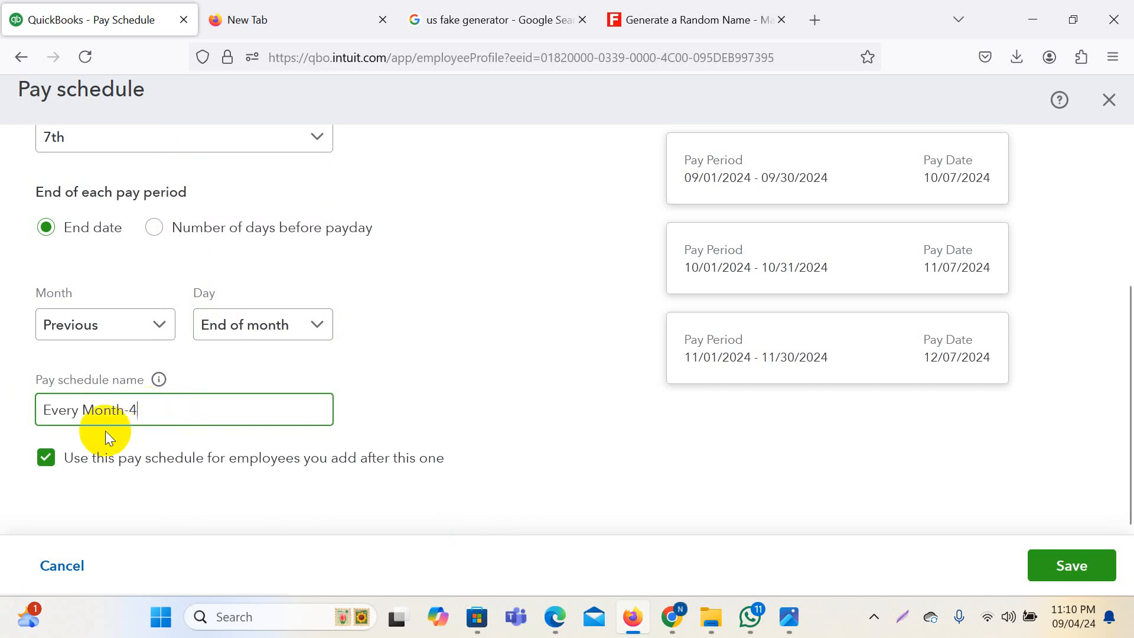
{"action": "left_click_drag", "start_coordinate": [165, 409], "coordinate": [20, 414]}
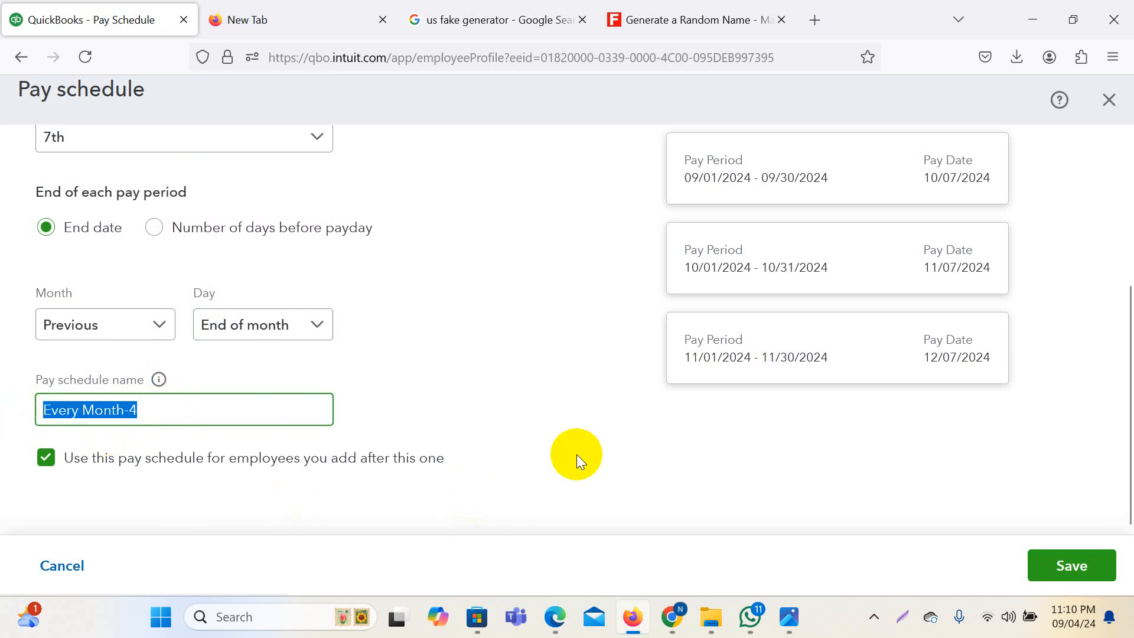
{"action": "left_click", "coordinate": [608, 437]}
{"action": "scroll", "coordinate": [611, 432], "scroll_direction": "up", "scroll_amount": 4}
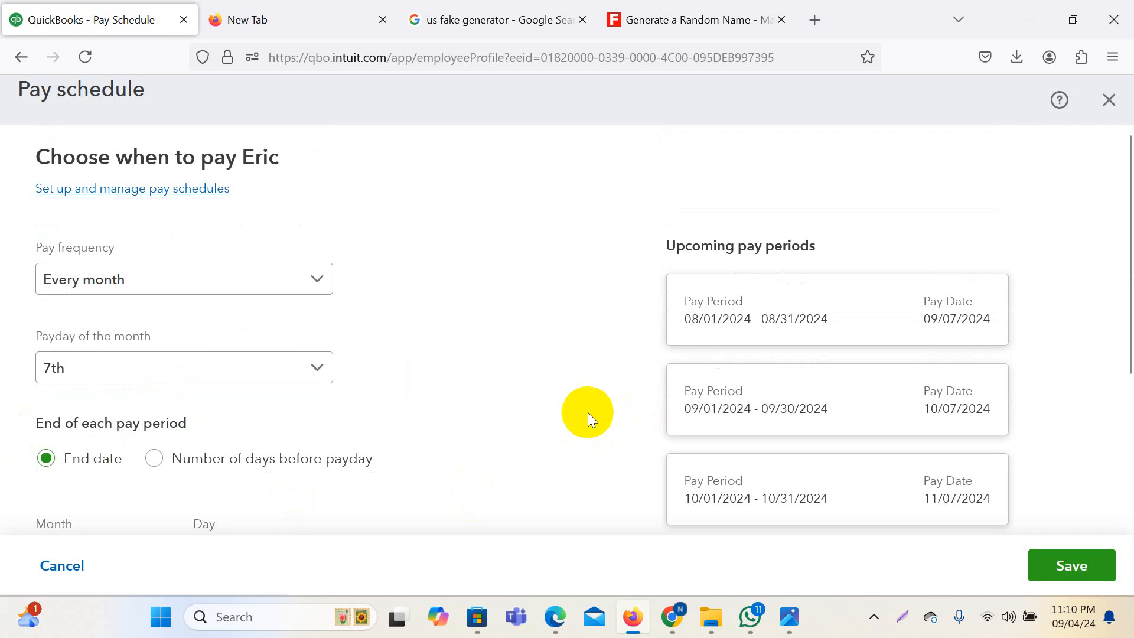
{"action": "scroll", "coordinate": [587, 413], "scroll_direction": "down", "scroll_amount": 2}
{"action": "key", "text": "Print"}
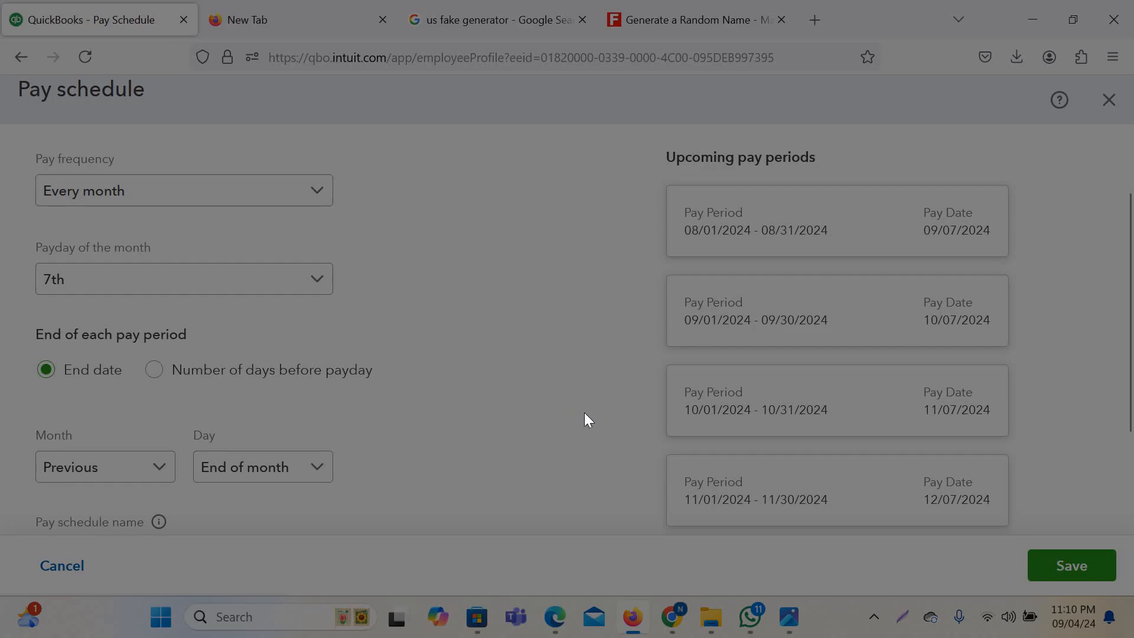
Capture the full screen in Lightshot and box the settings form and Upcoming pay periods heading in red.
{"action": "left_click_drag", "start_coordinate": [7, 1], "coordinate": [1133, 600]}
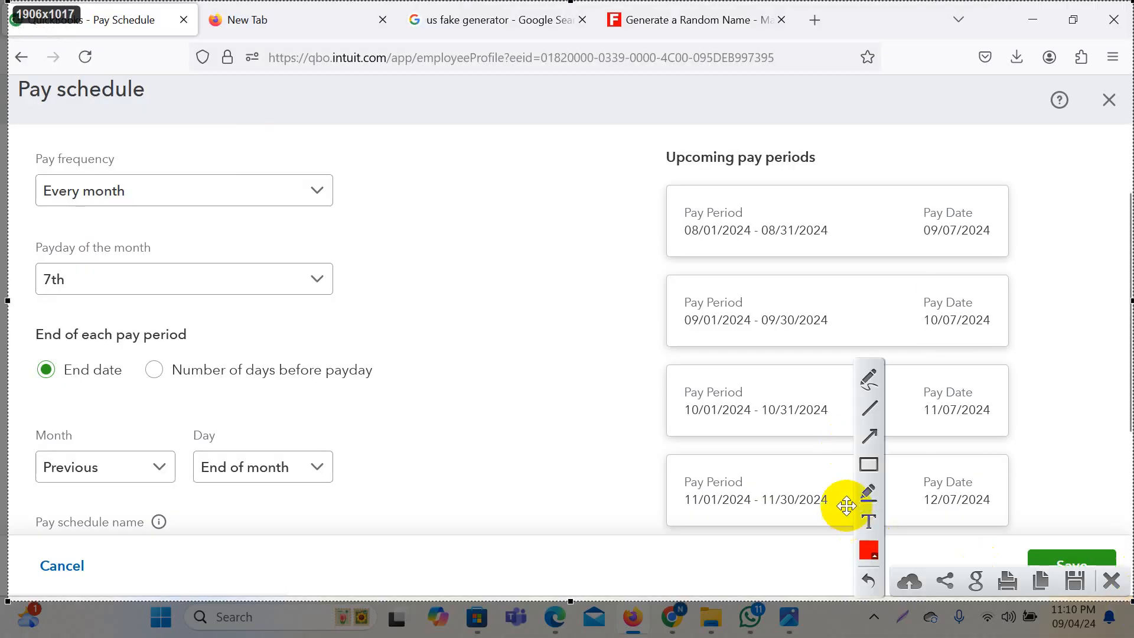
{"action": "left_click", "coordinate": [868, 465]}
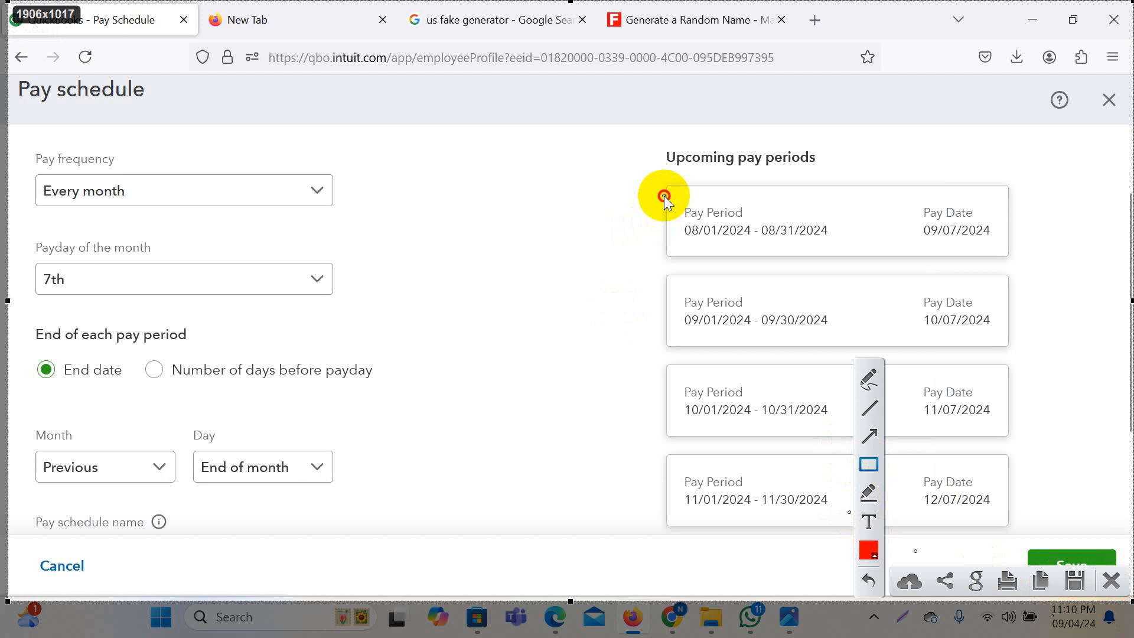
{"action": "left_click_drag", "start_coordinate": [664, 196], "coordinate": [779, 219]}
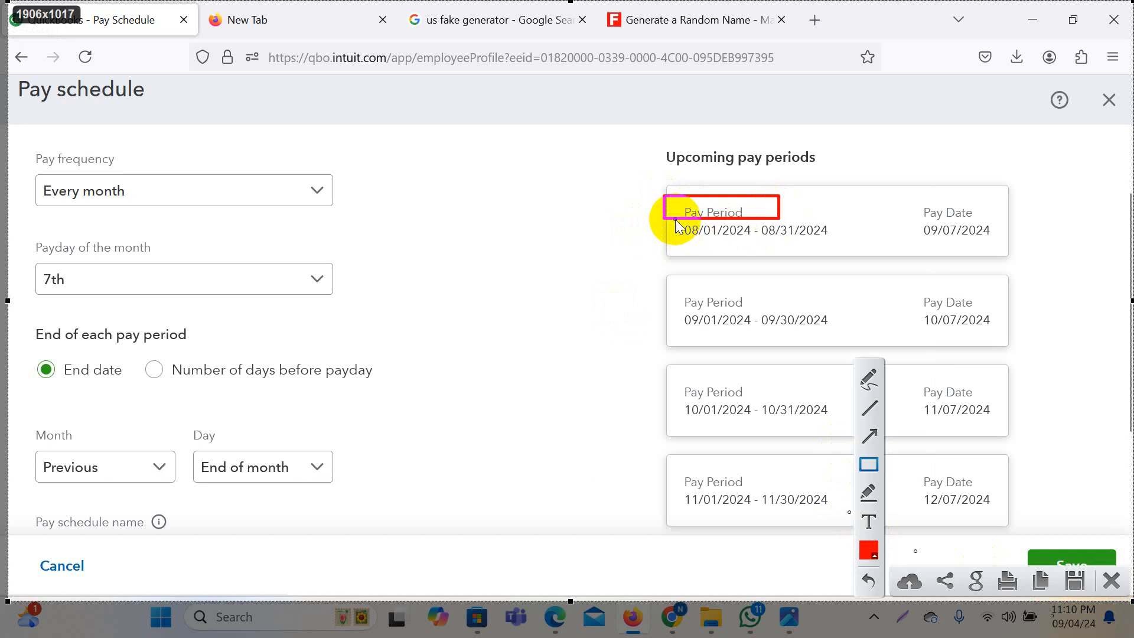
{"action": "left_click_drag", "start_coordinate": [647, 134], "coordinate": [839, 173]}
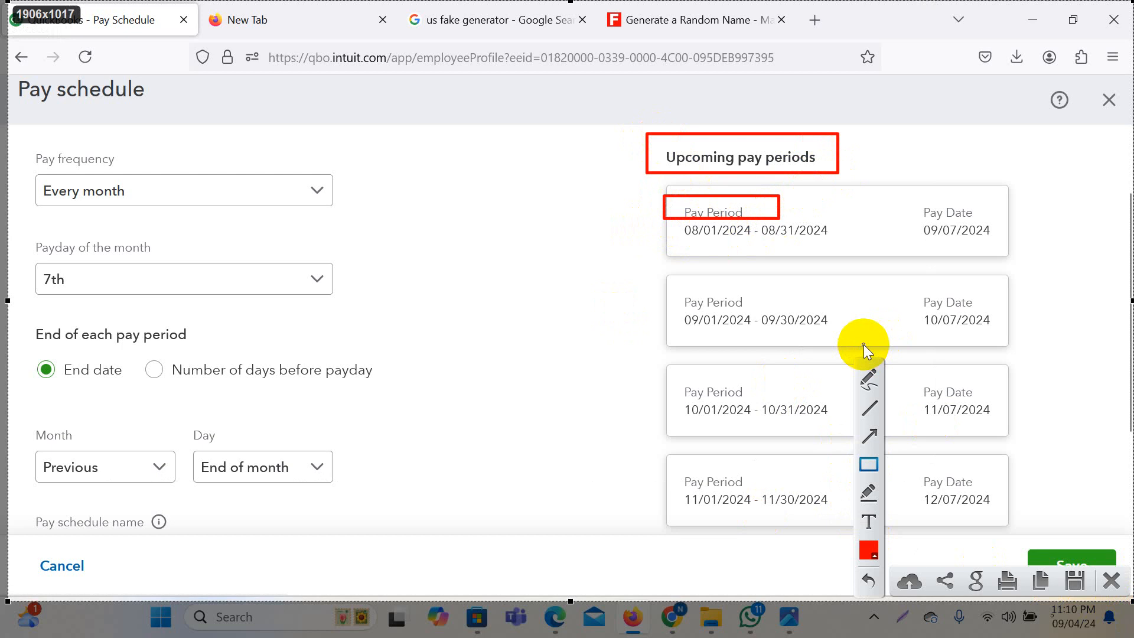
{"action": "mouse_move", "coordinate": [15, 127]}
{"action": "left_mouse_down"}
{"action": "mouse_move", "coordinate": [387, 635]}
{"action": "mouse_move", "coordinate": [423, 555]}
{"action": "mouse_move", "coordinate": [416, 585]}
{"action": "left_mouse_up"}
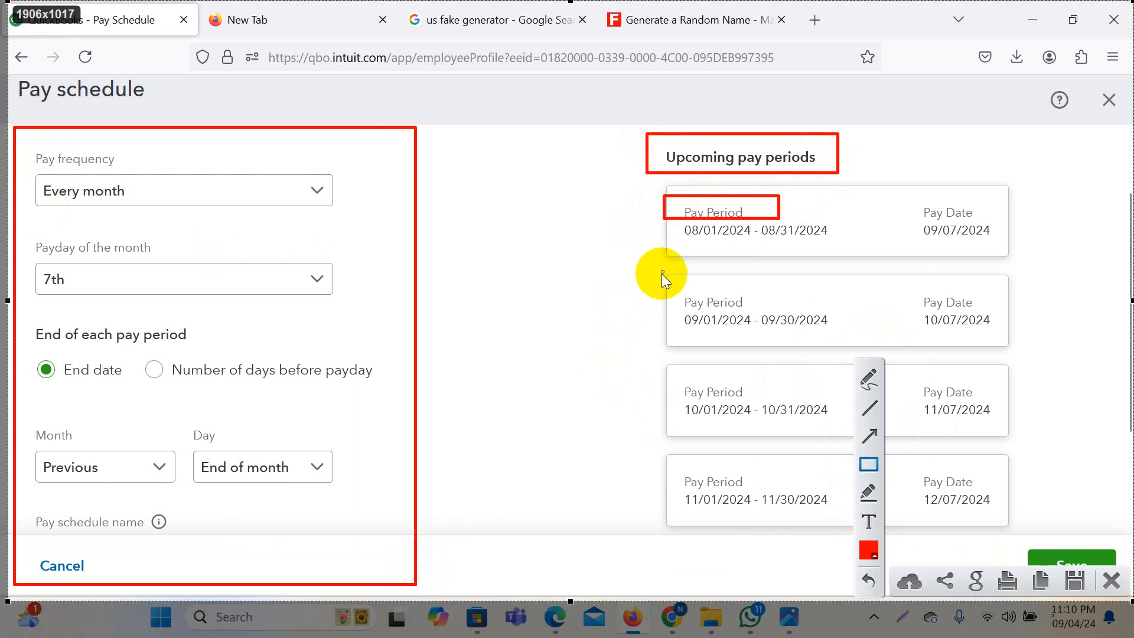
Box the four pay periods, their pay dates 09/07 through 12/07/2024, and the 7th payday.
{"action": "left_click_drag", "start_coordinate": [678, 221], "coordinate": [846, 246]}
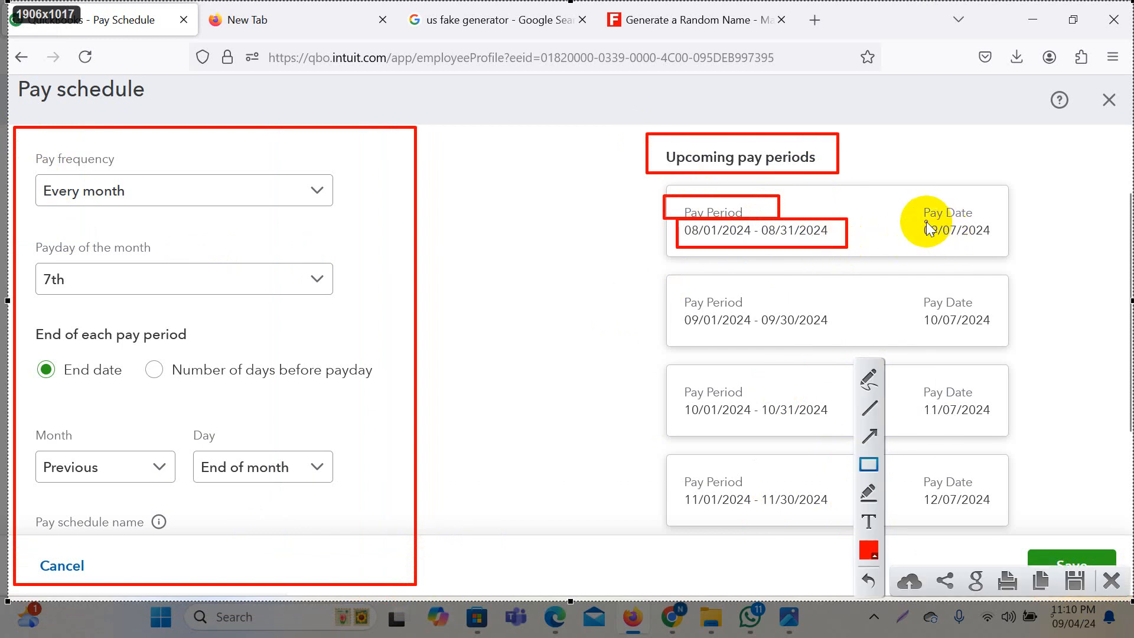
{"action": "left_click_drag", "start_coordinate": [914, 221], "coordinate": [1022, 244]}
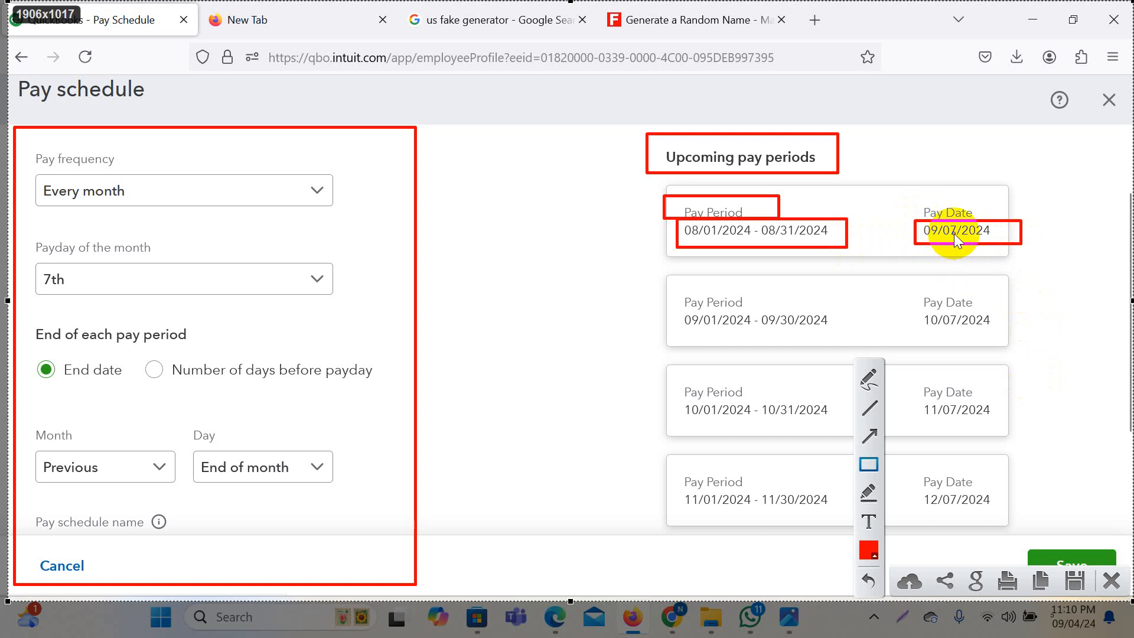
{"action": "left_click_drag", "start_coordinate": [16, 262], "coordinate": [108, 290]}
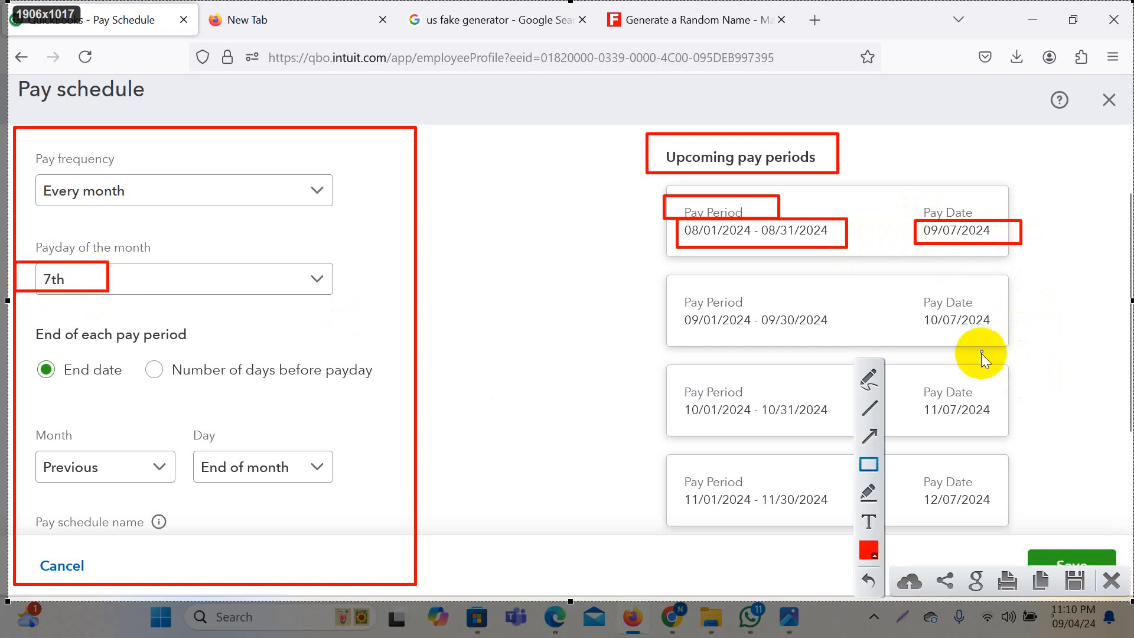
{"action": "left_click_drag", "start_coordinate": [917, 313], "coordinate": [1002, 332]}
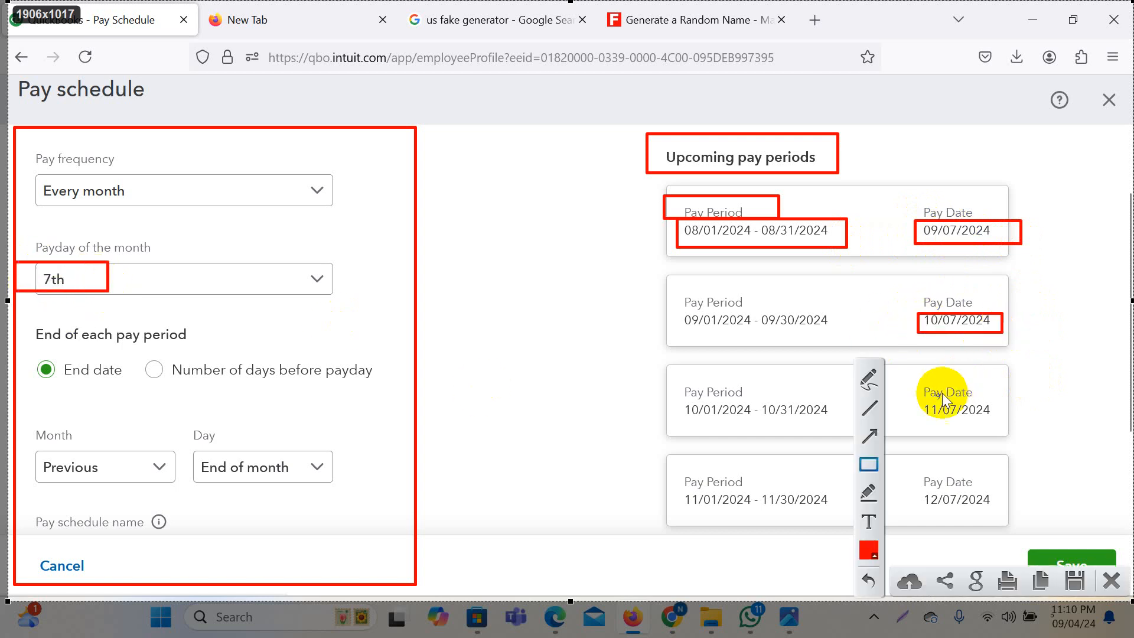
{"action": "left_click_drag", "start_coordinate": [919, 402], "coordinate": [1004, 424]}
{"action": "left_click_drag", "start_coordinate": [919, 495], "coordinate": [1002, 523]}
{"action": "left_click_drag", "start_coordinate": [670, 490], "coordinate": [845, 522]}
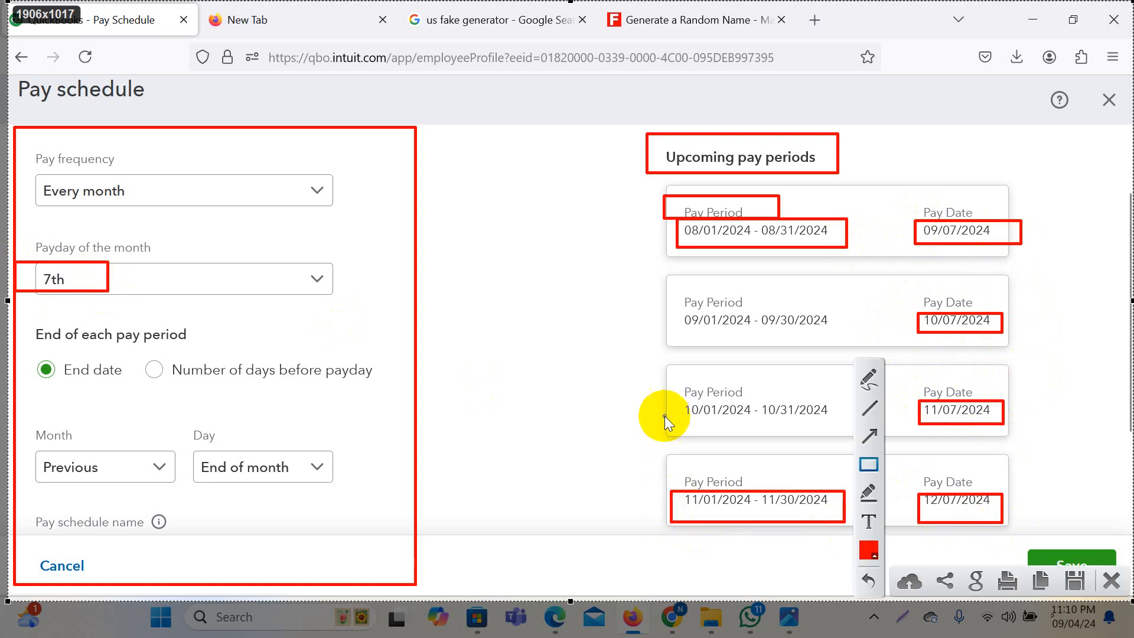
{"action": "left_click_drag", "start_coordinate": [670, 402], "coordinate": [852, 428]}
{"action": "left_click_drag", "start_coordinate": [674, 313], "coordinate": [837, 341]}
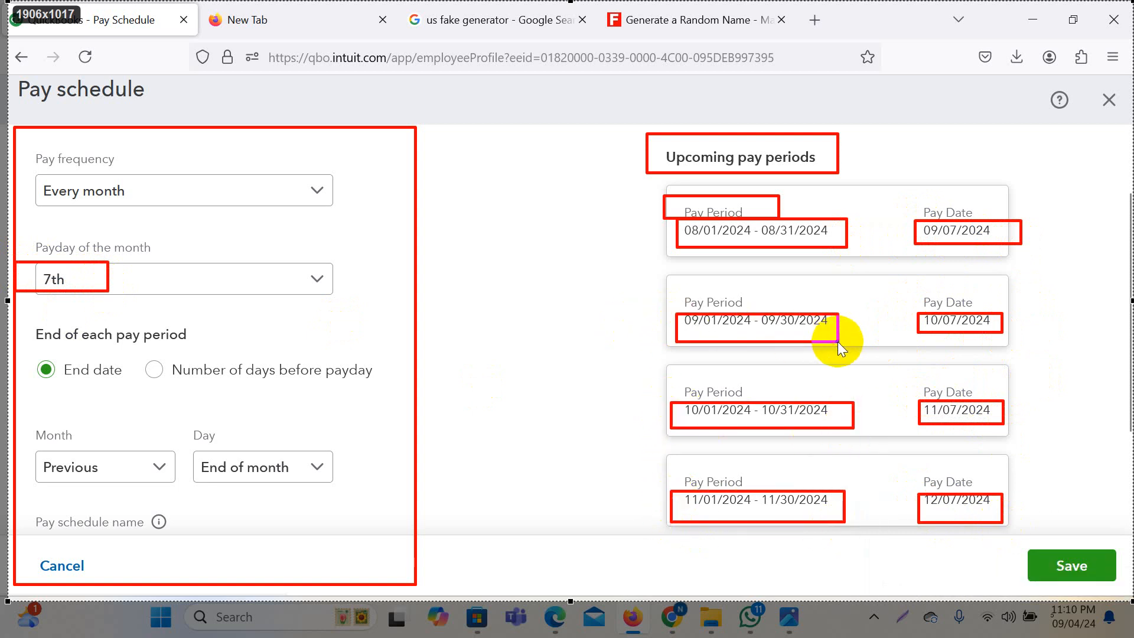
Close Lightshot and save Every Month-4 as a new pay schedule for this employee only.
{"action": "left_click", "coordinate": [1112, 581]}
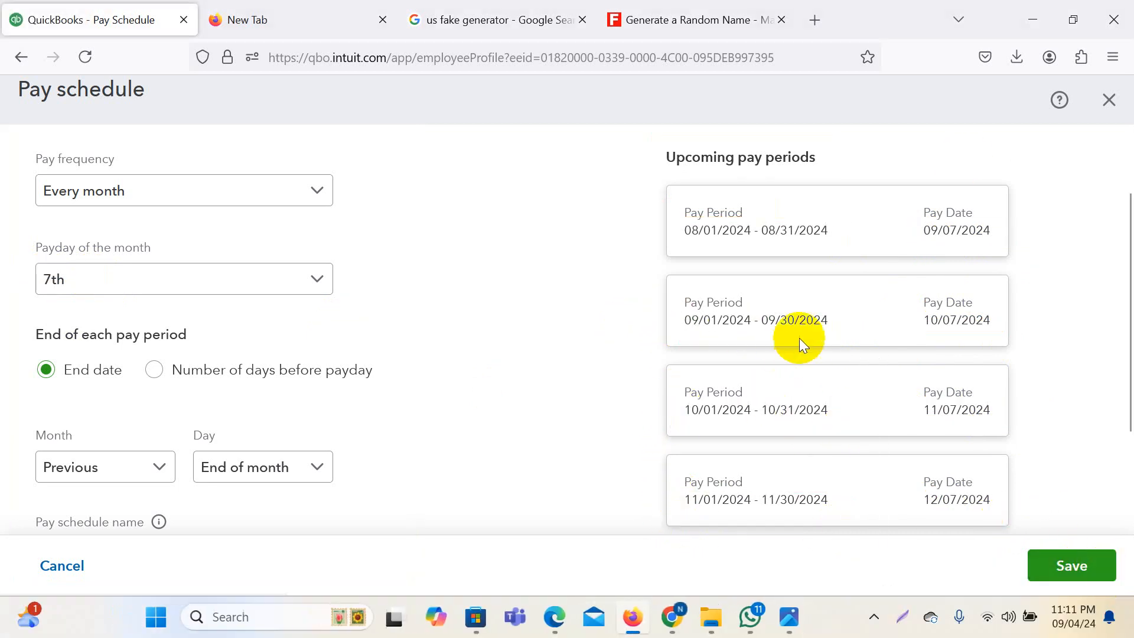
{"action": "scroll", "coordinate": [726, 367], "scroll_direction": "down", "scroll_amount": 5}
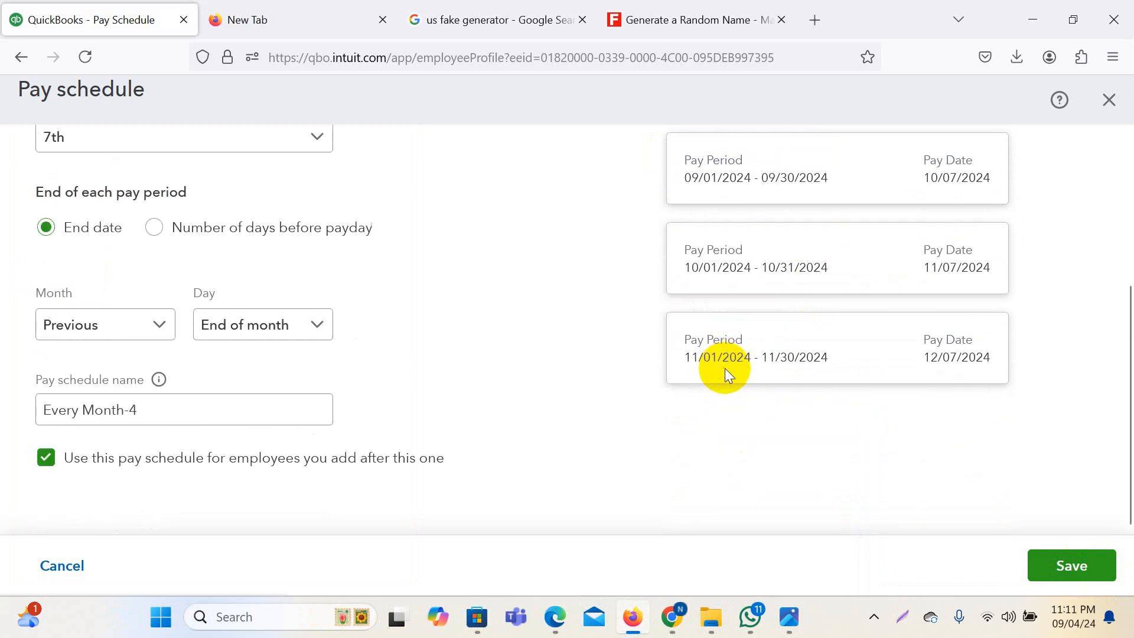
{"action": "left_click", "coordinate": [1074, 567]}
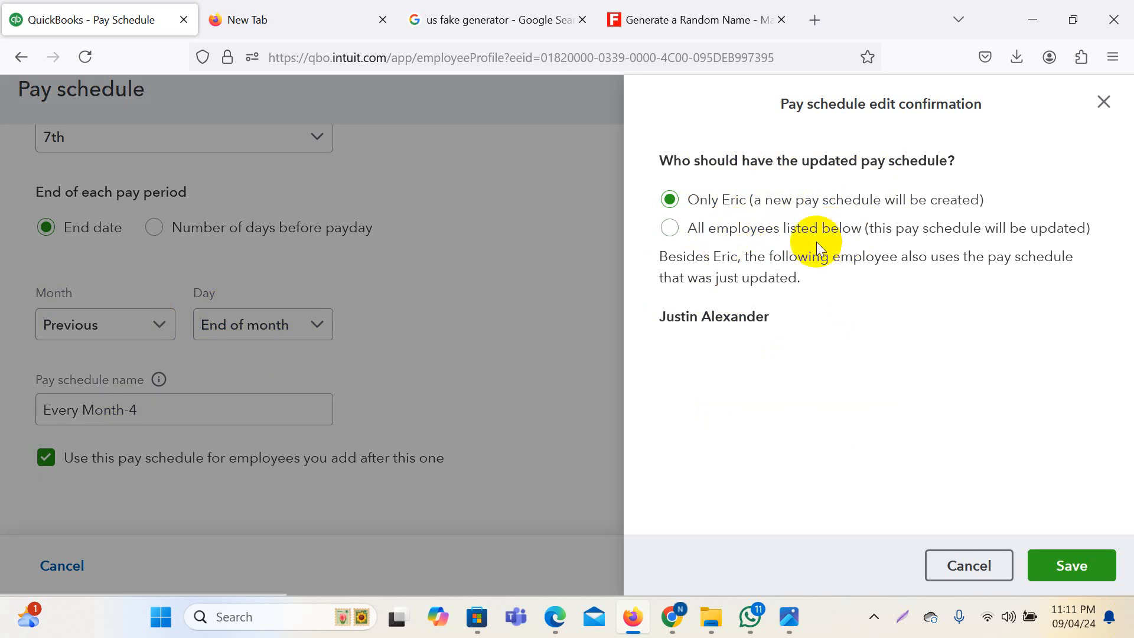
{"action": "left_click", "coordinate": [670, 230]}
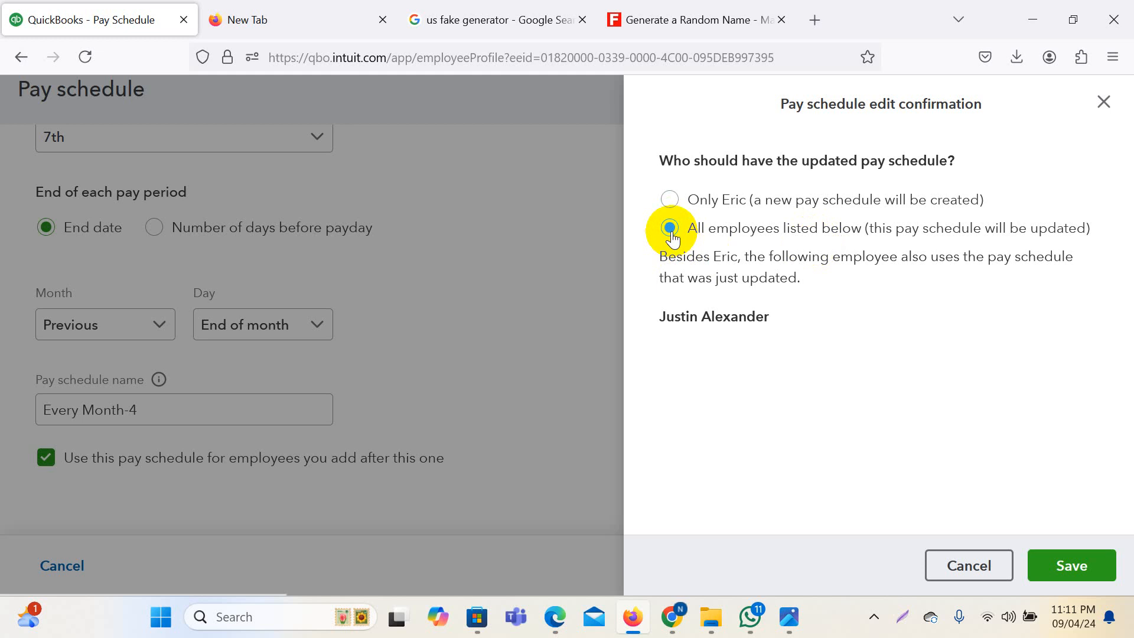
{"action": "left_click", "coordinate": [670, 199]}
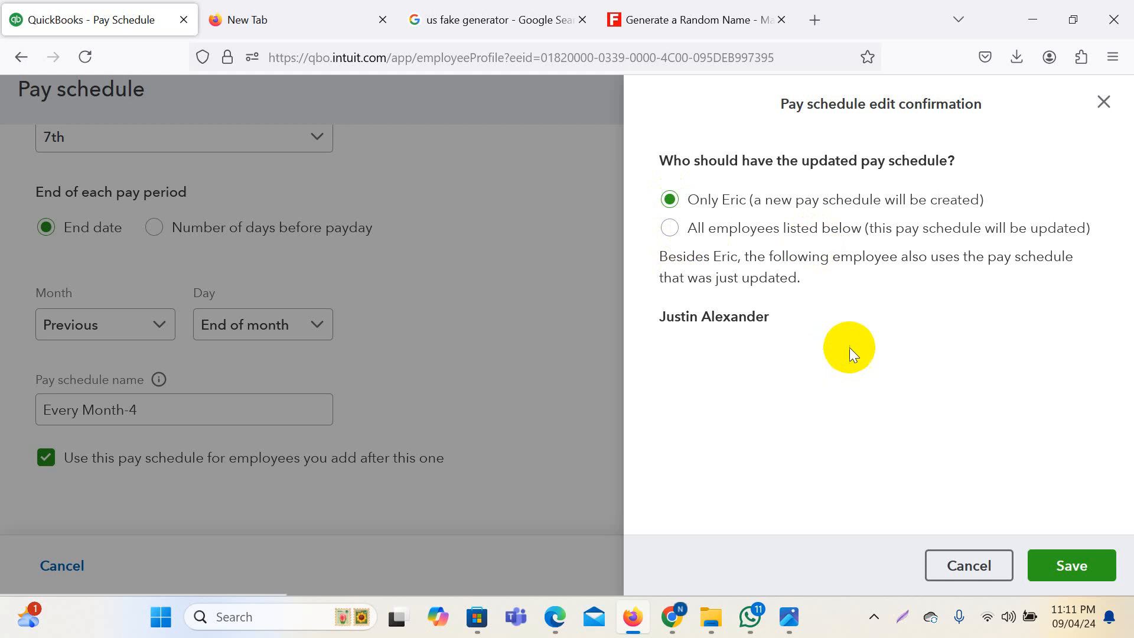
{"action": "left_click", "coordinate": [1043, 565]}
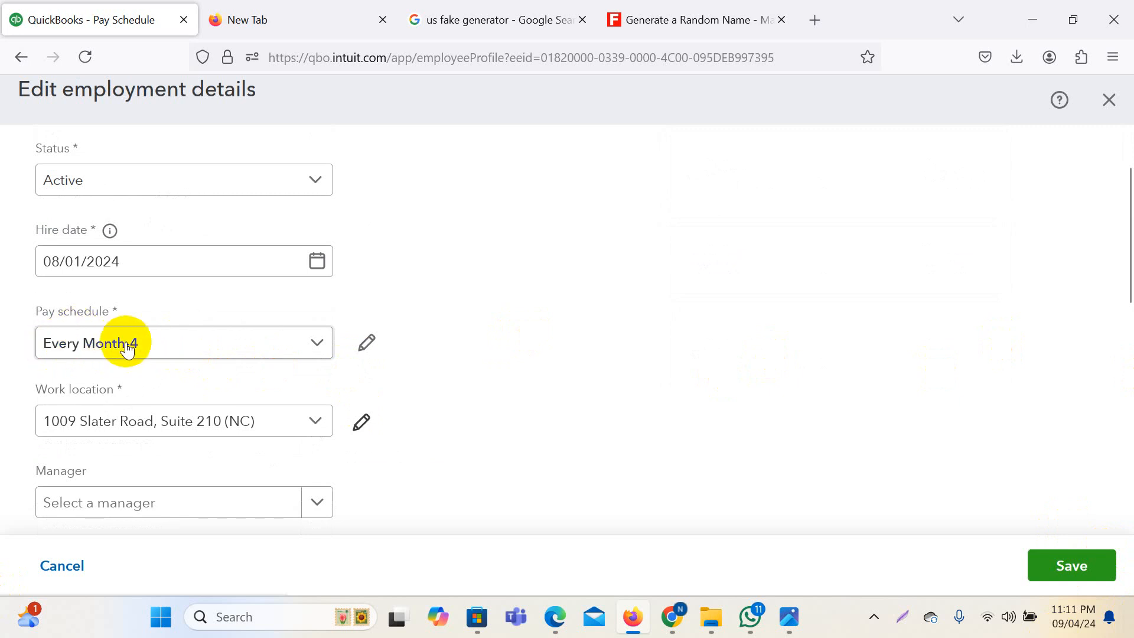
Keep Every Month-4 as the pay schedule and assign the employee's manager.
{"action": "left_click", "coordinate": [317, 343]}
{"action": "left_click", "coordinate": [709, 314]}
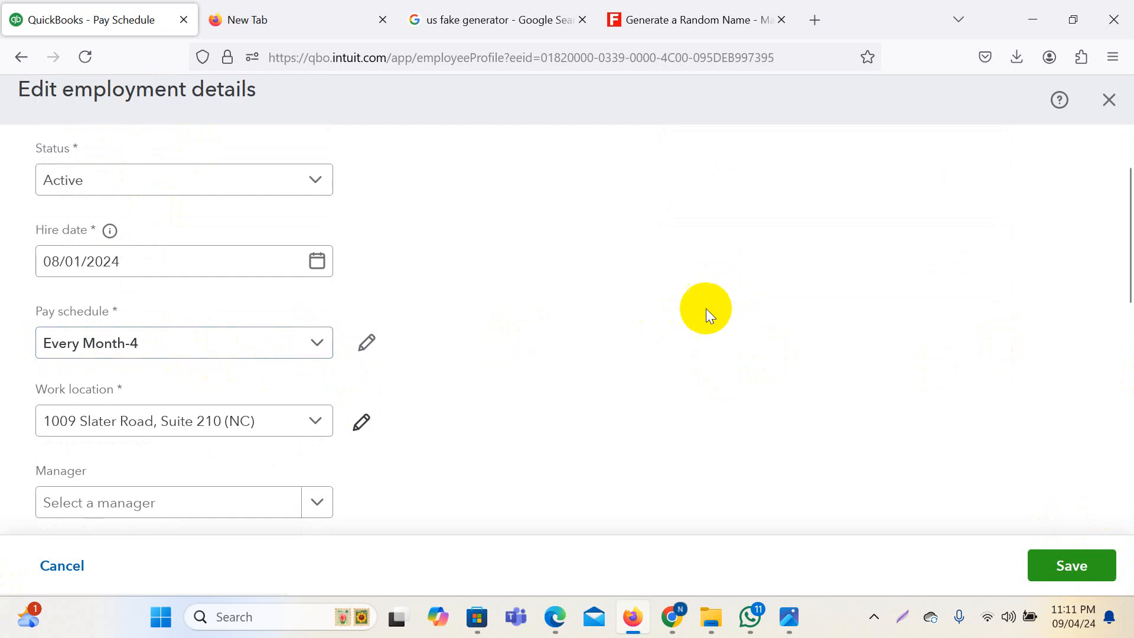
{"action": "scroll", "coordinate": [658, 310], "scroll_direction": "down", "scroll_amount": 3}
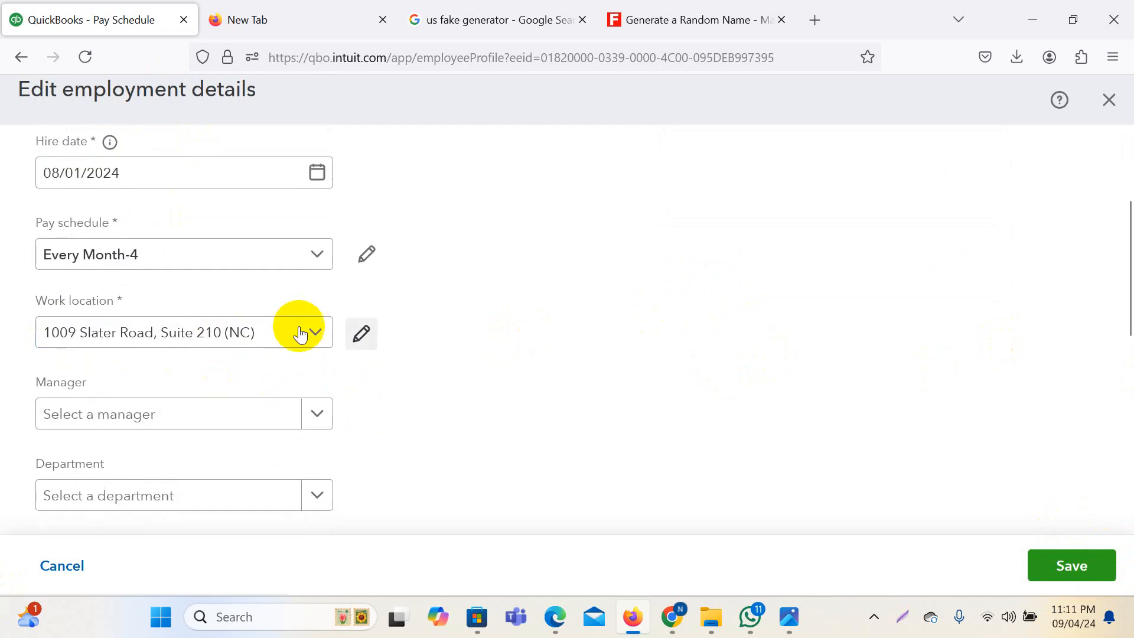
{"action": "scroll", "coordinate": [199, 339], "scroll_direction": "down", "scroll_amount": 1}
{"action": "scroll", "coordinate": [201, 348], "scroll_direction": "down", "scroll_amount": 1}
{"action": "left_click", "coordinate": [177, 329]}
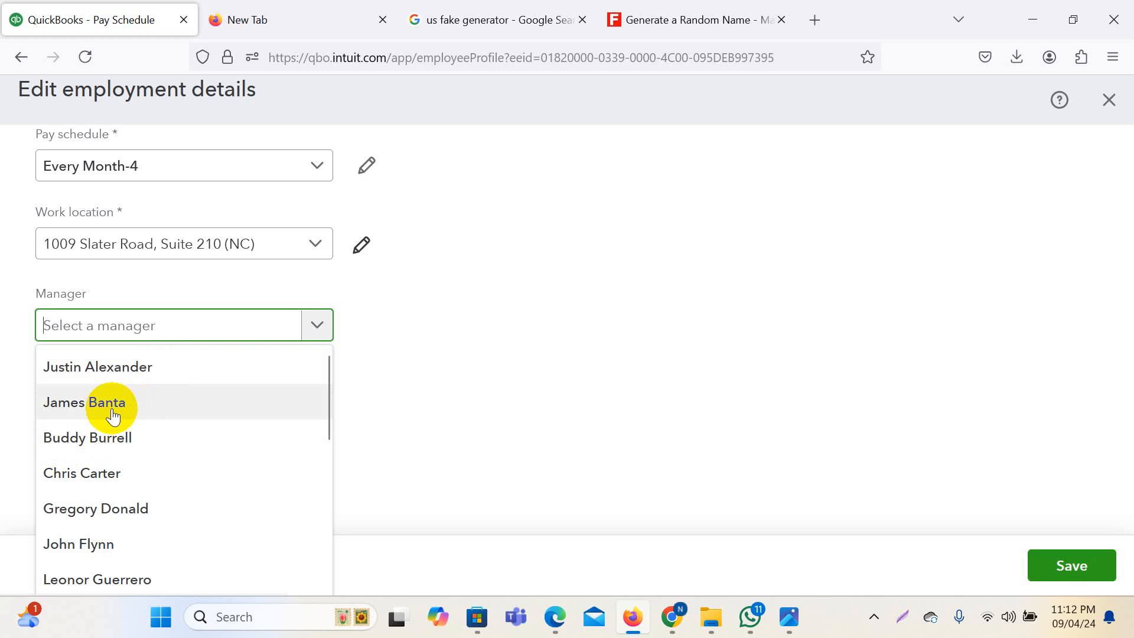
{"action": "left_click", "coordinate": [109, 372]}
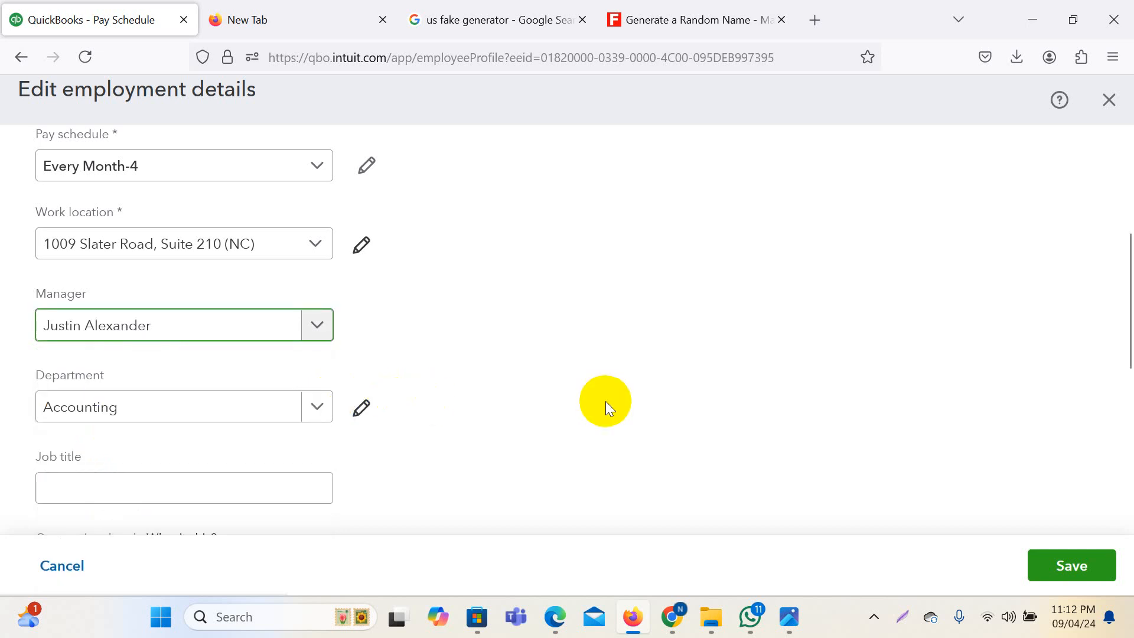
Set the job title to Accountant.
{"action": "scroll", "coordinate": [278, 384], "scroll_direction": "down", "scroll_amount": 3}
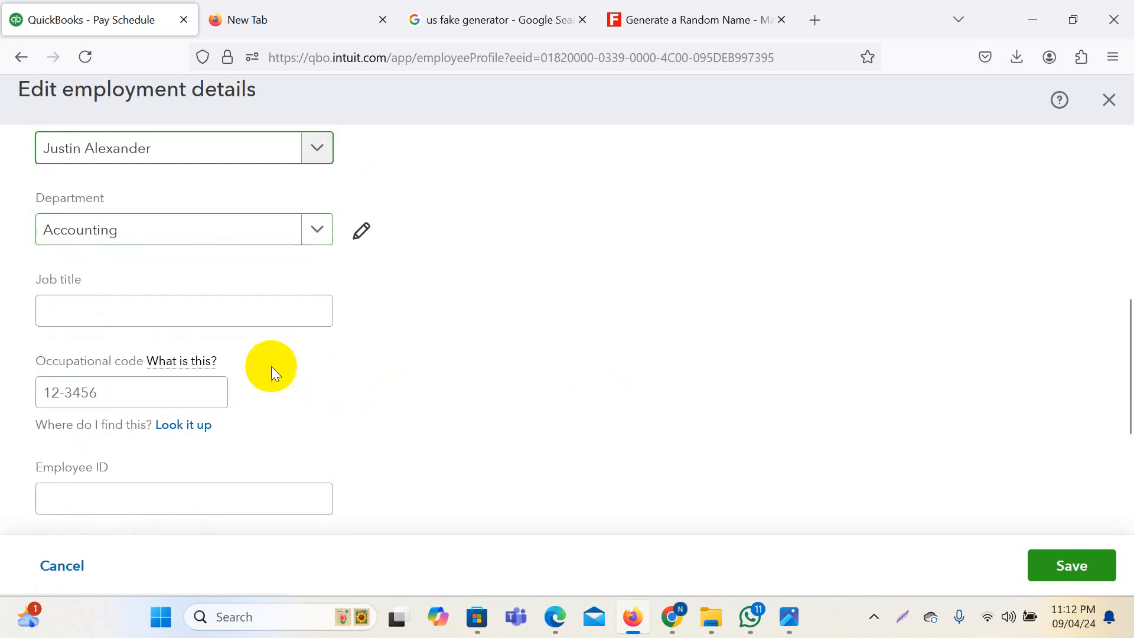
{"action": "left_click", "coordinate": [240, 311]}
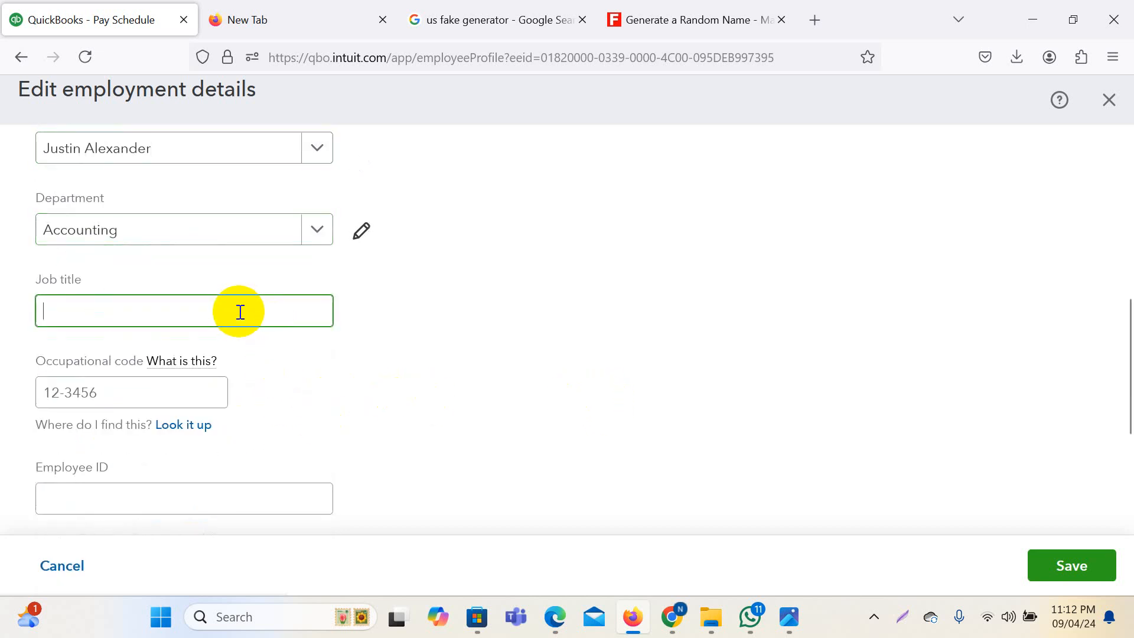
{"action": "type", "text": "Accountant"}
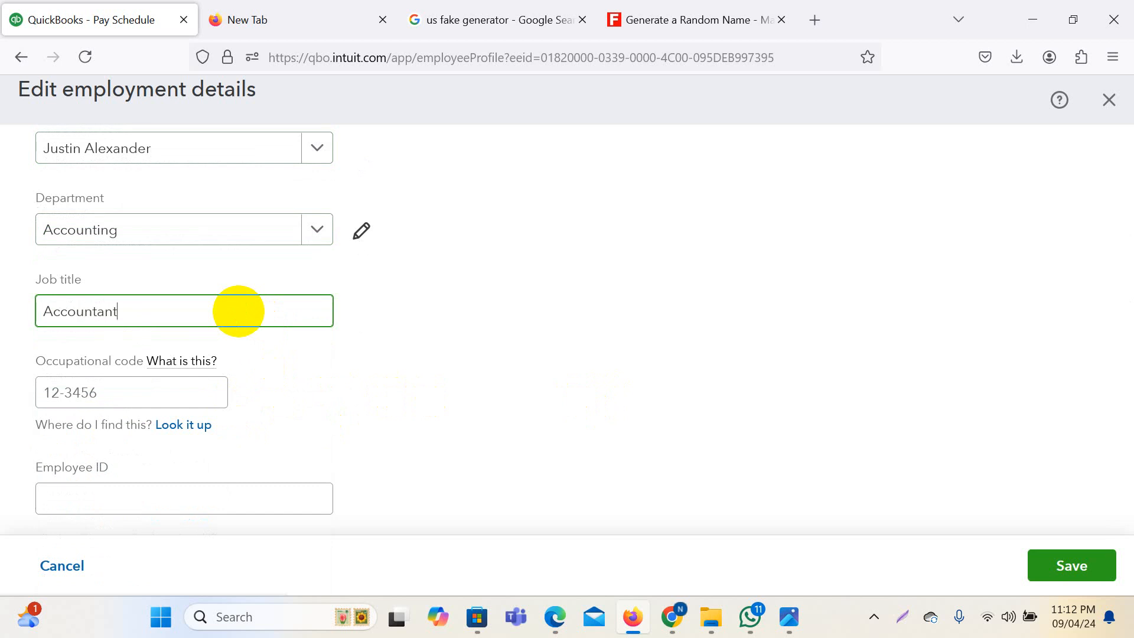
{"action": "scroll", "coordinate": [290, 330], "scroll_direction": "down", "scroll_amount": 3}
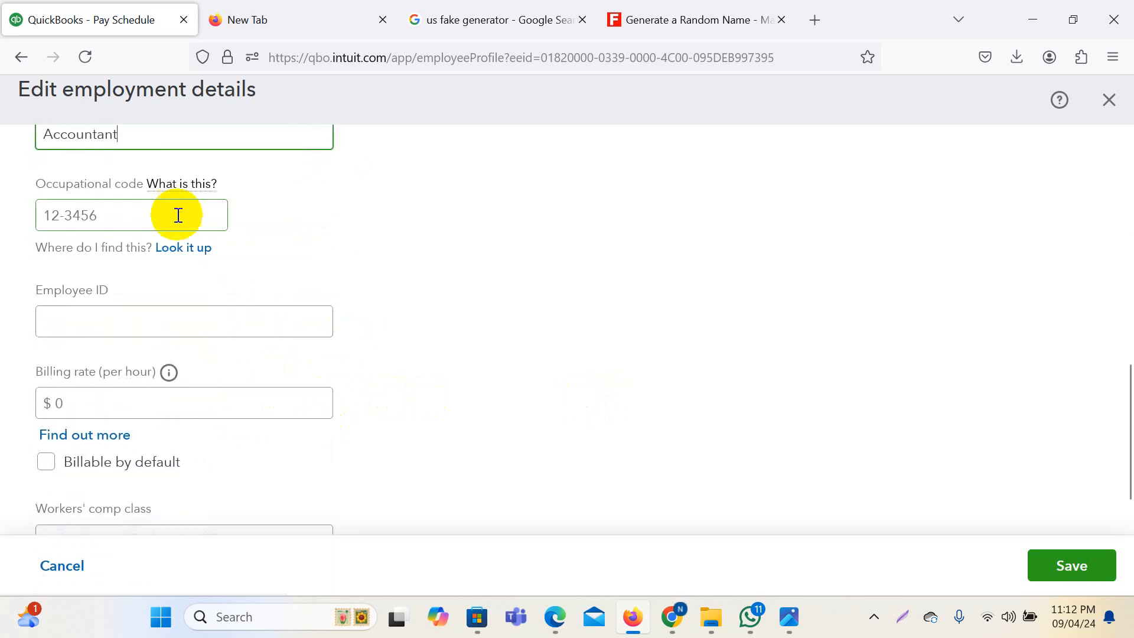
{"action": "scroll", "coordinate": [484, 374], "scroll_direction": "up", "scroll_amount": 2}
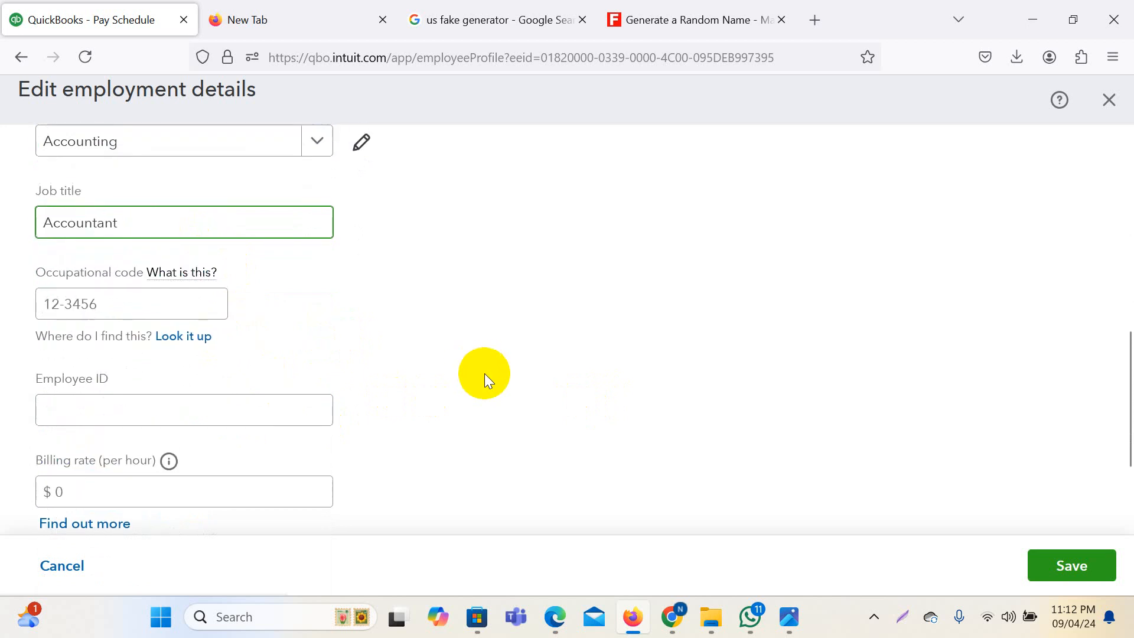
{"action": "left_click", "coordinate": [144, 302]}
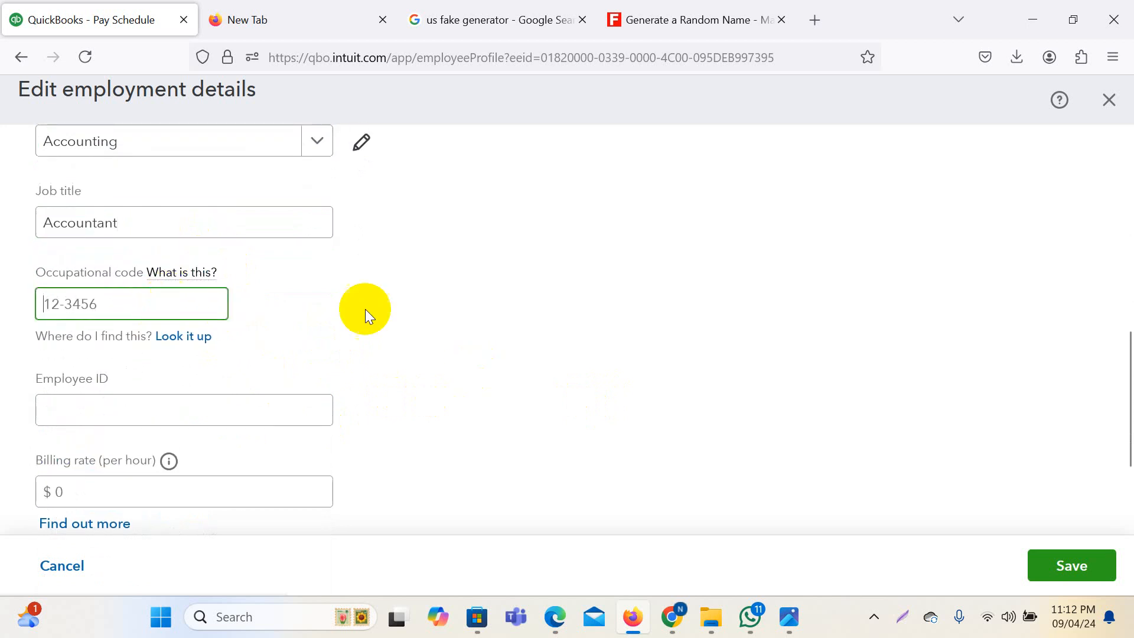
Enter the employee's ID number.
{"action": "scroll", "coordinate": [531, 325], "scroll_direction": "down", "scroll_amount": 2}
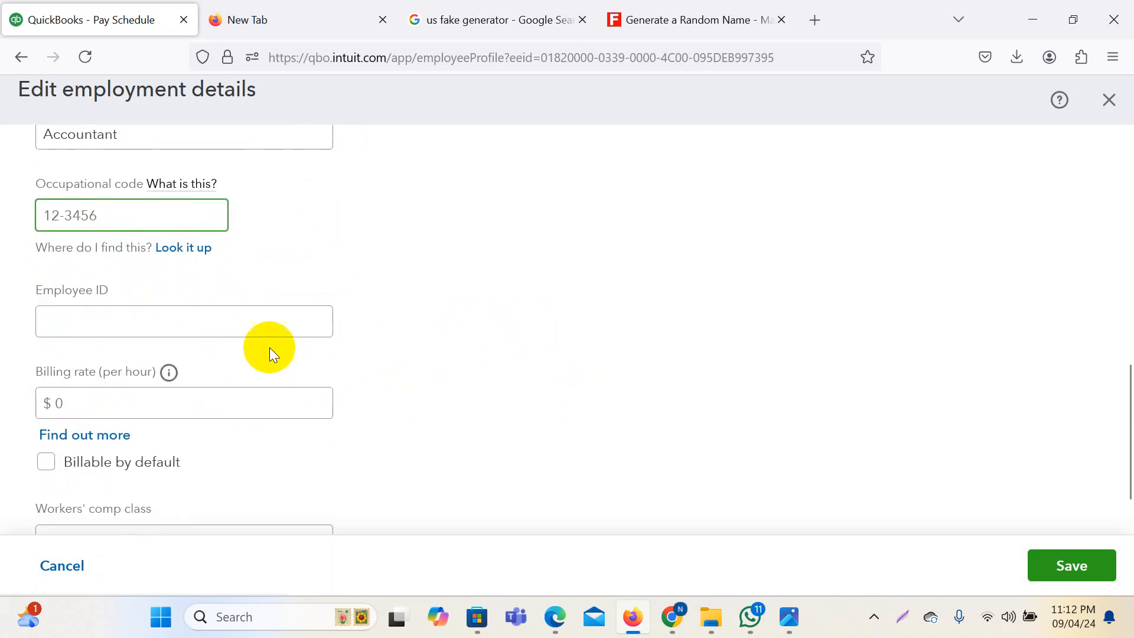
{"action": "left_click", "coordinate": [86, 318]}
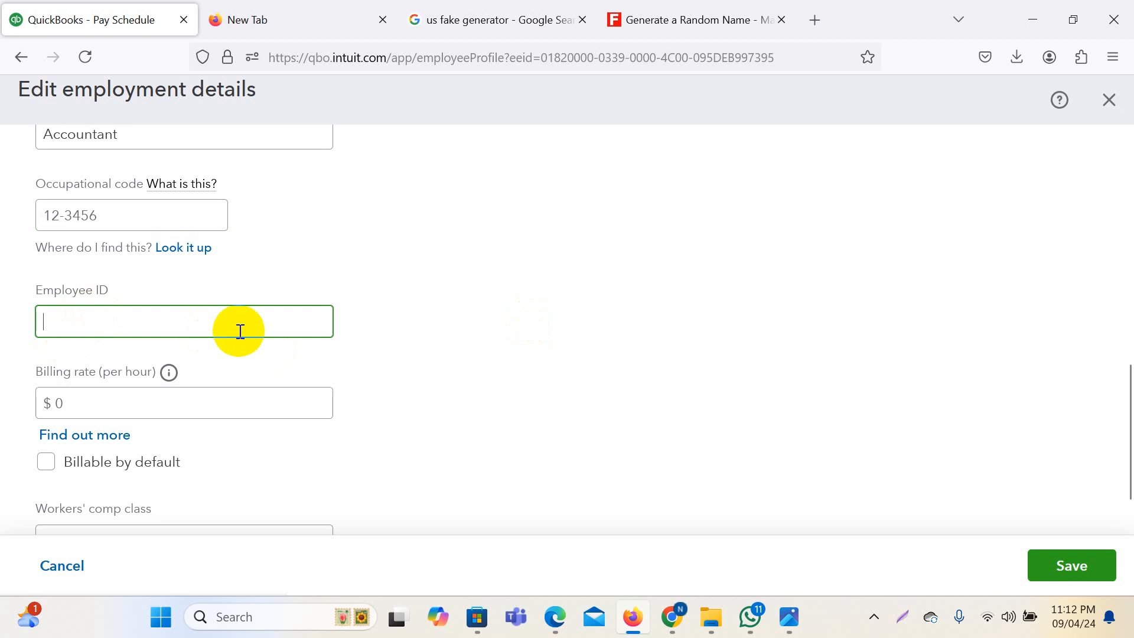
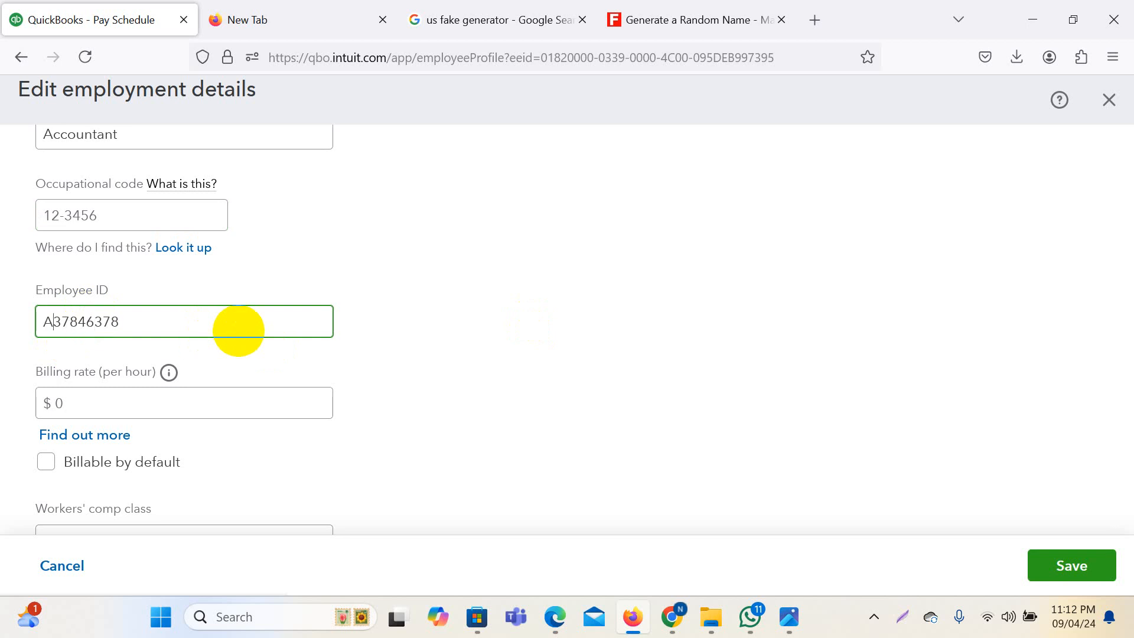
{"action": "scroll", "coordinate": [177, 360], "scroll_direction": "down", "scroll_amount": 2}
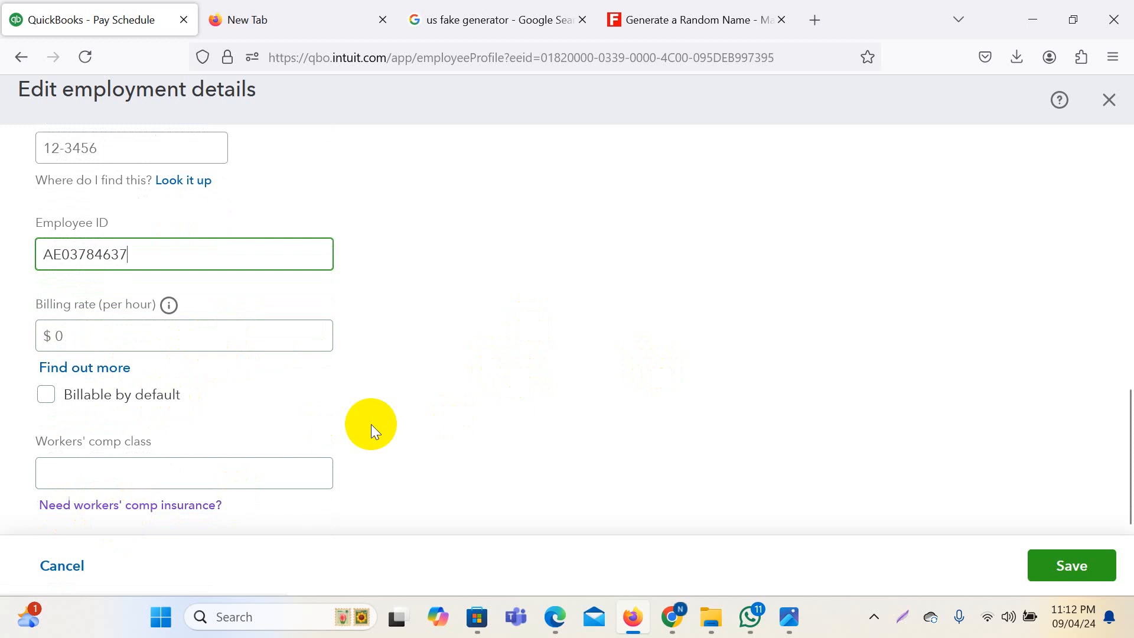
{"action": "scroll", "coordinate": [371, 424], "scroll_direction": "up", "scroll_amount": 5}
{"action": "scroll", "coordinate": [366, 421], "scroll_direction": "up", "scroll_amount": 5}
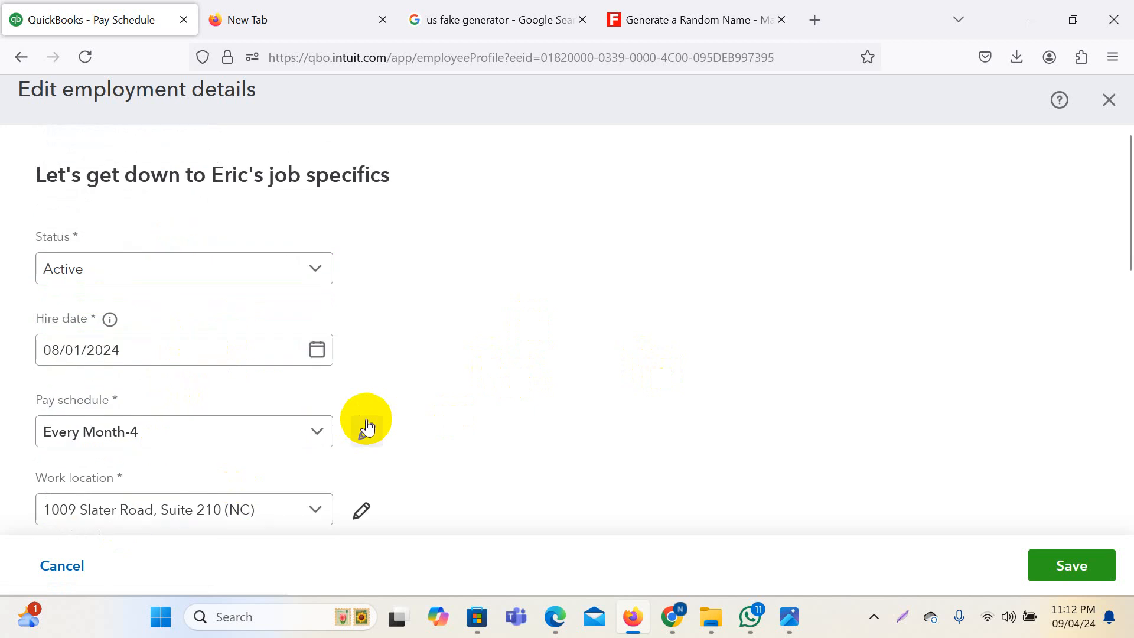
Save the employment details and review the profile: Accounting department, Accountant, Every Month-4.
{"action": "left_click", "coordinate": [1074, 569]}
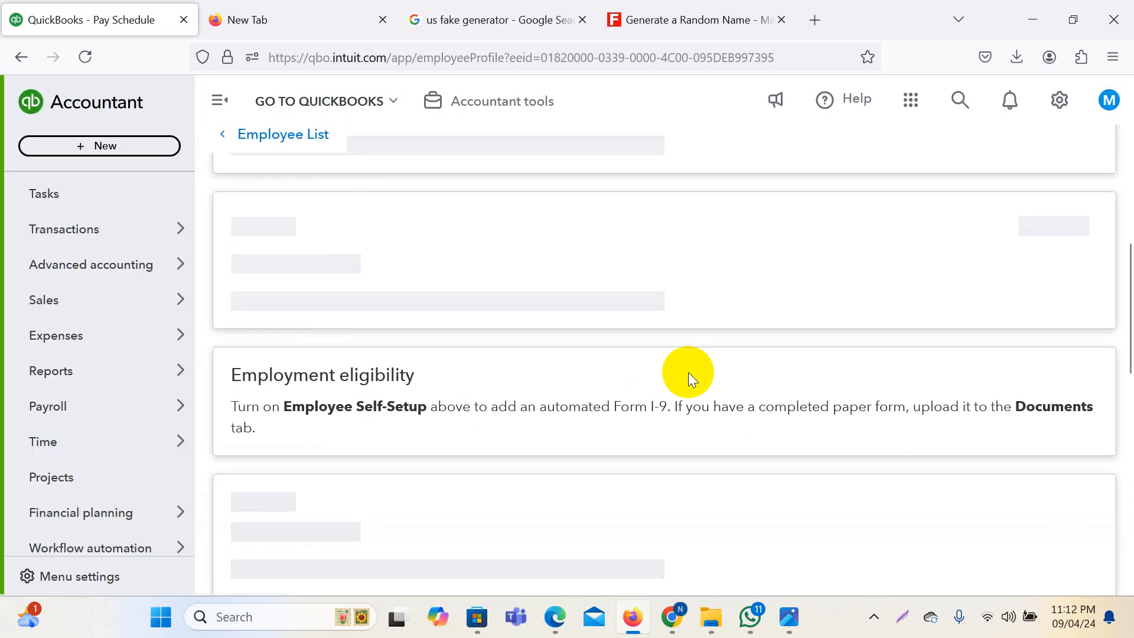
{"action": "scroll", "coordinate": [514, 337], "scroll_direction": "down", "scroll_amount": 5}
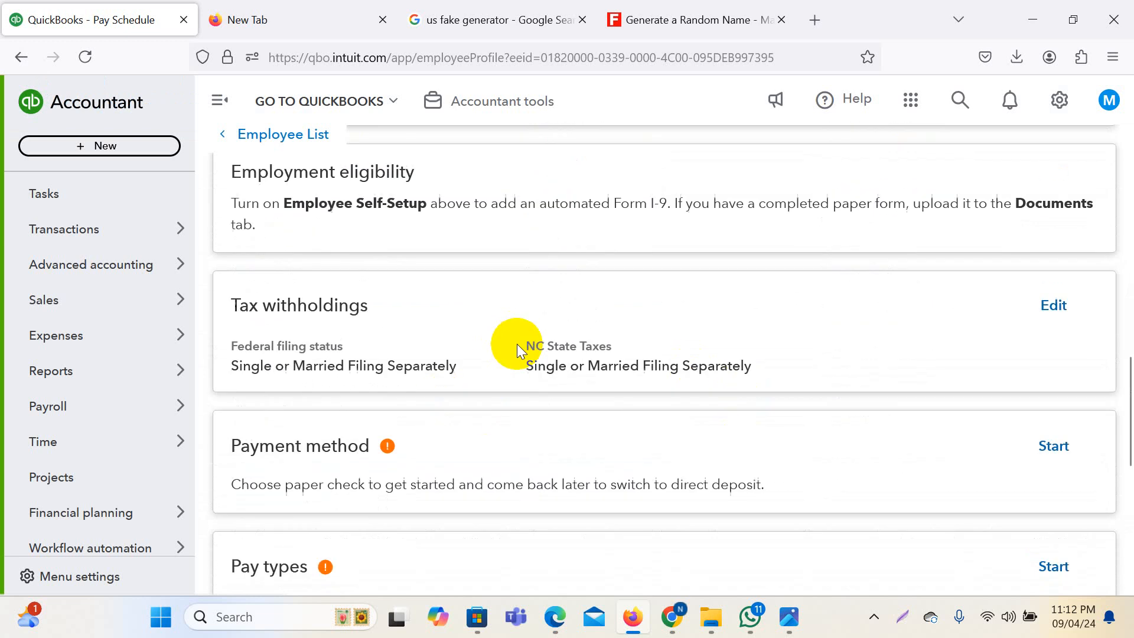
{"action": "scroll", "coordinate": [604, 412], "scroll_direction": "up", "scroll_amount": 12}
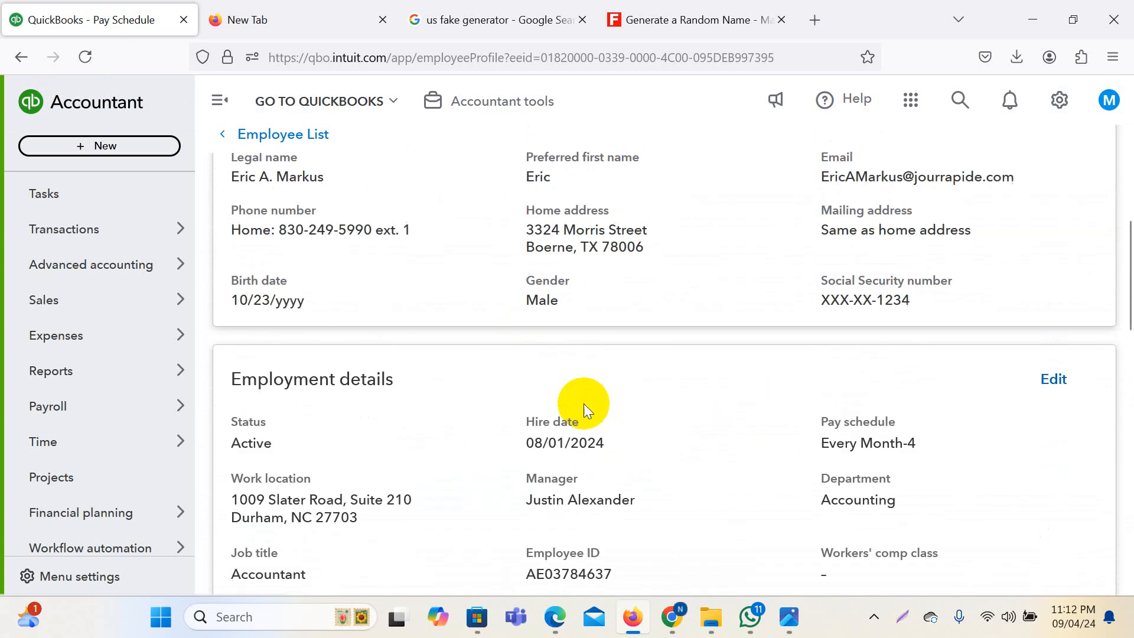
{"action": "scroll", "coordinate": [576, 399], "scroll_direction": "down", "scroll_amount": 7}
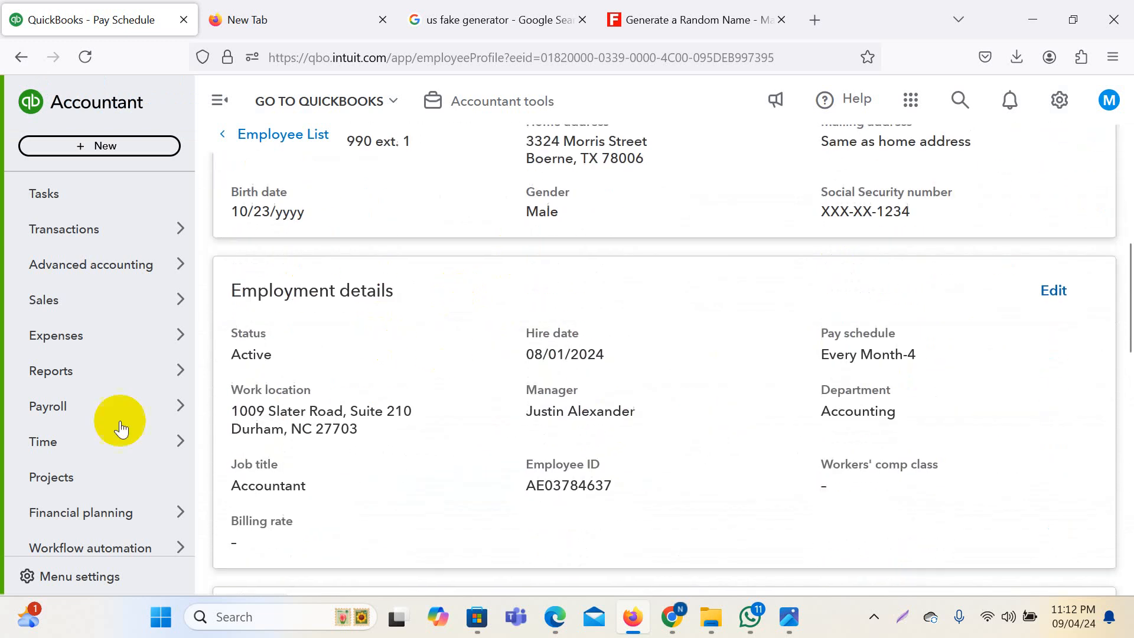
{"action": "scroll", "coordinate": [469, 355], "scroll_direction": "down", "scroll_amount": 5}
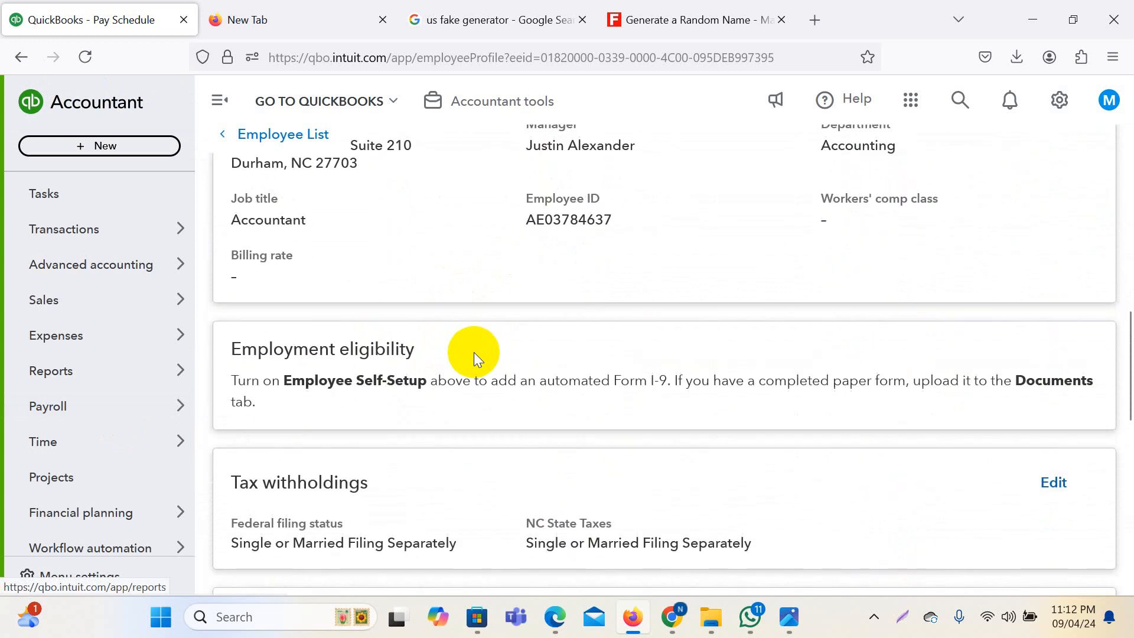
{"action": "scroll", "coordinate": [632, 375], "scroll_direction": "down", "scroll_amount": 3}
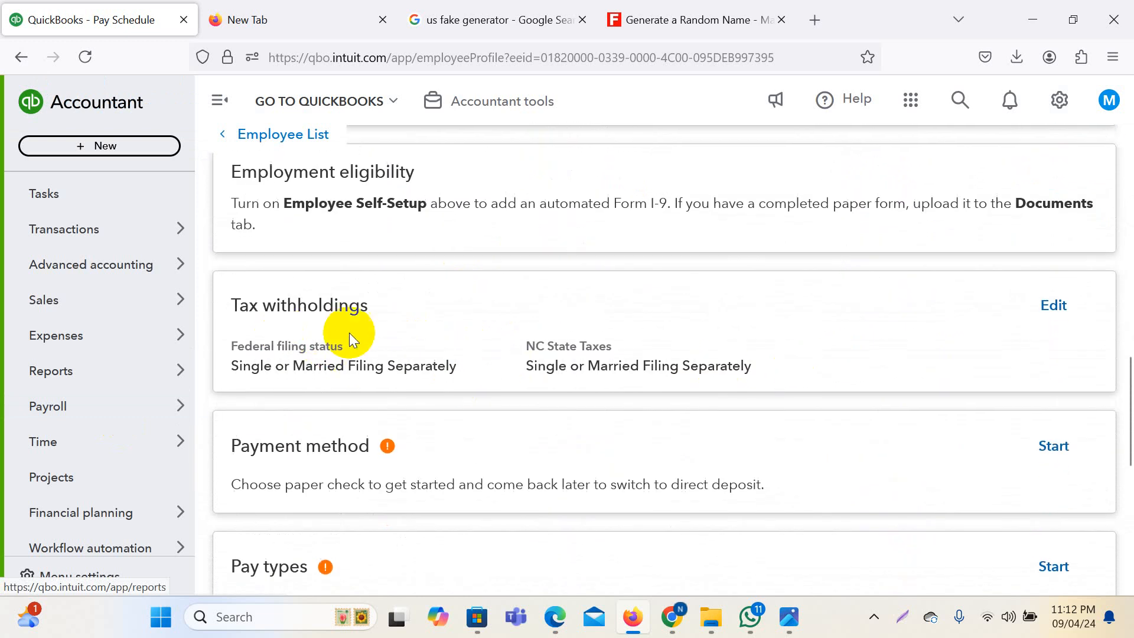
Save tax withholdings with filing status Single or Married Filing Separately on the 2020-or-later W-4.
{"action": "left_click", "coordinate": [1049, 306]}
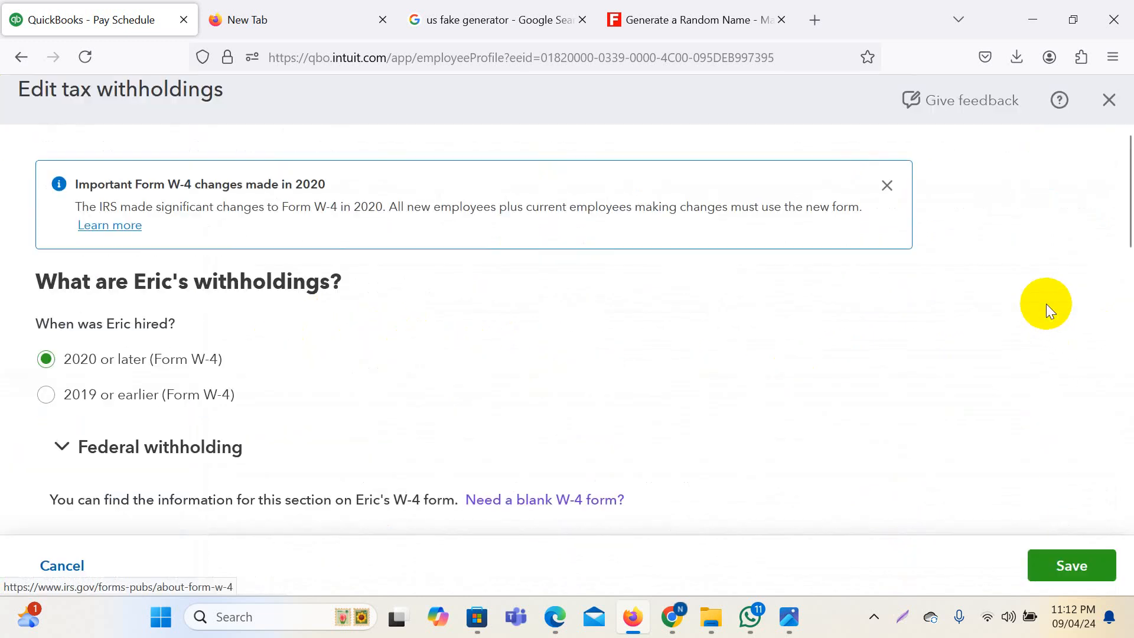
{"action": "scroll", "coordinate": [736, 316], "scroll_direction": "down", "scroll_amount": 2}
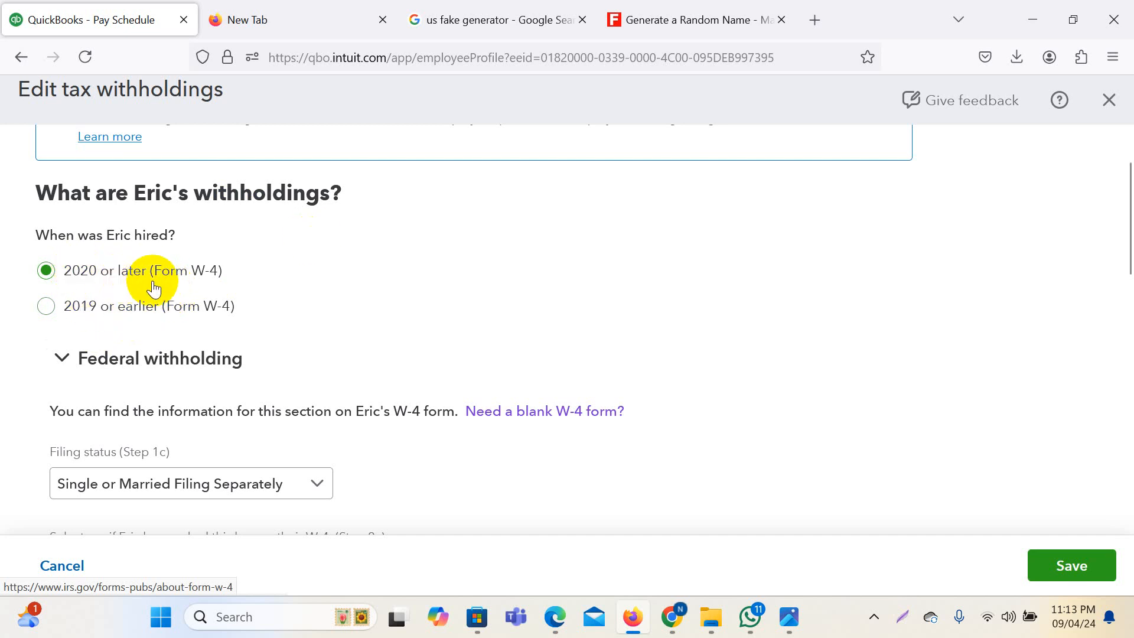
{"action": "scroll", "coordinate": [432, 307], "scroll_direction": "down", "scroll_amount": 3}
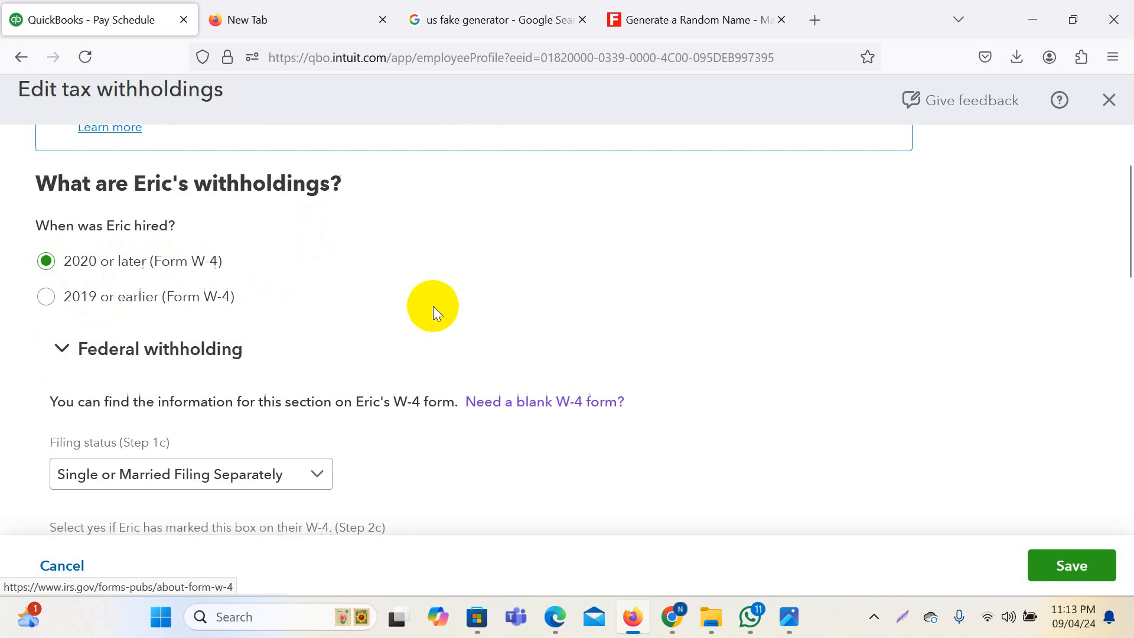
{"action": "scroll", "coordinate": [429, 309], "scroll_direction": "up", "scroll_amount": 5}
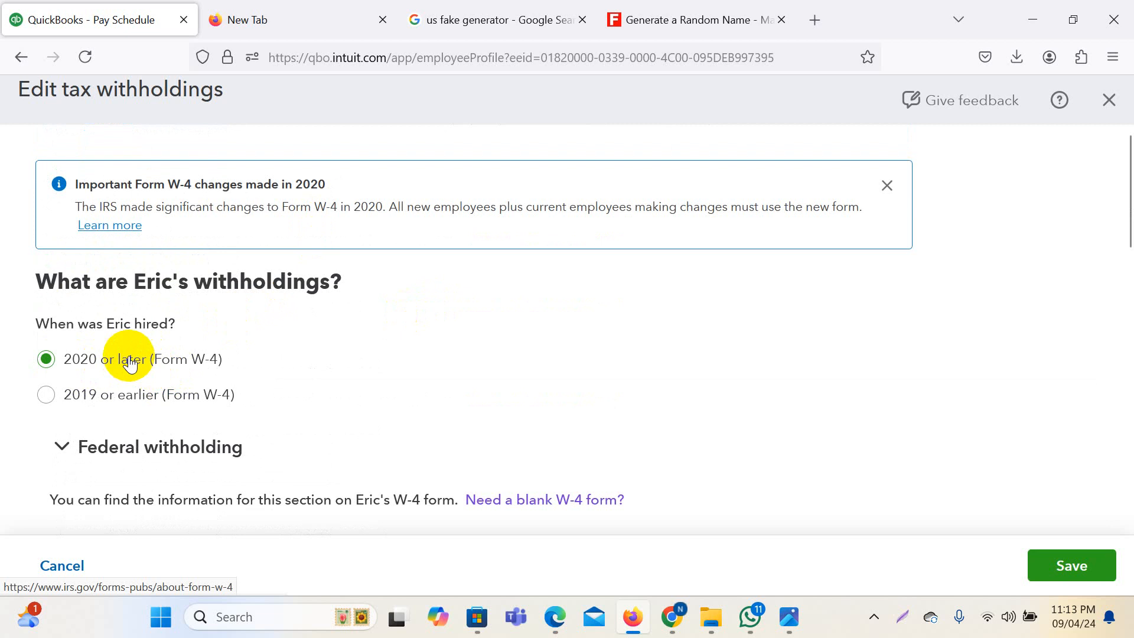
{"action": "scroll", "coordinate": [358, 337], "scroll_direction": "down", "scroll_amount": 3}
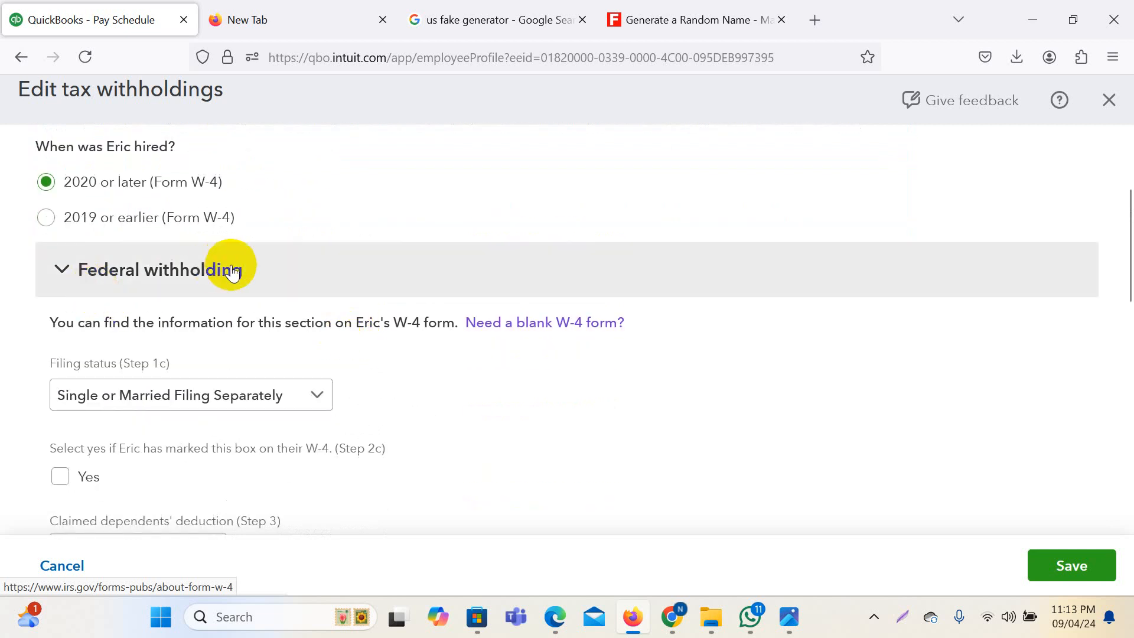
{"action": "scroll", "coordinate": [293, 298], "scroll_direction": "down", "scroll_amount": 2}
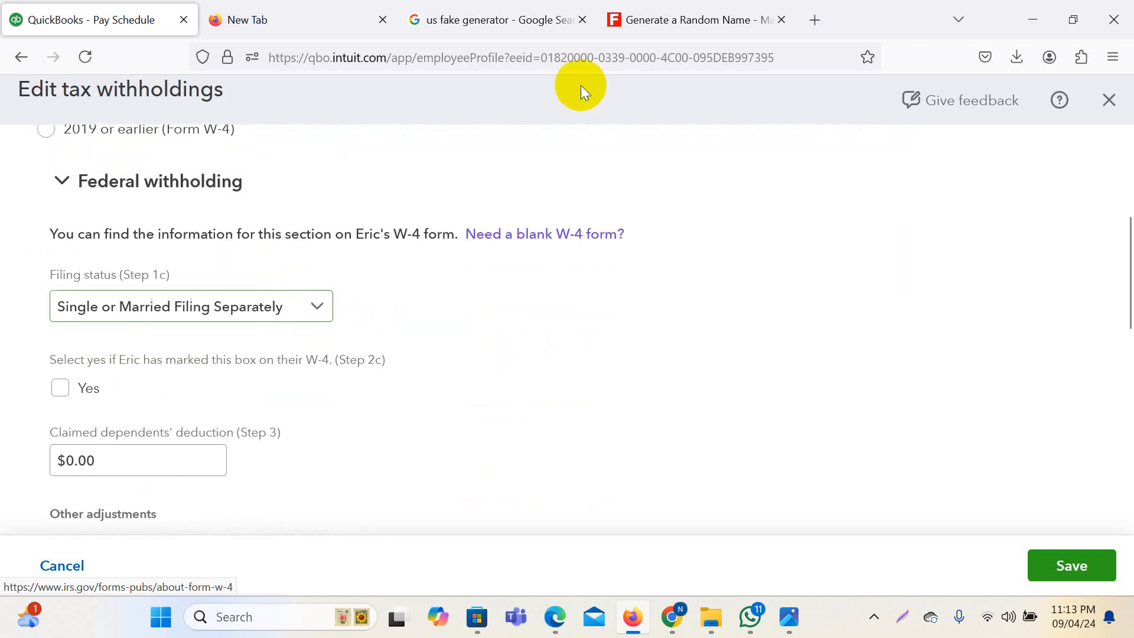
{"action": "left_click", "coordinate": [329, 319]}
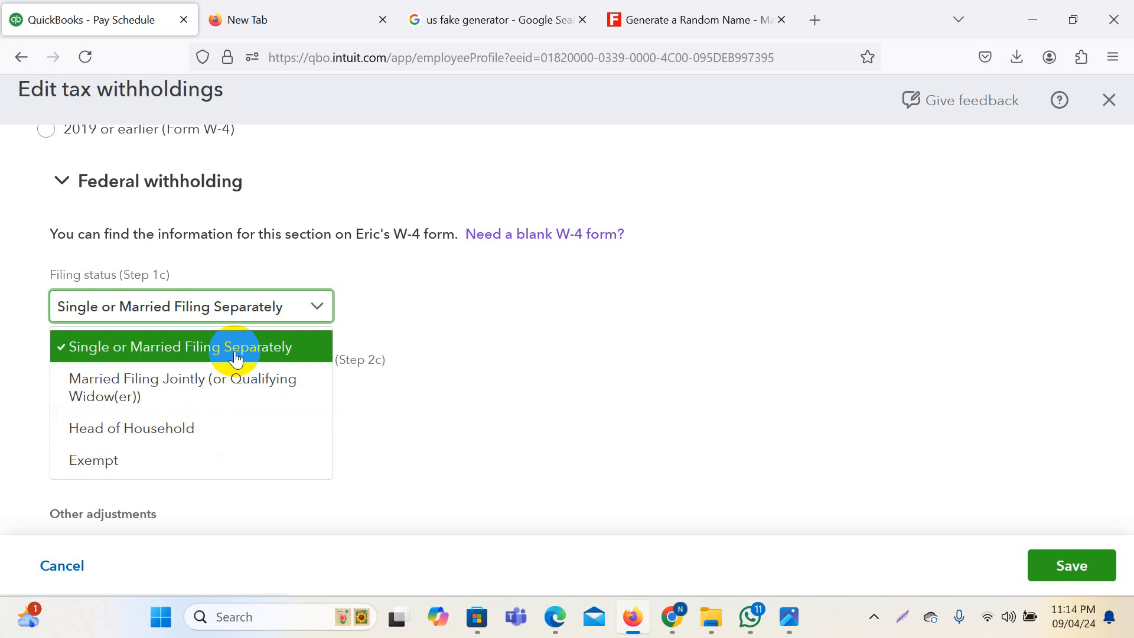
{"action": "left_click", "coordinate": [146, 353]}
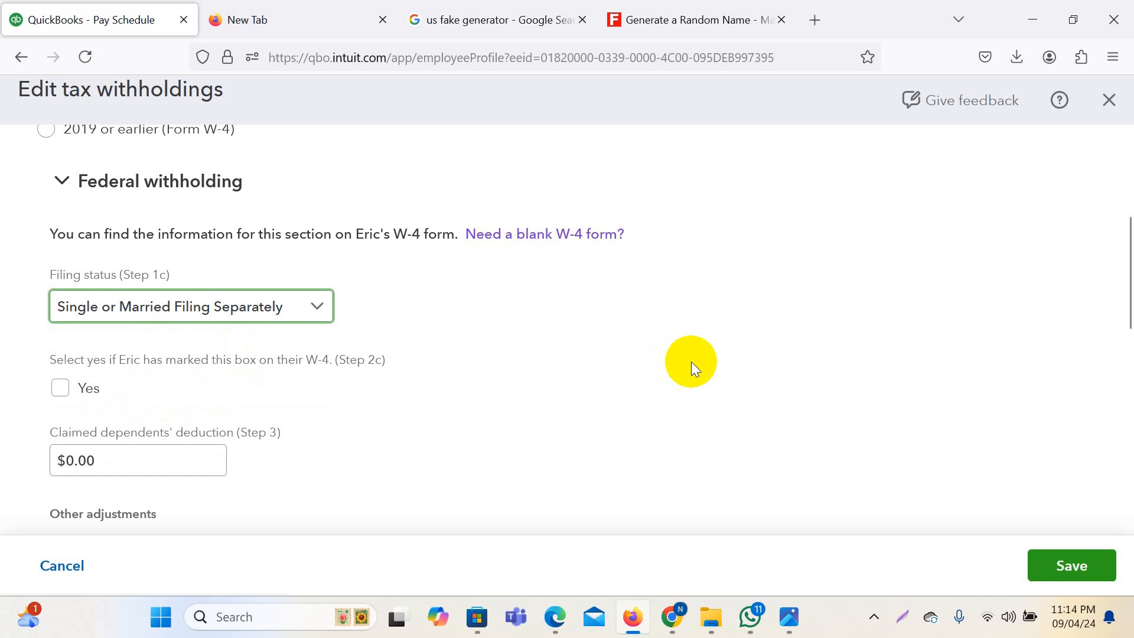
{"action": "scroll", "coordinate": [691, 361], "scroll_direction": "down", "scroll_amount": 12}
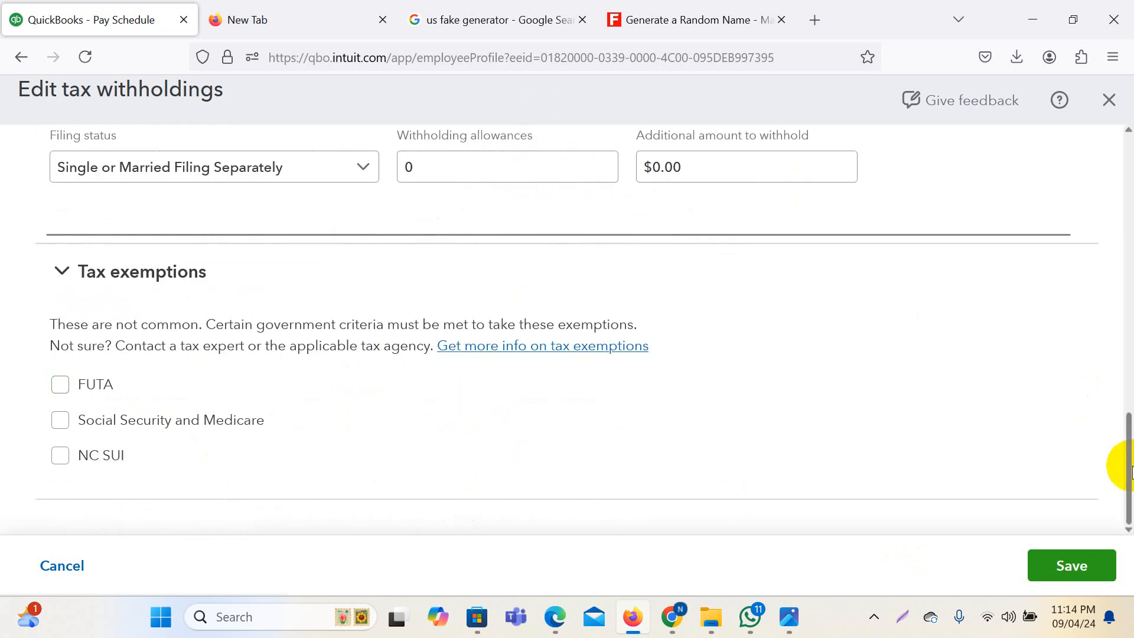
{"action": "left_click", "coordinate": [1097, 562]}
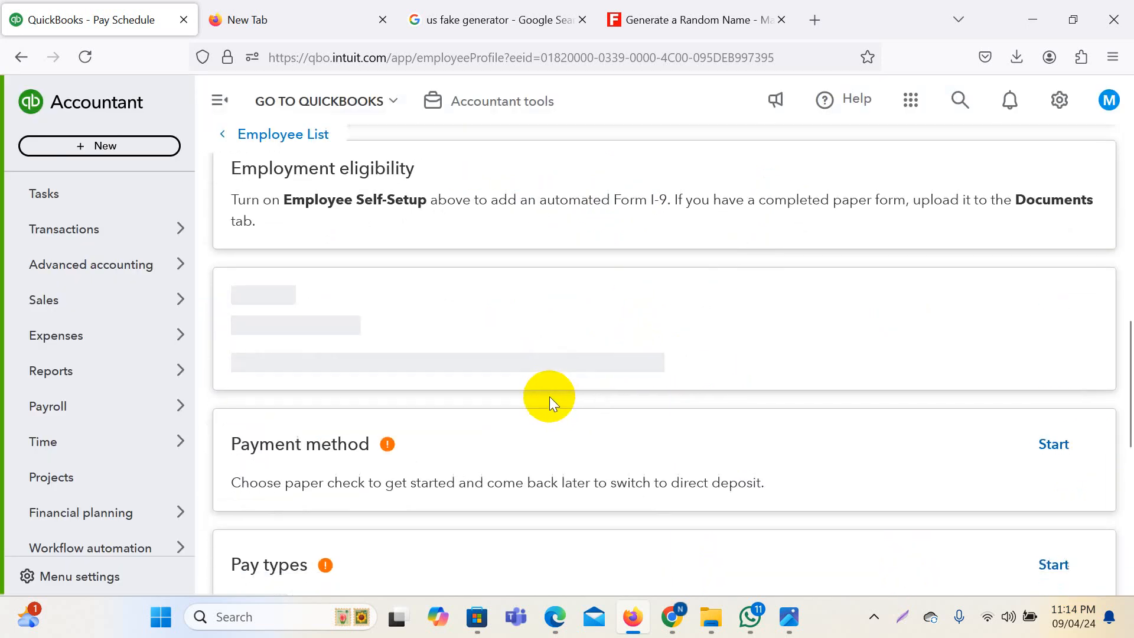
{"action": "scroll", "coordinate": [466, 385], "scroll_direction": "up", "scroll_amount": 6}
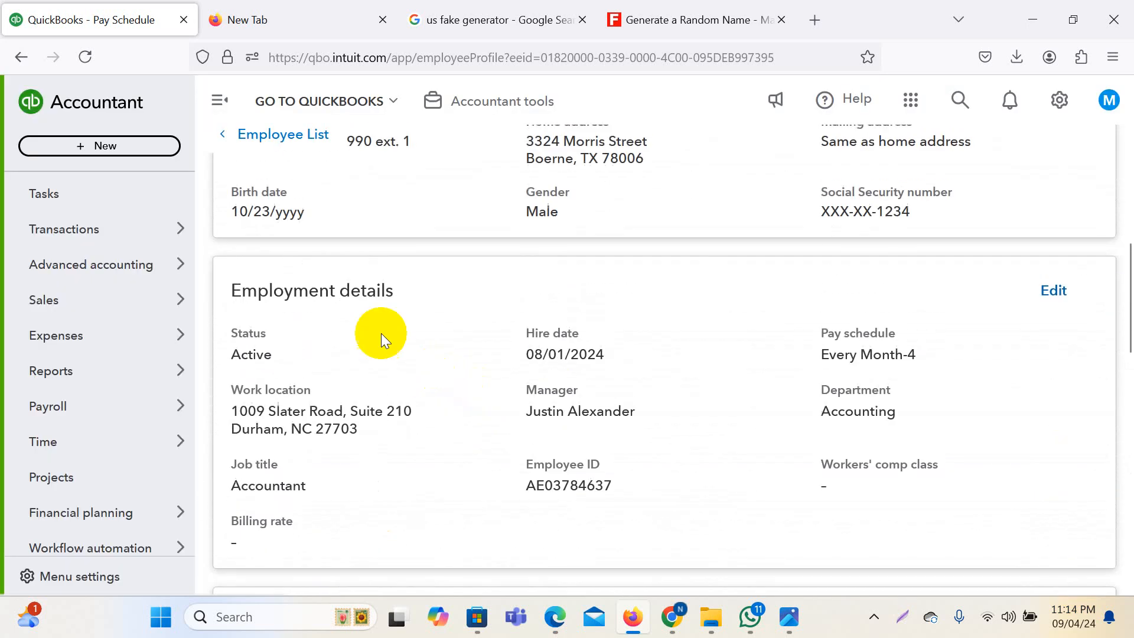
{"action": "scroll", "coordinate": [355, 307], "scroll_direction": "down", "scroll_amount": 3}
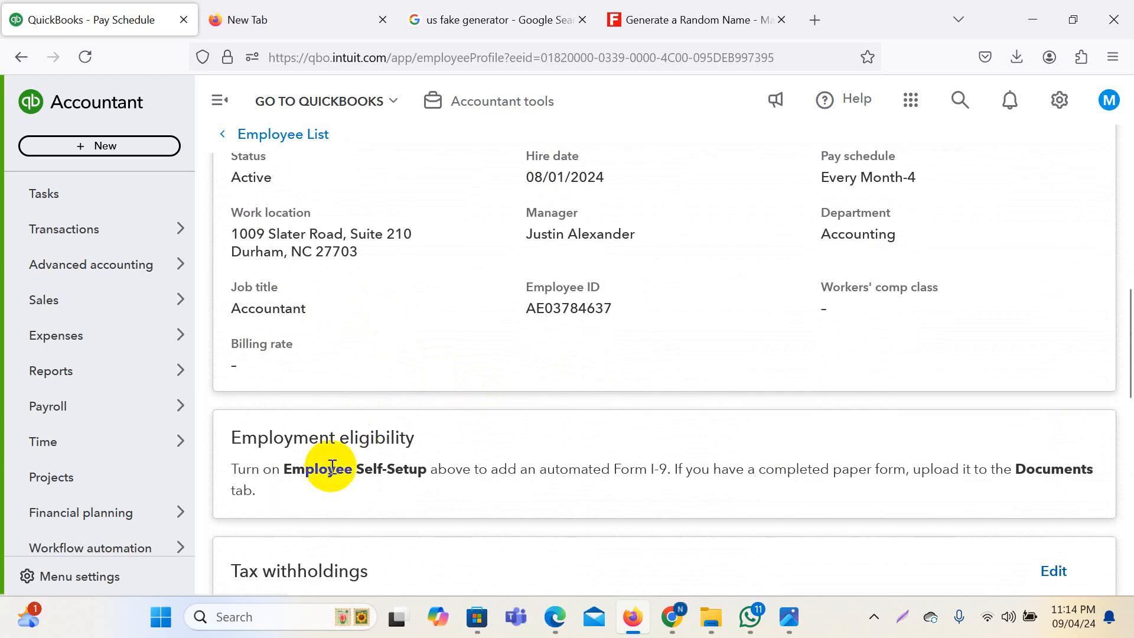
{"action": "scroll", "coordinate": [421, 452], "scroll_direction": "down", "scroll_amount": 3}
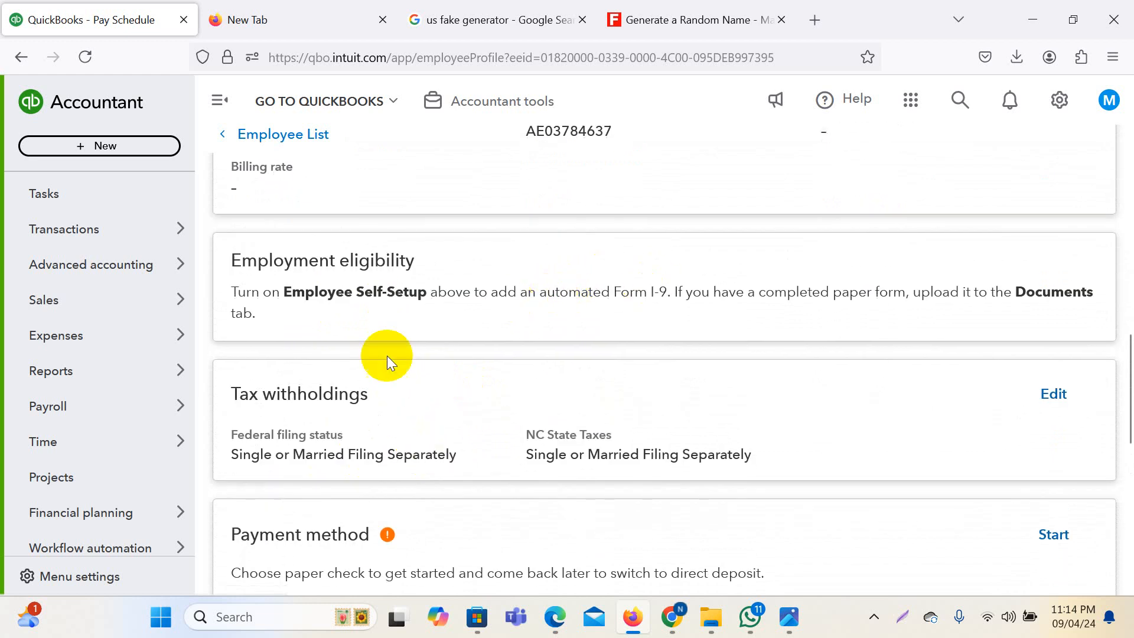
{"action": "scroll", "coordinate": [578, 331], "scroll_direction": "down", "scroll_amount": 3}
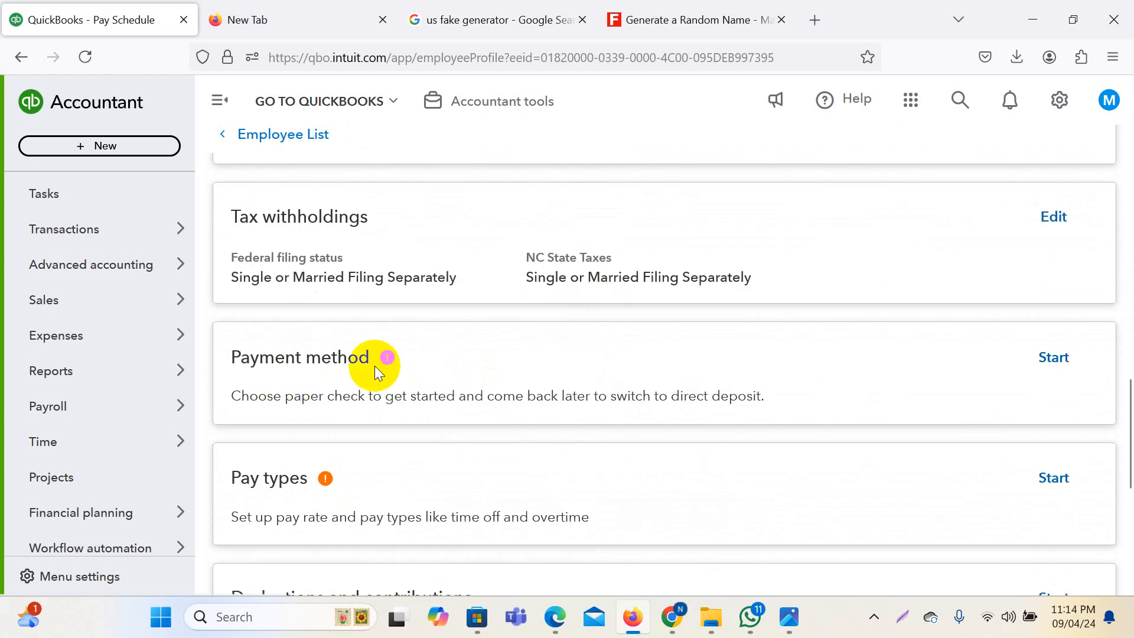
{"action": "scroll", "coordinate": [375, 365], "scroll_direction": "down", "scroll_amount": 2}
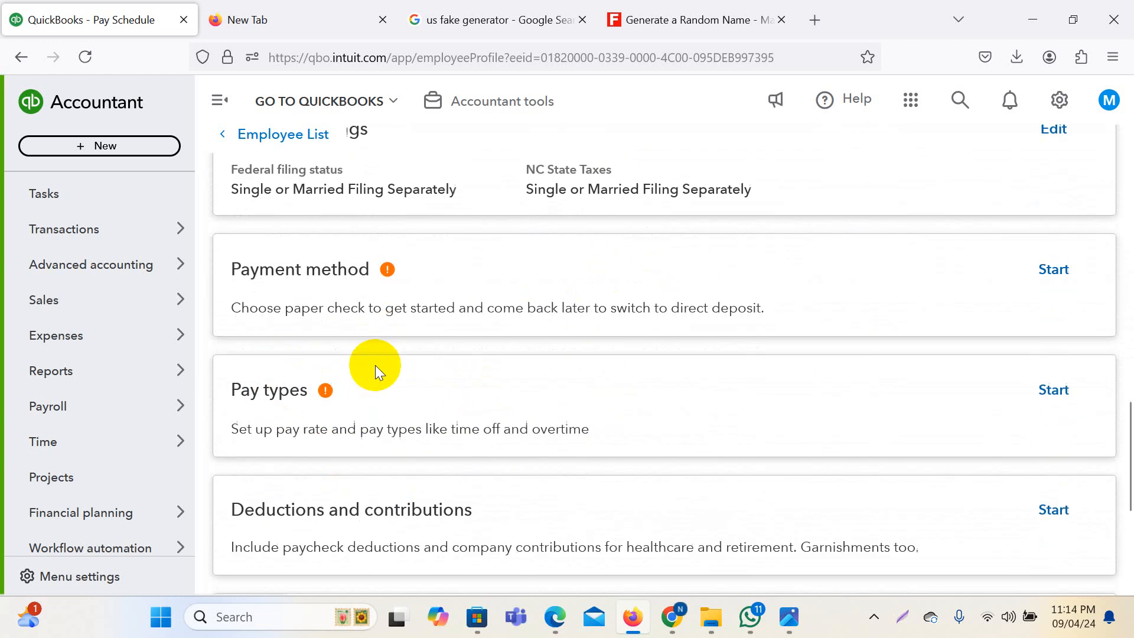
Try switching the employee's payment method to Direct deposit.
{"action": "left_click", "coordinate": [1048, 269]}
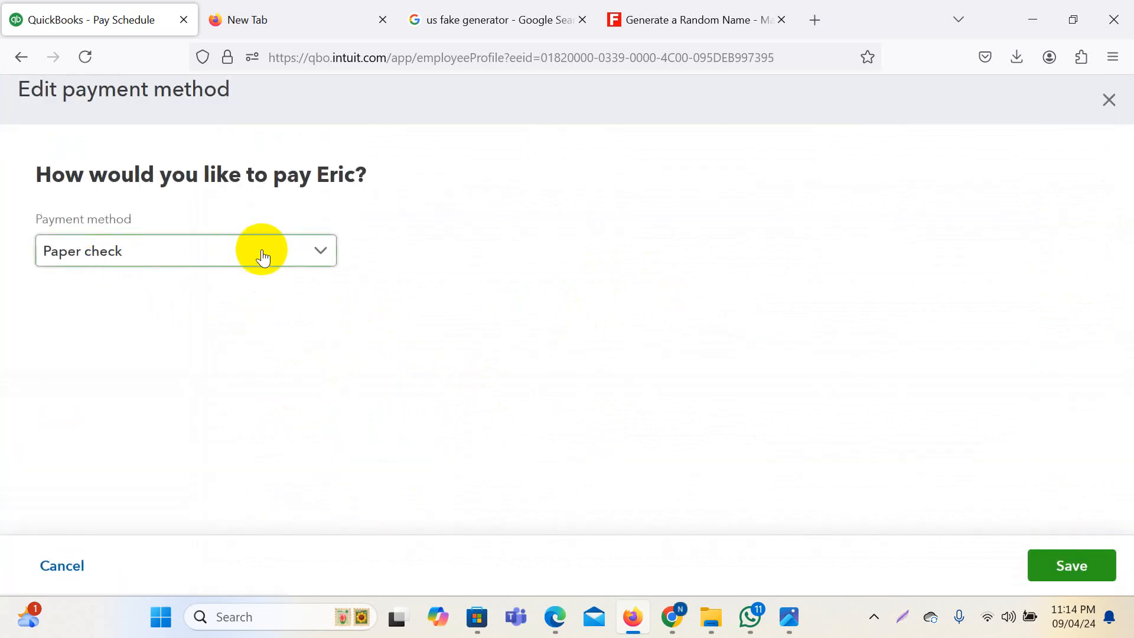
{"action": "left_click", "coordinate": [291, 254]}
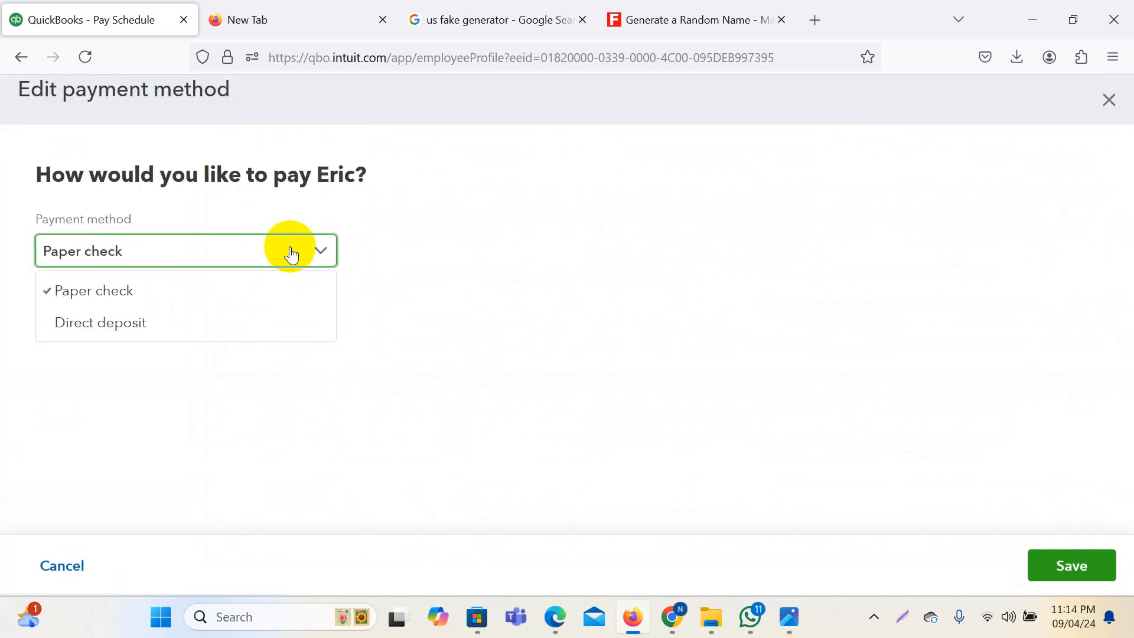
{"action": "left_click", "coordinate": [128, 298]}
{"action": "left_click", "coordinate": [147, 254]}
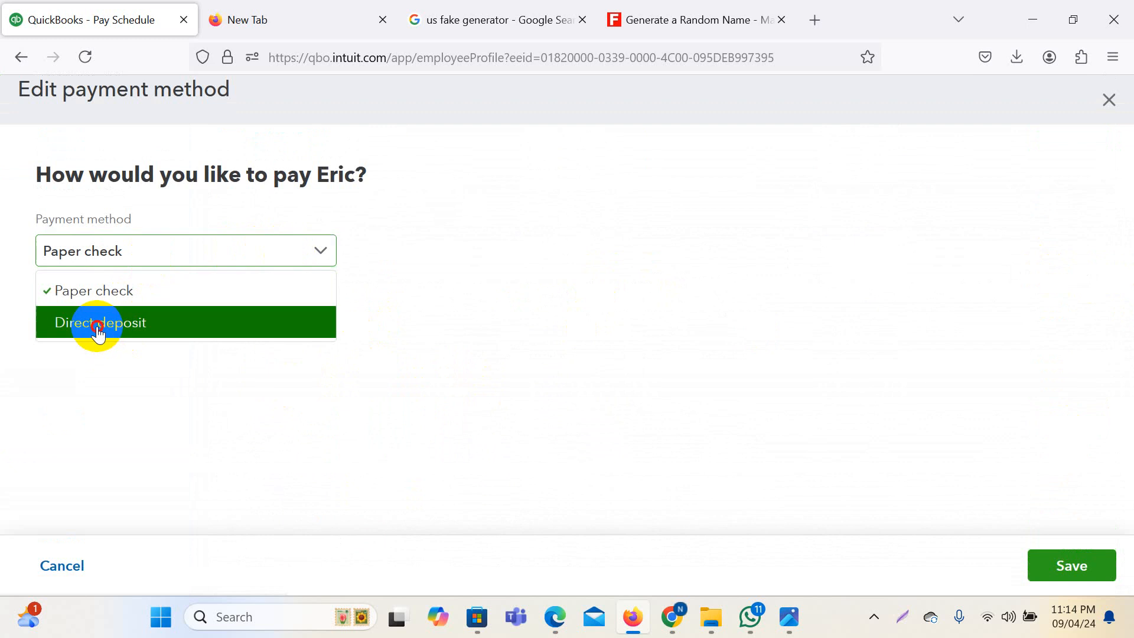
{"action": "left_click", "coordinate": [98, 328]}
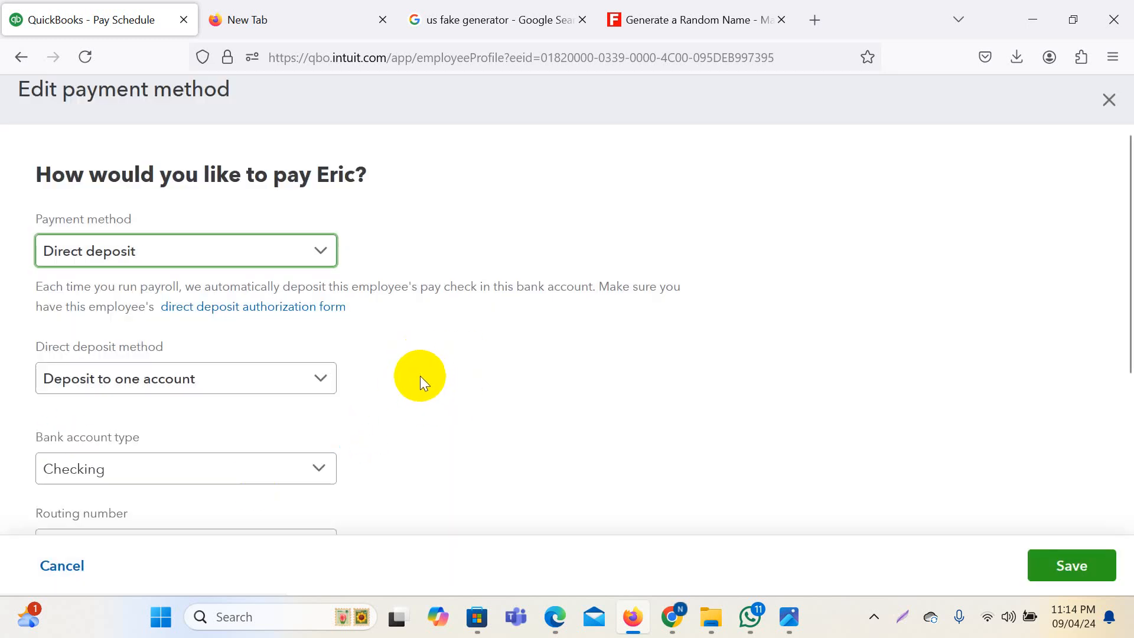
{"action": "scroll", "coordinate": [419, 376], "scroll_direction": "down", "scroll_amount": 3}
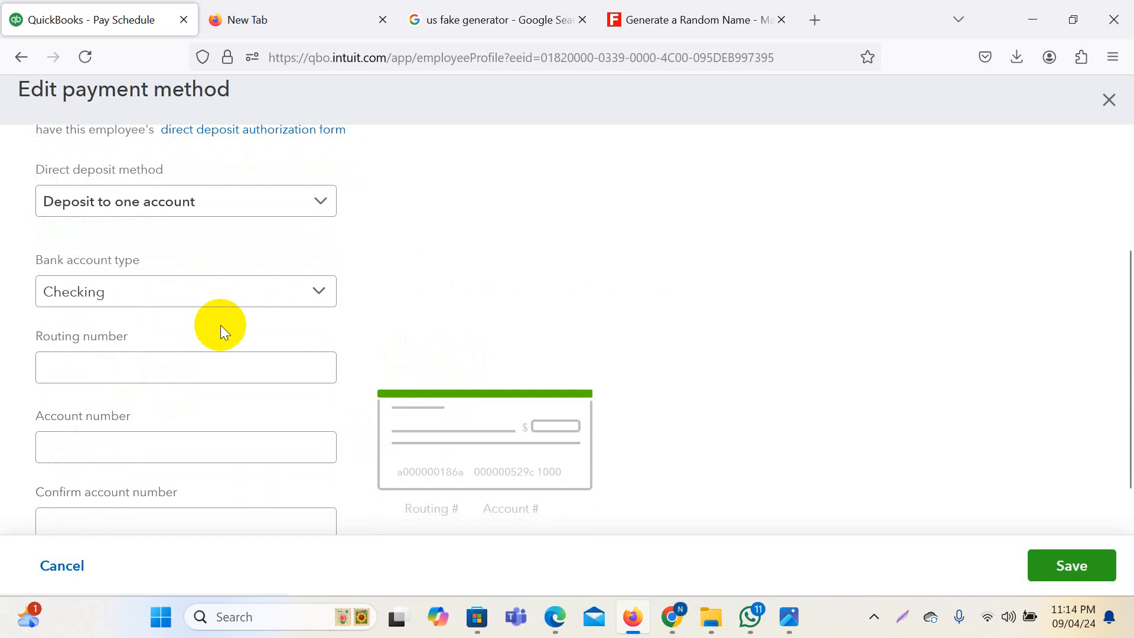
{"action": "scroll", "coordinate": [219, 317], "scroll_direction": "up", "scroll_amount": 3}
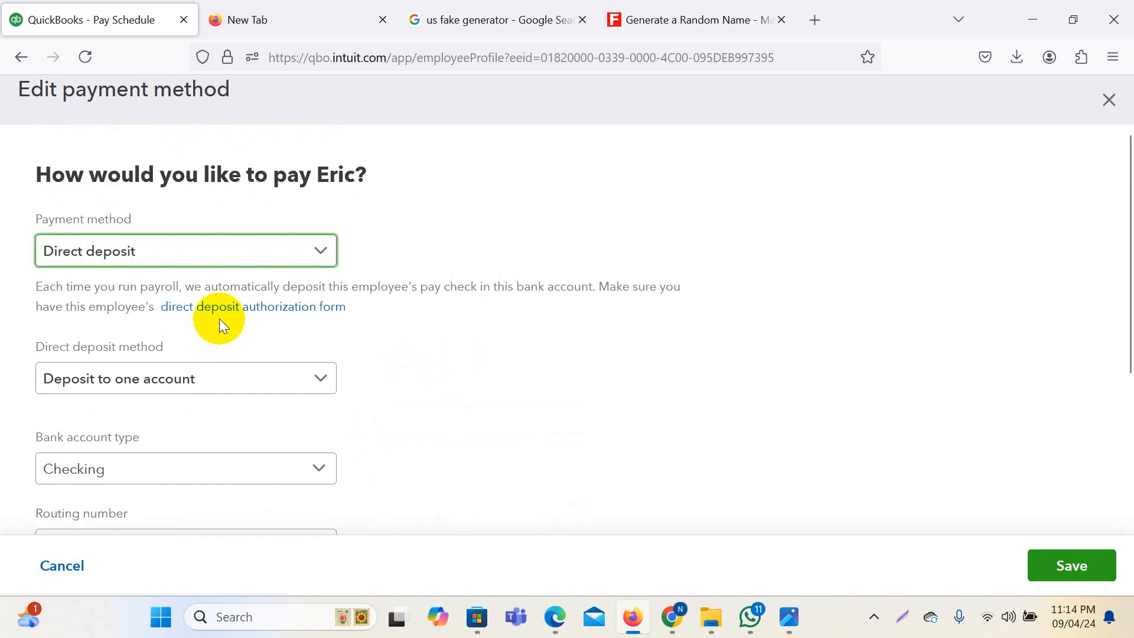
{"action": "scroll", "coordinate": [219, 318], "scroll_direction": "down", "scroll_amount": 4}
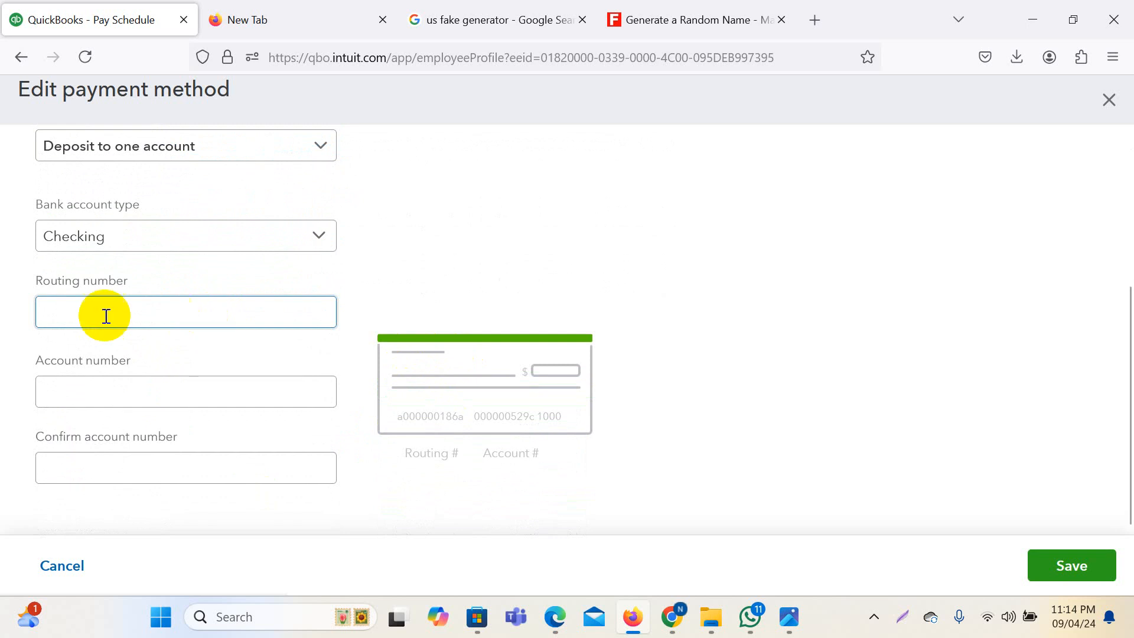
Set the direct deposit to one account of type Savings.
{"action": "left_click", "coordinate": [76, 222]}
{"action": "scroll", "coordinate": [210, 229], "scroll_direction": "up", "scroll_amount": 2}
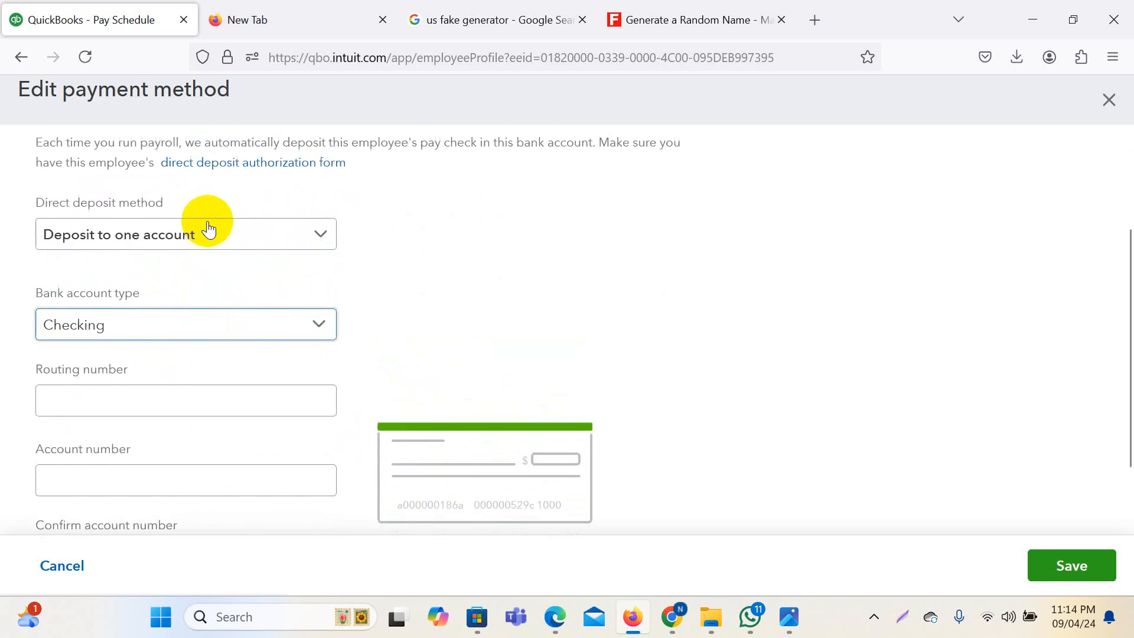
{"action": "left_click", "coordinate": [236, 235]}
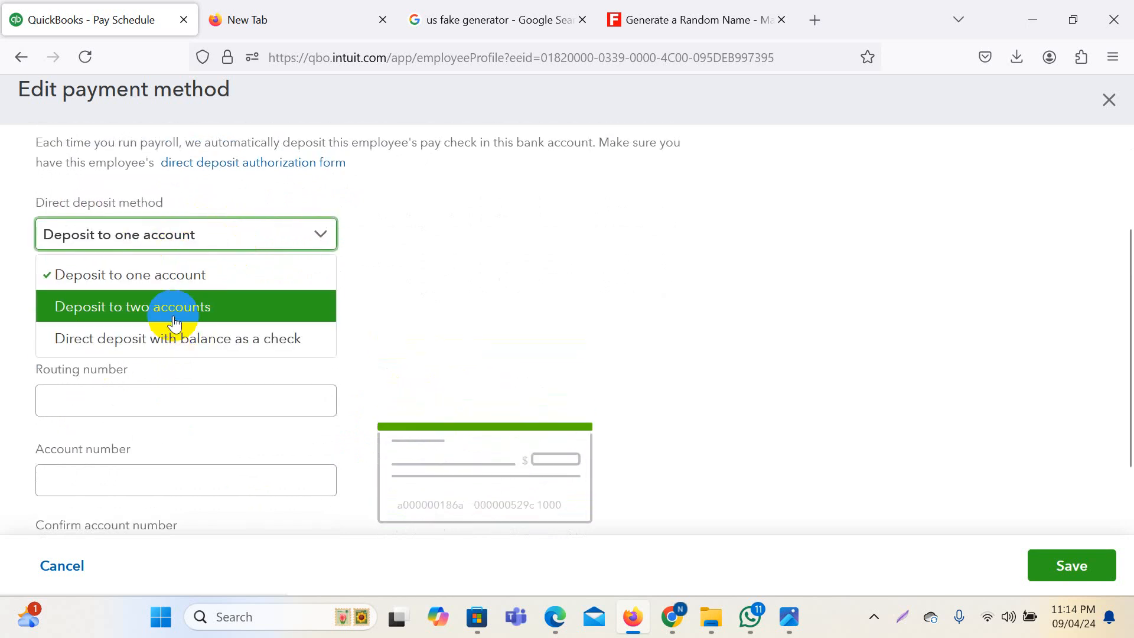
{"action": "left_click", "coordinate": [204, 288]}
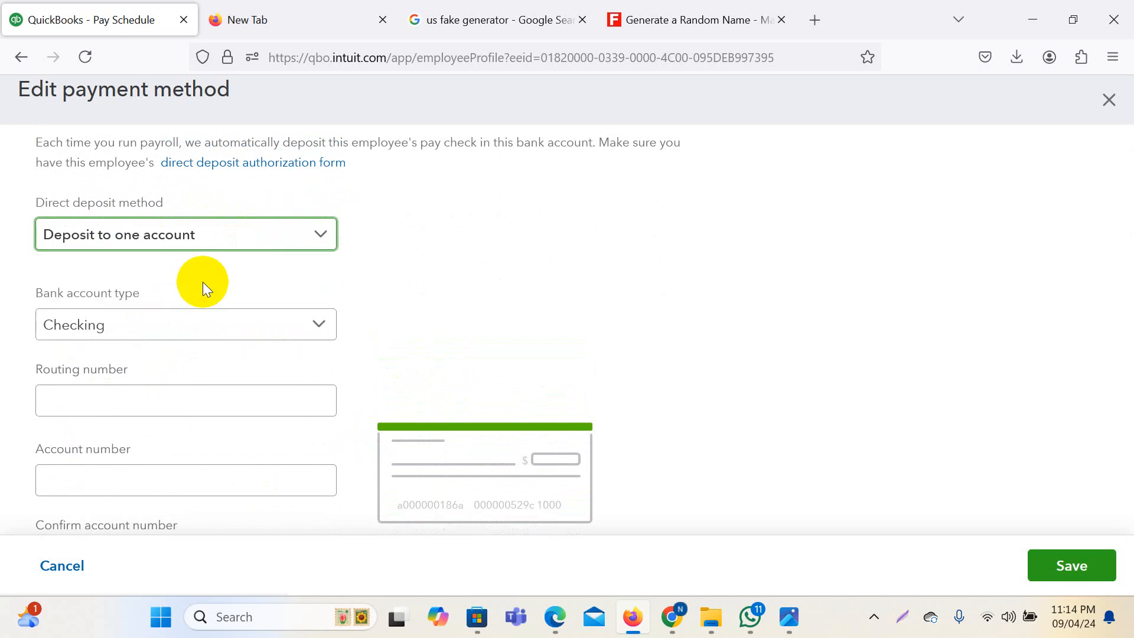
{"action": "left_click", "coordinate": [116, 328]}
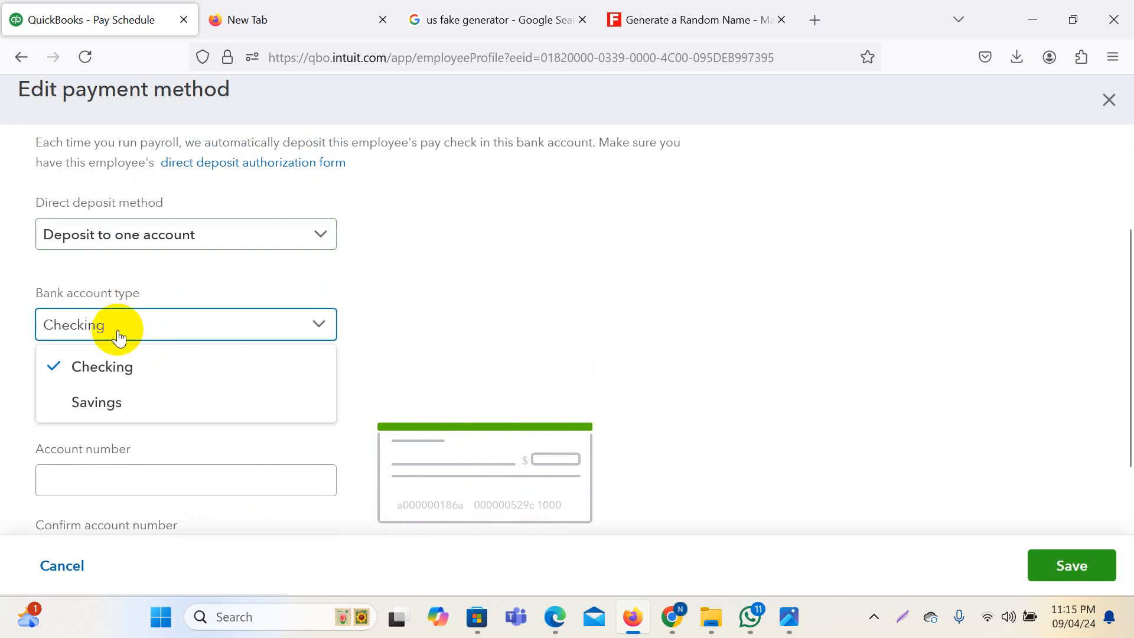
{"action": "left_click", "coordinate": [114, 399]}
Step through the routing and account number fields, then cancel the direct deposit setup.
{"action": "left_click", "coordinate": [84, 412]}
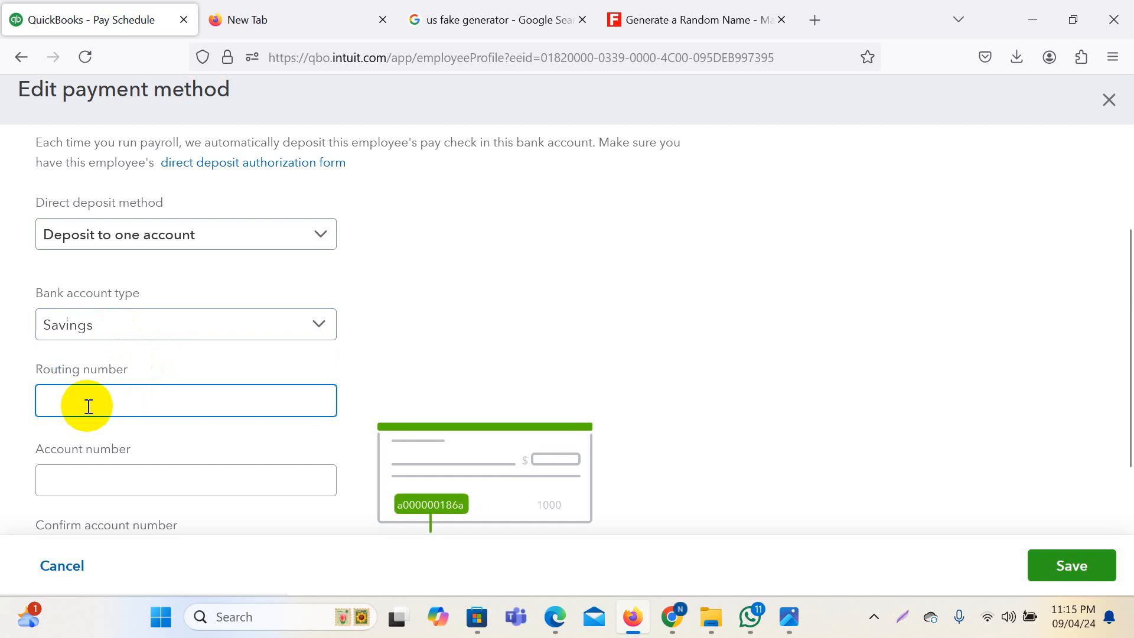
{"action": "scroll", "coordinate": [201, 359], "scroll_direction": "down", "scroll_amount": 2}
{"action": "left_click", "coordinate": [76, 398]}
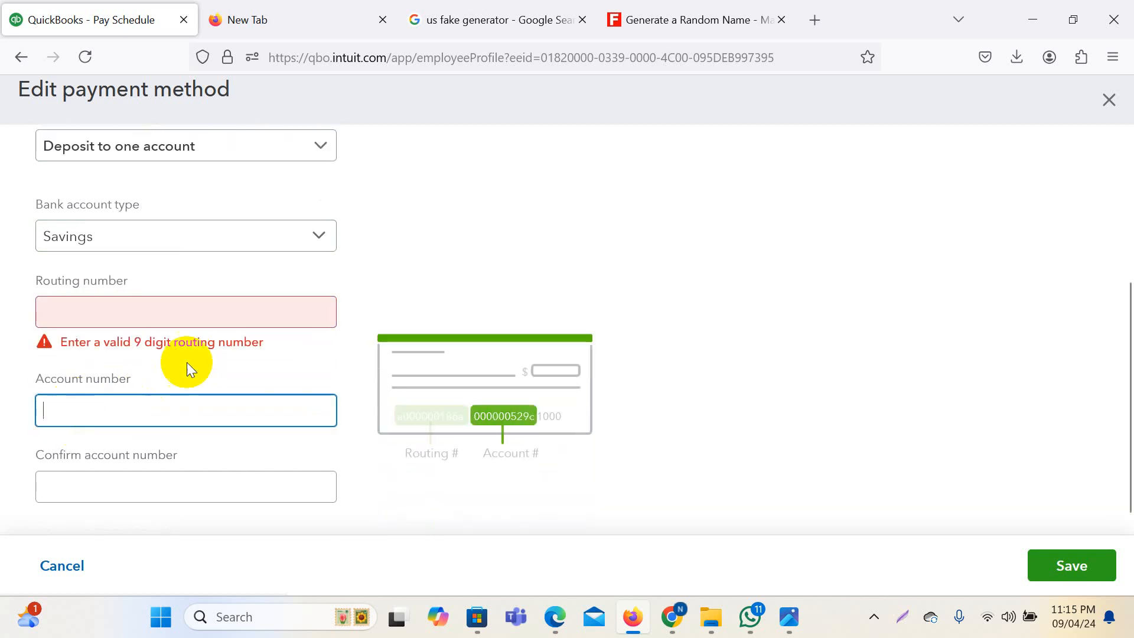
{"action": "scroll", "coordinate": [178, 402], "scroll_direction": "down", "scroll_amount": 1}
{"action": "left_click", "coordinate": [89, 466]}
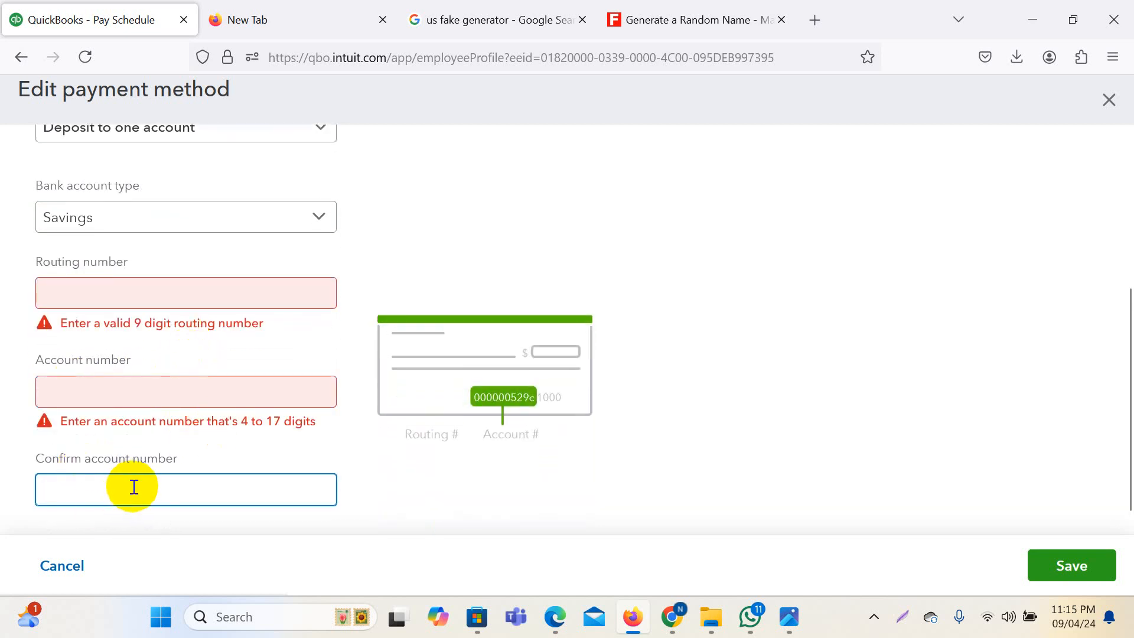
{"action": "scroll", "coordinate": [129, 481], "scroll_direction": "down", "scroll_amount": 1}
{"action": "scroll", "coordinate": [471, 280], "scroll_direction": "up", "scroll_amount": 5}
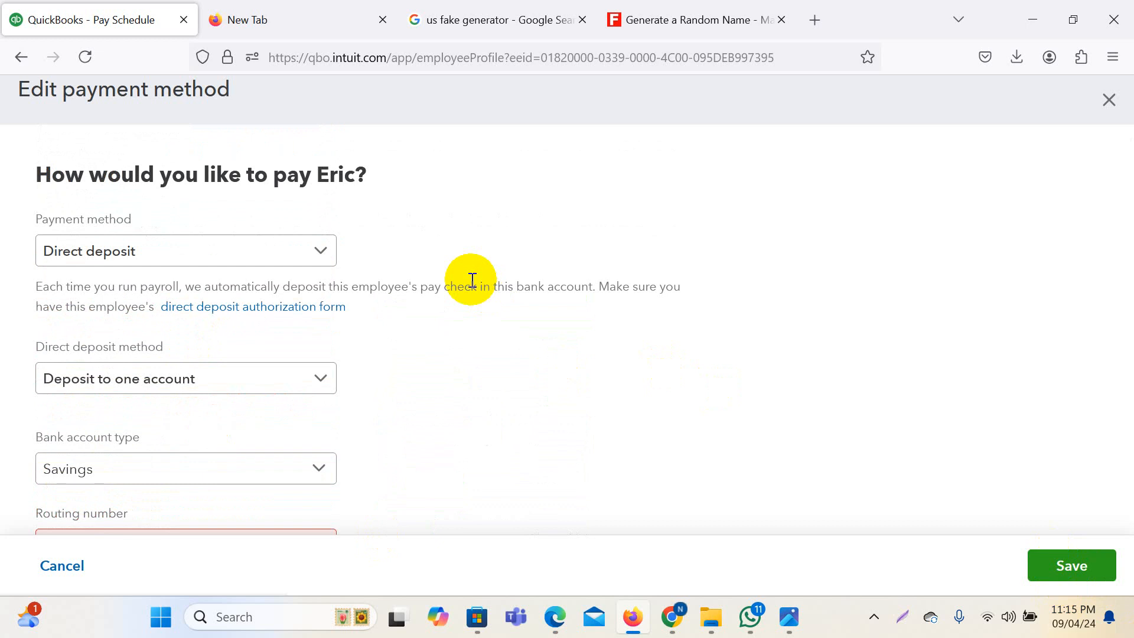
{"action": "scroll", "coordinate": [606, 225], "scroll_direction": "down", "scroll_amount": 4}
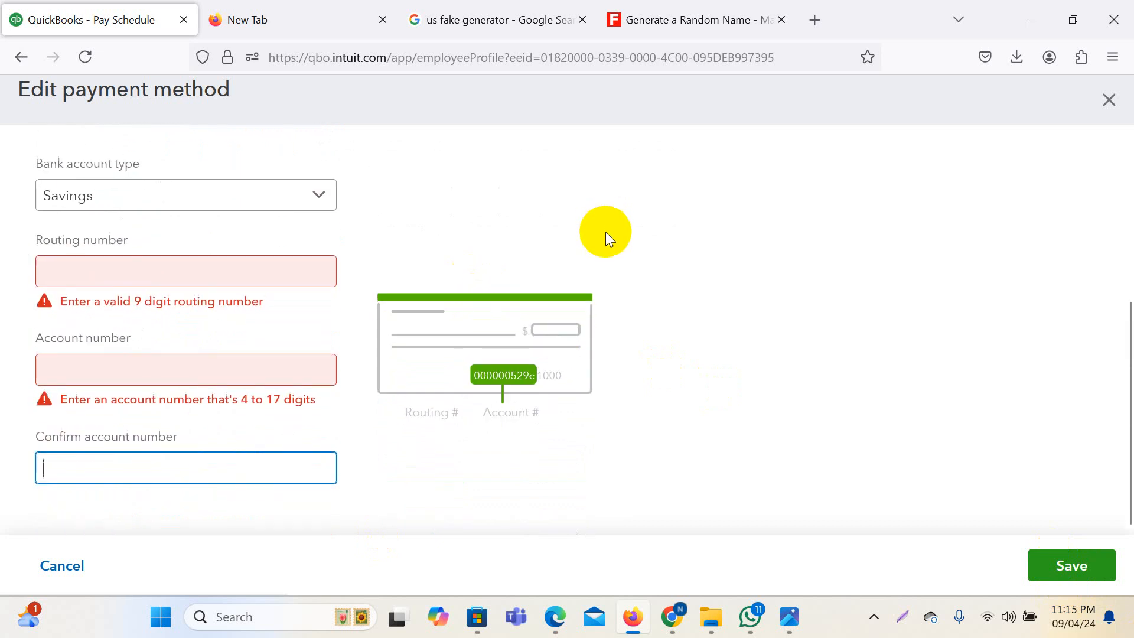
{"action": "scroll", "coordinate": [657, 272], "scroll_direction": "up", "scroll_amount": 4}
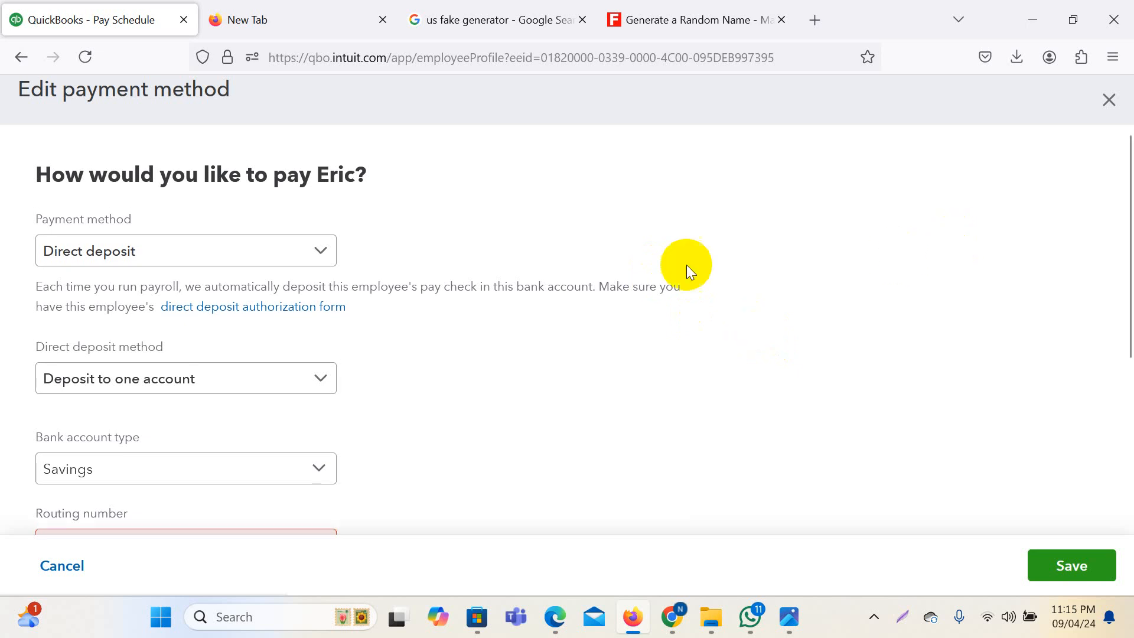
{"action": "scroll", "coordinate": [682, 265], "scroll_direction": "down", "scroll_amount": 5}
{"action": "left_click", "coordinate": [299, 494]}
{"action": "left_click", "coordinate": [70, 564]}
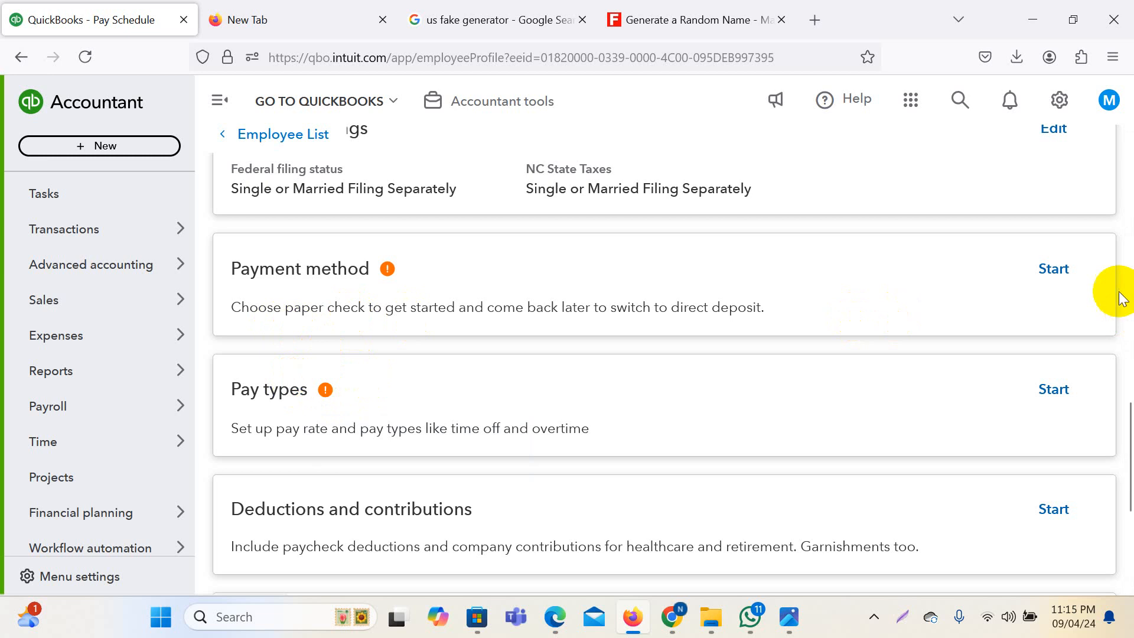
Choose Paper check as the payment method and save it.
{"action": "left_click", "coordinate": [1054, 270]}
{"action": "left_click", "coordinate": [215, 256]}
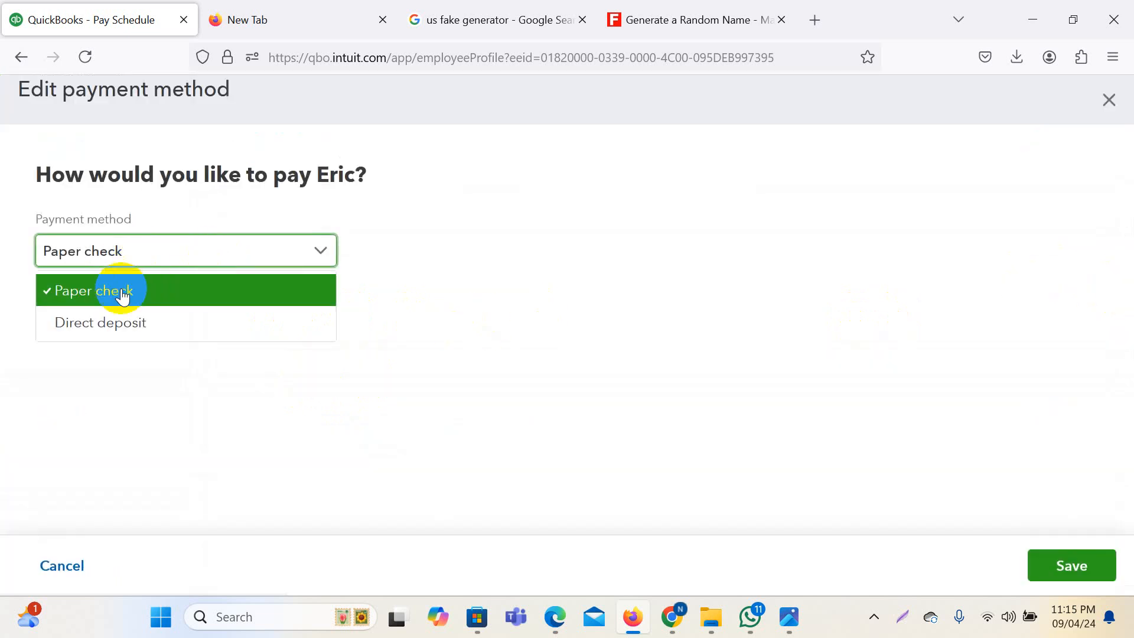
{"action": "left_click", "coordinate": [117, 292]}
{"action": "left_click", "coordinate": [1071, 562]}
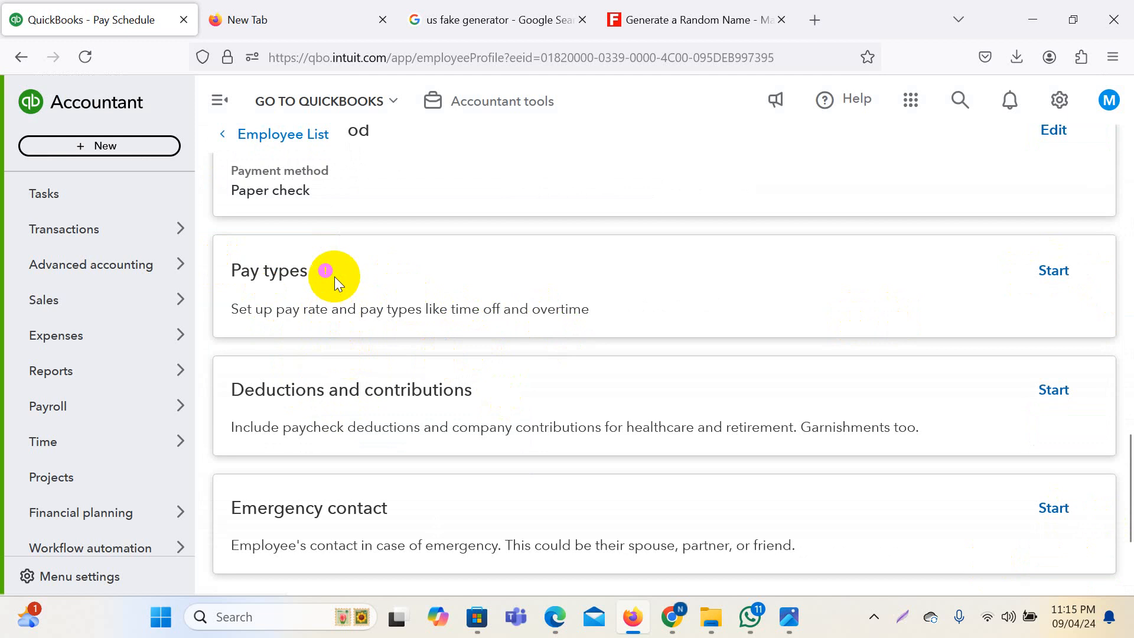
Keep the employee on Hourly pay at $45.00, reviewing hours per day and days per week.
{"action": "left_click", "coordinate": [1040, 278]}
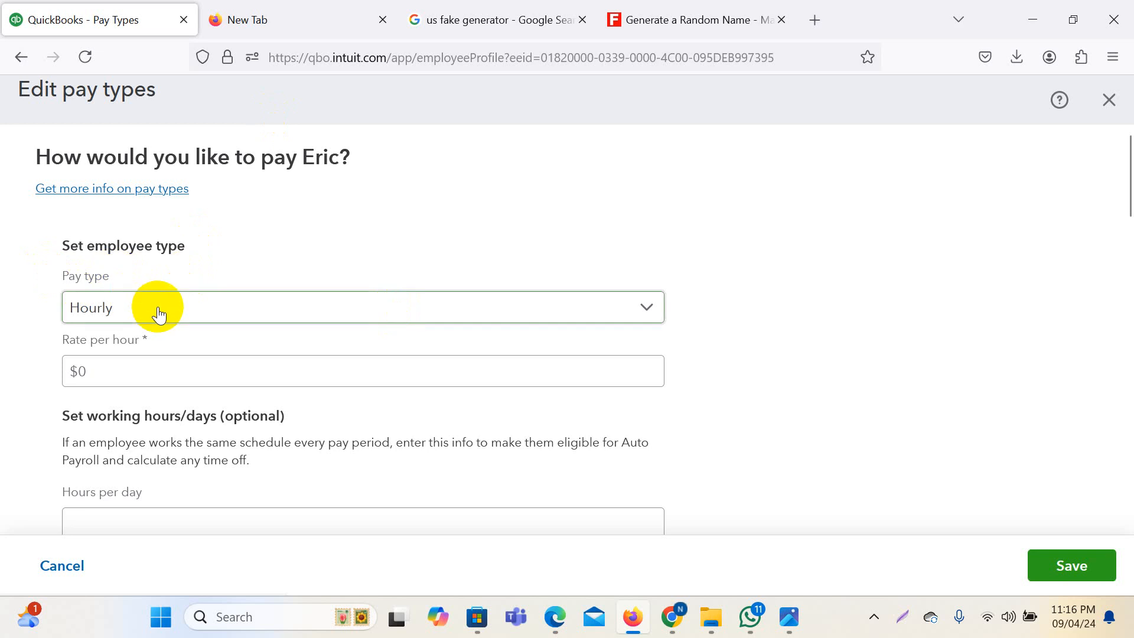
{"action": "left_click", "coordinate": [207, 308]}
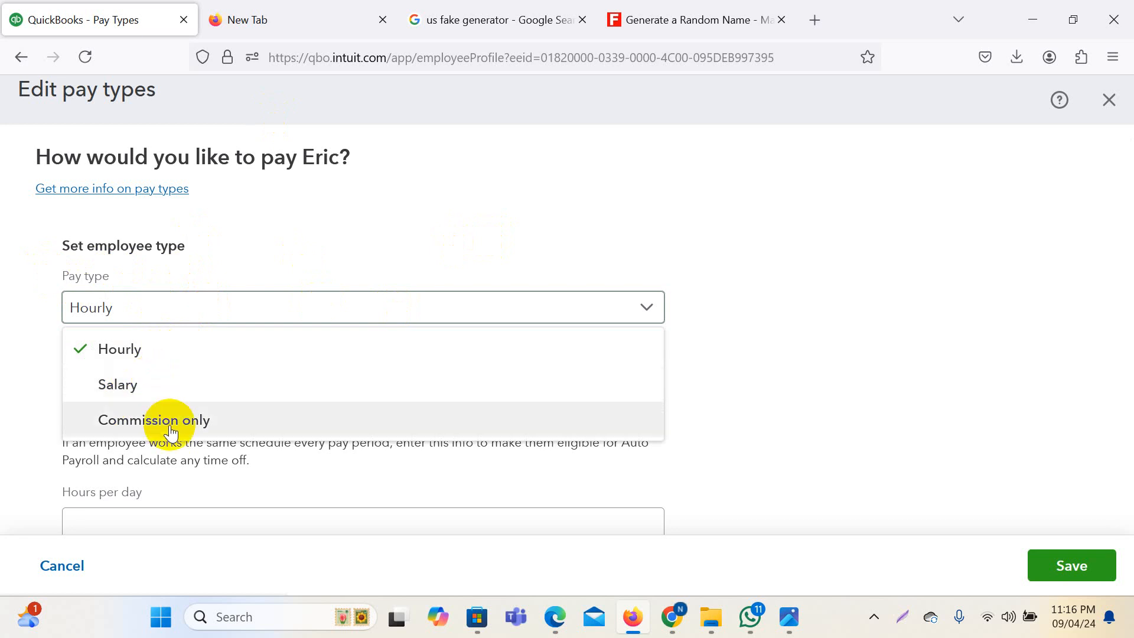
{"action": "left_click", "coordinate": [147, 354]}
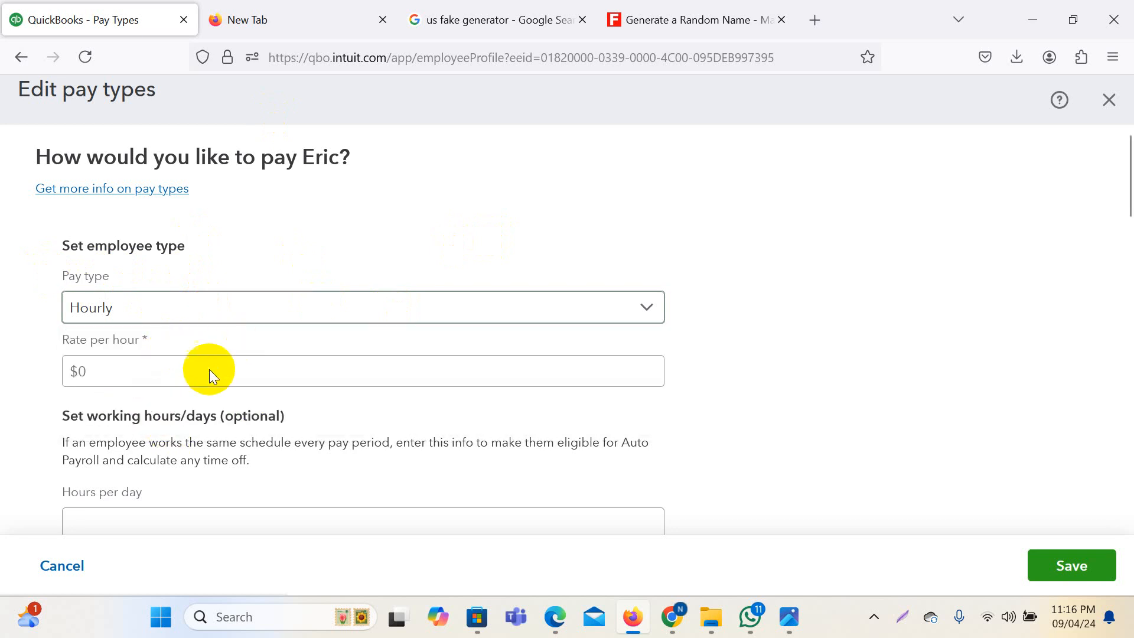
{"action": "left_click", "coordinate": [155, 375]}
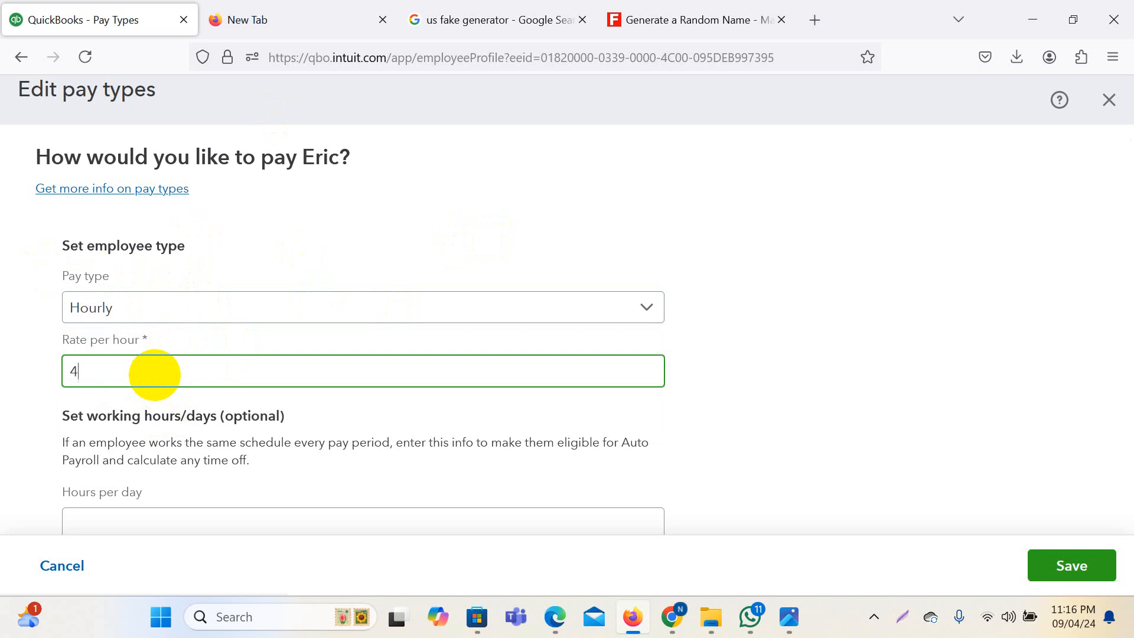
{"action": "scroll", "coordinate": [155, 374], "scroll_direction": "down", "scroll_amount": 5}
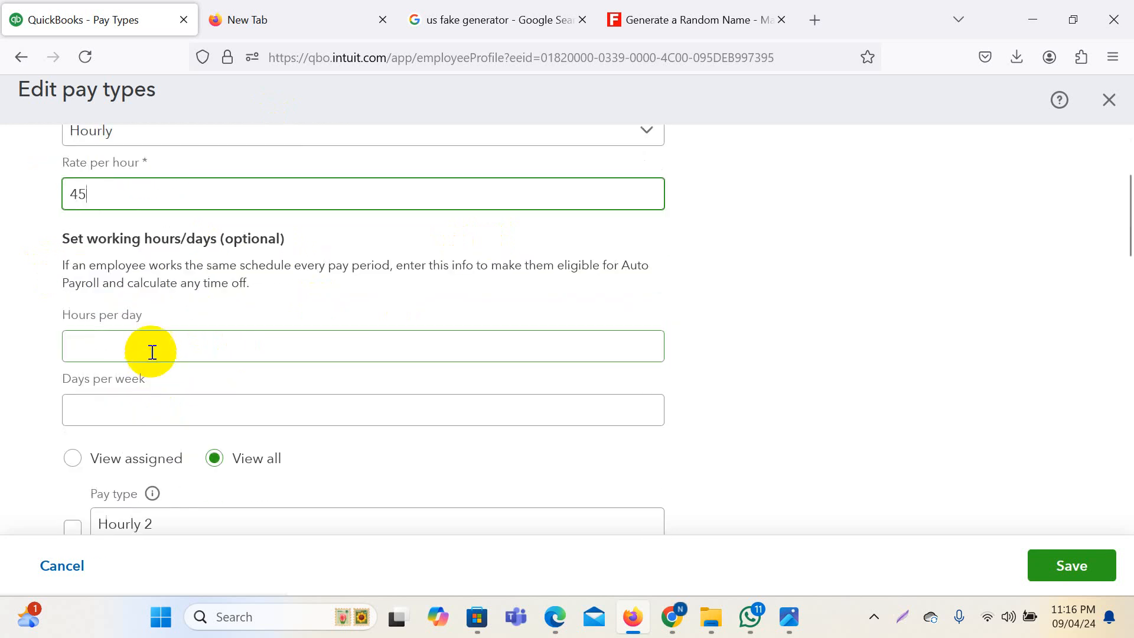
{"action": "left_click", "coordinate": [151, 349]}
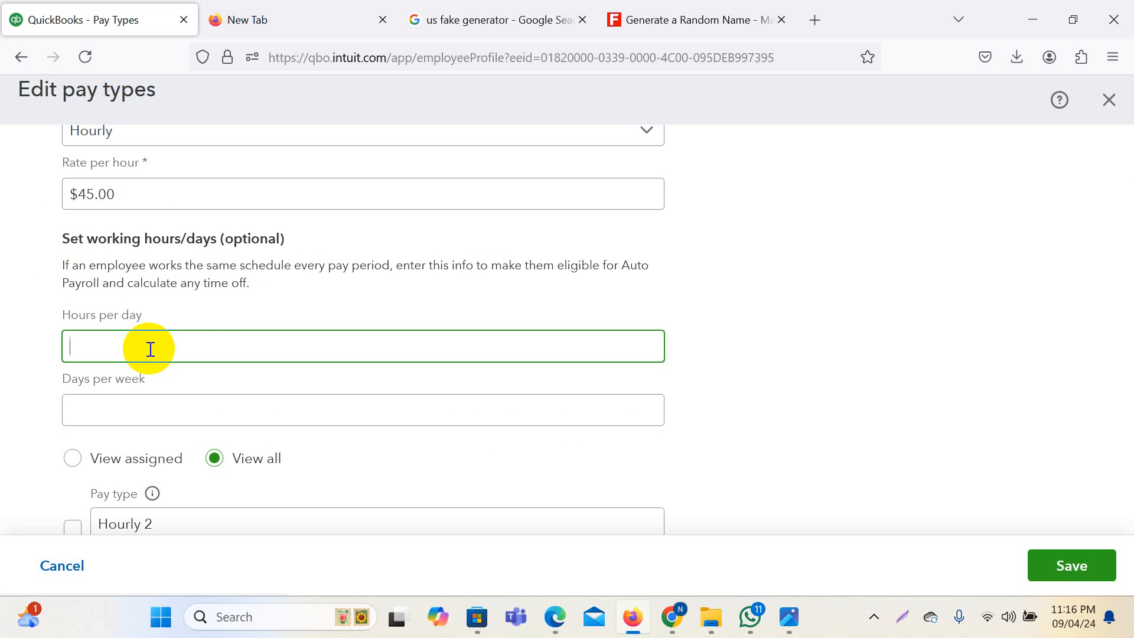
{"action": "left_click", "coordinate": [135, 416]}
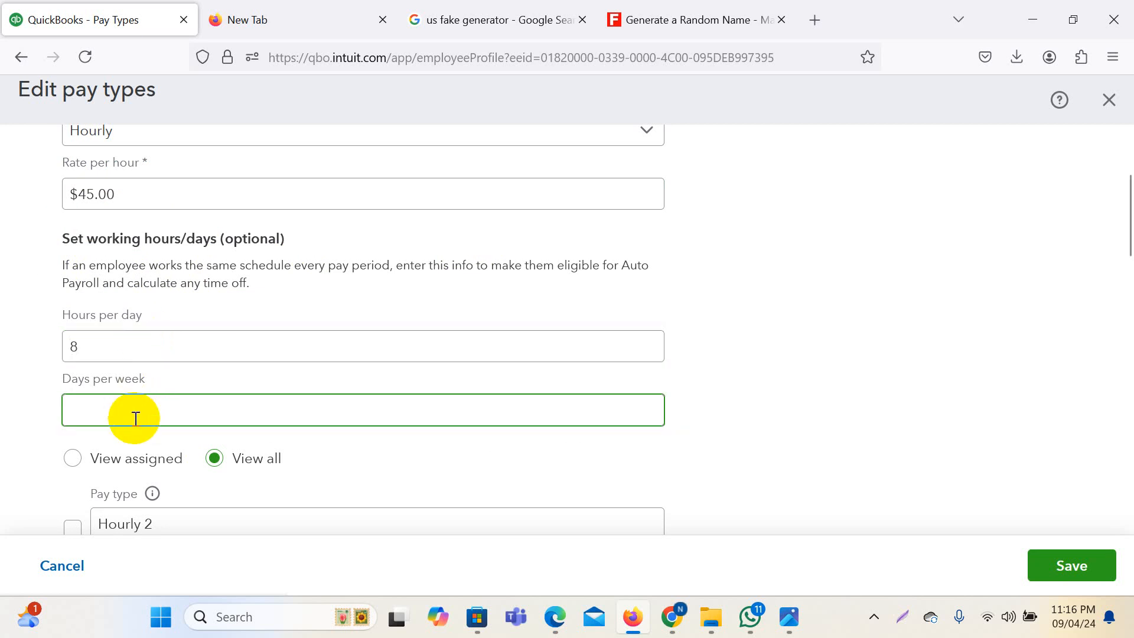
{"action": "scroll", "coordinate": [272, 327], "scroll_direction": "down", "scroll_amount": 3}
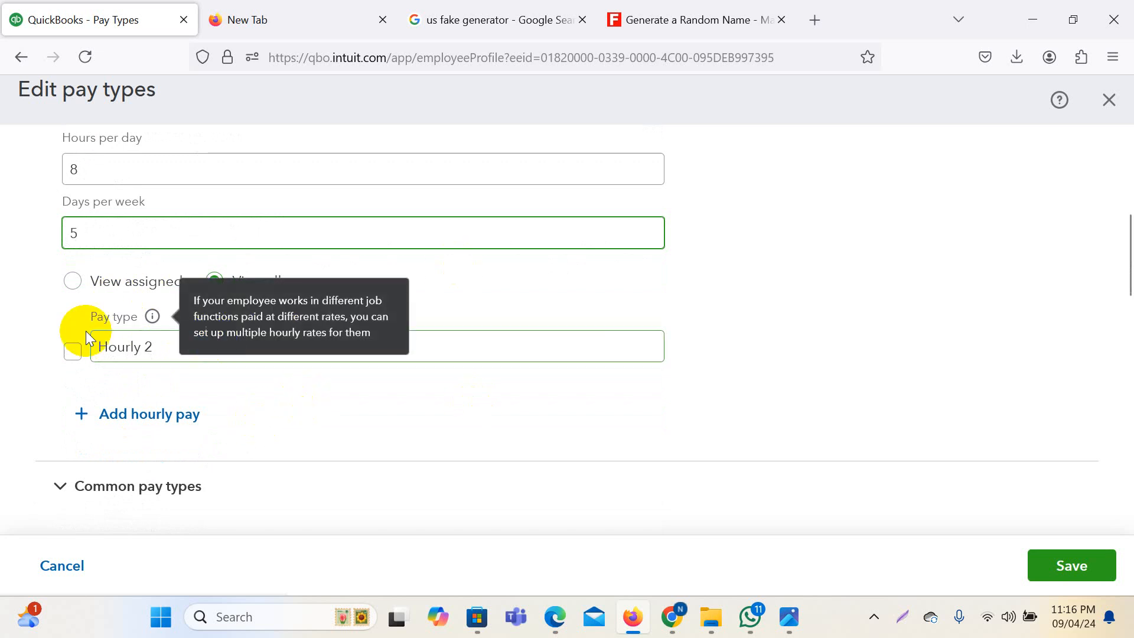
{"action": "scroll", "coordinate": [3, 278], "scroll_direction": "down", "scroll_amount": 3}
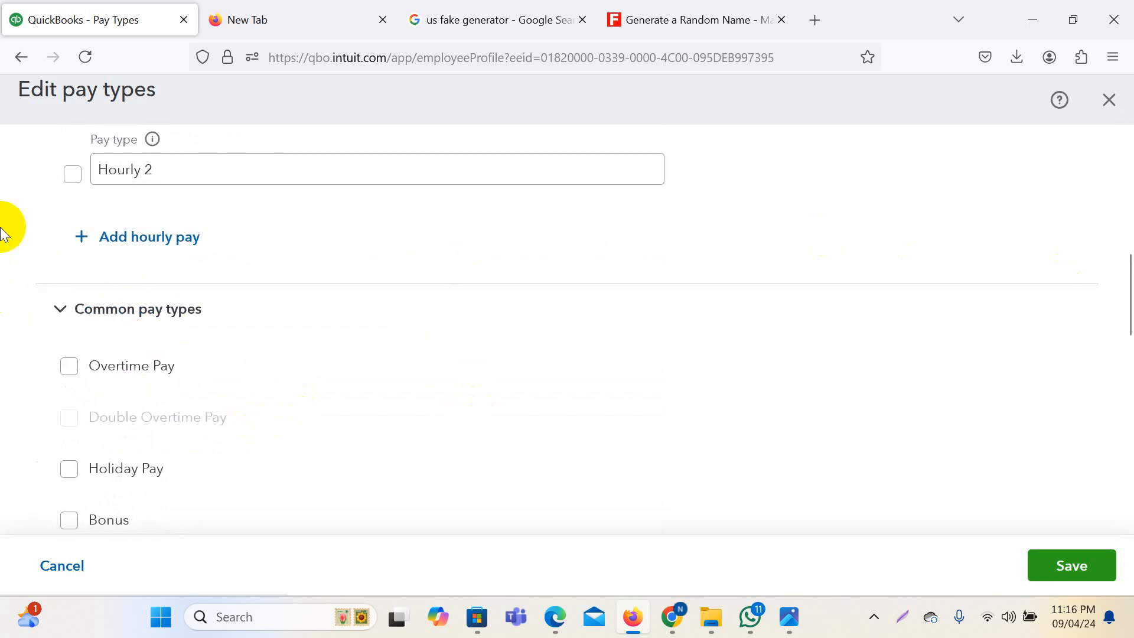
{"action": "scroll", "coordinate": [140, 359], "scroll_direction": "up", "scroll_amount": 2}
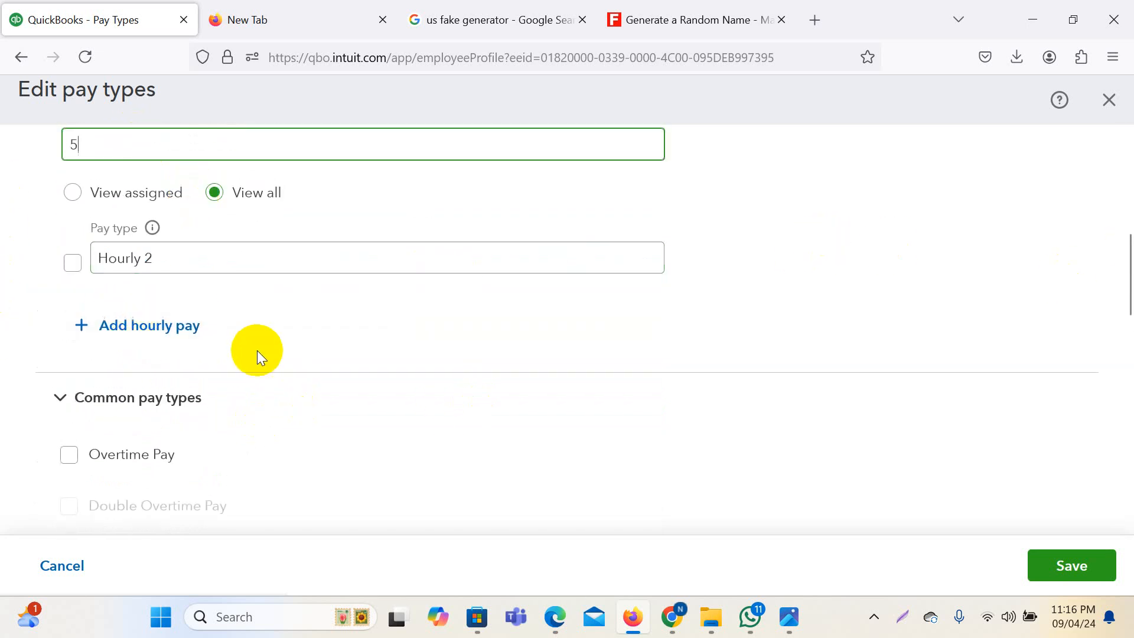
{"action": "scroll", "coordinate": [177, 331], "scroll_direction": "down", "scroll_amount": 3}
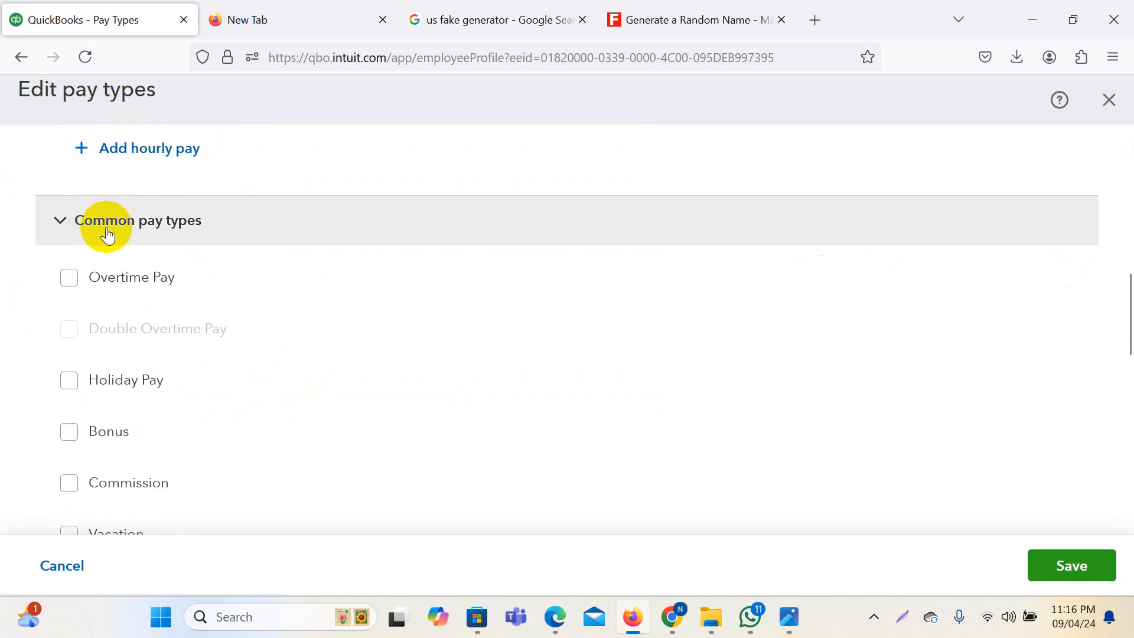
Add Overtime (week starting Sunday), Double Overtime, Holiday, Bonus, Commission and Vacation pay, then dismiss the promo.
{"action": "left_click", "coordinate": [69, 278]}
{"action": "scroll", "coordinate": [237, 319], "scroll_direction": "down", "scroll_amount": 2}
{"action": "left_click", "coordinate": [62, 248]}
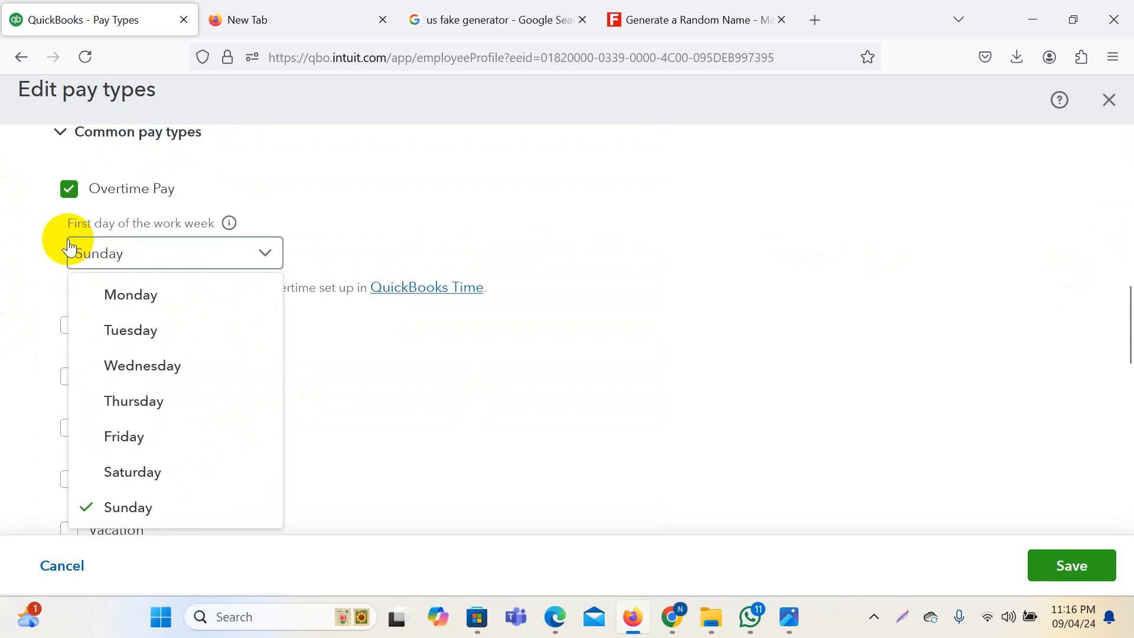
{"action": "left_click", "coordinate": [586, 296]}
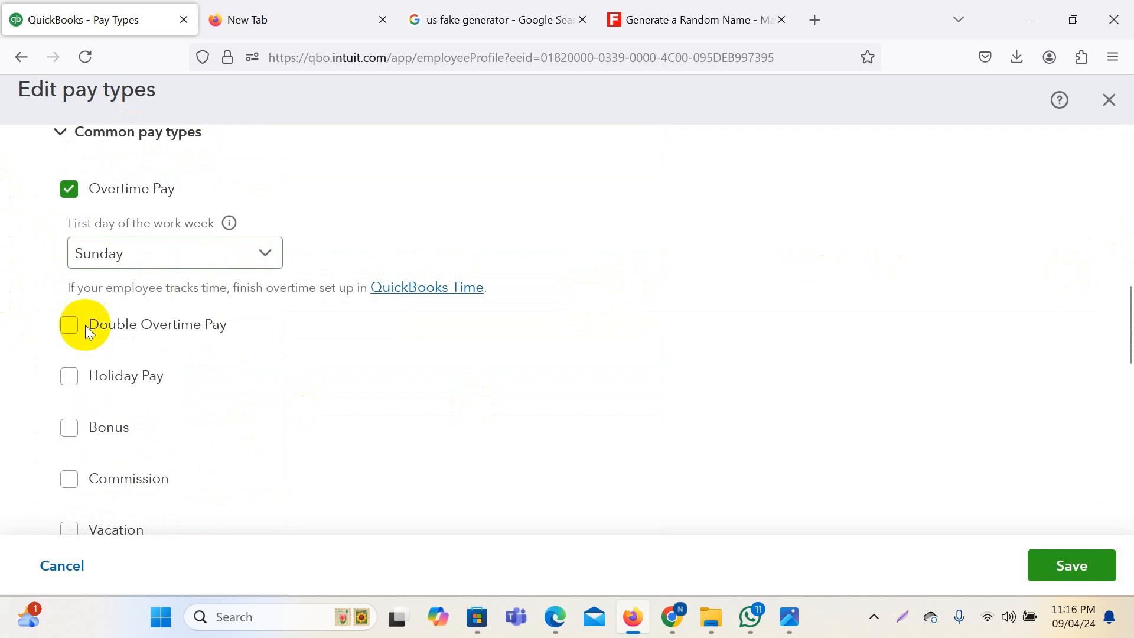
{"action": "left_click", "coordinate": [70, 329]}
{"action": "left_click", "coordinate": [68, 376]}
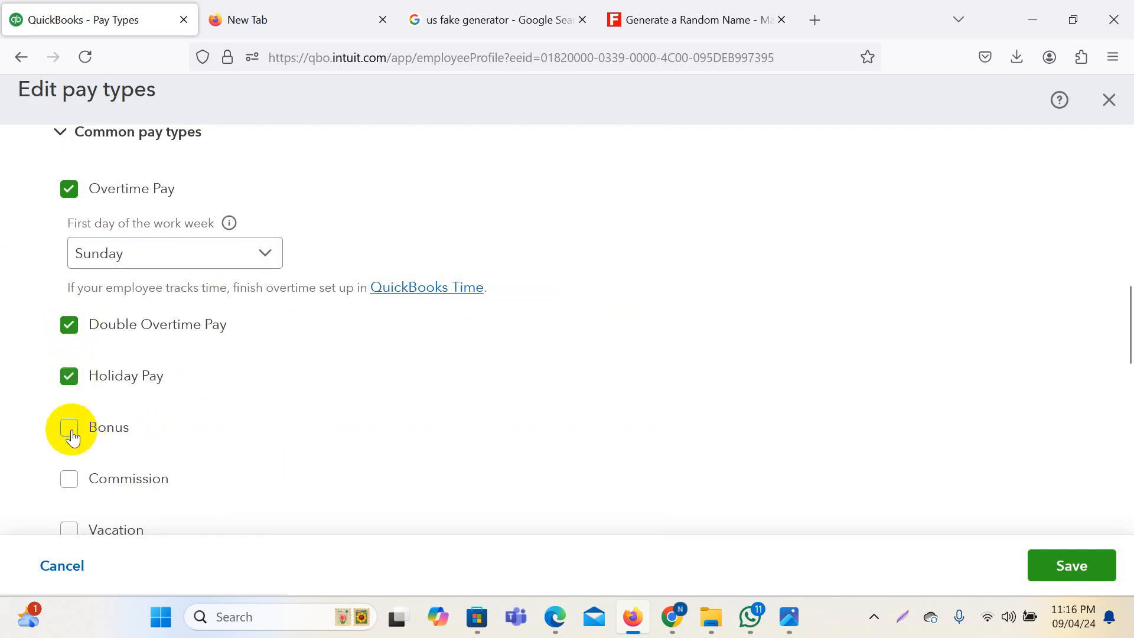
{"action": "left_click", "coordinate": [70, 428]}
{"action": "scroll", "coordinate": [130, 457], "scroll_direction": "down", "scroll_amount": 2}
{"action": "left_click", "coordinate": [70, 443]}
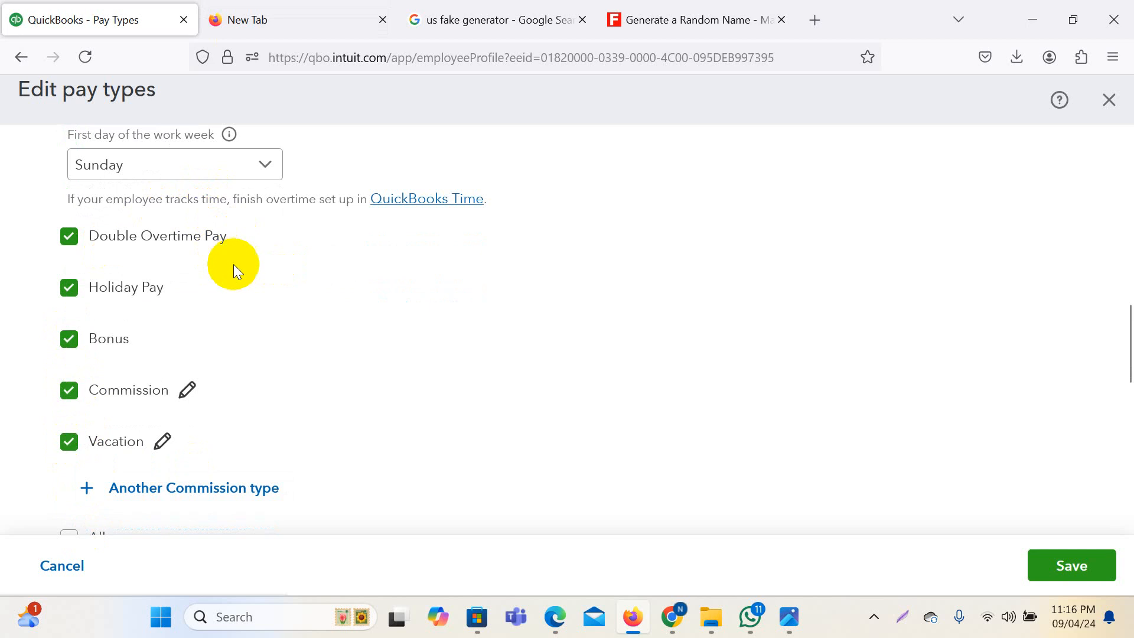
{"action": "scroll", "coordinate": [266, 330], "scroll_direction": "up", "scroll_amount": 3}
{"action": "scroll", "coordinate": [89, 348], "scroll_direction": "up", "scroll_amount": 2}
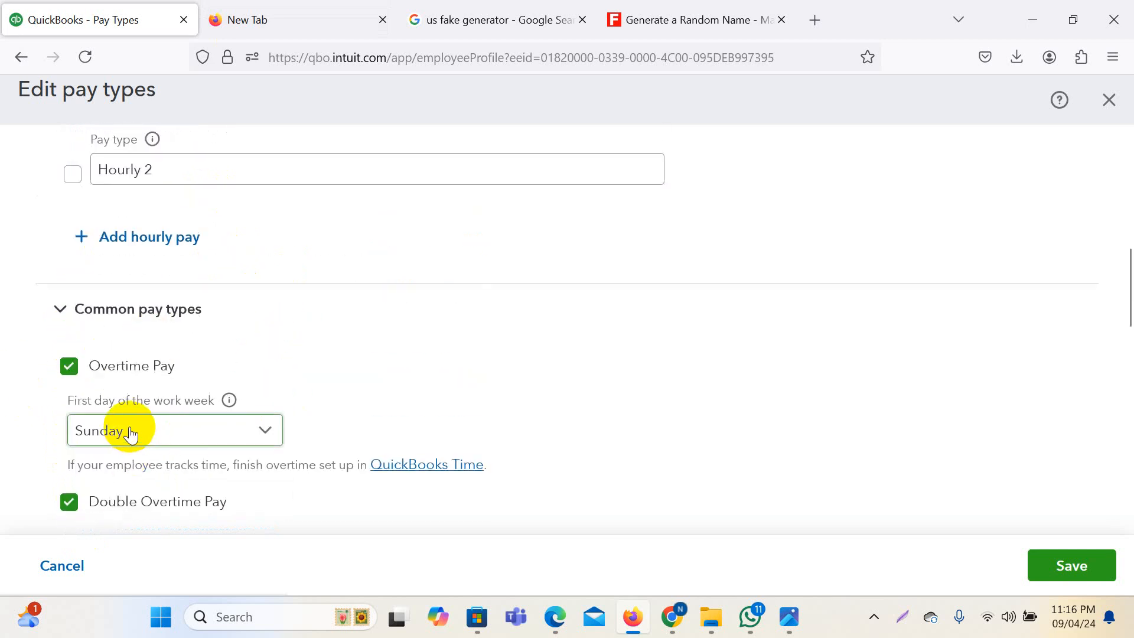
{"action": "scroll", "coordinate": [587, 271], "scroll_direction": "up", "scroll_amount": 9}
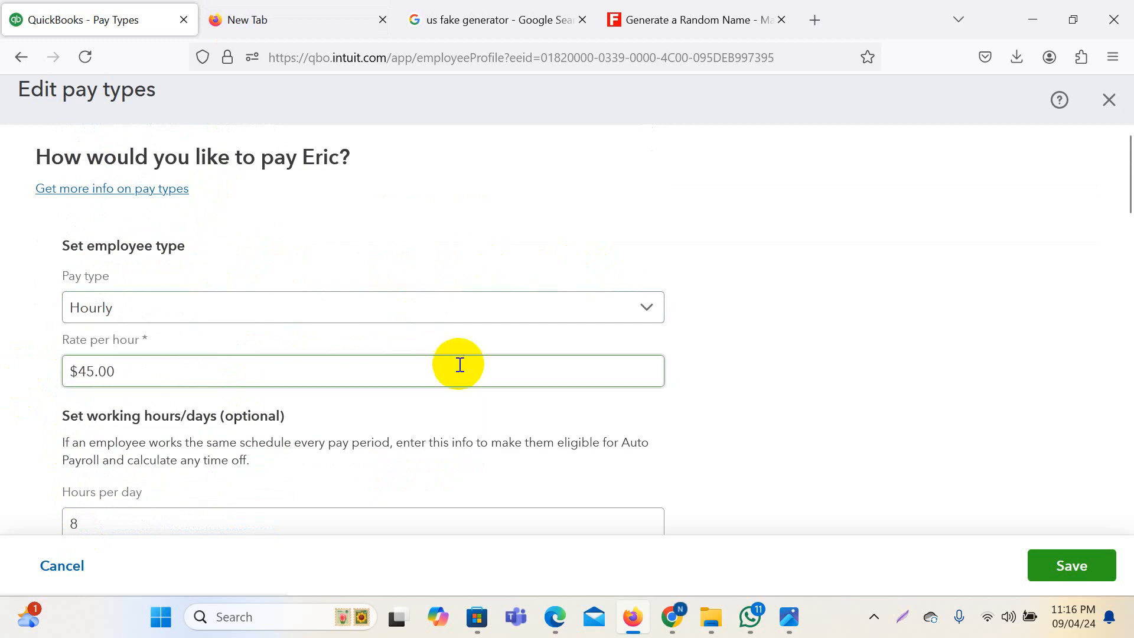
{"action": "scroll", "coordinate": [458, 364], "scroll_direction": "down", "scroll_amount": 10}
{"action": "scroll", "coordinate": [437, 377], "scroll_direction": "down", "scroll_amount": 3}
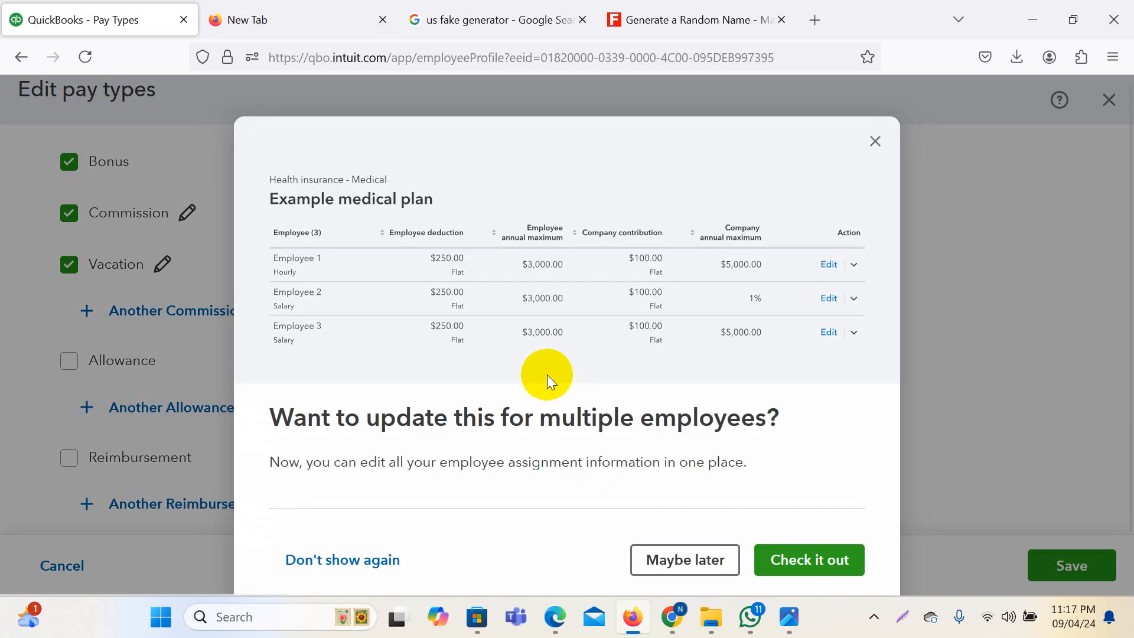
{"action": "left_click", "coordinate": [703, 503]}
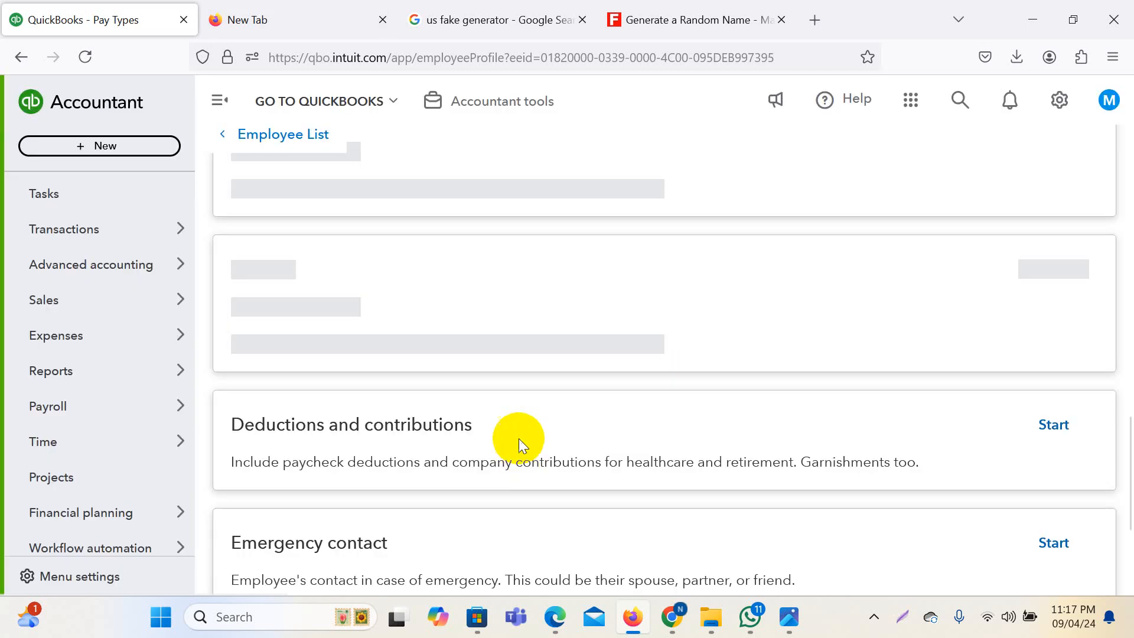
Add a Medical Insurance deduction for the employee as a flat $100 per paycheck.
{"action": "scroll", "coordinate": [582, 424], "scroll_direction": "down", "scroll_amount": 3}
{"action": "scroll", "coordinate": [582, 424], "scroll_direction": "up", "scroll_amount": 3}
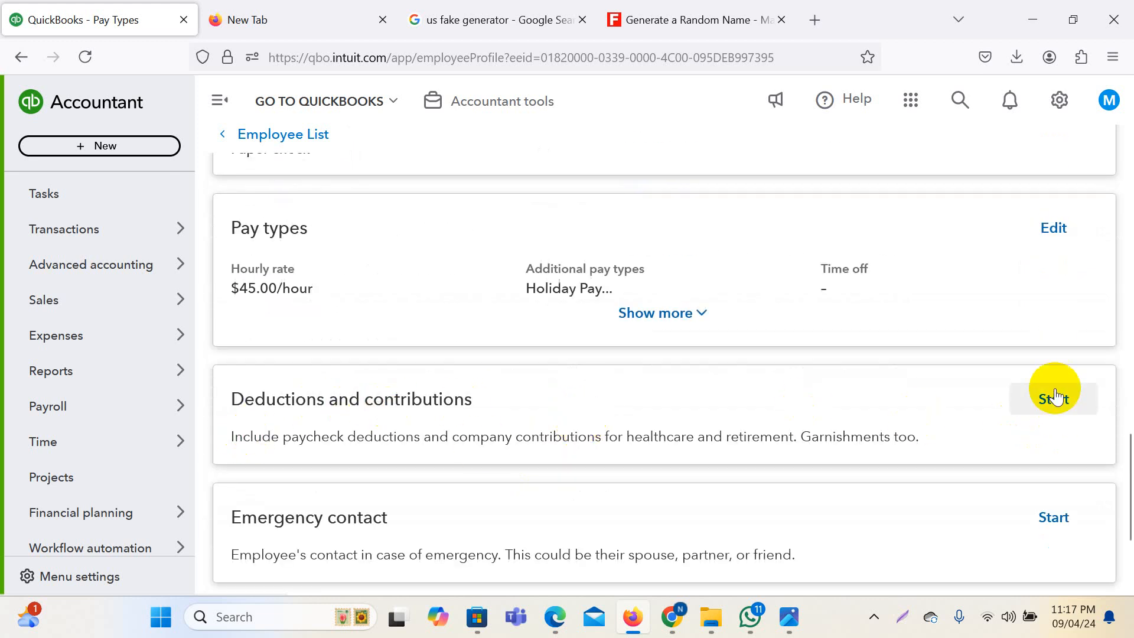
{"action": "left_click", "coordinate": [925, 394]}
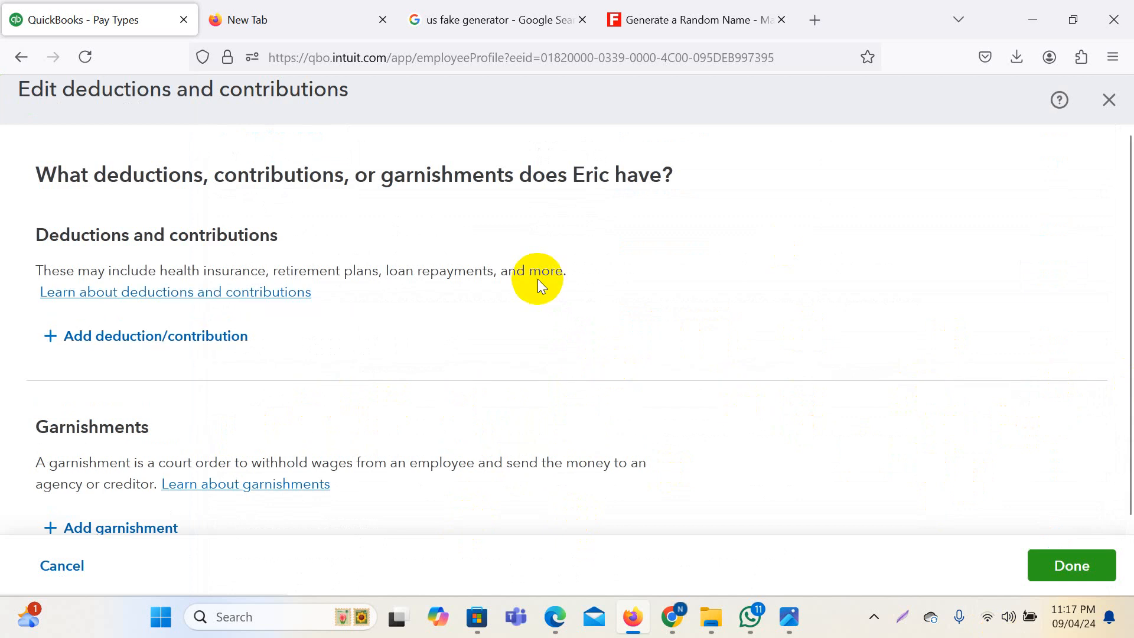
{"action": "left_click", "coordinate": [260, 341]}
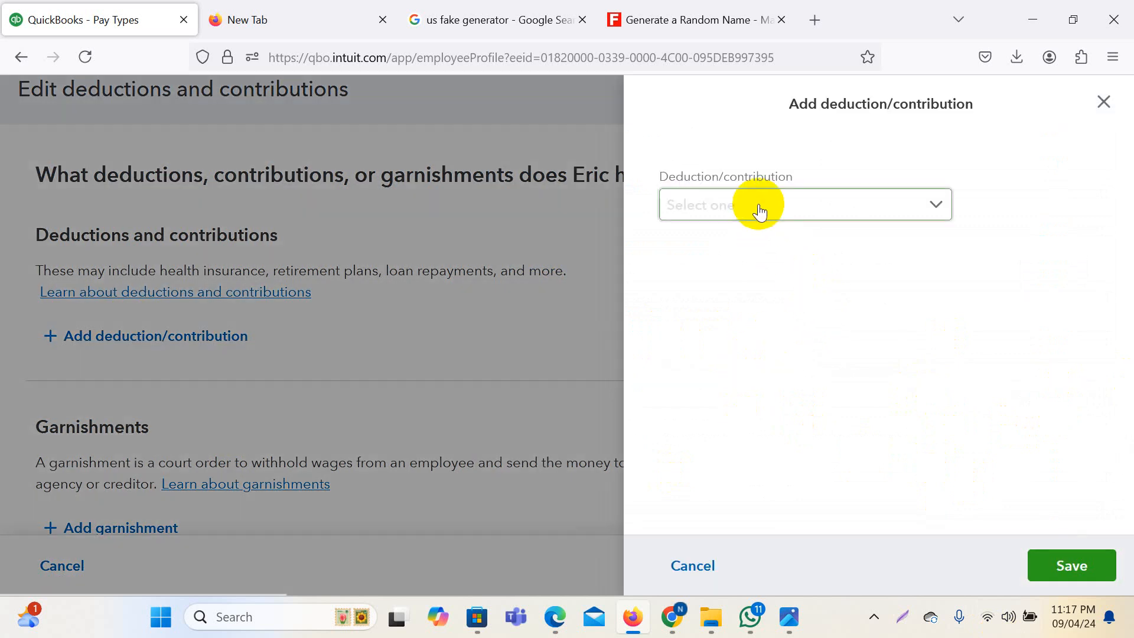
{"action": "left_click", "coordinate": [760, 208]}
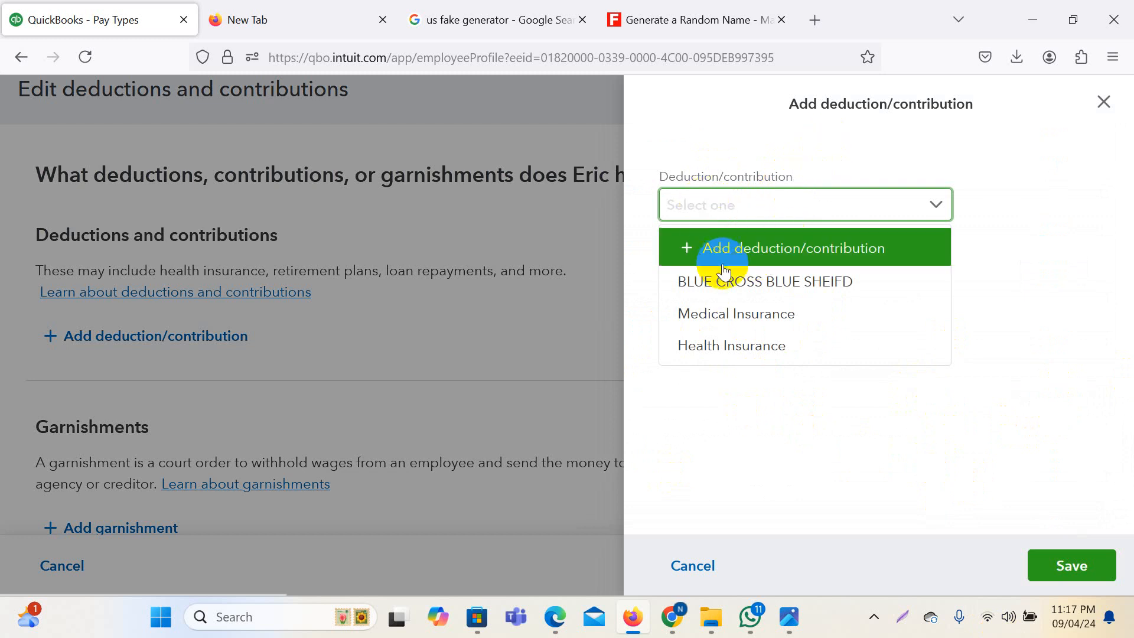
{"action": "left_click", "coordinate": [777, 255]}
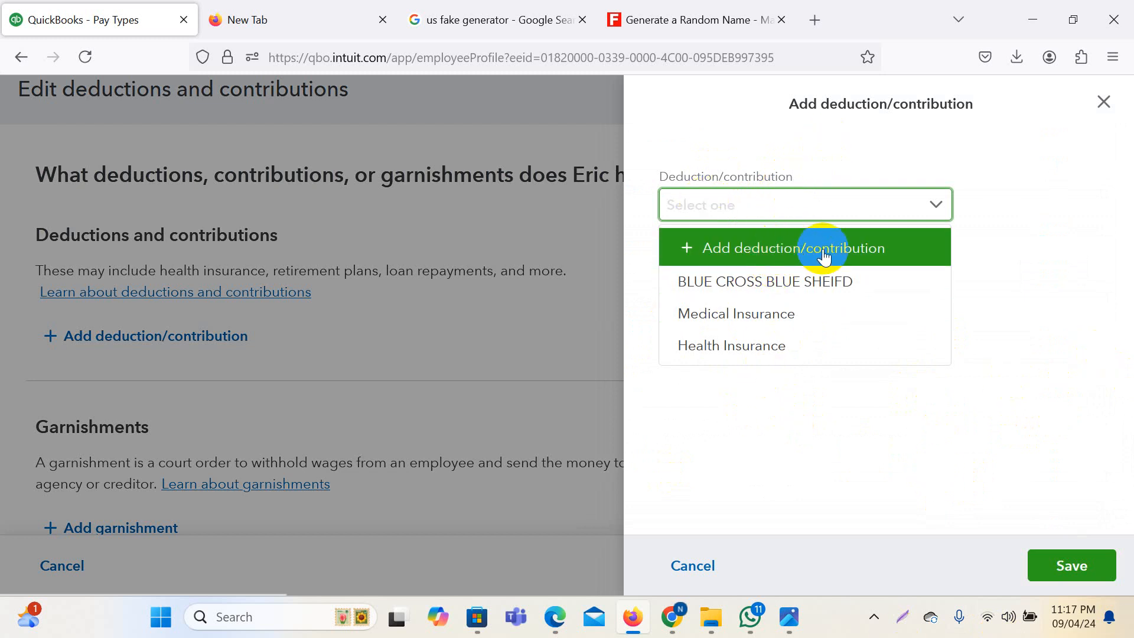
{"action": "left_click", "coordinate": [732, 326]}
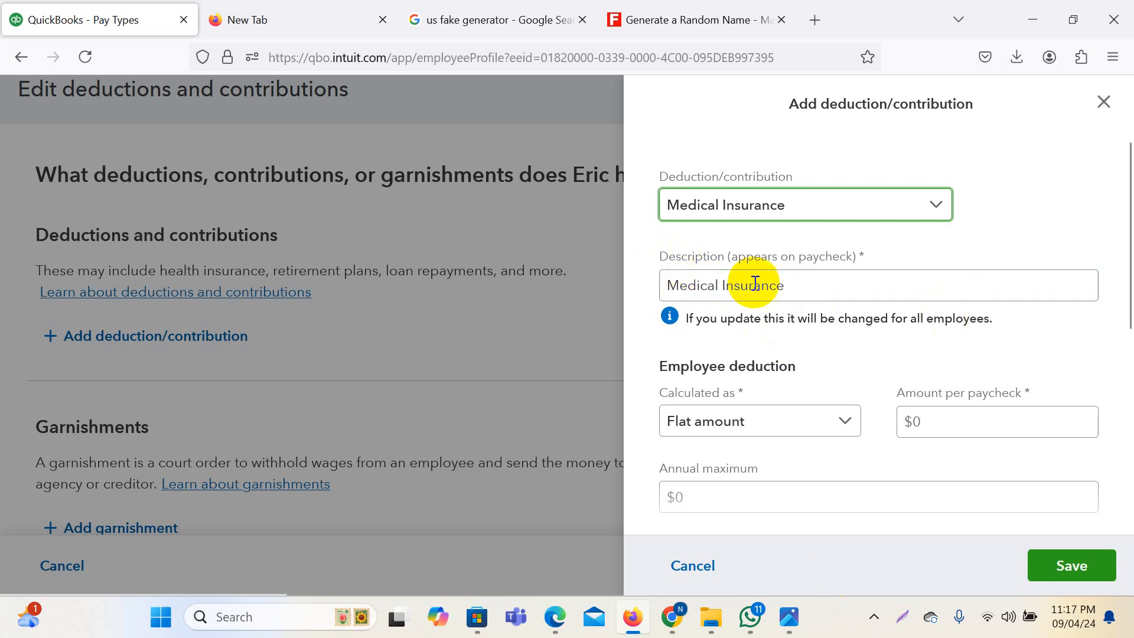
{"action": "left_click_drag", "start_coordinate": [681, 368], "coordinate": [788, 366]}
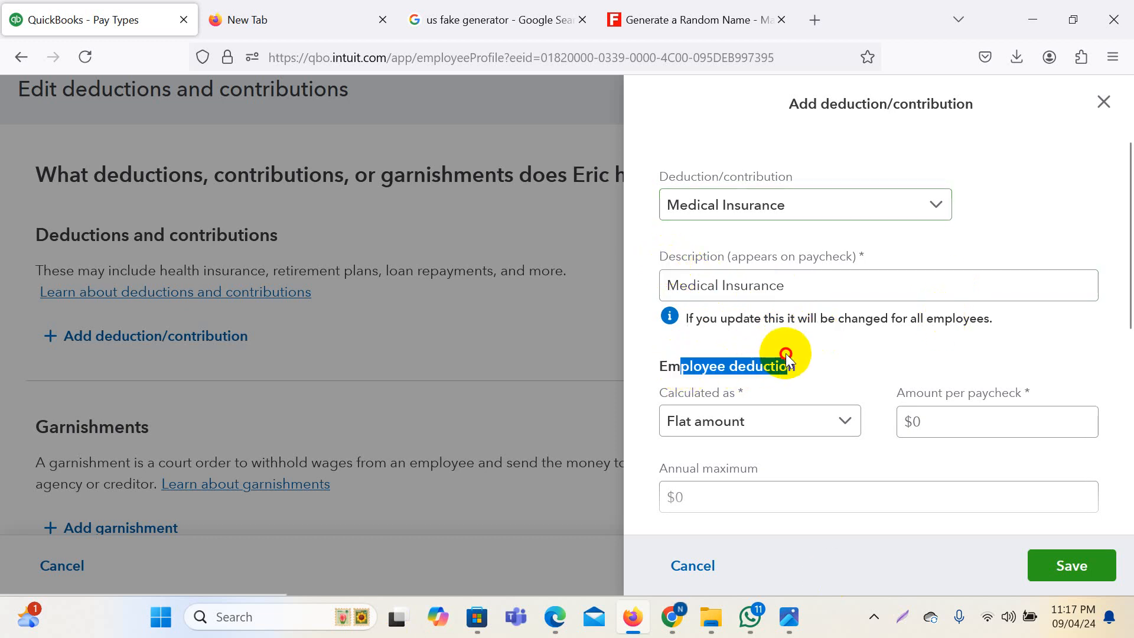
{"action": "scroll", "coordinate": [844, 361], "scroll_direction": "down", "scroll_amount": 2}
{"action": "left_click", "coordinate": [845, 334]}
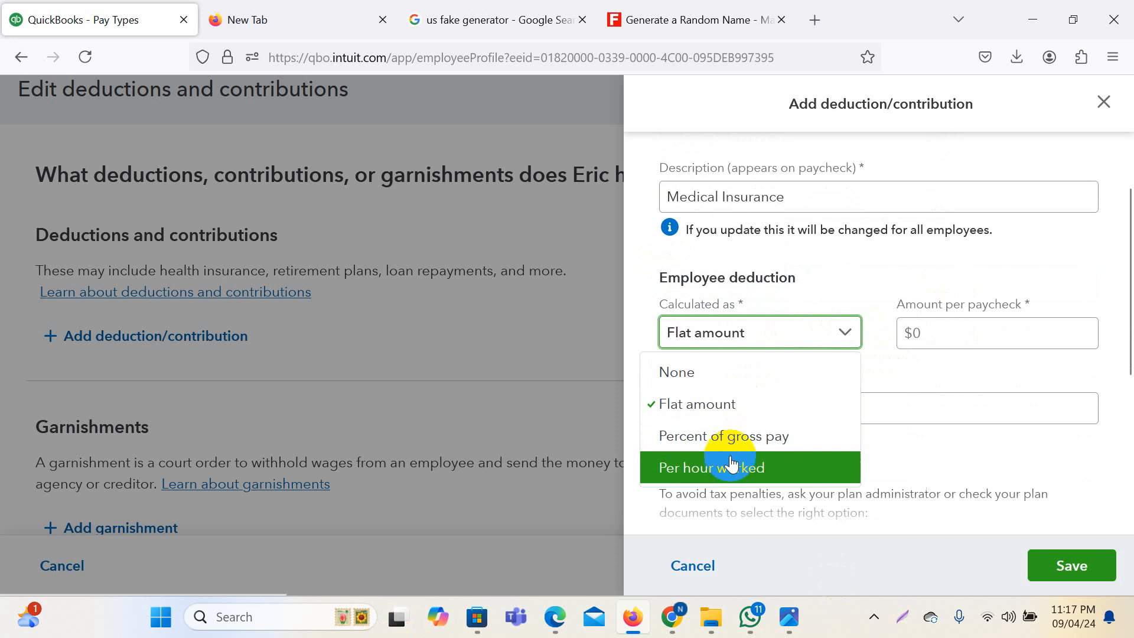
{"action": "left_click", "coordinate": [732, 412]}
{"action": "left_click", "coordinate": [1010, 330]}
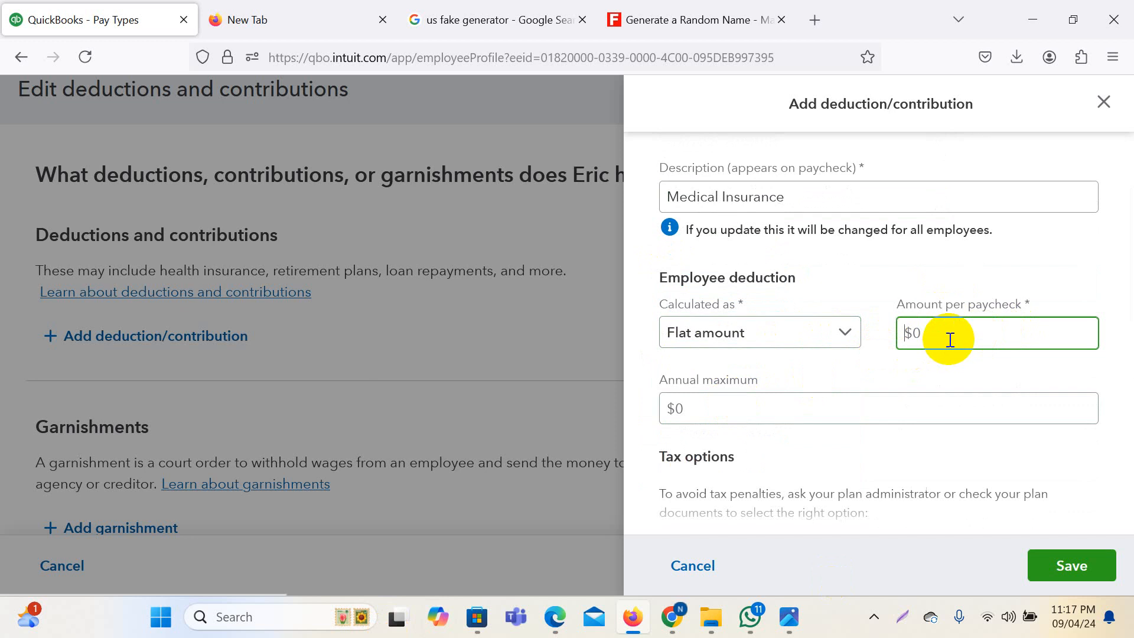
Set a $1,200 annual maximum and a company contribution of 3% of gross pay.
{"action": "left_click", "coordinate": [750, 408]}
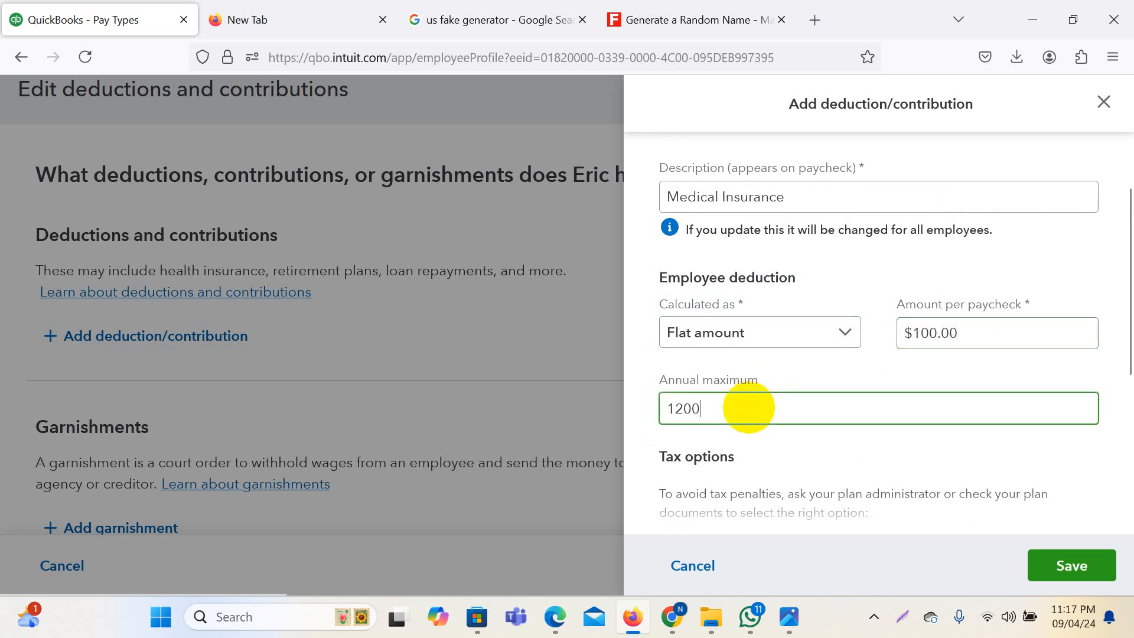
{"action": "scroll", "coordinate": [749, 408], "scroll_direction": "down", "scroll_amount": 5}
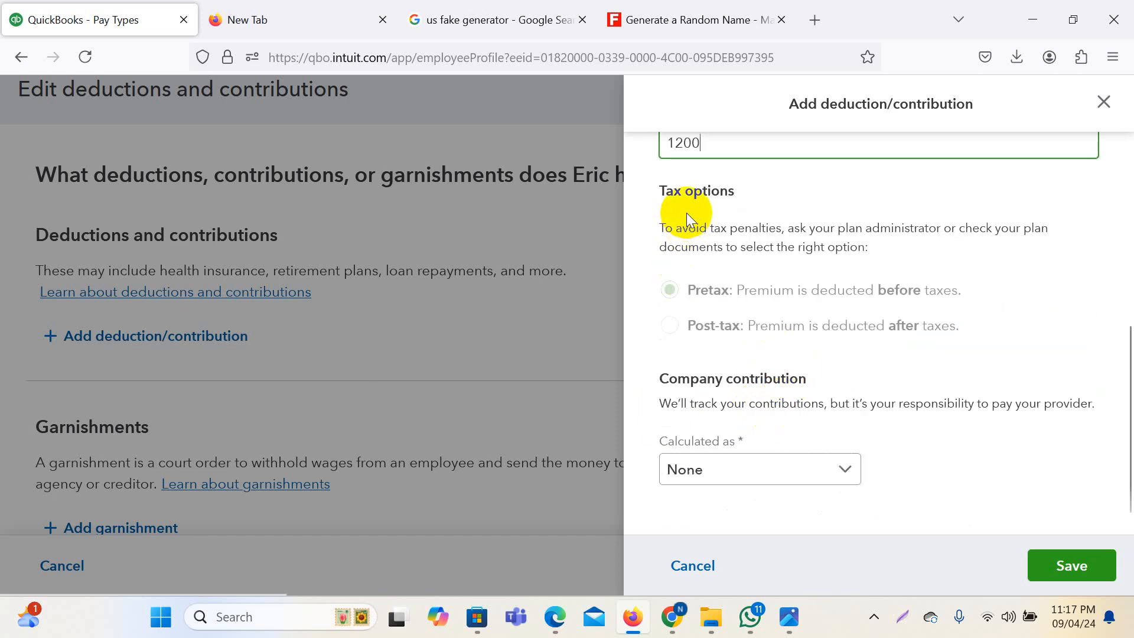
{"action": "scroll", "coordinate": [799, 412], "scroll_direction": "up", "scroll_amount": 2}
{"action": "scroll", "coordinate": [810, 413], "scroll_direction": "down", "scroll_amount": 3}
{"action": "left_click_drag", "start_coordinate": [668, 357], "coordinate": [799, 357]}
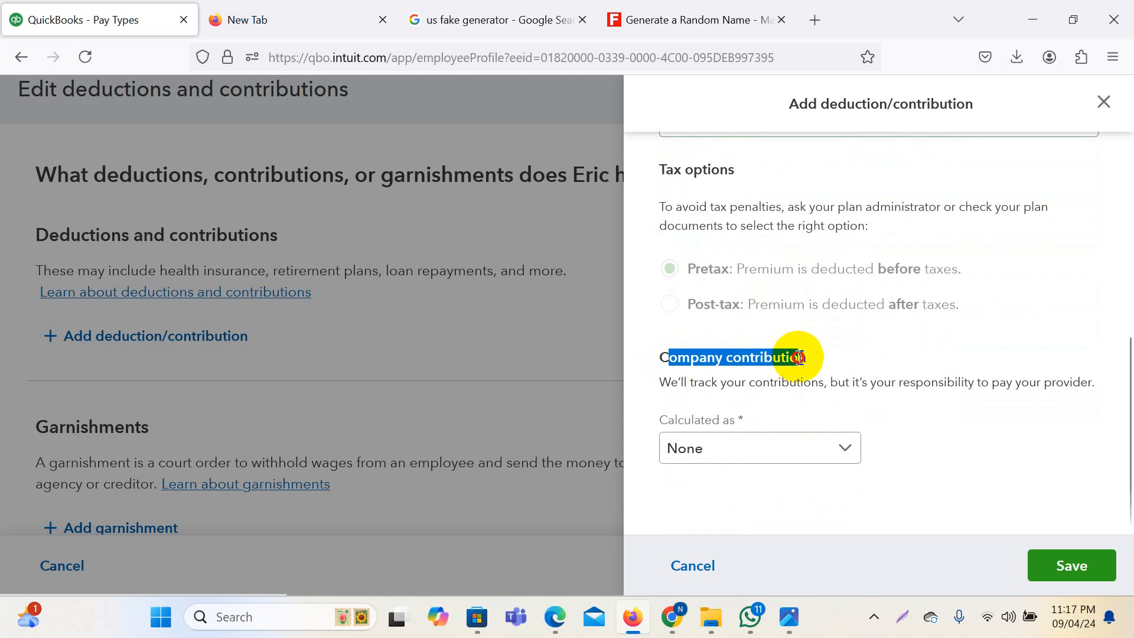
{"action": "left_click", "coordinate": [776, 451]}
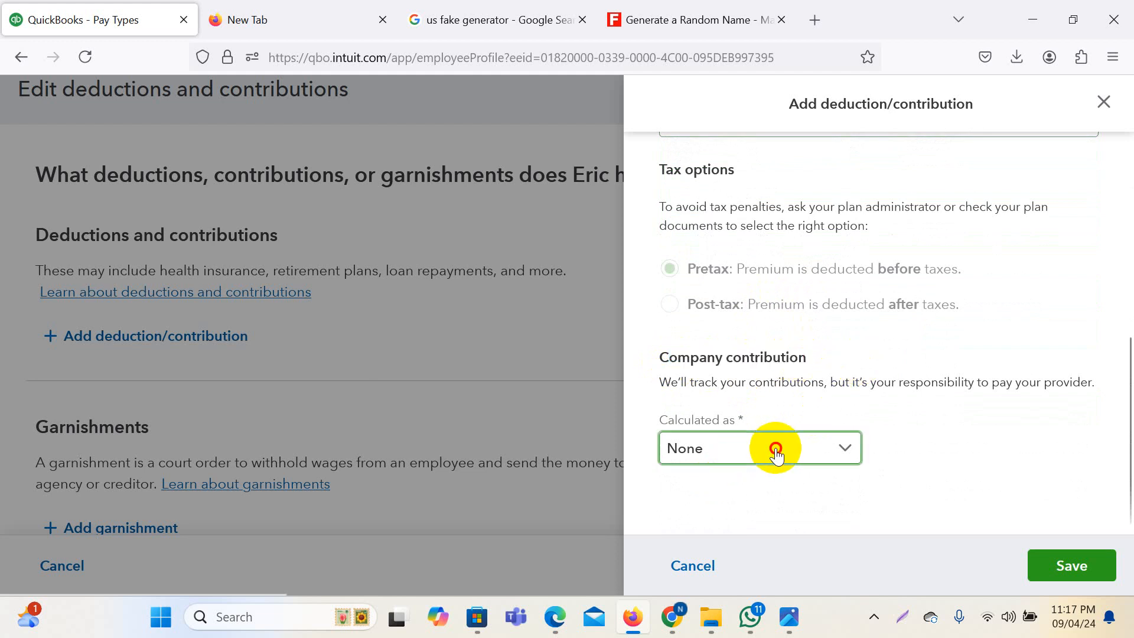
{"action": "left_click", "coordinate": [725, 345]}
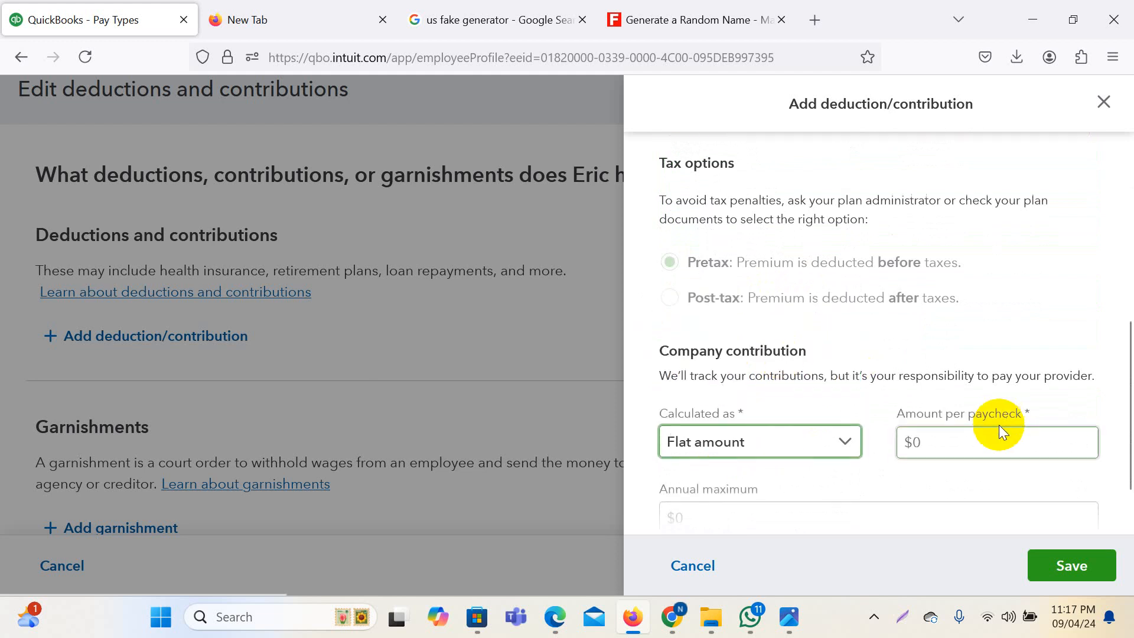
{"action": "scroll", "coordinate": [1002, 431], "scroll_direction": "down", "scroll_amount": 2}
{"action": "left_click", "coordinate": [836, 373]}
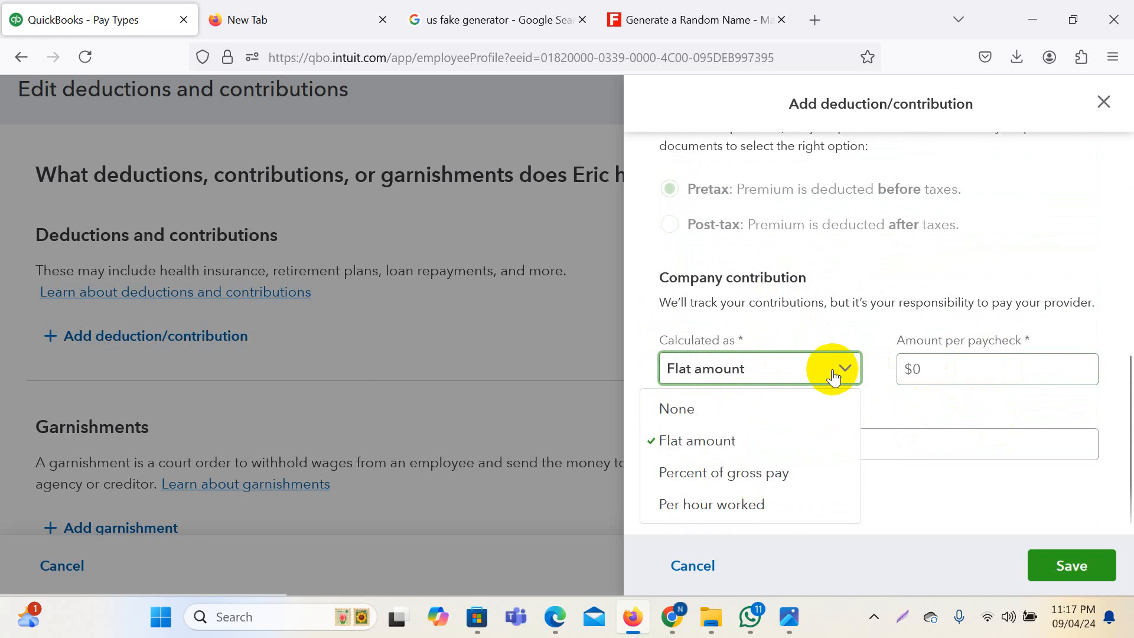
{"action": "left_click", "coordinate": [734, 473]}
{"action": "left_click", "coordinate": [909, 369]}
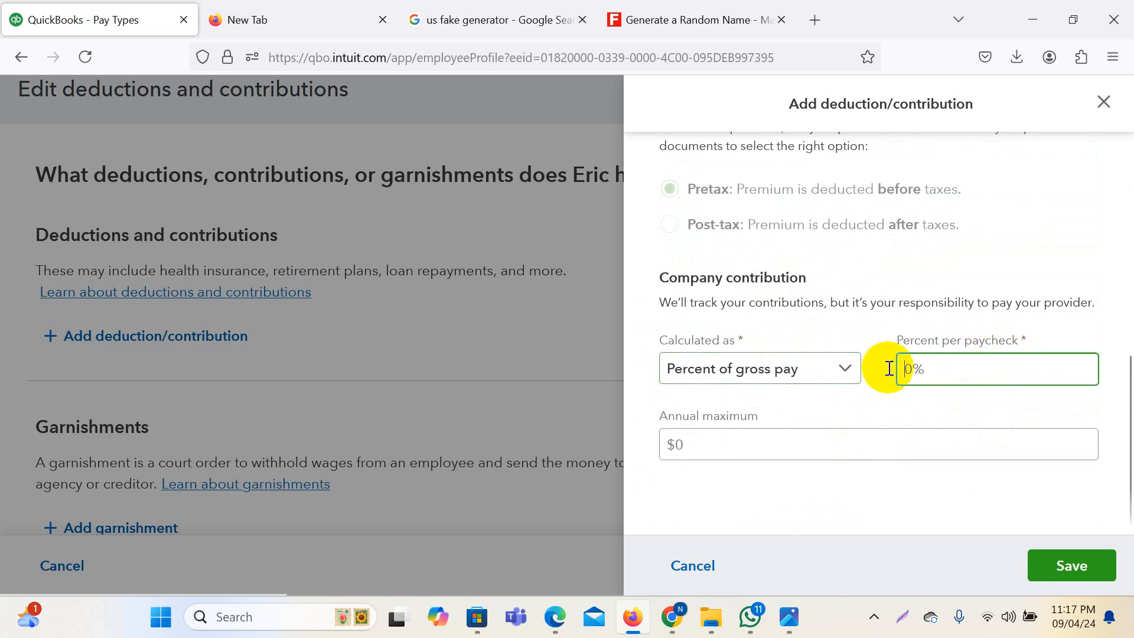
{"action": "type", "text": "3"}
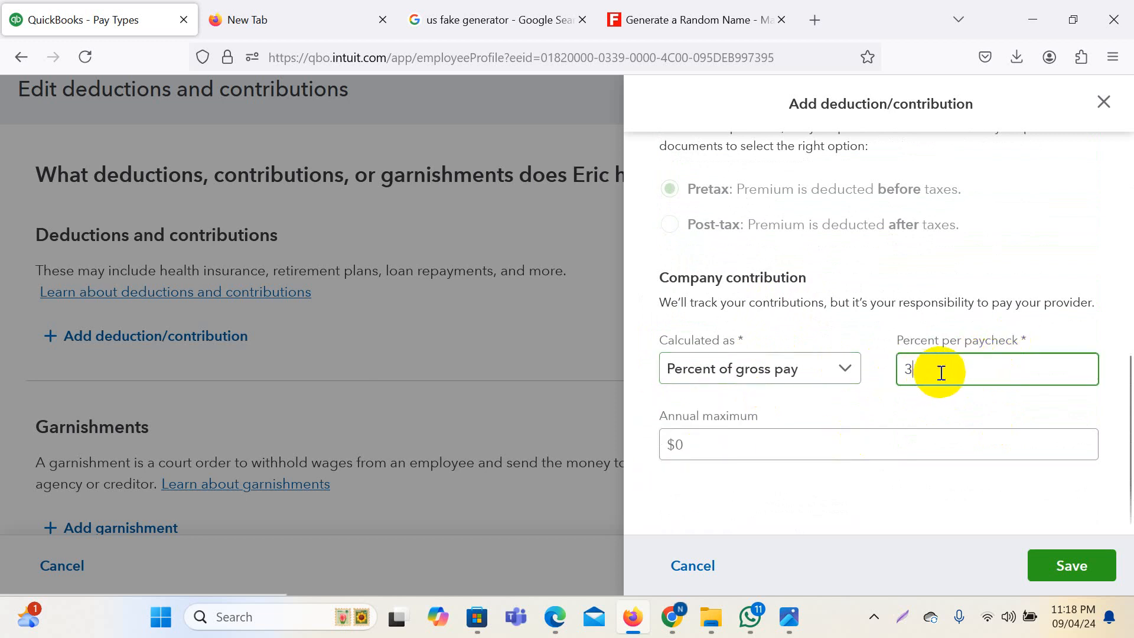
{"action": "left_click", "coordinate": [792, 447]}
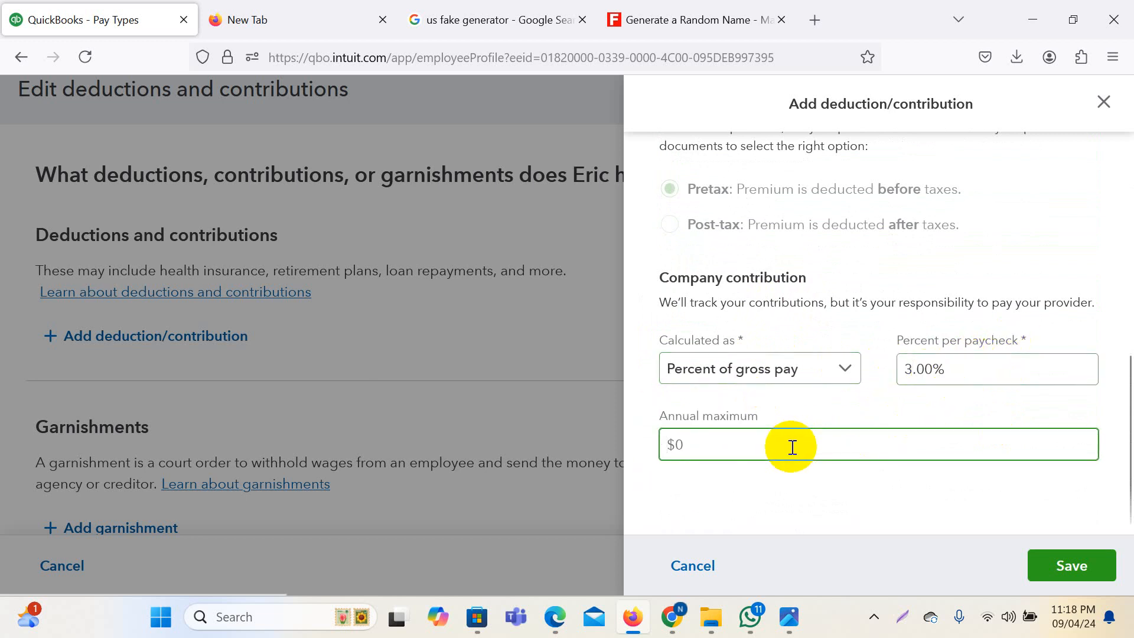
Save the Medical Insurance deduction and company contribution settings.
{"action": "left_click", "coordinate": [1063, 565]}
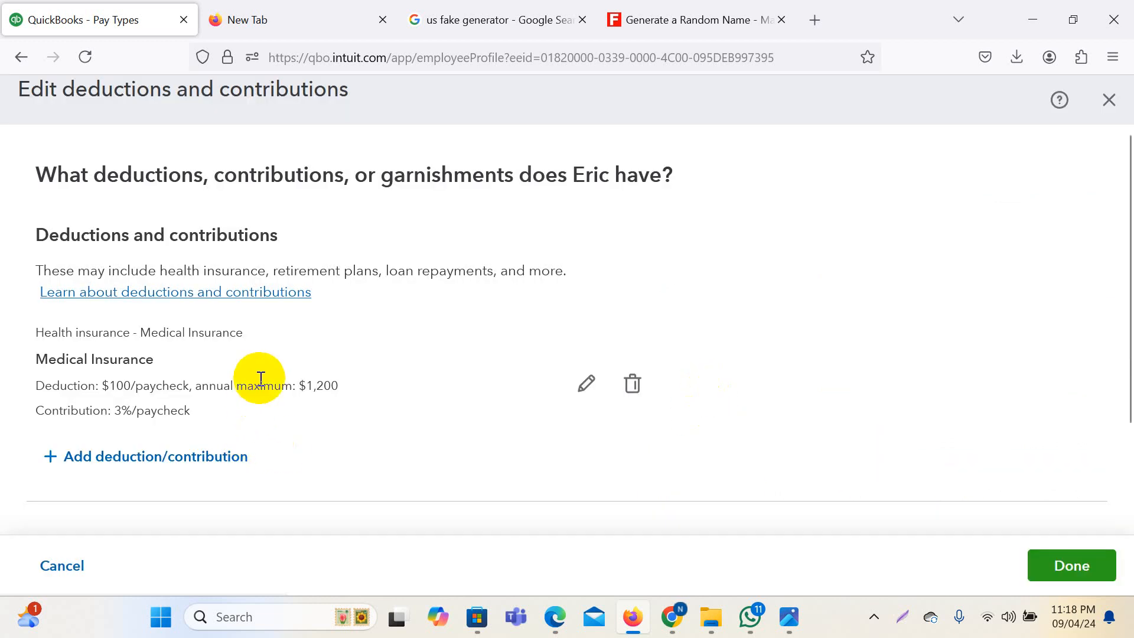
{"action": "scroll", "coordinate": [271, 366], "scroll_direction": "down", "scroll_amount": 2}
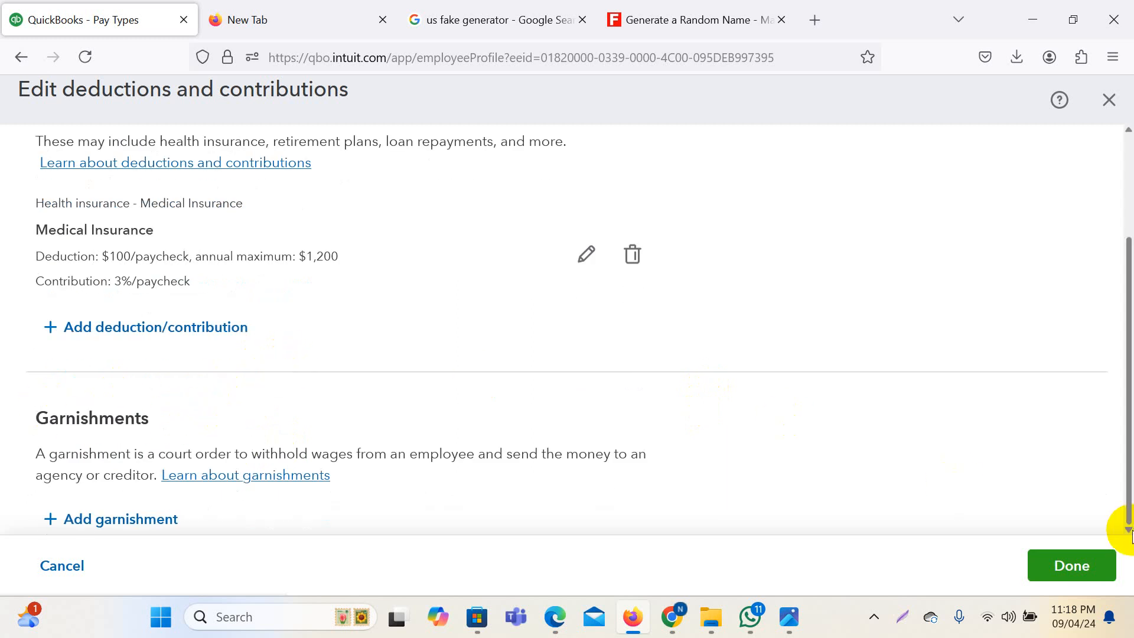
{"action": "left_click", "coordinate": [1072, 564]}
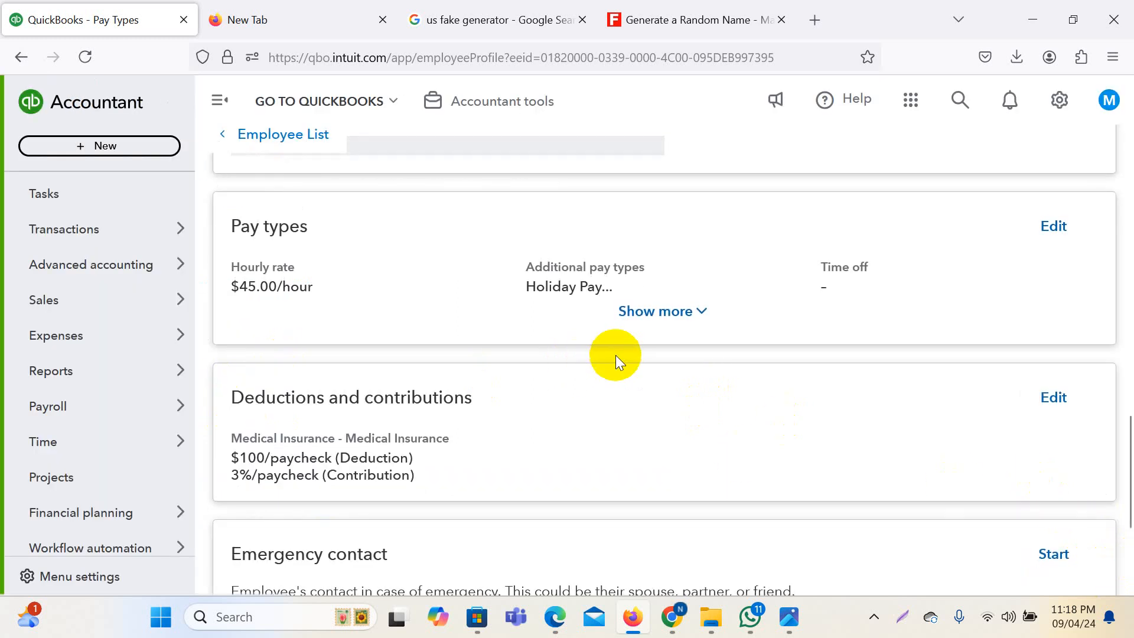
{"action": "scroll", "coordinate": [595, 381], "scroll_direction": "down", "scroll_amount": 3}
{"action": "scroll", "coordinate": [596, 383], "scroll_direction": "up", "scroll_amount": 10}
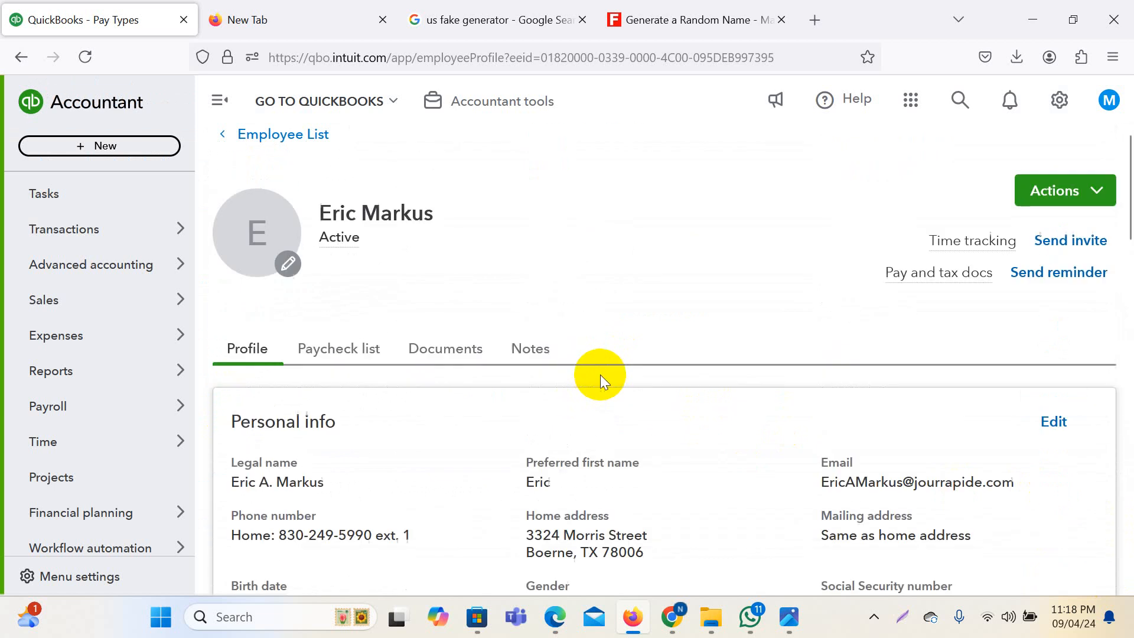
Return to the Employee List, view the Payroll Overview, then go back to the Employees list.
{"action": "left_click", "coordinate": [277, 138]}
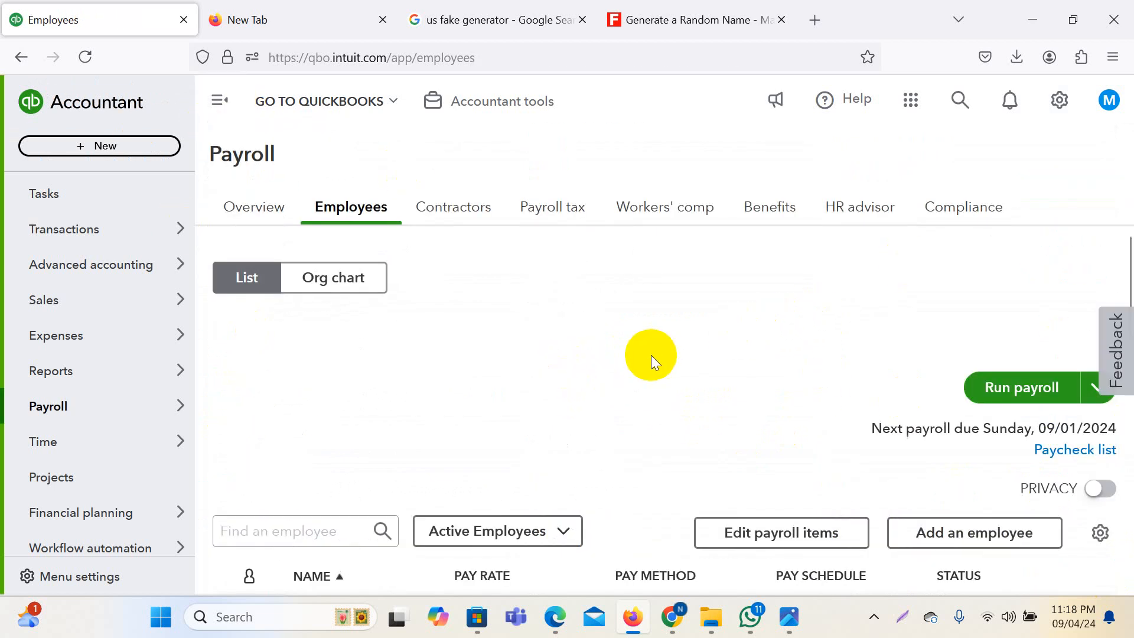
{"action": "scroll", "coordinate": [651, 355], "scroll_direction": "down", "scroll_amount": 8}
{"action": "scroll", "coordinate": [497, 412], "scroll_direction": "up", "scroll_amount": 4}
{"action": "scroll", "coordinate": [444, 443], "scroll_direction": "down", "scroll_amount": 3}
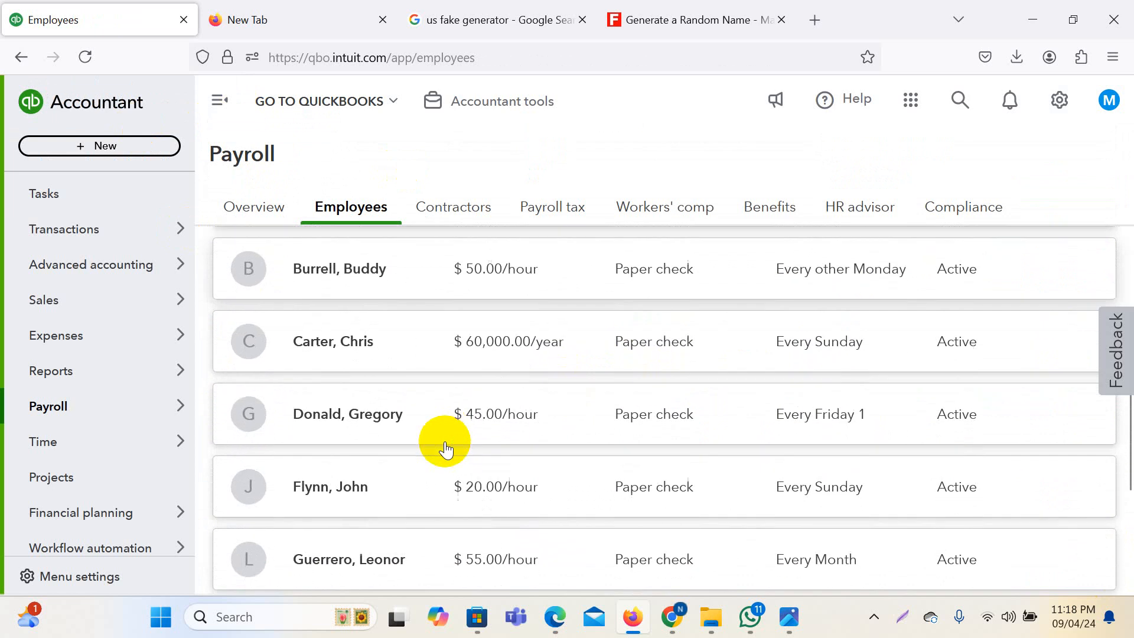
{"action": "scroll", "coordinate": [430, 490], "scroll_direction": "down", "scroll_amount": 6}
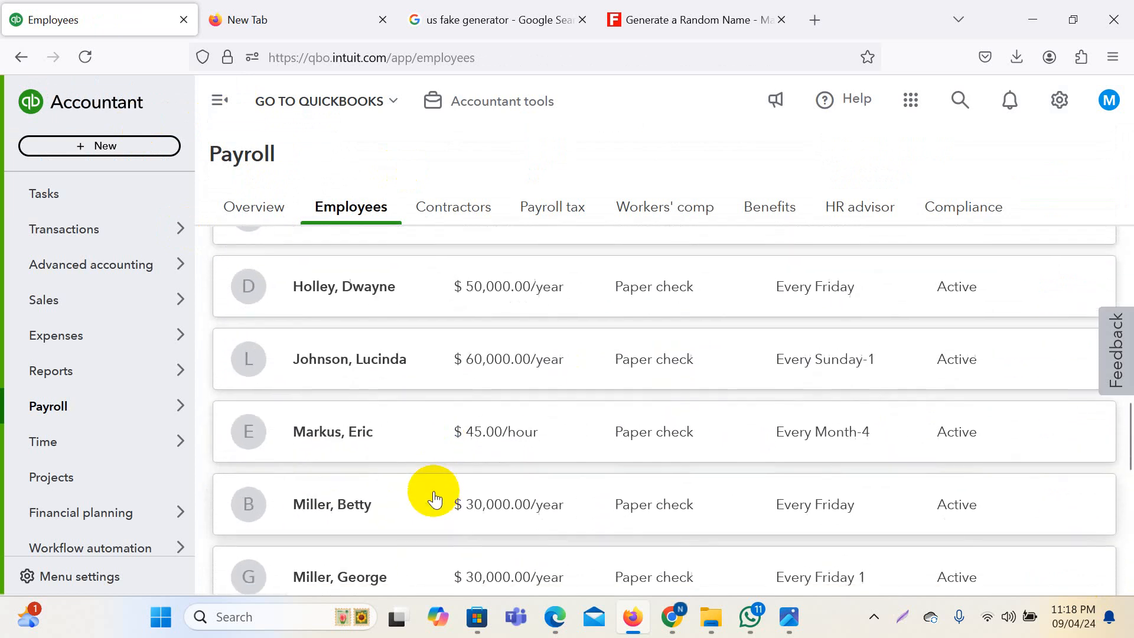
{"action": "scroll", "coordinate": [434, 497], "scroll_direction": "down", "scroll_amount": 2}
{"action": "scroll", "coordinate": [378, 460], "scroll_direction": "up", "scroll_amount": 1}
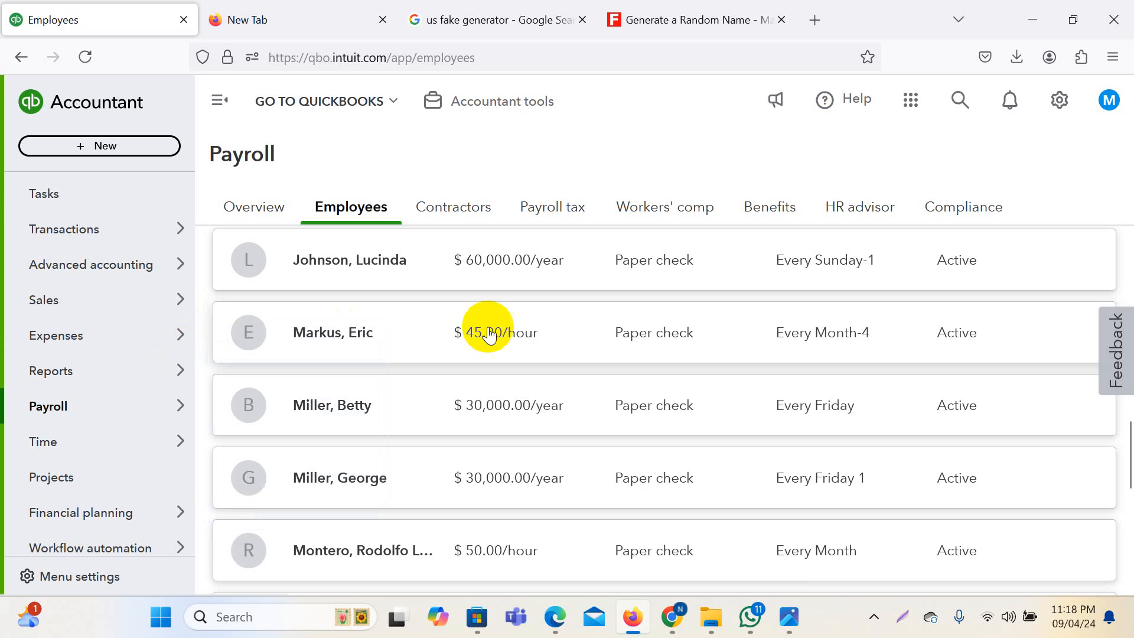
{"action": "scroll", "coordinate": [564, 383], "scroll_direction": "up", "scroll_amount": 10}
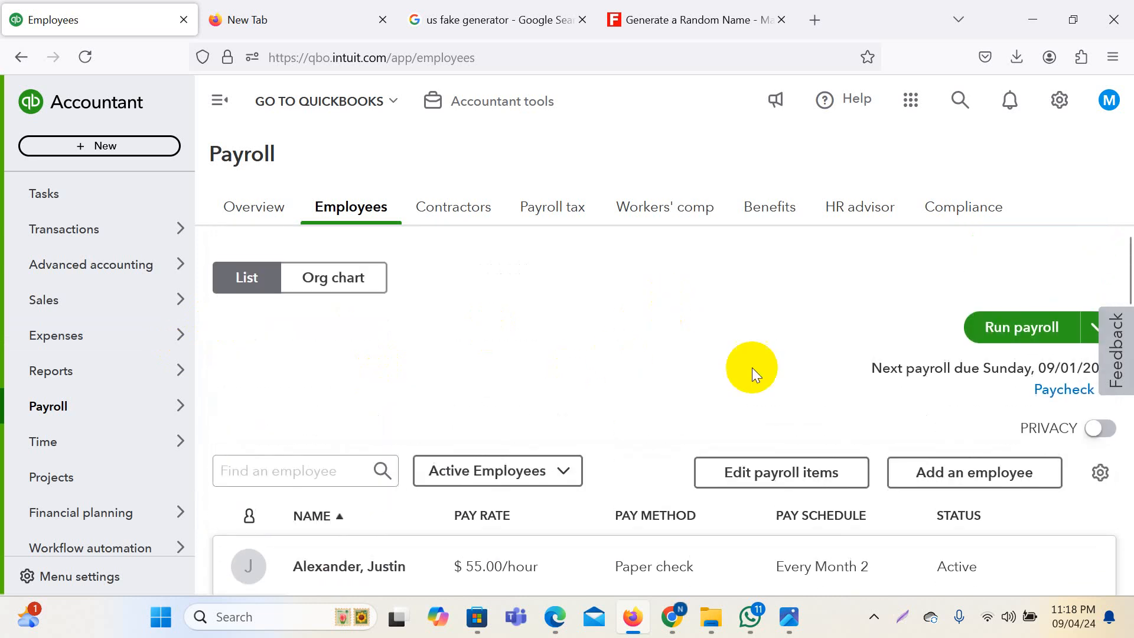
{"action": "left_click", "coordinate": [256, 205]}
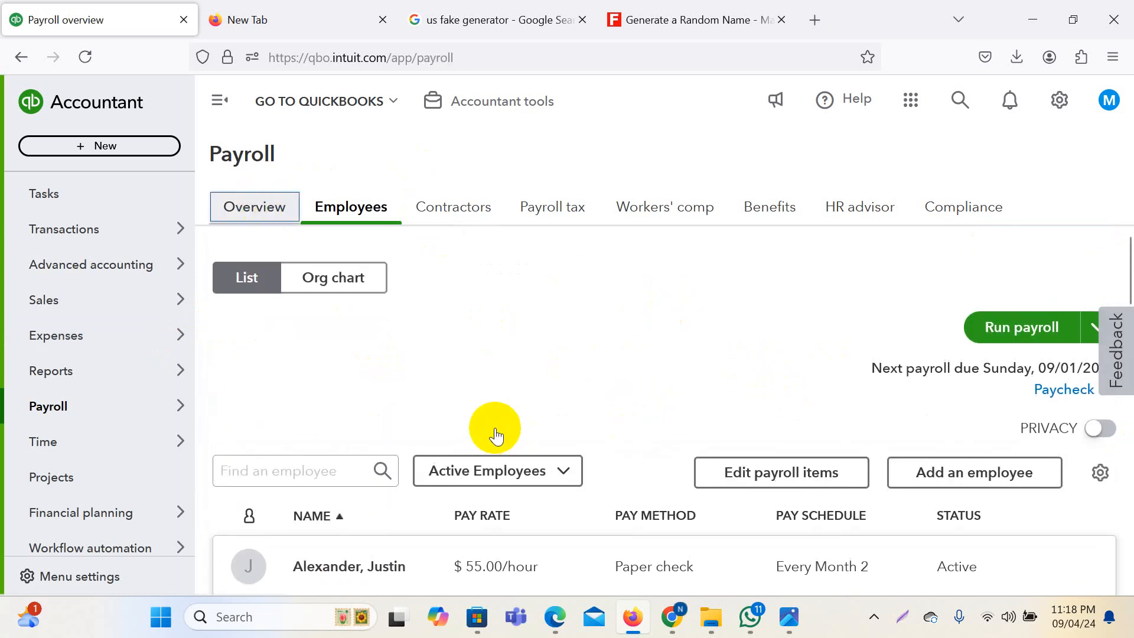
{"action": "scroll", "coordinate": [489, 426], "scroll_direction": "down", "scroll_amount": 5}
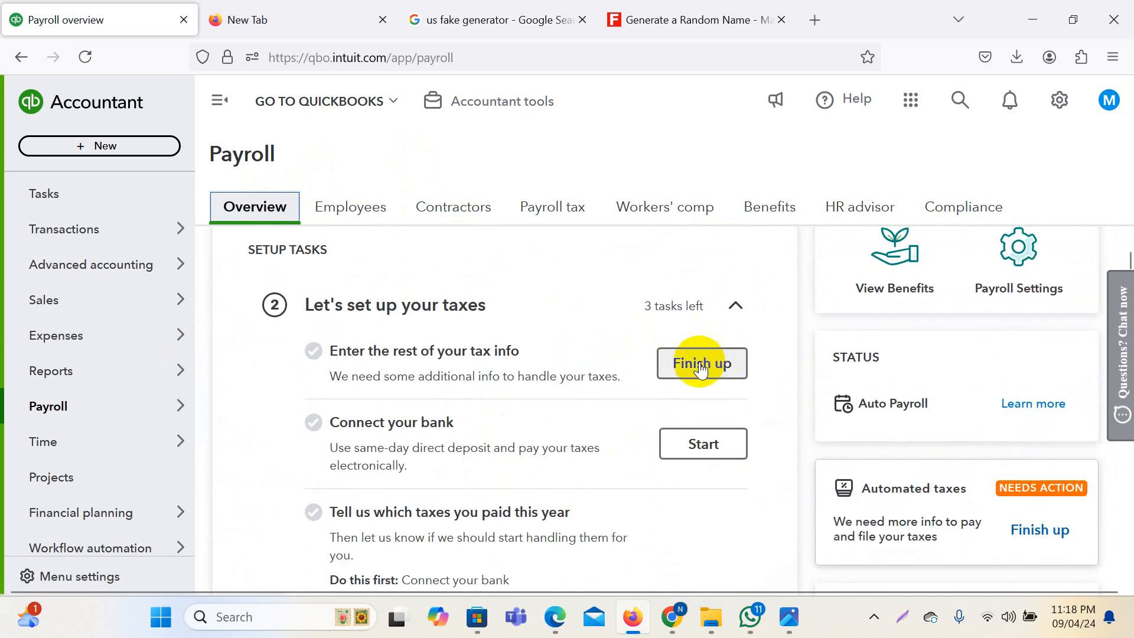
{"action": "scroll", "coordinate": [697, 366], "scroll_direction": "up", "scroll_amount": 5}
{"action": "left_click", "coordinate": [357, 216]}
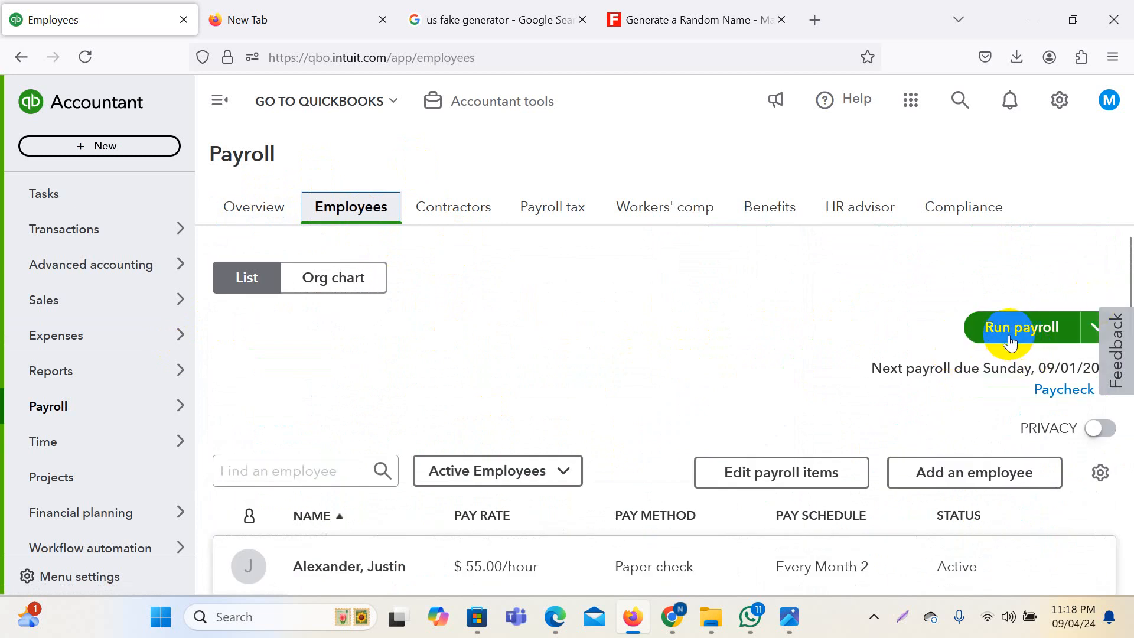
Start Run payroll, dismiss the Firefox notification, and continue with the Every Month-4 schedule.
{"action": "left_click", "coordinate": [1013, 332]}
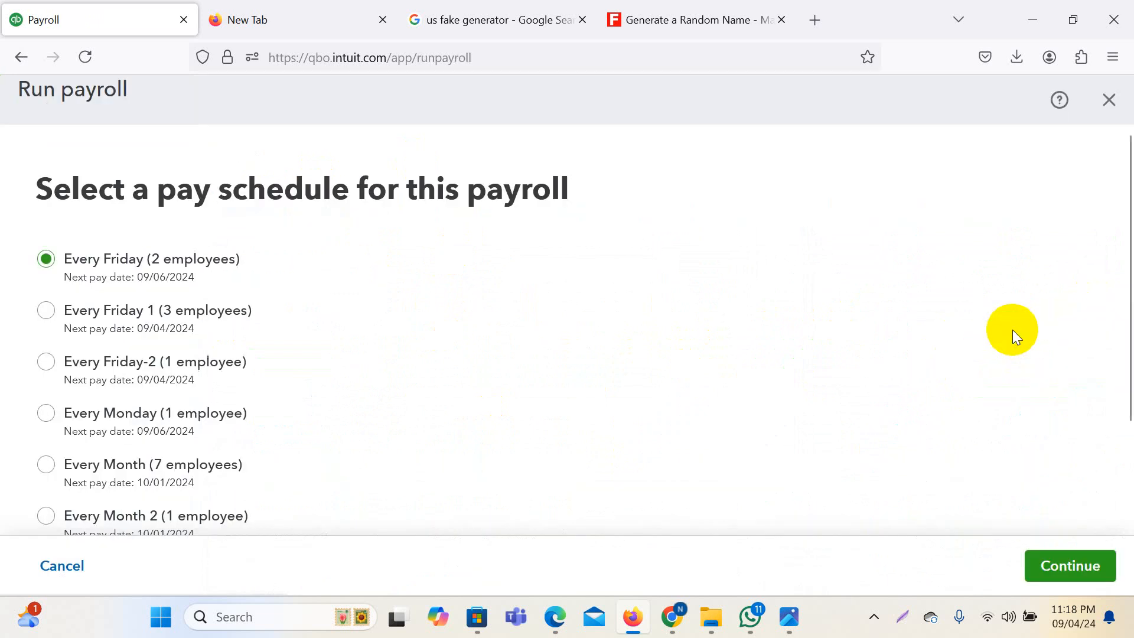
{"action": "scroll", "coordinate": [171, 230], "scroll_direction": "down", "scroll_amount": 5}
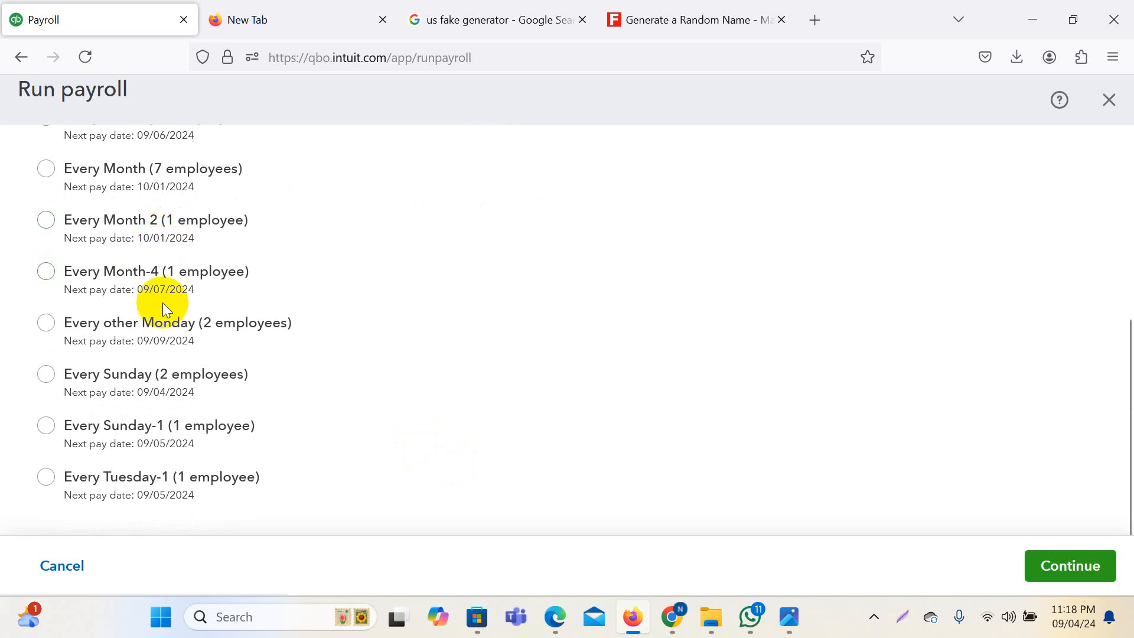
{"action": "scroll", "coordinate": [132, 215], "scroll_direction": "up", "scroll_amount": 5}
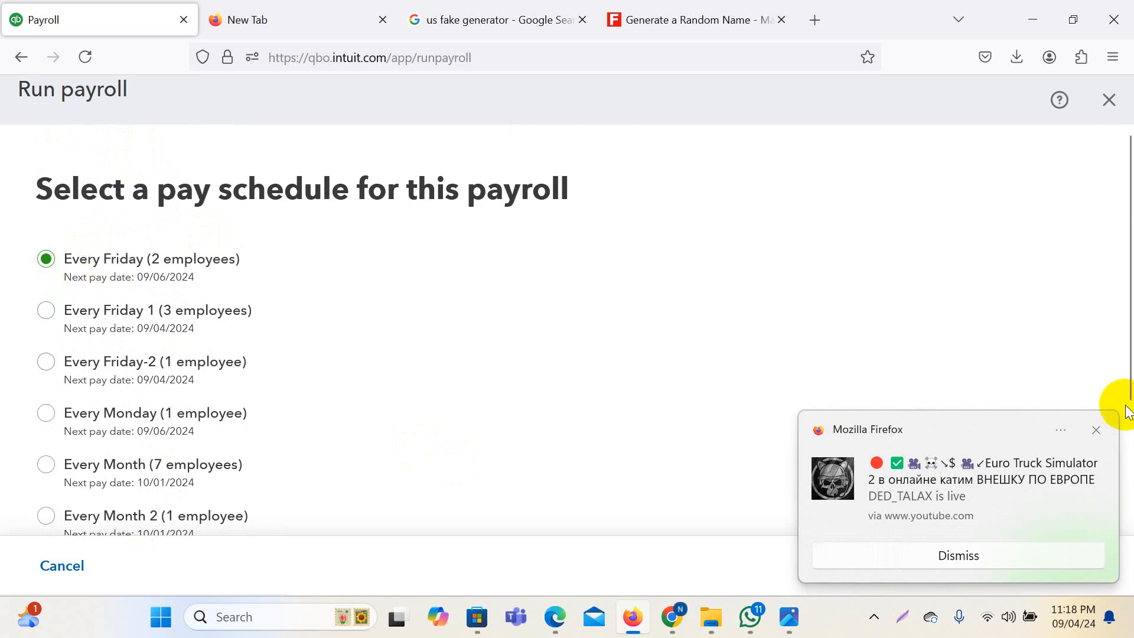
{"action": "left_click", "coordinate": [1095, 430]}
{"action": "scroll", "coordinate": [153, 426], "scroll_direction": "down", "scroll_amount": 5}
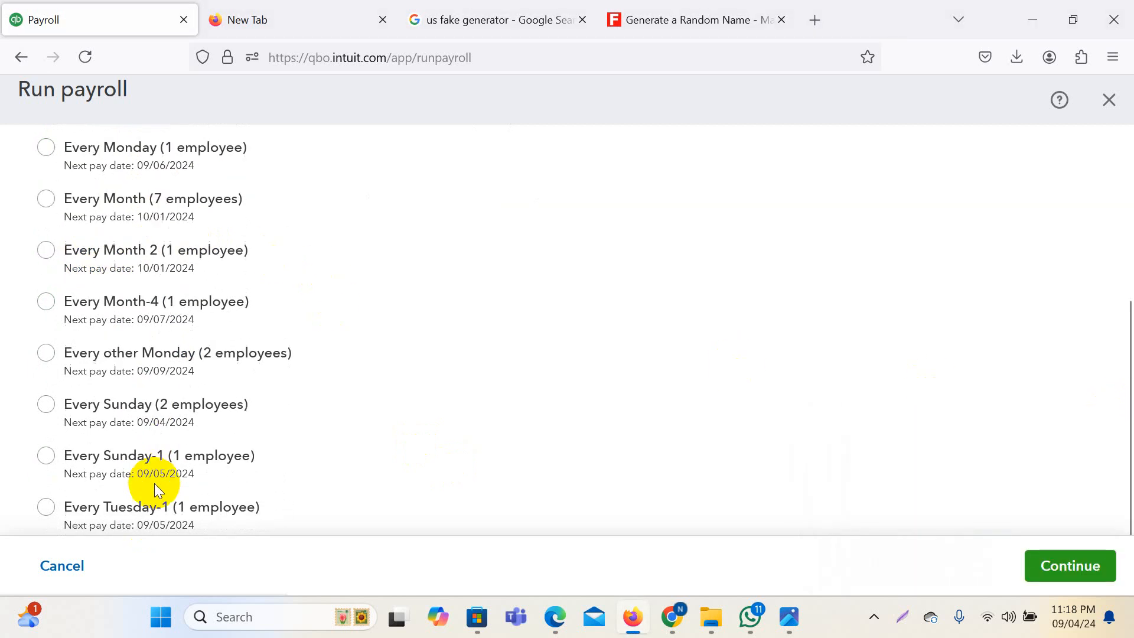
{"action": "scroll", "coordinate": [189, 349], "scroll_direction": "down", "scroll_amount": 1}
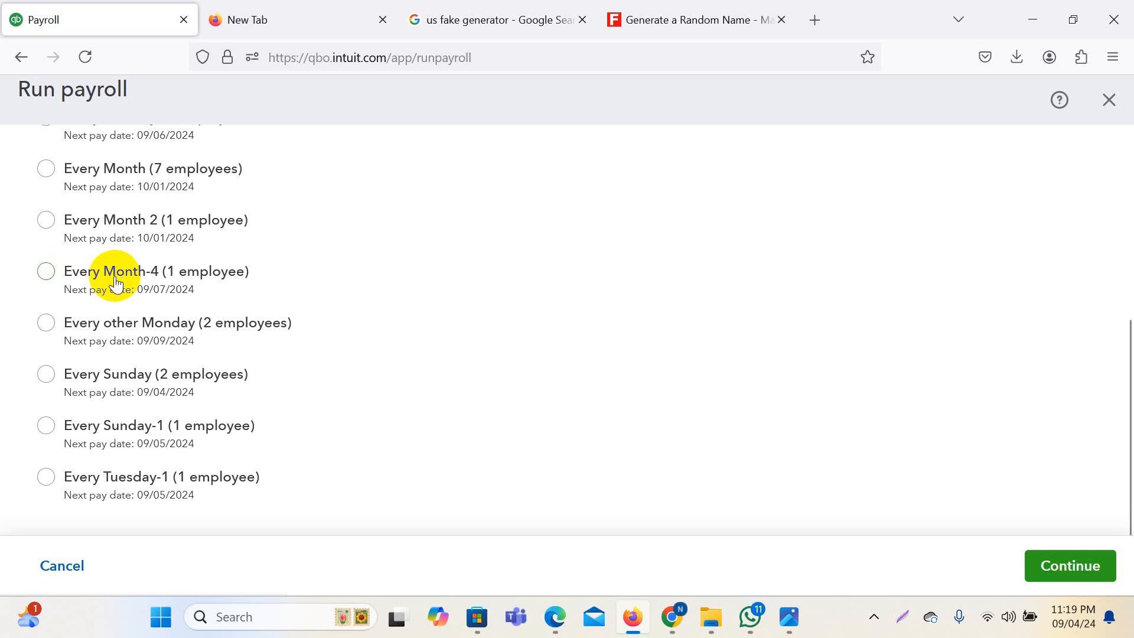
{"action": "scroll", "coordinate": [139, 228], "scroll_direction": "up", "scroll_amount": 5}
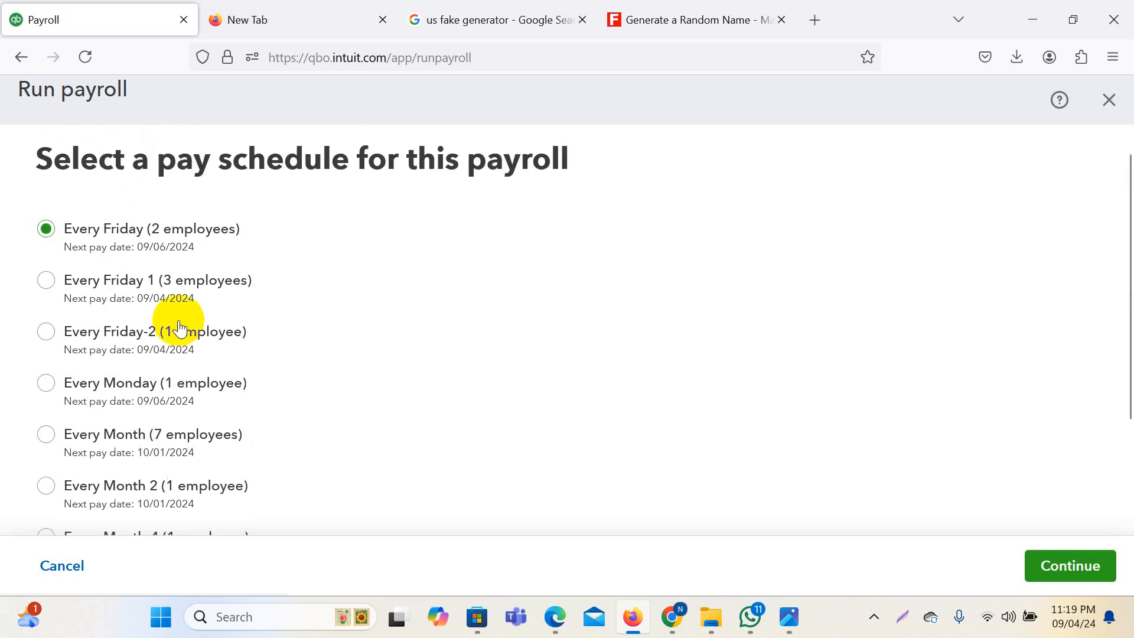
{"action": "scroll", "coordinate": [206, 414], "scroll_direction": "down", "scroll_amount": 5}
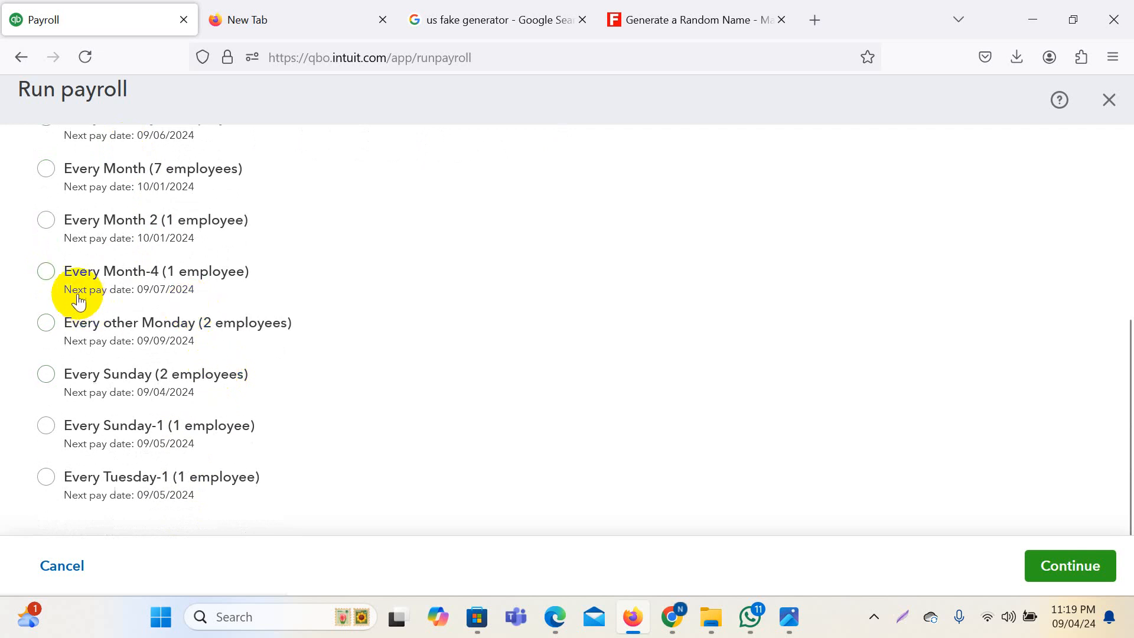
{"action": "left_click", "coordinate": [46, 273]}
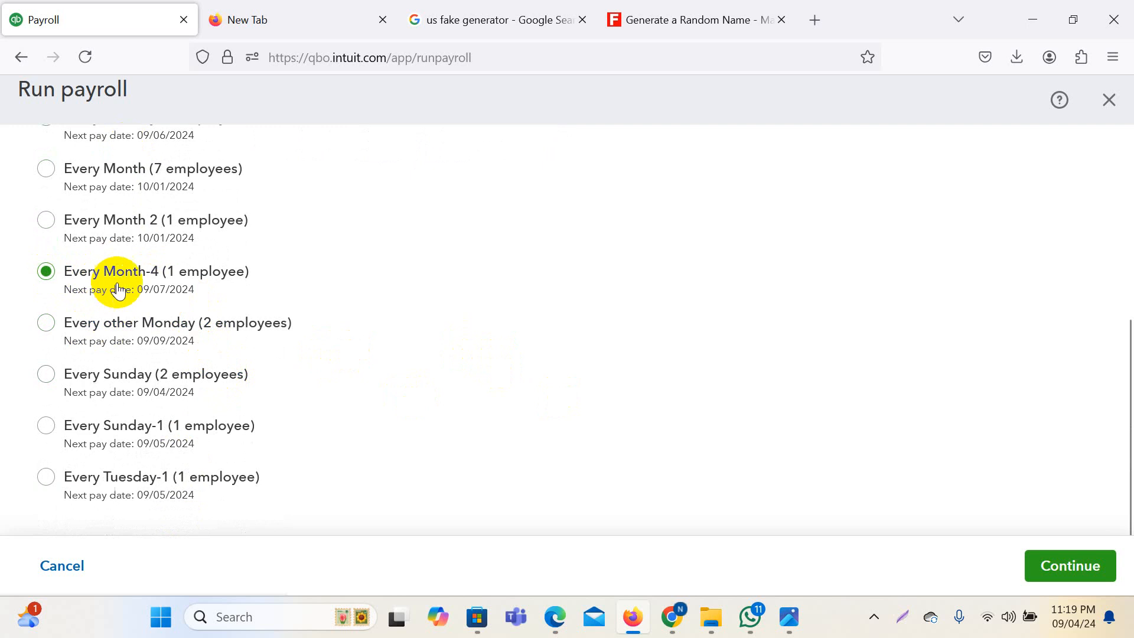
{"action": "left_click", "coordinate": [1073, 564]}
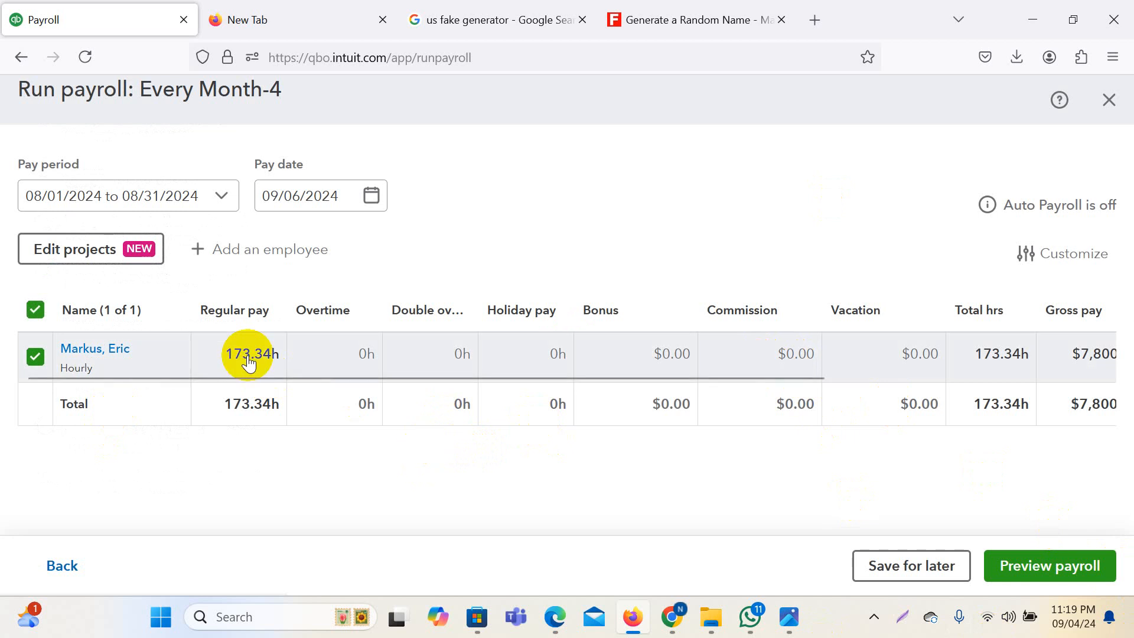
Keep the August 2024 pay period and try a September 7 pay date.
{"action": "left_click", "coordinate": [225, 198]}
{"action": "left_click", "coordinate": [102, 346]}
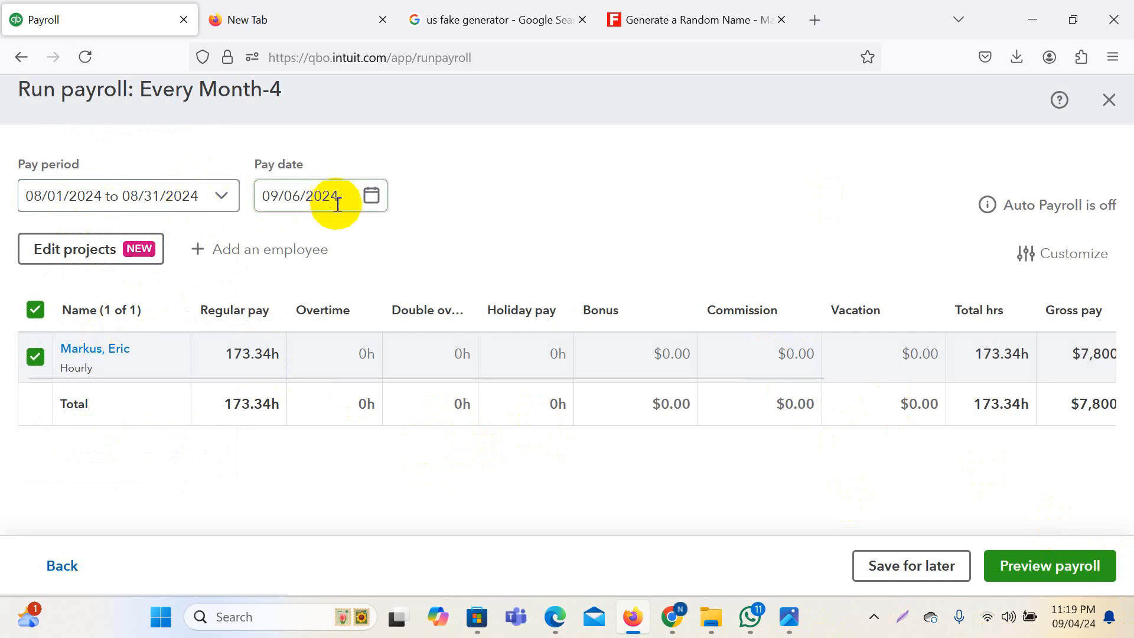
{"action": "left_click", "coordinate": [371, 199]}
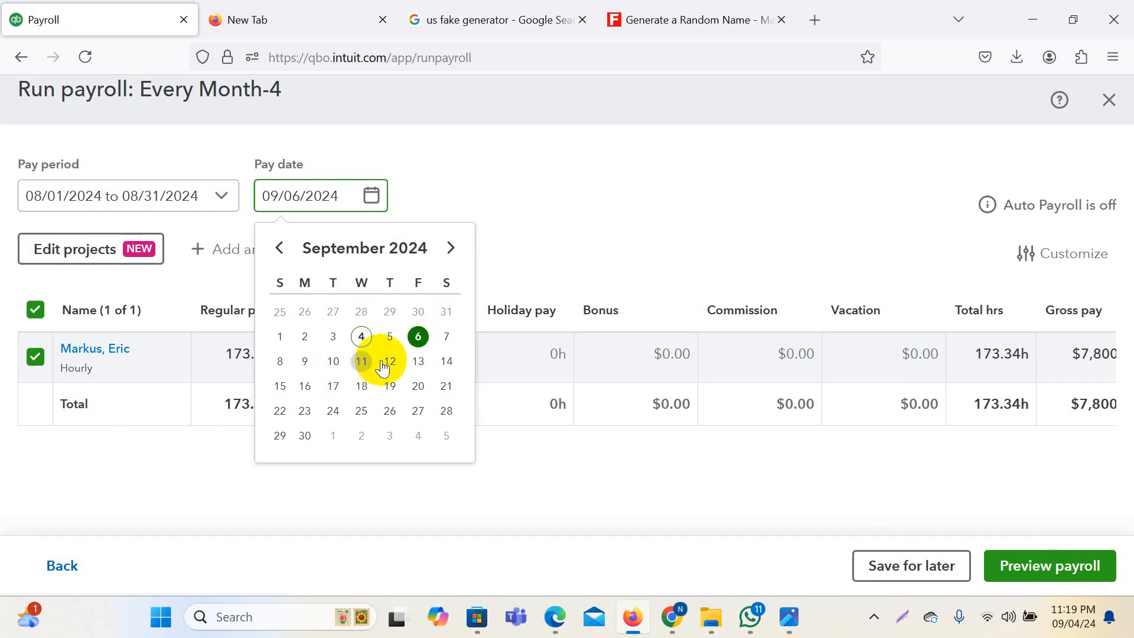
{"action": "left_click", "coordinate": [447, 338]}
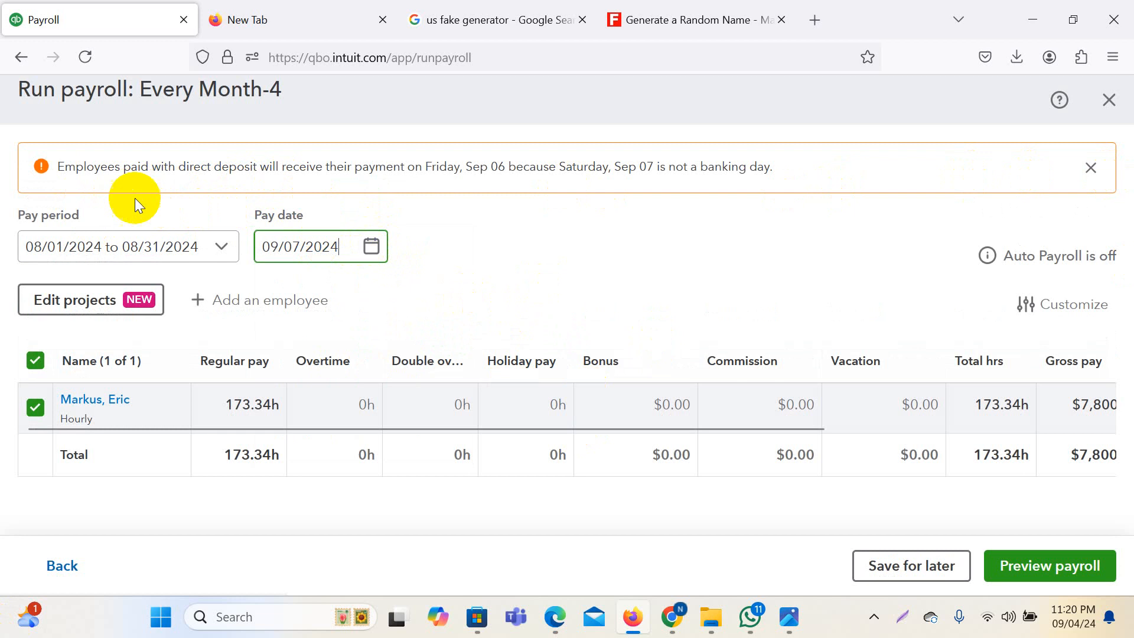
{"action": "left_click_drag", "start_coordinate": [77, 170], "coordinate": [792, 167]}
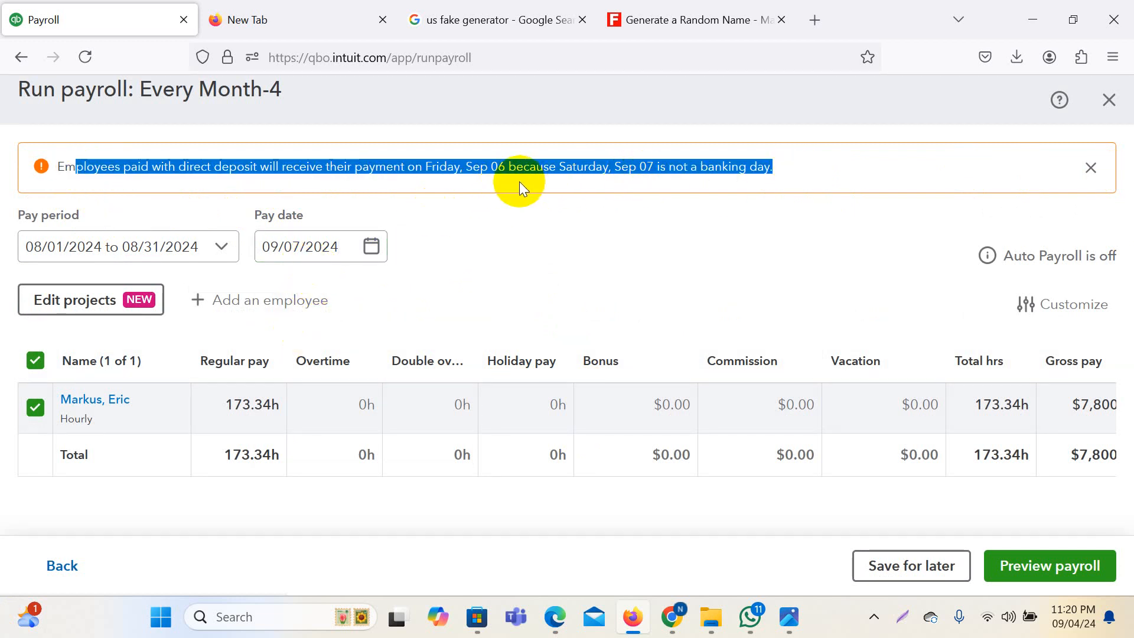
{"action": "left_click", "coordinate": [1084, 619]}
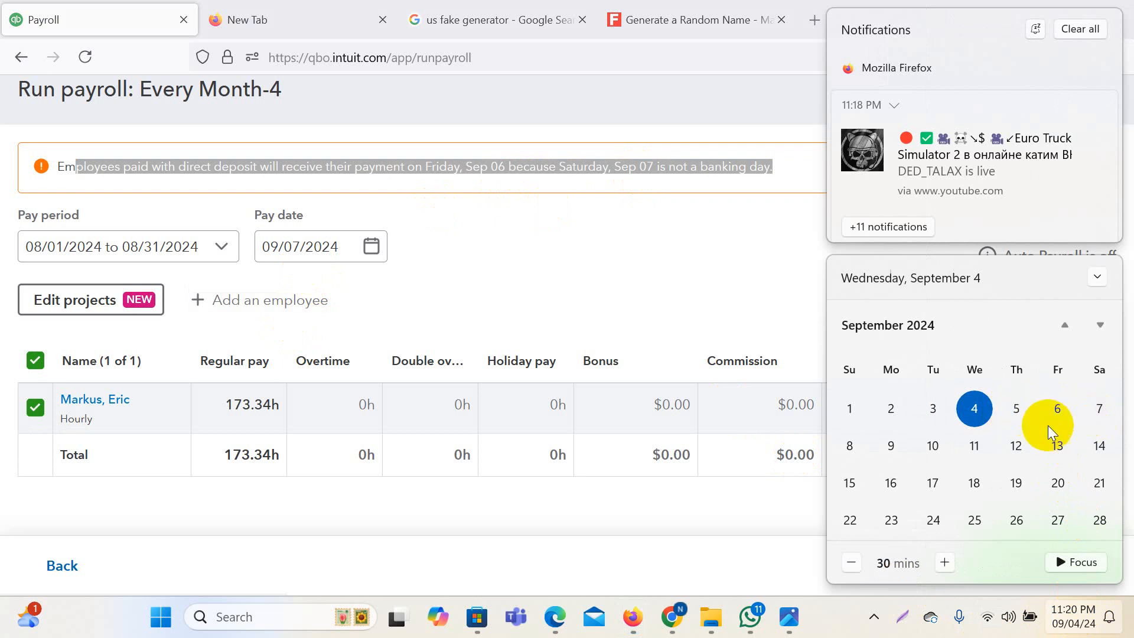
Move the pay date to September 8, then to Monday September 9, 2024.
{"action": "left_click", "coordinate": [372, 246]}
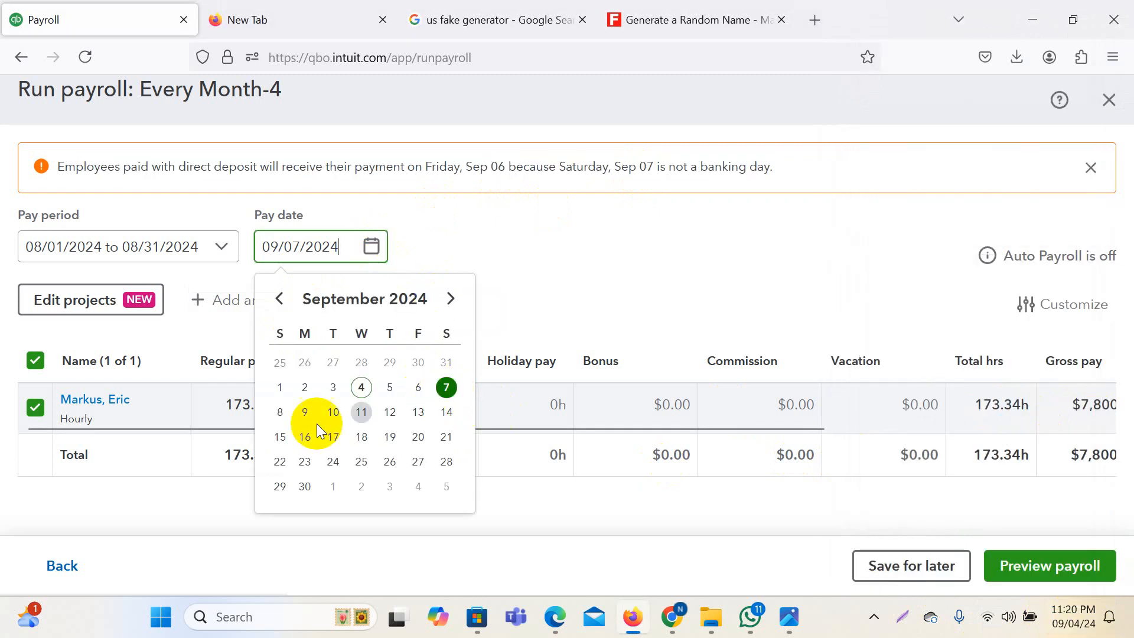
{"action": "left_click", "coordinate": [280, 413]}
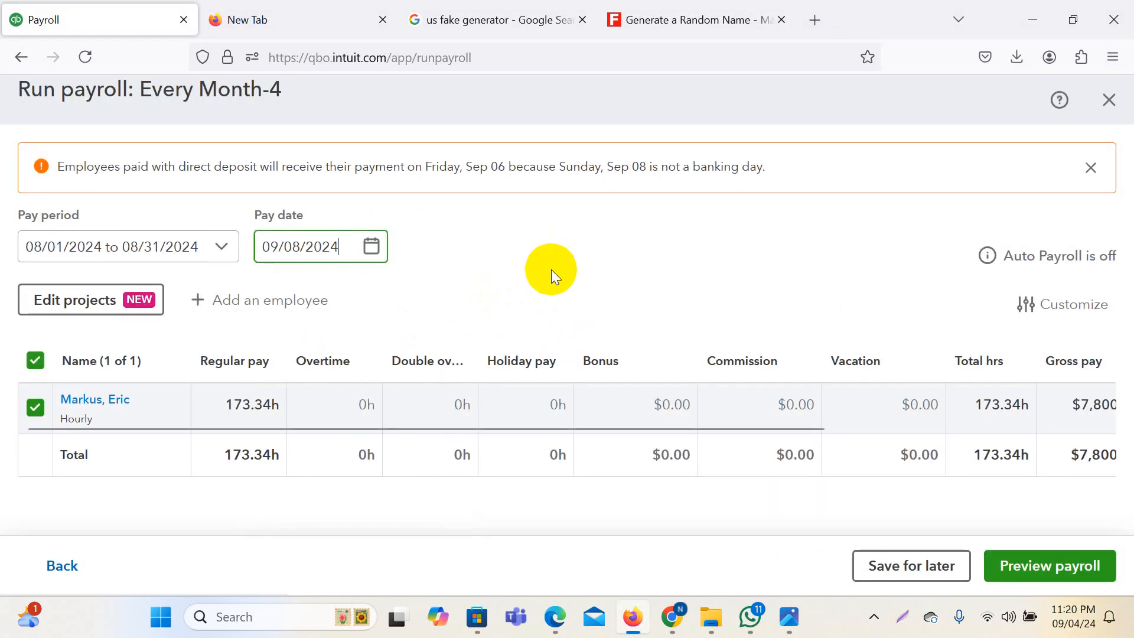
{"action": "left_click", "coordinate": [372, 247]}
{"action": "left_click", "coordinate": [305, 412]}
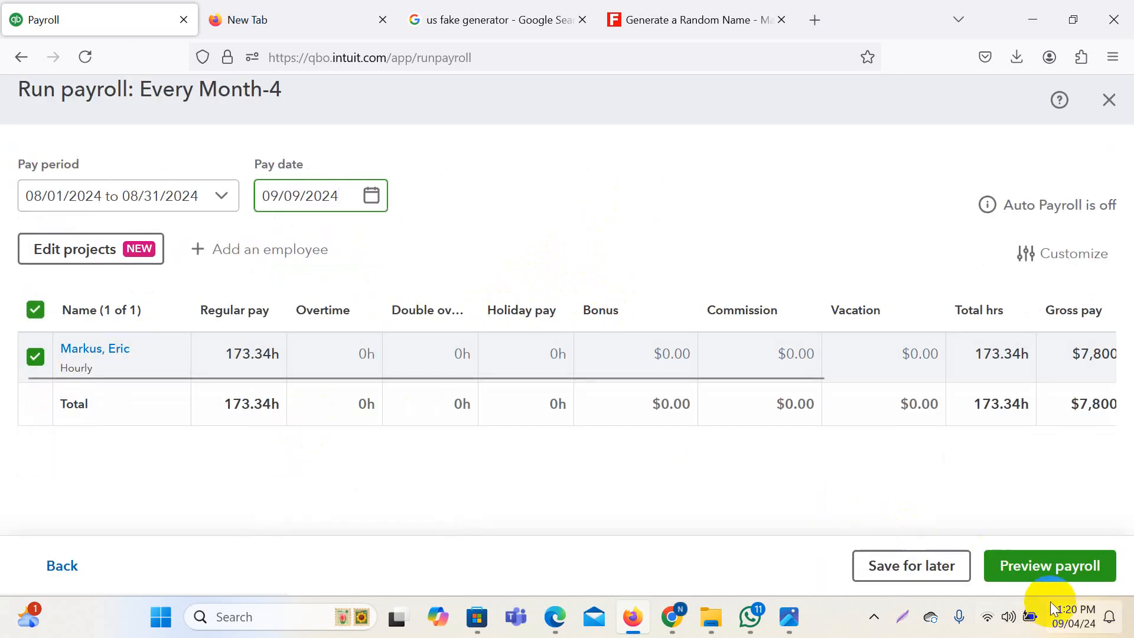
{"action": "left_click", "coordinate": [1111, 617]}
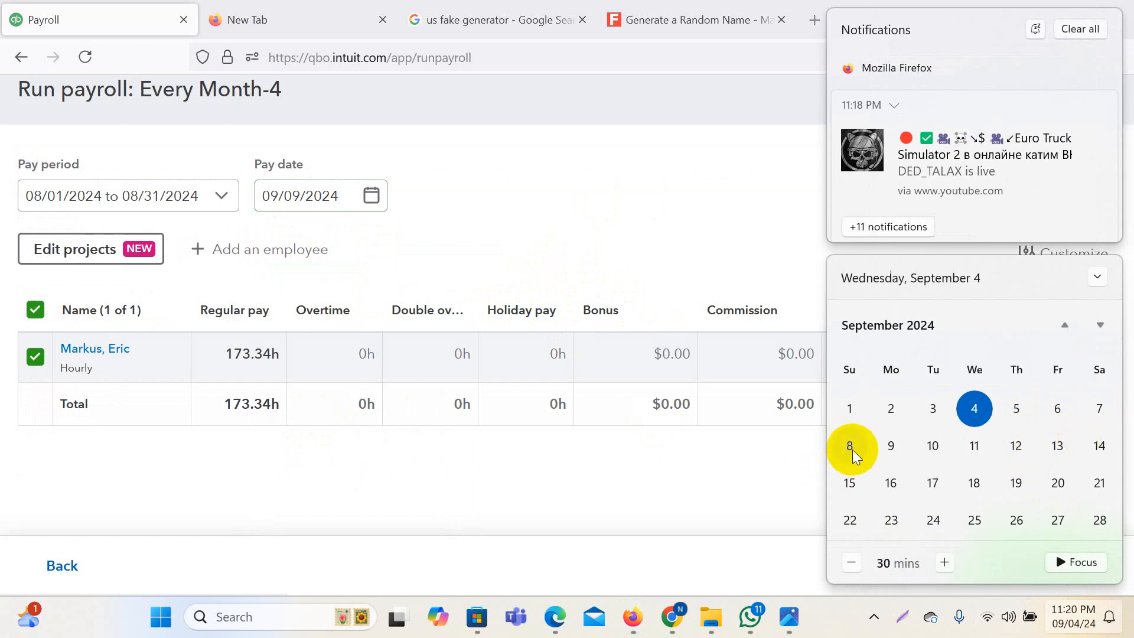
Close the Windows calendar and open the employee's 173.34-hour row for editing.
{"action": "left_click", "coordinate": [673, 136]}
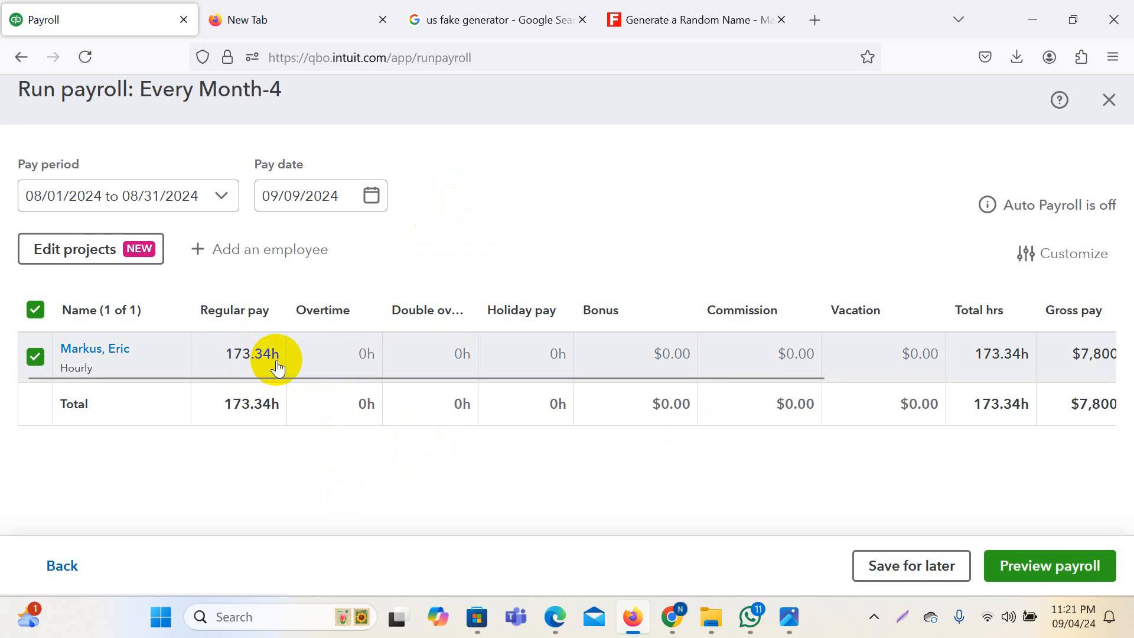
{"action": "left_click", "coordinate": [348, 357]}
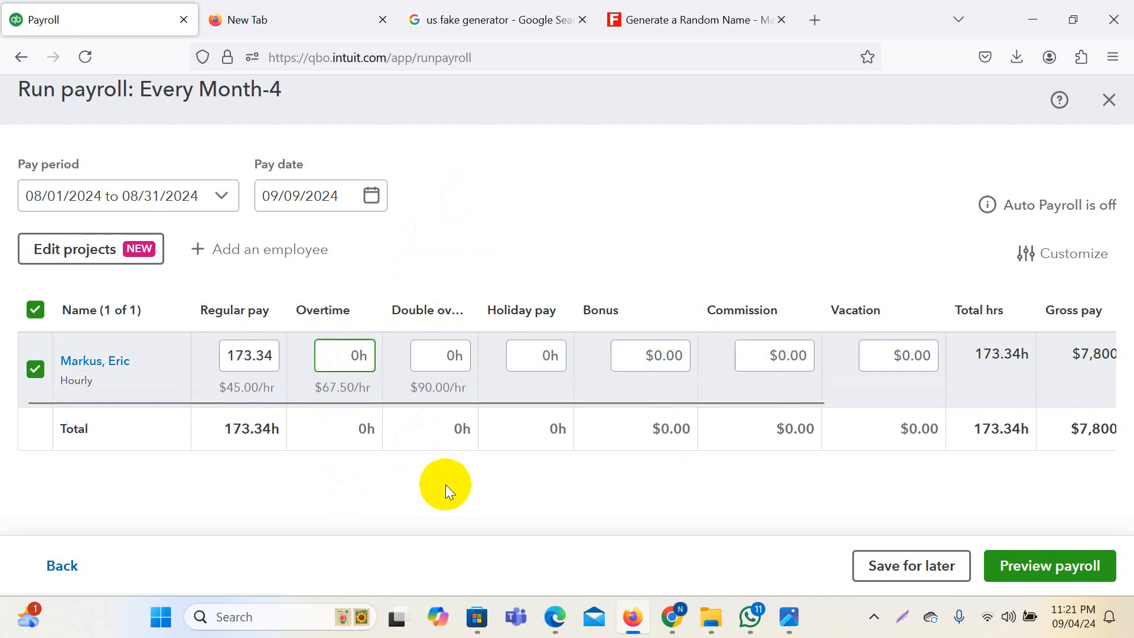
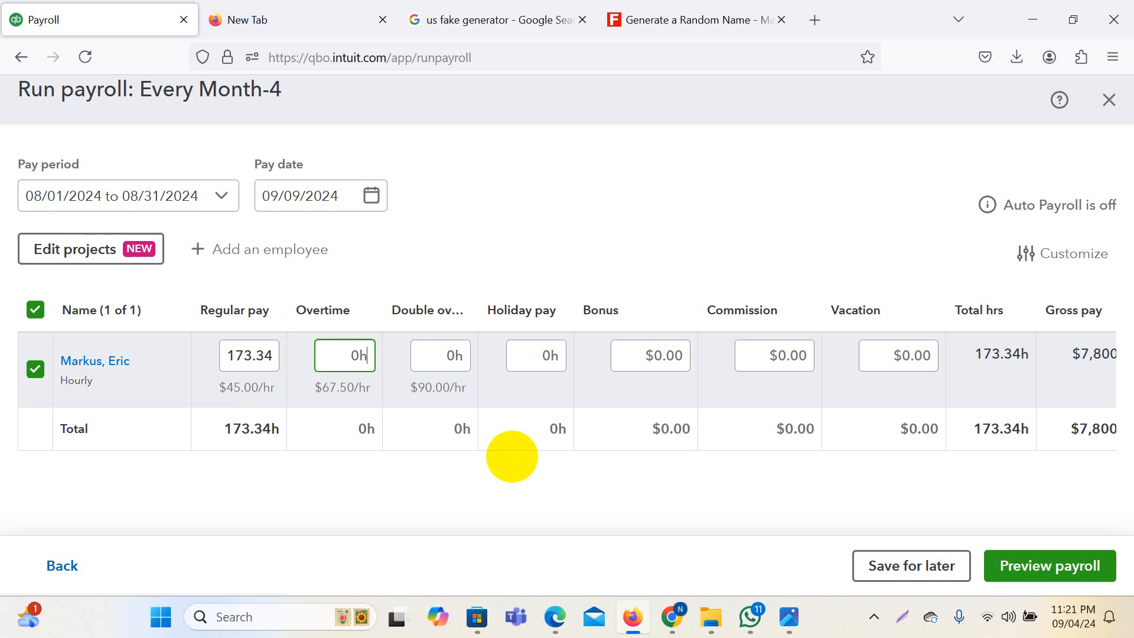
Enter 20h overtime, 15h double overtime, 8h holiday pay, a $50 bonus and $75 commission.
{"action": "type", "text": "20"}
{"action": "left_click", "coordinate": [451, 355]}
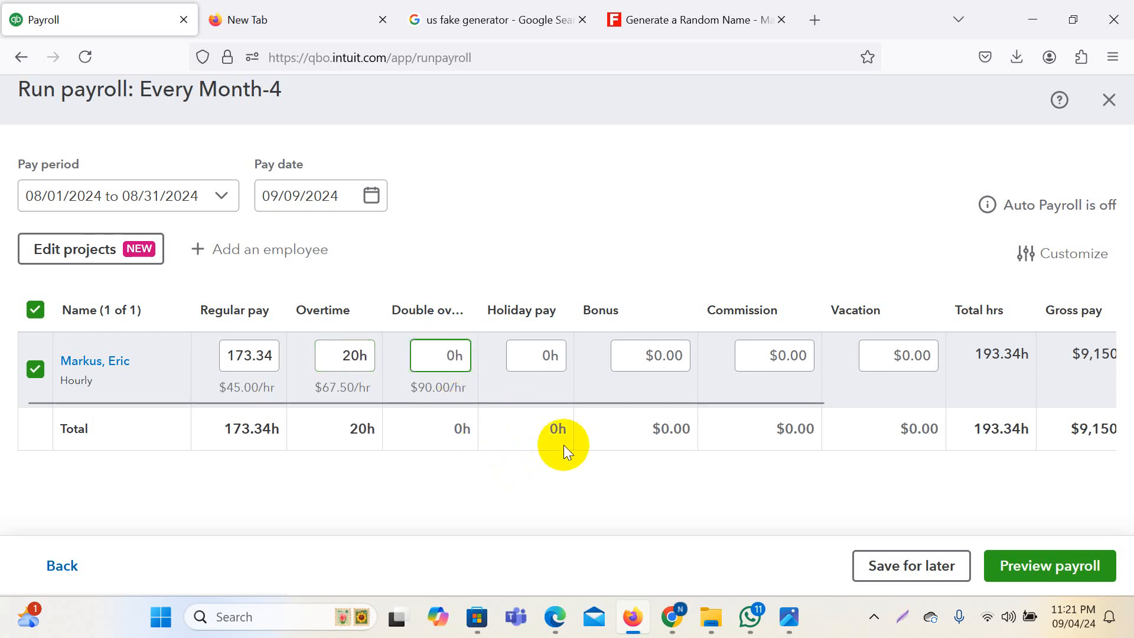
{"action": "type", "text": "15h"}
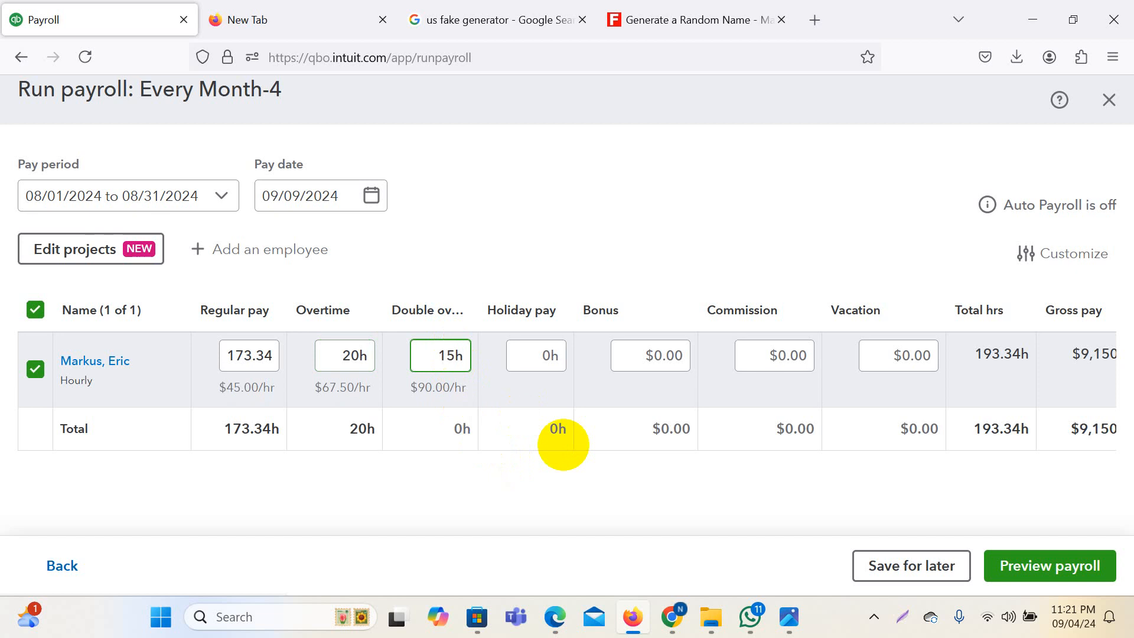
{"action": "left_click", "coordinate": [577, 220]}
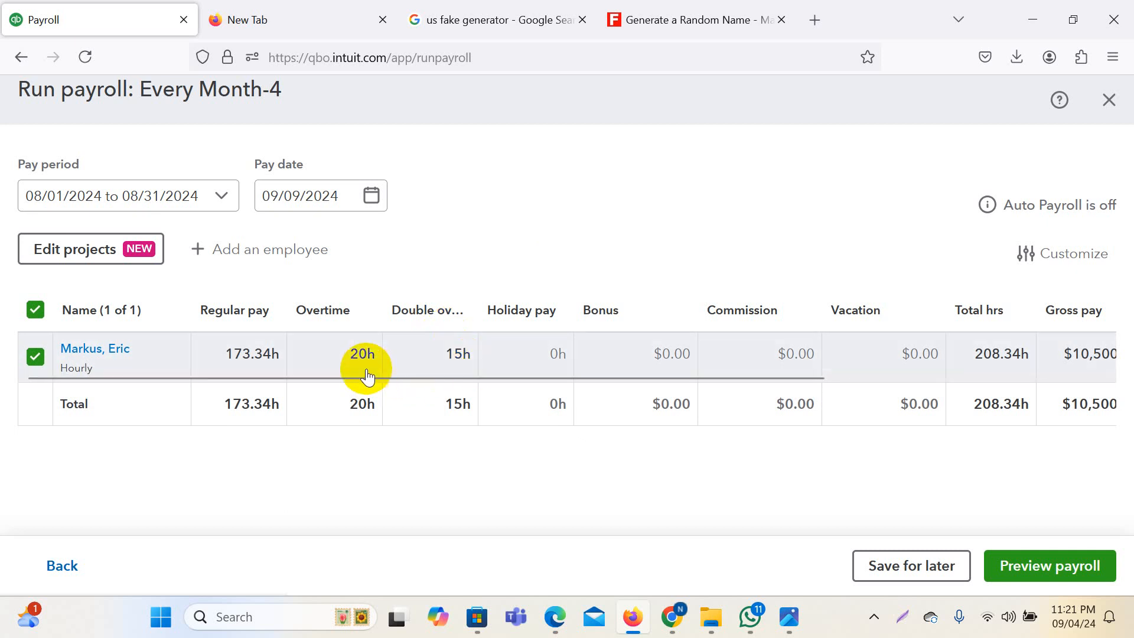
{"action": "left_click", "coordinate": [539, 359]}
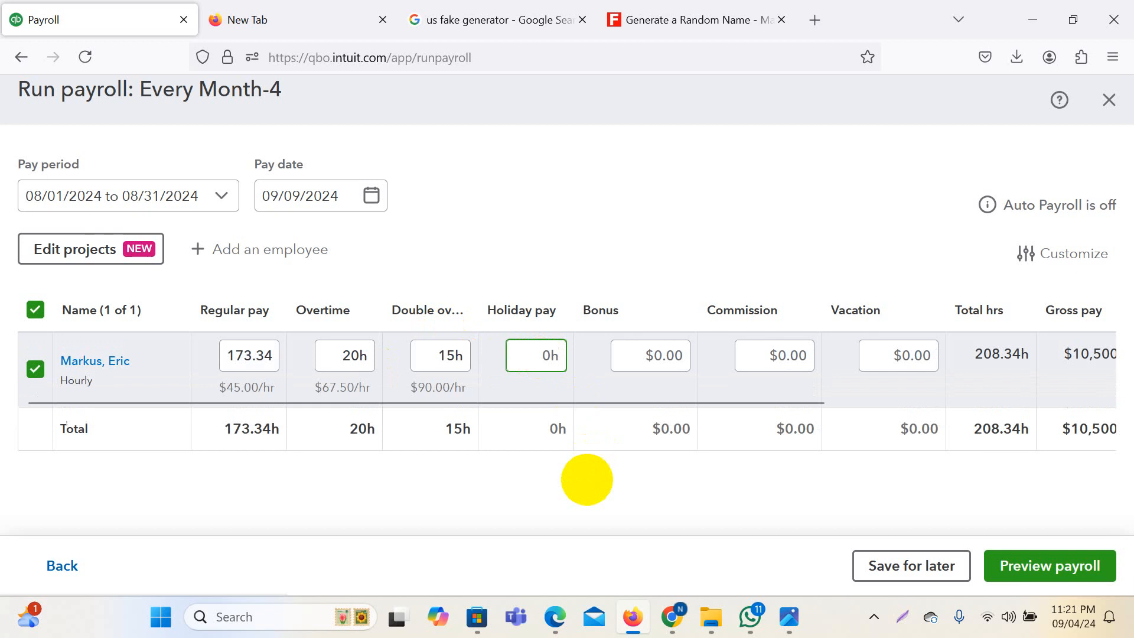
{"action": "type", "text": "8h"}
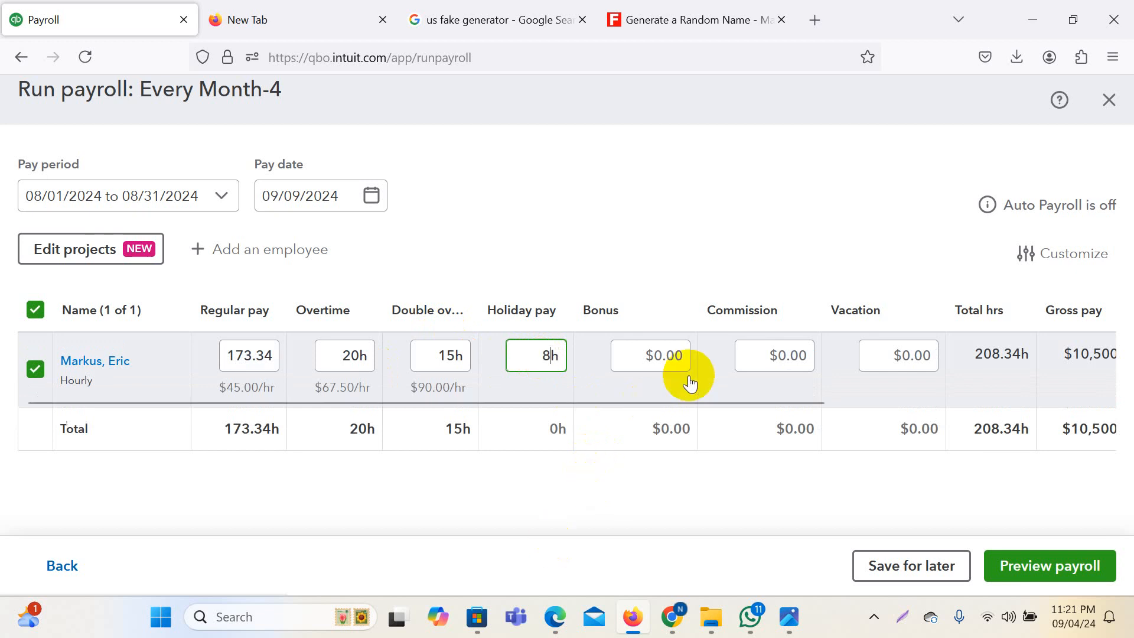
{"action": "left_click", "coordinate": [681, 353]}
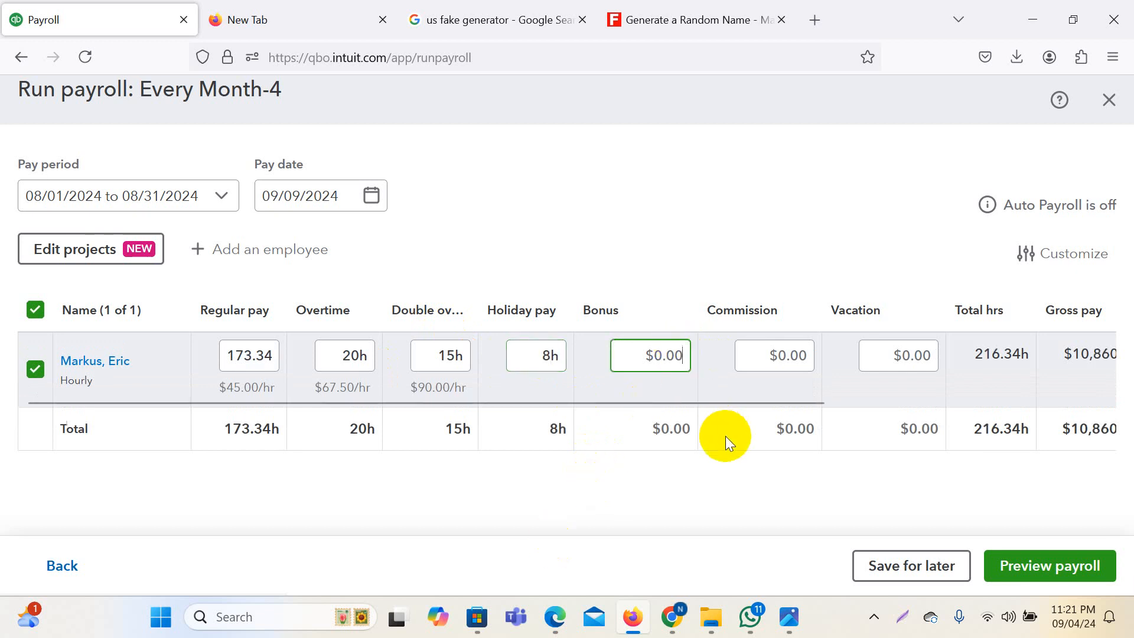
{"action": "type", "text": "50"}
{"action": "left_click", "coordinate": [797, 353]}
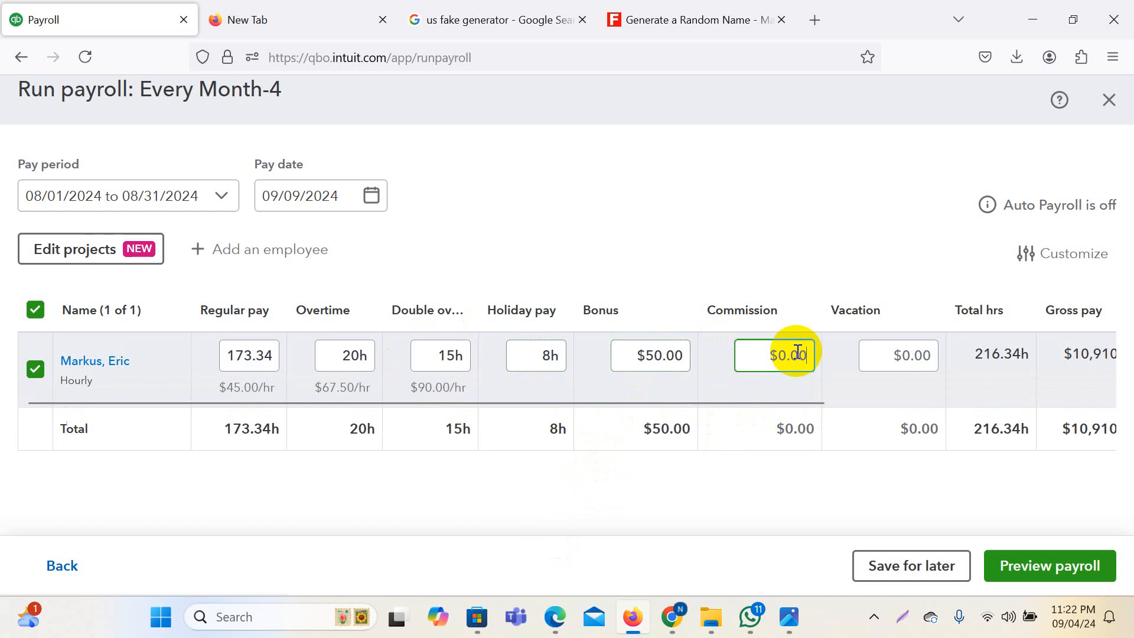
{"action": "type", "text": "75"}
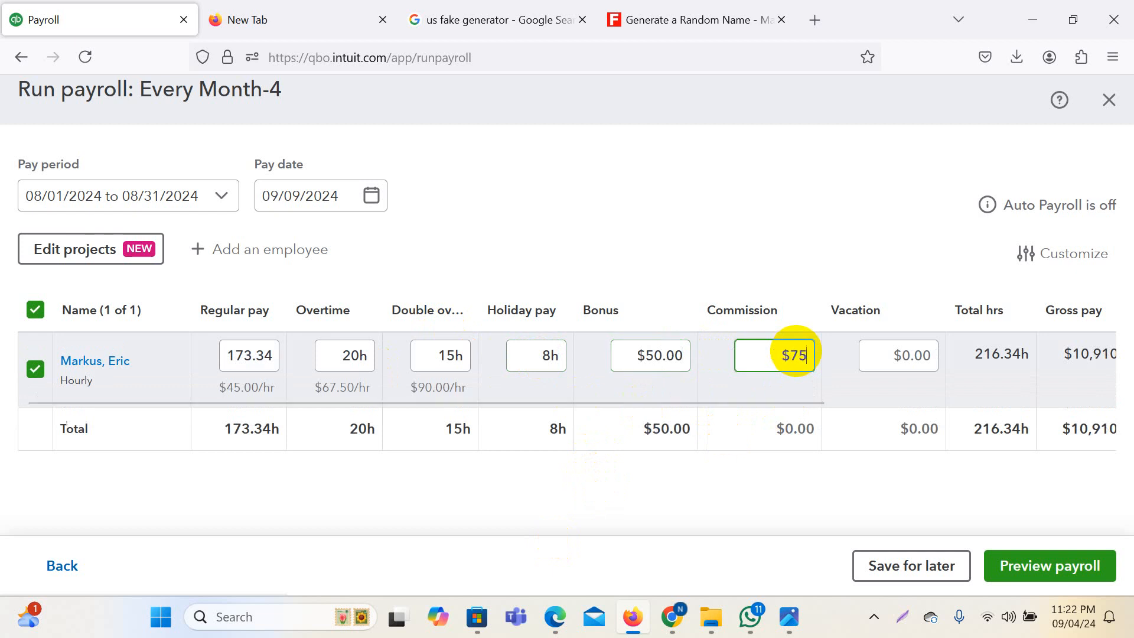
{"action": "left_click", "coordinate": [923, 362]}
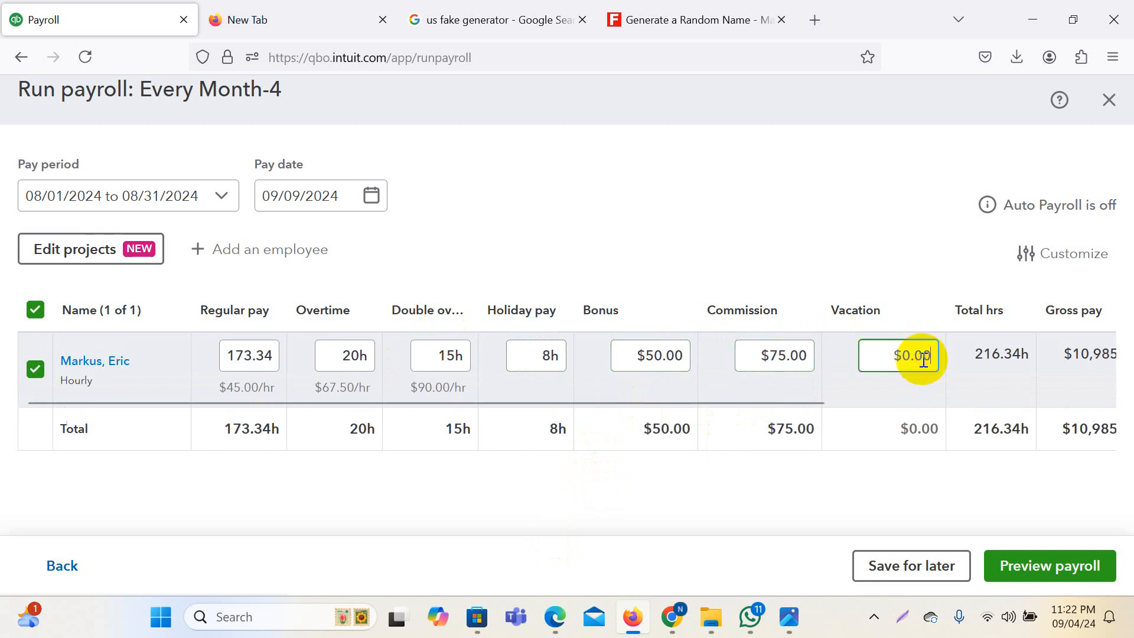
{"action": "left_click", "coordinate": [735, 515]}
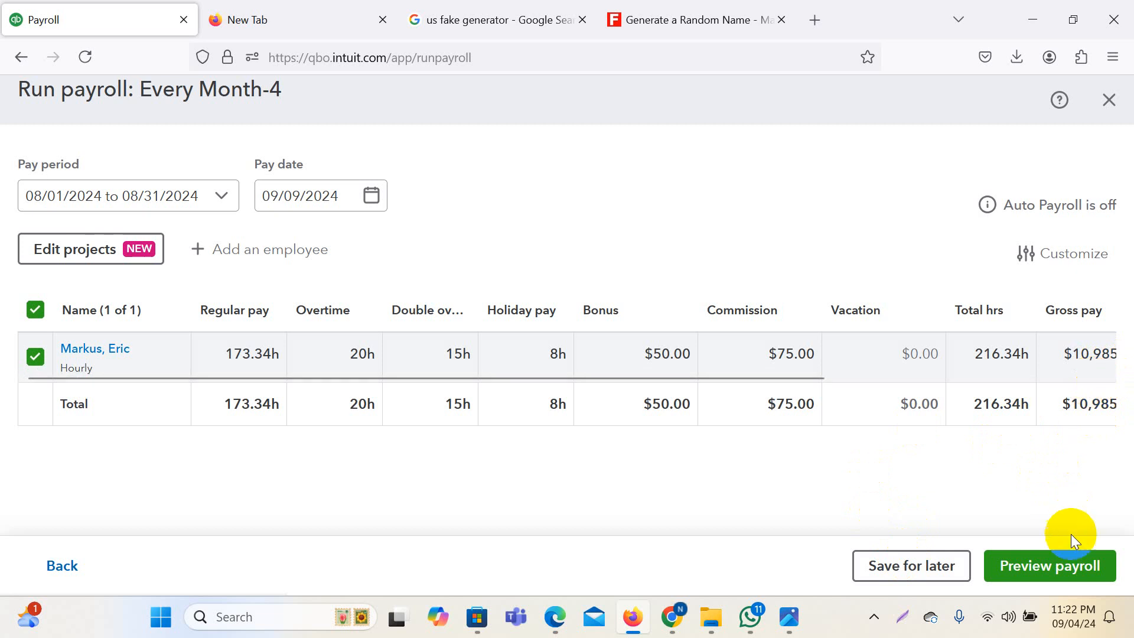
Preview the payroll and check the $10,985.30 gross pay and $1,498.19 employer taxes.
{"action": "left_click", "coordinate": [1038, 568]}
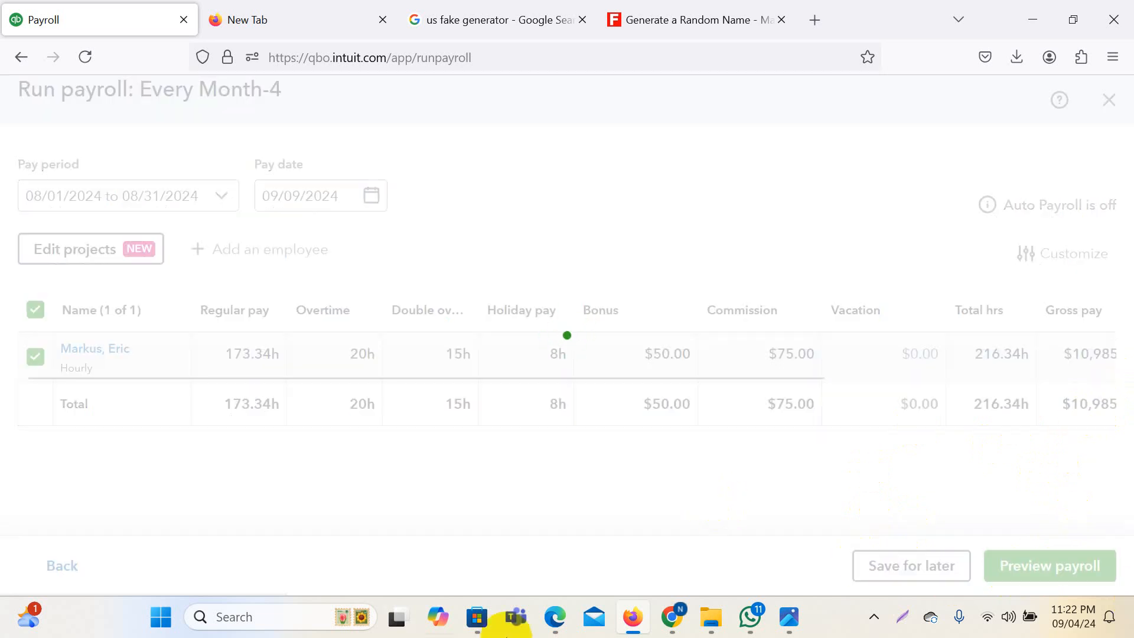
{"action": "scroll", "coordinate": [585, 366], "scroll_direction": "down", "scroll_amount": 1}
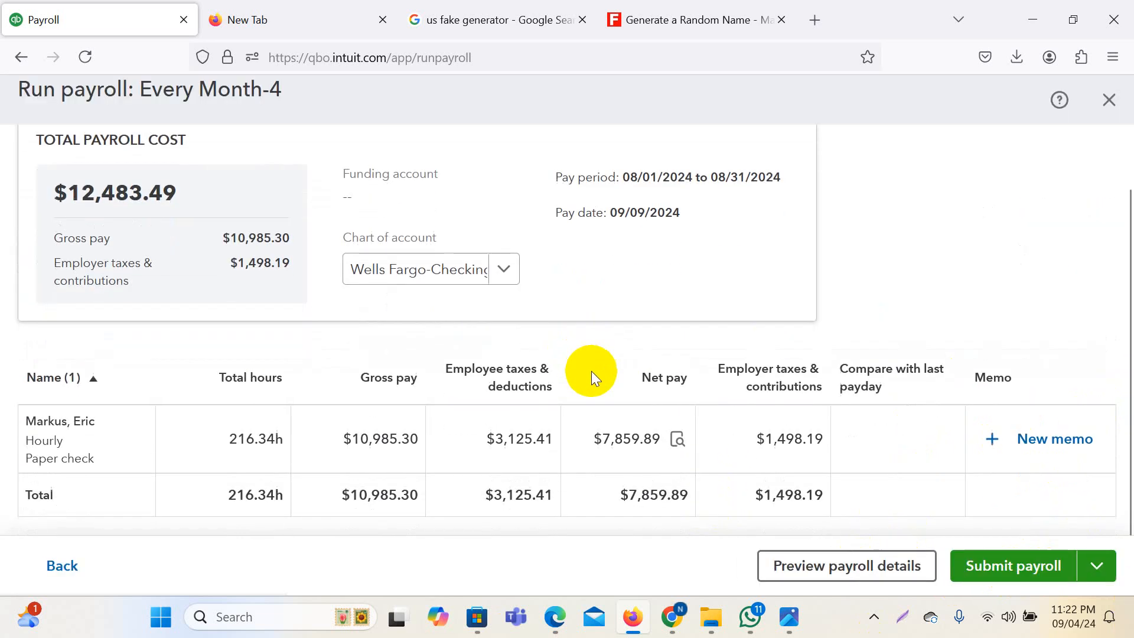
{"action": "scroll", "coordinate": [426, 463], "scroll_direction": "up", "scroll_amount": 1}
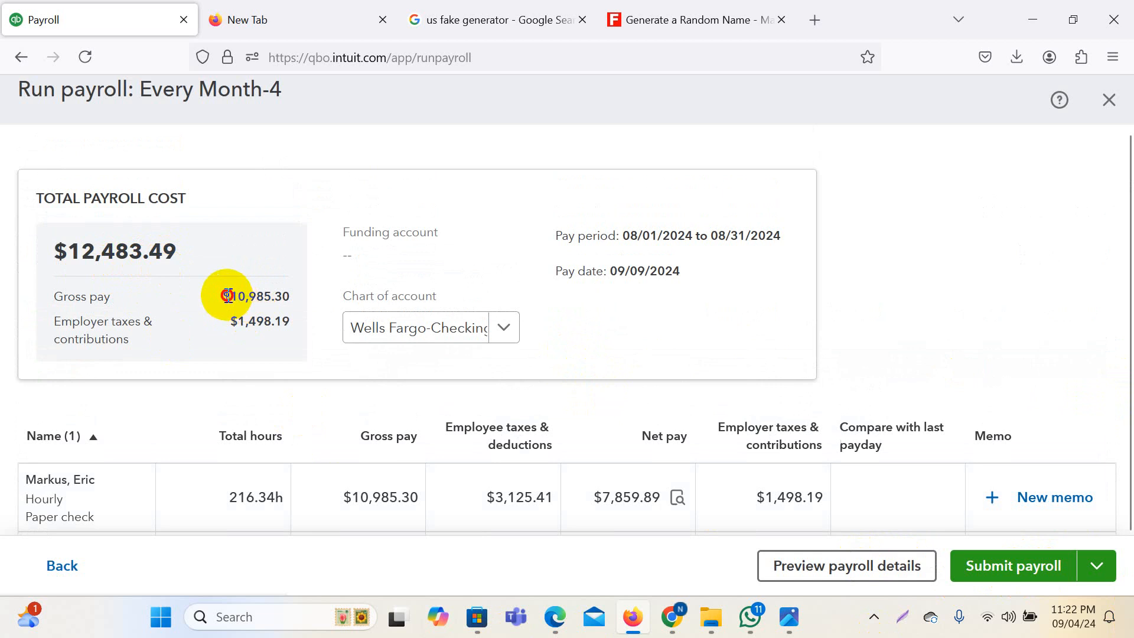
{"action": "left_click_drag", "start_coordinate": [229, 297], "coordinate": [301, 298]}
{"action": "left_click_drag", "start_coordinate": [238, 321], "coordinate": [284, 321]}
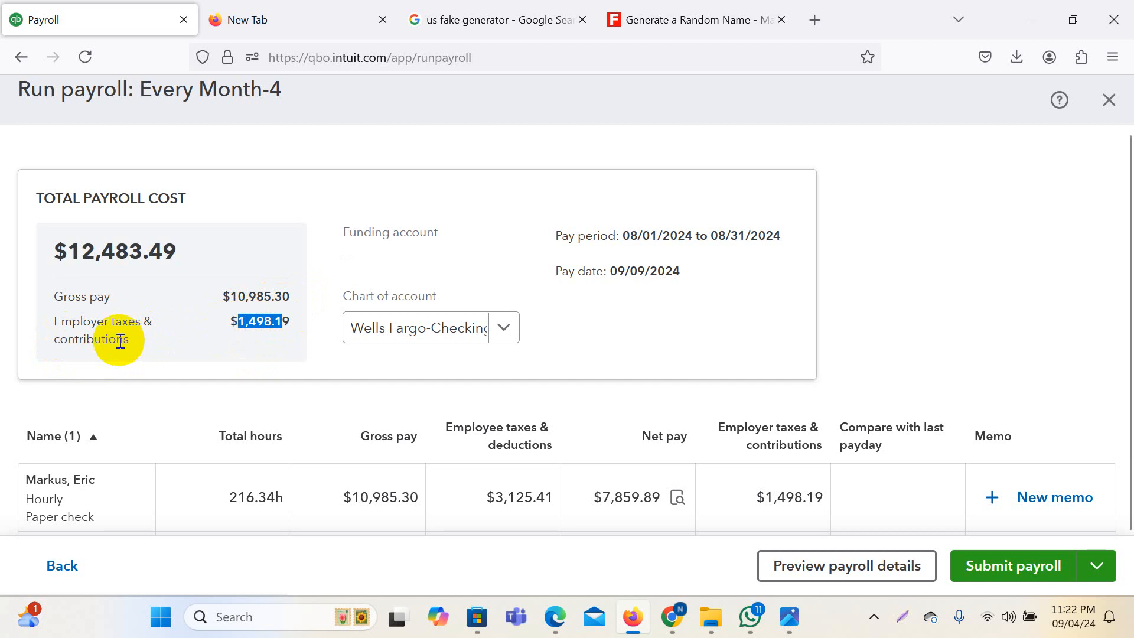
{"action": "left_click_drag", "start_coordinate": [218, 295], "coordinate": [284, 296]}
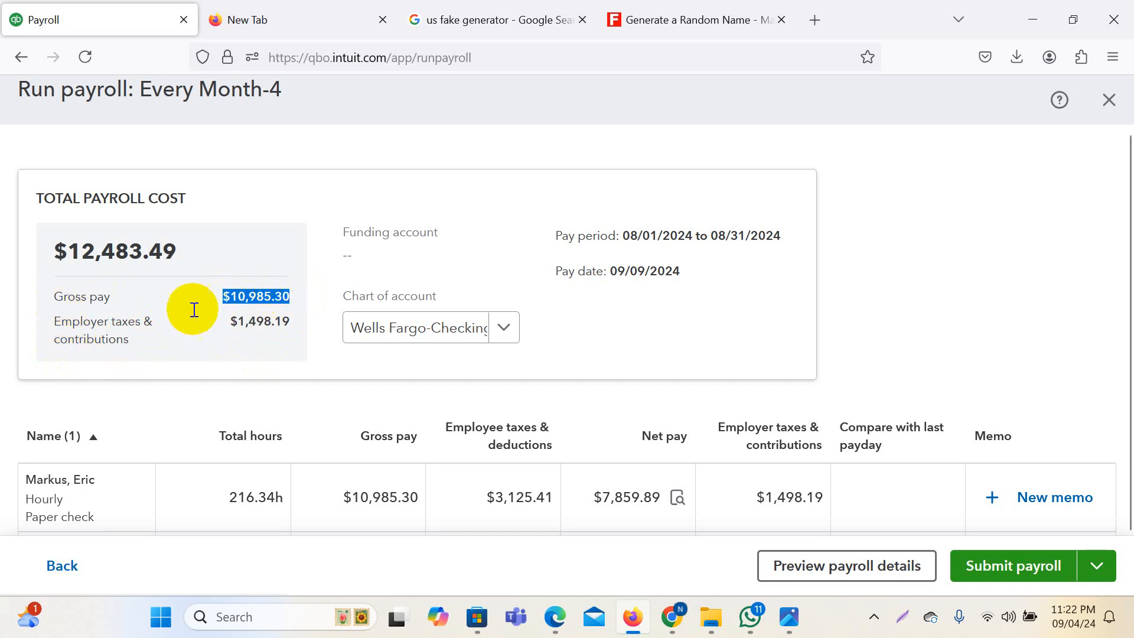
{"action": "left_click_drag", "start_coordinate": [72, 323], "coordinate": [147, 335]}
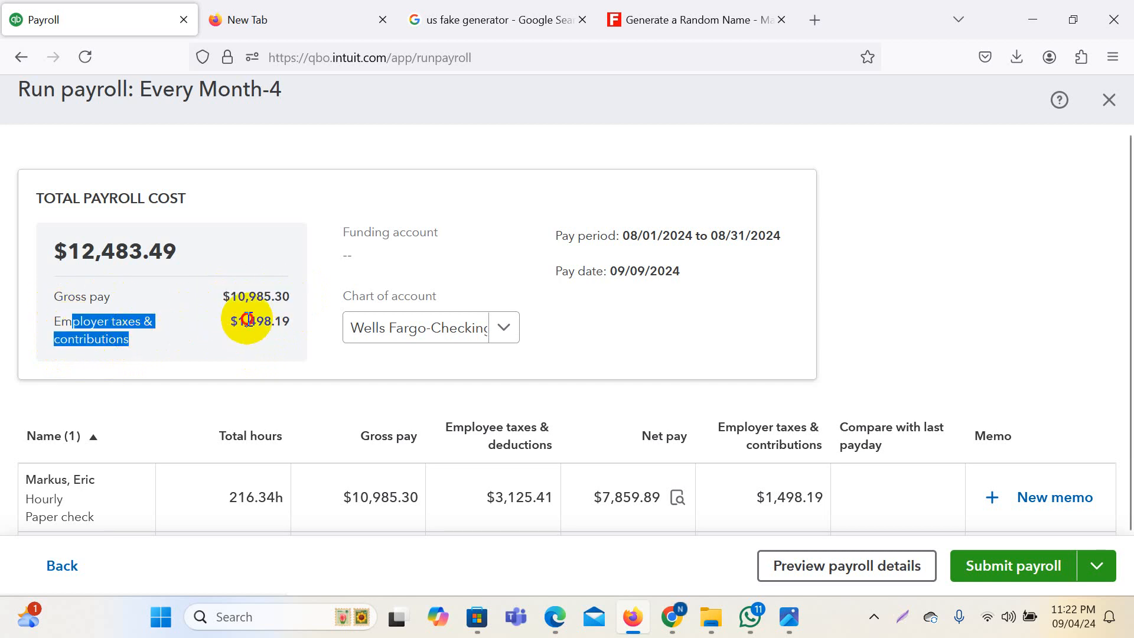
{"action": "left_click_drag", "start_coordinate": [249, 321], "coordinate": [284, 322]}
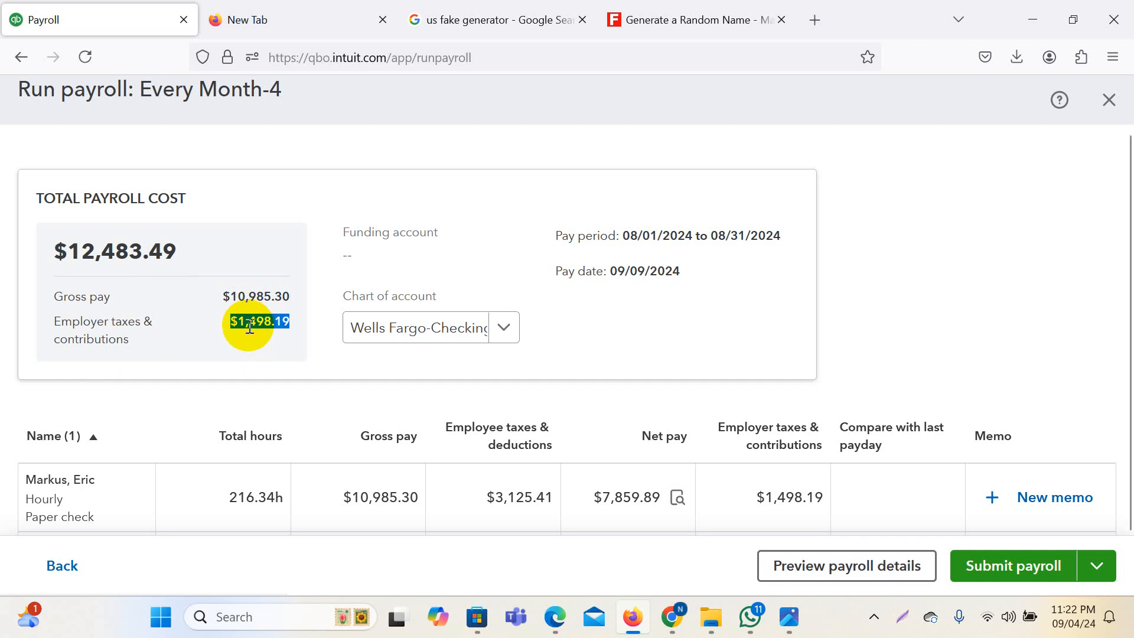
{"action": "left_click", "coordinate": [262, 326]}
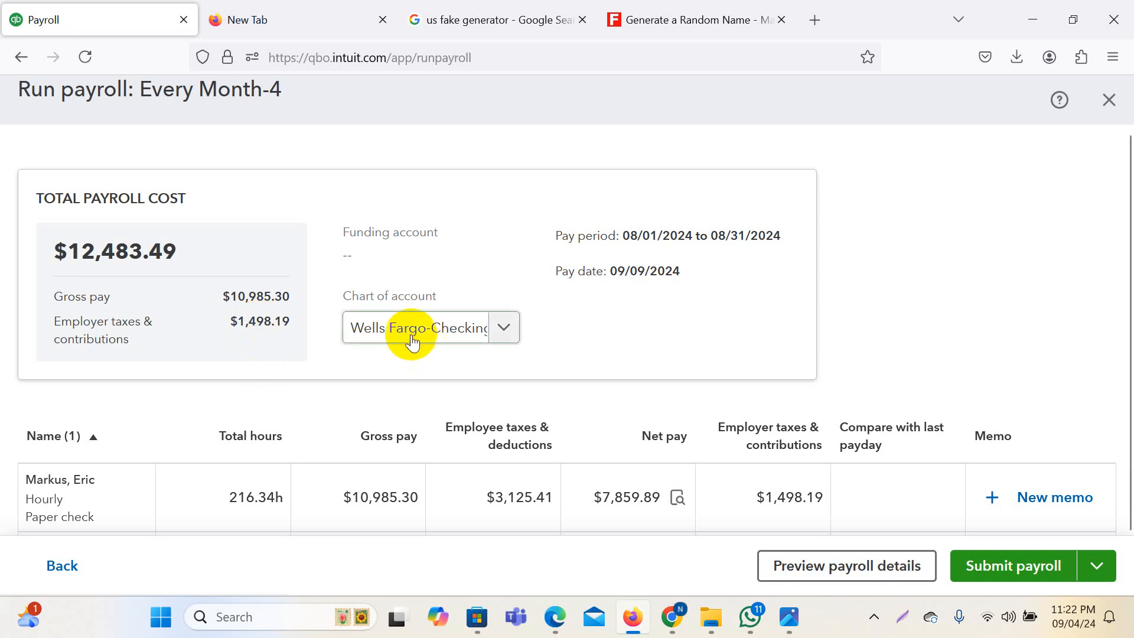
Keep Wells Fargo-Checking as the paying account and check the pay period dates.
{"action": "left_click", "coordinate": [503, 328]}
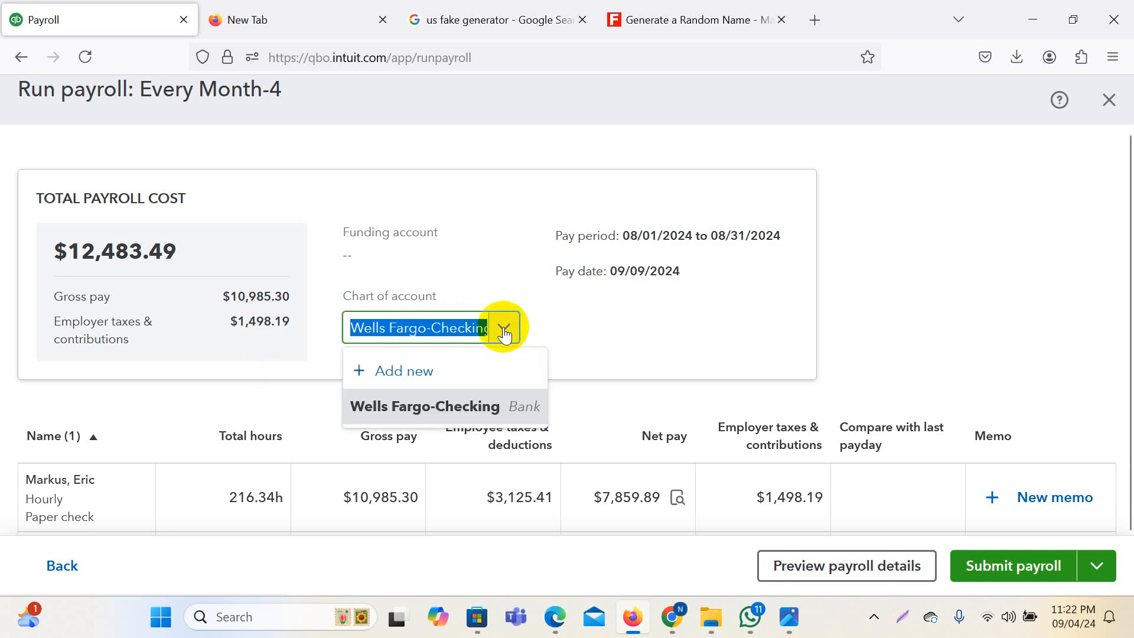
{"action": "left_click", "coordinate": [418, 413]}
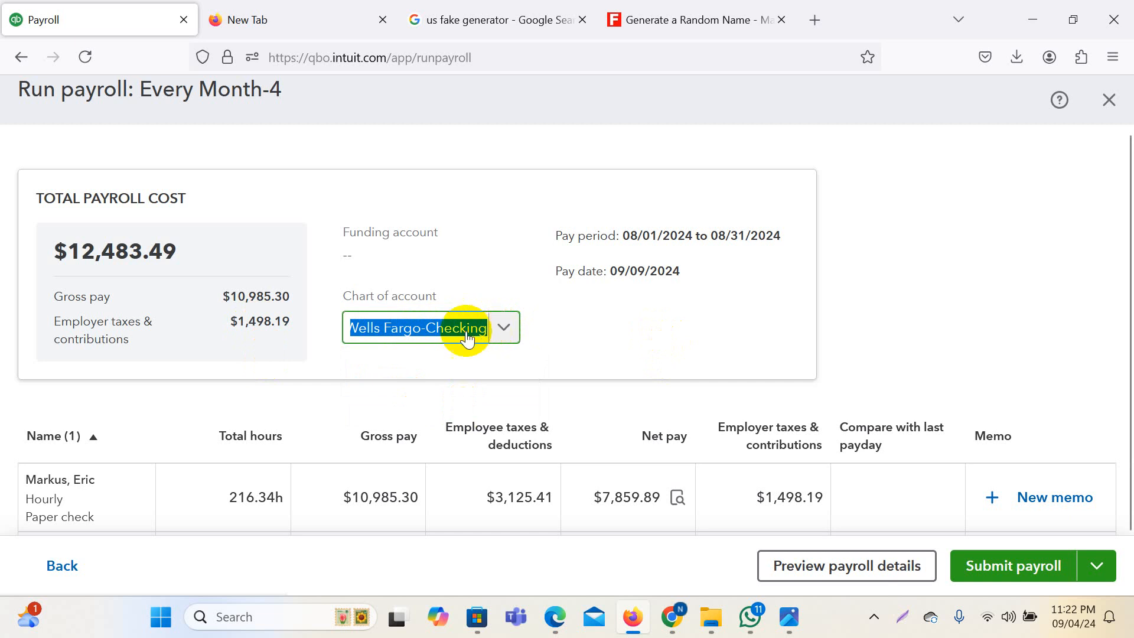
{"action": "left_click_drag", "start_coordinate": [622, 236], "coordinate": [775, 231]}
{"action": "left_click", "coordinate": [609, 270]}
{"action": "left_click_drag", "start_coordinate": [609, 271], "coordinate": [679, 289]}
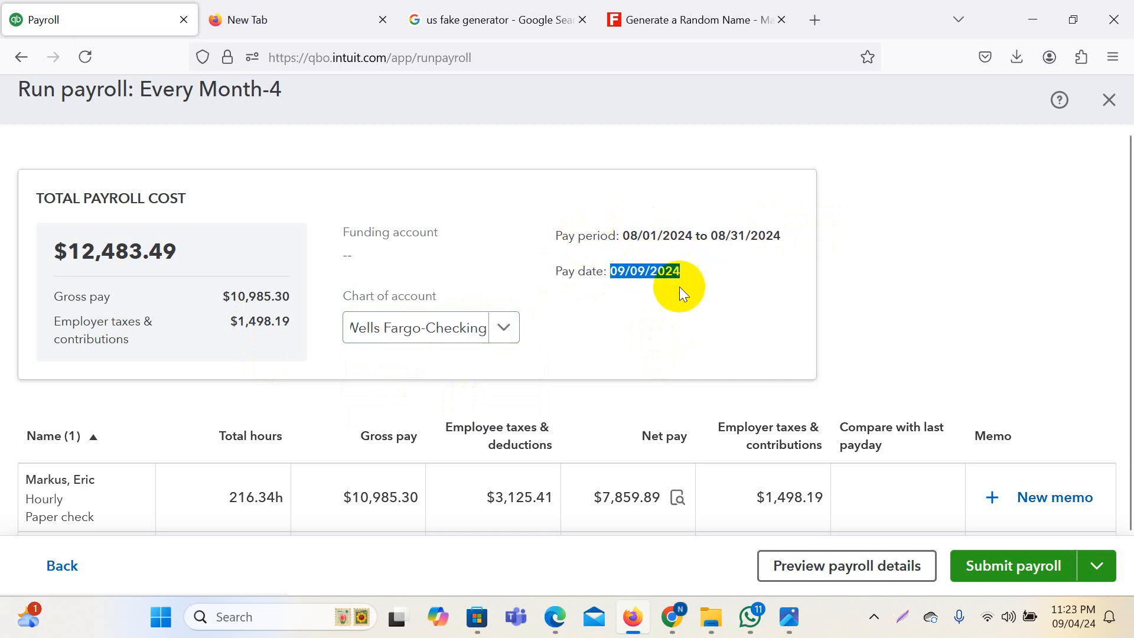
{"action": "scroll", "coordinate": [609, 329], "scroll_direction": "down", "scroll_amount": 1}
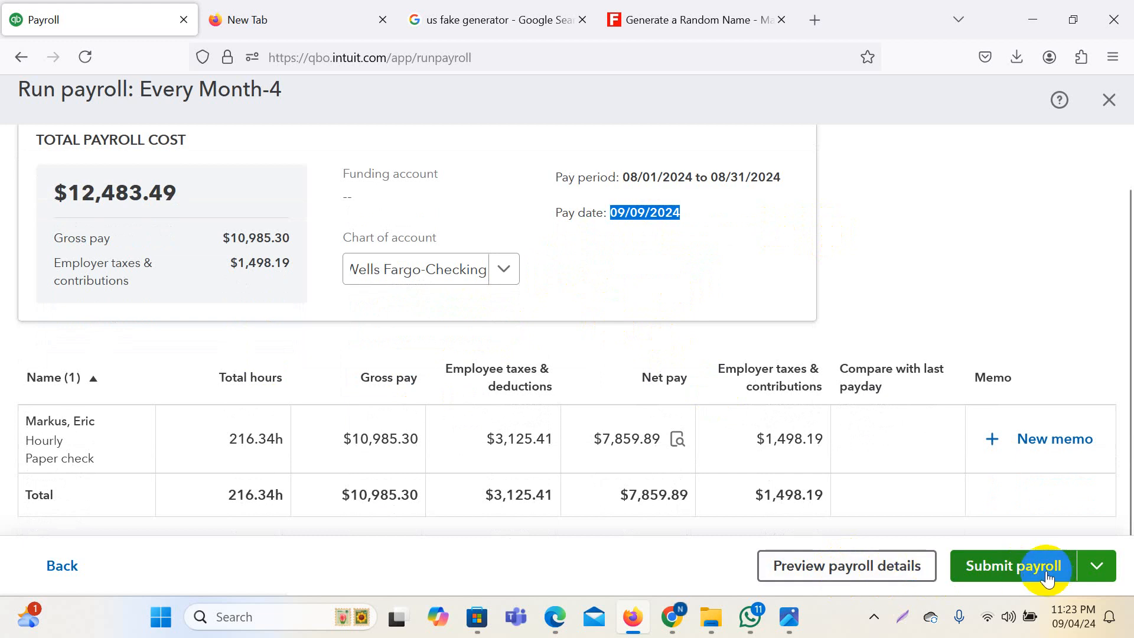
Open the detailed payroll breakdown and check the $7,800.30 regular pay.
{"action": "left_click", "coordinate": [889, 566]}
{"action": "scroll", "coordinate": [585, 329], "scroll_direction": "down", "scroll_amount": 10}
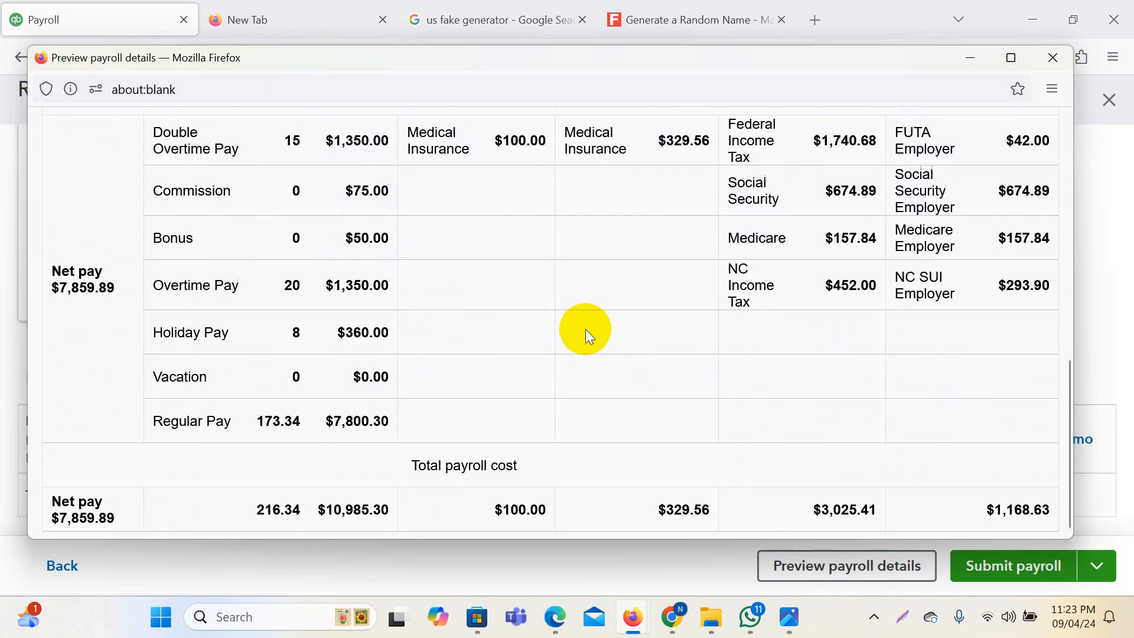
{"action": "scroll", "coordinate": [542, 387], "scroll_direction": "up", "scroll_amount": 10}
{"action": "scroll", "coordinate": [573, 347], "scroll_direction": "down", "scroll_amount": 3}
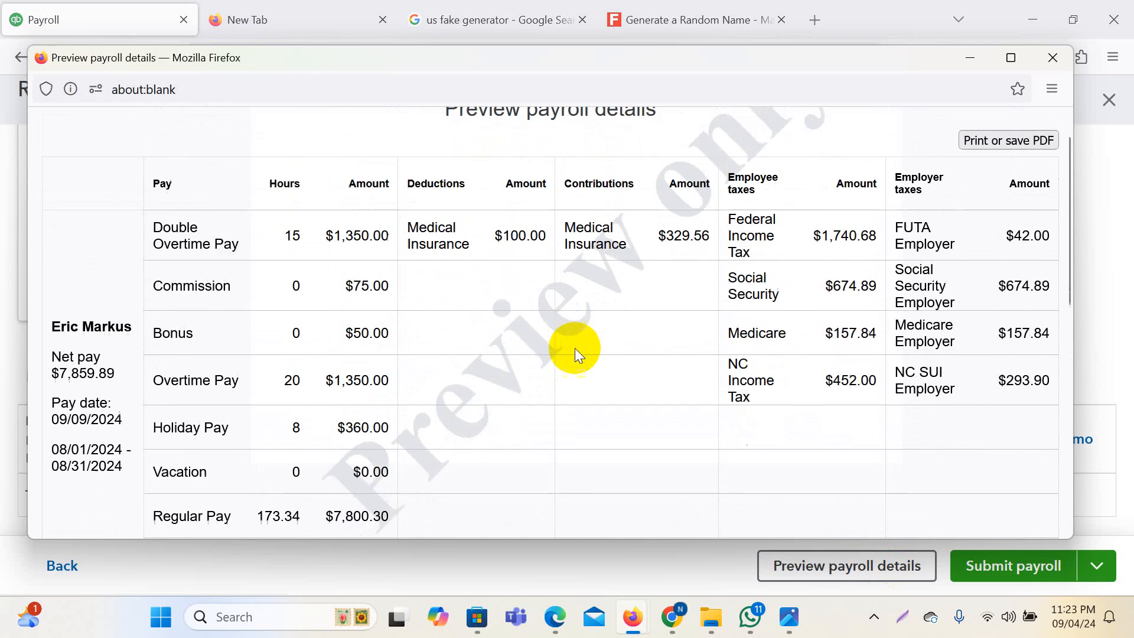
{"action": "scroll", "coordinate": [507, 365], "scroll_direction": "up", "scroll_amount": 2}
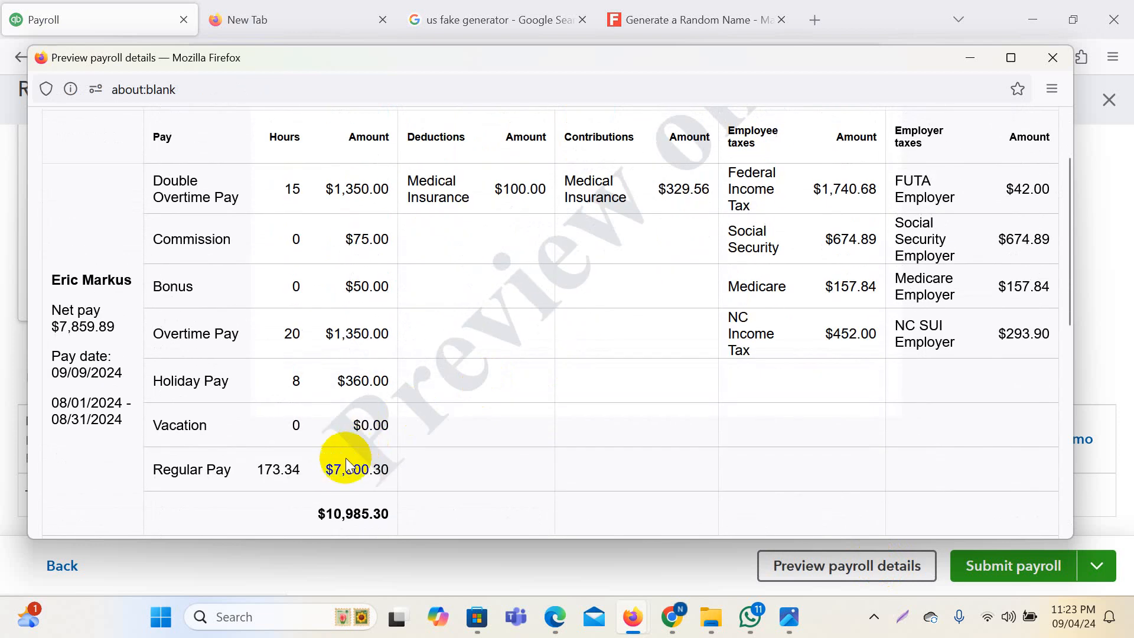
{"action": "left_click_drag", "start_coordinate": [334, 470], "coordinate": [392, 470]}
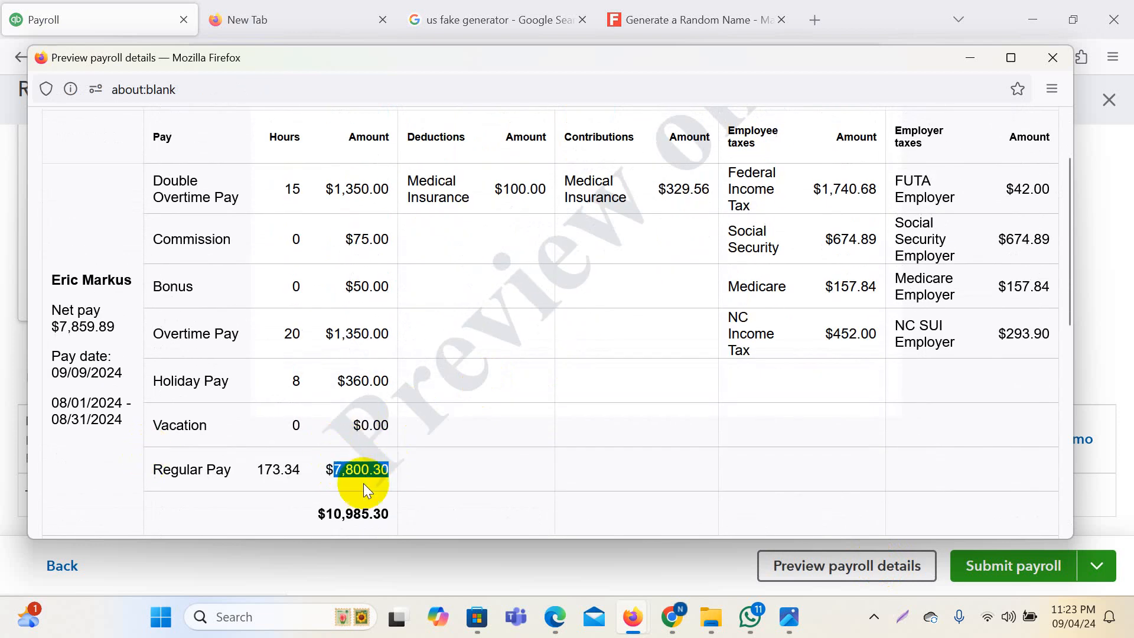
{"action": "scroll", "coordinate": [390, 466], "scroll_direction": "down", "scroll_amount": 2}
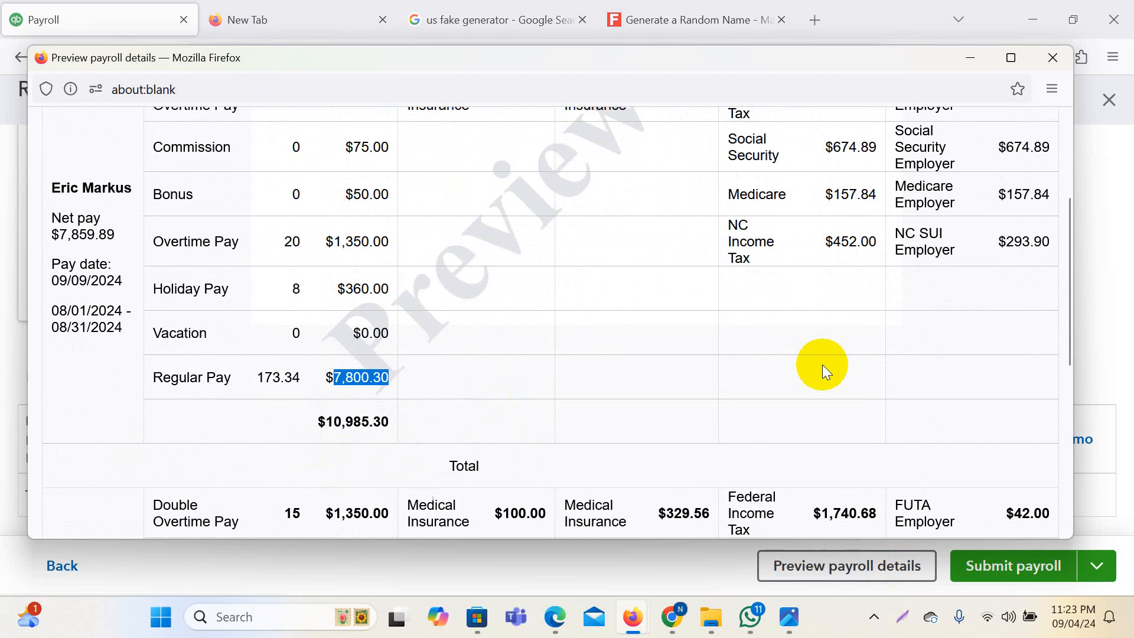
{"action": "scroll", "coordinate": [825, 370], "scroll_direction": "up", "scroll_amount": 2}
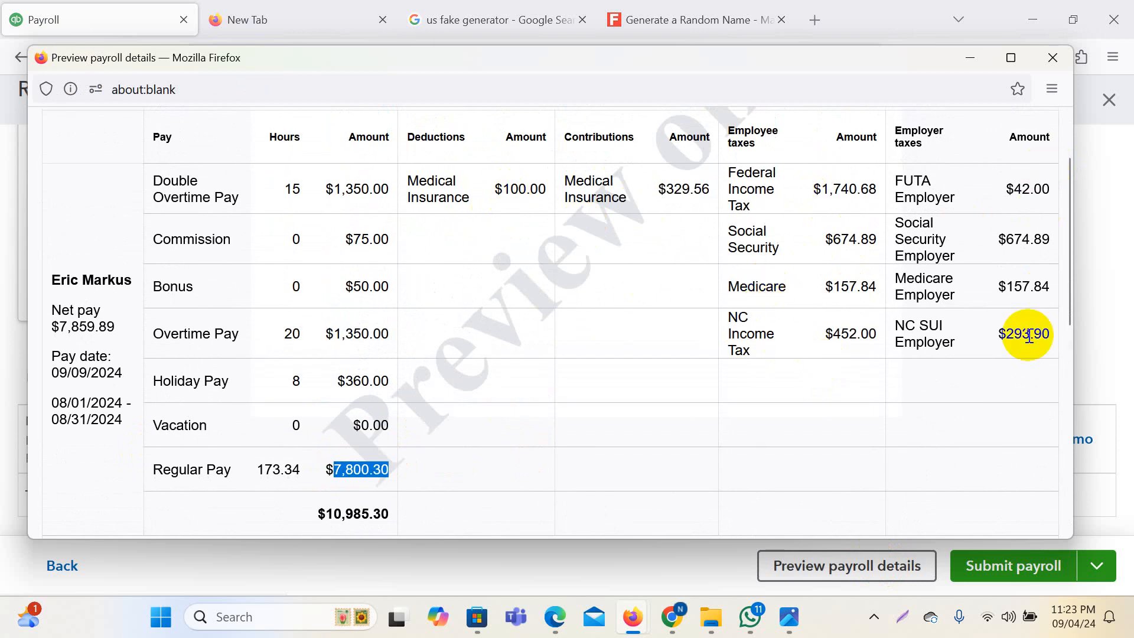
{"action": "scroll", "coordinate": [582, 356], "scroll_direction": "down", "scroll_amount": 6}
{"action": "scroll", "coordinate": [828, 413], "scroll_direction": "down", "scroll_amount": 4}
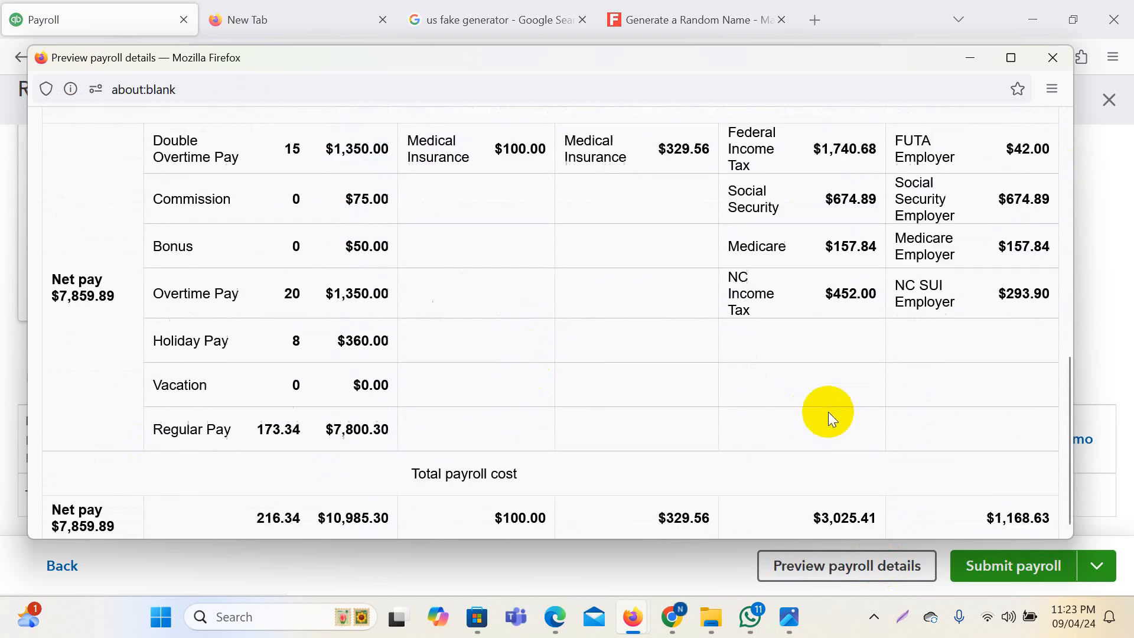
{"action": "scroll", "coordinate": [518, 420], "scroll_direction": "up", "scroll_amount": 8}
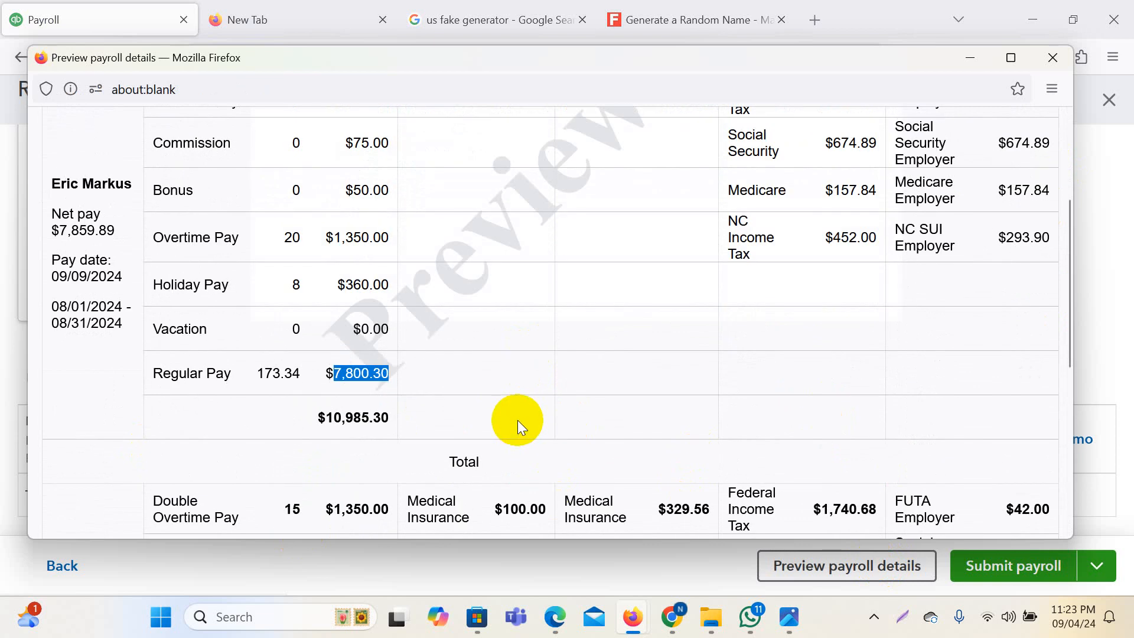
{"action": "scroll", "coordinate": [690, 359], "scroll_direction": "down", "scroll_amount": 8}
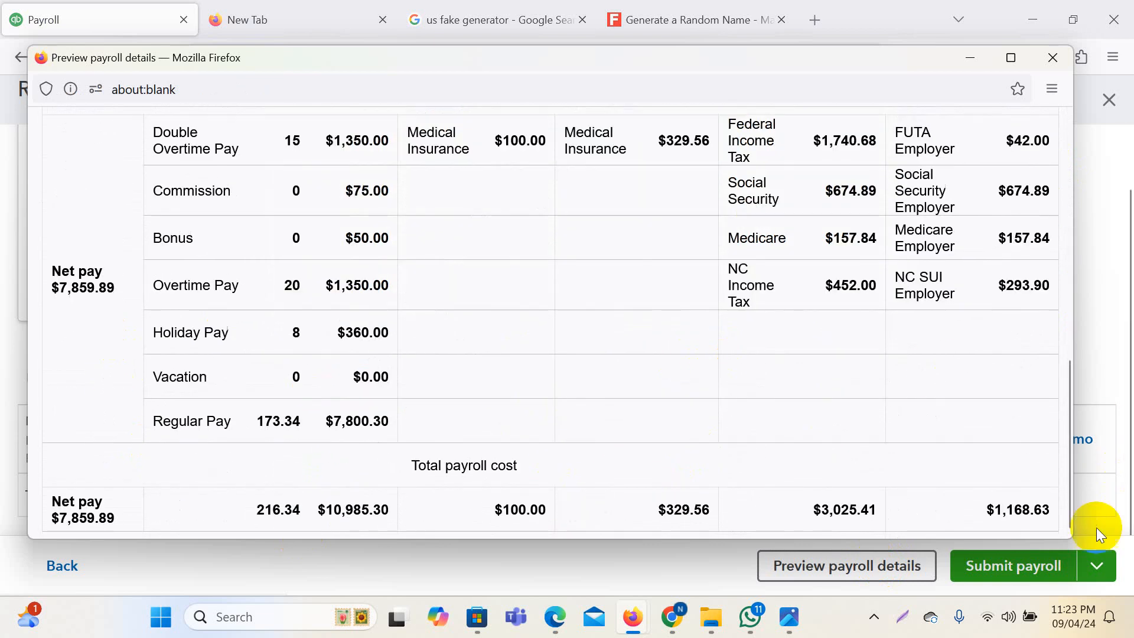
Check the totals: $10,985.30 gross, $100.00 medical insurance, $3,025.41 taxes, $1,168.63 employer.
{"action": "left_click_drag", "start_coordinate": [996, 509], "coordinate": [1045, 507]}
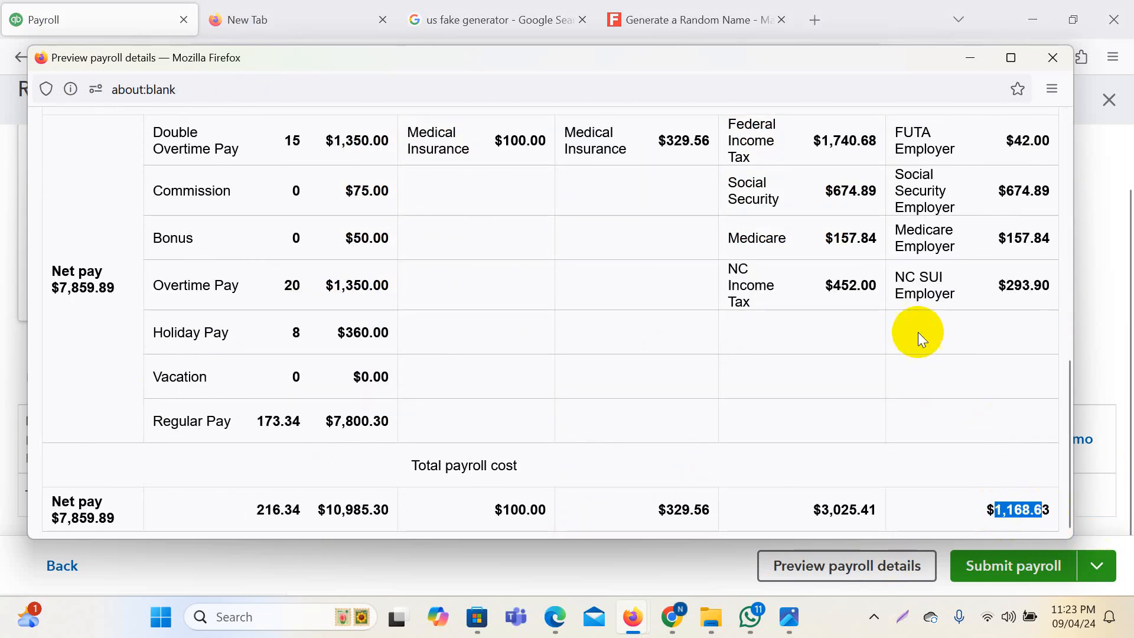
{"action": "left_click_drag", "start_coordinate": [325, 509], "coordinate": [388, 509]}
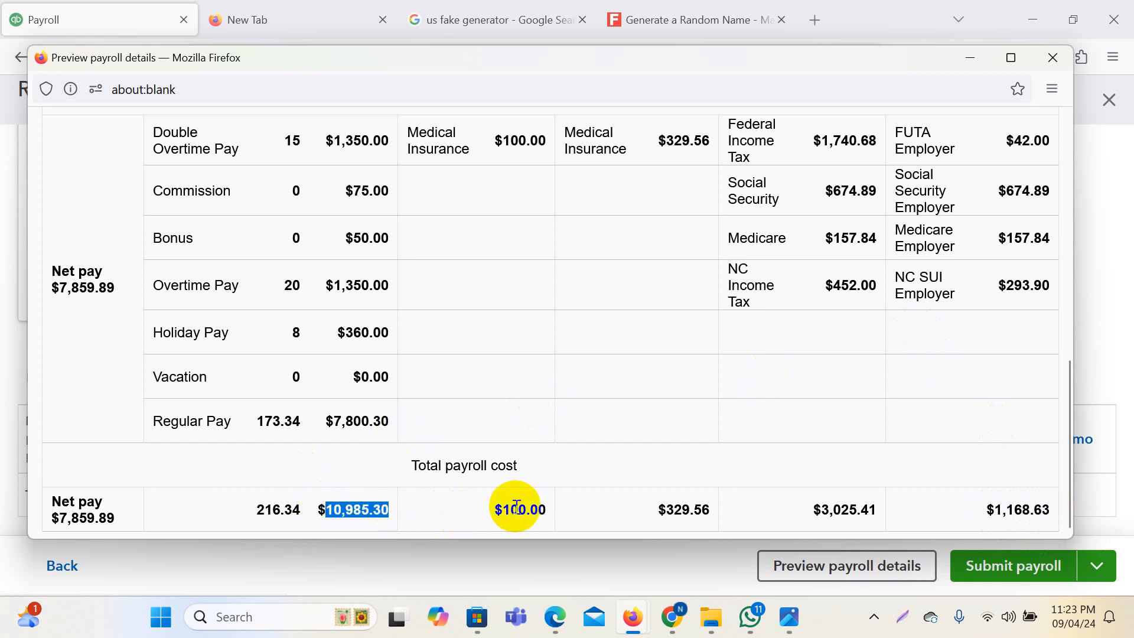
{"action": "left_click_drag", "start_coordinate": [519, 509], "coordinate": [537, 509]}
{"action": "left_click_drag", "start_coordinate": [683, 512], "coordinate": [664, 509]}
{"action": "left_click_drag", "start_coordinate": [831, 509], "coordinate": [882, 514]}
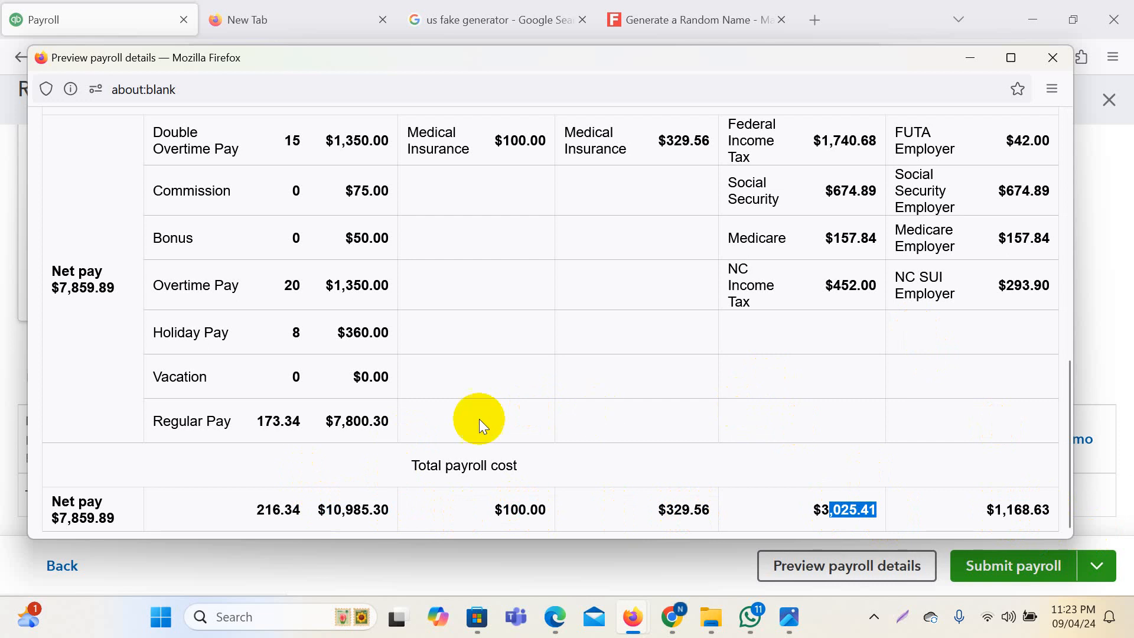
{"action": "scroll", "coordinate": [207, 392], "scroll_direction": "up", "scroll_amount": 5}
{"action": "scroll", "coordinate": [228, 398], "scroll_direction": "down", "scroll_amount": 5}
Confirm the $7,859.89 net pay, close the details and submit the payroll.
{"action": "left_click_drag", "start_coordinate": [60, 288], "coordinate": [99, 282]}
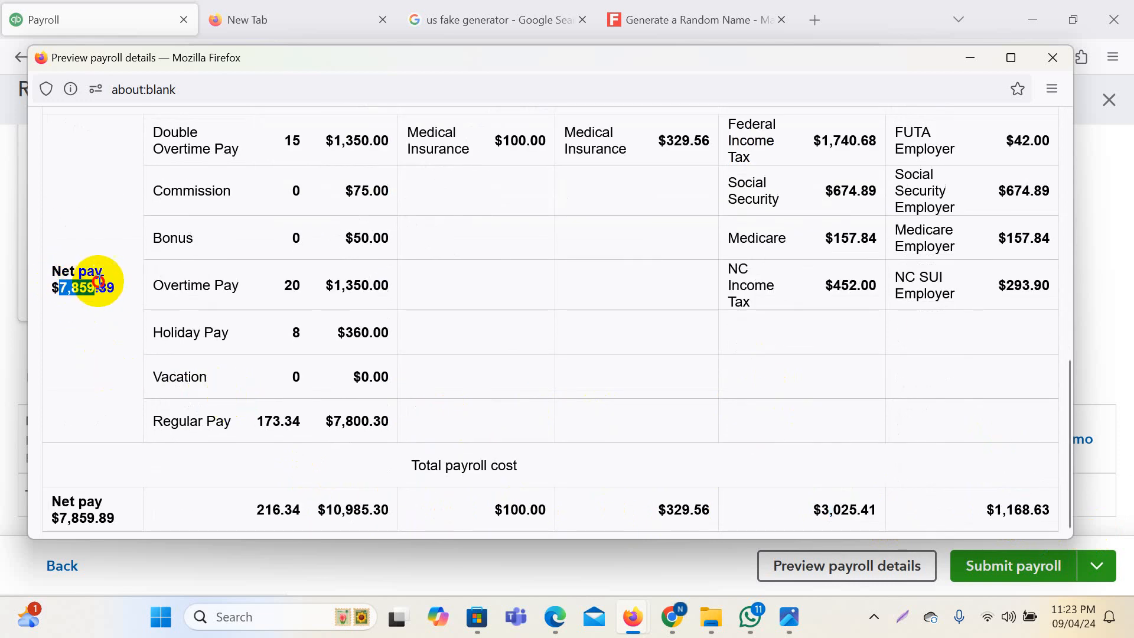
{"action": "scroll", "coordinate": [723, 383], "scroll_direction": "up", "scroll_amount": 5}
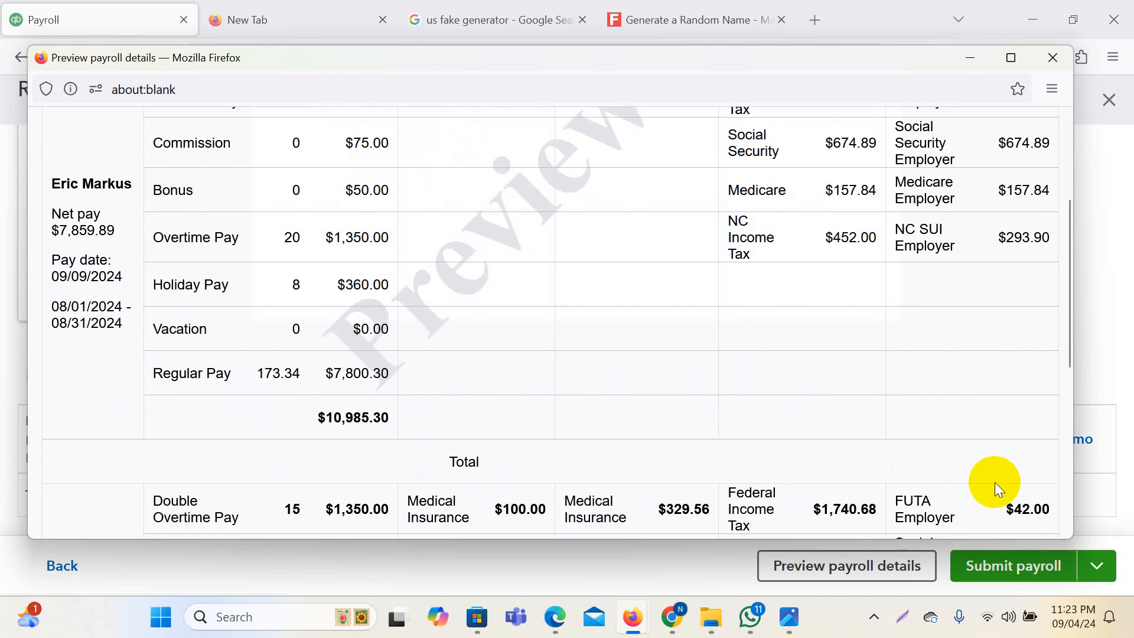
{"action": "scroll", "coordinate": [943, 419], "scroll_direction": "up", "scroll_amount": 3}
{"action": "scroll", "coordinate": [938, 423], "scroll_direction": "down", "scroll_amount": 3}
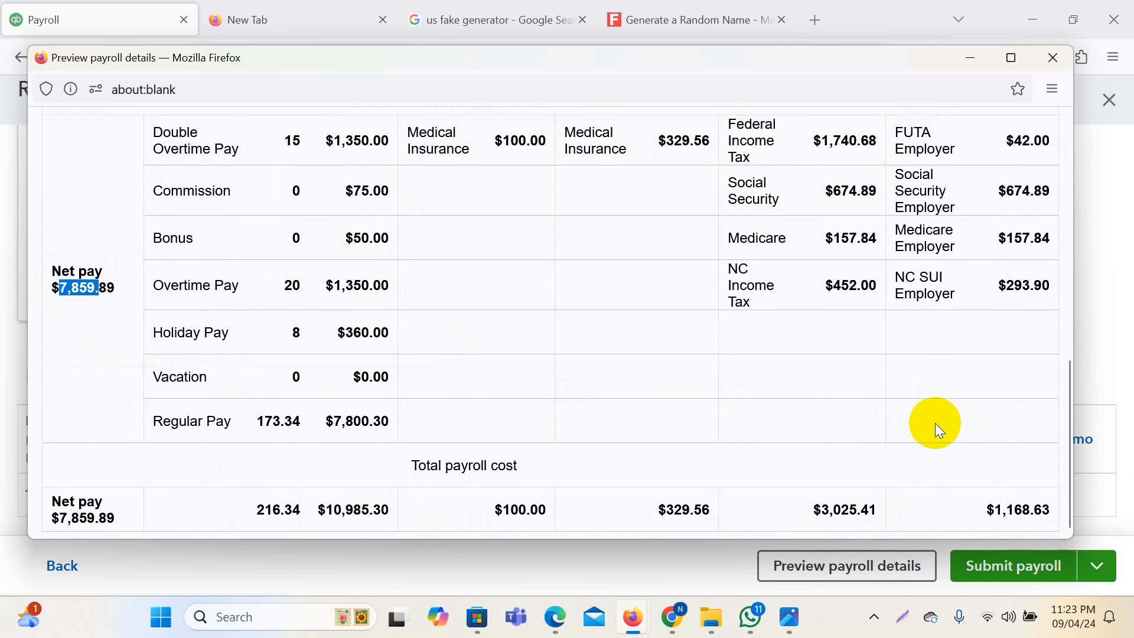
{"action": "scroll", "coordinate": [935, 423], "scroll_direction": "up", "scroll_amount": 1}
{"action": "left_click", "coordinate": [1052, 57]}
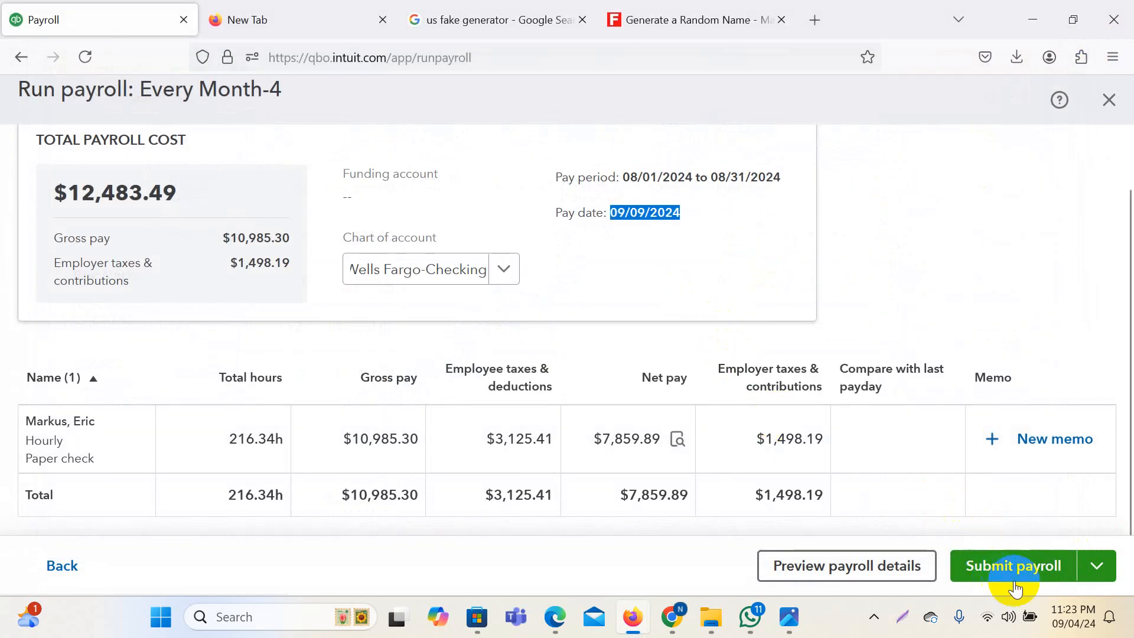
{"action": "left_click", "coordinate": [1035, 568]}
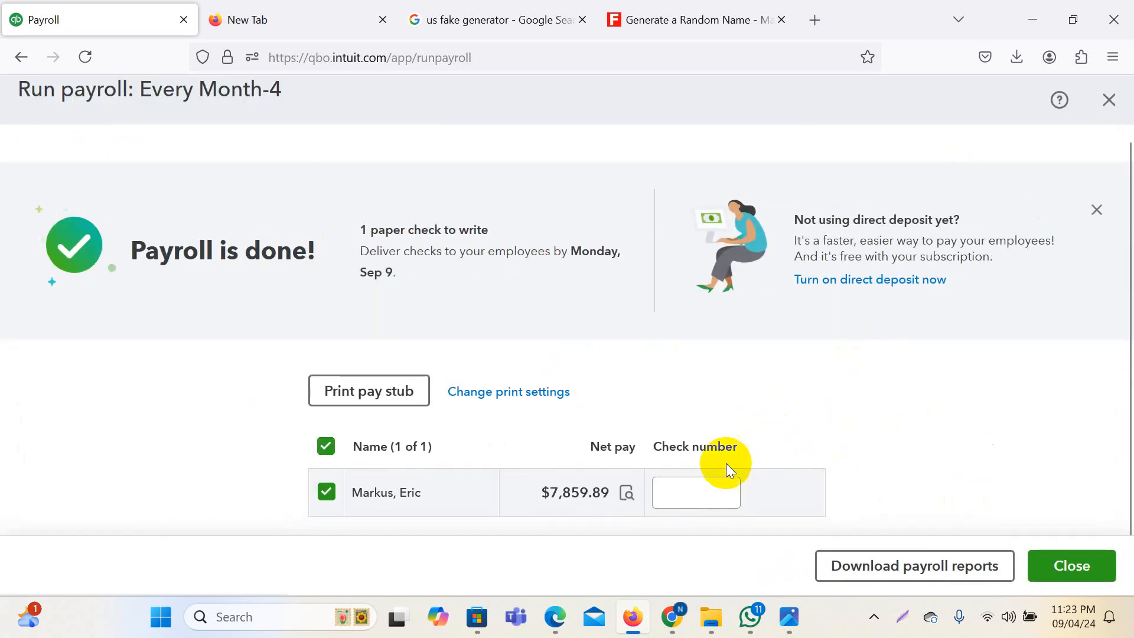
Record check number 3453, dismiss the feedback survey and open the pay stub for printing.
{"action": "left_click", "coordinate": [687, 505]}
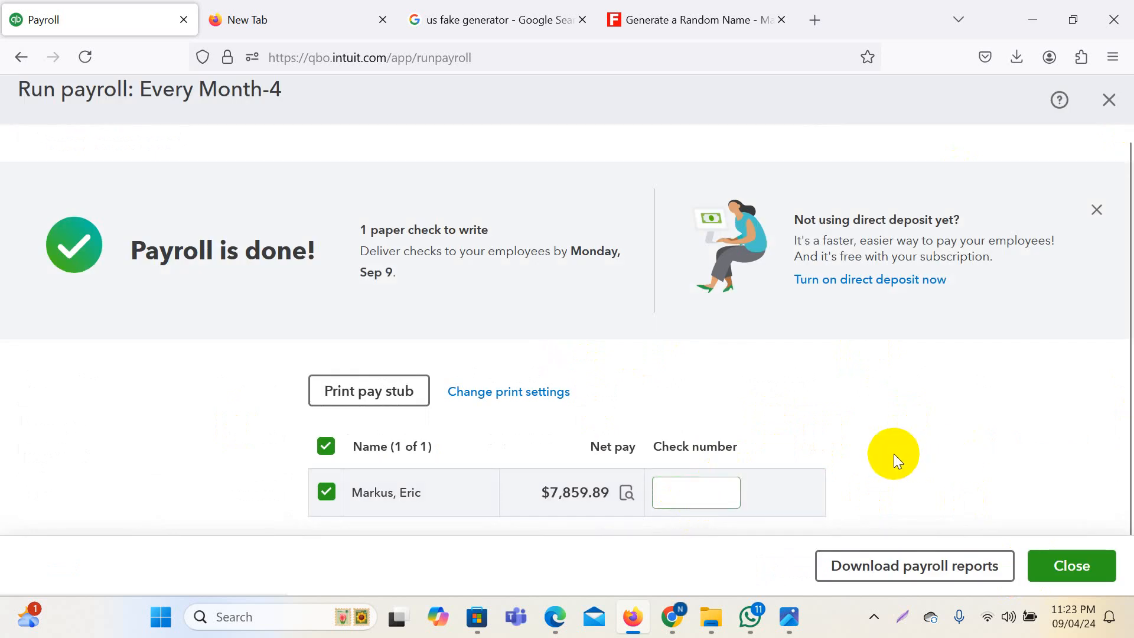
{"action": "left_click", "coordinate": [686, 492]}
{"action": "type", "text": "3453"}
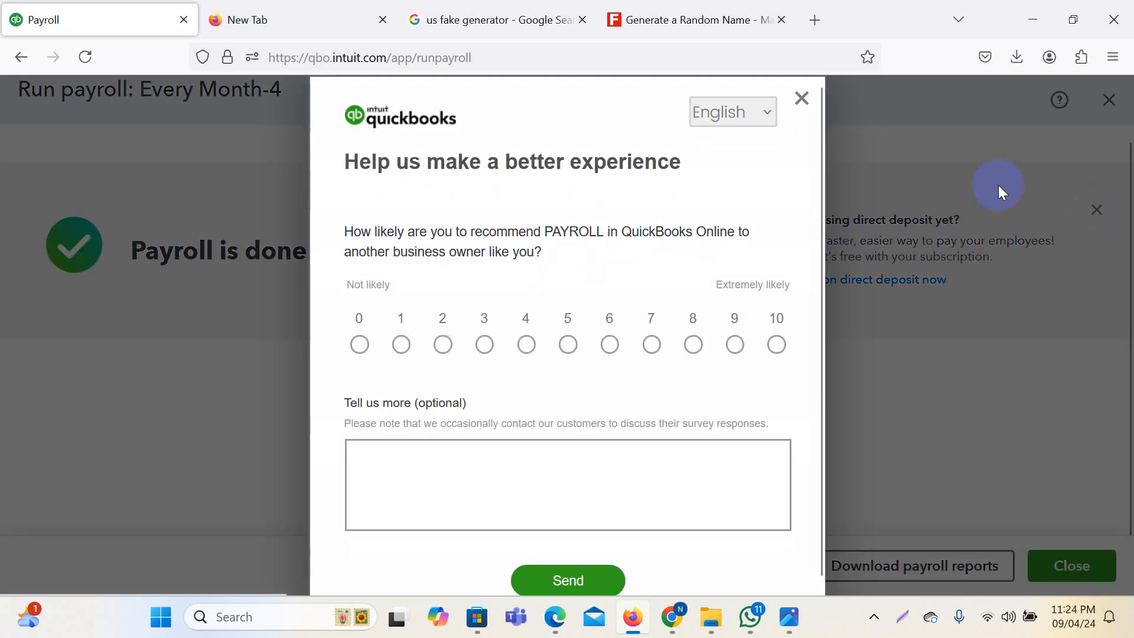
{"action": "left_click", "coordinate": [800, 99]}
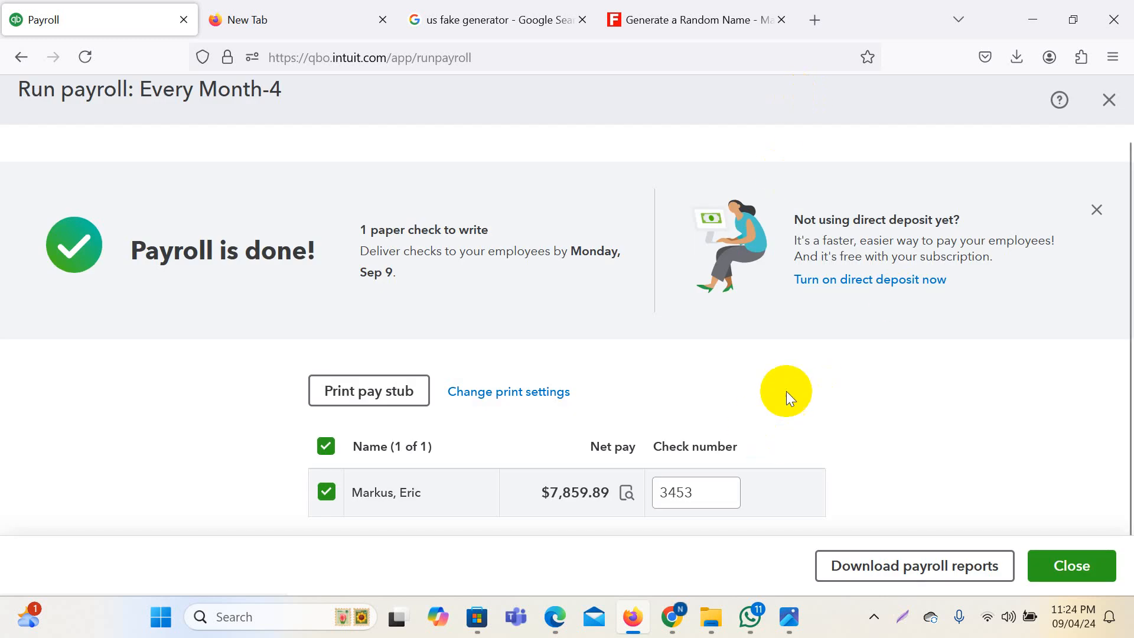
{"action": "left_click", "coordinate": [377, 397]}
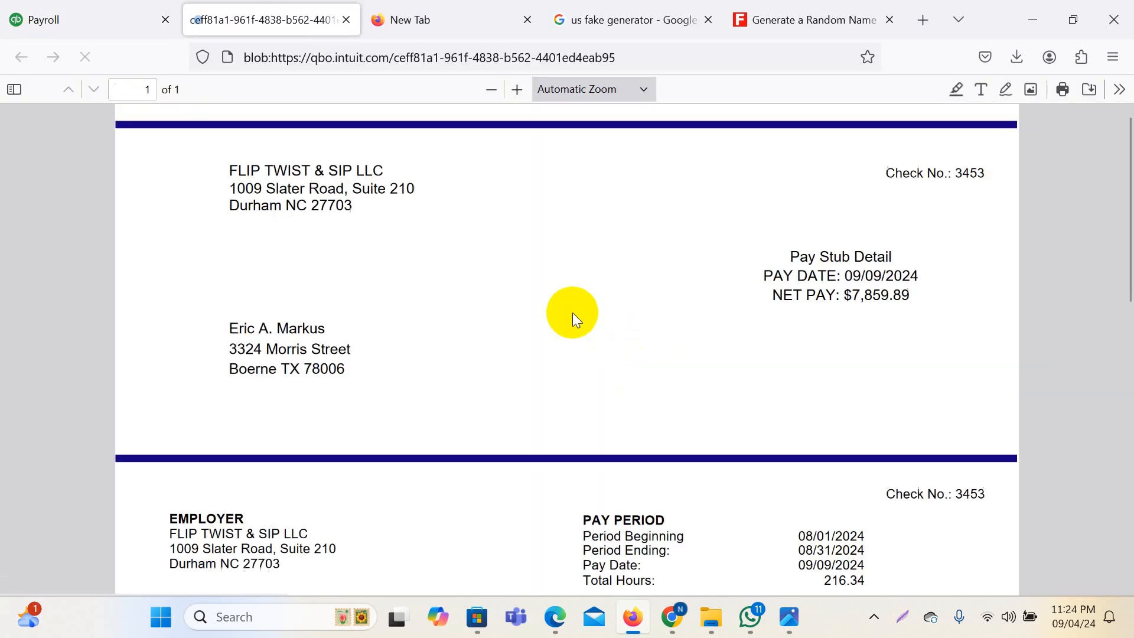
Check the pay period dates, net pay and pay date on the check 3453 stub.
{"action": "scroll", "coordinate": [556, 324], "scroll_direction": "down", "scroll_amount": 8}
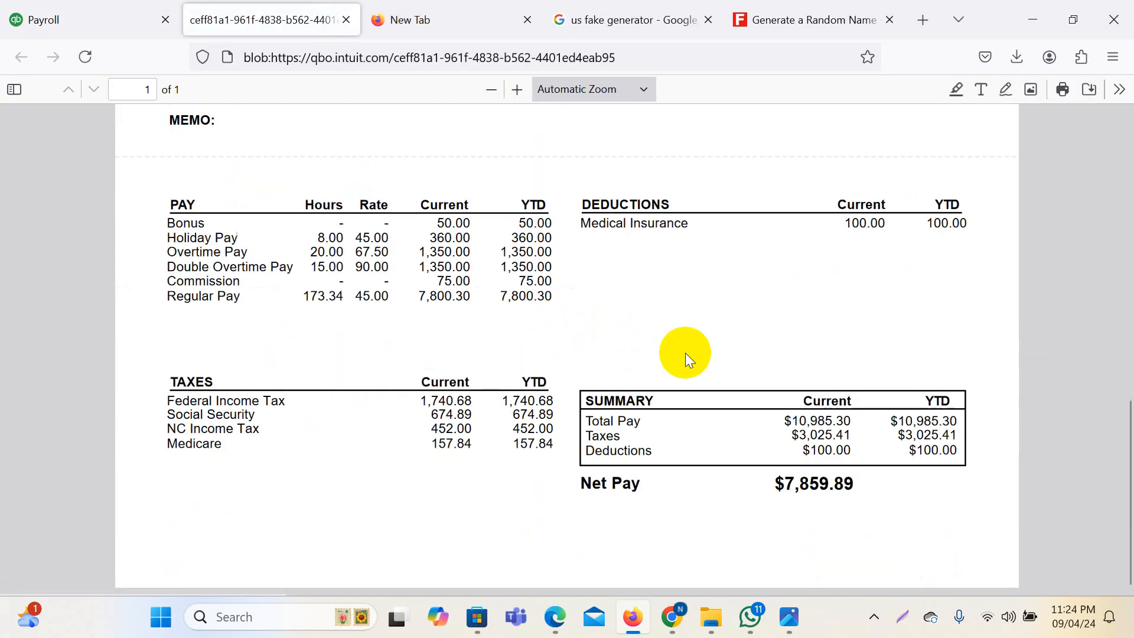
{"action": "scroll", "coordinate": [685, 353], "scroll_direction": "up", "scroll_amount": 10}
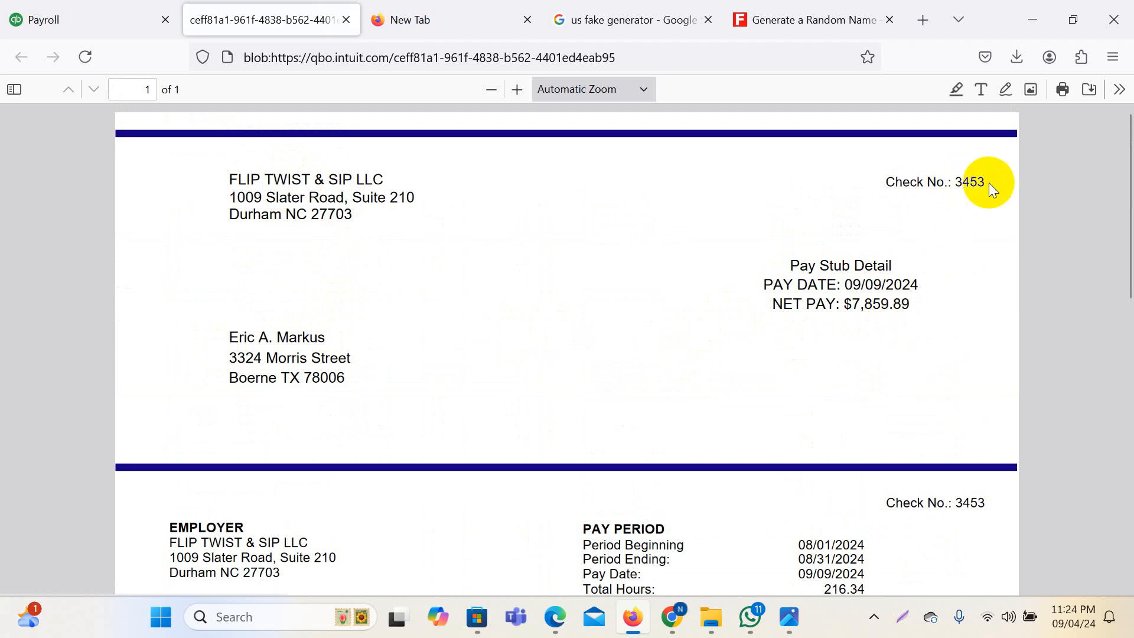
{"action": "scroll", "coordinate": [535, 451], "scroll_direction": "down", "scroll_amount": 5}
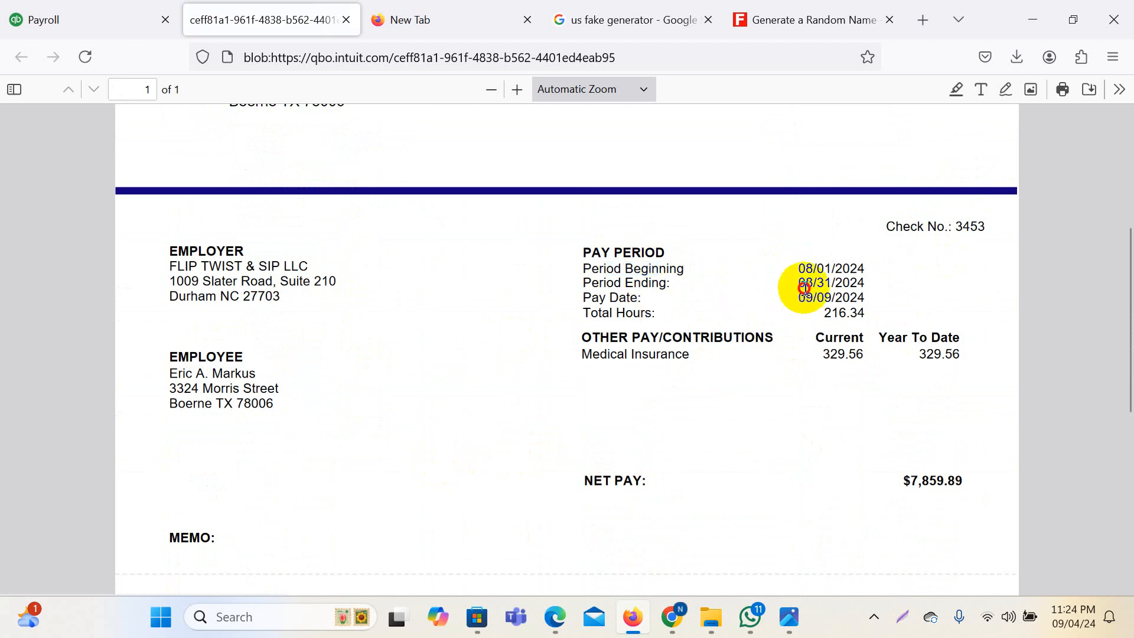
{"action": "left_click_drag", "start_coordinate": [805, 297], "coordinate": [849, 299]}
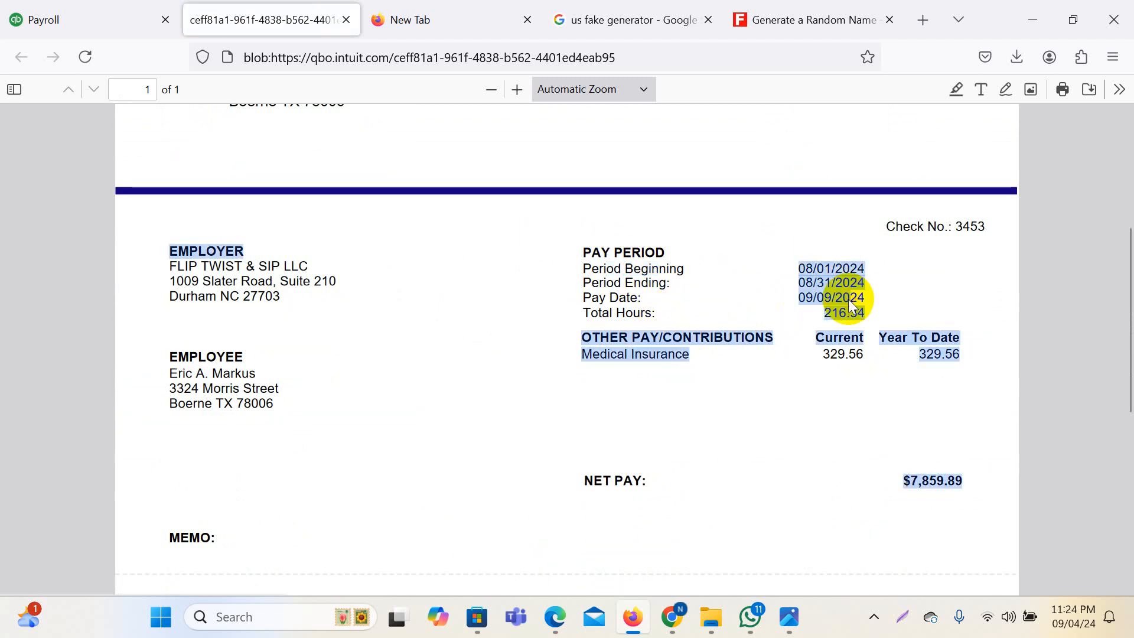
{"action": "left_click", "coordinate": [633, 354]}
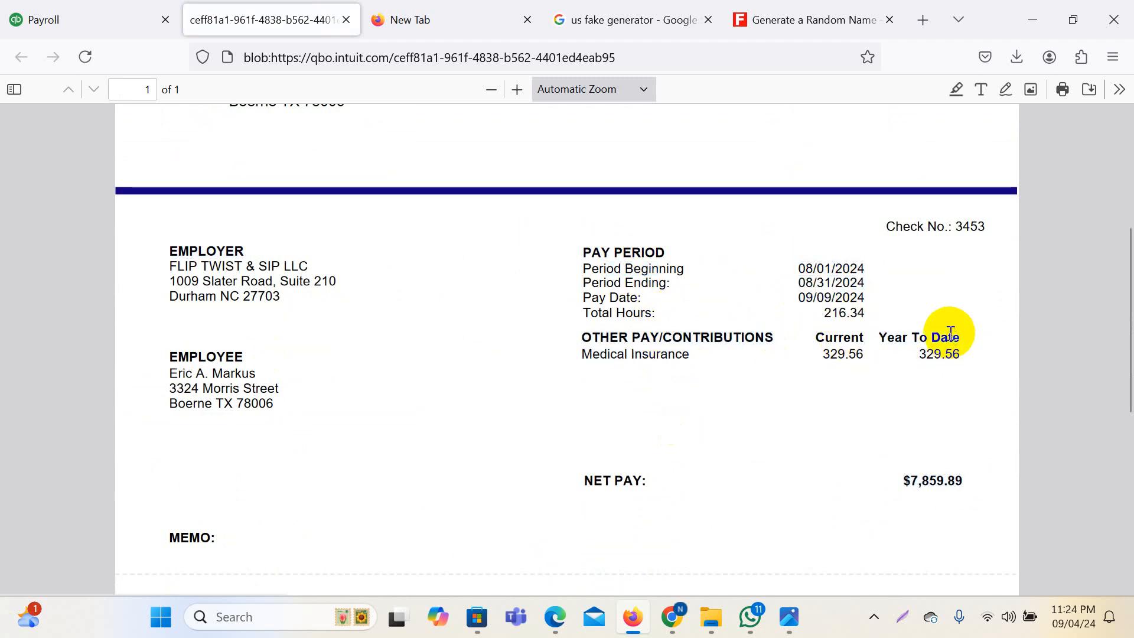
{"action": "left_click_drag", "start_coordinate": [806, 300], "coordinate": [845, 314]}
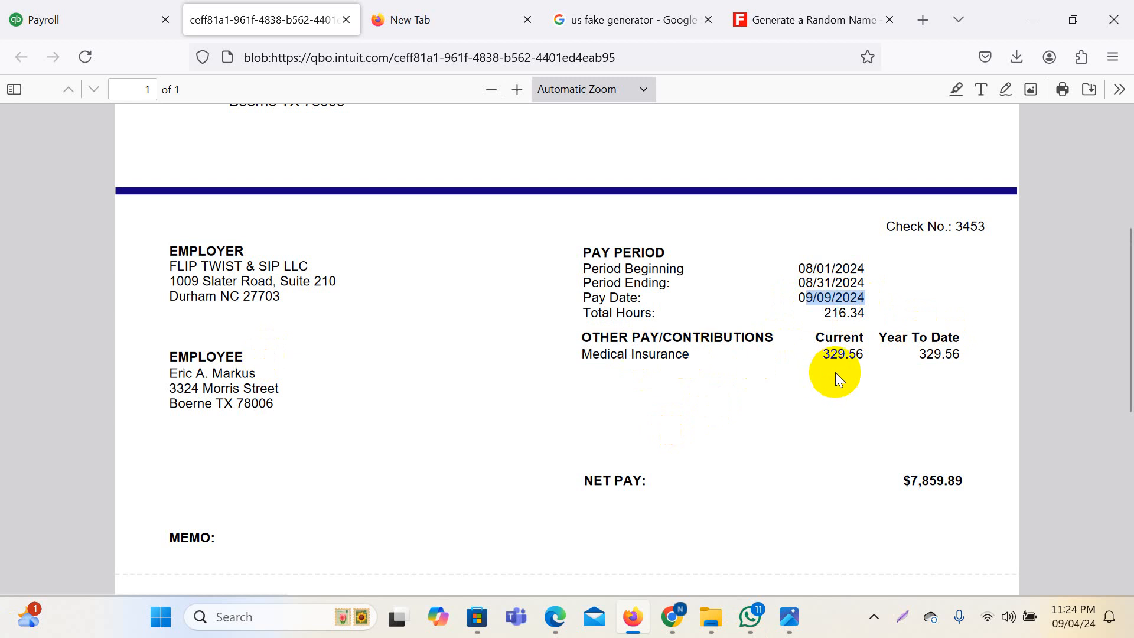
{"action": "left_click", "coordinate": [827, 358]}
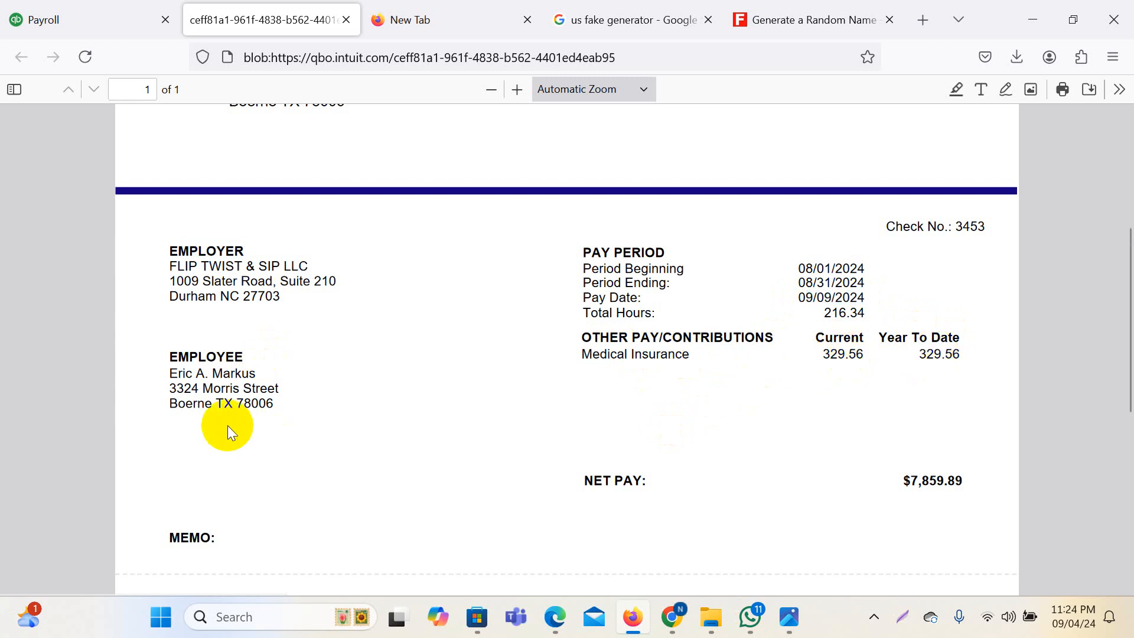
Scroll through the rest of the pay stub, then return to the Payroll tab.
{"action": "scroll", "coordinate": [388, 383], "scroll_direction": "down", "scroll_amount": 5}
{"action": "scroll", "coordinate": [390, 391], "scroll_direction": "down", "scroll_amount": 3}
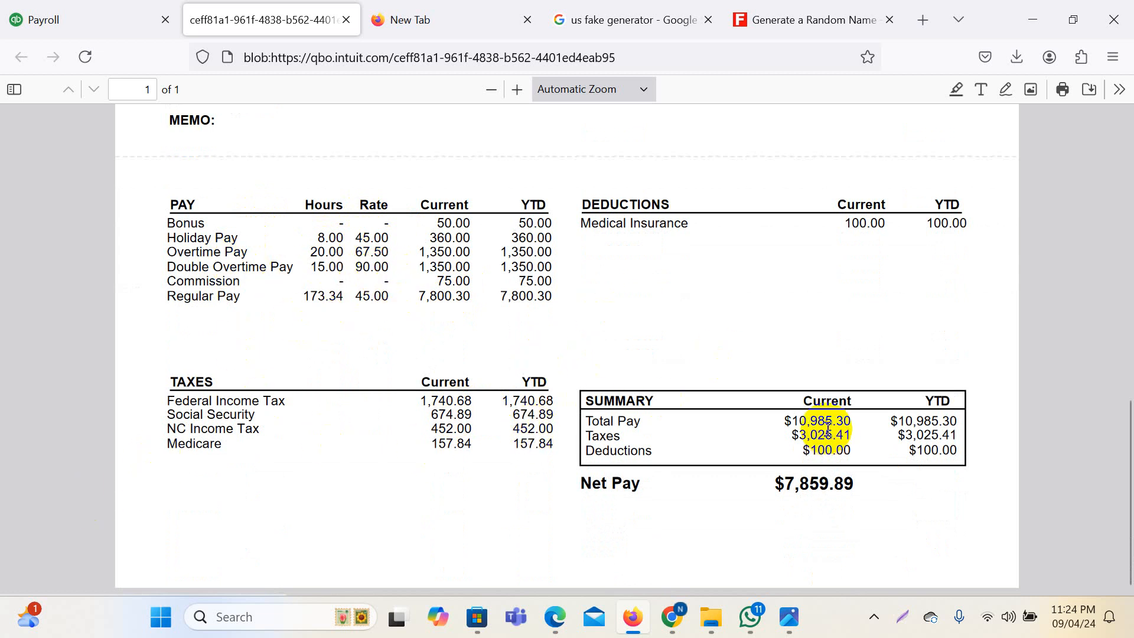
{"action": "scroll", "coordinate": [840, 387], "scroll_direction": "up", "scroll_amount": 7}
{"action": "scroll", "coordinate": [832, 387], "scroll_direction": "up", "scroll_amount": 4}
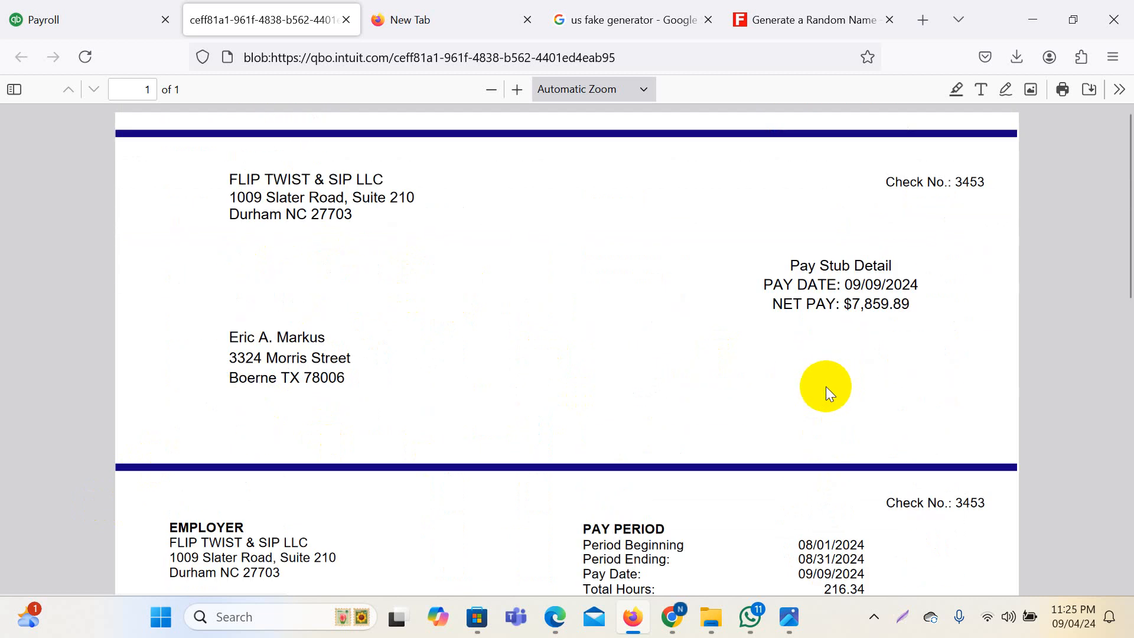
{"action": "scroll", "coordinate": [767, 378], "scroll_direction": "down", "scroll_amount": 3}
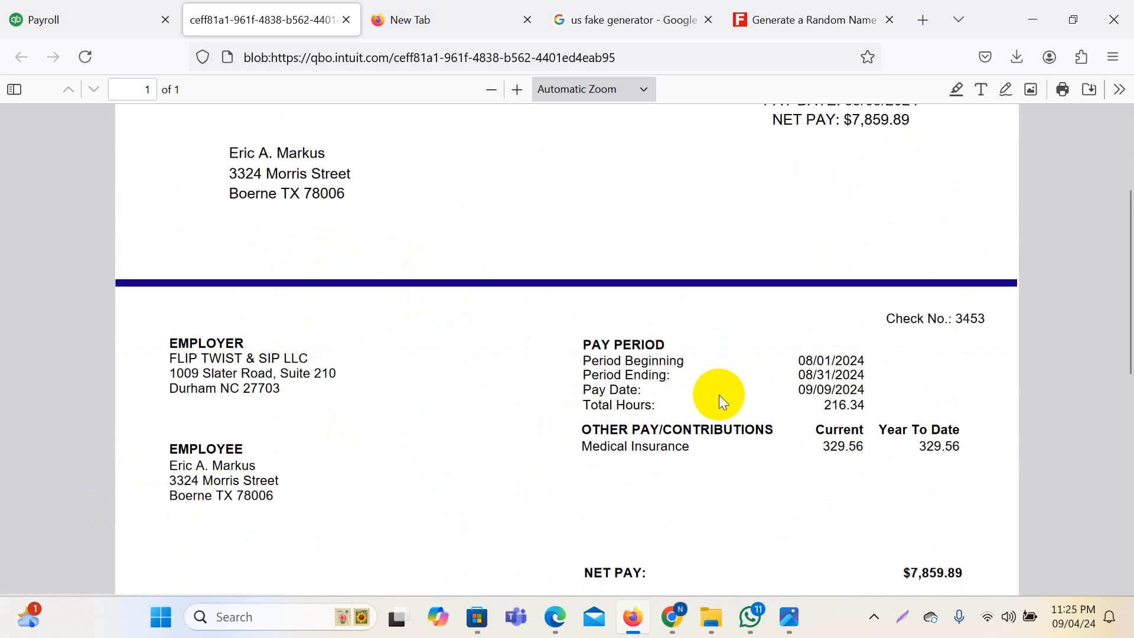
{"action": "scroll", "coordinate": [719, 394], "scroll_direction": "down", "scroll_amount": 8}
{"action": "scroll", "coordinate": [680, 376], "scroll_direction": "up", "scroll_amount": 5}
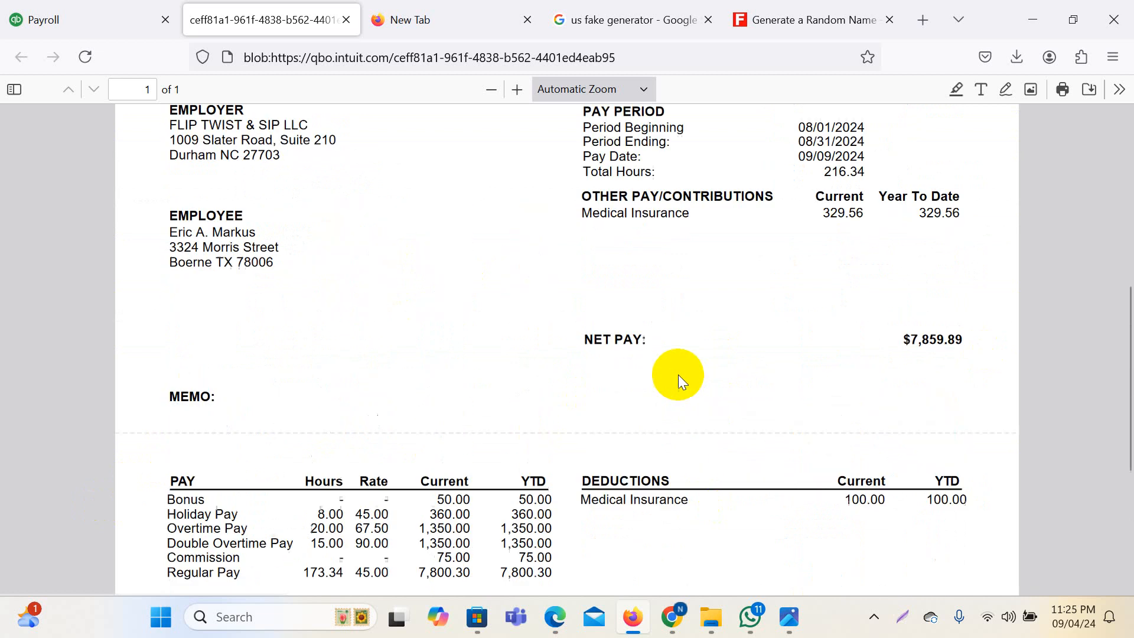
{"action": "scroll", "coordinate": [678, 374], "scroll_direction": "up", "scroll_amount": 3}
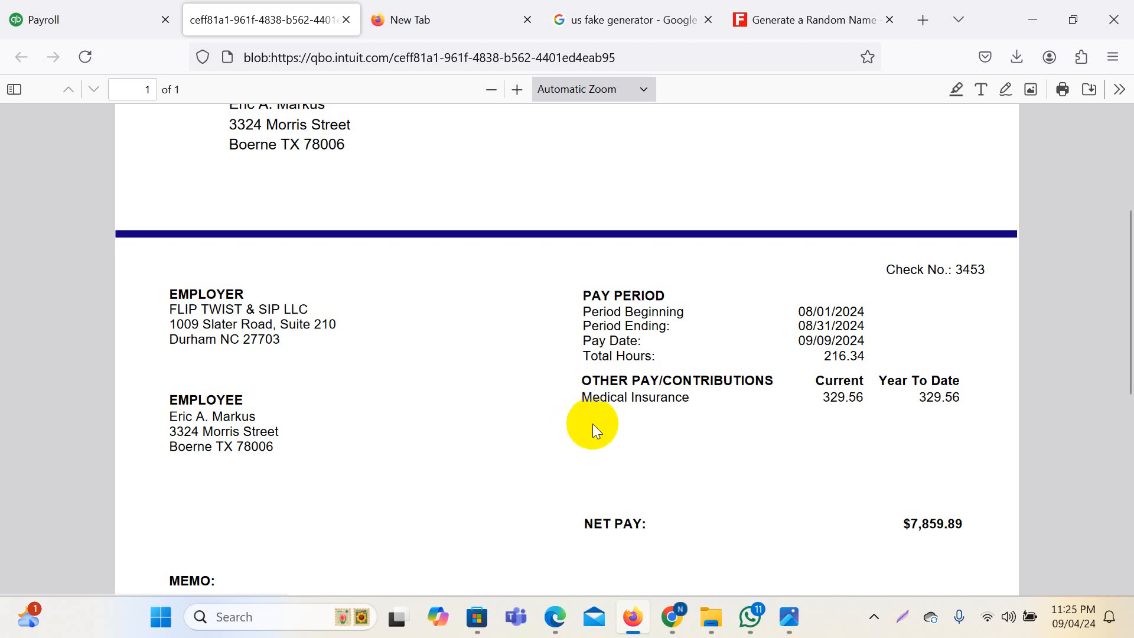
{"action": "scroll", "coordinate": [598, 425], "scroll_direction": "down", "scroll_amount": 3}
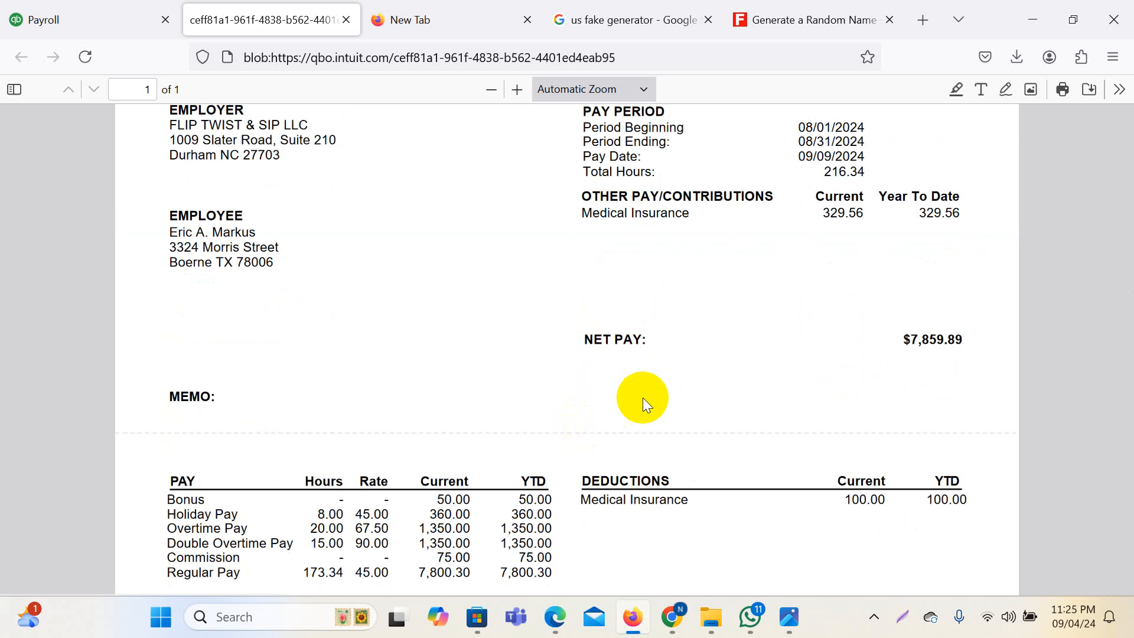
{"action": "scroll", "coordinate": [667, 395], "scroll_direction": "down", "scroll_amount": 5}
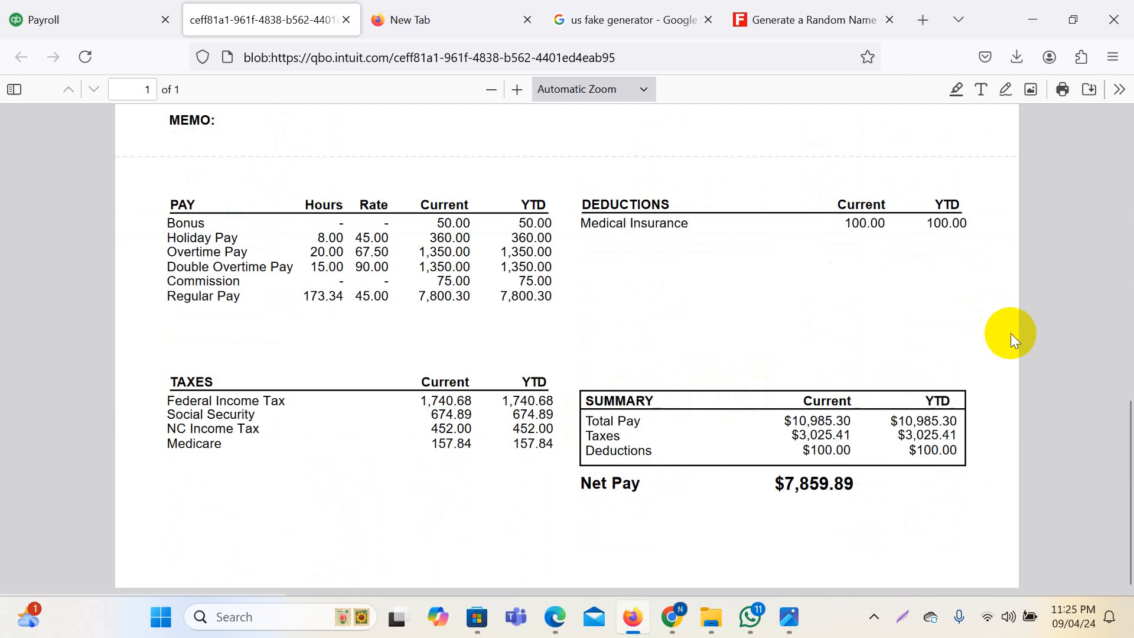
{"action": "scroll", "coordinate": [942, 338], "scroll_direction": "up", "scroll_amount": 12}
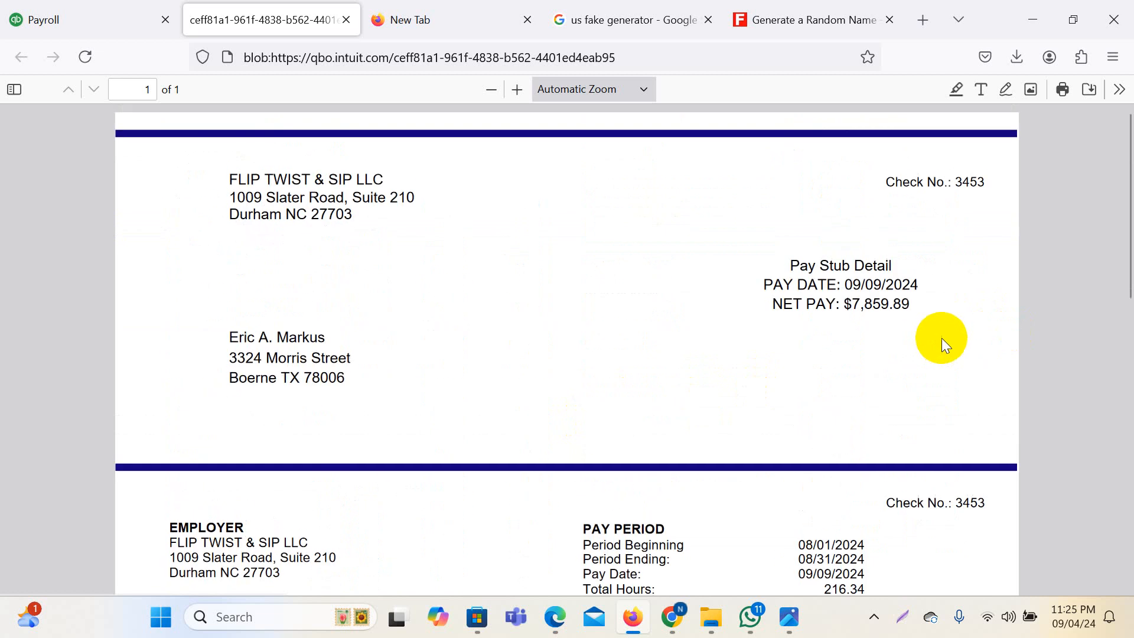
{"action": "left_click", "coordinate": [95, 17]}
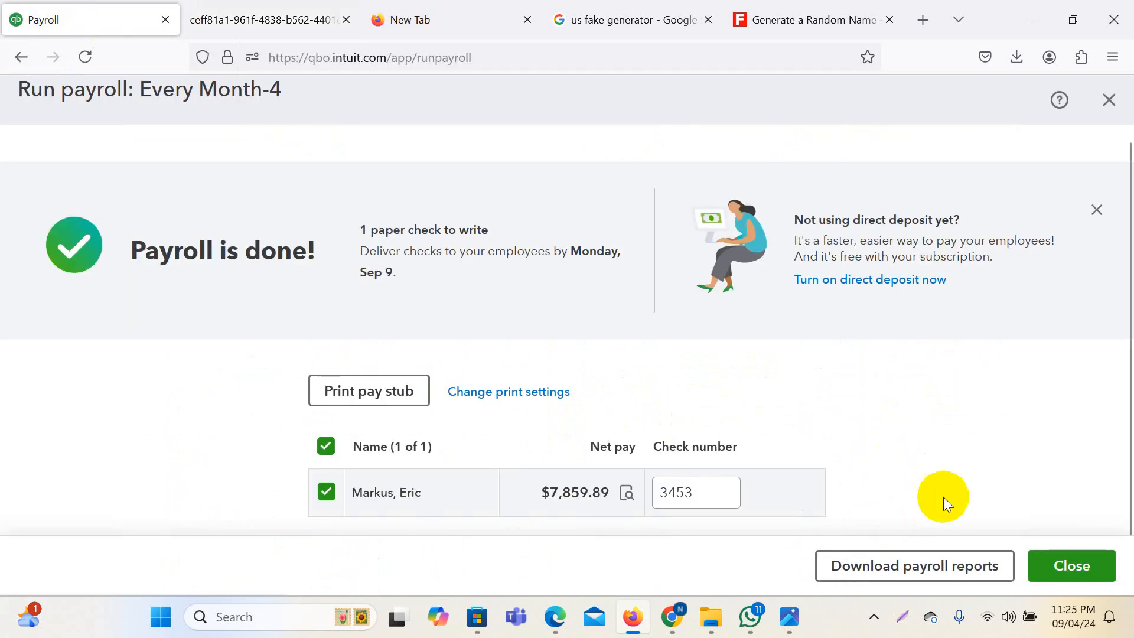
Close the finished payroll run and postpone the tax info request.
{"action": "left_click", "coordinate": [1078, 567]}
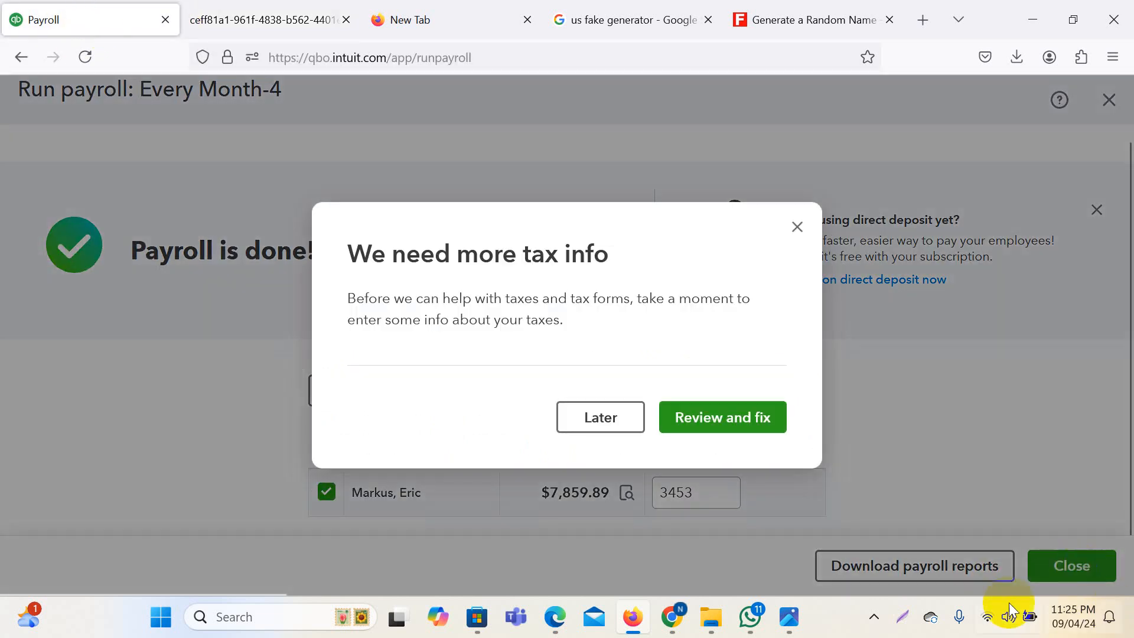
{"action": "left_click", "coordinate": [614, 421]}
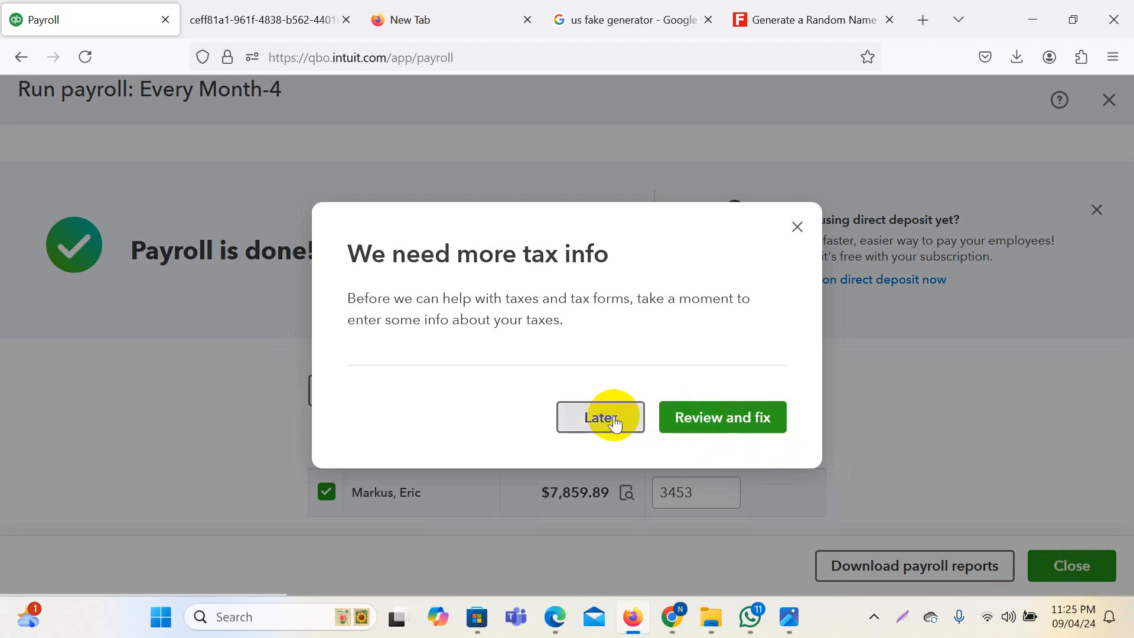
{"action": "left_click", "coordinate": [710, 420]}
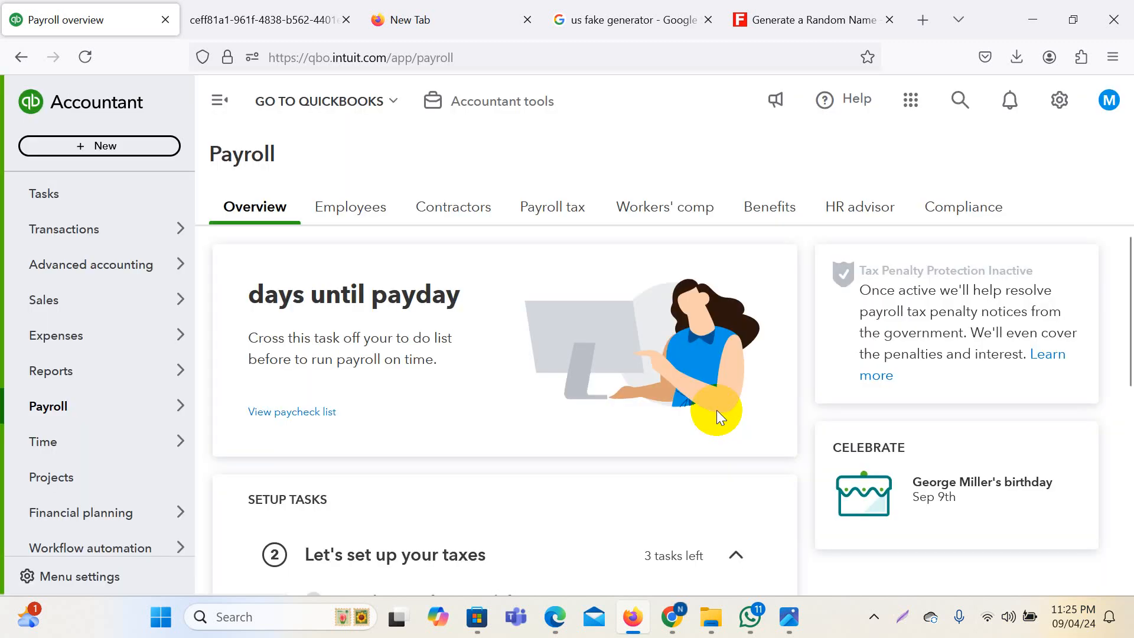
Go to the Reports page from the left navigation.
{"action": "scroll", "coordinate": [555, 394], "scroll_direction": "down", "scroll_amount": 5}
{"action": "scroll", "coordinate": [556, 395], "scroll_direction": "up", "scroll_amount": 5}
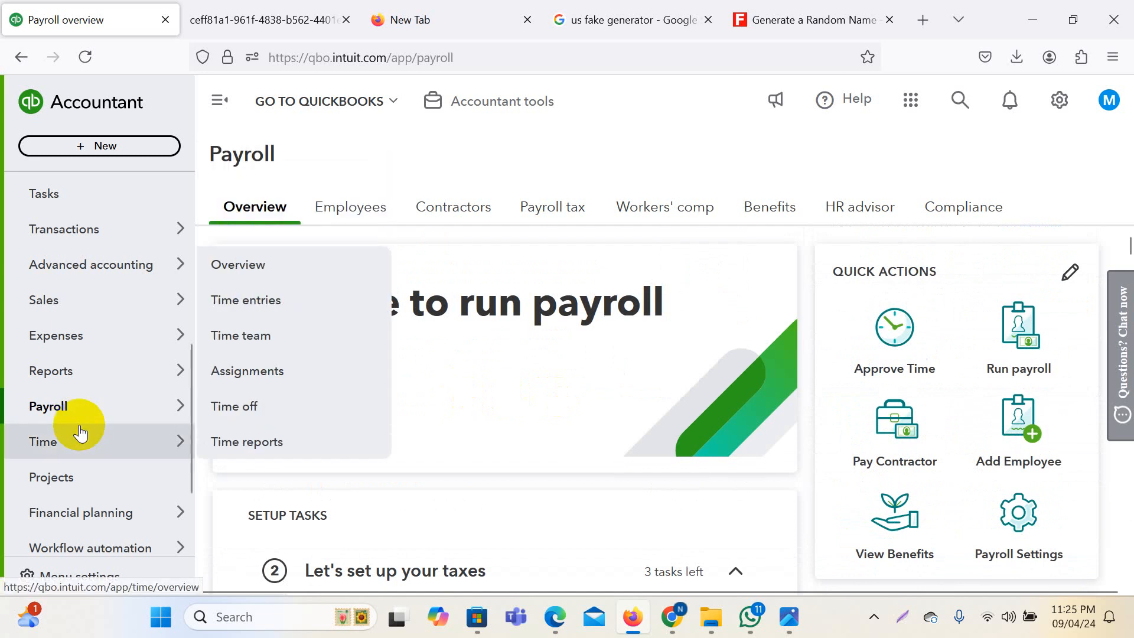
{"action": "mouse_move", "coordinate": [78, 545]}
{"action": "scroll", "coordinate": [78, 546], "scroll_direction": "down", "scroll_amount": 3}
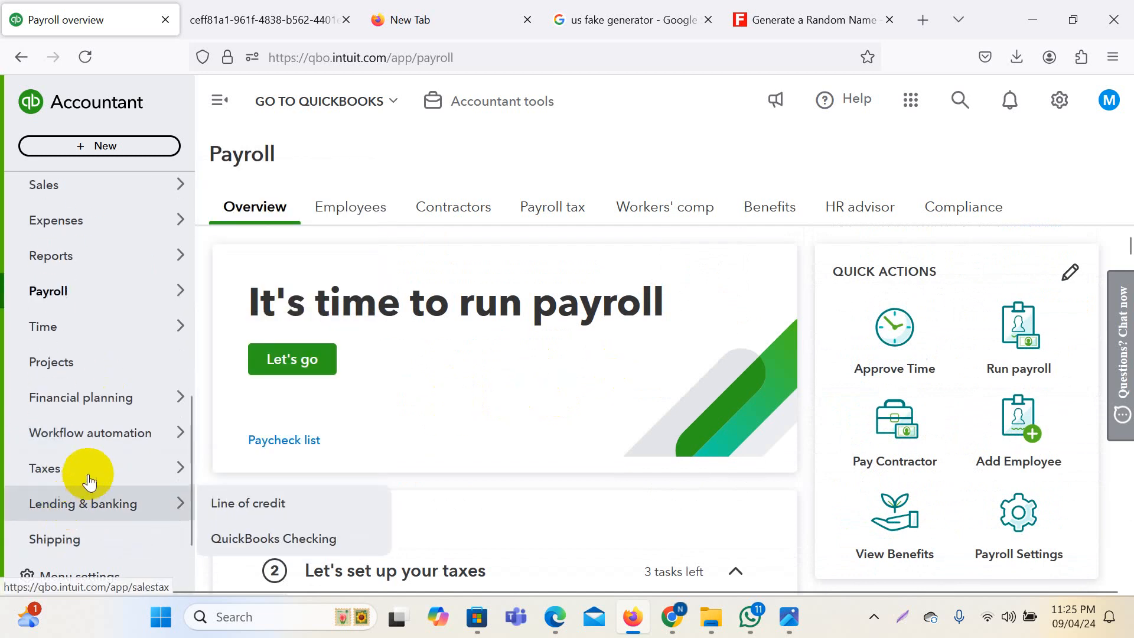
{"action": "mouse_move", "coordinate": [93, 470]}
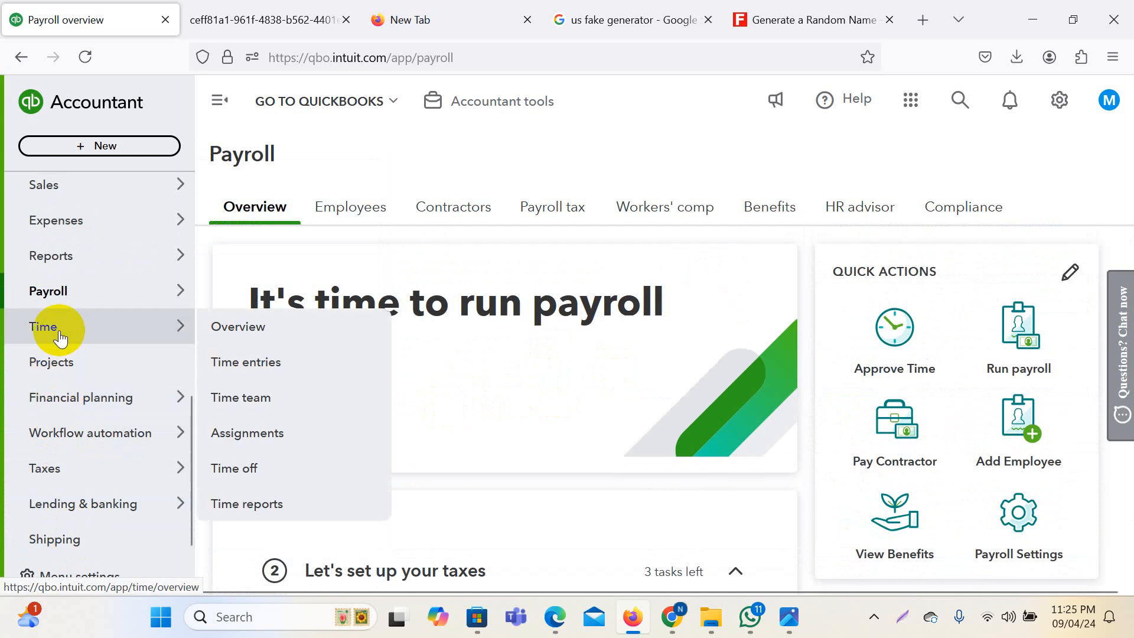
{"action": "left_click", "coordinate": [59, 256]}
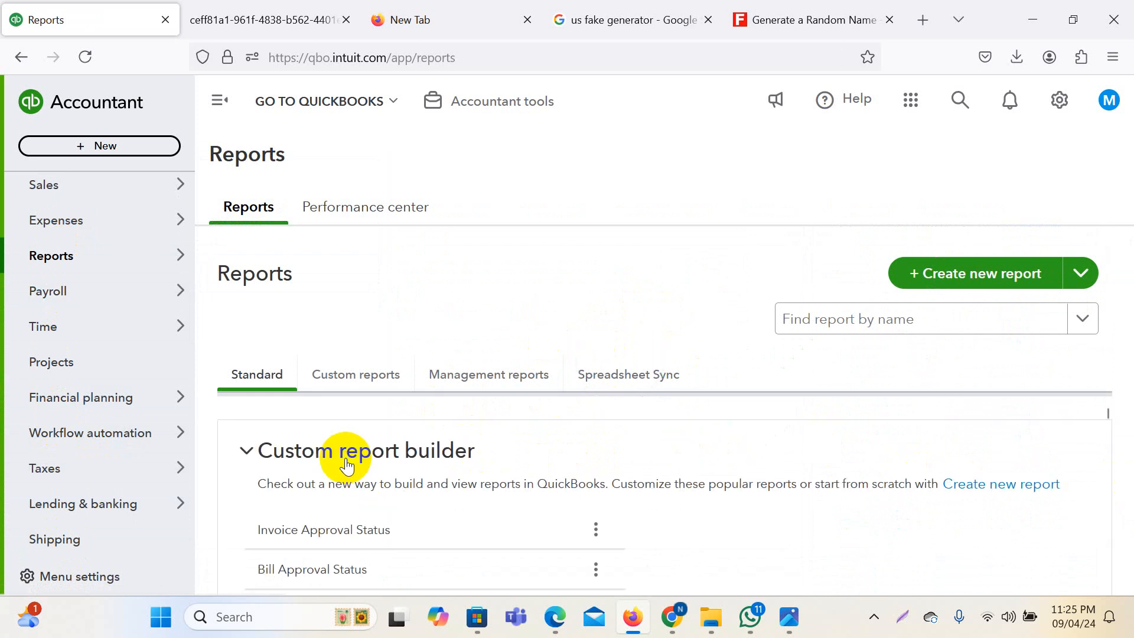
Open the Profit and Loss report, leaving the period list on Last Month.
{"action": "scroll", "coordinate": [345, 460], "scroll_direction": "down", "scroll_amount": 2}
{"action": "scroll", "coordinate": [322, 483], "scroll_direction": "down", "scroll_amount": 2}
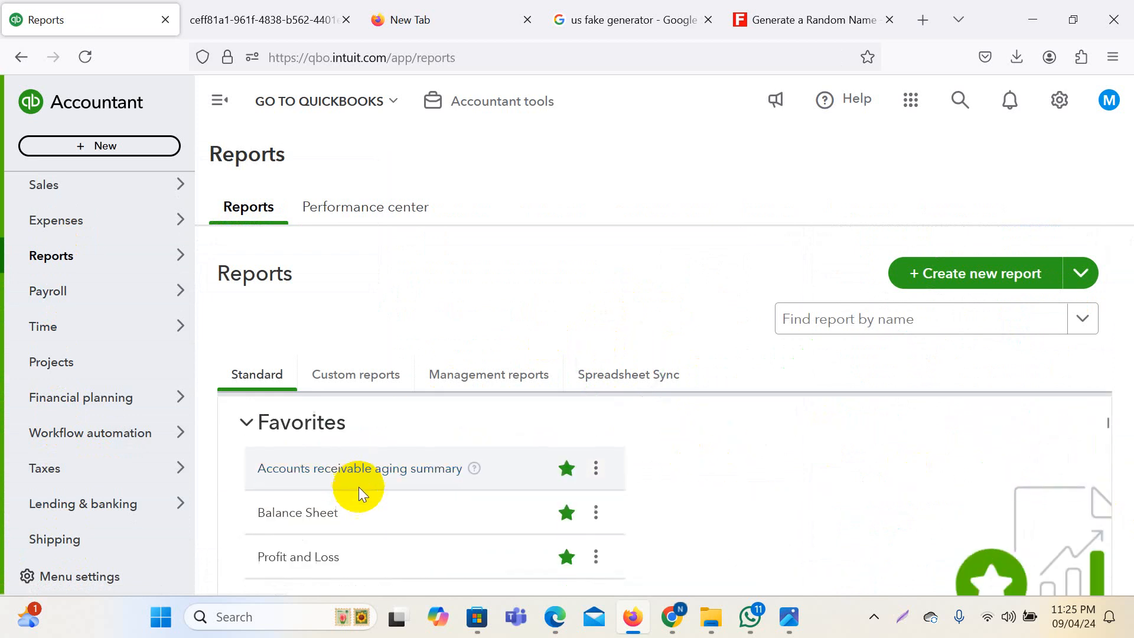
{"action": "left_click", "coordinate": [281, 566]}
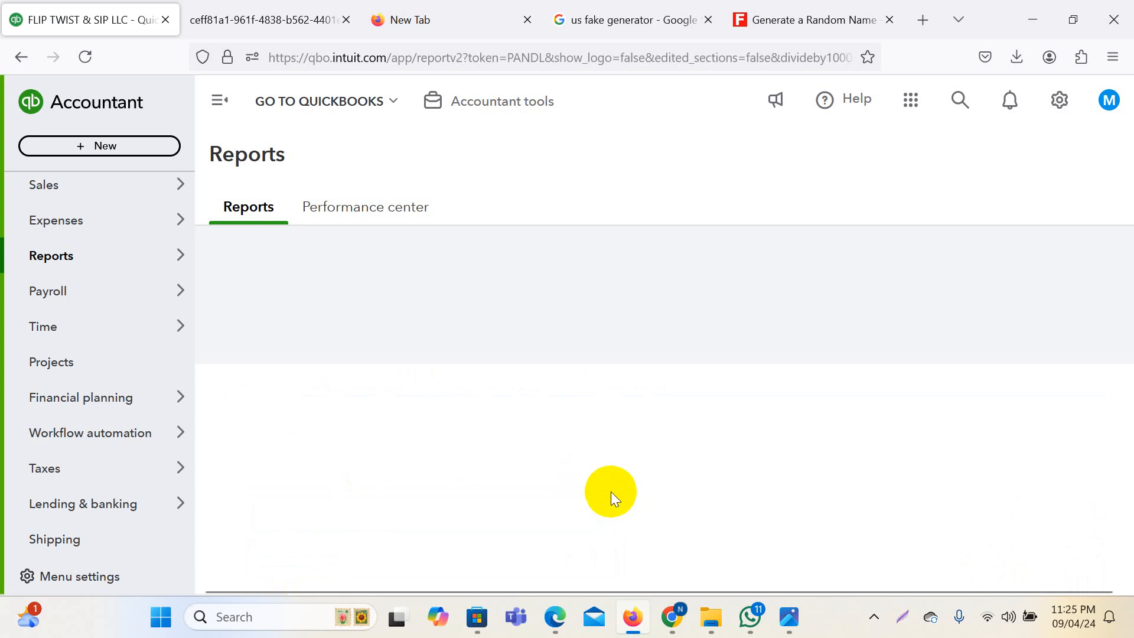
{"action": "left_click", "coordinate": [383, 342]}
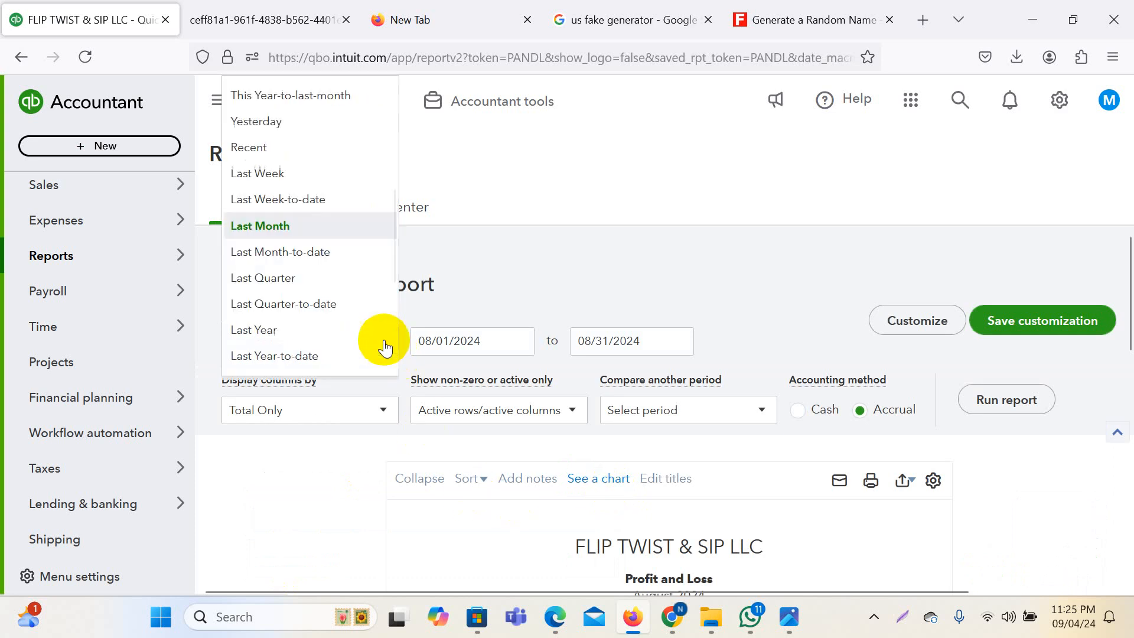
{"action": "scroll", "coordinate": [299, 251], "scroll_direction": "up", "scroll_amount": 5}
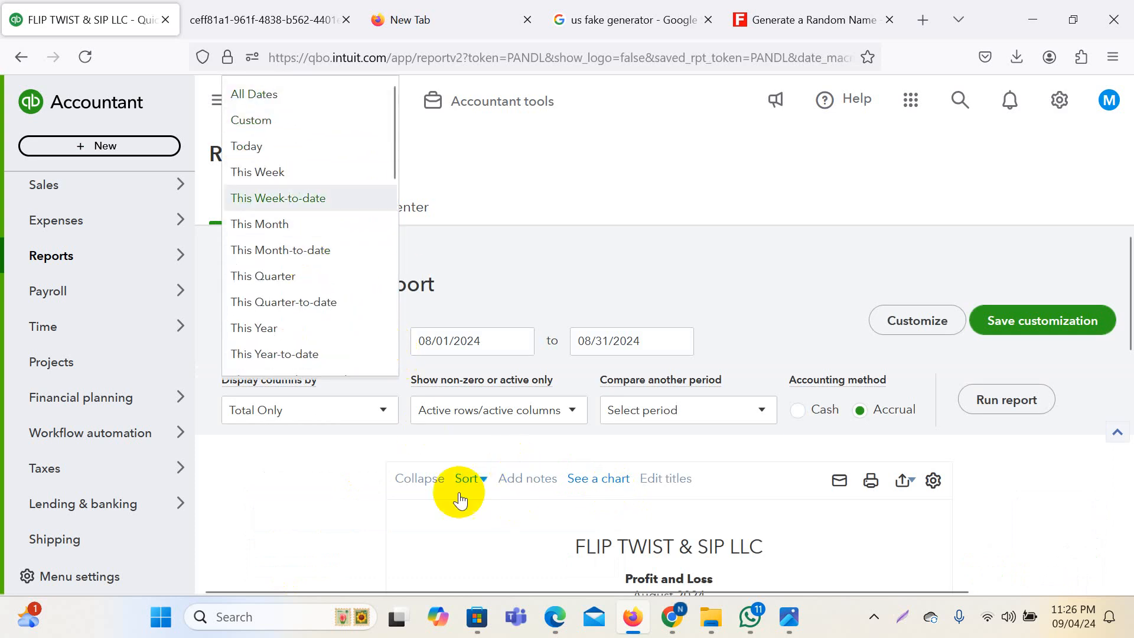
{"action": "left_click", "coordinate": [309, 499]}
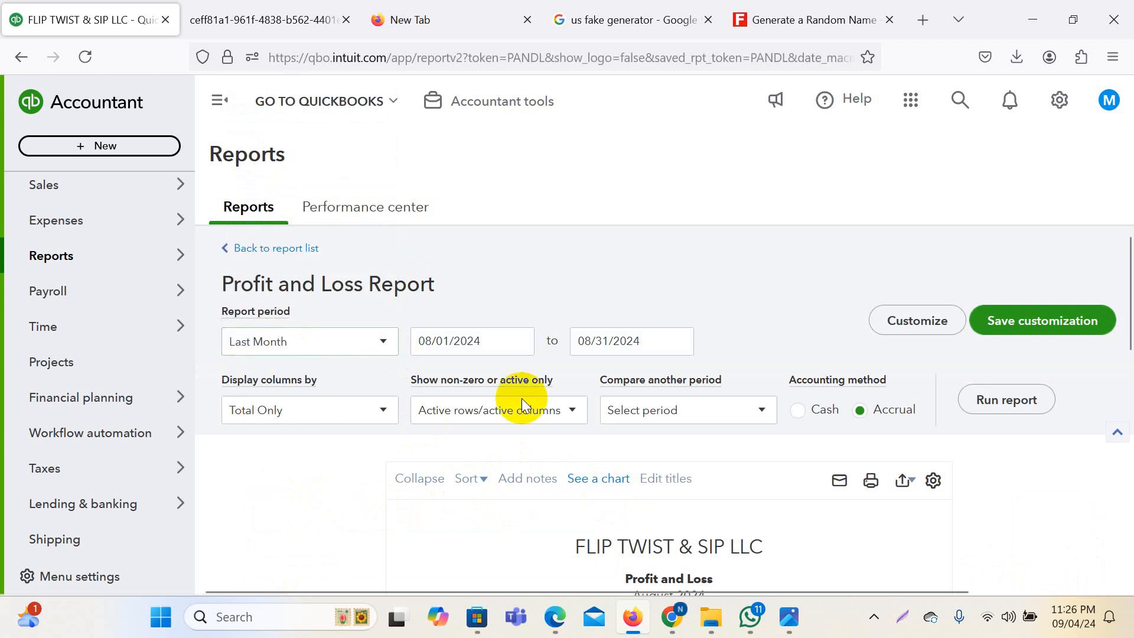
Run Profit and Loss for 08/01/2024 to 09/30/2024.
{"action": "left_click", "coordinate": [518, 339]}
{"action": "left_click", "coordinate": [530, 172]}
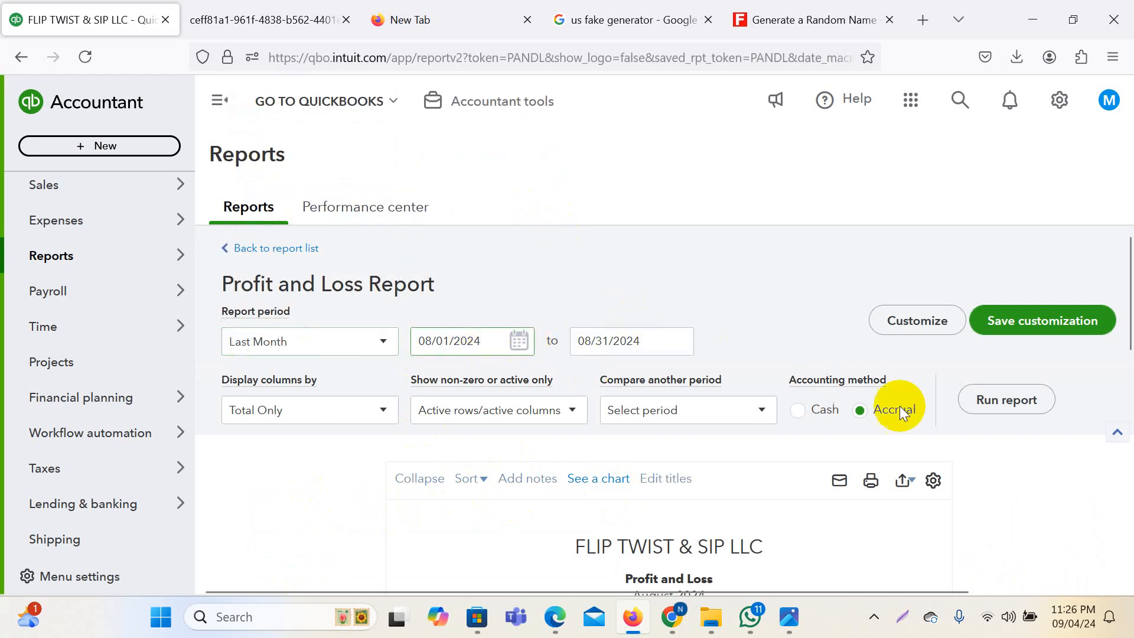
{"action": "left_click", "coordinate": [679, 339]}
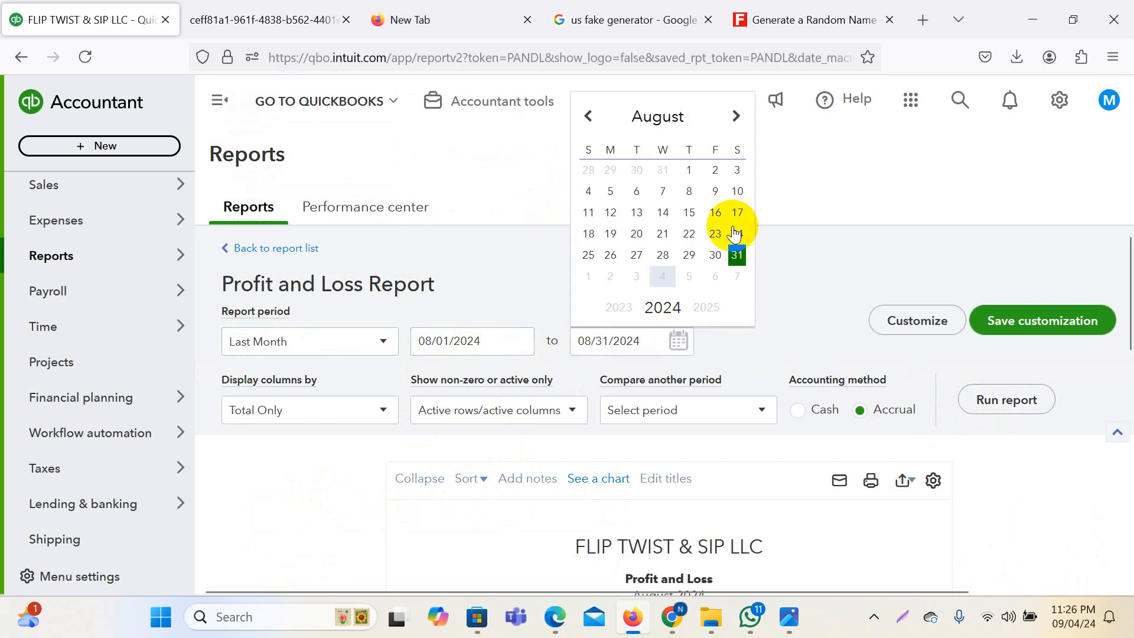
{"action": "left_click", "coordinate": [736, 116]}
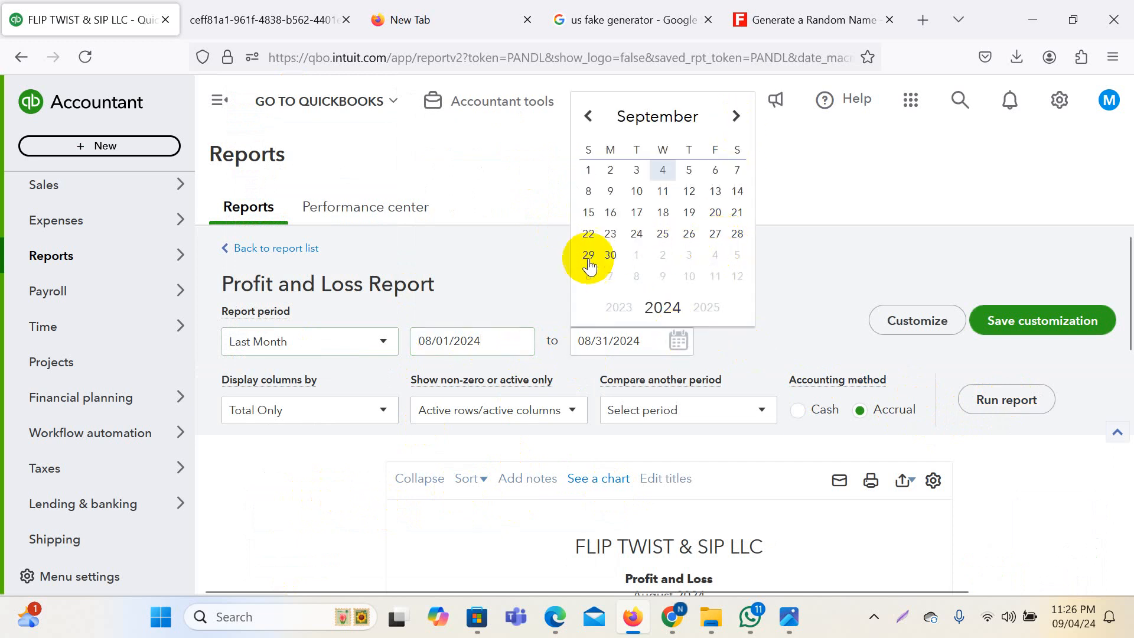
{"action": "left_click", "coordinate": [610, 255]}
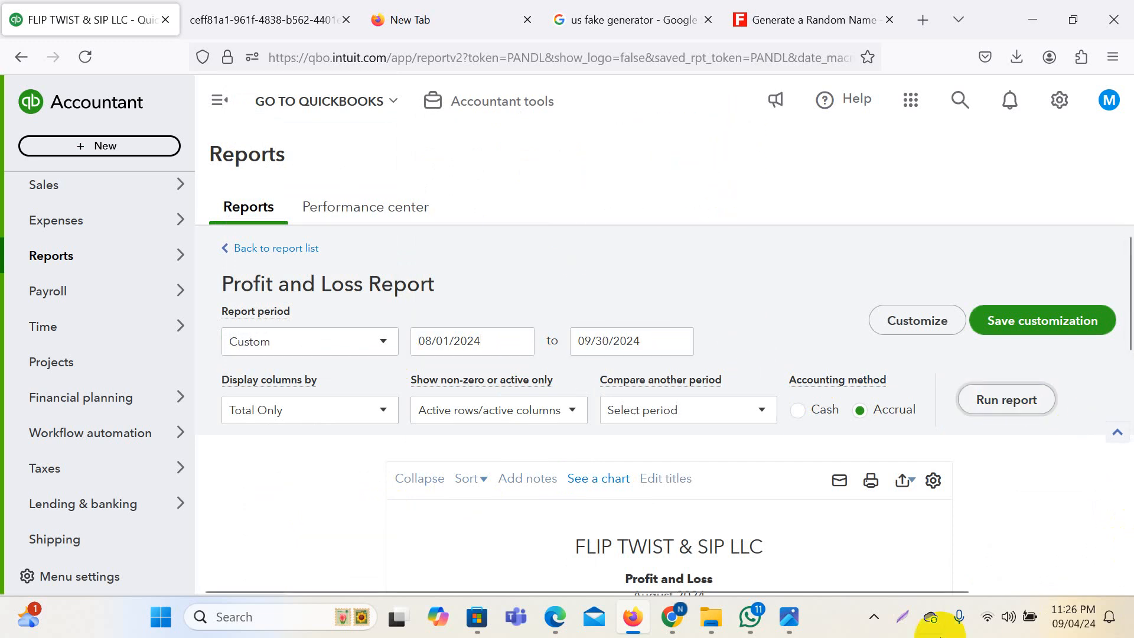
{"action": "left_click", "coordinate": [1006, 399]}
Open the Wages transactions, both payroll checks totalling $18,671.52, then switch to Chrome.
{"action": "scroll", "coordinate": [671, 372], "scroll_direction": "down", "scroll_amount": 10}
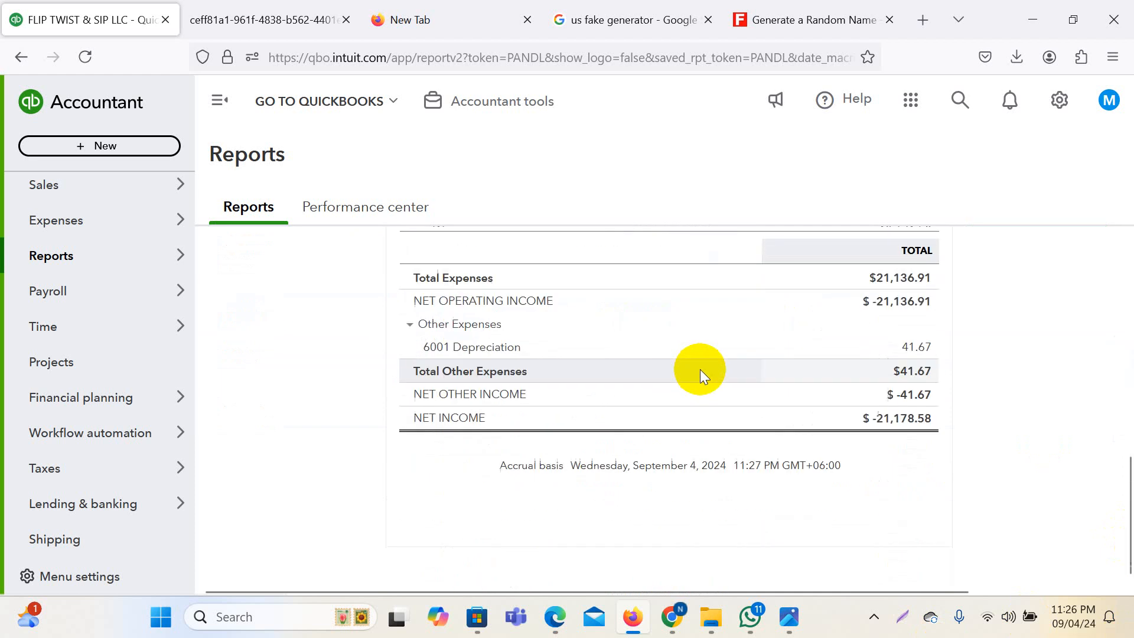
{"action": "scroll", "coordinate": [700, 372], "scroll_direction": "up", "scroll_amount": 3}
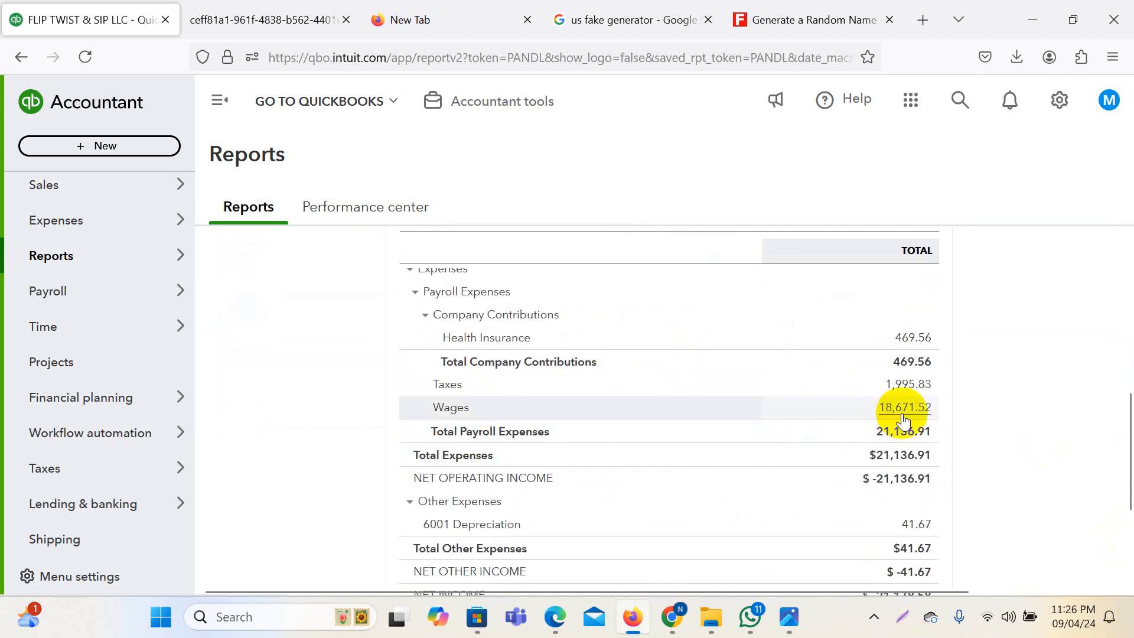
{"action": "left_click", "coordinate": [903, 408]}
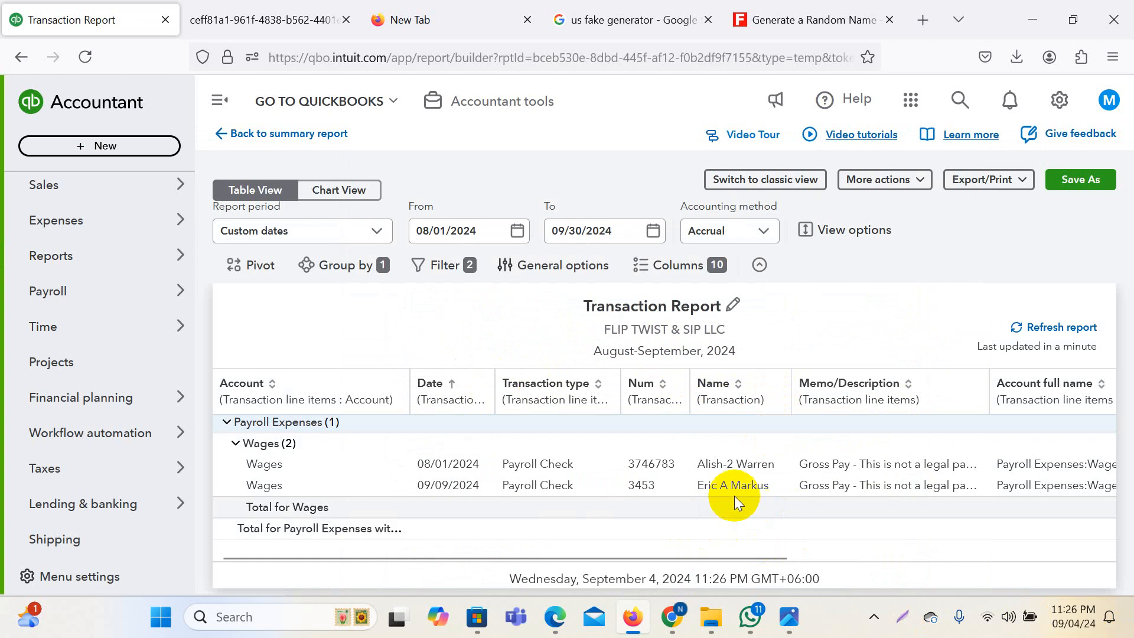
{"action": "left_click_drag", "start_coordinate": [772, 555], "coordinate": [1120, 552]}
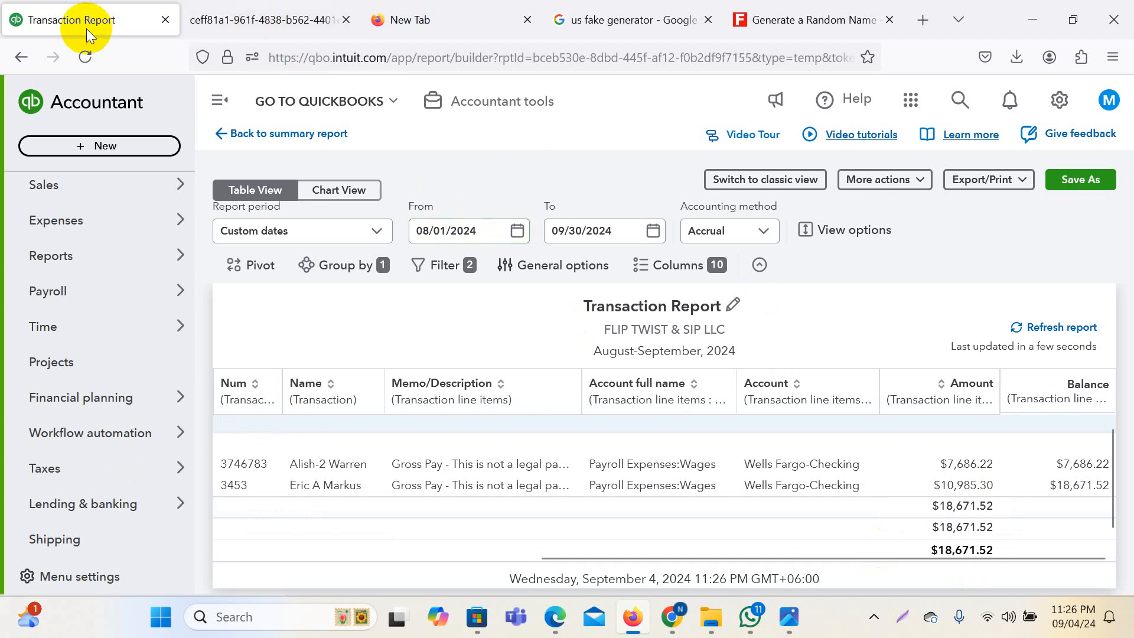
{"action": "scroll", "coordinate": [51, 374], "scroll_direction": "up", "scroll_amount": 8}
{"action": "mouse_move", "coordinate": [87, 298]}
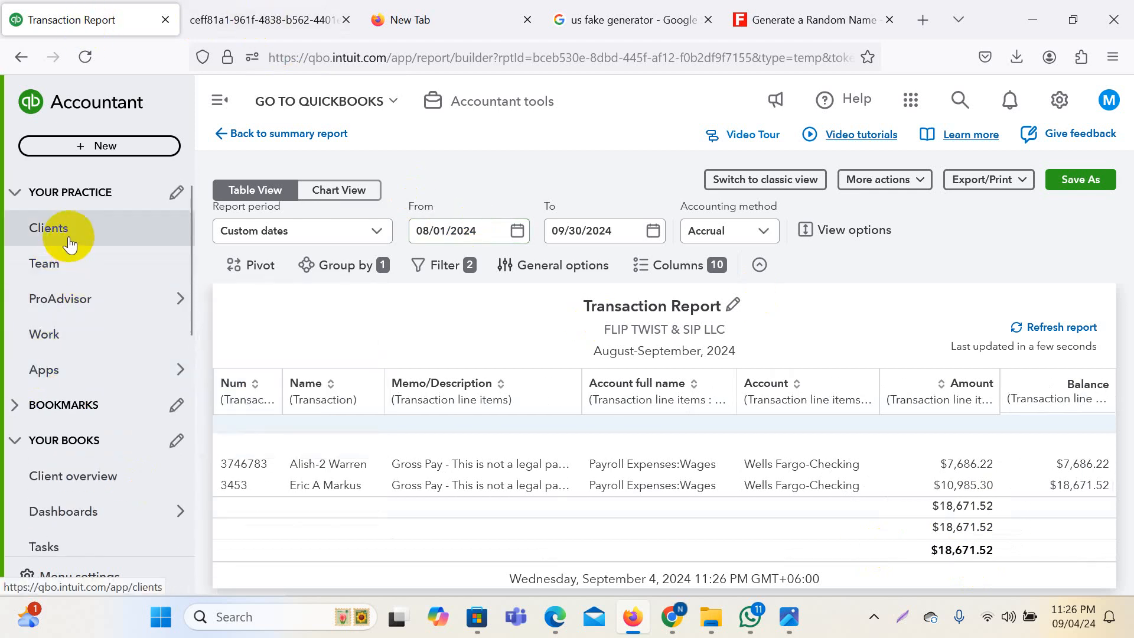
{"action": "mouse_move", "coordinate": [666, 615]}
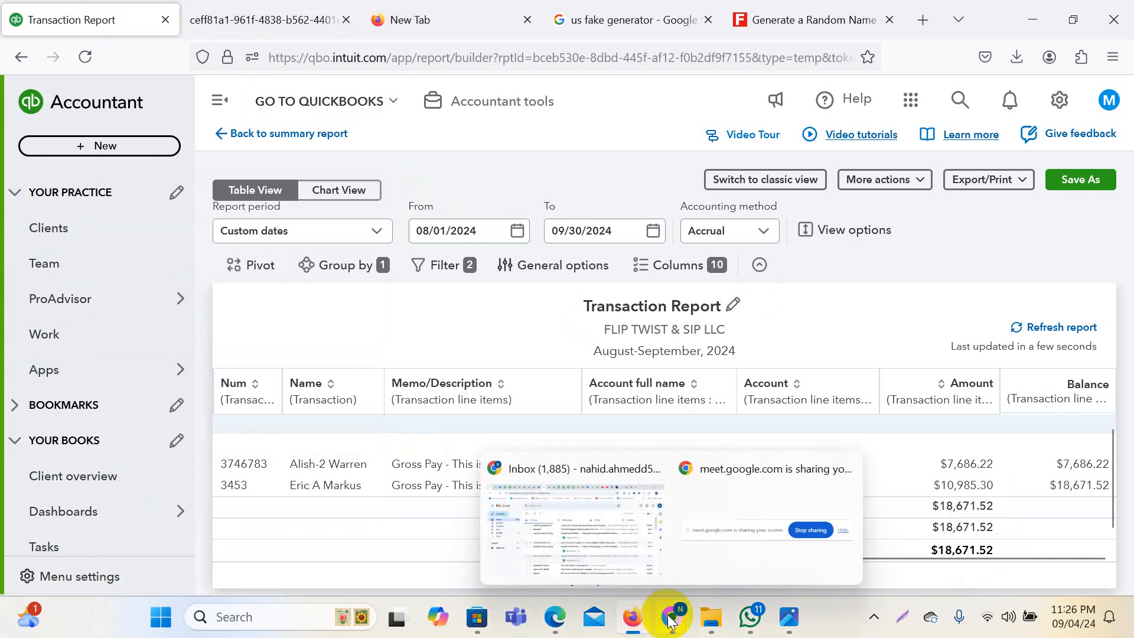
{"action": "left_click", "coordinate": [555, 546]}
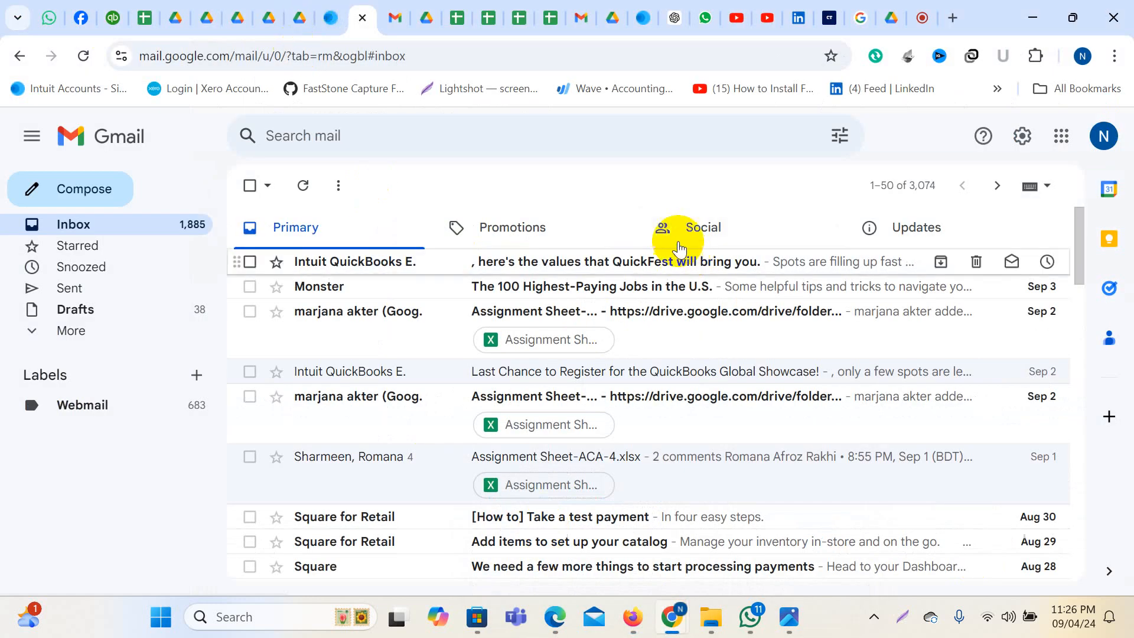
Check the Google Meet call, then return to the QuickBooks transaction report window.
{"action": "left_click", "coordinate": [921, 17]}
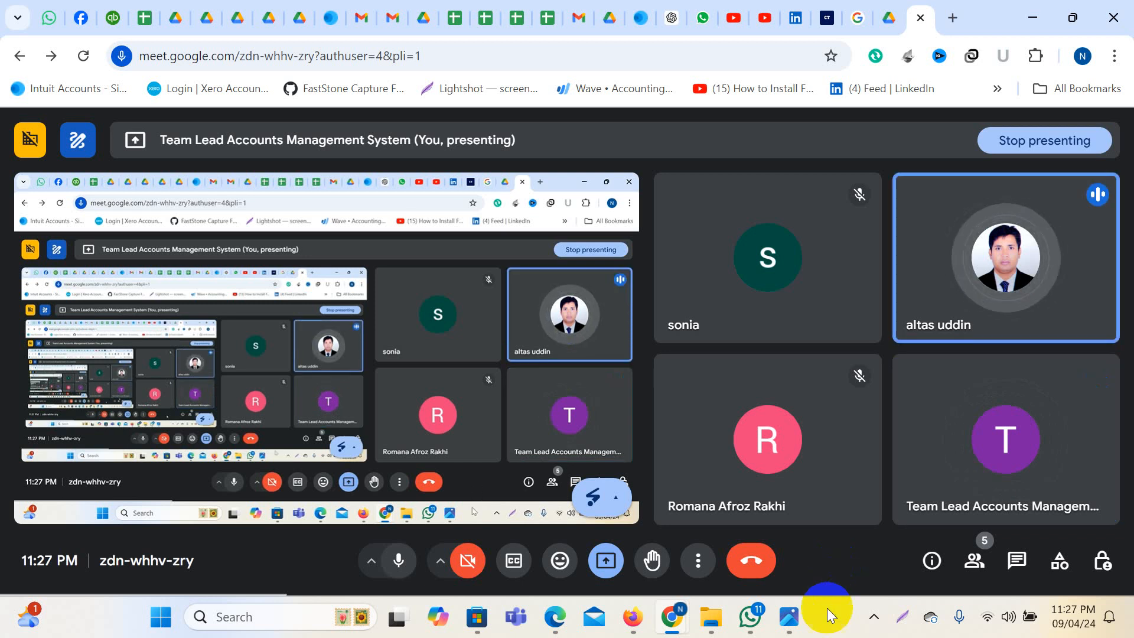
{"action": "mouse_move", "coordinate": [671, 616]}
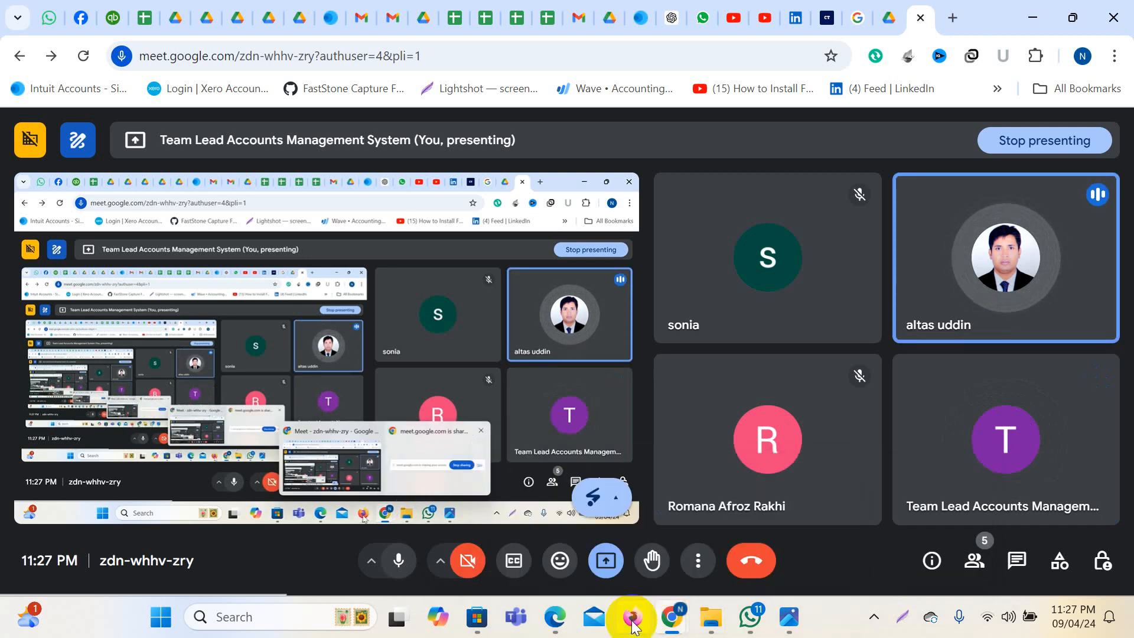
{"action": "mouse_move", "coordinate": [632, 617]}
{"action": "left_click", "coordinate": [625, 515]}
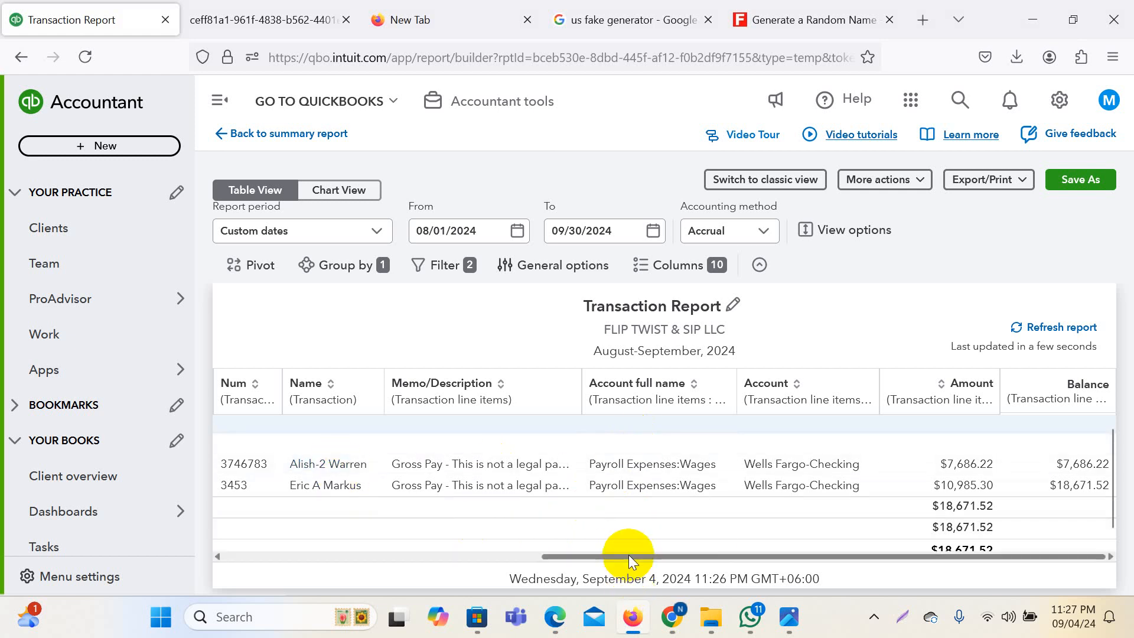
View the 09/09/2024 paycheck's history, dismiss the tip, and return to the Wages report.
{"action": "left_click_drag", "start_coordinate": [628, 556], "coordinate": [279, 540]}
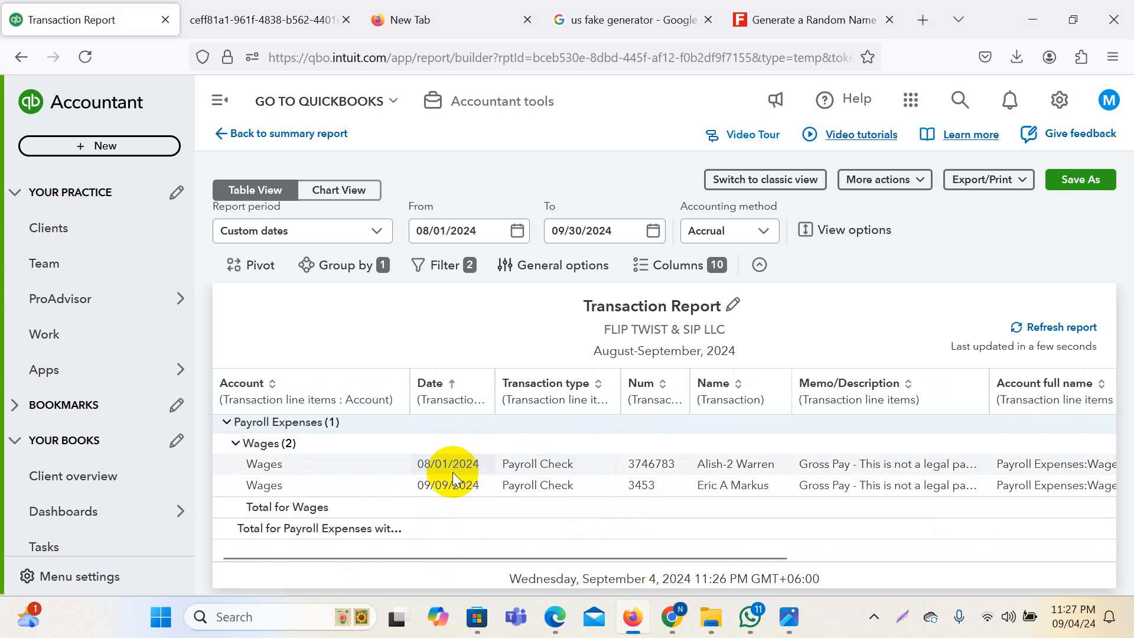
{"action": "left_click", "coordinate": [728, 467]}
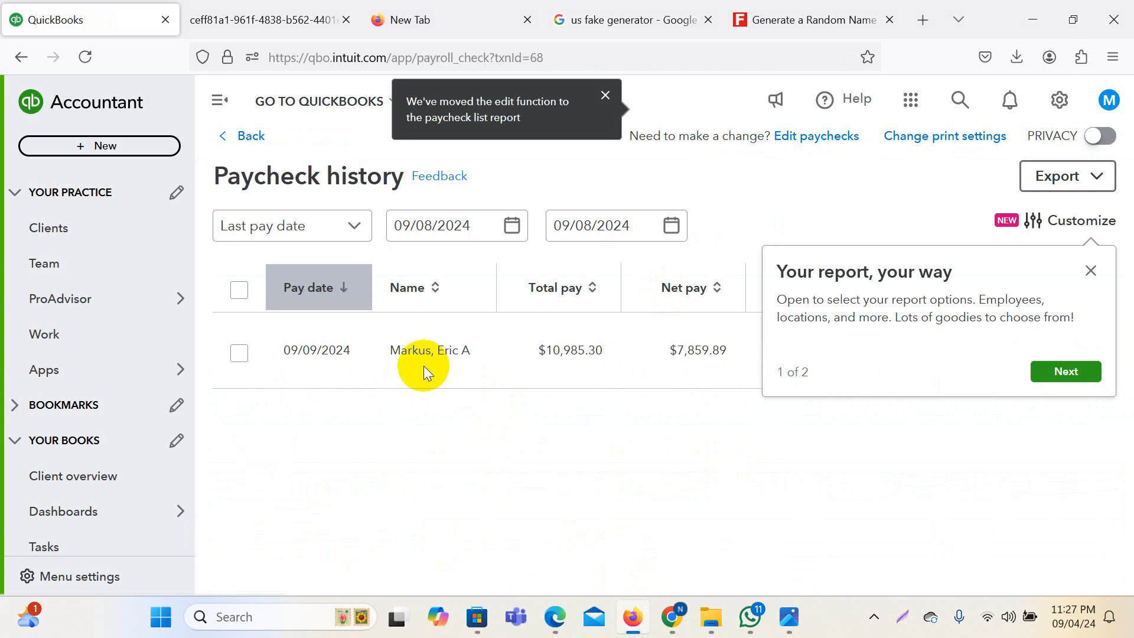
{"action": "left_click", "coordinate": [1090, 271]}
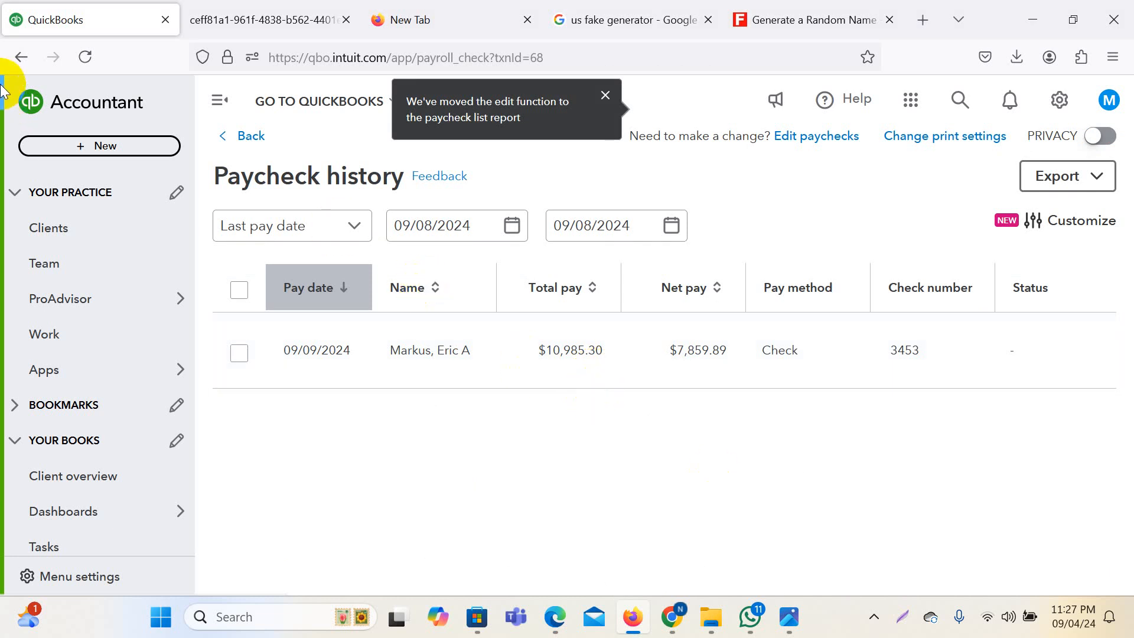
{"action": "left_click", "coordinate": [21, 57]}
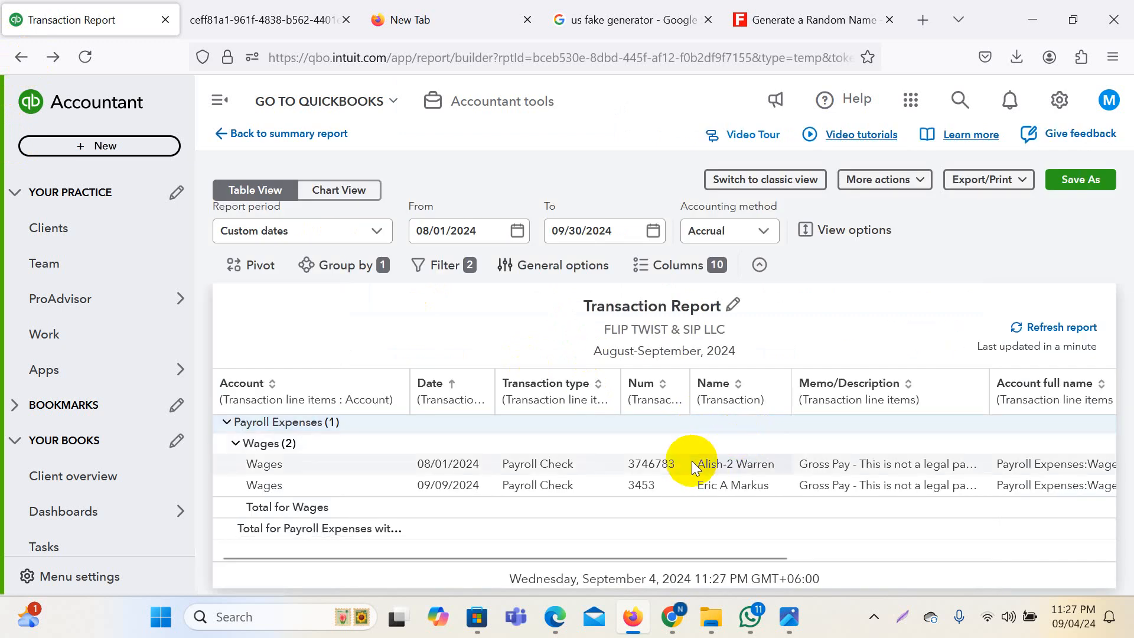
Scroll the report back to the Account and Date columns for check 3453, then open Firefox's menu.
{"action": "left_click_drag", "start_coordinate": [719, 557], "coordinate": [1076, 548]}
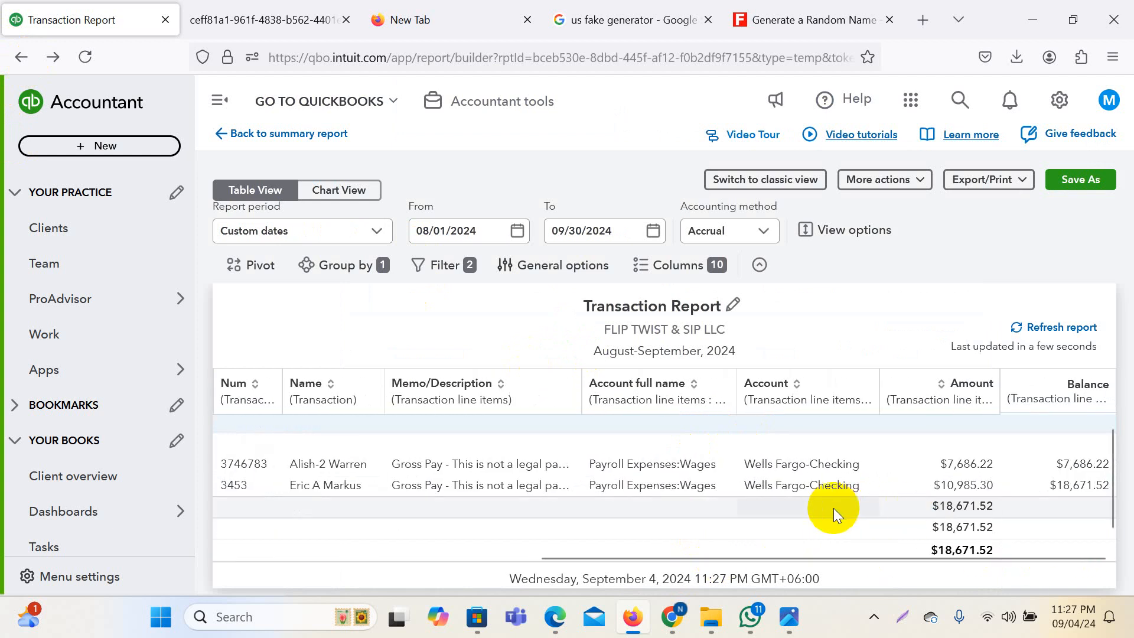
{"action": "left_click", "coordinate": [878, 559]}
{"action": "left_click_drag", "start_coordinate": [878, 558], "coordinate": [946, 561]}
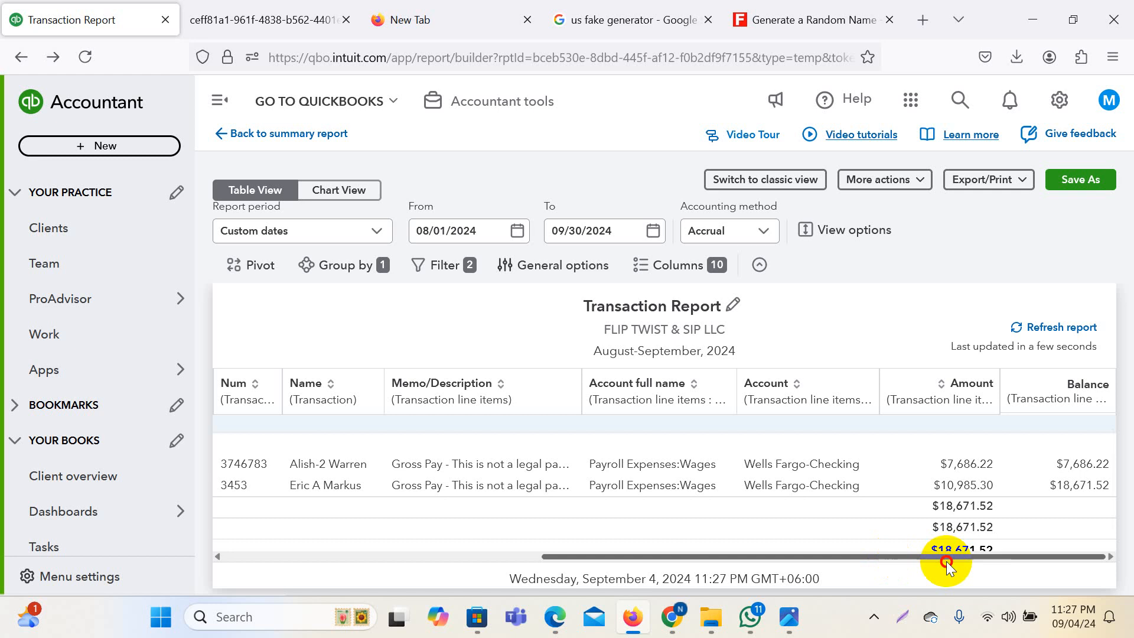
{"action": "left_click_drag", "start_coordinate": [947, 561], "coordinate": [225, 590]}
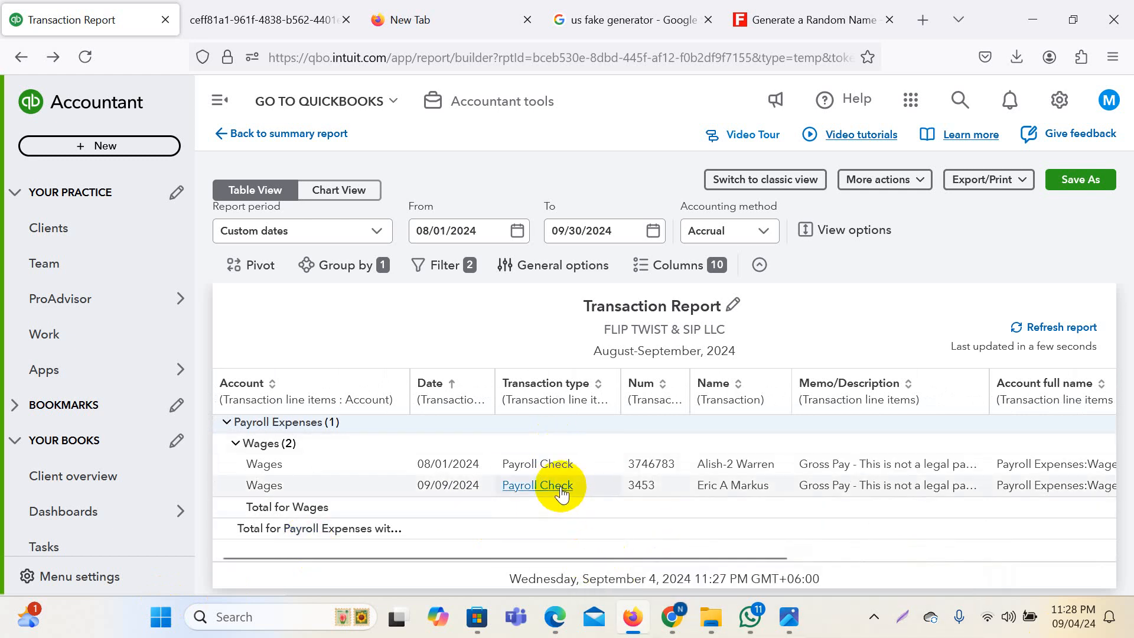
{"action": "left_click", "coordinate": [1110, 57]}
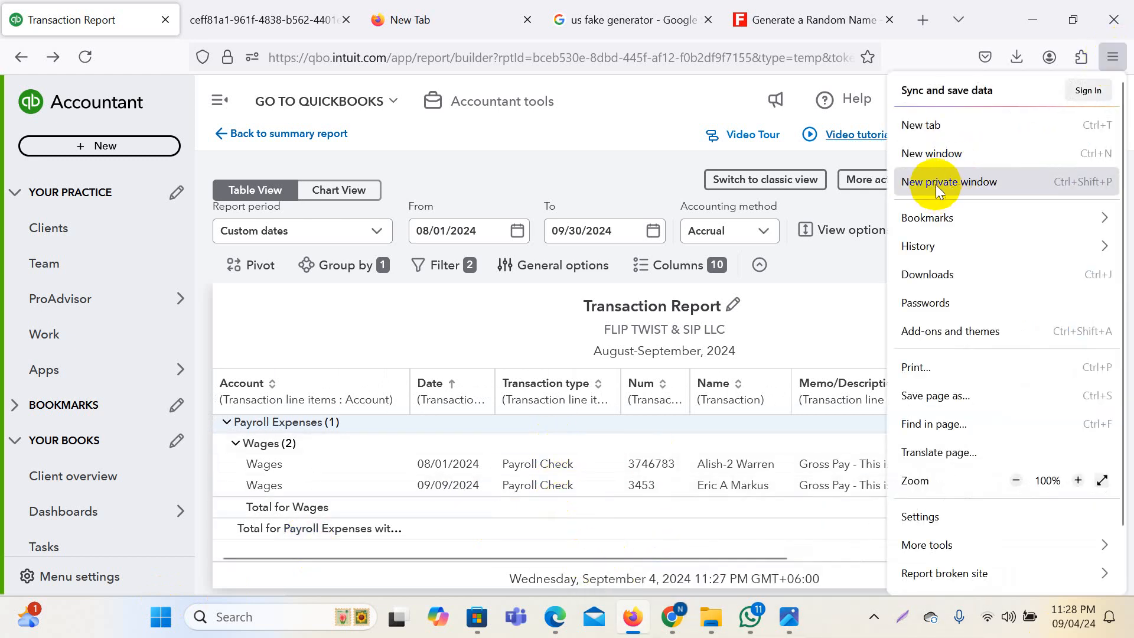
Open a new Chrome Incognito window and go to quickbooks.intuit.com.
{"action": "left_click", "coordinate": [680, 618]}
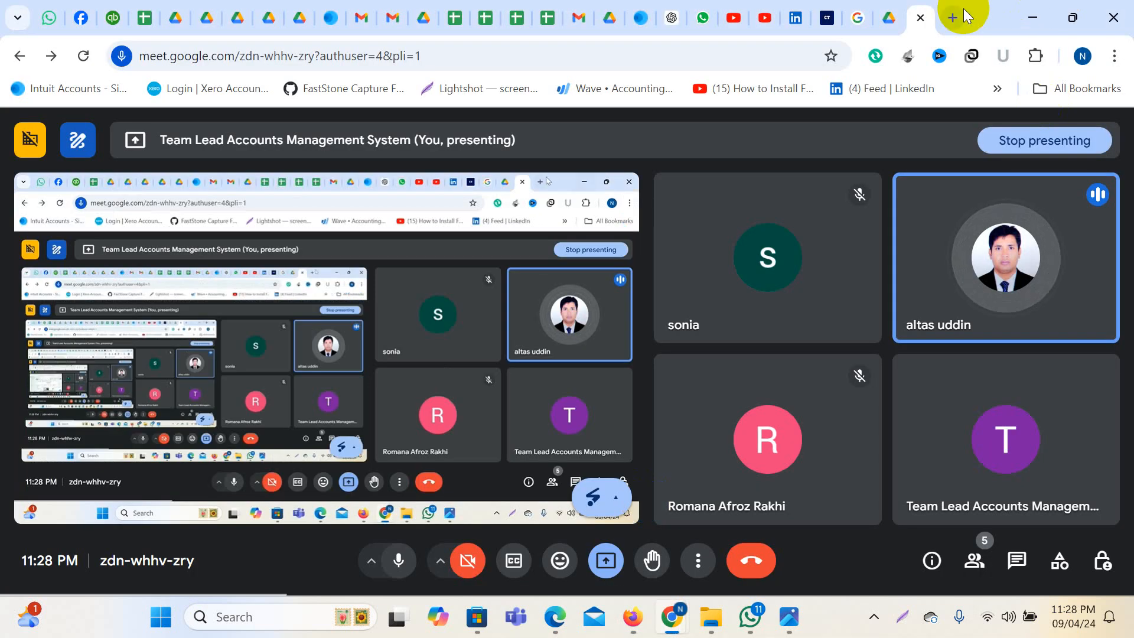
{"action": "left_click", "coordinate": [1115, 56]}
{"action": "left_click", "coordinate": [891, 186]}
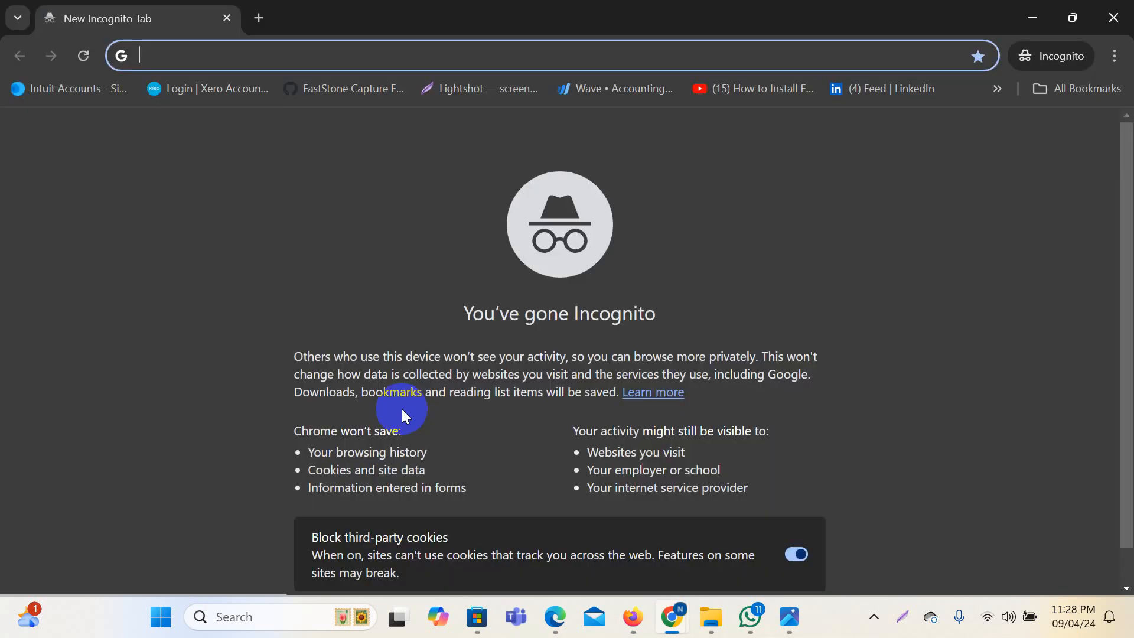
{"action": "type", "text": "quickbooks.intuit.com"}
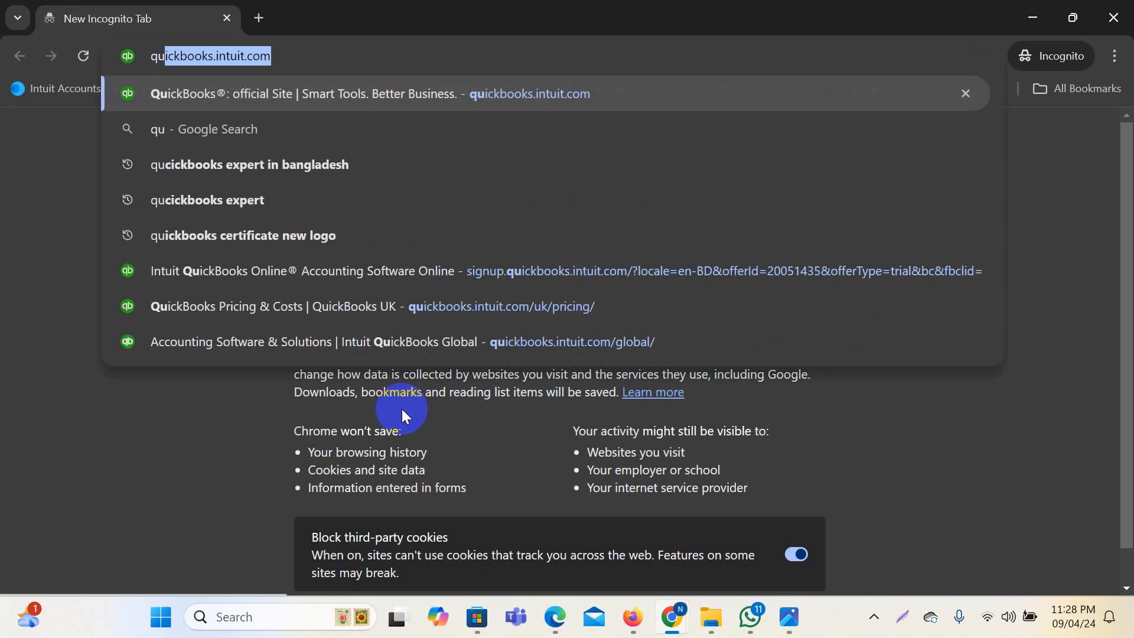
{"action": "key", "text": "Return"}
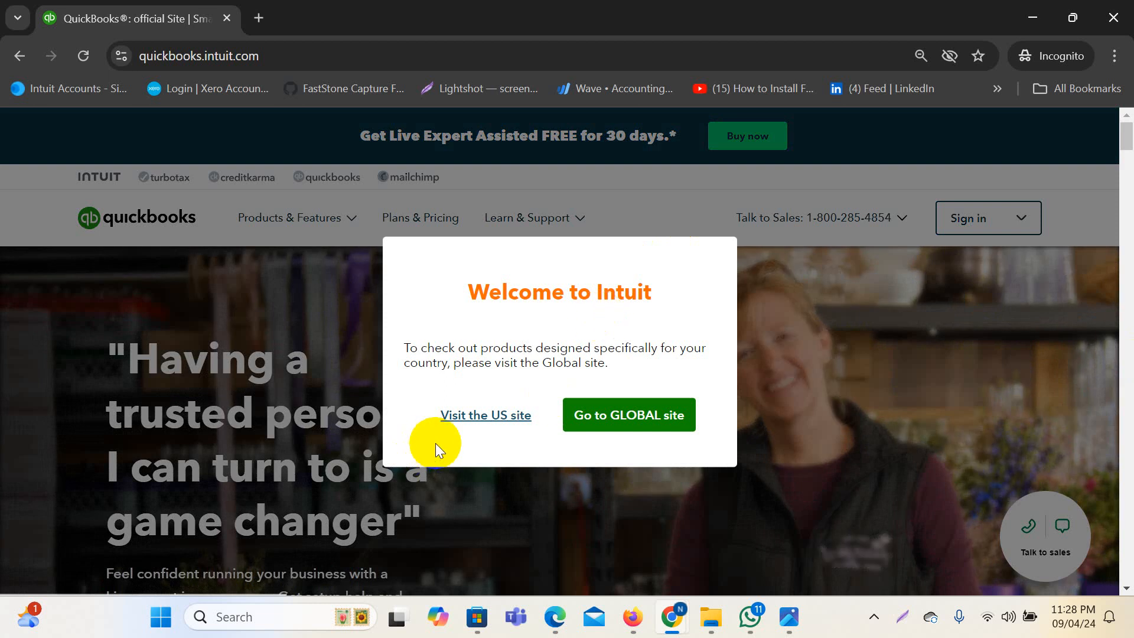
Stay on the US site and open the Payroll Core, Premium and Elite add-on plans page.
{"action": "left_click", "coordinate": [459, 414]}
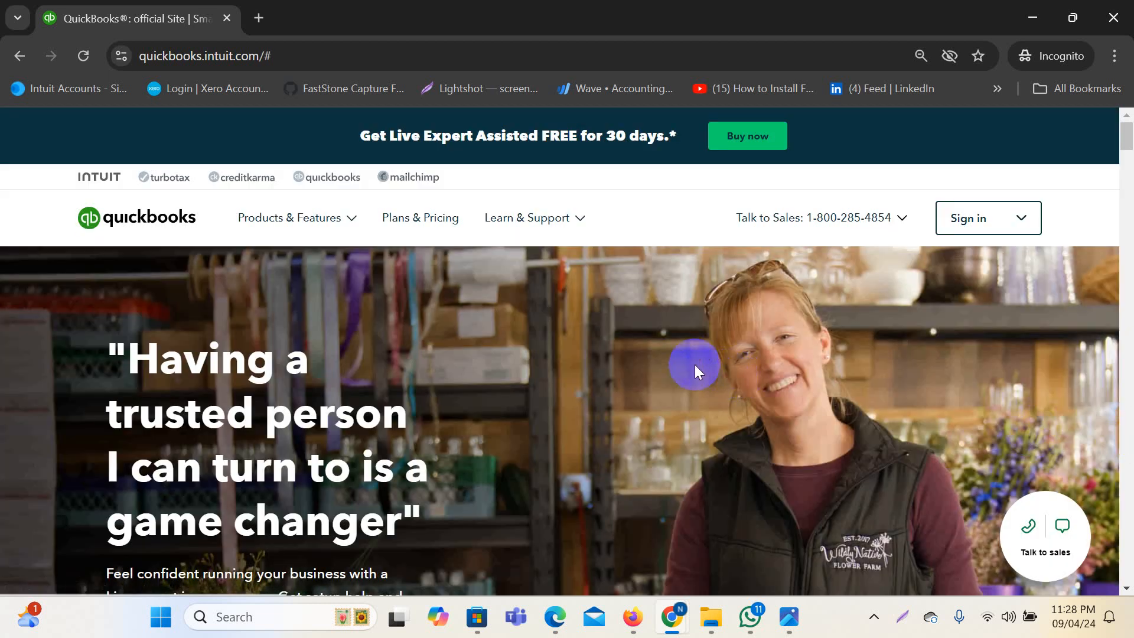
{"action": "scroll", "coordinate": [658, 374], "scroll_direction": "down", "scroll_amount": 15}
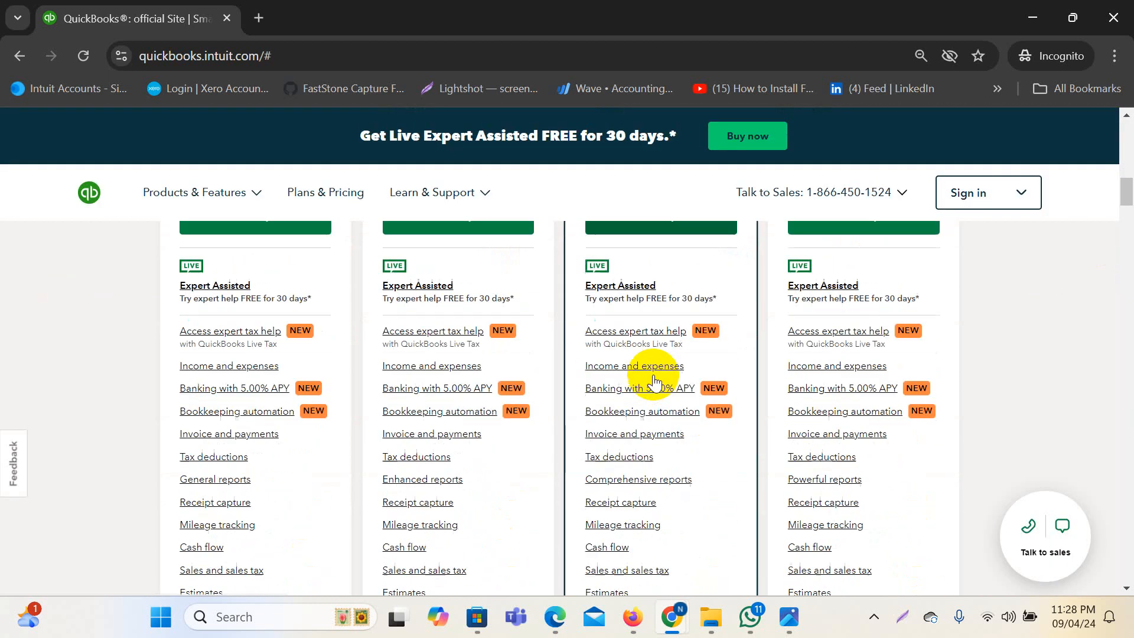
{"action": "scroll", "coordinate": [653, 376], "scroll_direction": "down", "scroll_amount": 9}
{"action": "scroll", "coordinate": [768, 467], "scroll_direction": "up", "scroll_amount": 10}
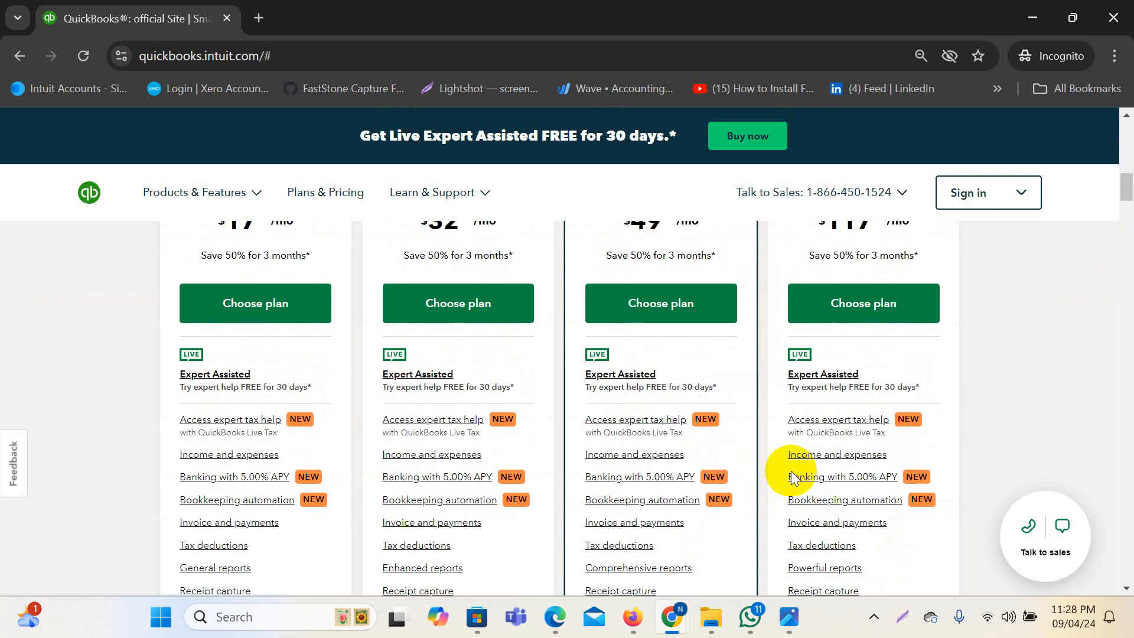
{"action": "left_click", "coordinate": [811, 307]}
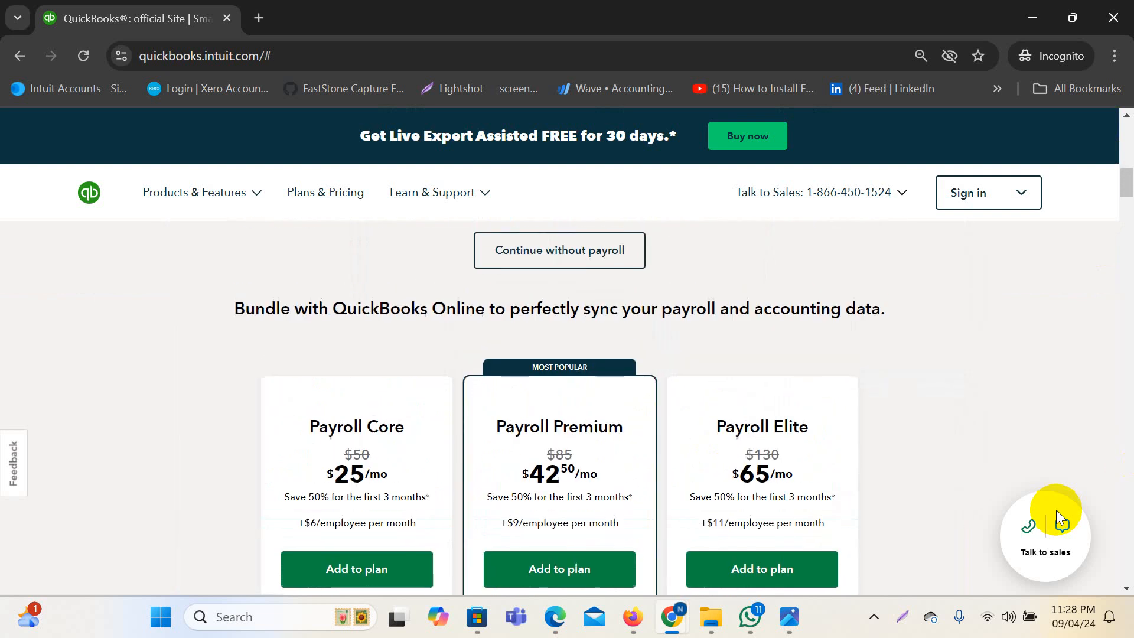
{"action": "scroll", "coordinate": [735, 380], "scroll_direction": "down", "scroll_amount": 3}
{"action": "scroll", "coordinate": [714, 426], "scroll_direction": "up", "scroll_amount": 3}
{"action": "scroll", "coordinate": [959, 414], "scroll_direction": "down", "scroll_amount": 1}
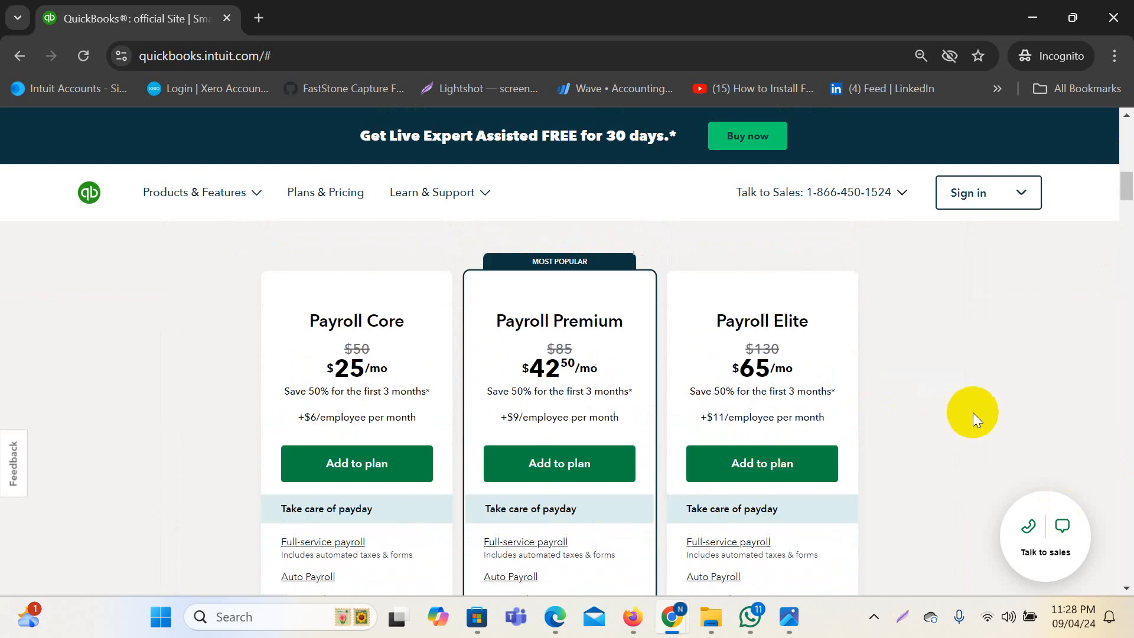
{"action": "key", "text": "Print"}
Capture the browser page and box Payroll Core's title, $50 price and +$6/employee fee in red.
{"action": "mouse_move", "coordinate": [0, 0]}
{"action": "left_mouse_down"}
{"action": "mouse_move", "coordinate": [1114, 535]}
{"action": "mouse_move", "coordinate": [1133, 572]}
{"action": "left_mouse_up"}
{"action": "left_click", "coordinate": [1112, 437]}
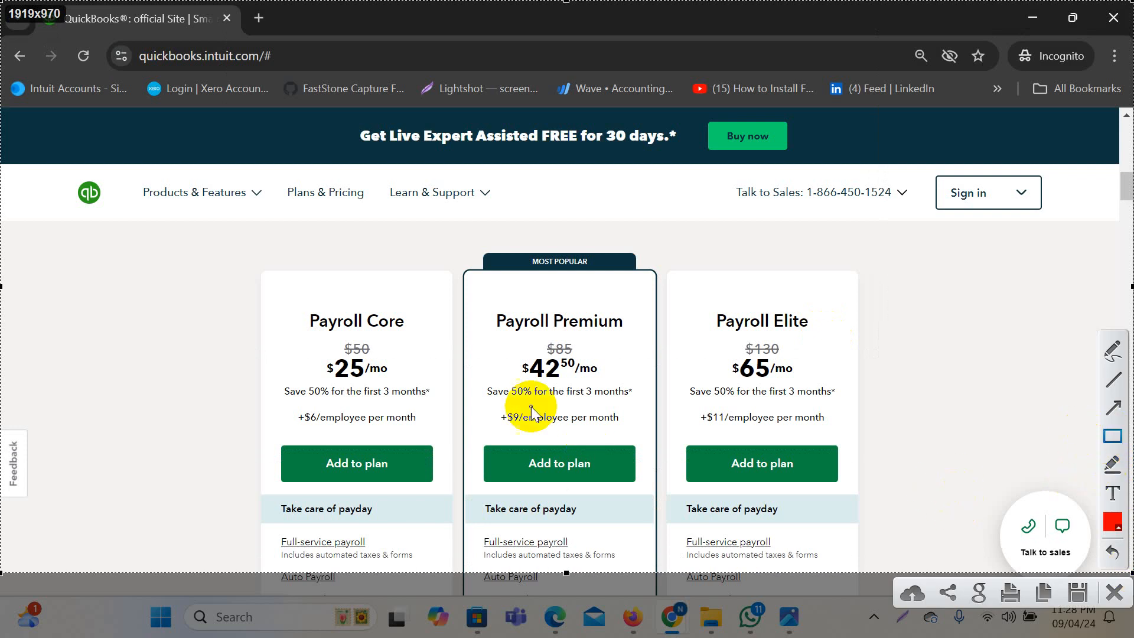
{"action": "left_click_drag", "start_coordinate": [334, 338], "coordinate": [389, 360]}
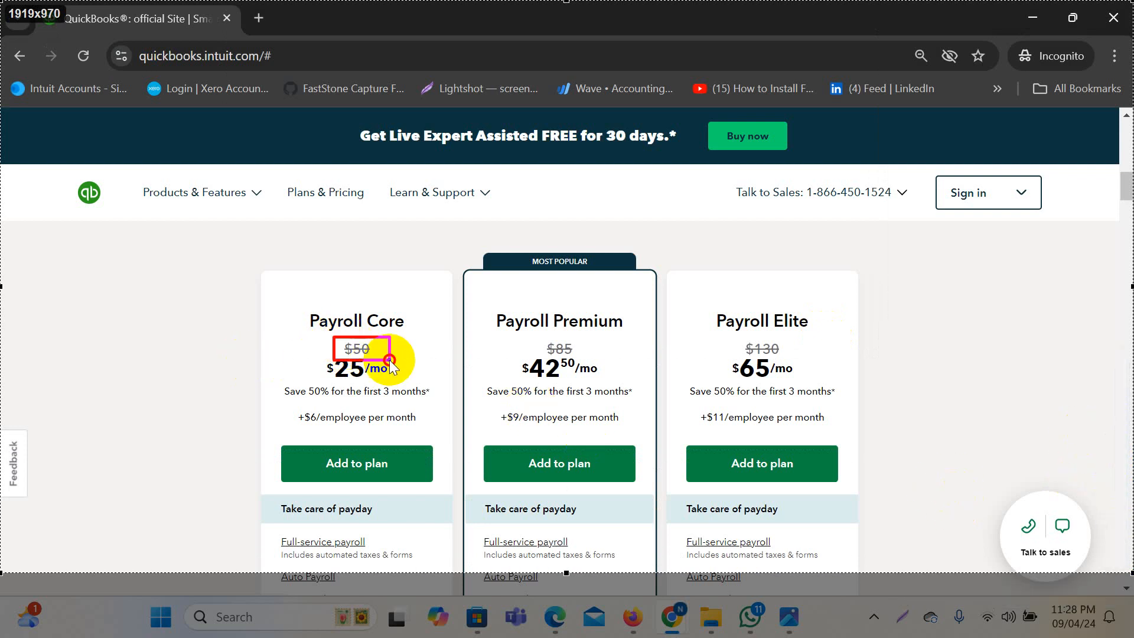
{"action": "left_click_drag", "start_coordinate": [289, 406], "coordinate": [446, 434]}
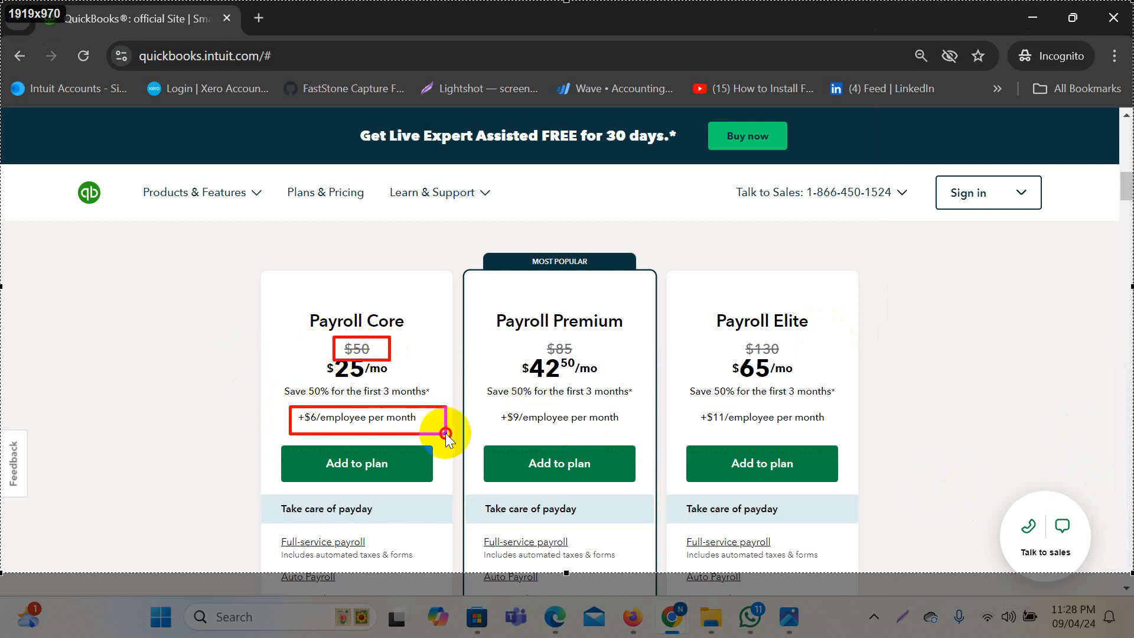
{"action": "mouse_move", "coordinate": [293, 306]}
{"action": "left_mouse_down"}
{"action": "mouse_move", "coordinate": [420, 318]}
{"action": "mouse_move", "coordinate": [428, 334]}
{"action": "left_mouse_up"}
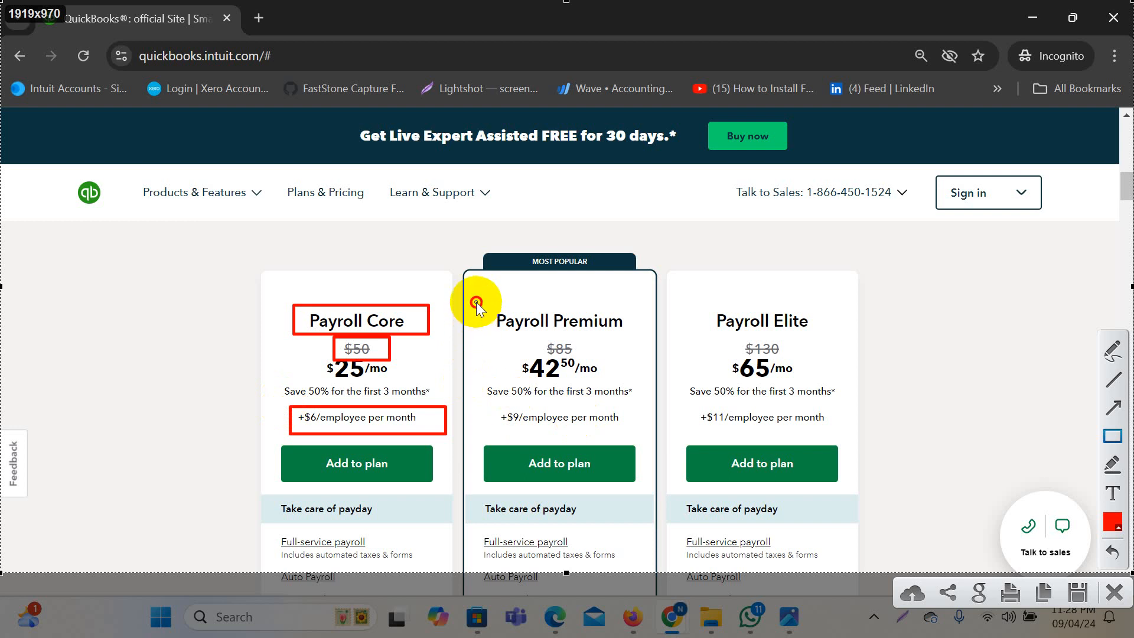
Box Premium ($85, +$9/employee) and Elite ($130, +$11/employee) titles and prices, then close the capture.
{"action": "left_click_drag", "start_coordinate": [476, 303], "coordinate": [653, 337]}
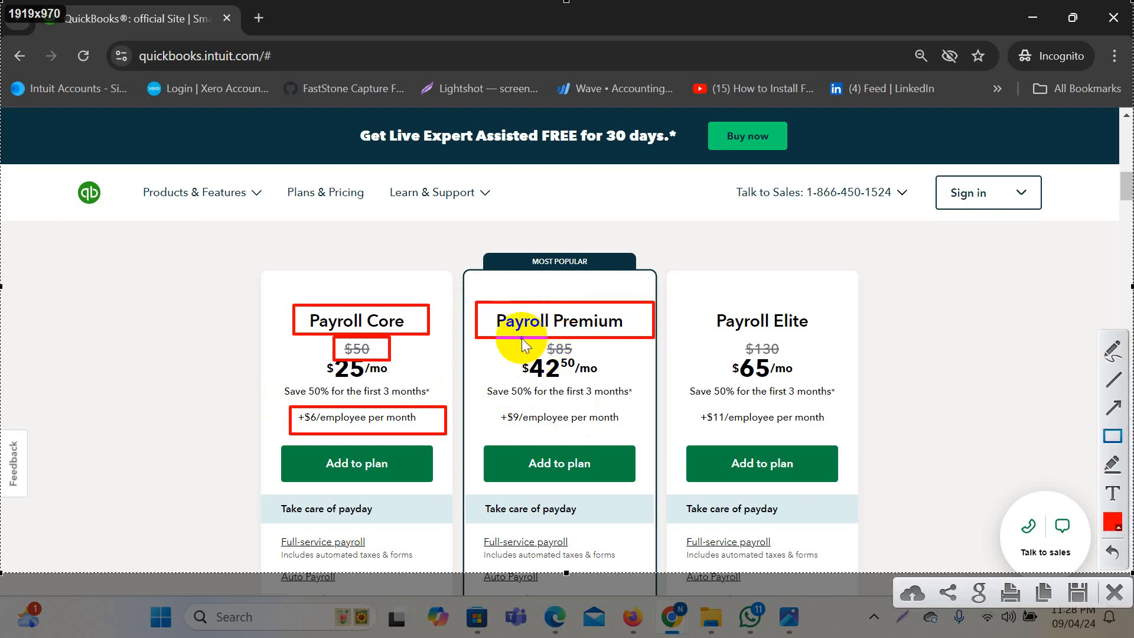
{"action": "left_click_drag", "start_coordinate": [522, 338], "coordinate": [620, 357]}
{"action": "left_click_drag", "start_coordinate": [496, 405], "coordinate": [631, 428]}
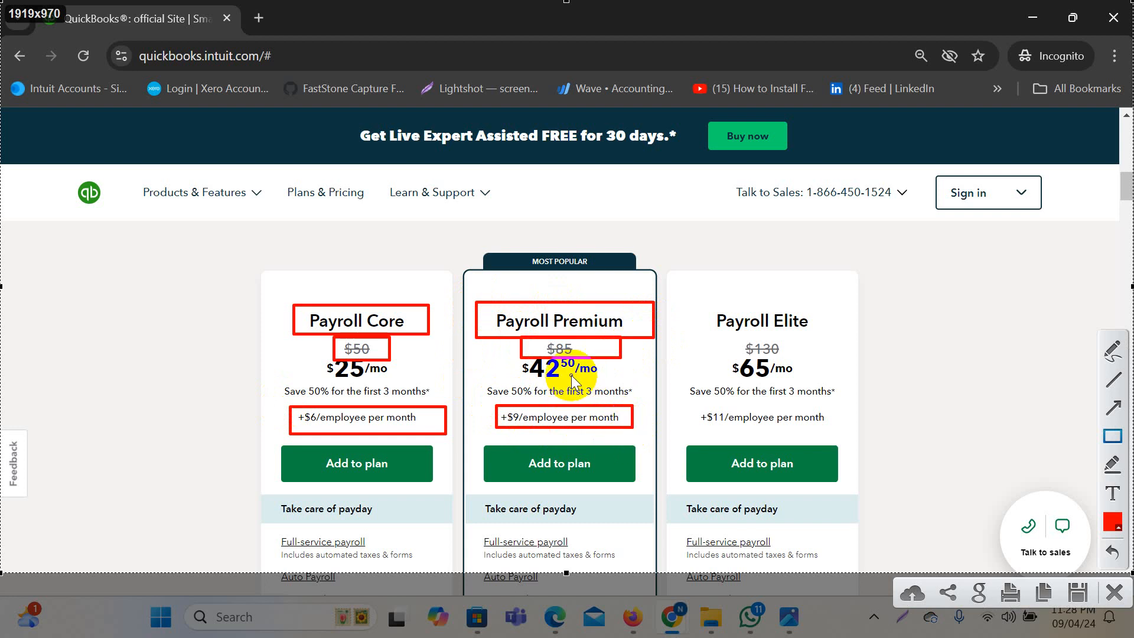
{"action": "left_click_drag", "start_coordinate": [704, 308], "coordinate": [843, 332]}
{"action": "left_click_drag", "start_coordinate": [726, 338], "coordinate": [824, 356]}
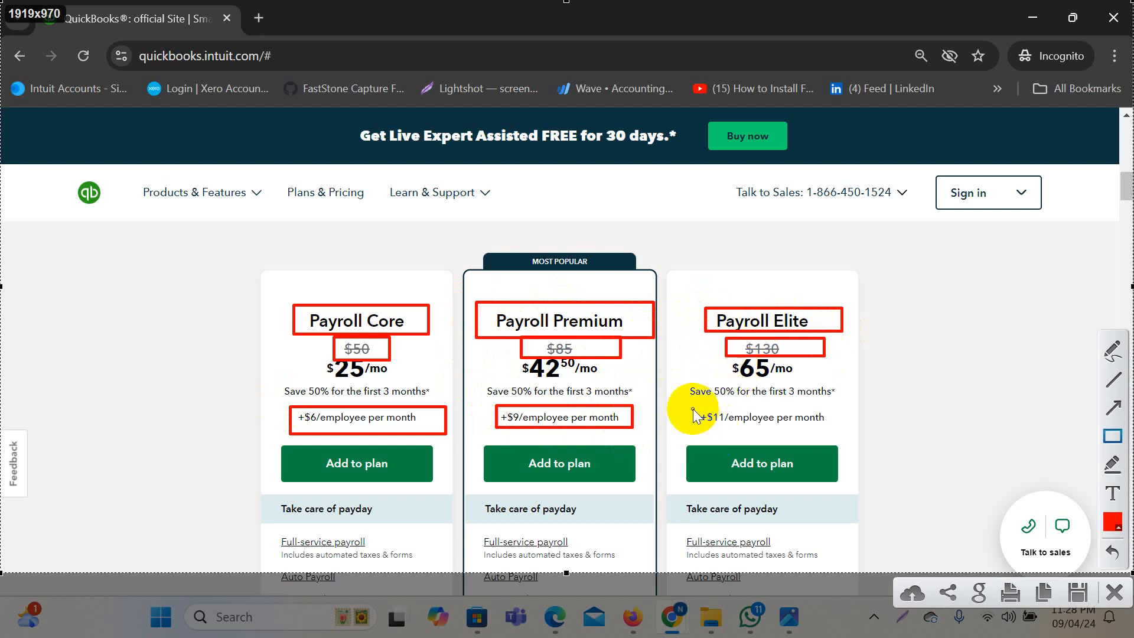
{"action": "left_click_drag", "start_coordinate": [693, 408], "coordinate": [881, 427]}
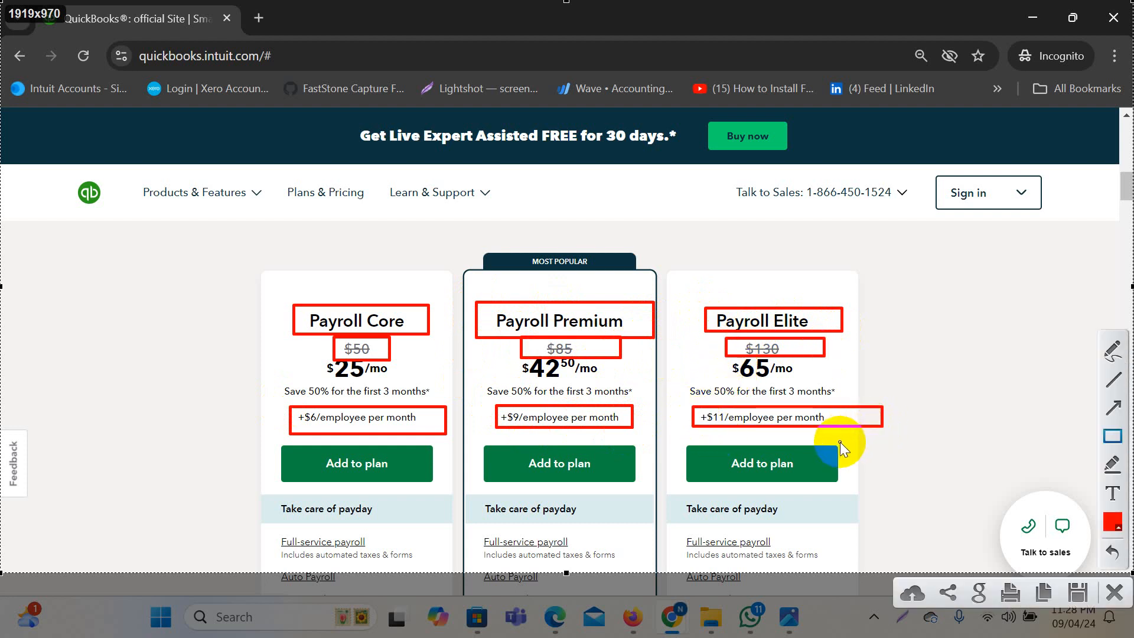
{"action": "left_click", "coordinate": [1115, 592]}
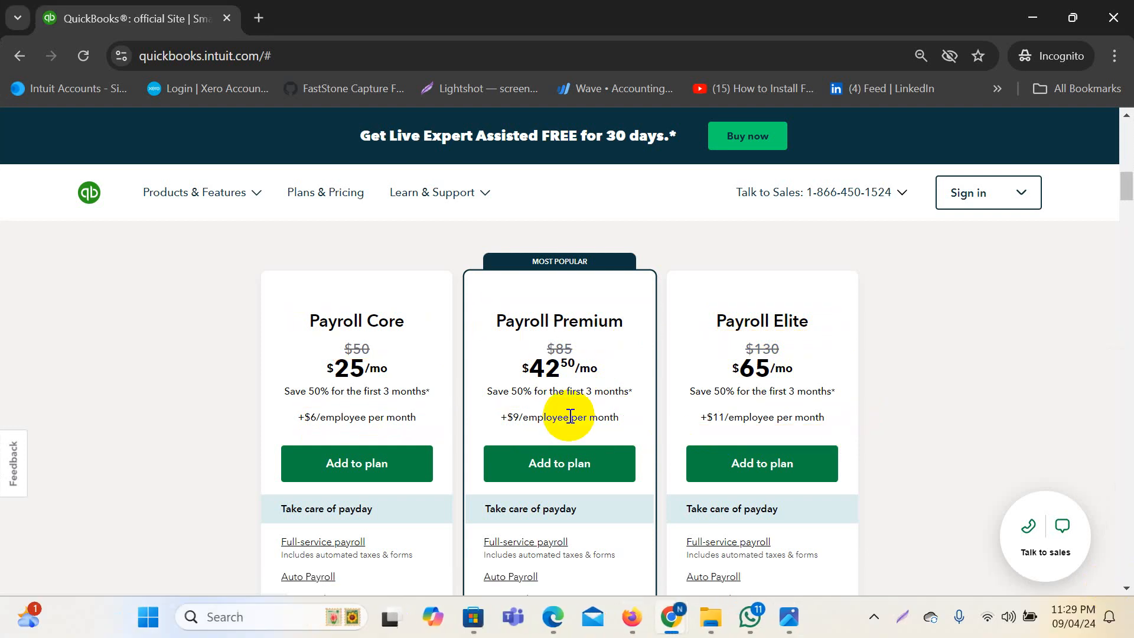
Bring the Firefox window with the Aug–Sep 2024 Transaction Report back to the front.
{"action": "scroll", "coordinate": [570, 417], "scroll_direction": "down", "scroll_amount": 4}
{"action": "scroll", "coordinate": [570, 417], "scroll_direction": "up", "scroll_amount": 6}
{"action": "mouse_move", "coordinate": [621, 626]}
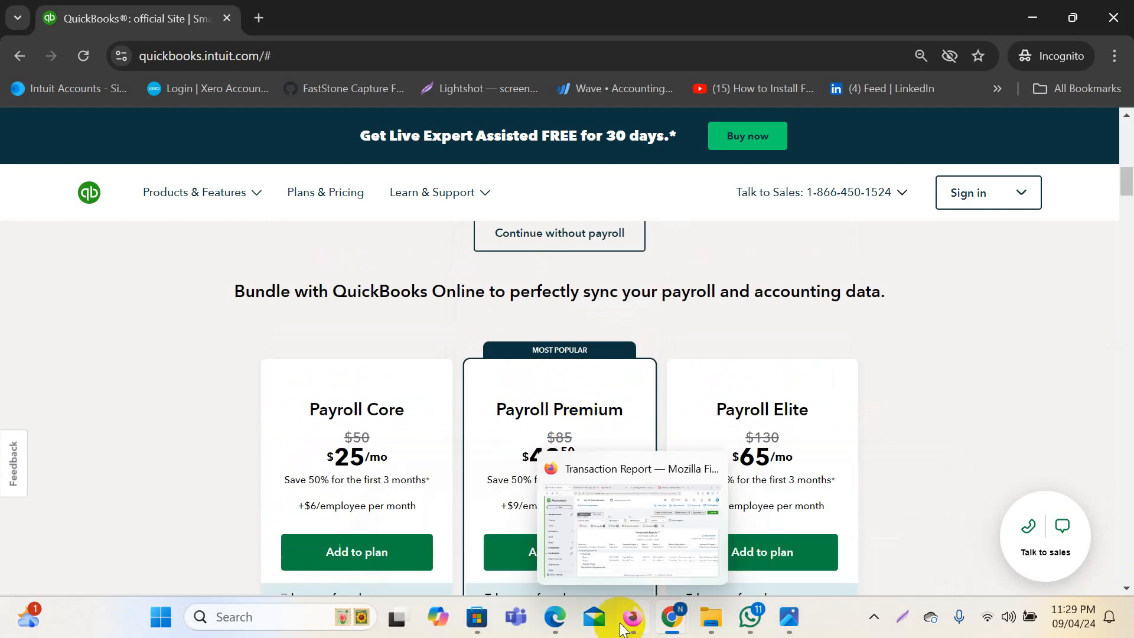
{"action": "left_click", "coordinate": [595, 558]}
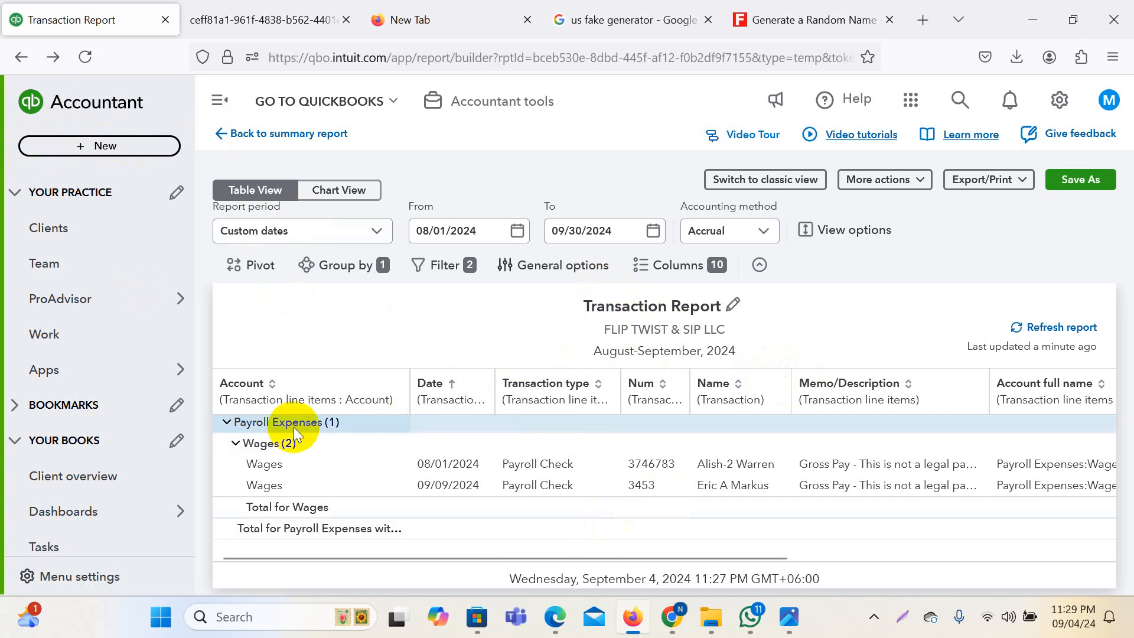
Bring the Google Meet call window forward and dismiss the Firefox ABC News notification.
{"action": "mouse_move", "coordinate": [23, 505]}
{"action": "scroll", "coordinate": [23, 505], "scroll_direction": "down", "scroll_amount": 5}
{"action": "mouse_move", "coordinate": [56, 495]}
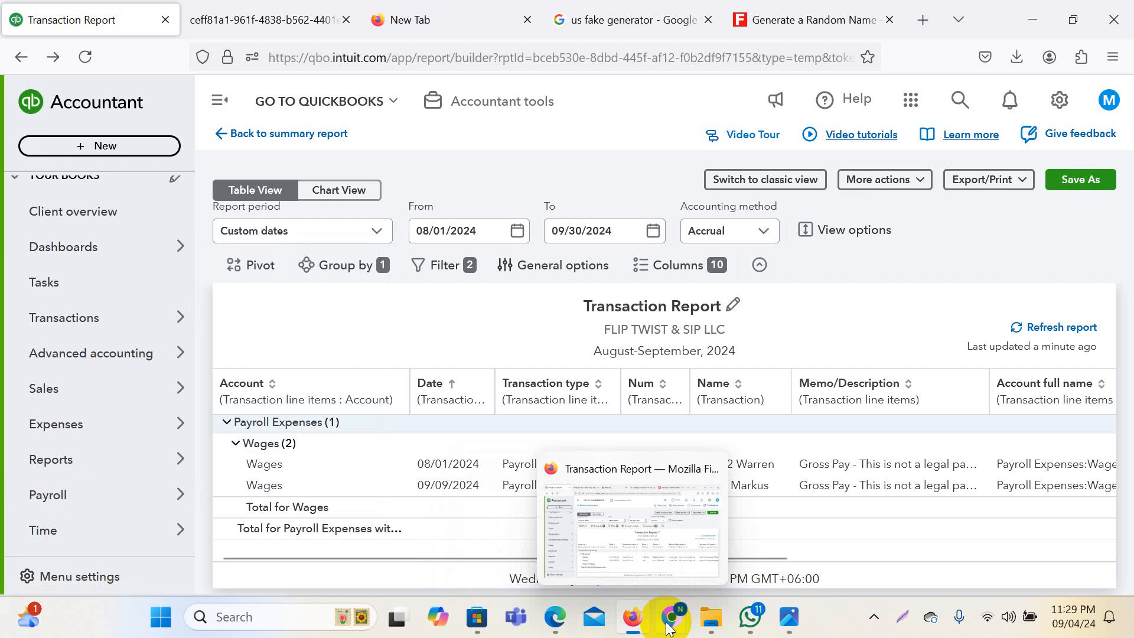
{"action": "mouse_move", "coordinate": [646, 596]}
{"action": "left_click", "coordinate": [466, 535]}
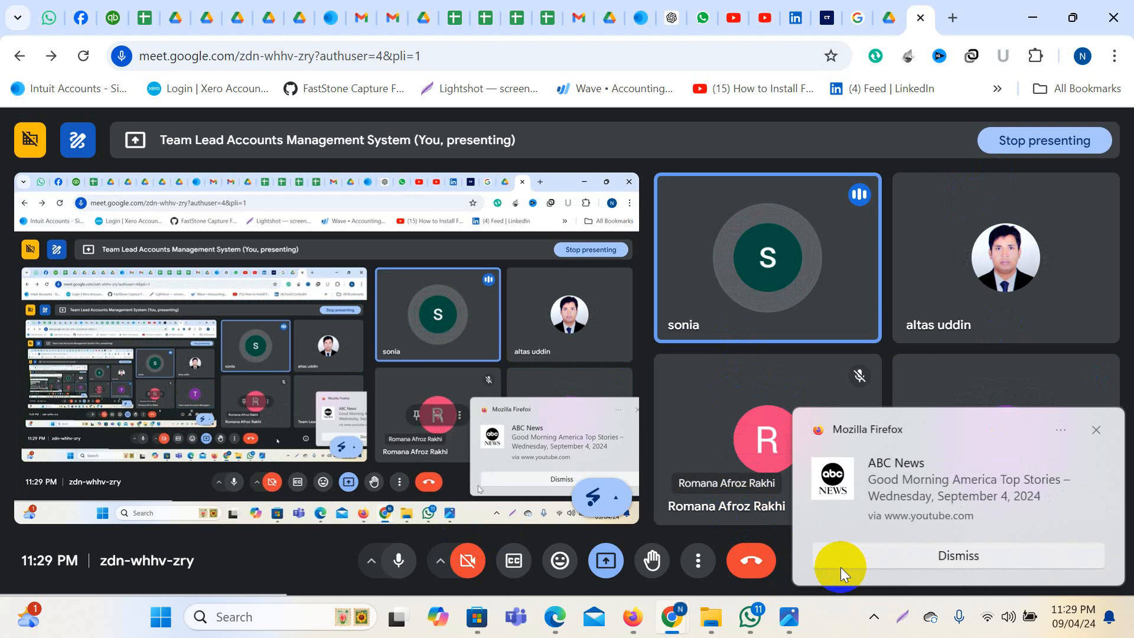
{"action": "left_click", "coordinate": [1095, 430]}
{"action": "mouse_move", "coordinate": [842, 480]}
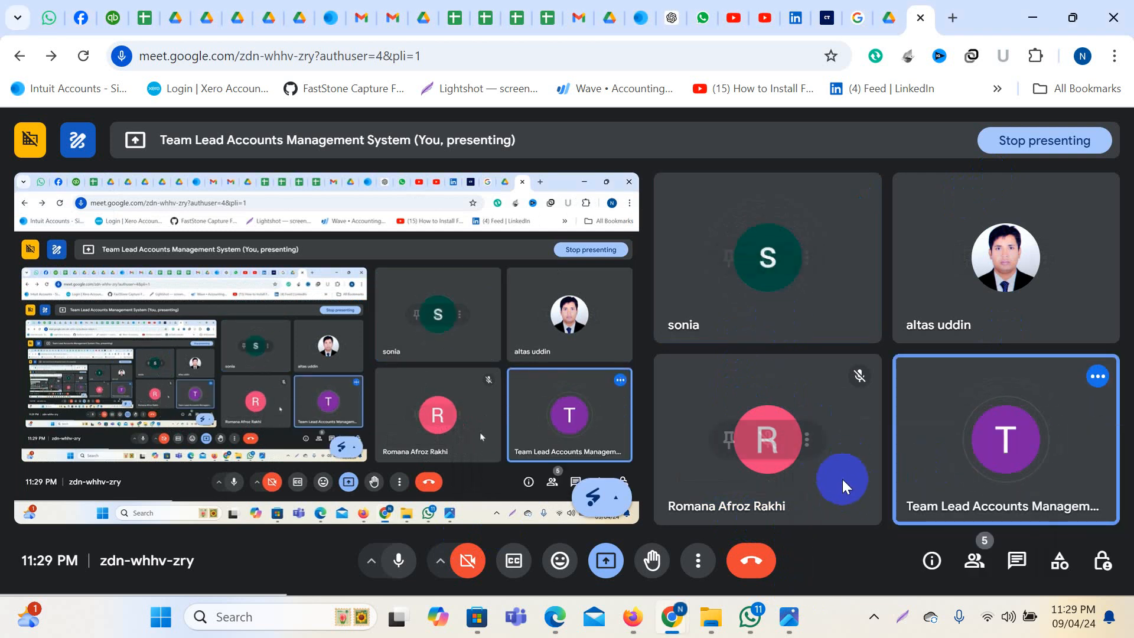